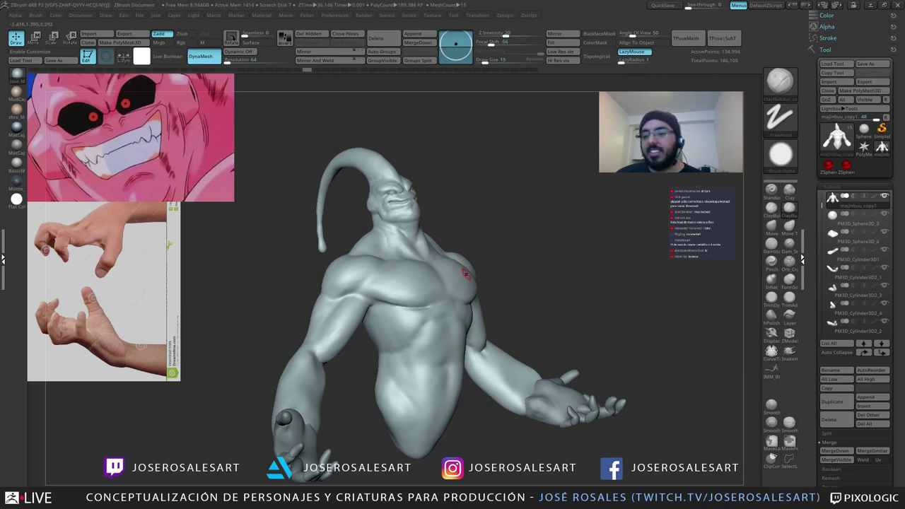
Step: Set the brush draw size to 48
right_click_drag(423, 253, 361, 248)
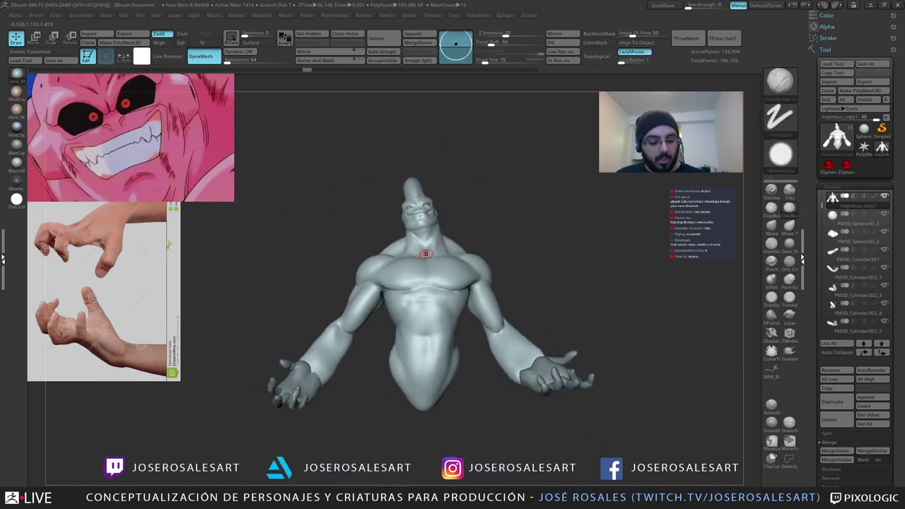
key("s")
left_click_drag(426, 254, 434, 257)
right_click_drag(434, 256, 422, 257)
key("s")
left_click_drag(422, 258, 429, 257)
right_click_drag(428, 258, 458, 260, "ctrl")
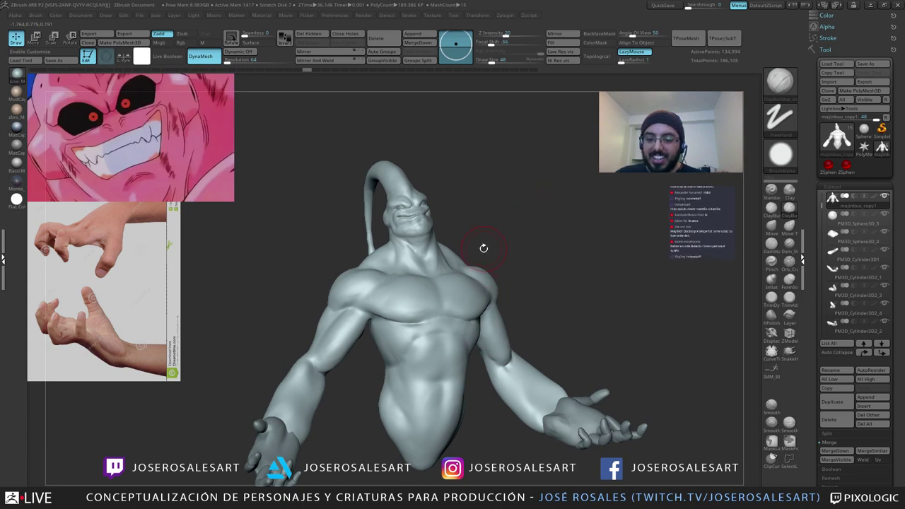
Step: Examine the character's head, curved antenna, neck and upper torso from the front, the side and below
right_click_drag(467, 234, 483, 204)
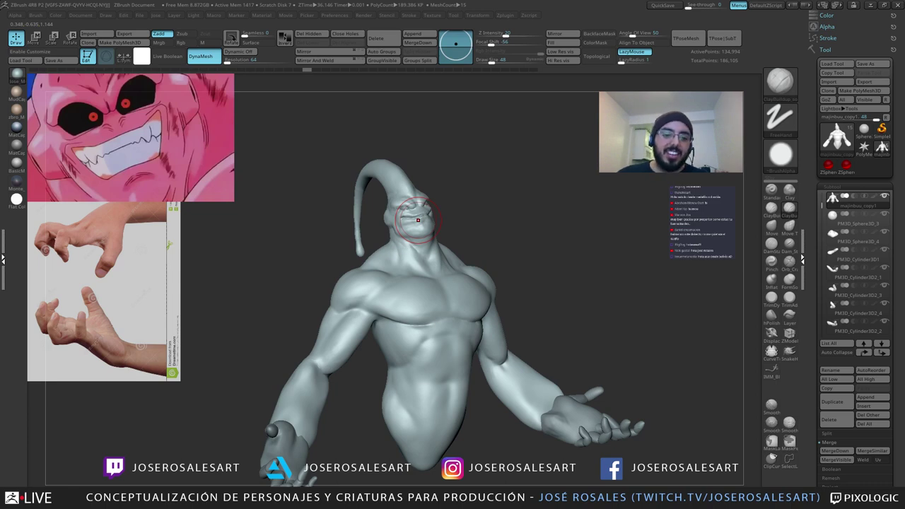
mouse_move(479, 256)
left_mouse_down()
mouse_move(499, 267)
mouse_move(460, 241)
mouse_move(474, 264)
mouse_move(494, 258)
left_mouse_up()
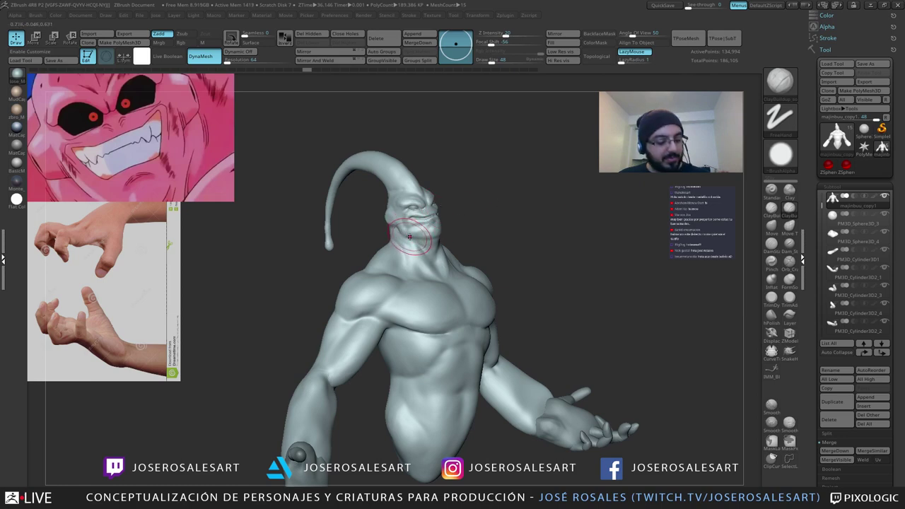
left_click_drag(455, 229, 410, 225)
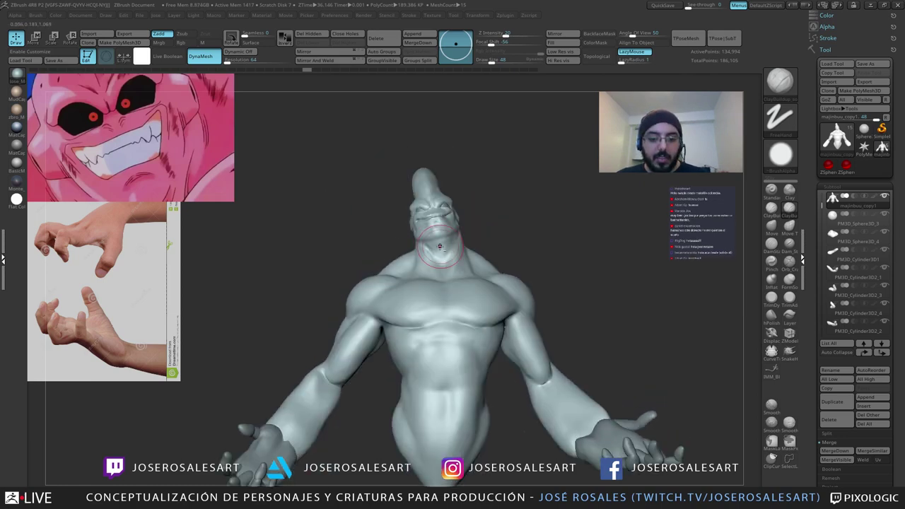
mouse_move(439, 246)
right_mouse_down()
mouse_move(461, 240)
mouse_move(447, 261)
right_mouse_up()
mouse_move(447, 260)
right_mouse_down("ctrl")
mouse_move(449, 289)
mouse_move(431, 238)
mouse_move(410, 236)
right_mouse_up("ctrl")
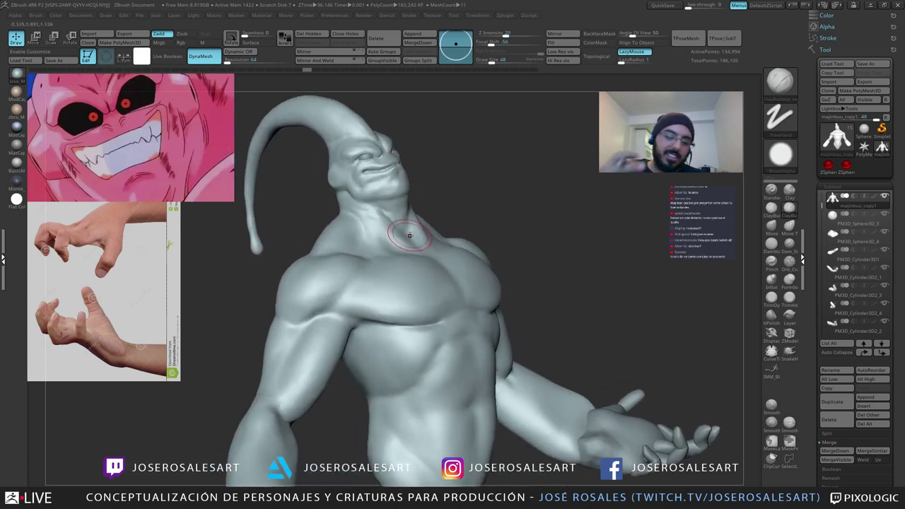
mouse_move(289, 210)
right_mouse_down()
mouse_move(270, 220)
mouse_move(360, 233)
right_mouse_up()
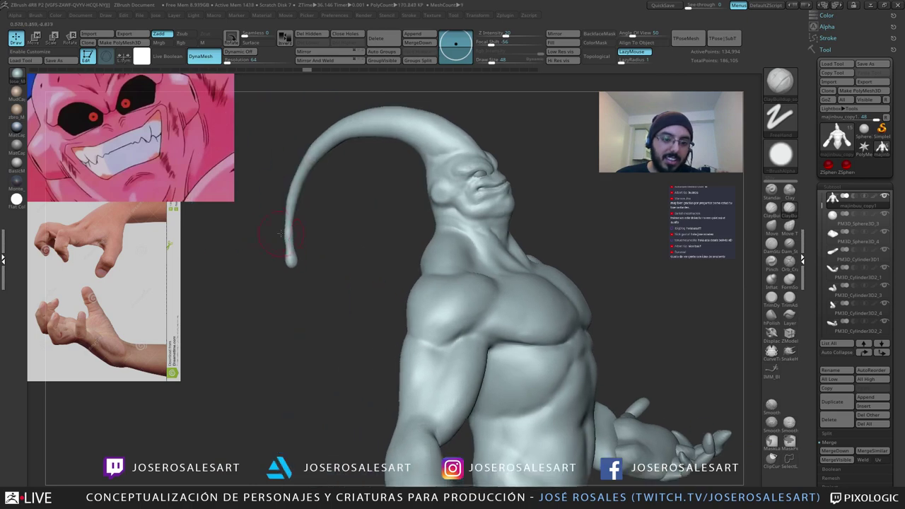
left_click(289, 232, "shift")
left_click(294, 269)
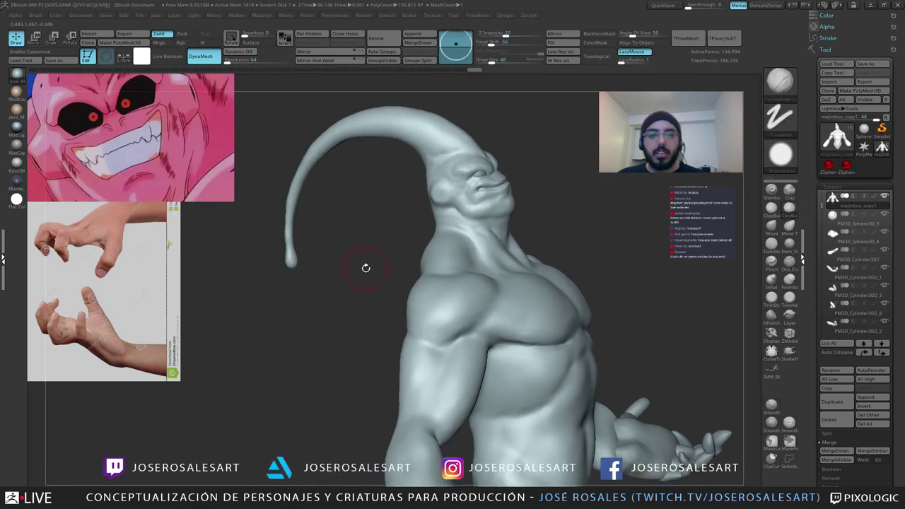
right_click_drag(366, 268, 354, 266)
right_click_drag(452, 240, 386, 264)
right_click_drag(454, 259, 305, 256, "alt")
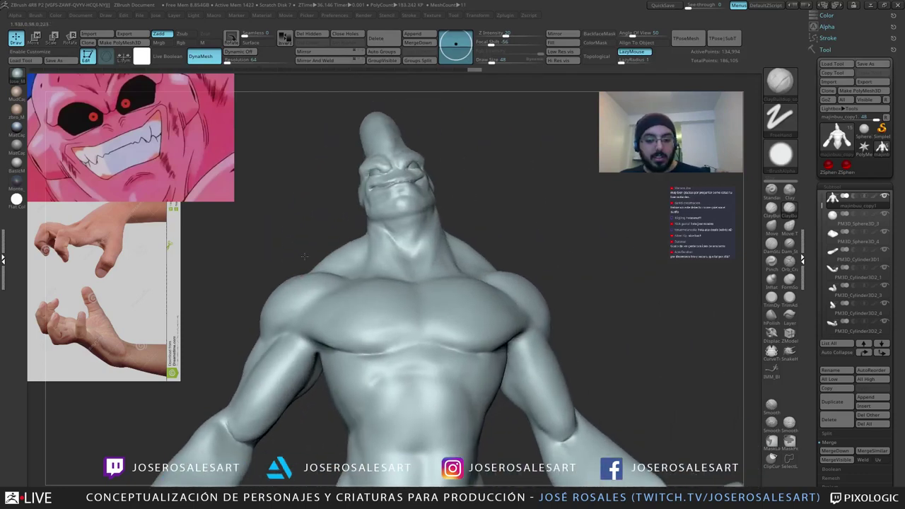
mouse_move(383, 235)
right_mouse_down()
mouse_move(400, 259)
mouse_move(402, 242)
mouse_move(372, 271)
mouse_move(423, 261)
mouse_move(383, 253)
mouse_move(392, 281)
mouse_move(345, 271)
right_mouse_up()
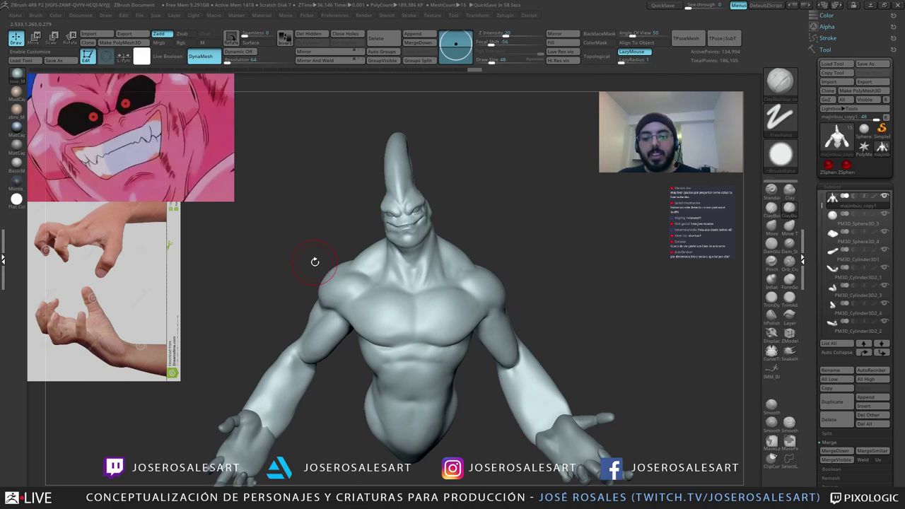
mouse_move(332, 241)
right_mouse_down()
mouse_move(272, 269)
mouse_move(236, 313)
mouse_move(318, 294)
mouse_move(329, 258)
mouse_move(375, 194)
right_mouse_up()
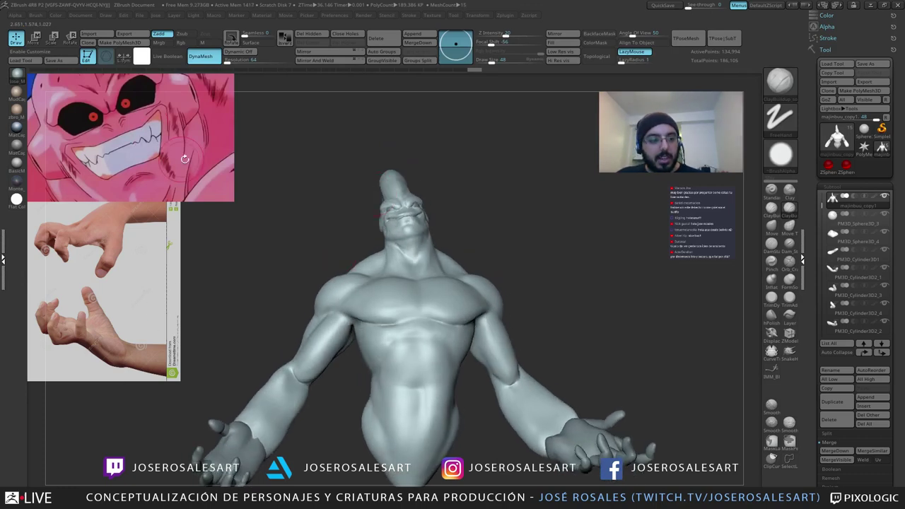
mouse_move(327, 239)
right_mouse_down()
mouse_move(387, 280)
mouse_move(340, 236)
right_mouse_up()
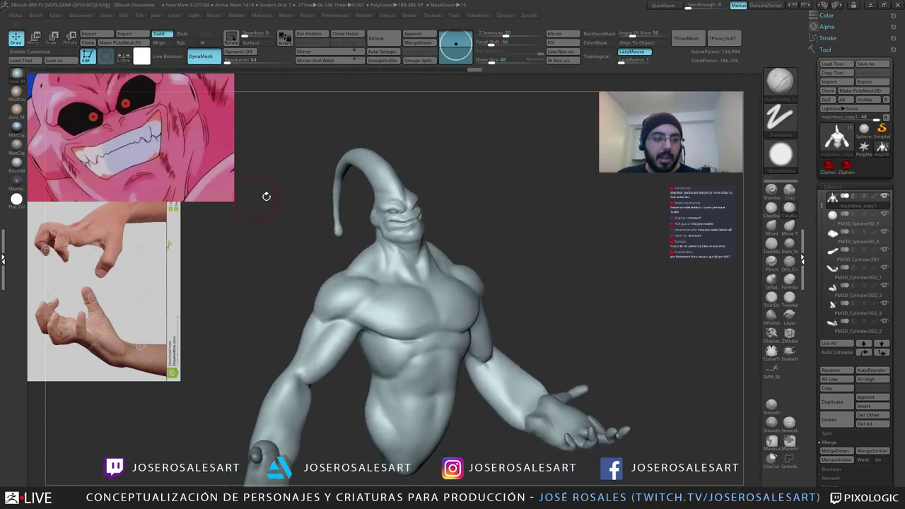
right_click_drag(437, 213, 388, 212, "ctrl")
right_click_drag(259, 230, 304, 264)
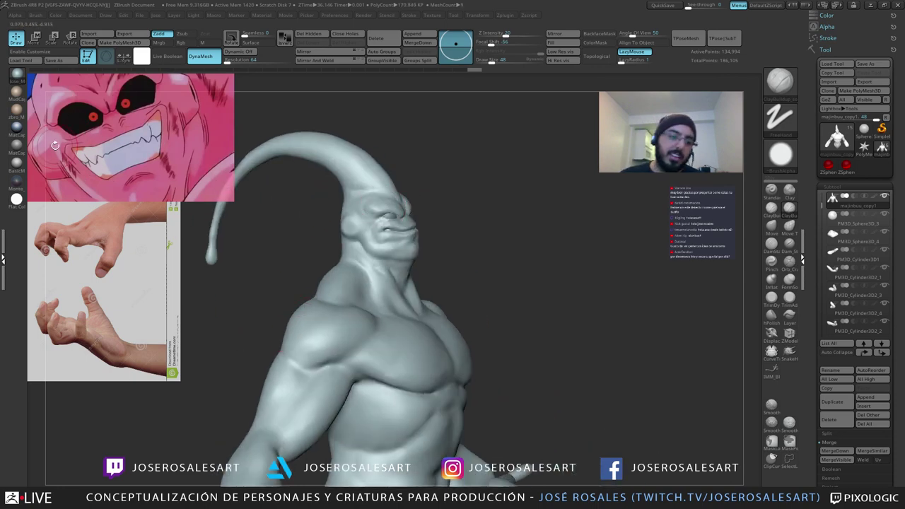
Step: Examine the arms, forearms and hands up close and check how they read within the whole figure
right_click_drag(237, 354, 268, 185, "alt")
right_click_drag(283, 272, 320, 259)
right_click_drag(347, 370, 353, 281, "alt")
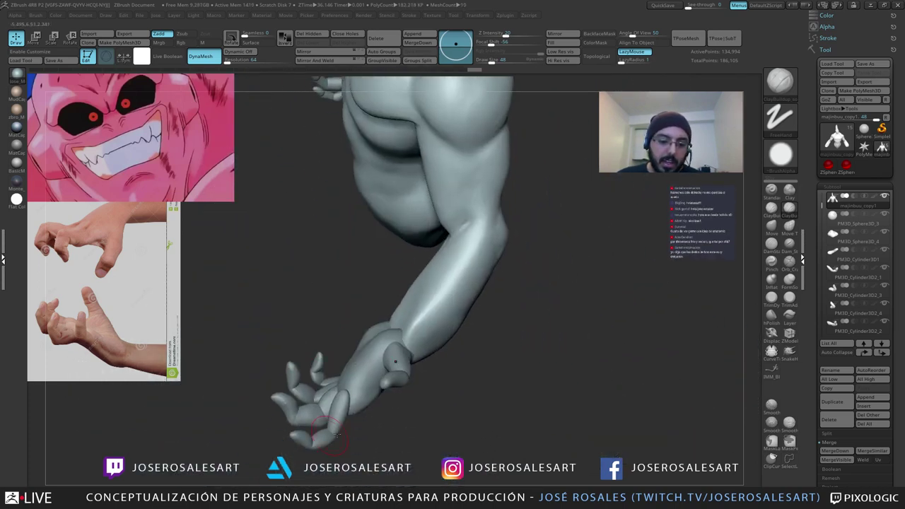
right_click_drag(283, 348, 325, 344)
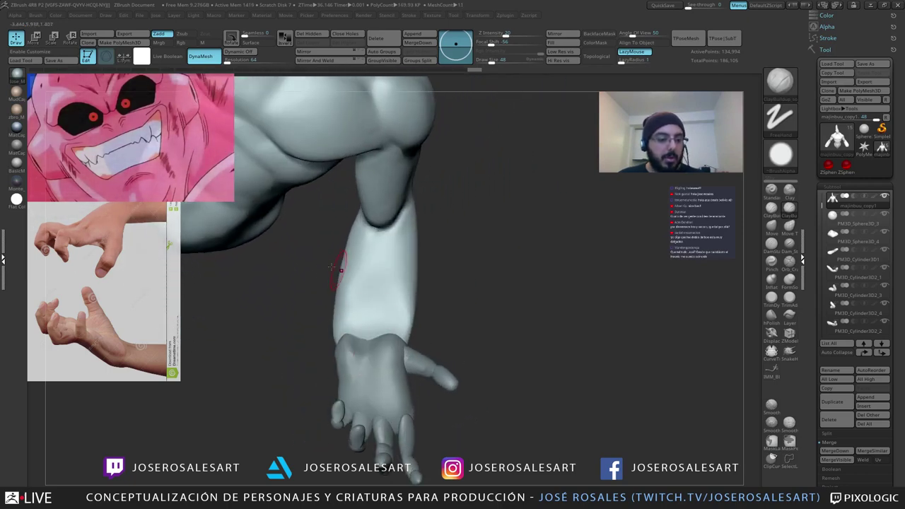
right_click_drag(367, 401, 378, 340, "ctrl")
right_click_drag(233, 312, 283, 234)
mouse_move(340, 301)
right_mouse_down("ctrl")
mouse_move(367, 239)
mouse_move(419, 277)
right_mouse_up("ctrl")
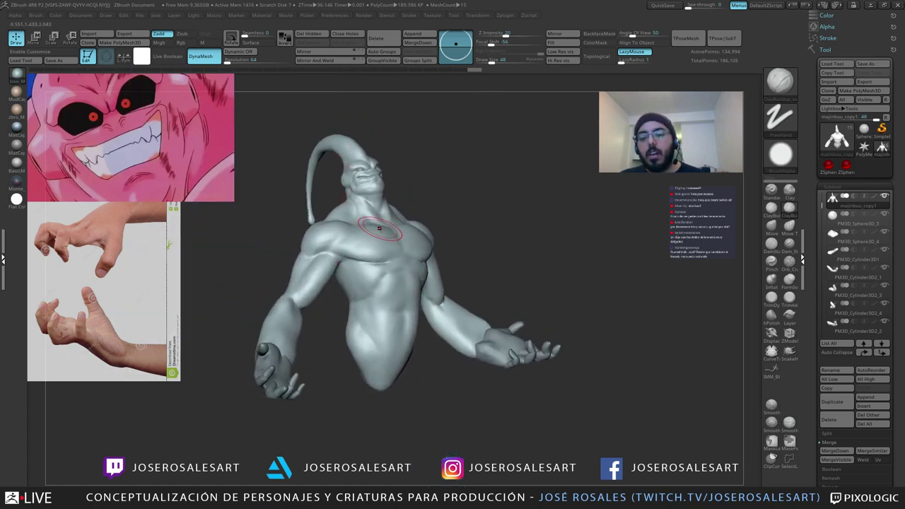
mouse_move(319, 295)
right_mouse_down()
mouse_move(347, 309)
mouse_move(345, 300)
mouse_move(380, 307)
mouse_move(365, 303)
right_mouse_up()
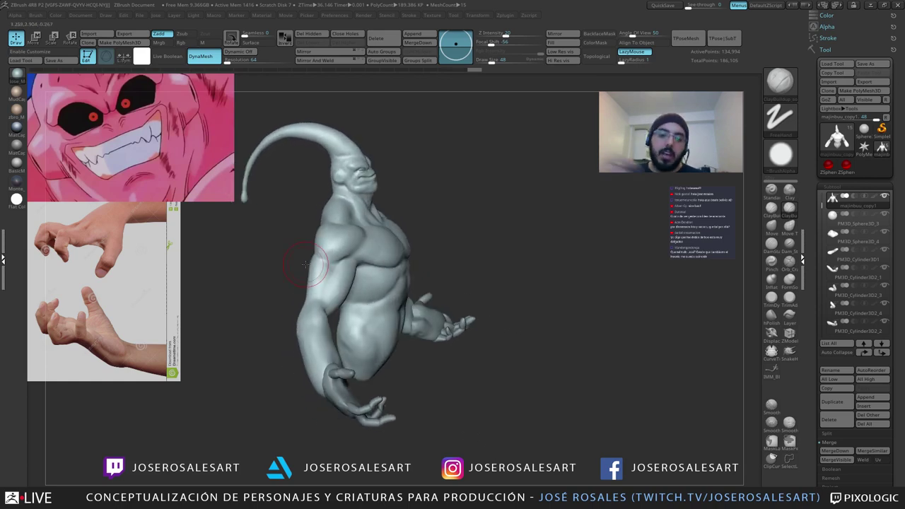
right_click_drag(328, 272, 303, 284)
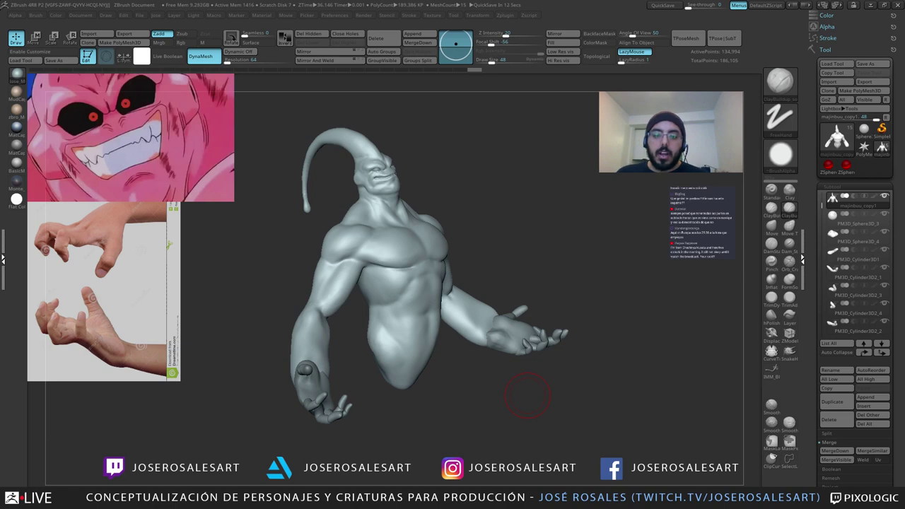
Step: Examine the full bust's pose and silhouette from side, three-quarter and low front views
right_click_drag(402, 285, 418, 300)
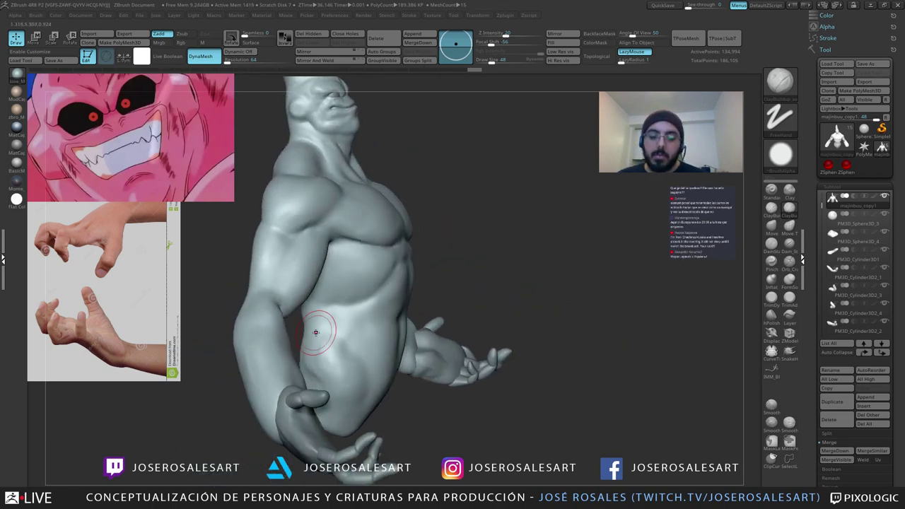
right_click_drag(341, 291, 362, 271)
right_click_drag(362, 272, 297, 218)
right_click_drag(297, 218, 345, 205, "ctrl")
right_click_drag(345, 206, 325, 251, "alt")
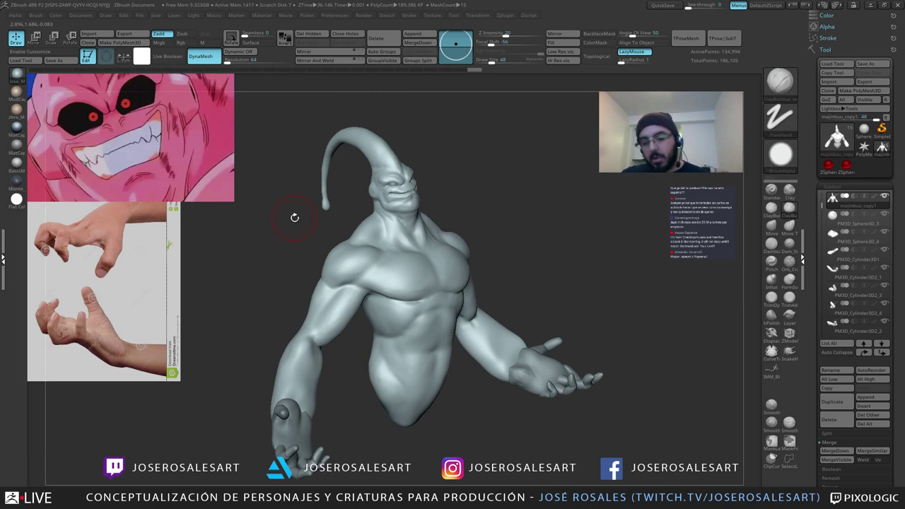
right_click_drag(377, 327, 334, 297)
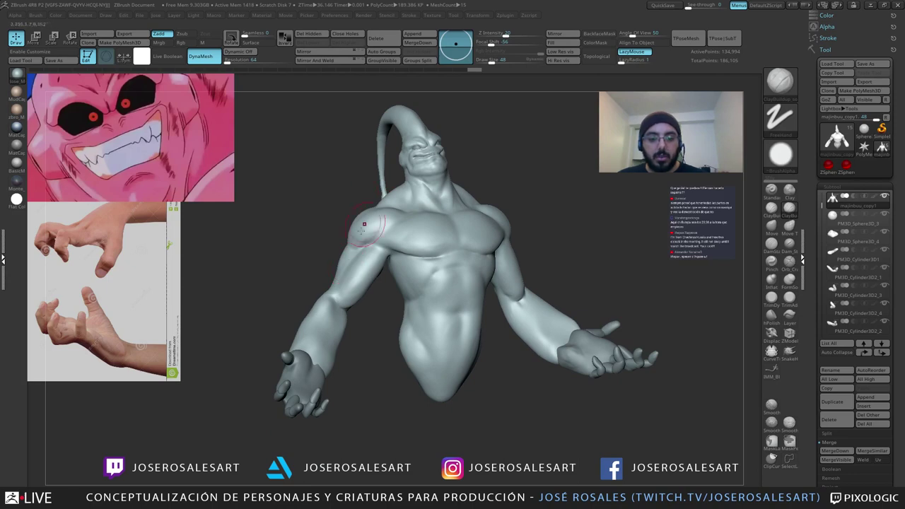
right_click_drag(364, 225, 395, 265)
right_click_drag(335, 386, 368, 360)
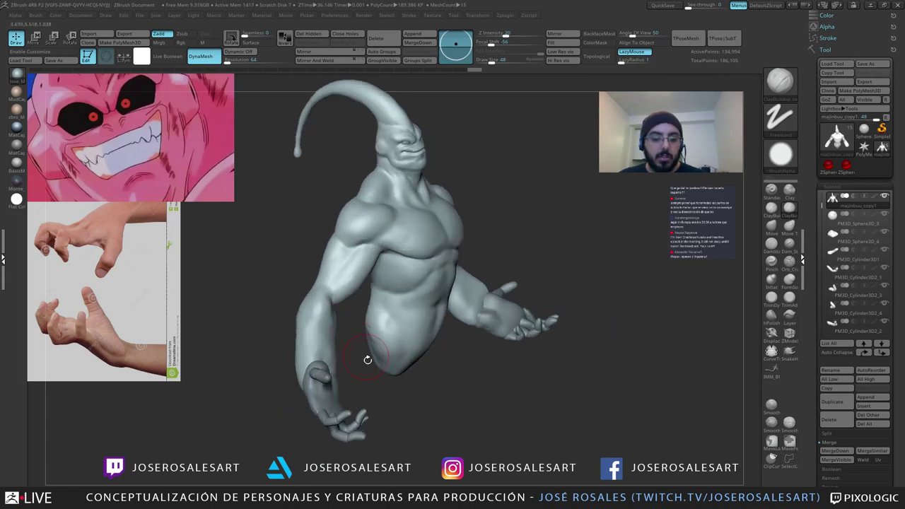
Step: Inspect the hand with its PM3D_Cylinder3D1_3 finger piece active, and reselect the majinbuu_copy1 body subtool
left_click(327, 395, "alt")
right_click_drag(332, 390, 396, 318)
left_click(324, 429, "alt")
right_click_drag(555, 344, 432, 309, "alt")
right_click_drag(255, 327, 421, 346)
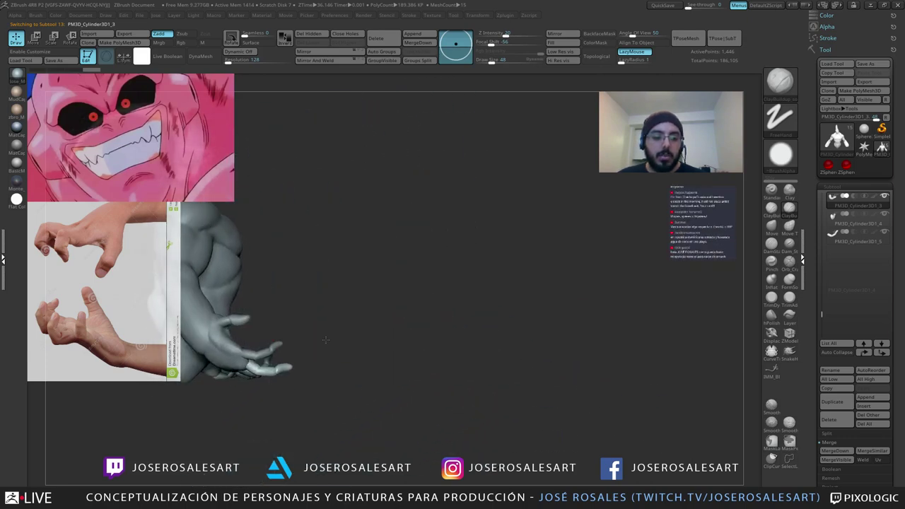
right_click_drag(325, 340, 296, 380, "alt")
right_click_drag(414, 332, 341, 335)
left_click(389, 266, "alt")
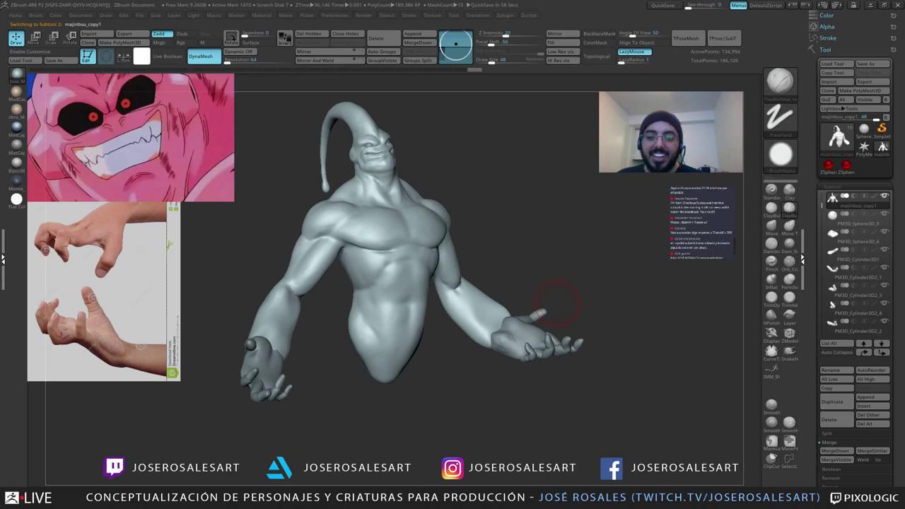
Step: Generate a Transpose Master posing mesh from all the character's subtools with TPoseMesh
mouse_move(557, 303)
left_mouse_down()
mouse_move(442, 335)
mouse_move(422, 275)
left_mouse_up()
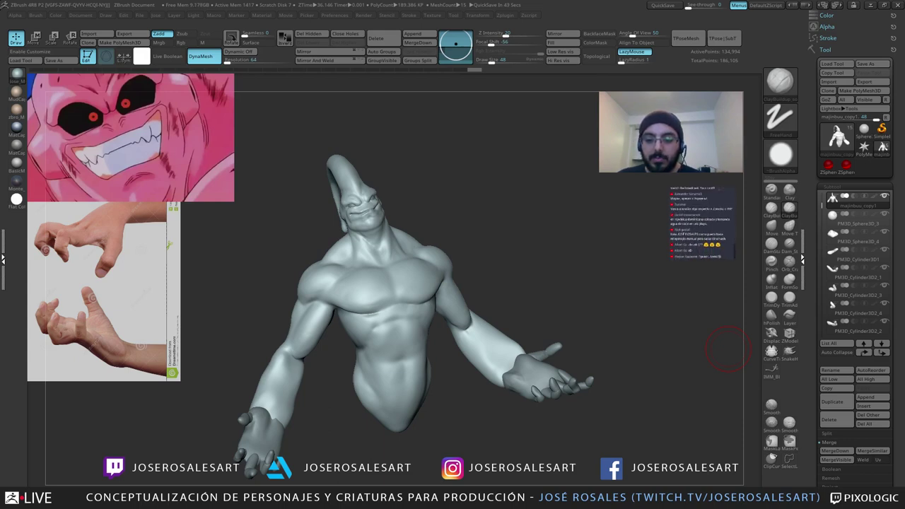
mouse_move(468, 371)
left_mouse_down()
mouse_move(442, 410)
mouse_move(436, 358)
left_mouse_up()
mouse_move(435, 357)
right_mouse_down()
mouse_move(456, 345)
mouse_move(419, 308)
mouse_move(426, 333)
mouse_move(517, 323)
mouse_move(470, 324)
mouse_move(483, 317)
right_mouse_up()
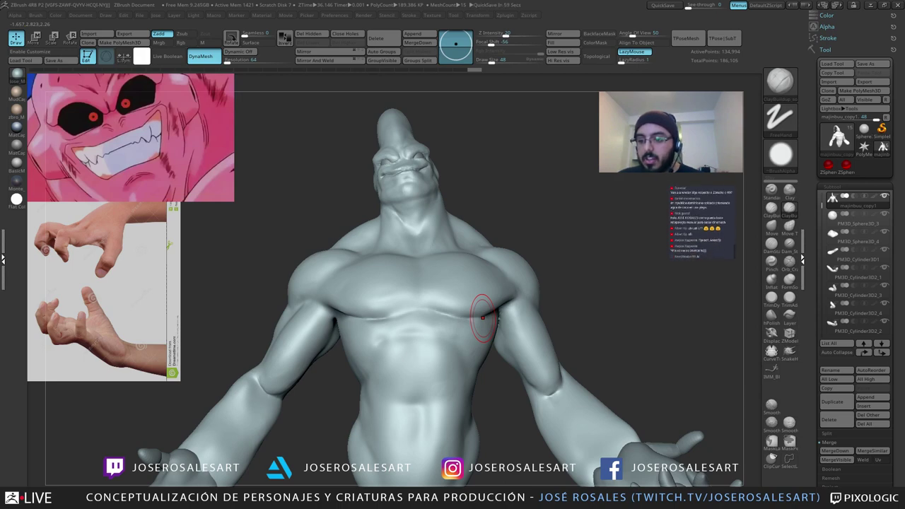
mouse_move(336, 301)
right_mouse_down()
mouse_move(417, 259)
mouse_move(409, 247)
mouse_move(380, 244)
mouse_move(424, 249)
mouse_move(290, 183)
right_mouse_up()
mouse_move(290, 182)
right_mouse_down("ctrl")
mouse_move(424, 202)
mouse_move(417, 189)
right_mouse_up("ctrl")
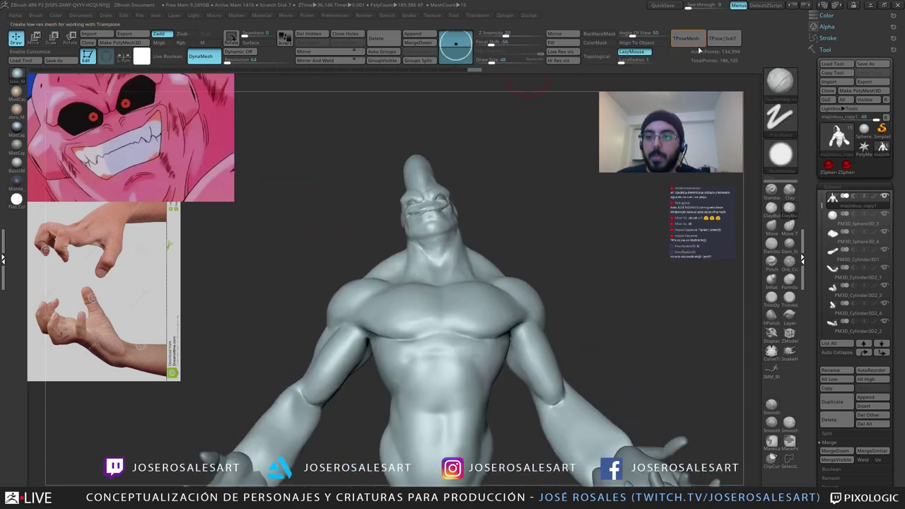
left_click(681, 40)
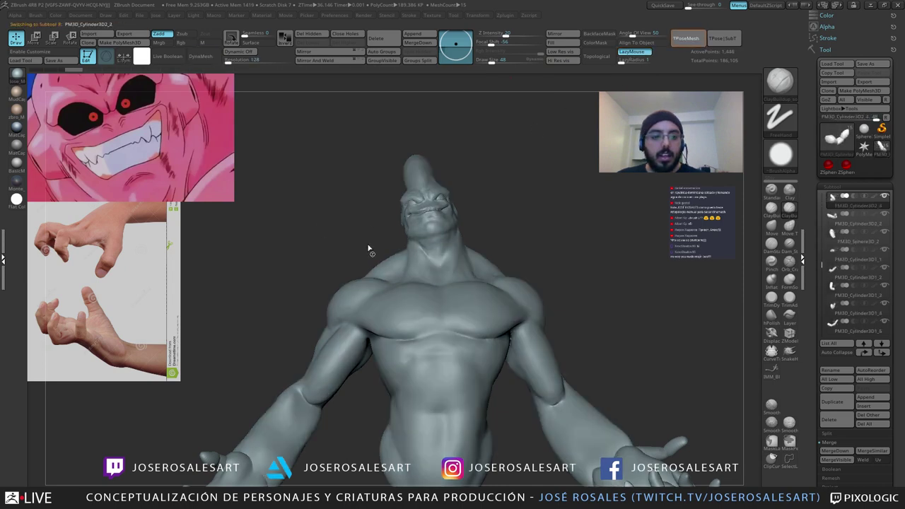
Step: Mask the head and antenna of the posing mesh with rectangular mask selections
right_click_drag(468, 215, 493, 175)
left_click_drag(302, 144, 358, 327, "ctrl")
left_click_drag(264, 176, 354, 301, "ctrl")
mouse_move(315, 108)
left_mouse_down("ctrl")
mouse_move(510, 247)
mouse_move(537, 236)
left_mouse_up("ctrl")
Step: Paint the mask around the jaw, the sides of the neck and the nape to complete the head mask
mouse_move(538, 240)
right_mouse_down()
mouse_move(439, 231)
mouse_move(436, 256)
right_mouse_up()
mouse_move(398, 246)
left_mouse_down("ctrl")
mouse_move(419, 261)
mouse_move(446, 256)
left_mouse_up("ctrl")
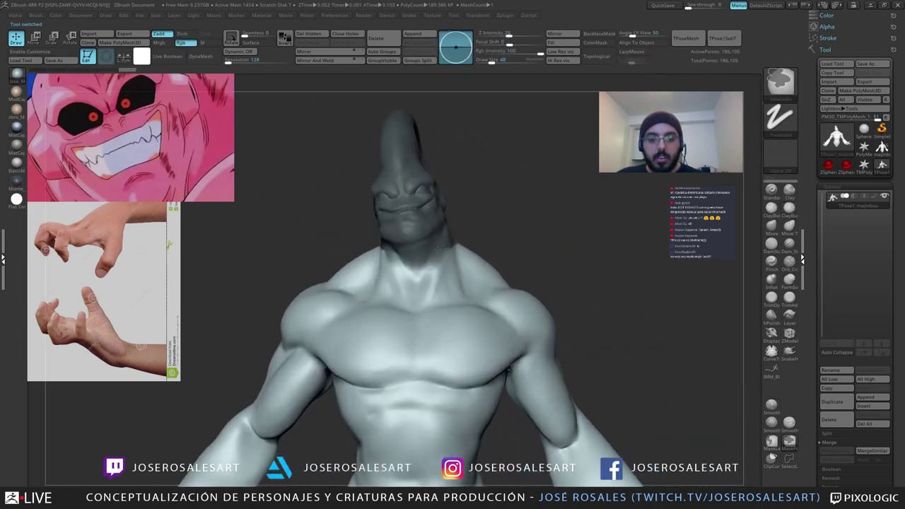
right_click_drag(469, 256, 424, 256)
left_click_drag(437, 259, 453, 251, "ctrl")
right_click_drag(523, 244, 476, 226)
mouse_move(476, 226)
left_mouse_down("ctrl")
mouse_move(498, 227)
mouse_move(504, 211)
left_mouse_up("ctrl")
mouse_move(504, 211)
right_mouse_down()
mouse_move(444, 245)
mouse_move(403, 248)
right_mouse_up()
left_click_drag(472, 239, 439, 263, "ctrl")
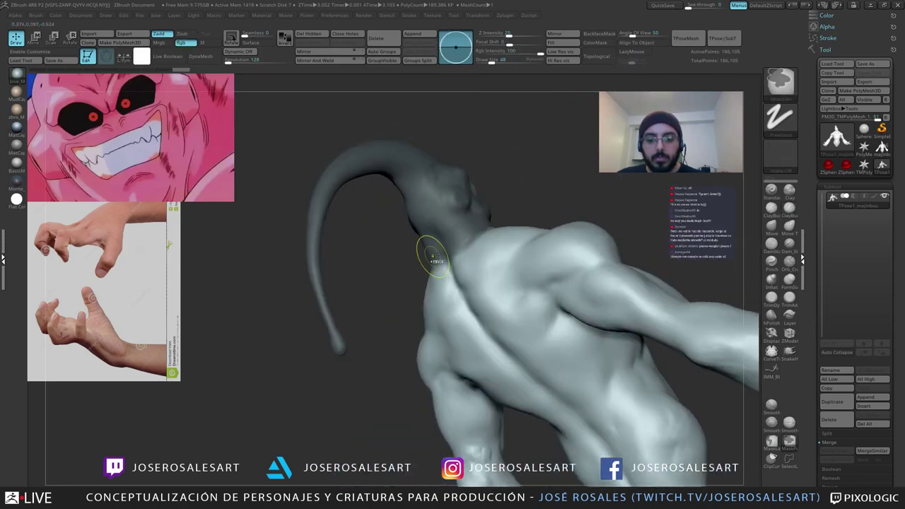
right_click_drag(432, 256, 389, 248)
left_click_drag(498, 227, 486, 244, "ctrl")
Step: Invert the mask so the body is protected and only the head and antenna can be posed
left_click(459, 260, "ctrl")
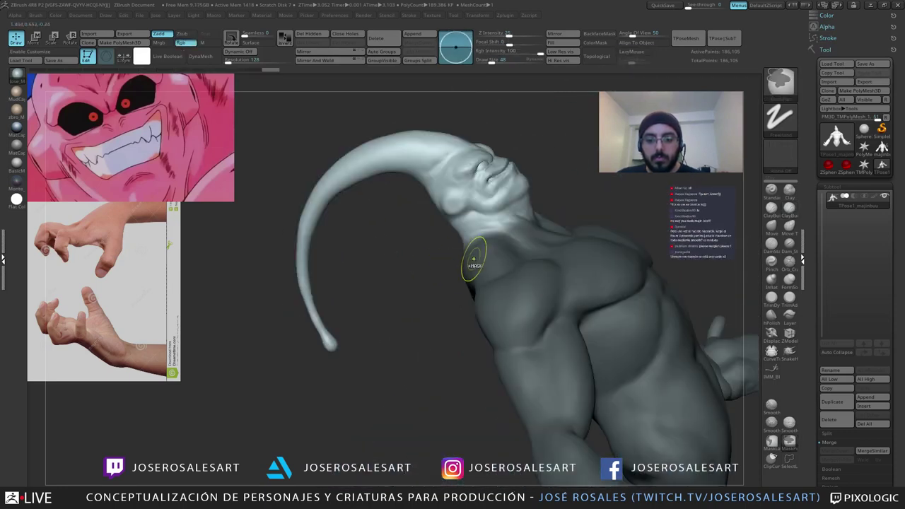
mouse_move(489, 262)
right_mouse_down()
mouse_move(340, 266)
mouse_move(392, 236)
mouse_move(395, 285)
mouse_move(416, 285)
right_mouse_up()
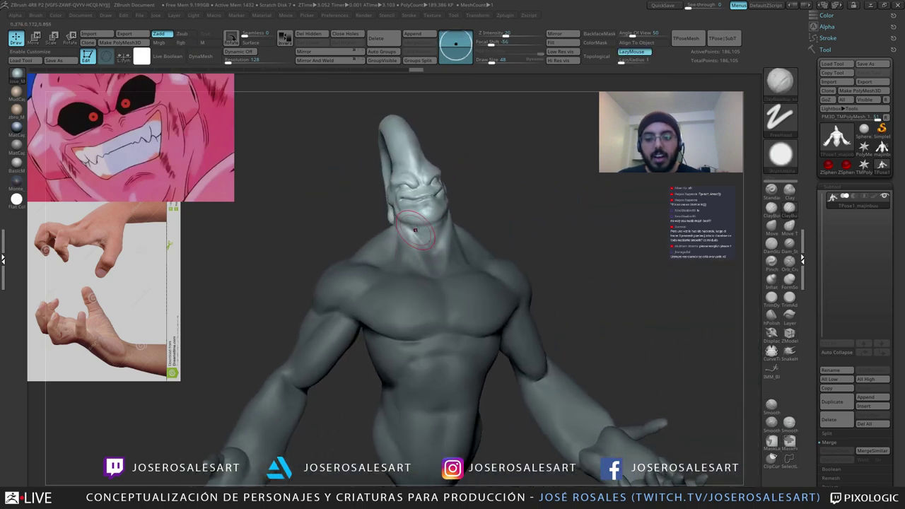
mouse_move(441, 231)
right_mouse_down()
mouse_move(424, 280)
mouse_move(404, 248)
mouse_move(417, 219)
mouse_move(423, 238)
mouse_move(393, 236)
mouse_move(428, 250)
mouse_move(391, 238)
right_mouse_up()
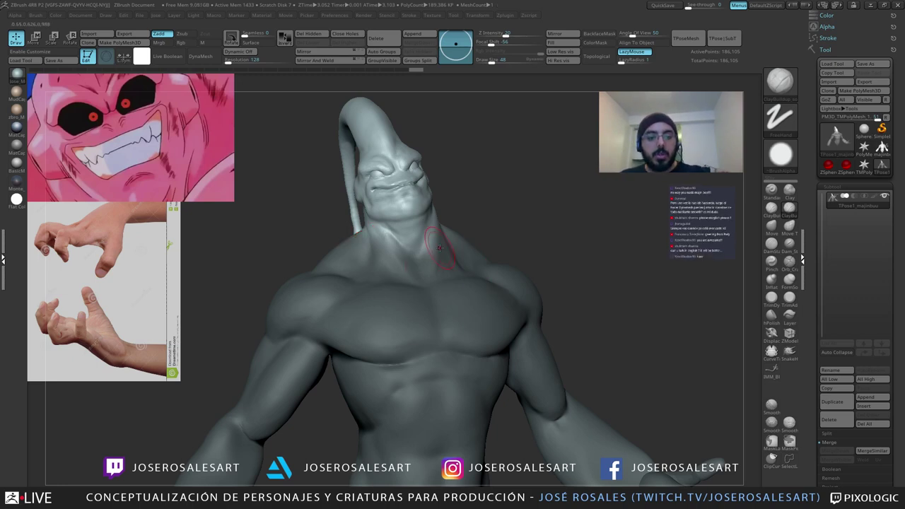
mouse_move(440, 237)
left_mouse_down()
mouse_move(468, 235)
mouse_move(367, 251)
mouse_move(417, 229)
left_mouse_up()
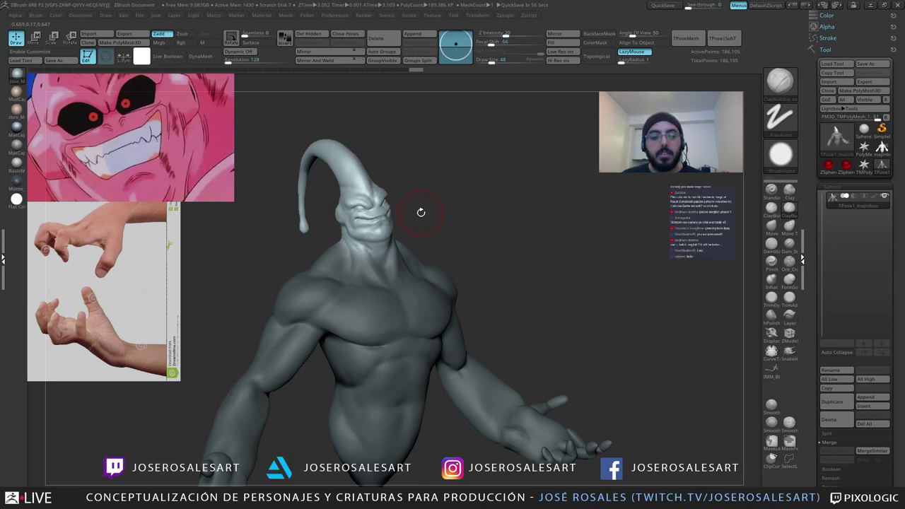
mouse_move(462, 219)
right_mouse_down()
mouse_move(394, 278)
mouse_move(323, 261)
right_mouse_up()
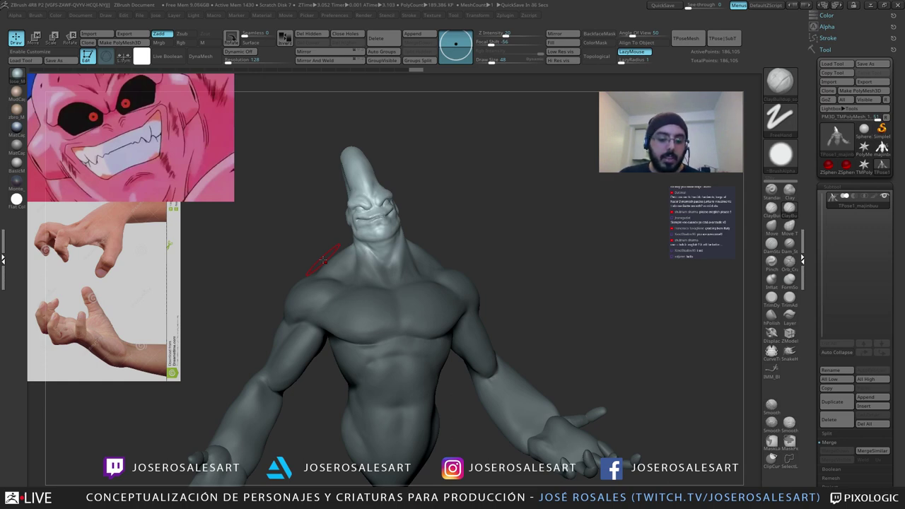
Step: Try to rotate the unmasked head slightly with the gizmo's screen rotation
left_click_drag(274, 296, 453, 284)
mouse_move(420, 216)
left_mouse_down()
mouse_move(457, 225)
mouse_move(475, 247)
left_mouse_up()
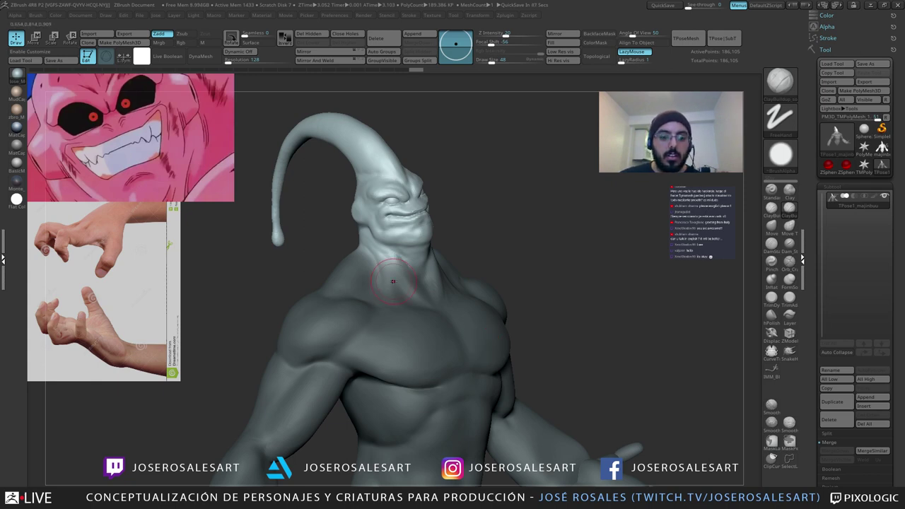
mouse_move(394, 274)
right_mouse_down()
mouse_move(370, 239)
mouse_move(411, 212)
mouse_move(397, 249)
mouse_move(411, 244)
mouse_move(377, 237)
mouse_move(373, 244)
mouse_move(403, 241)
right_mouse_up()
key("e")
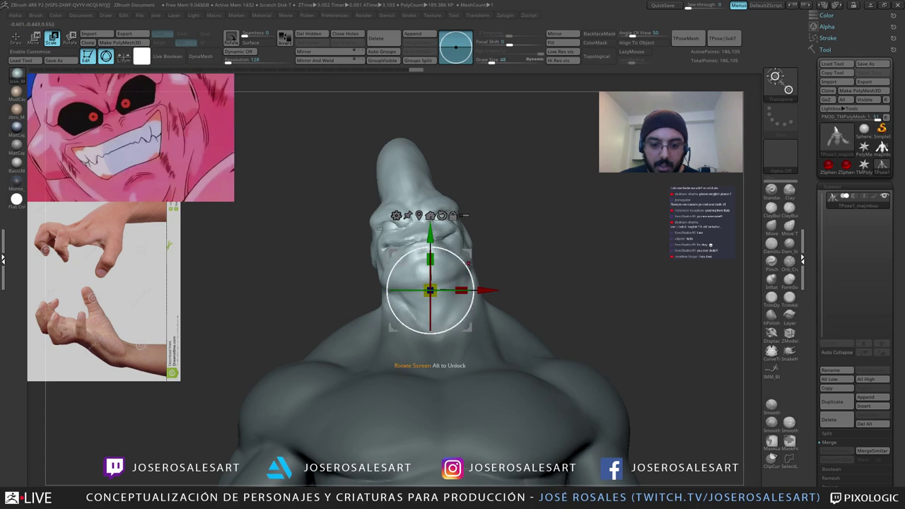
mouse_move(468, 268)
left_mouse_down()
mouse_move(474, 279)
mouse_move(470, 269)
left_mouse_up()
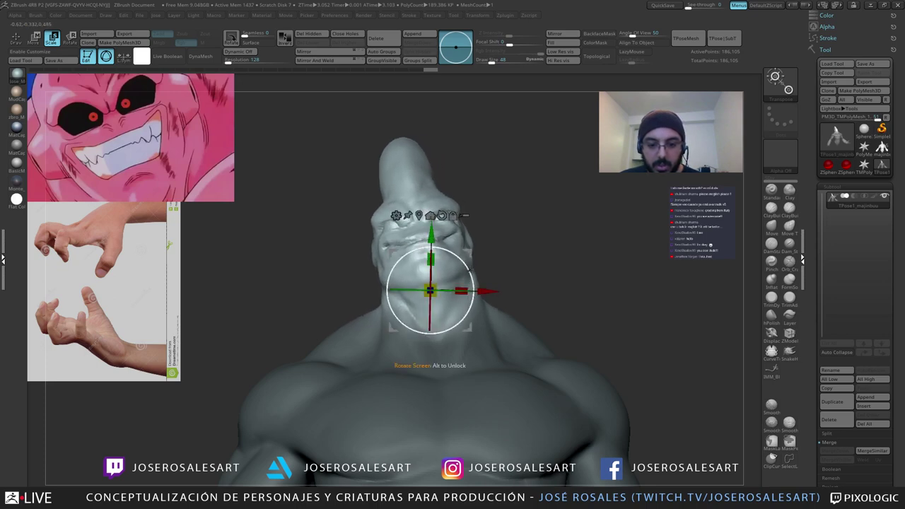
key("q")
Step: Set the draw size to 69 and soften the mask edge around the neck with repeated mask blurs
mouse_move(492, 277)
right_mouse_down()
mouse_move(480, 301)
mouse_move(424, 311)
mouse_move(467, 340)
right_mouse_up()
left_click(424, 326, "ctrl")
left_click(430, 324, "ctrl")
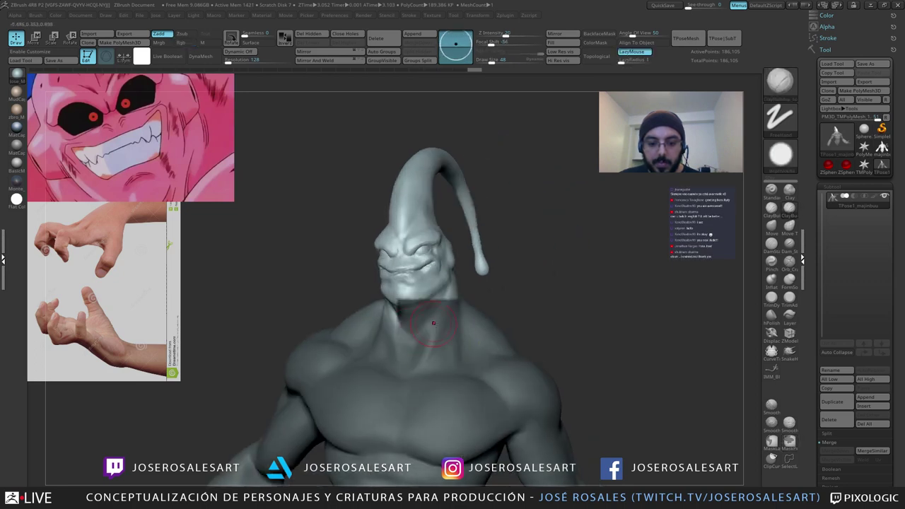
left_click(459, 322, "ctrl")
key("s")
left_click_drag(450, 325, 449, 347)
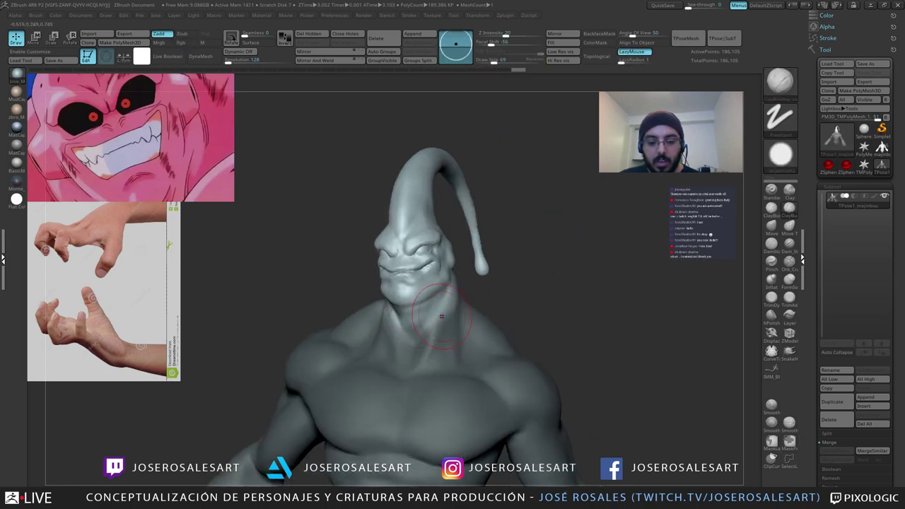
right_click_drag(452, 339, 410, 333)
left_click(476, 298, "ctrl")
left_click(476, 298, "ctrl")
mouse_move(484, 283)
right_mouse_down()
mouse_move(430, 322)
mouse_move(484, 283)
right_mouse_up()
left_click(430, 325, "ctrl")
left_click(430, 324, "ctrl")
left_click(434, 319, "ctrl")
left_click(434, 319, "ctrl")
left_click(435, 320, "ctrl")
Step: Try to rotate the head in the screen plane and reposition it with the gizmo
key("w")
right_click_drag(410, 332, 481, 301, "alt")
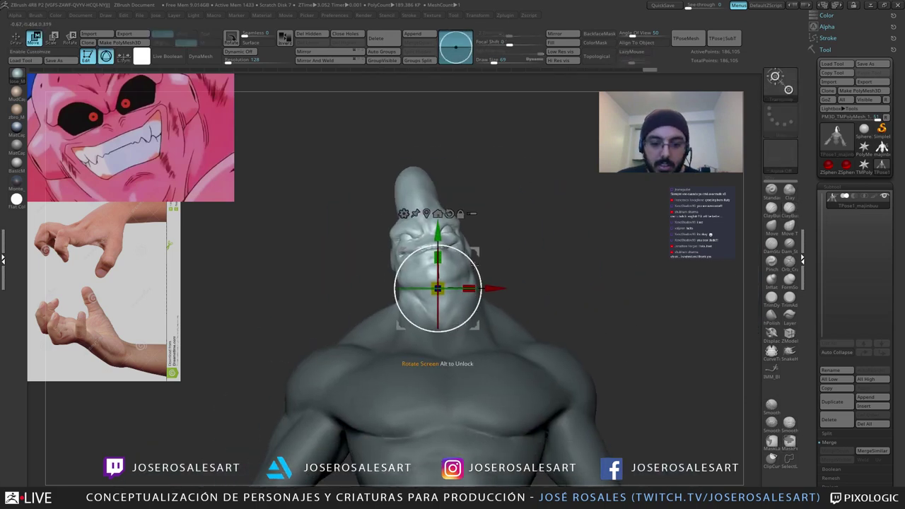
left_click_drag(476, 263, 481, 273)
right_click_drag(481, 276, 462, 255, "alt")
right_click_drag(440, 222, 440, 203)
left_click(431, 196, "alt")
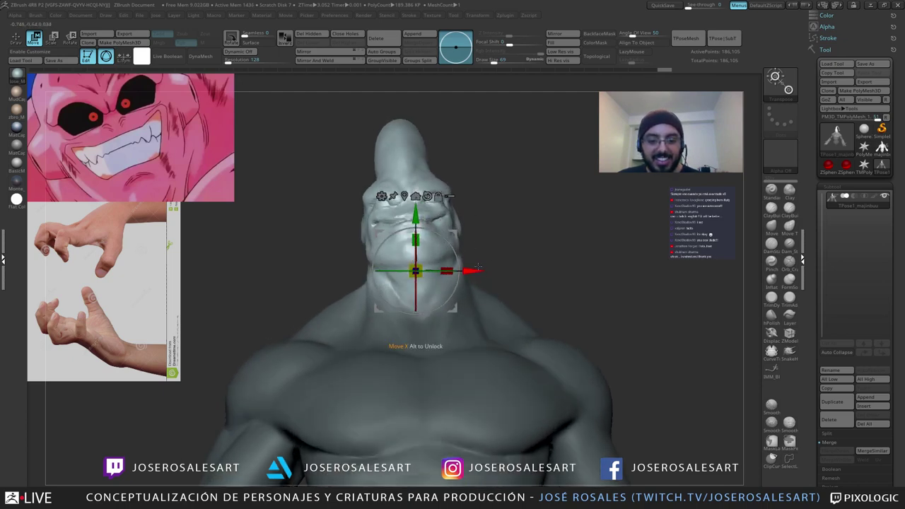
left_click_drag(475, 269, 462, 281)
key("q")
Step: Return to the SnakeHook brush and set its draw size to about 77
key("1")
key("2")
key("s")
left_click_drag(362, 292, 368, 294)
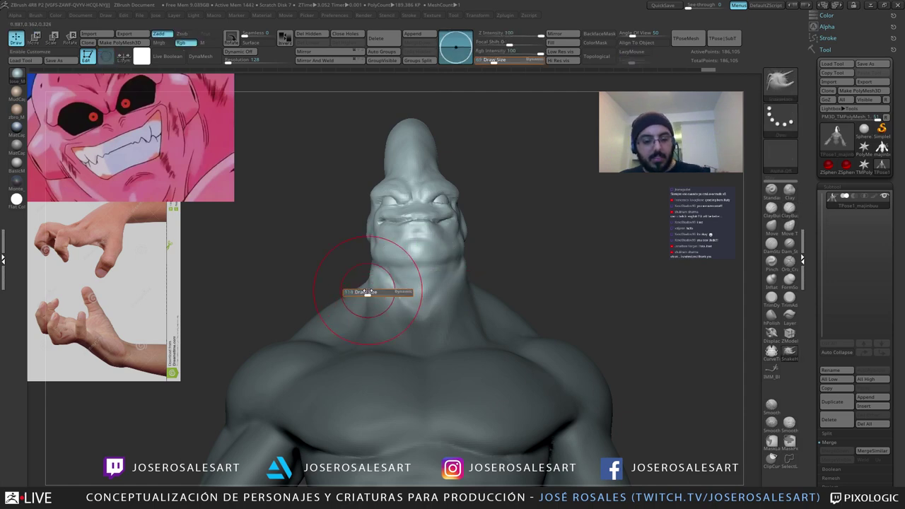
mouse_move(290, 292)
right_mouse_down()
mouse_move(382, 291)
mouse_move(319, 292)
mouse_move(345, 273)
mouse_move(378, 304)
mouse_move(346, 292)
mouse_move(384, 247)
mouse_move(448, 283)
mouse_move(422, 280)
mouse_move(440, 247)
mouse_move(400, 217)
right_mouse_up()
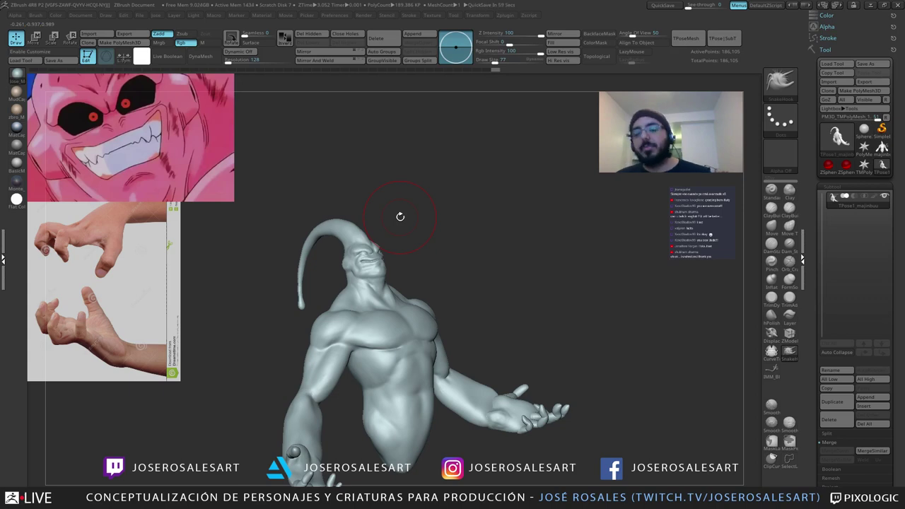
Step: Mask the head and antenna again with a rectangular mask selection
left_click_drag(241, 231, 329, 311)
mouse_move(285, 165)
left_mouse_down("ctrl")
mouse_move(395, 236)
mouse_move(477, 268)
mouse_move(566, 256)
left_mouse_up("ctrl")
left_click_drag(566, 256, 544, 283, "alt")
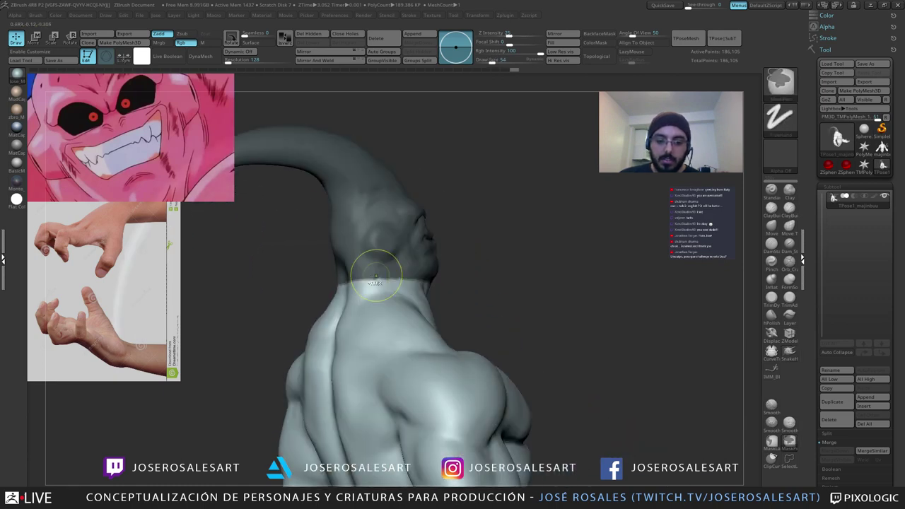
Step: Refine the head mask by painting along the side of the neck, the nape and under the jaw
left_click_drag(378, 278, 345, 284, "ctrl")
left_click_drag(304, 272, 394, 263)
left_click_drag(352, 290, 315, 290, "ctrl")
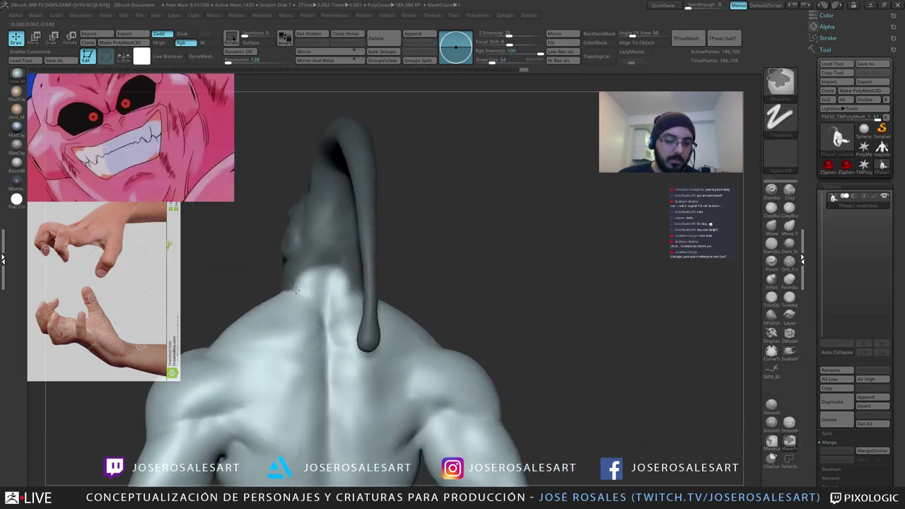
mouse_move(222, 272)
left_mouse_down()
mouse_move(295, 274)
mouse_move(249, 304)
mouse_move(237, 291)
mouse_move(297, 292)
mouse_move(287, 278)
left_mouse_up()
mouse_move(348, 278)
left_mouse_down()
mouse_move(283, 280)
mouse_move(295, 295)
mouse_move(305, 290)
left_mouse_up()
left_click_drag(291, 263, 271, 260, "ctrl")
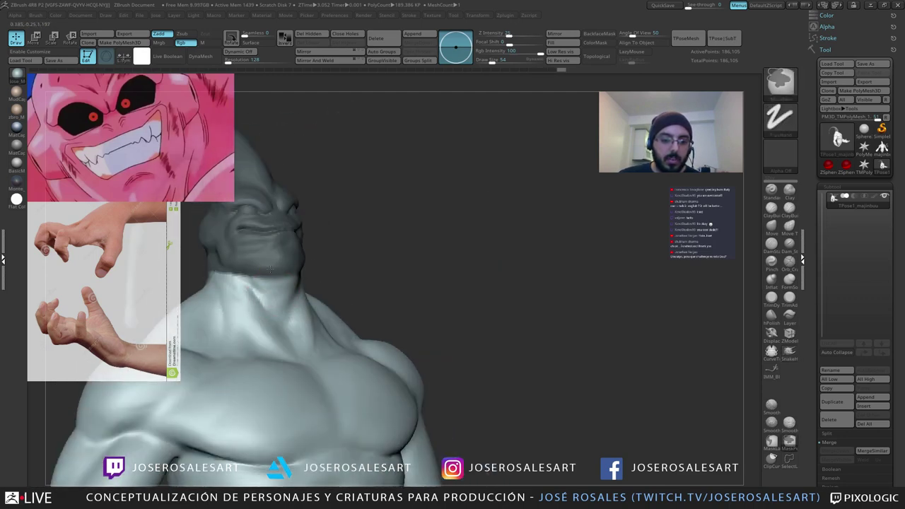
mouse_move(233, 295)
left_mouse_down()
mouse_move(278, 296)
mouse_move(305, 319)
mouse_move(265, 295)
mouse_move(347, 289)
mouse_move(314, 280)
left_mouse_up()
mouse_move(315, 280)
left_mouse_down("ctrl")
mouse_move(358, 290)
mouse_move(312, 290)
mouse_move(450, 271)
mouse_move(455, 257)
mouse_move(423, 255)
mouse_move(425, 244)
left_mouse_up("ctrl")
Step: Invert the mask to protect the body, and shift the gizmo pivot slightly toward the nape
left_click_drag(321, 200, 474, 192, "alt")
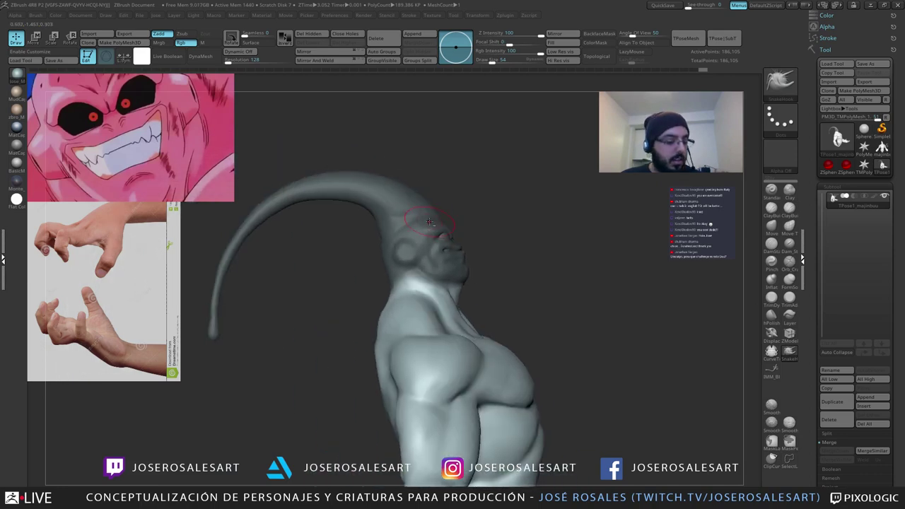
left_click(512, 279, "ctrl")
left_click_drag(504, 253, 491, 249, "alt")
key("w")
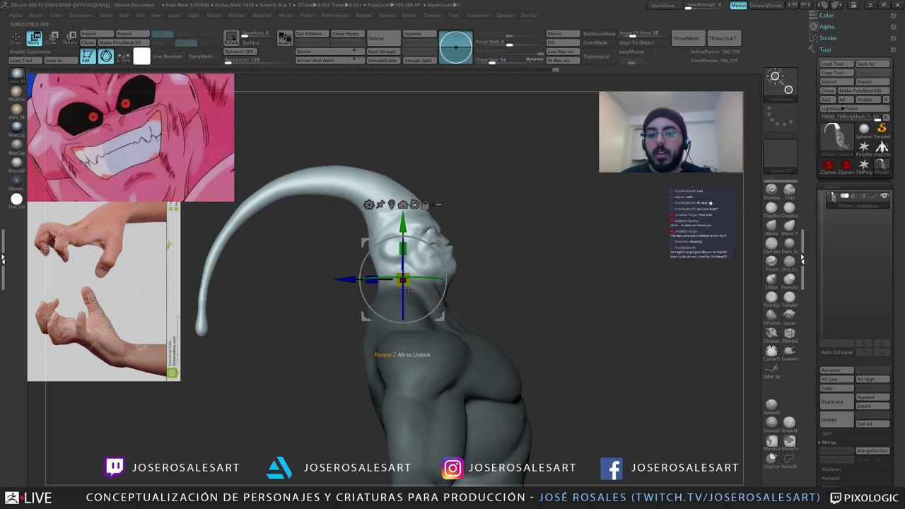
mouse_move(433, 272)
right_mouse_down()
mouse_move(447, 277)
mouse_move(435, 280)
right_mouse_up()
key("space")
left_click_drag(465, 244, 457, 244)
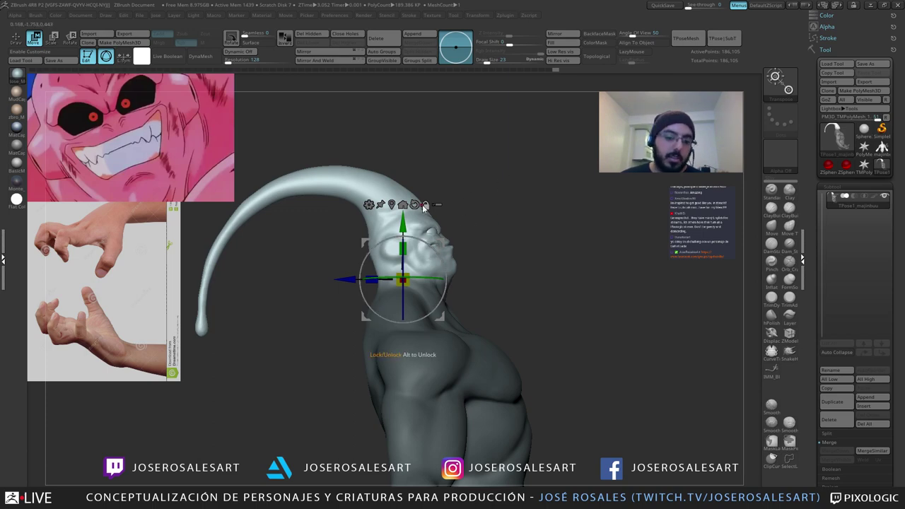
left_click_drag(345, 281, 336, 281, "alt")
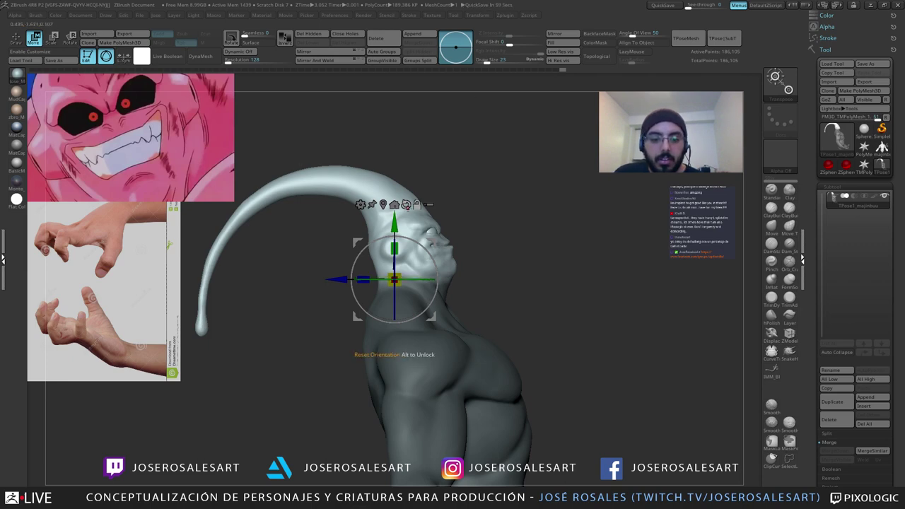
Step: Try a slight screen rotation of the head around the neck pivot, and undo it
left_click_drag(429, 254, 431, 257)
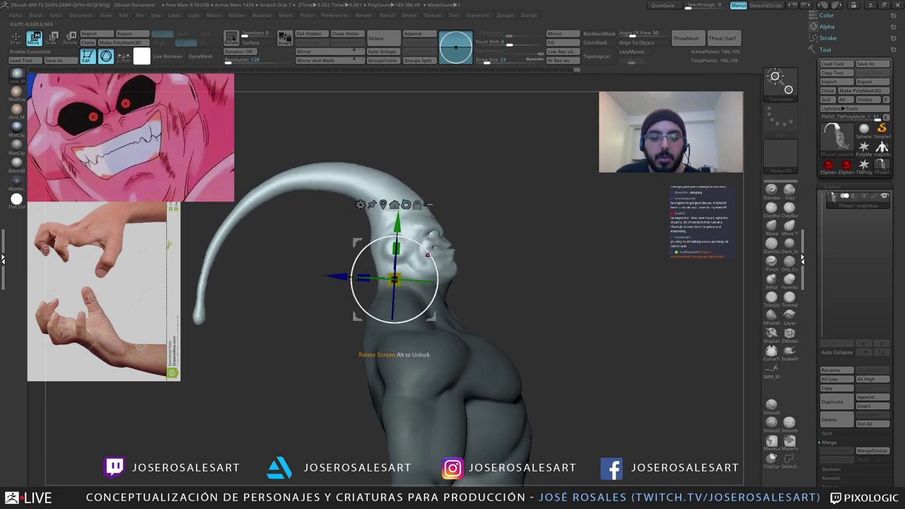
key("ctrl+z")
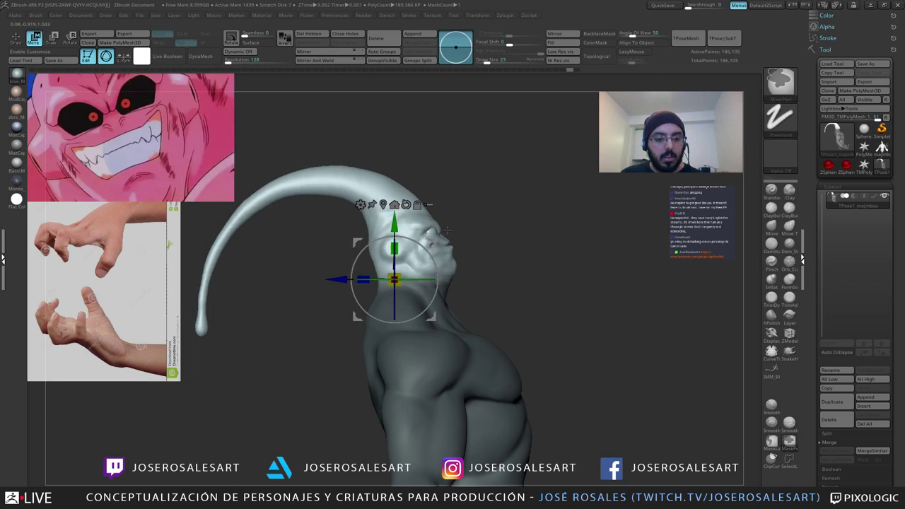
key("q")
right_click_drag(434, 301, 413, 307)
key("ctrl+shift+z")
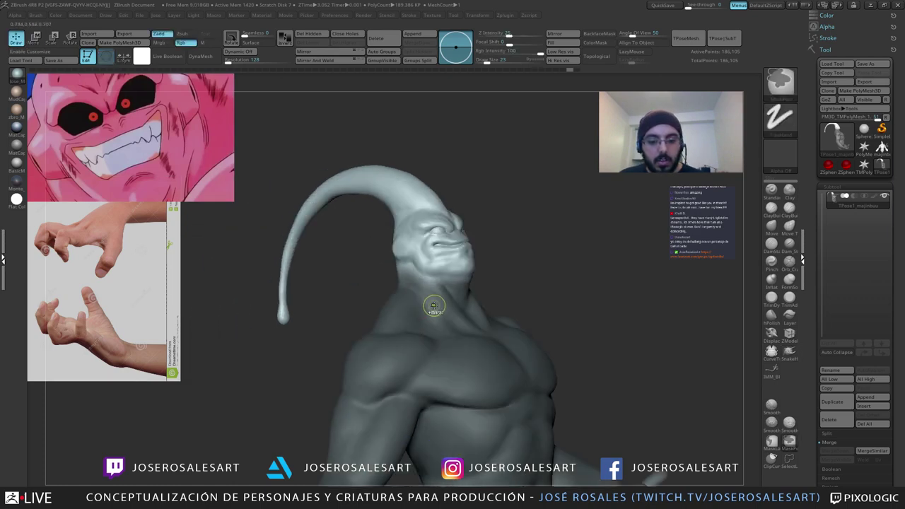
key("ctrl+shift+z")
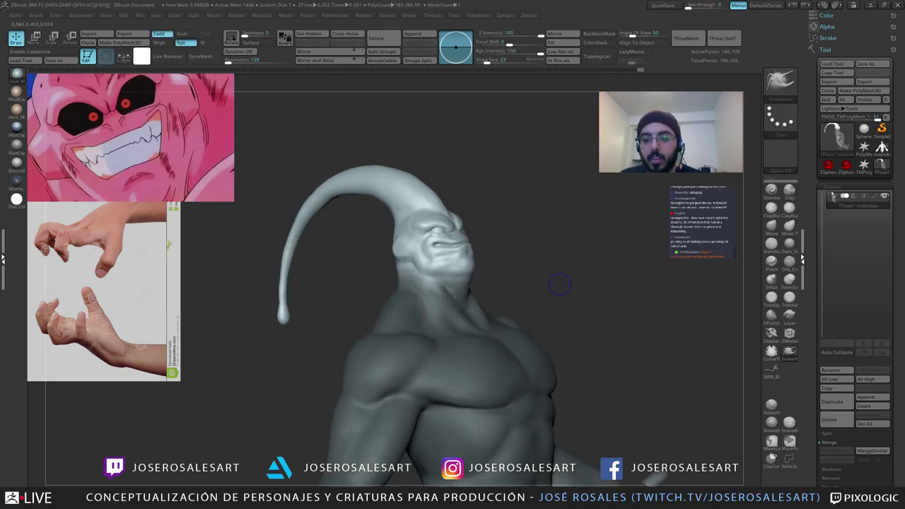
Step: Tilt the head forward around the neck pivot in side view, and shift it slightly forward
mouse_move(440, 276)
right_mouse_down()
mouse_move(485, 272)
mouse_move(475, 265)
right_mouse_up()
key("space")
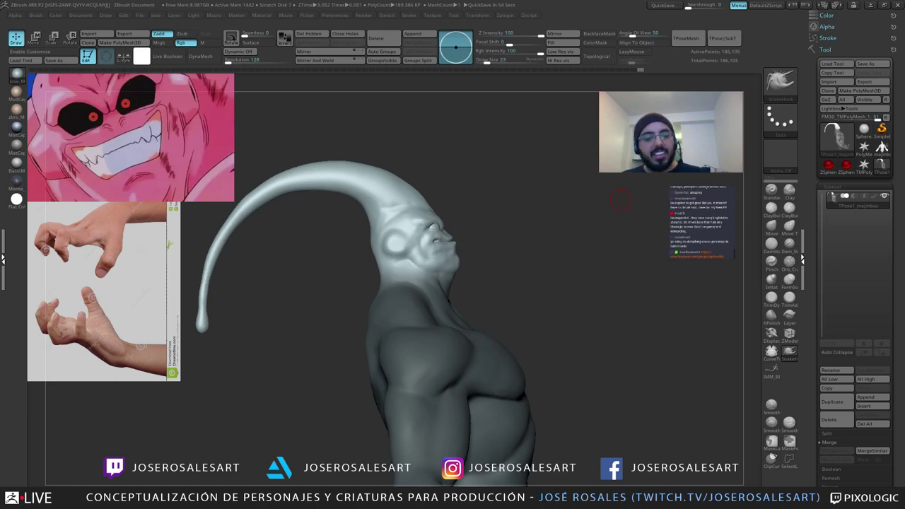
mouse_move(621, 201)
left_mouse_down()
mouse_move(594, 208)
mouse_move(618, 211)
left_mouse_up()
left_click_drag(475, 210, 451, 196, "alt")
key("w")
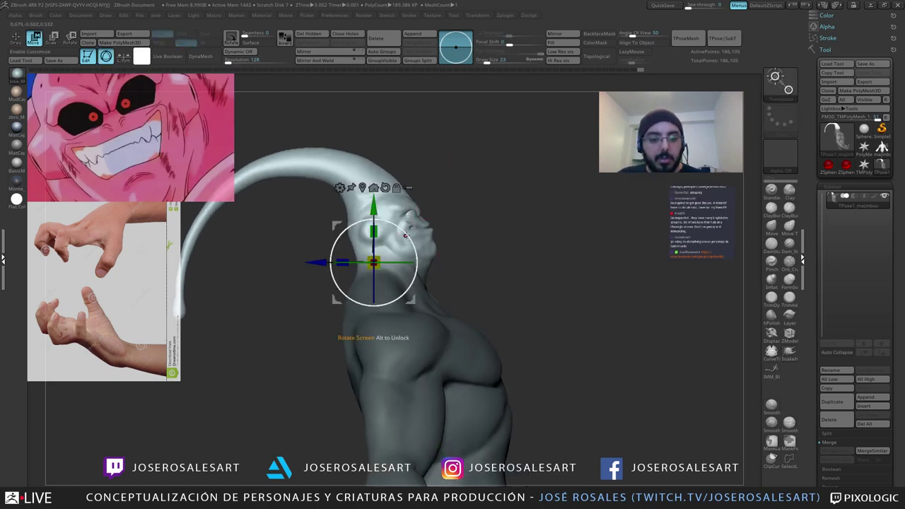
left_click_drag(406, 235, 409, 247)
mouse_move(502, 219)
left_mouse_down()
mouse_move(442, 220)
mouse_move(502, 219)
left_mouse_up()
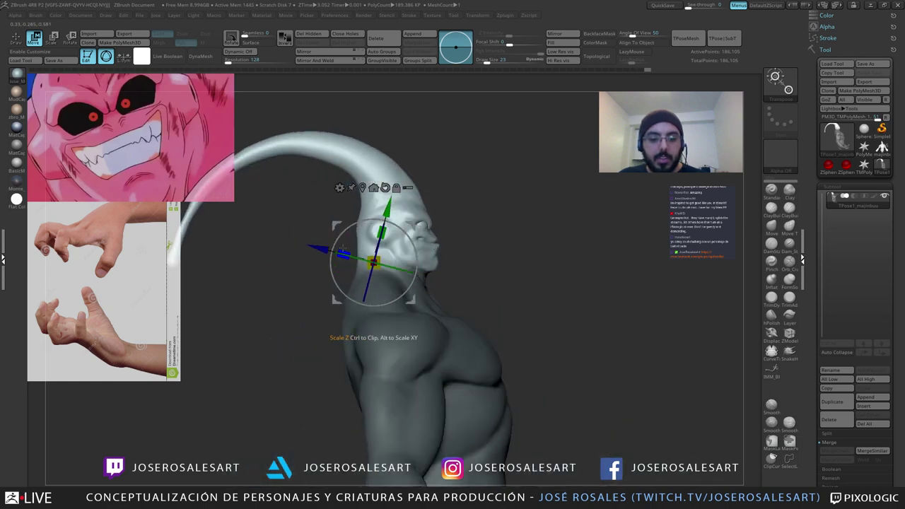
left_click_drag(342, 250, 351, 253)
key("q")
mouse_move(488, 222)
left_mouse_down()
mouse_move(423, 226)
mouse_move(394, 215)
mouse_move(368, 223)
mouse_move(420, 224)
left_mouse_up()
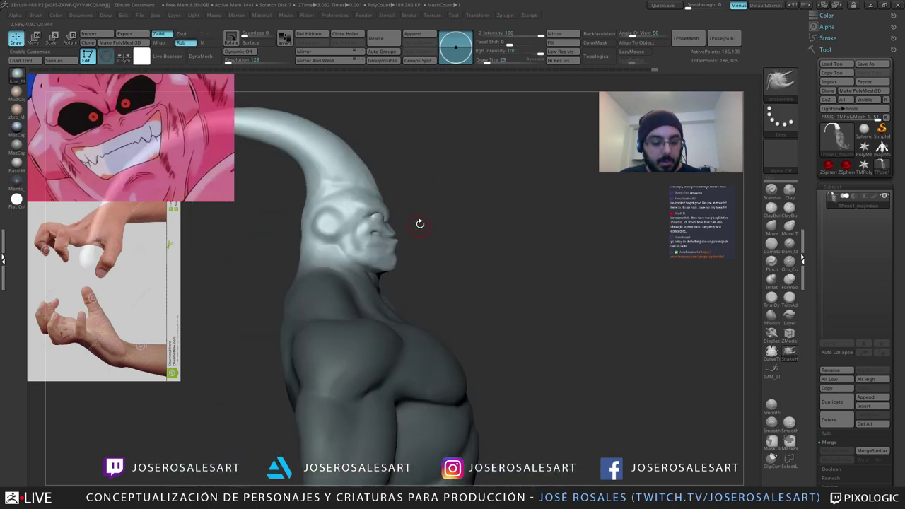
Step: Rotate the head further down to lower the chin toward the chest, and pull it slightly back
key("w")
left_click_drag(359, 223, 363, 254)
left_click_drag(288, 218, 281, 213)
left_click_drag(362, 248, 362, 254)
left_click_drag(389, 193, 417, 152, "alt")
left_click_drag(396, 170, 313, 227)
left_click_drag(426, 193, 450, 234)
key("q")
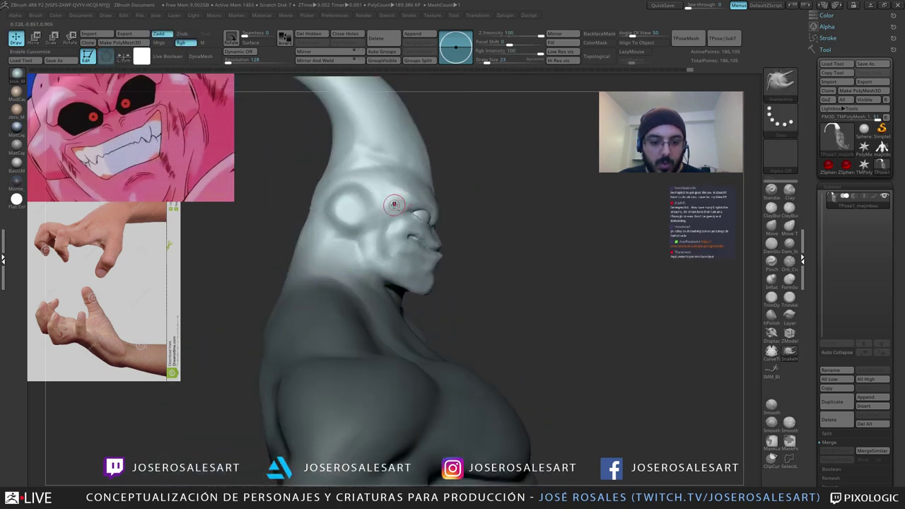
Step: Enlarge the brush to a draw size of 73 and smooth the nape where the tilted head meets the body
mouse_move(488, 195)
left_mouse_down()
mouse_move(450, 191)
mouse_move(488, 198)
left_mouse_up()
mouse_move(488, 198)
left_mouse_down("alt")
mouse_move(414, 212)
mouse_move(348, 157)
left_mouse_up("alt")
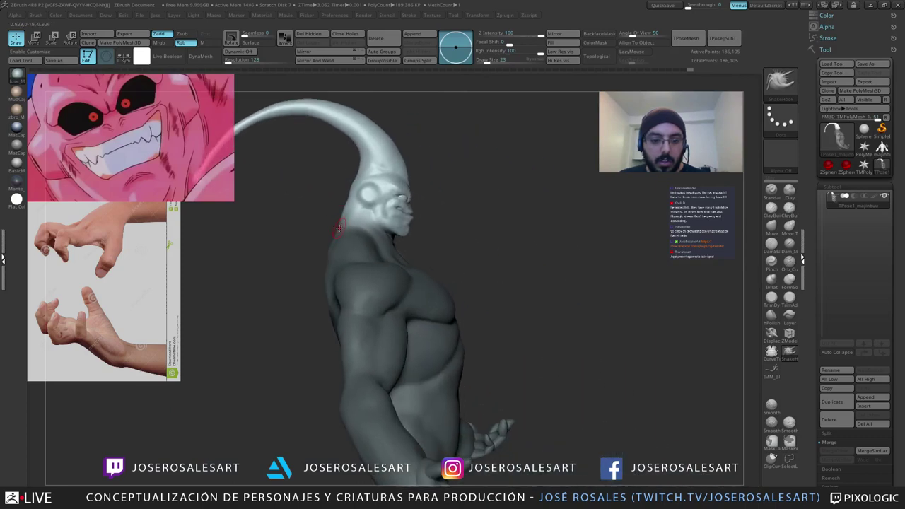
key("]")
left_click_drag(300, 225, 336, 228)
left_click_drag(330, 238, 331, 195, "shift")
left_click_drag(284, 220, 323, 226)
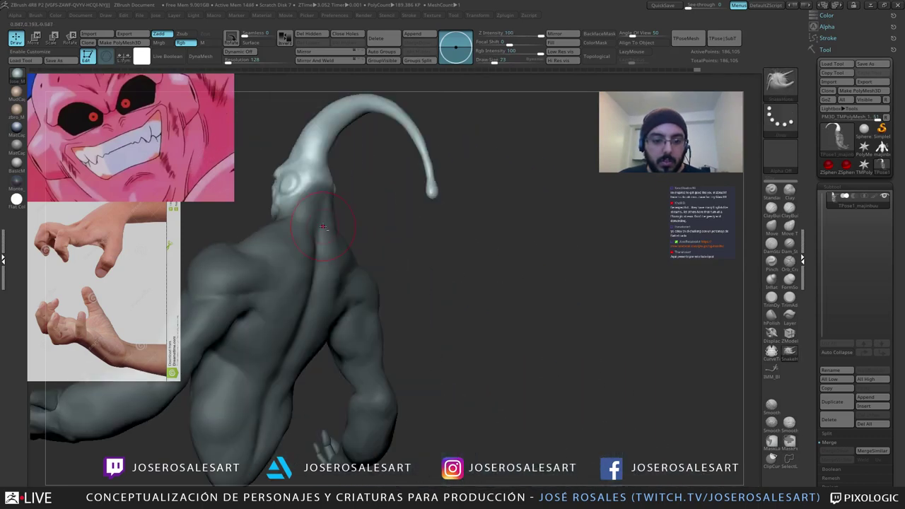
right_click_drag(323, 226, 320, 252, "ctrl")
right_click_drag(287, 206, 426, 268, "alt")
right_click_drag(427, 268, 399, 234, "ctrl")
Step: Examine the tilted head's pose against the torso from the front and the side
key("w")
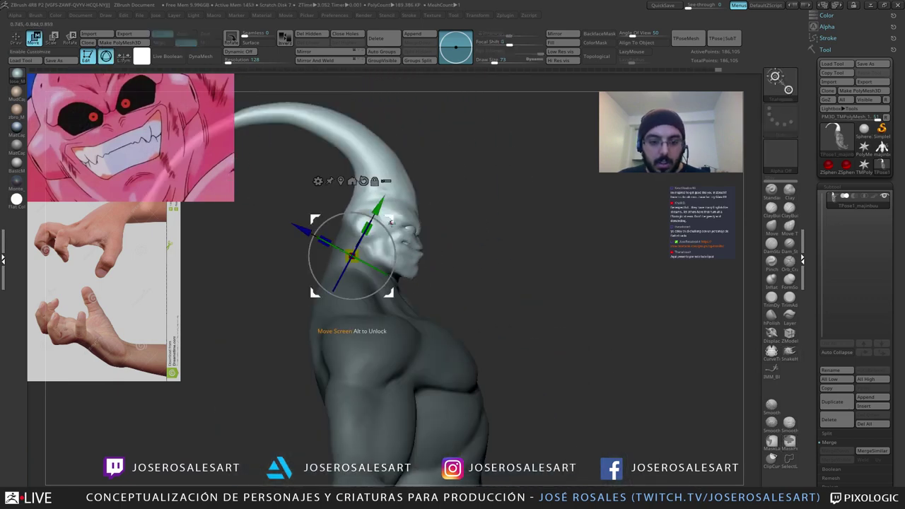
mouse_move(390, 220)
left_mouse_down("alt")
mouse_move(403, 191)
mouse_move(408, 212)
mouse_move(405, 189)
mouse_move(462, 187)
mouse_move(428, 198)
left_mouse_up("alt")
key("q")
key("w")
key("q")
left_click_drag(503, 257, 510, 295)
left_click_drag(443, 295, 390, 191)
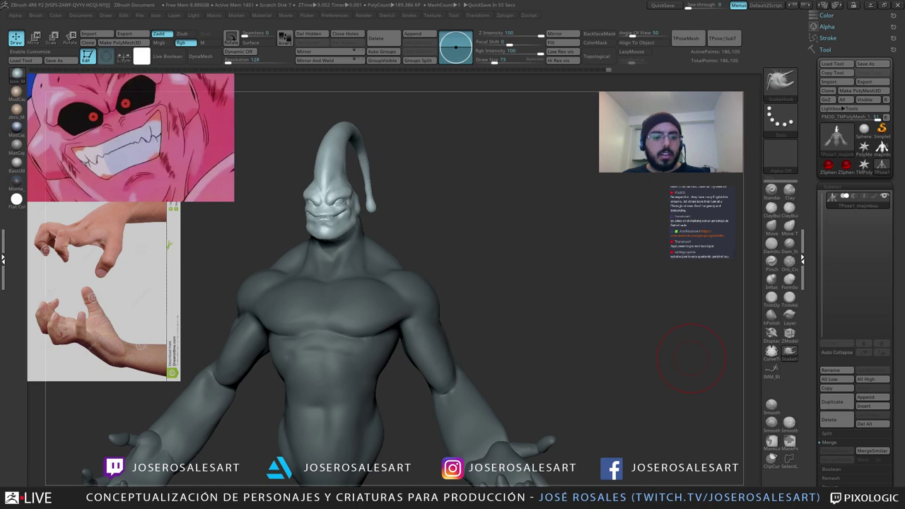
mouse_move(394, 254)
left_mouse_down()
mouse_move(412, 253)
mouse_move(369, 215)
mouse_move(410, 211)
left_mouse_up()
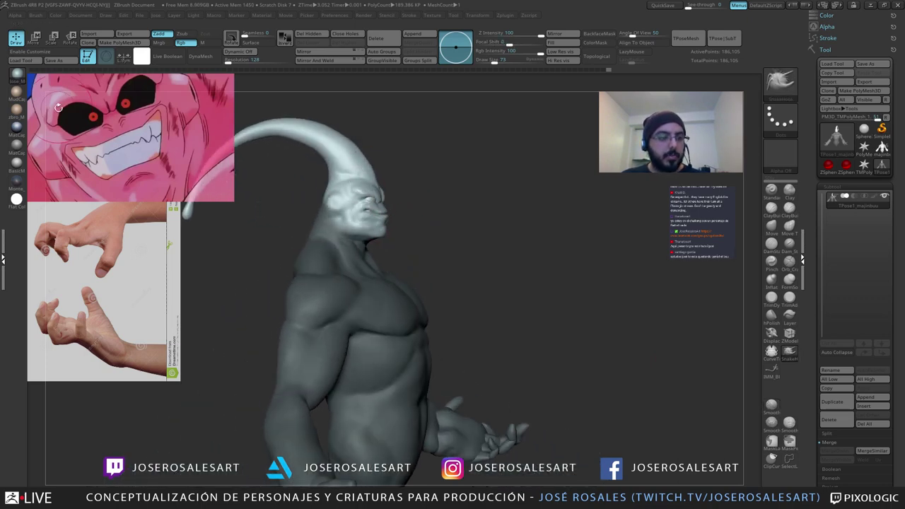
Step: Toggle the Move transform between the 3D gizmo and the Transpose line, leaving the Transpose line active
key("w")
key("y")
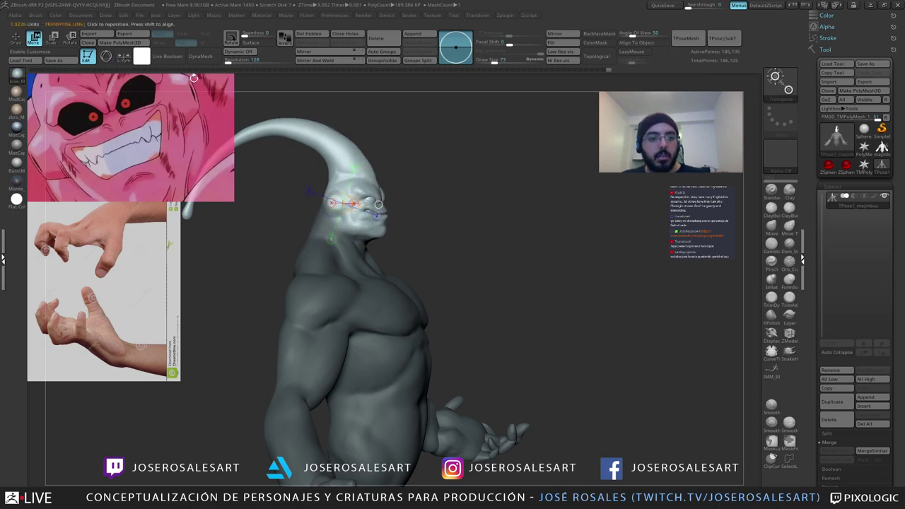
left_click(106, 57)
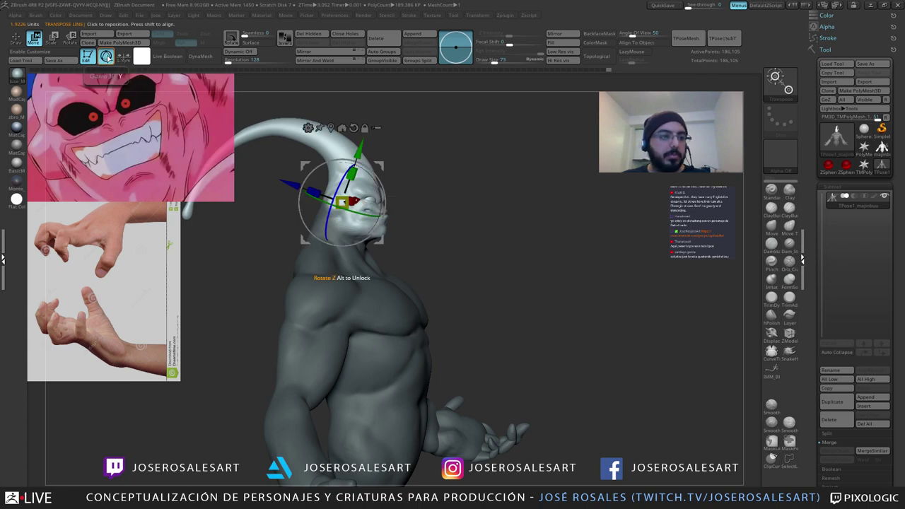
left_click(107, 57)
left_click(107, 58)
left_click(106, 57)
left_click(107, 57)
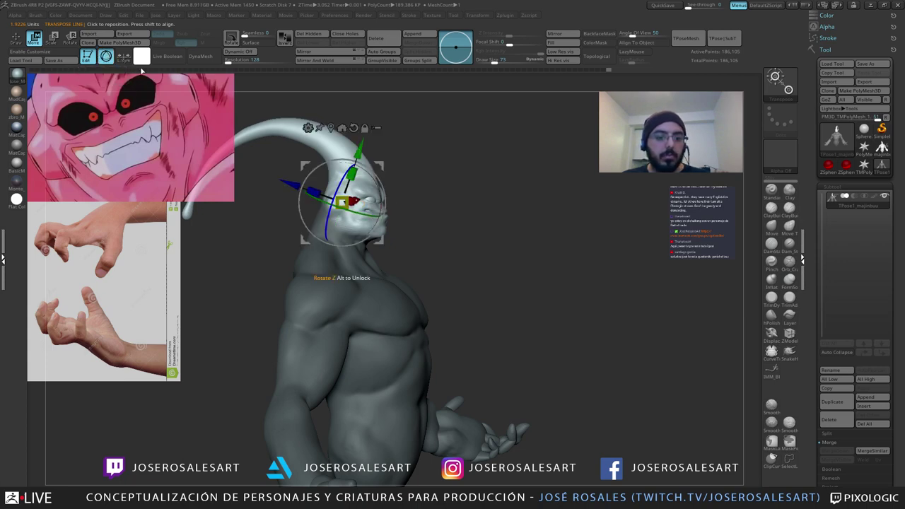
left_click_drag(476, 196, 459, 181)
left_click(106, 58)
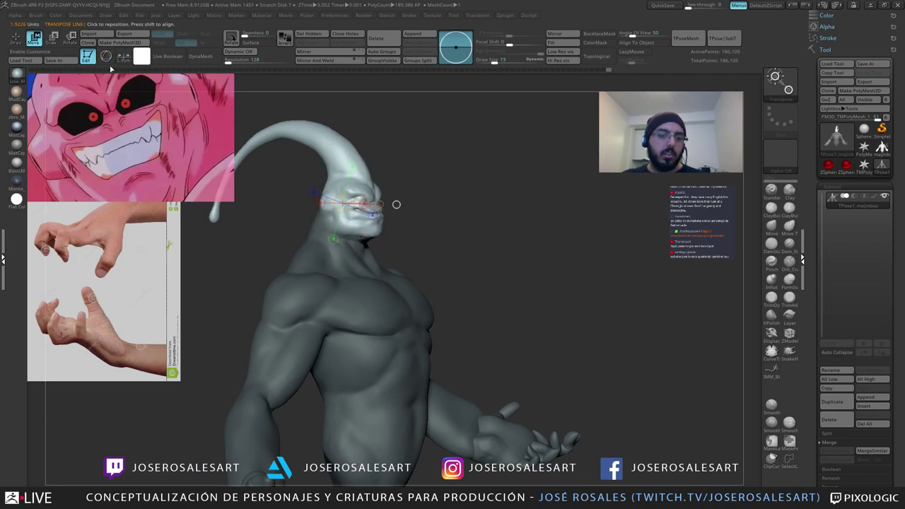
left_click_drag(371, 146, 387, 159)
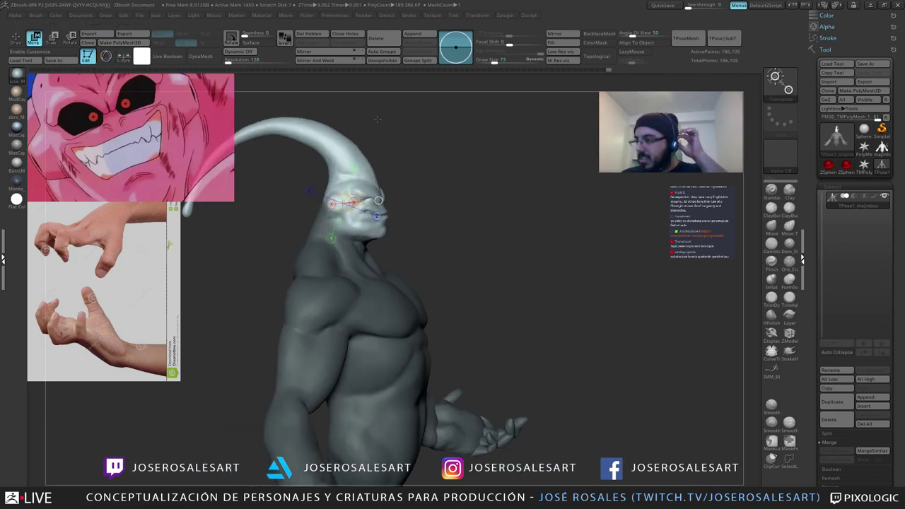
Step: Switch the Move transform back to the 3D gizmo and blur the mask edge where the head meets the neck
left_click_drag(306, 168, 279, 171)
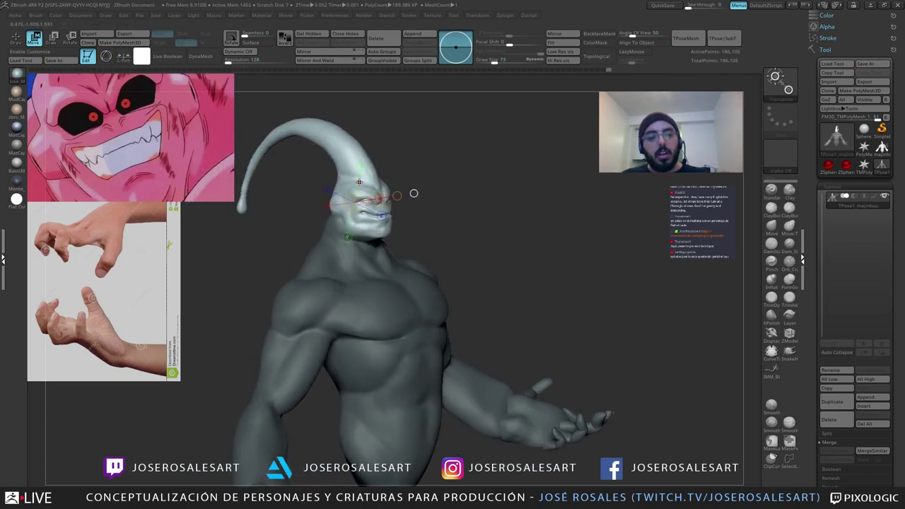
left_click(106, 56)
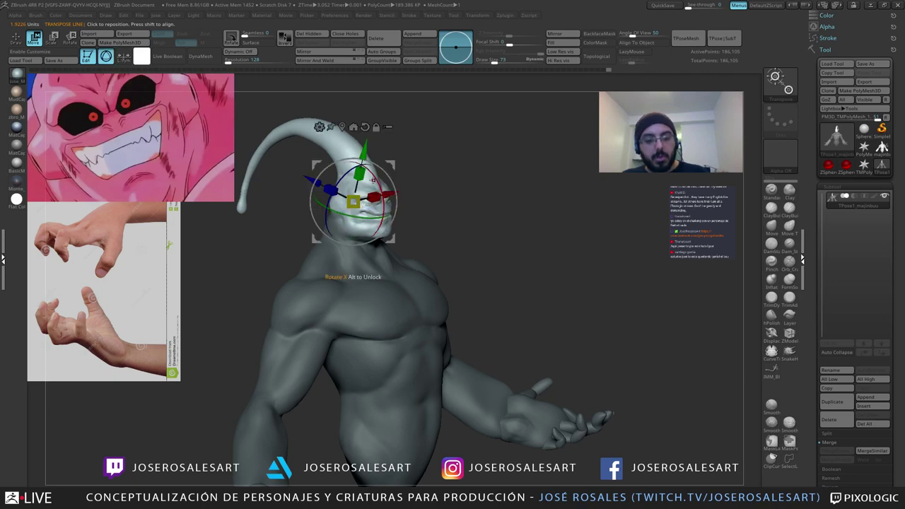
mouse_move(408, 176)
left_mouse_down()
mouse_move(427, 185)
mouse_move(430, 205)
mouse_move(393, 183)
left_mouse_up()
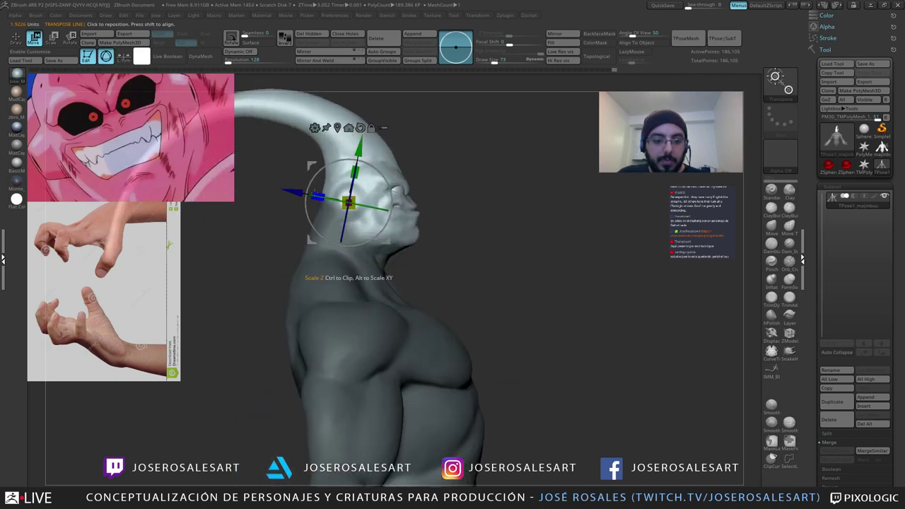
key("q")
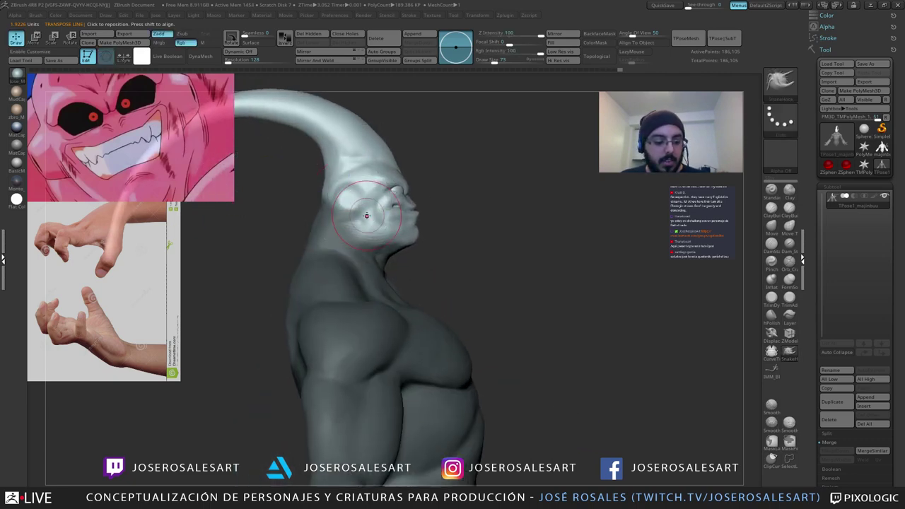
left_click(336, 243, "ctrl")
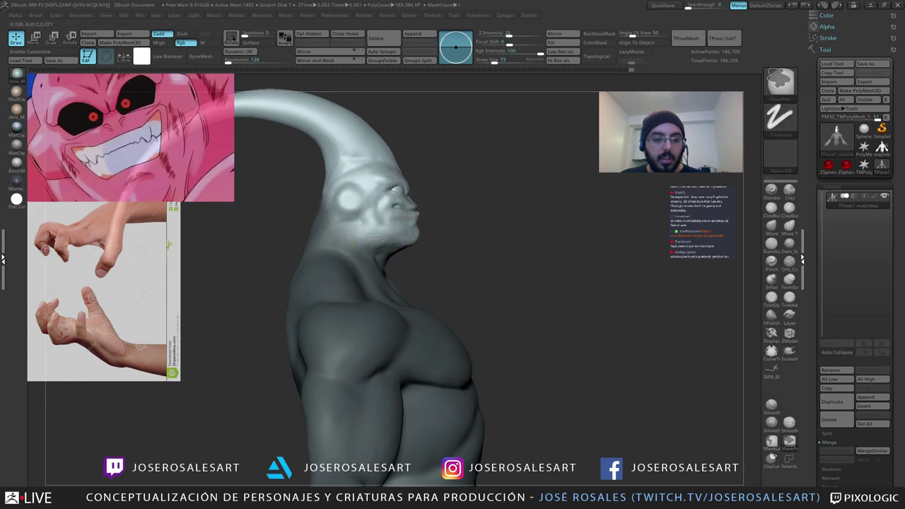
Step: Nudge the unmasked head sideways along the X axis from the back, and check it from the side
key("w")
mouse_move(293, 192)
left_mouse_down()
mouse_move(368, 222)
mouse_move(409, 220)
left_mouse_up()
key("q")
key("w")
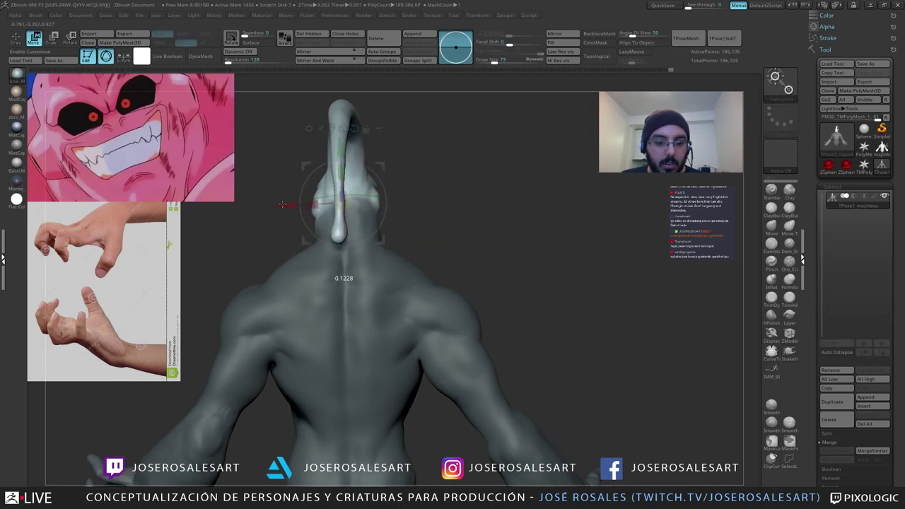
key("q")
mouse_move(284, 205)
left_mouse_down()
mouse_move(417, 216)
mouse_move(383, 221)
mouse_move(385, 246)
mouse_move(377, 231)
mouse_move(429, 217)
mouse_move(464, 133)
left_mouse_up()
key("w")
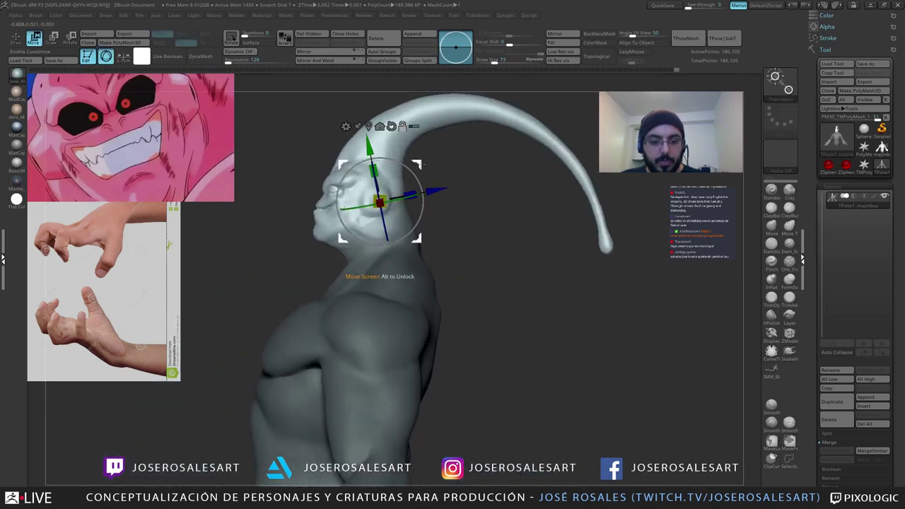
left_click(392, 128)
mouse_move(435, 201)
left_mouse_down()
mouse_move(408, 171)
mouse_move(364, 273)
mouse_move(396, 266)
mouse_move(426, 233)
mouse_move(393, 244)
mouse_move(390, 228)
left_mouse_up()
key("ctrl+z")
Step: Clear the mask and build up the front of the neck with the ClayBuildup brush at draw size 48
key("q")
left_click_drag(391, 228, 425, 160)
right_click_drag(405, 205, 373, 248)
key("b")
key("c")
key("b")
left_click_drag(375, 296, 357, 286)
mouse_move(357, 286)
right_mouse_down()
mouse_move(388, 267)
mouse_move(382, 292)
right_mouse_up()
key("s")
left_click_drag(329, 293, 339, 294)
mouse_move(382, 293)
right_mouse_down()
mouse_move(324, 281)
mouse_move(317, 262)
mouse_move(332, 290)
mouse_move(314, 292)
right_mouse_up()
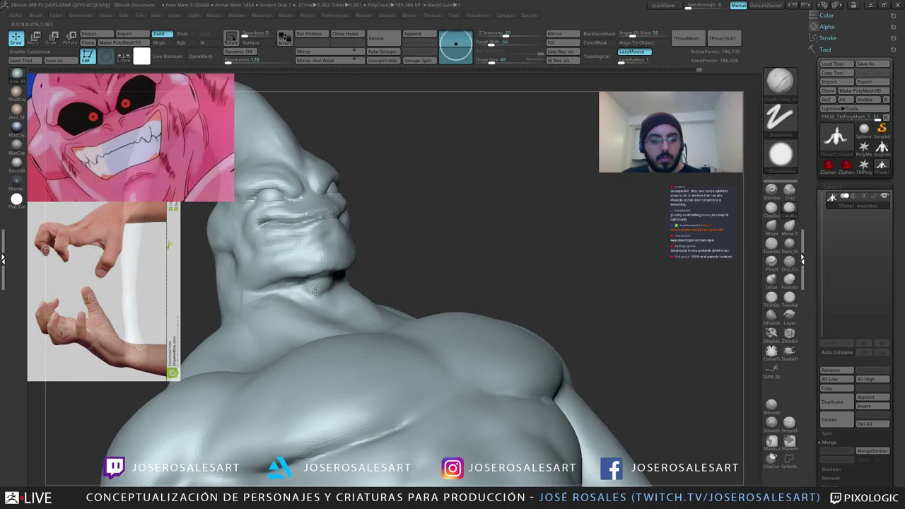
Step: Add clay to the throat below the chin and smooth it into the neck
mouse_move(322, 290)
left_mouse_down()
mouse_move(333, 296)
mouse_move(335, 283)
mouse_move(315, 284)
mouse_move(335, 308)
left_mouse_up()
mouse_move(333, 304)
right_mouse_down()
mouse_move(300, 295)
mouse_move(320, 299)
right_mouse_up()
left_click_drag(323, 300, 328, 305, "shift")
right_click_drag(329, 305, 331, 314)
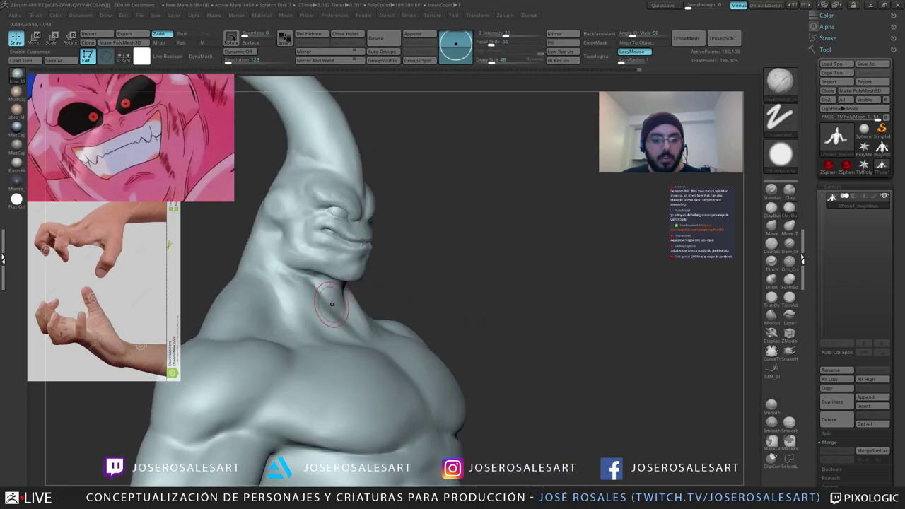
left_click_drag(331, 313, 323, 291, "shift")
right_click_drag(323, 291, 311, 251)
Step: Enlarge the brush to a draw size of 62 and smooth the side of the neck below the jaw
key("s")
left_click_drag(307, 247, 312, 246)
right_click_drag(313, 248, 296, 273)
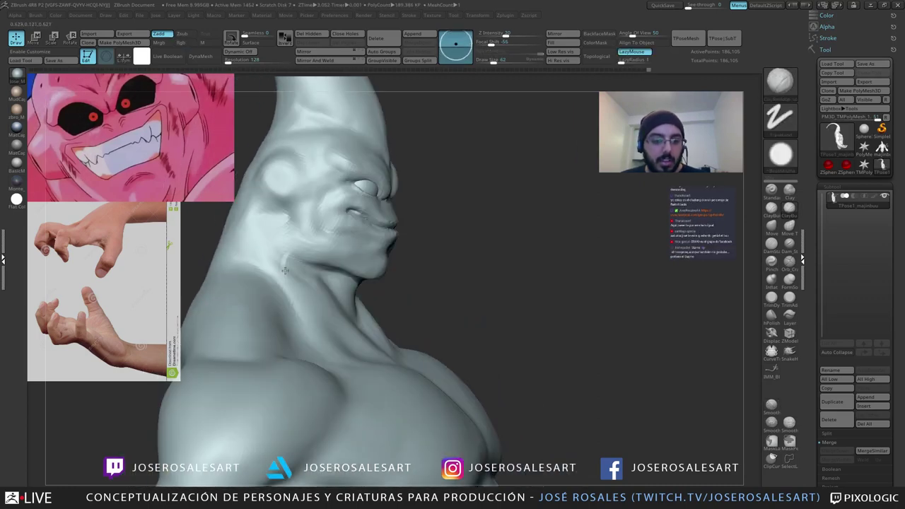
left_click_drag(295, 283, 297, 303, "shift")
right_click_drag(297, 304, 333, 209)
left_click_drag(419, 212, 328, 235)
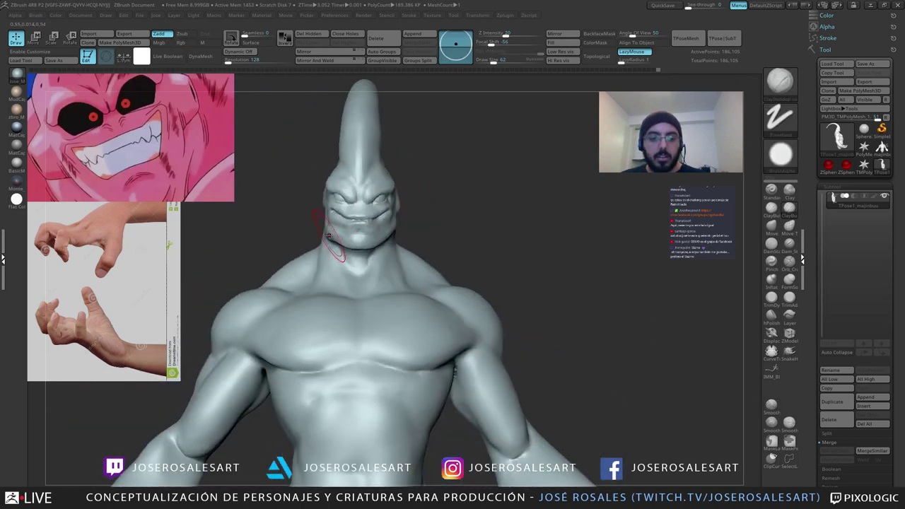
Step: Switch to the SnakeHook brush and refine the nape behind the jaw, smoothing the transition into the neck
key("b")
key("s")
key("h")
mouse_move(332, 232)
right_mouse_down()
mouse_move(311, 212)
mouse_move(317, 235)
mouse_move(353, 250)
mouse_move(305, 234)
mouse_move(322, 218)
right_mouse_up()
mouse_move(323, 219)
right_mouse_down()
mouse_move(267, 220)
mouse_move(260, 244)
right_mouse_up()
left_click_drag(339, 229, 361, 247, "shift")
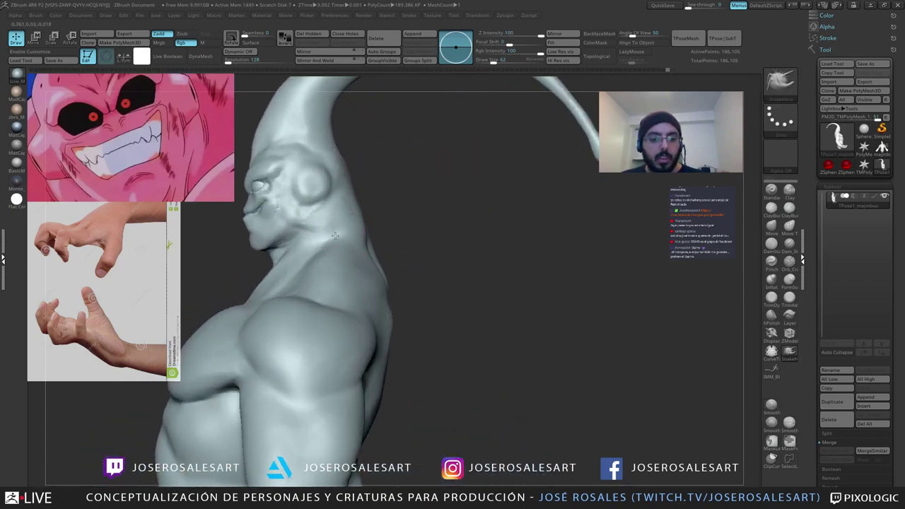
right_click_drag(371, 244, 303, 245)
right_click_drag(373, 231, 396, 212)
left_click_drag(379, 214, 364, 225, "shift")
Step: Mask the whole head, including the antenna, from the front view
mouse_move(382, 225)
right_mouse_down("ctrl")
mouse_move(372, 208)
mouse_move(416, 187)
mouse_move(389, 190)
mouse_move(357, 155)
right_mouse_up("ctrl")
right_click_drag(275, 157, 371, 170)
left_click_drag(314, 136, 267, 241, "ctrl")
left_click_drag(307, 110, 444, 217, "ctrl")
right_click_drag(429, 204, 355, 182)
left_click_drag(335, 147, 456, 275, "ctrl")
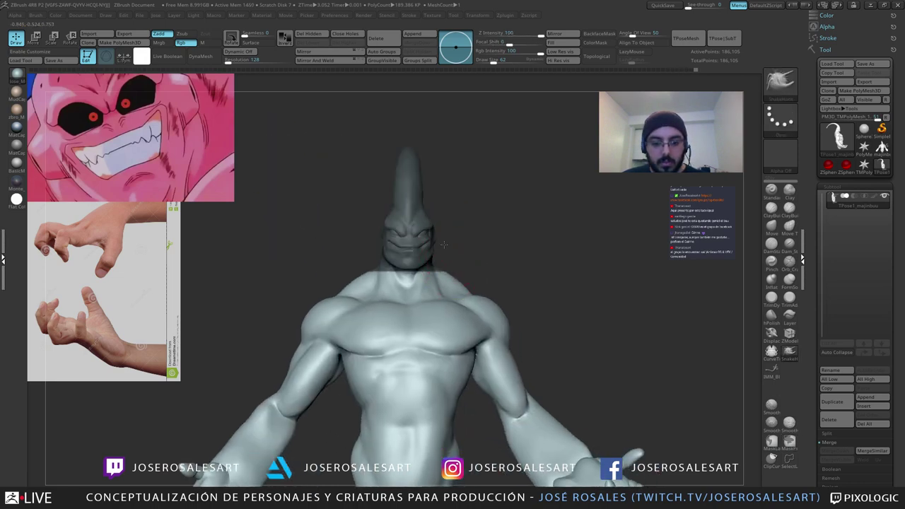
Step: Erase the excess mask from the throat, the sides of the neck and the nape so that only the head stays masked
right_click_drag(456, 266, 417, 258)
right_click_drag(417, 258, 428, 287, "ctrl")
left_click_drag(444, 287, 420, 293, "ctrl+alt")
right_click_drag(418, 304, 457, 301)
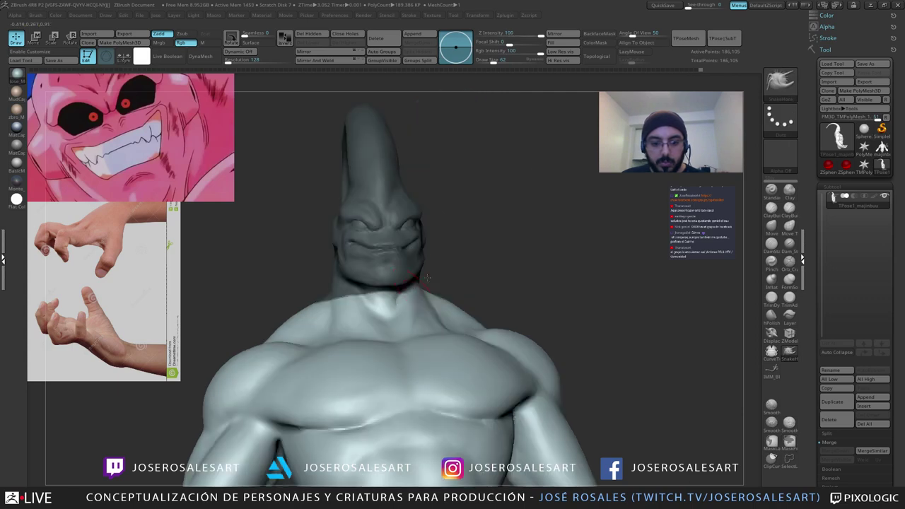
mouse_move(343, 292)
left_mouse_down("ctrl+alt")
mouse_move(332, 307)
mouse_move(307, 307)
left_mouse_up("ctrl+alt")
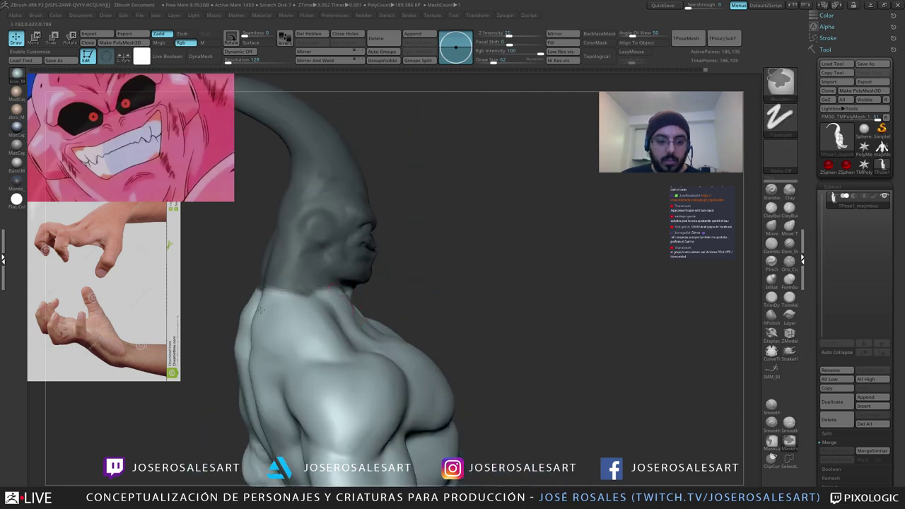
right_click_drag(261, 310, 277, 314)
left_click_drag(275, 308, 191, 279, "ctrl+alt")
right_click_drag(259, 293, 202, 292)
right_click_drag(202, 292, 281, 291, "alt")
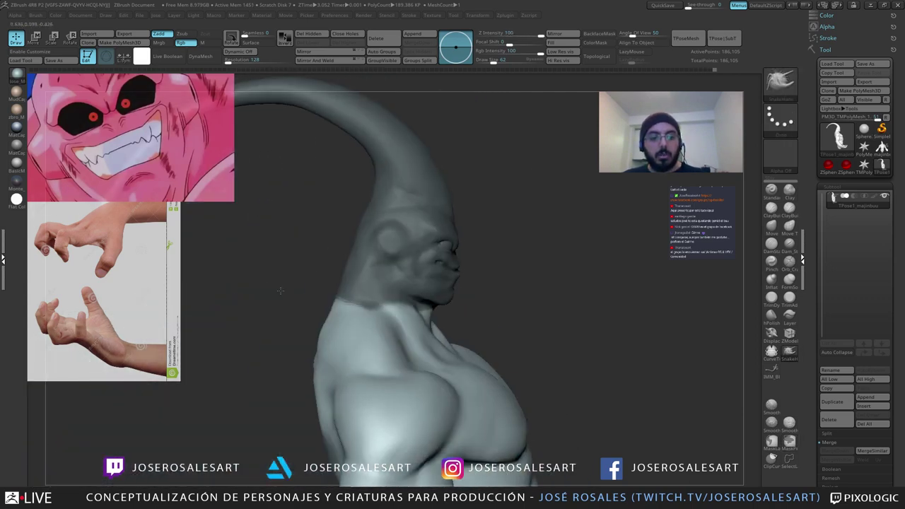
mouse_move(281, 290)
left_mouse_down("shift")
mouse_move(263, 274)
mouse_move(283, 276)
left_mouse_up("shift")
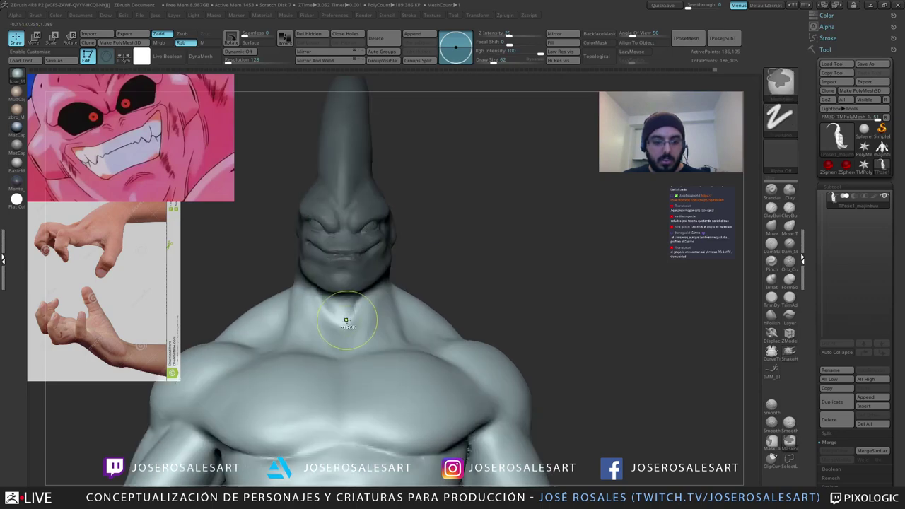
Step: Invert the mask to protect the body and shift the head slightly sideways along the X axis
left_click(451, 261, "ctrl")
key("w")
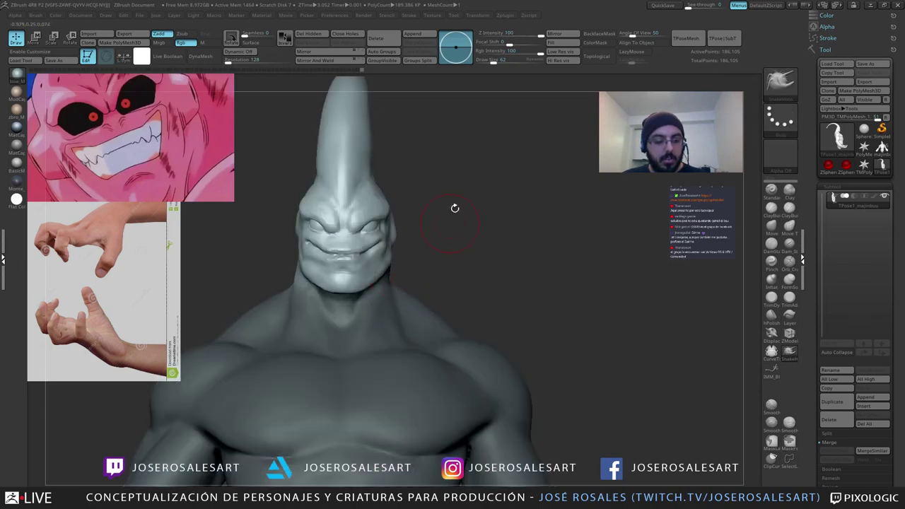
left_click_drag(408, 223, 402, 222)
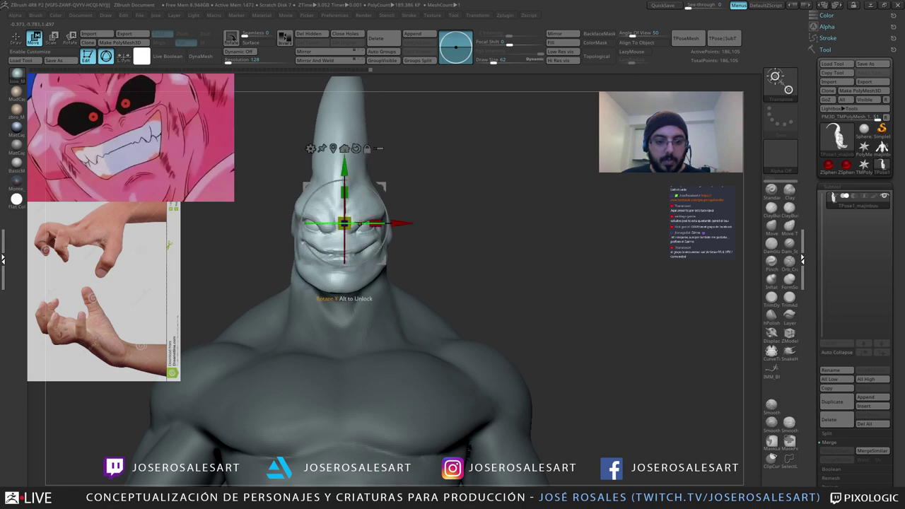
key("q")
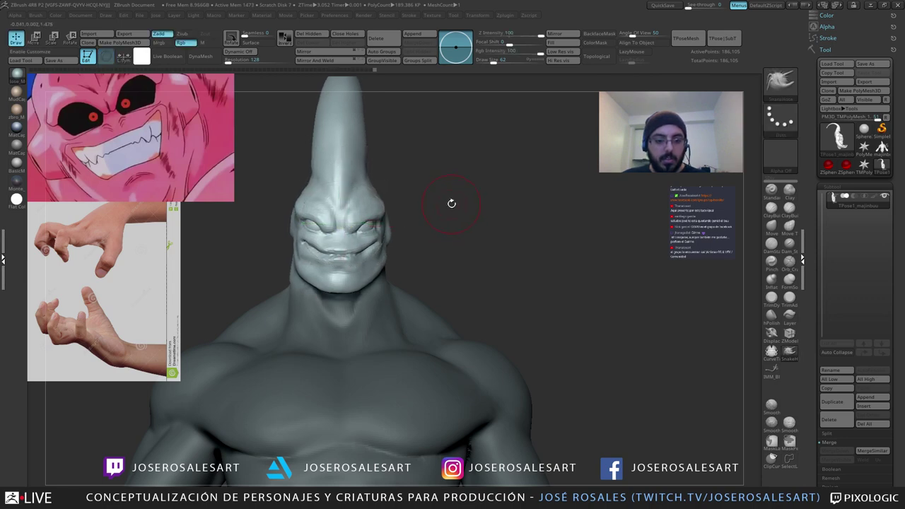
Step: Clear the mask and examine the repositioned head from the front and the side
left_click_drag(452, 204, 402, 198, "alt")
left_click_drag(402, 197, 425, 198)
left_click_drag(424, 198, 438, 227)
left_click_drag(438, 212, 386, 205)
left_click_drag(347, 251, 436, 173)
mouse_move(400, 211)
left_mouse_down()
mouse_move(416, 212)
mouse_move(417, 227)
mouse_move(363, 223)
mouse_move(396, 214)
left_mouse_up()
left_click_drag(470, 207, 444, 163)
mouse_move(390, 192)
left_mouse_down()
mouse_move(417, 190)
mouse_move(427, 205)
left_mouse_up()
Step: Switch to the ClayBuildup brush and zoom in on the side of the neck below the jaw
key("b")
key("c")
key("b")
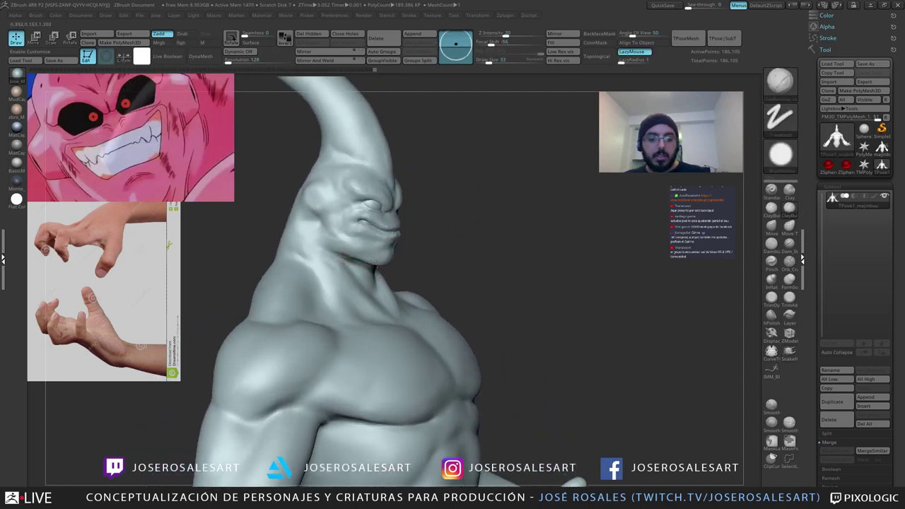
right_click_drag(377, 263, 311, 253, "ctrl")
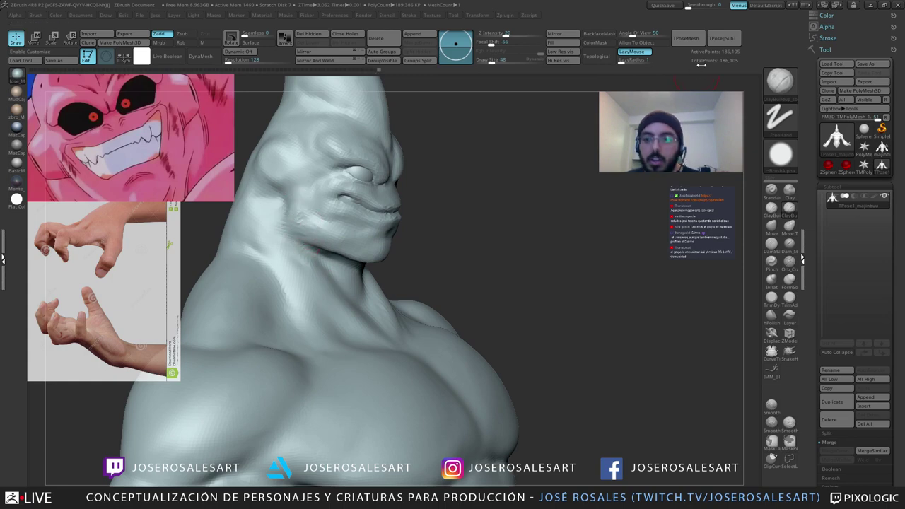
Step: Transfer the Transpose Master pose back to the original subtools and smooth the neck below the jaw on the body mesh
left_click(723, 39)
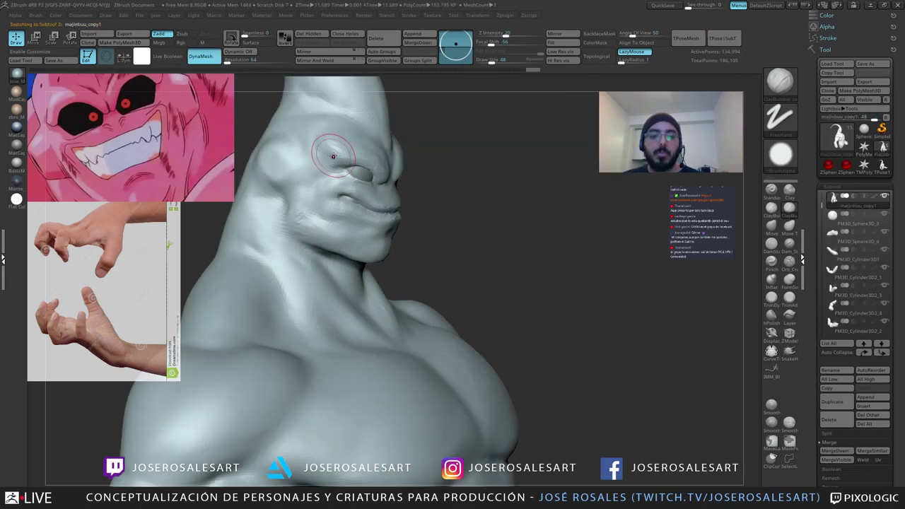
left_click_drag(559, 212, 424, 276)
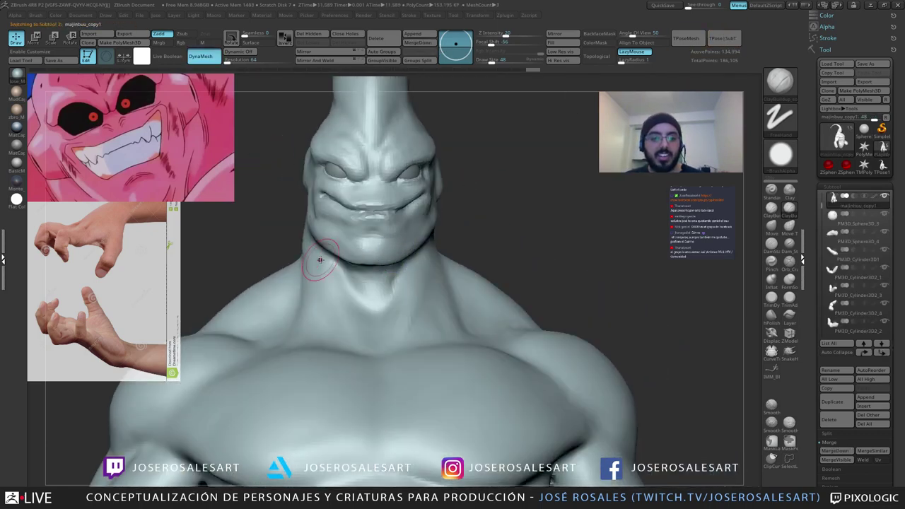
mouse_move(256, 232)
left_mouse_down()
mouse_move(295, 242)
mouse_move(297, 273)
mouse_move(263, 233)
mouse_move(283, 235)
left_mouse_up()
mouse_move(287, 241)
left_mouse_down("shift")
mouse_move(297, 265)
mouse_move(309, 229)
left_mouse_up("shift")
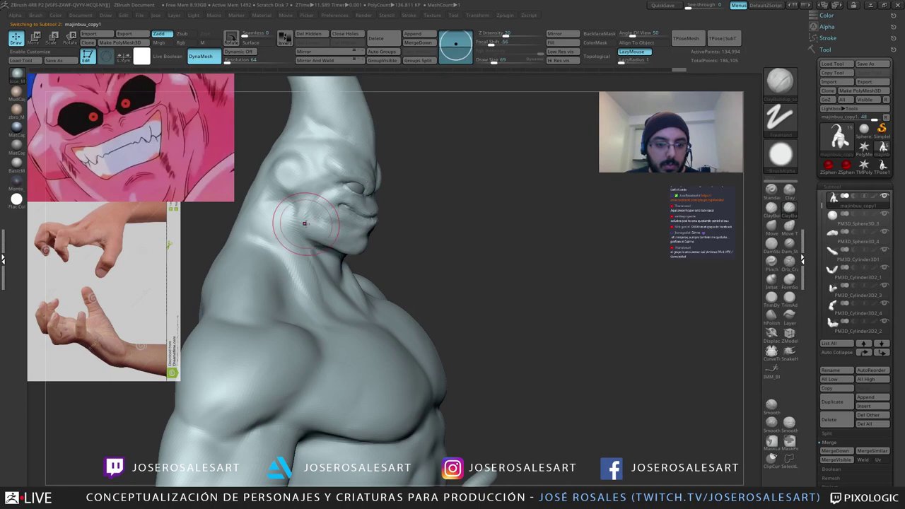
left_click_drag(386, 249, 364, 248)
mouse_move(294, 240)
left_mouse_down()
mouse_move(384, 250)
mouse_move(311, 247)
mouse_move(386, 235)
mouse_move(354, 225)
mouse_move(384, 218)
left_mouse_up()
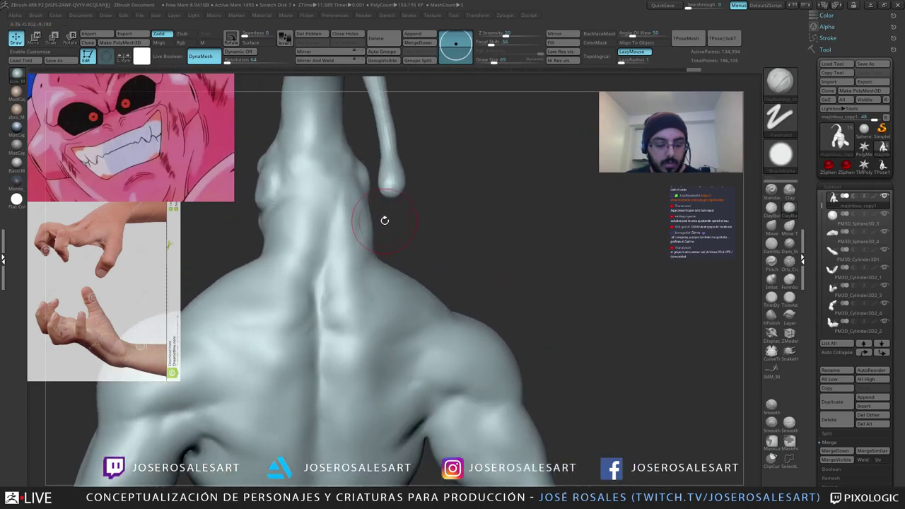
Step: Adjust the neck's side contour from behind with the Move brush at draw size 95
key("b")
key("m")
key("v")
key("s")
left_click_drag(394, 251, 397, 252)
left_click_drag(397, 250, 379, 228)
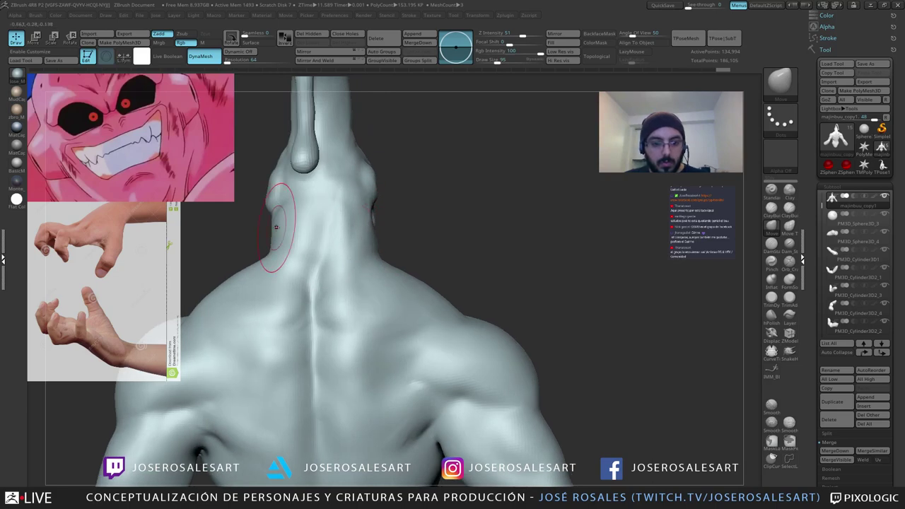
left_click_drag(307, 217, 307, 248)
Step: Reshape the nape, the upper back and the back of the head with the Move brush
mouse_move(306, 251)
right_mouse_down()
mouse_move(304, 208)
mouse_move(319, 272)
right_mouse_up()
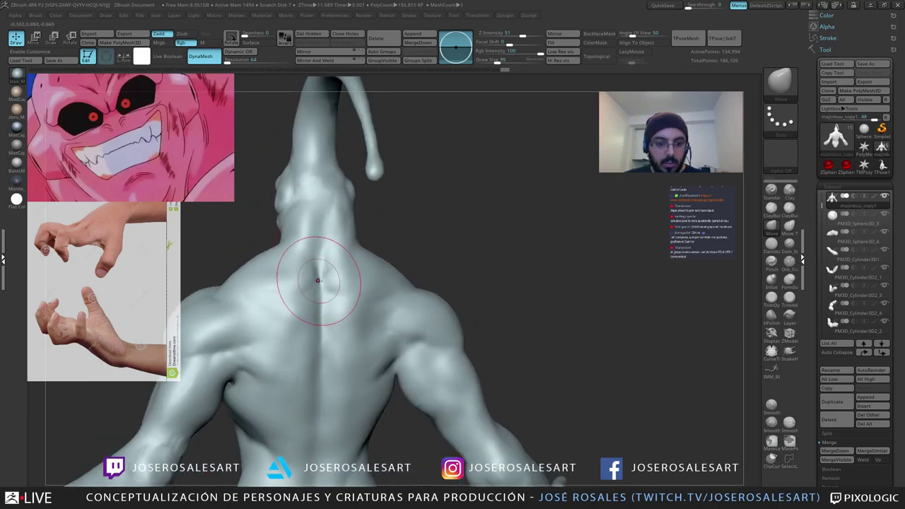
left_click_drag(324, 254, 323, 237)
mouse_move(322, 237)
right_mouse_down()
mouse_move(304, 218)
mouse_move(313, 199)
right_mouse_up()
left_click_drag(313, 198, 311, 210)
mouse_move(311, 211)
right_mouse_down()
mouse_move(317, 185)
mouse_move(293, 248)
mouse_move(283, 246)
right_mouse_up()
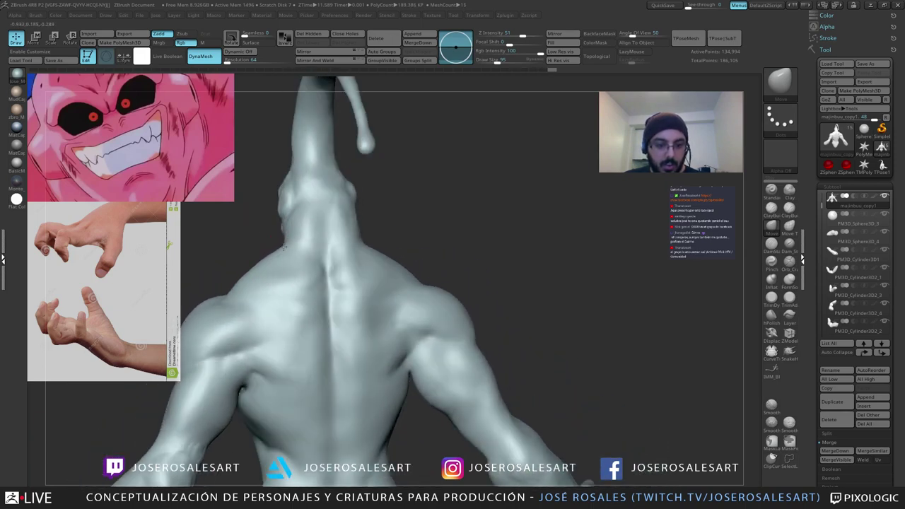
left_click_drag(293, 178, 291, 182)
mouse_move(290, 182)
right_mouse_down()
mouse_move(279, 201)
mouse_move(297, 177)
right_mouse_up()
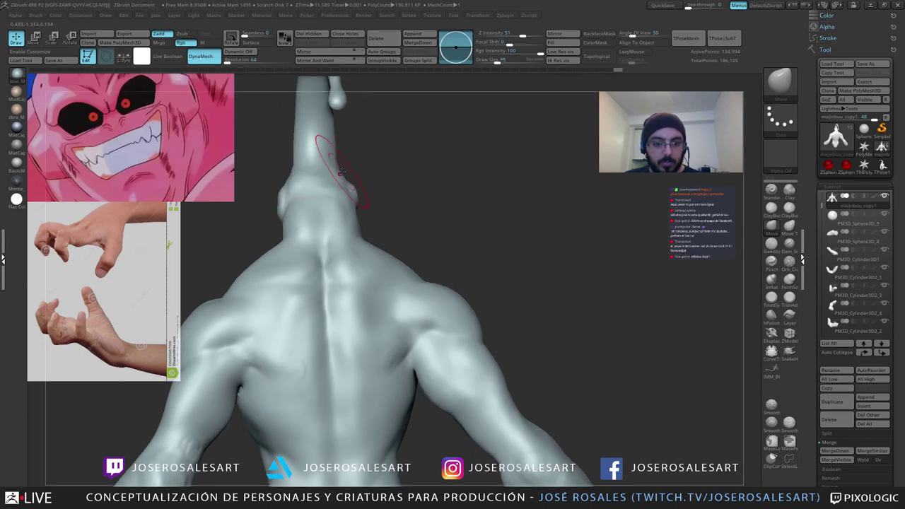
Step: Build up the neck muscle from the jaw down to the collarbone with the ClayBuildup brush at draw size 51
mouse_move(342, 168)
right_mouse_down()
mouse_move(384, 208)
mouse_move(372, 248)
mouse_move(387, 250)
right_mouse_up()
key("b")
key("c")
key("b")
key("s")
left_click_drag(389, 251, 386, 250)
mouse_move(390, 201)
right_mouse_down("ctrl")
mouse_move(394, 218)
mouse_move(357, 230)
right_mouse_up("ctrl")
mouse_move(357, 230)
right_mouse_down("ctrl")
mouse_move(354, 255)
mouse_move(329, 257)
mouse_move(390, 239)
right_mouse_up("ctrl")
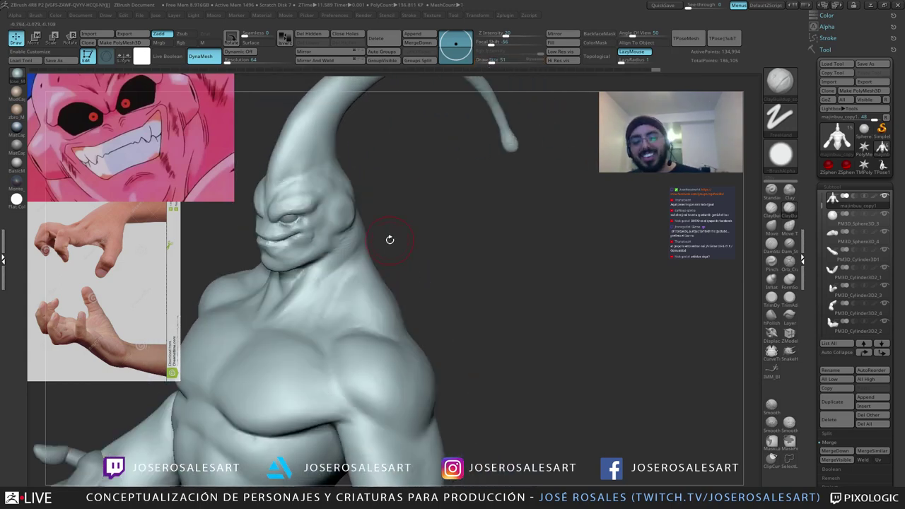
mouse_move(274, 294)
right_mouse_down()
mouse_move(295, 275)
mouse_move(351, 282)
mouse_move(337, 283)
mouse_move(365, 249)
mouse_move(387, 272)
mouse_move(378, 278)
right_mouse_up()
left_click_drag(269, 265, 299, 333)
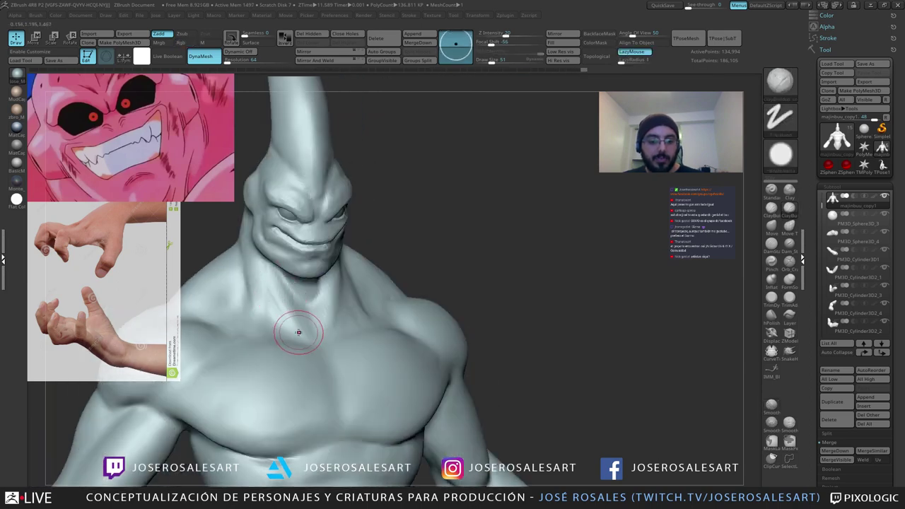
Step: Smooth the muscles on both sides of the neck and add clay at the neck's base above the collarbone
right_click_drag(275, 285, 249, 283)
left_click_drag(277, 288, 278, 307, "shift")
right_click_drag(281, 307, 276, 300)
mouse_move(257, 272)
left_mouse_down("shift")
mouse_move(259, 309)
mouse_move(284, 329)
left_mouse_up("shift")
mouse_move(332, 284)
left_mouse_down("shift")
mouse_move(318, 292)
mouse_move(328, 281)
mouse_move(338, 297)
left_mouse_up("shift")
mouse_move(332, 302)
right_mouse_down()
mouse_move(345, 303)
mouse_move(360, 265)
mouse_move(356, 288)
right_mouse_up()
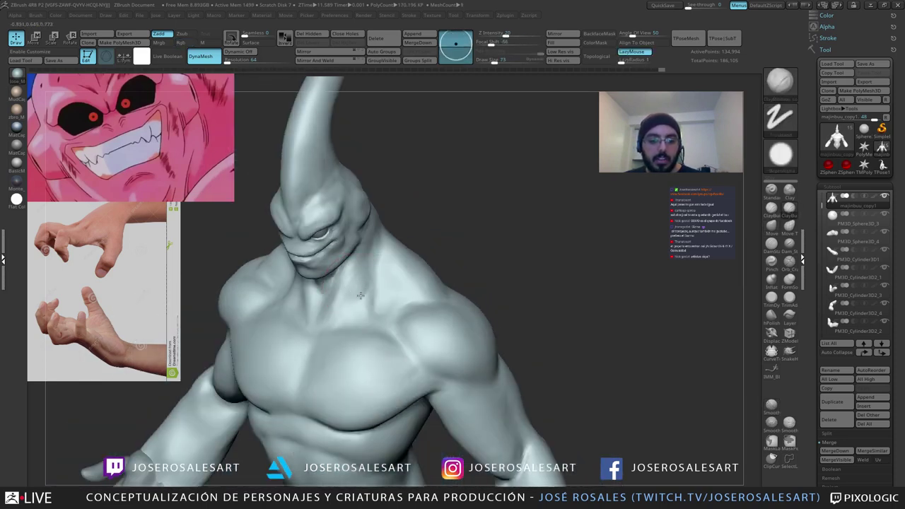
left_click_drag(360, 295, 350, 297)
mouse_move(350, 297)
right_mouse_down()
mouse_move(354, 304)
mouse_move(373, 281)
right_mouse_up()
mouse_move(373, 280)
right_mouse_down("ctrl")
mouse_move(354, 284)
mouse_move(364, 280)
right_mouse_up("ctrl")
Step: Refine the side of the neck and its contour with the DamStandard and SnakeHook brushes at draw size 81
key("b")
key("d")
key("s")
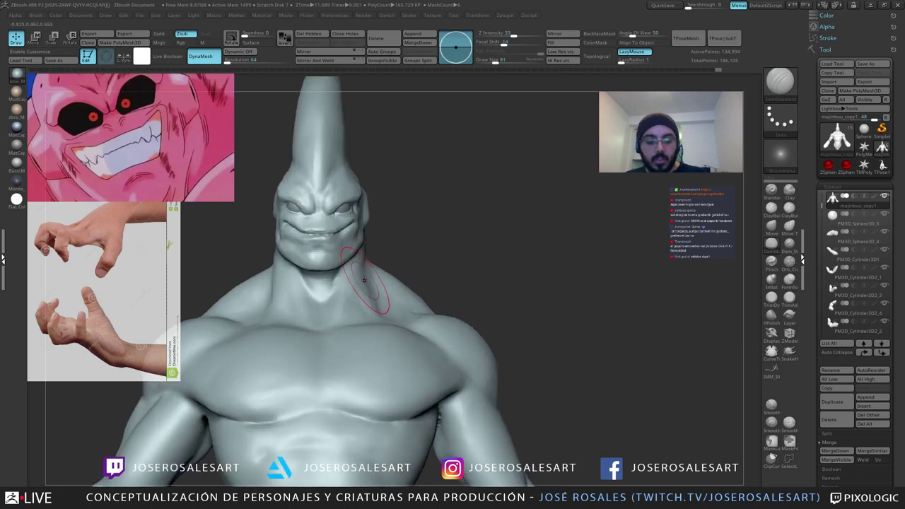
key("b")
key("s")
key("h")
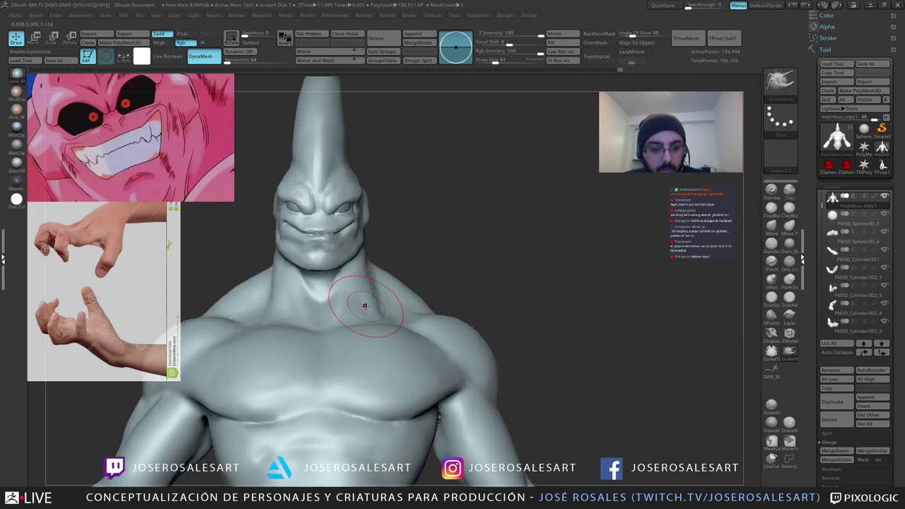
mouse_move(364, 314)
right_mouse_down()
mouse_move(315, 302)
mouse_move(398, 288)
right_mouse_up()
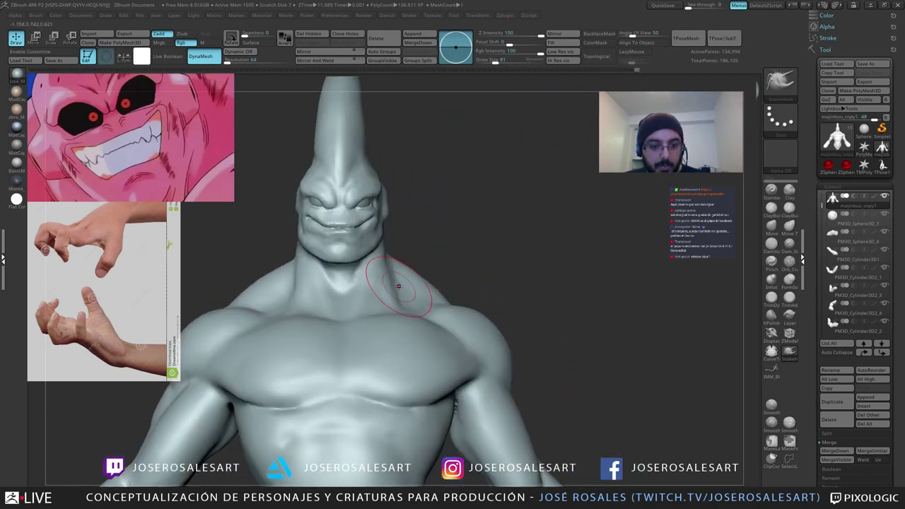
Step: Build up the front neck muscles with ClayBuildup at draw size 54 and smooth them towards the collarbone
key("b")
key("c")
key("b")
mouse_move(334, 277)
right_mouse_down("alt")
mouse_move(301, 256)
mouse_move(298, 240)
mouse_move(335, 257)
right_mouse_up("alt")
left_click_drag(335, 257, 314, 200)
mouse_move(314, 200)
right_mouse_down()
mouse_move(316, 246)
mouse_move(379, 249)
mouse_move(354, 268)
right_mouse_up()
mouse_move(353, 268)
right_mouse_down()
mouse_move(303, 282)
mouse_move(298, 239)
mouse_move(343, 252)
right_mouse_up()
key("bracketleft")
left_click_drag(342, 252, 333, 269, "shift")
right_click_drag(333, 269, 321, 274)
left_click_drag(321, 274, 331, 294)
right_click_drag(331, 294, 312, 283)
left_click_drag(317, 271, 324, 284, "shift")
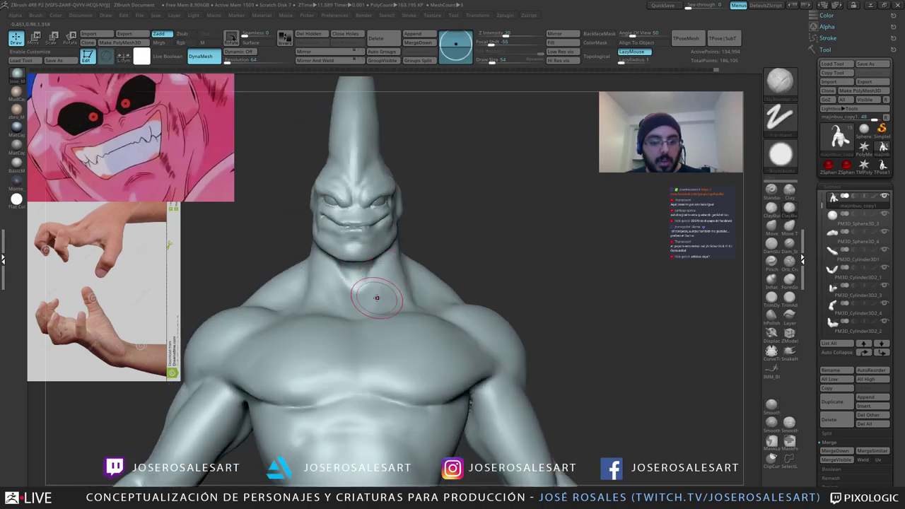
Step: Define the tendons at the front of the neck with the Standard brush at draw size 30
right_click_drag(377, 298, 343, 308)
key("b")
key("s")
key("t")
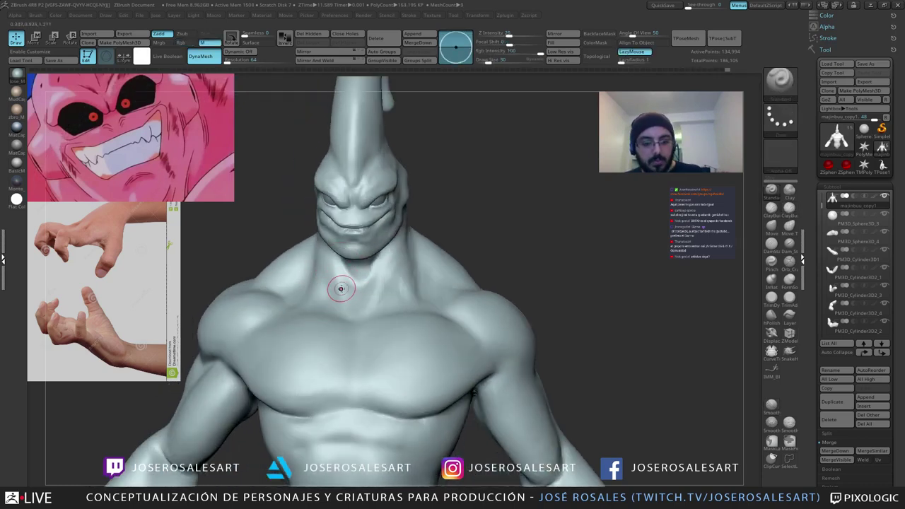
mouse_move(345, 293)
right_mouse_down()
mouse_move(369, 306)
mouse_move(365, 269)
mouse_move(353, 292)
mouse_move(376, 298)
mouse_move(344, 346)
right_mouse_up()
right_click_drag(375, 319, 433, 311)
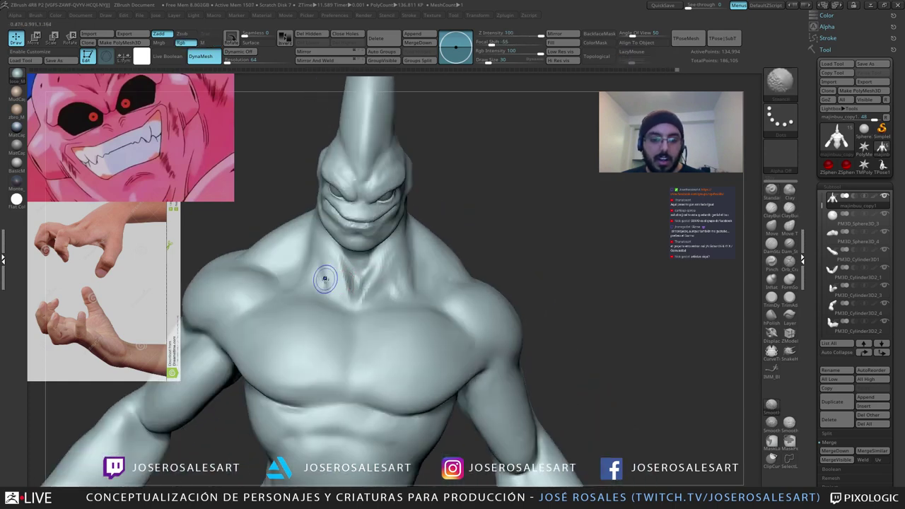
mouse_move(325, 281)
right_mouse_down()
mouse_move(320, 258)
mouse_move(357, 274)
mouse_move(343, 261)
mouse_move(382, 233)
mouse_move(315, 198)
right_mouse_up()
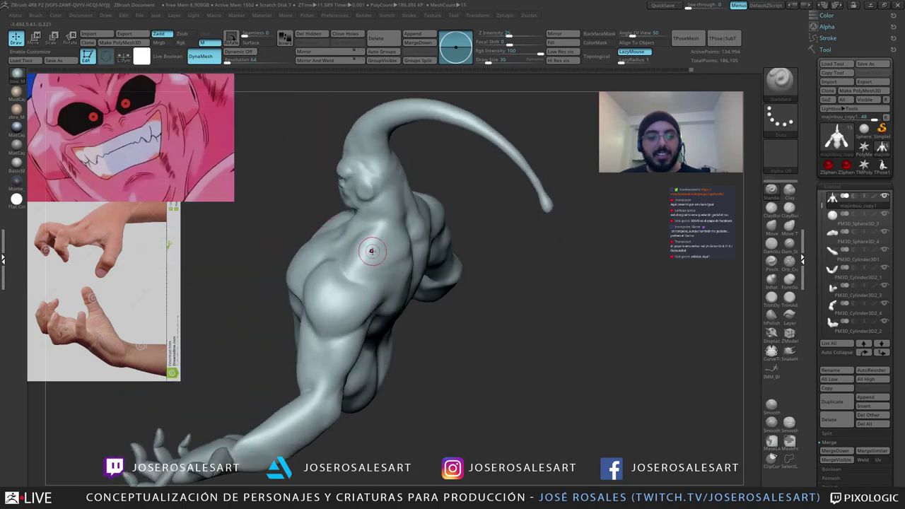
Step: Add clay to the trapezius and the nape with the ClayBuildup brush at draw size 48
mouse_move(372, 252)
right_mouse_down()
mouse_move(382, 236)
mouse_move(368, 238)
mouse_move(394, 242)
right_mouse_up()
key("b")
key("c")
key("b")
left_click_drag(404, 234, 391, 234)
mouse_move(396, 236)
right_mouse_down()
mouse_move(429, 233)
mouse_move(357, 244)
right_mouse_up()
left_click_drag(394, 244, 387, 242)
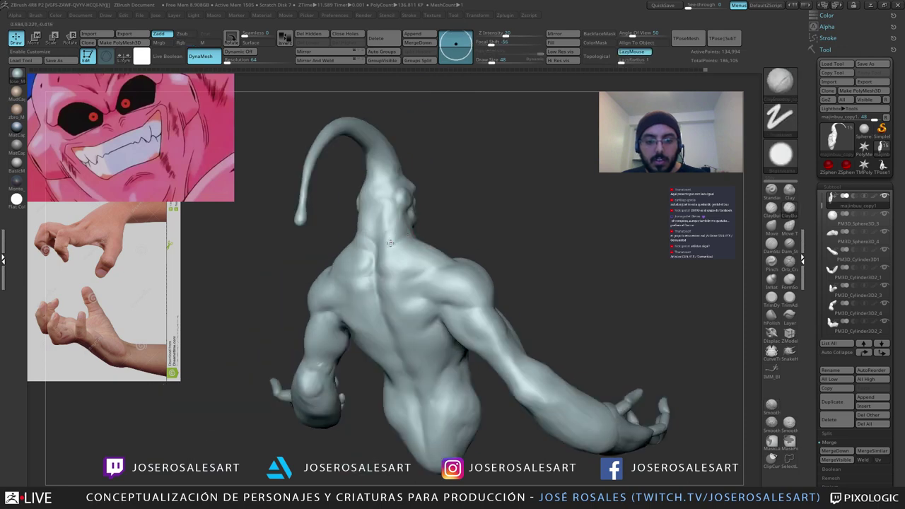
mouse_move(392, 245)
right_mouse_down("alt")
mouse_move(377, 274)
mouse_move(370, 262)
right_mouse_up("alt")
left_click_drag(367, 209, 378, 238)
mouse_move(378, 238)
right_mouse_down("ctrl")
mouse_move(364, 268)
mouse_move(381, 279)
mouse_move(384, 313)
mouse_move(342, 297)
mouse_move(413, 302)
right_mouse_up("ctrl")
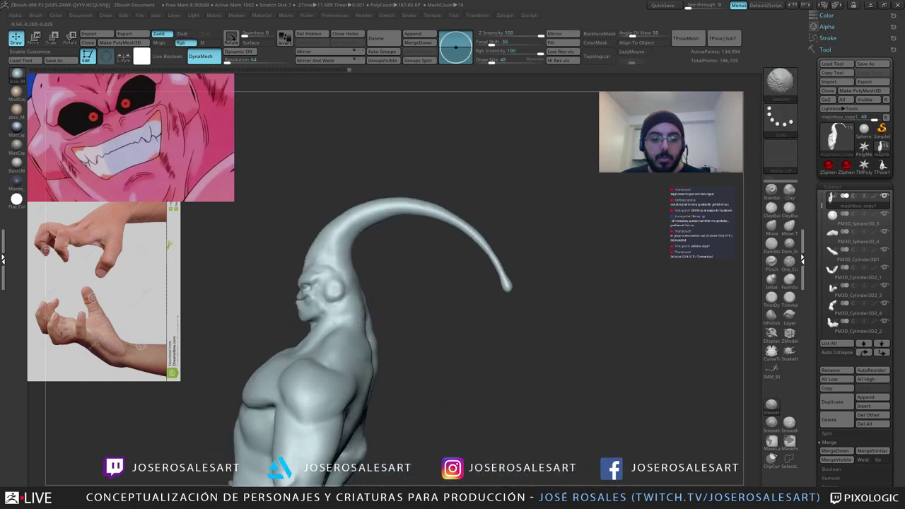
right_click_drag(378, 277, 342, 274)
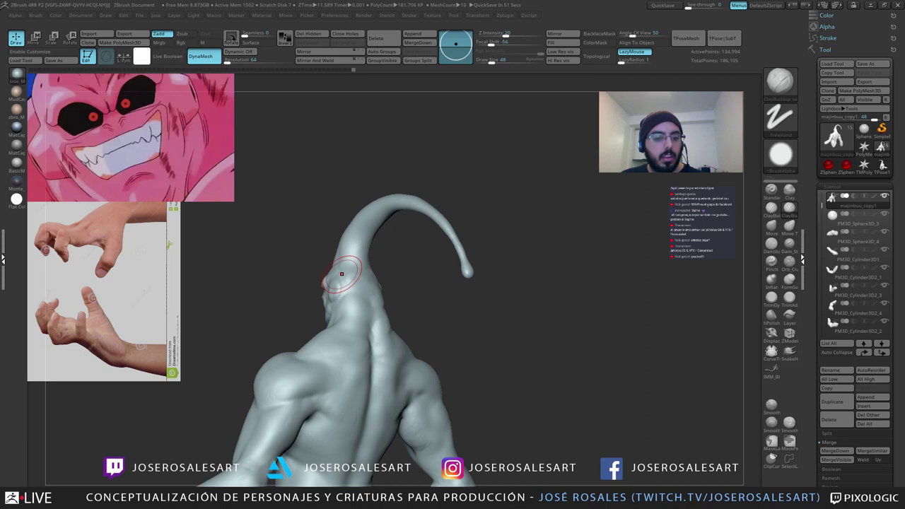
left_click_drag(385, 271, 411, 289)
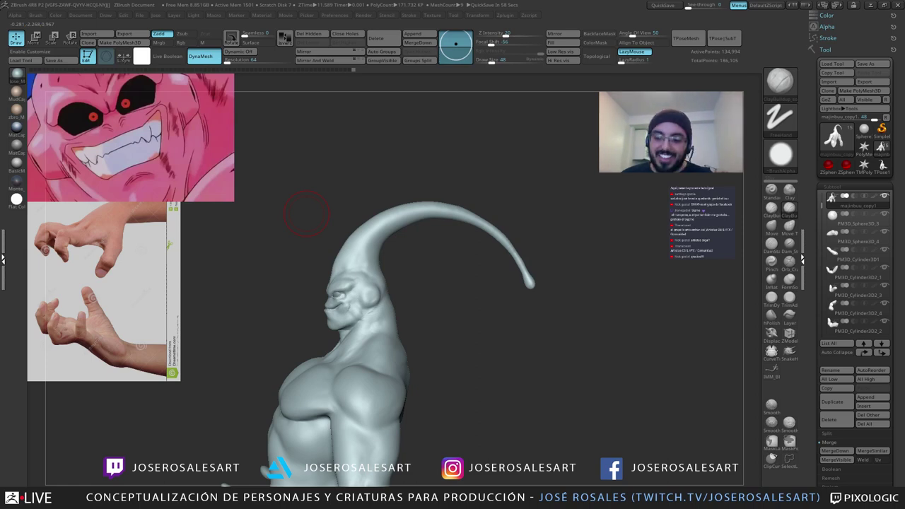
left_click_drag(307, 213, 395, 234)
Step: Build up the neck muscle below the ear and jaw at draw size 54 and smooth it
right_click_drag(387, 313, 366, 306)
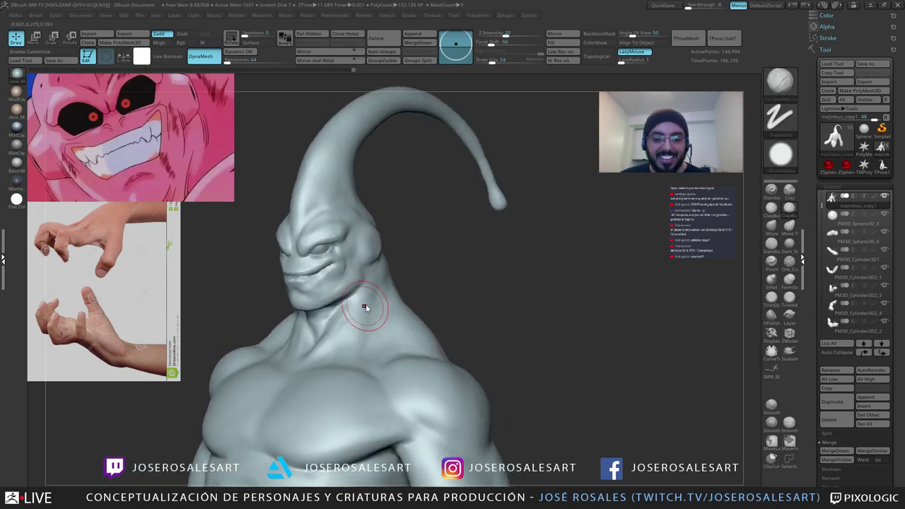
mouse_move(370, 268)
left_mouse_down()
mouse_move(378, 293)
mouse_move(363, 296)
left_mouse_up()
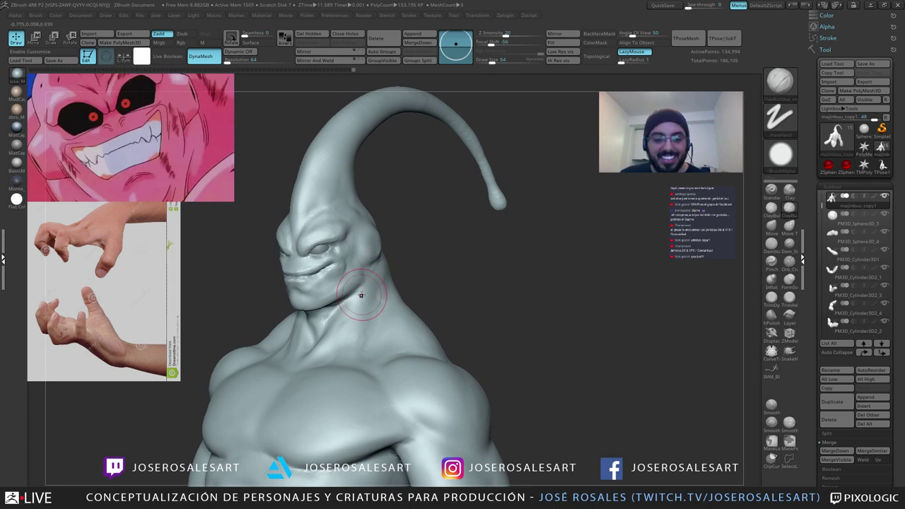
right_click_drag(363, 296, 368, 303)
mouse_move(372, 292)
left_mouse_down()
mouse_move(378, 281)
mouse_move(373, 288)
left_mouse_up()
right_click_drag(371, 291, 339, 288)
mouse_move(375, 291)
left_mouse_down("shift")
mouse_move(386, 273)
mouse_move(425, 268)
mouse_move(400, 299)
mouse_move(411, 317)
left_mouse_up("shift")
Step: Fill out the back of the neck with ClayBuildup at draw size 73 and smooth it into the trapezius
right_click_drag(438, 311, 400, 312)
mouse_move(417, 312)
left_mouse_down()
mouse_move(391, 300)
mouse_move(400, 294)
left_mouse_up()
right_click_drag(393, 303, 430, 306)
mouse_move(385, 324)
left_mouse_down()
mouse_move(377, 316)
mouse_move(361, 327)
left_mouse_up()
right_click_drag(424, 311, 449, 288)
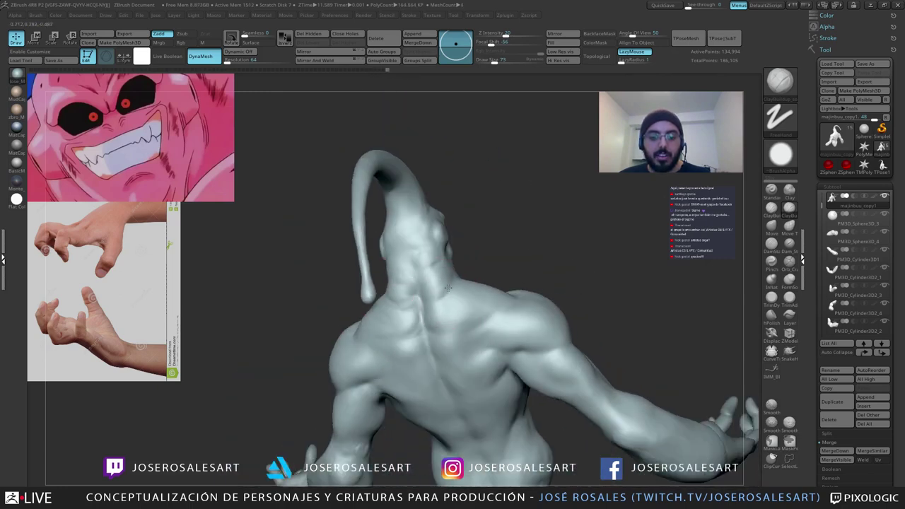
left_click_drag(467, 290, 450, 311, "shift")
left_click_drag(433, 277, 379, 305)
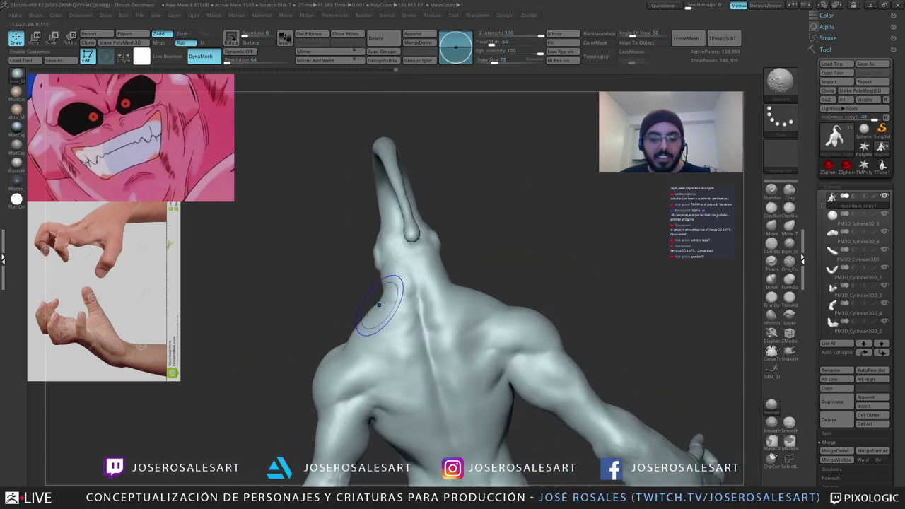
Step: Carve the central spine groove along the nape with the DamStandard brush
mouse_move(401, 310)
right_mouse_down()
mouse_move(429, 314)
mouse_move(386, 328)
mouse_move(389, 297)
mouse_move(311, 287)
mouse_move(391, 293)
right_mouse_up()
key("b")
key("m")
key("v")
right_click(400, 308)
key("b")
key("d")
key("s")
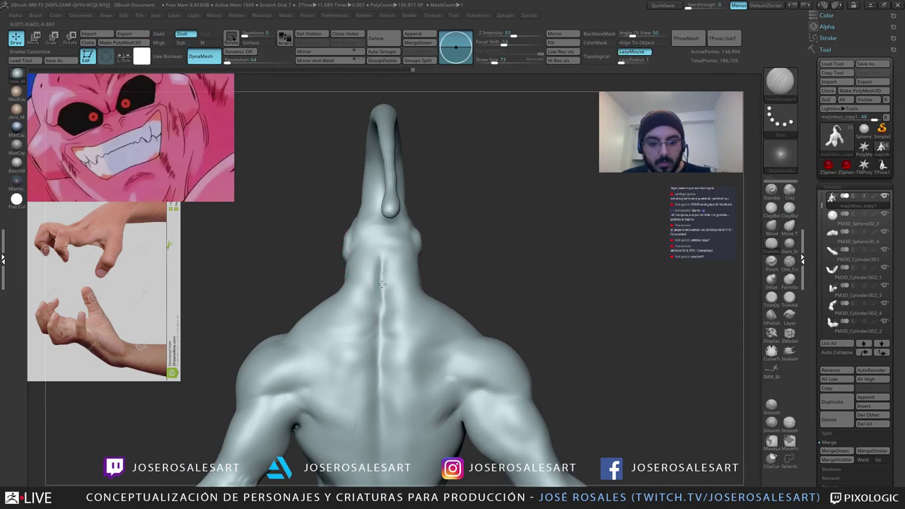
right_click_drag(394, 282, 343, 277, "ctrl")
right_click_drag(343, 277, 316, 302)
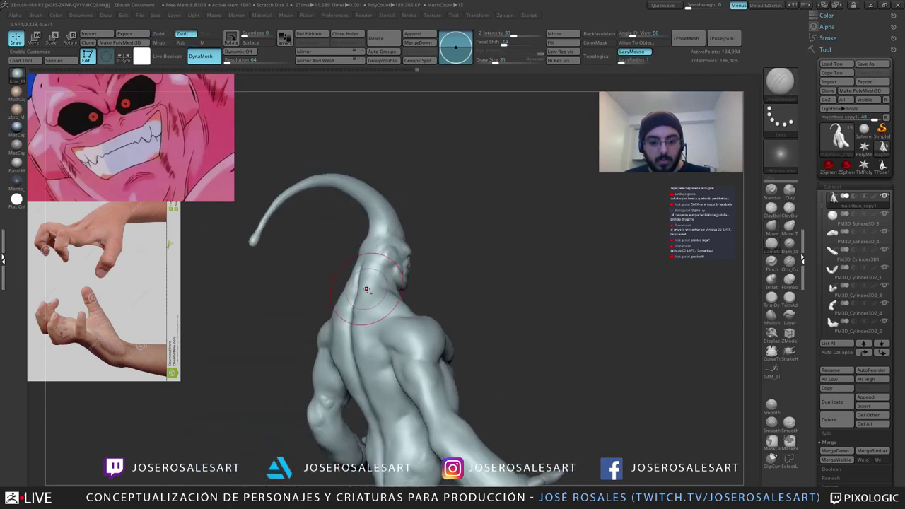
right_click_drag(366, 287, 390, 272)
Step: Build up the round ear on the side of the head with the ClayBuildup brush at draw size 42
mouse_move(390, 272)
right_mouse_down("ctrl")
mouse_move(379, 289)
mouse_move(350, 273)
mouse_move(390, 265)
mouse_move(366, 261)
mouse_move(415, 278)
mouse_move(409, 300)
mouse_move(335, 271)
right_mouse_up("ctrl")
key("b")
key("c")
key("b")
key("s")
left_click_drag(335, 271, 328, 270)
mouse_move(327, 271)
right_mouse_down("ctrl")
mouse_move(283, 241)
mouse_move(315, 258)
mouse_move(304, 265)
mouse_move(295, 234)
right_mouse_up("ctrl")
key("s")
left_click_drag(296, 234, 302, 235)
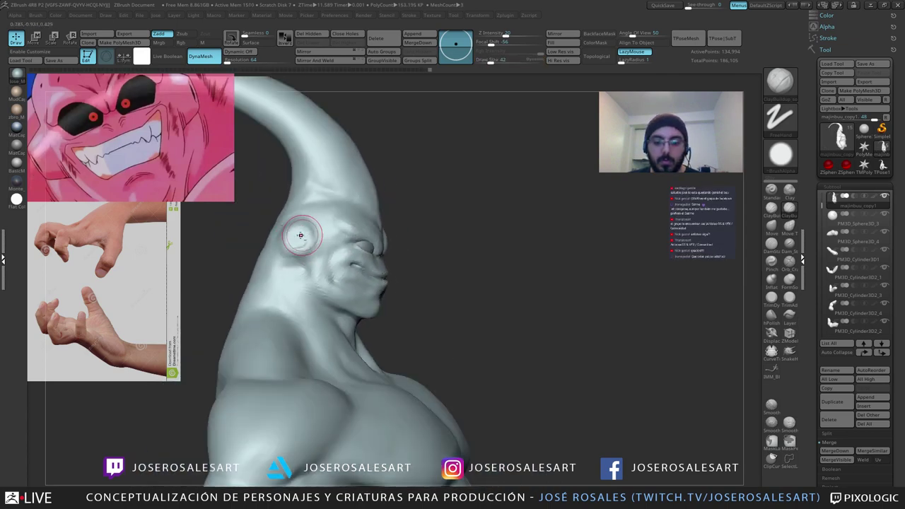
Step: Refine the rounded volume of the ear with smaller clay strokes at draw size 36
right_click_drag(301, 235, 293, 238, "ctrl")
mouse_move(292, 238)
left_mouse_down()
mouse_move(304, 241)
mouse_move(297, 236)
left_mouse_up()
key("s")
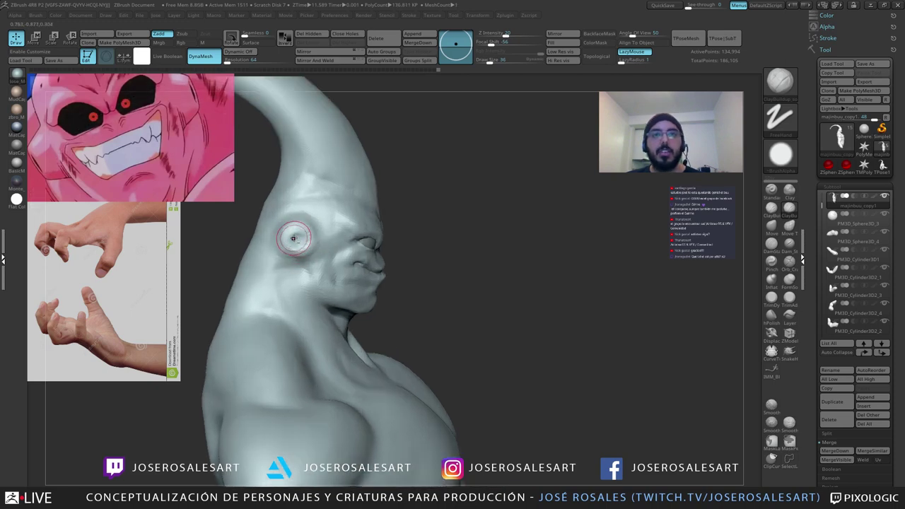
right_click_drag(297, 237, 301, 239)
left_click_drag(299, 239, 289, 239)
mouse_move(304, 228)
right_mouse_down("ctrl")
mouse_move(292, 245)
mouse_move(291, 228)
mouse_move(289, 235)
right_mouse_up("ctrl")
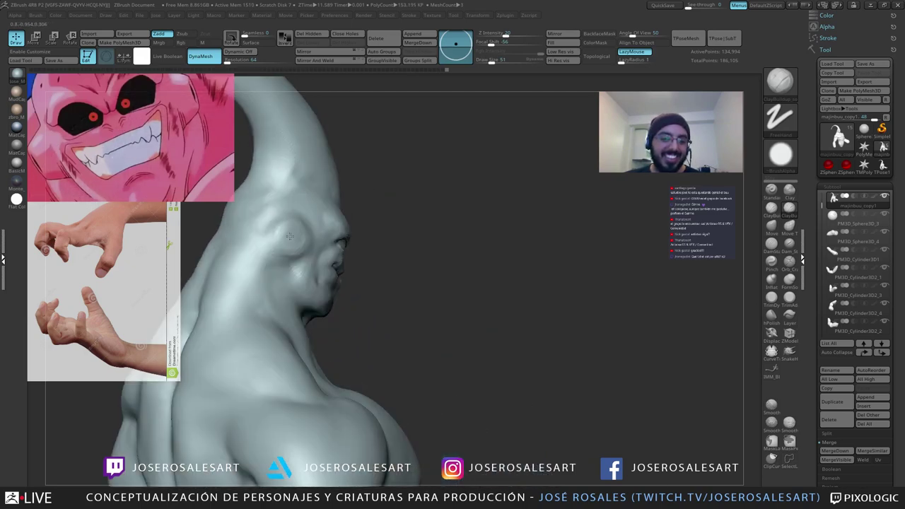
key("s")
left_click_drag(298, 239, 295, 240)
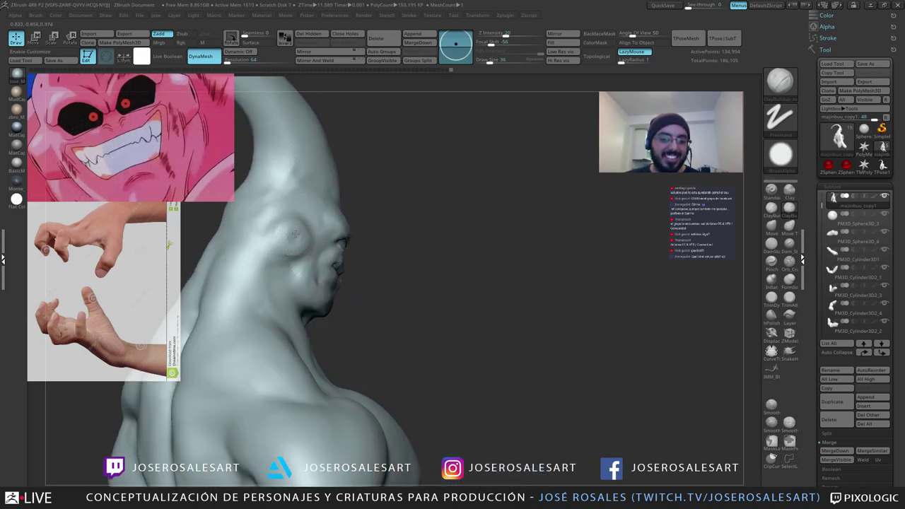
Step: Shape the front edge of the ear and the lower rim of the opposite ear at draw size 36
mouse_move(295, 233)
right_mouse_down()
mouse_move(280, 244)
mouse_move(300, 249)
right_mouse_up()
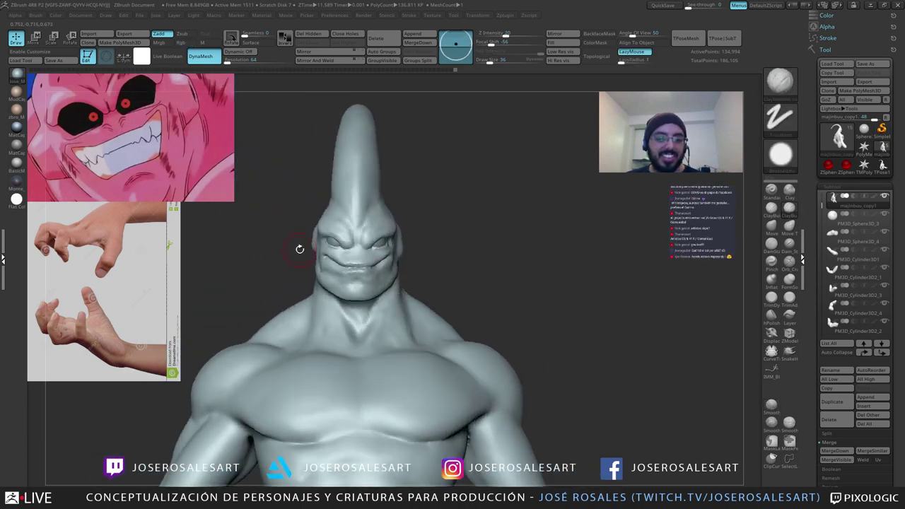
left_click_drag(306, 269, 304, 244)
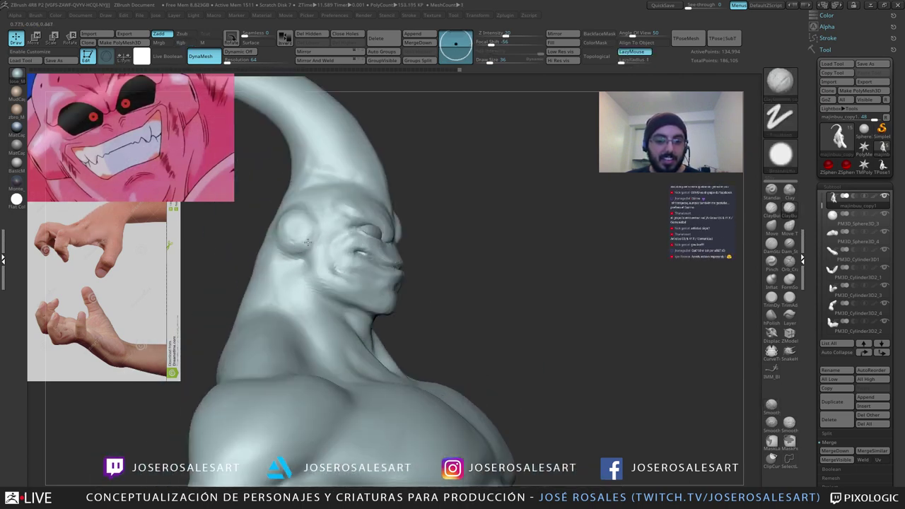
right_click_drag(308, 243, 249, 247)
left_click_drag(452, 260, 454, 262)
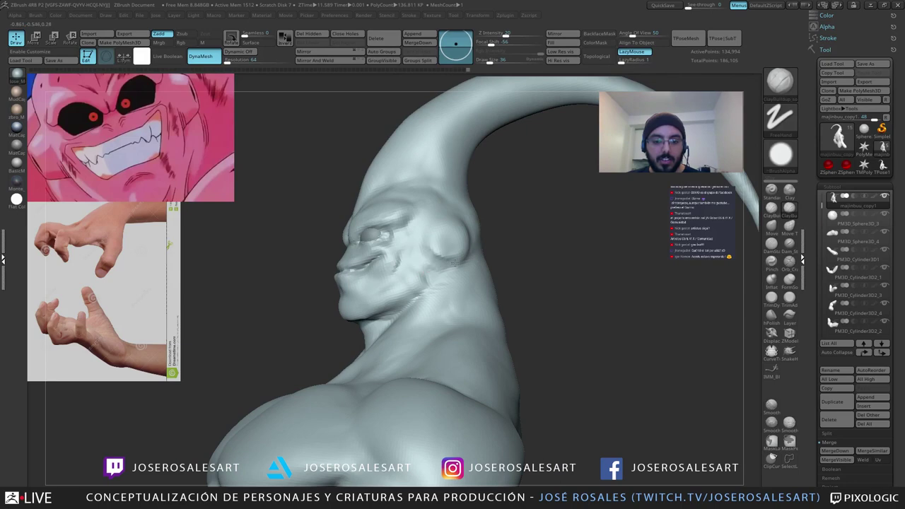
mouse_move(447, 238)
right_mouse_down("ctrl")
mouse_move(440, 231)
mouse_move(445, 238)
mouse_move(410, 243)
mouse_move(419, 236)
mouse_move(402, 247)
mouse_move(434, 257)
right_mouse_up("ctrl")
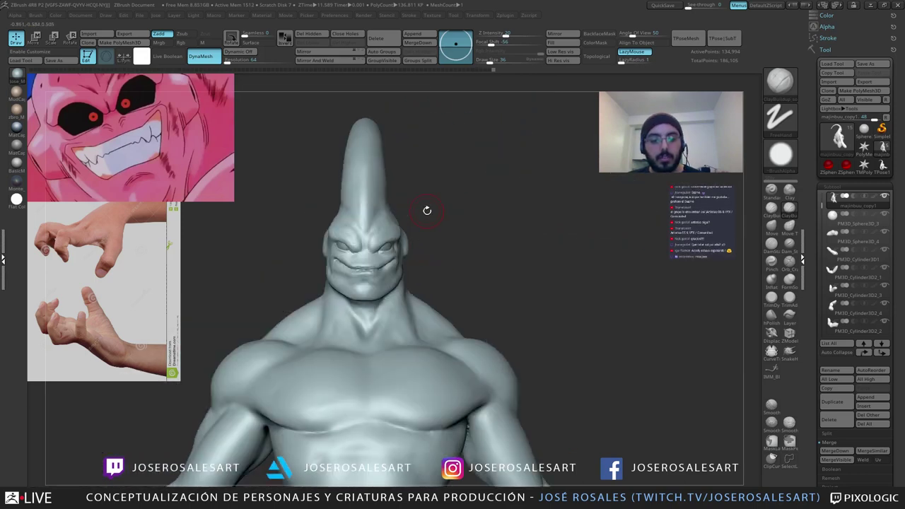
Step: Add more volume to the ear disc with the ClayBuildup brush at draw size 39
key("s")
left_click_drag(420, 225, 423, 226)
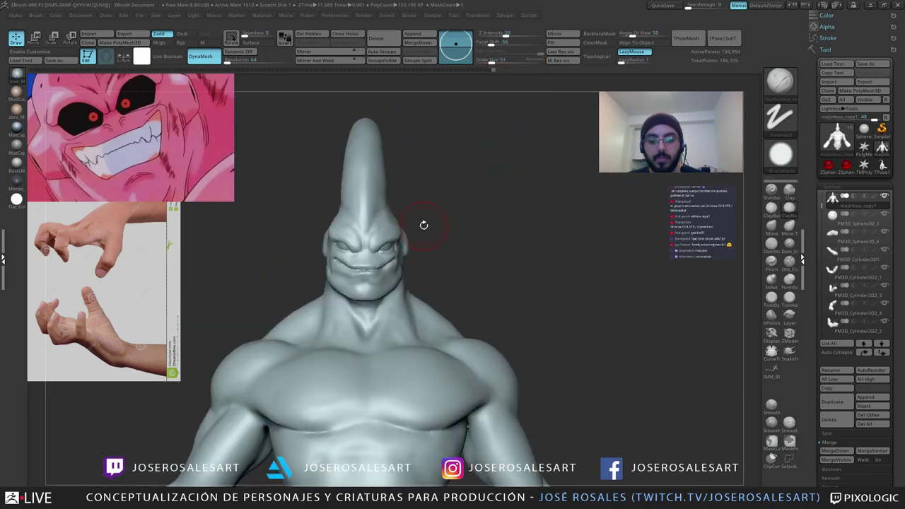
mouse_move(420, 216)
right_mouse_down("alt")
mouse_move(414, 187)
mouse_move(426, 186)
mouse_move(453, 149)
right_mouse_up("alt")
right_click_drag(452, 150, 446, 138)
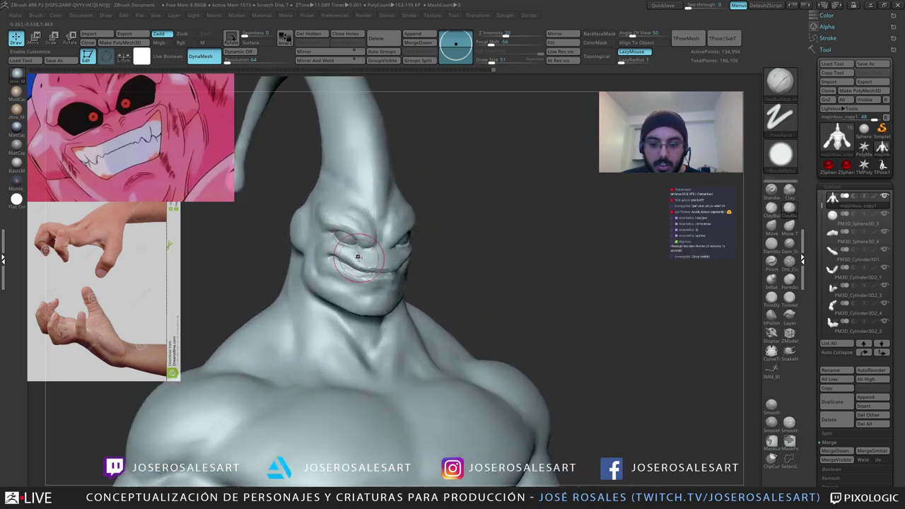
mouse_move(348, 259)
right_mouse_down("ctrl")
mouse_move(321, 252)
mouse_move(345, 255)
mouse_move(329, 259)
mouse_move(335, 264)
mouse_move(324, 262)
mouse_move(370, 251)
mouse_move(312, 250)
right_mouse_up("ctrl")
key("s")
left_click_drag(297, 229, 295, 228)
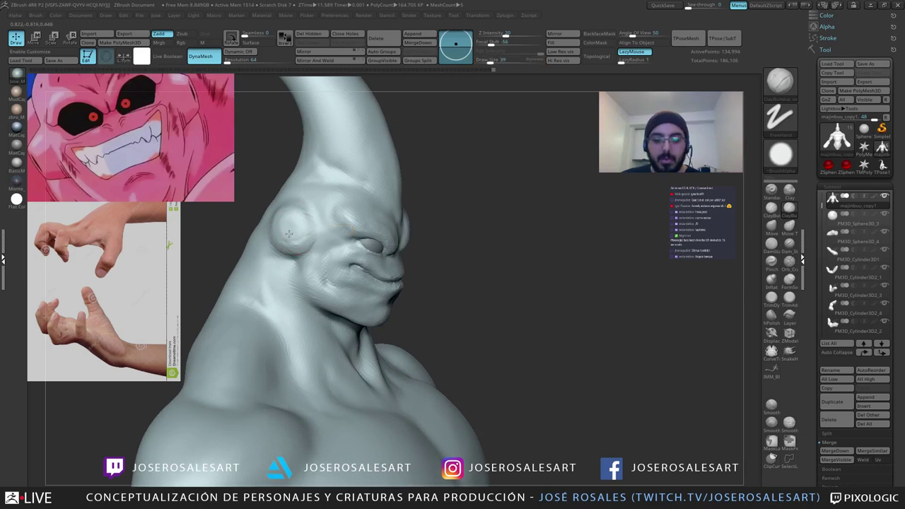
mouse_move(289, 234)
right_mouse_down()
mouse_move(298, 233)
mouse_move(293, 218)
right_mouse_up()
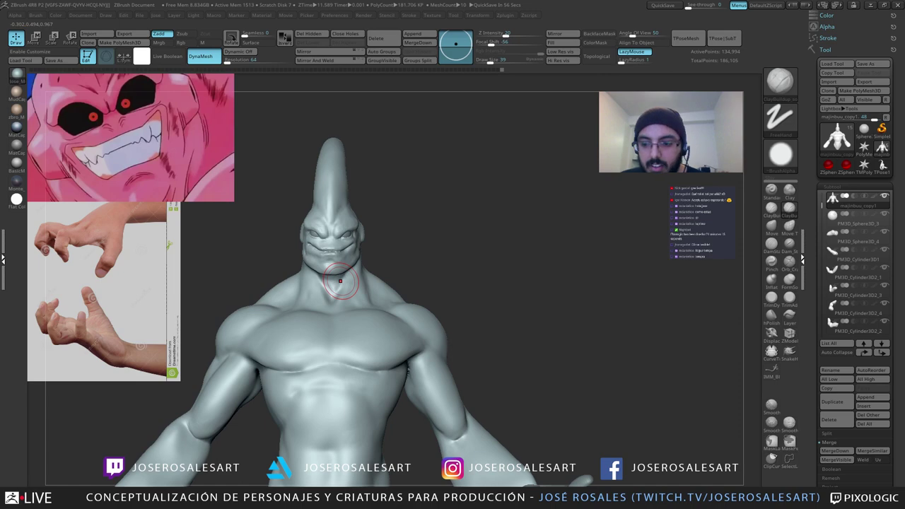
Step: Build up the surface of the opposite ear with ClayBuildup strokes at draw size 39
right_click_drag(343, 254, 315, 255)
right_click_drag(315, 255, 316, 272, "ctrl")
right_click_drag(414, 259, 380, 243)
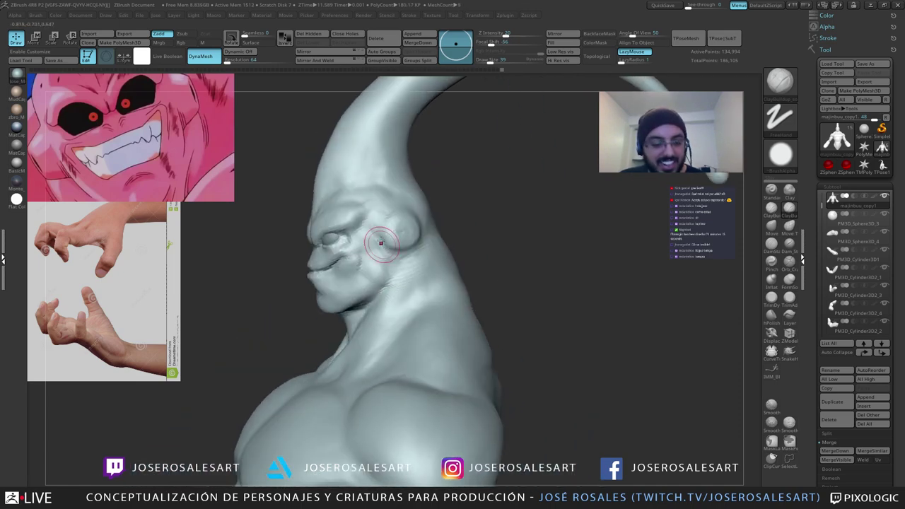
mouse_move(405, 239)
left_mouse_down()
mouse_move(399, 227)
mouse_move(407, 232)
left_mouse_up()
mouse_move(396, 244)
right_mouse_down("ctrl")
mouse_move(368, 228)
mouse_move(402, 231)
mouse_move(420, 185)
right_mouse_up("ctrl")
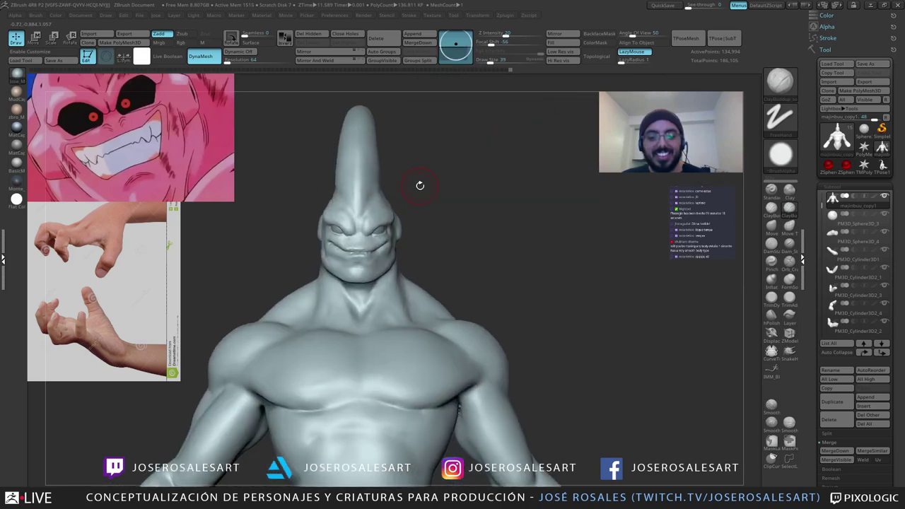
Step: Reshape the eyelids and socket around the character's eye with the Move brush at draw size 58
key("s")
left_click(389, 272)
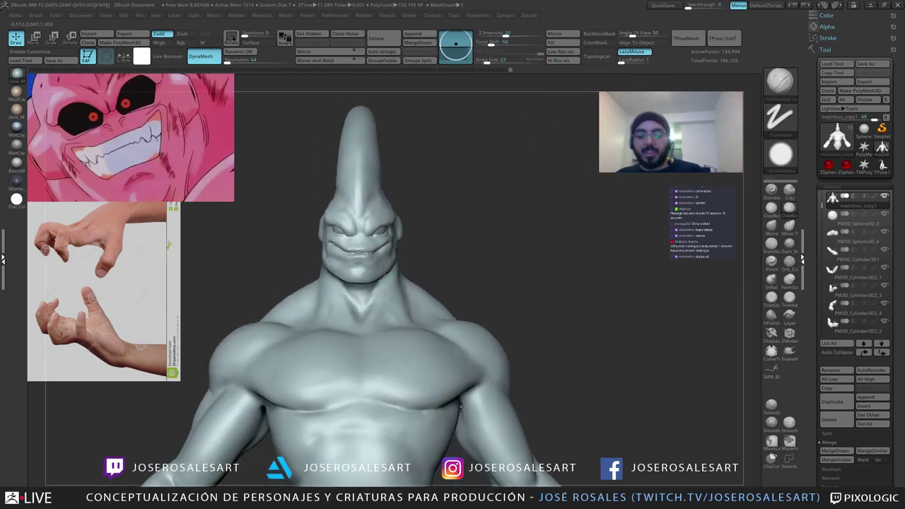
right_click_drag(420, 219, 424, 245, "ctrl")
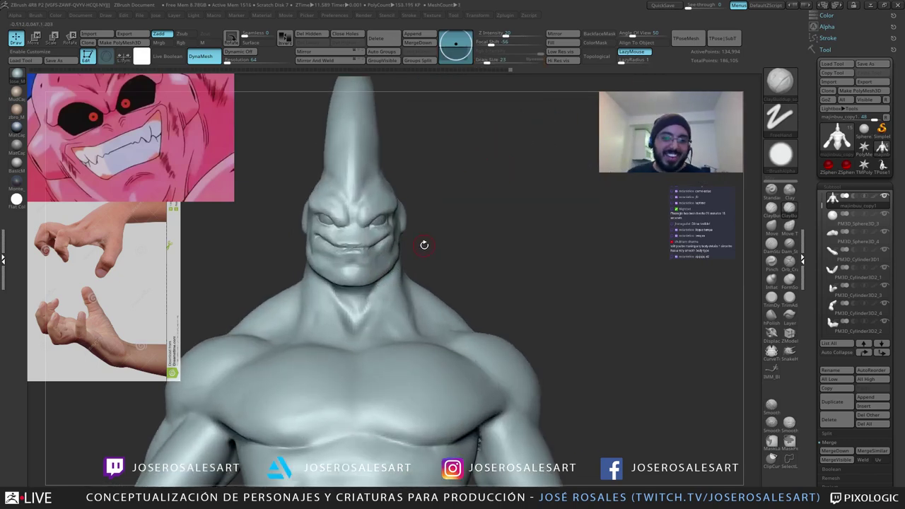
mouse_move(338, 184)
right_mouse_down("ctrl")
mouse_move(313, 204)
mouse_move(346, 206)
mouse_move(339, 156)
right_mouse_up("ctrl")
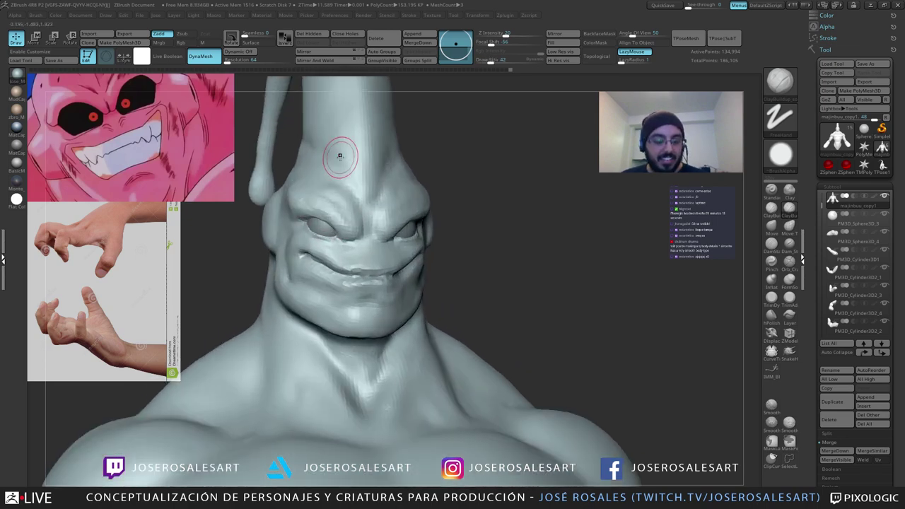
key("b")
key("m")
key("v")
right_click_drag(308, 217, 283, 221)
key("s")
left_click(324, 216)
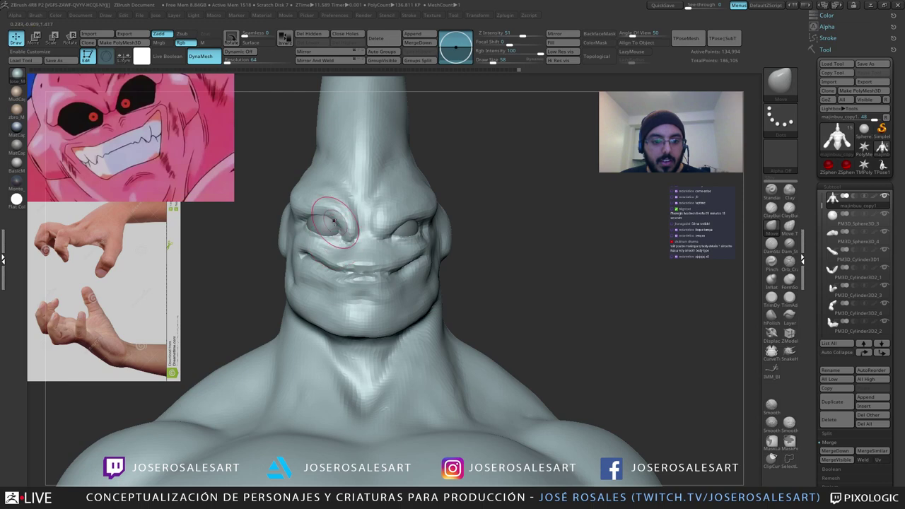
right_click_drag(326, 212, 312, 226)
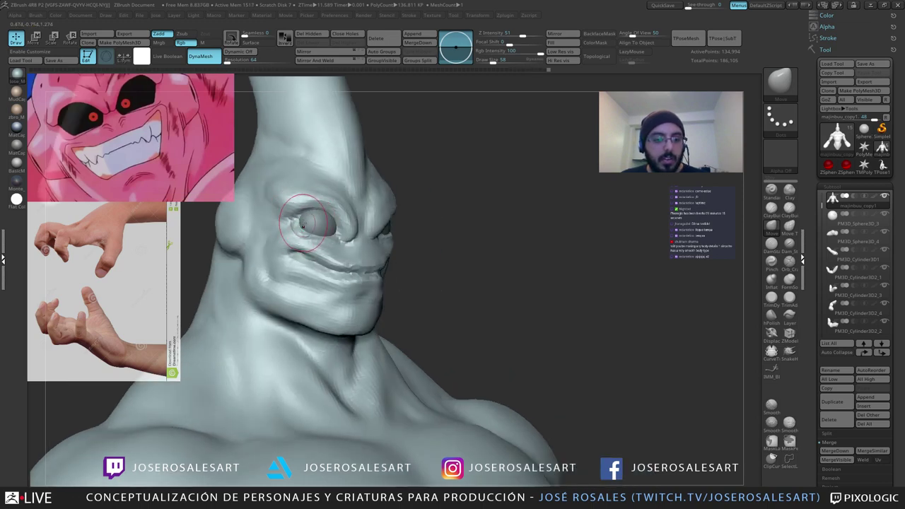
Step: Add volume at the outer brow and beside the inner eye corner with the ClayBuildup brush
key("b")
key("c")
key("b")
mouse_move(313, 234)
right_mouse_down()
mouse_move(327, 218)
mouse_move(296, 197)
right_mouse_up()
left_click_drag(275, 202, 262, 206)
mouse_move(266, 205)
right_mouse_down("ctrl")
mouse_move(300, 200)
mouse_move(338, 218)
mouse_move(360, 249)
right_mouse_up("ctrl")
key("bracketleft")
left_click_drag(347, 265, 357, 263)
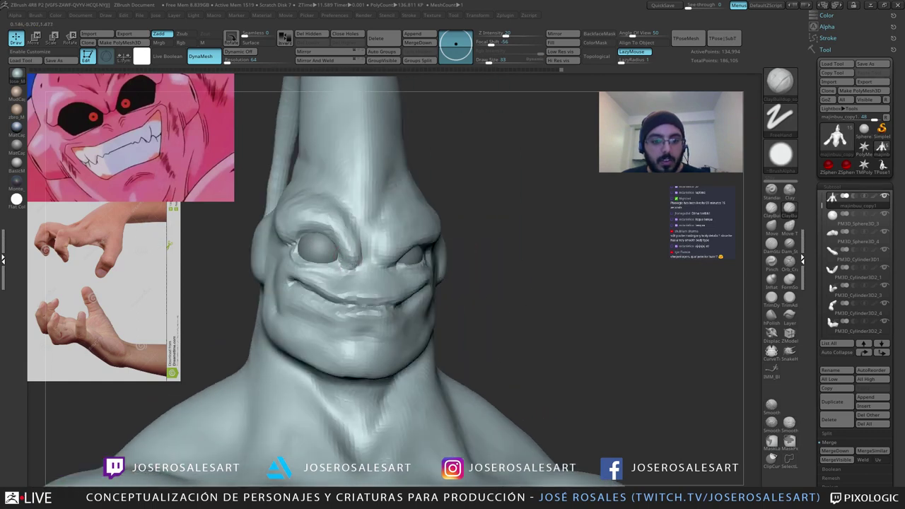
Step: Sculpt the inner brow fold beside the nose bridge with ClayBuildup at draw size 36
mouse_move(352, 248)
right_mouse_down("ctrl")
mouse_move(344, 215)
mouse_move(365, 168)
mouse_move(343, 171)
mouse_move(324, 197)
mouse_move(371, 223)
mouse_move(353, 222)
mouse_move(364, 221)
mouse_move(407, 263)
right_mouse_up("ctrl")
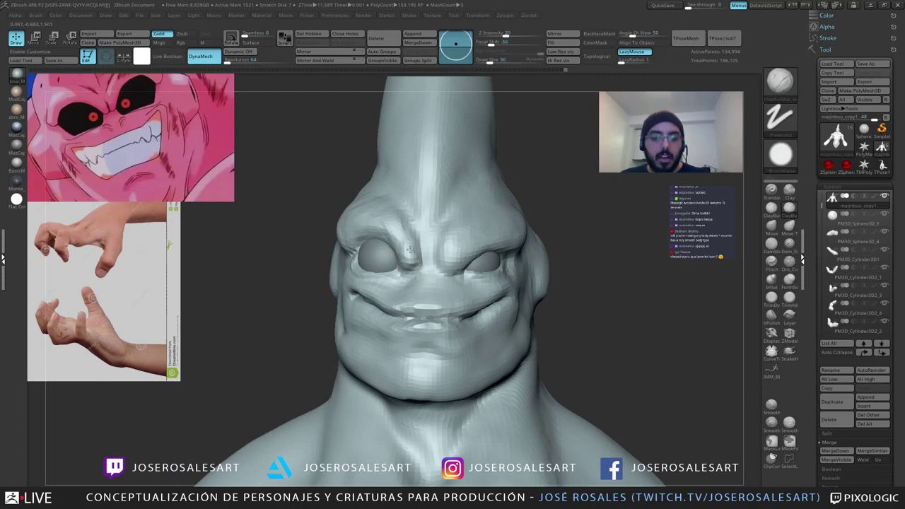
left_click_drag(405, 213, 404, 242)
mouse_move(404, 241)
right_mouse_down()
mouse_move(411, 256)
mouse_move(383, 242)
mouse_move(403, 249)
mouse_move(346, 260)
mouse_move(345, 244)
right_mouse_up()
right_click_drag(346, 244, 304, 285, "shift")
right_click_drag(319, 317, 434, 324)
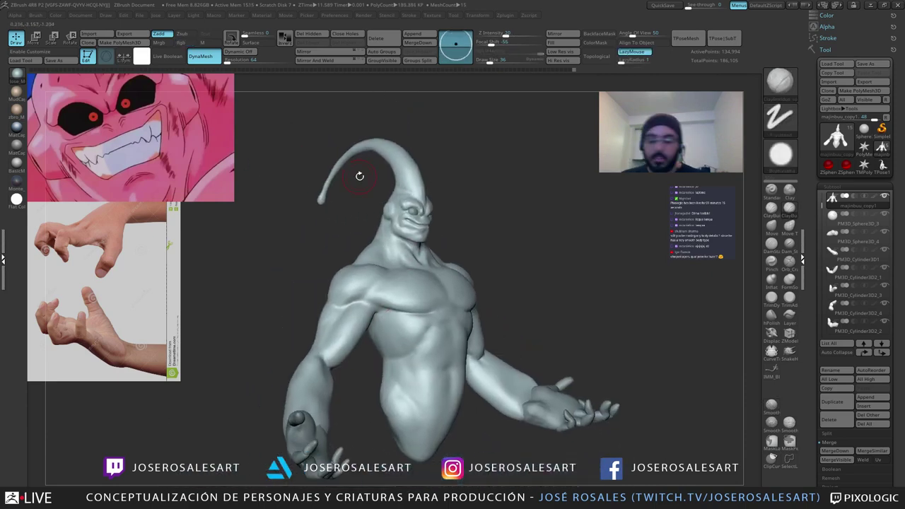
right_click_drag(368, 206, 323, 207)
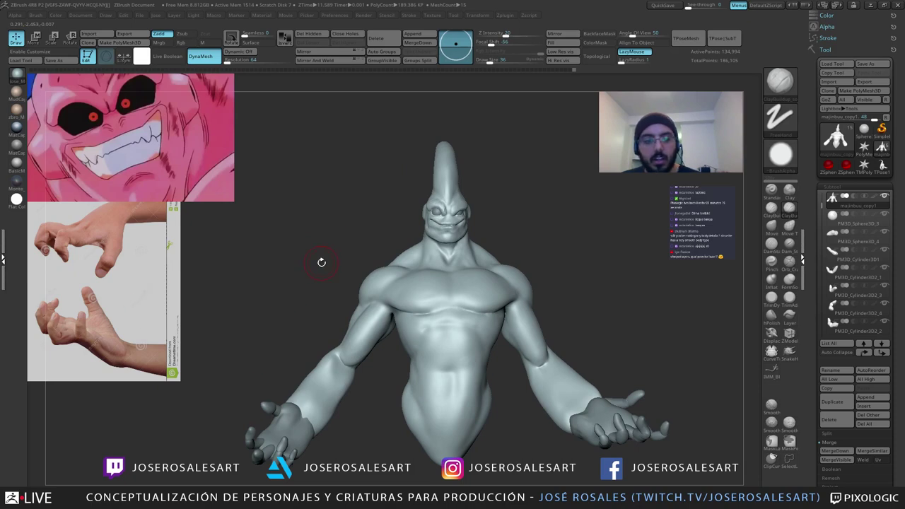
right_click_drag(322, 262, 308, 182, "alt")
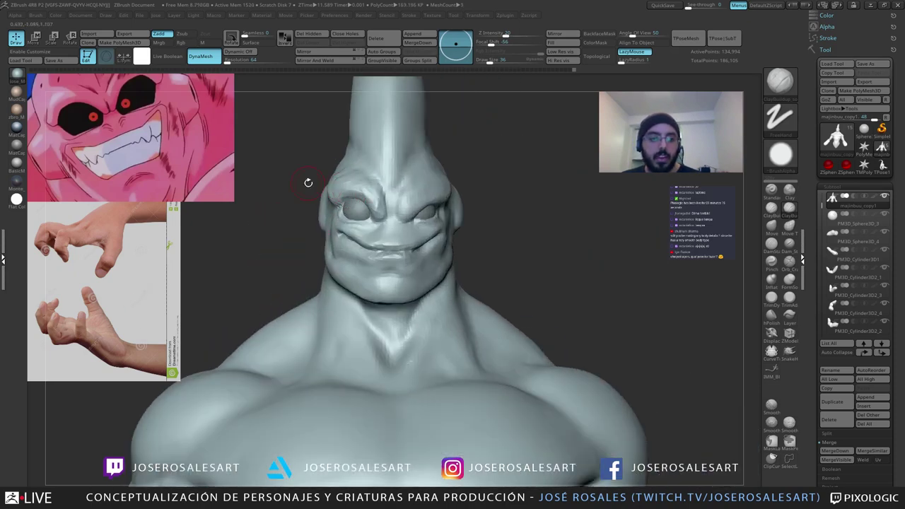
right_click_drag(394, 209, 353, 211)
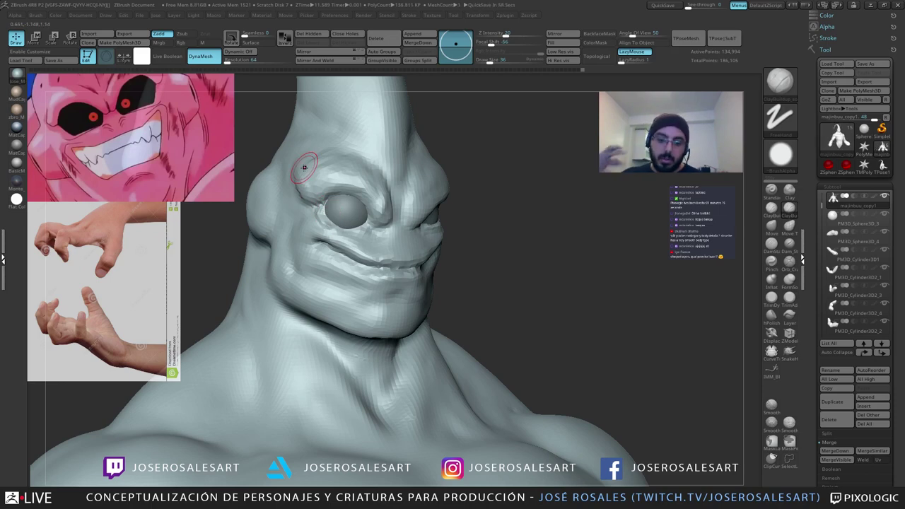
right_click_drag(331, 258, 396, 297, "ctrl")
mouse_move(354, 283)
right_mouse_down("ctrl")
mouse_move(311, 315)
mouse_move(321, 340)
mouse_move(269, 363)
mouse_move(296, 316)
mouse_move(263, 308)
mouse_move(309, 311)
mouse_move(297, 329)
mouse_move(288, 314)
mouse_move(297, 353)
right_mouse_up("ctrl")
Step: Smooth the back of the neck with short strokes
key("b")
key("s")
key("h")
right_click_drag(298, 353, 308, 357)
mouse_move(292, 326)
right_mouse_down()
mouse_move(320, 315)
mouse_move(292, 313)
right_mouse_up()
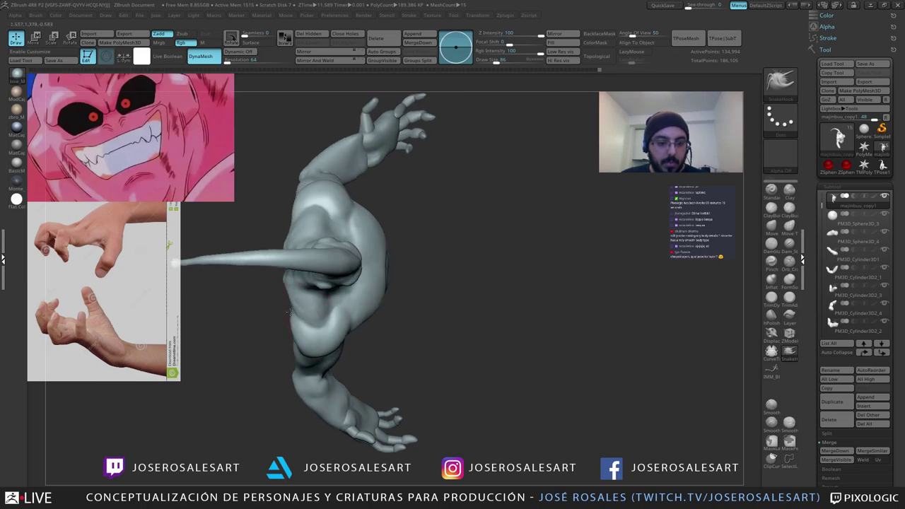
mouse_move(292, 348)
right_mouse_down()
mouse_move(295, 304)
mouse_move(320, 315)
mouse_move(337, 300)
mouse_move(316, 286)
mouse_move(303, 259)
mouse_move(315, 255)
right_mouse_up()
mouse_move(330, 261)
left_mouse_down("shift")
mouse_move(347, 243)
mouse_move(337, 263)
left_mouse_up("shift")
key("b")
key("c")
key("b")
key("s")
mouse_move(337, 263)
right_mouse_down()
mouse_move(296, 248)
mouse_move(329, 264)
right_mouse_up()
left_click_drag(330, 263, 320, 283, "shift")
mouse_move(320, 283)
right_mouse_down()
mouse_move(297, 296)
mouse_move(321, 257)
mouse_move(346, 264)
right_mouse_up()
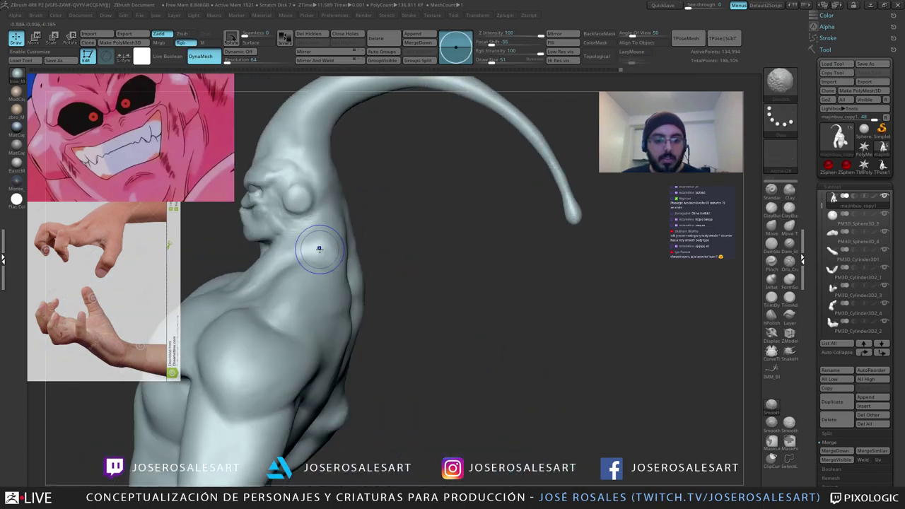
Step: Smooth the side of the neck below the ear at draw size 51
left_click_drag(319, 248, 321, 261, "shift")
right_click_drag(338, 256, 323, 246)
left_click_drag(323, 246, 327, 256, "shift")
mouse_move(326, 256)
right_mouse_down()
mouse_move(332, 249)
mouse_move(318, 262)
right_mouse_up()
left_click_drag(317, 262, 323, 269, "shift")
right_click_drag(324, 269, 338, 258)
left_click_drag(338, 259, 382, 260, "shift")
mouse_move(382, 260)
right_mouse_down("ctrl")
mouse_move(368, 240)
mouse_move(394, 265)
mouse_move(365, 274)
mouse_move(398, 250)
mouse_move(375, 263)
right_mouse_up("ctrl")
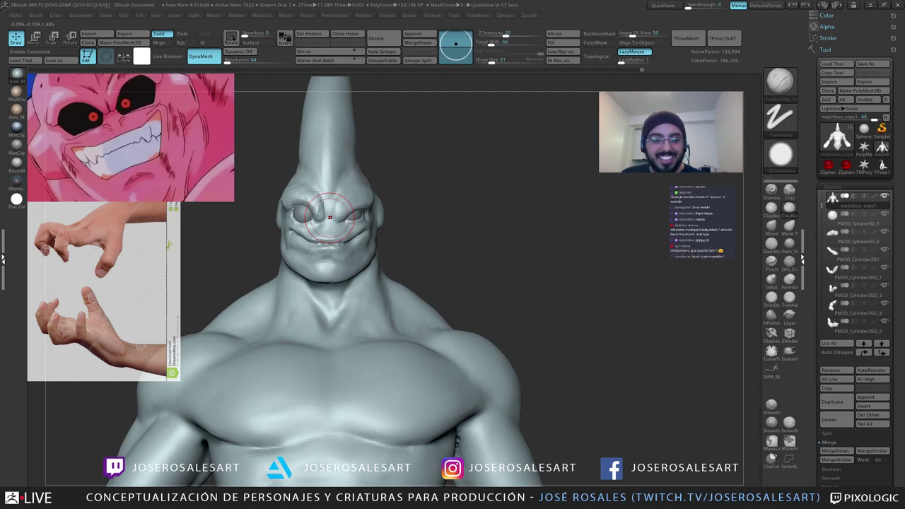
Step: Smooth the brow ridge and the transition into the eye socket at draw size 51
right_click_drag(330, 218, 353, 255)
mouse_move(353, 254)
right_mouse_down("ctrl")
mouse_move(310, 241)
mouse_move(307, 178)
right_mouse_up("ctrl")
left_click_drag(307, 177, 321, 186, "shift")
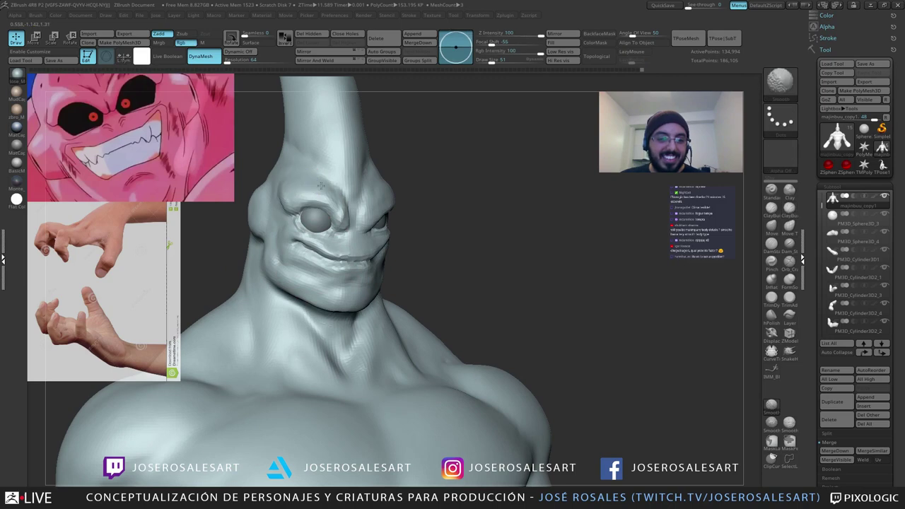
right_click_drag(321, 186, 328, 188, "ctrl")
left_click_drag(327, 188, 330, 224, "shift")
mouse_move(330, 224)
right_mouse_down()
mouse_move(300, 218)
mouse_move(305, 200)
mouse_move(389, 220)
mouse_move(318, 228)
mouse_move(311, 202)
mouse_move(300, 217)
mouse_move(322, 240)
mouse_move(354, 243)
right_mouse_up()
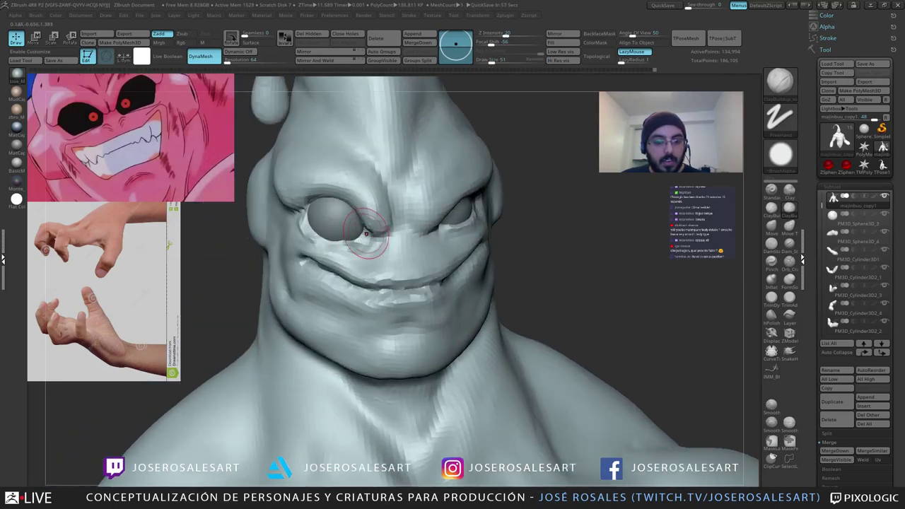
Step: Build up the lower eyelid and outer eye corner with ClayBuildup at draw size 26
key("s")
left_click_drag(368, 237, 364, 234)
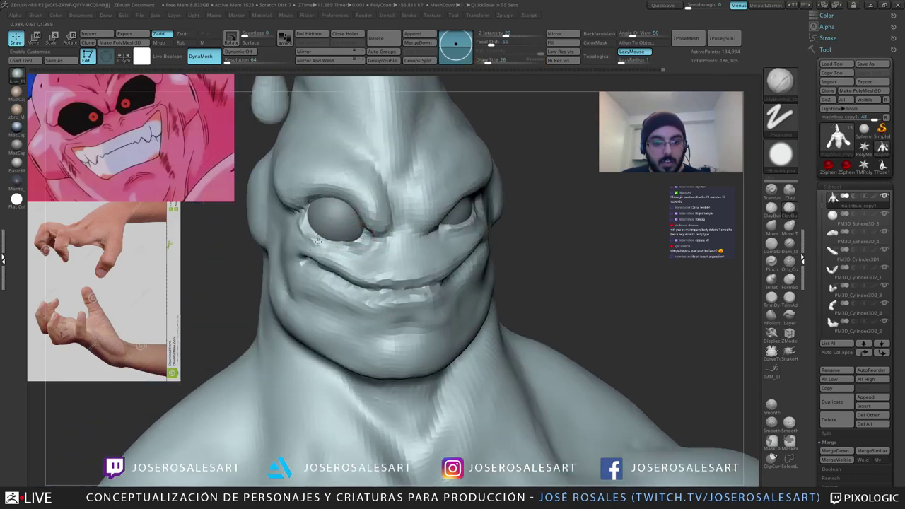
mouse_move(339, 242)
right_mouse_down()
mouse_move(290, 228)
mouse_move(346, 232)
right_mouse_up()
mouse_move(303, 213)
left_mouse_down()
mouse_move(311, 232)
mouse_move(301, 231)
left_mouse_up()
Step: Pull the outer eyelid corner into shape around the eyeball with the SnakeHook brush at draw size 62
key("b")
key("s")
key("h")
right_click_drag(283, 215, 318, 208)
key("s")
left_click_drag(316, 208, 320, 209)
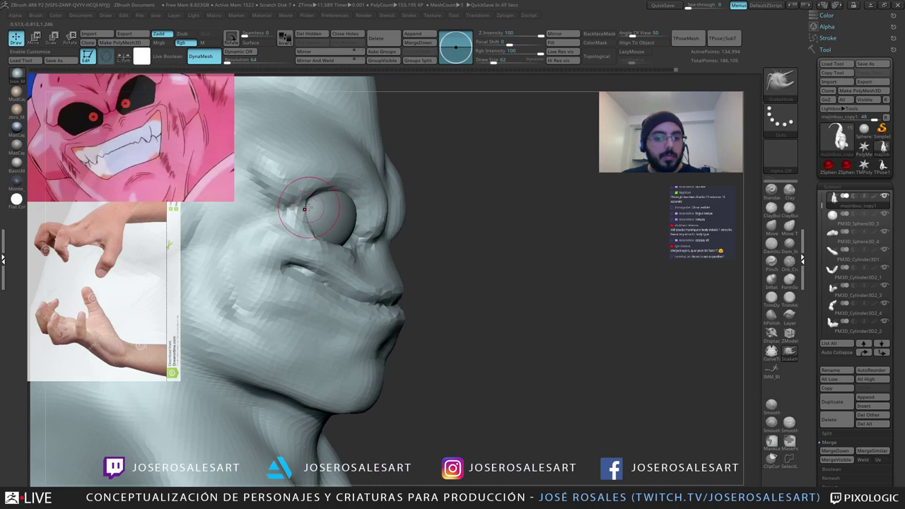
right_click_drag(305, 207, 271, 210)
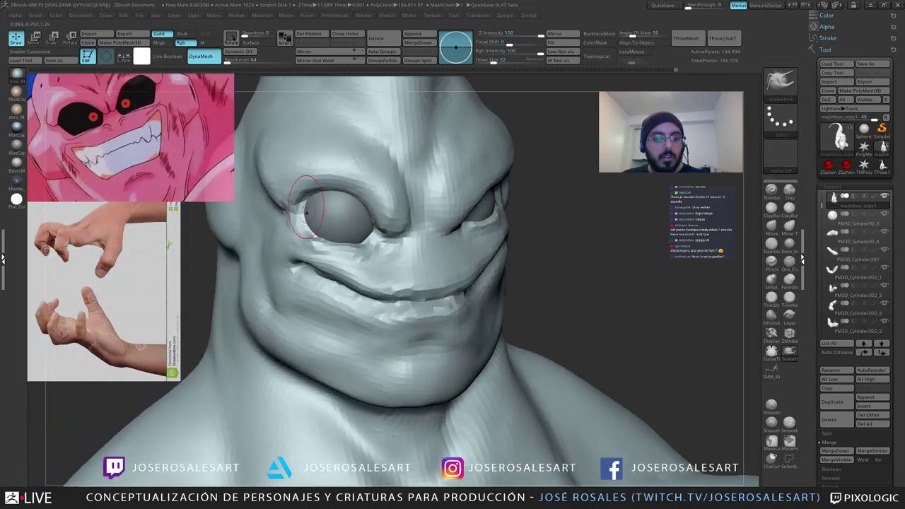
left_click_drag(292, 208, 305, 205)
mouse_move(304, 202)
right_mouse_down()
mouse_move(298, 205)
mouse_move(309, 239)
mouse_move(330, 257)
mouse_move(357, 253)
right_mouse_up()
Step: Smooth the cheek by the mouth corner and build up the lower lip with ClayBuildup at draw size 45
key("b")
key("c")
key("b")
key("s")
left_click_drag(307, 251, 275, 269, "shift")
mouse_move(275, 269)
right_mouse_down()
mouse_move(302, 250)
mouse_move(296, 260)
mouse_move(306, 259)
right_mouse_up()
key("s")
right_click_drag(380, 263, 324, 282)
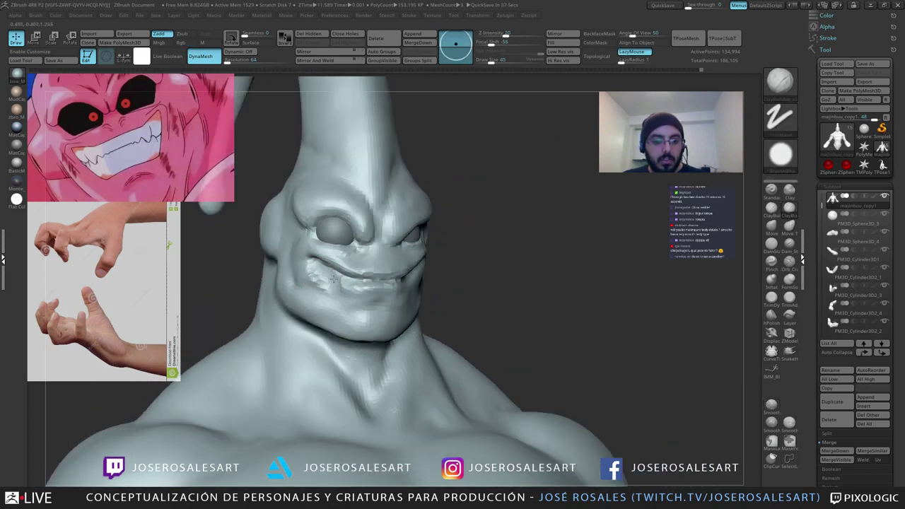
left_click_drag(367, 288, 376, 285)
mouse_move(376, 284)
right_mouse_down()
mouse_move(396, 288)
mouse_move(369, 303)
mouse_move(432, 299)
mouse_move(391, 254)
right_mouse_up()
Step: Paint a mask over the chin, lower jaw and cheek on one side at draw size 77
key("b")
key("s")
key("h")
key("s")
left_click_drag(396, 311, 402, 313)
right_click_drag(403, 314, 322, 316)
left_click_drag(369, 309, 388, 316, "ctrl")
right_click_drag(399, 309, 400, 325, "ctrl")
right_click_drag(401, 325, 341, 320)
mouse_move(400, 315)
left_mouse_down("ctrl")
mouse_move(463, 282)
mouse_move(425, 291)
mouse_move(416, 284)
left_mouse_up("ctrl")
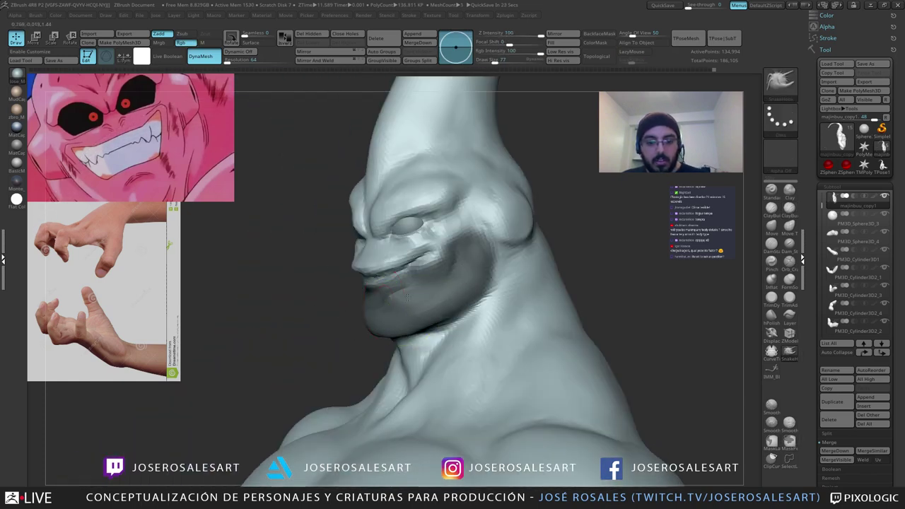
Step: Extend the mask across the chin and the opposite side of the jaw, and invert it
right_click_drag(410, 294, 488, 301)
mouse_move(379, 320)
left_mouse_down("ctrl")
mouse_move(278, 283)
mouse_move(317, 291)
mouse_move(338, 277)
left_mouse_up("ctrl")
mouse_move(338, 283)
right_mouse_down()
mouse_move(293, 298)
mouse_move(272, 292)
right_mouse_up()
mouse_move(339, 290)
left_mouse_down("ctrl")
mouse_move(396, 291)
mouse_move(366, 322)
left_mouse_up("ctrl")
left_click(278, 320, "ctrl")
right_click_drag(300, 307, 334, 303)
mouse_move(334, 303)
right_mouse_down("ctrl")
mouse_move(334, 286)
mouse_move(374, 305)
mouse_move(437, 244)
right_mouse_up("ctrl")
Step: Rotate the unmasked lower jaw downward around the jaw hinge and adjust its position with the transform gizmo
key("w")
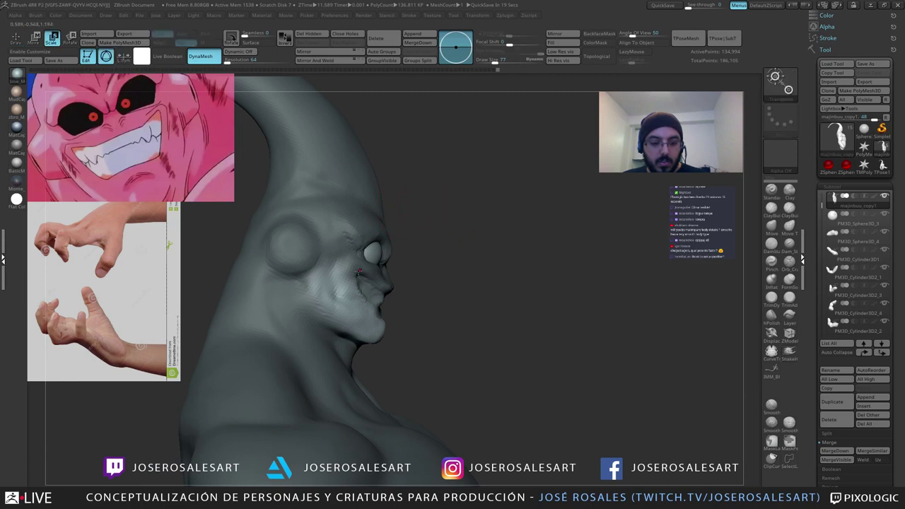
right_click_drag(400, 268, 428, 243, "alt")
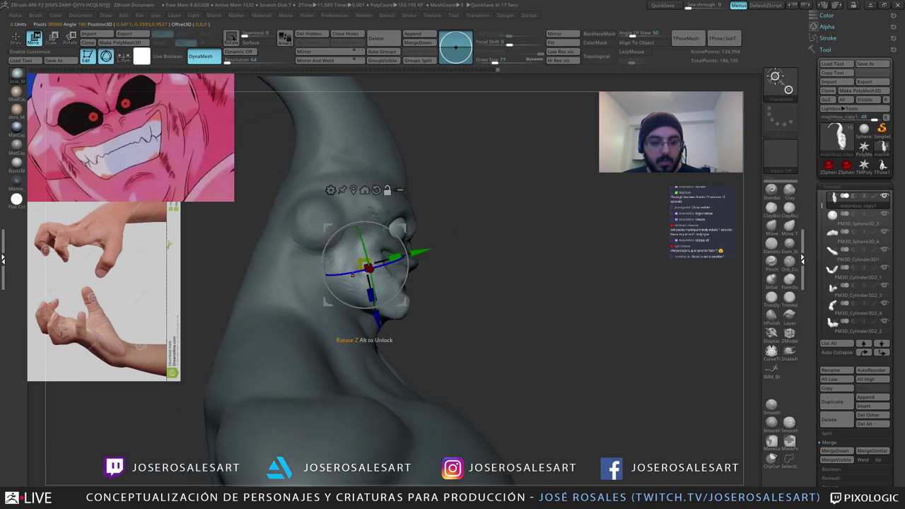
mouse_move(402, 228)
left_mouse_down()
mouse_move(387, 234)
mouse_move(384, 213)
mouse_move(384, 247)
left_mouse_up()
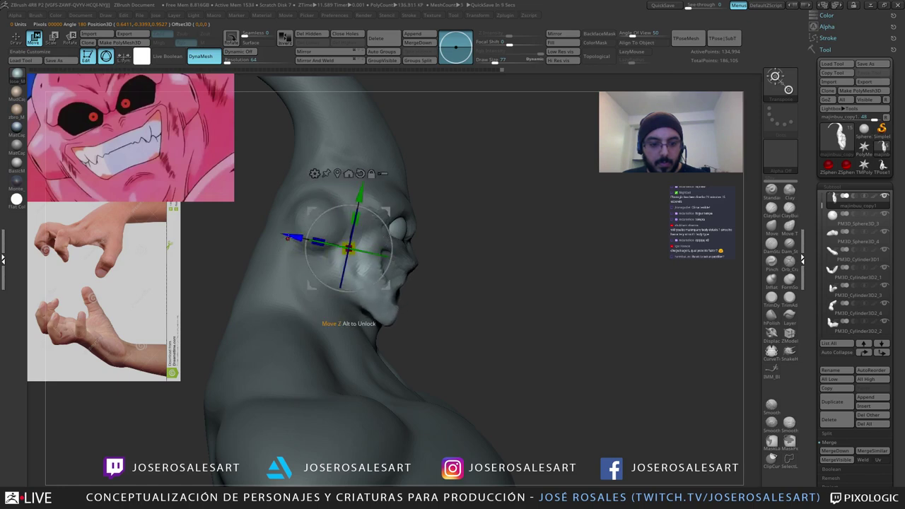
left_click_drag(386, 284, 394, 286)
key("q")
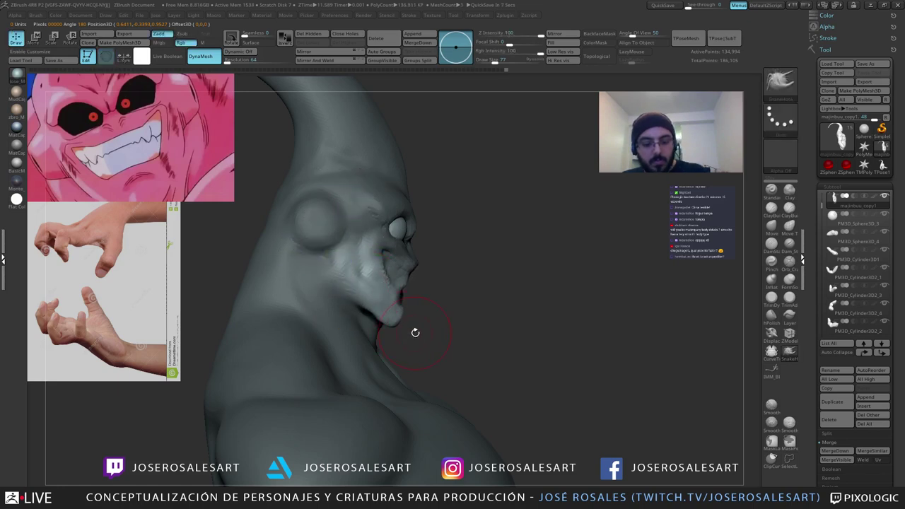
Step: Reshape the unmasked chin and jawline with the SnakeHook brush, reducing the draw size to 90
left_click_drag(463, 321, 346, 312)
left_click_drag(490, 253, 524, 261)
left_click_drag(449, 312, 455, 313)
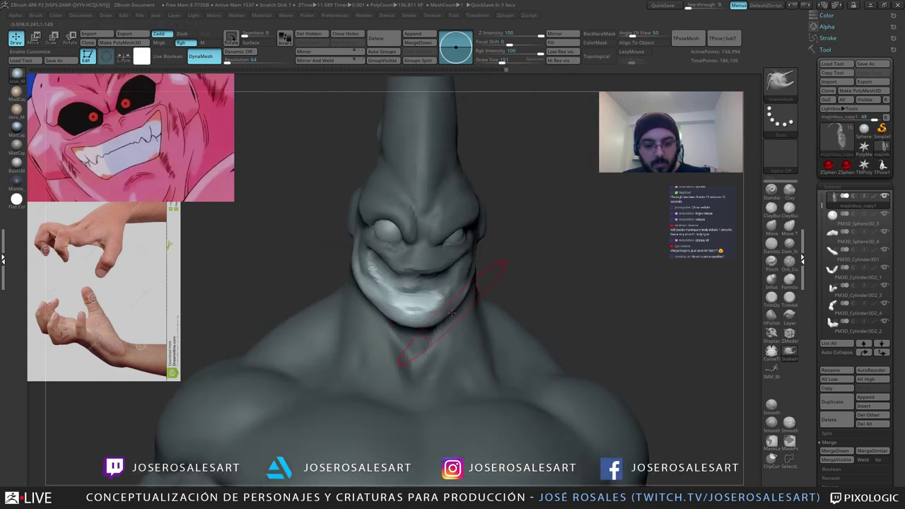
left_click_drag(499, 275, 375, 285)
left_click_drag(450, 302, 461, 305)
key("s")
left_click_drag(450, 309, 444, 309)
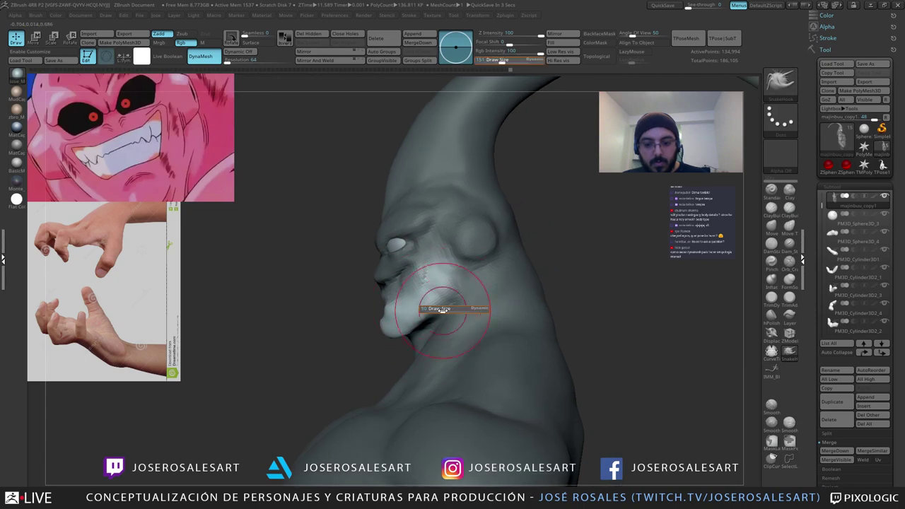
mouse_move(348, 318)
left_mouse_down()
mouse_move(382, 323)
mouse_move(416, 307)
left_mouse_up()
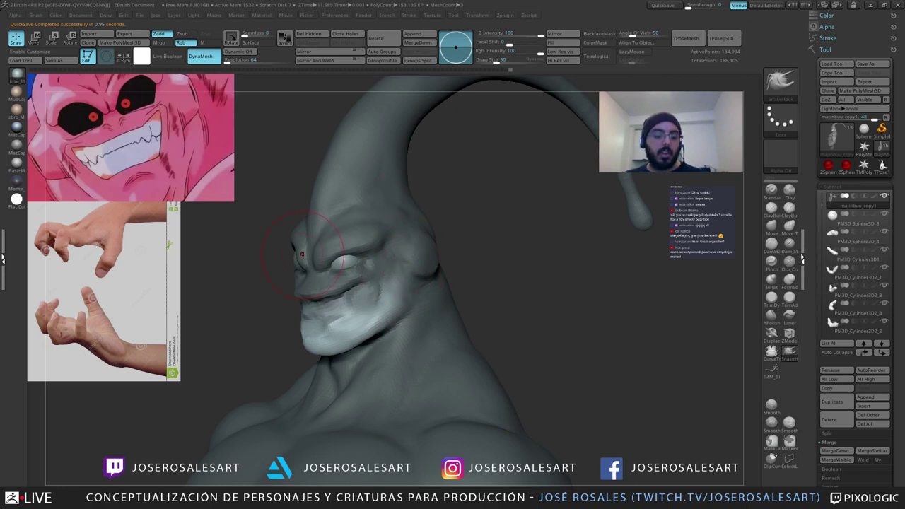
Step: Switch to the ClayBuildup brush and smooth the underside of the chin
mouse_move(397, 221)
right_mouse_down()
mouse_move(423, 217)
mouse_move(360, 283)
mouse_move(376, 218)
mouse_move(349, 290)
mouse_move(340, 212)
mouse_move(329, 326)
mouse_move(345, 339)
right_mouse_up()
key("b")
key("c")
key("b")
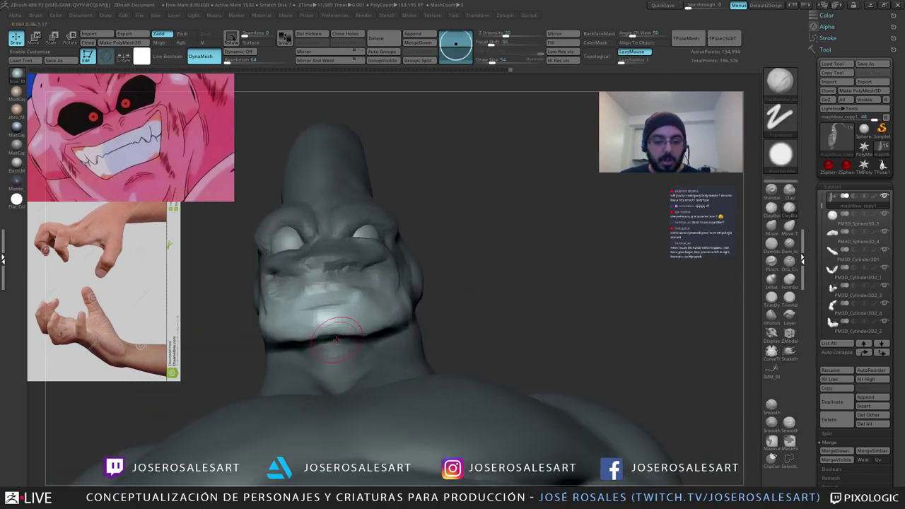
mouse_move(347, 339)
left_mouse_down("shift")
mouse_move(334, 340)
mouse_move(352, 335)
mouse_move(347, 329)
left_mouse_up("shift")
right_click_drag(347, 330, 372, 311)
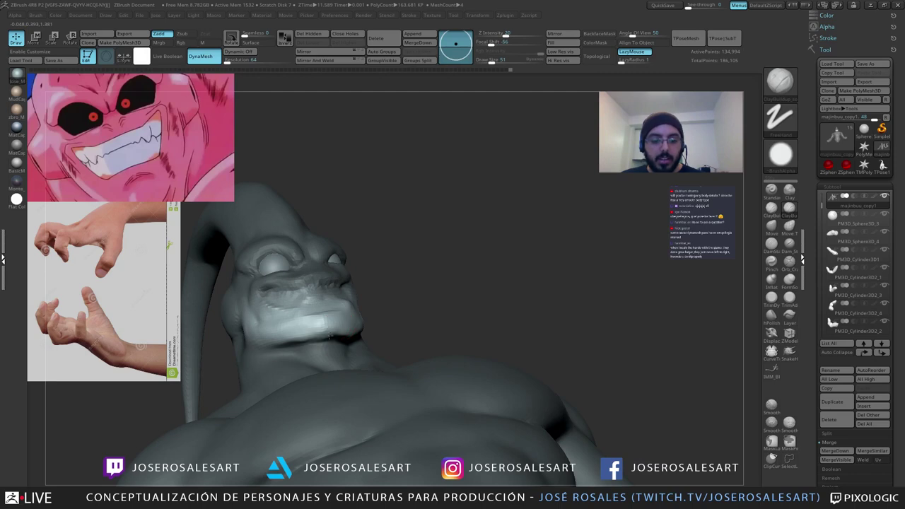
Step: Smooth the lower edge of the jaw on both sides at draw size 51 and clear the mask
right_click_drag(318, 346, 309, 332)
left_click_drag(324, 331, 337, 330, "shift")
mouse_move(367, 331)
right_mouse_down()
mouse_move(355, 330)
mouse_move(369, 330)
right_mouse_up()
left_click_drag(369, 329, 384, 326, "shift")
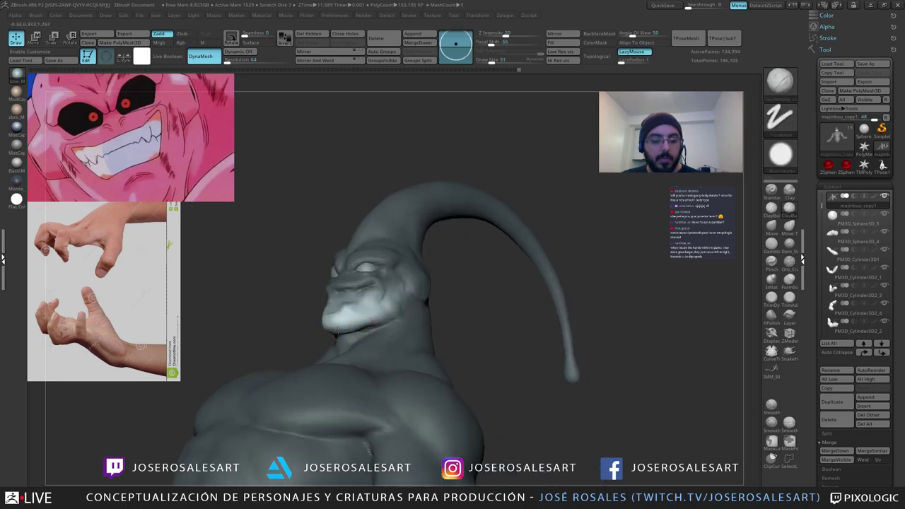
right_click_drag(385, 325, 374, 323)
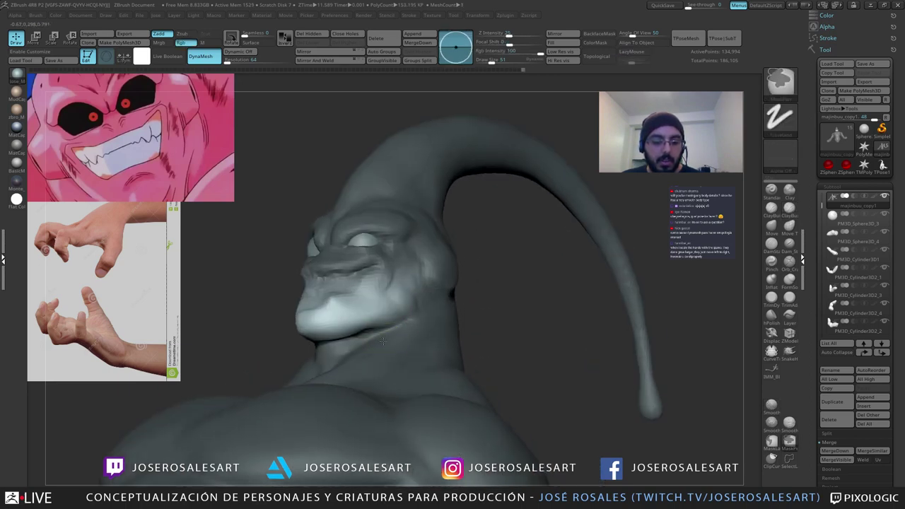
left_click_drag(367, 330, 373, 329, "shift")
right_click_drag(373, 329, 382, 324)
mouse_move(382, 324)
right_mouse_down("ctrl")
mouse_move(380, 304)
mouse_move(326, 313)
mouse_move(331, 301)
right_mouse_up("ctrl")
right_click_drag(331, 300, 382, 319)
left_click_drag(382, 319, 384, 307, "ctrl")
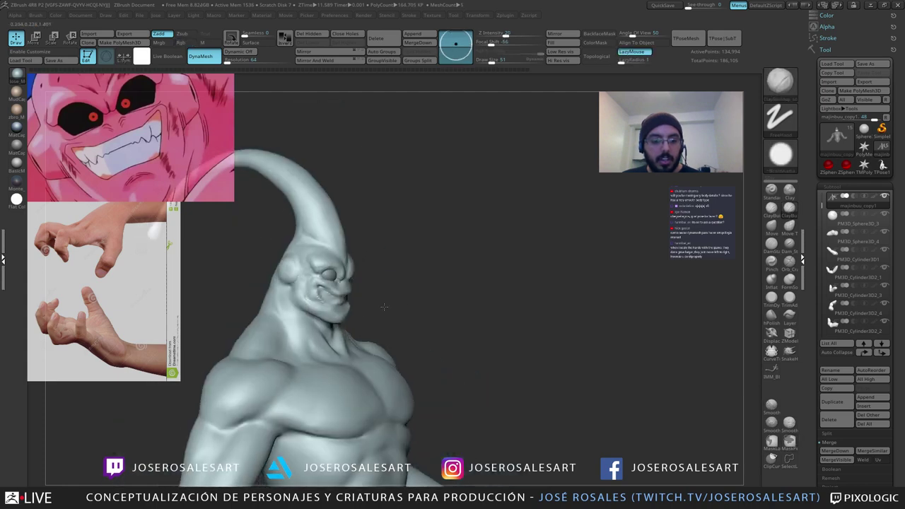
Step: Carve the line between the lips with the DamStandard brush at draw size 48
right_click_drag(384, 307, 347, 304)
mouse_move(346, 304)
right_mouse_down("ctrl")
mouse_move(354, 318)
mouse_move(368, 312)
mouse_move(319, 305)
mouse_move(337, 300)
right_mouse_up("ctrl")
key("s")
left_click_drag(340, 300, 325, 298)
mouse_move(326, 298)
right_mouse_down()
mouse_move(311, 253)
mouse_move(354, 289)
mouse_move(321, 299)
right_mouse_up()
key("b")
key("d")
key("s")
key("s")
left_click_drag(286, 293, 303, 293)
right_click_drag(304, 293, 331, 288)
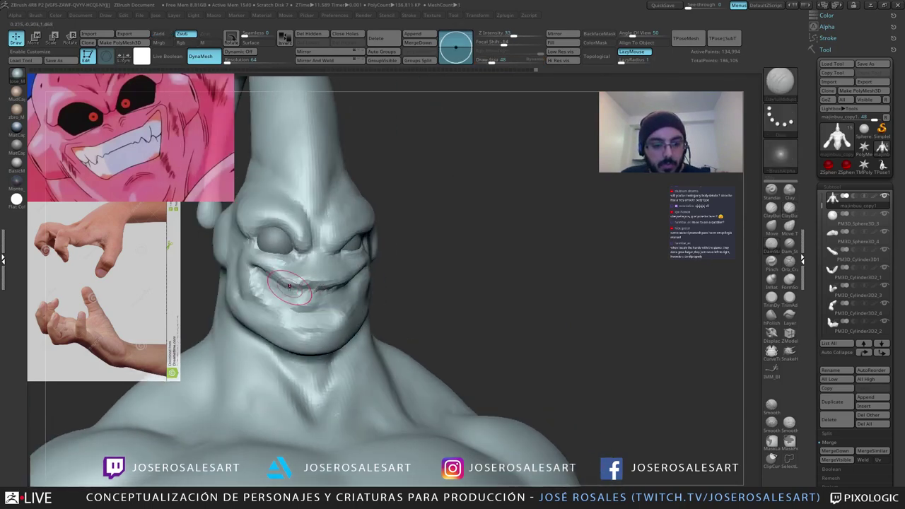
Step: Refine the lips and mouth area with the ClayBuildup brush at draw size 30
key("b")
key("c")
key("b")
key("s")
left_click_drag(318, 291, 307, 285)
right_click_drag(309, 285, 314, 251, "ctrl")
right_click_drag(313, 251, 351, 221)
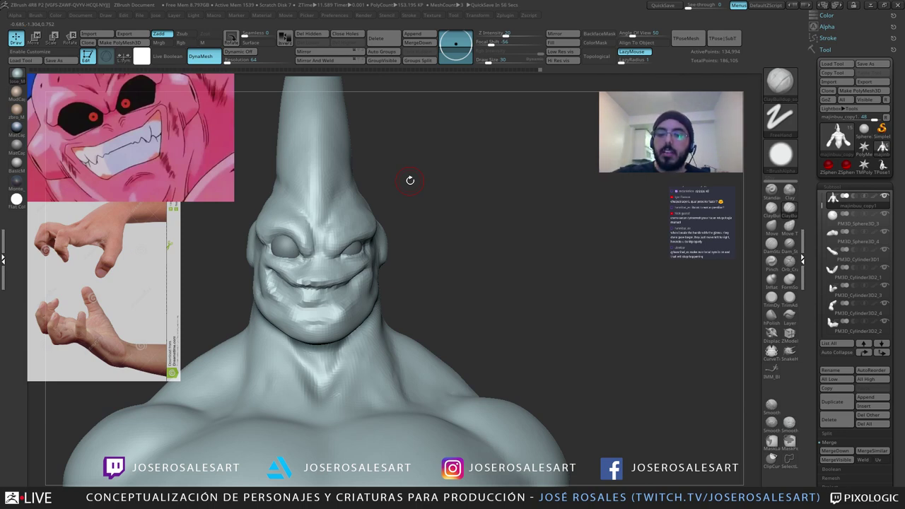
Step: Select the hand subtool PM3D_Sphere3D_4 at the end of the raised forearm and activate the Move gizmo
right_click_drag(367, 250, 340, 146, "alt")
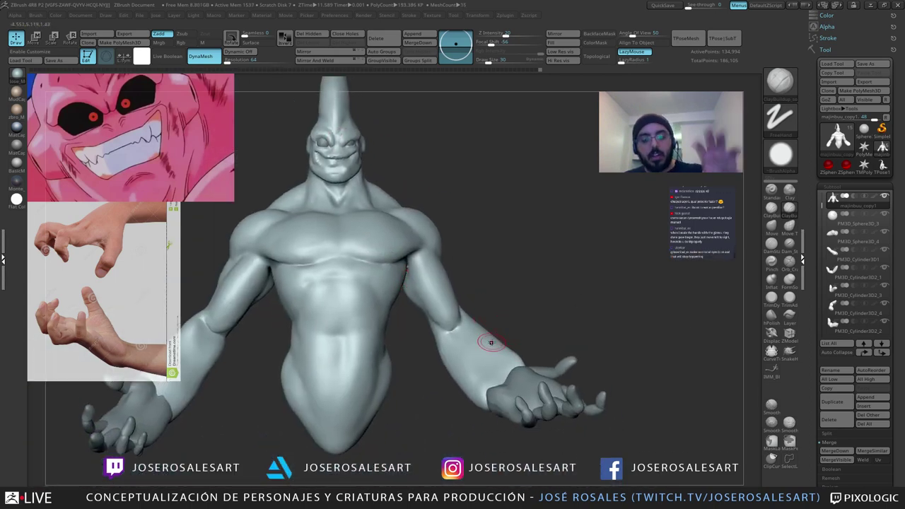
left_click(515, 395, "alt")
mouse_move(515, 394)
right_mouse_down()
mouse_move(451, 405)
mouse_move(497, 378)
mouse_move(477, 386)
right_mouse_up()
key("w")
mouse_move(491, 374)
left_mouse_down("alt")
mouse_move(433, 372)
mouse_move(497, 381)
mouse_move(488, 377)
left_mouse_up("alt")
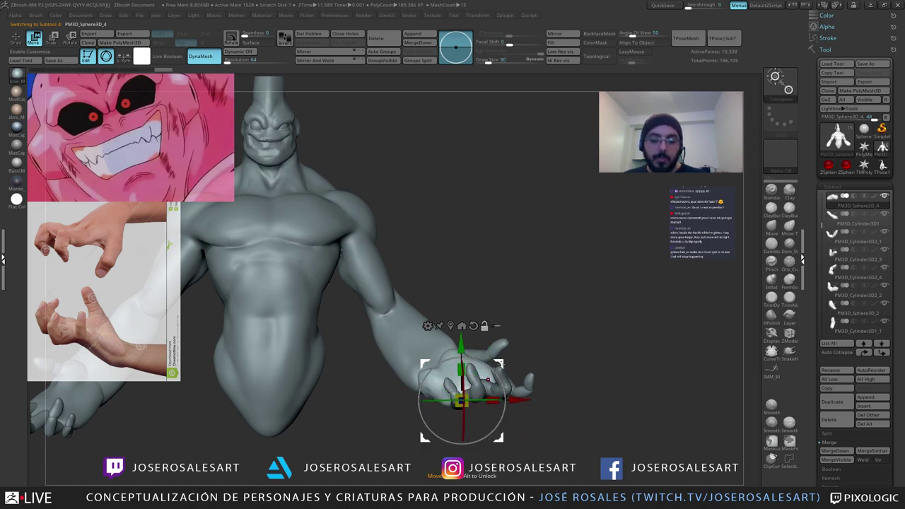
Step: Try to transform and scale the hand with the gizmo, undoing each attempt
left_click_drag(499, 364, 328, 240, "alt")
left_click_drag(290, 278, 302, 272)
key("ctrl+z")
left_click_drag(330, 242, 498, 337, "alt")
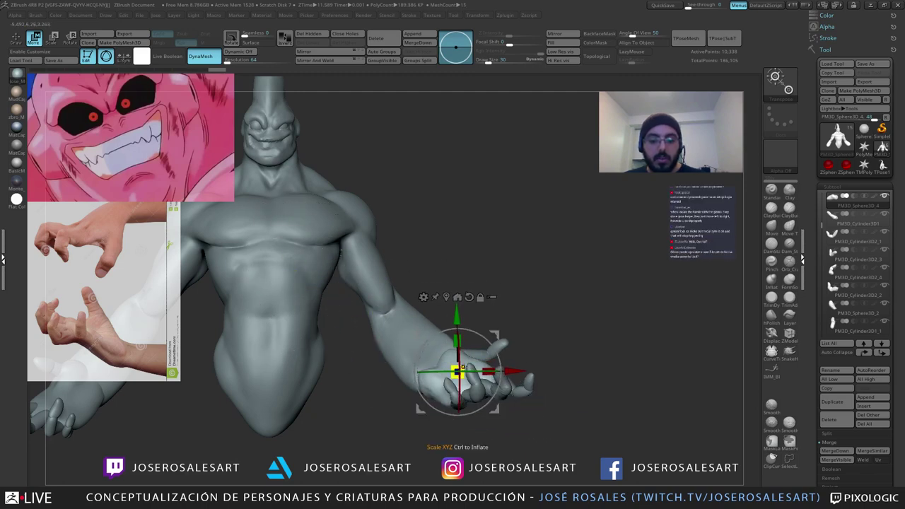
left_click_drag(462, 368, 471, 362)
key("ctrl+z")
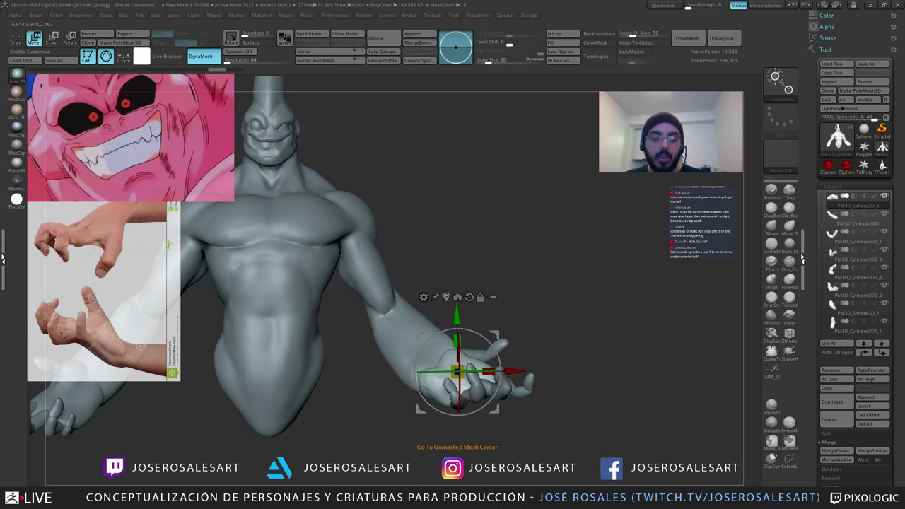
Step: Center the gizmo on the hand's unmasked mesh and adjust the hand's size and placement at the forearm
left_click(446, 297)
left_click_drag(481, 433, 520, 440)
left_click_drag(454, 398, 456, 401)
right_click_drag(456, 401, 410, 357, "ctrl")
left_click_drag(395, 362, 426, 313)
right_click_drag(431, 306, 354, 254, "ctrl")
right_click_drag(354, 254, 399, 268)
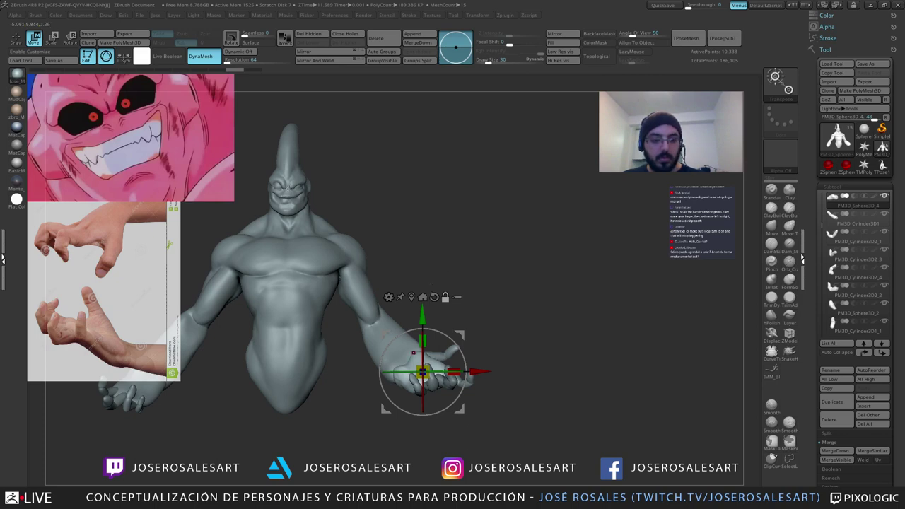
Step: Select the majinbuu_copy1 body subtool again, return to Draw mode and set the draw size to 48
left_click(305, 234, "alt")
mouse_move(304, 233)
right_mouse_down("alt")
mouse_move(329, 270)
mouse_move(393, 280)
right_mouse_up("alt")
key("q")
key("s")
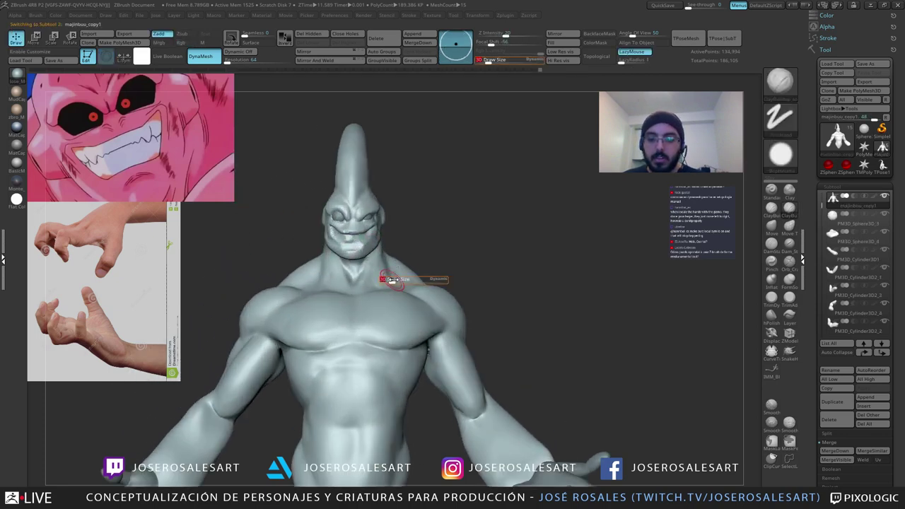
left_click_drag(393, 280, 399, 281)
mouse_move(388, 307)
right_mouse_down("alt")
mouse_move(351, 297)
mouse_move(355, 272)
right_mouse_up("alt")
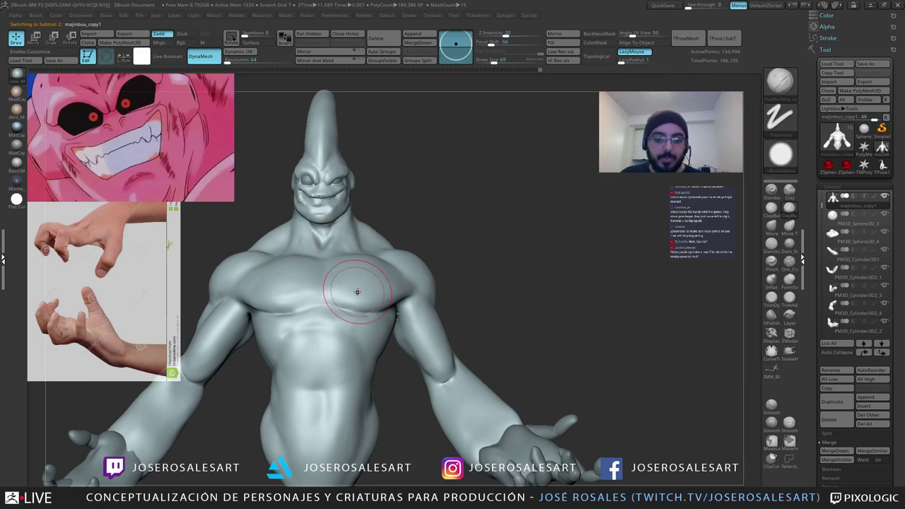
key("s")
left_click_drag(389, 291, 384, 290)
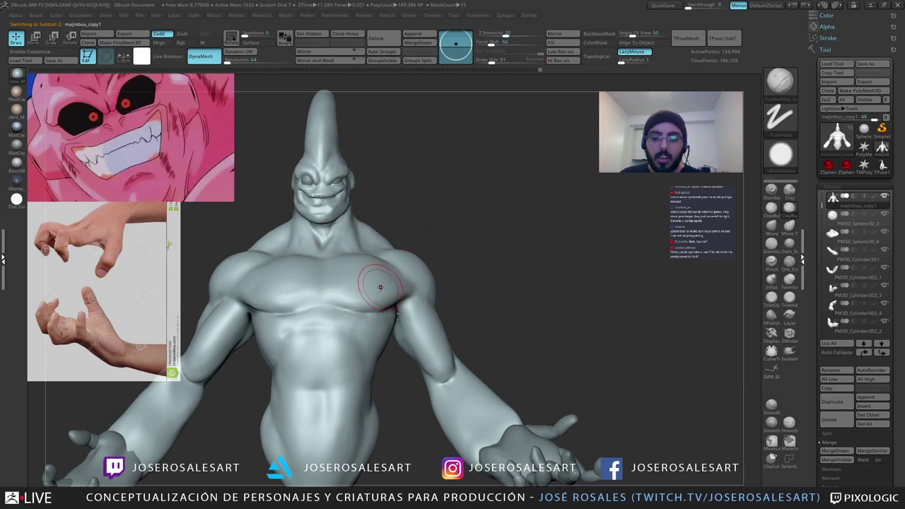
mouse_move(340, 270)
right_mouse_down("alt")
mouse_move(350, 270)
mouse_move(347, 297)
right_mouse_up("alt")
mouse_move(336, 244)
right_mouse_down("ctrl")
mouse_move(335, 263)
mouse_move(315, 249)
mouse_move(340, 230)
mouse_move(301, 243)
mouse_move(350, 232)
mouse_move(313, 189)
mouse_move(344, 222)
mouse_move(319, 211)
right_mouse_up("ctrl")
key("bracketleft")
key("bracketleft")
key("bracketright")
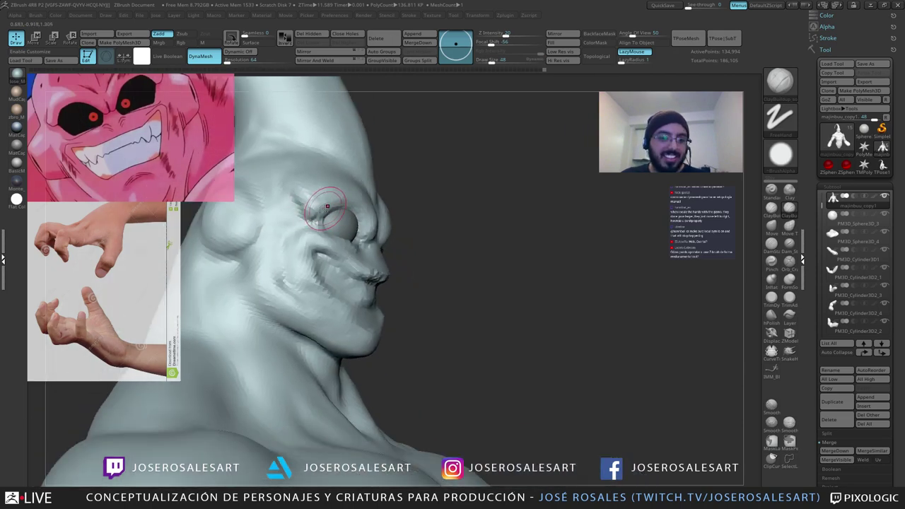
Step: Build up the brow ridge and the area around the outer eye corner with the ClayBuildup brush at draw size 30
key("s")
left_click_drag(317, 209, 313, 209)
key("s")
right_click_drag(316, 211, 313, 200, "ctrl")
right_click_drag(313, 200, 338, 199)
mouse_move(338, 198)
right_mouse_down("ctrl")
mouse_move(338, 189)
mouse_move(342, 198)
right_mouse_up("ctrl")
mouse_move(342, 198)
right_mouse_down()
mouse_move(336, 194)
mouse_move(347, 199)
right_mouse_up()
mouse_move(347, 199)
right_mouse_down("ctrl")
mouse_move(341, 210)
mouse_move(346, 199)
right_mouse_up("ctrl")
mouse_move(347, 199)
right_mouse_down("ctrl")
mouse_move(342, 188)
mouse_move(322, 185)
mouse_move(300, 201)
mouse_move(339, 193)
mouse_move(314, 181)
right_mouse_up("ctrl")
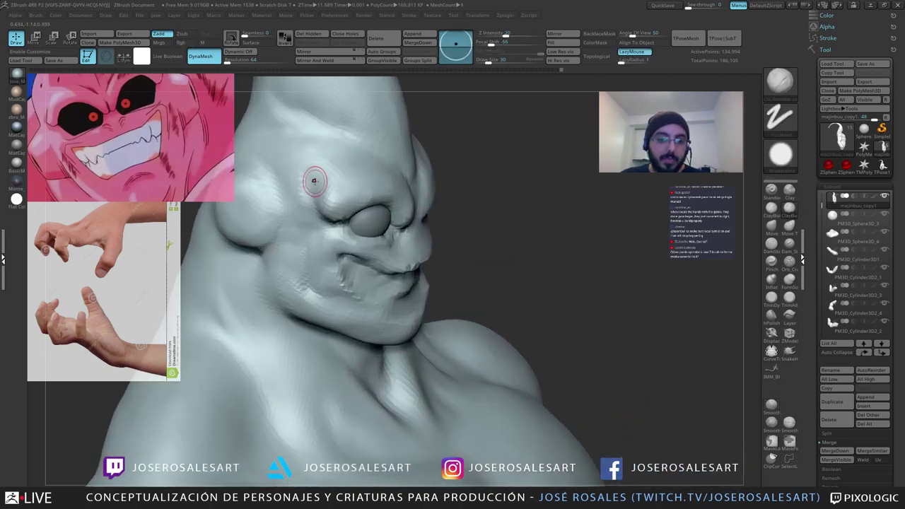
left_click_drag(314, 201, 338, 199)
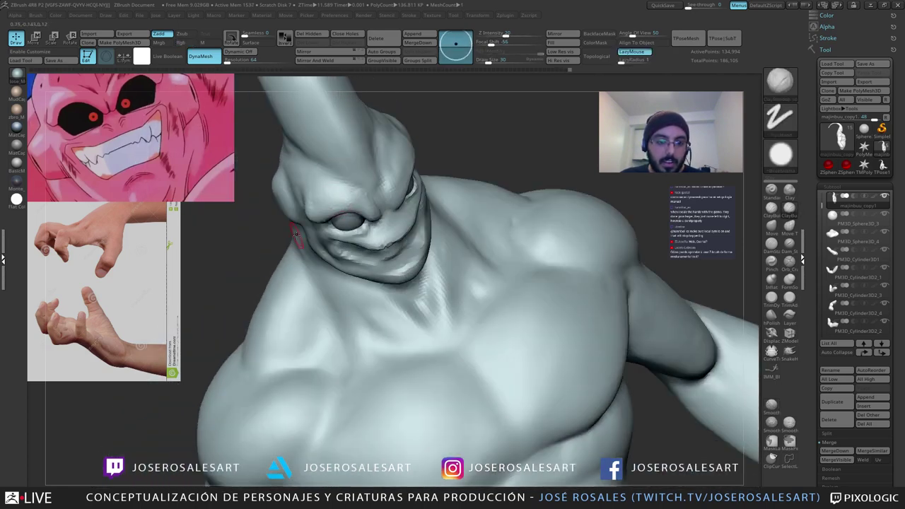
left_click_drag(296, 233, 340, 204)
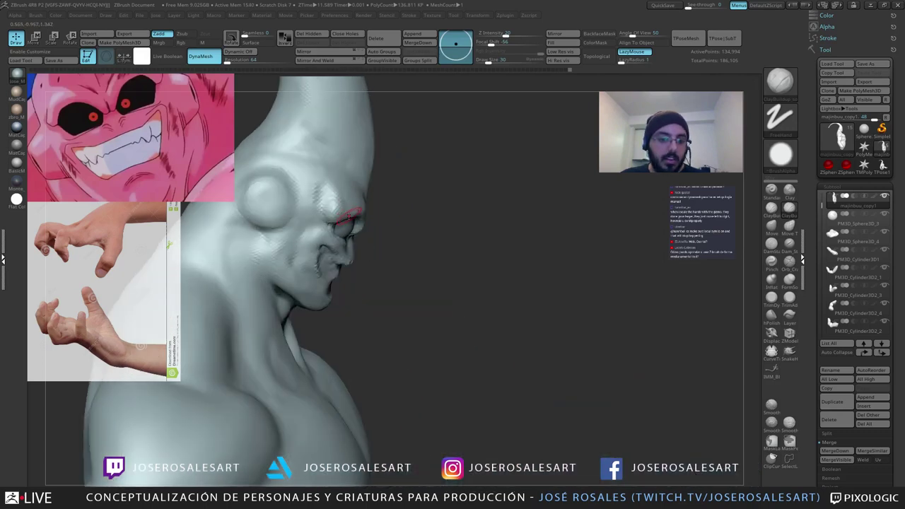
right_click_drag(348, 216, 273, 189)
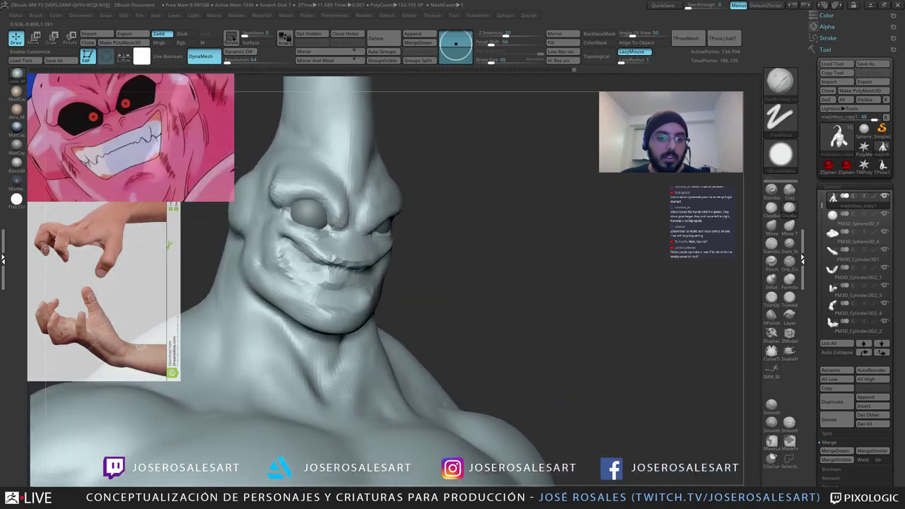
left_click_drag(271, 186, 340, 213)
right_click_drag(326, 214, 335, 149, "ctrl")
Step: Carve the crease between the inner eye corner and the nose bridge with the DamStandard brush
key("b")
key("d")
key("s")
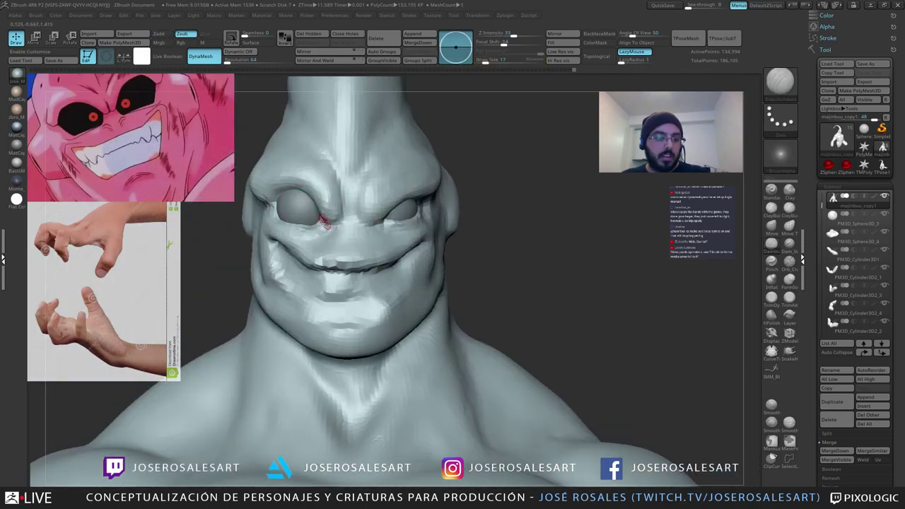
right_click_drag(327, 222, 329, 205, "ctrl")
key("s")
left_click_drag(330, 221, 329, 221)
mouse_move(331, 223)
left_mouse_down()
mouse_move(319, 218)
mouse_move(345, 223)
left_mouse_up()
key("s")
right_click_drag(349, 223, 344, 216, "ctrl")
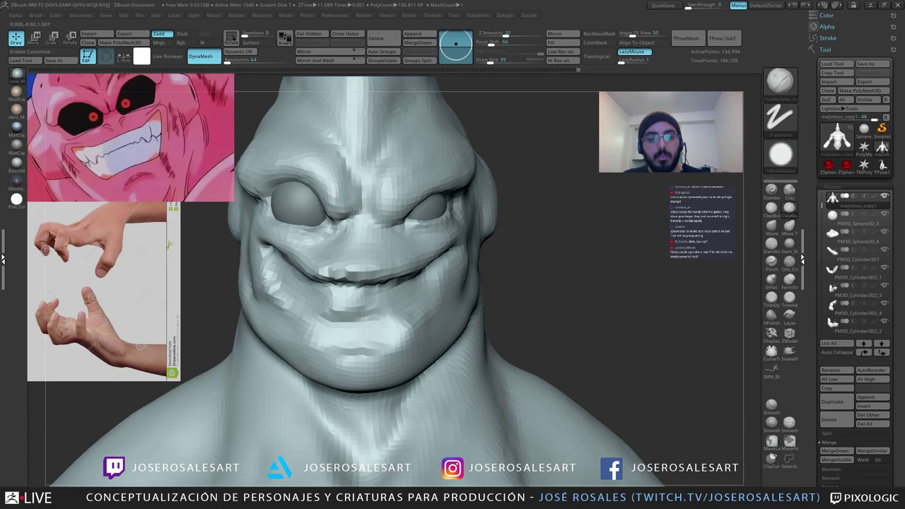
Step: Build up the lower eyelid with the ClayBuildup brush at draw size 30
mouse_move(348, 199)
right_mouse_down("ctrl")
mouse_move(348, 186)
mouse_move(335, 199)
mouse_move(348, 212)
mouse_move(337, 239)
mouse_move(327, 235)
mouse_move(348, 234)
mouse_move(299, 223)
right_mouse_up("ctrl")
key("bracketleft")
left_click_drag(298, 218, 286, 236)
right_click_drag(265, 218, 281, 217)
right_click_drag(390, 206, 356, 189)
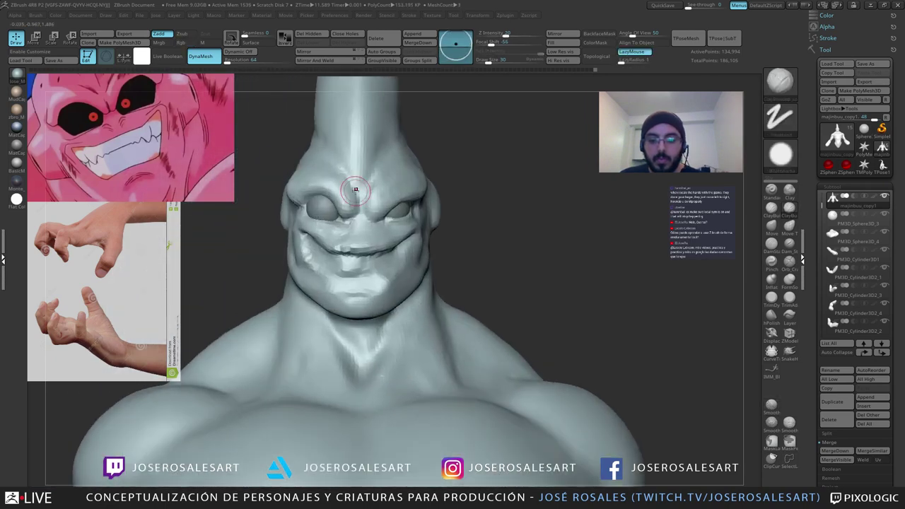
Step: Reshape the eye opening by pulling its upper lid upward with the Move brush at draw size 54
right_click_drag(437, 135, 319, 225)
key("b")
key("m")
key("v")
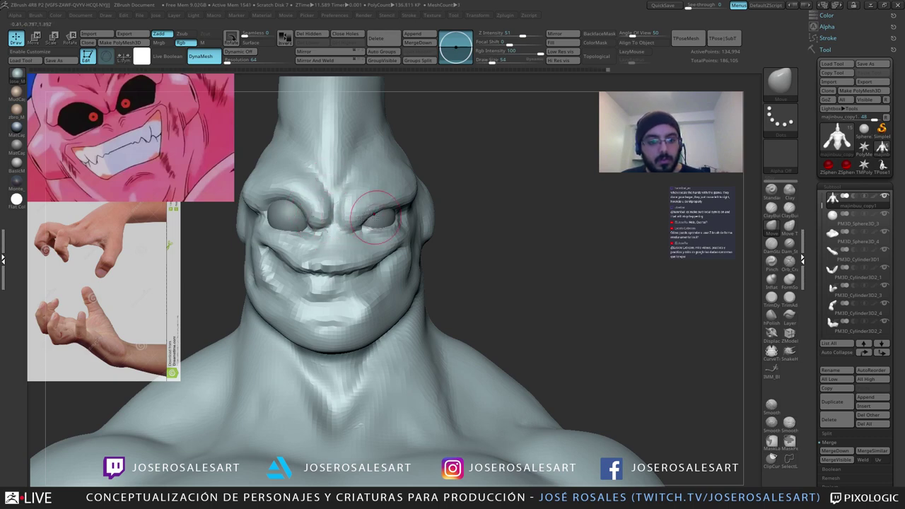
right_click_drag(375, 214, 302, 217)
left_click_drag(394, 218, 401, 205)
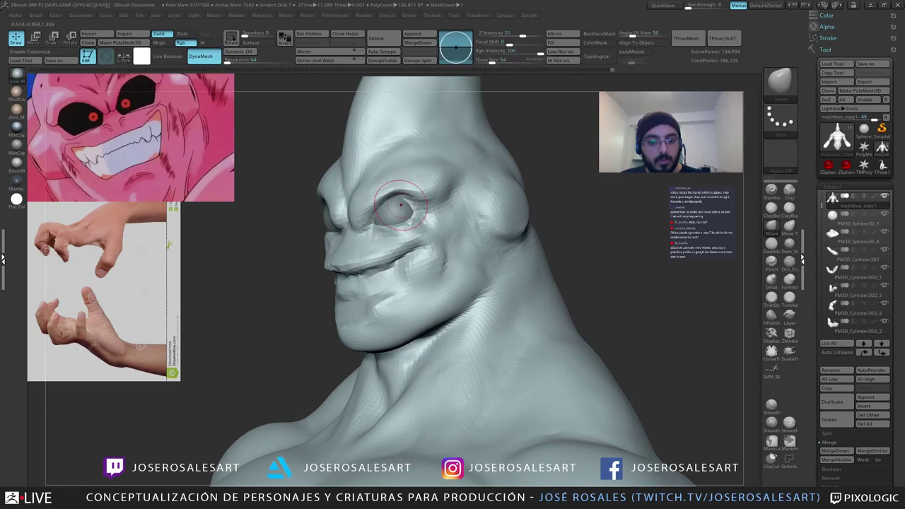
right_click_drag(401, 205, 473, 201)
Step: Carve creases around the nose and the upper lip with the DamStandard brush
key("b")
key("c")
key("b")
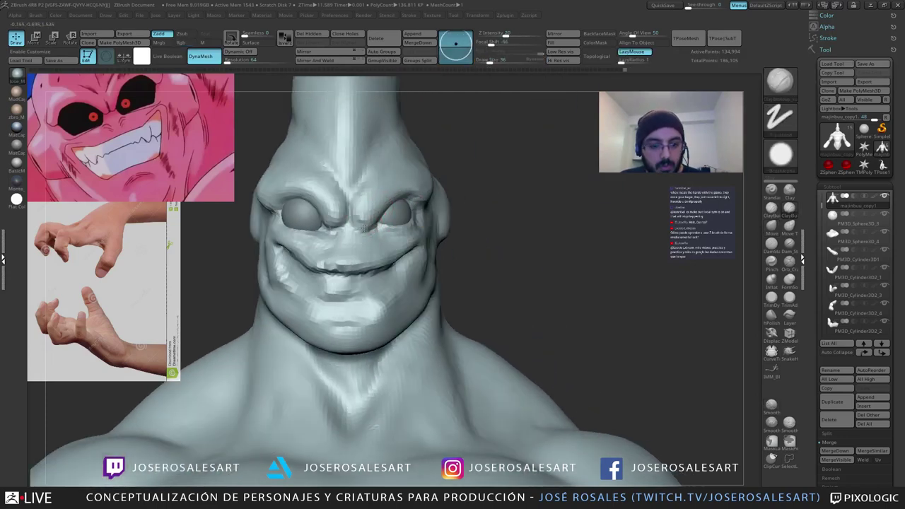
key("b")
key("d")
key("s")
mouse_move(351, 231)
right_mouse_down("ctrl")
mouse_move(318, 240)
mouse_move(353, 232)
mouse_move(347, 245)
right_mouse_up("ctrl")
left_click_drag(363, 262, 361, 253)
mouse_move(301, 244)
right_mouse_down()
mouse_move(340, 237)
mouse_move(330, 252)
mouse_move(332, 239)
right_mouse_up()
left_click_drag(347, 256, 343, 263)
mouse_move(343, 263)
right_mouse_down()
mouse_move(360, 264)
mouse_move(378, 228)
mouse_move(380, 244)
right_mouse_up()
Step: Build up the nose and the upper lip with the ClayBuildup brush at draw size 28
key("b")
key("c")
key("b")
key("space")
left_click_drag(381, 256, 386, 259)
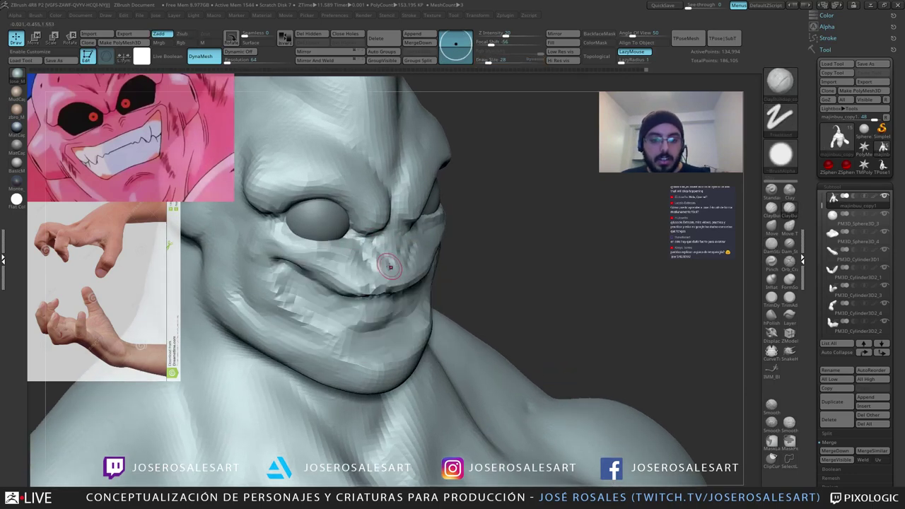
right_click_drag(390, 267, 376, 264)
right_click_drag(377, 265, 375, 277, "ctrl")
mouse_move(411, 258)
left_mouse_down()
mouse_move(407, 247)
mouse_move(408, 256)
left_mouse_up()
mouse_move(408, 256)
right_mouse_down()
mouse_move(418, 255)
mouse_move(388, 251)
mouse_move(407, 249)
right_mouse_up()
mouse_move(407, 249)
right_mouse_down("ctrl")
mouse_move(417, 263)
mouse_move(406, 254)
right_mouse_up("ctrl")
Step: Refine the nose and upper lip with the DamStandard and Move brushes and return to ClayBuildup at draw size 30
key("b")
key("d")
key("s")
mouse_move(406, 254)
right_mouse_down("ctrl")
mouse_move(333, 244)
mouse_move(375, 262)
mouse_move(368, 236)
mouse_move(407, 253)
mouse_move(417, 240)
right_mouse_up("ctrl")
key("b")
key("m")
key("v")
key("b")
key("c")
key("b")
key("bracketright")
mouse_move(417, 240)
right_mouse_down("ctrl")
mouse_move(389, 259)
mouse_move(417, 252)
mouse_move(384, 247)
right_mouse_up("ctrl")
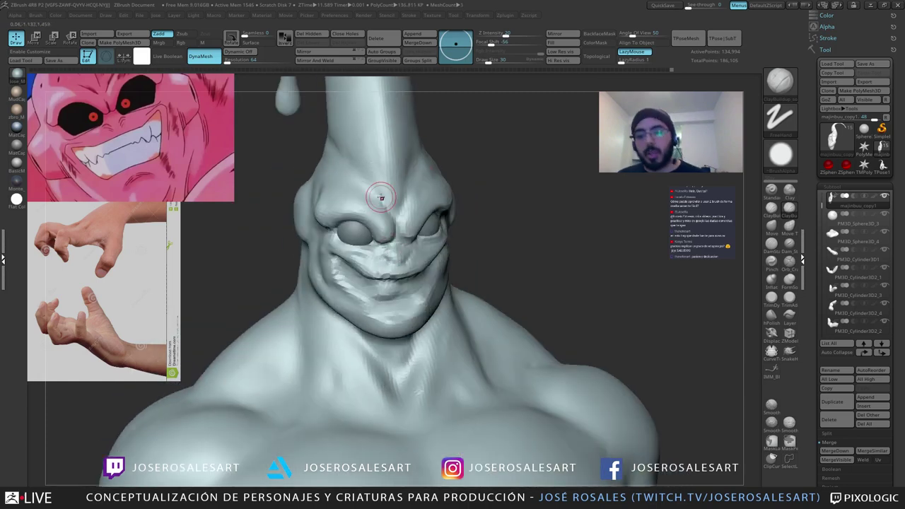
Step: Smooth the mouth, lower lip and chin at draw size 36
mouse_move(429, 212)
right_mouse_down()
mouse_move(415, 228)
mouse_move(409, 264)
mouse_move(413, 251)
mouse_move(420, 262)
mouse_move(399, 250)
mouse_move(430, 244)
mouse_move(408, 256)
right_mouse_up()
left_click_drag(410, 263, 422, 298, "shift")
key("s")
mouse_move(418, 299)
right_mouse_down("ctrl")
mouse_move(415, 288)
mouse_move(402, 298)
right_mouse_up("ctrl")
mouse_move(396, 292)
left_mouse_down()
mouse_move(417, 291)
mouse_move(393, 292)
left_mouse_up()
right_click_drag(385, 294, 404, 298)
left_click_drag(404, 298, 376, 284, "shift")
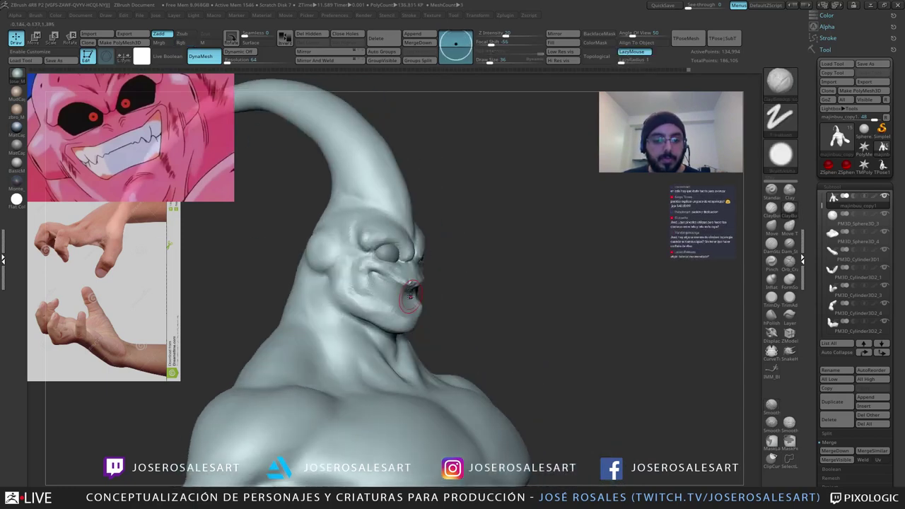
mouse_move(411, 304)
right_mouse_down()
mouse_move(396, 291)
mouse_move(423, 303)
mouse_move(377, 288)
right_mouse_up()
mouse_move(377, 289)
left_mouse_down("shift")
mouse_move(364, 300)
mouse_move(373, 305)
left_mouse_up("shift")
right_click_drag(373, 306, 397, 283)
right_click_drag(398, 283, 428, 201, "shift")
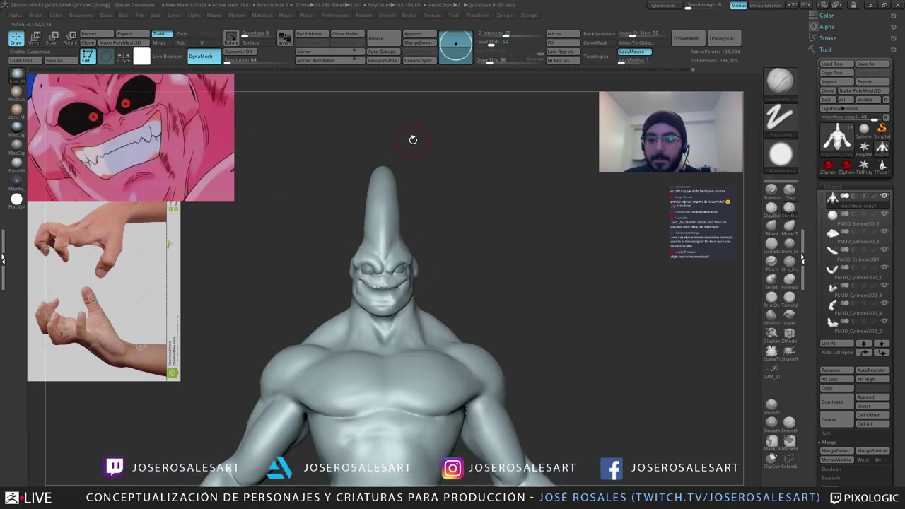
Step: Build up the area between the lower lip and chin with ClayBuildup at draw size 30 and smooth it
right_click_drag(351, 217, 317, 223, "alt")
right_click_drag(317, 223, 404, 182, "ctrl")
right_click_drag(389, 225, 322, 203)
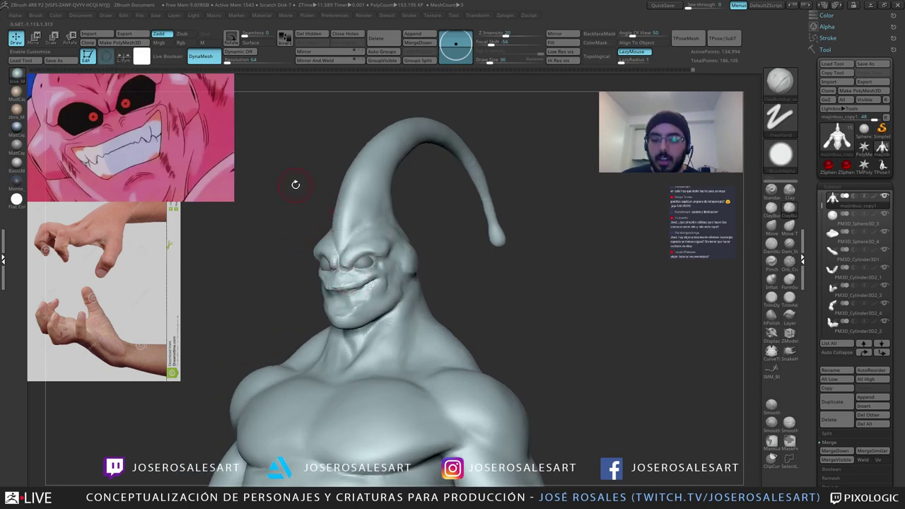
mouse_move(368, 208)
right_mouse_down()
mouse_move(354, 214)
mouse_move(382, 198)
right_mouse_up()
right_click_drag(382, 198, 341, 219)
key("s")
left_click_drag(378, 301, 375, 301)
right_click_drag(368, 304, 357, 309)
right_click_drag(358, 310, 348, 317, "ctrl")
mouse_move(347, 318)
left_mouse_down()
mouse_move(361, 307)
mouse_move(336, 327)
mouse_move(354, 319)
left_mouse_up()
right_click_drag(354, 318, 385, 318)
left_click_drag(356, 311, 336, 324, "shift")
right_click_drag(358, 309, 365, 310)
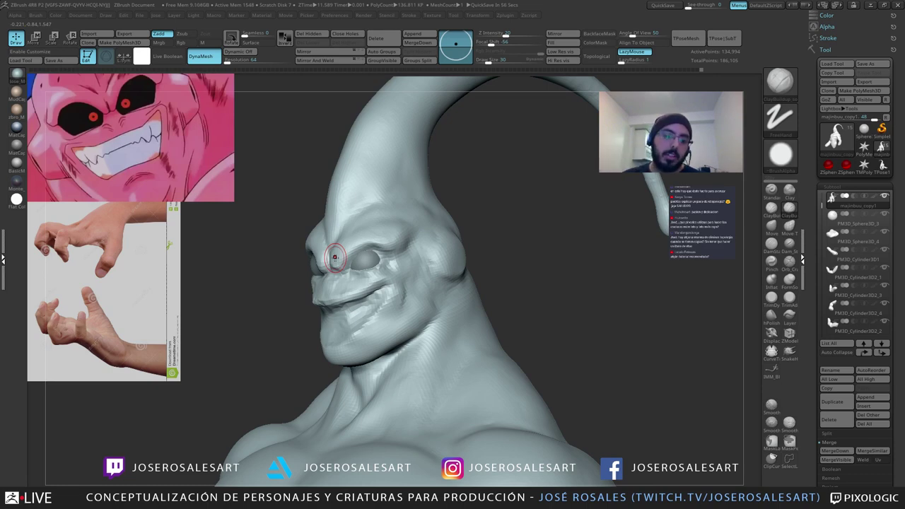
Step: Build up the cheeks, jaw and lower lip on both sides of the mouth at draw size 30
mouse_move(285, 269)
left_mouse_down()
mouse_move(357, 291)
mouse_move(343, 303)
mouse_move(358, 318)
mouse_move(375, 306)
left_mouse_up()
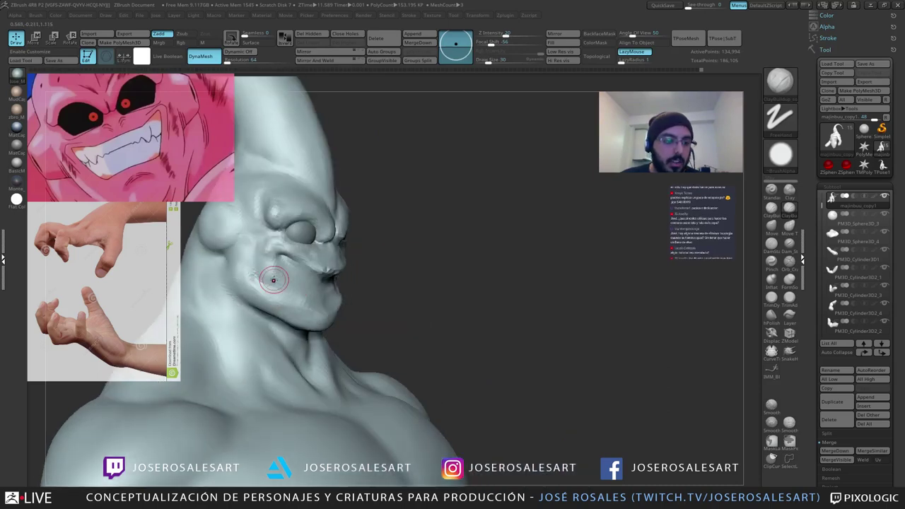
mouse_move(273, 274)
left_mouse_down()
mouse_move(268, 259)
mouse_move(288, 297)
left_mouse_up()
left_click_drag(378, 313, 293, 296)
mouse_move(290, 293)
left_mouse_down()
mouse_move(301, 310)
mouse_move(291, 310)
left_mouse_up()
left_click_drag(292, 309, 315, 316)
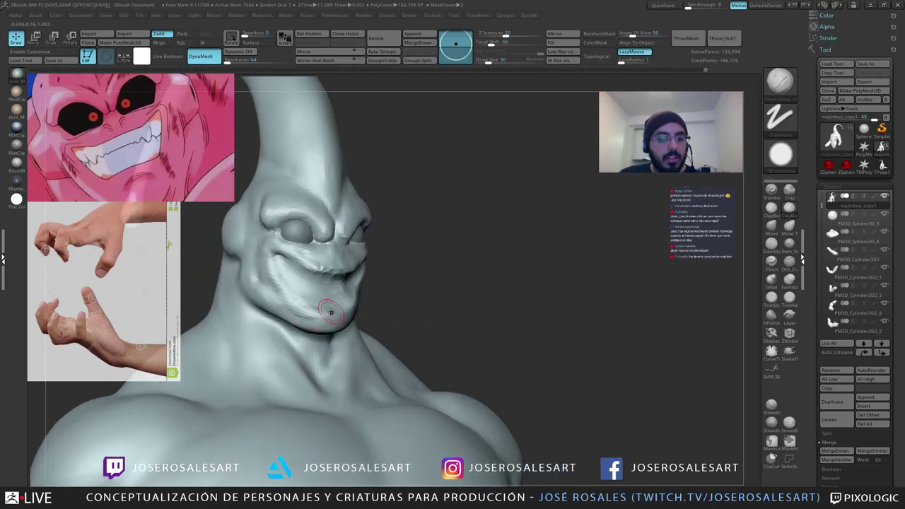
right_click_drag(331, 312, 365, 310)
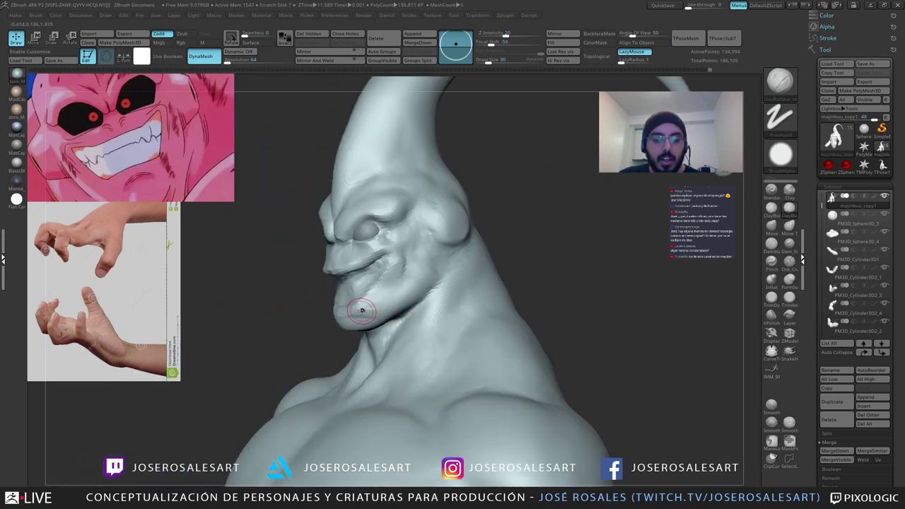
left_click_drag(364, 311, 385, 285)
mouse_move(385, 282)
right_mouse_down()
mouse_move(398, 281)
mouse_move(363, 294)
right_mouse_up()
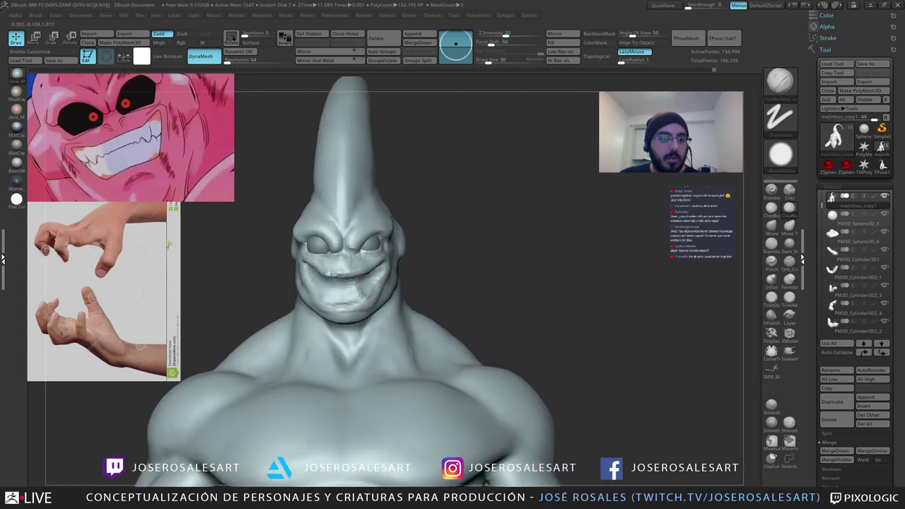
left_click_drag(358, 283, 337, 283)
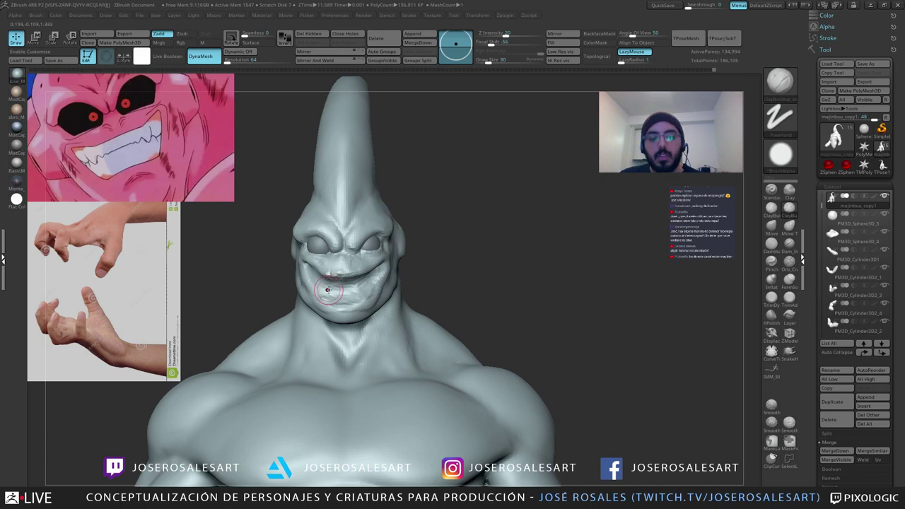
Step: Refine the lower lip and cheek with the ClayBuildup brush at draw size 26 and smooth the surface
mouse_move(328, 291)
right_mouse_down()
mouse_move(361, 288)
mouse_move(306, 284)
mouse_move(380, 309)
mouse_move(347, 310)
right_mouse_up()
mouse_move(346, 310)
right_mouse_down("ctrl")
mouse_move(348, 321)
mouse_move(359, 318)
mouse_move(331, 322)
mouse_move(354, 318)
mouse_move(358, 336)
right_mouse_up("ctrl")
mouse_move(355, 279)
right_mouse_down()
mouse_move(342, 327)
mouse_move(355, 326)
mouse_move(352, 316)
mouse_move(351, 327)
mouse_move(363, 331)
mouse_move(357, 324)
mouse_move(388, 326)
mouse_move(347, 312)
mouse_move(348, 295)
right_mouse_up()
right_click(316, 380)
right_click_drag(348, 295, 400, 314)
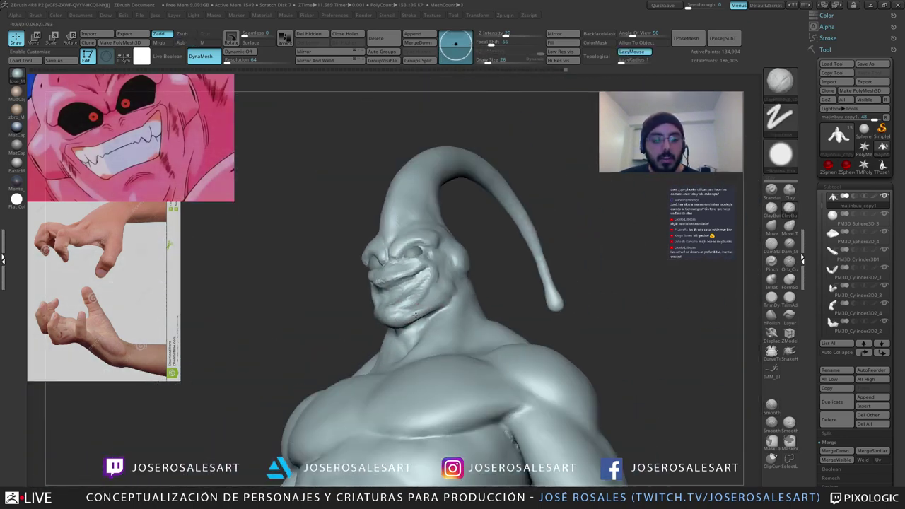
mouse_move(416, 316)
left_mouse_down()
mouse_move(401, 318)
mouse_move(415, 311)
left_mouse_up()
mouse_move(443, 289)
right_mouse_down()
mouse_move(472, 292)
mouse_move(444, 310)
mouse_move(408, 305)
right_mouse_up()
left_click_drag(398, 303, 403, 306, "shift")
mouse_move(441, 281)
right_mouse_down()
mouse_move(427, 280)
mouse_move(436, 280)
right_mouse_up()
left_click_drag(436, 280, 481, 283)
right_click_drag(481, 284, 417, 276)
right_click_drag(417, 276, 440, 295)
right_click_drag(440, 296, 453, 274)
Step: Reshape the corners of the grinning mouth with the SnakeHook brush at draw size 42 and undo the last stroke
right_click_drag(453, 274, 412, 264, "ctrl")
mouse_move(382, 233)
right_mouse_down("ctrl")
mouse_move(333, 233)
mouse_move(358, 278)
mouse_move(346, 274)
right_mouse_up("ctrl")
key("b")
key("s")
key("h")
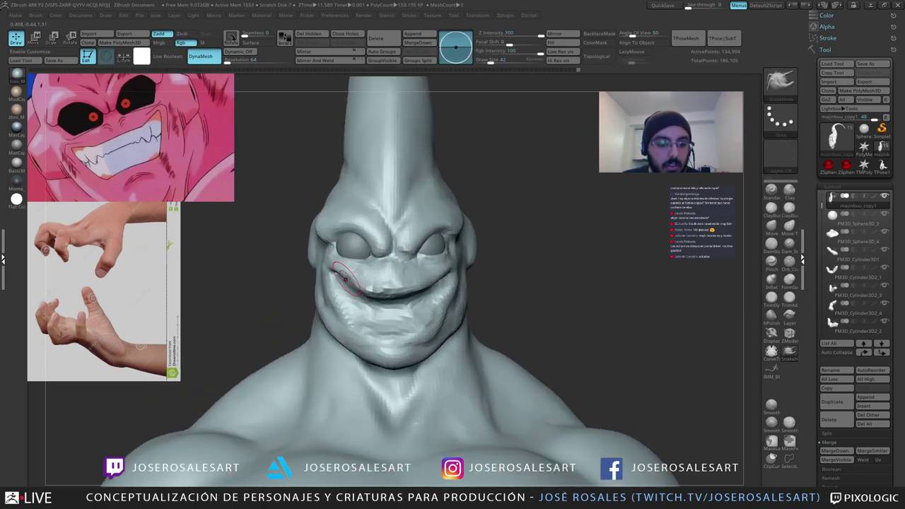
left_click_drag(345, 276, 369, 283)
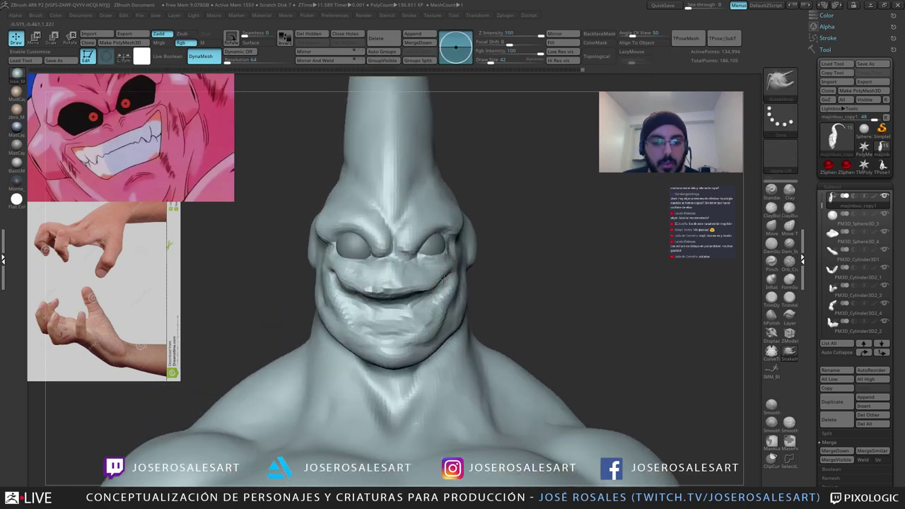
right_click_drag(445, 266, 438, 302)
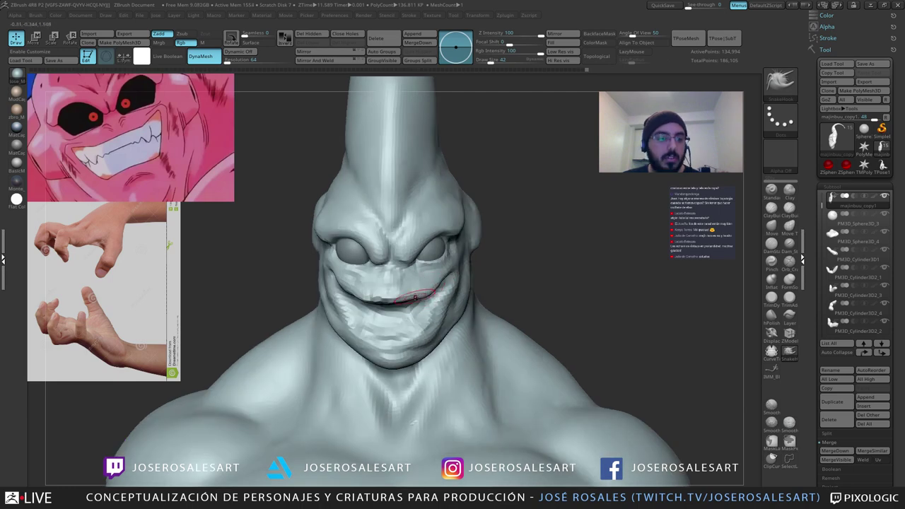
key("ctrl+z")
Step: Deepen the line between the lips toward the mouth corners with the DamStandard brush
key("b")
key("d")
key("s")
mouse_move(409, 310)
right_mouse_down("ctrl")
mouse_move(421, 309)
mouse_move(379, 304)
right_mouse_up("ctrl")
left_click_drag(440, 287, 397, 288)
mouse_move(375, 284)
right_mouse_down("ctrl")
mouse_move(349, 295)
mouse_move(396, 293)
right_mouse_up("ctrl")
mouse_move(388, 295)
left_mouse_down()
mouse_move(335, 288)
mouse_move(364, 290)
left_mouse_up()
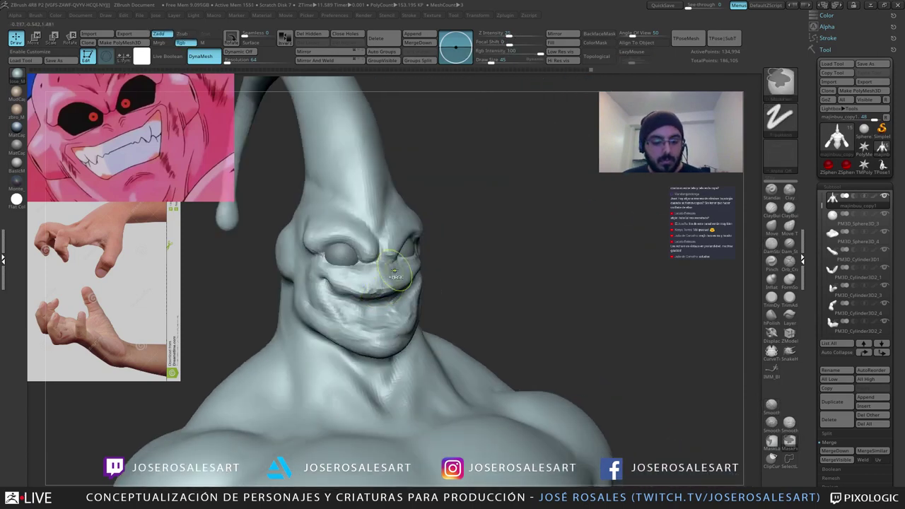
Step: Carve the mouth line and the creases at both mouth corners with the DamStandard brush at draw size 28
right_click_drag(394, 270, 372, 275)
left_click_drag(362, 315, 379, 314)
right_click_drag(410, 312, 380, 300)
mouse_move(396, 293)
left_mouse_down()
mouse_move(365, 297)
mouse_move(401, 281)
left_mouse_up()
right_click_drag(401, 273, 422, 268)
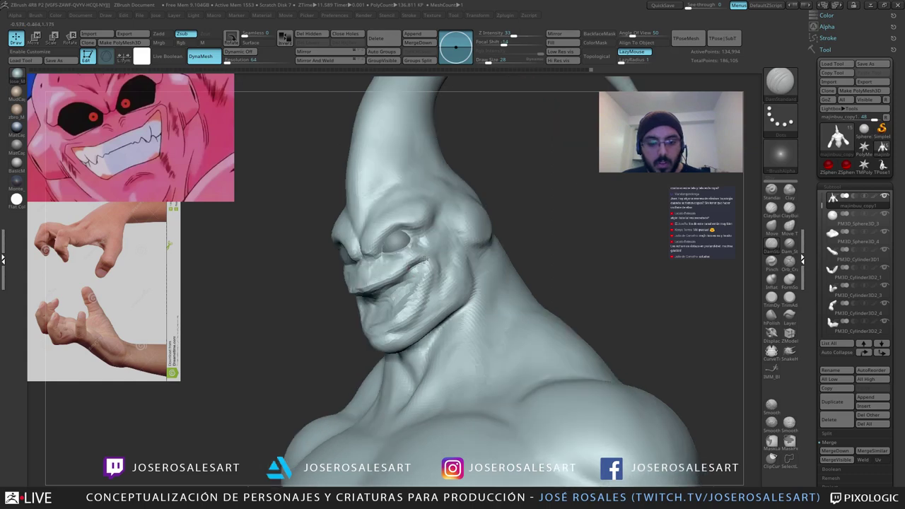
mouse_move(421, 268)
left_mouse_down()
mouse_move(421, 259)
mouse_move(412, 286)
left_mouse_up()
right_click_drag(351, 291, 383, 293)
left_click_drag(382, 293, 362, 278)
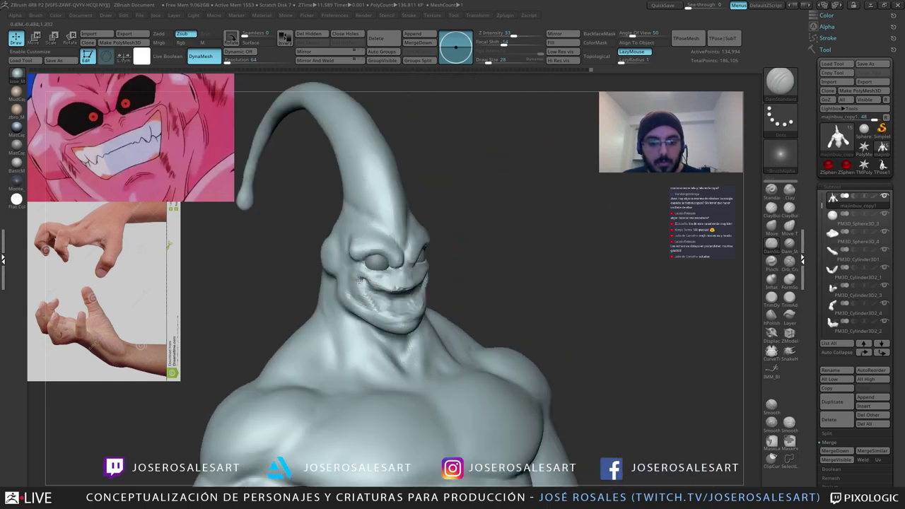
right_click_drag(363, 290, 407, 294)
left_click_drag(361, 276, 386, 312)
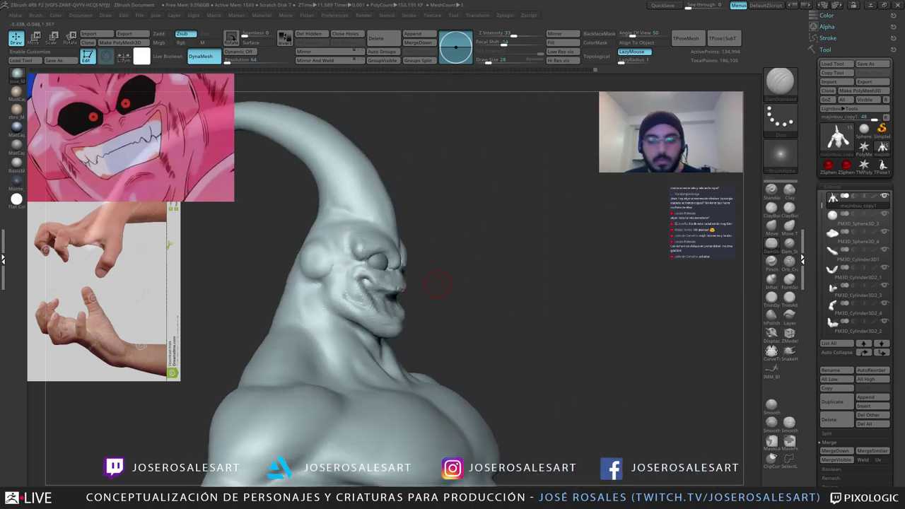
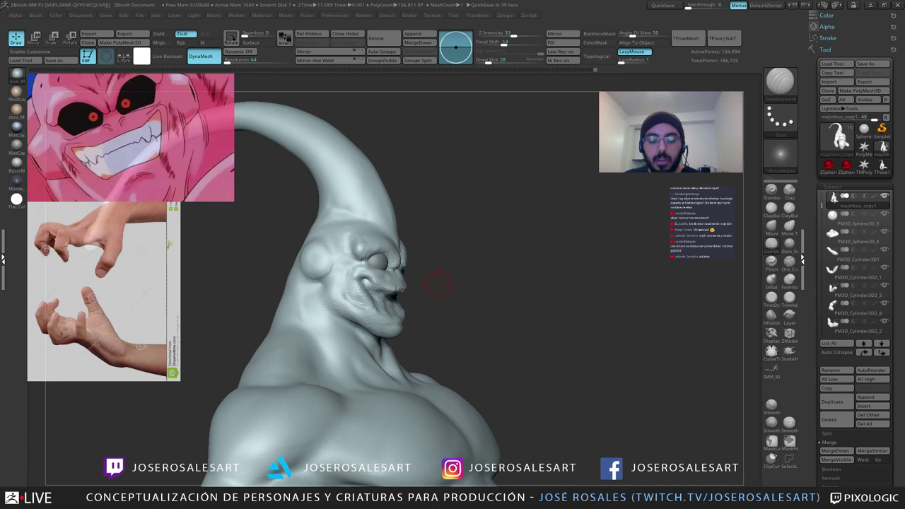
Step: Add a new sphere subtool to the character and make it the active subtool
left_click_drag(471, 207, 453, 332)
left_click_drag(452, 332, 448, 257)
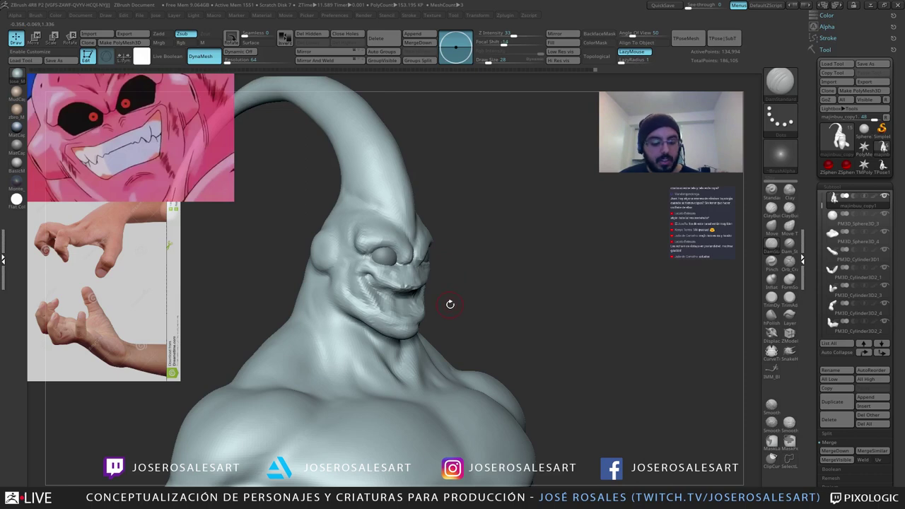
key("F1")
left_click(312, 355)
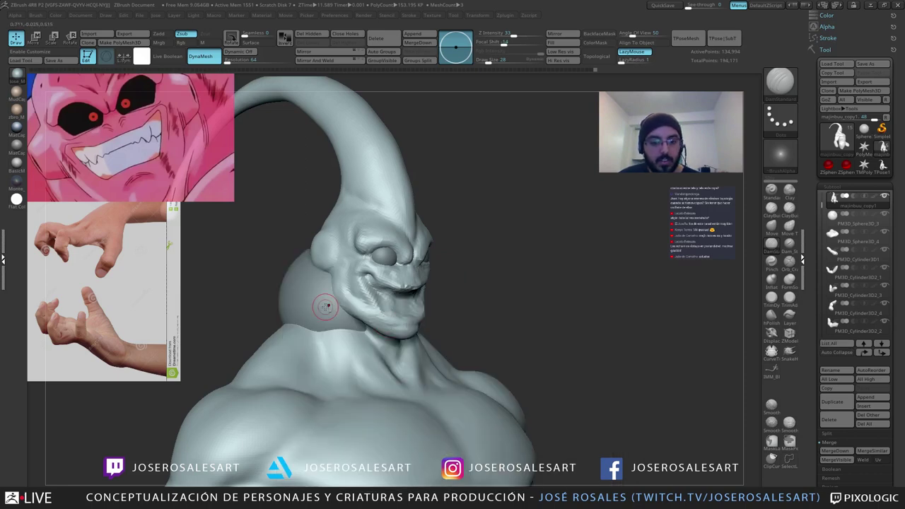
left_click(327, 307, "alt")
Step: Move the sphere forward from the back of the head to the mouth and scale it to fit the jaw
right_click_drag(327, 307, 368, 305)
right_click_drag(368, 305, 347, 283, "ctrl")
key("w")
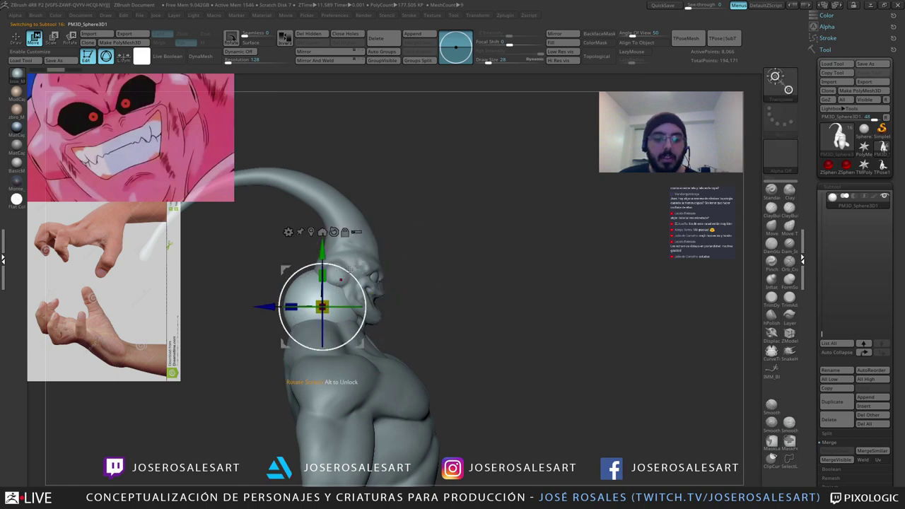
left_click_drag(360, 270, 419, 264)
right_click_drag(419, 266, 409, 293, "ctrl")
left_click_drag(384, 299, 366, 299)
right_click_drag(515, 293, 457, 291)
left_click_drag(444, 301, 452, 302)
left_click_drag(428, 343, 428, 341)
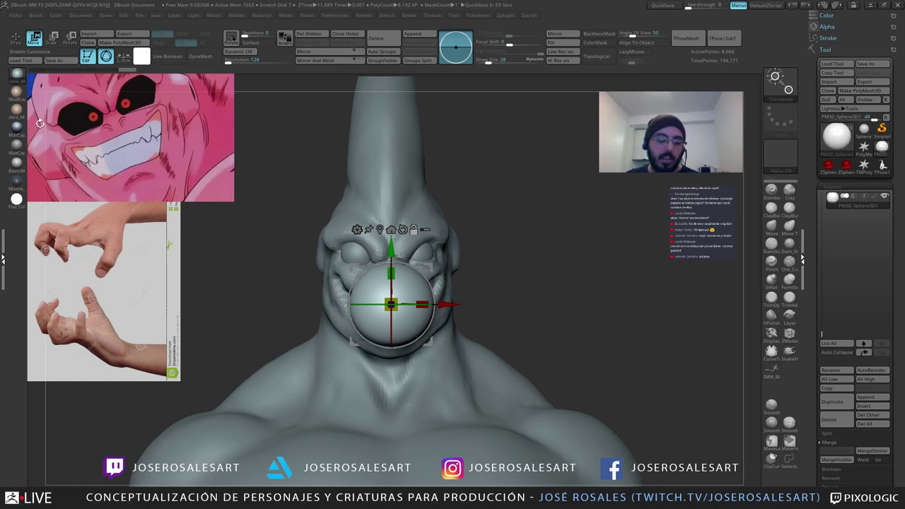
Step: Adjust the sphere's depth at the front of the mouth and convert it to DynaMesh at resolution 128
key("q")
mouse_move(419, 275)
right_mouse_down()
mouse_move(460, 279)
mouse_move(426, 305)
right_mouse_up()
key("w")
left_click_drag(318, 307, 293, 307)
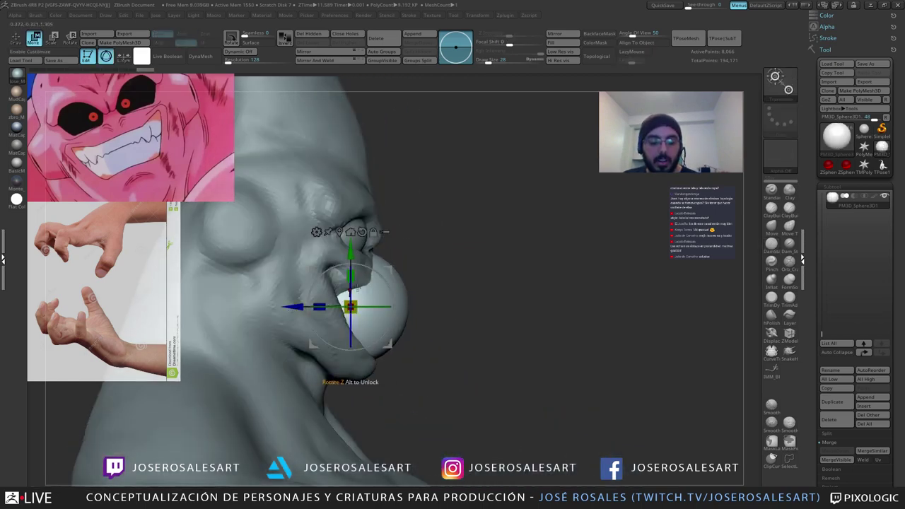
right_click_drag(391, 303, 353, 301, "shift")
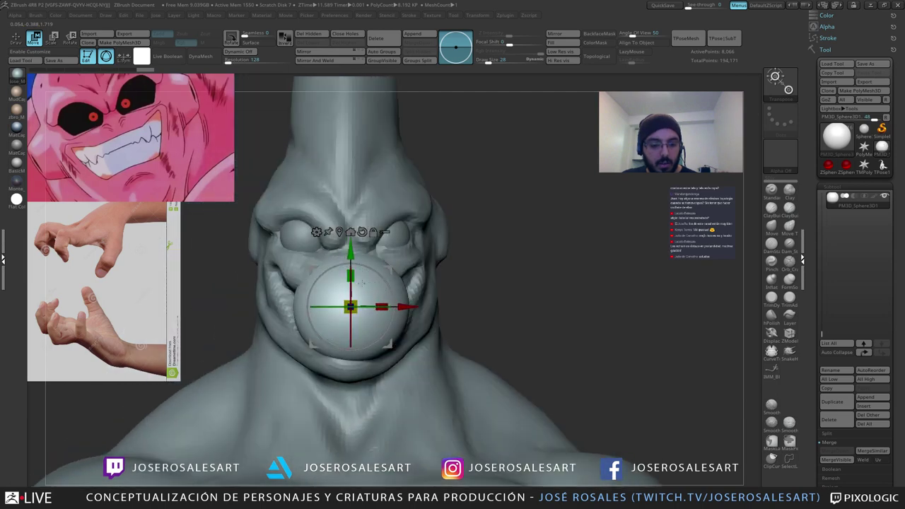
left_click(204, 58)
key("q")
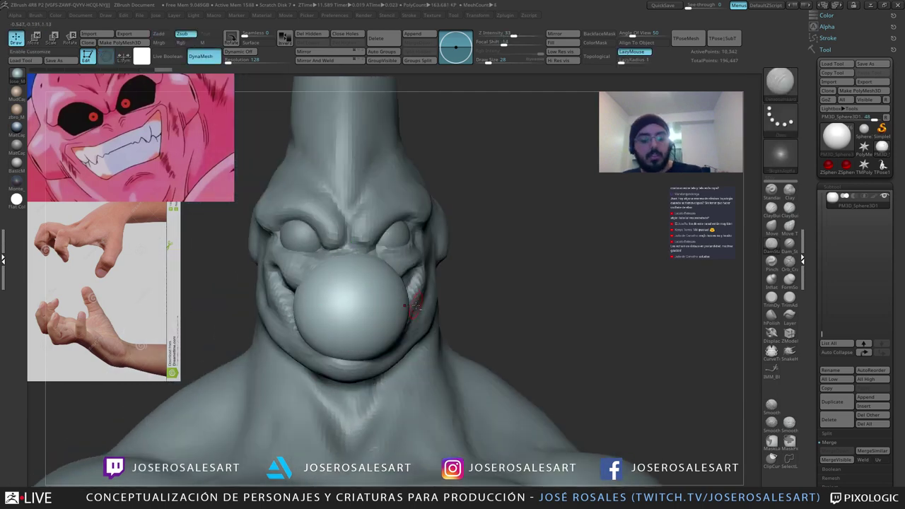
Step: Carve the front of the sphere back inside the lips with the ClayBuildup brush at draw size 119
key("b")
key("c")
key("b")
key("s")
left_click_drag(419, 306, 430, 306)
mouse_move(361, 278)
left_mouse_down()
mouse_move(338, 269)
mouse_move(328, 309)
mouse_move(375, 306)
mouse_move(323, 331)
mouse_move(369, 342)
mouse_move(393, 300)
left_mouse_up()
left_click_drag(393, 300, 308, 312, "alt")
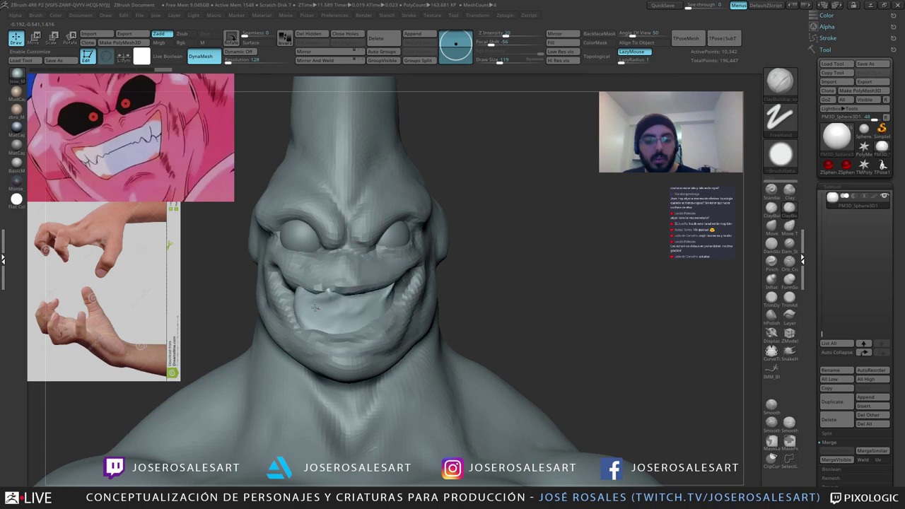
Step: Remesh the carved sphere and stretch its sides into the mouth corners with the SnakeHook brush, undoing the unwanted stroke
left_click_drag(474, 181, 487, 236, "ctrl")
mouse_move(430, 280)
right_mouse_down("alt")
mouse_move(353, 300)
mouse_move(337, 294)
mouse_move(360, 302)
mouse_move(396, 300)
mouse_move(311, 276)
right_mouse_up("alt")
key("b")
key("s")
key("h")
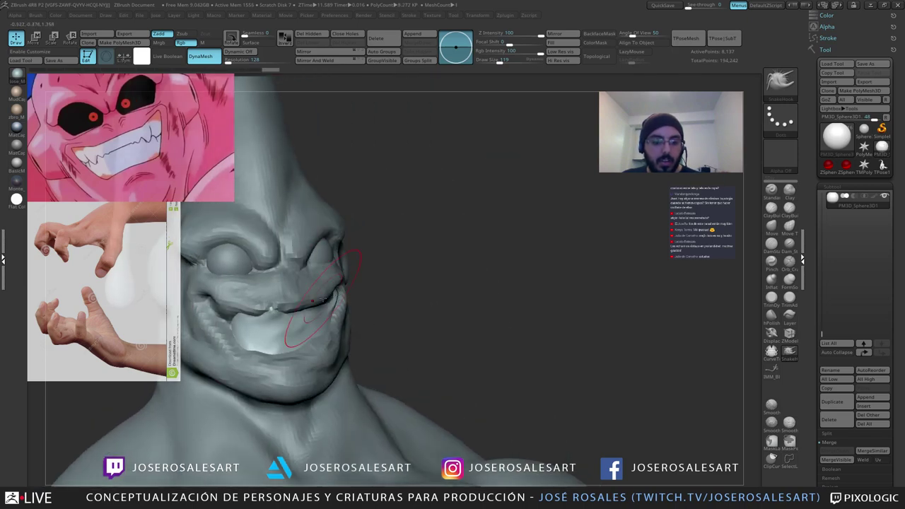
right_click_drag(267, 318, 249, 331)
mouse_move(249, 331)
left_mouse_down()
mouse_move(230, 318)
mouse_move(240, 325)
left_mouse_up()
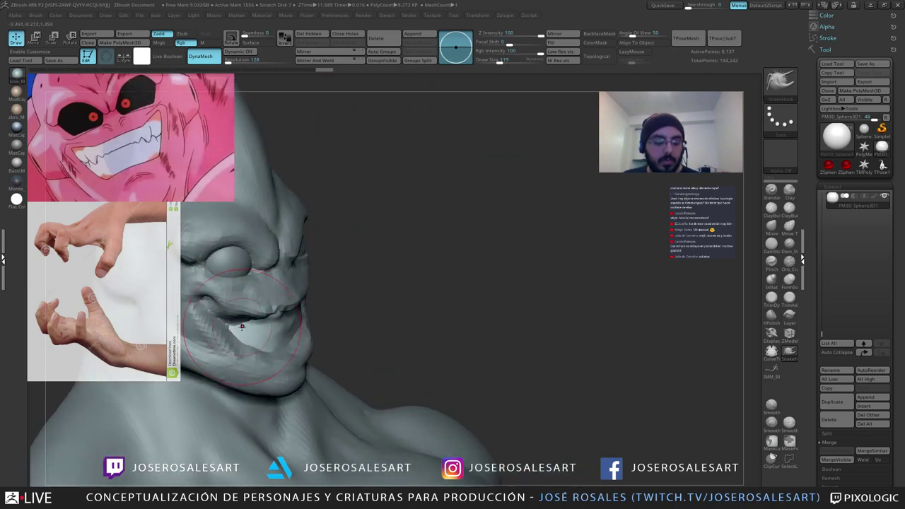
mouse_move(238, 316)
right_mouse_down()
mouse_move(225, 307)
mouse_move(188, 314)
right_mouse_up()
key("ctrl+z")
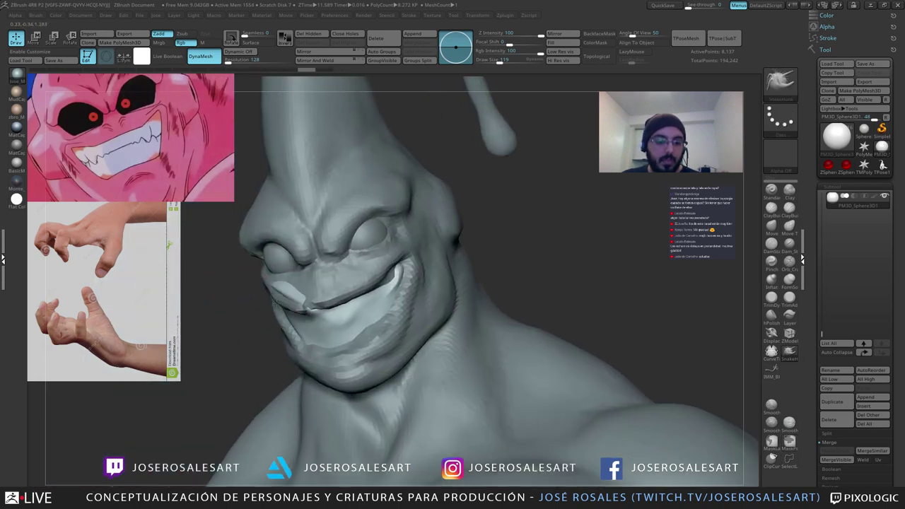
mouse_move(295, 306)
left_mouse_down()
mouse_move(279, 297)
mouse_move(300, 303)
left_mouse_up()
key("bracketleft")
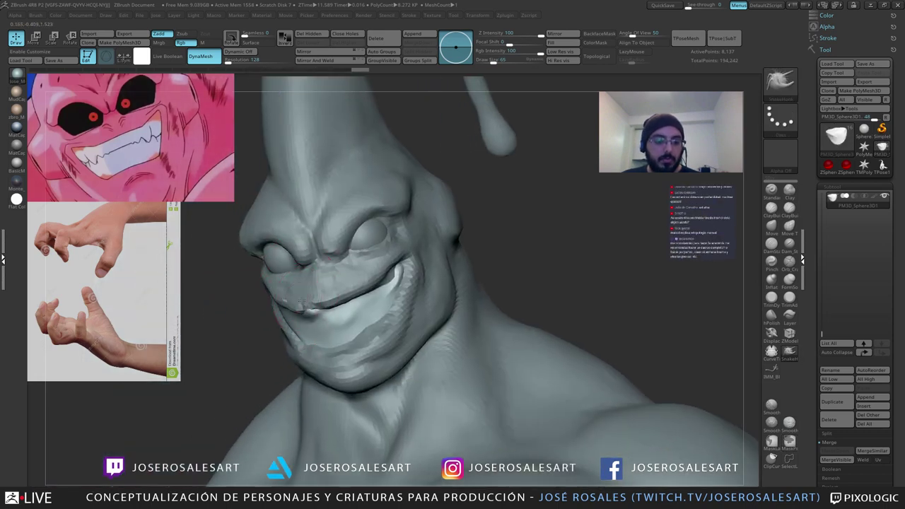
Step: Fill out the teeth form between the lips with the ClayBuildup brush and smooth its front surface
right_click_drag(316, 302, 340, 306)
key("b")
key("c")
key("b")
left_click_drag(316, 306, 269, 327)
mouse_move(280, 324)
left_mouse_down()
mouse_move(247, 298)
mouse_move(257, 327)
left_mouse_up()
right_click_drag(249, 327, 279, 338)
mouse_move(274, 335)
left_mouse_down()
mouse_move(316, 349)
mouse_move(317, 325)
left_mouse_up()
right_click_drag(317, 325, 283, 325, "shift")
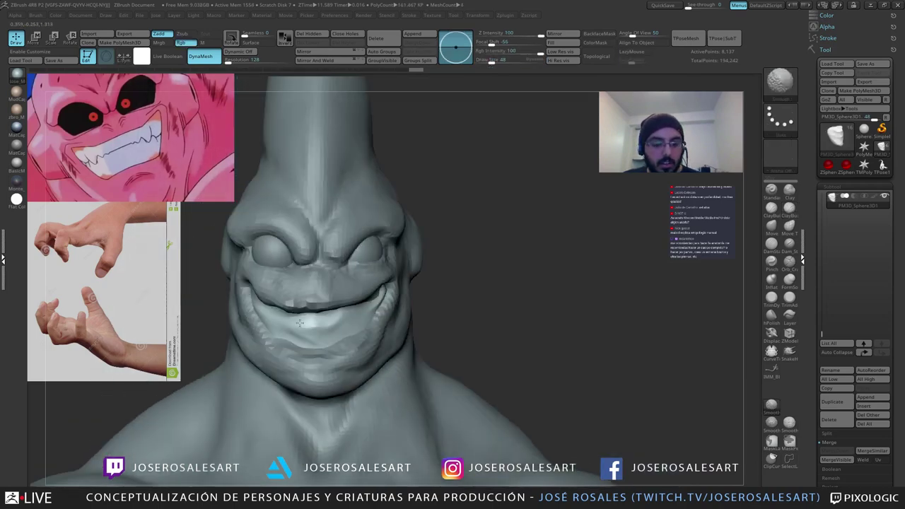
mouse_move(316, 328)
left_mouse_down("shift")
mouse_move(296, 325)
mouse_move(374, 307)
mouse_move(362, 313)
left_mouse_up("shift")
Step: Even out the curved front of the teeth form with ClayBuildup strokes at draw size 69
left_click(378, 309, "alt")
key("s")
left_click(353, 315, "alt")
key("s")
right_click_drag(382, 311, 362, 305)
mouse_move(359, 307)
left_mouse_down()
mouse_move(378, 298)
mouse_move(353, 309)
left_mouse_up()
mouse_move(348, 297)
right_mouse_down()
mouse_move(337, 302)
mouse_move(375, 300)
right_mouse_up()
right_click_drag(375, 300, 396, 269, "ctrl")
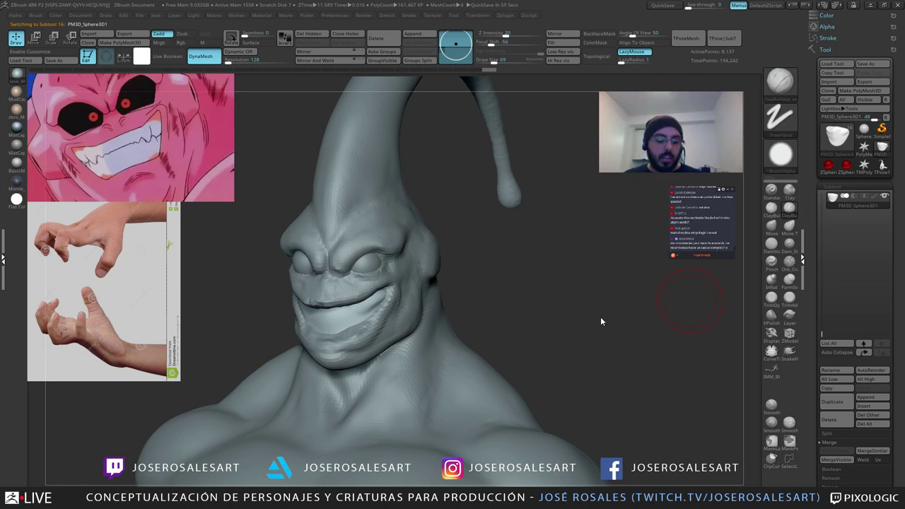
Step: Build up the teeth form toward both mouth corners and across its centre with ClayBuildup at draw size 45
mouse_move(393, 353)
right_mouse_down()
mouse_move(404, 313)
mouse_move(396, 339)
right_mouse_up()
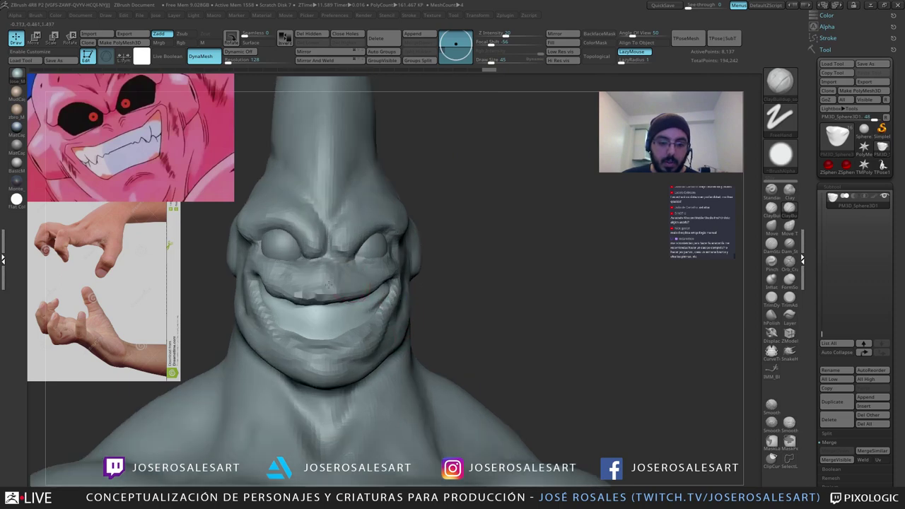
right_click_drag(329, 285, 276, 286)
mouse_move(389, 291)
left_mouse_down()
mouse_move(369, 304)
mouse_move(397, 287)
mouse_move(374, 305)
mouse_move(382, 297)
left_mouse_up()
mouse_move(304, 282)
right_mouse_down()
mouse_move(353, 305)
mouse_move(410, 298)
right_mouse_up()
right_click_drag(289, 297, 322, 296)
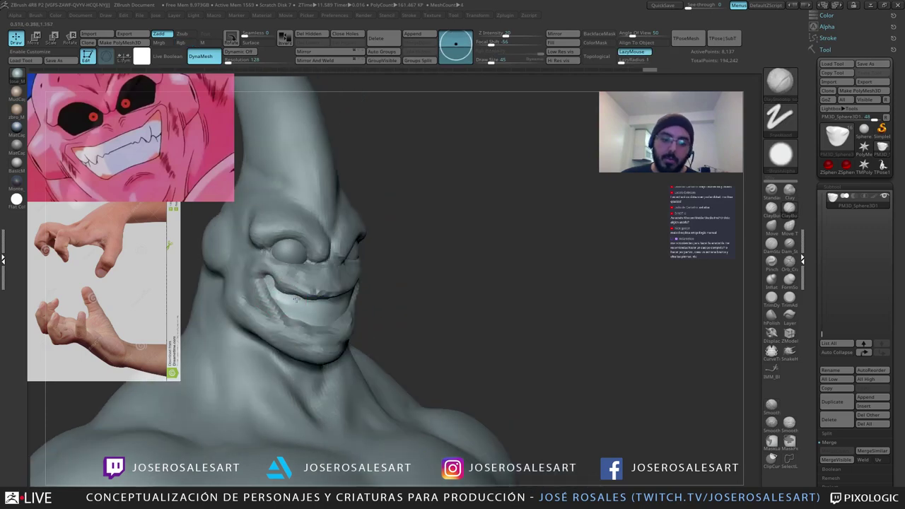
left_click_drag(268, 281, 290, 306)
right_click_drag(357, 326, 307, 324)
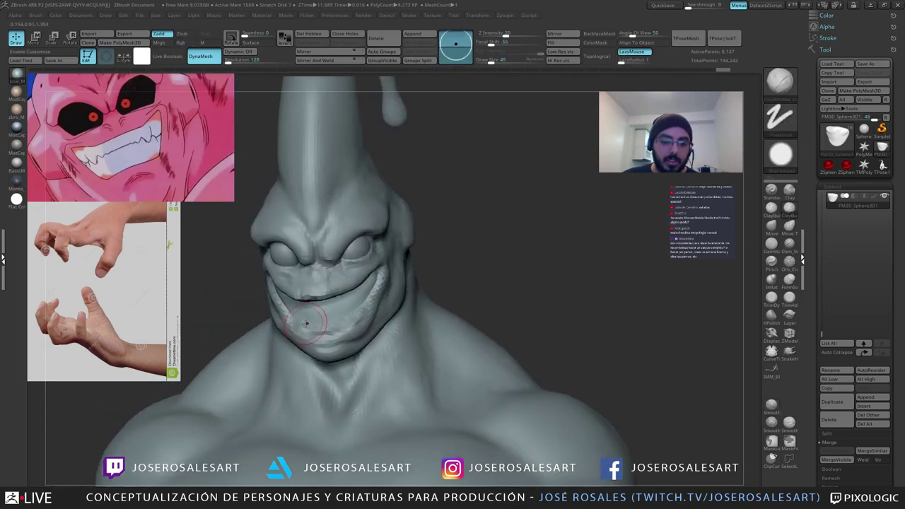
mouse_move(341, 319)
left_mouse_down()
mouse_move(344, 309)
mouse_move(313, 313)
mouse_move(321, 317)
left_mouse_up()
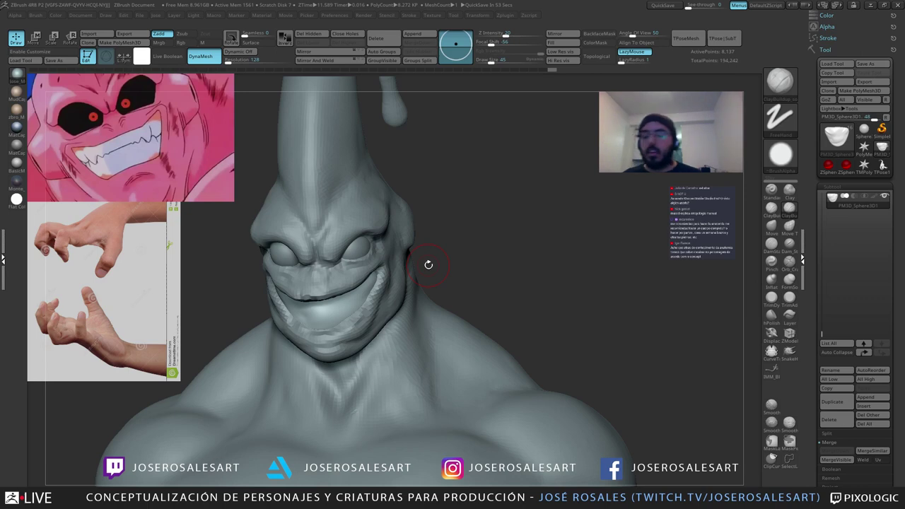
Step: Activate the body subtool, reshape the lips around the mouth opening with the Move brush and smooth the upper lip
left_click_drag(411, 142, 397, 203)
left_click(364, 290, "alt")
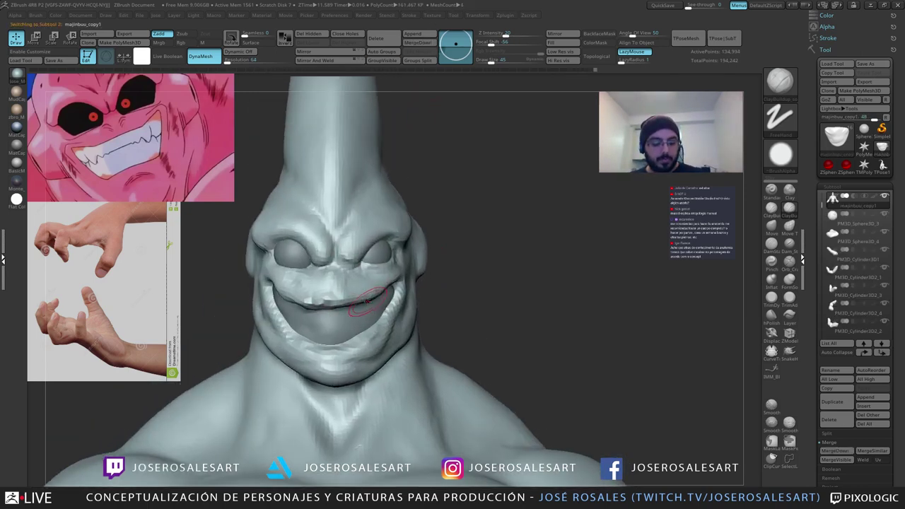
key("b")
key("m")
key("v")
mouse_move(360, 301)
right_mouse_down()
mouse_move(370, 287)
mouse_move(374, 315)
mouse_move(360, 272)
mouse_move(335, 341)
right_mouse_up()
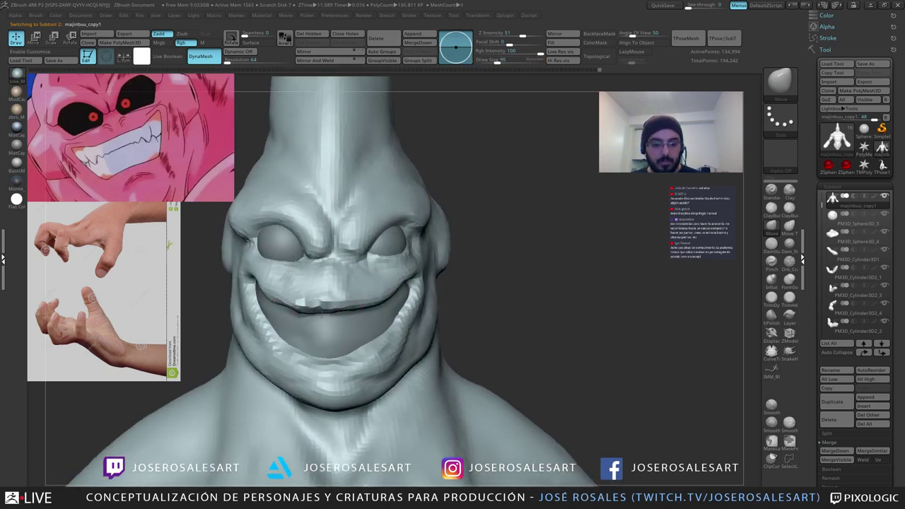
left_click_drag(310, 304, 333, 305, "shift")
right_click_drag(344, 307, 333, 275, "ctrl")
right_click_drag(339, 232, 375, 244)
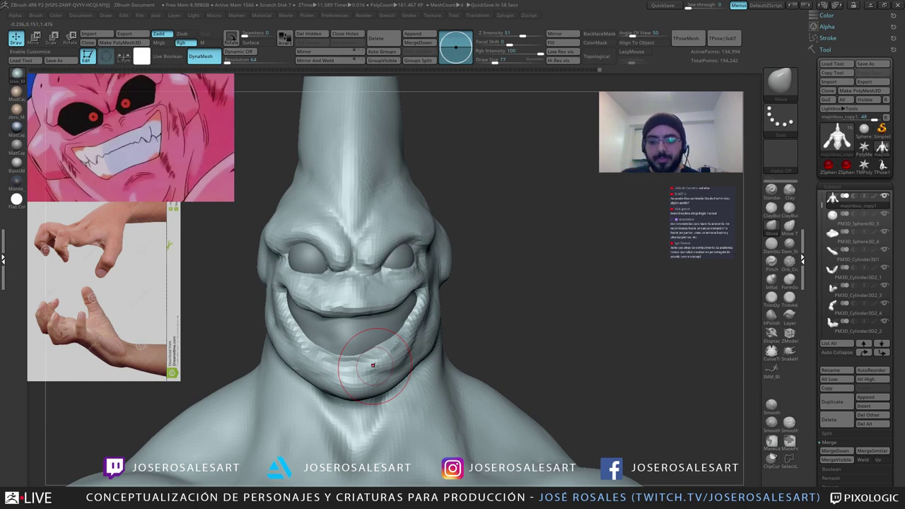
mouse_move(452, 205)
left_mouse_down()
mouse_move(559, 213)
mouse_move(545, 282)
left_mouse_up()
left_click_drag(488, 283, 319, 262)
Step: Sharpen the inner edge of the lips and the mouth corner with the DamStandard brush at draw size 39
right_click_drag(320, 262, 326, 205)
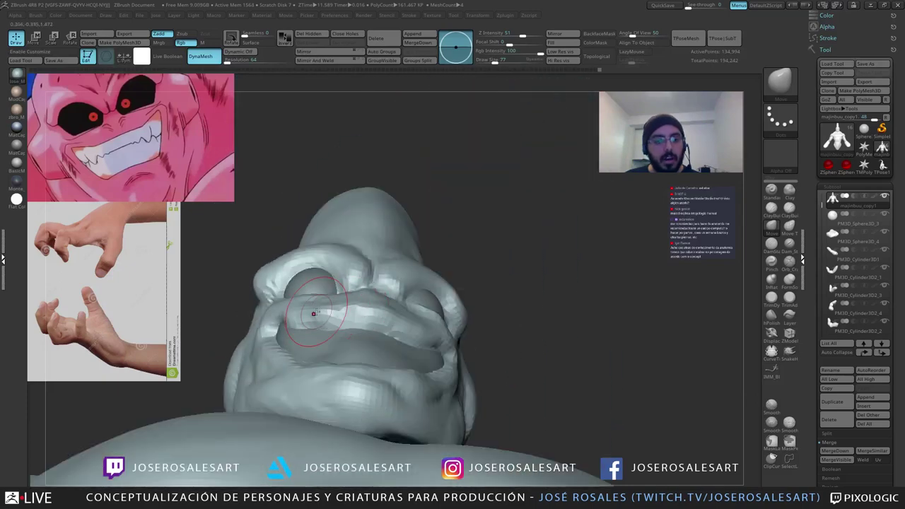
mouse_move(423, 321)
right_mouse_down()
mouse_move(466, 375)
mouse_move(417, 347)
right_mouse_up()
right_click_drag(331, 337, 406, 332)
right_click_drag(354, 244, 397, 225)
key("b")
key("d")
key("s")
key("s")
left_click_drag(384, 332, 379, 331)
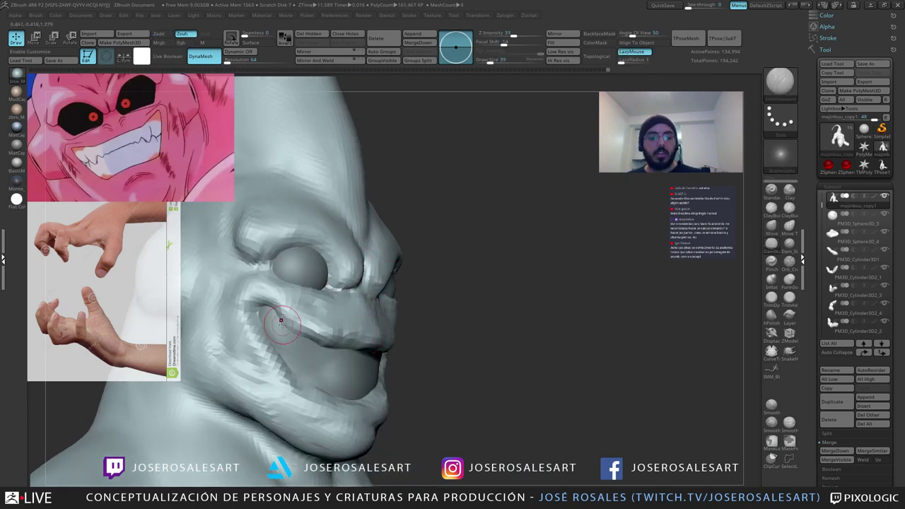
mouse_move(284, 325)
left_mouse_down()
mouse_move(307, 339)
mouse_move(289, 331)
left_mouse_up()
right_click_drag(300, 364, 322, 361)
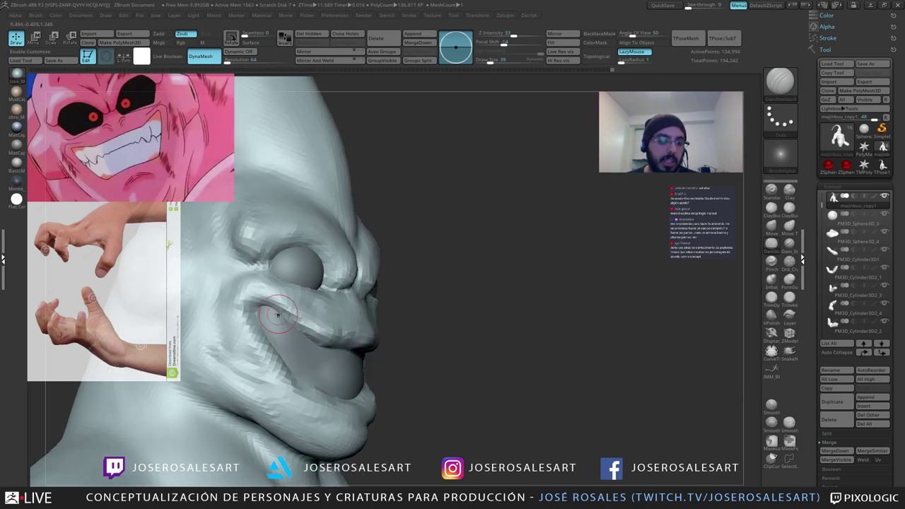
right_click_drag(278, 314, 281, 320)
right_click_drag(390, 304, 387, 284)
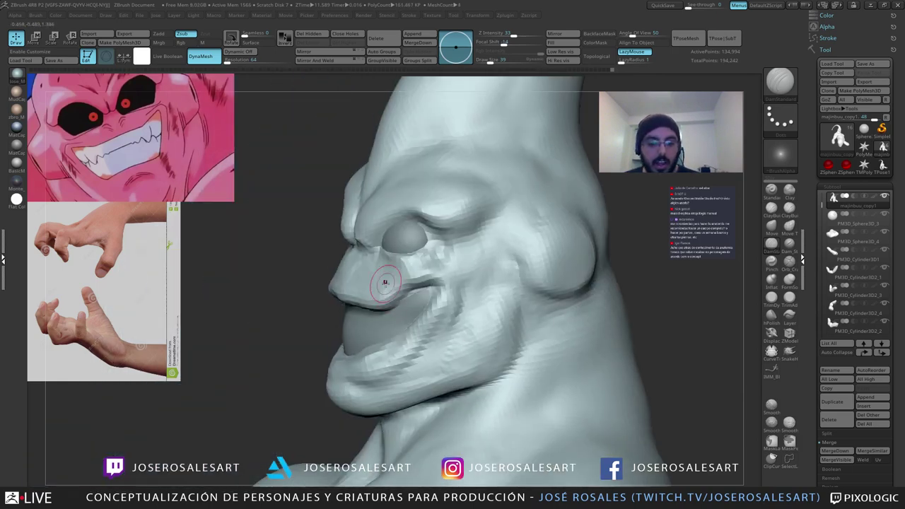
Step: Add volume to the upper lip and the area beside it with the ClayBuildup brush at draw size 39
key("b")
key("c")
key("b")
mouse_move(401, 294)
left_mouse_down()
mouse_move(423, 290)
mouse_move(387, 291)
left_mouse_up()
mouse_move(386, 290)
right_mouse_down("ctrl")
mouse_move(382, 282)
mouse_move(366, 297)
mouse_move(371, 284)
mouse_move(331, 277)
mouse_move(343, 276)
mouse_move(314, 285)
mouse_move(377, 282)
mouse_move(375, 272)
right_mouse_up("ctrl")
right_click_drag(319, 287, 330, 276)
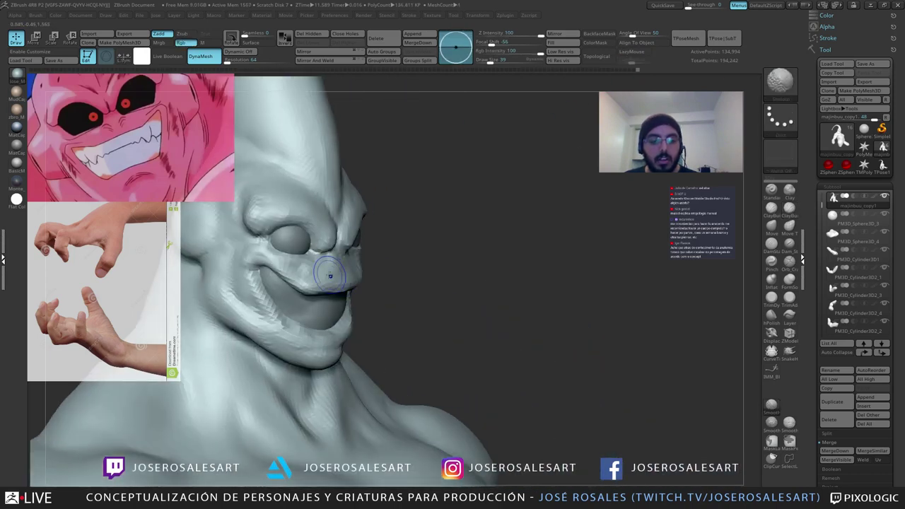
Step: Smooth the upper lip's front and edge and the area below the nose bridge
left_click_drag(343, 274, 332, 280, "shift")
mouse_move(333, 279)
right_mouse_down()
mouse_move(320, 284)
mouse_move(345, 295)
mouse_move(338, 285)
mouse_move(382, 284)
right_mouse_up()
left_click_drag(362, 280, 364, 292, "shift")
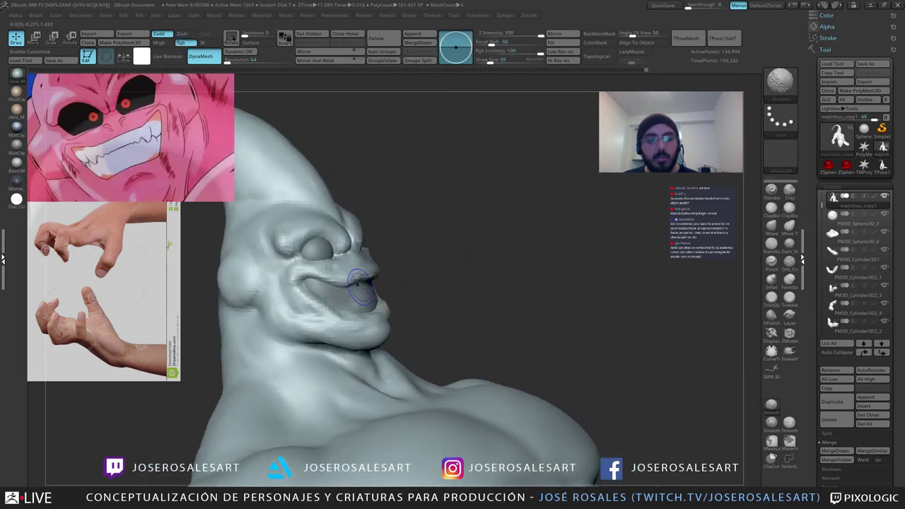
mouse_move(363, 291)
right_mouse_down()
mouse_move(375, 302)
mouse_move(366, 278)
right_mouse_up()
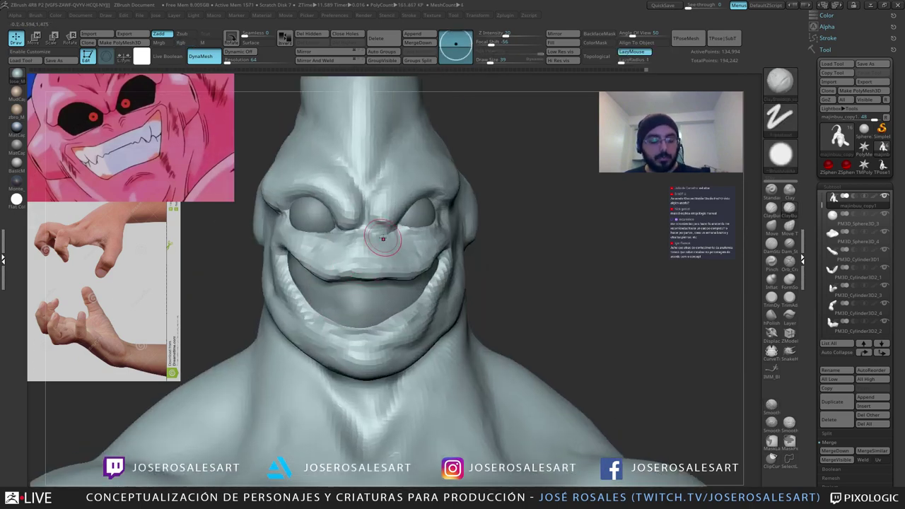
left_click_drag(384, 244, 386, 223, "shift")
Step: Mask the upper head, including the horn and brows, down to the level of the eyes
mouse_move(385, 222)
right_mouse_down("alt")
mouse_move(312, 247)
mouse_move(337, 211)
right_mouse_up("alt")
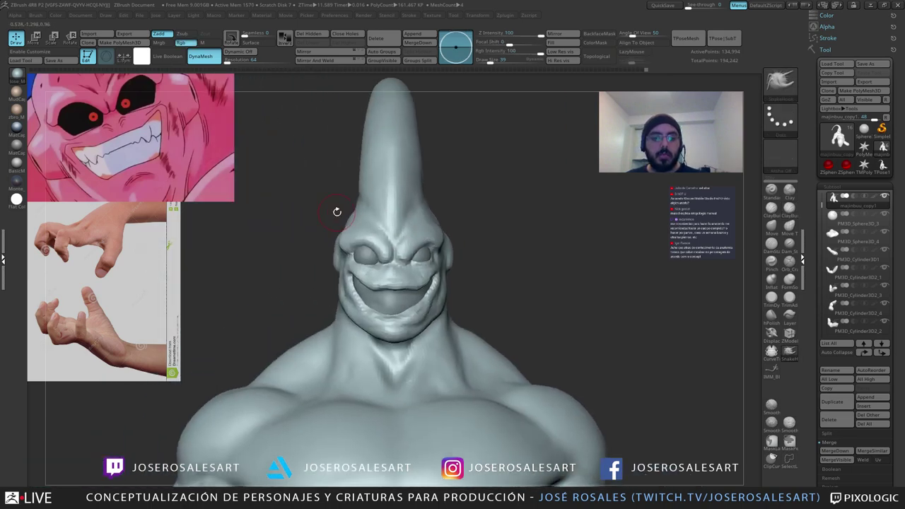
mouse_move(296, 141)
left_mouse_down("ctrl")
mouse_move(399, 260)
mouse_move(484, 267)
left_mouse_up("ctrl")
mouse_move(453, 255)
right_mouse_down("ctrl")
mouse_move(445, 283)
mouse_move(366, 241)
mouse_move(266, 282)
right_mouse_up("ctrl")
mouse_move(428, 200)
right_mouse_down("ctrl")
mouse_move(422, 159)
mouse_move(354, 205)
right_mouse_up("ctrl")
mouse_move(277, 242)
left_mouse_down("ctrl")
mouse_move(300, 229)
mouse_move(422, 232)
left_mouse_up("ctrl")
right_click_drag(347, 241, 394, 257, "shift")
right_click_drag(355, 219, 397, 169, "alt")
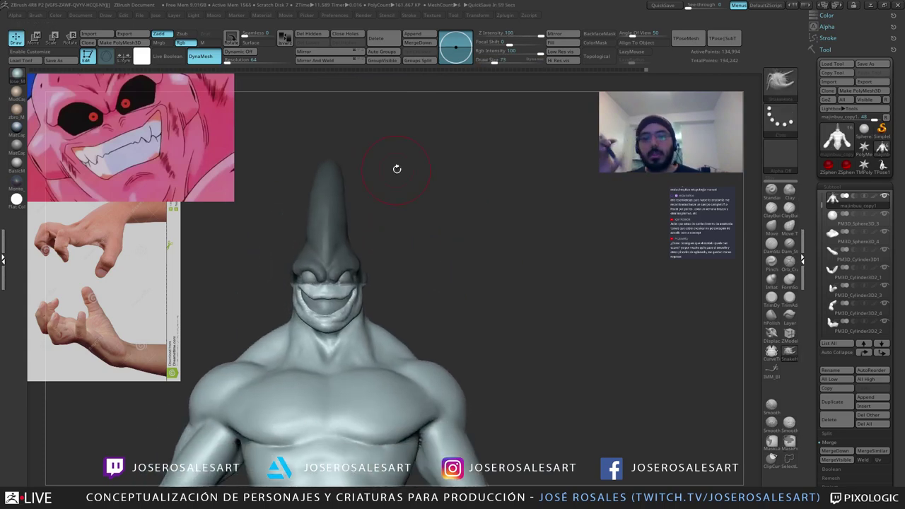
right_click_drag(307, 169, 221, 237, "ctrl")
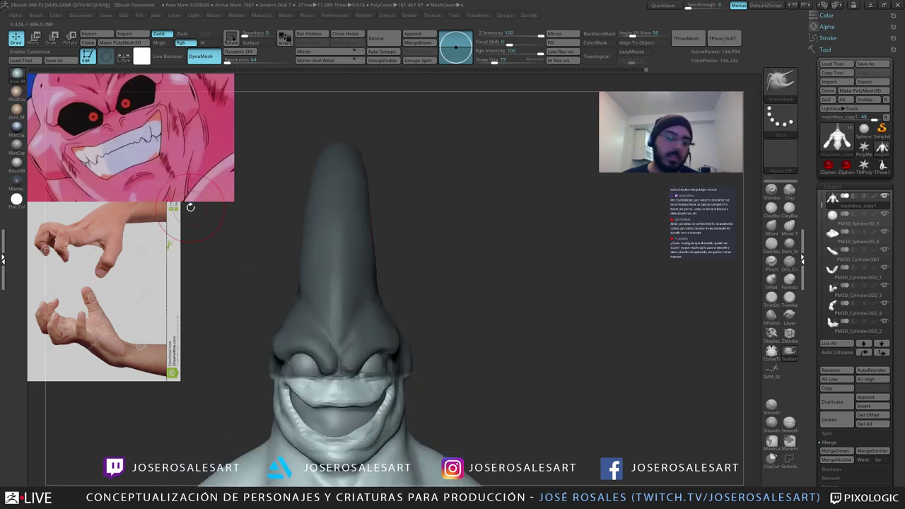
Step: Smooth the front of the upper lip and the surface beside the mouth corner
mouse_move(351, 290)
right_mouse_down("ctrl")
mouse_move(322, 312)
mouse_move(336, 328)
mouse_move(344, 322)
right_mouse_up("ctrl")
mouse_move(369, 350)
right_mouse_down()
mouse_move(318, 335)
mouse_move(301, 343)
mouse_move(322, 339)
mouse_move(274, 304)
mouse_move(276, 288)
mouse_move(301, 346)
mouse_move(270, 336)
right_mouse_up()
key("b")
key("c")
key("b")
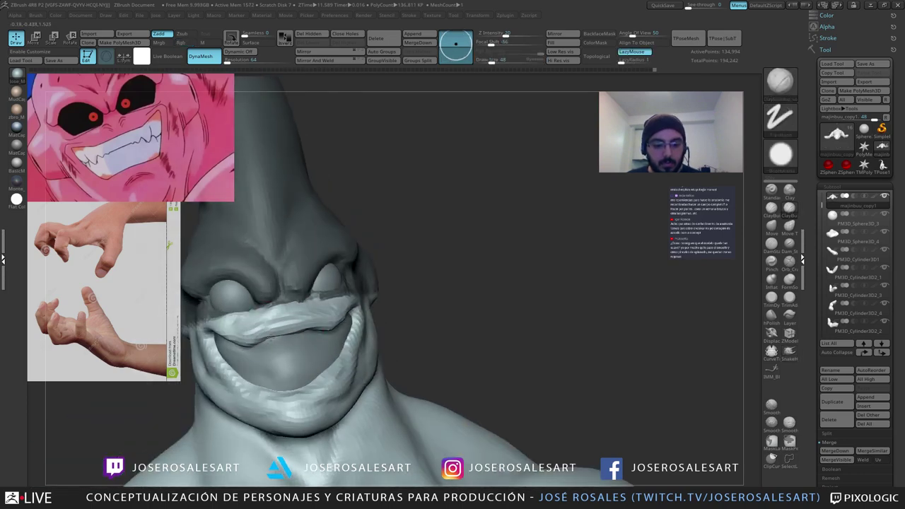
mouse_move(289, 333)
left_mouse_down("shift")
mouse_move(333, 323)
mouse_move(269, 341)
left_mouse_up("shift")
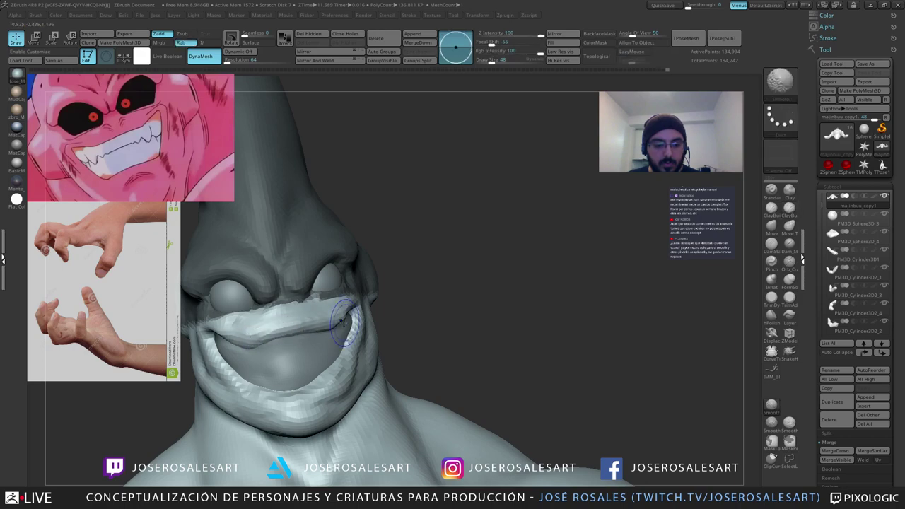
left_click_drag(343, 322, 346, 310, "shift")
mouse_move(329, 337)
right_mouse_down()
mouse_move(337, 333)
mouse_move(304, 334)
right_mouse_up()
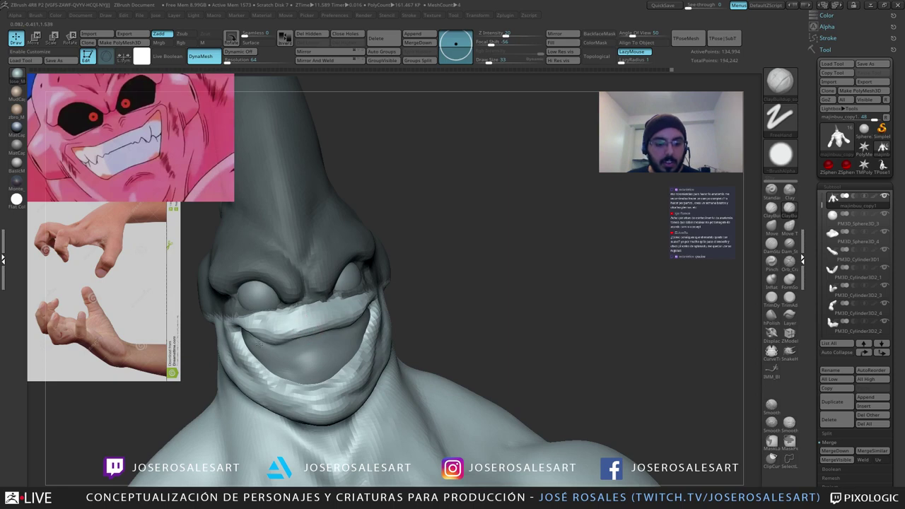
Step: Build up the upper lip from side to side with the ClayBuildup brush at draw size 33 and smooth its middle
left_click_drag(259, 342, 339, 328)
mouse_move(345, 326)
right_mouse_down()
mouse_move(431, 331)
mouse_move(242, 342)
right_mouse_up()
left_click_drag(355, 332, 308, 338)
right_click_drag(293, 336, 345, 329)
left_click_drag(344, 328, 289, 331, "shift")
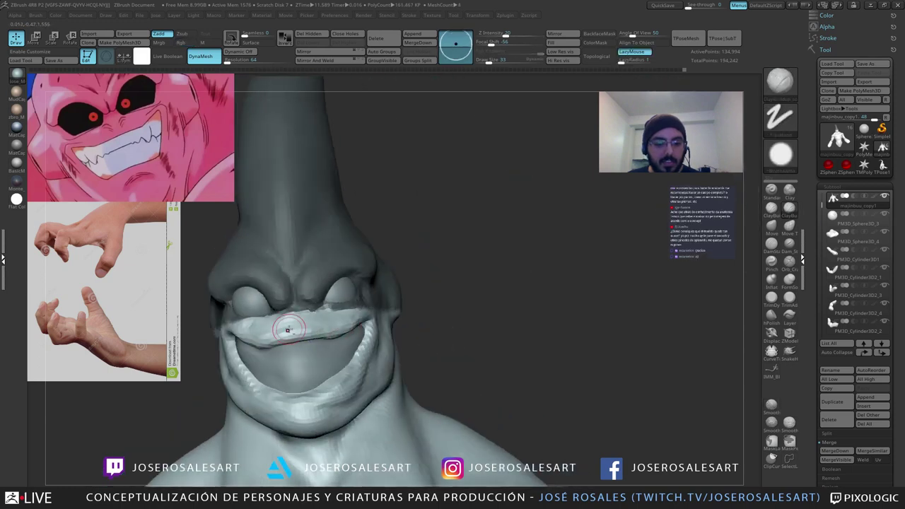
right_click_drag(288, 330, 379, 307, "ctrl")
mouse_move(379, 244)
right_mouse_down("ctrl")
mouse_move(418, 226)
mouse_move(386, 230)
right_mouse_up("ctrl")
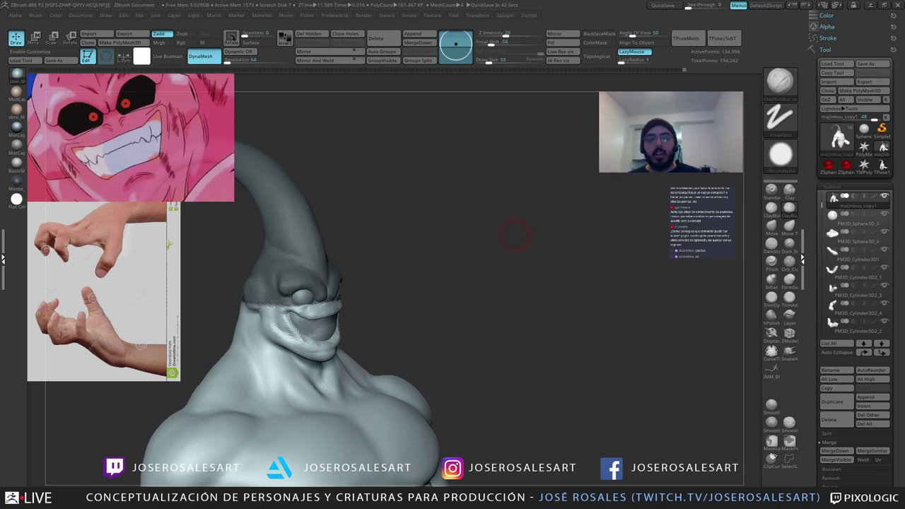
Step: Clear the mask from the upper head and smooth the transitions around the eyes
mouse_move(517, 234)
left_mouse_down()
mouse_move(435, 239)
mouse_move(429, 254)
mouse_move(444, 270)
left_mouse_up()
mouse_move(444, 270)
left_mouse_down()
mouse_move(453, 265)
mouse_move(452, 315)
left_mouse_up()
left_click_drag(332, 294, 314, 292, "shift")
left_click_drag(428, 283, 461, 284)
left_click_drag(287, 288, 247, 268, "shift")
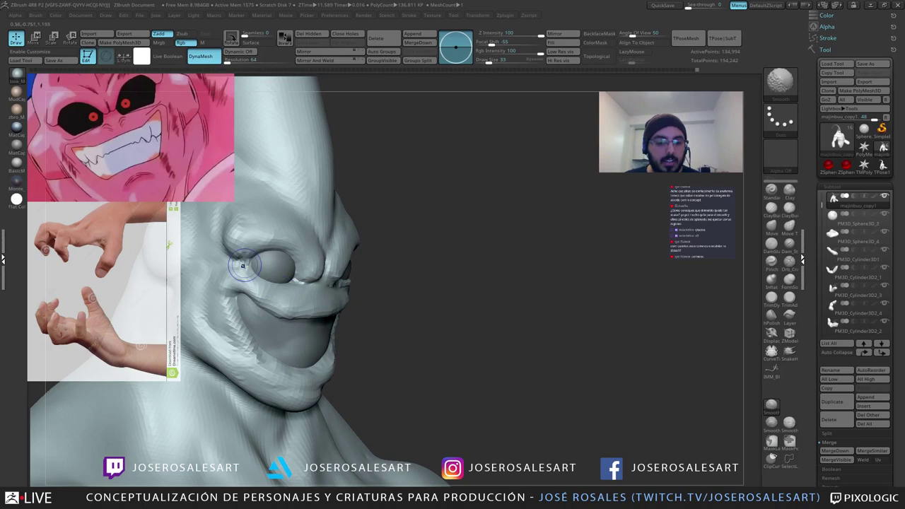
left_click_drag(462, 284, 414, 285)
mouse_move(350, 299)
left_mouse_down("shift")
mouse_move(368, 295)
mouse_move(343, 293)
left_mouse_up("shift")
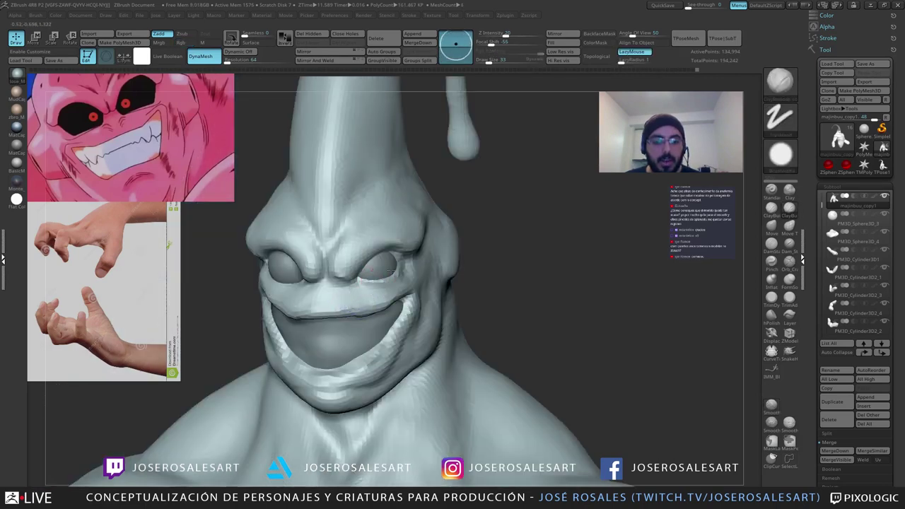
Step: Carve a crease at the inner corner of the eye with the DamStandard brush at draw size 33
mouse_move(463, 300)
left_mouse_down()
mouse_move(493, 304)
mouse_move(495, 295)
left_mouse_up()
key("b")
key("d")
key("s")
left_click_drag(296, 283, 308, 284)
left_click_drag(502, 297, 431, 295)
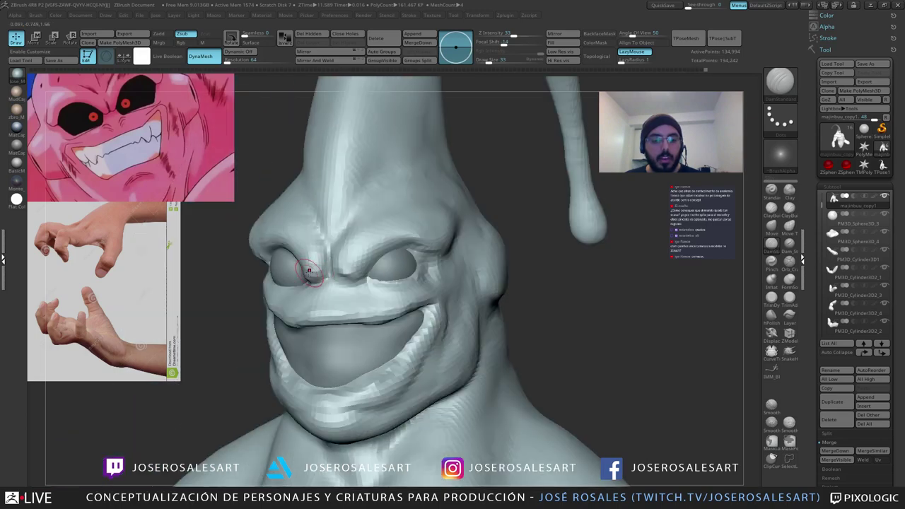
Step: Add volume to the inner part of the brow with the ClayBuildup brush at draw size 58
key("b")
key("c")
key("b")
left_click_drag(523, 300, 562, 302)
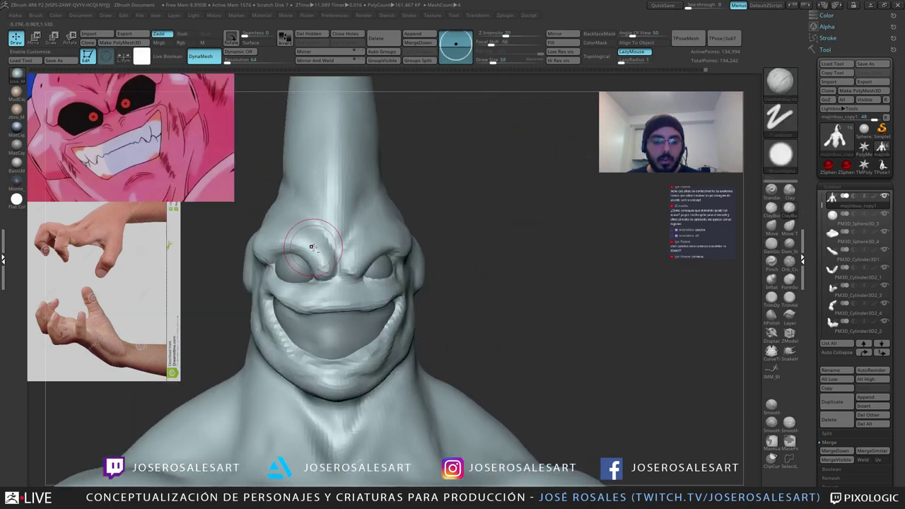
left_click_drag(312, 244, 325, 266)
Step: Build up the inner eye corners and the brow fold beside the nose bridge with the ClayBuildup brush at draw size 19
key("bracketleft")
key("bracketleft")
key("bracketleft")
key("bracketleft")
left_click_drag(509, 298, 576, 297)
left_click_drag(310, 273, 324, 266)
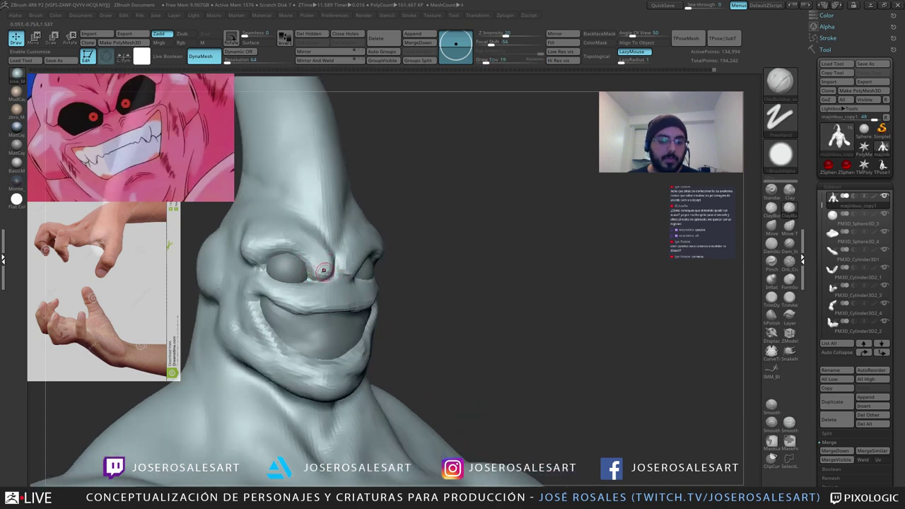
left_click_drag(537, 297, 495, 304)
left_click_drag(352, 259, 333, 251)
left_click_drag(523, 304, 502, 293)
left_click_drag(312, 249, 260, 152, "alt")
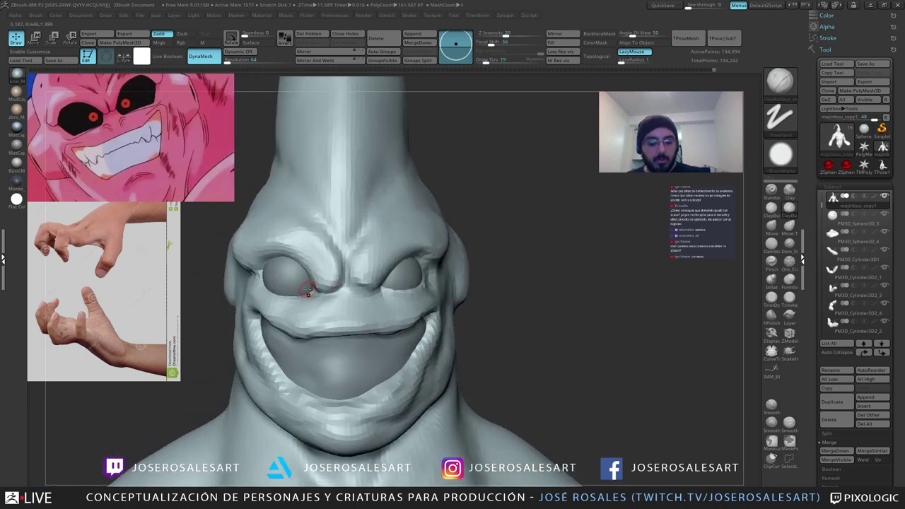
Step: Sharpen the crease below the inner eye corners and the nose bridge with the DamStandard brush
key("b")
key("d")
key("s")
mouse_move(311, 292)
left_mouse_down()
mouse_move(340, 279)
mouse_move(345, 288)
mouse_move(389, 281)
left_mouse_up()
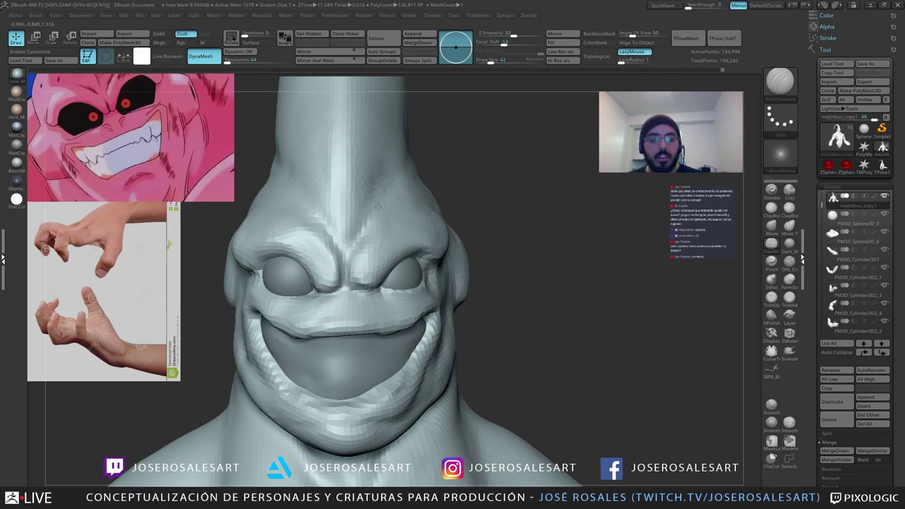
Step: Add volume to the other brow above its inner eye corner with the ClayBuildup brush at draw size 33
key("b")
key("c")
key("b")
key("s")
left_click_drag(378, 256, 374, 253)
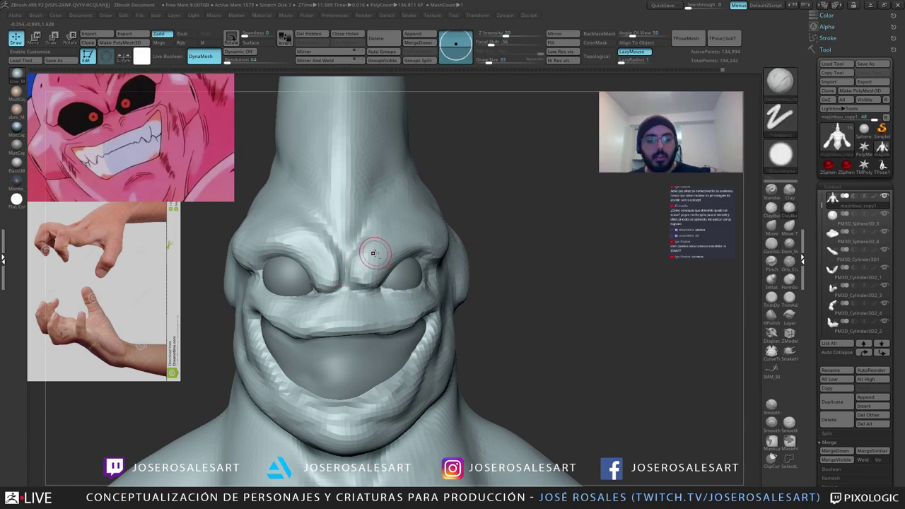
Step: Build up the outer end of the brow and smooth the outer corner of the eye
right_click_drag(374, 253, 449, 249)
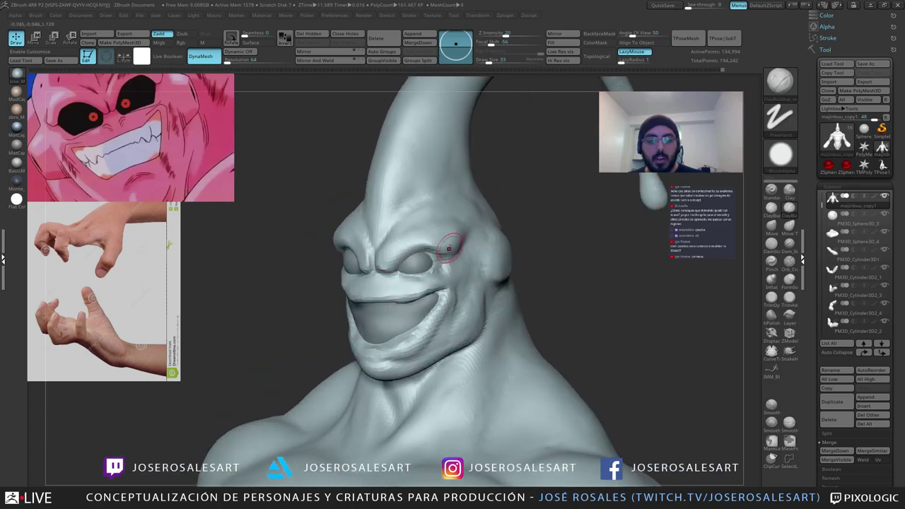
left_click_drag(446, 240, 453, 237)
mouse_move(452, 236)
right_mouse_down("ctrl")
mouse_move(444, 223)
mouse_move(453, 234)
mouse_move(427, 231)
mouse_move(434, 227)
mouse_move(442, 251)
right_mouse_up("ctrl")
left_click_drag(448, 241, 455, 259)
mouse_move(456, 259)
right_mouse_down()
mouse_move(443, 245)
mouse_move(451, 248)
right_mouse_up()
left_click_drag(424, 254, 415, 259, "shift")
mouse_move(416, 249)
right_mouse_down()
mouse_move(396, 266)
mouse_move(420, 255)
mouse_move(460, 281)
mouse_move(439, 255)
mouse_move(436, 264)
mouse_move(482, 242)
mouse_move(441, 248)
mouse_move(478, 250)
right_mouse_up()
Step: Thicken the brow fold along the inner side of the eye with the ClayBuildup brush at draw size 45
key("b")
key("s")
key("h")
key("b")
key("c")
key("b")
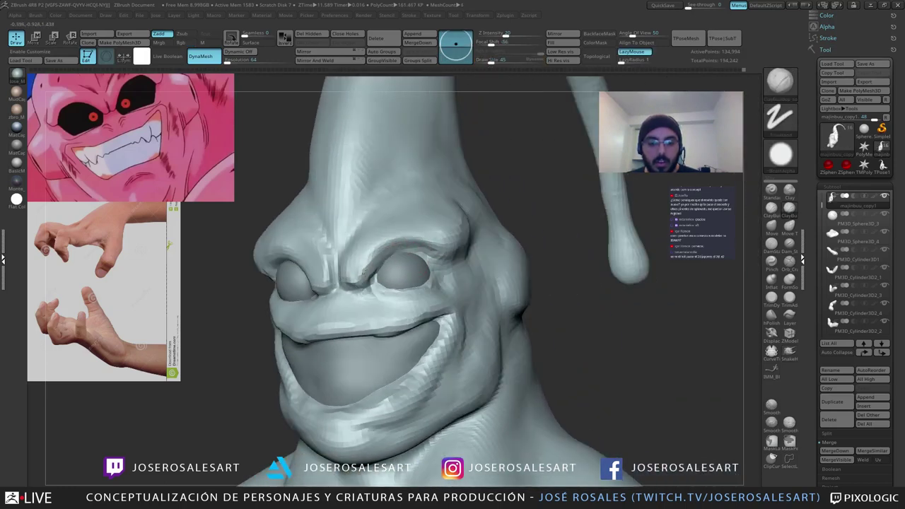
left_click_drag(362, 272, 355, 249)
right_click_drag(392, 251, 425, 246)
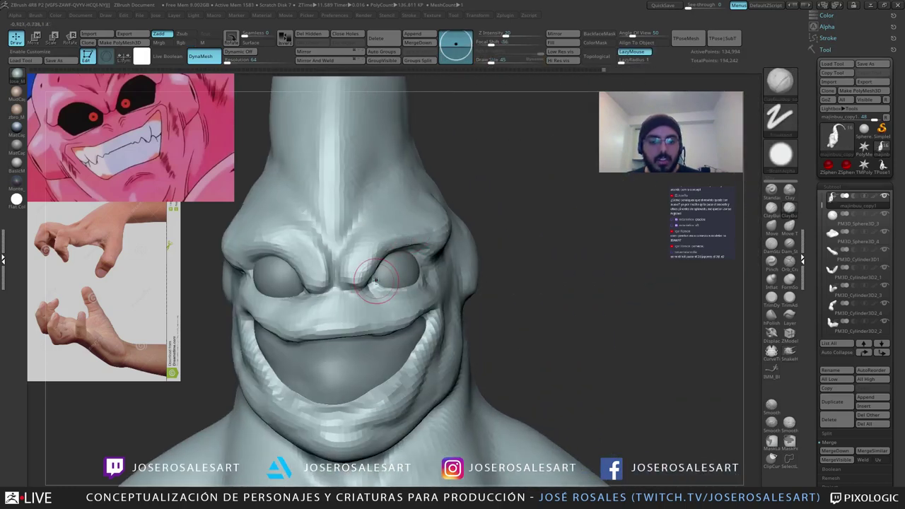
left_click_drag(359, 263, 367, 264)
right_click_drag(426, 237, 384, 229)
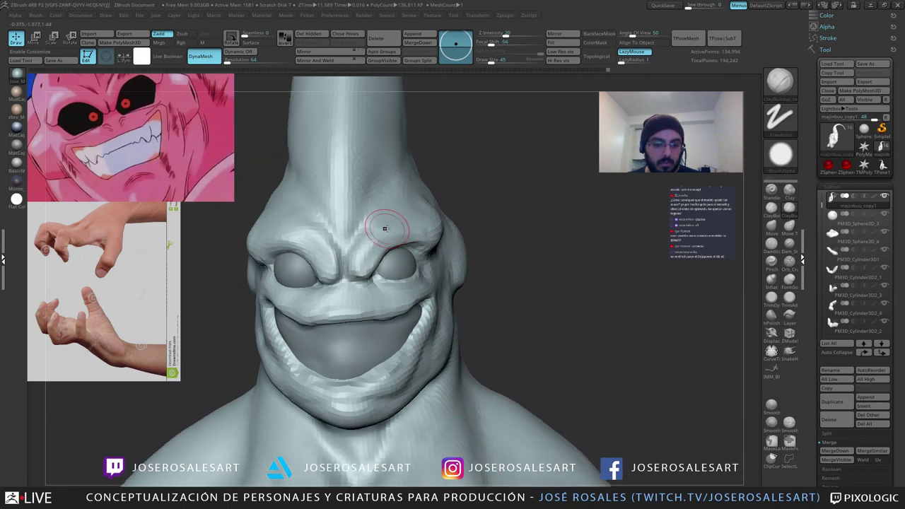
Step: Smooth the forehead surface above both brows
left_click_drag(384, 229, 396, 238, "shift")
right_click_drag(417, 234, 383, 219)
left_click_drag(310, 211, 318, 206, "shift")
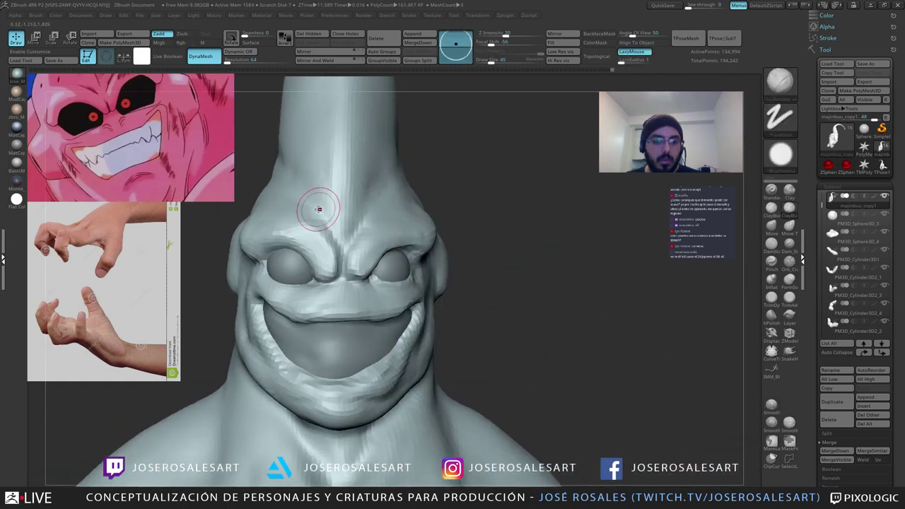
Step: Build up the central forehead ridge between the brows and the horn base with the ClayBuildup brush at draw size 45
right_click_drag(304, 203, 330, 215)
left_click_drag(332, 185, 330, 202)
right_click_drag(352, 210, 335, 202)
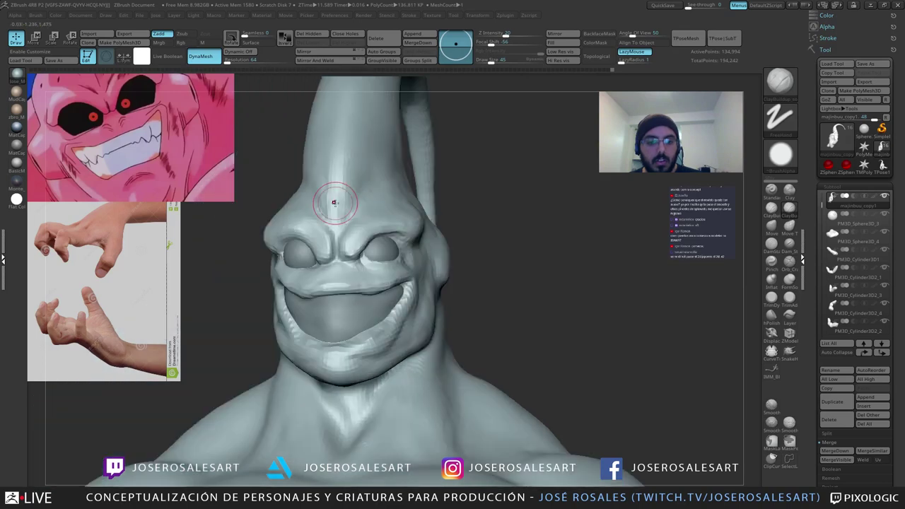
mouse_move(335, 203)
left_mouse_down()
mouse_move(338, 221)
mouse_move(338, 188)
left_mouse_up()
mouse_move(345, 170)
right_mouse_down()
mouse_move(334, 156)
mouse_move(335, 200)
mouse_move(329, 181)
right_mouse_up()
mouse_move(330, 182)
left_mouse_down()
mouse_move(330, 213)
mouse_move(340, 208)
left_mouse_up()
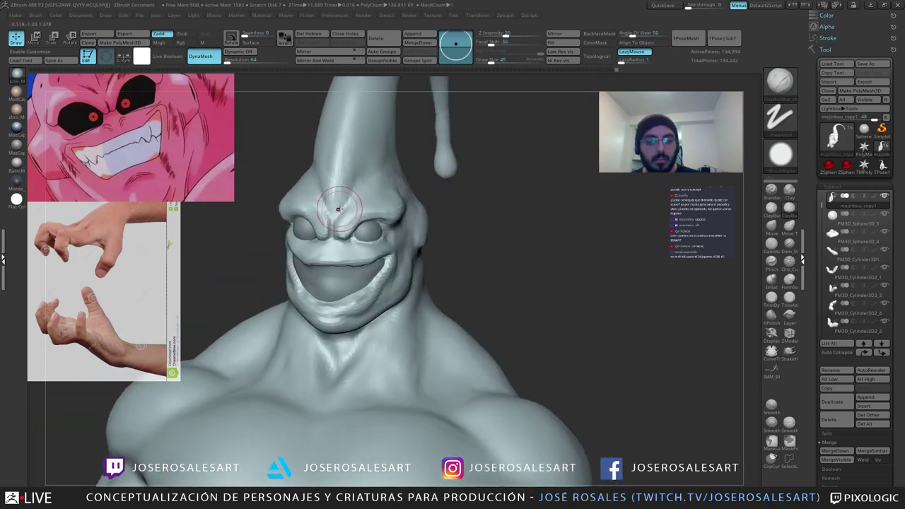
Step: Carve the lower eyelid crease beneath the eye with the DamStandard brush at draw size 39
mouse_move(358, 166)
right_mouse_down()
mouse_move(377, 183)
mouse_move(353, 257)
mouse_move(358, 267)
mouse_move(398, 279)
mouse_move(339, 252)
mouse_move(386, 259)
right_mouse_up()
key("b")
key("d")
key("s")
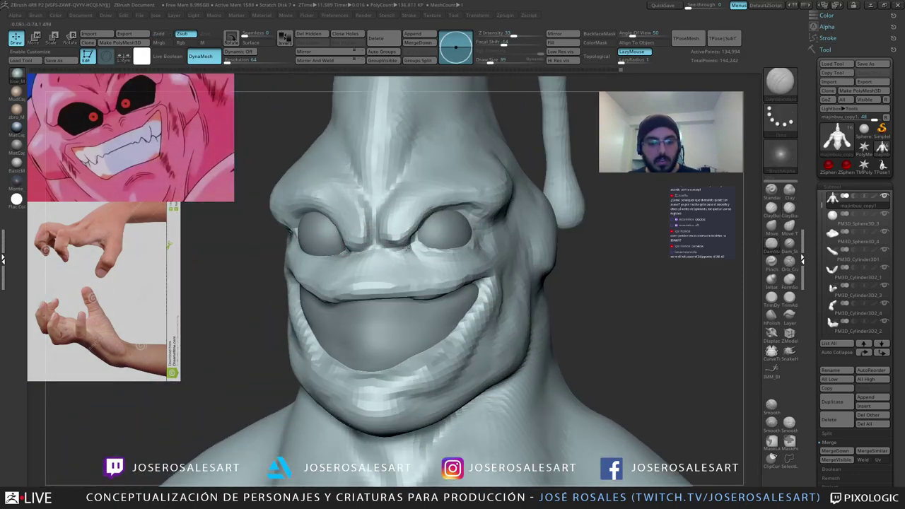
right_click_drag(407, 247, 441, 245)
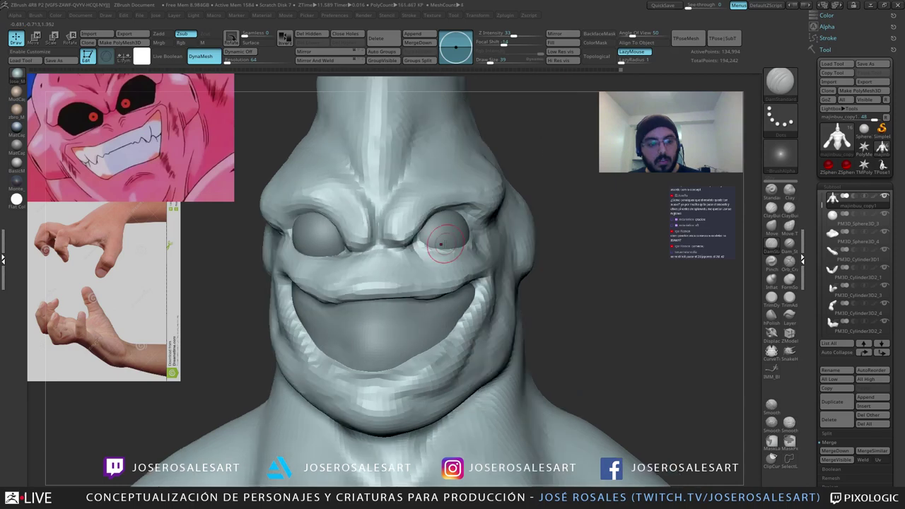
left_click_drag(417, 244, 464, 245)
Step: Adjust the shape of the inner eye corner and the brow with the Move brush at draw size 54
key("b")
key("c")
key("b")
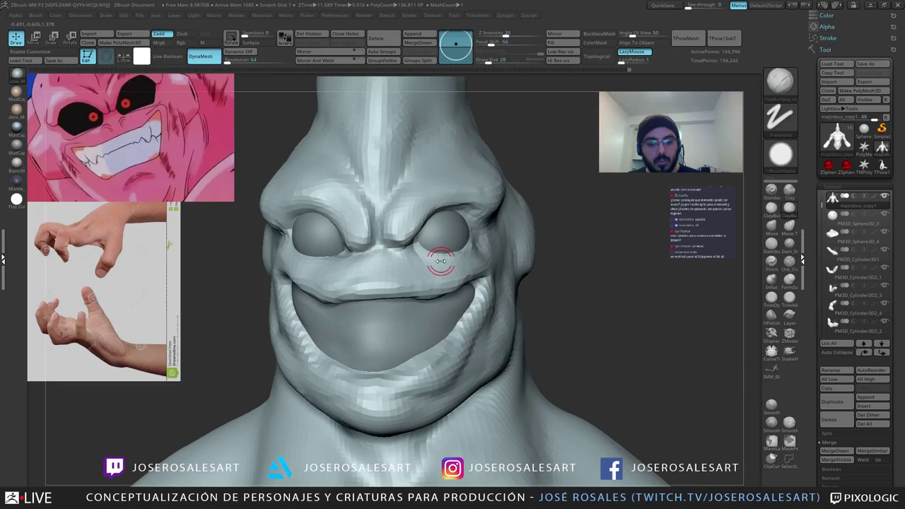
mouse_move(441, 261)
right_mouse_down()
mouse_move(411, 257)
mouse_move(467, 184)
mouse_move(397, 218)
mouse_move(327, 215)
right_mouse_up()
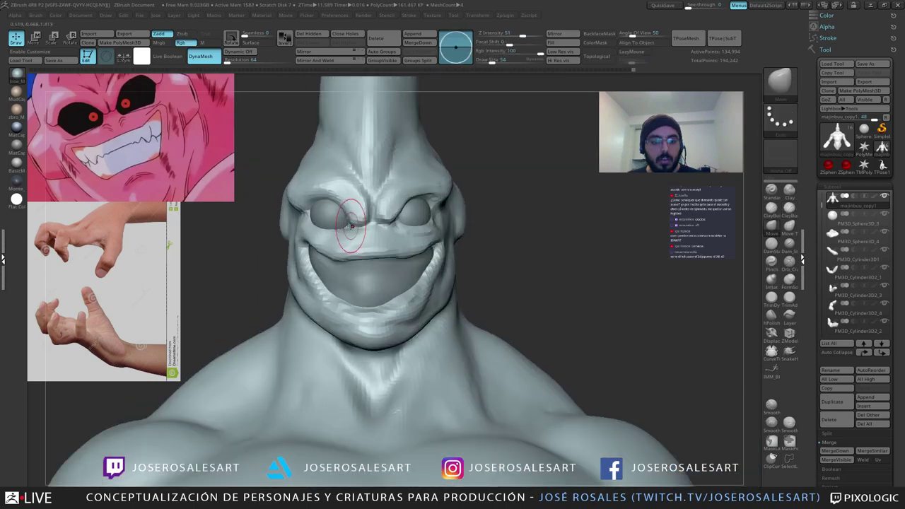
left_click_drag(352, 226, 357, 225)
right_click_drag(481, 185, 406, 187)
key("s")
left_click_drag(407, 187, 418, 187)
Step: Nudge the brow and the area between eye and upper lip with the Move brush, reducing the draw size to 39
right_click_drag(346, 185, 396, 185)
left_click_drag(396, 185, 391, 193)
mouse_move(411, 171)
right_mouse_down("ctrl")
mouse_move(390, 204)
mouse_move(422, 200)
mouse_move(397, 205)
mouse_move(413, 218)
right_mouse_up("ctrl")
key("s")
left_click_drag(414, 219, 408, 219)
right_click_drag(408, 219, 426, 211, "ctrl")
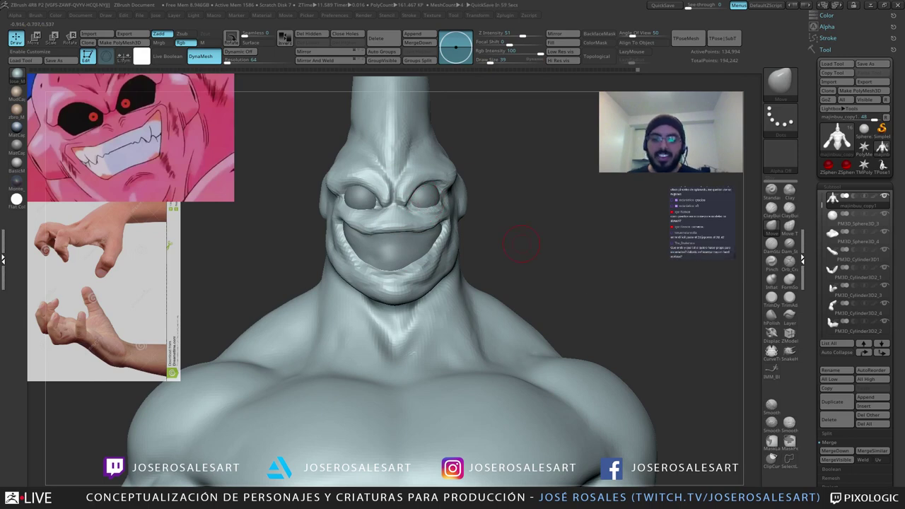
Step: Select the majinbuu_copy1 subtool and build up the lower lip near the mouth corner with the ClayBuildup brush at draw size 30
mouse_move(370, 211)
right_mouse_down()
mouse_move(411, 216)
mouse_move(369, 227)
right_mouse_up()
mouse_move(369, 262)
right_mouse_down()
mouse_move(397, 255)
mouse_move(331, 249)
right_mouse_up()
left_click(363, 264, "alt")
left_click(356, 271, "alt")
key("b")
key("c")
key("b")
key("s")
left_click(368, 248)
mouse_move(360, 267)
left_mouse_down()
mouse_move(331, 217)
mouse_move(367, 263)
left_mouse_up()
right_click_drag(366, 264, 341, 262)
left_click_drag(369, 267, 395, 277)
right_click_drag(442, 240, 371, 254)
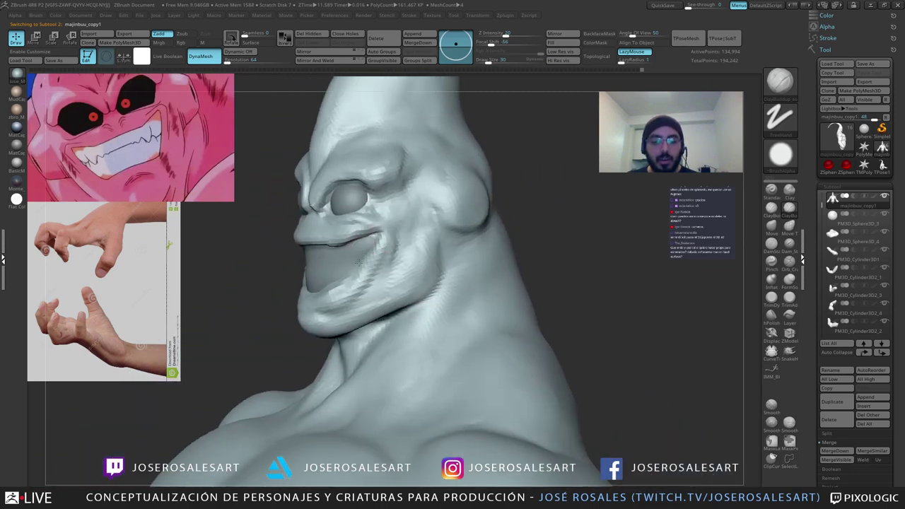
Step: Smooth the middle of the lower lip and the surface just below it
right_click_drag(319, 293, 368, 292)
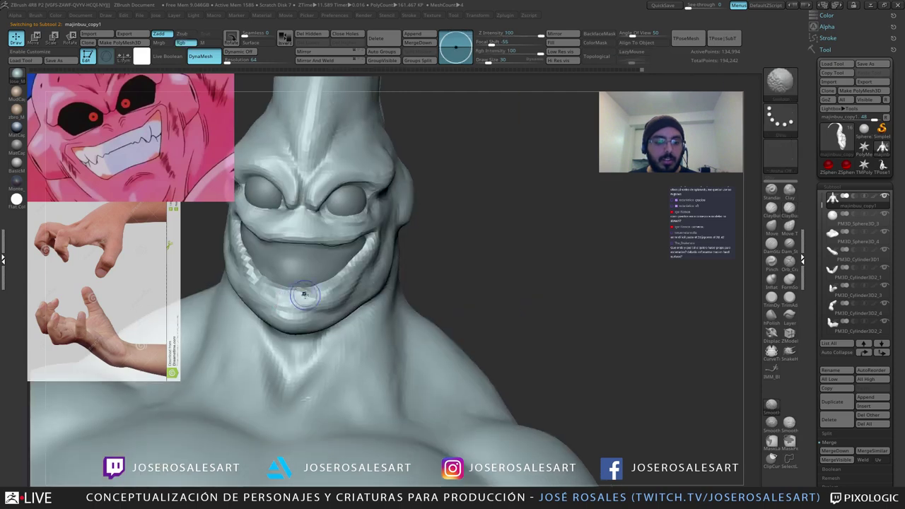
left_click_drag(304, 294, 333, 295, "shift")
mouse_move(333, 299)
right_mouse_down()
mouse_move(322, 300)
mouse_move(325, 283)
right_mouse_up()
mouse_move(382, 292)
right_mouse_down()
mouse_move(318, 294)
mouse_move(350, 291)
right_mouse_up()
Step: Add volume to the chin and the side of the jaw with the ClayBuildup brush at draw size 42
left_click_drag(317, 301, 303, 300)
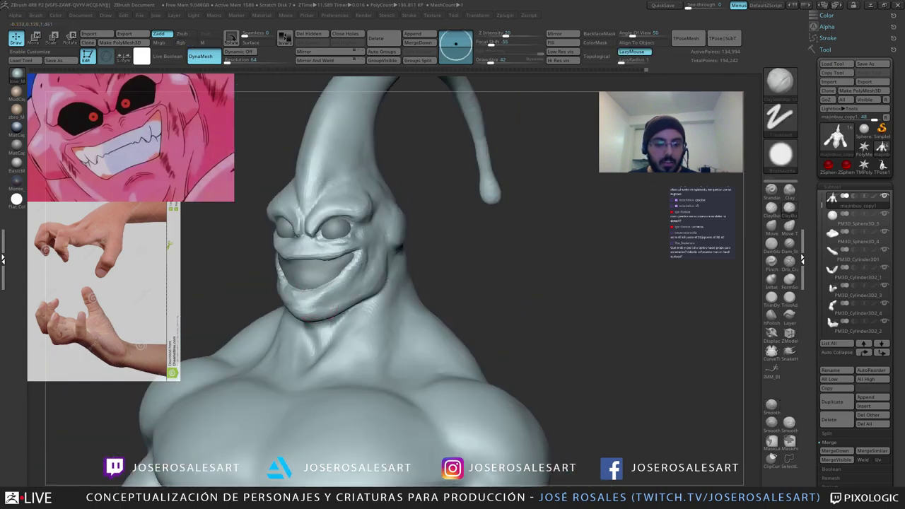
mouse_move(303, 302)
right_mouse_down()
mouse_move(333, 292)
mouse_move(322, 276)
right_mouse_up()
left_click_drag(279, 318, 292, 323)
right_click_drag(292, 324, 297, 321)
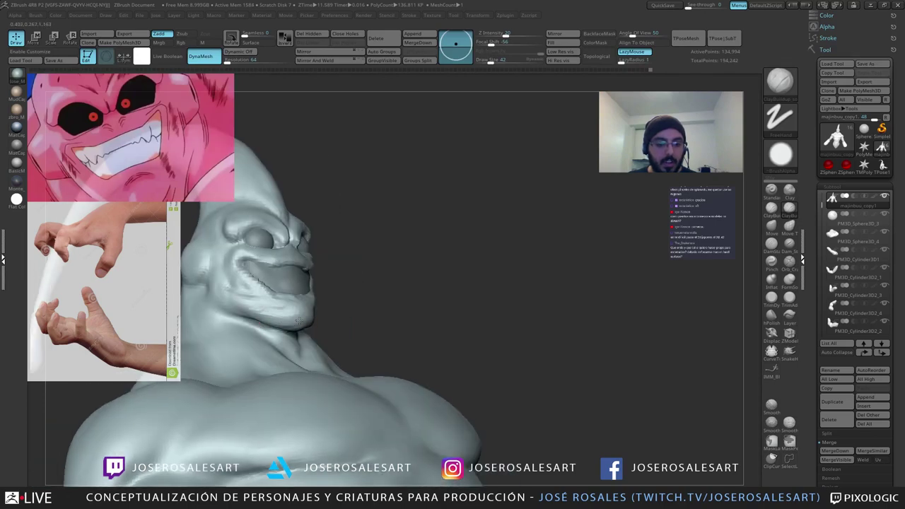
right_click_drag(299, 321, 282, 308)
left_click_drag(290, 312, 312, 317)
mouse_move(313, 316)
right_mouse_down()
mouse_move(334, 338)
mouse_move(318, 312)
mouse_move(331, 316)
right_mouse_up()
Step: Build up the front of the chin below the lower lip with the ClayBuildup brush at draw size 42
mouse_move(331, 284)
right_mouse_down()
mouse_move(365, 271)
mouse_move(367, 282)
mouse_move(332, 309)
mouse_move(362, 311)
right_mouse_up()
left_click_drag(344, 295, 350, 307)
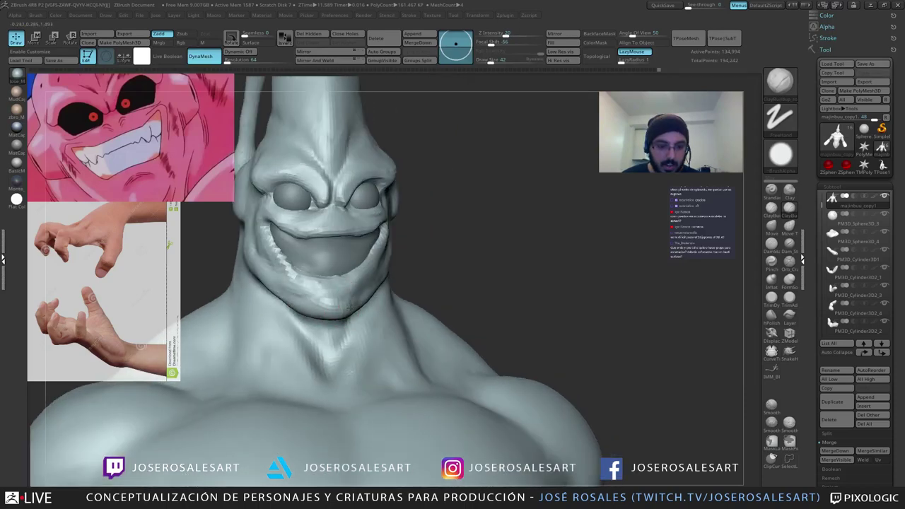
right_click_drag(350, 305, 285, 308)
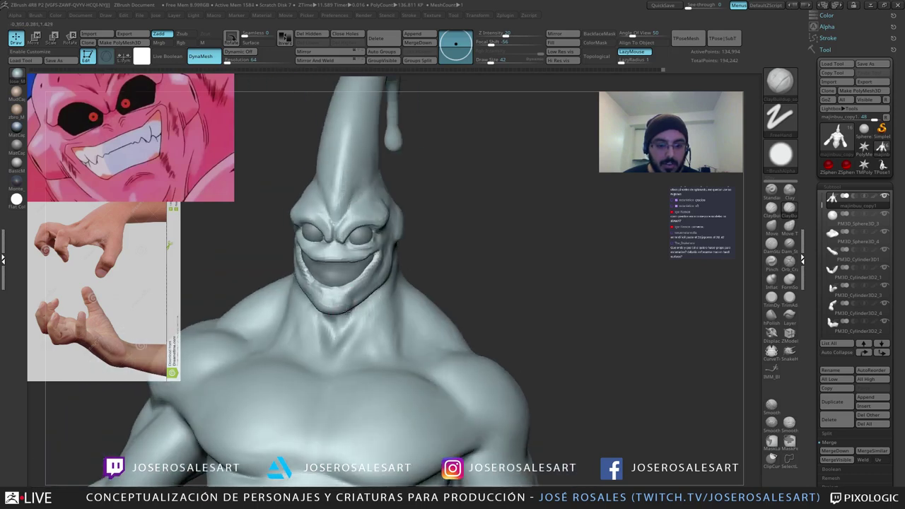
right_click_drag(346, 311, 330, 313)
left_click_drag(327, 314, 335, 298)
mouse_move(350, 317)
right_mouse_down()
mouse_move(325, 265)
mouse_move(325, 244)
mouse_move(303, 249)
mouse_move(331, 290)
mouse_move(337, 246)
right_mouse_up()
Step: Flatten the side of the jaw beside the lower lip with the TrimDynamic brush
key("b")
key("s")
key("h")
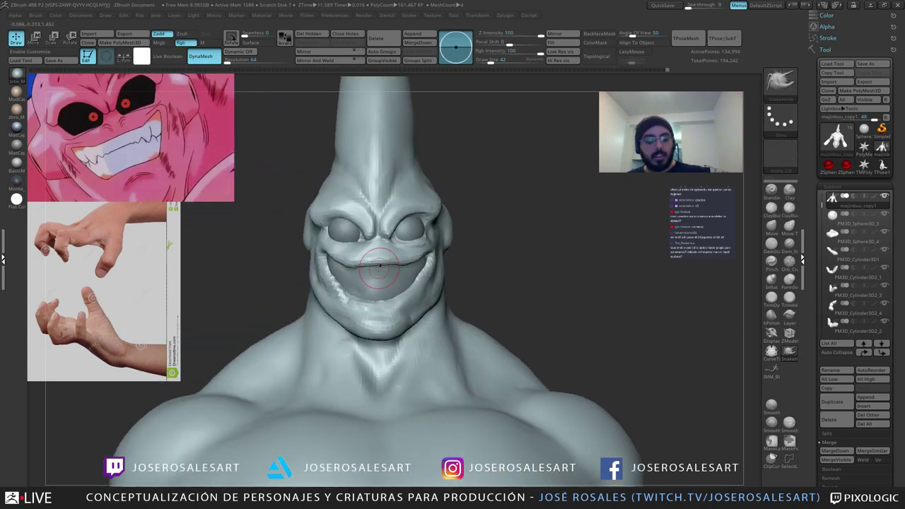
key("s")
left_click(375, 254)
key("b")
key("t")
key("d")
right_click_drag(374, 212, 336, 217)
mouse_move(429, 289)
left_mouse_down()
mouse_move(433, 278)
mouse_move(416, 303)
mouse_move(433, 285)
mouse_move(429, 297)
left_mouse_up()
Step: Flatten the opposite side of the jaw below the mouth corner with the TrimDynamic brush at draw size 73
right_click_drag(429, 297, 494, 302)
mouse_move(326, 304)
left_mouse_down()
mouse_move(310, 274)
mouse_move(329, 300)
left_mouse_up()
right_click_drag(334, 300, 274, 305)
left_click_drag(330, 310, 331, 307)
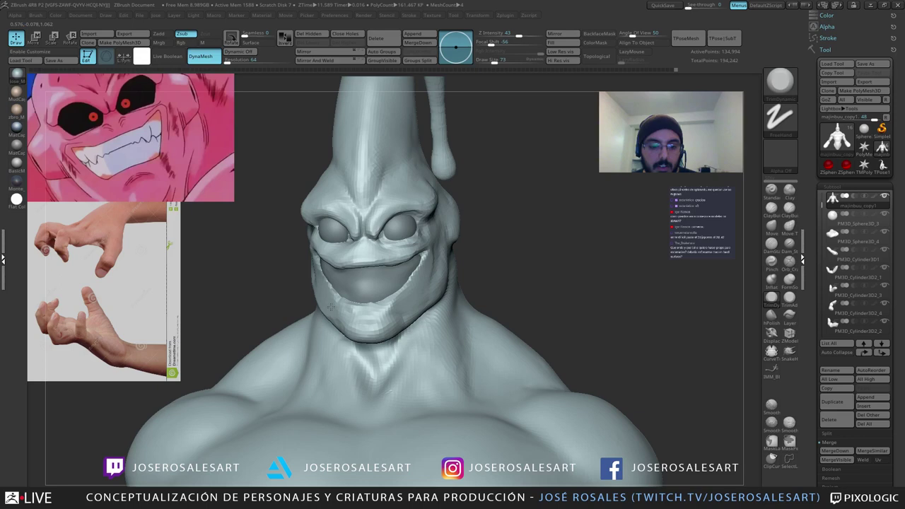
right_click_drag(331, 306, 309, 302)
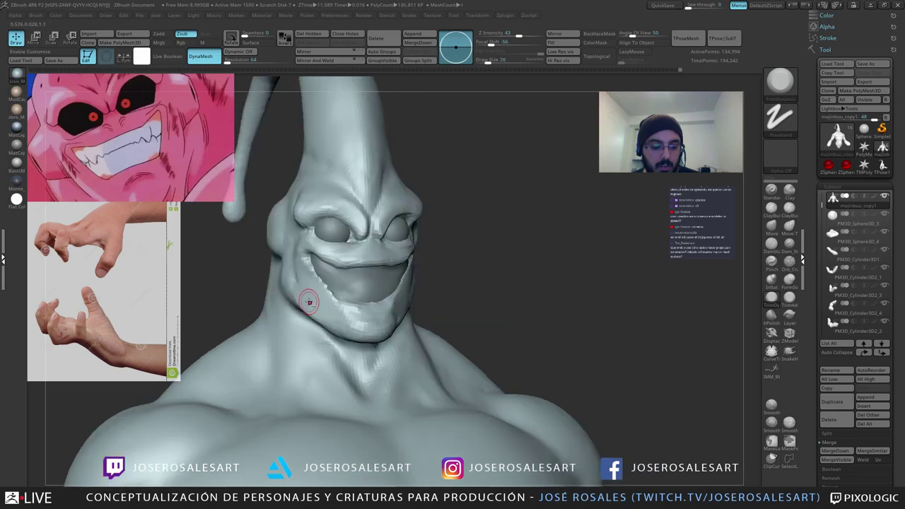
Step: Build up the side of the jaw below the mouth corner with the ClayBuildup brush at draw size 28
key("b")
key("c")
key("b")
left_click_drag(321, 306, 296, 289)
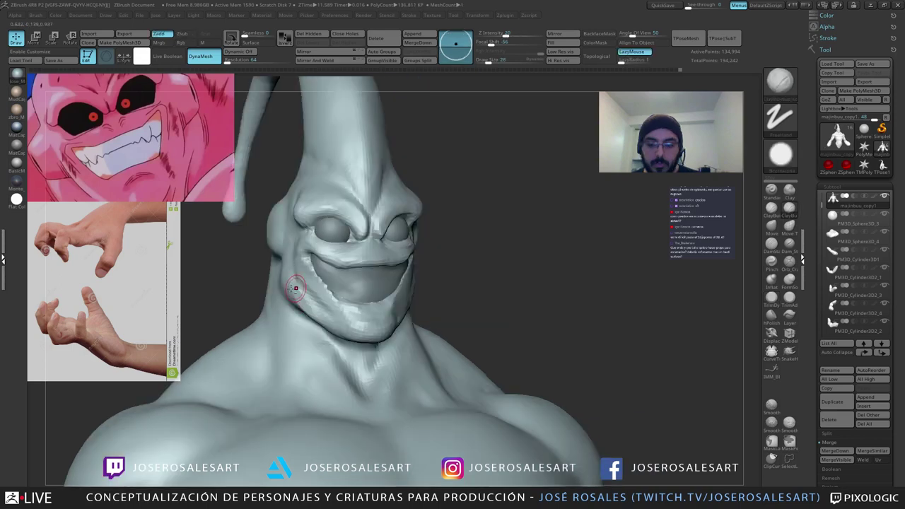
right_click_drag(295, 288, 354, 287)
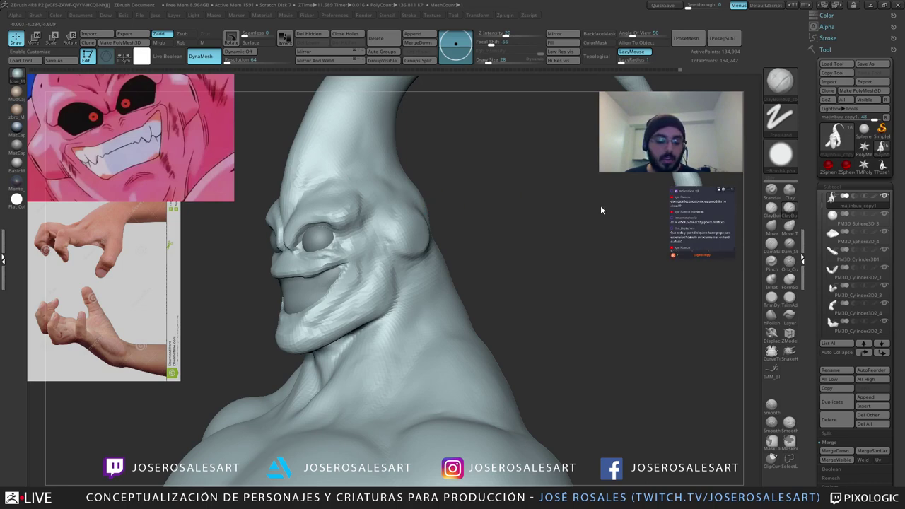
key("Tab")
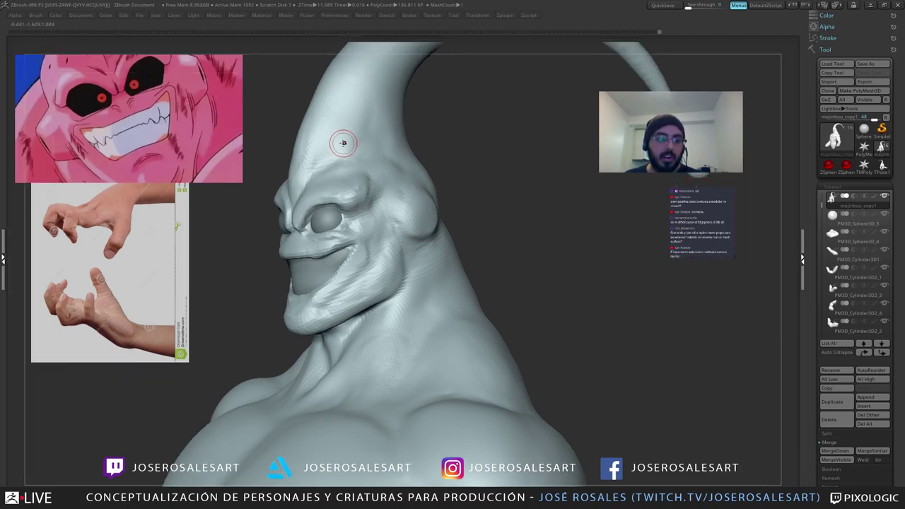
left_click(801, 226)
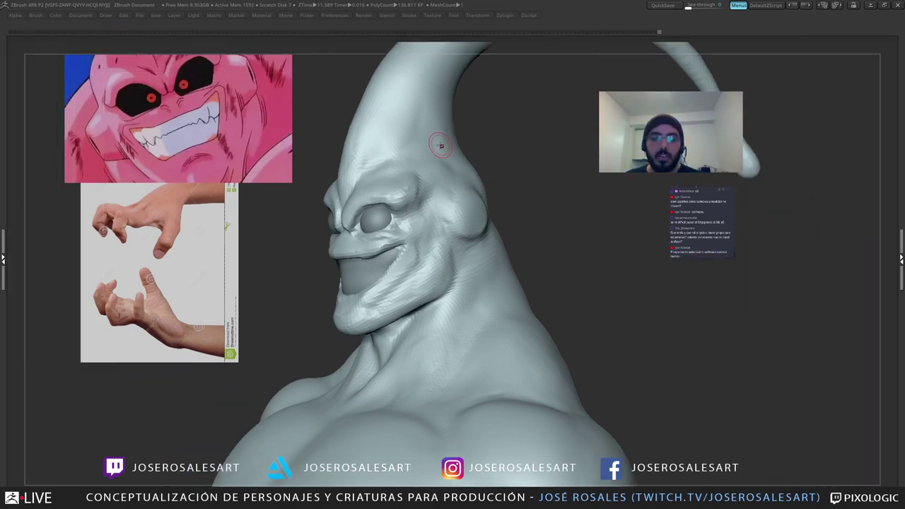
left_click(87, 16)
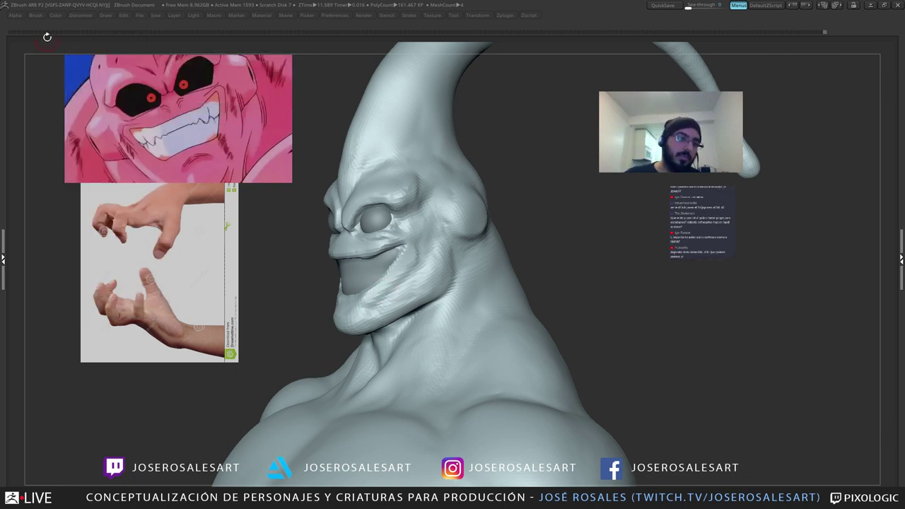
left_click(81, 15)
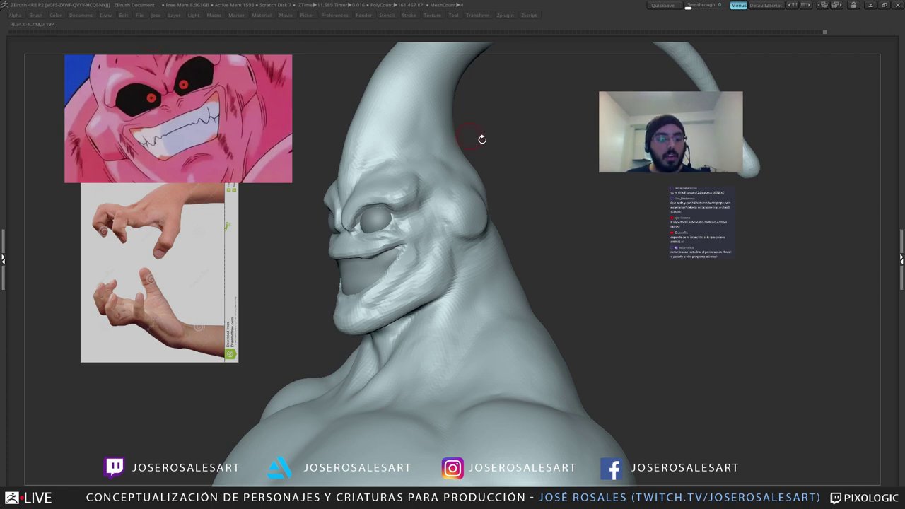
key("Tab")
left_click(899, 242)
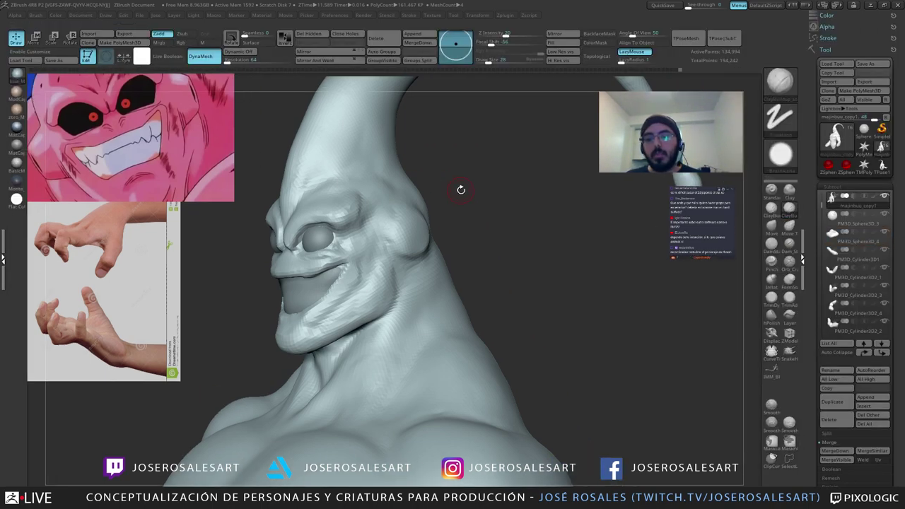
Step: Build up the lip edge running down from the mouth corner with the ClayBuildup brush at draw size 28
left_click_drag(430, 210, 466, 214)
right_click_drag(366, 227, 373, 234)
right_click_drag(384, 283, 404, 285)
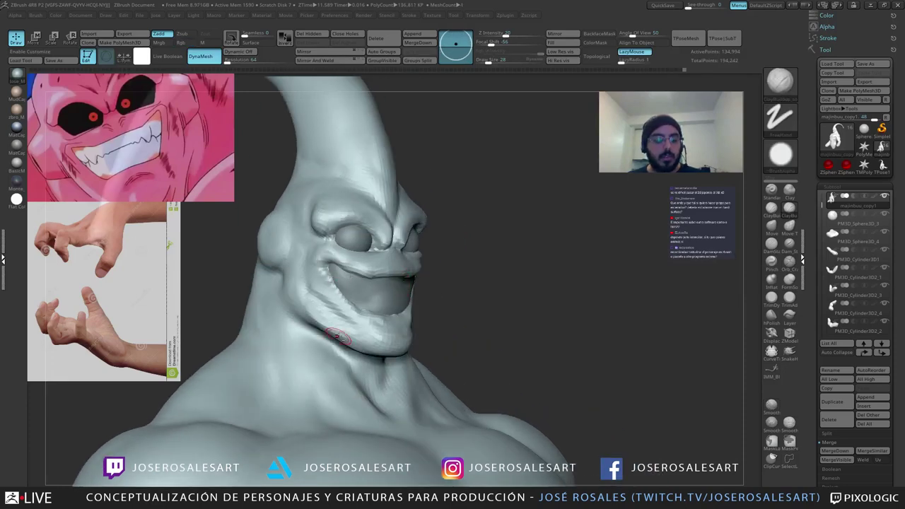
right_click_drag(316, 306, 333, 290, "ctrl")
left_click_drag(337, 270, 356, 305)
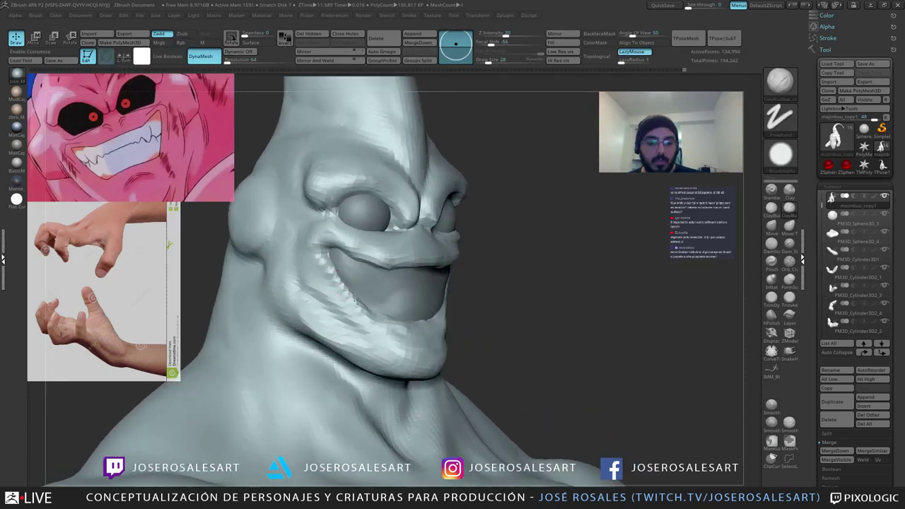
Step: Add volume along the front of the lower lip and at the opposite mouth corner with the ClayBuildup brush
right_click_drag(372, 311, 398, 323, "ctrl")
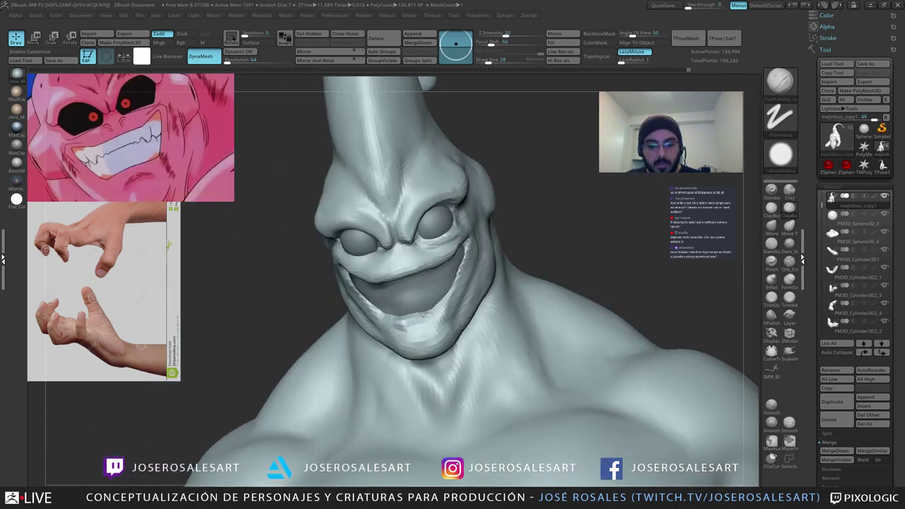
left_click_drag(423, 313, 440, 308)
left_click_drag(390, 322, 433, 315)
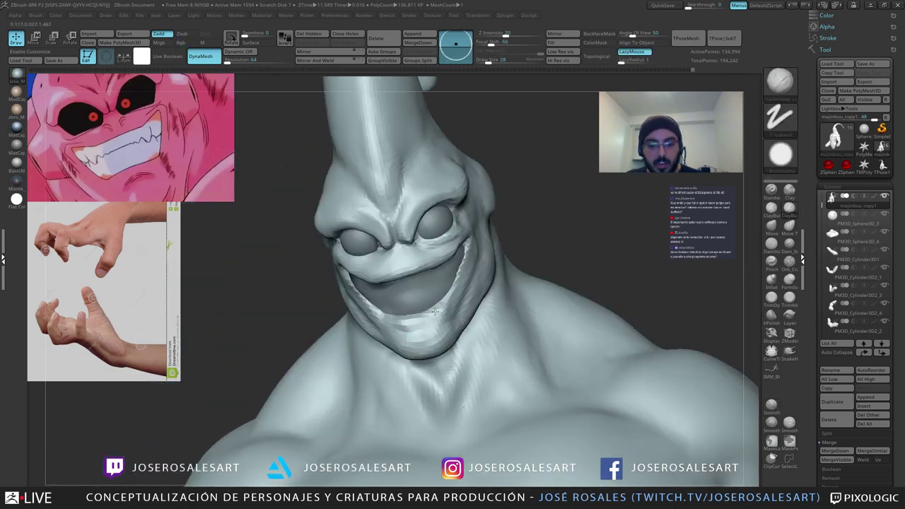
right_click_drag(436, 311, 460, 303)
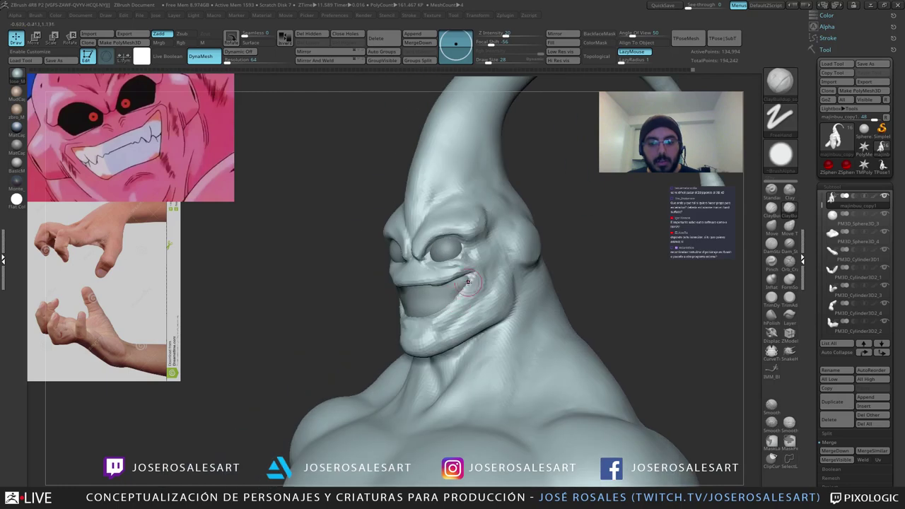
left_click_drag(468, 282, 460, 289)
right_click_drag(359, 207, 336, 203)
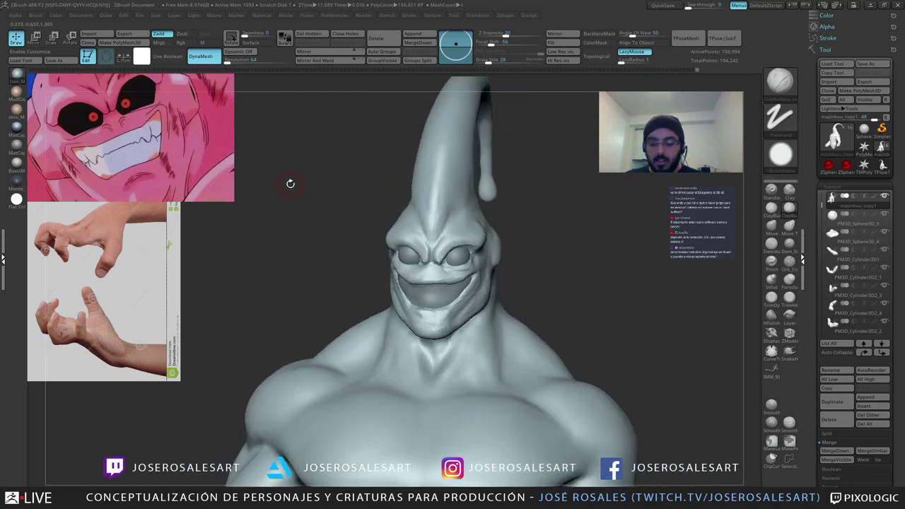
Step: Set the DynaMesh resolution to 128 and remesh the body
left_click(243, 61)
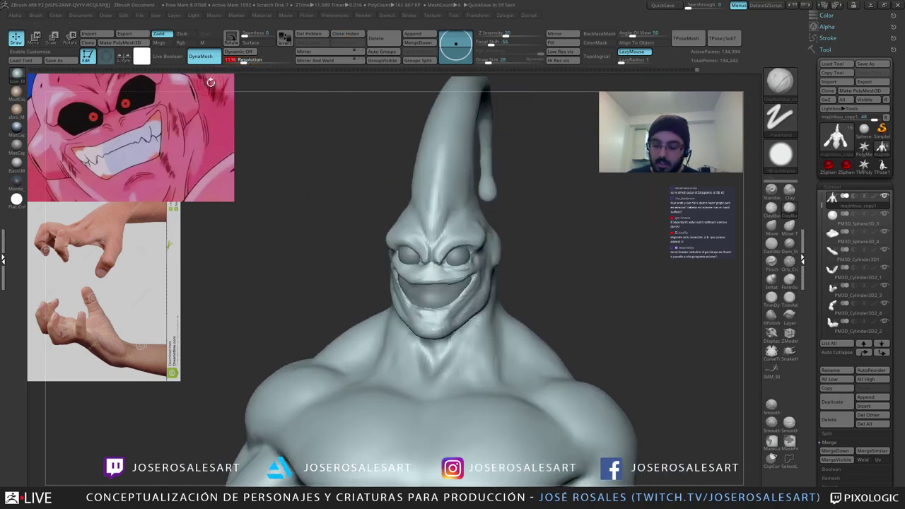
type("128")
mouse_move(330, 172)
left_mouse_down("ctrl")
mouse_move(349, 244)
mouse_move(370, 242)
mouse_move(366, 224)
mouse_move(305, 204)
mouse_move(368, 208)
left_mouse_up("ctrl")
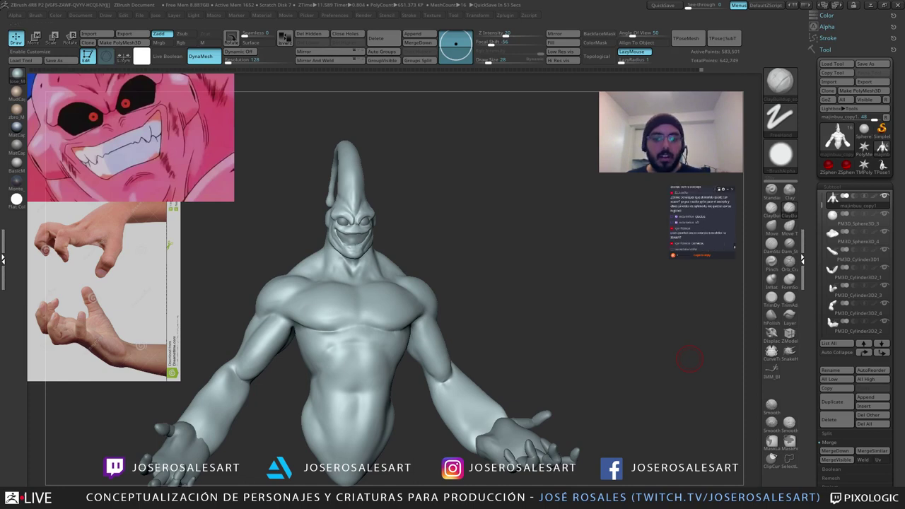
Step: Build up the neck and throat above the collarbones with the ClayBuildup brush at draw size 58
left_click_drag(690, 359, 749, 357)
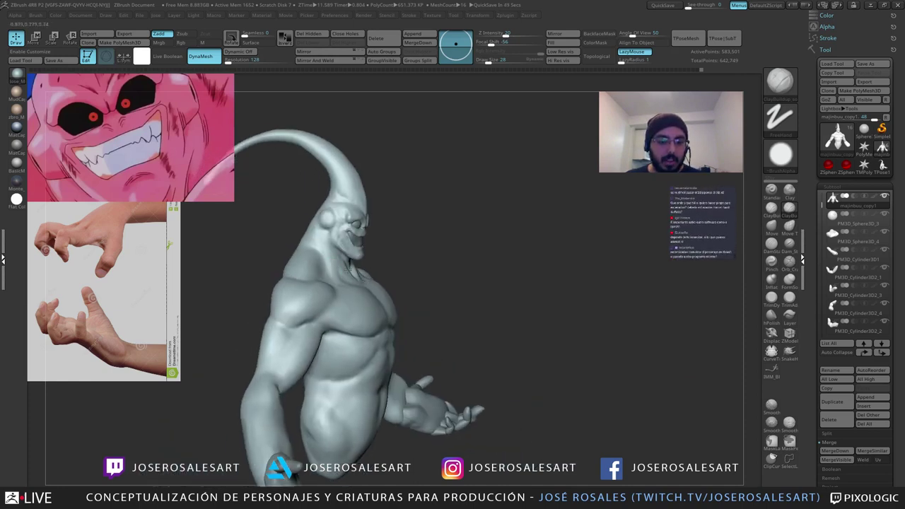
mouse_move(349, 270)
right_mouse_down("ctrl")
mouse_move(335, 278)
mouse_move(281, 229)
mouse_move(294, 236)
mouse_move(290, 256)
right_mouse_up("ctrl")
key("bracketright")
key("bracketright")
key("bracketright")
mouse_move(290, 256)
left_mouse_down()
mouse_move(301, 268)
mouse_move(325, 256)
left_mouse_up()
right_click_drag(335, 251, 297, 244)
mouse_move(297, 244)
right_mouse_down("ctrl")
mouse_move(285, 223)
mouse_move(311, 248)
right_mouse_up("ctrl")
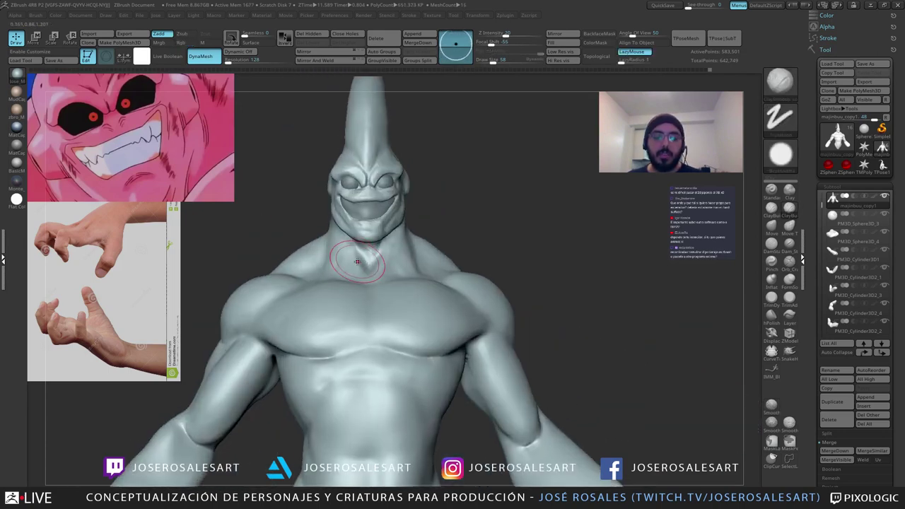
left_click_drag(357, 262, 363, 247)
right_click_drag(286, 223, 266, 212)
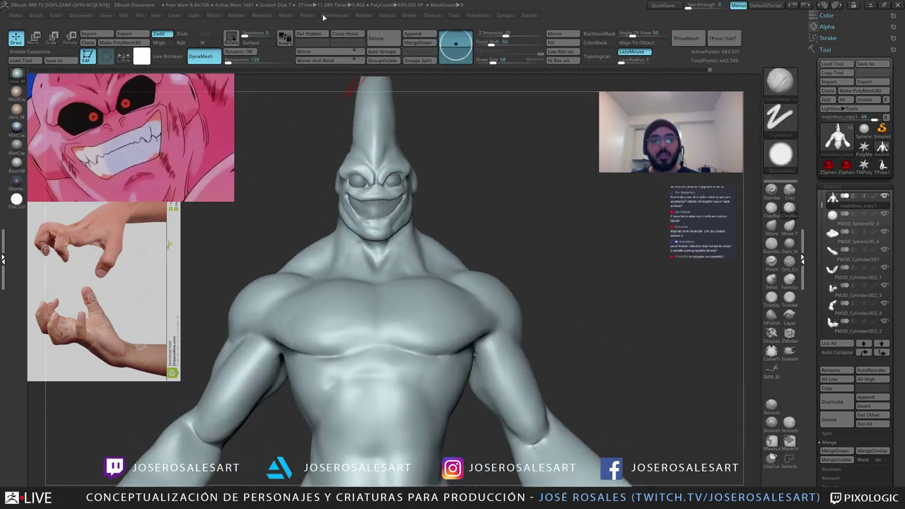
Step: Refine the creases around the eye and mouth with the DamStandard brush at draw size 30
right_click_drag(326, 188, 332, 233, "ctrl")
key("s")
left_click_drag(425, 210, 422, 210)
mouse_move(423, 210)
right_mouse_down()
mouse_move(404, 188)
mouse_move(386, 218)
mouse_move(419, 215)
mouse_move(373, 205)
mouse_move(405, 213)
mouse_move(387, 218)
mouse_move(410, 228)
mouse_move(359, 233)
mouse_move(376, 221)
mouse_move(384, 227)
mouse_move(354, 212)
mouse_move(378, 205)
mouse_move(358, 207)
right_mouse_up()
key("b")
key("d")
key("s")
Step: Build up the inner brow and eye area with the ClayBuildup brush at draw size 30 and smooth the brow
key("b")
key("c")
key("b")
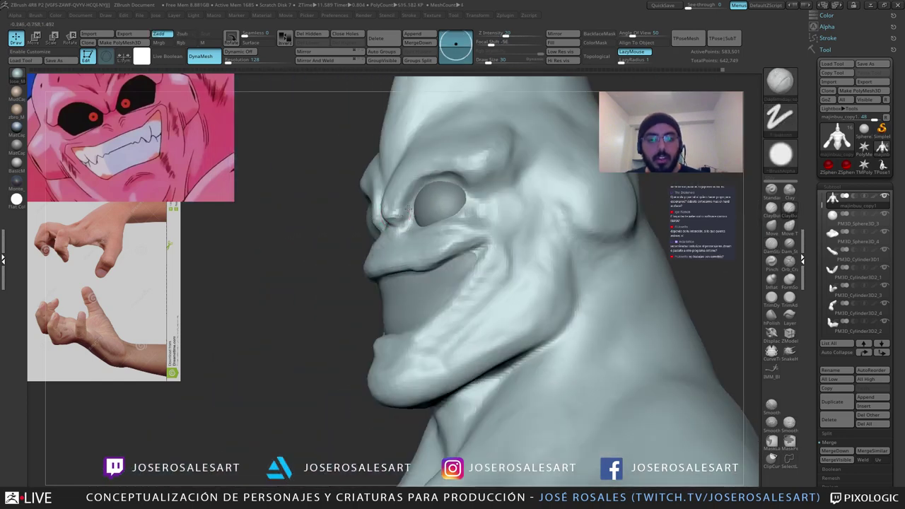
right_click_drag(413, 198, 426, 188)
right_click_drag(426, 188, 420, 199, "ctrl")
mouse_move(430, 166)
right_mouse_down()
mouse_move(425, 181)
mouse_move(440, 170)
right_mouse_up()
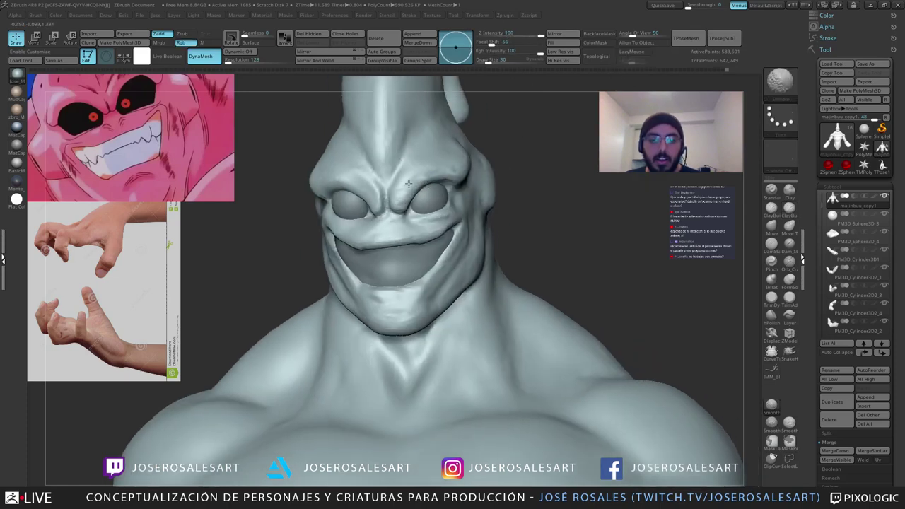
right_click_drag(397, 191, 409, 185)
mouse_move(347, 205)
right_mouse_down()
mouse_move(387, 209)
mouse_move(351, 202)
mouse_move(371, 200)
mouse_move(351, 193)
mouse_move(354, 215)
mouse_move(390, 202)
right_mouse_up()
Step: Carve the frown wrinkles between the brows with the DamStandard brush at draw size 21
key("b")
key("d")
key("s")
mouse_move(390, 203)
right_mouse_down("ctrl")
mouse_move(394, 217)
mouse_move(417, 202)
right_mouse_up("ctrl")
right_click_drag(418, 202, 457, 216)
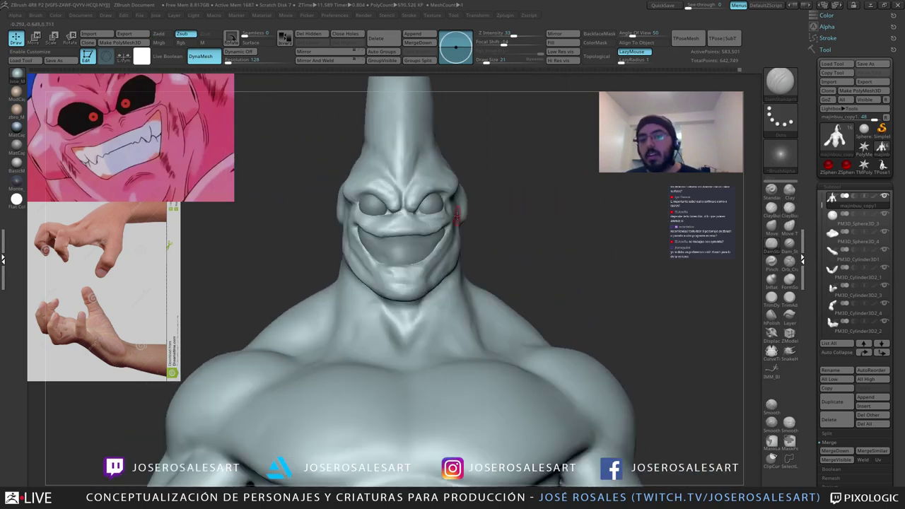
Step: Build up the upper lip and the area below the eye with the ClayBuildup brush at draw size 45
key("b")
key("c")
key("b")
right_click_drag(367, 201, 362, 215, "ctrl")
right_click_drag(362, 215, 377, 218)
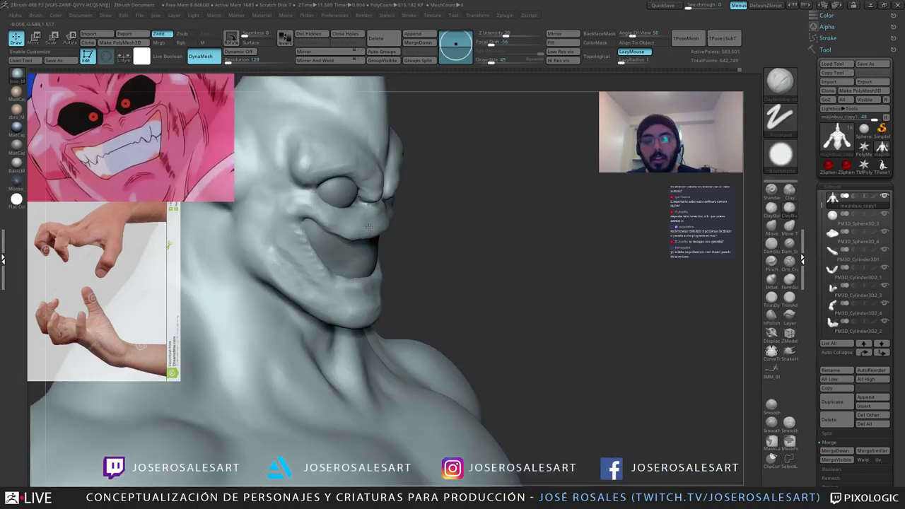
mouse_move(368, 227)
left_mouse_down()
mouse_move(389, 216)
mouse_move(360, 216)
left_mouse_up()
right_click_drag(362, 215, 418, 198)
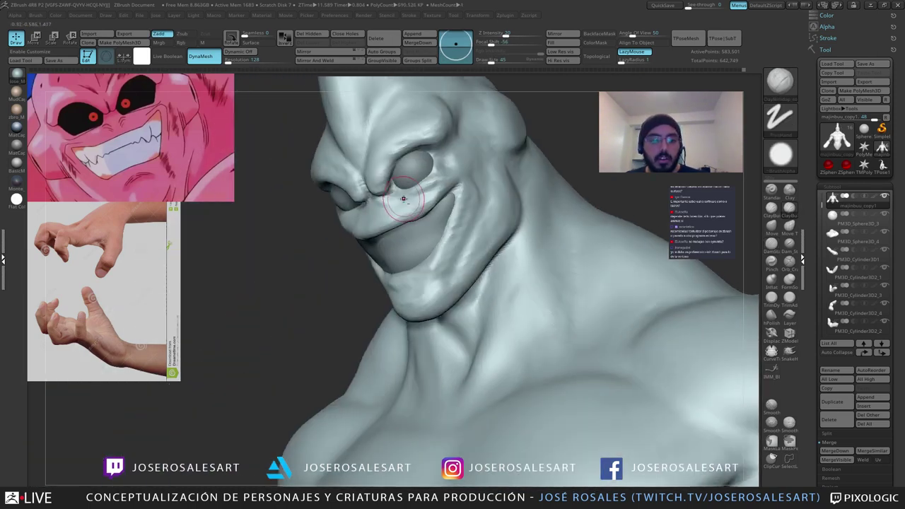
mouse_move(418, 198)
left_mouse_down()
mouse_move(392, 207)
mouse_move(429, 187)
left_mouse_up()
right_click_drag(429, 187, 443, 209, "ctrl")
Step: Select the teeth subtool and carve a fang notch and the bite line with the DamStandard brush at draw size 30
left_click(391, 230, "alt")
right_click_drag(390, 230, 351, 253, "ctrl")
key("b")
key("d")
key("s")
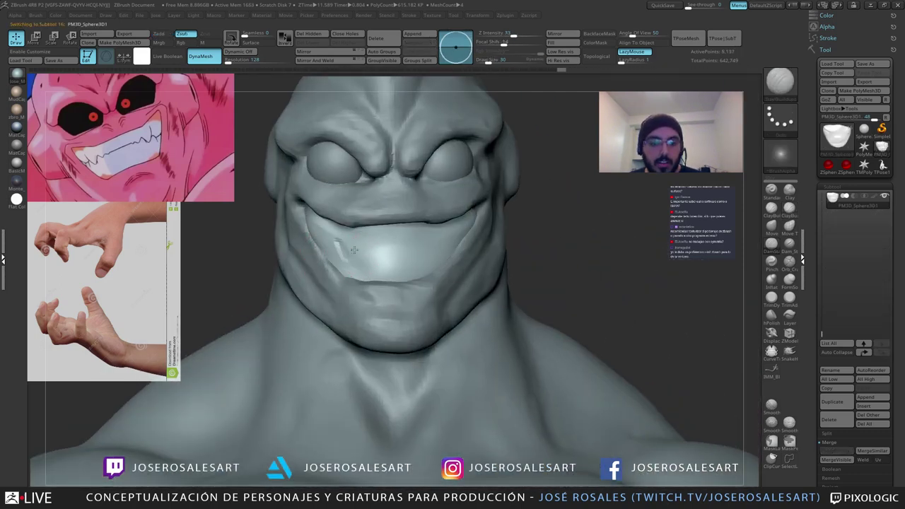
mouse_move(368, 244)
left_mouse_down()
mouse_move(382, 249)
mouse_move(358, 247)
left_mouse_up()
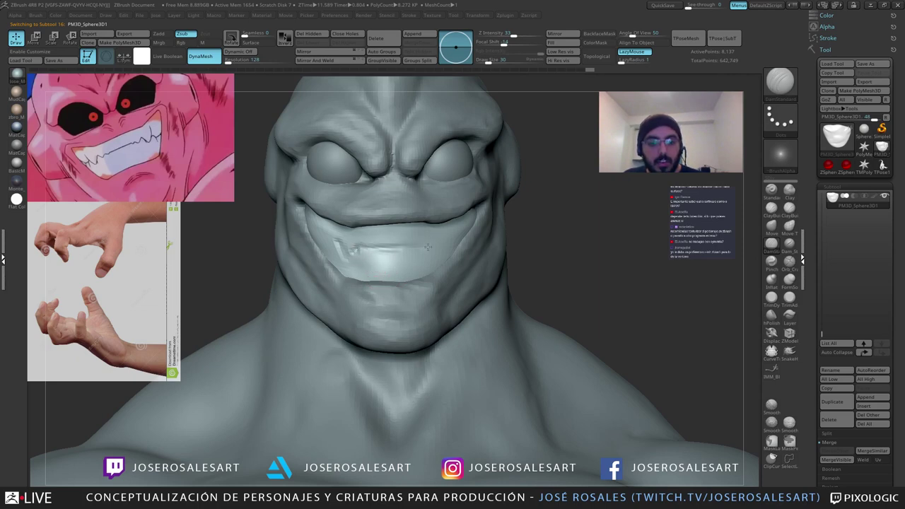
Step: Carve the matching fang notch on the other side of the teeth with the DamStandard brush
right_click_drag(429, 253, 402, 251)
left_click_drag(446, 239, 440, 252)
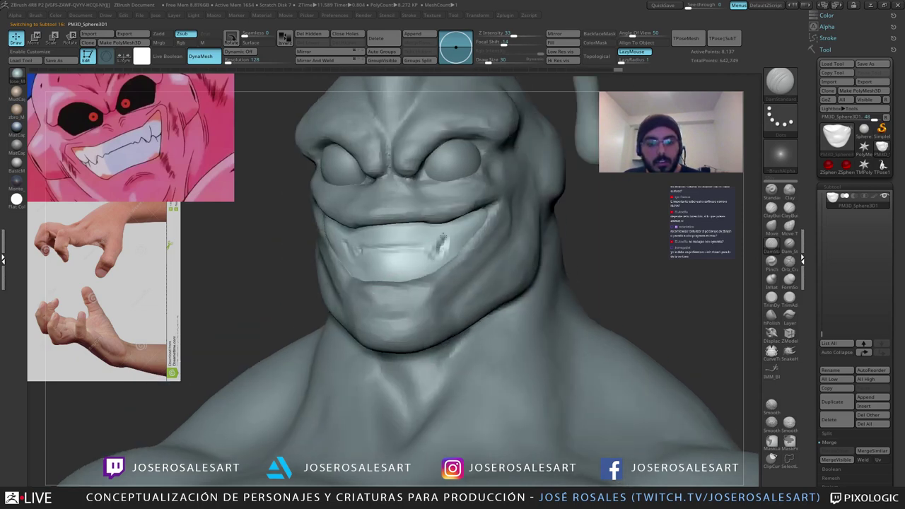
right_click_drag(475, 207, 450, 238)
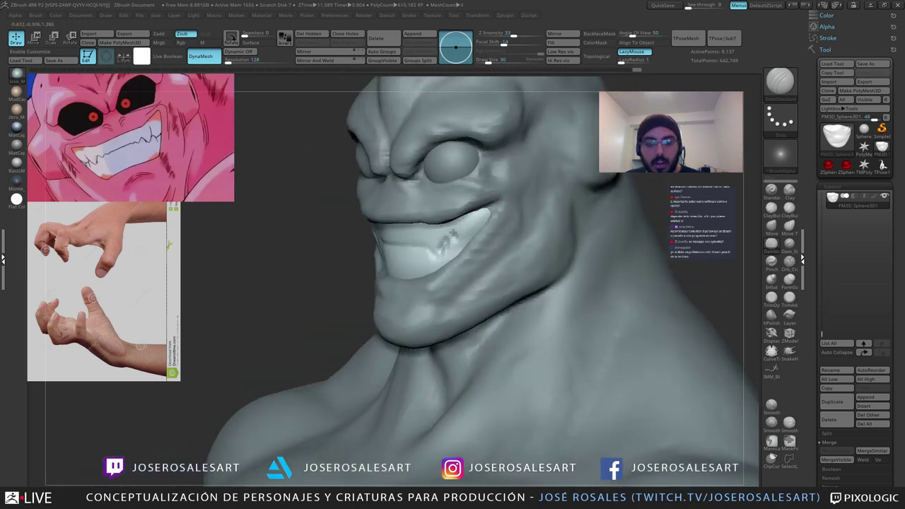
right_click_drag(393, 243, 426, 245)
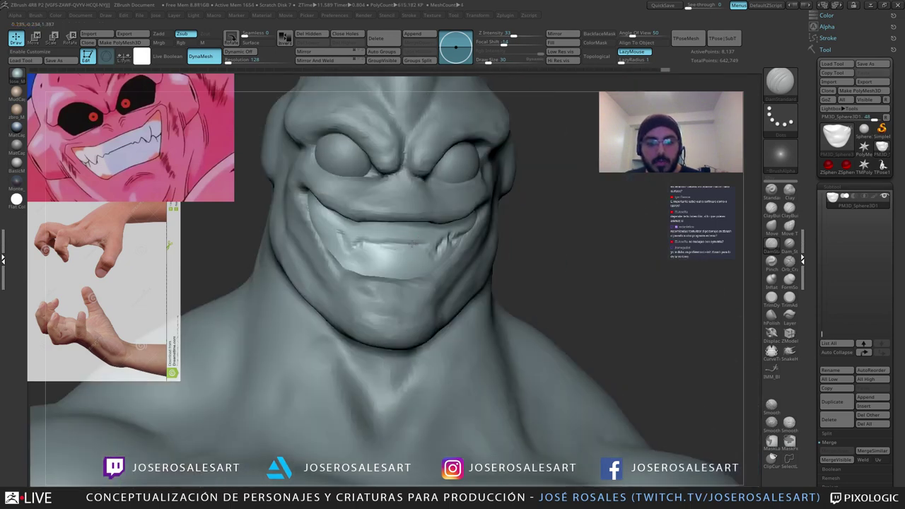
Step: Deepen the bite line and extend it past the fang notch towards the mouth corner with the DamStandard brush
left_click_drag(412, 244, 341, 234)
right_click_drag(327, 234, 347, 235)
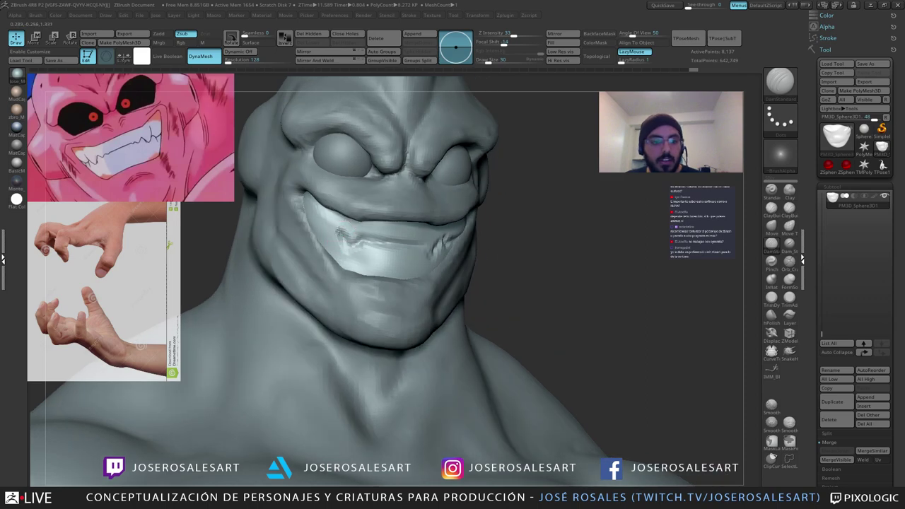
left_click_drag(344, 241, 335, 230)
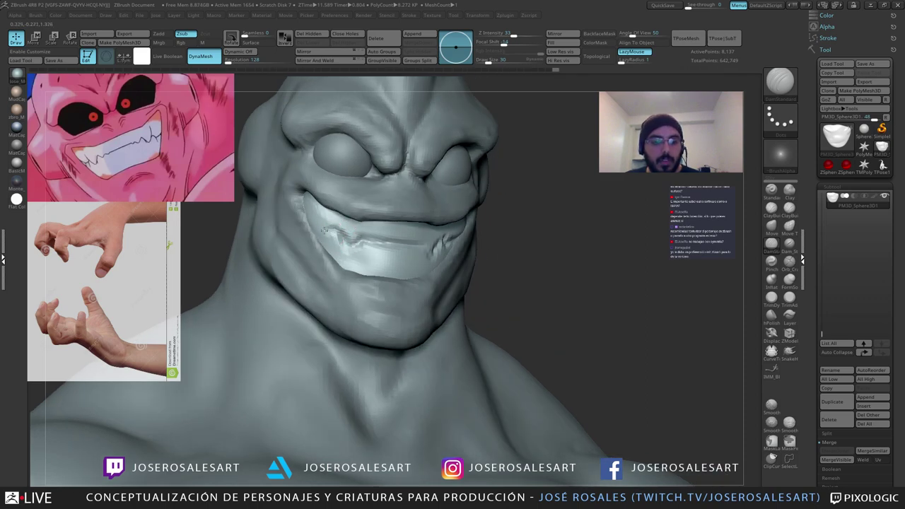
Step: Build up the upper row of teeth above the bite line with the ClayBuildup brush at draw size 30
mouse_move(347, 240)
right_mouse_down("ctrl")
mouse_move(338, 225)
mouse_move(311, 219)
mouse_move(315, 177)
mouse_move(387, 250)
mouse_move(393, 297)
right_mouse_up("ctrl")
key("b")
key("c")
key("b")
mouse_move(386, 216)
right_mouse_down("ctrl")
mouse_move(405, 247)
mouse_move(388, 222)
mouse_move(411, 224)
right_mouse_up("ctrl")
mouse_move(412, 223)
right_mouse_down("ctrl")
mouse_move(413, 208)
mouse_move(417, 218)
right_mouse_up("ctrl")
mouse_move(479, 217)
left_mouse_down()
mouse_move(491, 225)
mouse_move(440, 215)
mouse_move(463, 208)
left_mouse_up()
right_click_drag(459, 207, 489, 208)
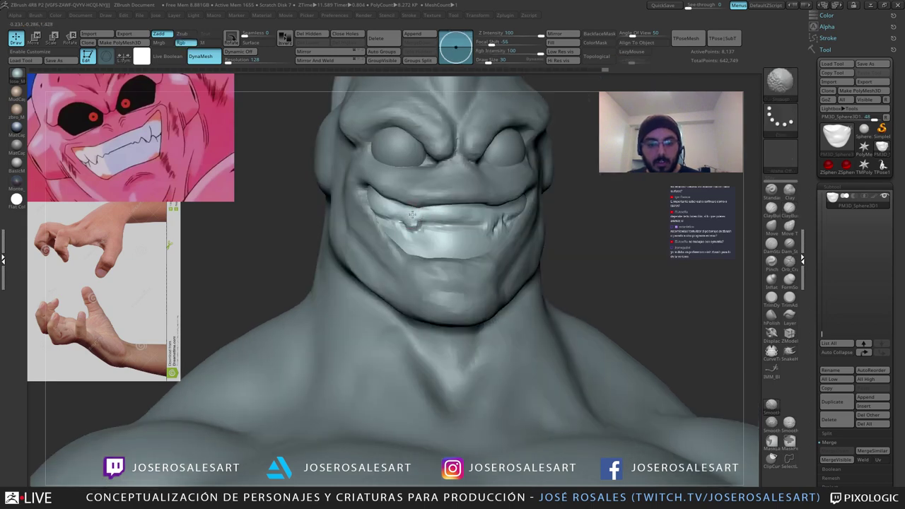
Step: Smooth the teeth around the fang notch and subdivide the teeth mesh to level 2
mouse_move(412, 215)
left_mouse_down("shift")
mouse_move(435, 218)
mouse_move(417, 240)
left_mouse_up("shift")
key("ctrl+d")
mouse_move(427, 244)
right_mouse_down("ctrl")
mouse_move(437, 221)
mouse_move(456, 224)
mouse_move(386, 240)
mouse_move(442, 230)
right_mouse_up("ctrl")
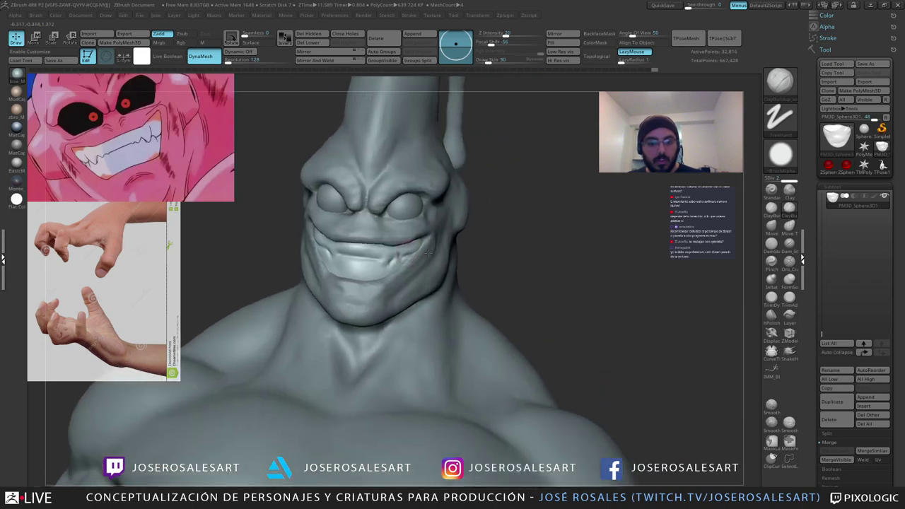
Step: Flatten the front of the teeth with the TrimDynamic brush at draw size 62
right_click_drag(385, 186, 373, 210, "ctrl")
right_click_drag(347, 264, 360, 248)
key("b")
key("t")
key("d")
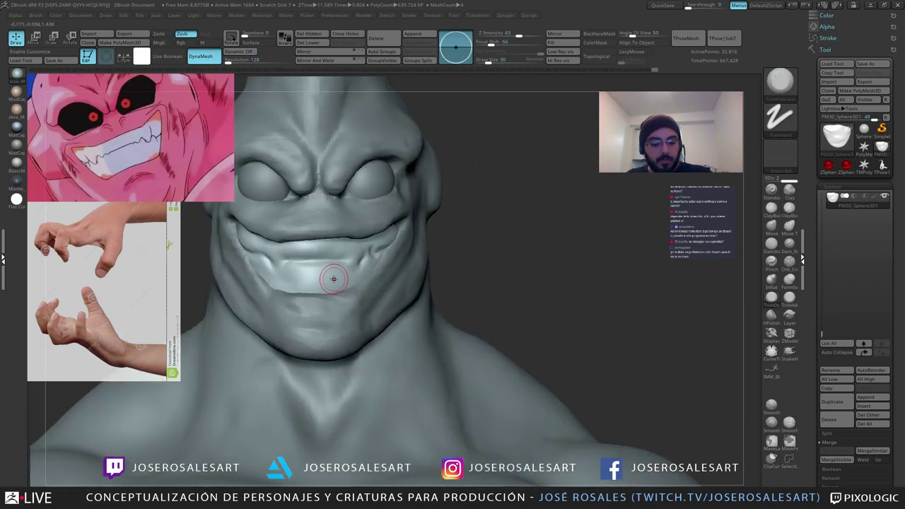
right_click_drag(332, 287, 318, 283)
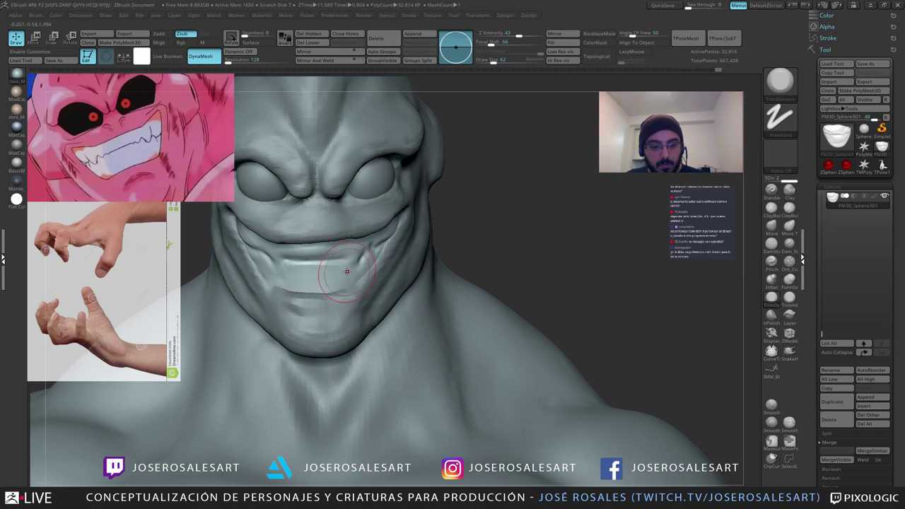
left_click_drag(347, 272, 289, 276)
right_click_drag(289, 275, 267, 266)
mouse_move(346, 267)
left_mouse_down()
mouse_move(359, 264)
mouse_move(313, 256)
left_mouse_up()
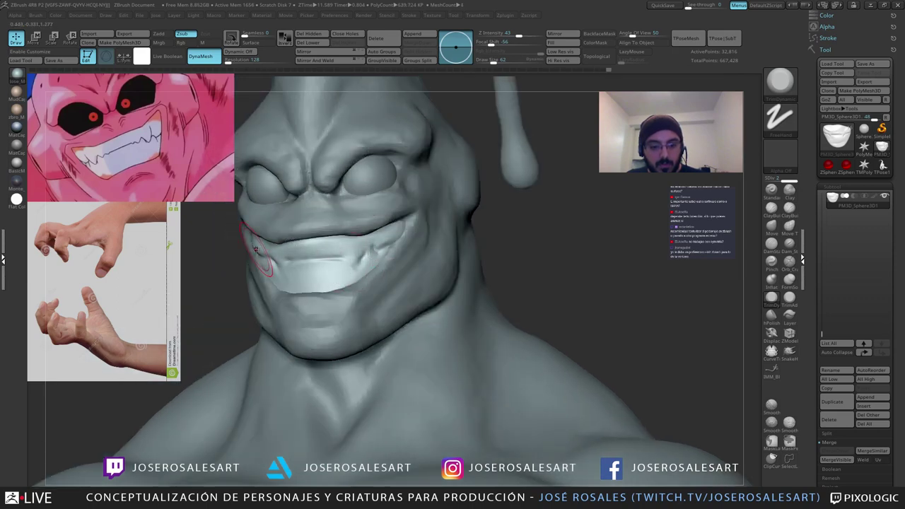
Step: Deepen the fang notch on the side of the teeth with the DamStandard brush at draw size 23
right_click_drag(256, 250, 309, 252)
left_click_drag(246, 251, 335, 262)
right_click_drag(335, 262, 368, 253)
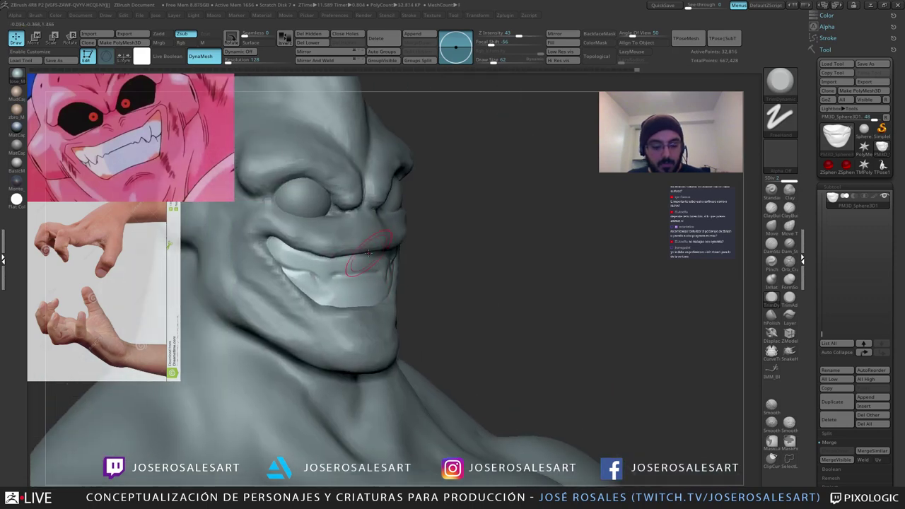
key("b")
key("d")
key("s")
key("s")
left_click_drag(349, 284, 326, 288)
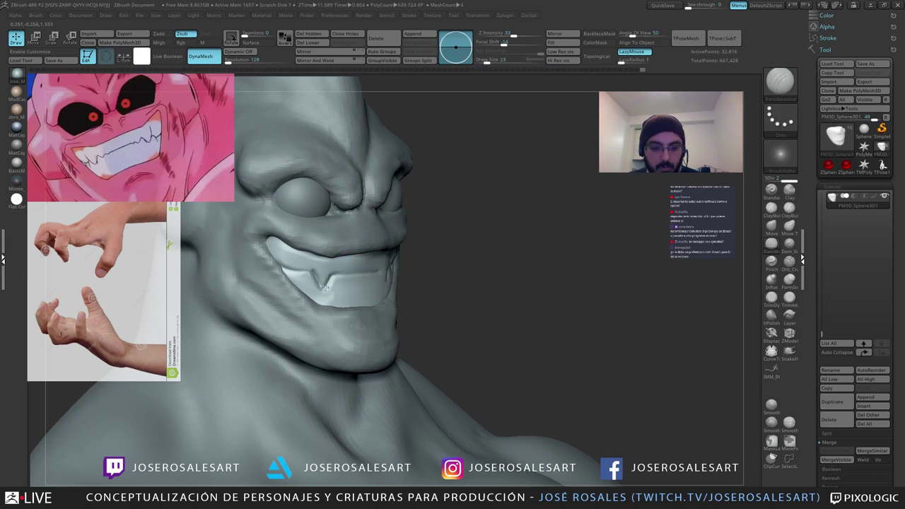
mouse_move(325, 286)
right_mouse_down()
mouse_move(398, 283)
mouse_move(393, 265)
right_mouse_up()
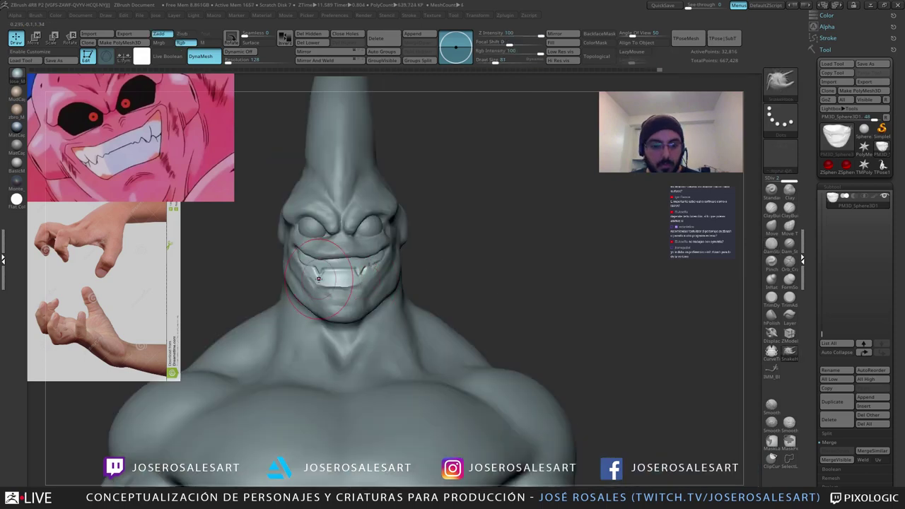
Step: Pull the teeth upward near the fang with the SnakeHook brush at draw size 81, and make the body the active subtool
left_click_drag(318, 279, 320, 268)
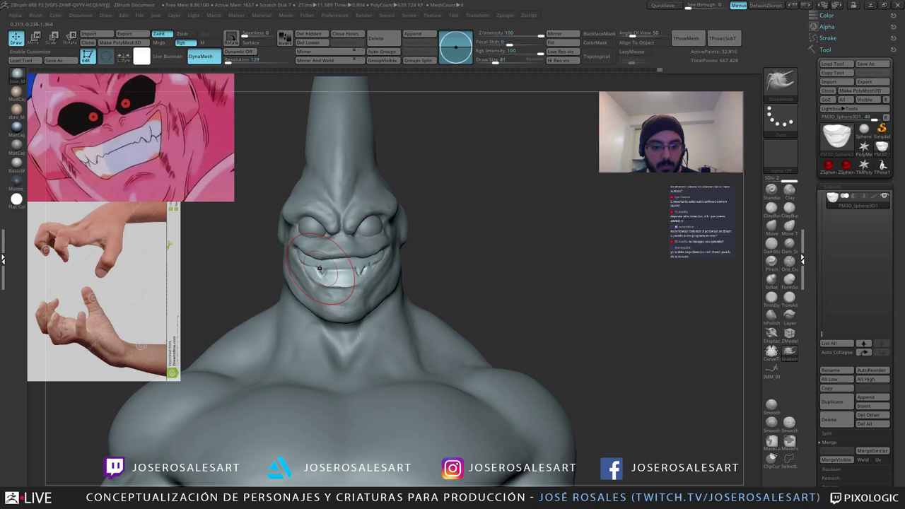
left_click(320, 260, "alt")
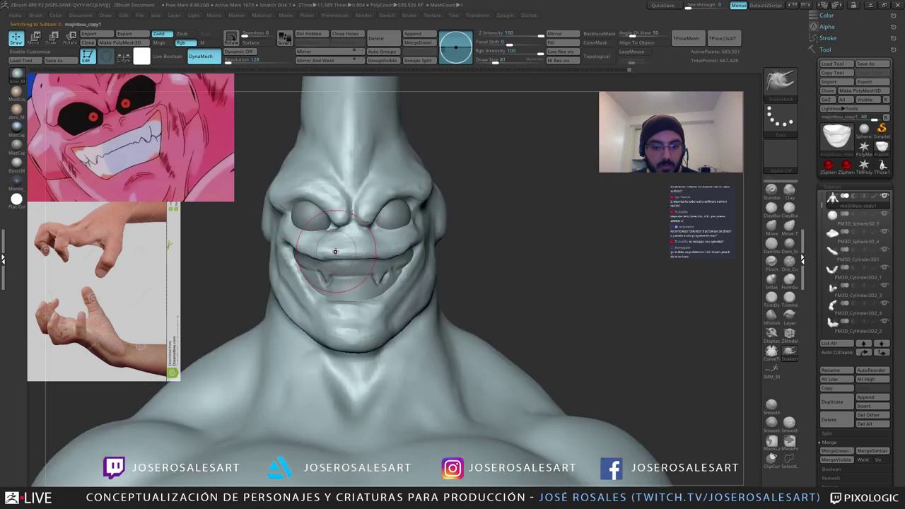
mouse_move(354, 255)
right_mouse_down("ctrl")
mouse_move(364, 260)
mouse_move(339, 265)
mouse_move(364, 258)
right_mouse_up("ctrl")
right_click_drag(364, 259, 431, 228)
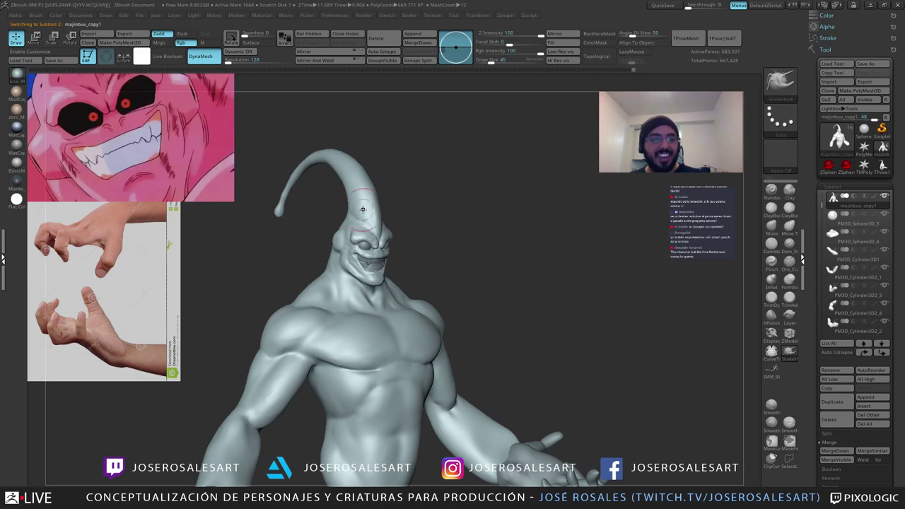
right_click_drag(363, 209, 287, 231)
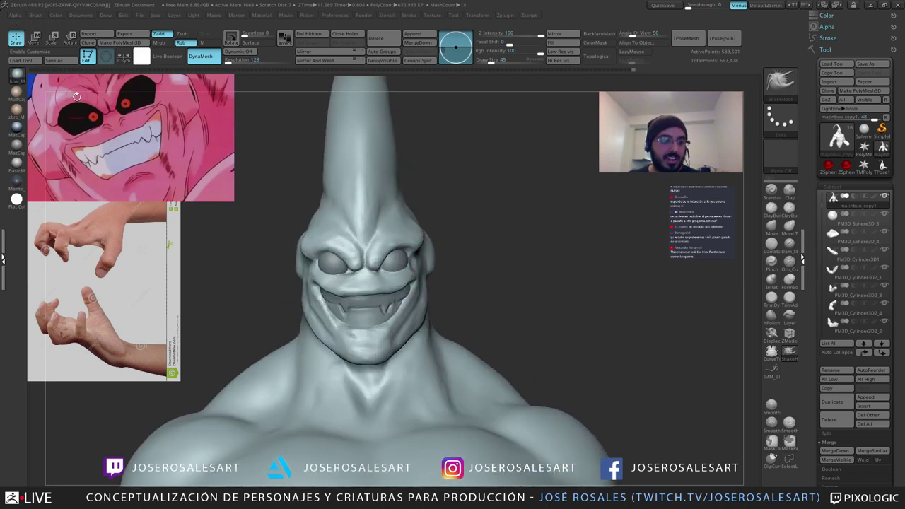
Step: Carve the centre of the nose area between the eyes and upper lip with the DamStandard brush
key("b")
key("d")
key("s")
mouse_move(372, 262)
right_mouse_down("ctrl")
mouse_move(384, 296)
mouse_move(366, 297)
right_mouse_up("ctrl")
key("s")
left_click_drag(367, 297, 364, 294)
mouse_move(421, 293)
right_mouse_down()
mouse_move(375, 293)
mouse_move(333, 270)
mouse_move(403, 260)
mouse_move(397, 300)
mouse_move(362, 286)
mouse_move(380, 287)
right_mouse_up()
Step: Build up the nose and the area beside it above the upper lip with the ClayBuildup brush
key("b")
key("m")
key("v")
key("b")
key("c")
key("b")
left_click_drag(382, 286, 387, 289)
mouse_move(388, 289)
right_mouse_down()
mouse_move(355, 285)
mouse_move(382, 285)
right_mouse_up()
left_click_drag(383, 284, 396, 287)
mouse_move(396, 287)
right_mouse_down()
mouse_move(371, 289)
mouse_move(403, 290)
mouse_move(363, 289)
mouse_move(387, 284)
right_mouse_up()
left_click_drag(388, 285, 392, 294)
Step: Carve the creases running down beside the nose from the inner eye corners with the DamStandard brush at draw size 33
key("b")
key("d")
key("s")
mouse_move(393, 294)
right_mouse_down()
mouse_move(351, 312)
mouse_move(315, 308)
right_mouse_up()
key("s")
left_click(348, 312)
right_click_drag(315, 308, 310, 317, "ctrl")
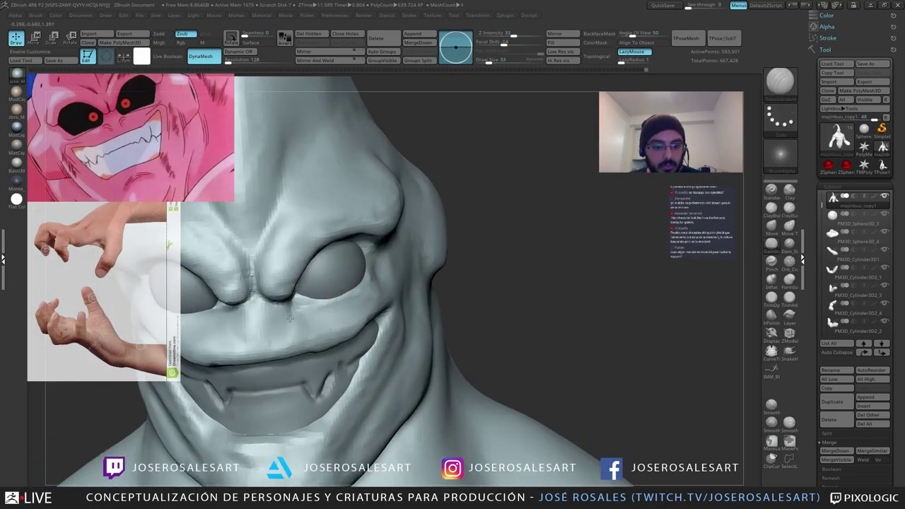
left_click_drag(298, 303, 280, 324)
right_click_drag(281, 323, 257, 316)
left_click_drag(285, 307, 270, 327)
mouse_move(269, 327)
right_mouse_down()
mouse_move(299, 327)
mouse_move(221, 312)
mouse_move(306, 329)
right_mouse_up()
left_click_drag(272, 314, 282, 329)
right_click_drag(297, 329, 225, 328)
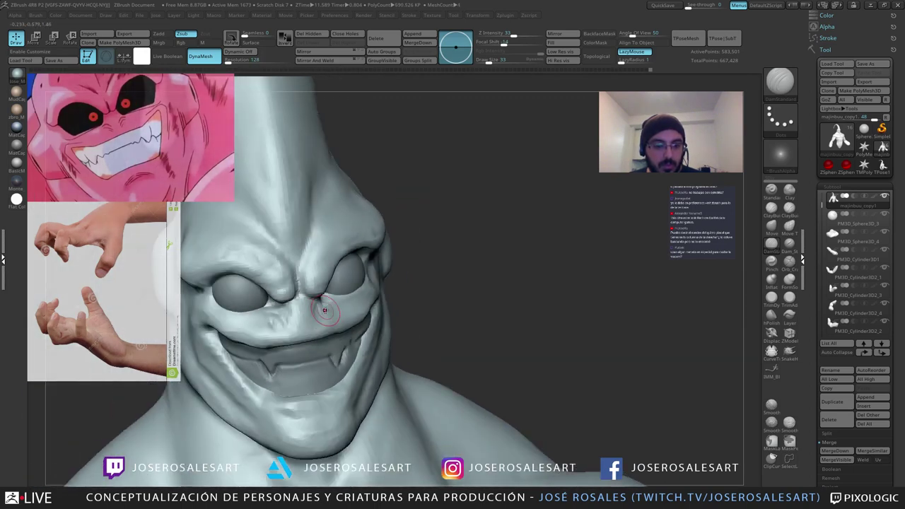
Step: Deepen the crease below the inner eye corner and smooth the surface between the eye and the upper lip
left_click_drag(323, 307, 318, 318)
right_click_drag(327, 321, 287, 322)
left_click_drag(277, 315, 257, 324, "shift")
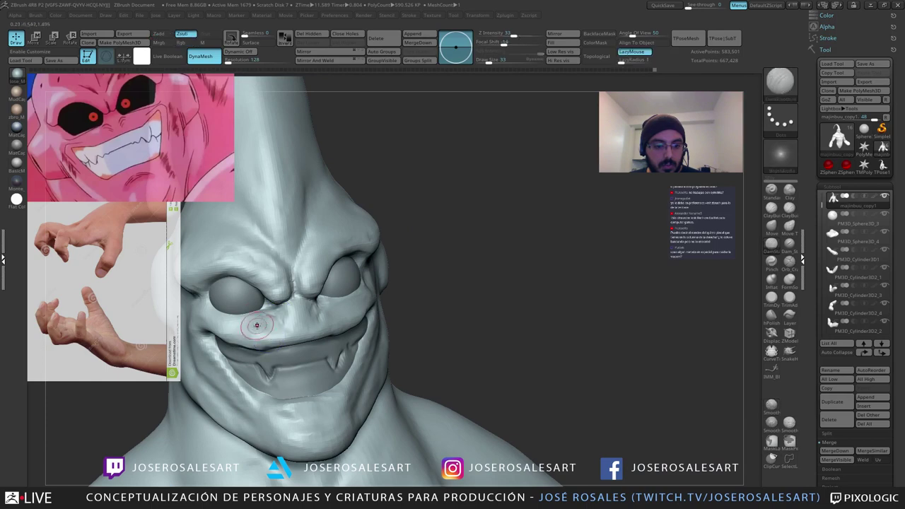
mouse_move(303, 314)
right_mouse_down()
mouse_move(277, 319)
mouse_move(285, 304)
right_mouse_up()
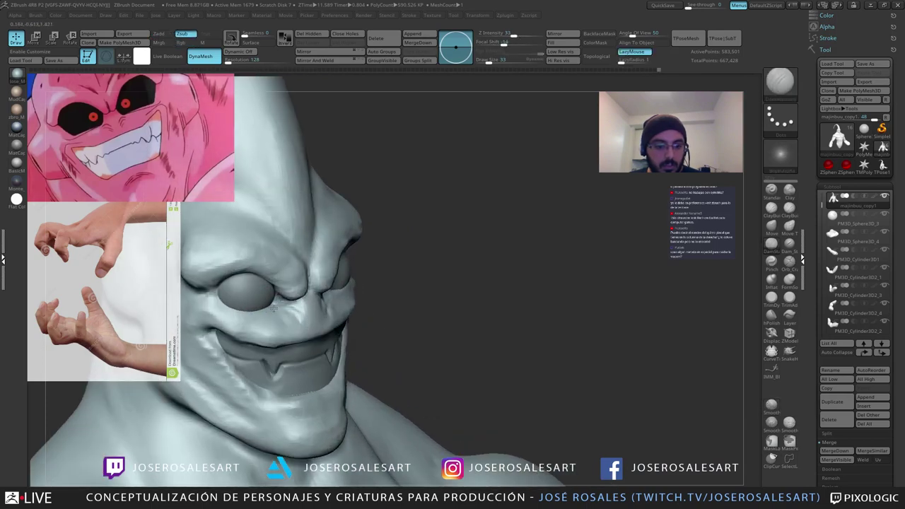
Step: Define the sides of the nose and the folds above the upper lip with further DamStandard strokes
mouse_move(316, 276)
right_mouse_down()
mouse_move(338, 284)
mouse_move(374, 269)
mouse_move(354, 294)
mouse_move(410, 272)
right_mouse_up()
left_click_drag(274, 316, 314, 328)
mouse_move(391, 291)
right_mouse_down()
mouse_move(368, 295)
mouse_move(395, 284)
mouse_move(359, 294)
right_mouse_up()
mouse_move(369, 308)
left_mouse_down()
mouse_move(398, 304)
mouse_move(410, 285)
left_mouse_up()
right_click_drag(410, 281, 398, 294, "ctrl")
mouse_move(397, 291)
right_mouse_down()
mouse_move(412, 281)
mouse_move(410, 290)
right_mouse_up()
left_click_drag(410, 297, 388, 304)
right_click_drag(390, 302, 452, 269)
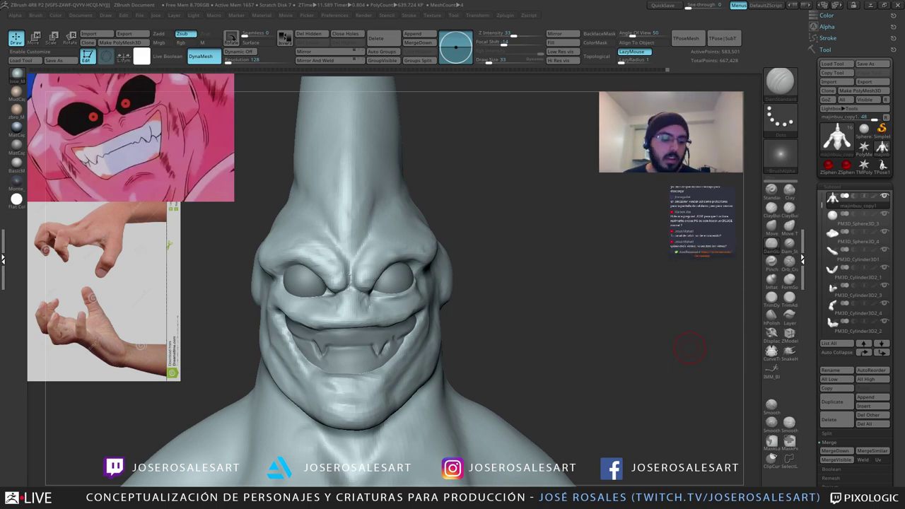
Step: Build up the lip from the mouth corner inward with the ClayBuildup brush at draw size 48 and smooth it
left_click_drag(566, 297, 418, 305)
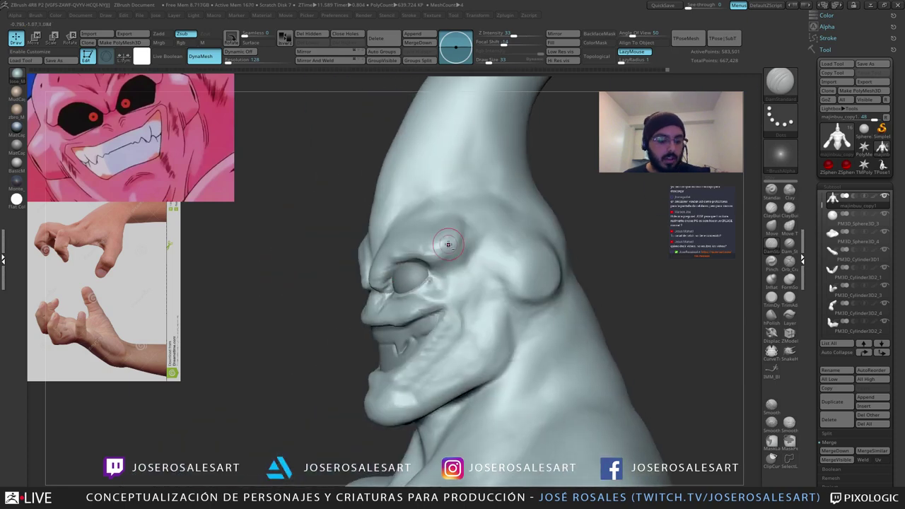
key("1")
key("s")
right_click_drag(405, 295, 426, 314)
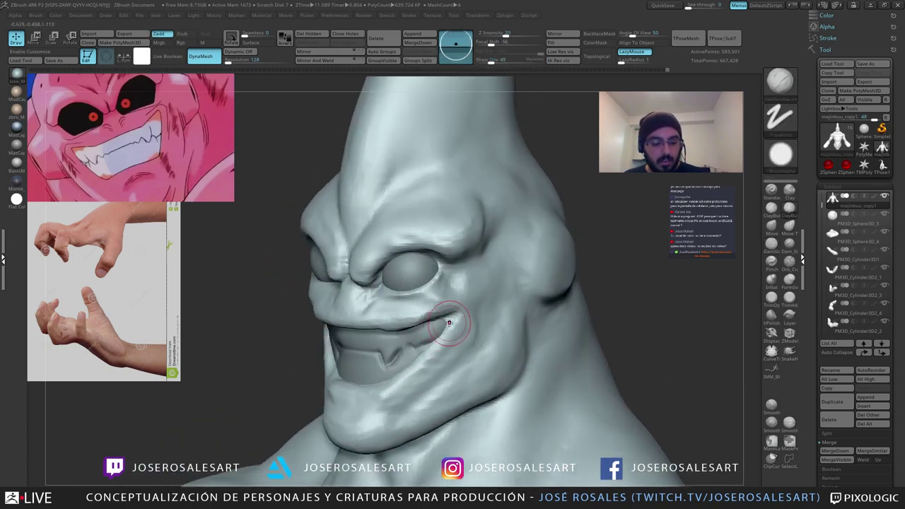
key("2")
left_click_drag(453, 318, 386, 330)
right_click_drag(367, 331, 398, 324)
left_click_drag(396, 327, 322, 347, "shift")
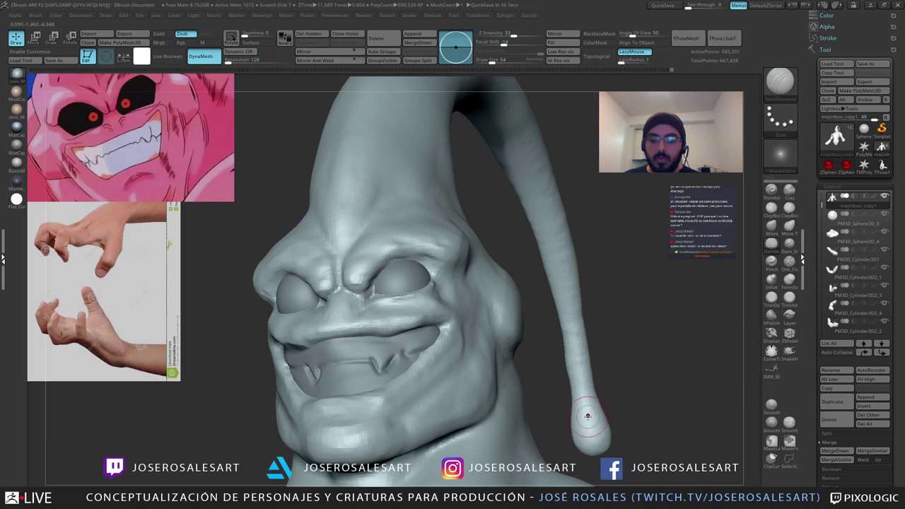
Step: Add volume to the upper lip below the nose with the ClayBuildup brush at draw size 45
left_click_drag(225, 283, 318, 263)
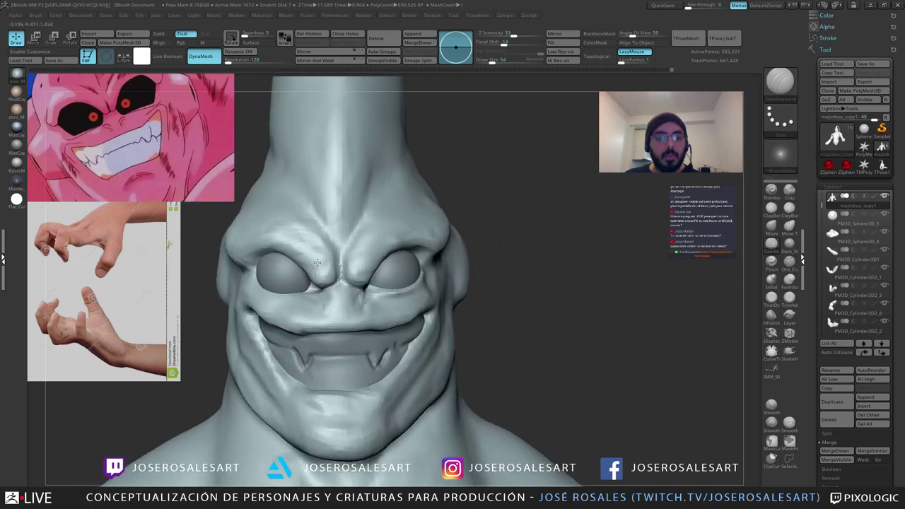
right_click_drag(318, 263, 340, 299)
key("b")
key("c")
key("b")
left_click_drag(347, 303, 374, 313)
right_click_drag(374, 313, 386, 322)
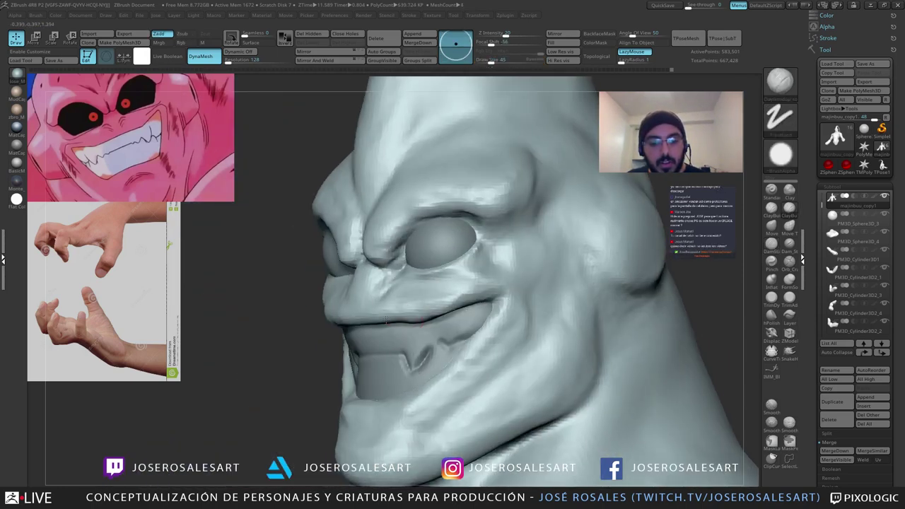
mouse_move(389, 316)
left_mouse_down()
mouse_move(417, 313)
mouse_move(400, 313)
left_mouse_up()
mouse_move(429, 297)
right_mouse_down()
mouse_move(425, 305)
mouse_move(447, 297)
mouse_move(416, 261)
mouse_move(429, 354)
mouse_move(426, 321)
right_mouse_up()
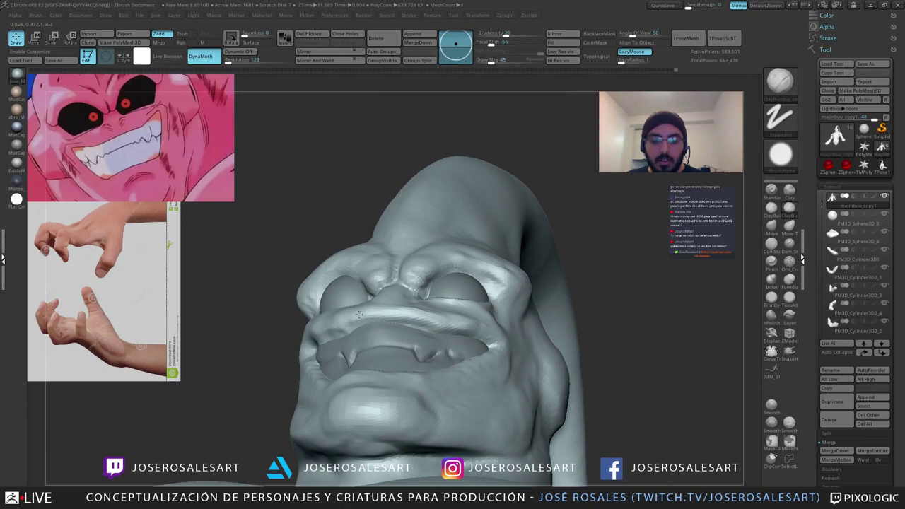
Step: Thicken the edge of the upper lip from its middle out to the opposite mouth corner with the ClayBuildup brush
right_click_drag(349, 318, 363, 325)
mouse_move(364, 325)
left_mouse_down()
mouse_move(332, 326)
mouse_move(359, 329)
left_mouse_up()
right_click_drag(348, 328, 345, 319)
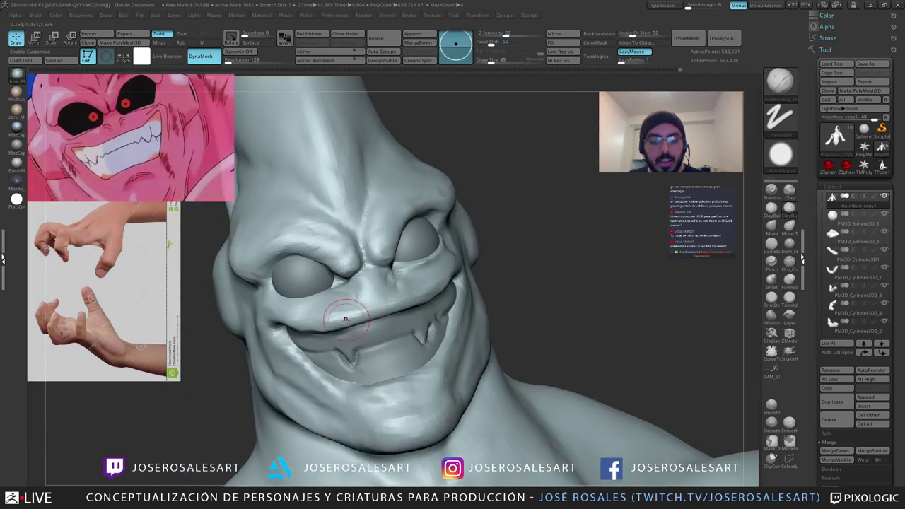
left_click_drag(346, 319, 357, 313)
right_click_drag(336, 325, 393, 327)
mouse_move(328, 331)
left_mouse_down()
mouse_move(293, 337)
mouse_move(303, 339)
left_mouse_up()
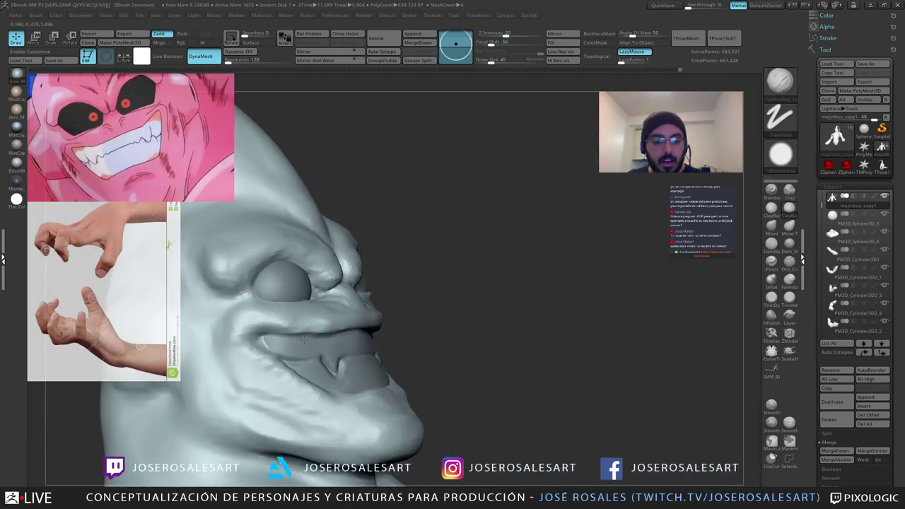
right_click_drag(305, 329, 291, 335)
left_click_drag(322, 330, 294, 331)
right_click_drag(308, 336, 304, 315)
Step: Smooth the built-up upper lip and the cheek surface between the lip and the eye
mouse_move(307, 334)
left_mouse_down("shift")
mouse_move(284, 343)
mouse_move(311, 345)
left_mouse_up("shift")
right_click_drag(315, 328, 295, 336)
left_click_drag(301, 330, 359, 325, "shift")
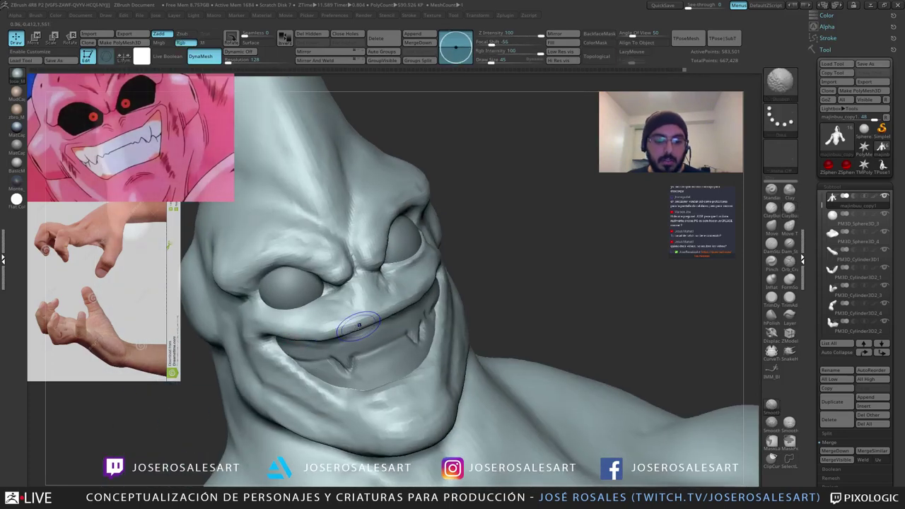
right_click_drag(384, 293, 327, 293)
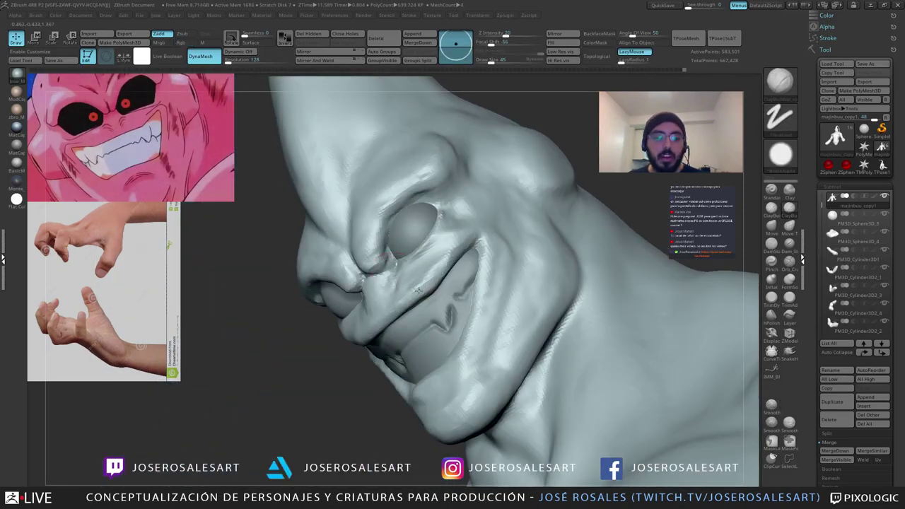
right_click_drag(423, 278, 440, 272)
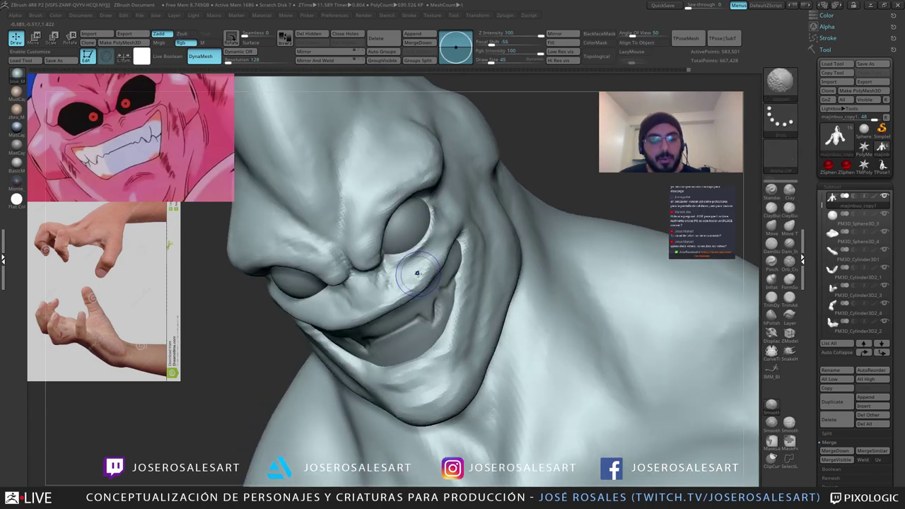
left_click_drag(418, 273, 414, 281, "shift")
mouse_move(415, 281)
right_mouse_down()
mouse_move(445, 268)
mouse_move(365, 280)
mouse_move(397, 300)
right_mouse_up()
Step: Sharpen the upper lip beside the nose with the DamStandard brush at draw size 58
key("b")
key("d")
key("s")
mouse_move(397, 300)
right_mouse_down()
mouse_move(429, 311)
mouse_move(431, 296)
right_mouse_up()
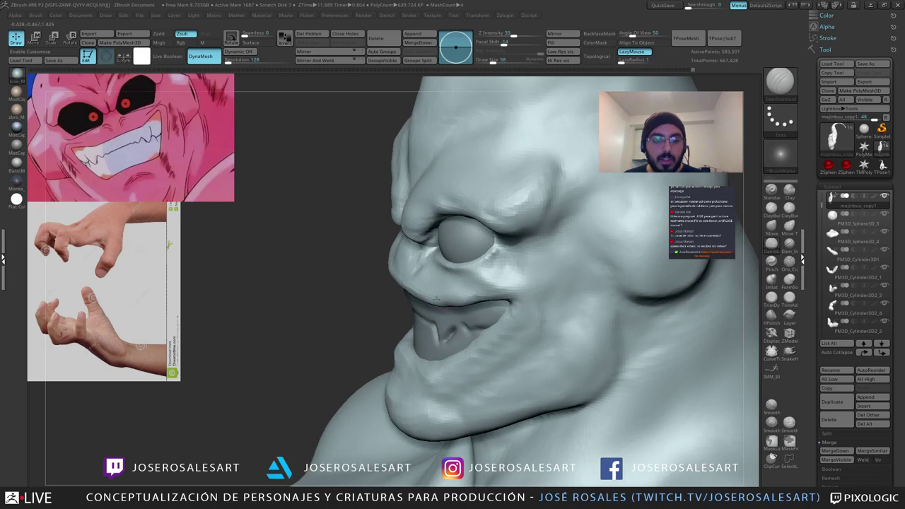
left_click_drag(433, 297, 444, 285)
Step: Adjust the shape of the upper lip near the mouth corner with the SnakeHook brush
mouse_move(432, 292)
right_mouse_down()
mouse_move(423, 307)
mouse_move(442, 290)
mouse_move(440, 310)
mouse_move(420, 263)
mouse_move(470, 248)
mouse_move(475, 256)
mouse_move(299, 174)
right_mouse_up()
key("b")
key("s")
key("h")
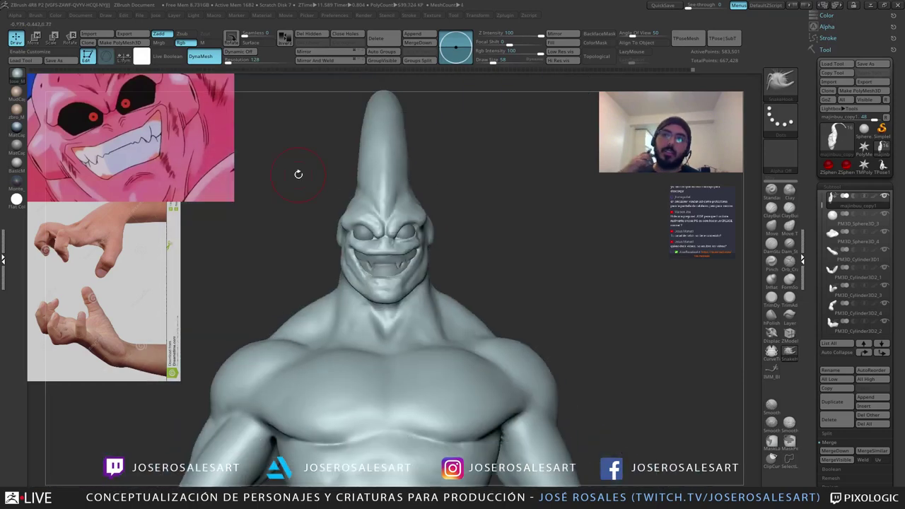
mouse_move(366, 268)
right_mouse_down()
mouse_move(428, 270)
mouse_move(376, 274)
mouse_move(413, 278)
mouse_move(405, 268)
right_mouse_up()
key("s")
left_click_drag(404, 267, 402, 267)
mouse_move(402, 267)
right_mouse_down()
mouse_move(419, 255)
mouse_move(357, 248)
mouse_move(364, 272)
right_mouse_up()
Step: Build up the lower eyelids beneath both eyes with the ClayBuildup brush at draw size 33
key("b")
key("c")
key("b")
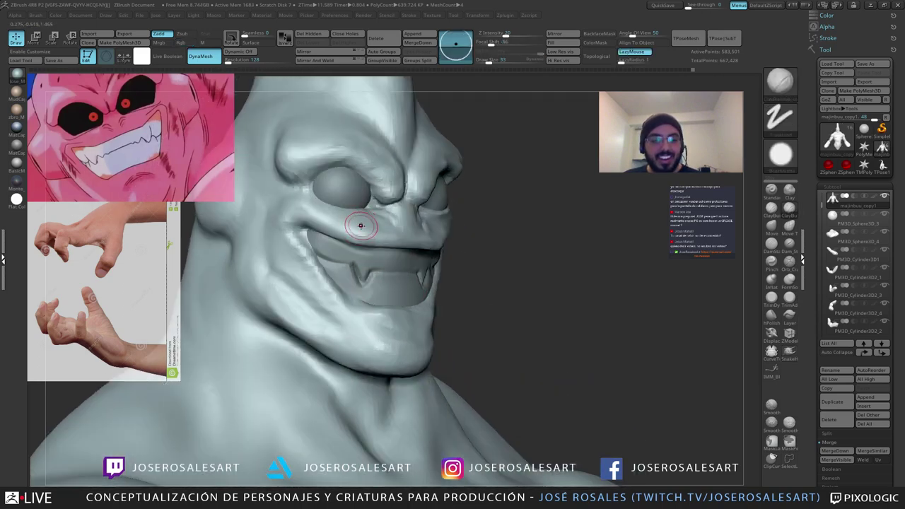
right_click_drag(417, 221, 369, 213)
mouse_move(317, 198)
left_mouse_down()
mouse_move(362, 213)
mouse_move(318, 201)
left_mouse_up()
mouse_move(541, 209)
right_mouse_down()
mouse_move(414, 219)
mouse_move(456, 216)
right_mouse_up()
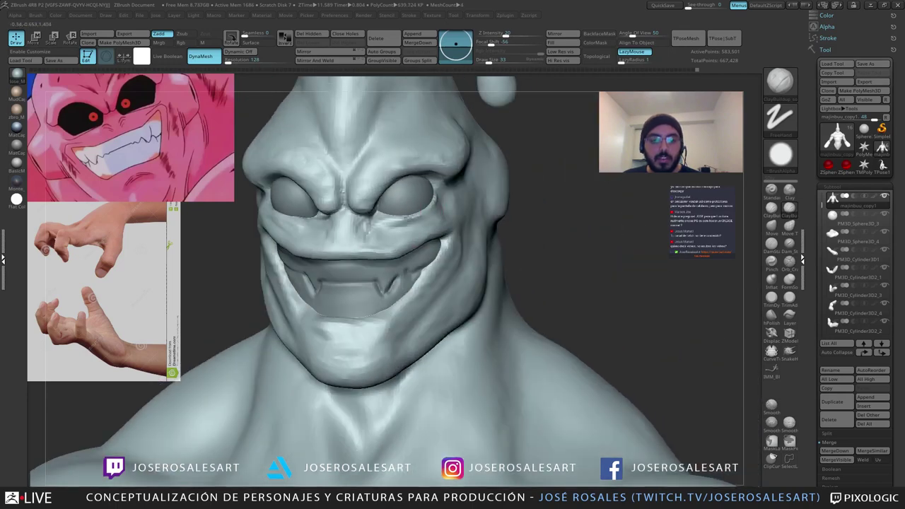
mouse_move(412, 225)
left_mouse_down()
mouse_move(437, 215)
mouse_move(400, 222)
left_mouse_up()
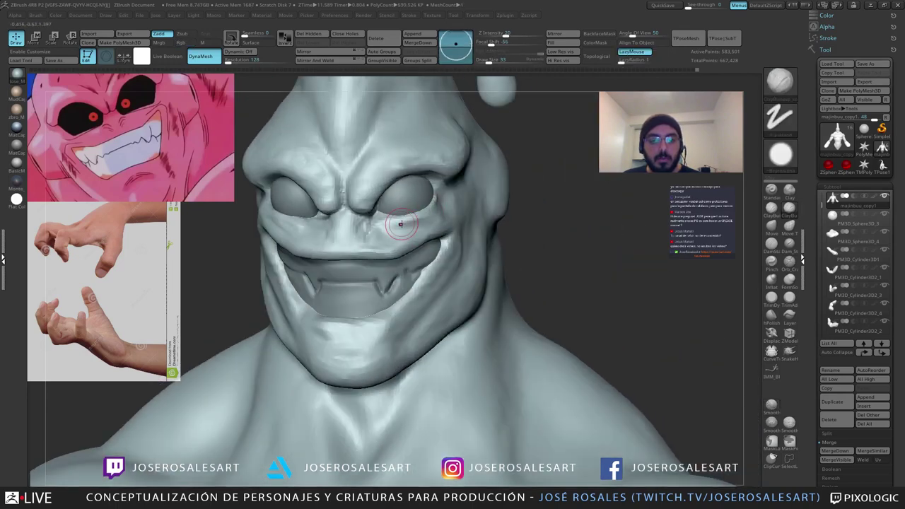
Step: Carve the crease between the brow and the eye with the DamStandard brush at draw size 33
mouse_move(470, 202)
right_mouse_down()
mouse_move(407, 194)
mouse_move(452, 181)
mouse_move(433, 172)
right_mouse_up()
key("b")
key("d")
key("s")
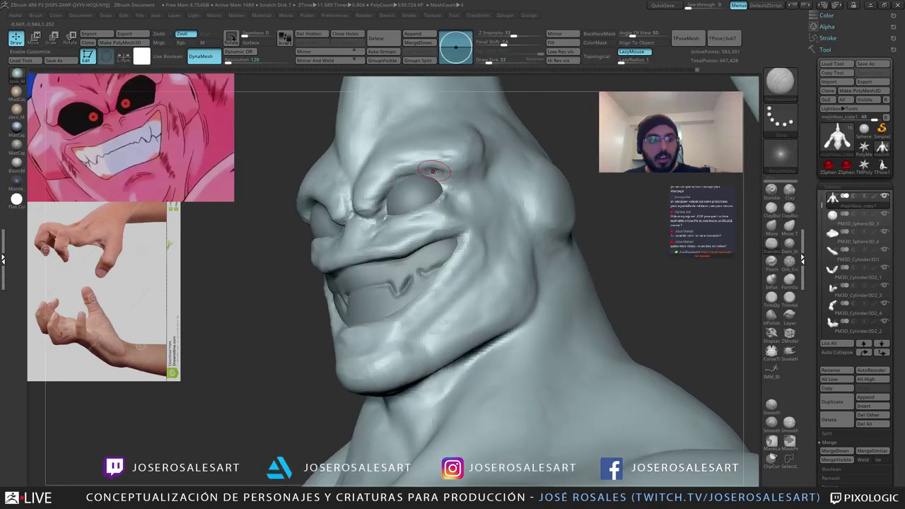
Step: Build up and smooth the forms around the character's eye and brow with the ClayBuildup brush
right_click_drag(459, 186, 523, 186)
right_click_drag(524, 186, 495, 159, "ctrl")
right_click_drag(396, 189, 413, 185)
mouse_move(413, 186)
right_mouse_down("ctrl")
mouse_move(424, 212)
mouse_move(365, 180)
mouse_move(394, 186)
mouse_move(417, 157)
mouse_move(431, 172)
right_mouse_up("ctrl")
key("b")
key("c")
key("b")
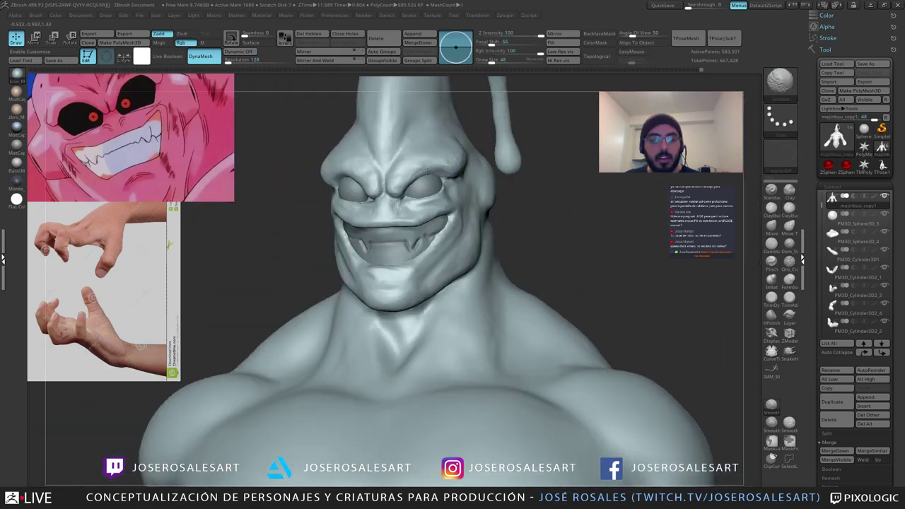
Step: Adjust the profile of the nose and upper lip area with the Move brush
mouse_move(332, 170)
right_mouse_down()
mouse_move(406, 170)
mouse_move(369, 165)
mouse_move(341, 192)
mouse_move(311, 198)
right_mouse_up()
key("b")
key("m")
key("v")
left_click_drag(362, 215, 358, 222)
Step: Reshape the silhouette of the face and jaw with a smaller SnakeHook brush
key("b")
key("s")
key("h")
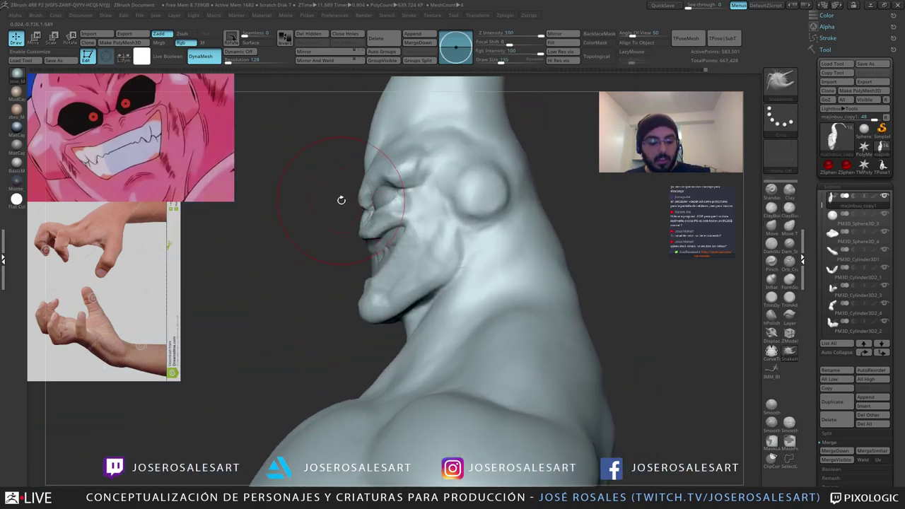
mouse_move(340, 200)
right_mouse_down("ctrl")
mouse_move(354, 216)
mouse_move(385, 220)
right_mouse_up("ctrl")
key("bracketleft")
mouse_move(320, 214)
right_mouse_down()
mouse_move(382, 211)
mouse_move(356, 169)
right_mouse_up()
right_click_drag(379, 206, 391, 189)
right_click_drag(354, 297, 343, 283, "ctrl")
right_click_drag(350, 221, 338, 203)
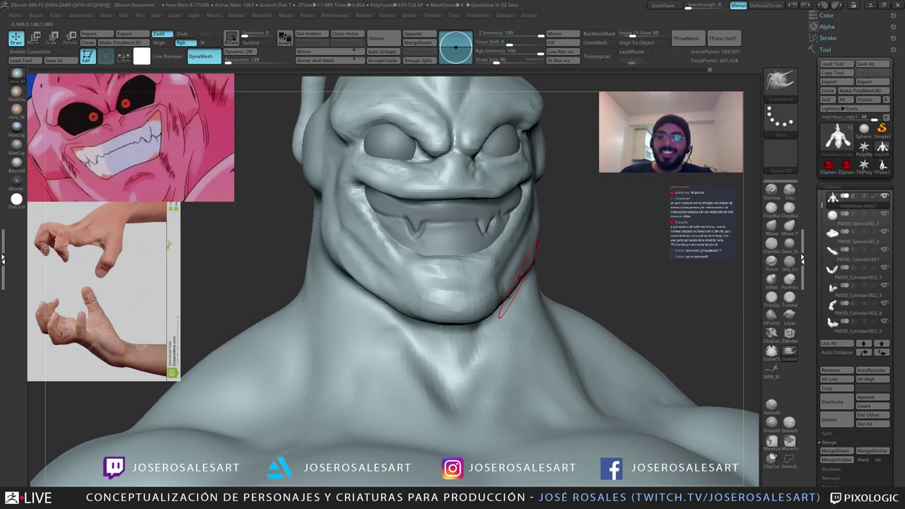
mouse_move(566, 272)
left_mouse_down()
mouse_move(347, 245)
mouse_move(273, 261)
left_mouse_up()
Step: Build up the chin and the area below the lower lip with ClayBuildup strokes
key("b")
key("c")
key("b")
key("s")
left_click_drag(414, 273, 360, 314)
left_click_drag(569, 223, 442, 253)
mouse_move(357, 297)
left_mouse_down()
mouse_move(369, 272)
mouse_move(418, 280)
left_mouse_up()
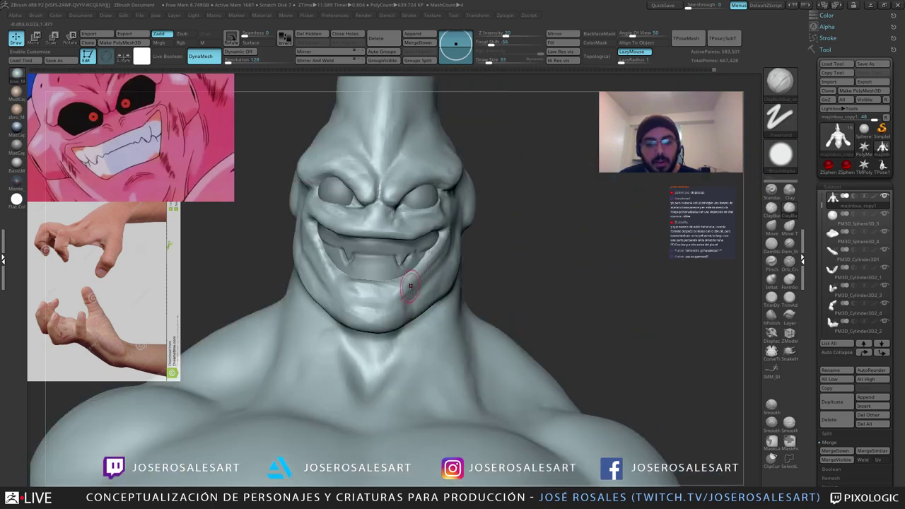
Step: Sculpt and smooth the folds running from the mouth corner toward the jaw using the Standard brush
right_click_drag(410, 285, 392, 287)
key("b")
key("s")
key("t")
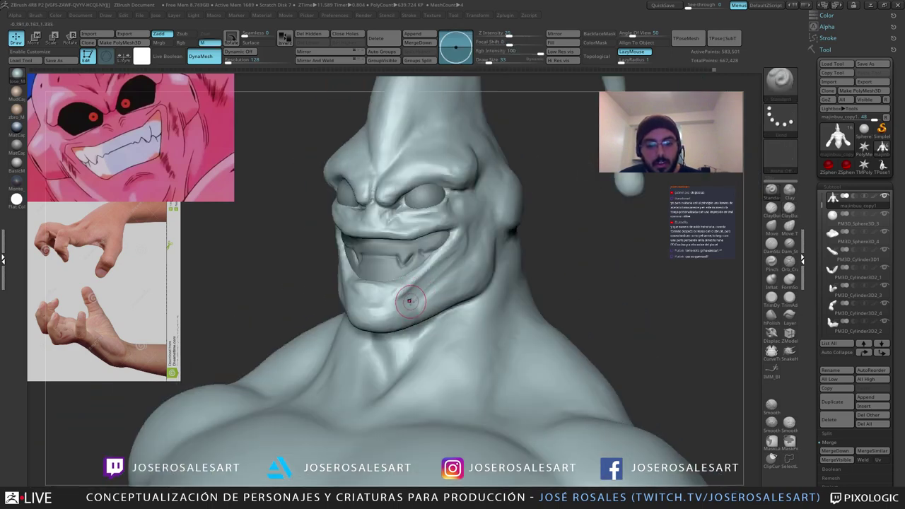
key("s")
left_click_drag(410, 302, 453, 255)
left_click_drag(415, 295, 401, 313)
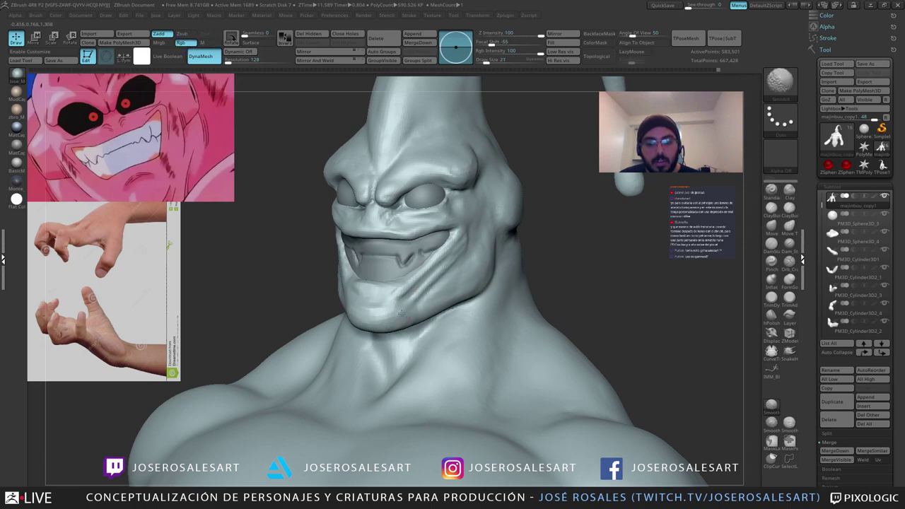
right_click_drag(399, 299, 430, 285)
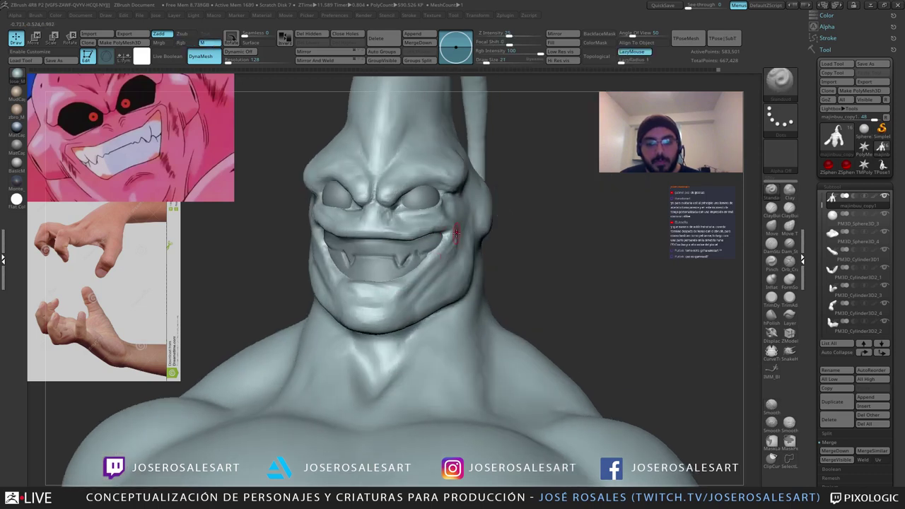
Step: Add volume to the fold beside the mouth on the opposite cheek with ClayBuildup and Standard strokes
mouse_move(455, 233)
right_mouse_down()
mouse_move(438, 221)
mouse_move(317, 229)
mouse_move(312, 213)
right_mouse_up()
key("2")
key("s")
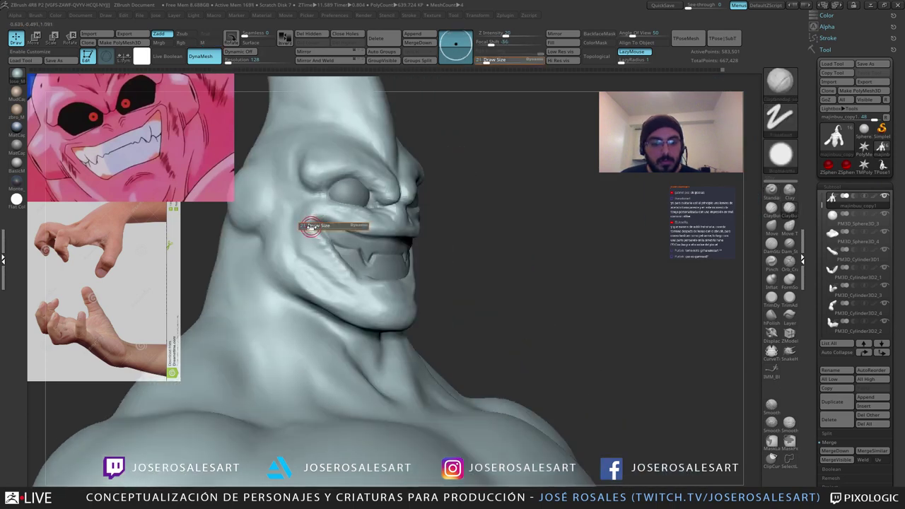
left_click_drag(309, 227, 332, 276)
key("1")
left_click_drag(299, 242, 345, 290)
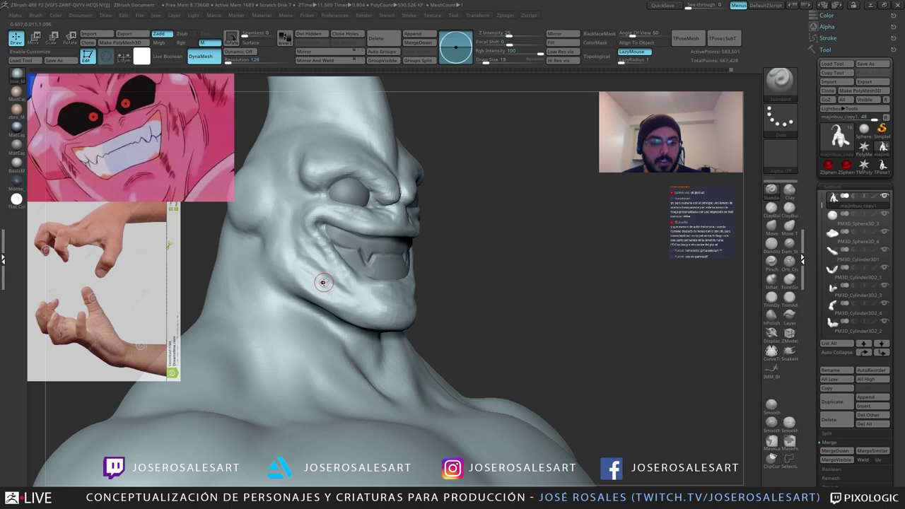
Step: Define the cheek folds around the mouth corner with the Standard brush and smooth them into the cheek
right_click_drag(323, 283, 287, 277)
left_click_drag(325, 267, 344, 309)
right_click_drag(315, 301, 346, 299)
left_click_drag(312, 236, 319, 244)
right_click_drag(322, 245, 284, 240)
left_click_drag(315, 233, 345, 285, "shift")
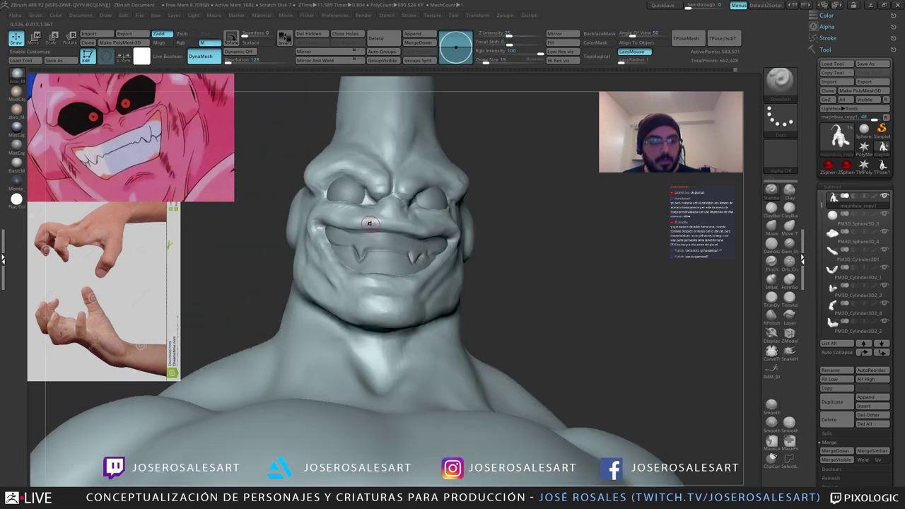
Step: Build up the lower lip above the chin with ClayBuildup strokes
mouse_move(370, 224)
right_mouse_down()
mouse_move(368, 287)
mouse_move(394, 295)
mouse_move(390, 280)
mouse_move(410, 282)
right_mouse_up()
key("2")
left_click_drag(385, 282, 409, 279)
mouse_move(406, 290)
right_mouse_down()
mouse_move(382, 283)
mouse_move(425, 293)
mouse_move(412, 275)
mouse_move(430, 271)
mouse_move(422, 256)
mouse_move(427, 272)
right_mouse_up()
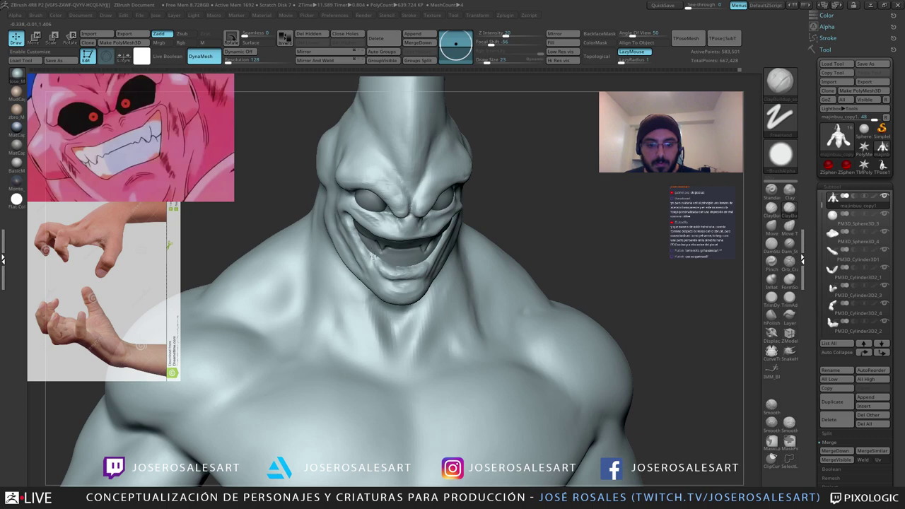
right_click_drag(372, 255, 395, 275)
mouse_move(442, 245)
right_mouse_down()
mouse_move(422, 261)
mouse_move(453, 249)
right_mouse_up()
Step: Reshape the lower lip and the crease beneath it with the SnakeHook brush
mouse_move(429, 157)
right_mouse_down("ctrl")
mouse_move(377, 251)
mouse_move(379, 220)
right_mouse_up("ctrl")
mouse_move(379, 219)
right_mouse_down()
mouse_move(338, 247)
mouse_move(311, 247)
mouse_move(351, 255)
mouse_move(350, 266)
right_mouse_up()
key("b")
key("s")
key("h")
key("s")
left_click_drag(334, 250, 341, 250)
right_click_drag(340, 250, 323, 281, "ctrl")
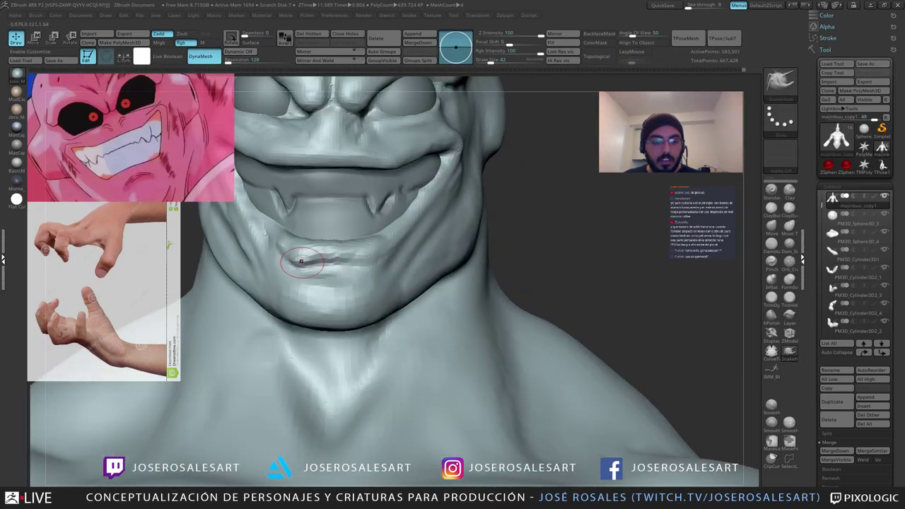
left_click_drag(301, 261, 359, 262)
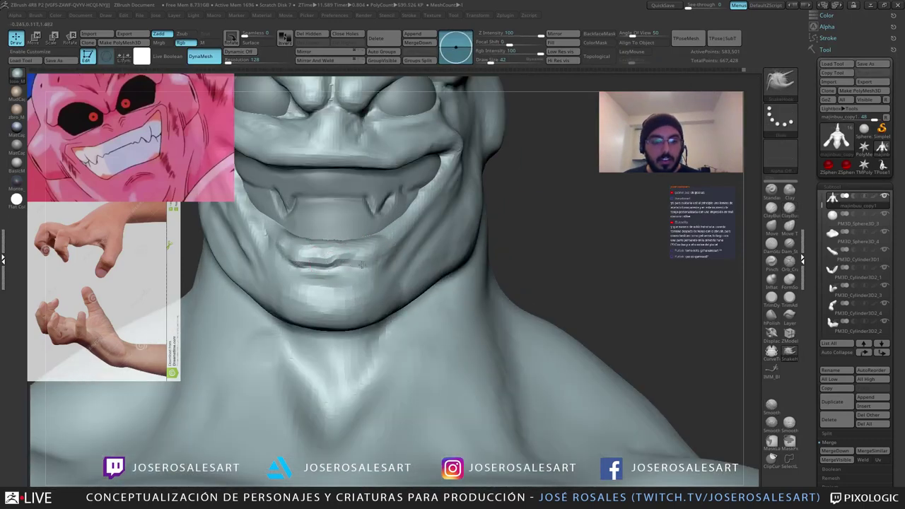
Step: Thicken the center of the lower lip with the ClayBuildup brush
right_click_drag(362, 264, 357, 247, "ctrl")
mouse_move(357, 247)
right_mouse_down()
mouse_move(400, 246)
mouse_move(338, 256)
right_mouse_up()
key("b")
key("c")
key("b")
left_click_drag(326, 254, 340, 256)
mouse_move(340, 256)
right_mouse_down()
mouse_move(333, 251)
mouse_move(347, 272)
right_mouse_up()
right_click_drag(347, 273, 353, 290, "ctrl")
right_click_drag(367, 228, 362, 223)
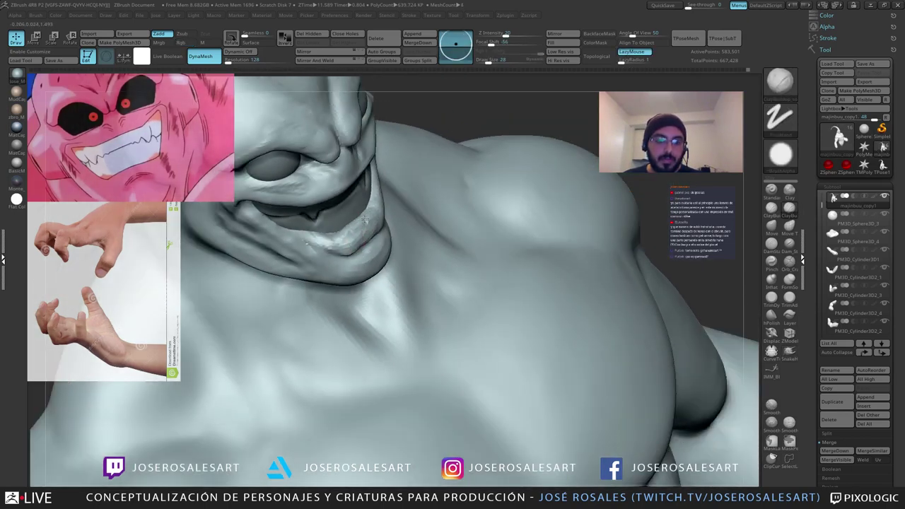
Step: Smooth the lower lip and the surface just below it from several angles
mouse_move(331, 232)
right_mouse_down()
mouse_move(381, 204)
mouse_move(372, 190)
mouse_move(366, 202)
right_mouse_up()
left_click_drag(360, 228, 368, 225, "shift")
right_click_drag(367, 224, 332, 212)
left_click_drag(349, 231, 354, 228, "shift")
mouse_move(354, 228)
right_mouse_down()
mouse_move(400, 206)
mouse_move(326, 212)
mouse_move(332, 223)
right_mouse_up()
left_click_drag(337, 237, 342, 235, "shift")
mouse_move(346, 227)
right_mouse_down()
mouse_move(375, 225)
mouse_move(375, 240)
right_mouse_up()
Step: Carve a crease between the lower lip and the chin with the DamStandard brush
key("b")
key("d")
key("s")
left_click_drag(386, 249, 365, 254)
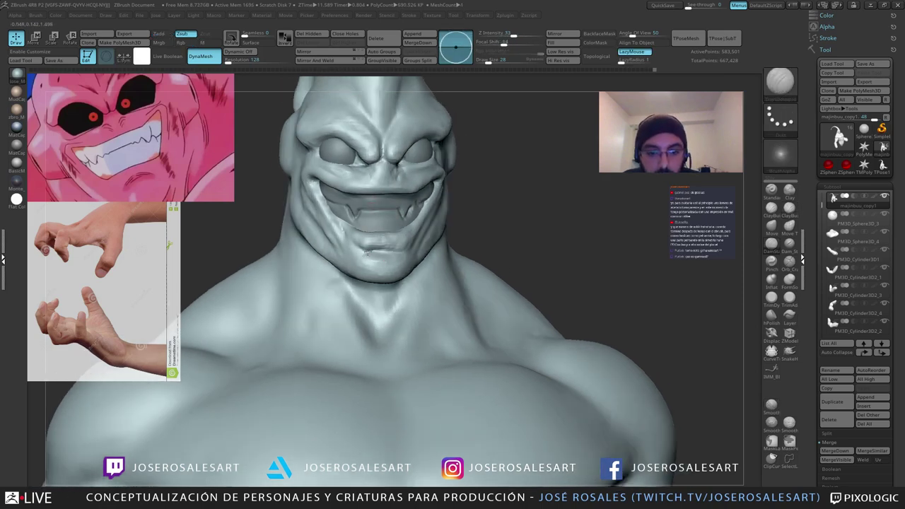
Step: Refine the volume of the chin and jawline with the ClayBuildup brush
mouse_move(398, 247)
right_mouse_down()
mouse_move(375, 250)
mouse_move(376, 238)
mouse_move(387, 264)
mouse_move(453, 260)
right_mouse_up()
key("b")
key("c")
key("b")
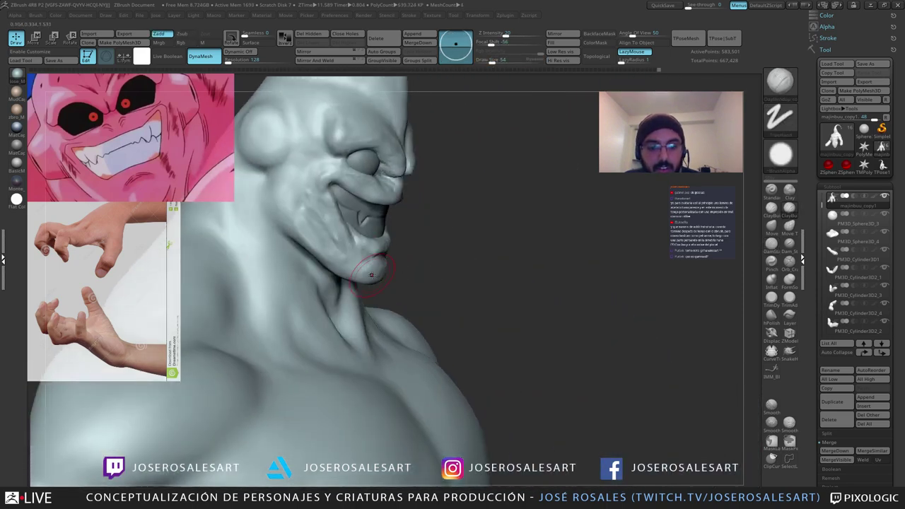
mouse_move(371, 275)
right_mouse_down()
mouse_move(393, 265)
mouse_move(354, 253)
mouse_move(378, 297)
mouse_move(352, 306)
mouse_move(331, 300)
mouse_move(337, 272)
right_mouse_up()
mouse_move(337, 272)
right_mouse_down()
mouse_move(308, 305)
mouse_move(364, 325)
mouse_move(369, 308)
right_mouse_up()
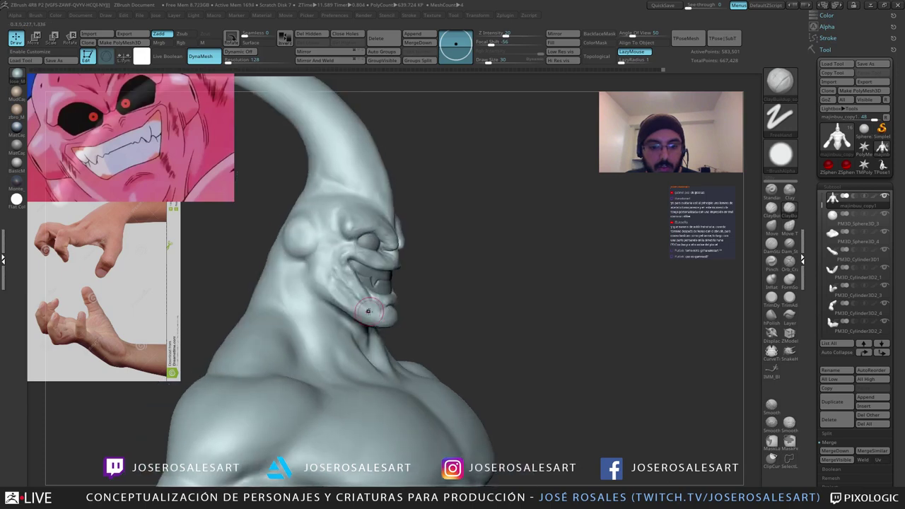
Step: Examine the proportions of the head and upper body from several angles and distances
right_click_drag(537, 283, 505, 297)
mouse_move(505, 297)
right_mouse_down("ctrl")
mouse_move(495, 272)
mouse_move(488, 274)
right_mouse_up("ctrl")
mouse_move(436, 292)
right_mouse_down()
mouse_move(451, 261)
mouse_move(425, 241)
right_mouse_up()
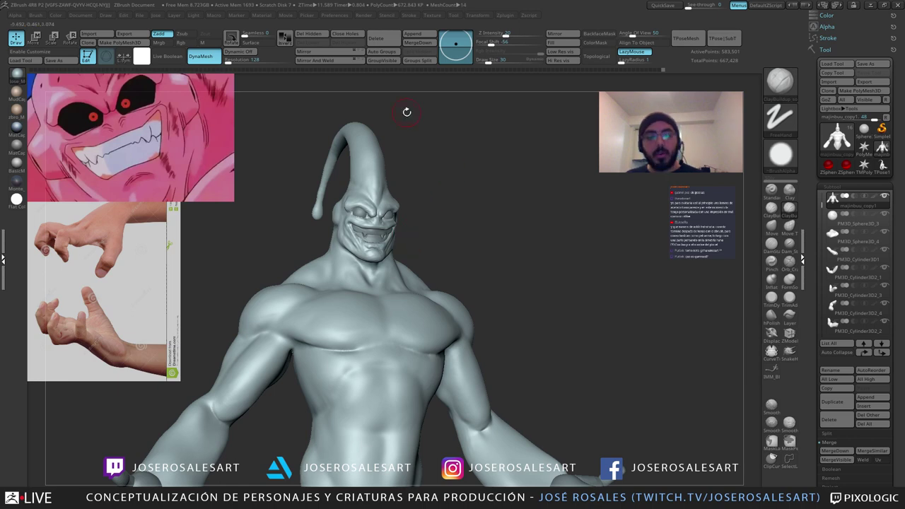
mouse_move(407, 112)
right_mouse_down()
mouse_move(352, 128)
mouse_move(364, 145)
right_mouse_up()
mouse_move(364, 145)
right_mouse_down("ctrl")
mouse_move(381, 210)
mouse_move(457, 170)
mouse_move(409, 148)
mouse_move(406, 108)
mouse_move(406, 266)
mouse_move(401, 240)
mouse_move(430, 206)
mouse_move(378, 225)
mouse_move(460, 228)
right_mouse_up("ctrl")
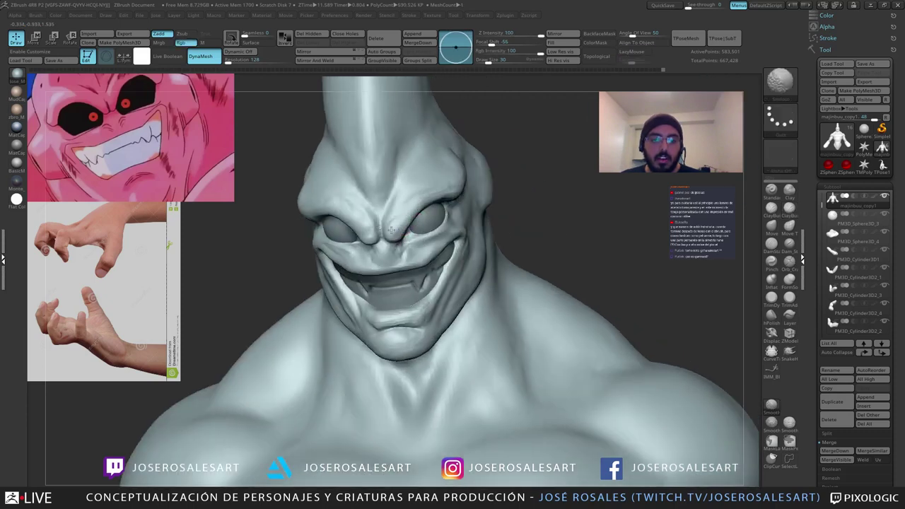
right_click_drag(391, 230, 441, 184)
right_click_drag(381, 187, 382, 212)
mouse_move(319, 236)
right_mouse_down()
mouse_move(333, 218)
mouse_move(295, 209)
mouse_move(379, 220)
mouse_move(356, 233)
mouse_move(309, 227)
mouse_move(364, 239)
mouse_move(286, 239)
right_mouse_up()
Step: Carve wrinkles beside the outer corner of the eye with the DamStandard brush
key("b")
key("d")
key("s")
right_click_drag(441, 237, 406, 239)
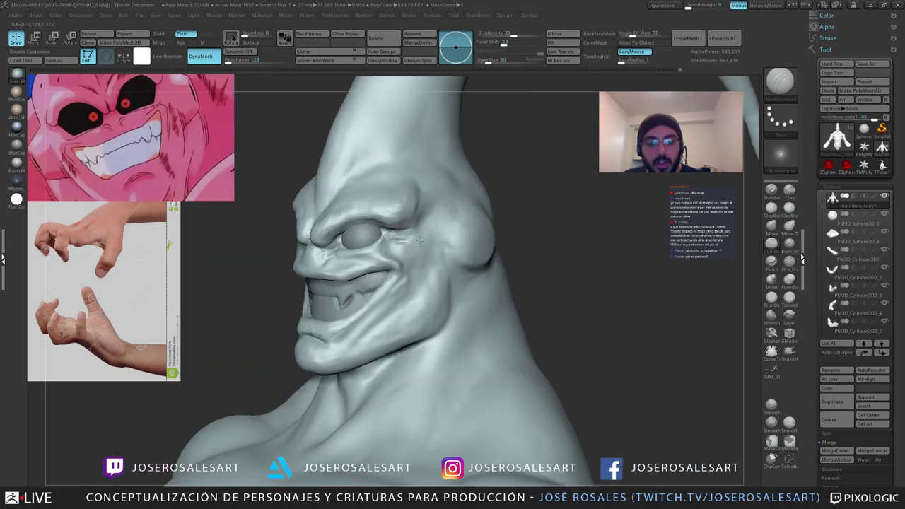
Step: Build up the area between the nose and the upper lip with a larger ClayBuildup brush
mouse_move(345, 242)
right_mouse_down()
mouse_move(419, 244)
mouse_move(337, 263)
right_mouse_up()
key("b")
key("c")
key("b")
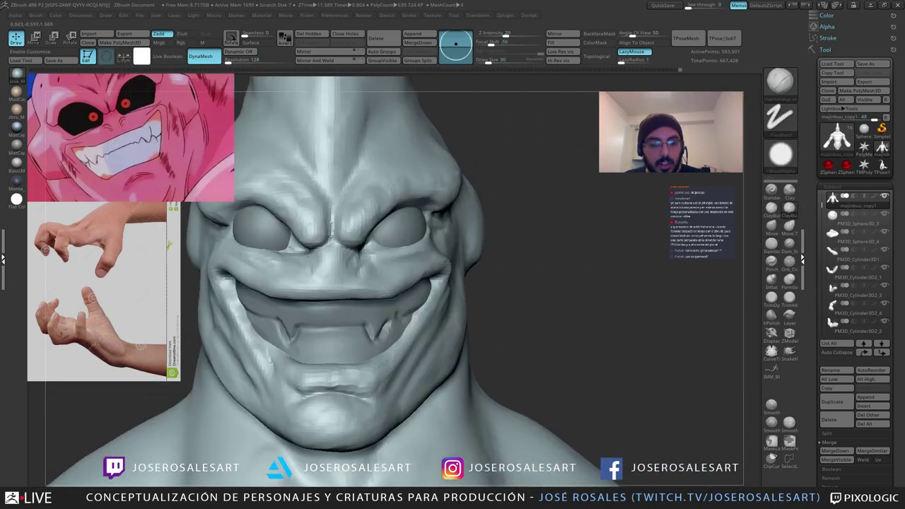
key("s")
left_click_drag(326, 267, 330, 267)
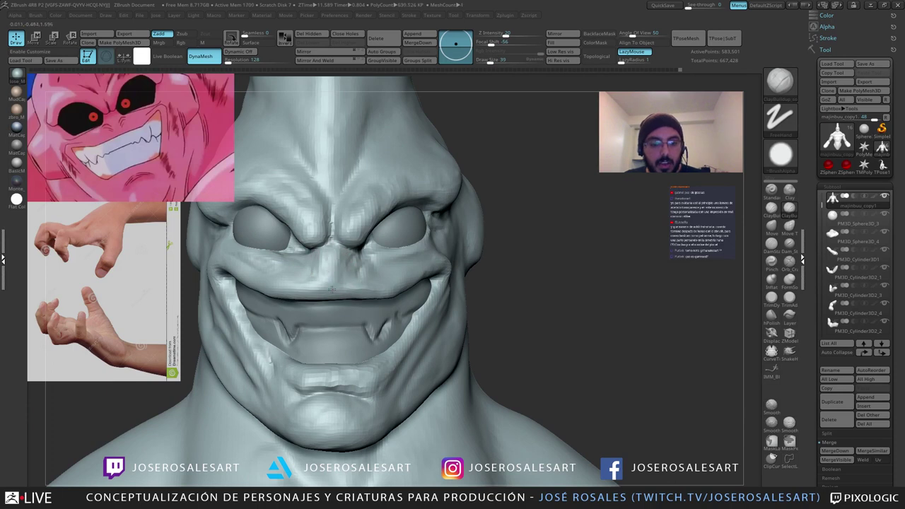
right_click_drag(375, 276, 349, 273)
mouse_move(336, 273)
right_mouse_down()
mouse_move(388, 275)
mouse_move(353, 274)
mouse_move(389, 283)
mouse_move(319, 279)
mouse_move(336, 268)
mouse_move(335, 289)
mouse_move(185, 282)
right_mouse_up()
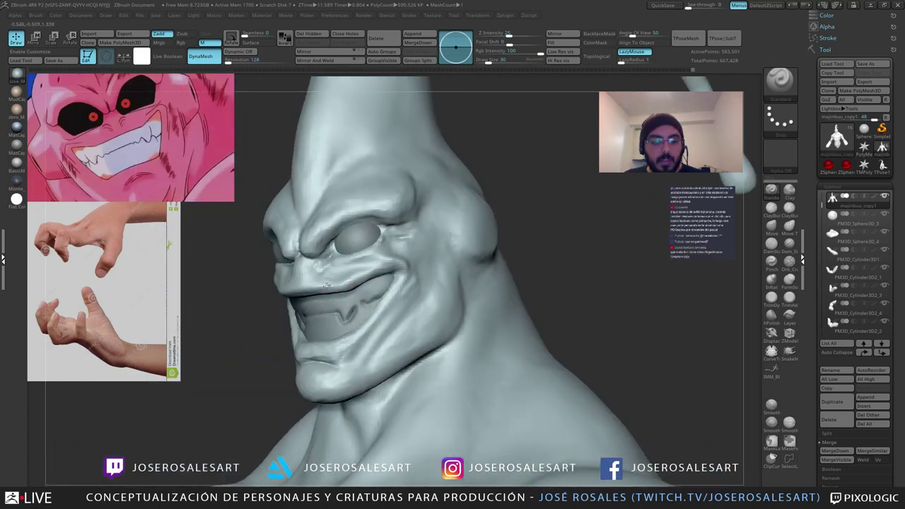
Step: Refine the folds under the eye and along the upper cheek with the Standard brush
right_click_drag(358, 276, 382, 272)
right_click_drag(382, 272, 379, 244, "ctrl")
right_click_drag(304, 281, 254, 309)
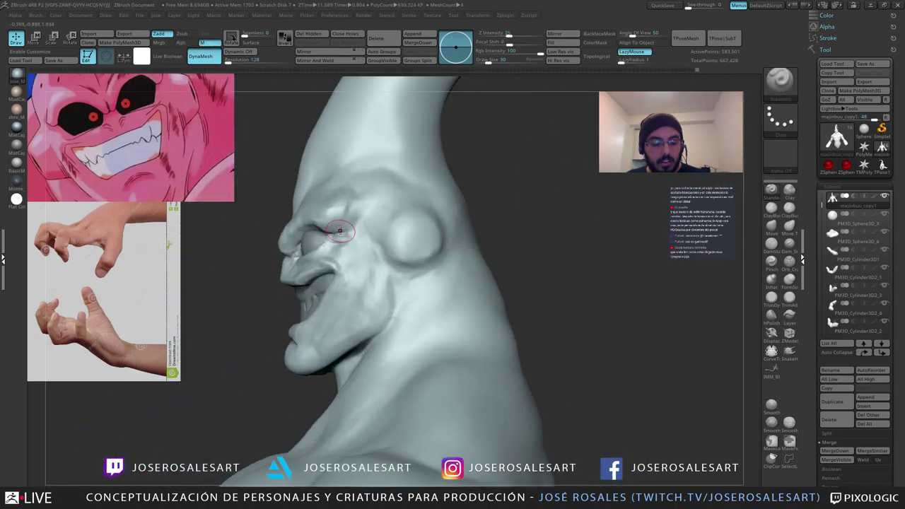
Step: Reshape the mouth corner and lower lip in profile with the SnakeHook brush
mouse_move(328, 247)
right_mouse_down()
mouse_move(357, 262)
mouse_move(355, 245)
mouse_move(317, 271)
mouse_move(286, 256)
mouse_move(289, 225)
mouse_move(292, 262)
mouse_move(256, 277)
mouse_move(288, 298)
mouse_move(291, 322)
mouse_move(318, 325)
mouse_move(242, 335)
right_mouse_up()
key("b")
key("s")
key("h")
key("b")
key("m")
key("v")
key("b")
key("s")
key("h")
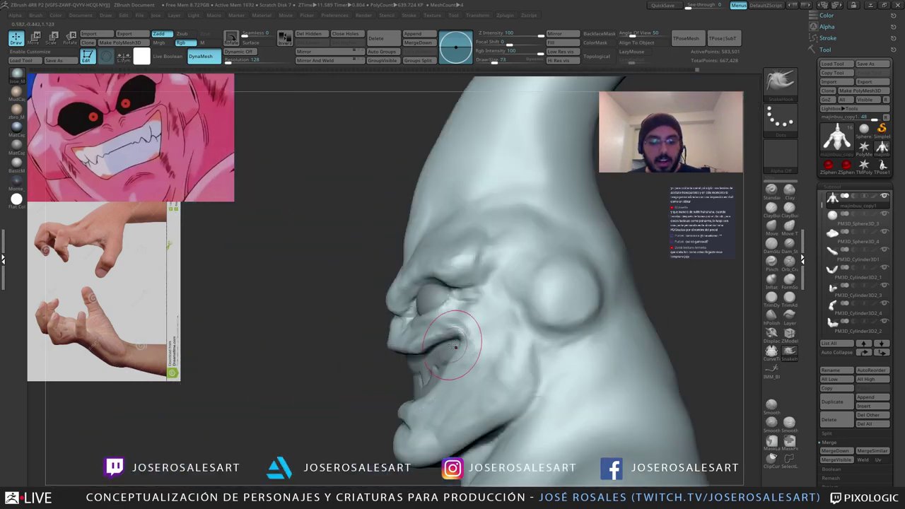
left_click_drag(454, 344, 461, 335)
mouse_move(346, 336)
right_mouse_down("alt")
mouse_move(342, 313)
mouse_move(390, 312)
mouse_move(397, 334)
mouse_move(427, 290)
mouse_move(417, 332)
mouse_move(428, 340)
right_mouse_up("alt")
left_click_drag(401, 408, 422, 403)
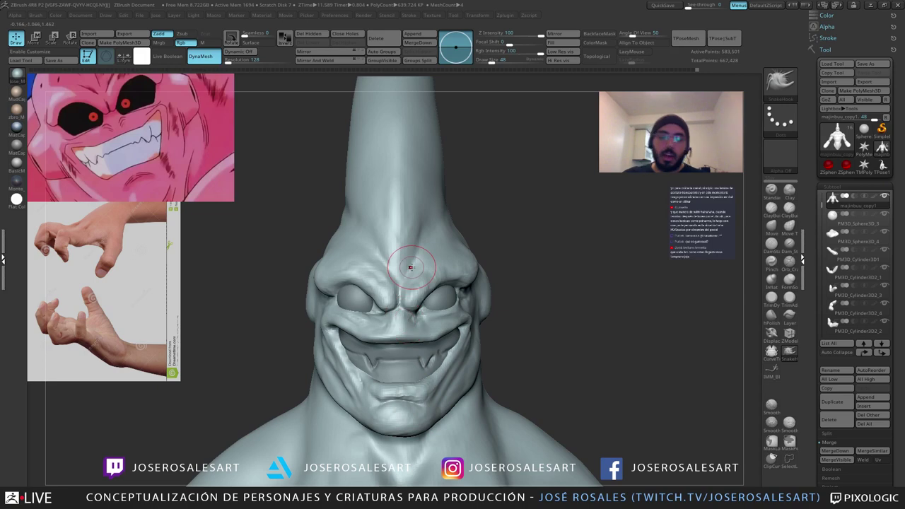
Step: Add volume to the side of the lower lip with a smaller ClayBuildup brush
key("b")
key("c")
key("b")
key("bracketleft")
right_click_drag(423, 363, 450, 363)
right_click_drag(450, 363, 447, 384, "alt")
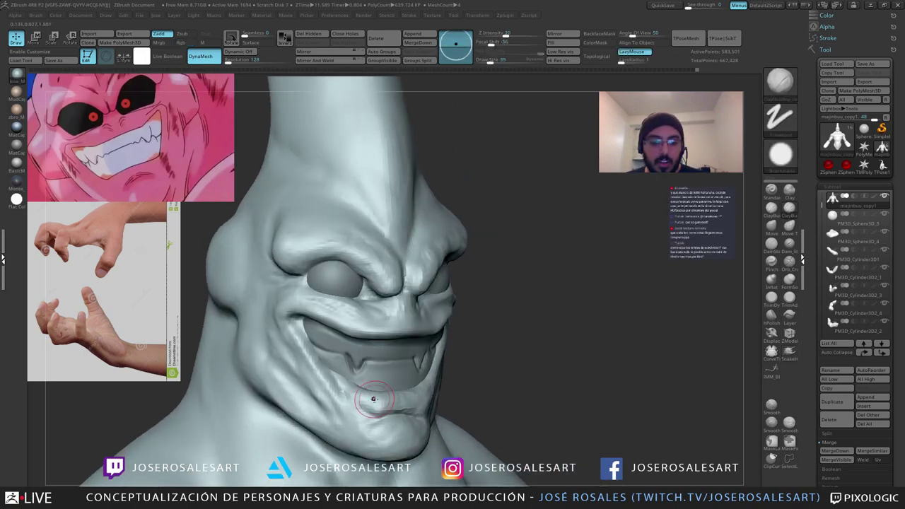
left_click_drag(374, 400, 370, 401)
Step: Sharpen the crease under the lower lip with the DamStandard brush
mouse_move(401, 409)
right_mouse_down()
mouse_move(372, 412)
mouse_move(419, 414)
mouse_move(367, 413)
right_mouse_up()
key("b")
key("d")
key("s")
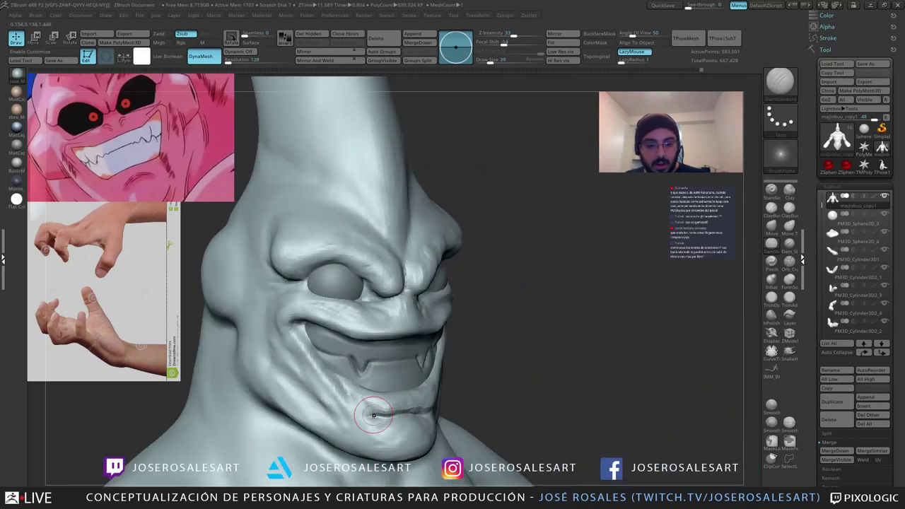
mouse_move(406, 396)
right_mouse_down()
mouse_move(346, 398)
mouse_move(375, 391)
right_mouse_up()
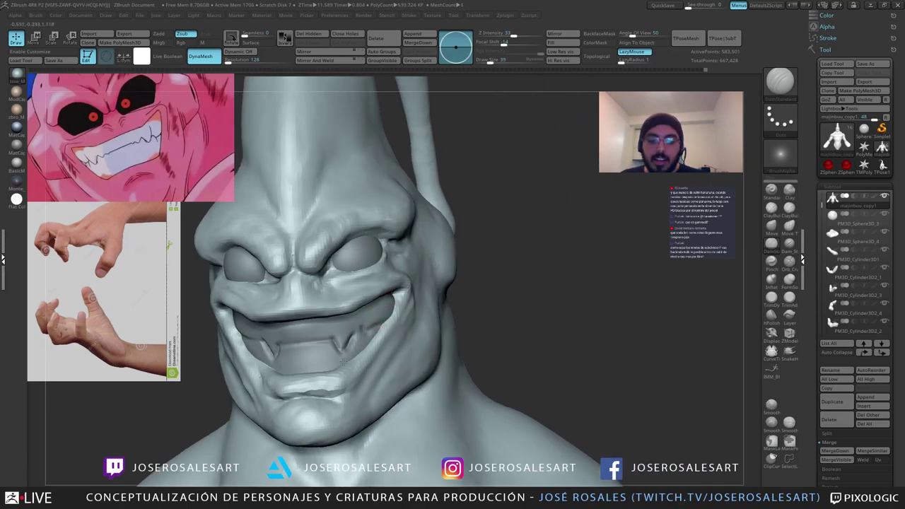
Step: Select the teeth subtool and pull its side toward the mouth corner with the Move Topological brush
right_click_drag(400, 295, 426, 303)
left_click(392, 304, "alt")
right_click_drag(358, 320, 387, 310)
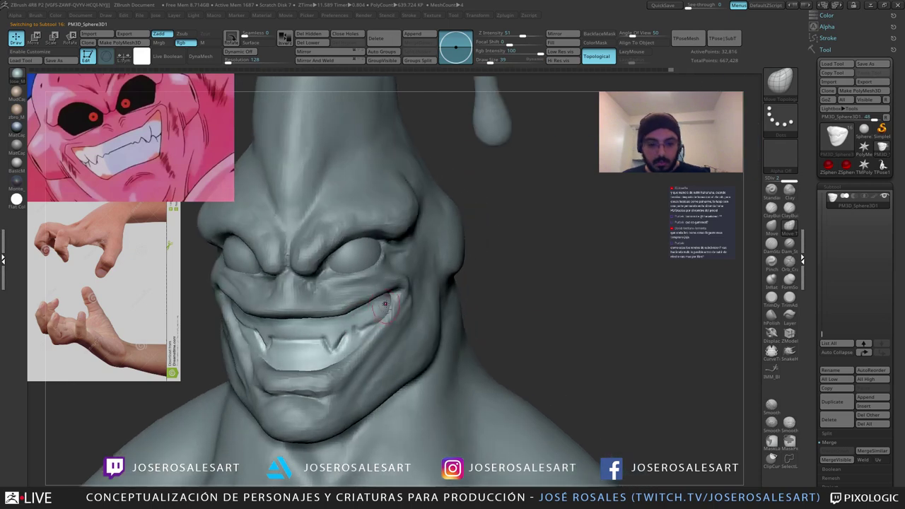
left_click_drag(385, 309, 392, 302)
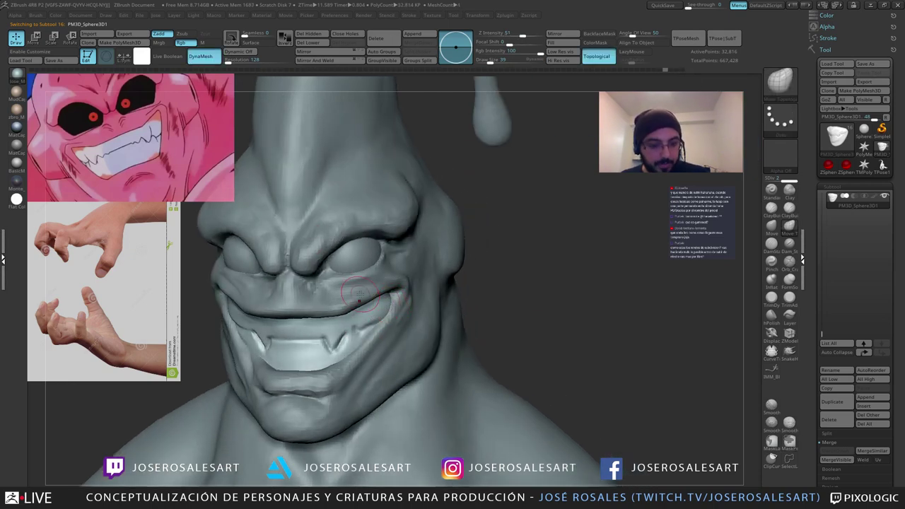
left_click_drag(669, 69, 673, 68)
Step: Build up the teeth mesh near the mouth corner with ClayBuildup and check the head from a distance
key("b")
key("c")
key("b")
right_click_drag(418, 273, 386, 284)
left_click_drag(392, 302, 377, 312)
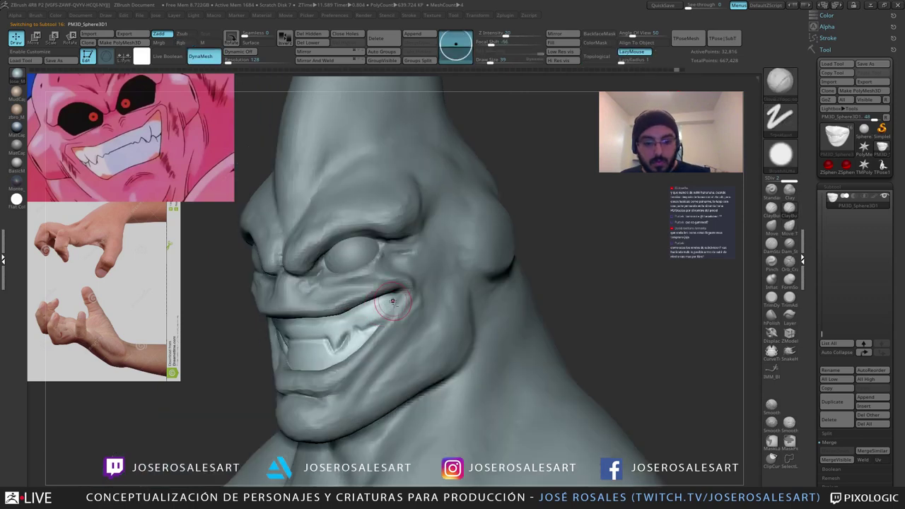
right_click_drag(393, 302, 368, 287)
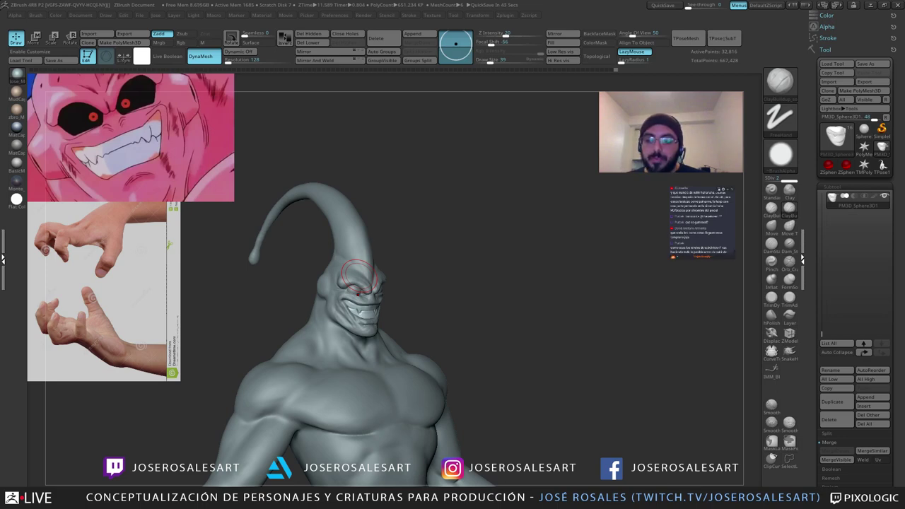
left_click_drag(496, 263, 467, 249)
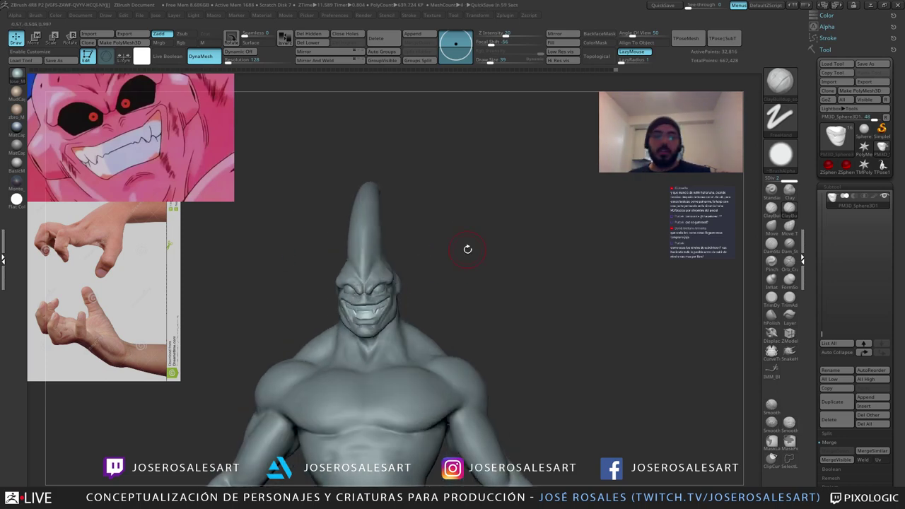
left_click_drag(430, 292, 472, 374, "alt")
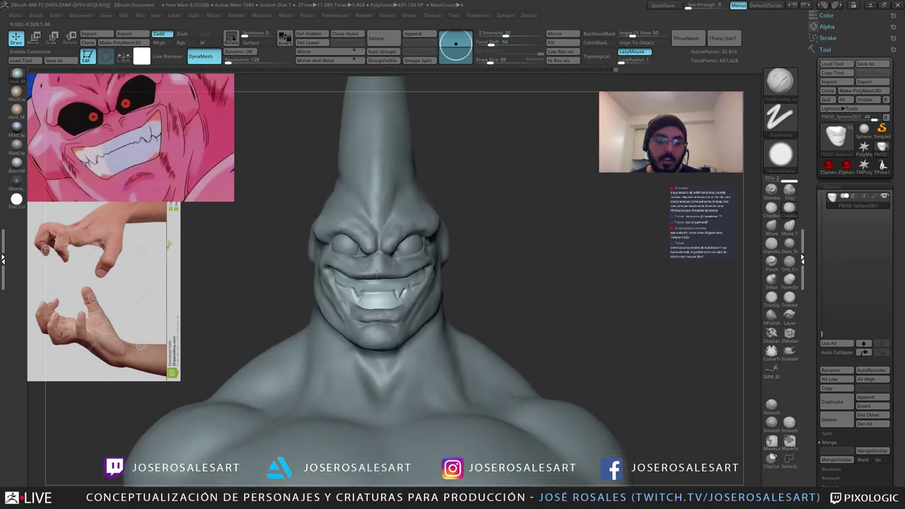
Step: Select the body subtool and refine the cheek beside the mouth corner with ClayBuildup at draw size 39
left_click(387, 294, "alt")
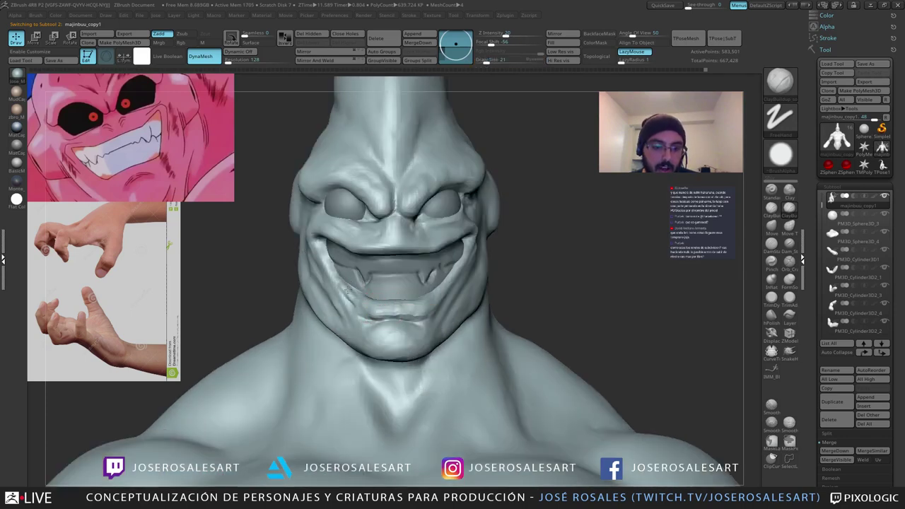
left_click_drag(273, 262, 358, 304)
right_click_drag(340, 300, 365, 297)
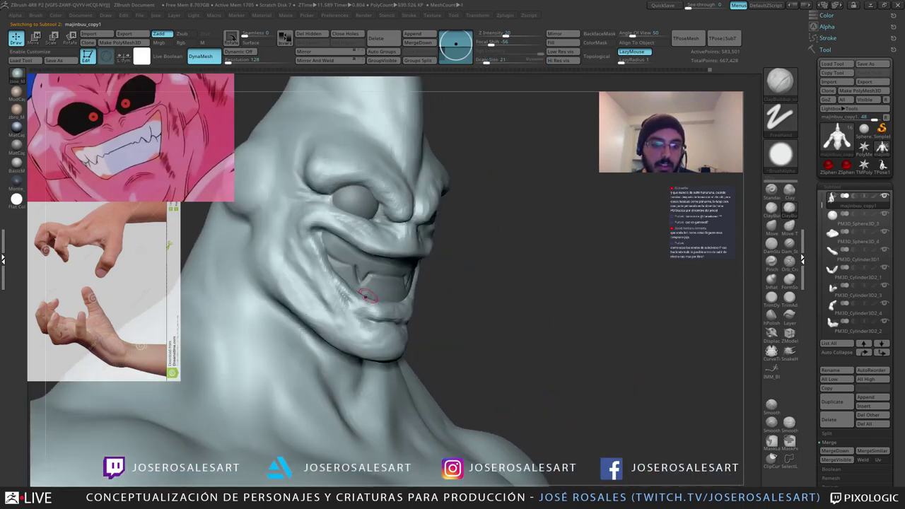
mouse_move(291, 246)
right_mouse_down()
mouse_move(318, 246)
mouse_move(269, 245)
right_mouse_up()
mouse_move(323, 238)
right_mouse_down("shift")
mouse_move(398, 256)
mouse_move(330, 246)
right_mouse_up("shift")
mouse_move(461, 247)
right_mouse_down("ctrl")
mouse_move(469, 258)
mouse_move(473, 242)
right_mouse_up("ctrl")
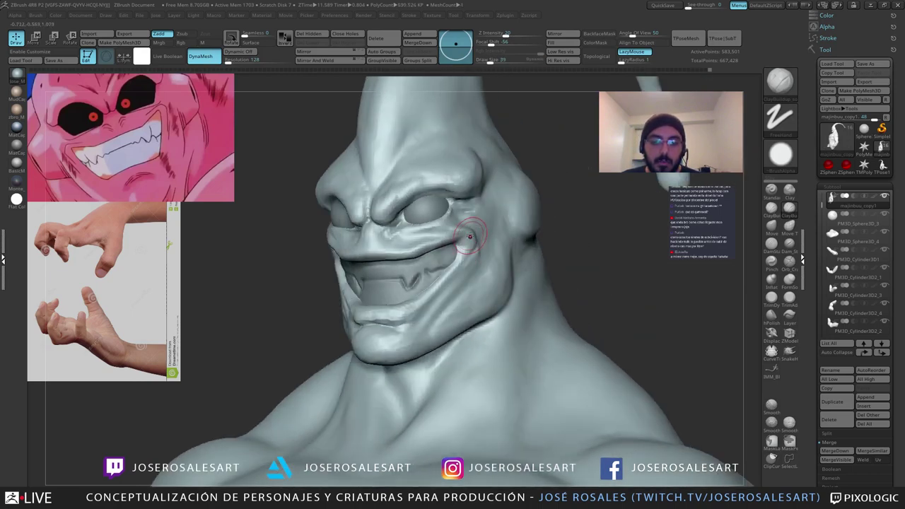
left_click_drag(467, 240, 465, 237)
Step: Sharpen the crease around the mouth corner with the DamStandard brush at draw size 23
mouse_move(456, 244)
right_mouse_down()
mouse_move(268, 245)
mouse_move(363, 241)
mouse_move(355, 233)
mouse_move(394, 212)
mouse_move(300, 238)
right_mouse_up()
key("b")
key("d")
key("s")
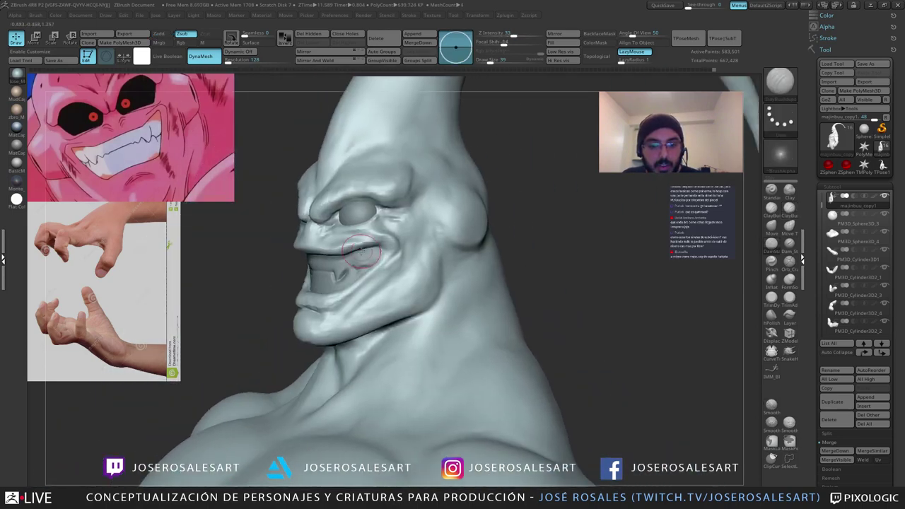
key("bracketleft")
mouse_move(375, 247)
right_mouse_down("ctrl")
mouse_move(352, 244)
mouse_move(368, 239)
right_mouse_up("ctrl")
mouse_move(305, 235)
right_mouse_down()
mouse_move(302, 216)
mouse_move(311, 215)
mouse_move(251, 218)
mouse_move(370, 220)
right_mouse_up()
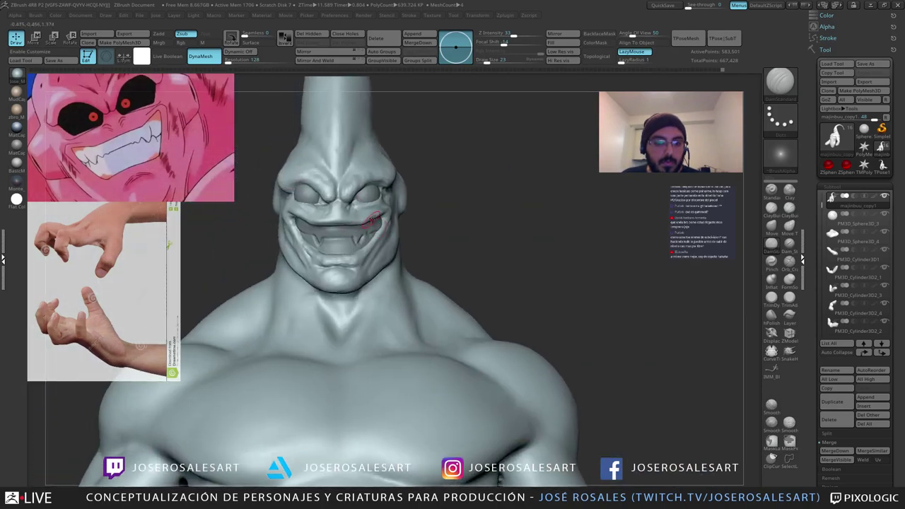
Step: Reselect the body subtool and adjust the face shape with the Move brush at draw size 73
mouse_move(340, 180)
right_mouse_down("alt")
mouse_move(348, 240)
mouse_move(412, 230)
right_mouse_up("alt")
left_click(376, 242, "alt")
left_click(387, 233, "alt")
key("b")
key("m")
key("v")
key("s")
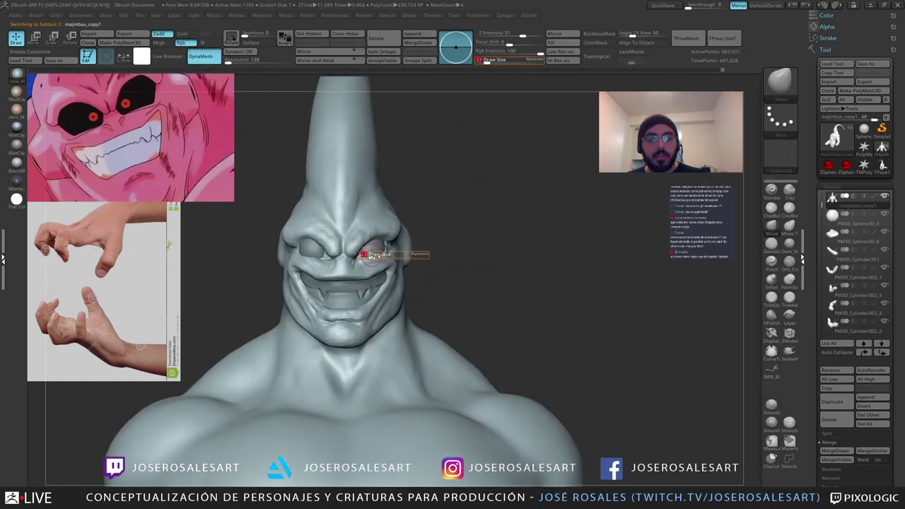
left_click_drag(373, 256, 378, 256)
right_click_drag(383, 254, 364, 245)
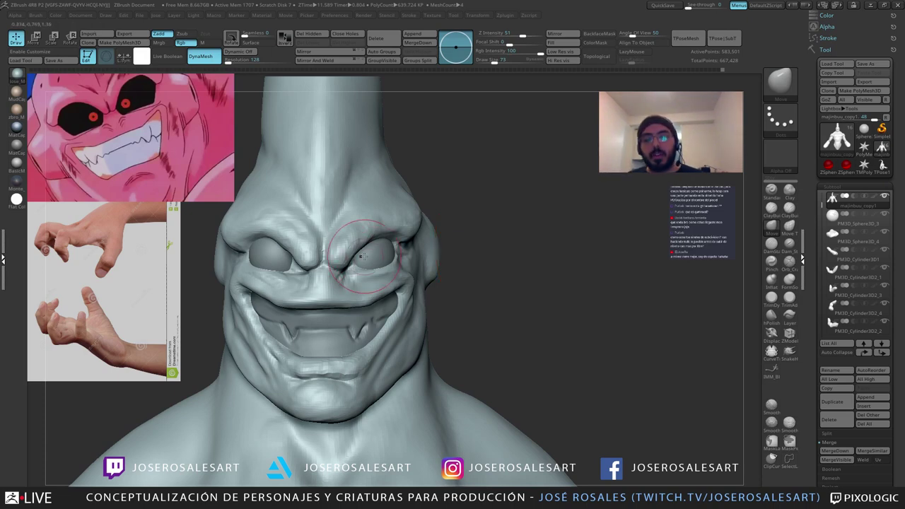
mouse_move(353, 244)
right_mouse_down()
mouse_move(371, 244)
mouse_move(361, 251)
right_mouse_up()
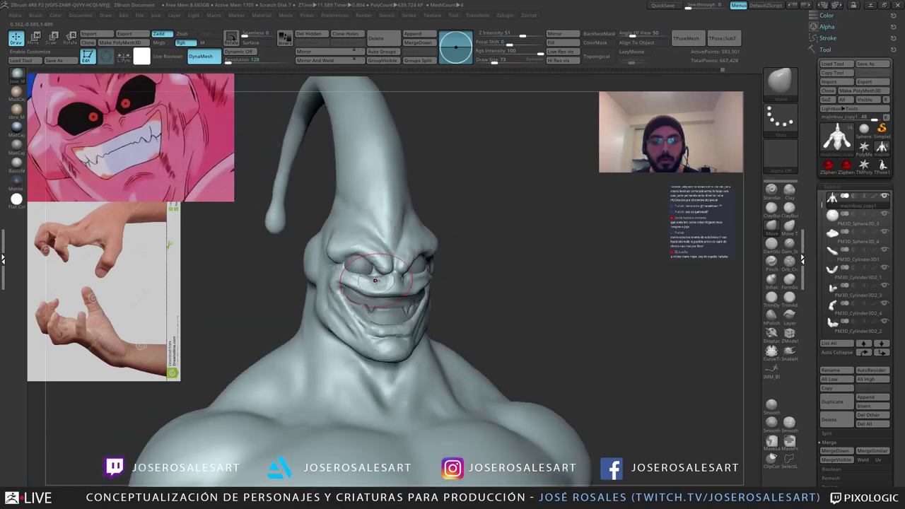
Step: Try subdividing the body mesh once and undo the subdivision
left_click_drag(693, 205, 742, 199)
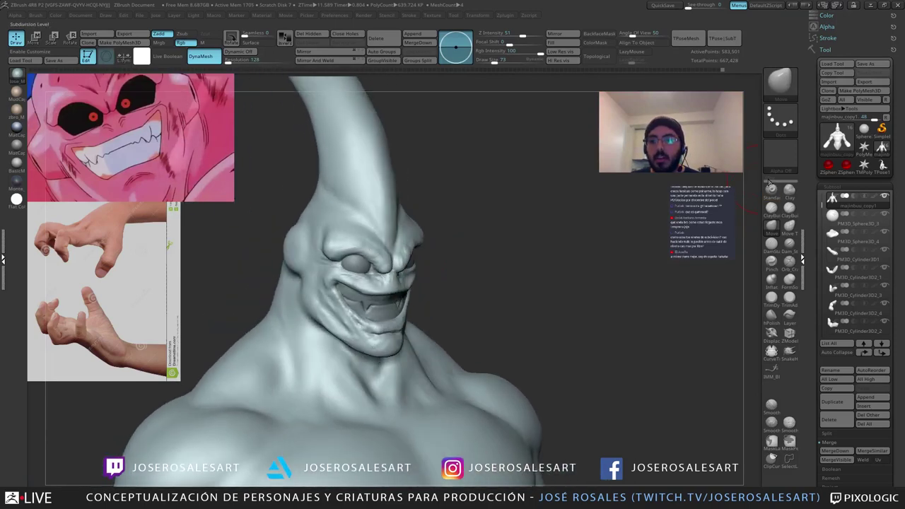
key("ctrl+d")
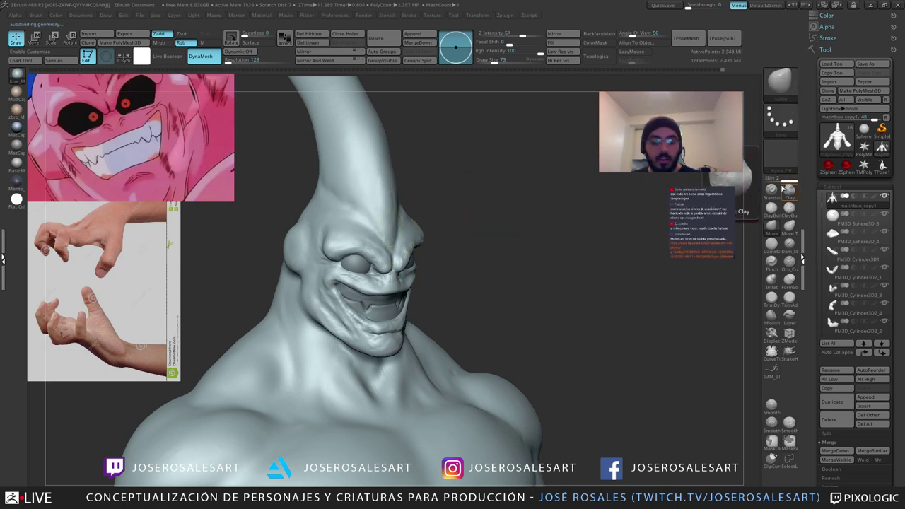
key("ctrl+z")
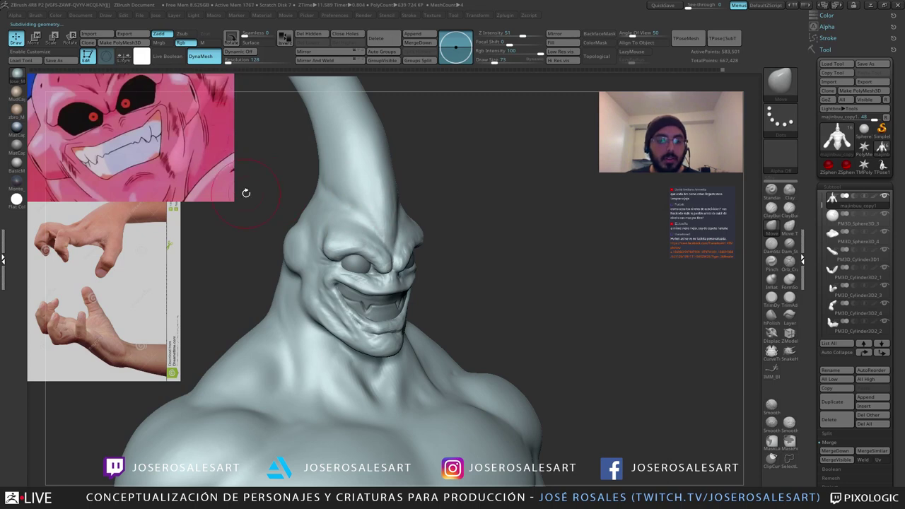
Step: Build up the forehead where the head tentacle begins with the ClayBuildup brush at draw size 39
right_click_drag(327, 239, 411, 235)
key("b")
key("c")
key("b")
right_click_drag(291, 226, 323, 174)
key("s")
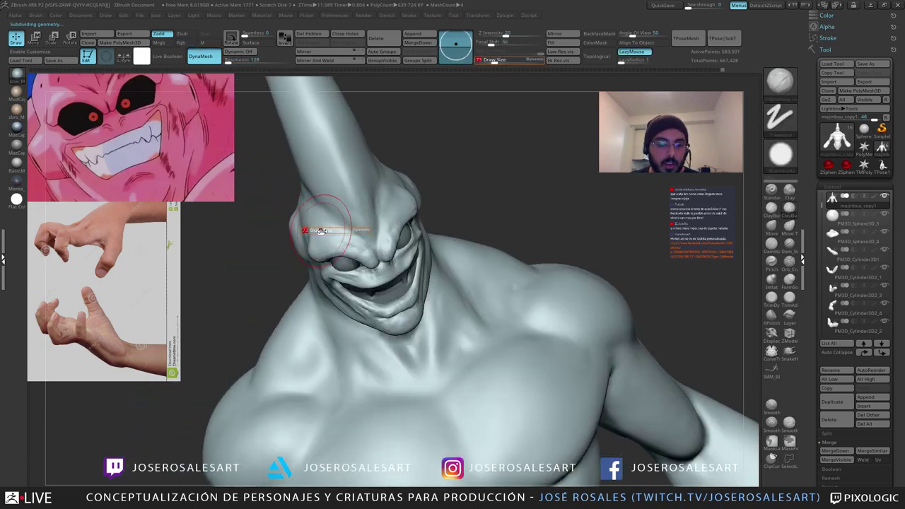
mouse_move(335, 225)
right_mouse_down()
mouse_move(310, 248)
mouse_move(266, 239)
mouse_move(311, 248)
mouse_move(354, 301)
right_mouse_up()
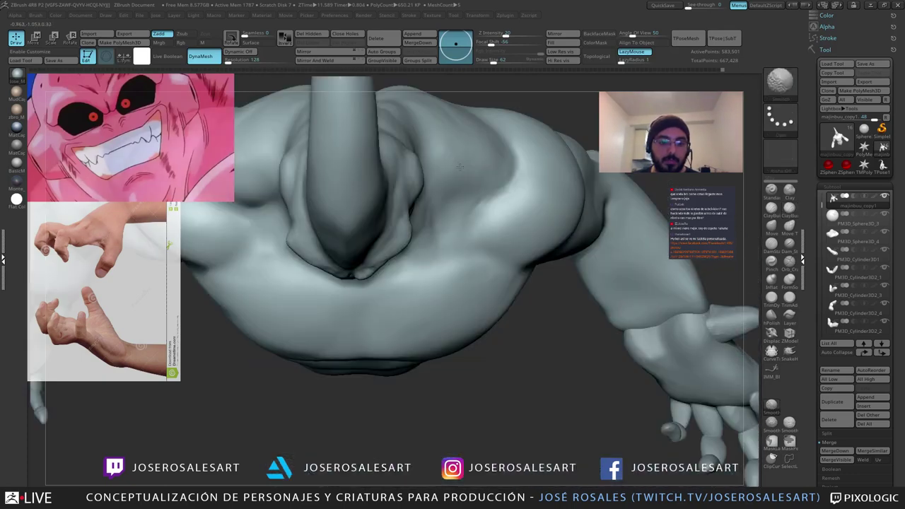
mouse_move(406, 191)
right_mouse_down()
mouse_move(397, 159)
mouse_move(368, 224)
right_mouse_up()
right_click_drag(372, 274, 357, 257)
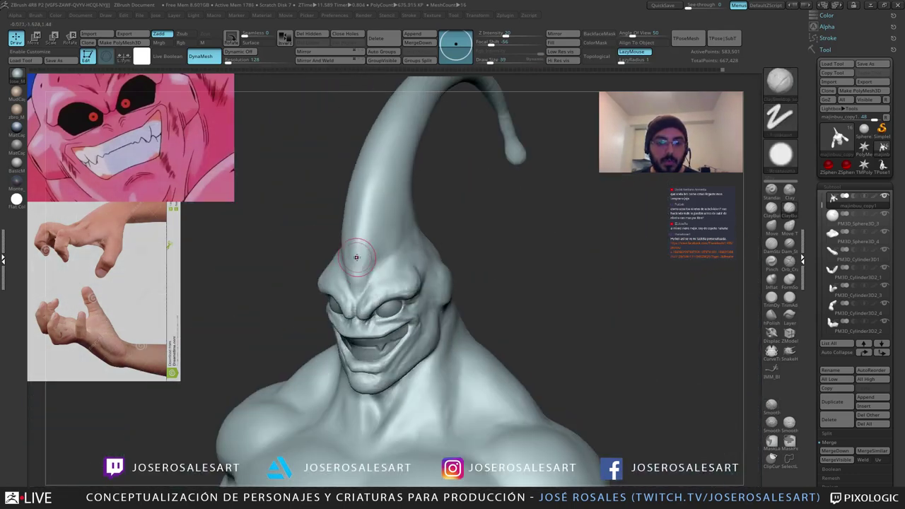
left_click_drag(361, 282, 368, 260)
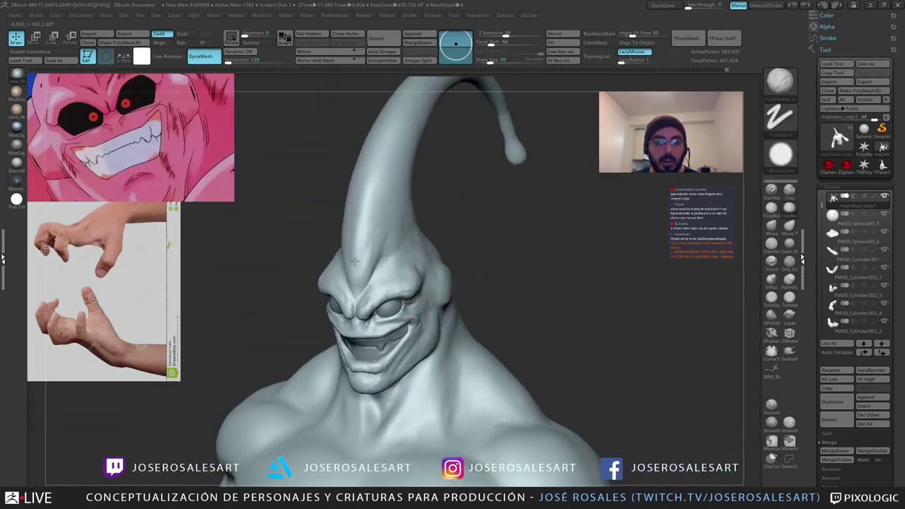
Step: Smooth the strokes along the side of the head tentacle's base
mouse_move(374, 262)
right_mouse_down()
mouse_move(355, 244)
mouse_move(380, 247)
right_mouse_up()
mouse_move(341, 220)
right_mouse_down()
mouse_move(304, 217)
mouse_move(320, 216)
right_mouse_up()
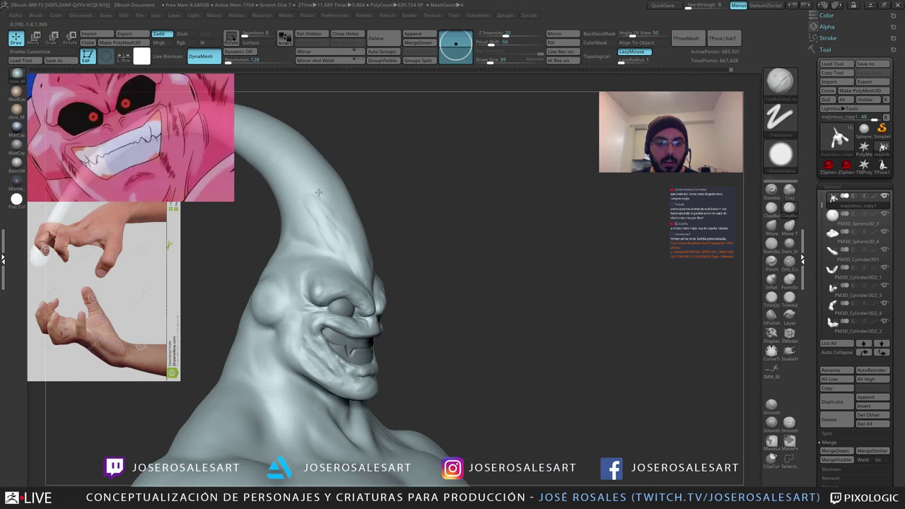
left_click_drag(321, 197, 337, 227, "shift")
right_click_drag(357, 225, 332, 223)
left_click_drag(345, 212, 354, 230, "shift")
right_click_drag(376, 225, 334, 225)
mouse_move(343, 263)
right_mouse_down("ctrl")
mouse_move(348, 243)
mouse_move(368, 232)
right_mouse_up("ctrl")
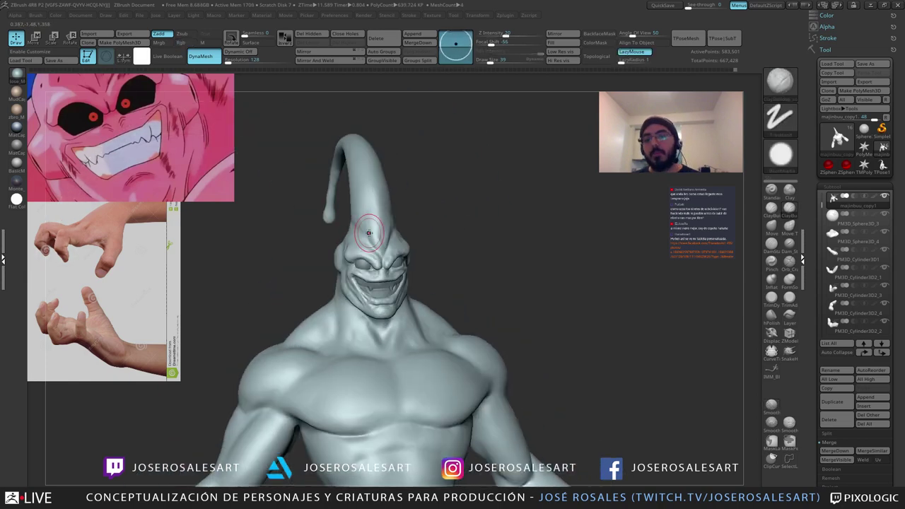
Step: Add volume to the side of the head above the ear with ClayBuildup at draw size 54
right_click_drag(282, 188, 324, 217)
right_click_drag(273, 259, 316, 243)
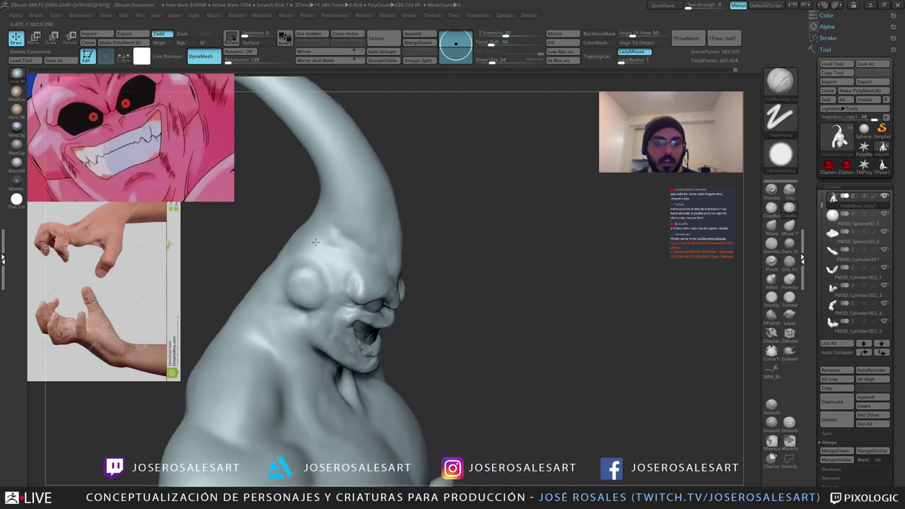
left_click_drag(333, 268, 320, 249)
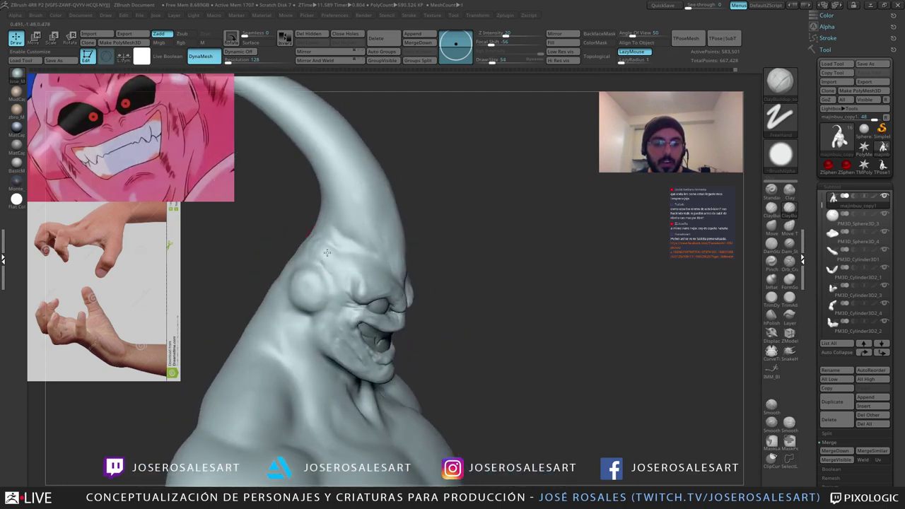
right_click_drag(333, 263, 345, 257)
mouse_move(326, 241)
left_mouse_down()
mouse_move(332, 252)
mouse_move(320, 258)
left_mouse_up()
right_click_drag(304, 273, 316, 270)
left_click_drag(279, 266, 266, 239)
mouse_move(256, 247)
right_mouse_down()
mouse_move(265, 241)
mouse_move(248, 219)
right_mouse_up()
mouse_move(248, 218)
left_mouse_down()
mouse_move(344, 243)
mouse_move(352, 259)
mouse_move(411, 259)
mouse_move(412, 242)
mouse_move(457, 226)
mouse_move(441, 174)
mouse_move(482, 231)
left_mouse_up()
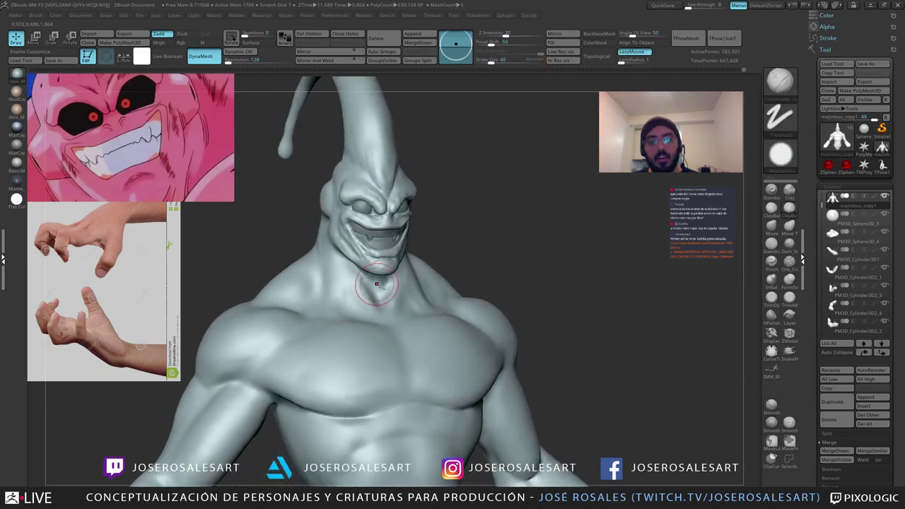
Step: Smooth the side of the neck below the jaw
mouse_move(377, 284)
right_mouse_down()
mouse_move(362, 308)
mouse_move(386, 297)
mouse_move(389, 312)
right_mouse_up()
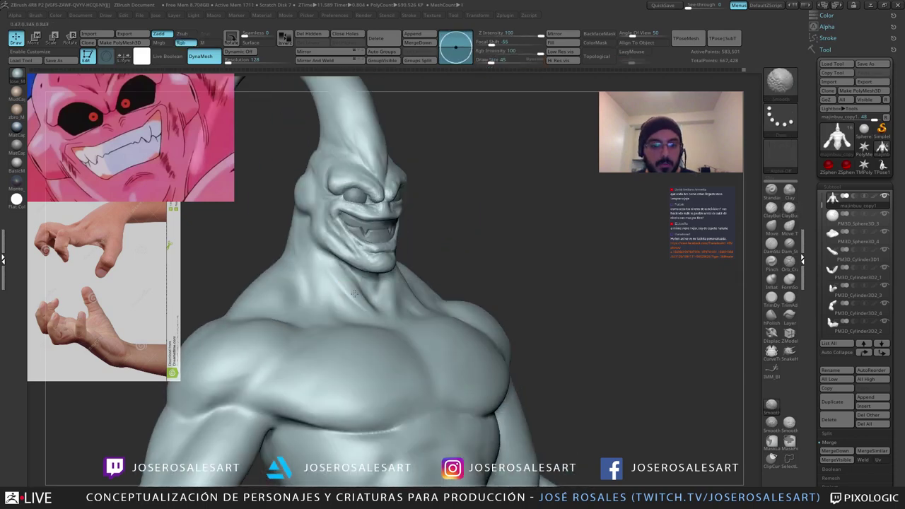
left_click_drag(357, 304, 346, 291, "shift")
right_click_drag(311, 242, 320, 264, "ctrl")
Step: Touch up the jaw near the chin with ClayBuildup and smooth the cheek at draw size 23
mouse_move(383, 263)
left_mouse_down()
mouse_move(346, 220)
mouse_move(379, 258)
left_mouse_up()
key("s")
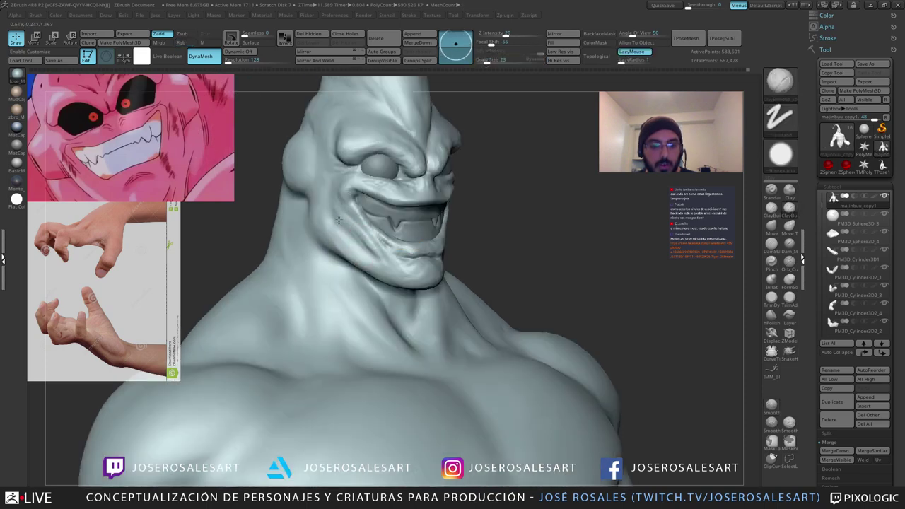
right_click_drag(339, 220, 313, 224)
right_click_drag(313, 223, 316, 205, "ctrl")
mouse_move(350, 233)
left_mouse_down("shift")
mouse_move(359, 236)
mouse_move(354, 212)
left_mouse_up("shift")
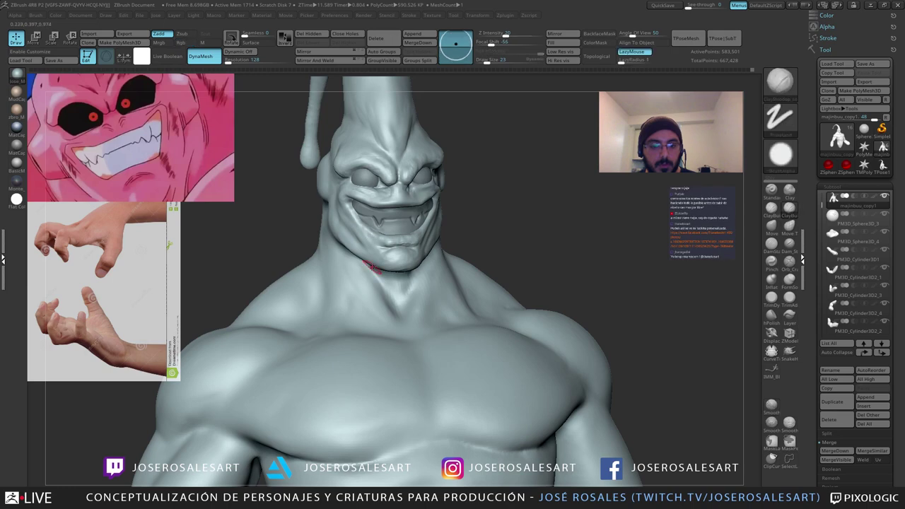
Step: Smooth the opposite cheek up toward the ear and the area below the eye
right_click_drag(372, 267, 345, 261)
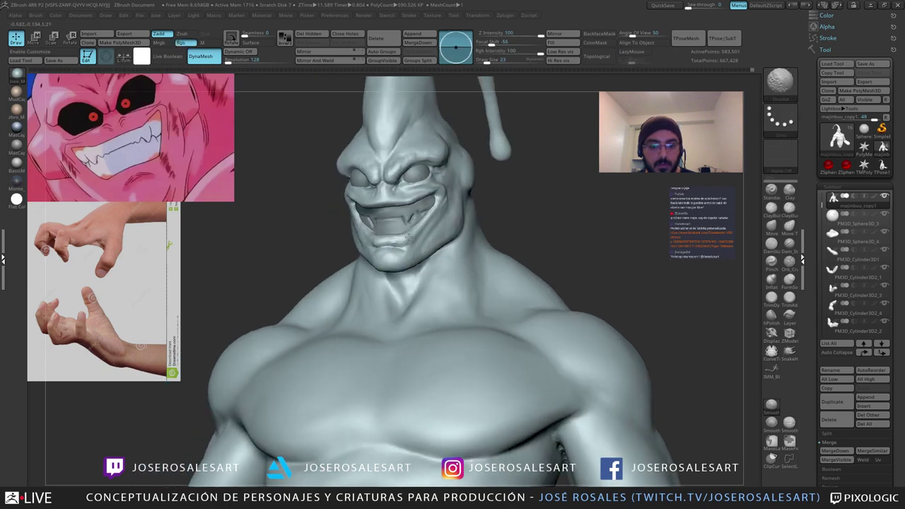
left_click_drag(408, 238, 461, 185)
left_click_drag(456, 241, 473, 208, "shift")
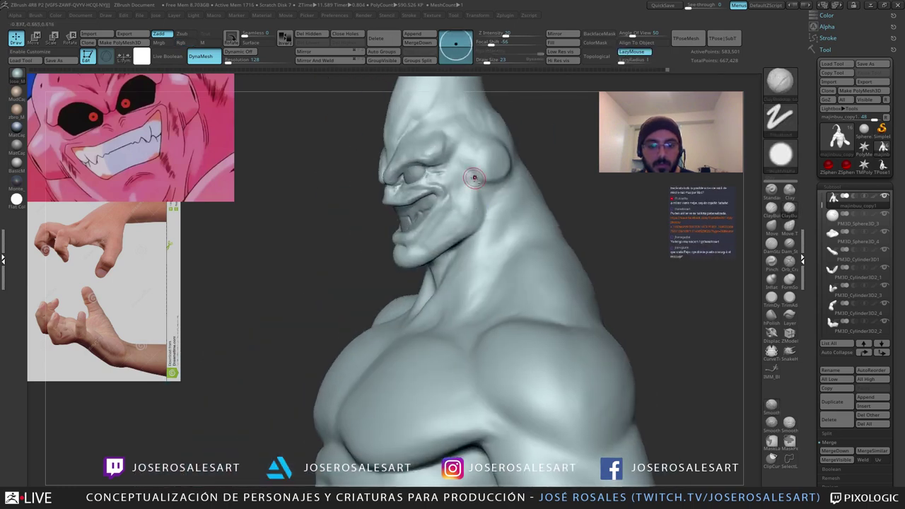
right_click_drag(473, 178, 509, 181)
right_click_drag(372, 192, 400, 188)
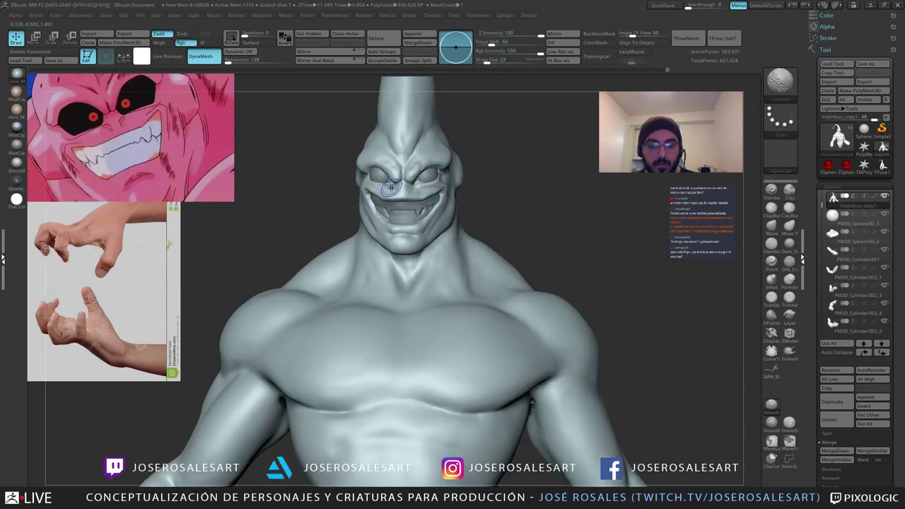
left_click_drag(393, 188, 361, 184, "shift")
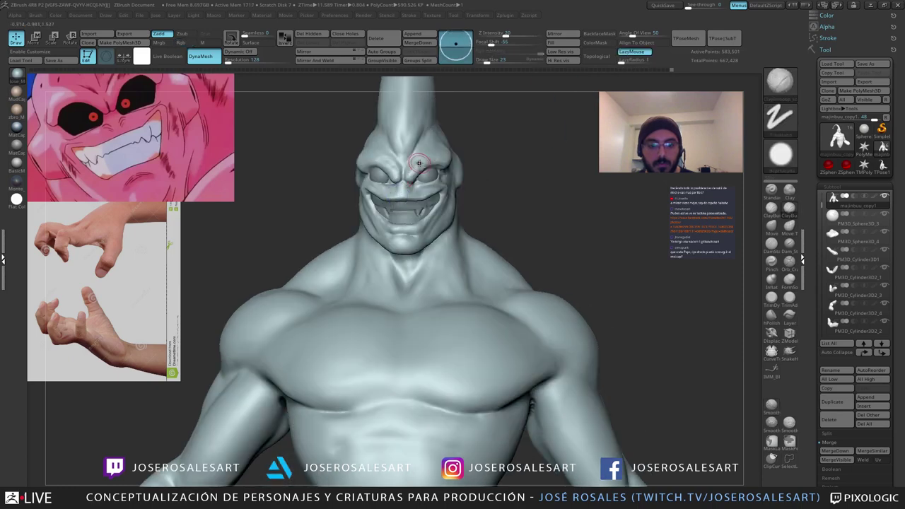
mouse_move(365, 185)
right_mouse_down()
mouse_move(420, 198)
mouse_move(370, 201)
mouse_move(404, 197)
mouse_move(389, 200)
mouse_move(369, 225)
mouse_move(386, 261)
right_mouse_up()
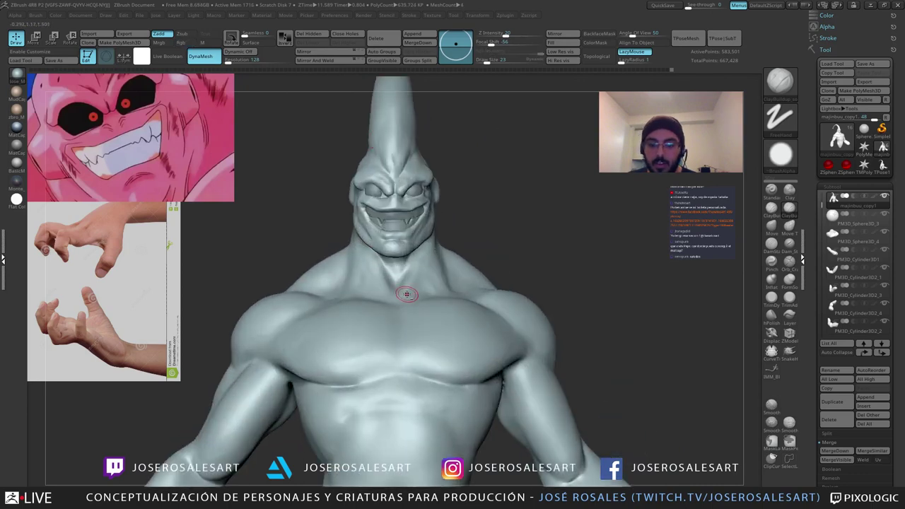
Step: Build up the upper body's muscle forms with a larger ClayBuildup brush and smooth the strokes
mouse_move(408, 295)
right_mouse_down("ctrl")
mouse_move(418, 300)
mouse_move(432, 281)
mouse_move(445, 307)
mouse_move(393, 300)
right_mouse_up("ctrl")
key("bracketright")
key("bracketright")
right_click_drag(393, 301, 404, 267)
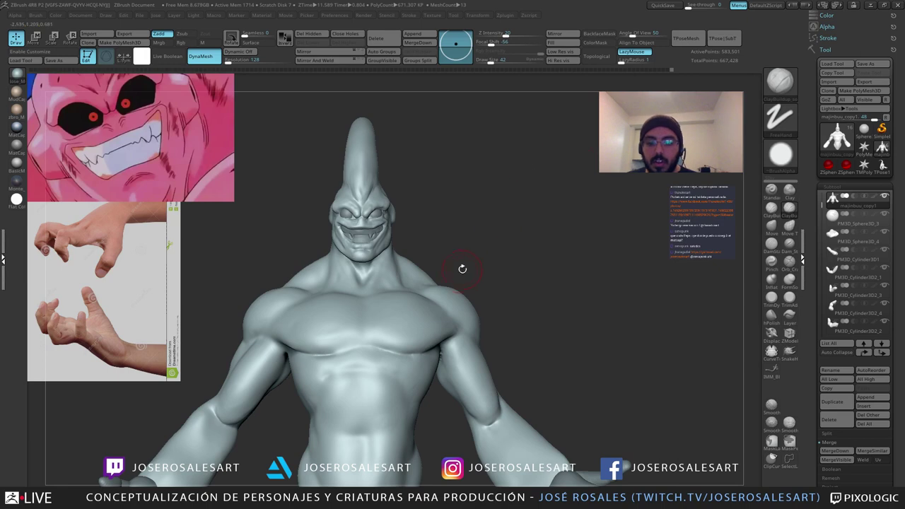
right_click_drag(415, 224, 361, 230)
mouse_move(453, 213)
right_mouse_down("ctrl")
mouse_move(469, 245)
mouse_move(413, 246)
mouse_move(408, 293)
mouse_move(382, 286)
right_mouse_up("ctrl")
mouse_move(382, 287)
right_mouse_down("ctrl")
mouse_move(422, 241)
mouse_move(434, 273)
mouse_move(434, 258)
right_mouse_up("ctrl")
left_click_drag(434, 257, 444, 272)
right_click_drag(412, 297, 432, 259)
left_click_drag(431, 257, 428, 242, "shift")
mouse_move(429, 242)
right_mouse_down()
mouse_move(426, 255)
mouse_move(390, 238)
mouse_move(407, 277)
mouse_move(434, 284)
right_mouse_up()
left_click_drag(433, 285, 432, 263, "shift")
mouse_move(433, 262)
right_mouse_down("ctrl")
mouse_move(417, 226)
mouse_move(451, 224)
mouse_move(438, 217)
right_mouse_up("ctrl")
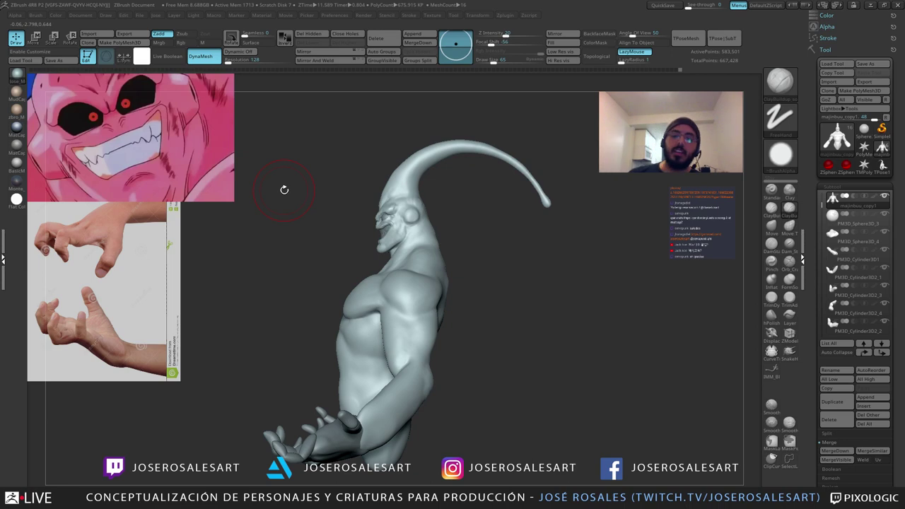
Step: Look through the rendering and preference options, including the KeyShot external renderer
right_click_drag(323, 228, 382, 218)
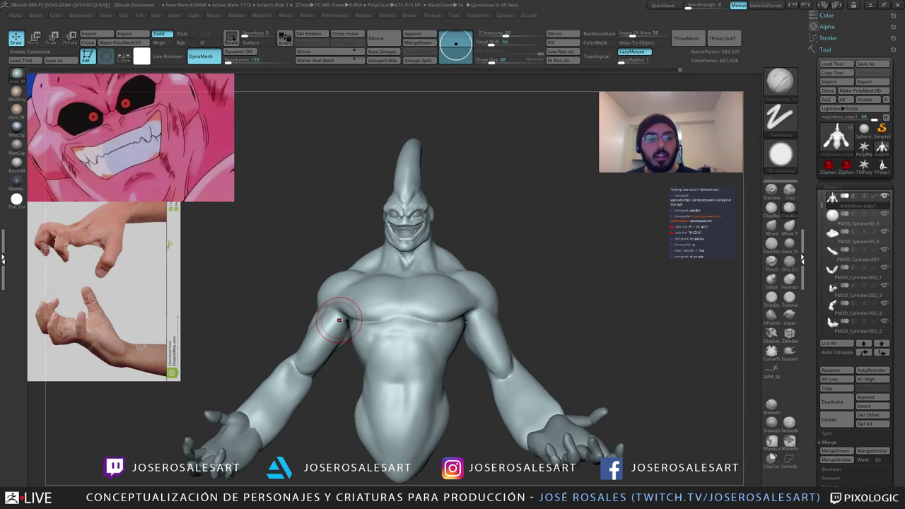
right_click_drag(461, 231, 429, 267)
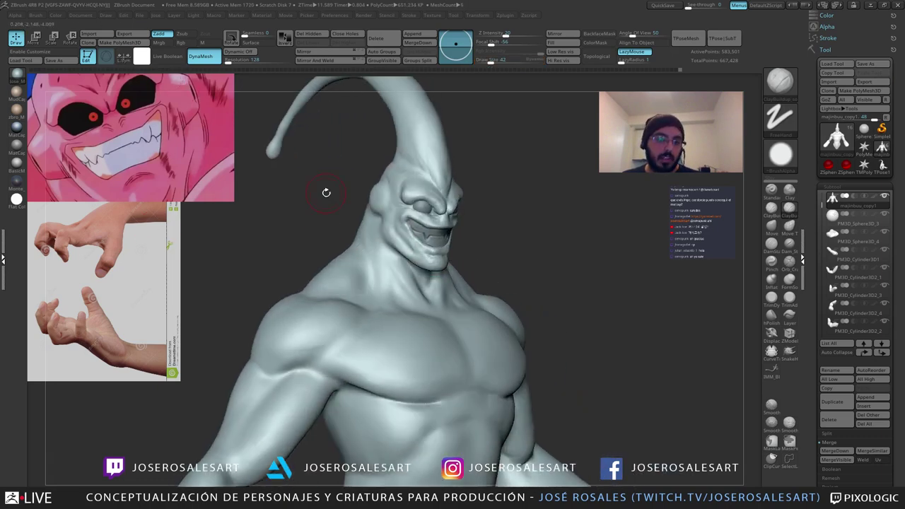
right_click_drag(398, 176, 375, 233)
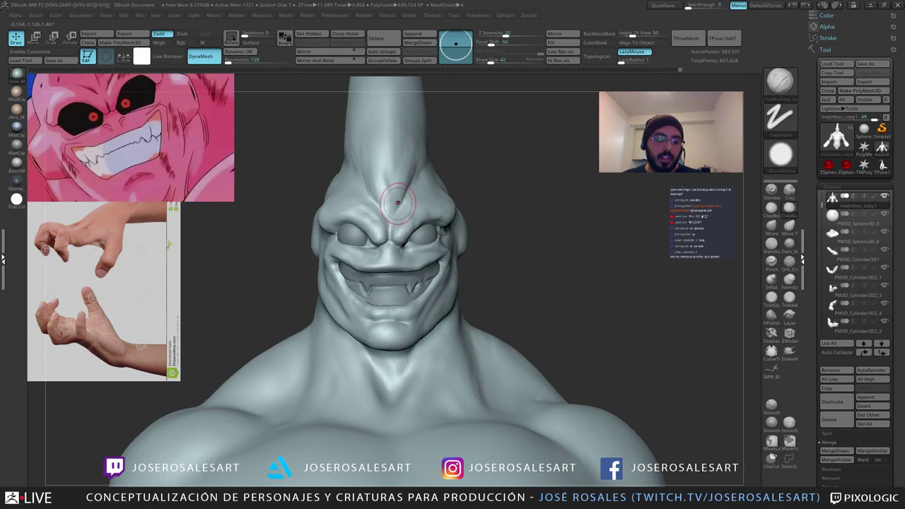
left_click(364, 16)
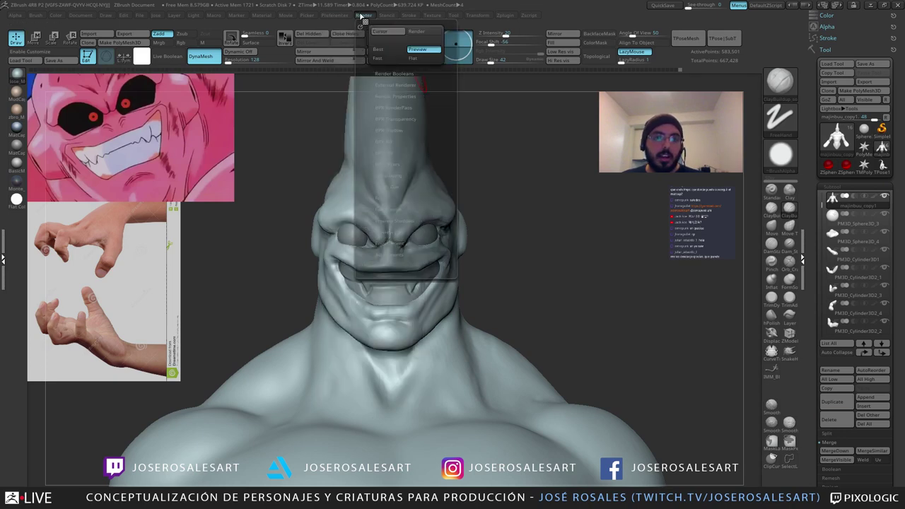
left_click(385, 85)
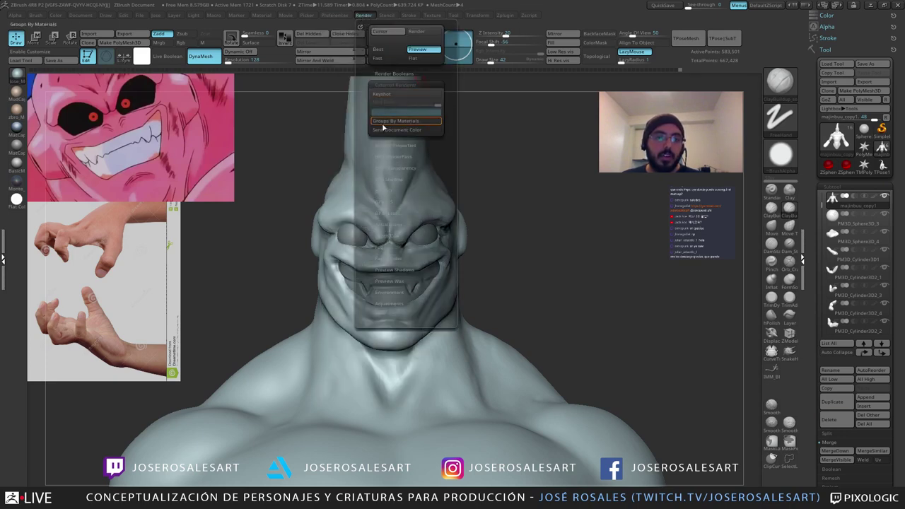
left_click(387, 95)
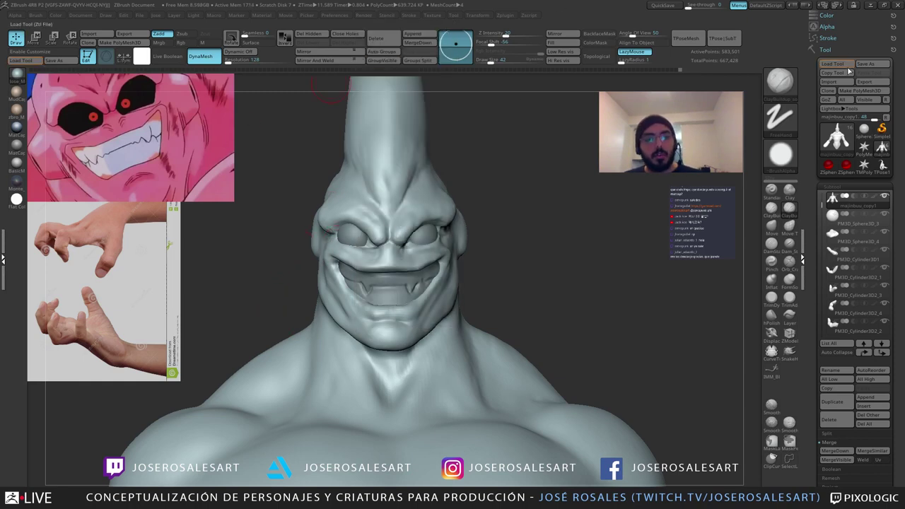
left_click(338, 14)
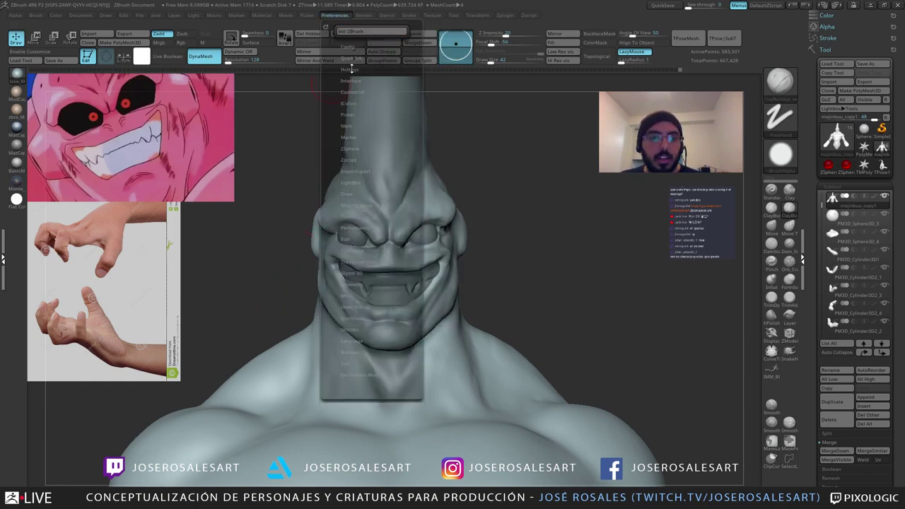
left_click(351, 70)
left_click(358, 58)
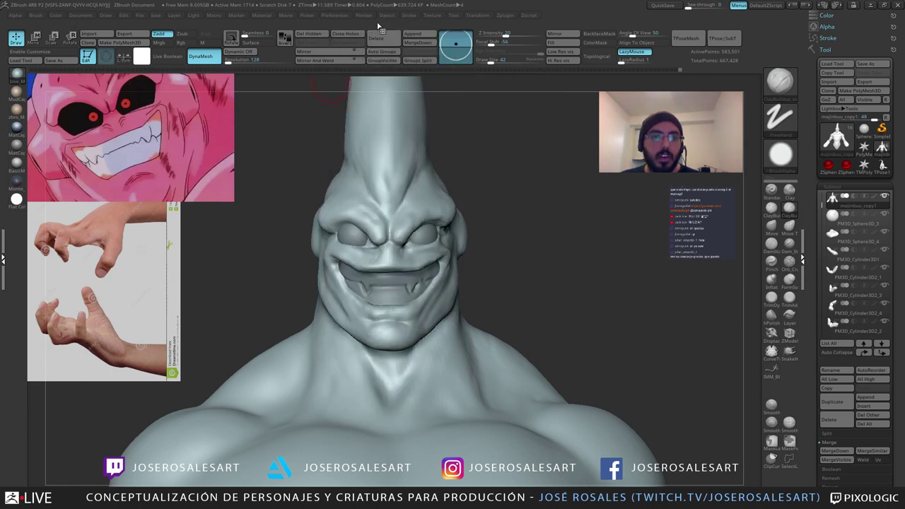
left_click(364, 15)
Step: Carve the crease beside the grin's corner with the DamStandard brush at draw size 30
right_click_drag(462, 221, 481, 259, "ctrl")
key("b")
key("d")
key("s")
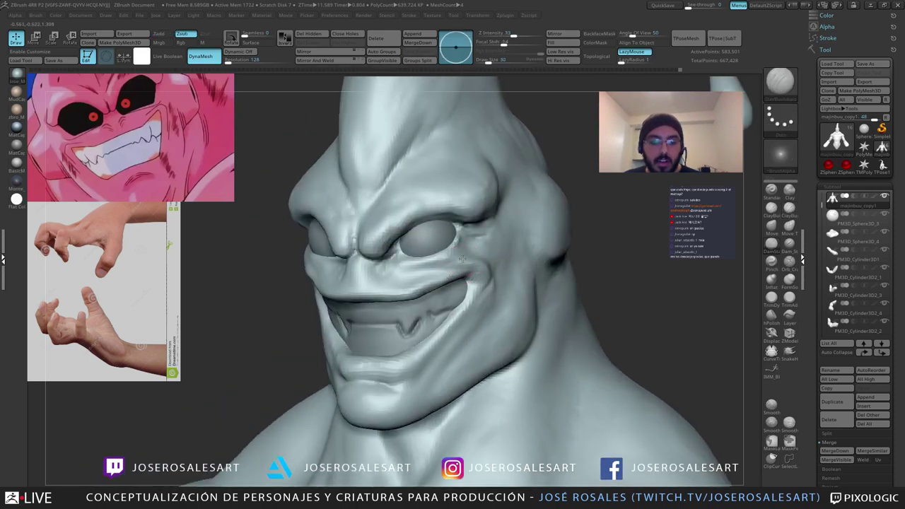
right_click_drag(494, 267, 413, 276)
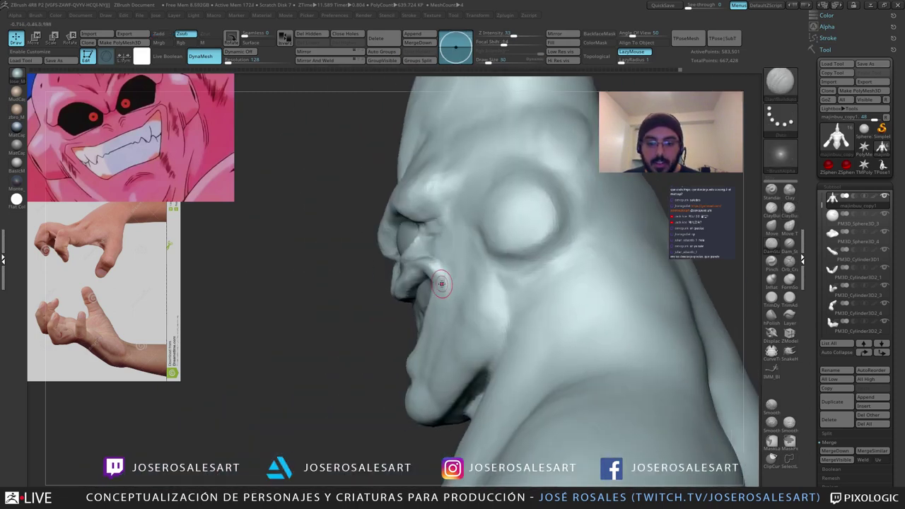
left_click_drag(440, 283, 436, 300)
right_click_drag(410, 297, 440, 292)
left_click_drag(440, 286, 442, 307)
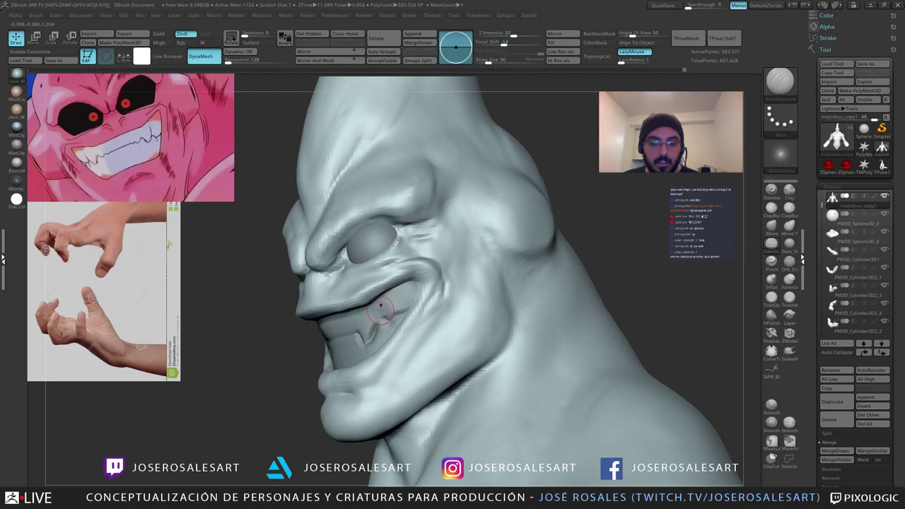
Step: Cut further DamStandard creases down the opposite cheek, behind the mouth corner
right_click_drag(384, 301, 380, 263, "ctrl")
mouse_move(255, 283)
right_mouse_down()
mouse_move(307, 297)
mouse_move(308, 306)
right_mouse_up()
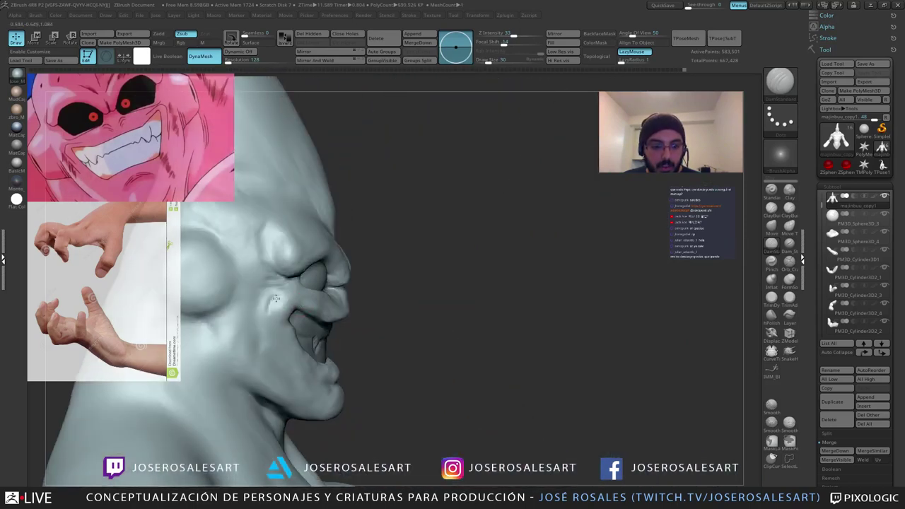
left_click_drag(276, 298, 273, 338)
right_click_drag(308, 327, 272, 320)
left_click_drag(285, 285, 264, 326)
right_click_drag(319, 317, 256, 314)
Step: Build up the fold around the mouth corner with ClayBuildup and recut its crease with DamStandard
key("1")
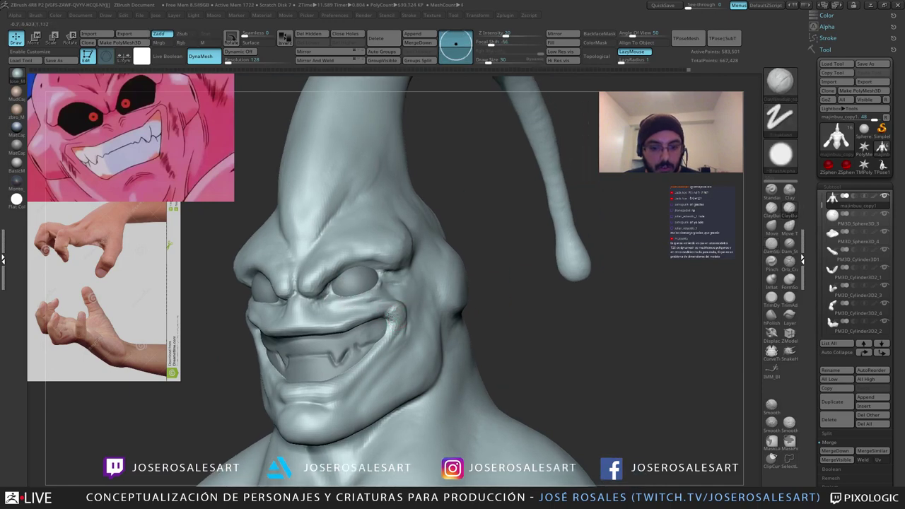
right_click_drag(391, 315, 378, 311)
left_click_drag(388, 300, 386, 341)
mouse_move(382, 326)
right_mouse_down()
mouse_move(372, 323)
mouse_move(411, 311)
mouse_move(387, 306)
right_mouse_up()
key("2")
left_click_drag(384, 312, 391, 318)
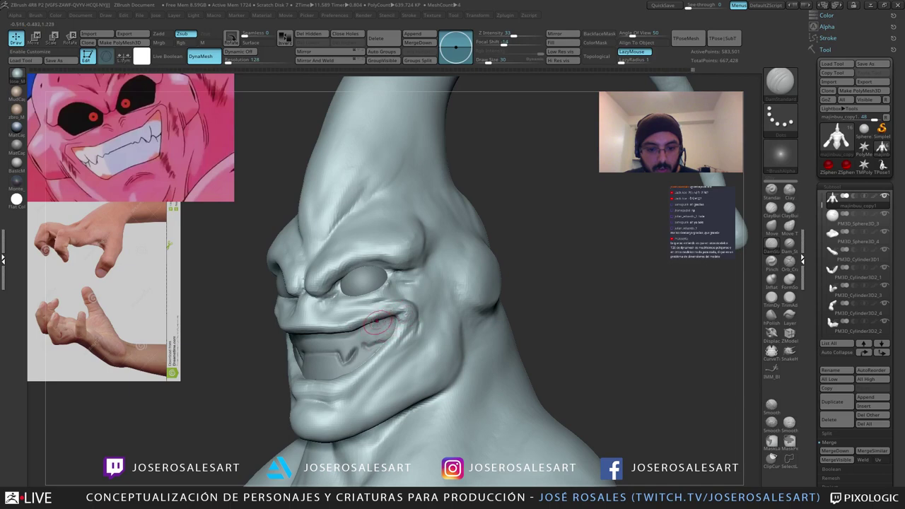
Step: Pull the mouth corner up and outward into the cheek with a draw size of 36
right_click_drag(400, 321, 388, 322)
key("3")
key("s")
left_click_drag(392, 310, 410, 301)
mouse_move(397, 311)
right_mouse_down()
mouse_move(414, 314)
mouse_move(408, 310)
right_mouse_up()
Step: Add clay to the cheek fold above the mouth corner and smooth the area
key("1")
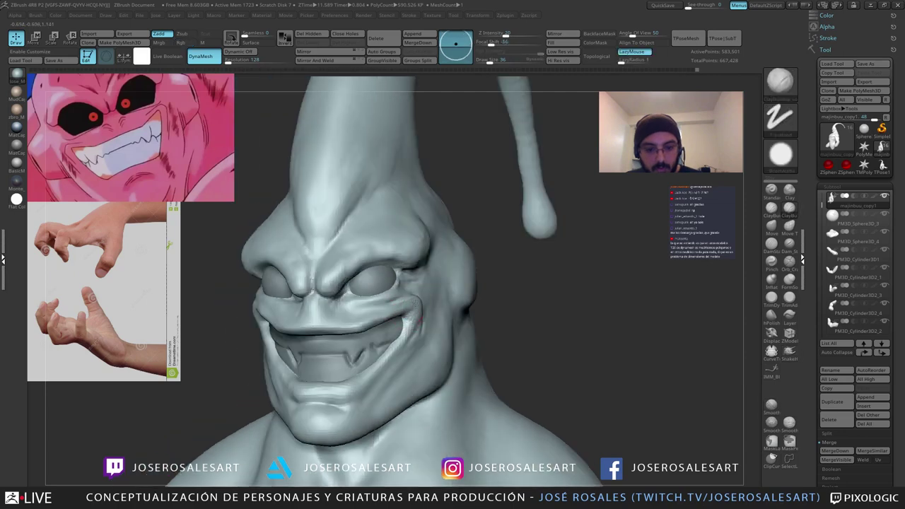
left_click_drag(418, 305, 414, 314)
right_click_drag(417, 314, 413, 309)
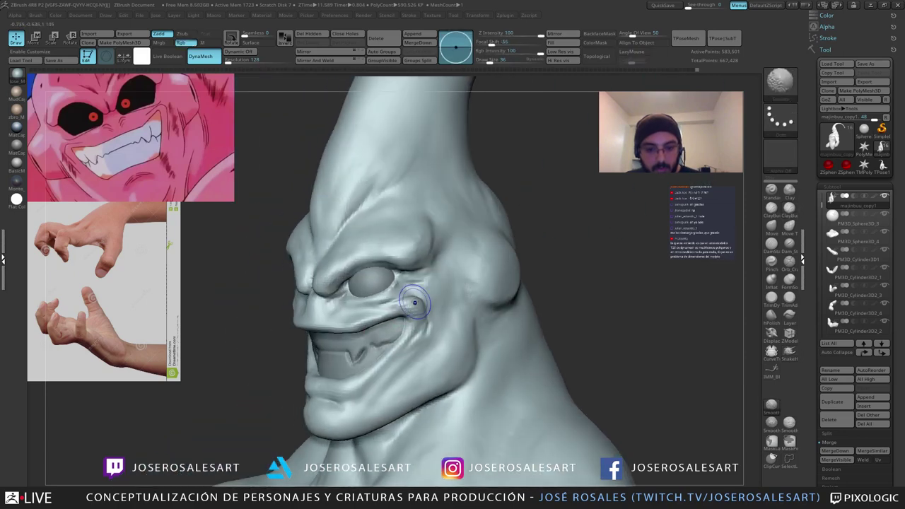
left_click_drag(415, 302, 419, 311, "shift")
right_click_drag(418, 311, 432, 308)
mouse_move(432, 308)
right_mouse_down("ctrl")
mouse_move(430, 297)
mouse_move(427, 311)
right_mouse_up("ctrl")
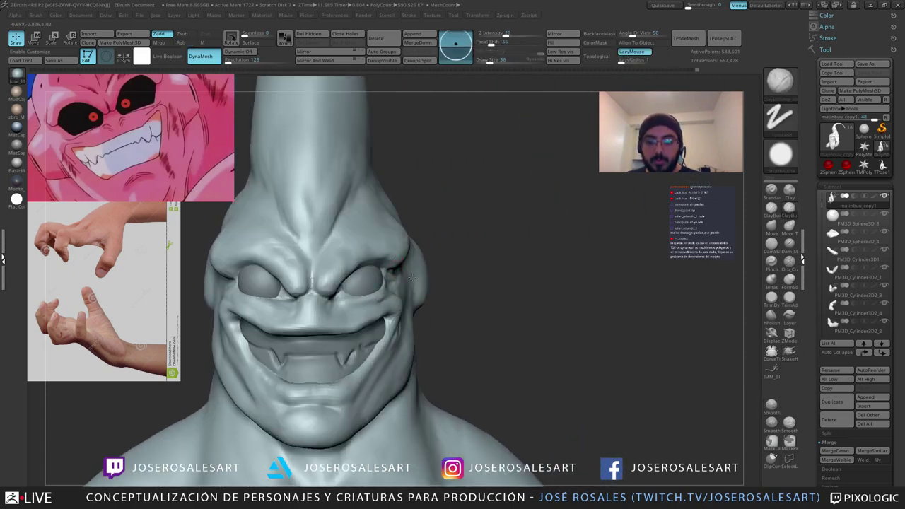
right_click_drag(353, 264, 380, 244, "alt")
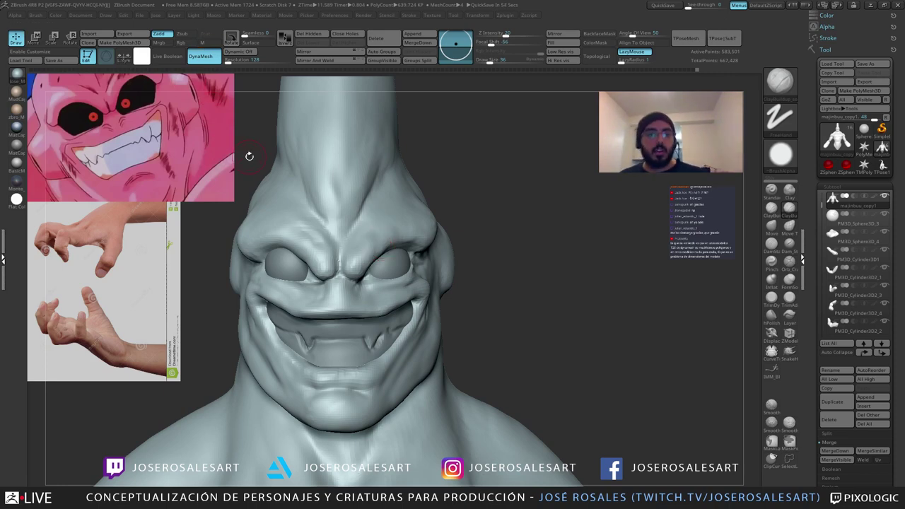
right_click_drag(337, 152, 373, 146, "alt")
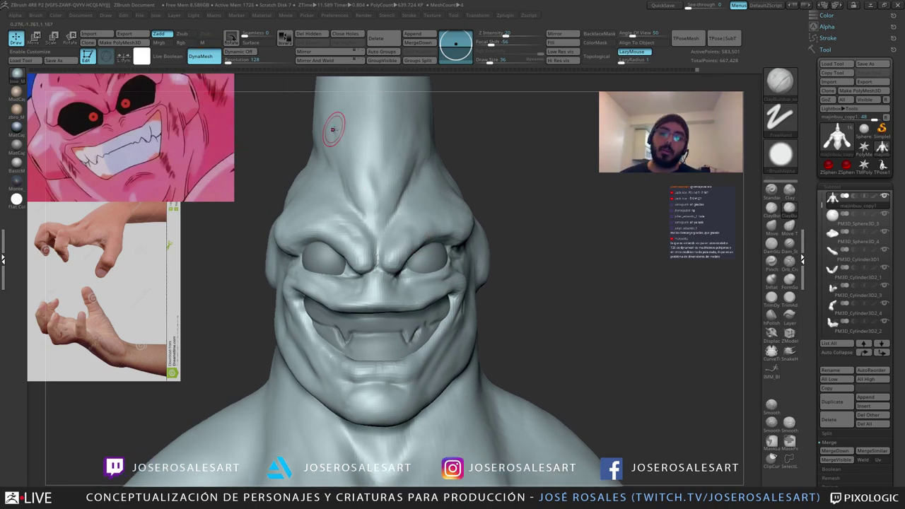
Step: Switch to a Sphere3D with its wireframe shown, convert it to a PolyMesh3D and DynaMesh it at resolution 128
left_click(863, 130)
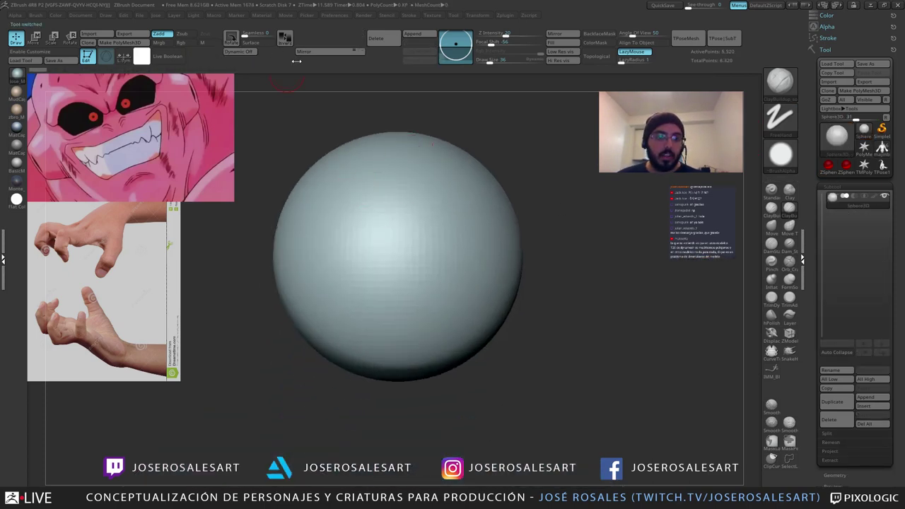
key("shift+f")
right_click_drag(392, 172, 411, 217, "ctrl")
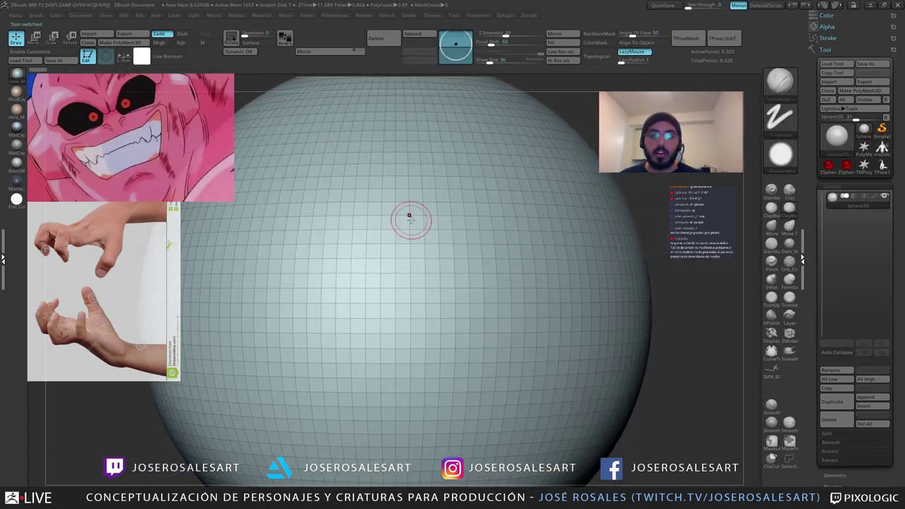
key("f")
left_click(870, 92)
right_click_drag(326, 182, 361, 189, "alt")
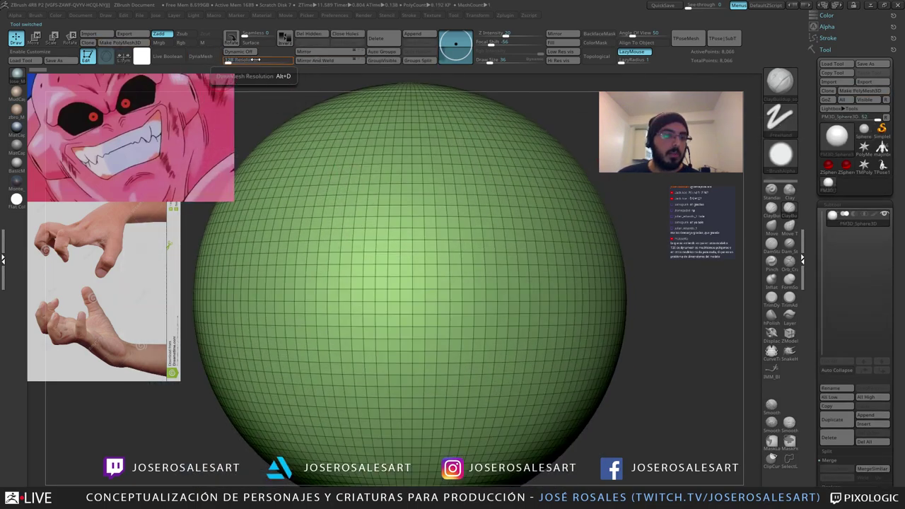
left_click(202, 58)
mouse_move(370, 292)
right_mouse_down("alt")
mouse_move(401, 257)
mouse_move(285, 214)
right_mouse_up("alt")
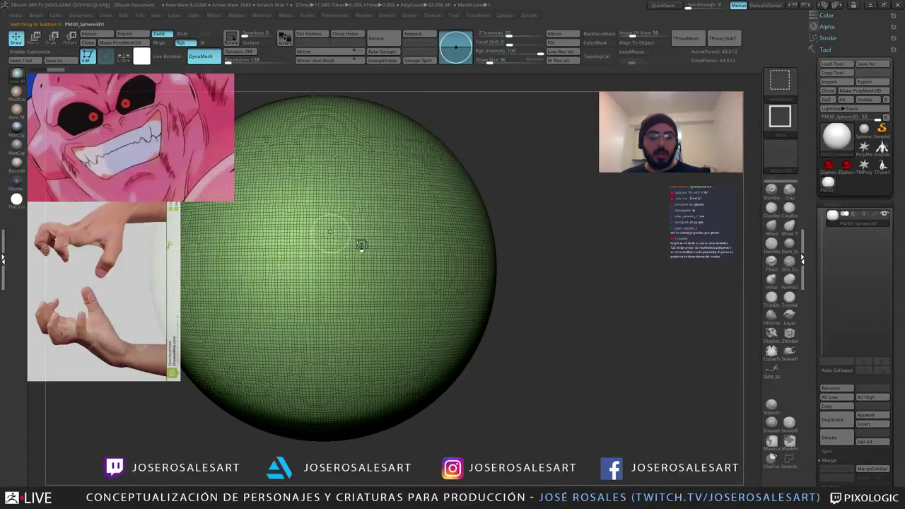
Step: Duplicate the DynaMesh sphere and move the copy sideways from the original
key("ctrl+shift+d")
right_click_drag(362, 246, 440, 264, "alt")
key("w")
left_click_drag(397, 265, 586, 266)
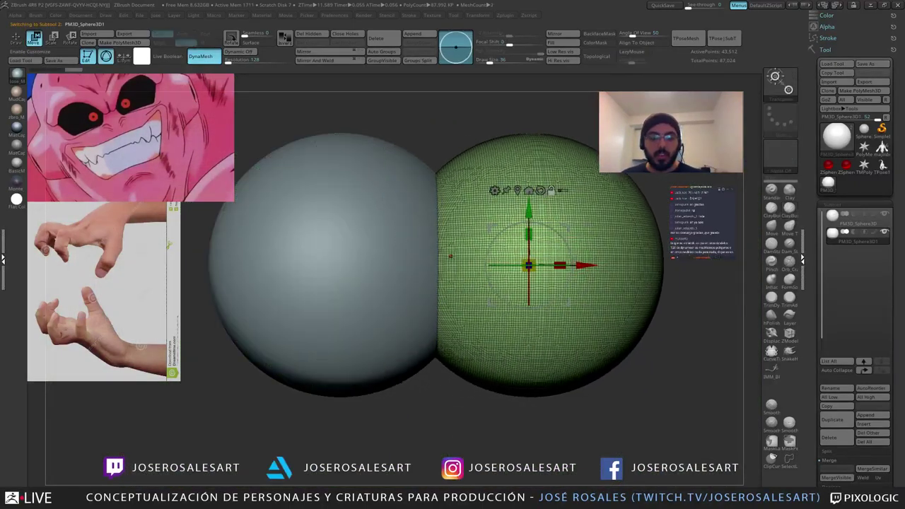
right_click_drag(451, 256, 336, 256, "alt")
Step: Scale the duplicated sphere down to a small ball and position it beside the large sphere
left_click_drag(415, 265, 302, 267)
right_click_drag(288, 254, 347, 264, "alt")
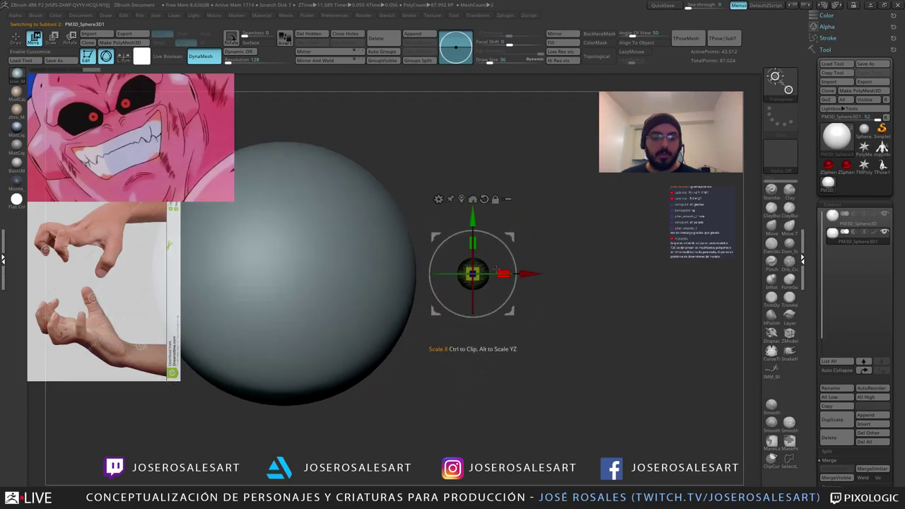
right_click_drag(527, 276, 469, 276, "alt")
left_click_drag(470, 276, 444, 277)
right_click_drag(453, 274, 475, 274, "ctrl")
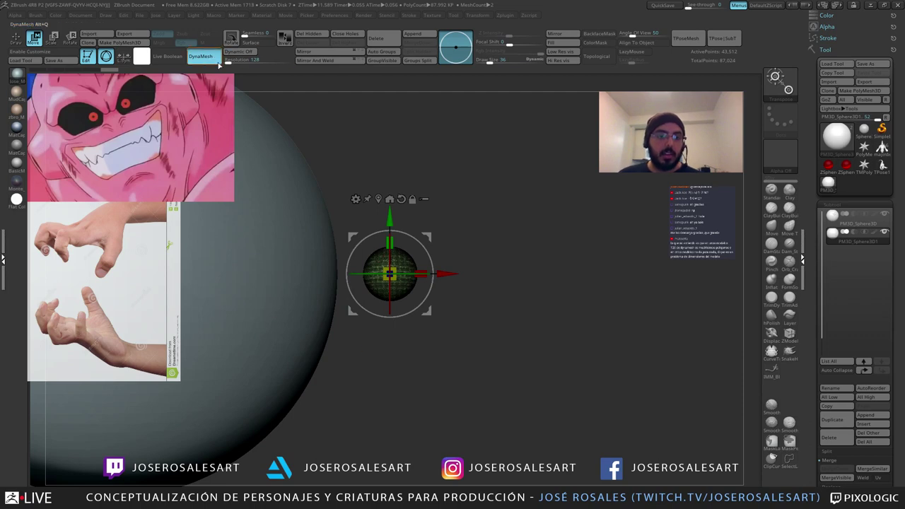
Step: Remesh the small sphere with DynaMesh at resolution 128
left_click(213, 60)
right_click_drag(473, 256, 399, 219, "ctrl")
right_click_drag(409, 307, 197, 278)
Step: Compare the wireframe density of the small and large spheres by alternating the active subtool
left_click(409, 247, "alt")
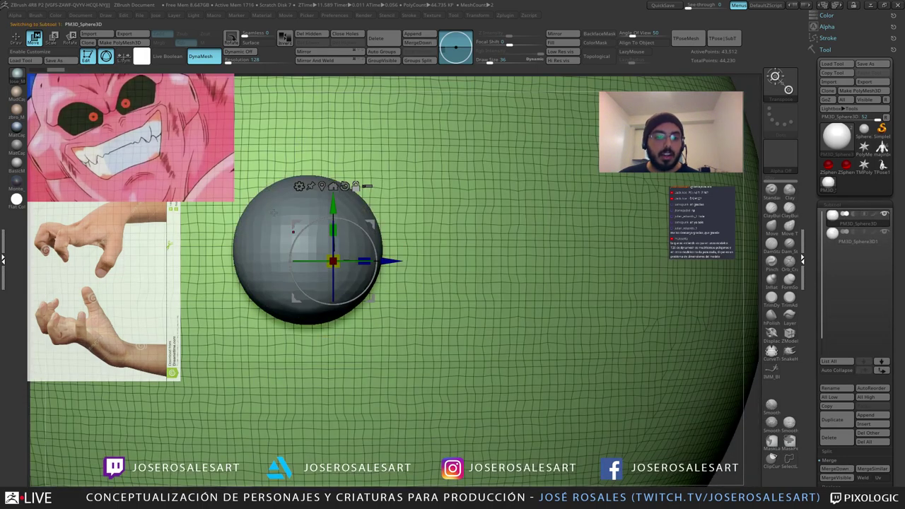
left_click(357, 247, "alt")
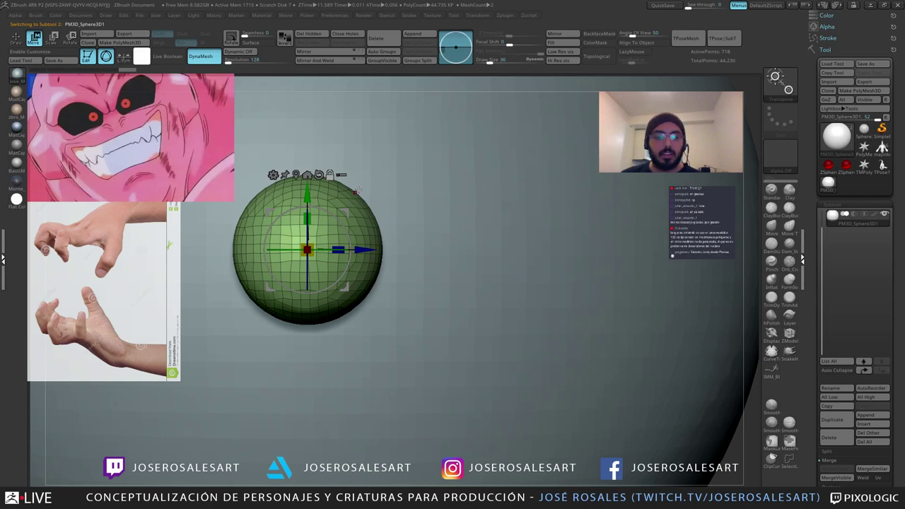
left_click(374, 201, "alt")
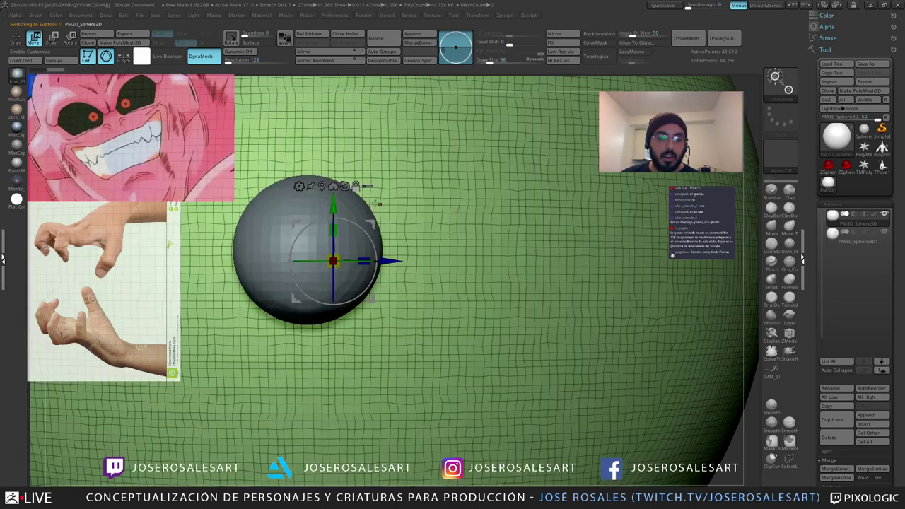
left_click(332, 220, "alt")
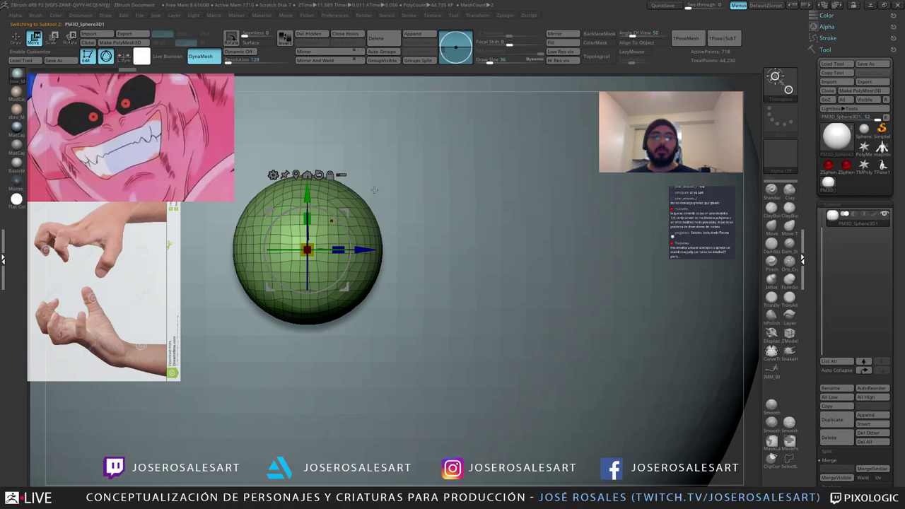
right_click_drag(374, 189, 317, 172, "alt")
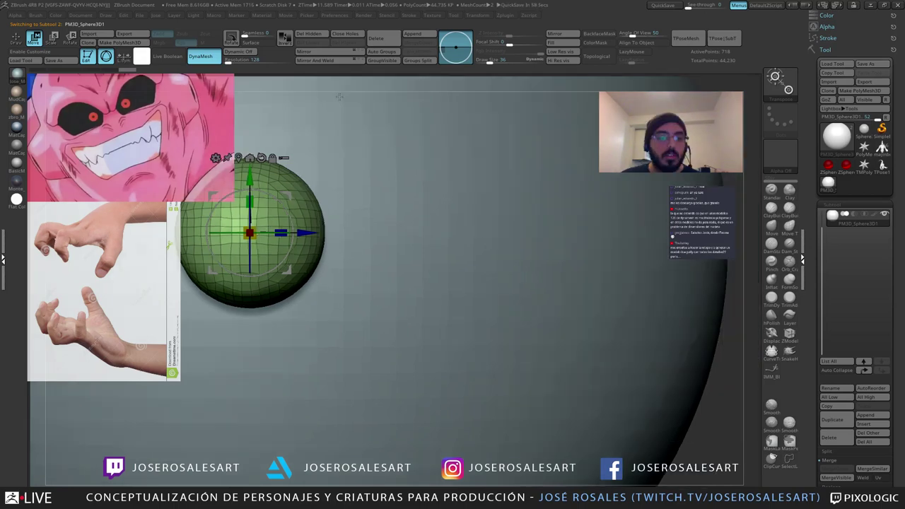
right_click_drag(340, 97, 321, 201, "ctrl")
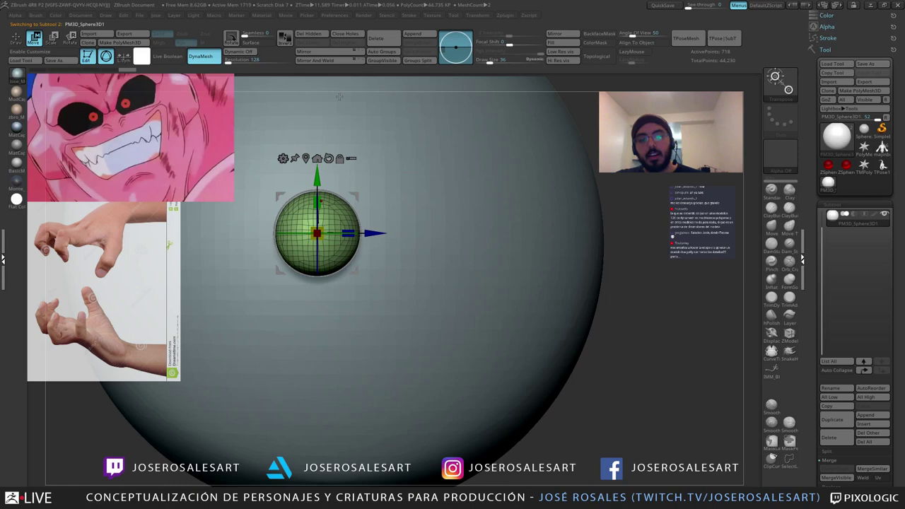
right_click_drag(356, 257, 406, 288)
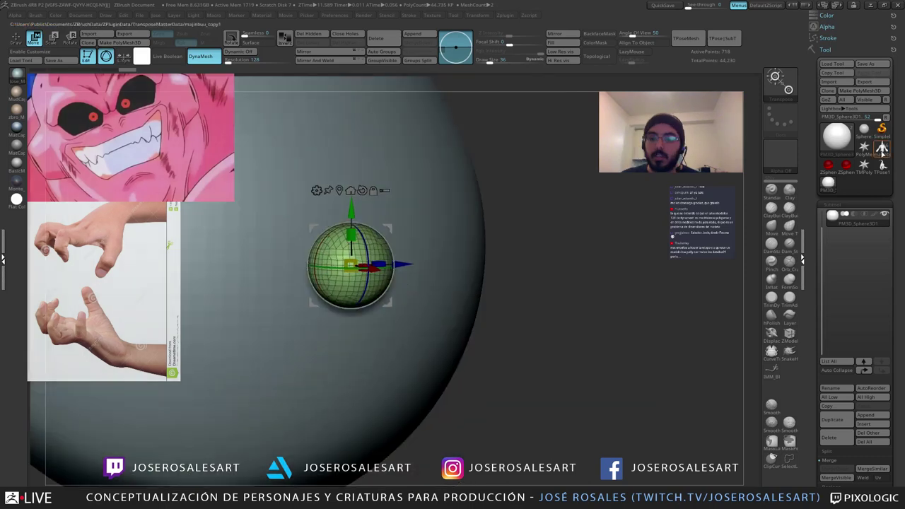
Step: Switch back to the Majin Buu bust tool and hide its wireframe
left_click(882, 147)
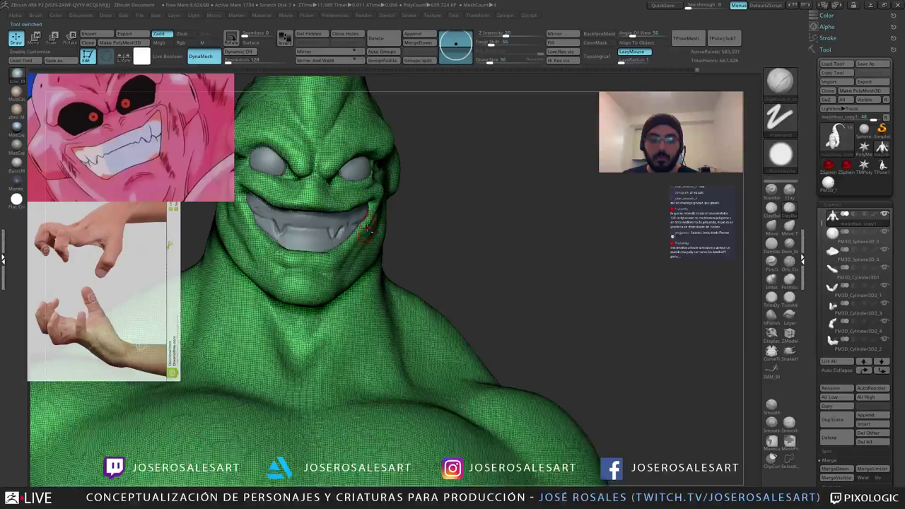
mouse_move(368, 227)
right_mouse_down("shift")
mouse_move(406, 214)
mouse_move(407, 233)
mouse_move(377, 232)
mouse_move(403, 239)
mouse_move(386, 241)
right_mouse_up("shift")
key("shift+f")
mouse_move(385, 241)
right_mouse_down("ctrl")
mouse_move(432, 271)
mouse_move(351, 272)
right_mouse_up("ctrl")
Step: Refine the cheek beside the mouth corner with a Standard brush stroke and a DamStandard crease
key("b")
key("s")
key("t")
mouse_move(352, 275)
left_mouse_down()
mouse_move(374, 256)
mouse_move(357, 284)
left_mouse_up()
key("b")
key("d")
key("s")
left_click_drag(389, 243, 355, 289)
mouse_move(368, 267)
right_mouse_down("alt")
mouse_move(338, 278)
mouse_move(325, 266)
right_mouse_up("alt")
right_click_drag(325, 266, 368, 283)
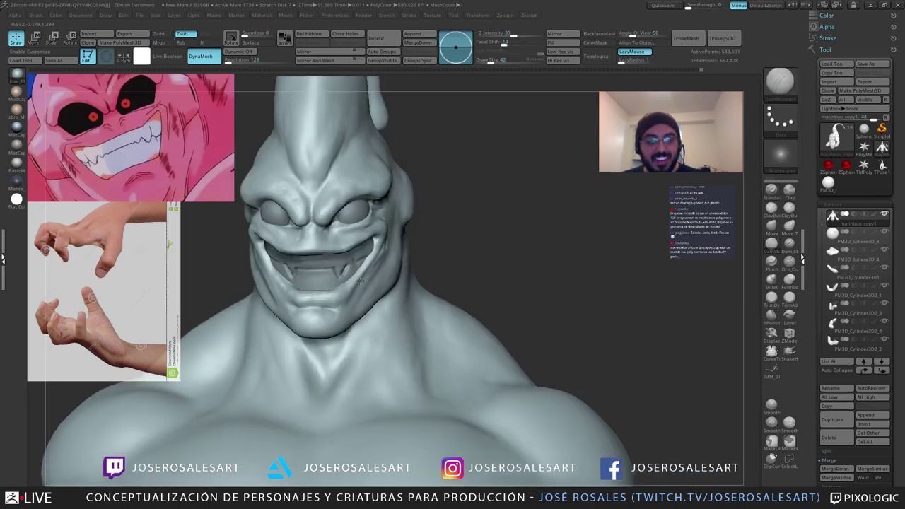
Step: Deepen the smile crease from the mouth corner down the cheek with a DamStandard stroke
right_click_drag(315, 319, 354, 318)
left_click_drag(259, 270, 286, 294)
right_click_drag(284, 291, 260, 268)
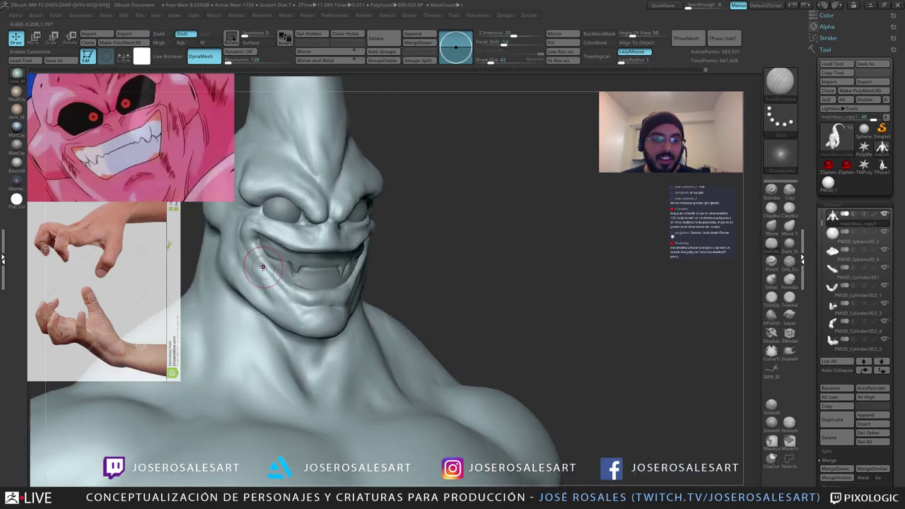
Step: Switch to ClayBuildup and smooth the cheek folds beside the mouth corner
mouse_move(299, 306)
right_mouse_down()
mouse_move(278, 283)
mouse_move(320, 290)
right_mouse_up()
key("b")
key("c")
key("b")
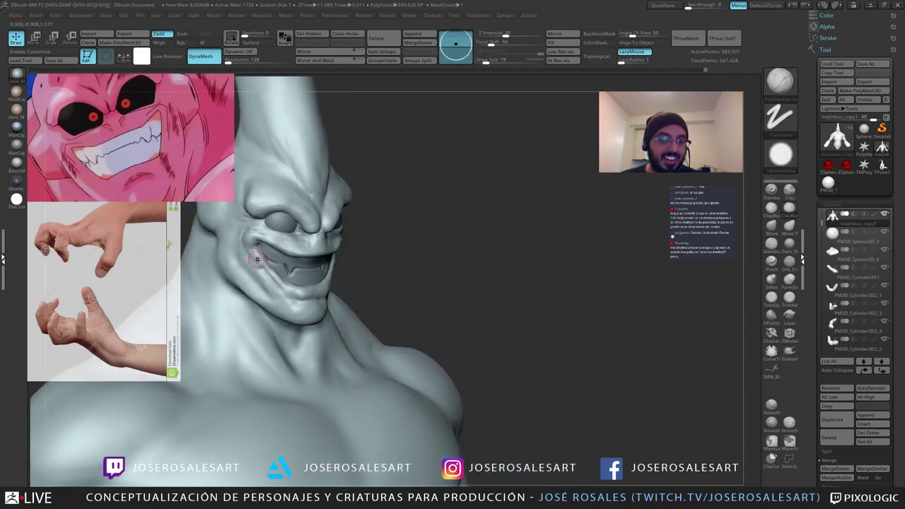
left_click_drag(257, 260, 266, 272, "shift")
right_click_drag(286, 308, 252, 306)
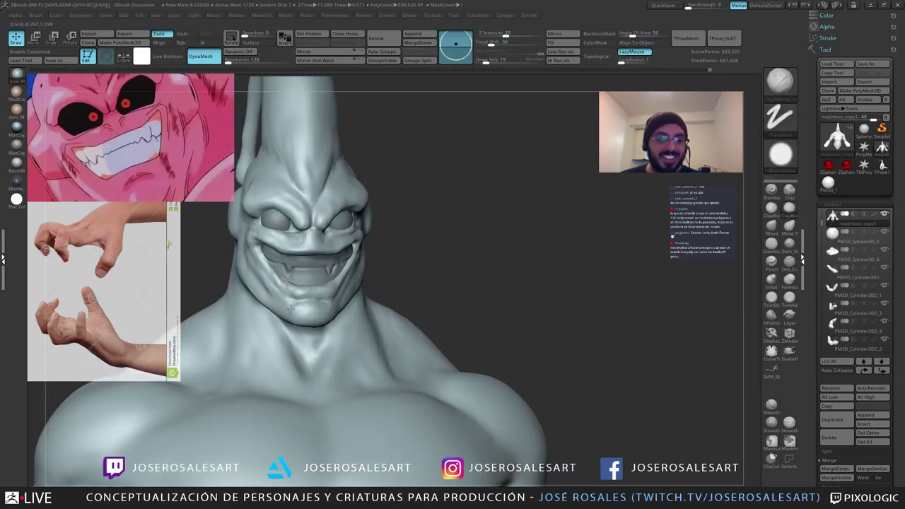
left_click_drag(260, 255, 285, 270, "shift")
Step: Add a short ClayBuildup stroke on the forehead above the brow and smooth the area around it
mouse_move(289, 300)
right_mouse_down("ctrl")
mouse_move(290, 272)
mouse_move(297, 285)
mouse_move(283, 264)
mouse_move(296, 262)
mouse_move(273, 263)
right_mouse_up("ctrl")
left_click_drag(365, 217, 367, 201)
right_click_drag(424, 233, 381, 214)
mouse_move(384, 181)
left_mouse_down("shift")
mouse_move(389, 187)
mouse_move(377, 181)
left_mouse_up("shift")
mouse_move(283, 176)
right_mouse_down()
mouse_move(346, 170)
mouse_move(396, 205)
mouse_move(389, 219)
right_mouse_up()
Step: Carve forehead creases rising from between the brows toward the horn with DamStandard at draw size 48
key("b")
key("d")
key("s")
left_click_drag(309, 196, 337, 255, "shift")
mouse_move(329, 259)
right_mouse_down()
mouse_move(346, 261)
mouse_move(265, 227)
mouse_move(293, 205)
mouse_move(289, 235)
mouse_move(297, 205)
right_mouse_up()
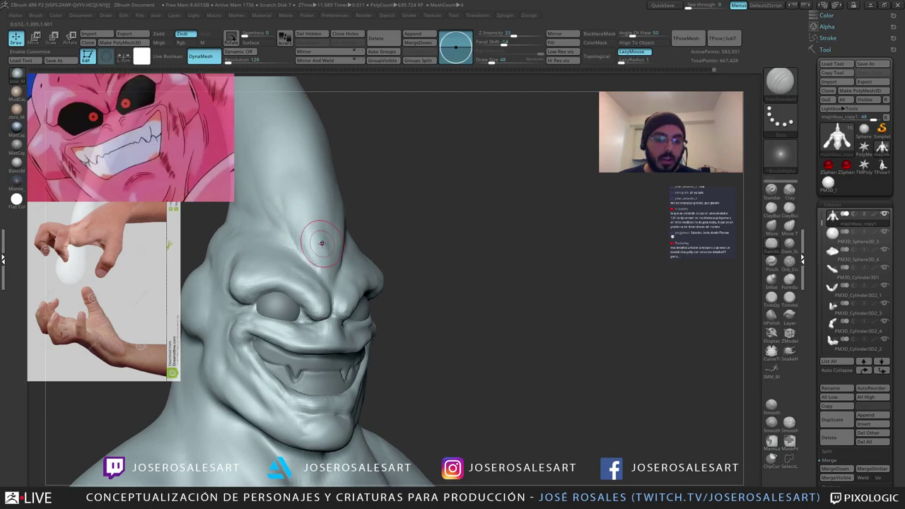
left_click_drag(309, 262, 295, 195)
mouse_move(301, 245)
left_mouse_down()
mouse_move(298, 218)
mouse_move(293, 232)
left_mouse_up()
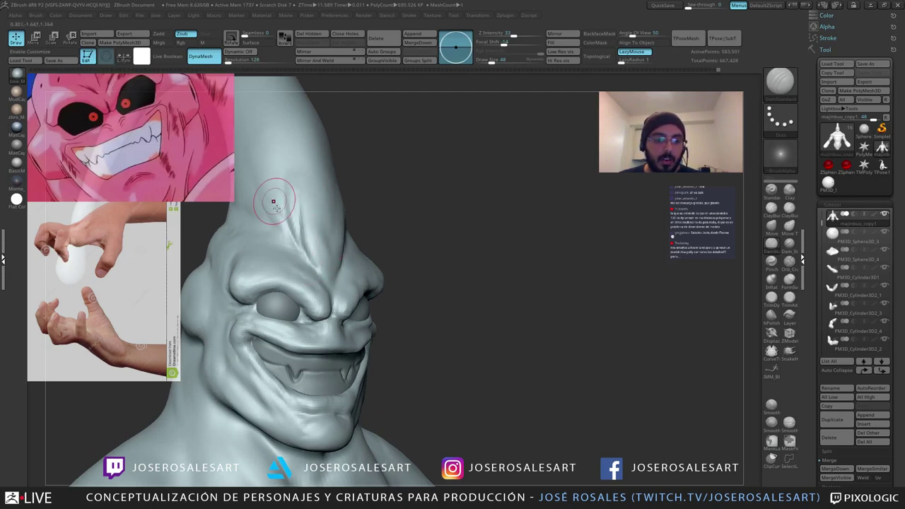
Step: Extend finer DamStandard creases over the forehead side at draw size 26 and smooth their upper ends into the horn
right_click_drag(270, 211, 288, 220, "shift")
key("bracketleft")
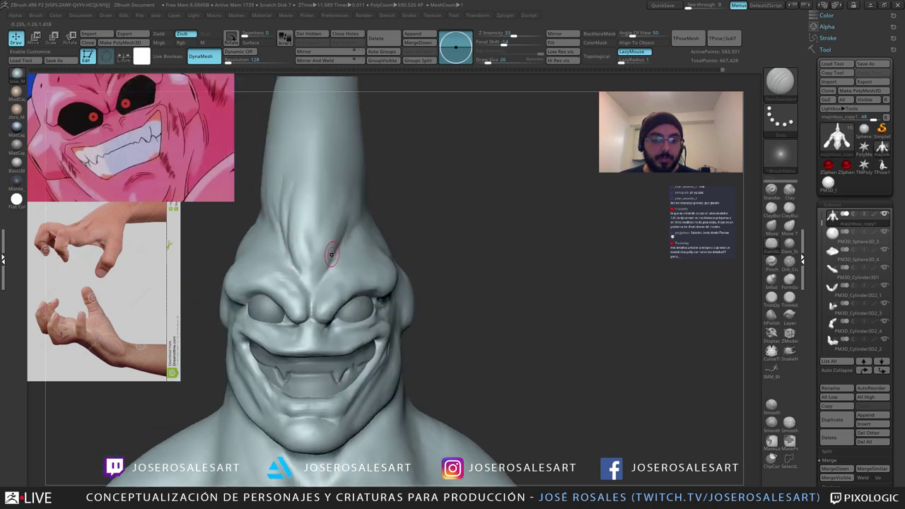
right_click_drag(330, 255, 318, 258)
left_click_drag(334, 252, 350, 186)
right_click_drag(357, 203, 347, 229)
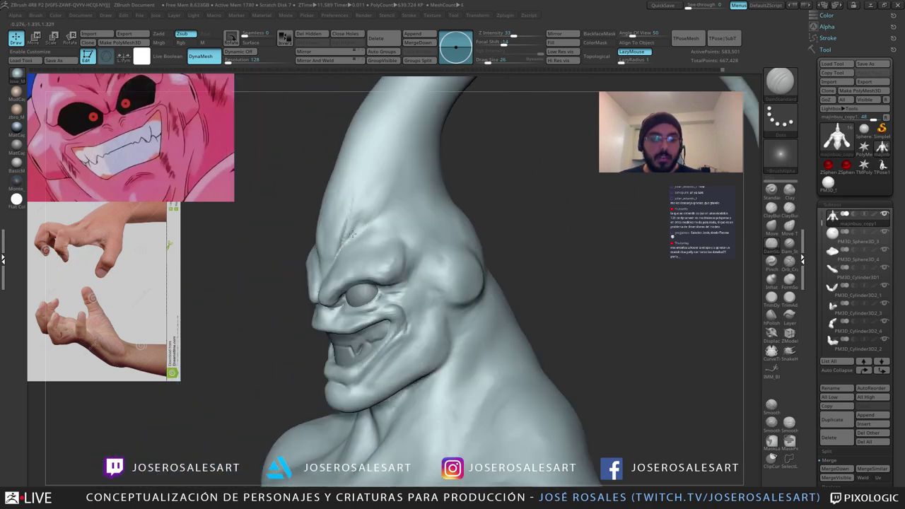
left_click_drag(354, 233, 380, 184)
mouse_move(380, 185)
right_mouse_down()
mouse_move(359, 239)
mouse_move(391, 195)
mouse_move(375, 219)
mouse_move(303, 198)
right_mouse_up()
left_click_drag(330, 214, 324, 184, "shift")
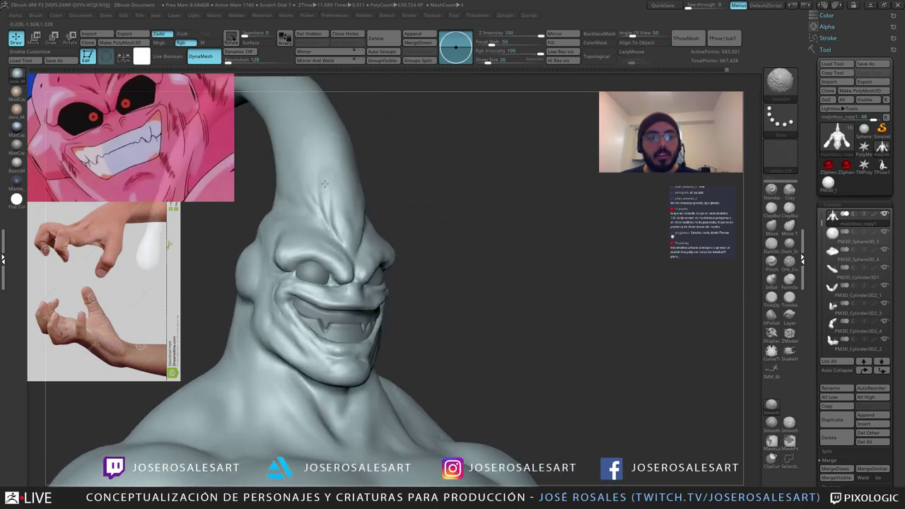
Step: Build up the center of the forehead at the horn's base with ClayBuildup at draw size 33 and smooth it
mouse_move(341, 226)
right_mouse_down()
mouse_move(410, 158)
mouse_move(345, 168)
mouse_move(398, 192)
mouse_move(416, 225)
right_mouse_up()
right_click_drag(416, 225, 400, 200)
key("s")
left_click_drag(400, 200, 402, 200)
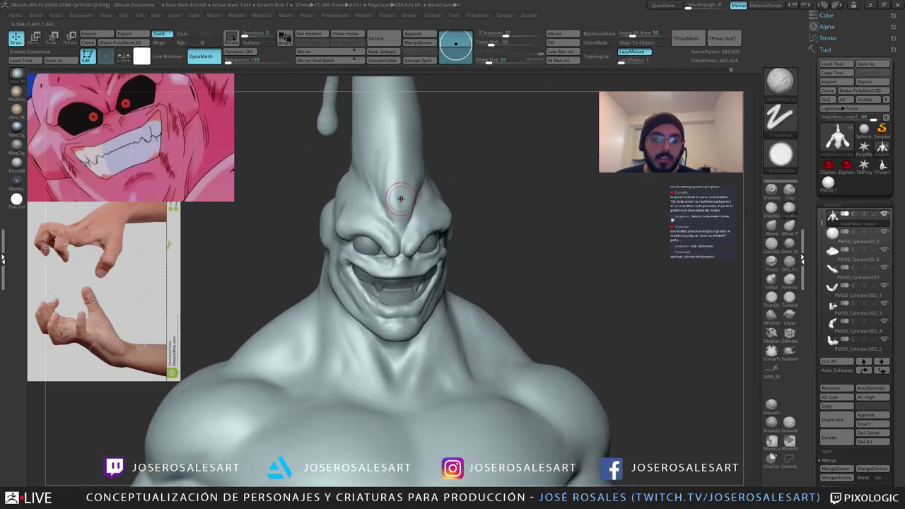
right_click_drag(407, 173, 393, 177)
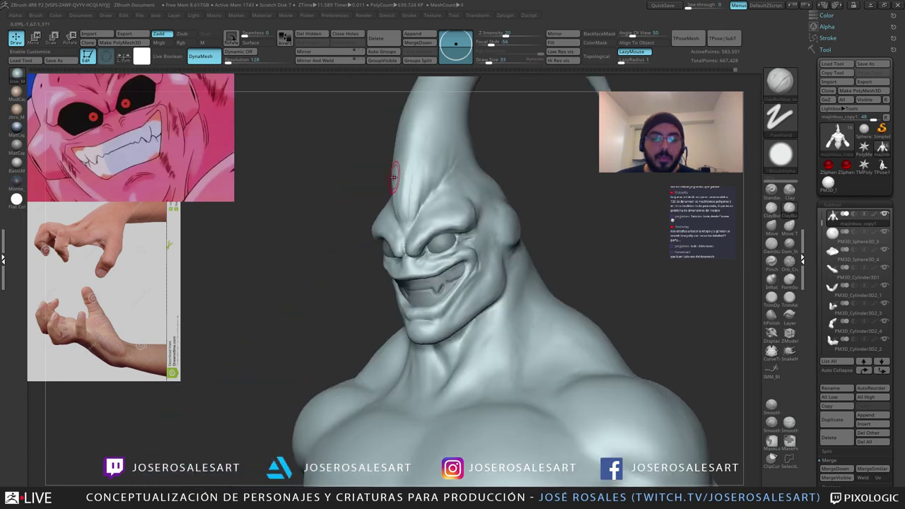
right_click_drag(402, 233, 394, 188)
left_click_drag(394, 188, 398, 208, "shift")
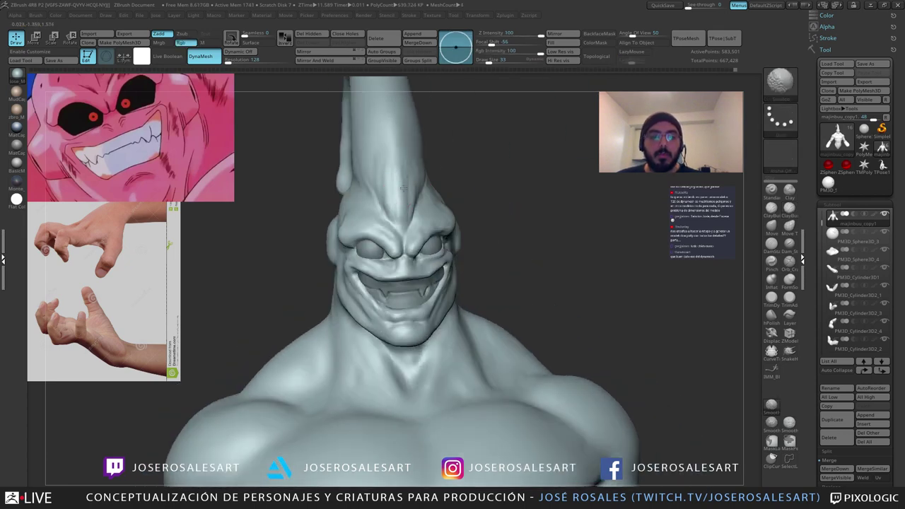
mouse_move(404, 188)
right_mouse_down()
mouse_move(447, 190)
mouse_move(408, 186)
mouse_move(397, 157)
right_mouse_up()
left_click_drag(397, 157, 398, 186, "shift")
right_click_drag(398, 186, 405, 211)
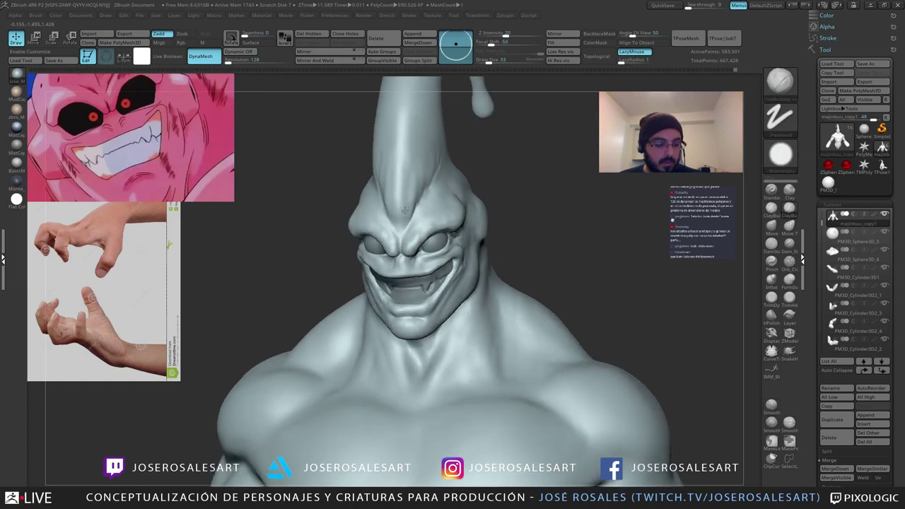
Step: Switch to the Standard brush at draw size 17 and smooth the vertical folds in the middle of the forehead
key("1")
key("s")
left_click_drag(404, 210, 398, 210)
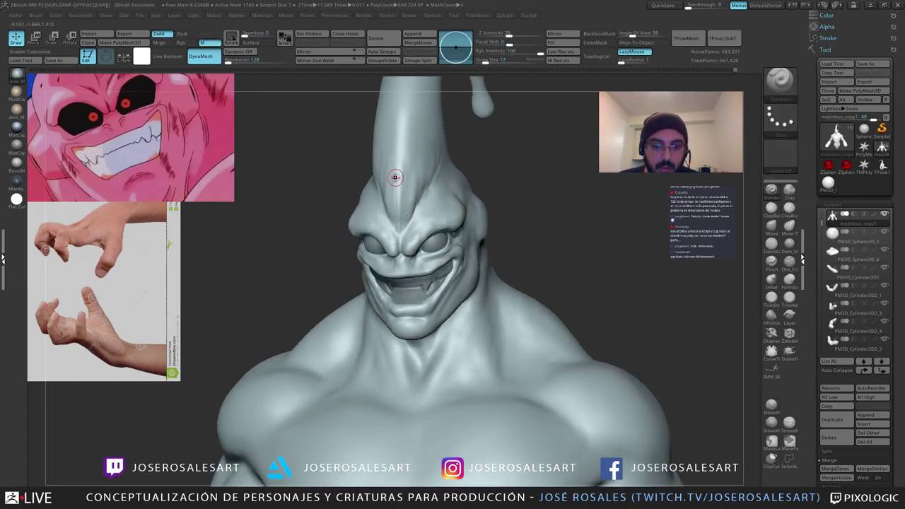
mouse_move(396, 178)
right_mouse_down()
mouse_move(390, 151)
mouse_move(384, 176)
right_mouse_up()
left_click_drag(385, 176, 391, 222, "shift")
left_click_drag(395, 184, 396, 212, "shift")
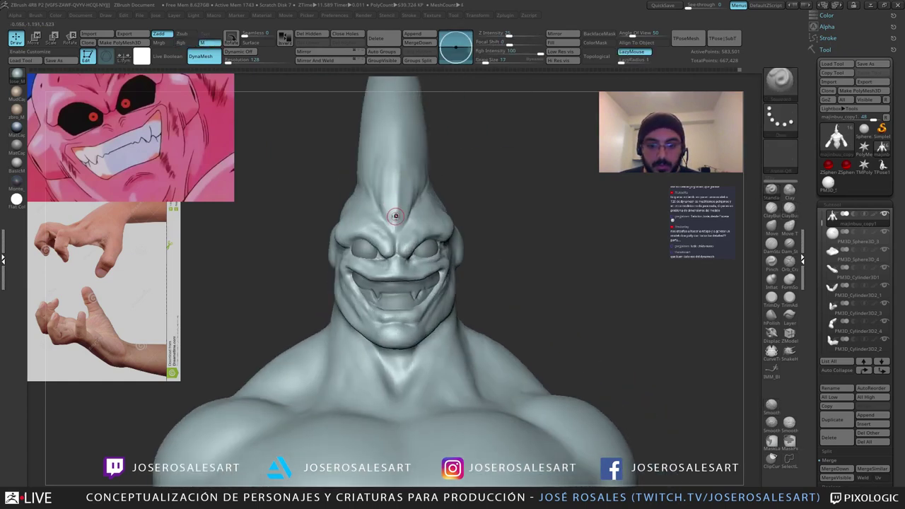
Step: Raise the central forehead ridge from the brows up the horn with the Standard brush at draw size 21 and smooth it
mouse_move(396, 212)
right_mouse_down()
mouse_move(396, 141)
mouse_move(356, 215)
right_mouse_up()
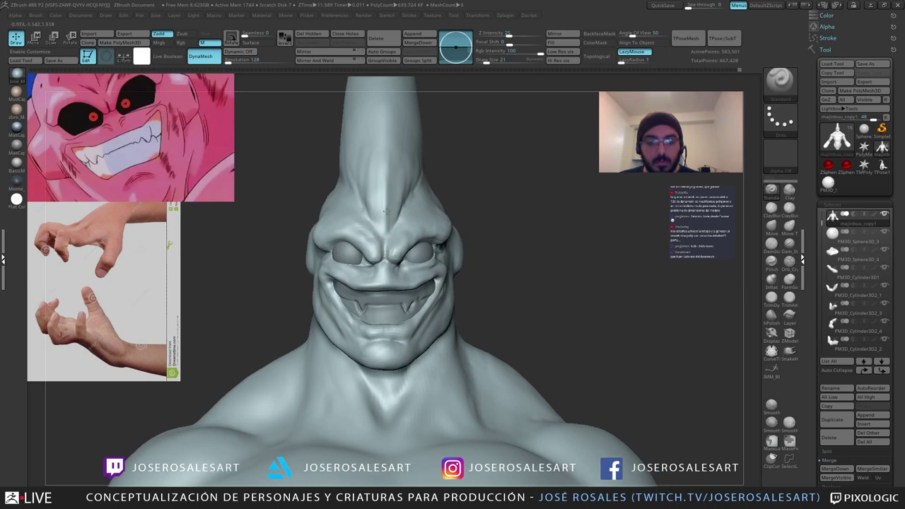
left_click_drag(388, 233, 388, 140)
right_click_drag(383, 218, 425, 215)
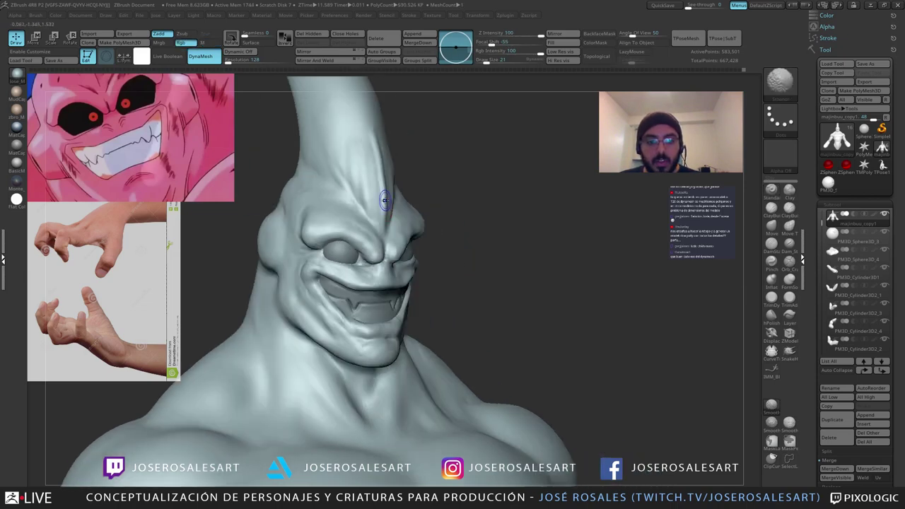
left_click_drag(378, 168, 387, 199, "shift")
mouse_move(368, 206)
right_mouse_down()
mouse_move(351, 197)
mouse_move(362, 238)
mouse_move(333, 240)
mouse_move(316, 228)
mouse_move(357, 238)
mouse_move(365, 201)
right_mouse_up()
Step: Reshape the lower rim of the ear hole with a ClayBuildup stroke at draw size 21
key("b")
key("c")
key("b")
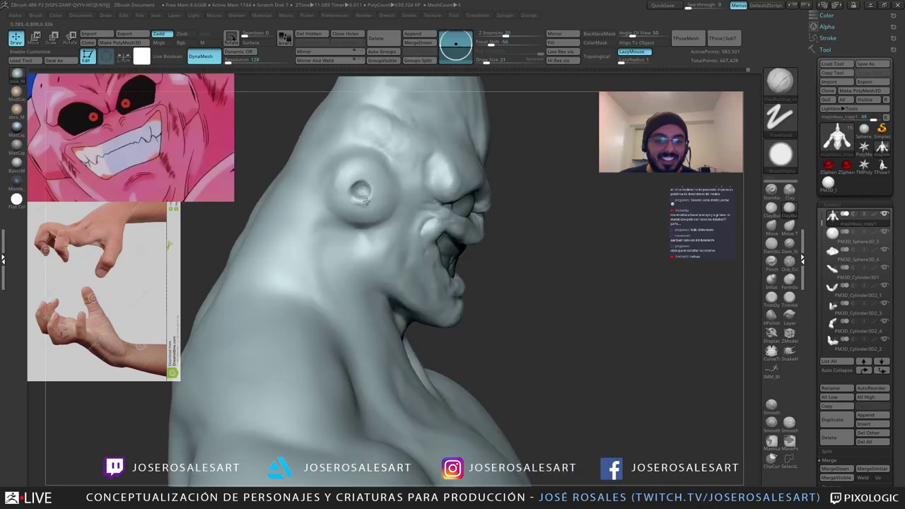
left_click_drag(367, 201, 357, 198)
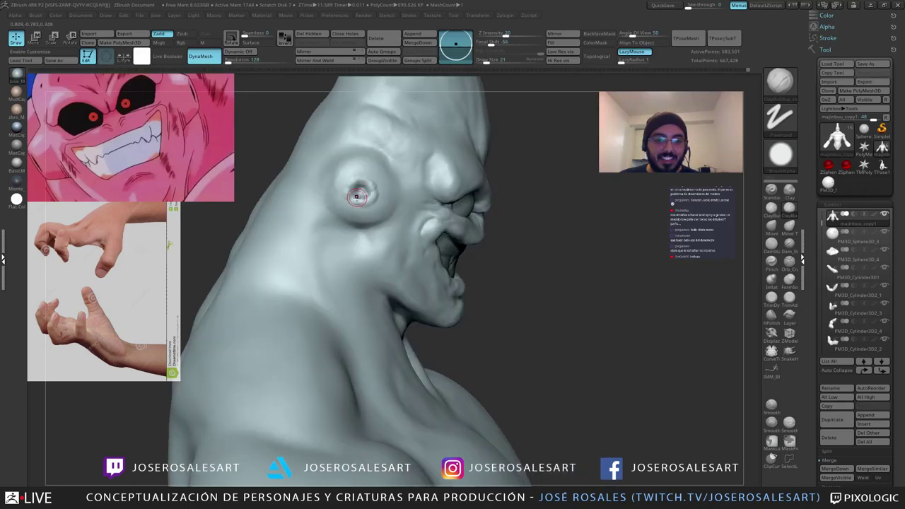
right_click_drag(357, 196, 352, 220)
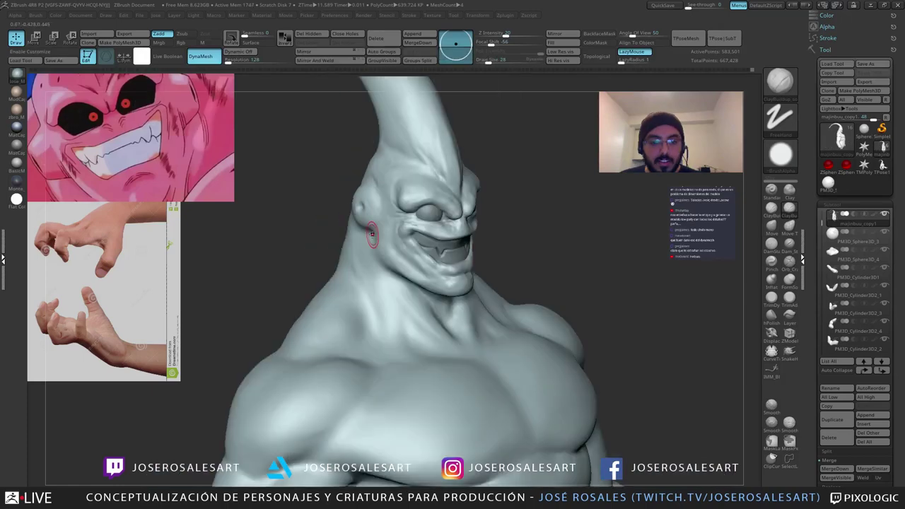
Step: Smooth and refine the ear hole and its rim on the opposite side of the head
mouse_move(372, 234)
right_mouse_down()
mouse_move(392, 246)
mouse_move(303, 231)
mouse_move(410, 222)
mouse_move(393, 218)
mouse_move(416, 210)
mouse_move(379, 209)
mouse_move(404, 200)
right_mouse_up()
right_click_drag(405, 201, 422, 155, "ctrl")
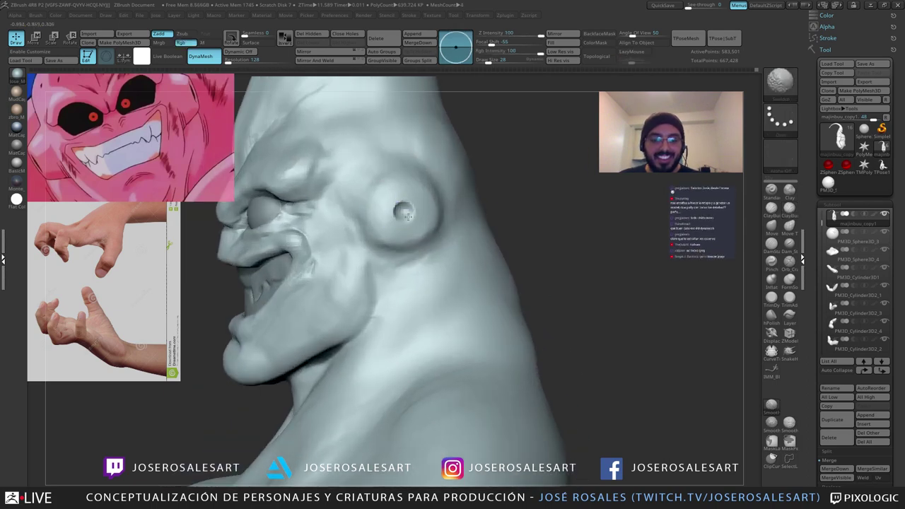
left_click_drag(407, 217, 404, 211, "shift")
right_click_drag(404, 211, 404, 206)
left_click_drag(403, 206, 405, 209, "shift")
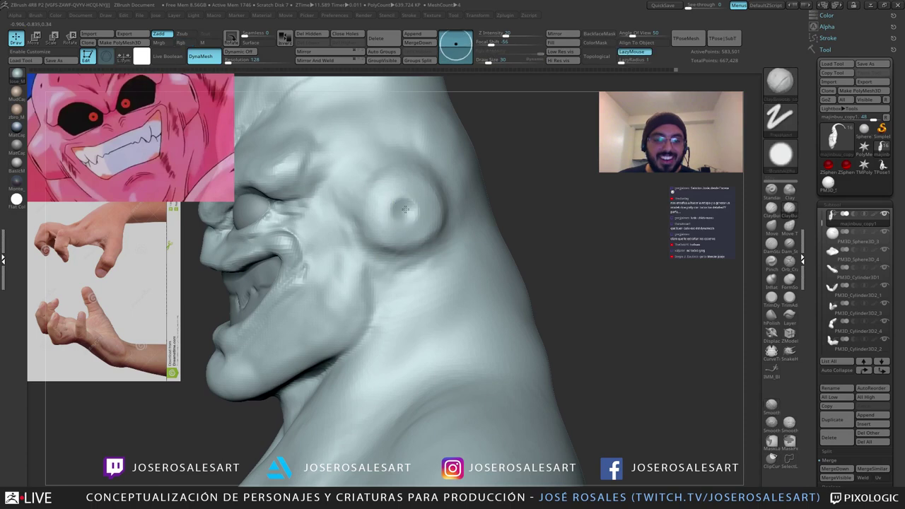
right_click_drag(410, 208, 405, 208)
right_click_drag(405, 207, 407, 229, "ctrl")
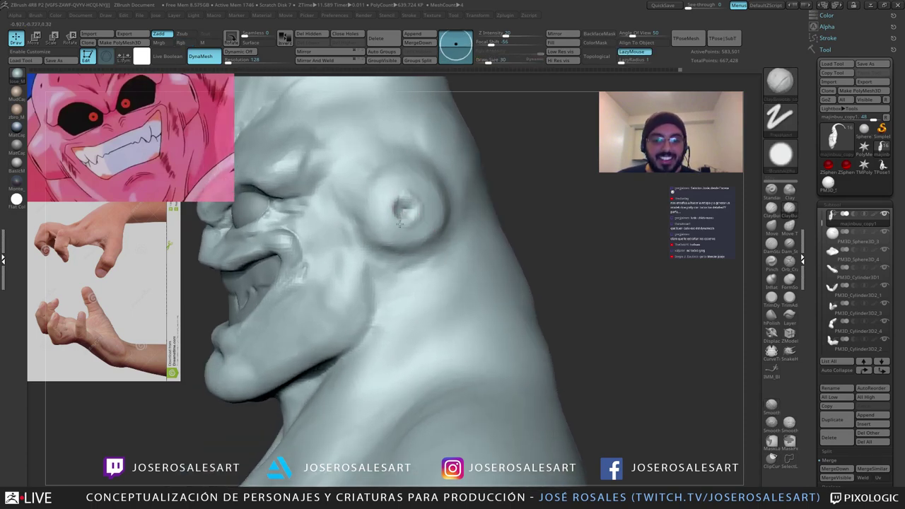
right_click_drag(400, 196, 400, 189, "ctrl")
left_click_drag(397, 225, 393, 221, "shift")
mouse_move(375, 218)
right_mouse_down()
mouse_move(429, 221)
mouse_move(396, 216)
right_mouse_up()
Step: Enlarge the brush to draw size 45 and smooth the surface below the ear
mouse_move(396, 215)
right_mouse_down("ctrl")
mouse_move(410, 243)
mouse_move(396, 257)
right_mouse_up("ctrl")
key("s")
left_click(390, 236)
mouse_move(396, 258)
right_mouse_down("ctrl")
mouse_move(398, 245)
mouse_move(418, 253)
right_mouse_up("ctrl")
left_click_drag(404, 248, 413, 245, "shift")
mouse_move(409, 244)
right_mouse_down("ctrl")
mouse_move(406, 225)
mouse_move(392, 223)
mouse_move(447, 211)
right_mouse_up("ctrl")
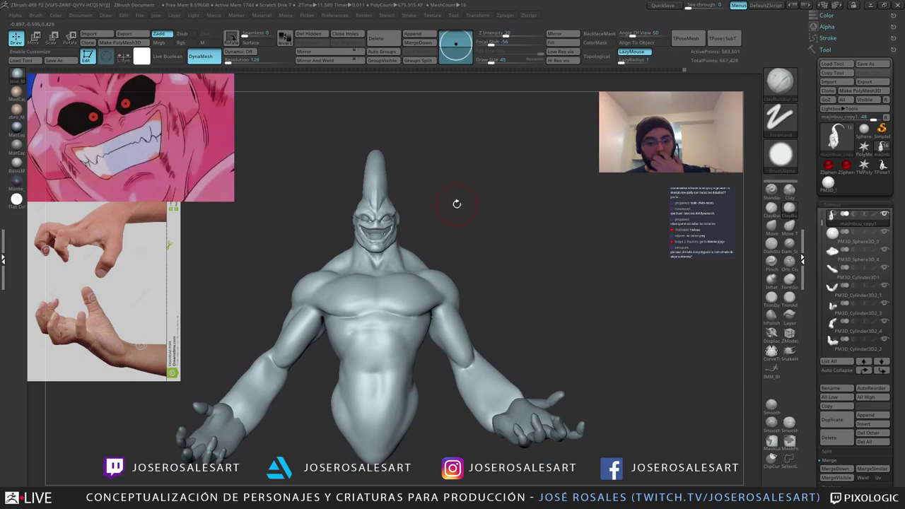
Step: Carve a crease from the brow up the side of the forehead to the horn's base with DamStandard at draw size 33
right_click_drag(368, 177, 435, 187)
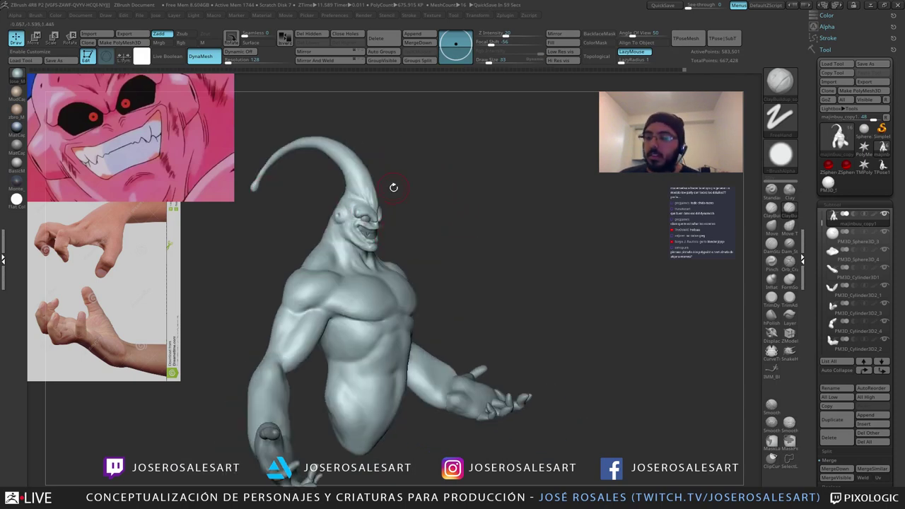
mouse_move(394, 187)
right_mouse_down()
mouse_move(402, 220)
mouse_move(349, 215)
mouse_move(384, 216)
mouse_move(365, 217)
mouse_move(364, 233)
right_mouse_up()
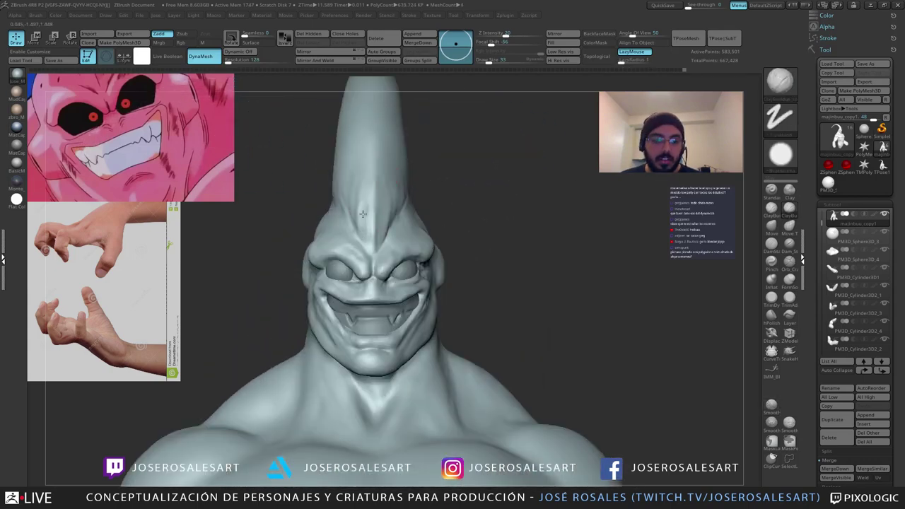
right_click_drag(363, 215, 367, 243)
mouse_move(376, 274)
right_mouse_down()
mouse_move(363, 205)
mouse_move(353, 244)
mouse_move(371, 268)
mouse_move(351, 259)
mouse_move(343, 268)
mouse_move(368, 249)
mouse_move(370, 256)
mouse_move(335, 242)
mouse_move(372, 262)
right_mouse_up()
key("b")
key("d")
key("s")
right_click_drag(398, 215, 388, 226)
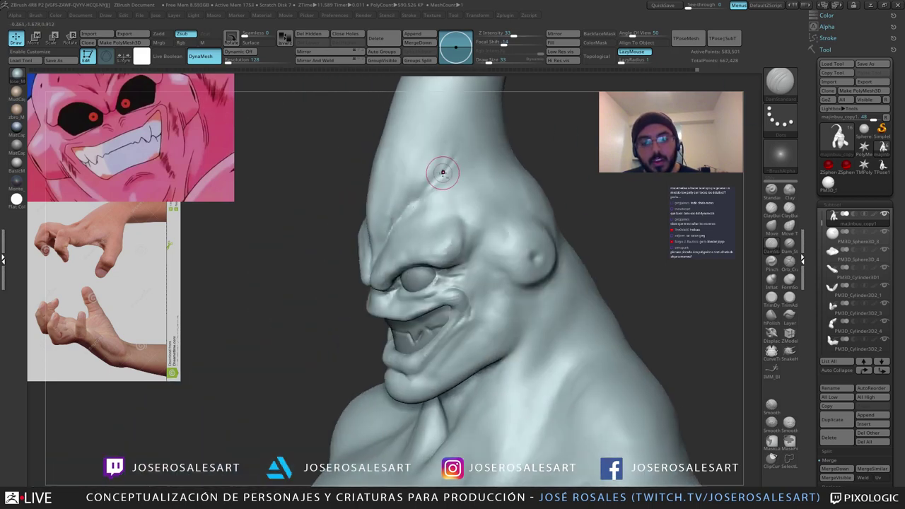
right_click_drag(441, 174, 403, 178, "ctrl")
mouse_move(403, 178)
right_mouse_down()
mouse_move(431, 181)
mouse_move(396, 181)
right_mouse_up()
mouse_move(396, 181)
right_mouse_down("ctrl")
mouse_move(345, 189)
mouse_move(404, 185)
mouse_move(393, 185)
mouse_move(411, 208)
mouse_move(362, 201)
mouse_move(371, 203)
mouse_move(354, 211)
right_mouse_up("ctrl")
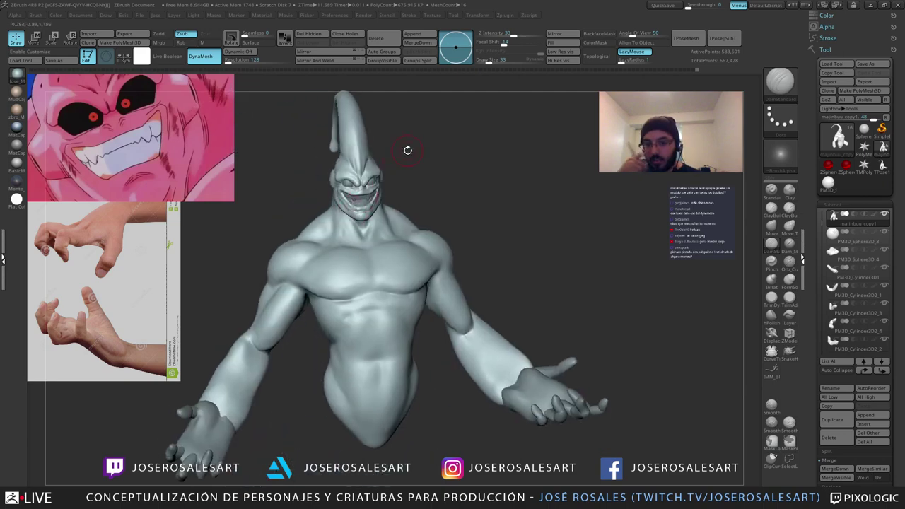
mouse_move(321, 252)
right_mouse_down("ctrl")
mouse_move(378, 248)
mouse_move(389, 270)
right_mouse_up("ctrl")
key("b")
key("s")
key("t")
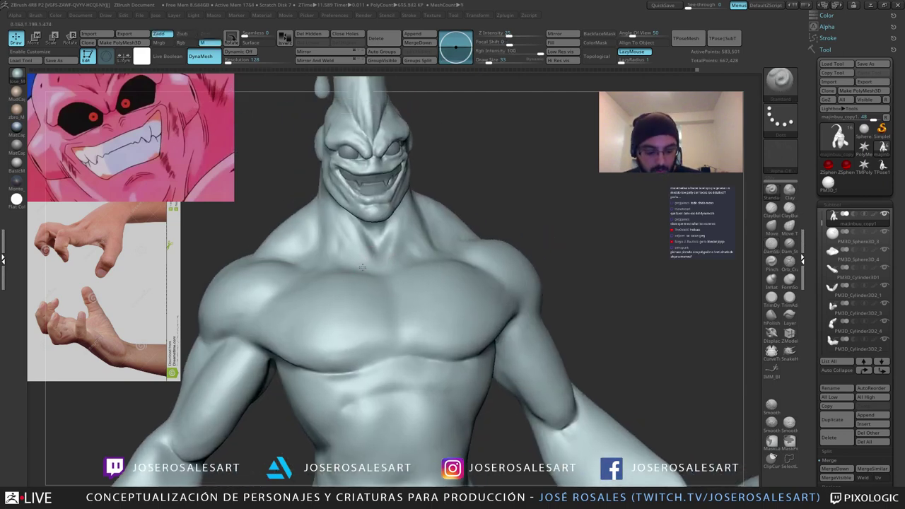
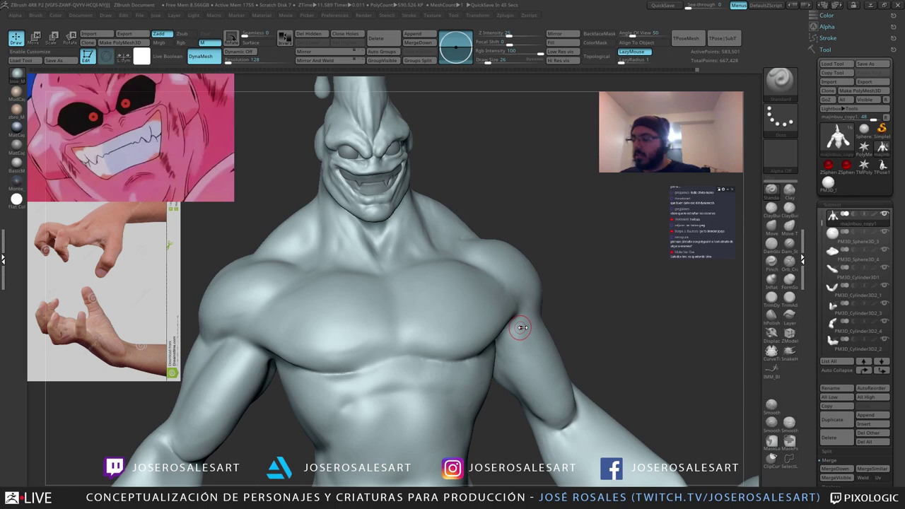
Step: Carve creases from the side of the horn's base down onto the forehead with DamStandard at draw size 26
mouse_move(376, 141)
right_mouse_down()
mouse_move(391, 122)
mouse_move(368, 191)
mouse_move(335, 202)
right_mouse_up()
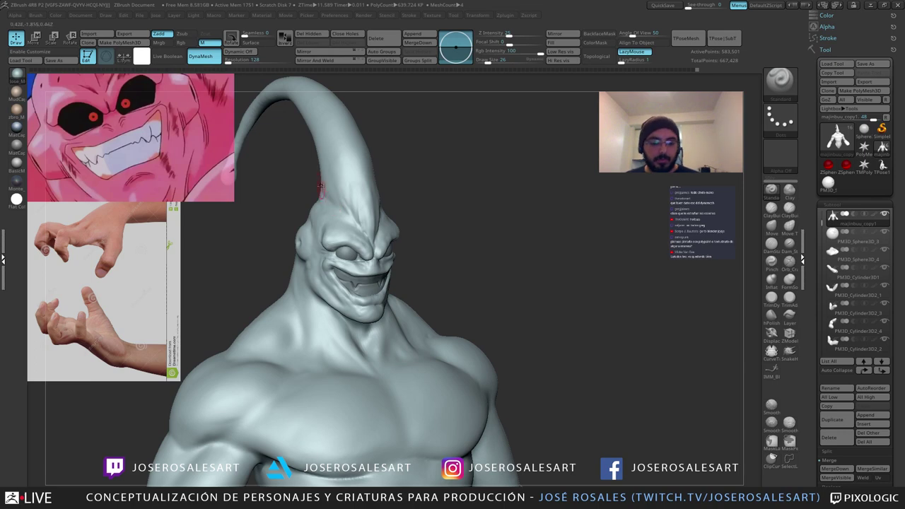
mouse_move(362, 229)
right_mouse_down()
mouse_move(318, 228)
mouse_move(353, 232)
mouse_move(325, 140)
mouse_move(333, 255)
mouse_move(323, 210)
right_mouse_up()
right_click_drag(313, 272, 340, 289, "alt")
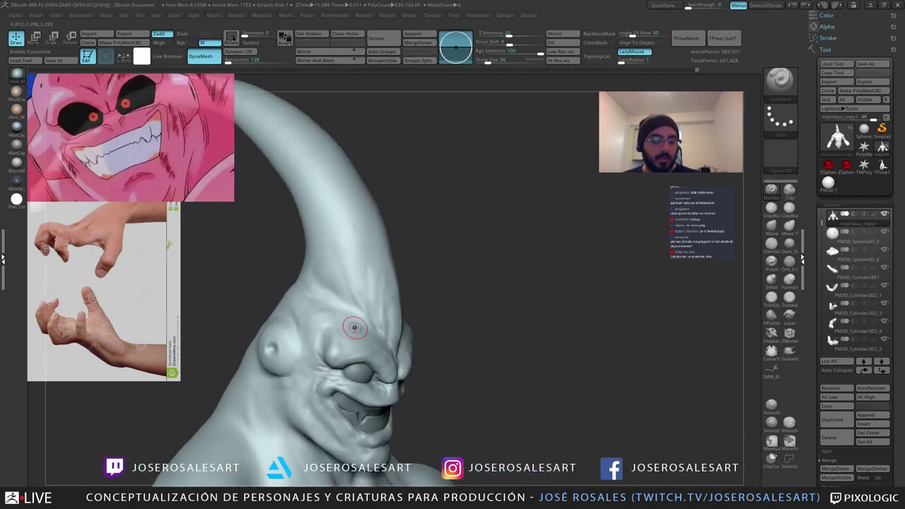
key("b")
key("d")
key("s")
mouse_move(351, 322)
right_mouse_down()
mouse_move(347, 303)
mouse_move(353, 310)
right_mouse_up()
left_click_drag(338, 266, 343, 296)
right_click_drag(351, 301, 344, 304)
left_click_drag(345, 305, 360, 317)
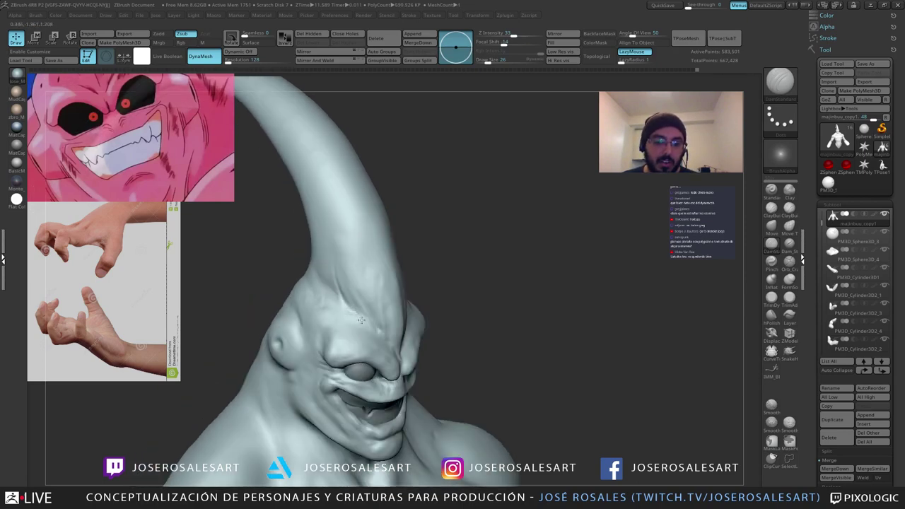
Step: Raise the skin folds between the creases at the horn's base with the Standard brush at draw size 19
mouse_move(346, 272)
right_mouse_down()
mouse_move(366, 317)
mouse_move(344, 309)
mouse_move(354, 297)
right_mouse_up()
key("b")
key("s")
key("t")
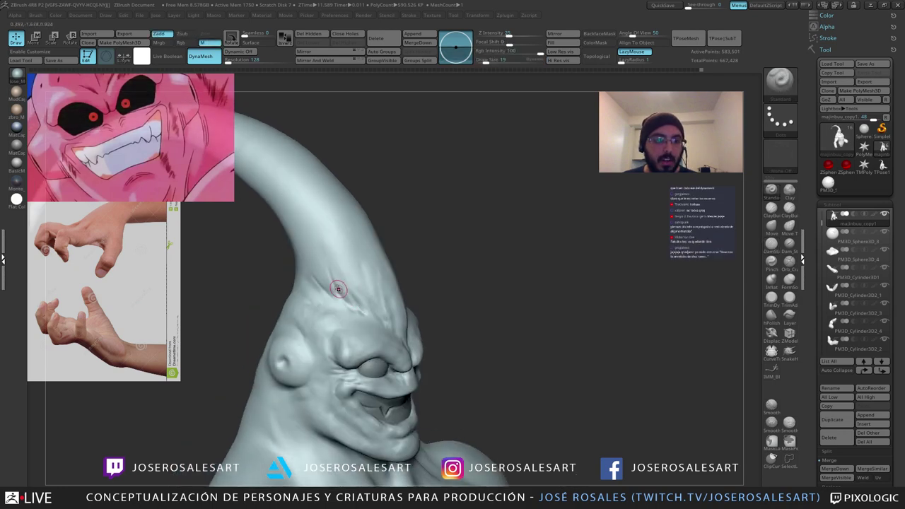
left_click_drag(339, 289, 344, 290)
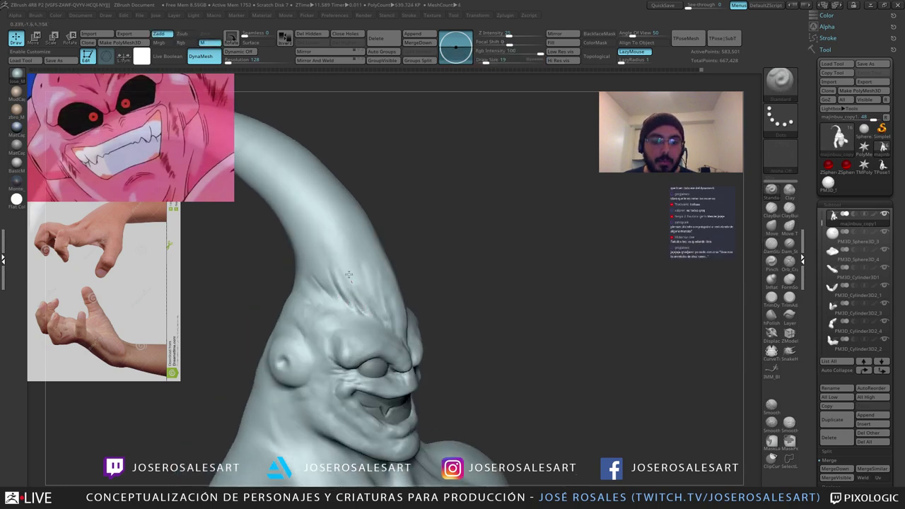
right_click_drag(349, 275, 328, 264, "ctrl")
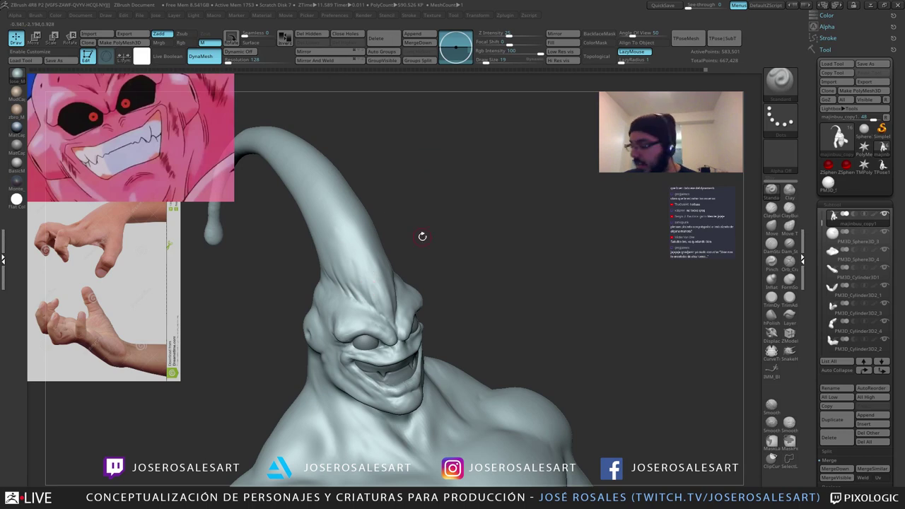
Step: Smooth the skin folds and creases running down the side of the horn's base
right_click_drag(188, 236, 218, 245)
mouse_move(350, 262)
right_mouse_down("ctrl")
mouse_move(355, 295)
mouse_move(296, 242)
right_mouse_up("ctrl")
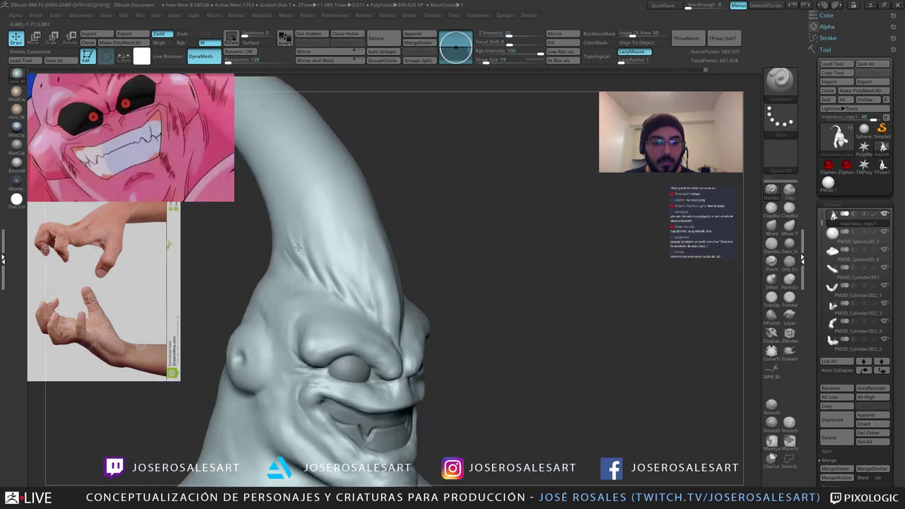
right_click_drag(304, 274, 310, 246, "ctrl")
right_click_drag(362, 265, 346, 285)
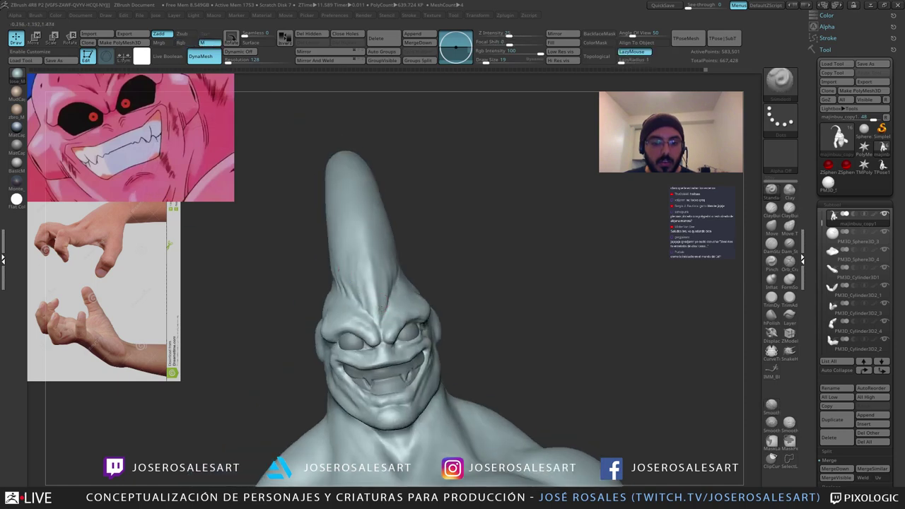
mouse_move(392, 266)
right_mouse_down()
mouse_move(384, 261)
mouse_move(403, 270)
right_mouse_up()
mouse_move(326, 269)
left_mouse_down("shift")
mouse_move(313, 251)
mouse_move(336, 283)
left_mouse_up("shift")
Step: Deepen the diagonal crease between the brow and the horn's base with DamStandard at draw size 26
mouse_move(353, 261)
right_mouse_down()
mouse_move(345, 273)
mouse_move(358, 272)
mouse_move(368, 297)
mouse_move(361, 324)
mouse_move(329, 280)
mouse_move(344, 272)
mouse_move(318, 255)
right_mouse_up()
mouse_move(334, 290)
right_mouse_down()
mouse_move(349, 303)
mouse_move(320, 258)
mouse_move(406, 290)
right_mouse_up()
right_click_drag(418, 247, 410, 275)
mouse_move(410, 277)
left_mouse_down()
mouse_move(437, 244)
mouse_move(395, 294)
left_mouse_up()
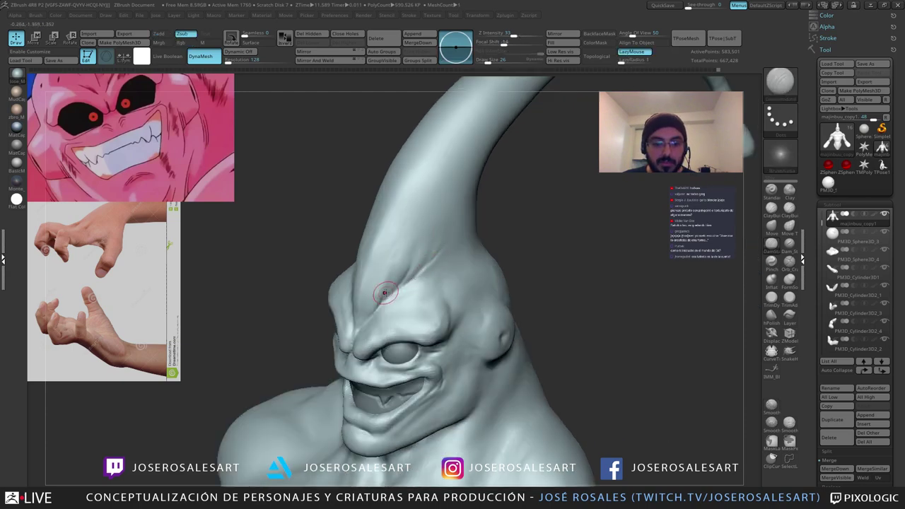
mouse_move(386, 285)
right_mouse_down()
mouse_move(429, 248)
mouse_move(427, 236)
mouse_move(384, 268)
mouse_move(379, 216)
right_mouse_up()
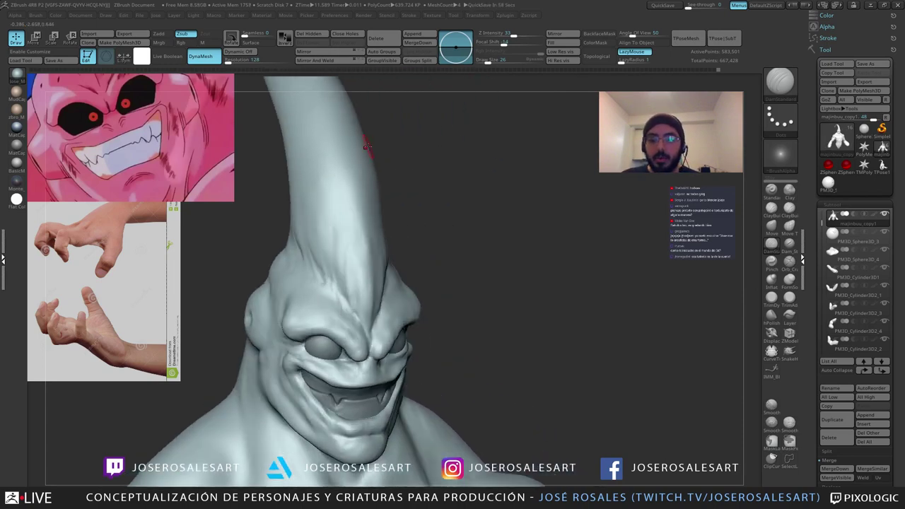
Step: Raise a ridge from the horn's front down the middle of the forehead with the Standard brush at draw size 23
mouse_move(359, 222)
right_mouse_down()
mouse_move(353, 321)
mouse_move(355, 282)
right_mouse_up()
key("b")
key("s")
key("t")
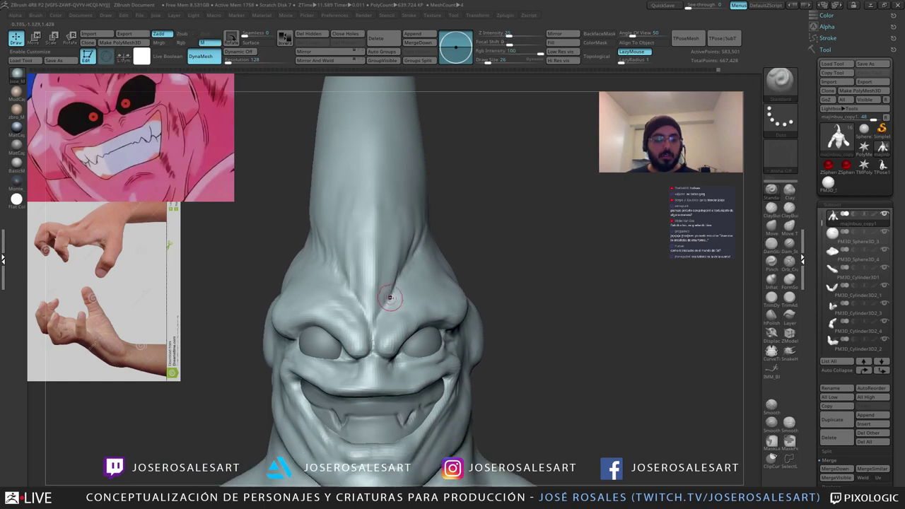
key("bracketleft")
left_click_drag(369, 272, 371, 319)
left_click_drag(368, 207, 374, 282)
mouse_move(368, 207)
right_mouse_down()
mouse_move(347, 186)
mouse_move(363, 228)
right_mouse_up()
key("bracketright")
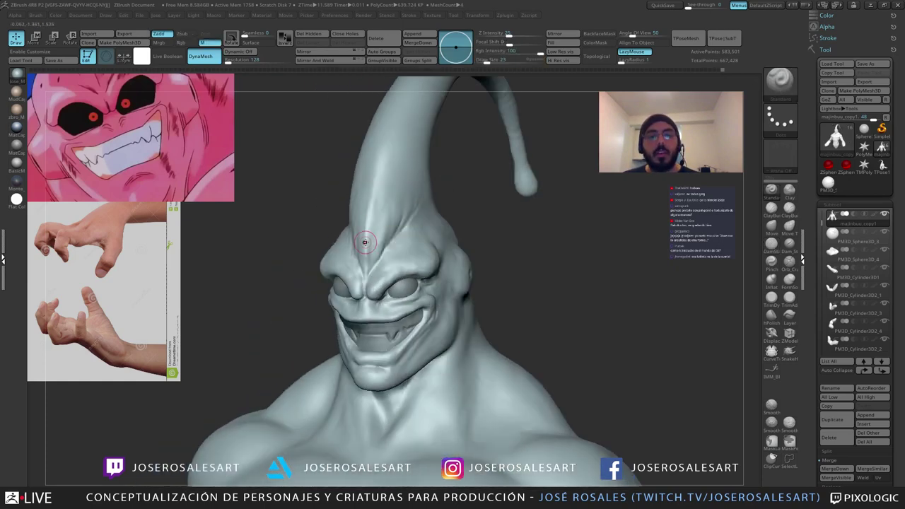
left_click_drag(372, 181, 364, 259)
Step: Smooth the ridge at the front of the horn and strengthen its lower part between the brows
right_click_drag(375, 160, 372, 182)
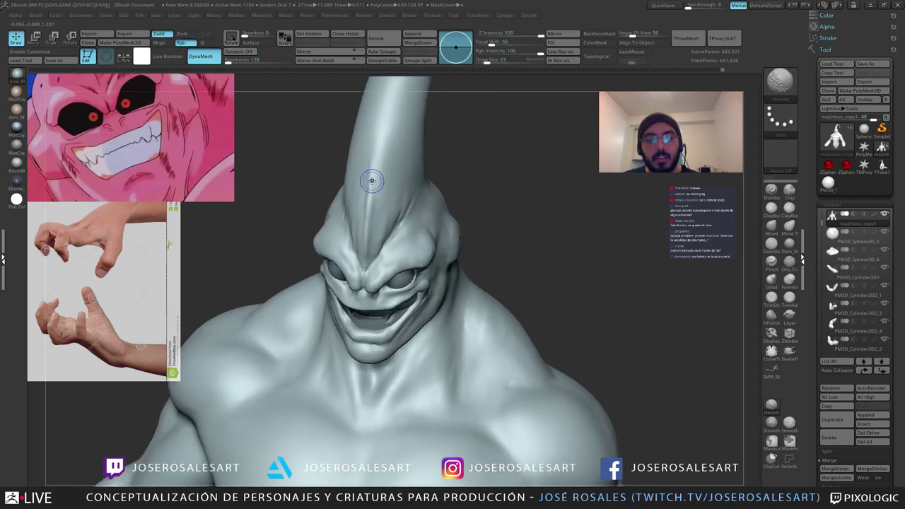
left_click_drag(375, 155, 366, 181, "shift")
right_click_drag(377, 176, 375, 157)
left_click_drag(370, 206, 364, 266)
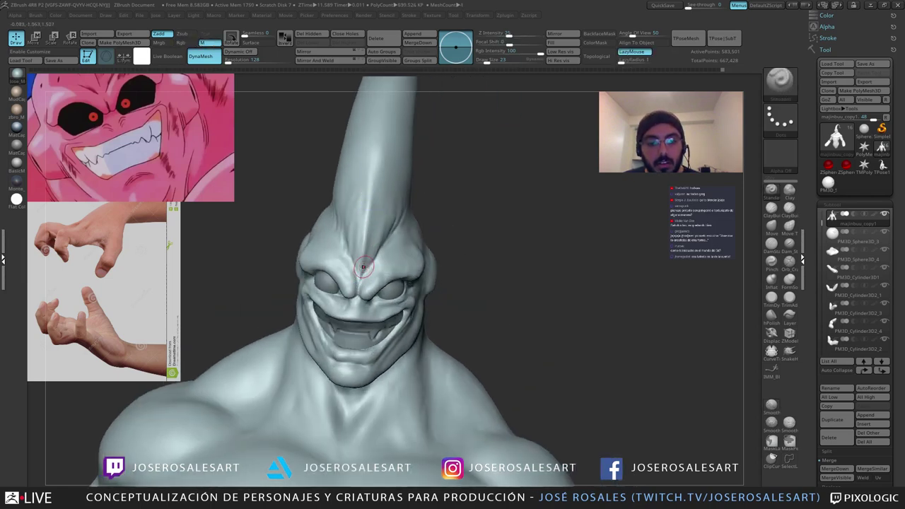
mouse_move(363, 266)
right_mouse_down()
mouse_move(396, 256)
mouse_move(363, 222)
right_mouse_up()
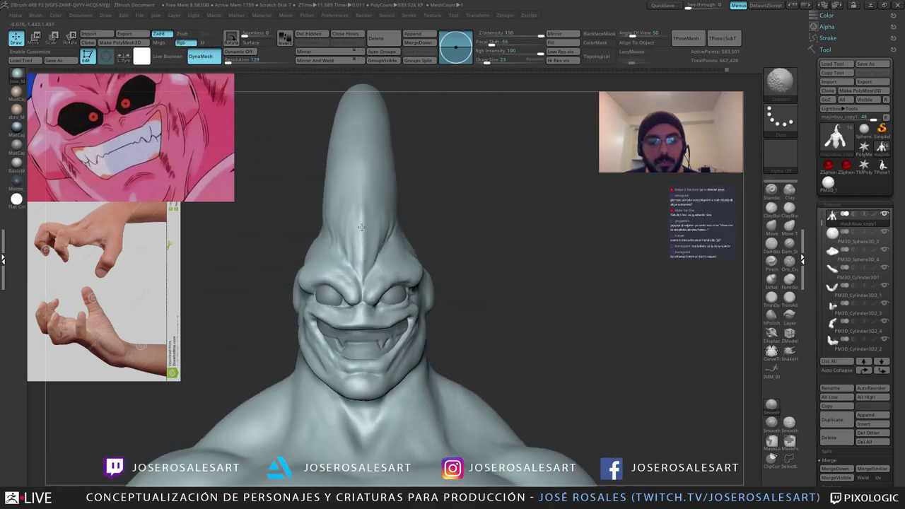
left_click_drag(361, 235, 356, 269, "shift")
Step: Adjust the front profile of the horn above the forehead with SnakeHook at draw size 65
mouse_move(357, 244)
right_mouse_down()
mouse_move(311, 230)
mouse_move(344, 184)
mouse_move(370, 180)
mouse_move(341, 198)
mouse_move(372, 205)
mouse_move(356, 189)
right_mouse_up()
key("b")
key("s")
key("h")
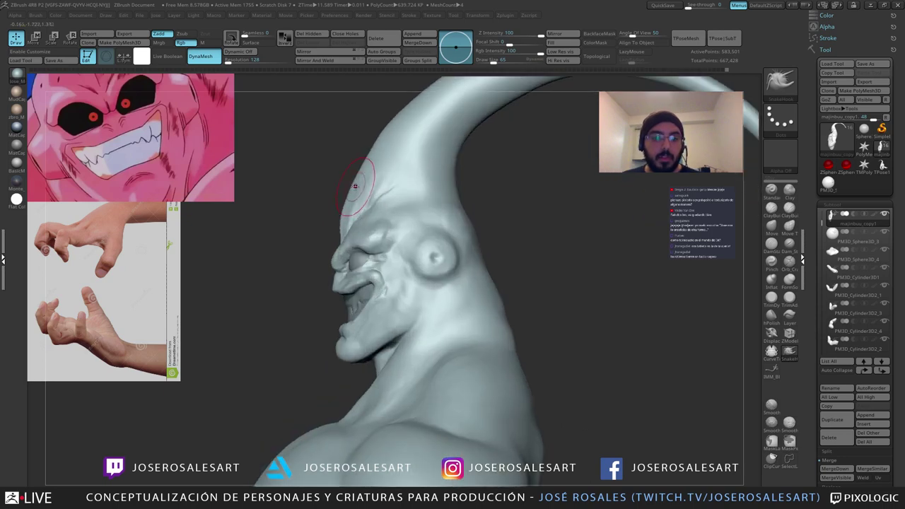
right_click_drag(369, 144, 357, 209, "alt")
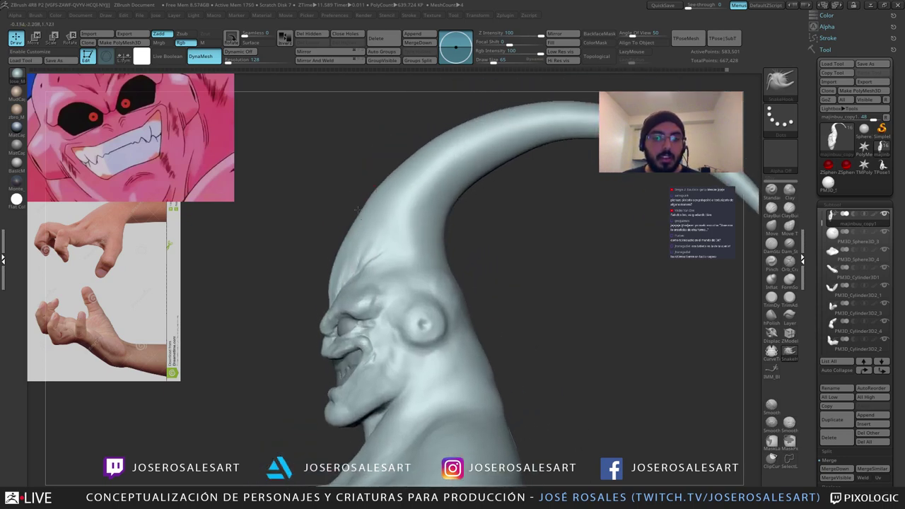
left_click_drag(358, 212, 348, 238)
mouse_move(423, 154)
right_mouse_down("ctrl")
mouse_move(431, 213)
mouse_move(349, 215)
right_mouse_up("ctrl")
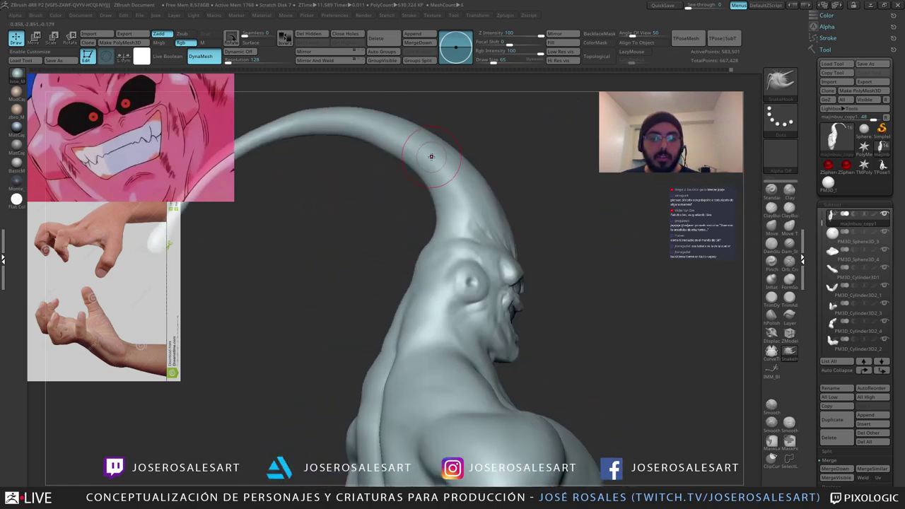
right_click_drag(512, 182, 376, 200)
key("b")
key("c")
key("b")
mouse_move(467, 222)
right_mouse_down()
mouse_move(359, 222)
mouse_move(350, 197)
right_mouse_up()
Step: Raise the tendons down the front of the neck toward the collarbone with the Standard brush at draw size 36
mouse_move(300, 314)
right_mouse_down("alt")
mouse_move(340, 226)
mouse_move(354, 291)
mouse_move(347, 262)
right_mouse_up("alt")
key("b")
key("s")
key("t")
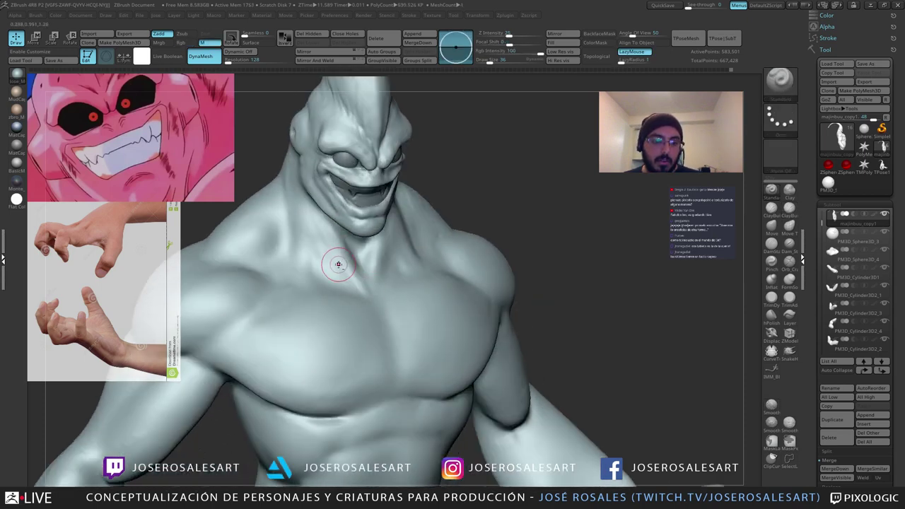
left_click_drag(320, 261, 322, 266)
right_click_drag(320, 248, 328, 261)
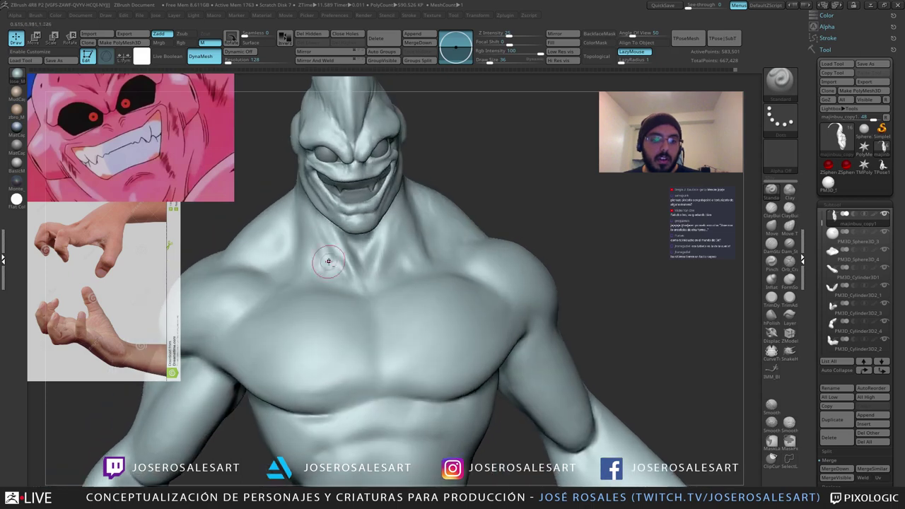
left_click_drag(326, 245, 334, 276)
right_click_drag(335, 280, 319, 243)
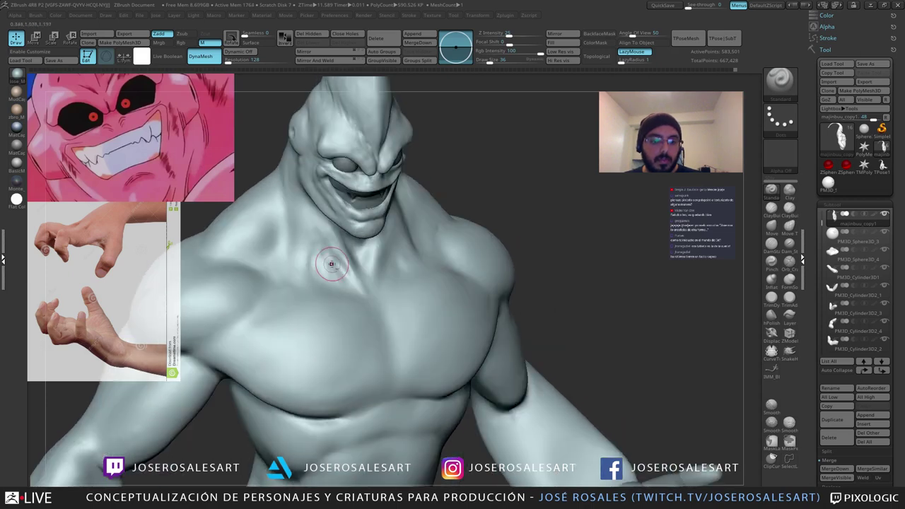
mouse_move(308, 225)
left_mouse_down()
mouse_move(323, 269)
mouse_move(312, 265)
left_mouse_up()
mouse_move(306, 240)
right_mouse_down()
mouse_move(298, 254)
mouse_move(304, 247)
right_mouse_up()
left_click_drag(306, 246, 312, 264)
mouse_move(309, 256)
right_mouse_down()
mouse_move(315, 234)
mouse_move(348, 259)
right_mouse_up()
Step: Build up the muscle strands along the side of the neck with the Standard brush at draw size 33
right_click_drag(343, 239, 373, 253)
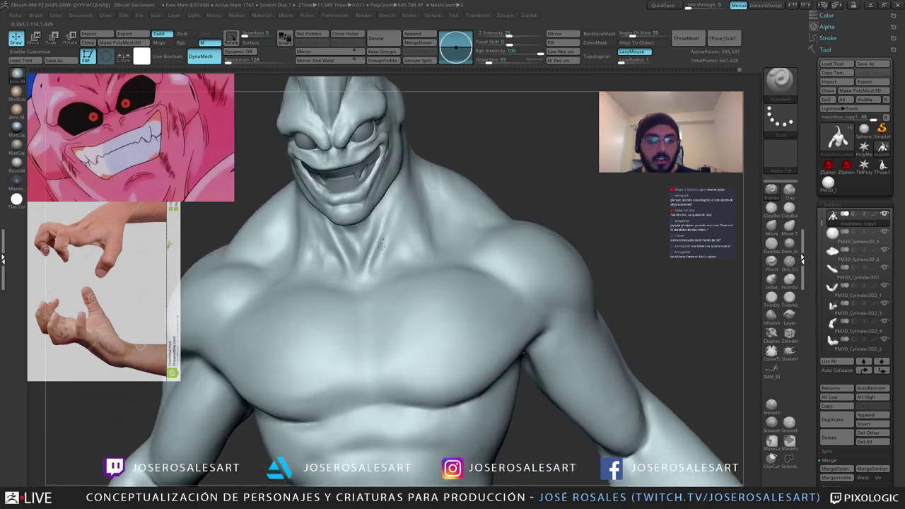
left_click_drag(382, 244, 376, 258)
left_click_drag(396, 222, 386, 248)
right_click_drag(422, 218, 406, 211, "ctrl")
mouse_move(422, 249)
right_mouse_down()
mouse_move(382, 237)
mouse_move(416, 216)
right_mouse_up()
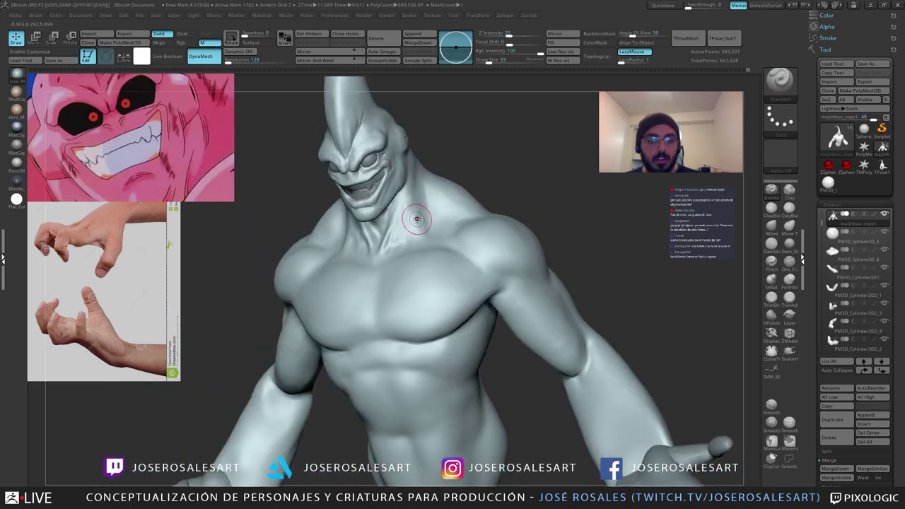
Step: Smooth the neck muscles above the collarbone and along the front of the throat
left_click_drag(415, 219, 403, 239, "shift")
mouse_move(244, 230)
right_mouse_down()
mouse_move(273, 226)
mouse_move(329, 250)
right_mouse_up()
left_click_drag(319, 252, 307, 243, "shift")
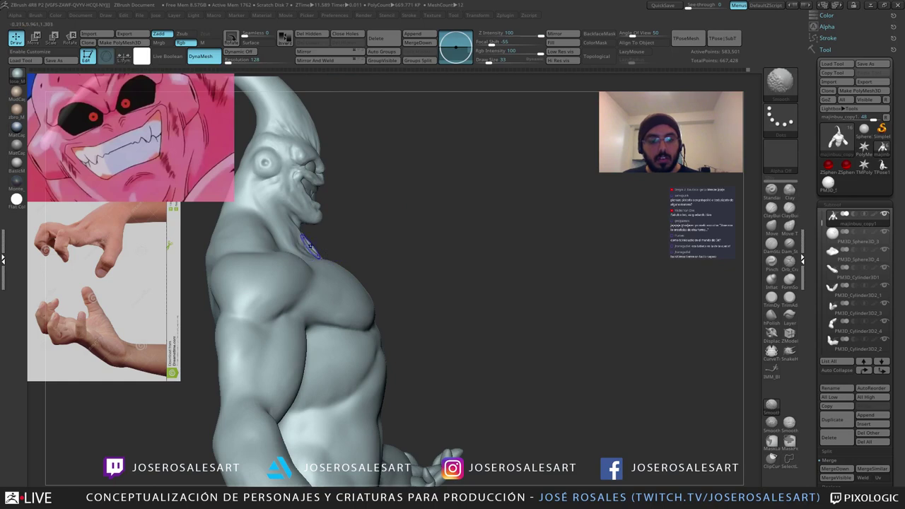
mouse_move(382, 213)
right_mouse_down()
mouse_move(333, 202)
mouse_move(378, 174)
right_mouse_up()
Step: Adjust the throat's profile below the jaw with SnakeHook at draw size 54
mouse_move(378, 174)
right_mouse_down("ctrl")
mouse_move(364, 201)
mouse_move(316, 234)
mouse_move(240, 212)
right_mouse_up("ctrl")
key("s")
left_click(347, 229)
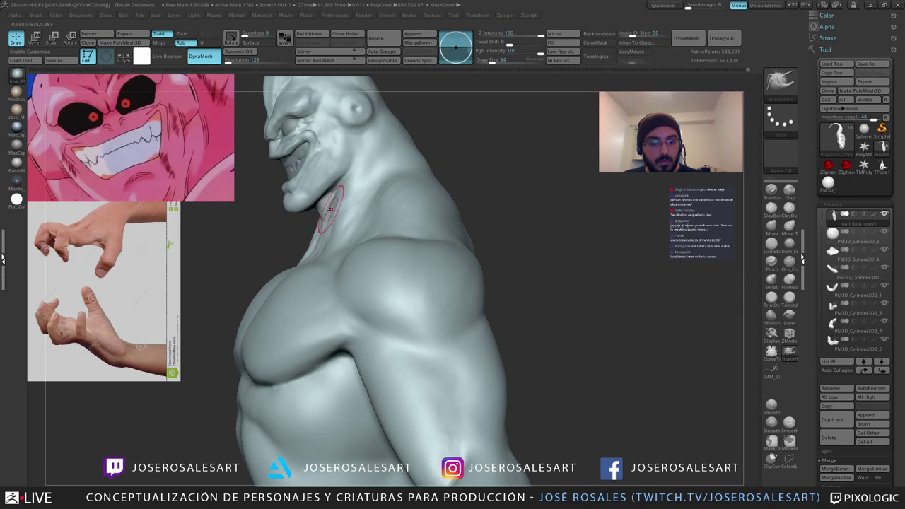
mouse_move(331, 210)
right_mouse_down()
mouse_move(323, 211)
mouse_move(391, 194)
mouse_move(389, 172)
mouse_move(386, 258)
mouse_move(433, 263)
mouse_move(430, 220)
mouse_move(422, 319)
mouse_move(421, 264)
right_mouse_up()
mouse_move(359, 309)
right_mouse_down()
mouse_move(332, 309)
mouse_move(356, 283)
mouse_move(362, 295)
mouse_move(402, 284)
mouse_move(384, 283)
mouse_move(413, 297)
mouse_move(371, 276)
mouse_move(410, 299)
mouse_move(447, 262)
mouse_move(453, 282)
right_mouse_up()
Step: Deepen the creases under the jaw and along the neck with DamStandard at draw size 33
key("b")
key("d")
key("s")
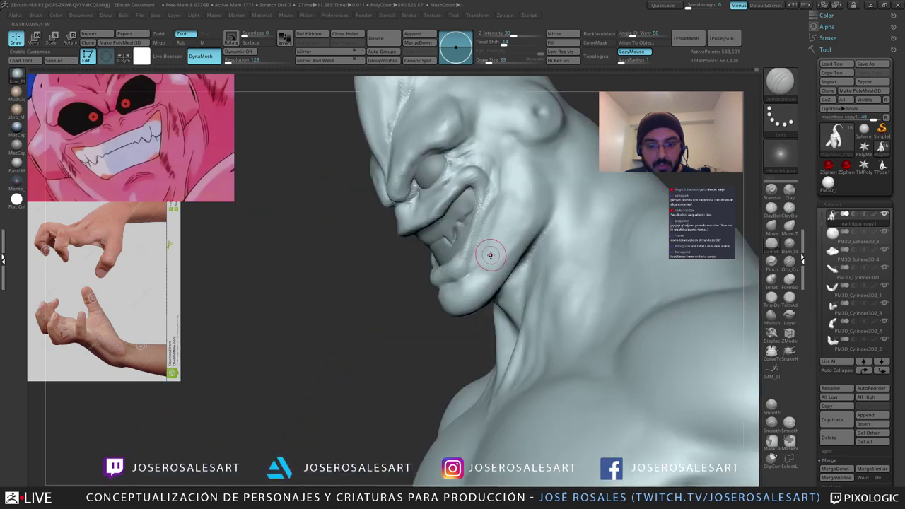
mouse_move(491, 256)
right_mouse_down("ctrl")
mouse_move(456, 241)
mouse_move(474, 246)
mouse_move(346, 239)
mouse_move(413, 172)
right_mouse_up("ctrl")
Step: Adjust the contour of the temple beside the horn's base with SnakeHook
key("b")
key("s")
key("h")
key("s")
left_click_drag(417, 200, 422, 200)
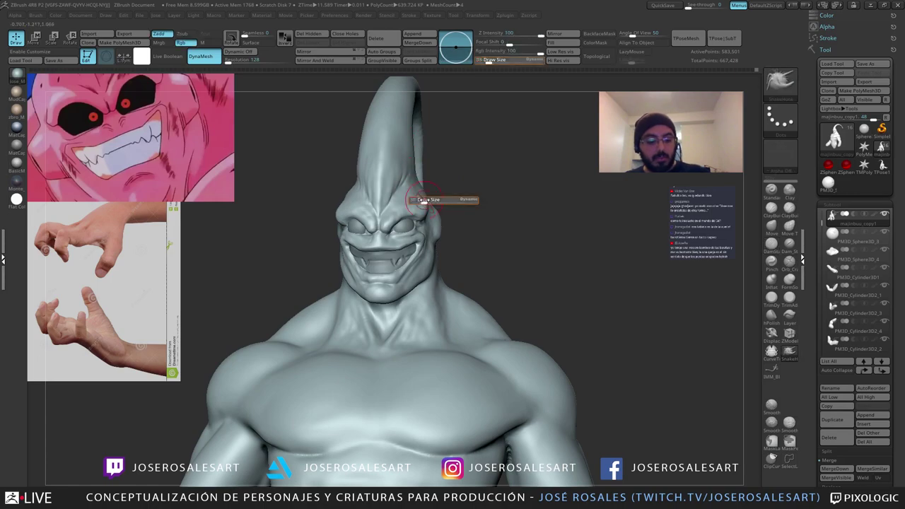
mouse_move(422, 200)
right_mouse_down("ctrl")
mouse_move(368, 212)
mouse_move(346, 234)
right_mouse_up("ctrl")
mouse_move(347, 233)
right_mouse_down("ctrl")
mouse_move(364, 251)
mouse_move(308, 240)
mouse_move(398, 224)
right_mouse_up("ctrl")
Step: Build up the forehead and brow volumes with ClayBuildup at draw size 51
key("b")
key("c")
key("b")
mouse_move(398, 223)
right_mouse_down("ctrl")
mouse_move(375, 217)
mouse_move(411, 204)
mouse_move(405, 187)
mouse_move(384, 194)
mouse_move(355, 244)
right_mouse_up("ctrl")
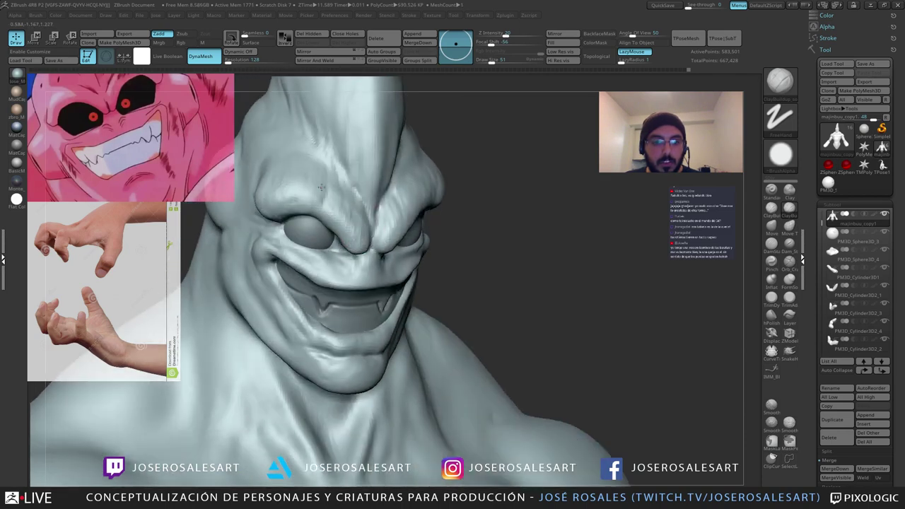
Step: Pull the brow above the eye upward and refine its shape with SnakeHook at draw size 73
mouse_move(321, 188)
right_mouse_down()
mouse_move(353, 205)
mouse_move(368, 177)
mouse_move(388, 211)
mouse_move(353, 222)
right_mouse_up()
key("b")
key("s")
key("h")
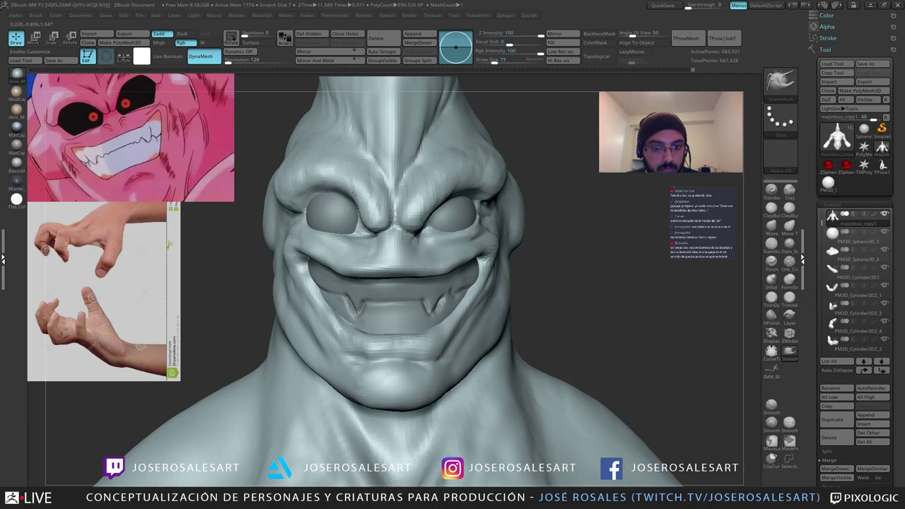
mouse_move(357, 196)
right_mouse_down()
mouse_move(405, 199)
mouse_move(322, 198)
right_mouse_up()
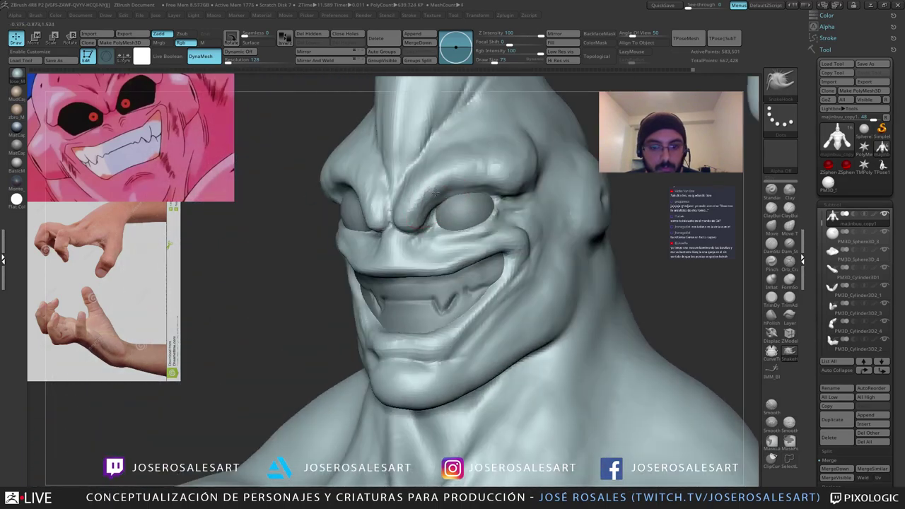
left_click_drag(437, 172, 451, 145)
right_click_drag(451, 144, 510, 157)
right_click_drag(509, 157, 386, 211, "alt")
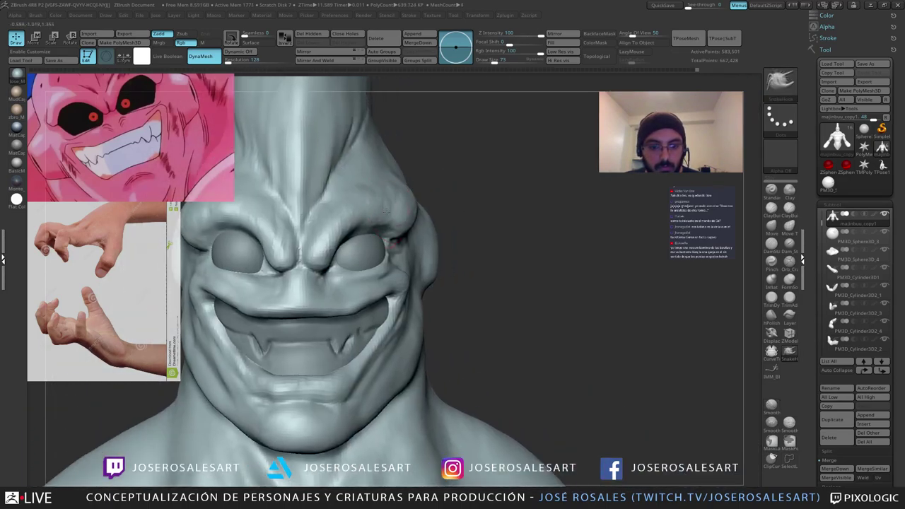
Step: Fill out the brow ridge above the eye with ClayBuildup at draw size 33
mouse_move(354, 239)
right_mouse_down("ctrl")
mouse_move(357, 186)
mouse_move(396, 205)
mouse_move(309, 222)
mouse_move(331, 211)
mouse_move(362, 213)
mouse_move(364, 244)
mouse_move(373, 222)
right_mouse_up("ctrl")
key("b")
key("c")
key("b")
left_click_drag(368, 203, 369, 222)
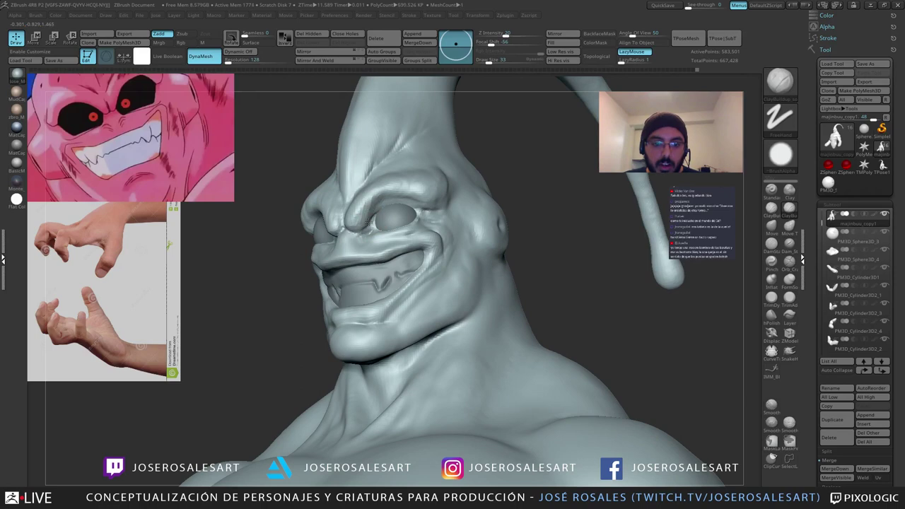
right_click_drag(362, 197, 396, 203)
Step: Carve the creases between the brows and around the inner eye corners with DamStandard
right_click_drag(353, 230, 339, 220)
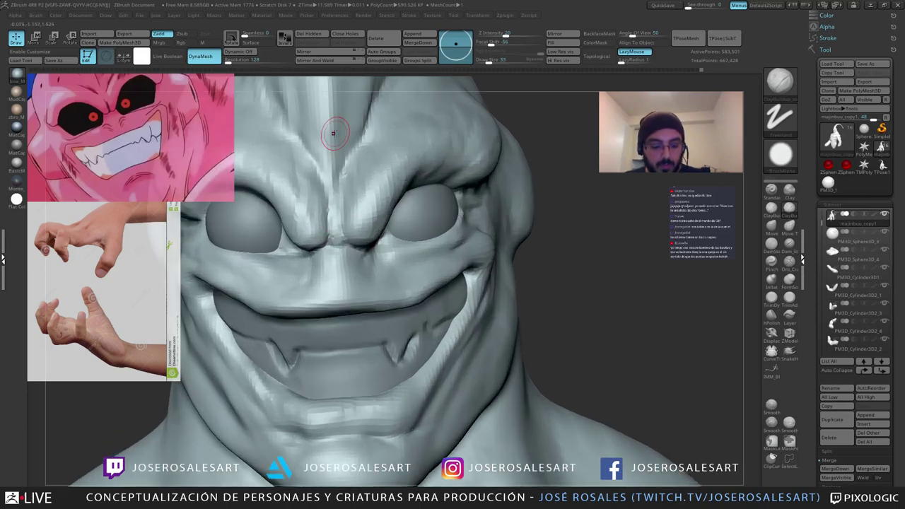
key("b")
key("d")
key("s")
mouse_move(350, 218)
right_mouse_down()
mouse_move(327, 239)
mouse_move(331, 230)
mouse_move(234, 245)
mouse_move(313, 221)
mouse_move(289, 227)
mouse_move(333, 229)
mouse_move(312, 236)
mouse_move(317, 245)
mouse_move(408, 211)
mouse_move(340, 194)
mouse_move(380, 220)
mouse_move(356, 240)
mouse_move(377, 242)
right_mouse_up()
Step: Build up the folds beneath the eyes with ClayBuildup at draw size 23 and smooth them
key("b")
key("c")
key("b")
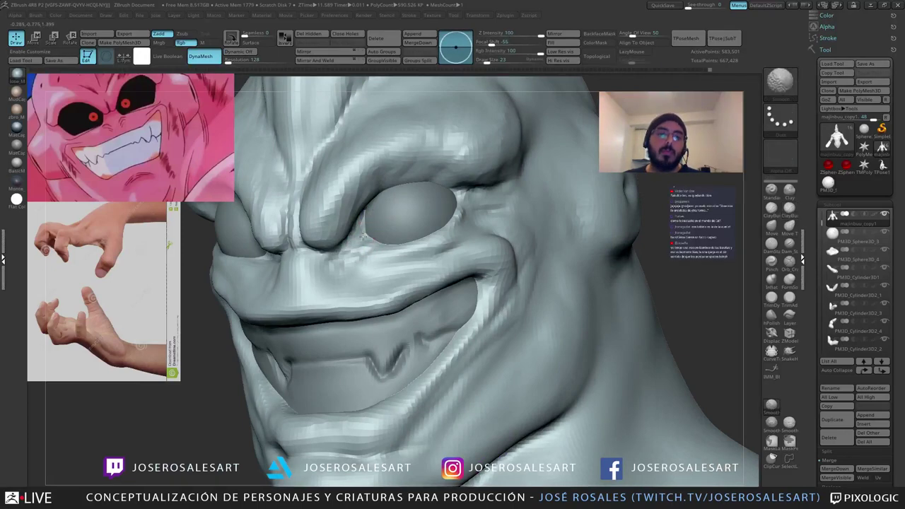
mouse_move(365, 214)
right_mouse_down()
mouse_move(382, 227)
mouse_move(337, 185)
mouse_move(390, 193)
mouse_move(404, 146)
mouse_move(372, 213)
mouse_move(334, 227)
mouse_move(364, 247)
mouse_move(333, 237)
right_mouse_up()
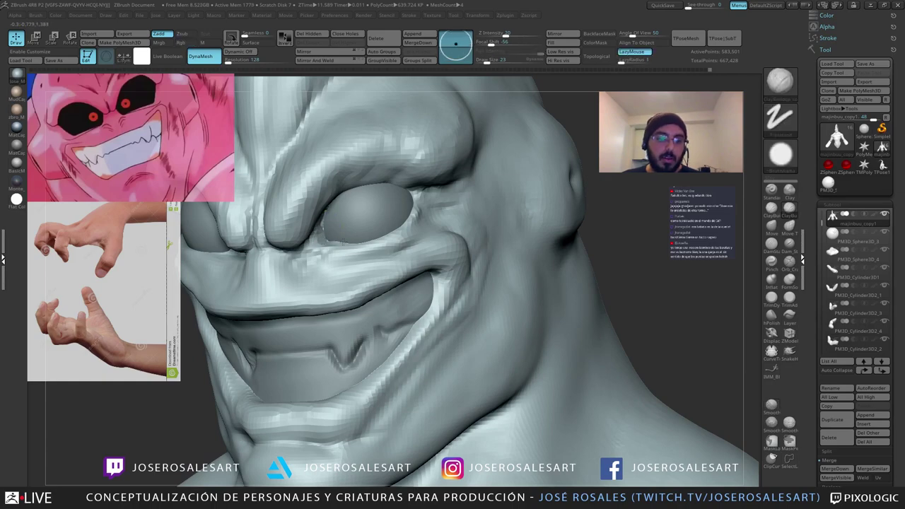
mouse_move(344, 243)
right_mouse_down("ctrl")
mouse_move(309, 223)
mouse_move(375, 245)
right_mouse_up("ctrl")
right_click_drag(252, 235, 368, 209, "alt")
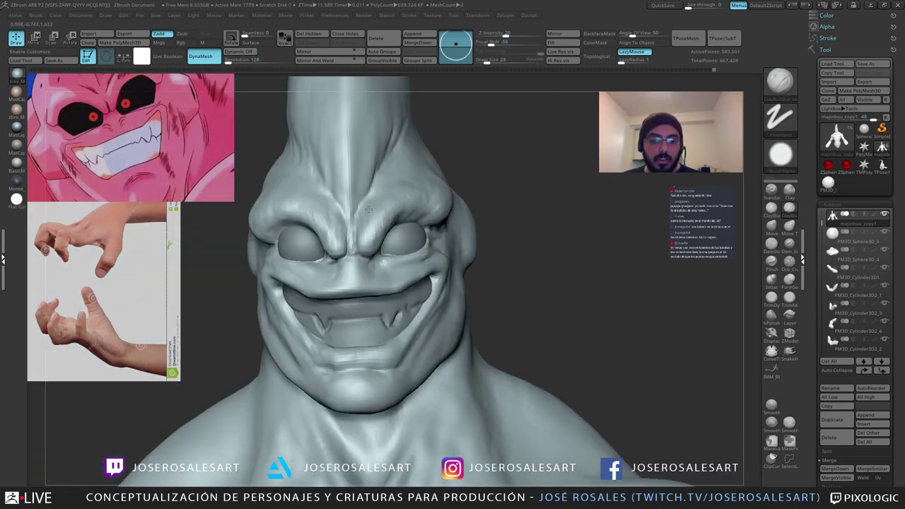
right_click_drag(333, 263, 390, 261)
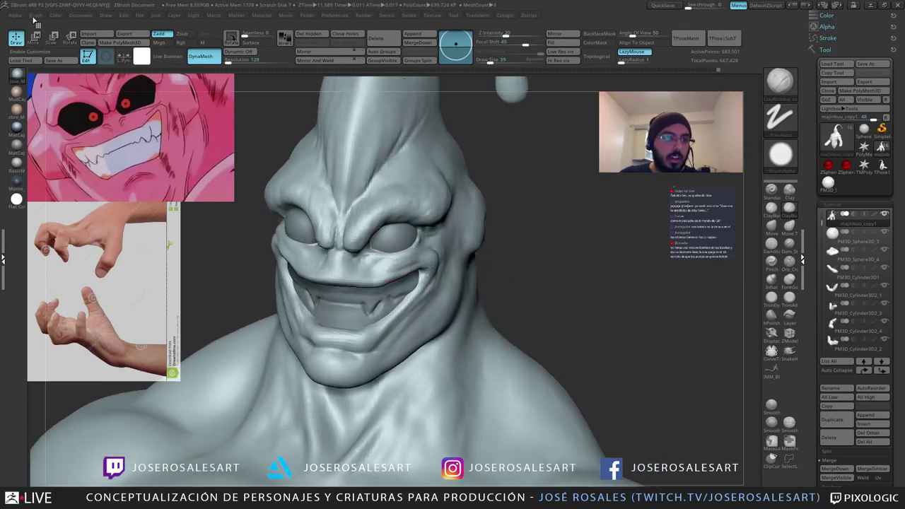
Step: Reset the ClayBuildup brush to its default settings, with focal shift at -56
left_click(20, 15)
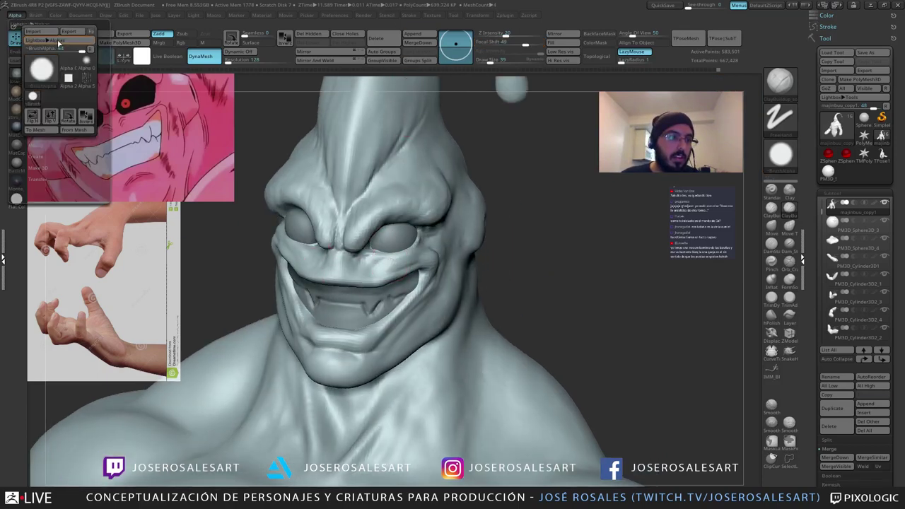
left_click(37, 15)
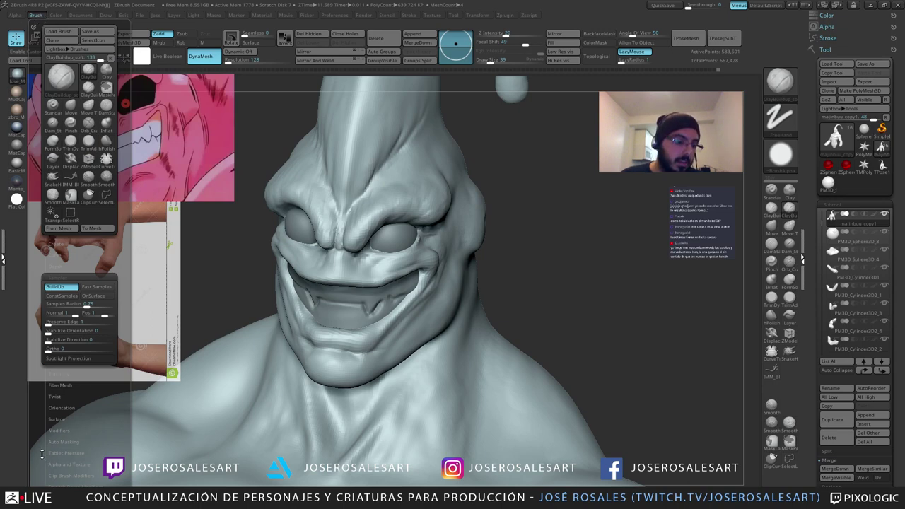
left_click_drag(42, 454, 39, 400)
left_click(87, 393)
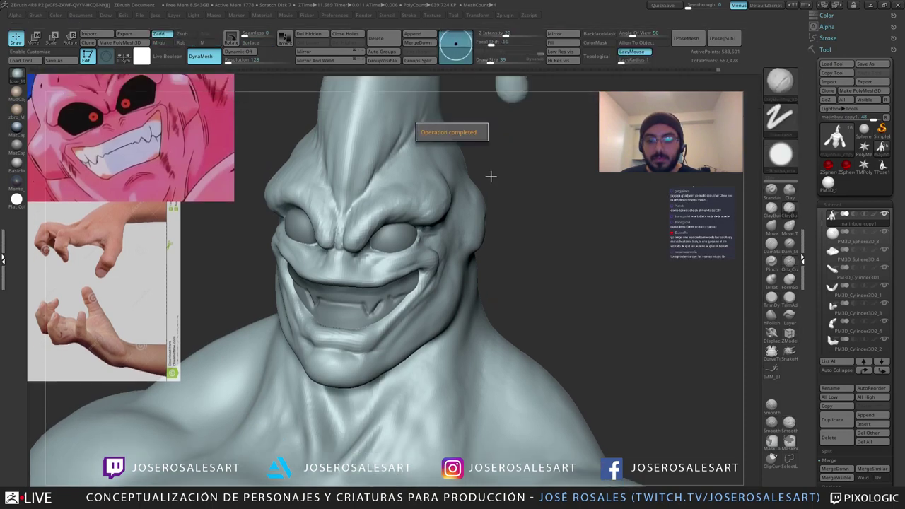
left_click_drag(491, 177, 475, 167)
mouse_move(475, 168)
right_mouse_down("ctrl")
mouse_move(398, 202)
mouse_move(339, 213)
mouse_move(464, 225)
mouse_move(436, 138)
mouse_move(421, 231)
right_mouse_up("ctrl")
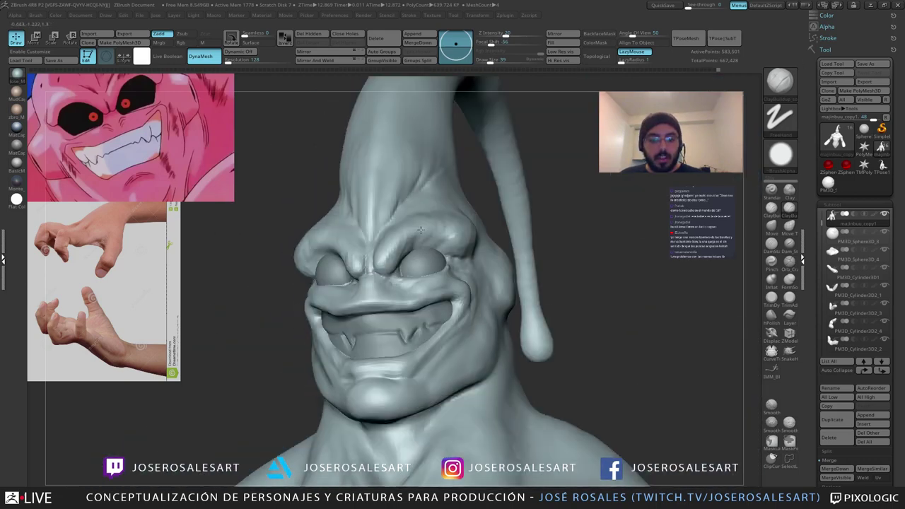
Step: Flatten the brow ridge planes and the area between the brows with TrimDynamic at draw size 62
key("b")
key("t")
key("d")
right_click_drag(353, 271, 399, 249)
left_click_drag(391, 260, 407, 228)
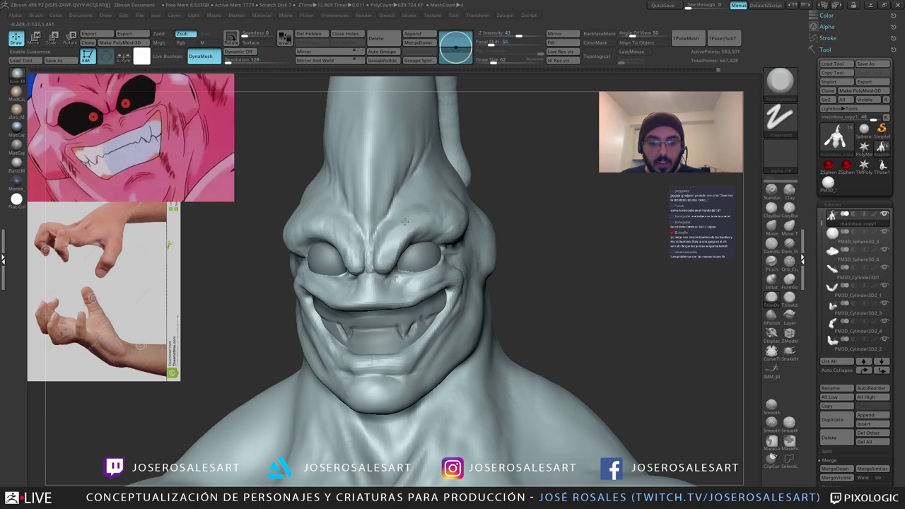
right_click_drag(416, 216, 402, 243)
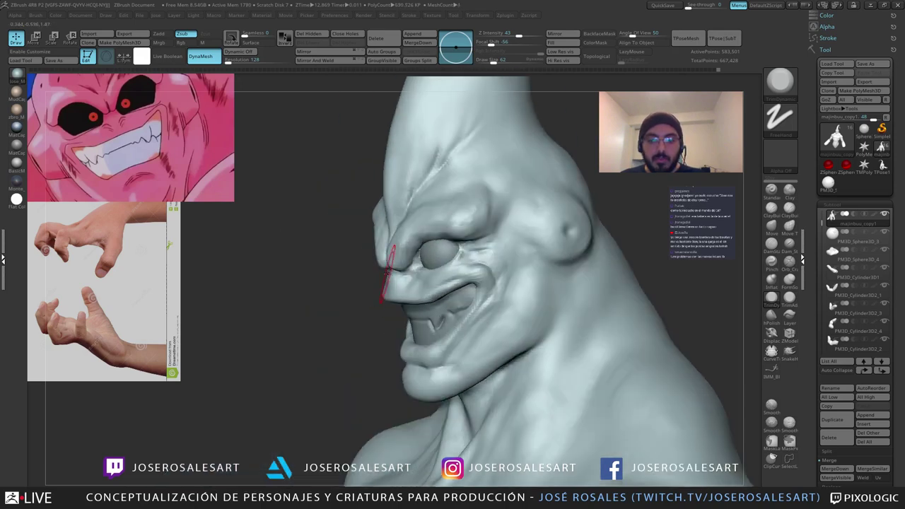
right_click_drag(387, 272, 355, 246)
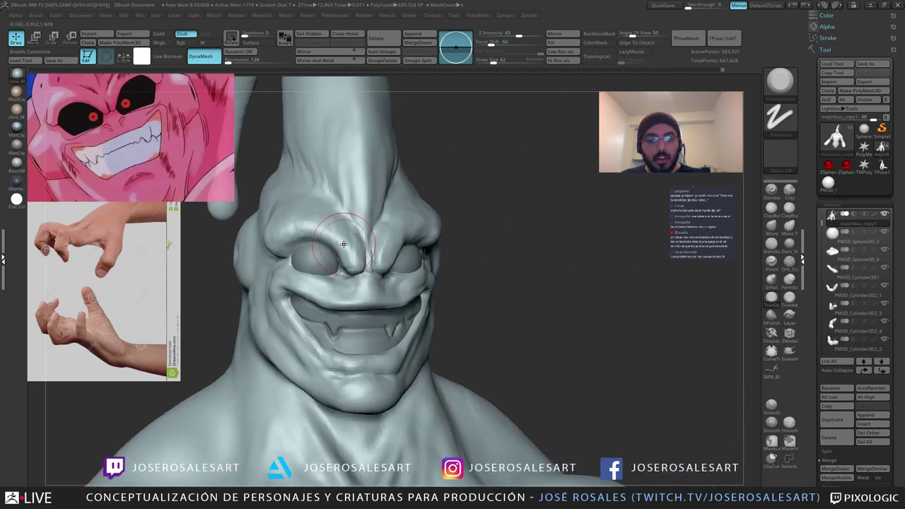
Step: Save the current sculpt as a tool file
right_click_drag(281, 256, 388, 208)
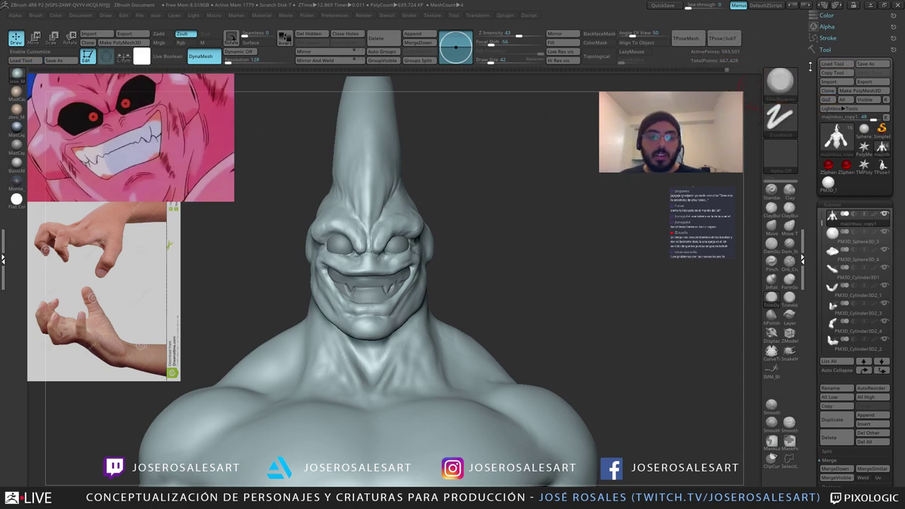
left_click(874, 65)
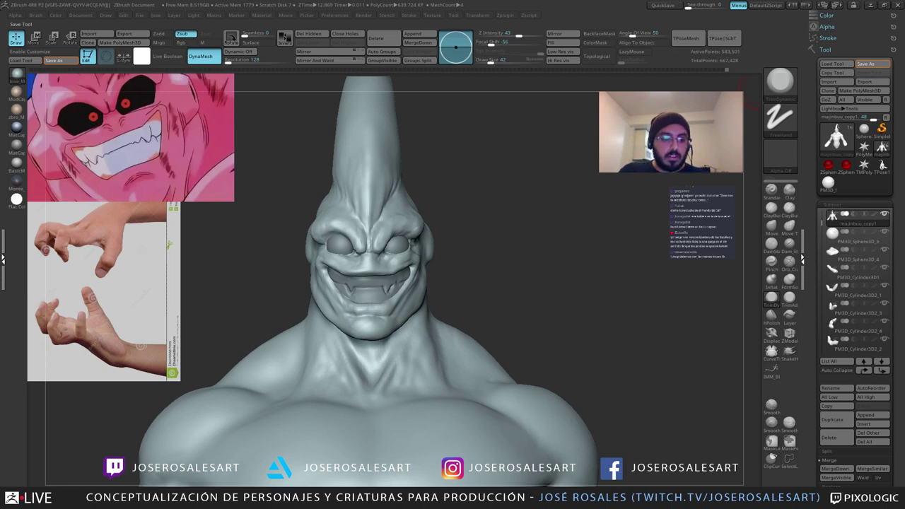
left_click(251, 356)
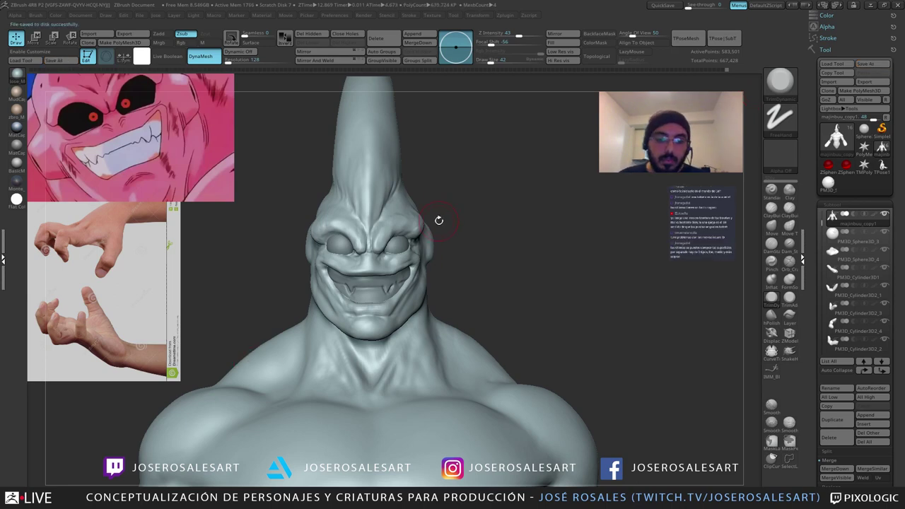
Step: Build up the trapezius and the side of the neck with ClayBuildup at draw size 54
mouse_move(394, 296)
right_mouse_down("alt")
mouse_move(403, 230)
mouse_move(411, 234)
right_mouse_up("alt")
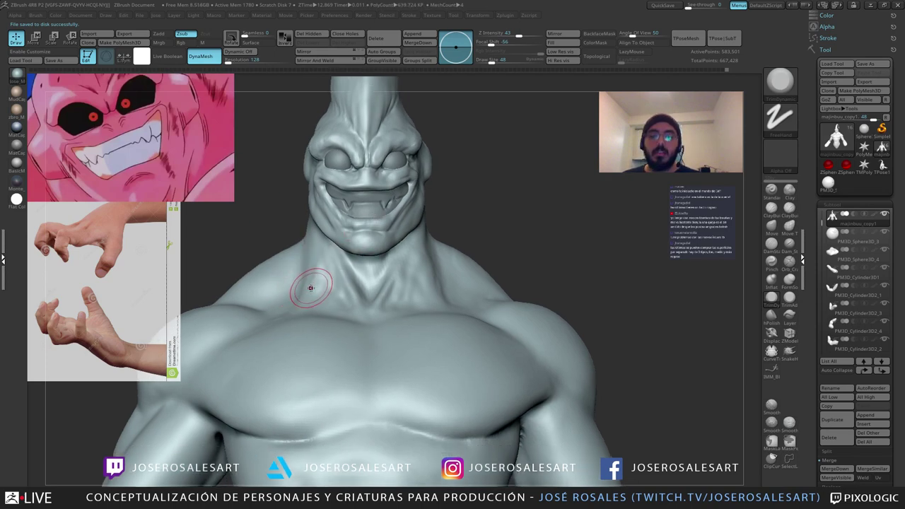
mouse_move(317, 291)
right_mouse_down()
mouse_move(313, 326)
mouse_move(305, 285)
right_mouse_up()
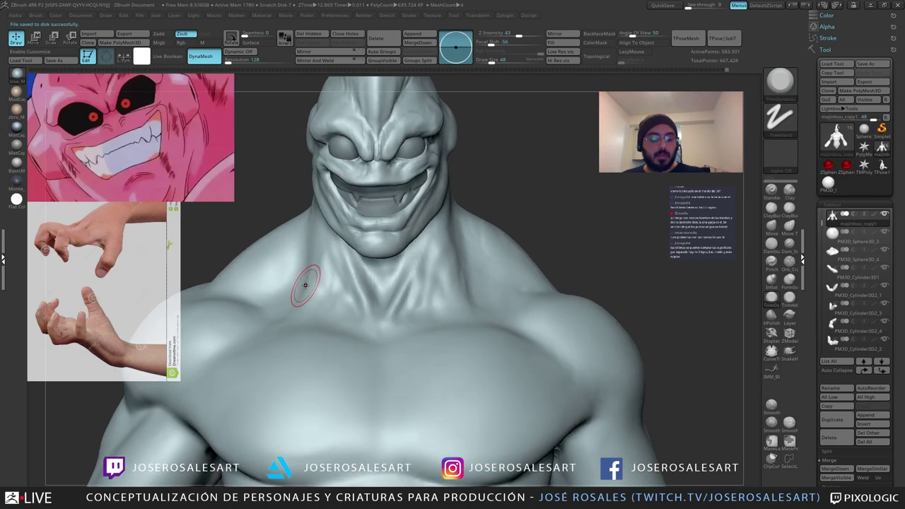
key("b")
key("s")
key("h")
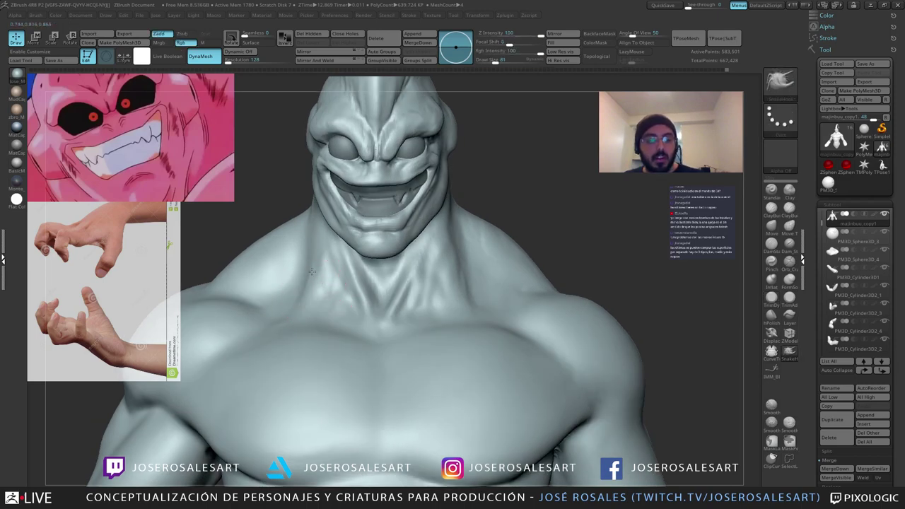
mouse_move(317, 215)
right_mouse_down("ctrl")
mouse_move(337, 187)
mouse_move(429, 270)
mouse_move(413, 268)
right_mouse_up("ctrl")
key("b")
key("c")
key("b")
left_click_drag(422, 234, 427, 293)
right_click_drag(428, 283, 408, 284)
left_click_drag(416, 263, 433, 218)
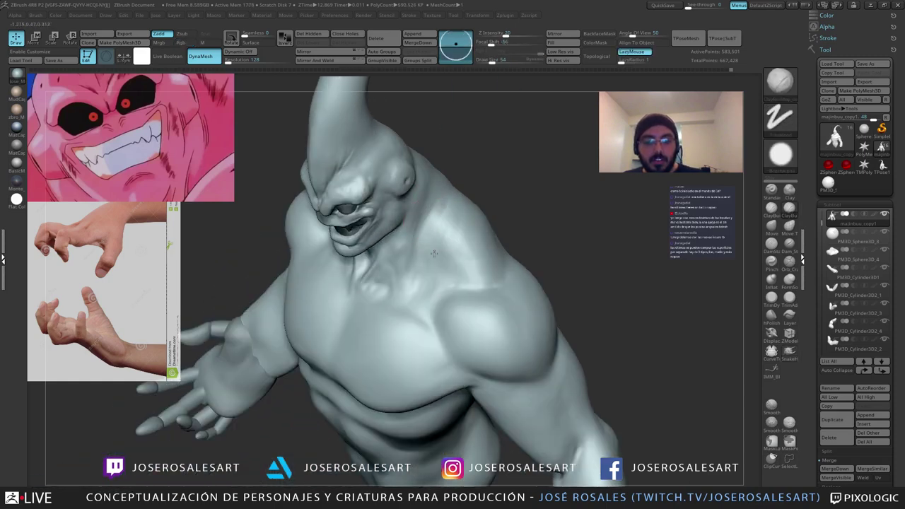
Step: Add ClayBuildup volume along the upper neck beneath the ear, reducing the draw size to 36
right_click_drag(434, 253, 461, 237)
right_click_drag(441, 270, 377, 242)
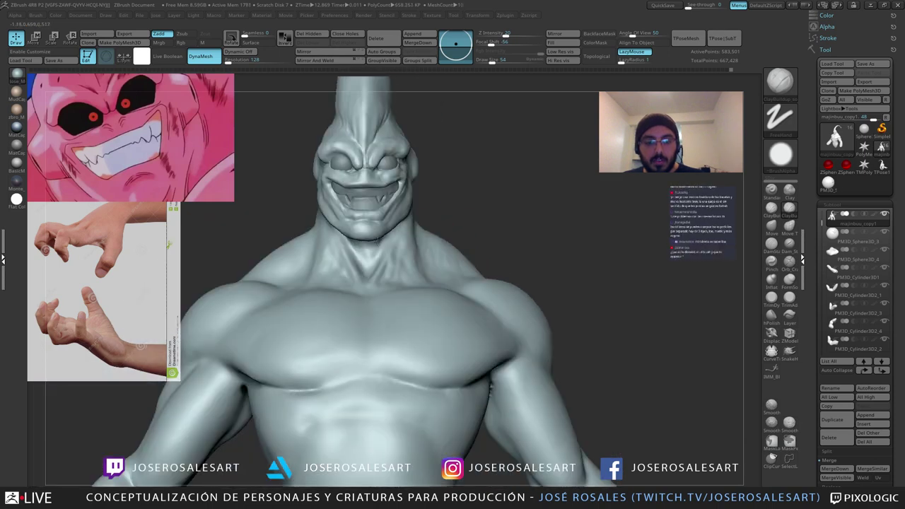
right_click_drag(277, 214, 314, 247)
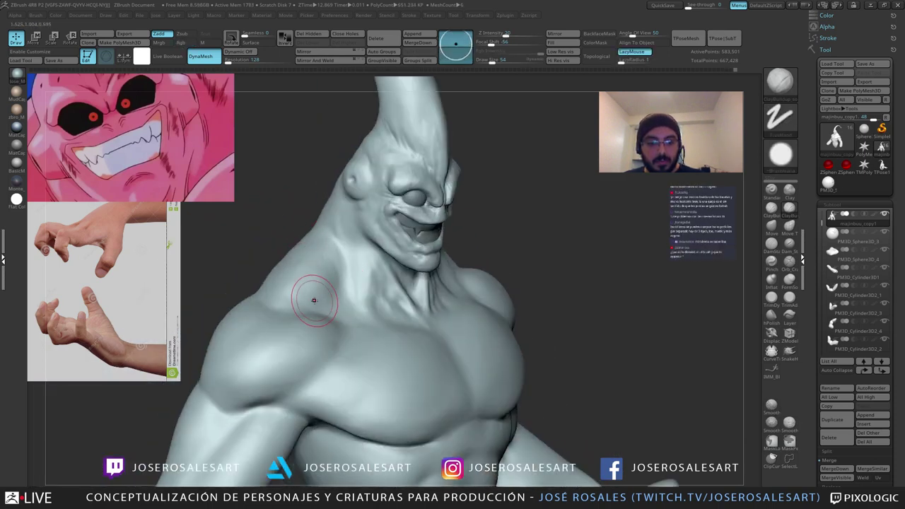
right_click_drag(314, 300, 358, 298)
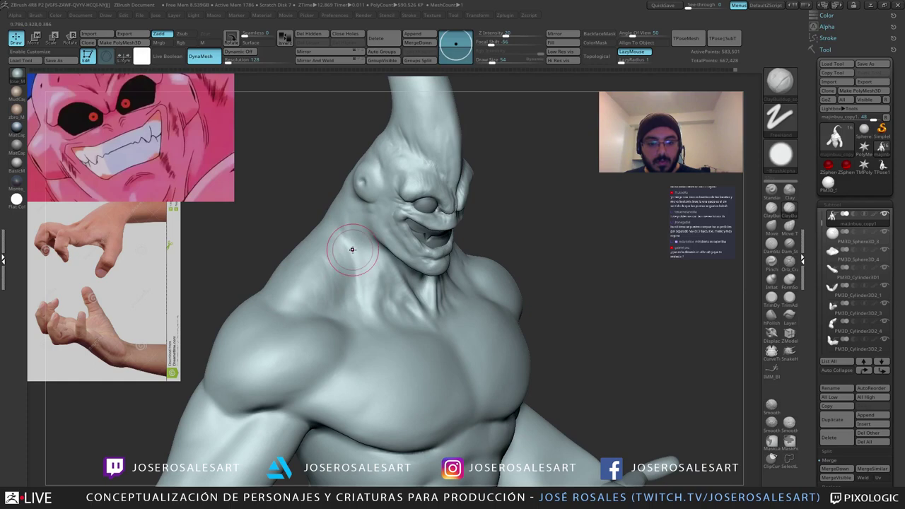
right_click_drag(363, 262, 397, 236)
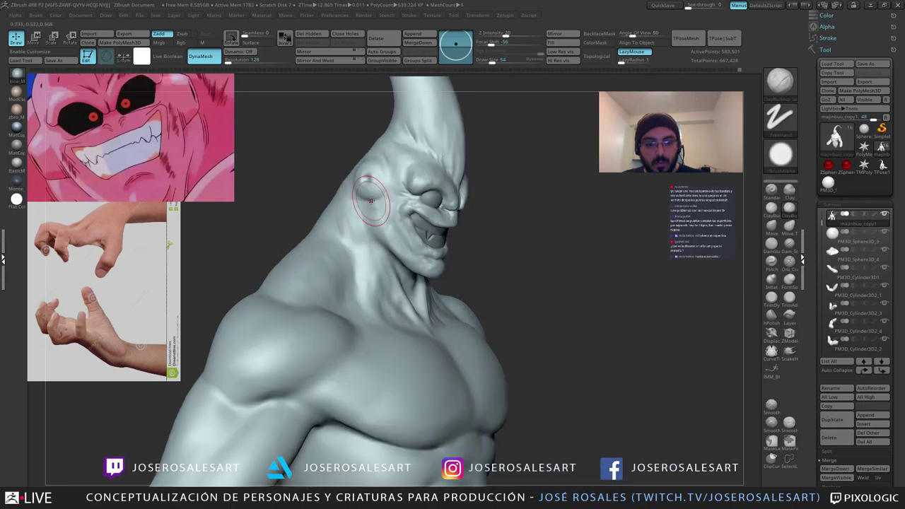
key("[")
key("[")
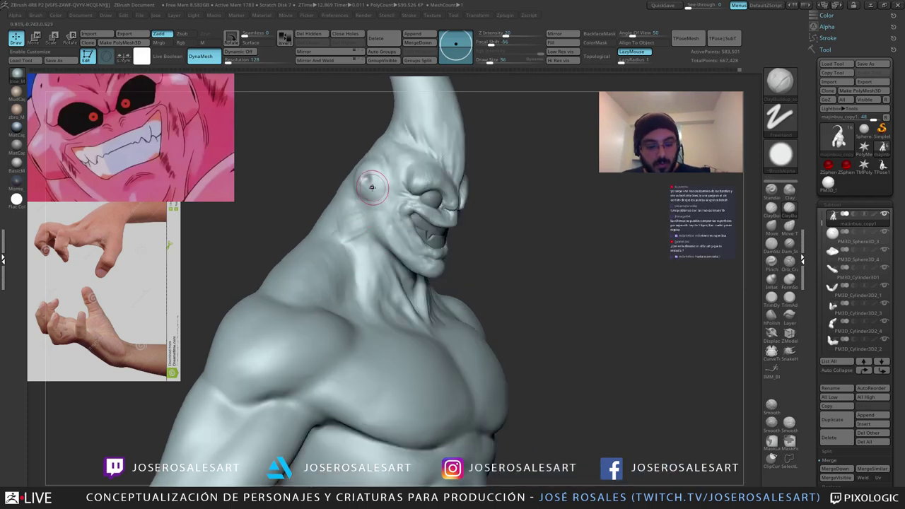
mouse_move(373, 185)
right_mouse_down()
mouse_move(359, 211)
mouse_move(382, 225)
mouse_move(356, 226)
right_mouse_up()
Step: Carve creases into the side of the neck behind the jaw with DamStandard at draw size 36
key("b")
key("d")
key("s")
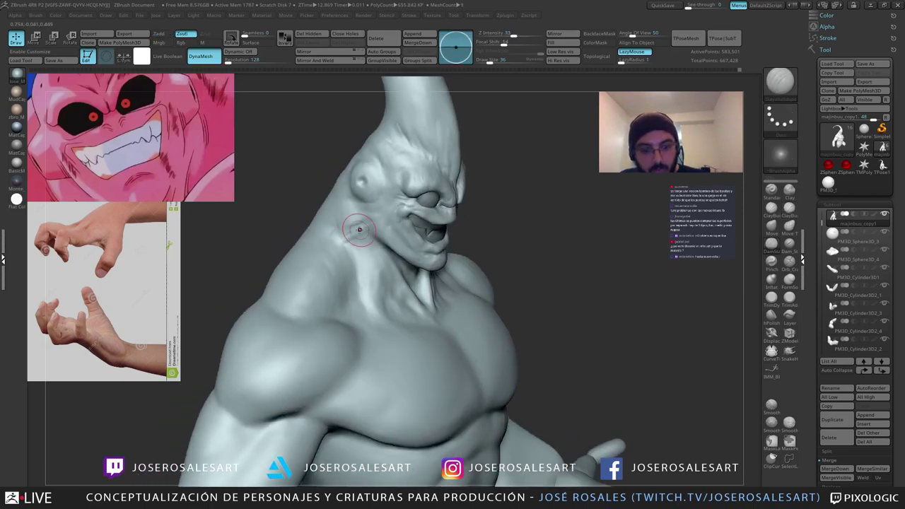
left_click_drag(342, 249, 338, 258)
mouse_move(370, 247)
right_mouse_down()
mouse_move(294, 238)
mouse_move(339, 221)
right_mouse_up()
Step: Build up fine skin folds on the side of the neck below the ear with ClayBuildup at draw size 23
key("b")
key("s")
key("t")
key("[")
key("[")
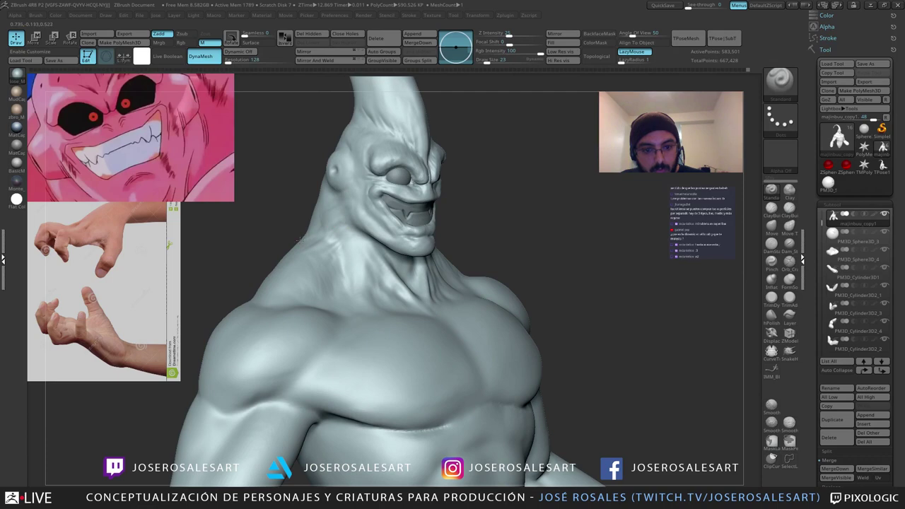
key("b")
key("c")
key("b")
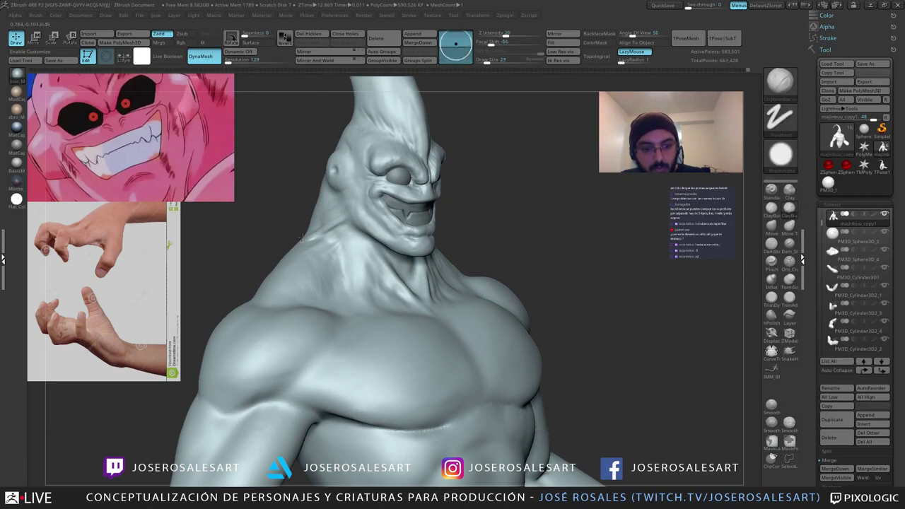
mouse_move(302, 238)
right_mouse_down()
mouse_move(338, 229)
mouse_move(282, 234)
mouse_move(368, 221)
right_mouse_up()
key("shift")
key("l")
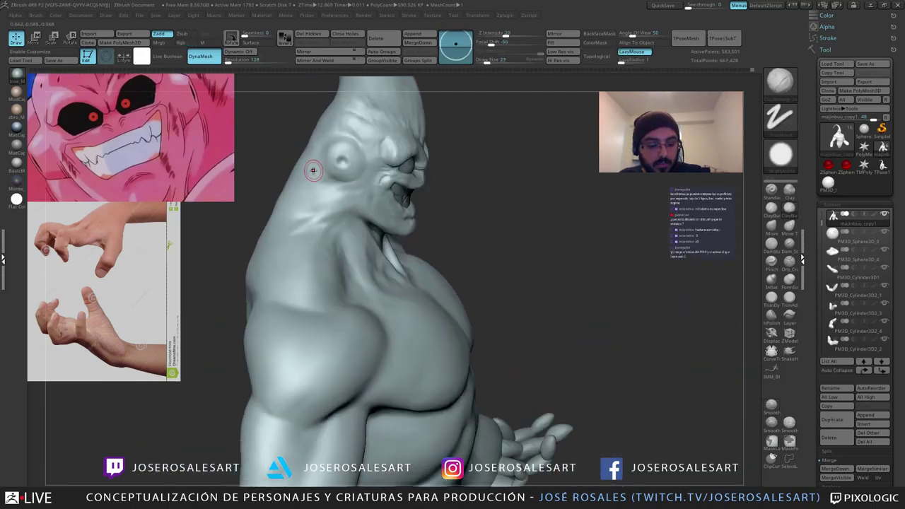
Step: Sharpen the creases between the neck folds beneath the ear with DamStandard at draw size 23
key("b")
key("d")
key("s")
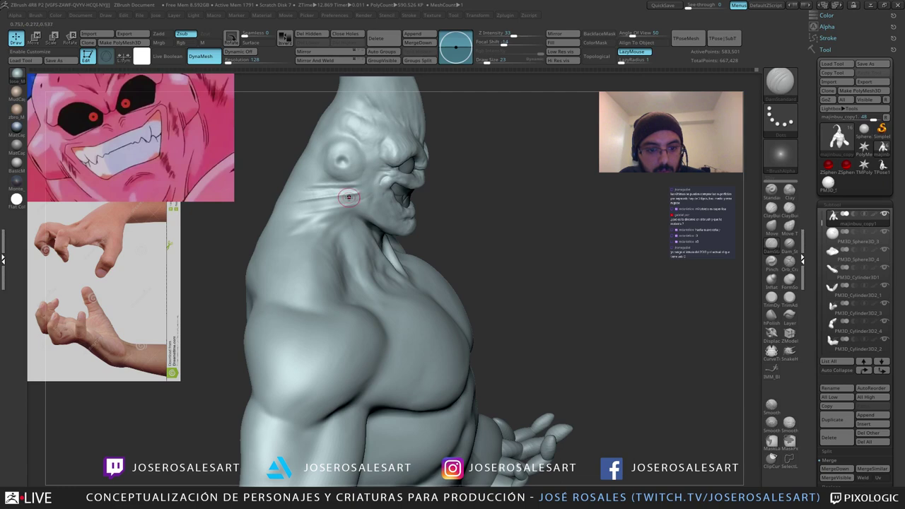
right_click_drag(302, 206, 352, 191)
Step: Smooth the neck folds beneath the ear so they blend into the surrounding surface
key("b")
key("s")
key("t")
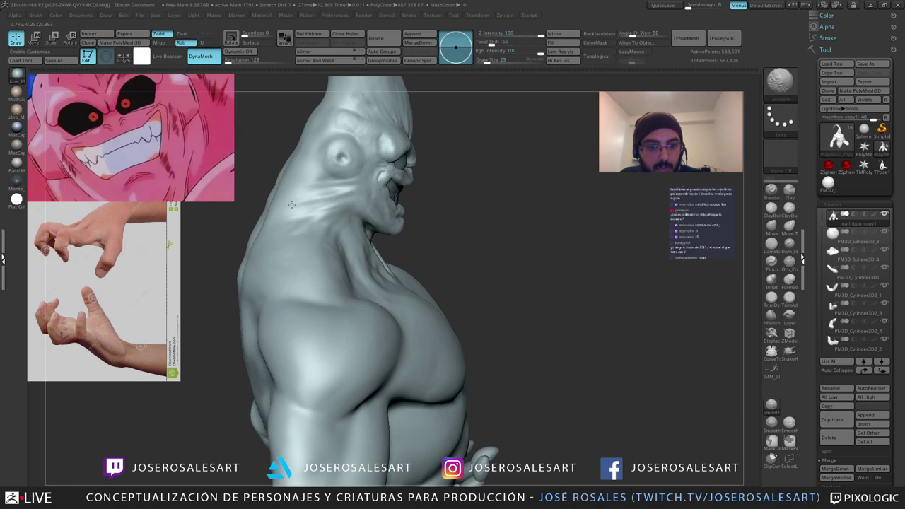
left_click_drag(313, 201, 320, 179, "shift")
mouse_move(336, 206)
right_mouse_down()
mouse_move(309, 214)
mouse_move(263, 204)
mouse_move(306, 222)
mouse_move(418, 173)
mouse_move(394, 186)
mouse_move(396, 208)
mouse_move(371, 180)
right_mouse_up()
Step: Fill out the jaw area below the ear with ClayBuildup at draw size 42 and smooth it
key("b")
key("c")
key("b")
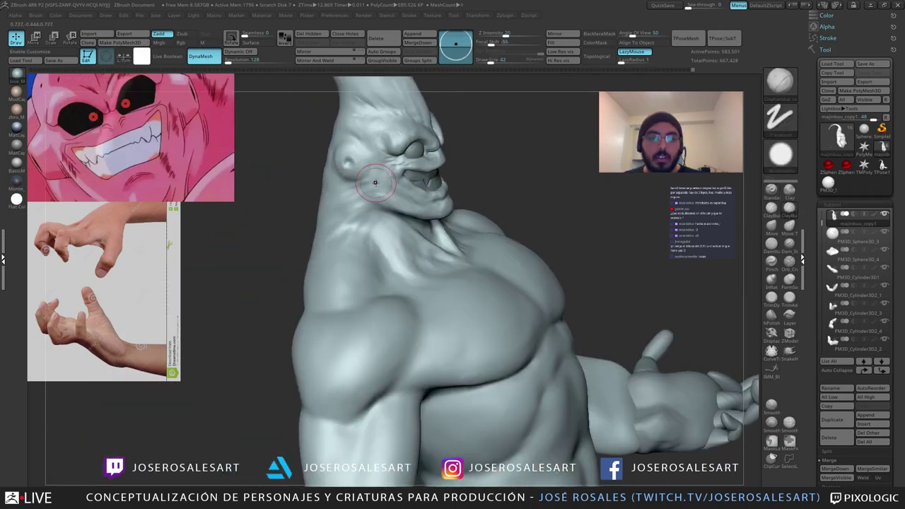
left_click_drag(385, 201, 385, 190, "shift")
mouse_move(423, 194)
right_mouse_down()
mouse_move(406, 189)
mouse_move(393, 203)
mouse_move(434, 195)
right_mouse_up()
Step: Examine the proportions of the head, neck and torso from front and three-quarter views, near and far
right_click_drag(479, 161, 427, 127, "alt")
right_click_drag(370, 181, 396, 152)
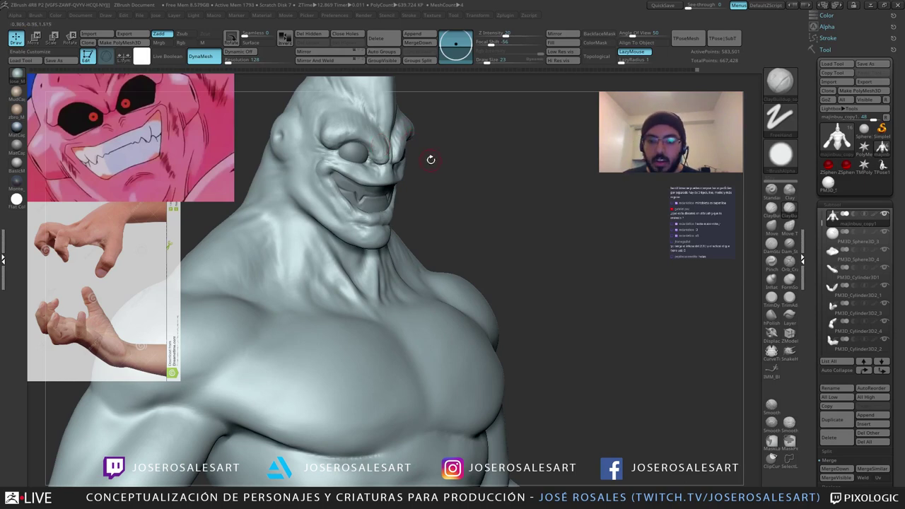
right_click_drag(402, 192, 363, 182)
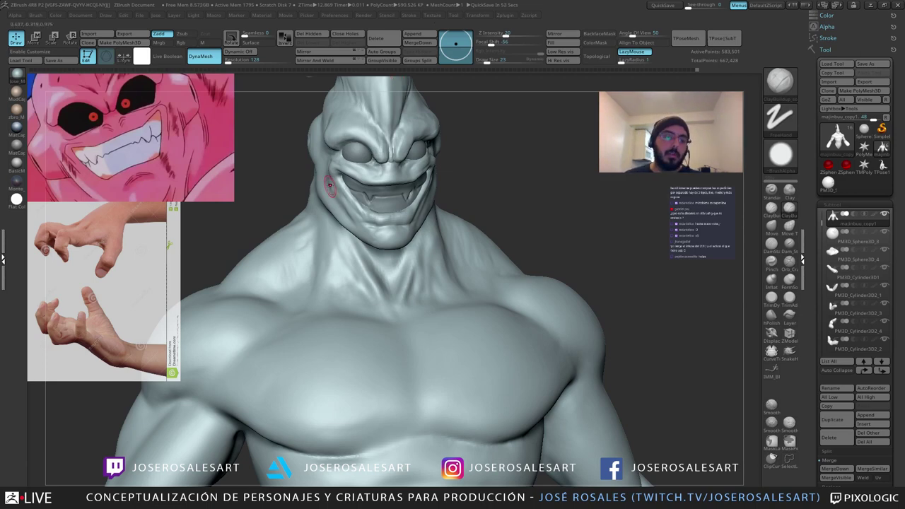
right_click_drag(388, 207, 283, 209)
right_click_drag(389, 220, 381, 213)
left_click_drag(381, 213, 124, 203)
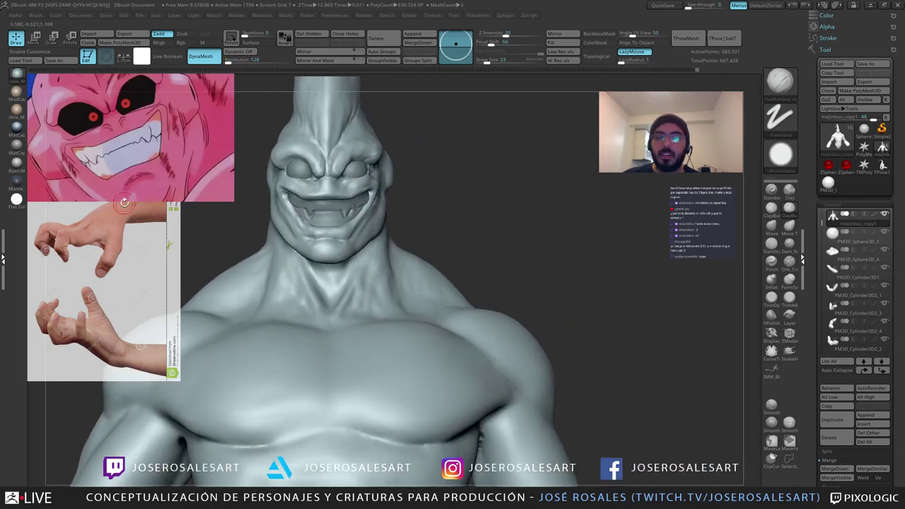
right_click_drag(238, 167, 276, 169, "alt")
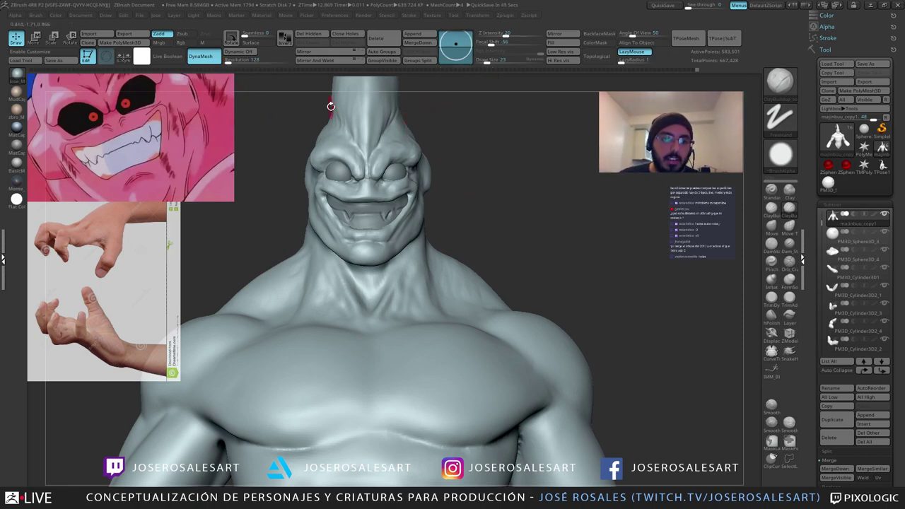
key("s")
left_click_drag(475, 153, 492, 156)
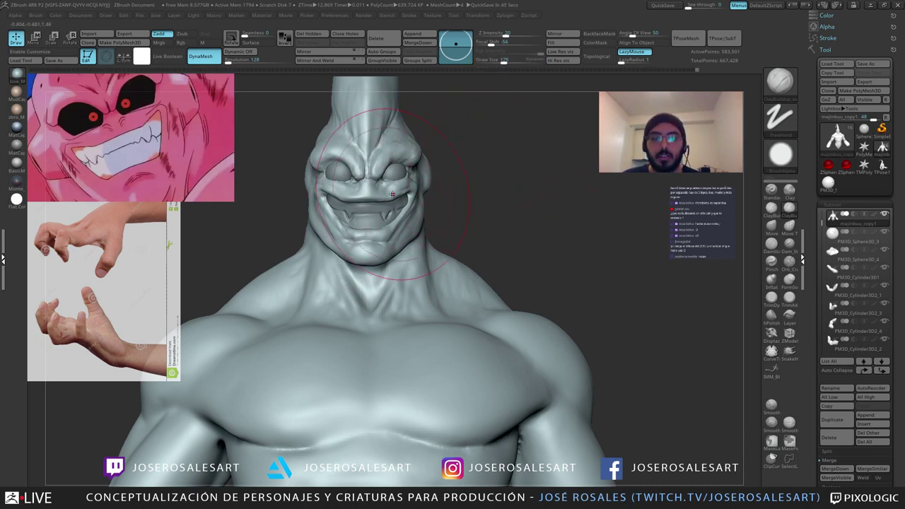
right_click_drag(417, 170, 360, 149, "ctrl")
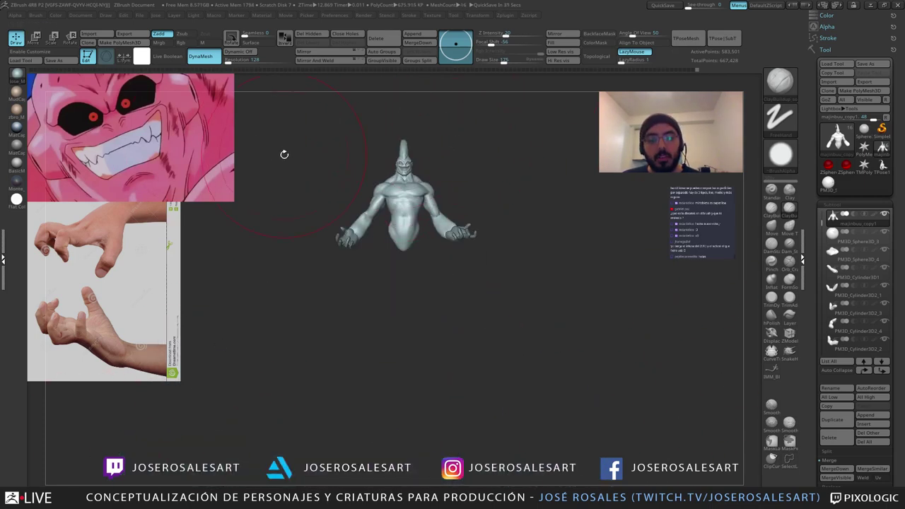
mouse_move(394, 165)
right_mouse_down()
mouse_move(442, 159)
mouse_move(392, 163)
right_mouse_up()
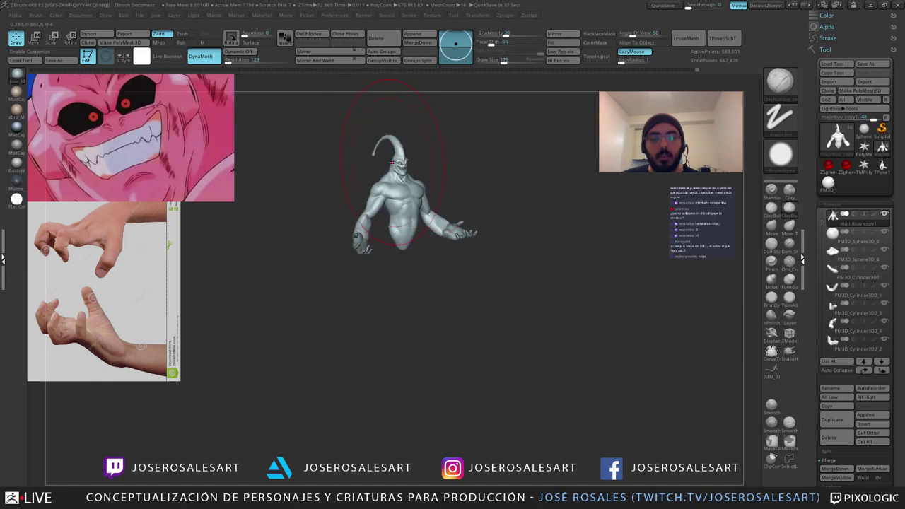
right_click_drag(435, 185, 520, 234, "ctrl")
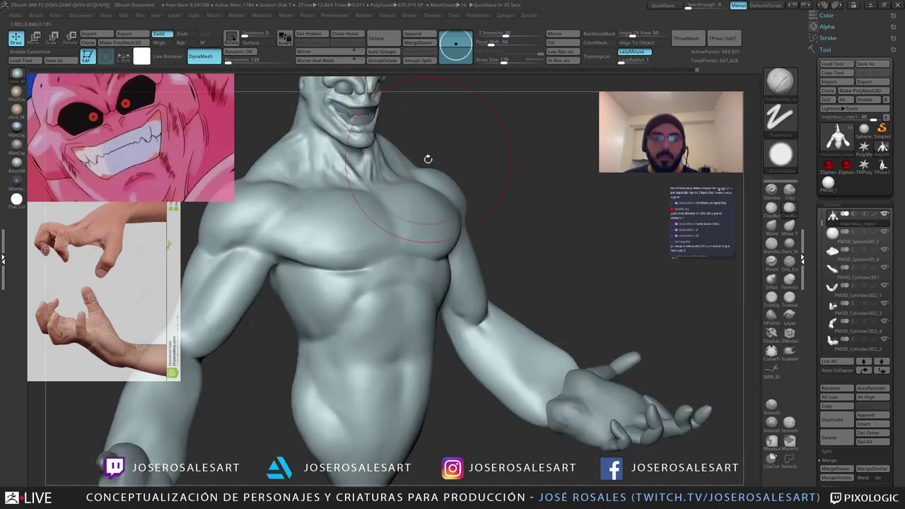
right_click_drag(396, 120, 381, 206, "alt")
key("s")
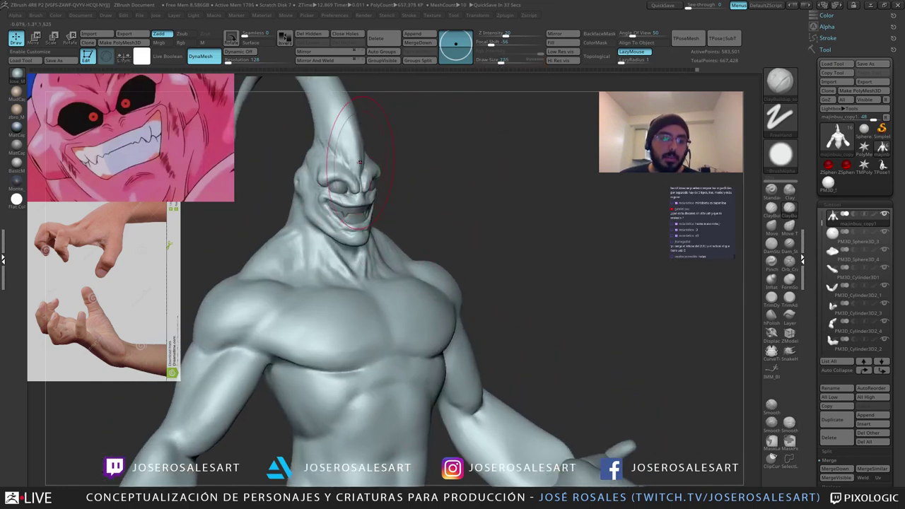
key("s")
left_click_drag(395, 226, 389, 226)
right_click_drag(473, 216, 405, 203)
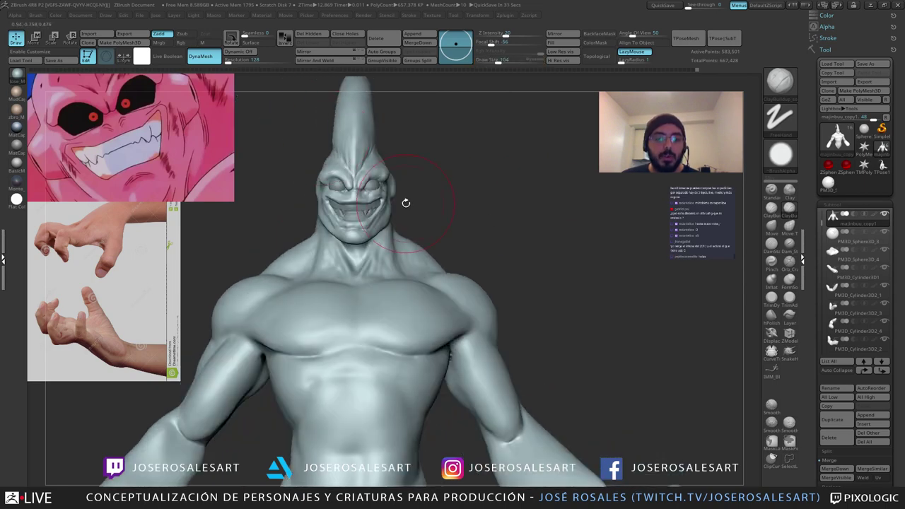
key("s")
left_click_drag(406, 203, 400, 203)
mouse_move(474, 212)
right_mouse_down()
mouse_move(505, 216)
mouse_move(452, 212)
right_mouse_up()
Step: Examine the face, brows and mouth up close from both sides, with the ClayBuildup draw size reduced to 28
right_click_drag(452, 212, 488, 262, "ctrl")
right_click_drag(311, 186, 280, 185)
right_click_drag(354, 193, 336, 210)
key("s")
left_click_drag(335, 210, 331, 210)
mouse_move(322, 206)
right_mouse_down()
mouse_move(354, 186)
mouse_move(345, 205)
right_mouse_up()
right_click_drag(345, 205, 385, 255, "ctrl")
key("bracketleft")
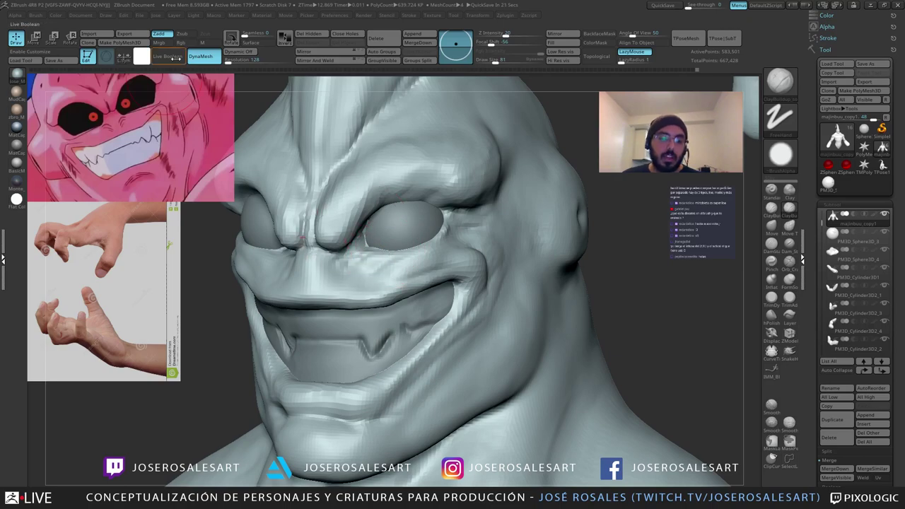
key("s")
left_click_drag(376, 260, 364, 261)
key("s")
mouse_move(367, 263)
right_mouse_down("ctrl")
mouse_move(267, 227)
mouse_move(333, 265)
mouse_move(382, 258)
mouse_move(339, 190)
mouse_move(366, 204)
right_mouse_up("ctrl")
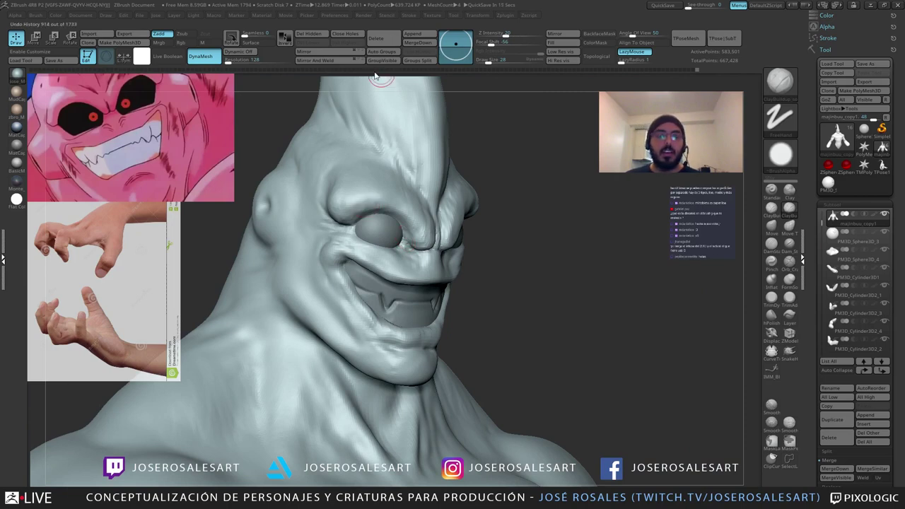
right_click_drag(418, 220, 306, 210)
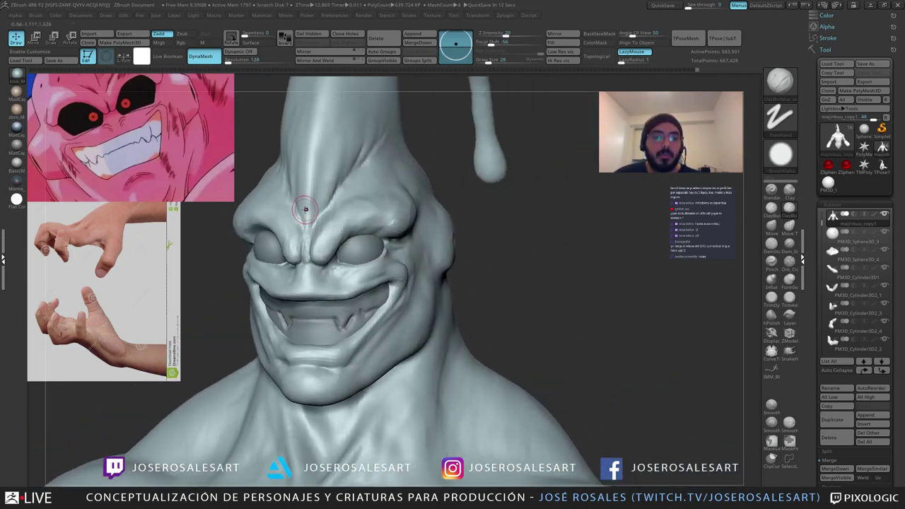
Step: Examine the face, brows and upper body from front and three-quarter views, both near and far
mouse_move(369, 253)
right_mouse_down()
mouse_move(327, 253)
mouse_move(408, 269)
right_mouse_up()
left_click_drag(408, 269, 363, 284, "shift")
right_click_drag(324, 280, 389, 268)
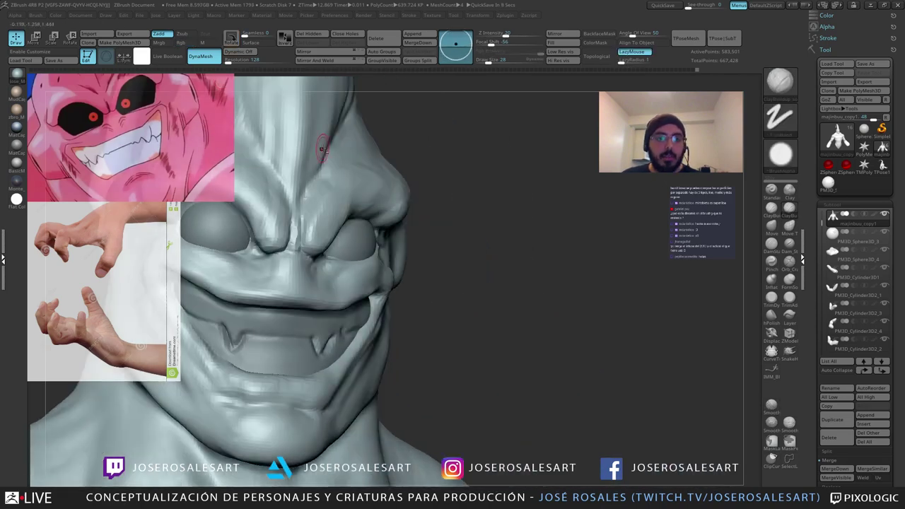
right_click_drag(323, 147, 459, 189, "alt")
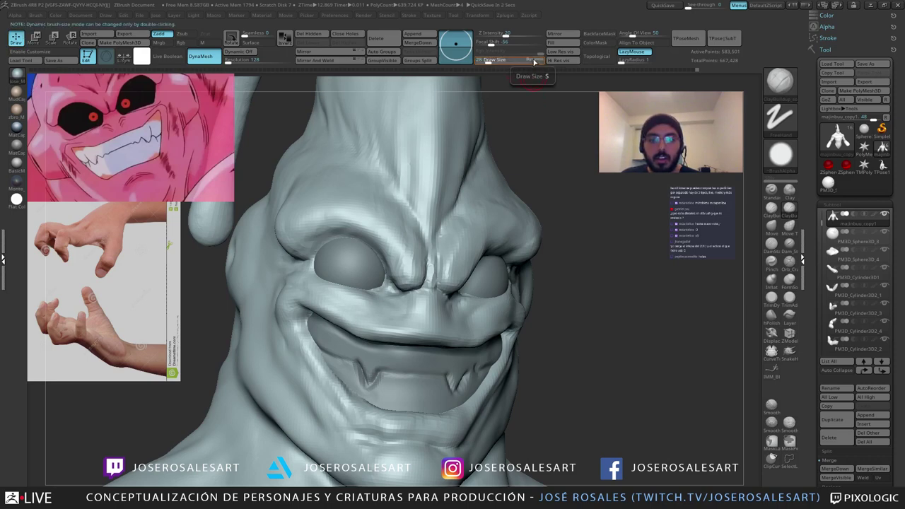
key("s")
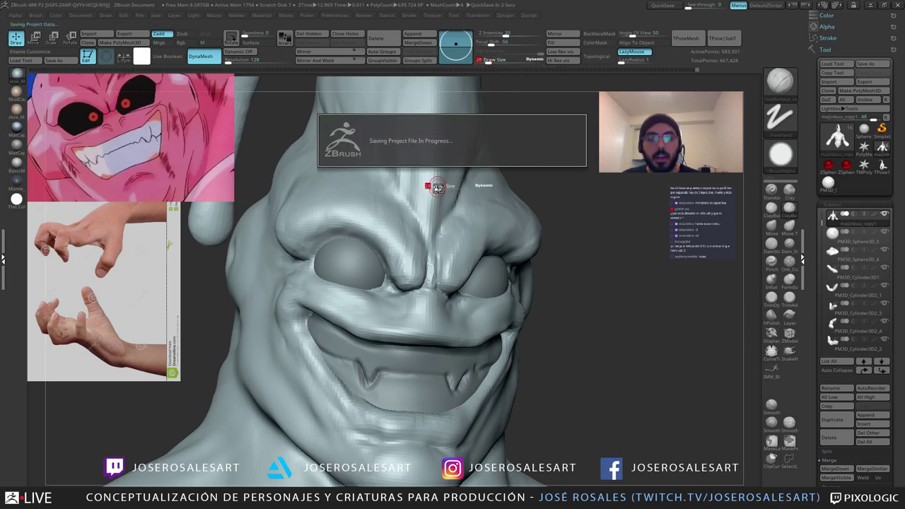
left_click_drag(437, 187, 445, 190)
key("s")
mouse_move(444, 201)
right_mouse_down("shift")
mouse_move(456, 240)
mouse_move(311, 258)
mouse_move(305, 237)
mouse_move(325, 279)
right_mouse_up("shift")
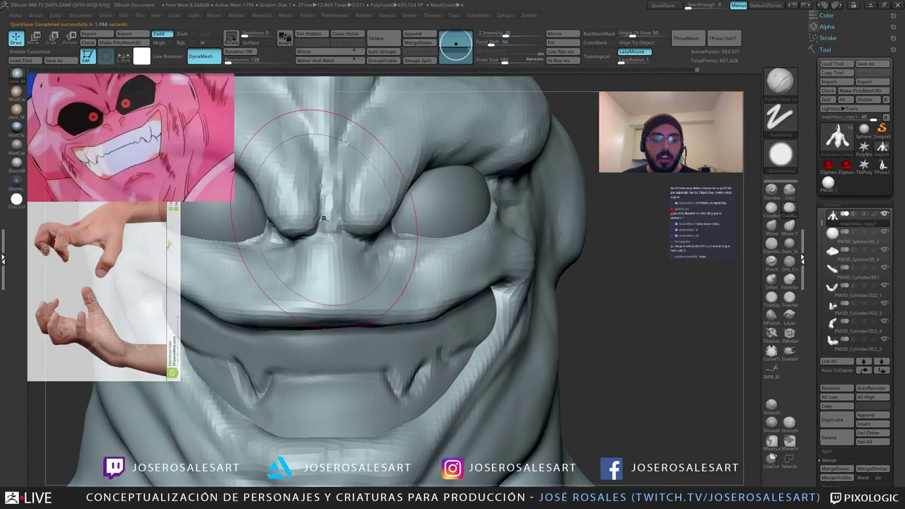
mouse_move(324, 219)
right_mouse_down("alt")
mouse_move(382, 237)
mouse_move(383, 174)
mouse_move(402, 249)
mouse_move(386, 233)
mouse_move(384, 241)
mouse_move(425, 245)
right_mouse_up("alt")
right_click_drag(502, 237, 460, 233)
mouse_move(459, 233)
right_mouse_down("ctrl")
mouse_move(463, 286)
mouse_move(453, 279)
right_mouse_up("ctrl")
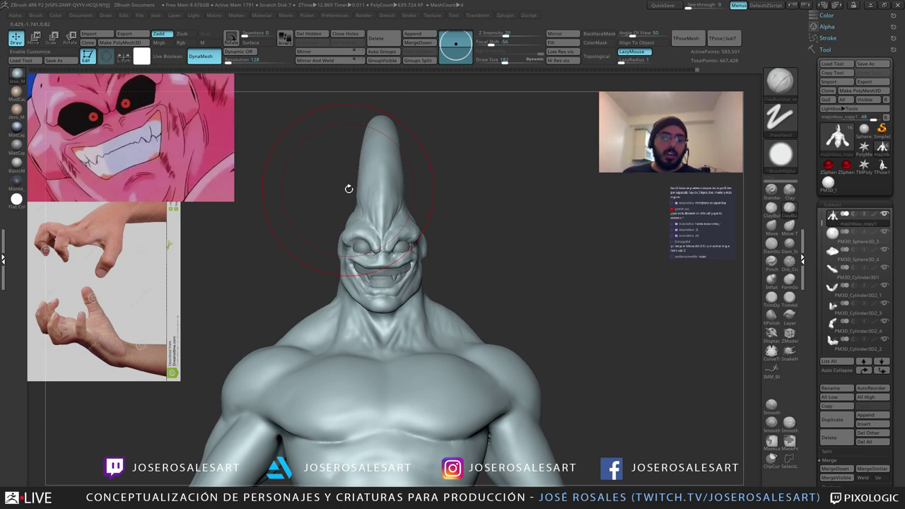
right_click_drag(422, 223, 453, 276, "ctrl")
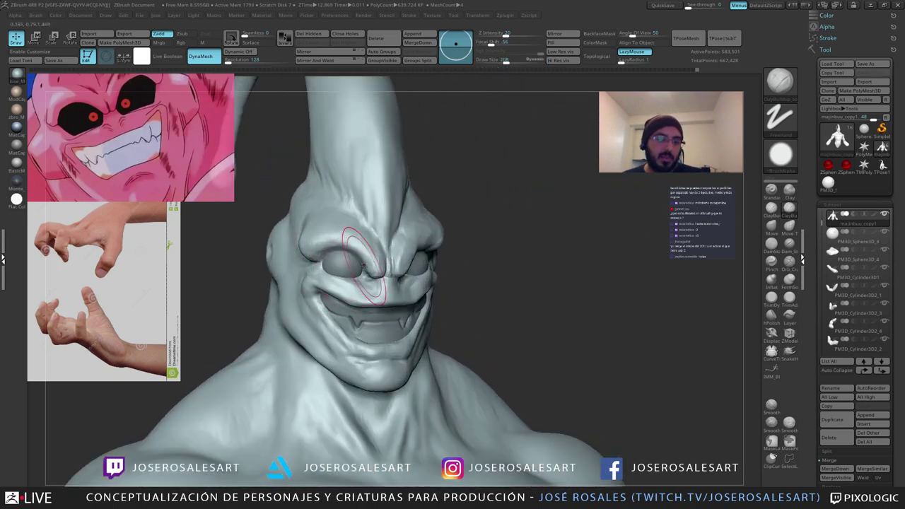
right_click_drag(356, 264, 369, 248, "ctrl")
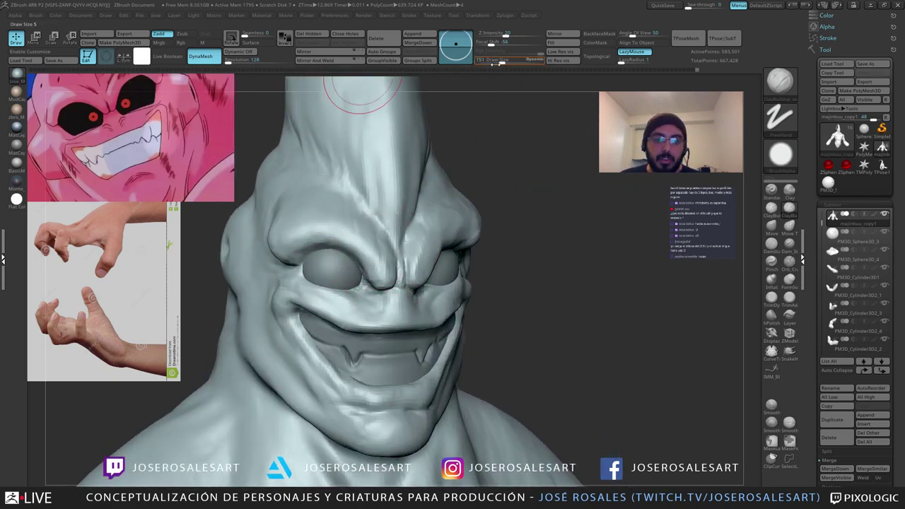
Step: Build up the inner brow beside the eye with ClayBuildup at draw sizes 81 and 73
left_click(535, 61)
key("s")
left_click_drag(514, 155, 477, 155)
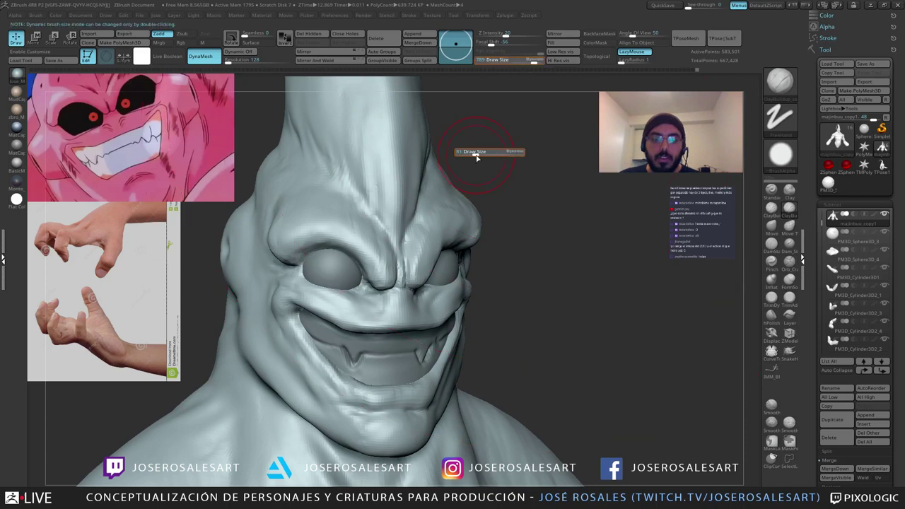
mouse_move(375, 244)
right_mouse_down("ctrl")
mouse_move(363, 272)
mouse_move(393, 262)
right_mouse_up("ctrl")
mouse_move(329, 314)
left_mouse_down()
mouse_move(321, 288)
mouse_move(329, 330)
left_mouse_up()
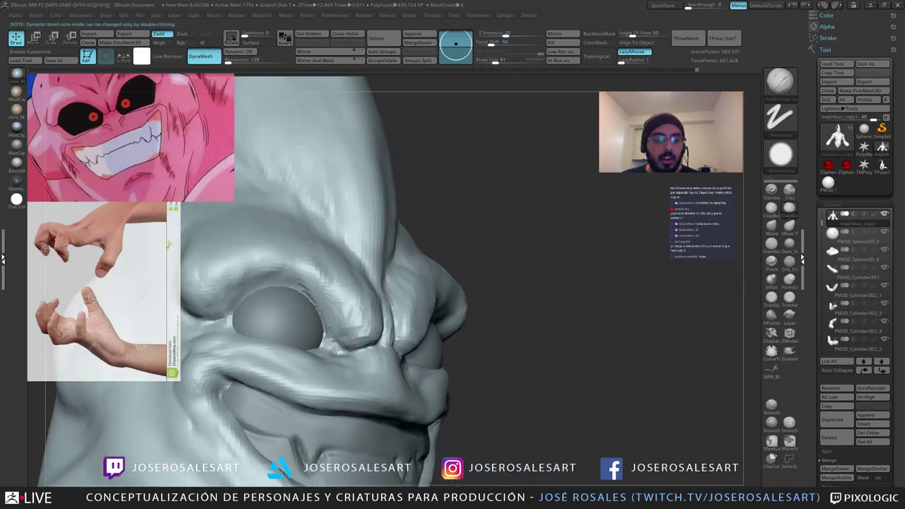
left_click_drag(314, 273, 346, 289)
key("[")
left_click_drag(324, 330, 312, 304)
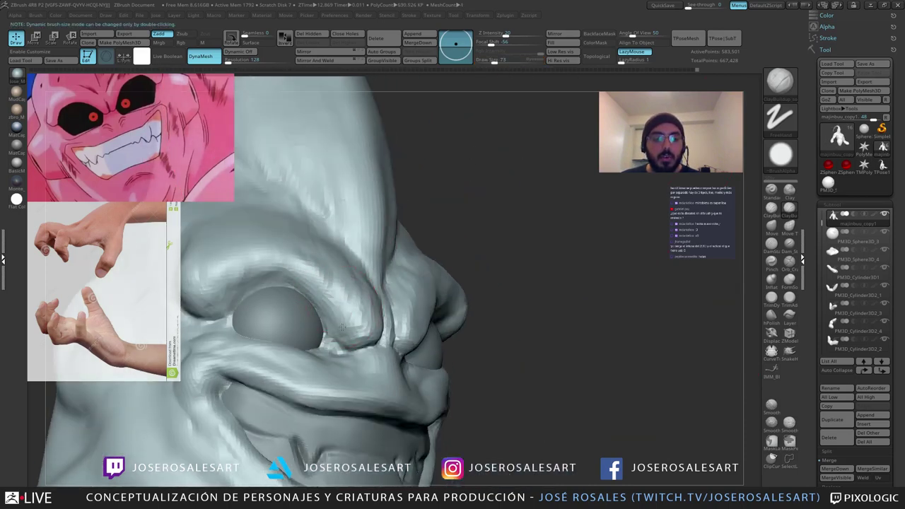
Step: Define the creases around the inner brow and eye with DamStandard and smooth the area
right_click_drag(344, 328, 339, 287, "ctrl")
mouse_move(340, 286)
right_mouse_down()
mouse_move(272, 280)
mouse_move(335, 283)
right_mouse_up()
right_click_drag(336, 283, 332, 319, "ctrl")
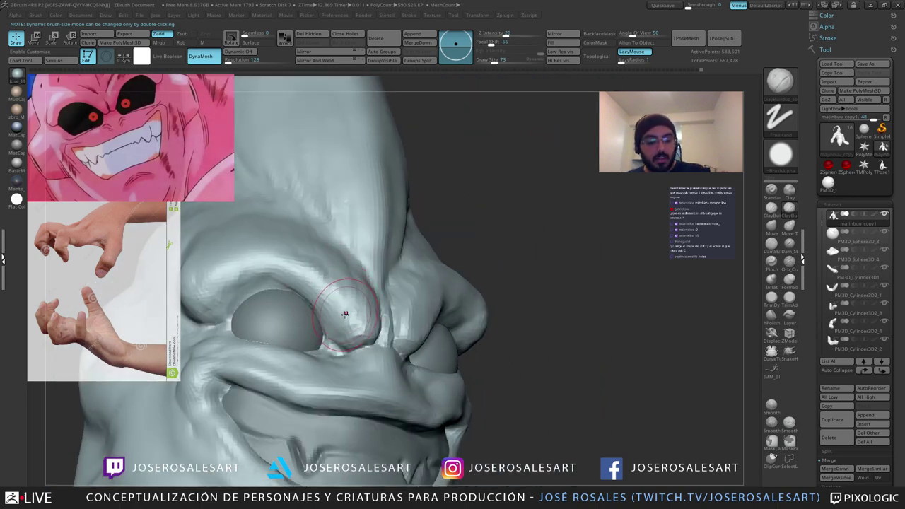
key("b")
key("d")
key("s")
mouse_move(342, 309)
right_mouse_down()
mouse_move(328, 298)
mouse_move(283, 294)
mouse_move(274, 262)
mouse_move(256, 280)
mouse_move(256, 245)
right_mouse_up()
left_click_drag(257, 244, 291, 264, "shift")
mouse_move(291, 265)
right_mouse_down()
mouse_move(352, 229)
mouse_move(338, 268)
mouse_move(338, 259)
mouse_move(406, 263)
mouse_move(299, 263)
mouse_move(327, 260)
right_mouse_up()
mouse_move(326, 260)
right_mouse_down("ctrl")
mouse_move(357, 291)
mouse_move(324, 310)
mouse_move(379, 292)
right_mouse_up("ctrl")
Step: Build up the skin folds beneath both eyes with ClayBuildup at draw size 33 and smooth them
key("b")
key("c")
key("b")
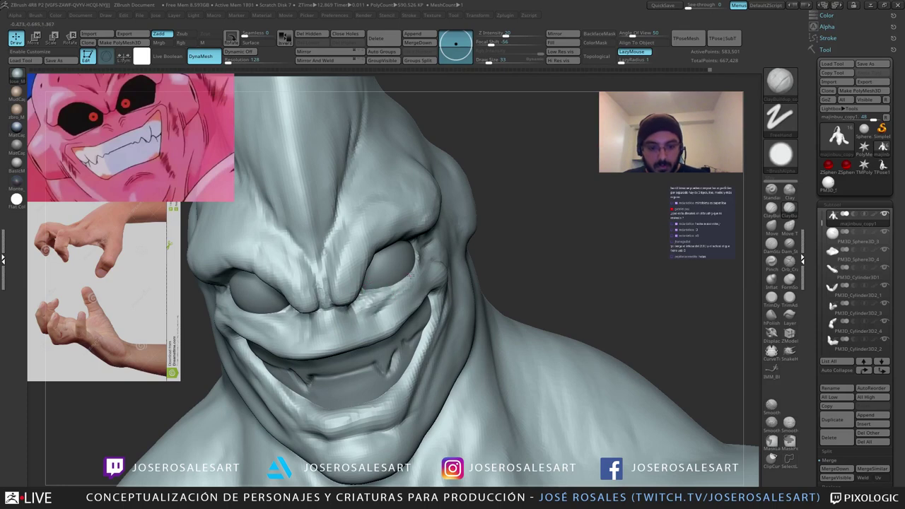
mouse_move(420, 273)
right_mouse_down()
mouse_move(386, 284)
mouse_move(395, 284)
right_mouse_up()
left_click_drag(396, 283, 378, 293, "shift")
right_click_drag(398, 280, 443, 163)
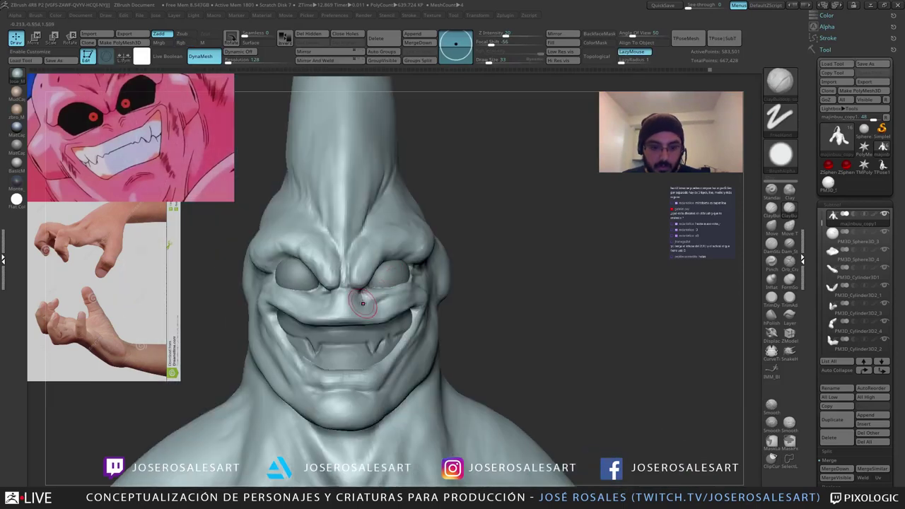
right_click_drag(382, 302, 398, 292)
mouse_move(391, 297)
right_mouse_down()
mouse_move(348, 297)
mouse_move(432, 297)
right_mouse_up()
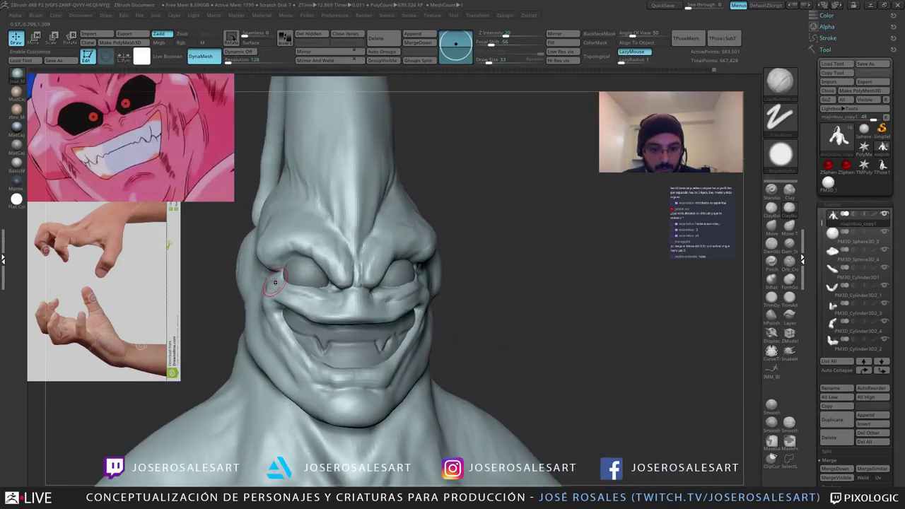
mouse_move(272, 288)
right_mouse_down()
mouse_move(346, 290)
mouse_move(277, 291)
mouse_move(292, 299)
mouse_move(280, 290)
mouse_move(332, 280)
right_mouse_up()
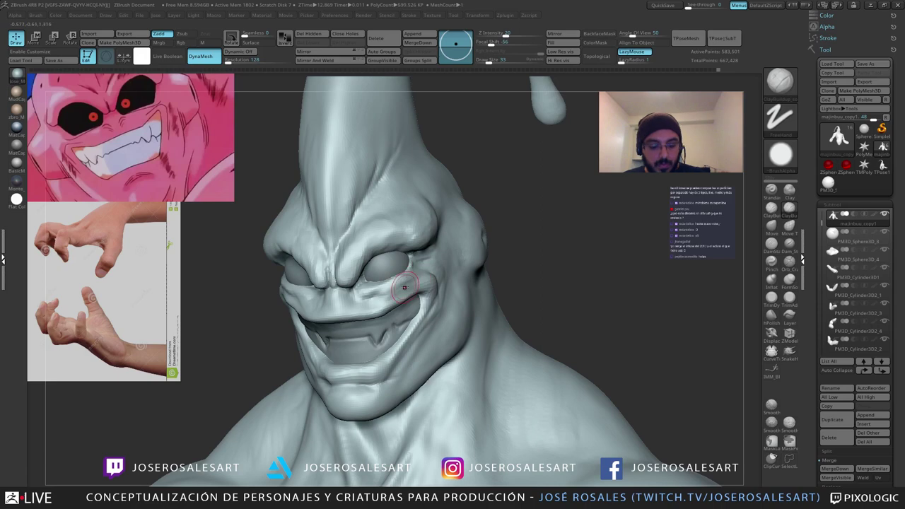
Step: Carve the creases beneath the eyes and along the upper cheeks with DamStandard at draw size 33
key("b")
key("d")
key("s")
mouse_move(401, 285)
right_mouse_down()
mouse_move(380, 299)
mouse_move(418, 271)
right_mouse_up()
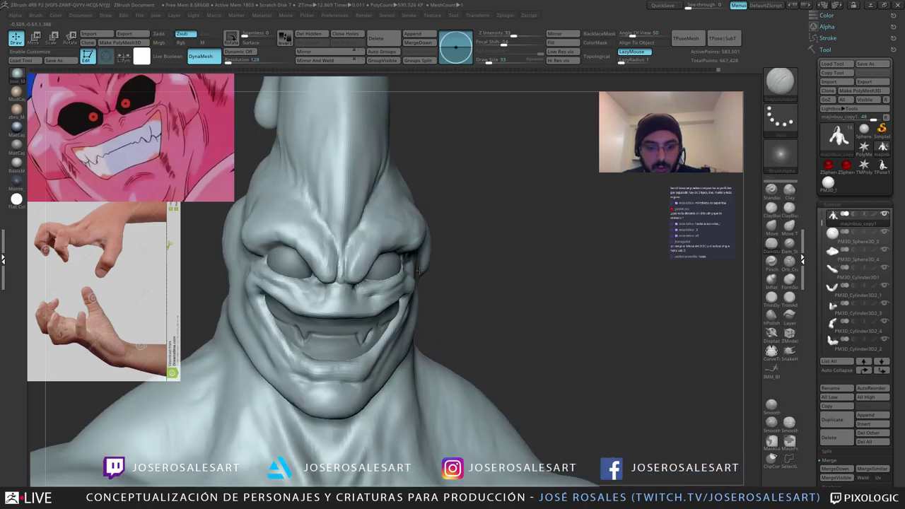
right_click_drag(365, 299, 358, 282)
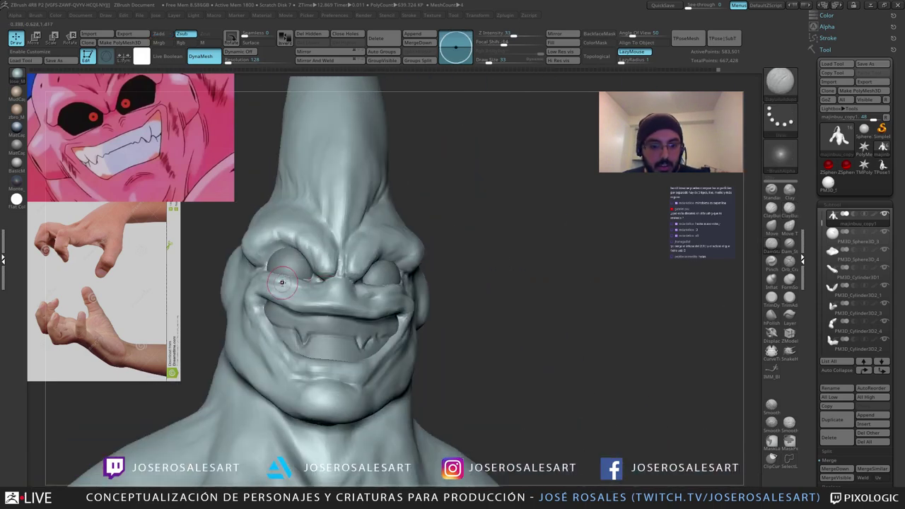
right_click_drag(255, 280, 297, 296)
left_click_drag(260, 282, 245, 278)
mouse_move(361, 284)
right_mouse_down()
mouse_move(309, 313)
mouse_move(300, 295)
right_mouse_up()
Step: Pull the cheek folds outward at the outer corners of the eyes with SnakeHook at draw size 62
key("b")
key("s")
key("h")
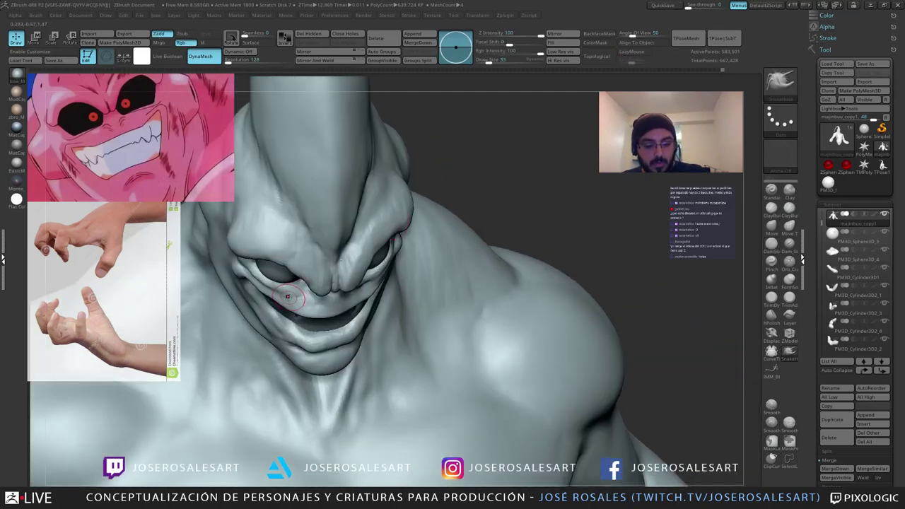
key("]")
left_click_drag(260, 285, 246, 280)
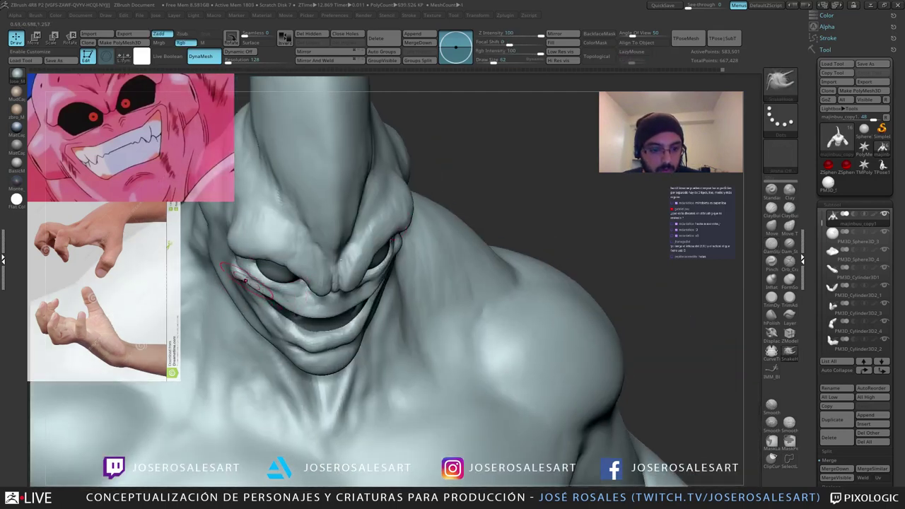
right_click_drag(387, 268, 356, 269)
left_click_drag(402, 246, 412, 245)
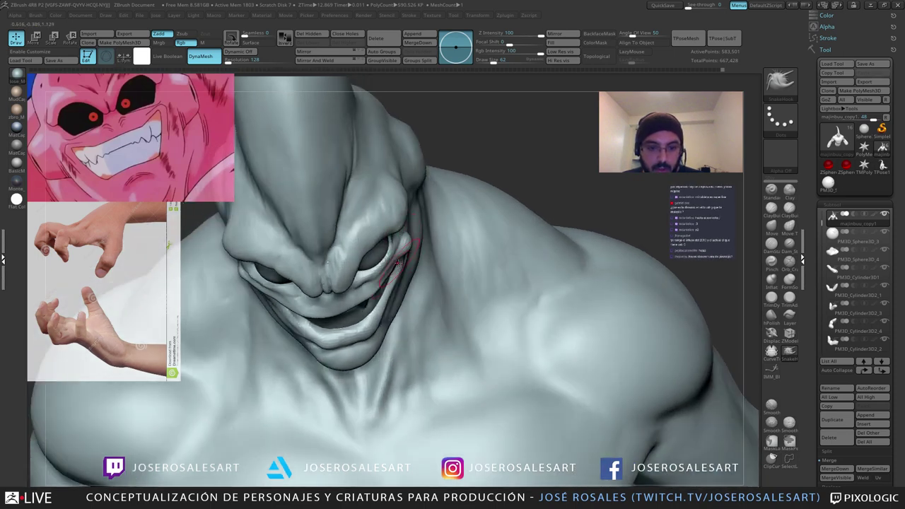
mouse_move(370, 295)
right_mouse_down()
mouse_move(359, 306)
mouse_move(375, 300)
mouse_move(368, 326)
mouse_move(350, 307)
right_mouse_up()
Step: Reshape the mouth opening and the fold below the lower lip with SnakeHook at draw size 62
mouse_move(333, 360)
right_mouse_down()
mouse_move(342, 332)
mouse_move(334, 305)
mouse_move(341, 317)
mouse_move(347, 287)
mouse_move(356, 300)
right_mouse_up()
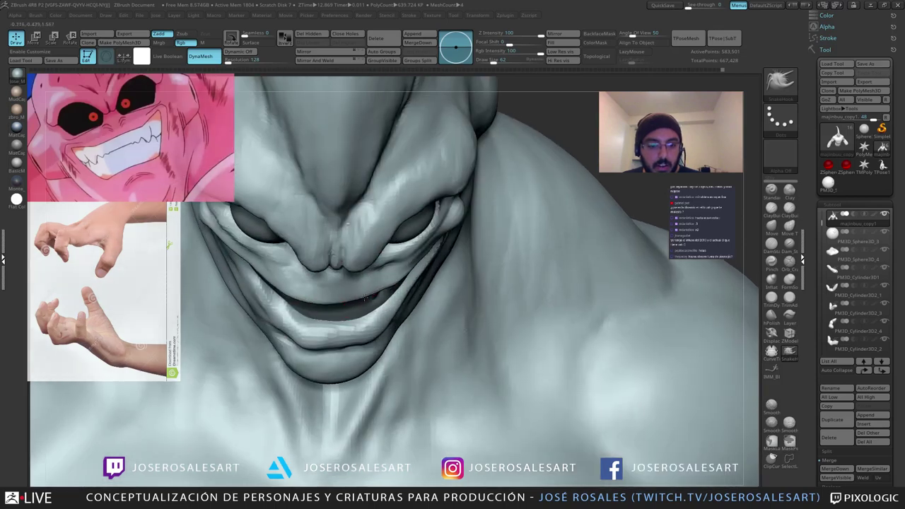
left_click_drag(365, 298, 372, 302)
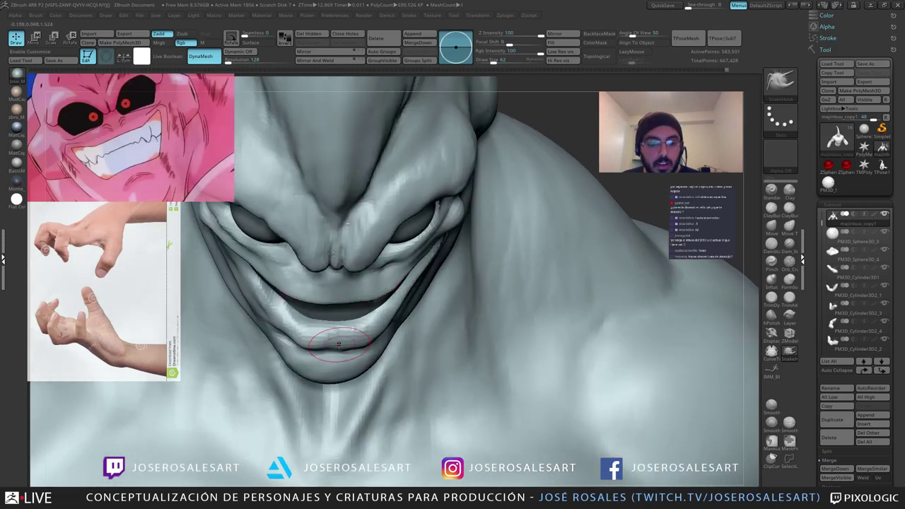
left_click_drag(334, 346, 336, 352)
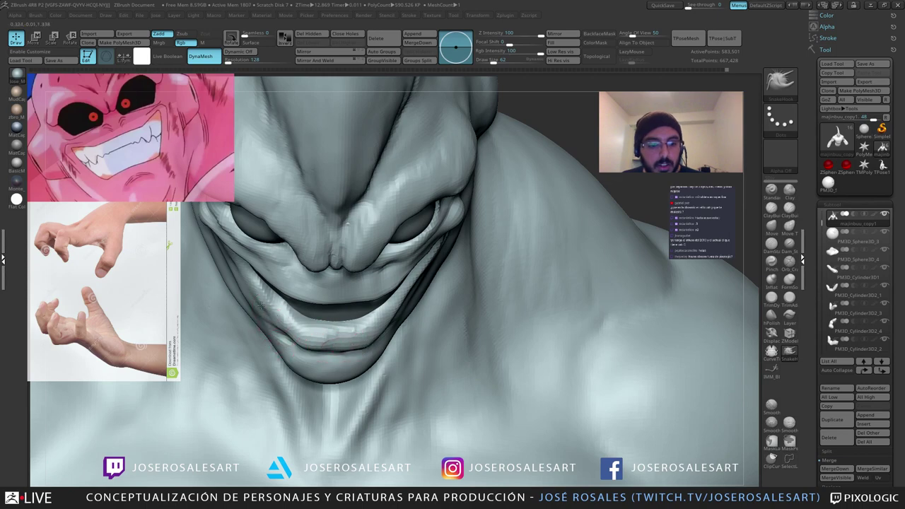
right_click_drag(257, 292, 286, 260)
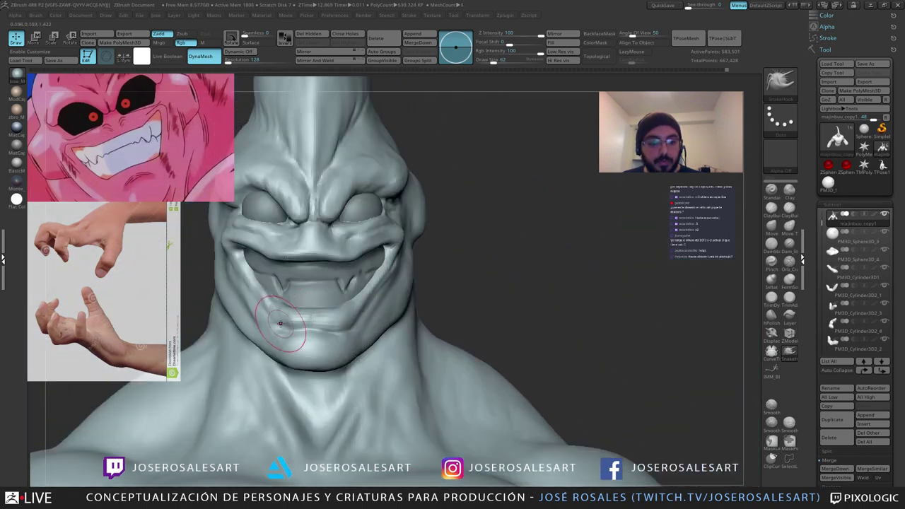
Step: Build up the volumes around the mouth and cheek with ClayBuildup at draw size 28
key("b")
key("c")
key("b")
mouse_move(299, 326)
right_mouse_down()
mouse_move(330, 327)
mouse_move(300, 306)
right_mouse_up()
mouse_move(299, 307)
right_mouse_down()
mouse_move(273, 305)
mouse_move(309, 303)
mouse_move(289, 291)
mouse_move(344, 263)
mouse_move(399, 285)
mouse_move(397, 268)
mouse_move(365, 252)
mouse_move(340, 249)
mouse_move(344, 273)
mouse_move(320, 265)
right_mouse_up()
left_click_drag(365, 240, 300, 269)
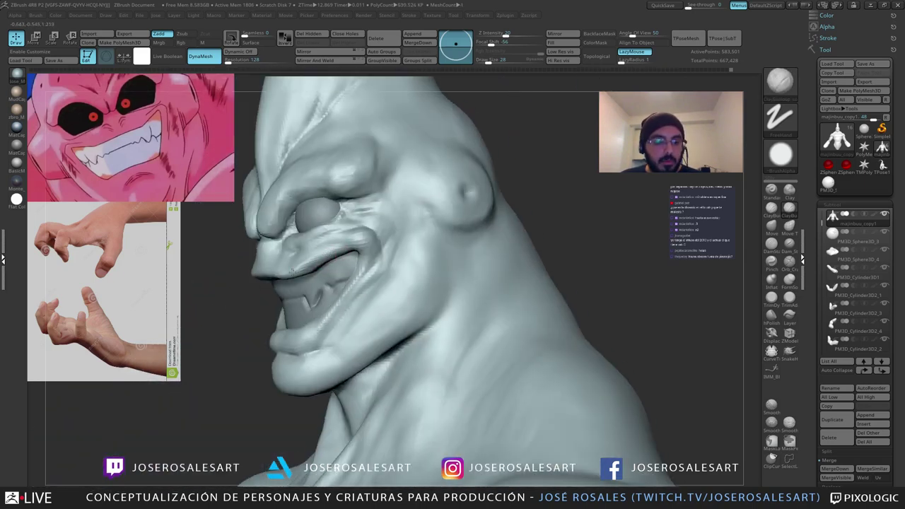
Step: Refine the upper lip edge toward the mouth corner with the Standard brush at draw size 26
key("b")
key("s")
key("t")
right_click_drag(329, 258, 354, 251)
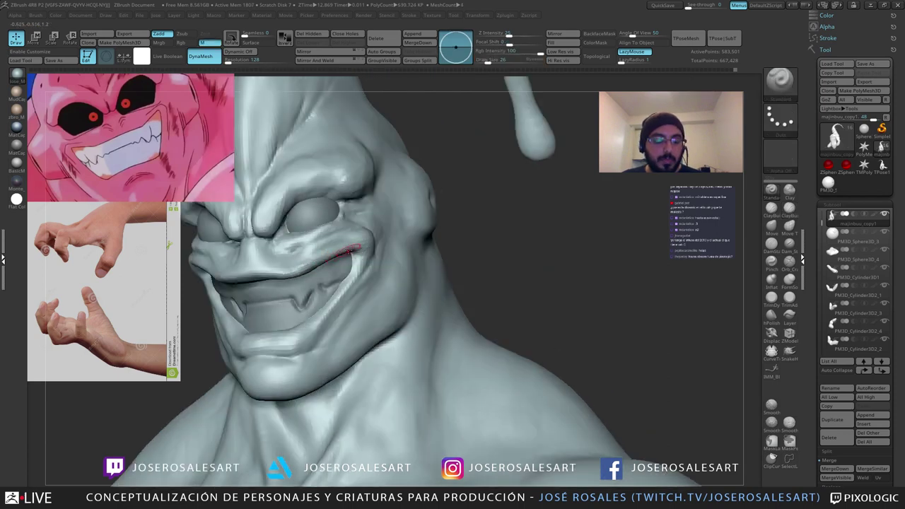
mouse_move(267, 264)
right_mouse_down()
mouse_move(333, 268)
mouse_move(282, 275)
right_mouse_up()
Step: Reshape the lower edge of the upper lip with SnakeHook at draw size 73
key("b")
key("d")
key("s")
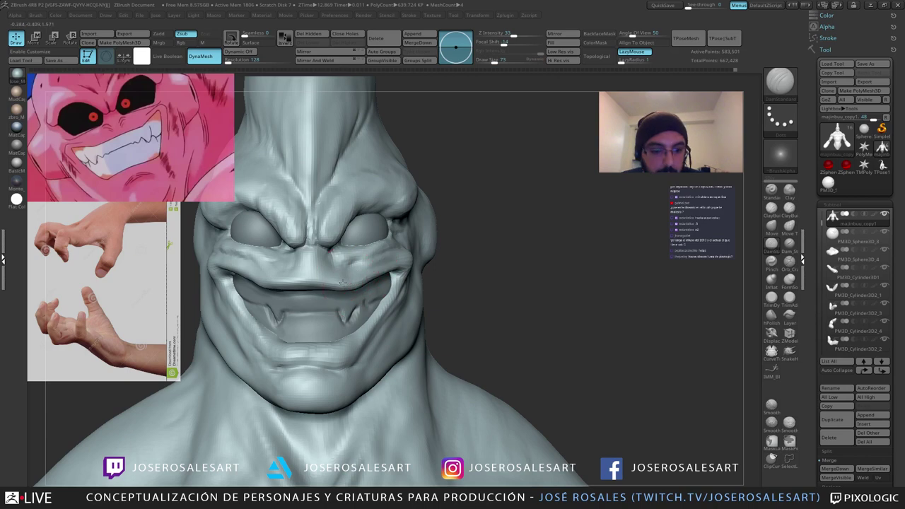
key("b")
key("s")
key("h")
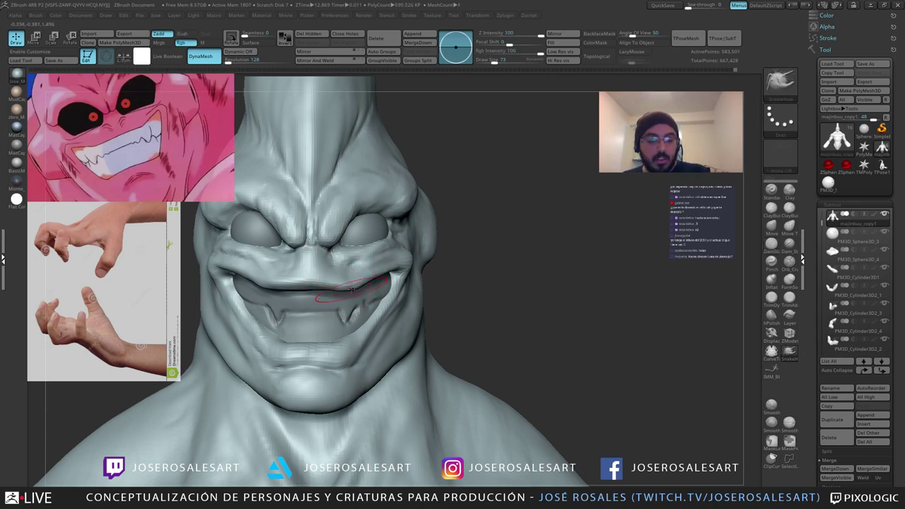
mouse_move(341, 273)
right_mouse_down("ctrl")
mouse_move(350, 281)
mouse_move(279, 287)
right_mouse_up("ctrl")
Step: Add volume along the underside of the upper lip with ClayBuildup and smooth it
key("b")
key("c")
key("b")
right_click_drag(367, 304, 361, 307)
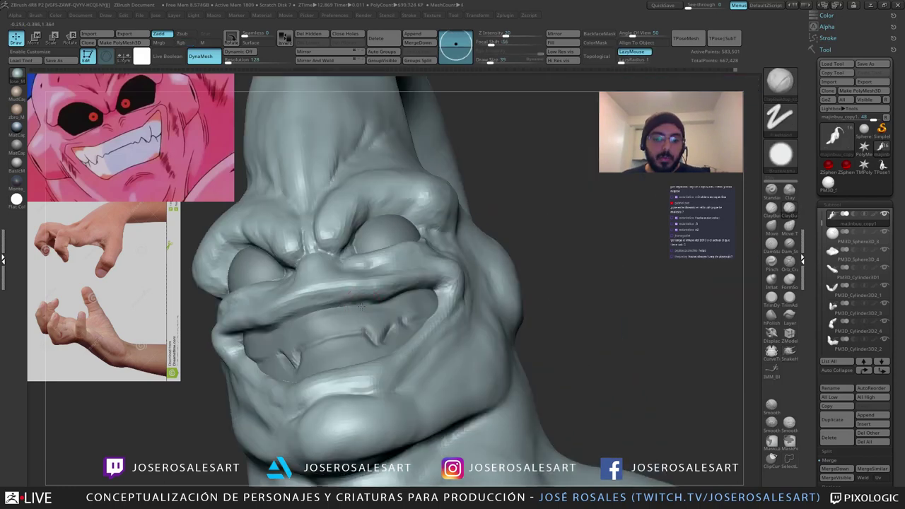
key("shift")
left_click_drag(319, 314, 277, 330)
mouse_move(277, 330)
right_mouse_down("ctrl")
mouse_move(360, 302)
mouse_move(382, 265)
mouse_move(345, 257)
right_mouse_up("ctrl")
Step: Adjust the middle of the upper lip from the front with SnakeHook at draw size 69
key("b")
key("s")
key("h")
key("s")
left_click_drag(344, 288, 351, 291)
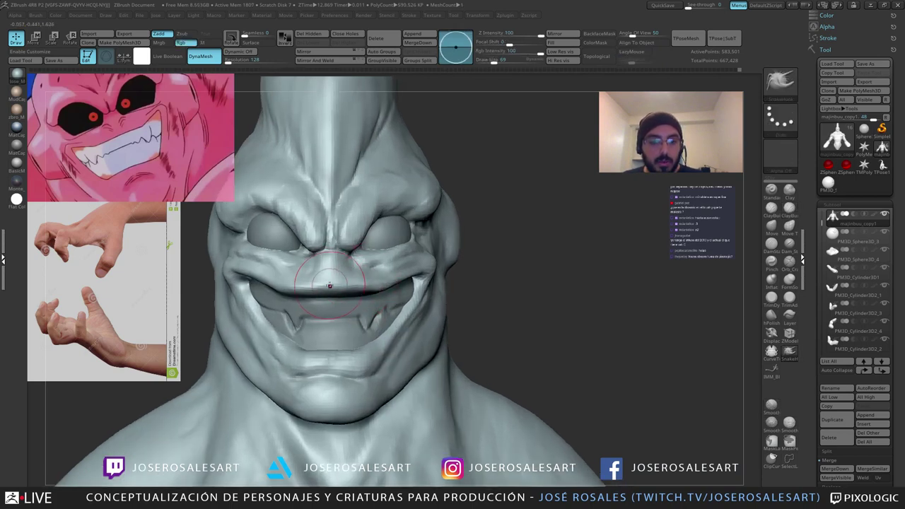
mouse_move(384, 289)
right_mouse_down()
mouse_move(322, 286)
mouse_move(401, 284)
mouse_move(397, 293)
right_mouse_up()
Step: Form the eyelid rim around the outer corner of the eye with ClayBuildup at draw size 30
key("b")
key("c")
key("b")
key("s")
left_click_drag(398, 295, 392, 295)
mouse_move(391, 293)
right_mouse_down()
mouse_move(335, 271)
mouse_move(406, 267)
right_mouse_up()
mouse_move(406, 268)
right_mouse_down("ctrl")
mouse_move(403, 278)
mouse_move(420, 271)
mouse_move(448, 281)
mouse_move(412, 273)
mouse_move(417, 289)
right_mouse_up("ctrl")
key("s")
left_click_drag(454, 263, 449, 263)
right_click_drag(449, 262, 459, 256)
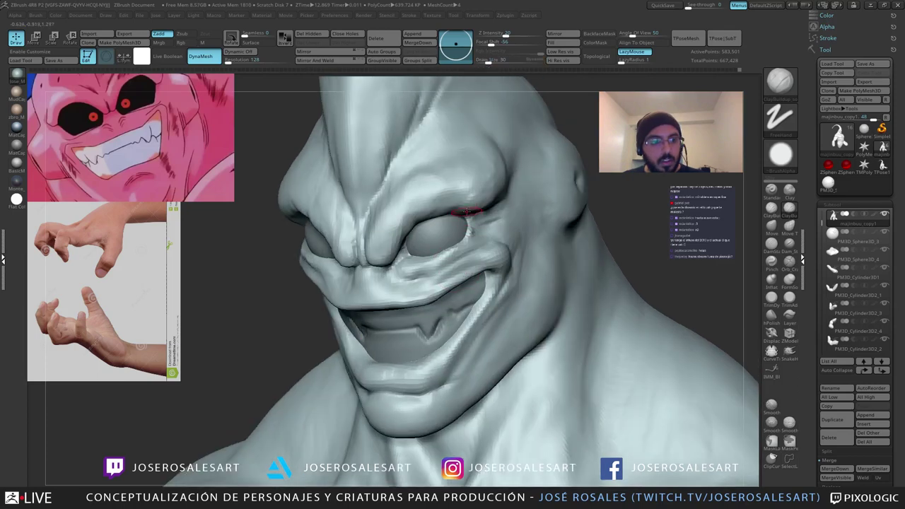
left_click_drag(467, 236, 438, 253)
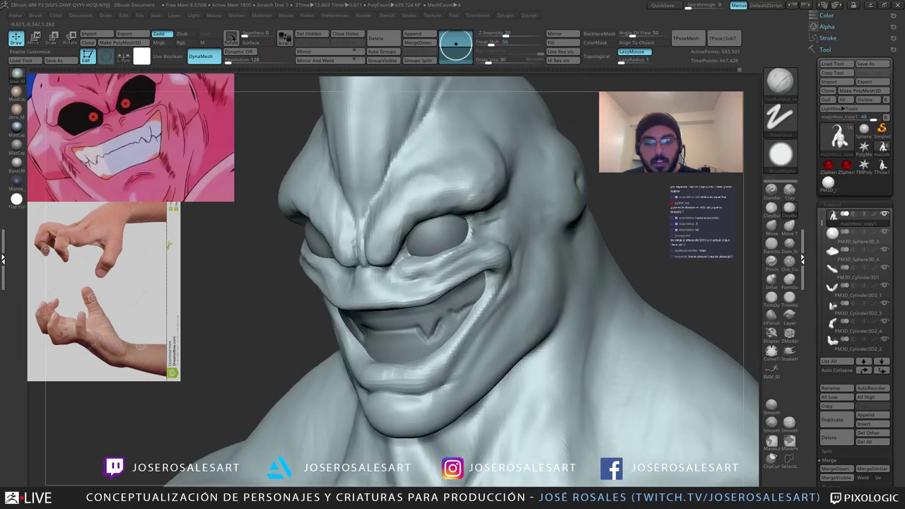
left_click_drag(472, 225, 467, 239)
right_click_drag(467, 240, 452, 230)
mouse_move(470, 238)
left_mouse_down()
mouse_move(473, 219)
mouse_move(467, 235)
left_mouse_up()
Step: Build up the eyelid at the inner corner of the eye and smooth the upper lid
right_click_drag(453, 234, 486, 231)
left_click_drag(423, 225, 416, 234)
right_click_drag(416, 233, 418, 246)
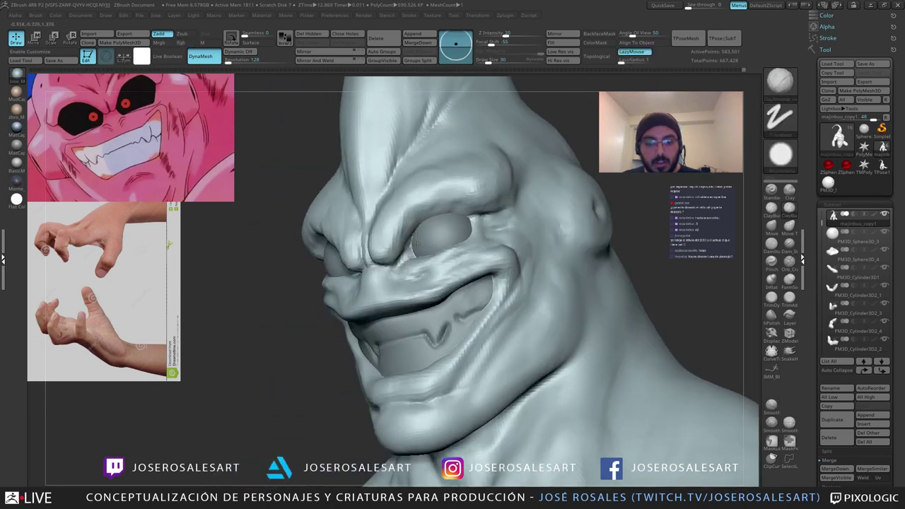
left_click_drag(427, 224, 413, 236)
left_click_drag(457, 212, 467, 214, "shift")
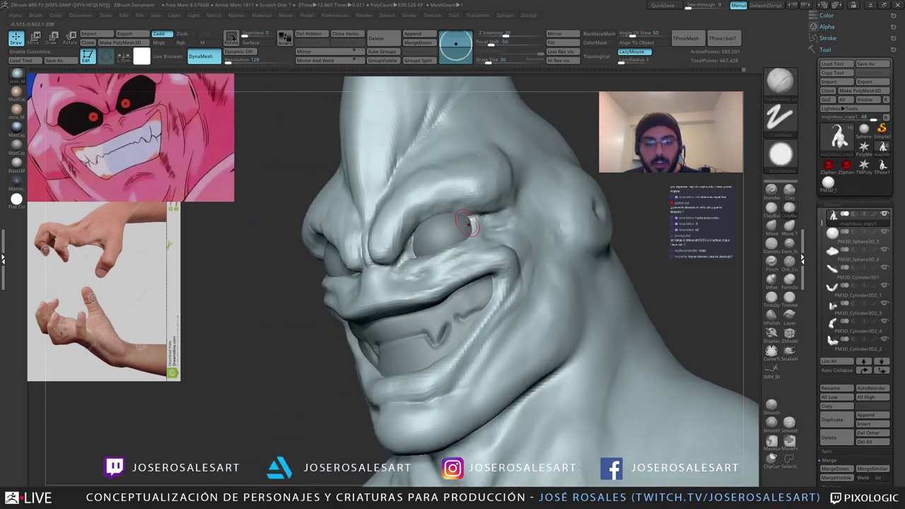
mouse_move(468, 212)
right_mouse_down()
mouse_move(443, 211)
mouse_move(476, 230)
right_mouse_up()
Step: Carve the crease at the outer corner of the eye with DamStandard at draw size 30
key("b")
key("d")
key("s")
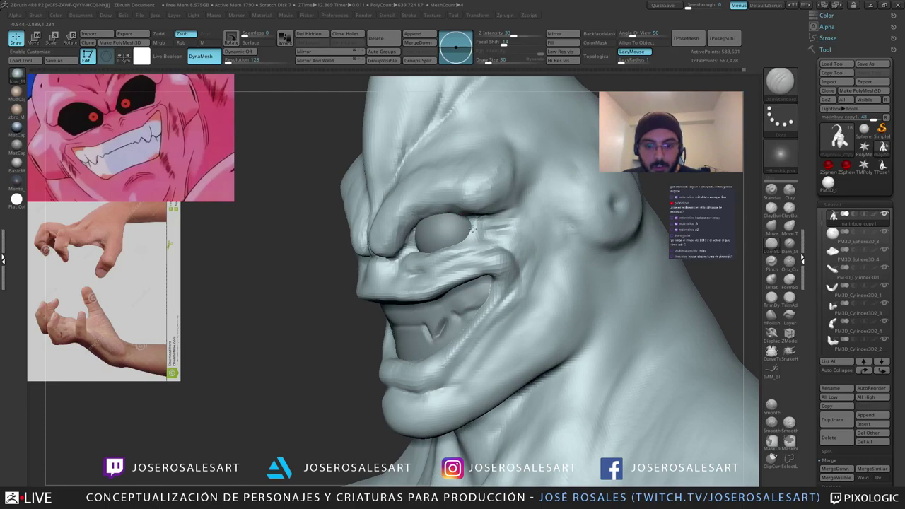
left_click_drag(473, 228, 473, 234)
right_click_drag(449, 230, 456, 253)
right_click_drag(308, 228, 285, 222)
right_click_drag(286, 222, 322, 226)
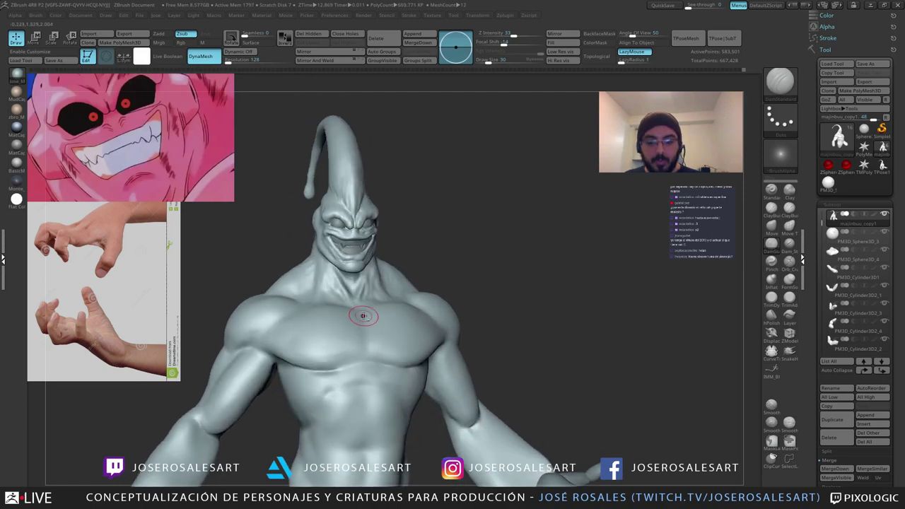
right_click_drag(467, 316, 478, 257, "alt")
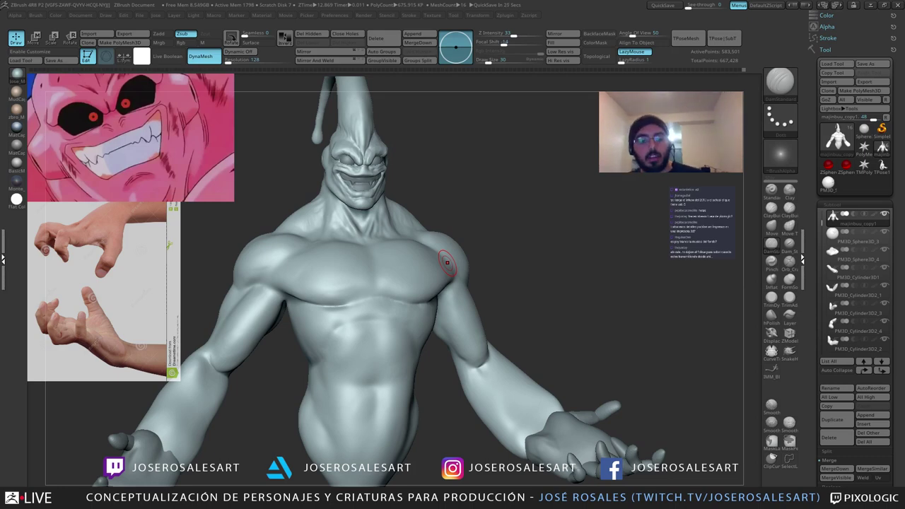
Step: Add volume to the trapezius between the neck and shoulder with ClayBuildup at draw size 86
right_click_drag(399, 270, 368, 271)
right_click_drag(385, 214, 374, 259)
key("b")
key("s")
key("h")
key("s")
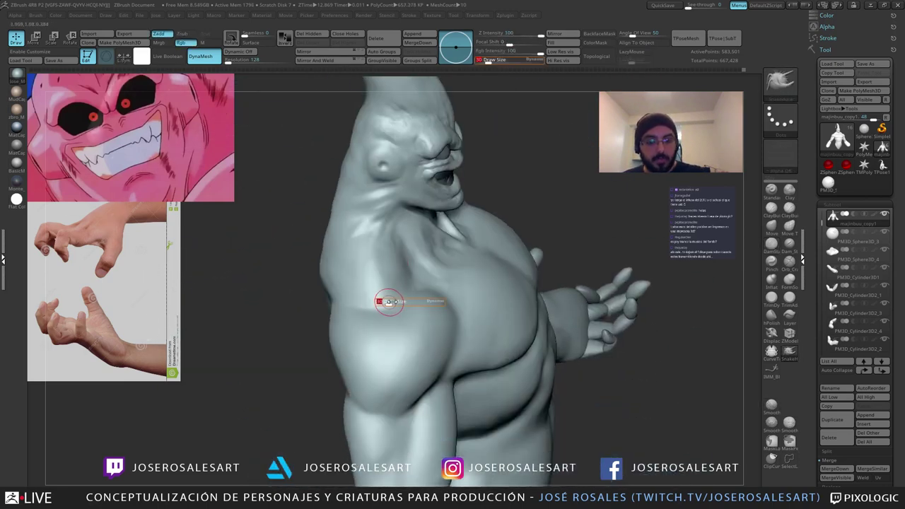
left_click_drag(384, 301, 394, 301)
mouse_move(396, 275)
right_mouse_down()
mouse_move(372, 256)
mouse_move(400, 267)
mouse_move(368, 237)
mouse_move(404, 232)
right_mouse_up()
key("b")
key("c")
key("b")
left_click_drag(405, 231, 401, 242)
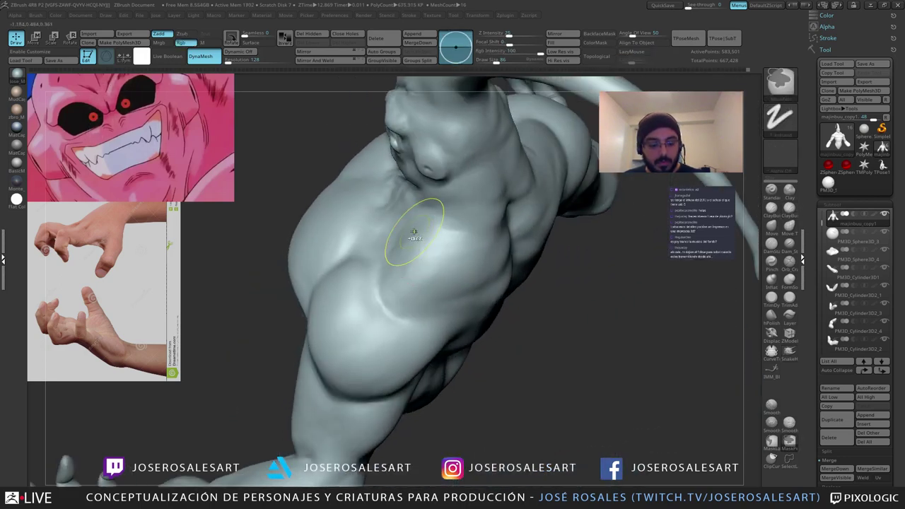
Step: Reshape the trapezius contour between the neck and shoulder with SnakeHook at draw size 65
key("b")
key("s")
key("h")
key("bracketright")
key("bracketright")
key("bracketright")
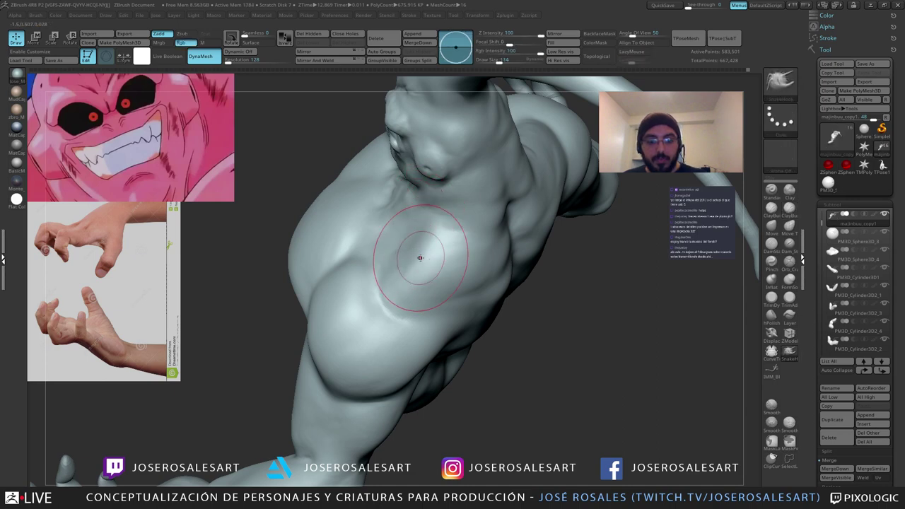
mouse_move(420, 258)
right_mouse_down()
mouse_move(426, 221)
mouse_move(408, 222)
mouse_move(443, 230)
mouse_move(430, 223)
mouse_move(452, 223)
mouse_move(449, 250)
right_mouse_up()
key("bracketleft")
key("bracketleft")
key("bracketleft")
key("s")
left_click_drag(449, 250, 446, 250)
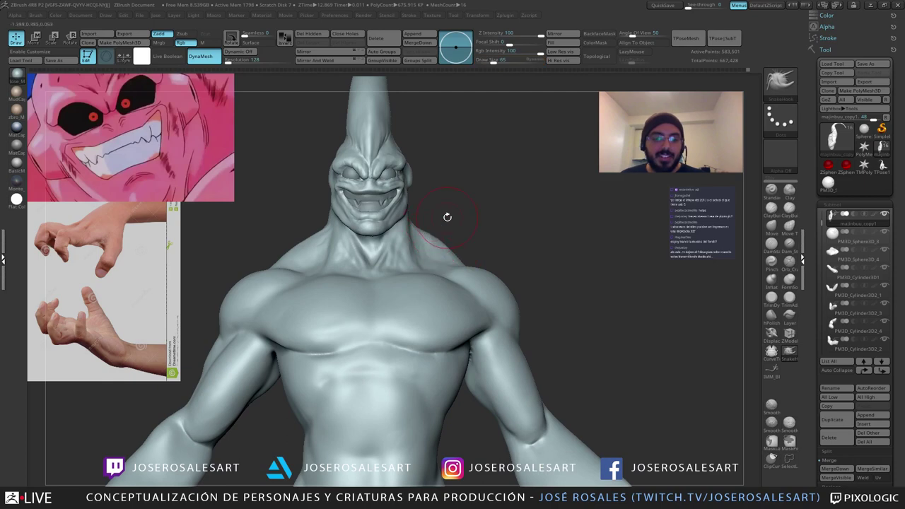
right_click_drag(457, 266, 474, 256)
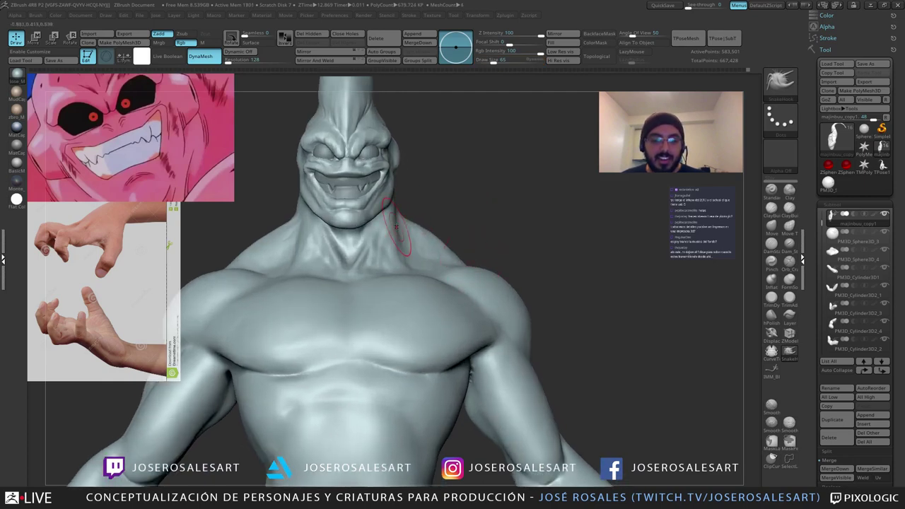
right_click_drag(297, 211, 494, 206, "ctrl")
right_click_drag(382, 210, 349, 186, "ctrl")
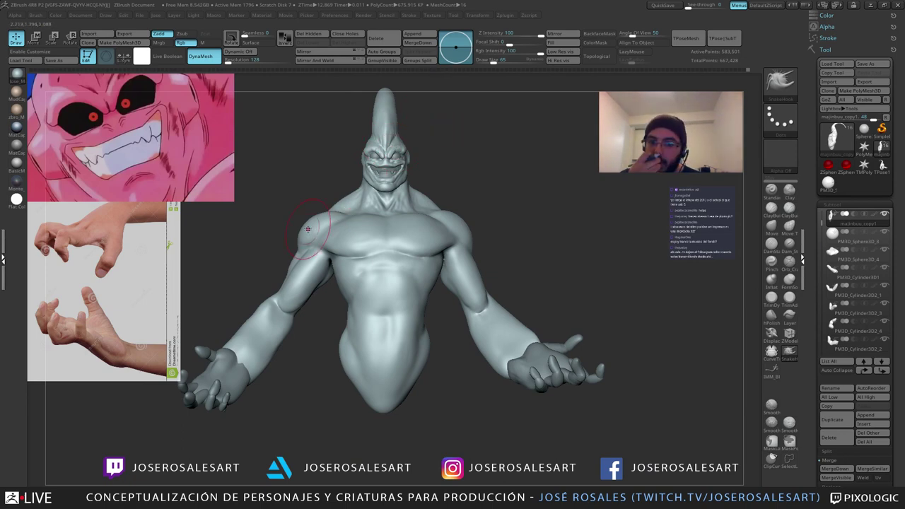
right_click_drag(433, 173, 444, 191, "alt")
right_click_drag(405, 222, 417, 235, "ctrl")
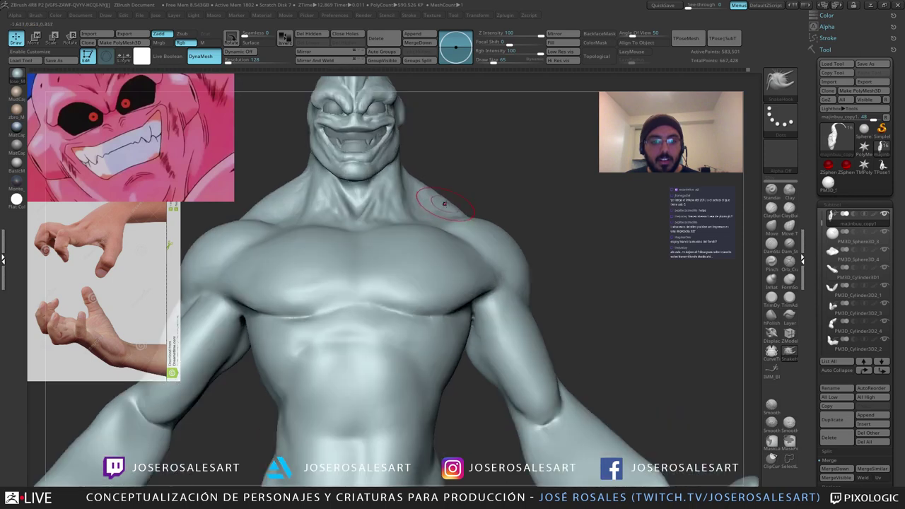
mouse_move(446, 204)
right_mouse_down()
mouse_move(394, 245)
mouse_move(475, 225)
mouse_move(422, 255)
right_mouse_up()
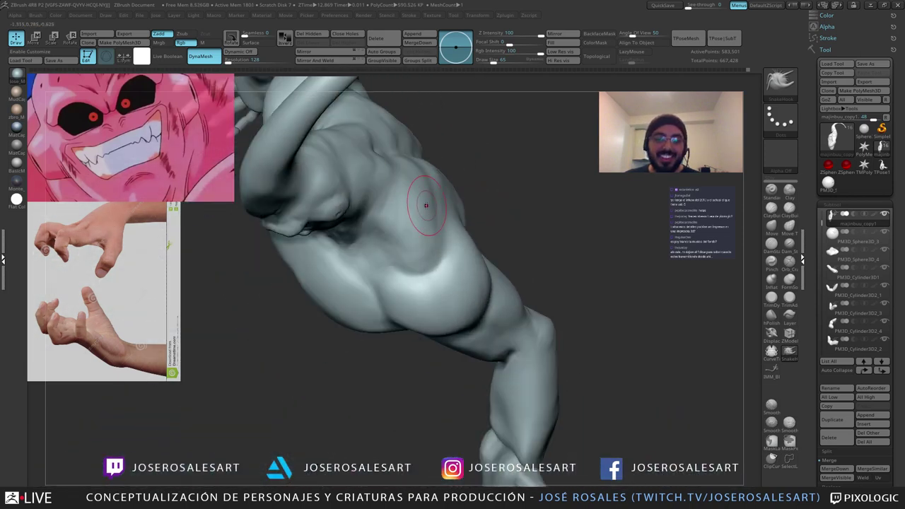
left_click_drag(406, 172, 403, 162)
right_click_drag(405, 160, 393, 236)
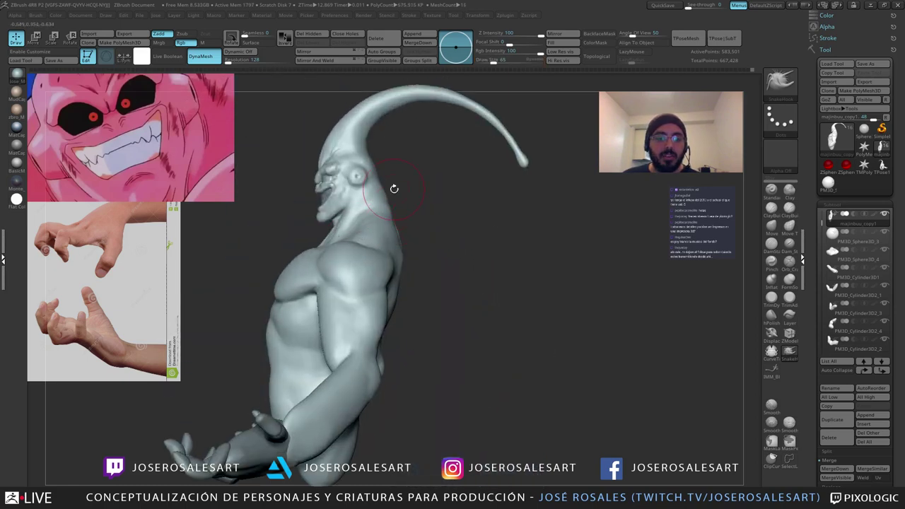
right_click_drag(393, 189, 435, 192)
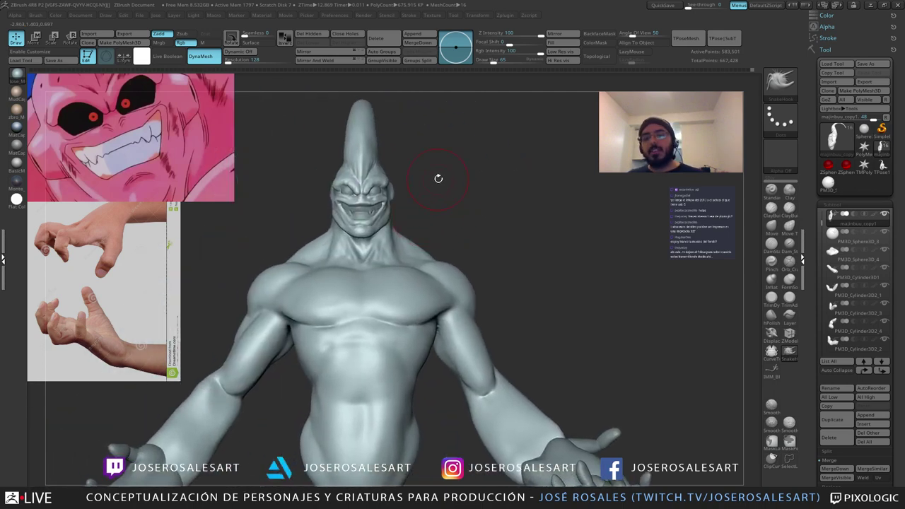
Step: Build up the tendons at the front of the neck with the Clay brush at draw size 36
key("1")
key("s")
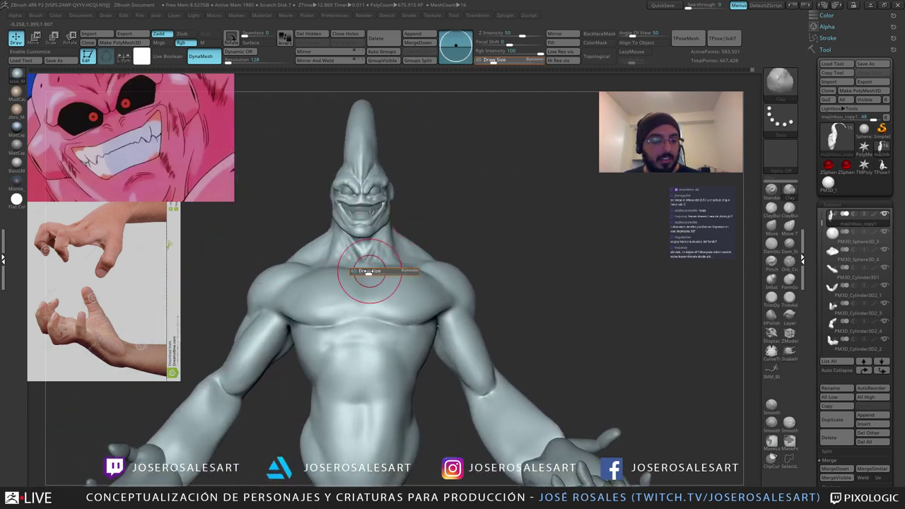
left_click_drag(370, 272, 366, 272)
mouse_move(368, 264)
right_mouse_down("ctrl")
mouse_move(360, 252)
mouse_move(361, 267)
right_mouse_up("ctrl")
key("[")
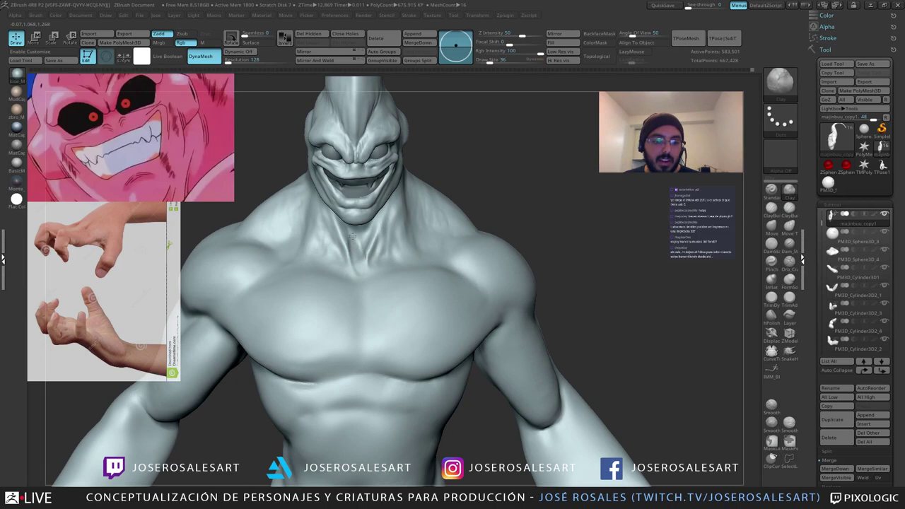
mouse_move(353, 236)
left_mouse_down()
mouse_move(367, 257)
mouse_move(366, 236)
mouse_move(350, 263)
mouse_move(350, 244)
left_mouse_up()
left_click_drag(394, 223, 369, 261)
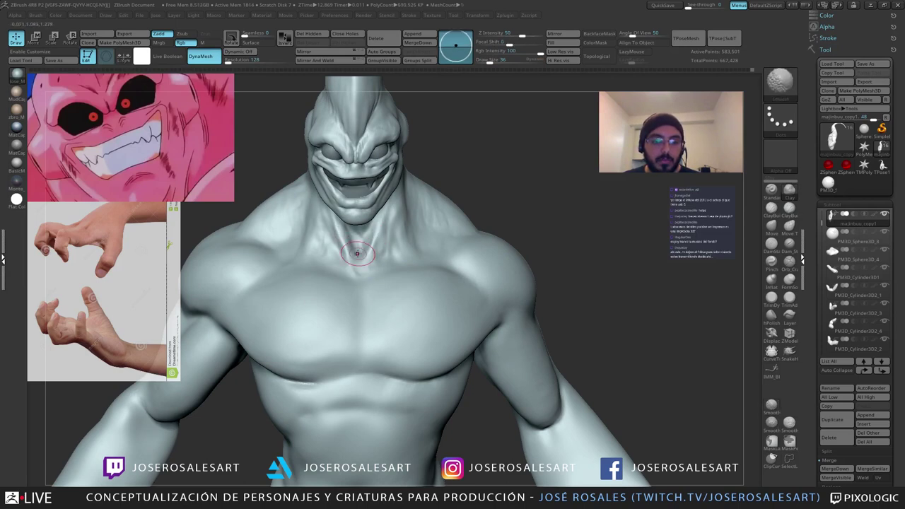
right_click_drag(358, 253, 365, 239)
left_click_drag(340, 217, 354, 270)
Step: Refine the neck folds below the jaw at draw size 21 and smooth them
key("[")
key("[")
right_click_drag(367, 251, 397, 254)
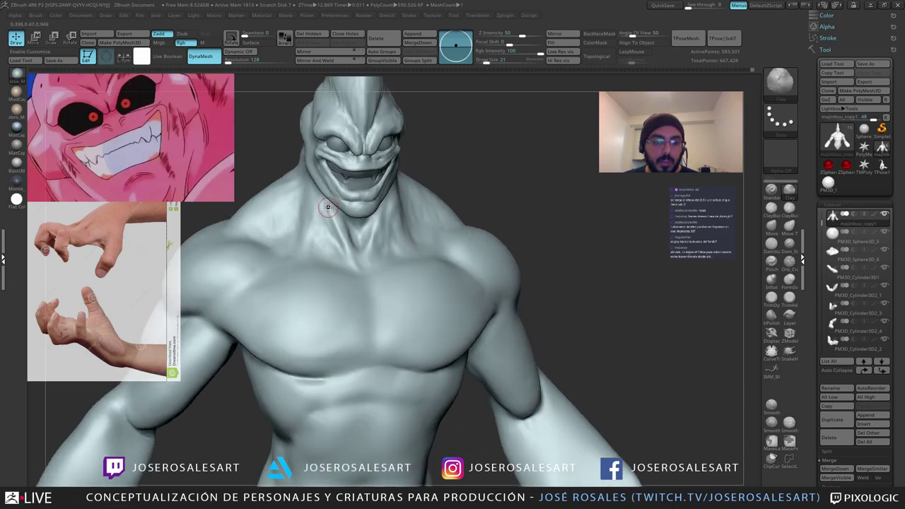
right_click_drag(343, 237, 344, 228)
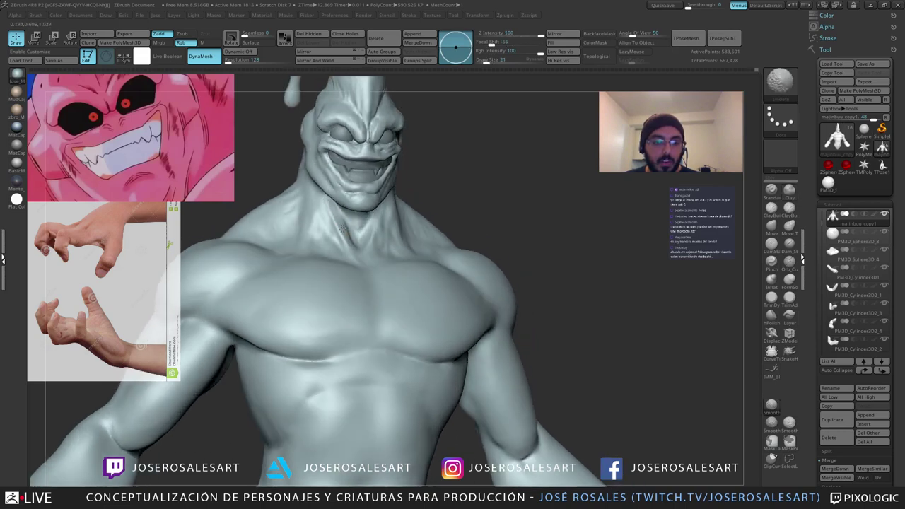
mouse_move(350, 259)
right_mouse_down()
mouse_move(355, 246)
mouse_move(340, 235)
mouse_move(348, 235)
right_mouse_up()
left_click_drag(335, 227, 322, 204, "shift")
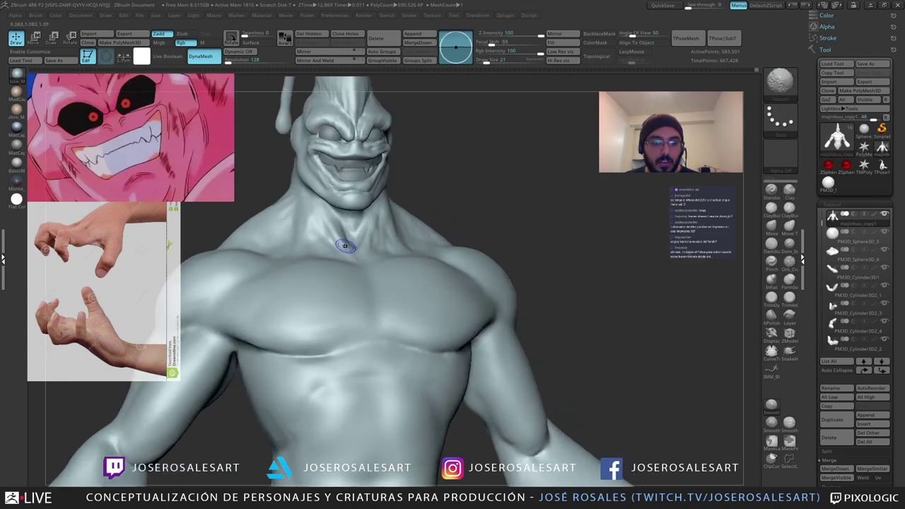
Step: Sculpt a row of three small round pits with raised rims on one upper pectoral, using Clay and ClayBuildup at draw size 21
mouse_move(346, 247)
right_mouse_down()
mouse_move(397, 244)
mouse_move(362, 244)
mouse_move(359, 268)
right_mouse_up()
right_click_drag(390, 192, 406, 180, "alt")
mouse_move(339, 265)
right_mouse_down()
mouse_move(354, 287)
mouse_move(345, 270)
right_mouse_up()
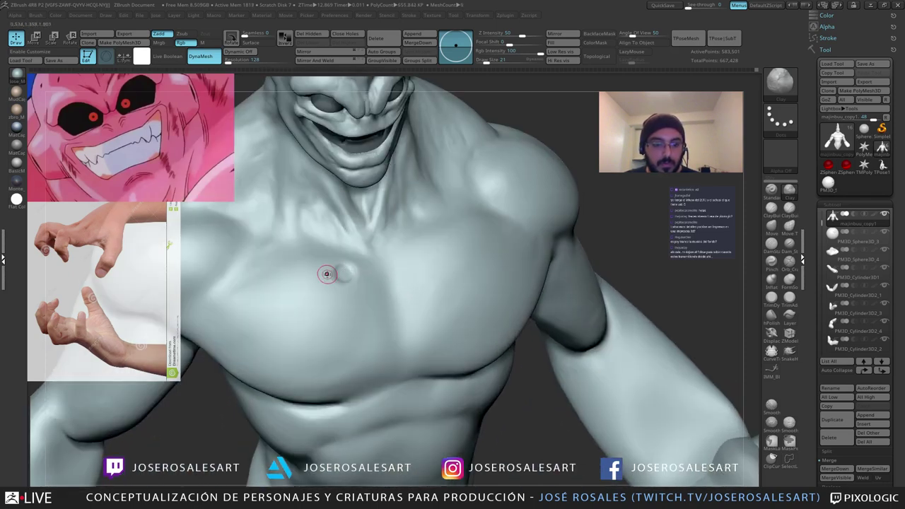
key("b")
key("c")
key("b")
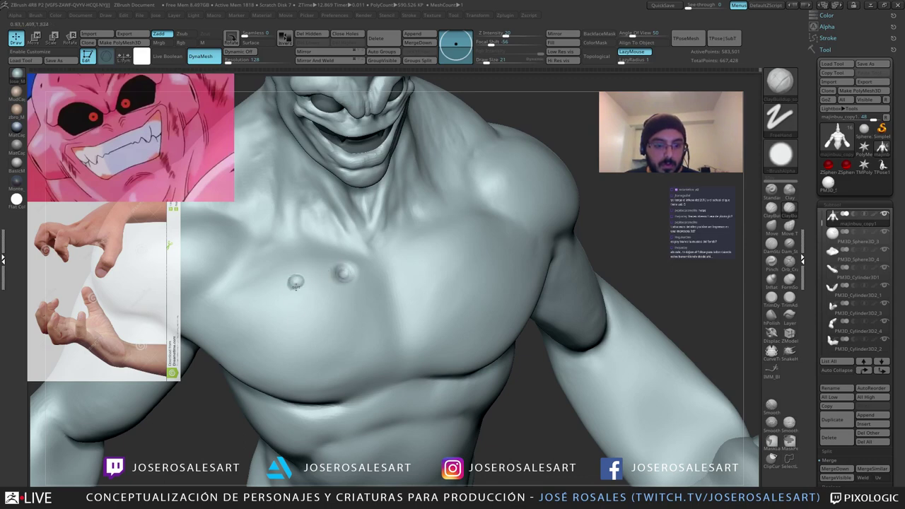
left_click_drag(297, 285, 294, 282)
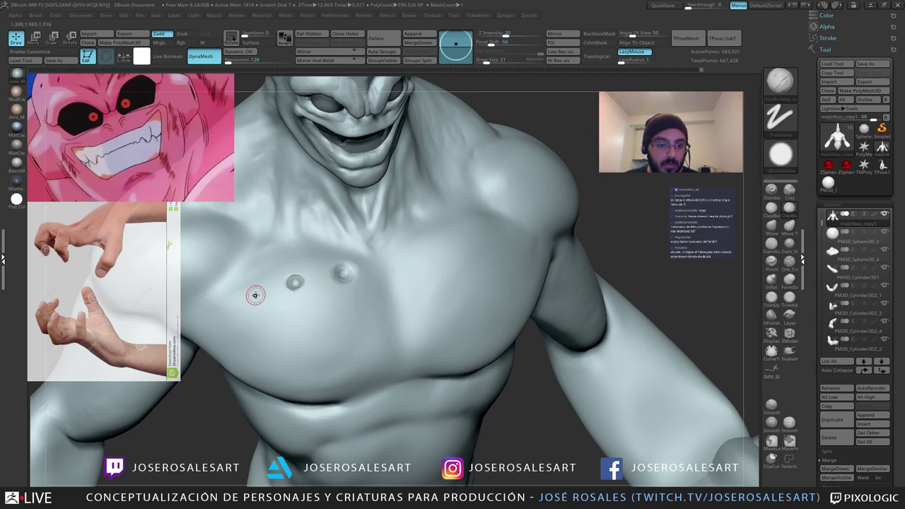
right_click_drag(256, 295, 254, 295, "ctrl")
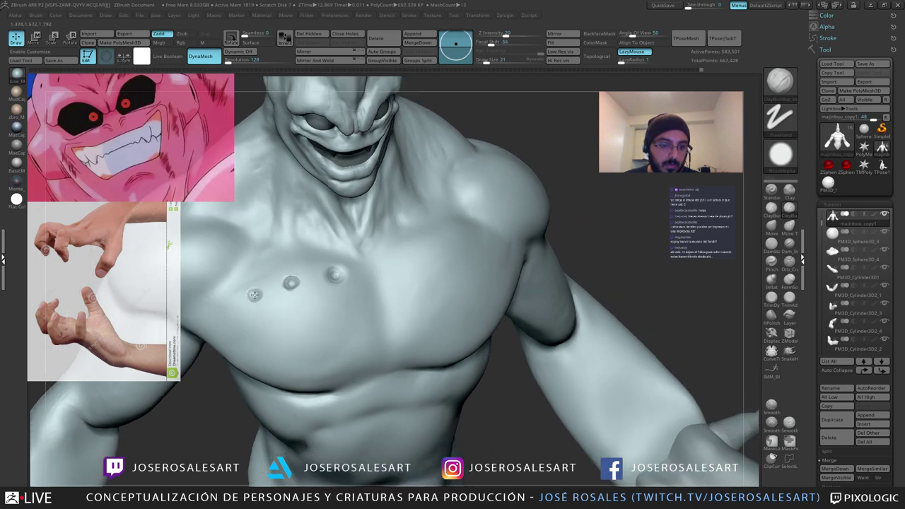
right_click_drag(330, 250, 301, 269, "ctrl")
right_click_drag(301, 269, 310, 286)
Step: Sculpt a matching row of three round pits on the opposite upper pectoral with ClayBuildup at draw size 21
right_click_drag(467, 277, 445, 336)
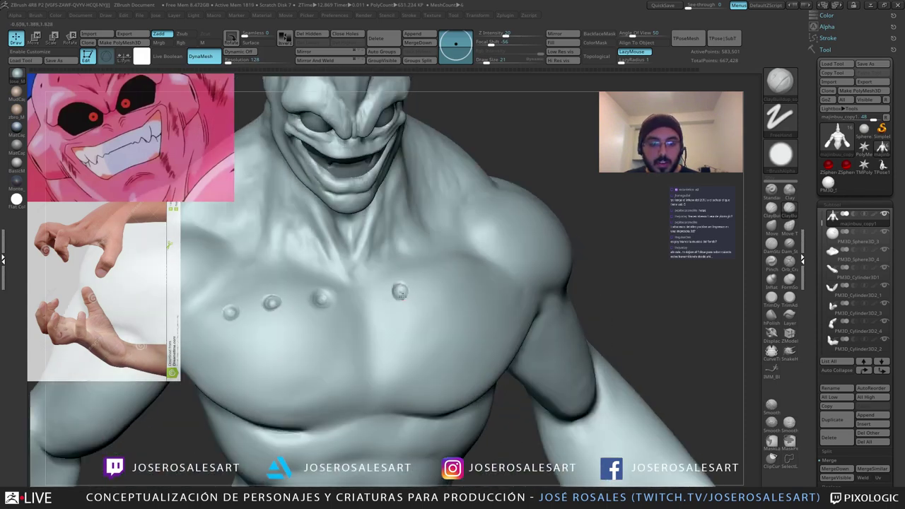
right_click_drag(426, 278, 386, 284)
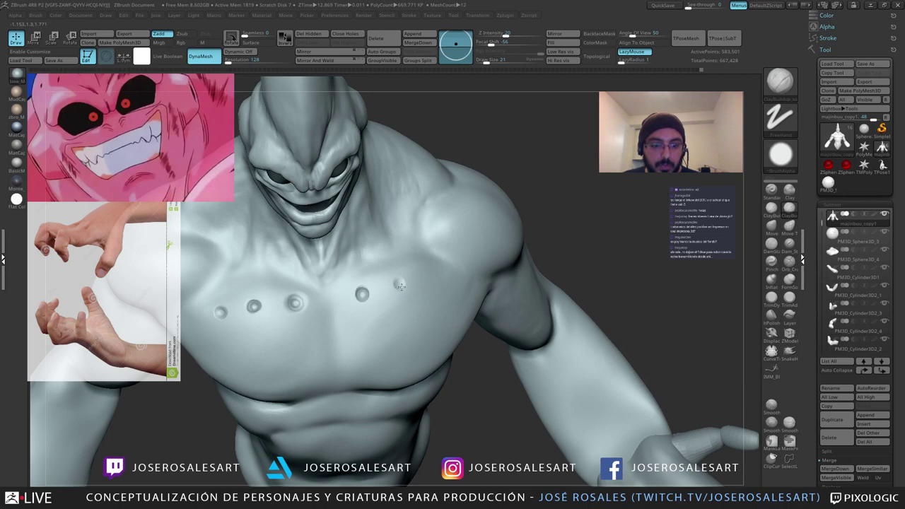
right_click_drag(399, 282, 405, 306)
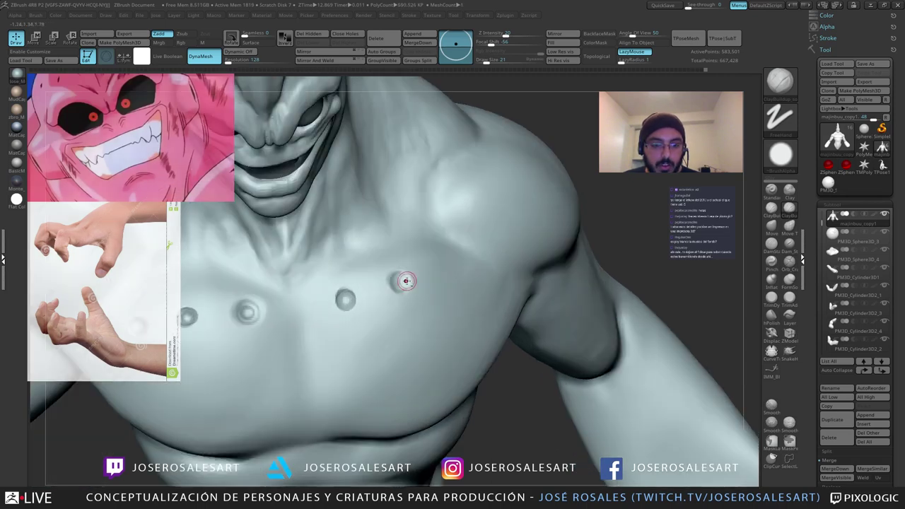
mouse_move(421, 266)
right_mouse_down("ctrl")
mouse_move(419, 246)
mouse_move(433, 271)
right_mouse_up("ctrl")
right_click_drag(433, 272, 433, 289, "ctrl")
left_click_drag(437, 270, 440, 270)
mouse_move(439, 269)
right_mouse_down("ctrl")
mouse_move(431, 244)
mouse_move(426, 265)
mouse_move(399, 269)
mouse_move(416, 264)
right_mouse_up("ctrl")
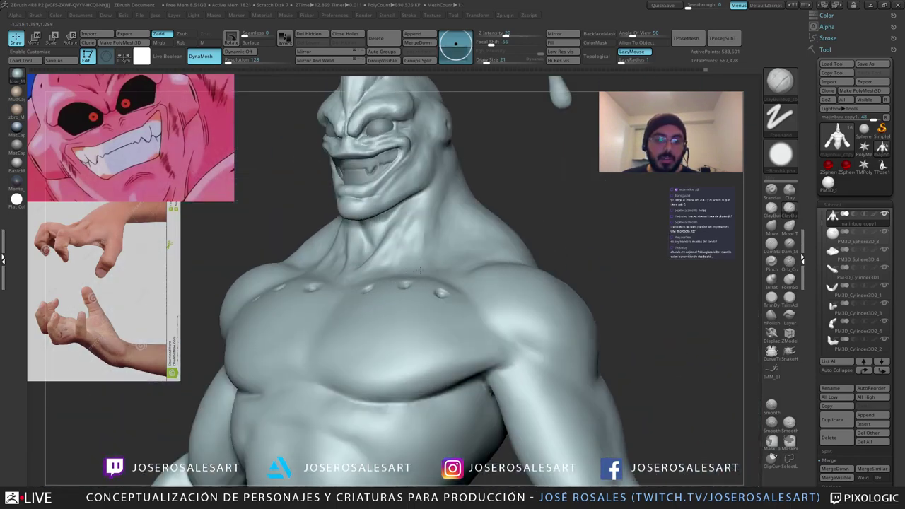
Step: Refine the rims and hollows of the pits on both pectorals with ClayBuildup
right_click_drag(406, 207, 404, 230, "ctrl")
mouse_move(308, 282)
right_mouse_down()
mouse_move(352, 311)
mouse_move(360, 297)
mouse_move(351, 293)
mouse_move(356, 304)
right_mouse_up()
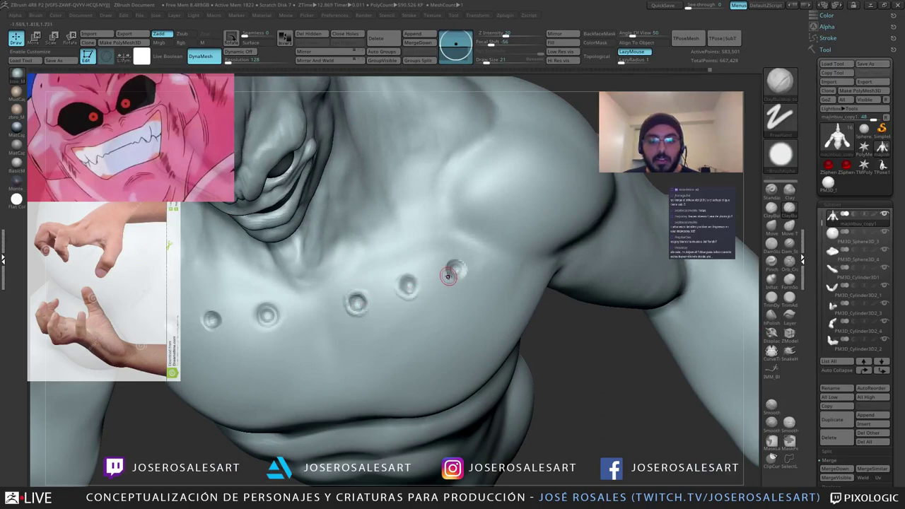
left_click_drag(464, 270, 456, 262)
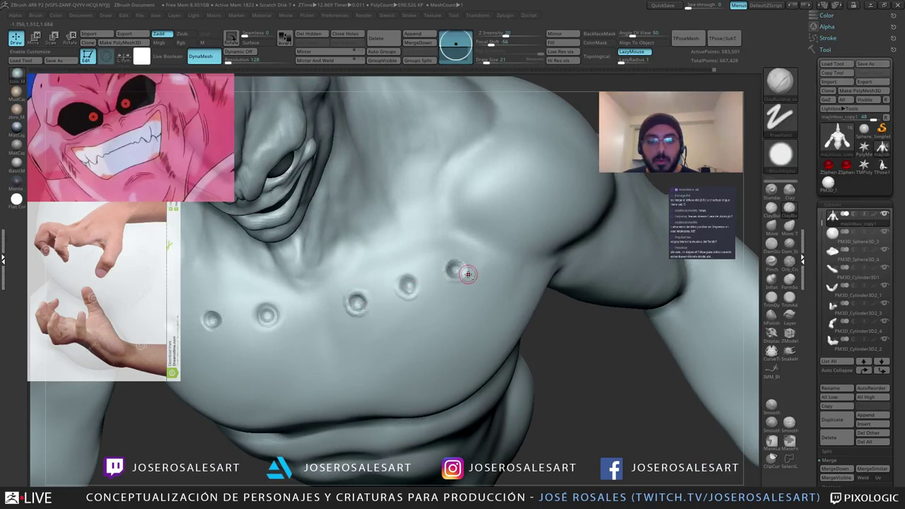
mouse_move(466, 273)
right_mouse_down("ctrl")
mouse_move(459, 237)
mouse_move(489, 227)
right_mouse_up("ctrl")
right_click_drag(396, 276, 382, 312, "ctrl")
mouse_move(334, 315)
left_mouse_down()
mouse_move(334, 323)
mouse_move(338, 306)
left_mouse_up()
right_click_drag(336, 321, 378, 339)
right_click_drag(379, 339, 368, 315, "ctrl")
mouse_move(347, 315)
left_mouse_down()
mouse_move(350, 302)
mouse_move(306, 326)
mouse_move(291, 315)
mouse_move(312, 304)
left_mouse_up()
right_click_drag(312, 303, 272, 299)
right_click_drag(400, 288, 398, 269, "ctrl")
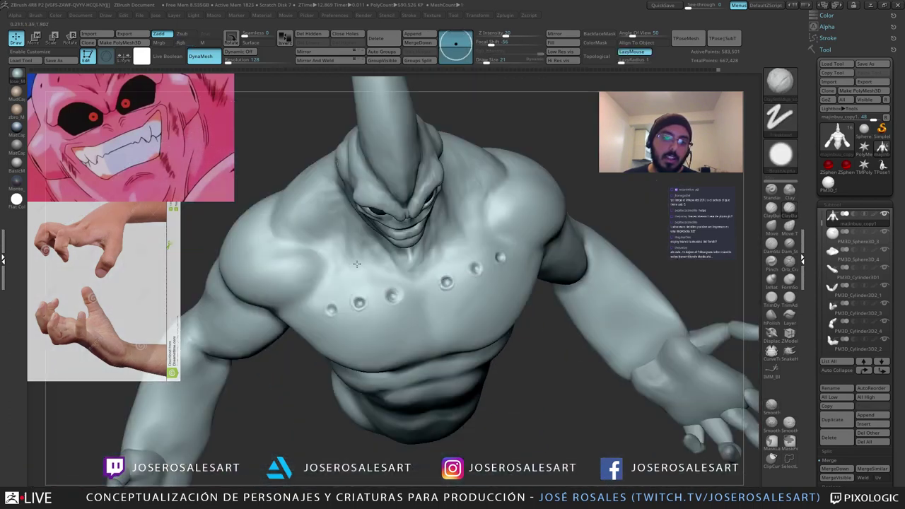
Step: Define the transition between the trapezius and deltoid with DamStandard and smooth it at draw size 36
right_click_drag(397, 304, 375, 265, "shift")
right_click_drag(374, 265, 431, 249)
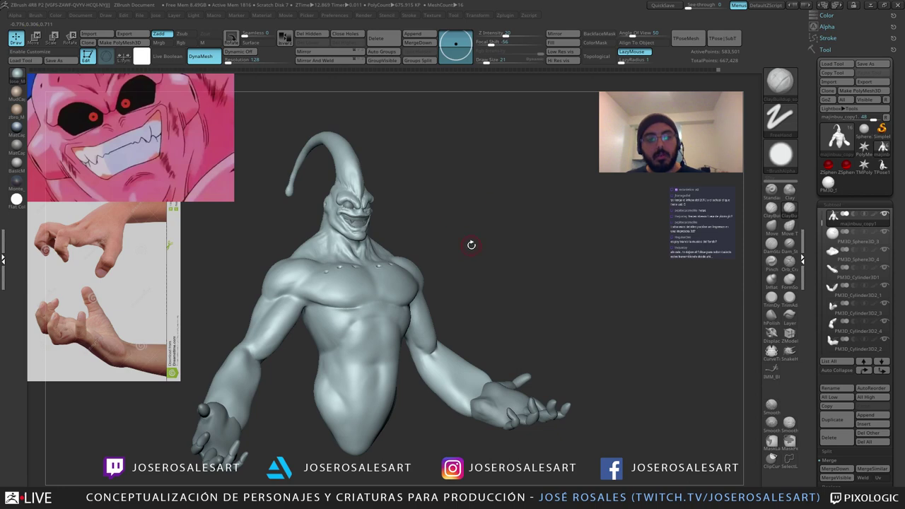
mouse_move(471, 245)
left_mouse_down()
mouse_move(434, 241)
mouse_move(493, 238)
mouse_move(451, 236)
left_mouse_up()
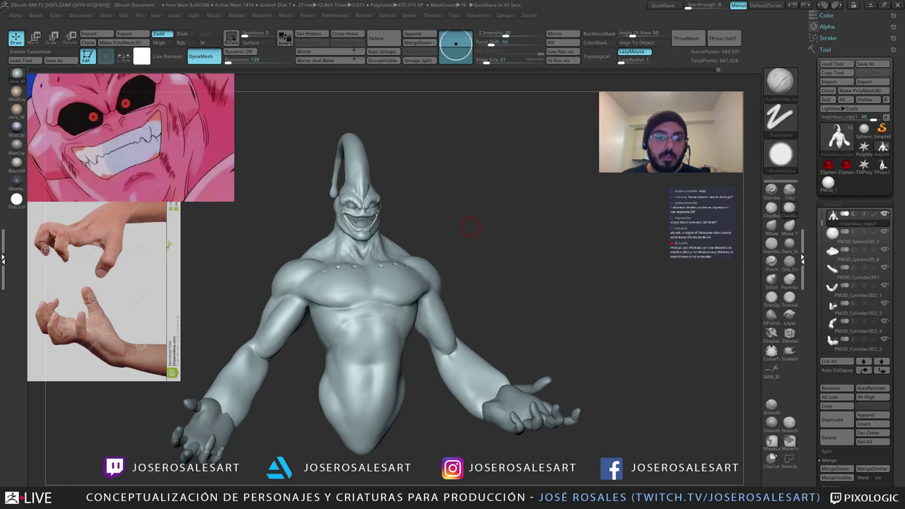
mouse_move(423, 254)
right_mouse_down("ctrl")
mouse_move(436, 236)
mouse_move(406, 259)
mouse_move(480, 230)
mouse_move(433, 238)
mouse_move(441, 251)
mouse_move(423, 242)
mouse_move(408, 252)
mouse_move(404, 239)
right_mouse_up("ctrl")
mouse_move(405, 239)
right_mouse_down("ctrl")
mouse_move(418, 235)
mouse_move(439, 252)
mouse_move(414, 267)
right_mouse_up("ctrl")
key("b")
key("d")
key("s")
mouse_move(398, 268)
left_mouse_down()
mouse_move(413, 275)
mouse_move(397, 265)
mouse_move(405, 268)
left_mouse_up()
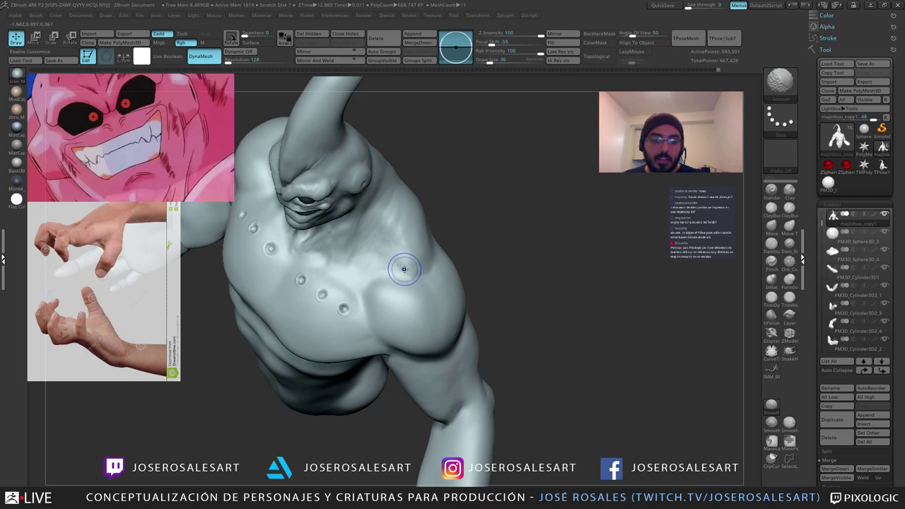
mouse_move(405, 268)
right_mouse_down()
mouse_move(401, 254)
mouse_move(441, 271)
mouse_move(409, 306)
mouse_move(395, 305)
mouse_move(403, 269)
mouse_move(430, 335)
right_mouse_up()
Step: Build up the upper back muscles around the base of the neck with ClayBuildup at draw size 58 and smooth them
key("b")
key("c")
key("b")
mouse_move(450, 269)
left_mouse_down()
mouse_move(438, 262)
mouse_move(444, 248)
mouse_move(454, 280)
left_mouse_up()
right_click_drag(444, 277, 429, 273)
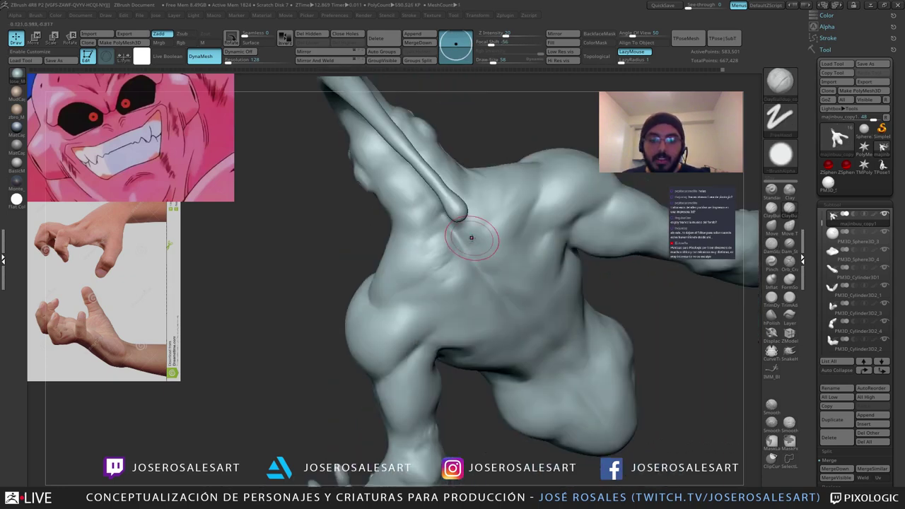
left_click_drag(475, 241, 487, 214)
mouse_move(463, 244)
right_mouse_down()
mouse_move(410, 274)
mouse_move(433, 266)
right_mouse_up()
left_click_drag(416, 267, 437, 249)
right_click_drag(437, 254, 428, 248)
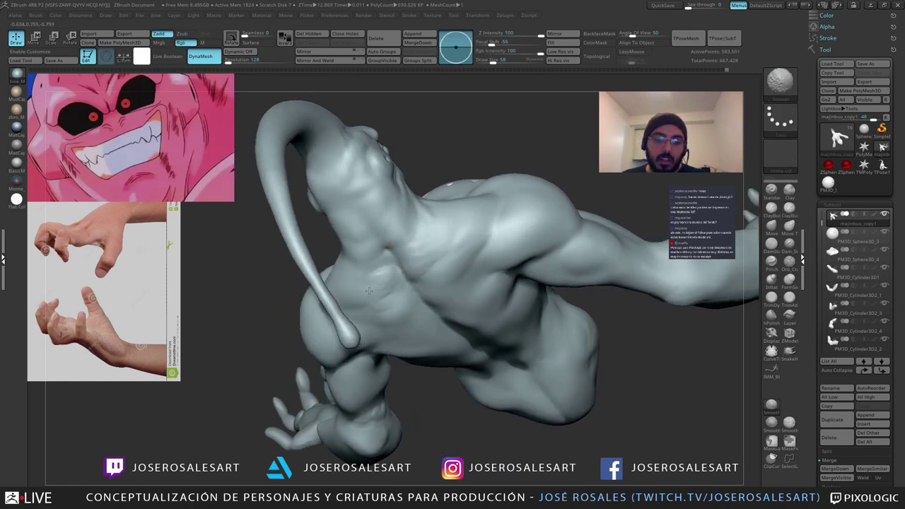
Step: Smooth the upper back muscles around the base of the neck at draw size 58
mouse_move(369, 290)
right_mouse_down()
mouse_move(396, 272)
mouse_move(385, 241)
mouse_move(430, 230)
mouse_move(410, 234)
mouse_move(427, 252)
right_mouse_up()
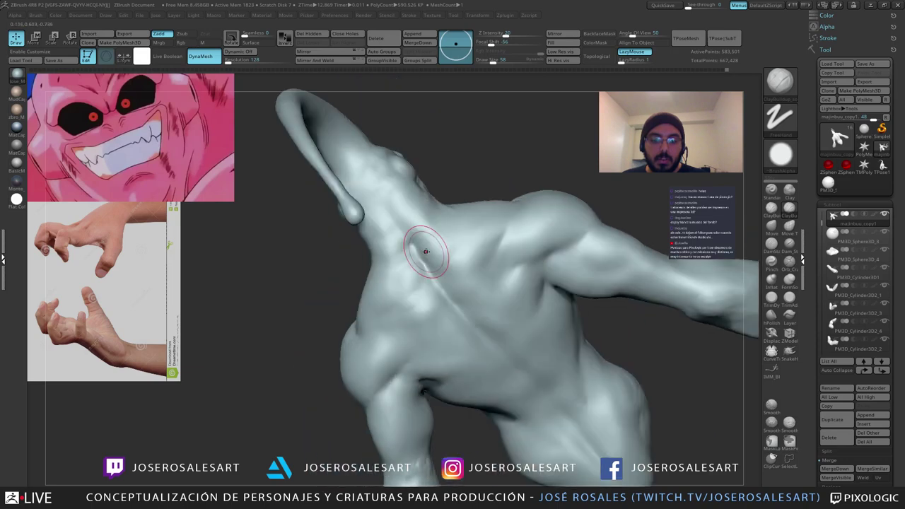
left_click_drag(427, 253, 422, 260, "shift")
right_click_drag(422, 261, 445, 251)
left_click_drag(445, 251, 435, 255, "shift")
mouse_move(425, 247)
right_mouse_down("ctrl")
mouse_move(370, 270)
mouse_move(407, 235)
mouse_move(422, 242)
right_mouse_up("ctrl")
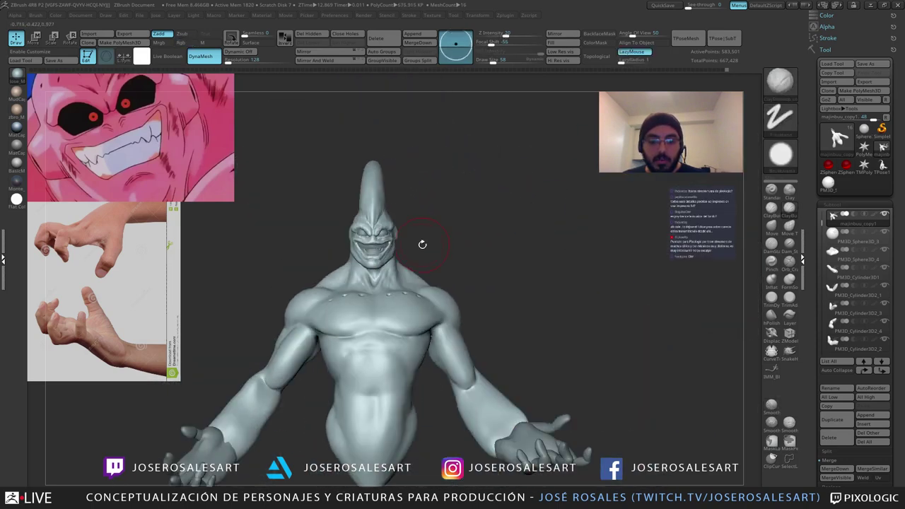
Step: Build up the side of the neck below the ear with ClayBuildup at draw size 28
key("s")
left_click_drag(479, 259, 474, 258)
mouse_move(433, 297)
right_mouse_down("alt")
mouse_move(427, 246)
mouse_move(447, 262)
mouse_move(400, 260)
mouse_move(302, 210)
mouse_move(315, 276)
mouse_move(336, 266)
mouse_move(321, 238)
mouse_move(318, 245)
right_mouse_up("alt")
key("s")
left_click_drag(328, 245, 336, 228)
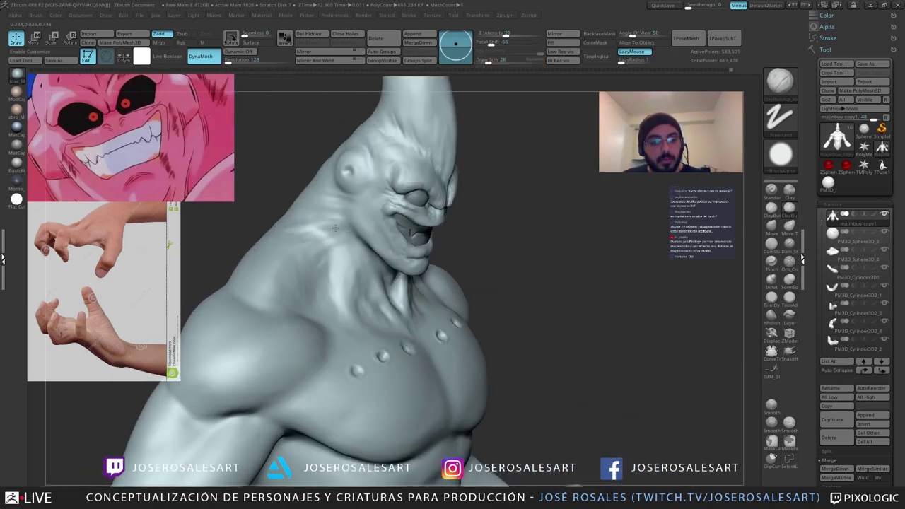
Step: Smooth the side of the neck and the area behind the jaw, using draw size 51 for the final pass
right_click_drag(287, 243, 256, 241)
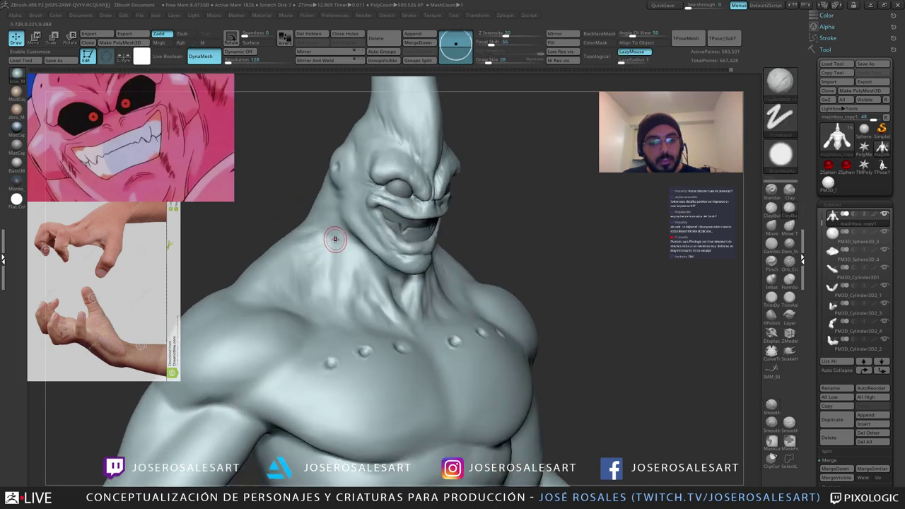
right_click_drag(311, 242, 327, 238)
left_click_drag(328, 238, 307, 246, "shift")
right_click_drag(299, 237, 325, 236)
left_click_drag(297, 234, 322, 212, "shift")
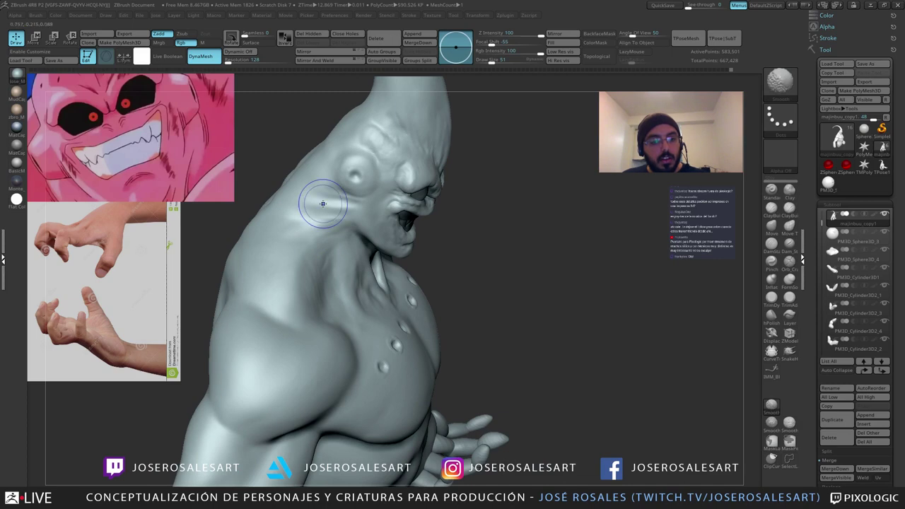
right_click_drag(280, 208, 248, 211)
Step: Carve a crease around the underside of the ear with DamStandard at draw size 26
mouse_move(330, 212)
right_mouse_down("alt")
mouse_move(279, 252)
mouse_move(287, 265)
mouse_move(304, 238)
mouse_move(315, 239)
right_mouse_up("alt")
key("b")
key("d")
key("s")
mouse_move(320, 256)
left_mouse_down()
mouse_move(290, 265)
mouse_move(311, 262)
left_mouse_up()
mouse_move(300, 264)
right_mouse_down()
mouse_move(280, 265)
mouse_move(315, 267)
right_mouse_up()
left_click_drag(324, 266, 304, 262)
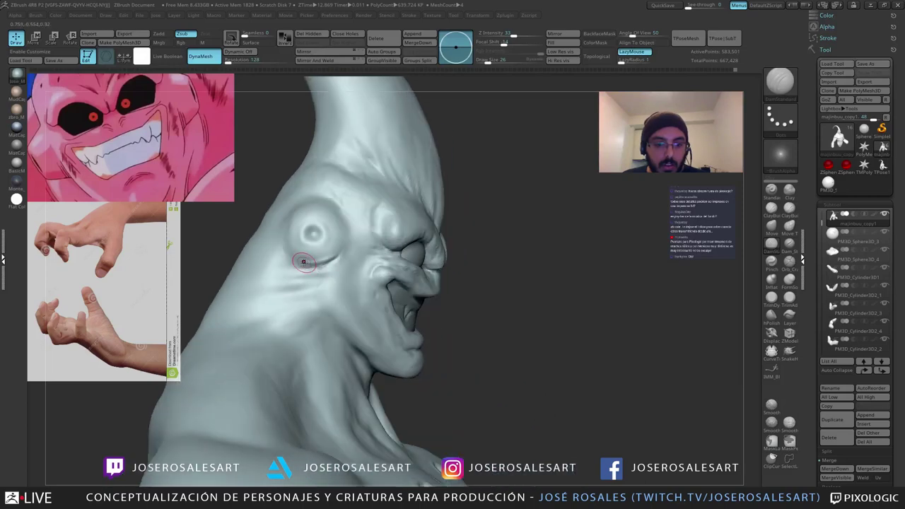
right_click_drag(304, 262, 307, 262)
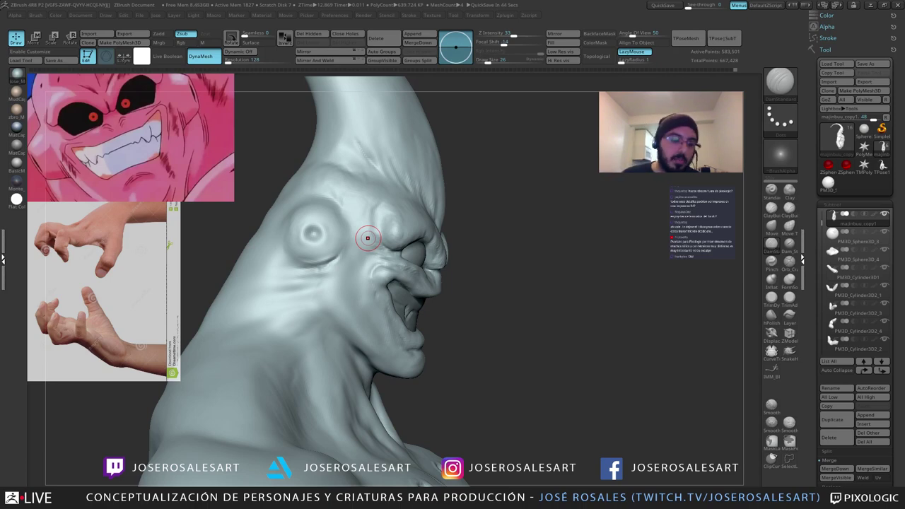
Step: Sculpt the forehead fold at the base of the head tentacle with the Standard brush at draw size 17
mouse_move(384, 244)
right_mouse_down()
mouse_move(319, 237)
mouse_move(306, 215)
mouse_move(282, 222)
mouse_move(293, 245)
mouse_move(285, 261)
mouse_move(321, 251)
mouse_move(328, 264)
mouse_move(377, 227)
mouse_move(364, 228)
right_mouse_up()
key("b")
key("c")
key("b")
key("bracketleft")
key("bracketleft")
key("bracketleft")
key("b")
key("s")
key("t")
key("bracketleft")
key("bracketleft")
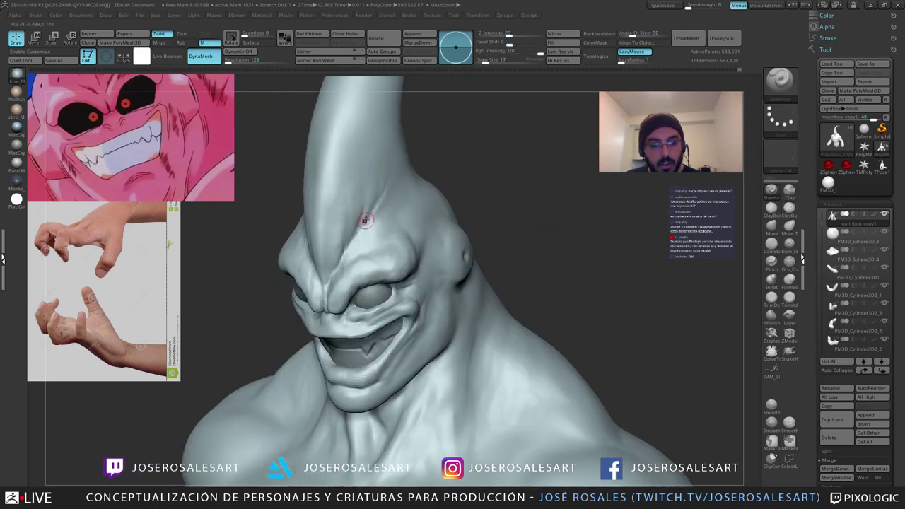
left_click_drag(365, 220, 362, 235)
mouse_move(333, 236)
right_mouse_down()
mouse_move(376, 218)
mouse_move(367, 142)
right_mouse_up()
key("b")
key("c")
key("b")
right_click_drag(291, 232, 326, 260)
right_click_drag(325, 260, 417, 161, "ctrl")
right_click_drag(436, 235, 386, 233)
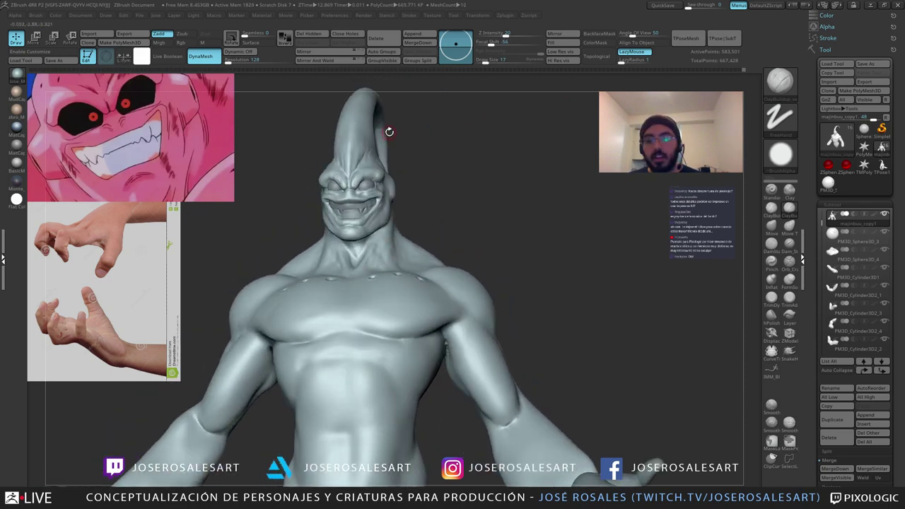
Step: Carve the crease under the pectoral with DamStandard at draw size 86
right_click_drag(309, 272, 420, 298, "ctrl")
mouse_move(470, 261)
right_mouse_down()
mouse_move(431, 318)
mouse_move(418, 310)
mouse_move(450, 314)
right_mouse_up()
key("b")
key("d")
key("s")
key("bracketright")
key("bracketright")
key("bracketright")
key("bracketright")
key("bracketright")
key("bracketright")
key("bracketright")
left_click_drag(362, 321, 443, 319)
left_click_drag(361, 322, 421, 323)
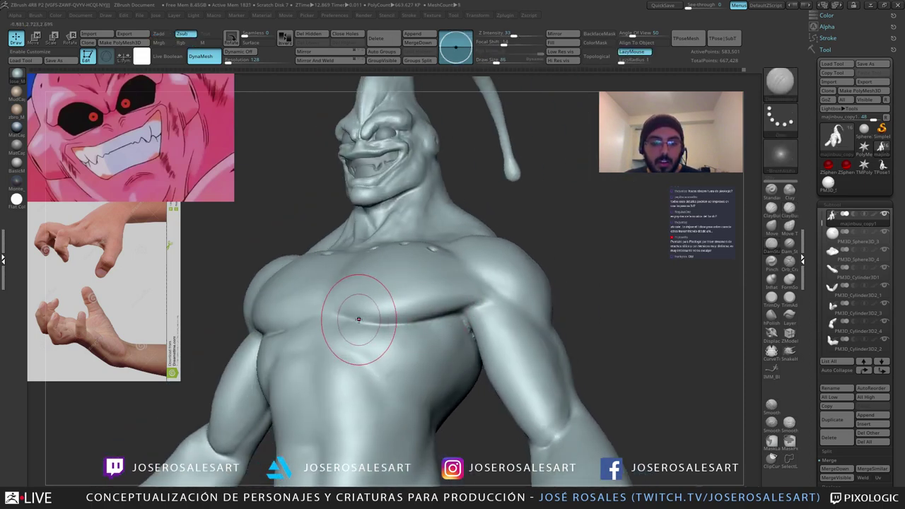
Step: Continue the under-pectoral crease across the opposite side of the chest with DamStandard, reducing the draw size to 51
right_click_drag(360, 317, 467, 322)
right_click_drag(247, 332, 220, 338)
left_click_drag(211, 339, 294, 335)
right_click_drag(294, 335, 291, 296, "ctrl")
right_click_drag(244, 319, 289, 321)
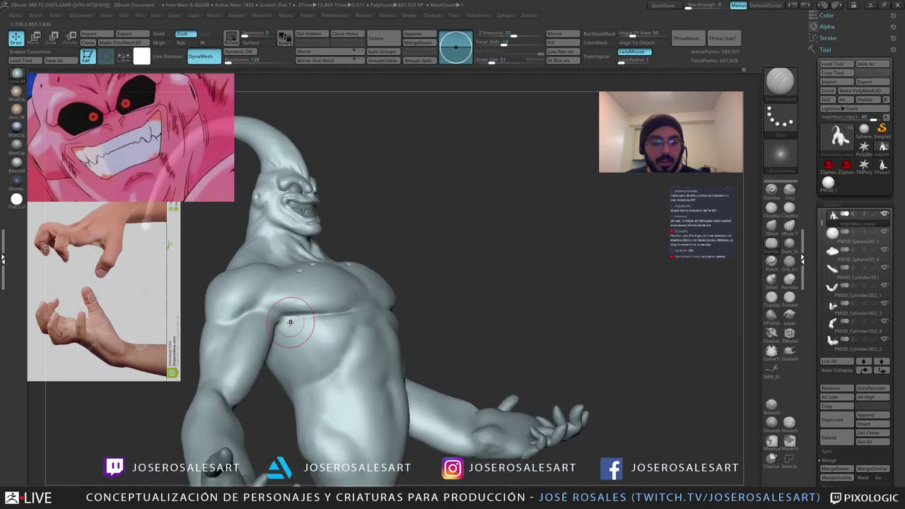
right_click_drag(397, 320, 341, 279)
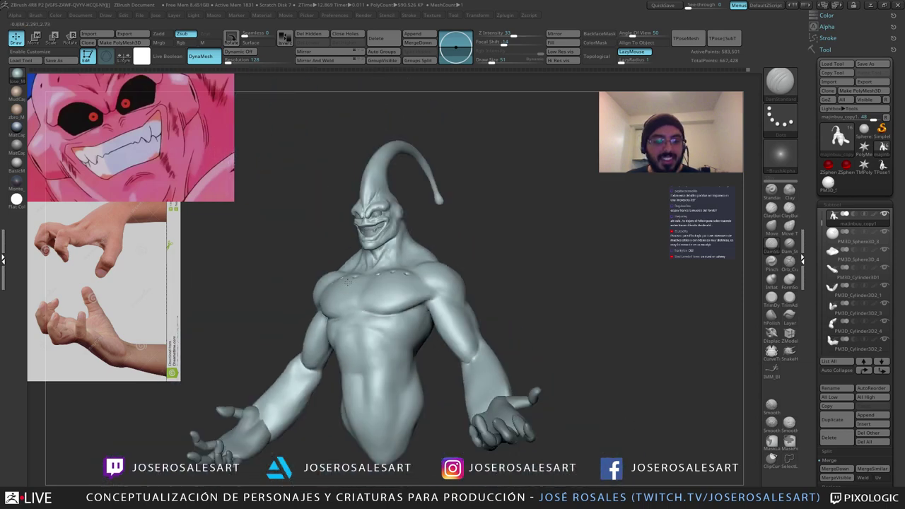
Step: Carve the center line between the pectorals down to their lower edge with DamStandard at draw size 54
mouse_move(438, 303)
right_mouse_down()
mouse_move(475, 301)
mouse_move(475, 343)
right_mouse_up()
key("bracketleft")
key("bracketleft")
key("bracketleft")
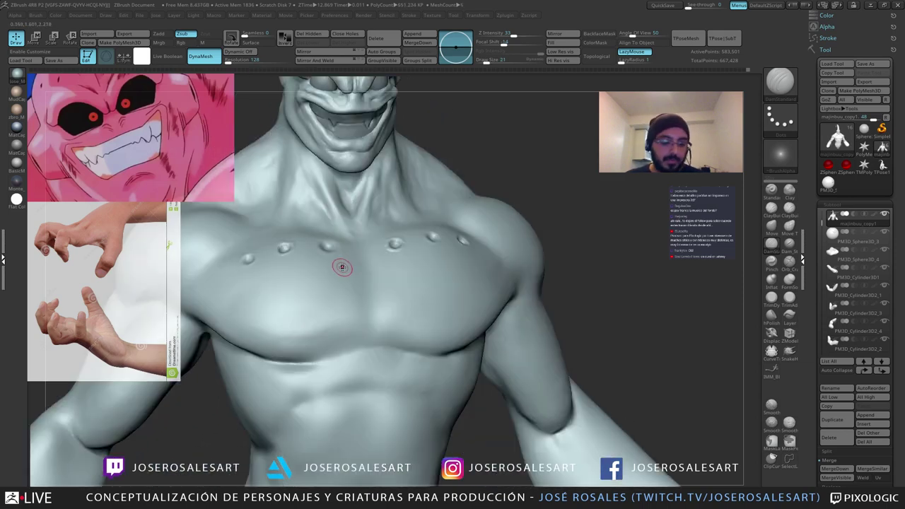
mouse_move(355, 261)
right_mouse_down()
mouse_move(384, 271)
mouse_move(349, 261)
mouse_move(353, 275)
right_mouse_up()
key("bracketright")
key("bracketright")
right_click_drag(359, 230, 361, 255)
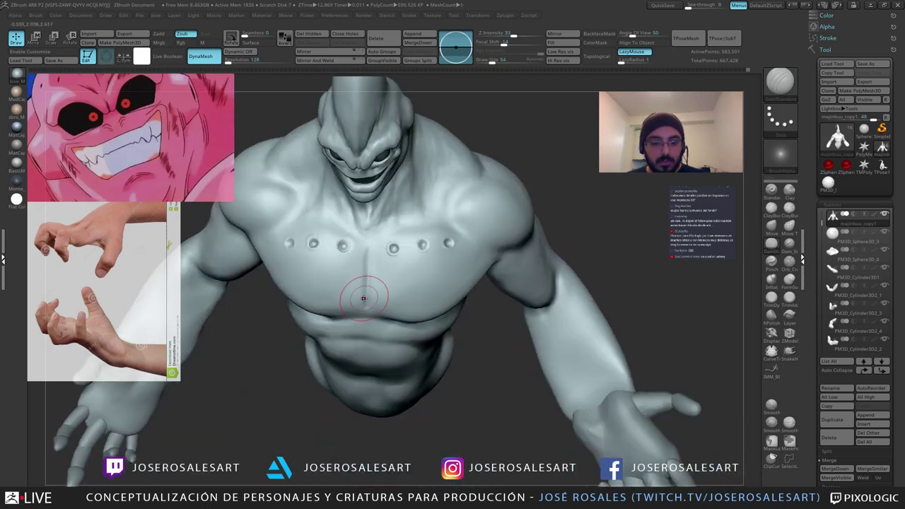
right_click_drag(364, 298, 368, 270)
left_click_drag(367, 308, 362, 321)
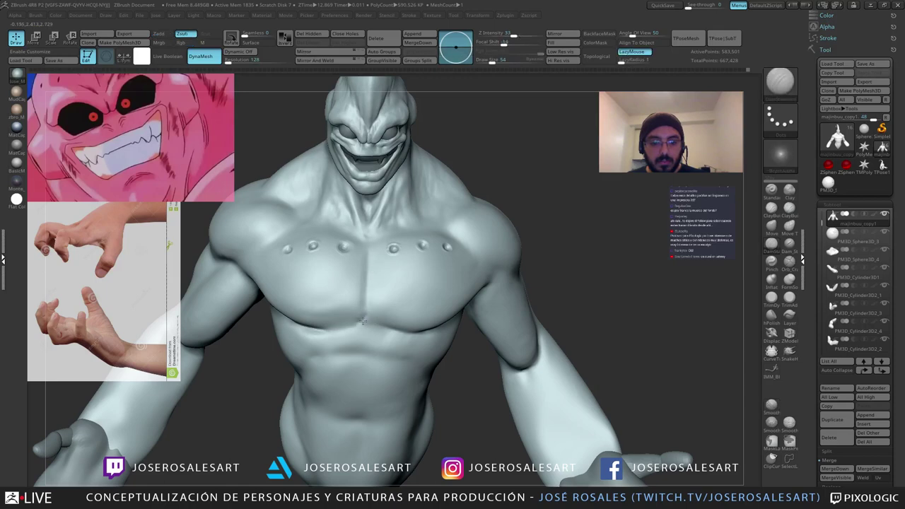
right_click_drag(374, 302, 352, 280, "ctrl")
mouse_move(366, 320)
right_mouse_down("ctrl")
mouse_move(394, 251)
mouse_move(355, 336)
mouse_move(358, 313)
mouse_move(317, 315)
mouse_move(351, 319)
right_mouse_up("ctrl")
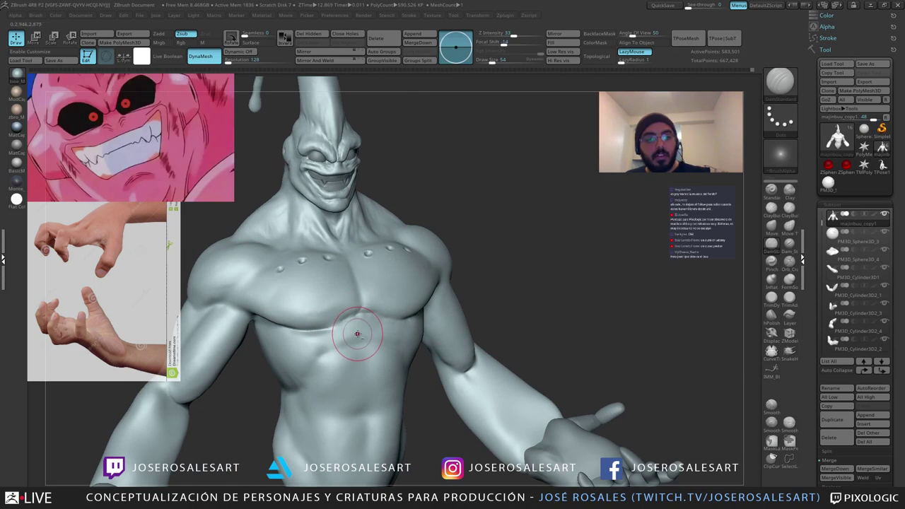
Step: Sharpen the lower edge of the pectorals with DamStandard at draw size 33
key("b")
key("c")
key("b")
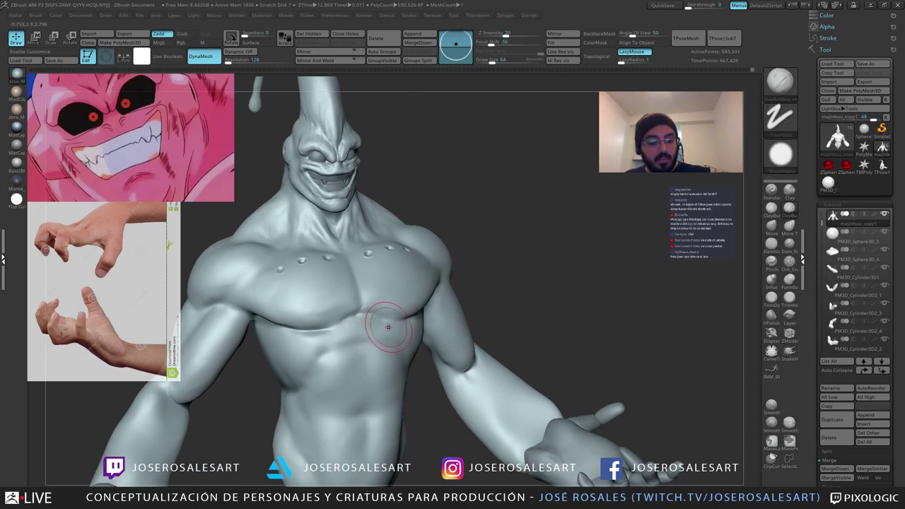
key("b")
key("d")
key("s")
key("s")
left_click_drag(388, 328, 386, 326)
mouse_move(385, 326)
right_mouse_down("ctrl")
mouse_move(363, 301)
mouse_move(313, 315)
mouse_move(345, 325)
mouse_move(329, 326)
right_mouse_up("ctrl")
mouse_move(272, 340)
right_mouse_down()
mouse_move(362, 320)
mouse_move(423, 324)
mouse_move(317, 323)
mouse_move(285, 273)
right_mouse_up()
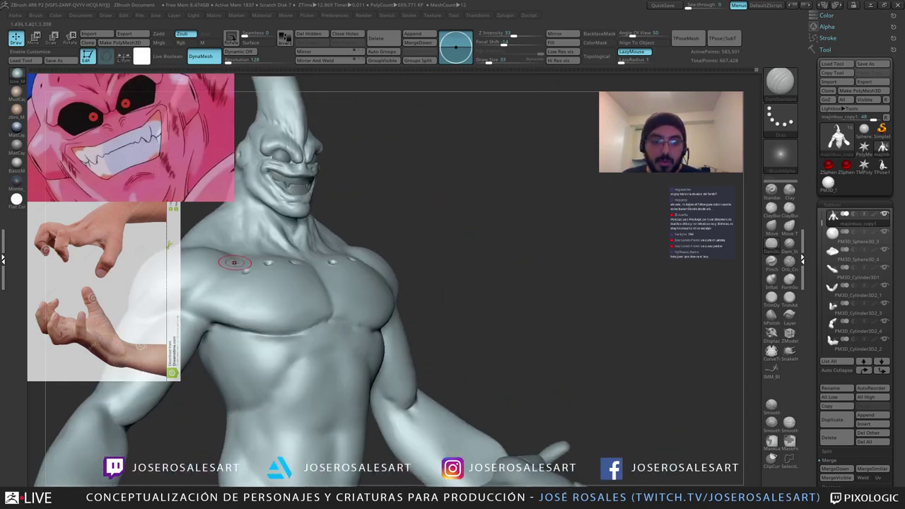
Step: Build up the junction of the deltoid, pectoral and upper arm with ClayBuildup and smooth it at draw size 21
right_click_drag(411, 160, 363, 206)
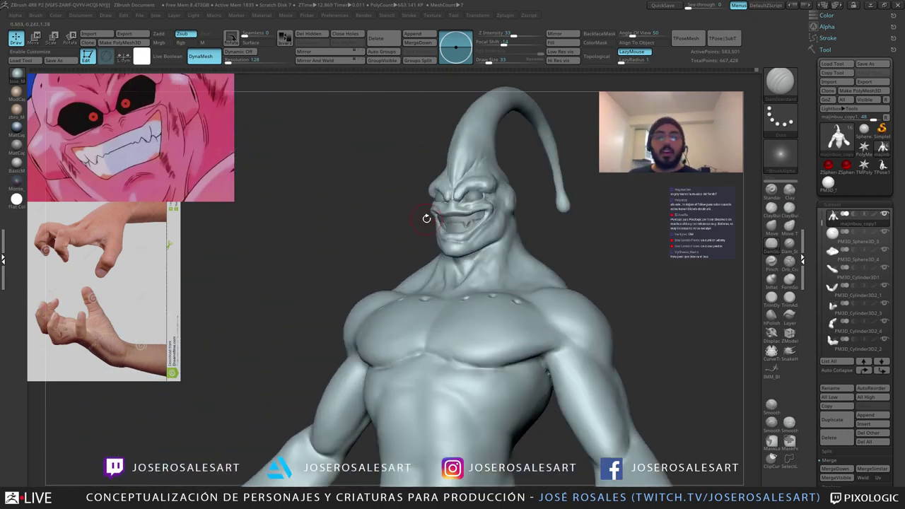
right_click_drag(426, 218, 354, 244)
mouse_move(307, 349)
right_mouse_down()
mouse_move(329, 344)
mouse_move(320, 336)
right_mouse_up()
key("b")
key("c")
key("b")
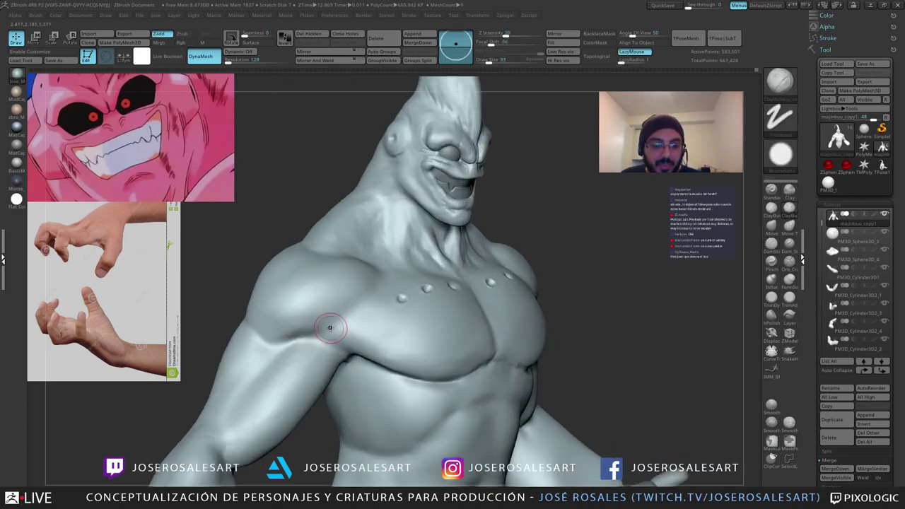
left_click_drag(303, 333, 327, 329)
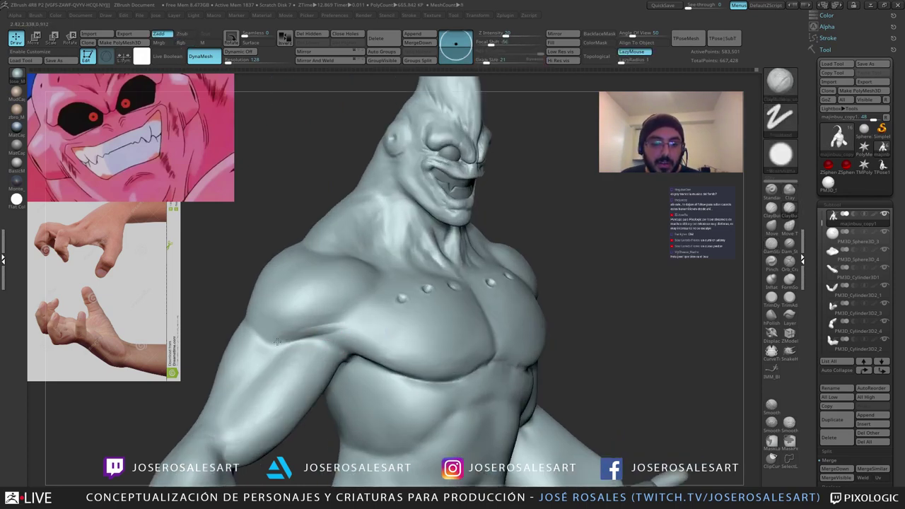
key("shift")
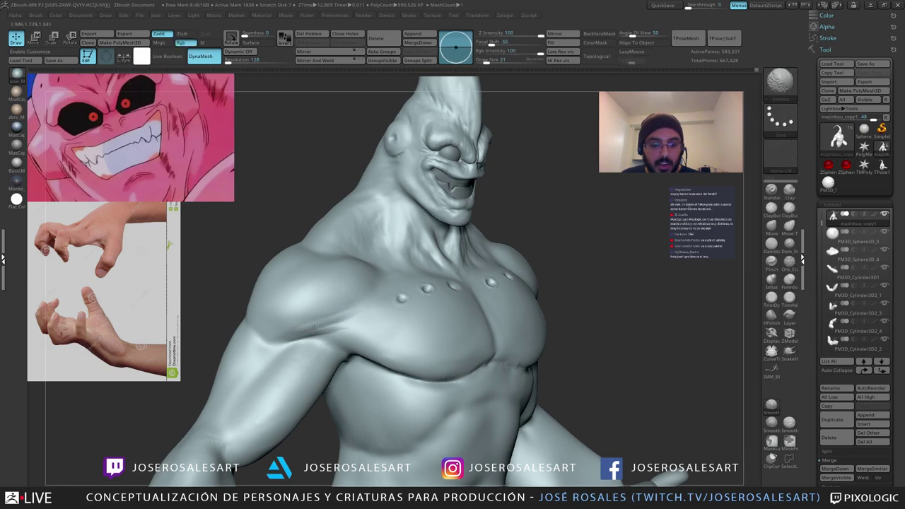
mouse_move(371, 299)
right_mouse_down()
mouse_move(330, 315)
mouse_move(335, 295)
mouse_move(358, 301)
mouse_move(308, 303)
mouse_move(357, 307)
mouse_move(368, 326)
mouse_move(357, 297)
mouse_move(375, 283)
right_mouse_up()
key("shift")
key("shift")
Step: Define the crease under the front of the deltoid with DamStandard at draw size 21 and smooth its edges
key("b")
key("d")
key("s")
right_click_drag(325, 309, 352, 311)
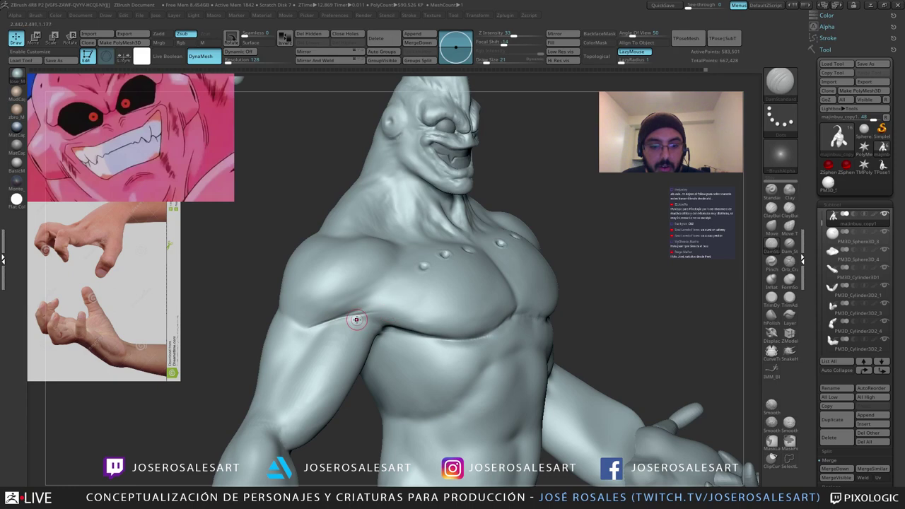
right_click_drag(391, 309, 414, 309)
left_click_drag(364, 308, 350, 315, "shift")
mouse_move(354, 311)
right_mouse_down()
mouse_move(325, 320)
mouse_move(346, 323)
right_mouse_up()
left_click_drag(346, 323, 354, 317, "shift")
right_click_drag(361, 317, 311, 308)
mouse_move(311, 309)
right_mouse_down("ctrl")
mouse_move(315, 283)
mouse_move(301, 291)
mouse_move(342, 323)
mouse_move(303, 316)
mouse_move(370, 302)
right_mouse_up("ctrl")
left_click_drag(362, 305, 354, 310, "shift")
mouse_move(386, 307)
right_mouse_down()
mouse_move(356, 309)
mouse_move(388, 316)
mouse_move(376, 326)
mouse_move(362, 313)
mouse_move(384, 330)
mouse_move(353, 338)
right_mouse_up()
right_click_drag(354, 338, 368, 307, "alt")
Step: Build up the ribs and upper abdomen below the pectorals with ClayBuildup at draw size 39
right_click(271, 380)
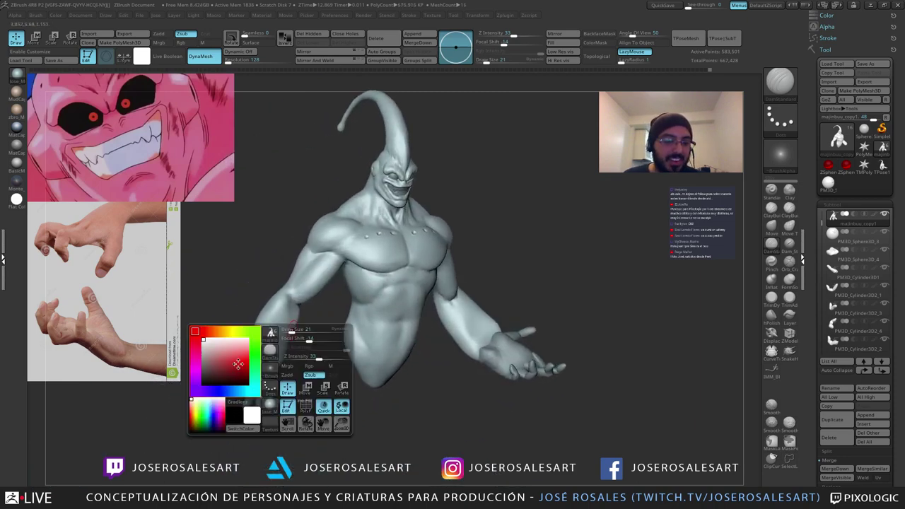
mouse_move(373, 227)
right_mouse_down("ctrl")
mouse_move(387, 244)
mouse_move(371, 239)
mouse_move(413, 249)
mouse_move(396, 261)
right_mouse_up("ctrl")
key("b")
key("c")
key("b")
right_click_drag(412, 323, 401, 328)
right_click_drag(422, 361, 385, 346)
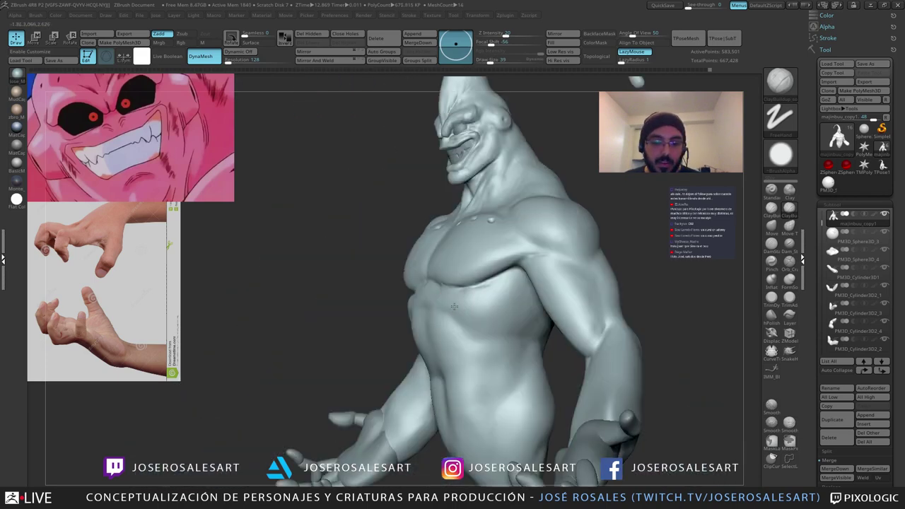
right_click_drag(445, 310, 469, 327)
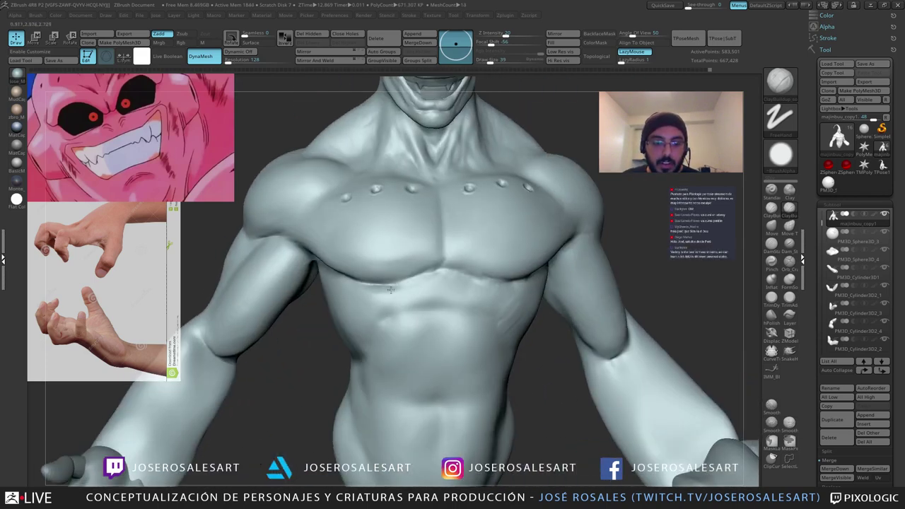
mouse_move(374, 288)
right_mouse_down()
mouse_move(389, 292)
mouse_move(357, 277)
mouse_move(365, 290)
mouse_move(392, 292)
mouse_move(384, 261)
mouse_move(357, 248)
right_mouse_up()
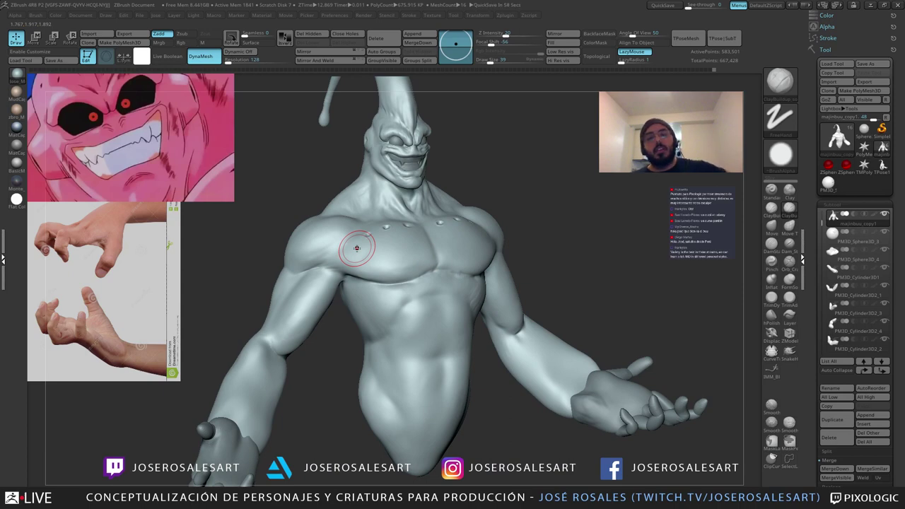
Step: Define the separation between the front deltoid and the upper pectoral with DamStandard at draw size 39
right_click_drag(357, 248, 382, 267)
right_click_drag(297, 244, 286, 263)
mouse_move(286, 263)
right_mouse_down()
mouse_move(300, 245)
mouse_move(297, 259)
right_mouse_up()
mouse_move(344, 225)
right_mouse_down()
mouse_move(332, 241)
mouse_move(358, 209)
mouse_move(370, 208)
mouse_move(342, 209)
mouse_move(351, 176)
mouse_move(376, 206)
right_mouse_up()
key("b")
key("d")
key("s")
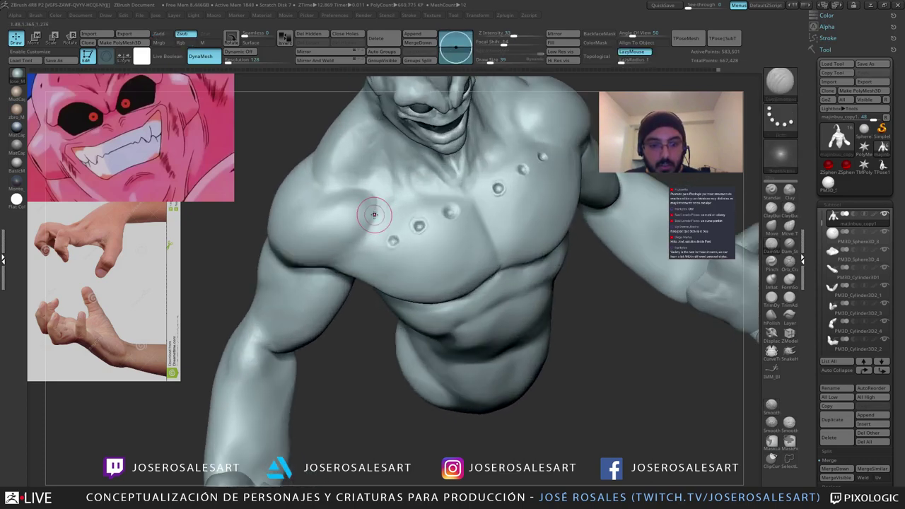
mouse_move(368, 241)
right_mouse_down()
mouse_move(387, 218)
mouse_move(354, 236)
right_mouse_up()
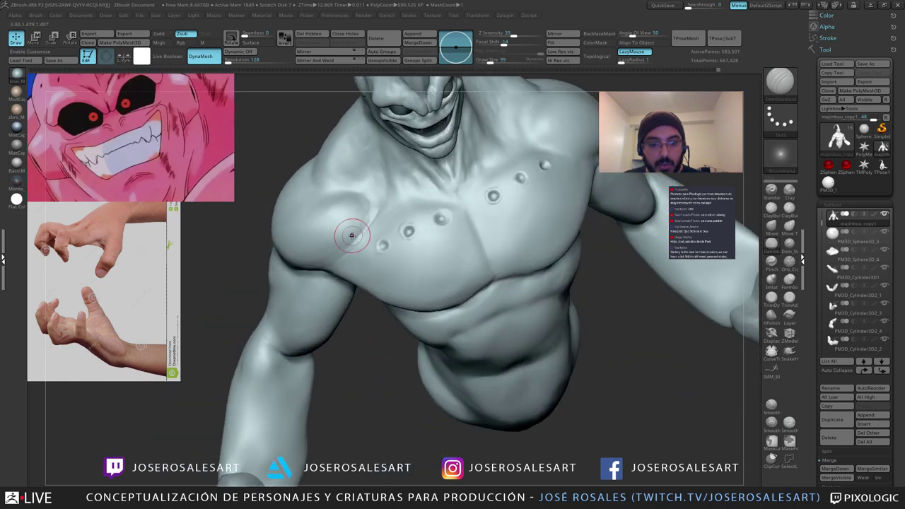
right_click_drag(358, 201, 362, 224)
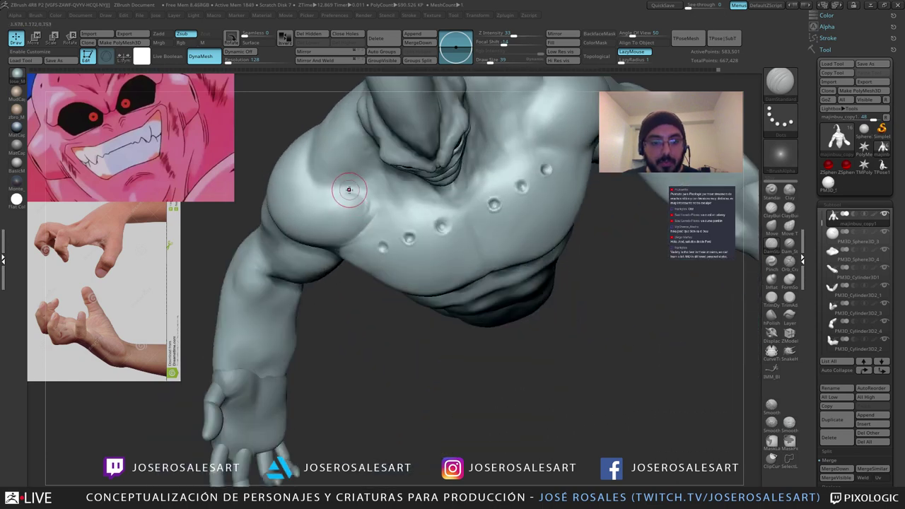
mouse_move(371, 178)
right_mouse_down()
mouse_move(361, 203)
mouse_move(338, 184)
mouse_move(350, 182)
right_mouse_up()
right_click_drag(403, 198, 372, 185)
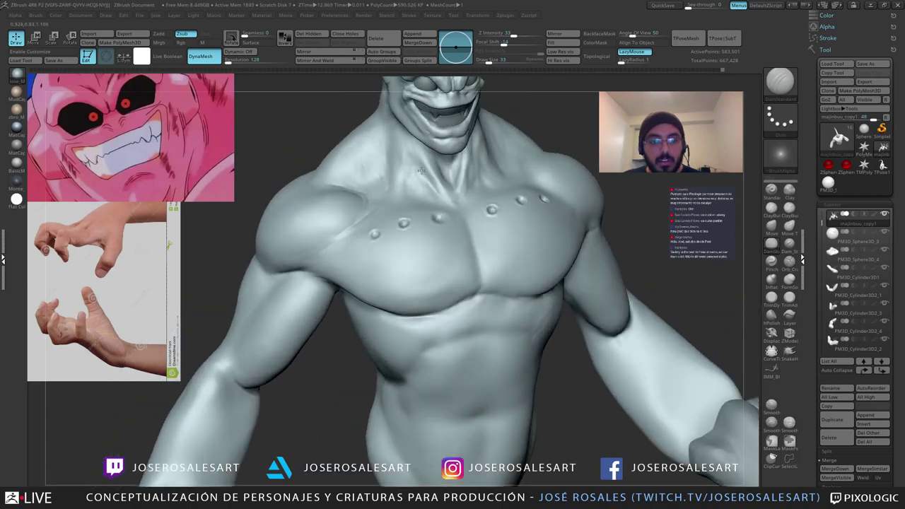
Step: Carve creases at the base of the sternum, under the pectoral and along the rib arch with DamStandard at draw size 33
right_click_drag(421, 171, 405, 156)
mouse_move(356, 174)
right_mouse_down()
mouse_move(347, 179)
mouse_move(364, 198)
mouse_move(404, 186)
mouse_move(452, 192)
mouse_move(417, 212)
mouse_move(417, 227)
mouse_move(393, 220)
right_mouse_up()
mouse_move(393, 219)
right_mouse_down("ctrl")
mouse_move(384, 203)
mouse_move(360, 198)
mouse_move(317, 214)
mouse_move(297, 247)
right_mouse_up("ctrl")
left_click_drag(298, 247, 298, 260)
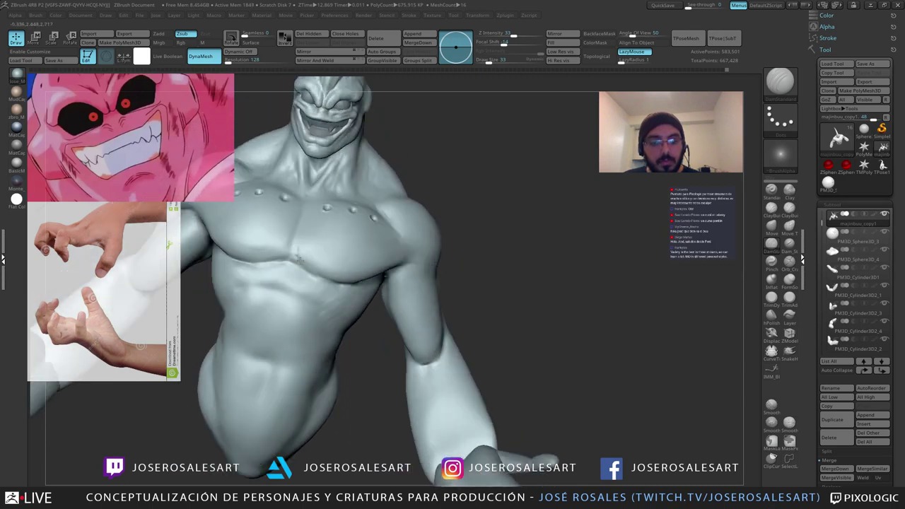
right_click_drag(298, 264, 284, 251)
left_click_drag(288, 250, 248, 262)
mouse_move(232, 259)
right_mouse_down()
mouse_move(304, 273)
mouse_move(329, 267)
mouse_move(280, 285)
mouse_move(275, 262)
mouse_move(297, 270)
mouse_move(280, 274)
mouse_move(337, 277)
mouse_move(376, 248)
mouse_move(343, 283)
mouse_move(298, 284)
right_mouse_up()
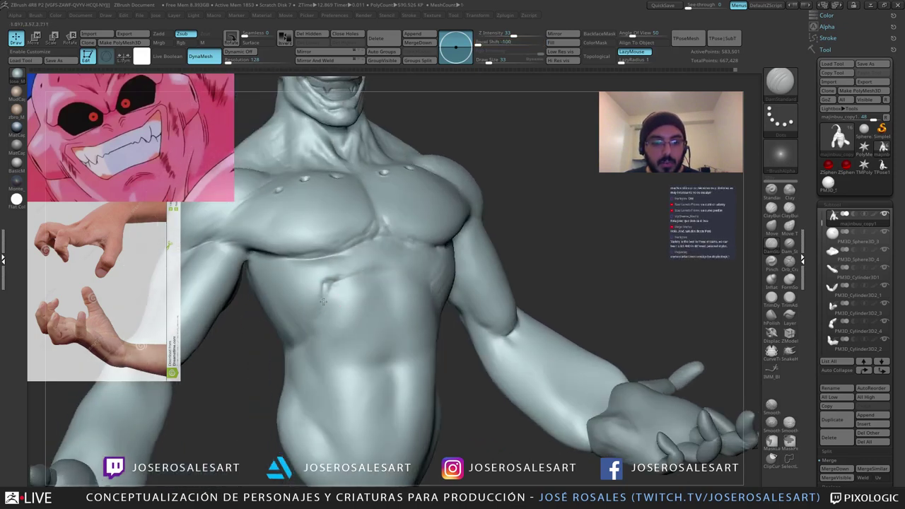
mouse_move(328, 297)
left_mouse_down()
mouse_move(316, 315)
mouse_move(326, 288)
left_mouse_up()
Step: Soften the rib arch crease on the upper abdomen with ClayBuildup and smoothing at draw size 33
key("b")
key("c")
key("b")
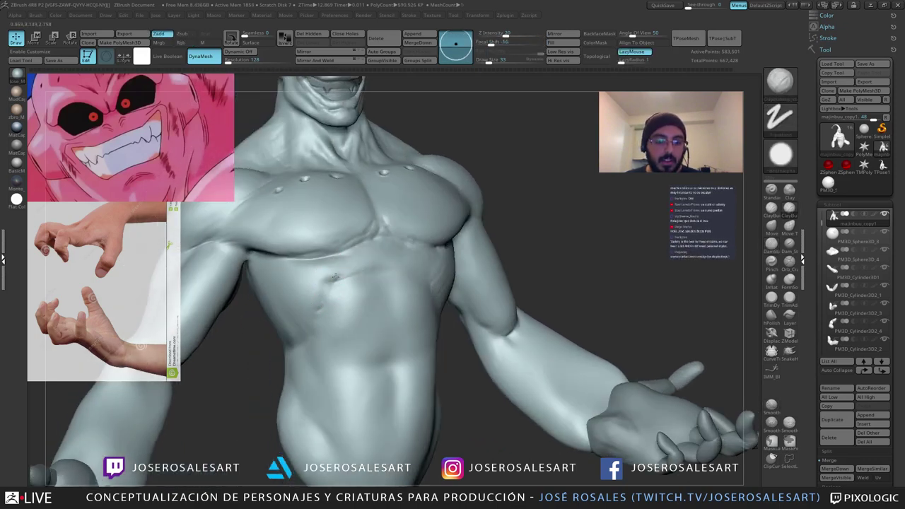
right_click_drag(349, 267, 342, 244, "ctrl")
left_click_drag(330, 272, 353, 265, "shift")
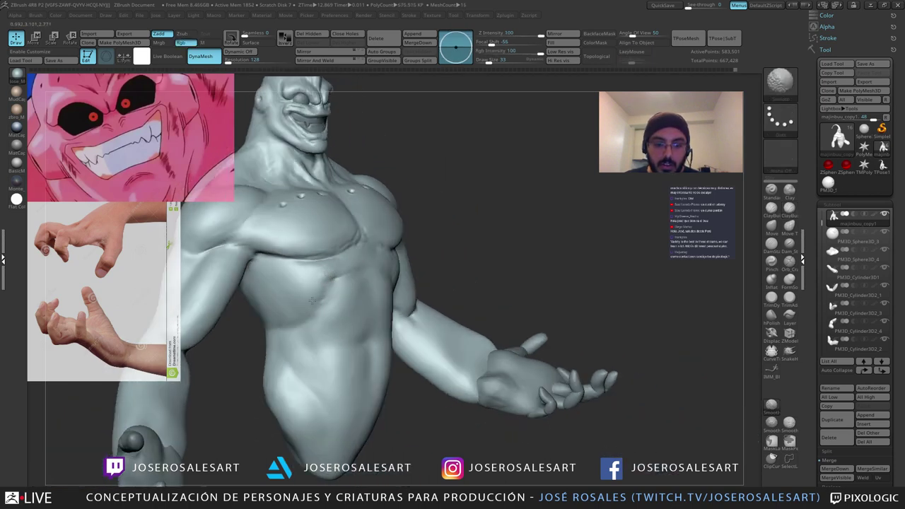
Step: Smooth the rib arch and upper abdomen below the pectoral at draw size 33
mouse_move(372, 267)
right_mouse_down()
mouse_move(346, 270)
mouse_move(346, 221)
mouse_move(308, 212)
mouse_move(382, 208)
right_mouse_up()
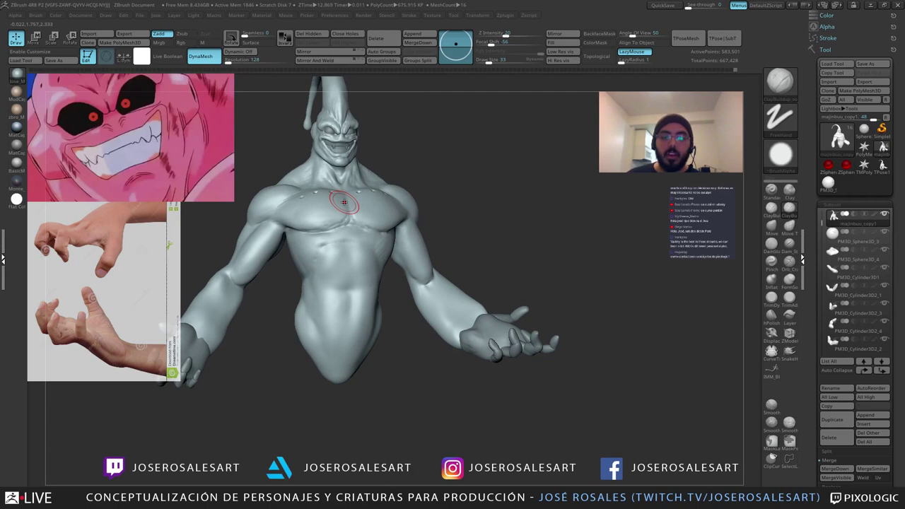
right_click_drag(397, 179, 407, 163)
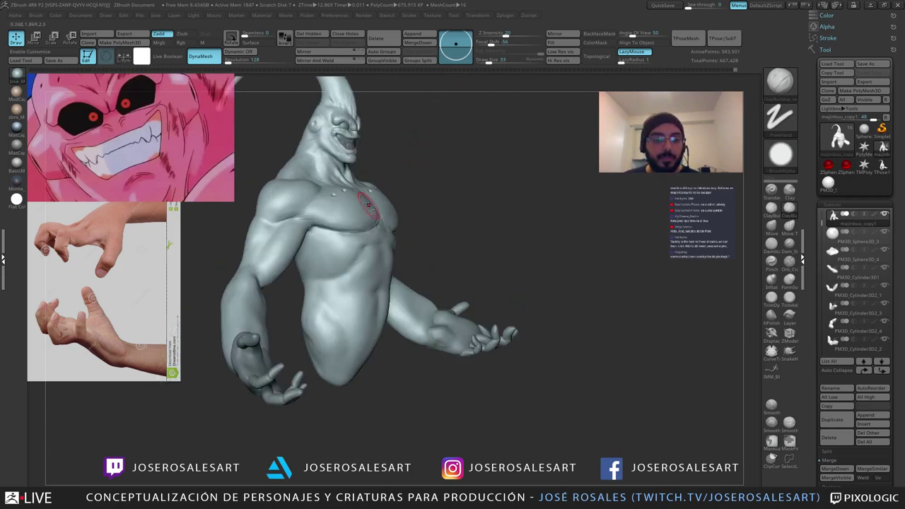
right_click_drag(369, 203, 370, 225, "ctrl")
right_click_drag(352, 263, 362, 281, "ctrl")
mouse_move(417, 264)
right_mouse_down()
mouse_move(380, 261)
mouse_move(390, 250)
mouse_move(384, 241)
mouse_move(393, 253)
mouse_move(331, 289)
right_mouse_up()
mouse_move(368, 279)
right_mouse_down()
mouse_move(414, 276)
mouse_move(387, 272)
mouse_move(399, 314)
mouse_move(385, 336)
mouse_move(415, 324)
right_mouse_up()
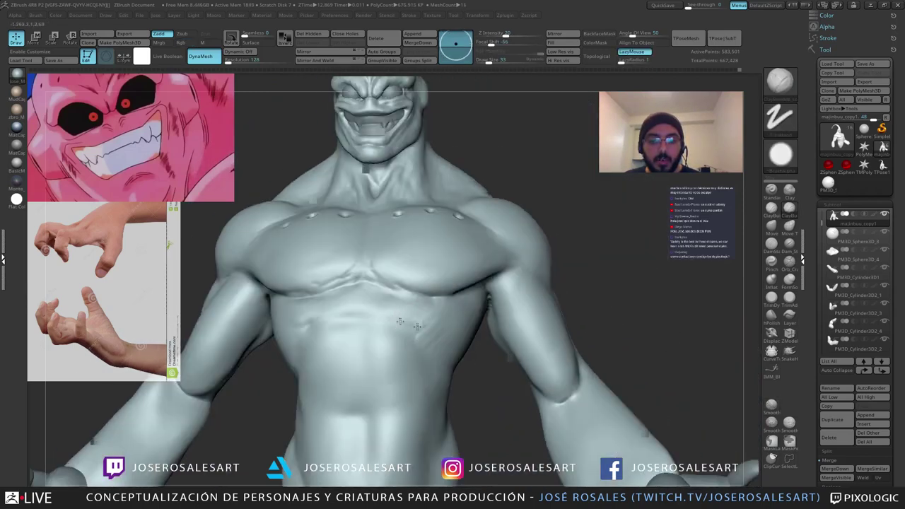
left_click_drag(438, 321, 401, 321, "shift")
mouse_move(438, 321)
right_mouse_down()
mouse_move(456, 299)
mouse_move(431, 272)
mouse_move(449, 277)
mouse_move(419, 284)
mouse_move(419, 301)
mouse_move(413, 289)
mouse_move(376, 301)
mouse_move(415, 319)
mouse_move(394, 291)
right_mouse_up()
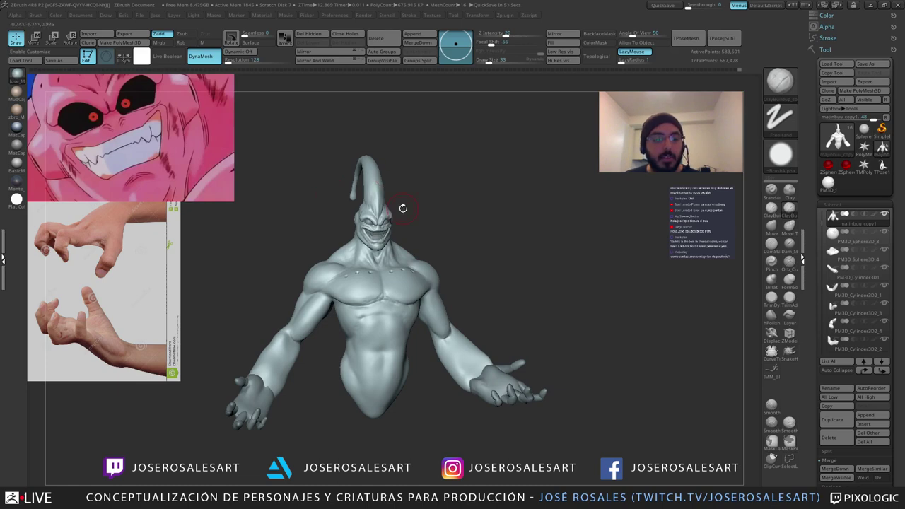
Step: Build up the upper part of the shoulder with ClayBuildup and smooth the added volume
left_click_drag(403, 208, 432, 198)
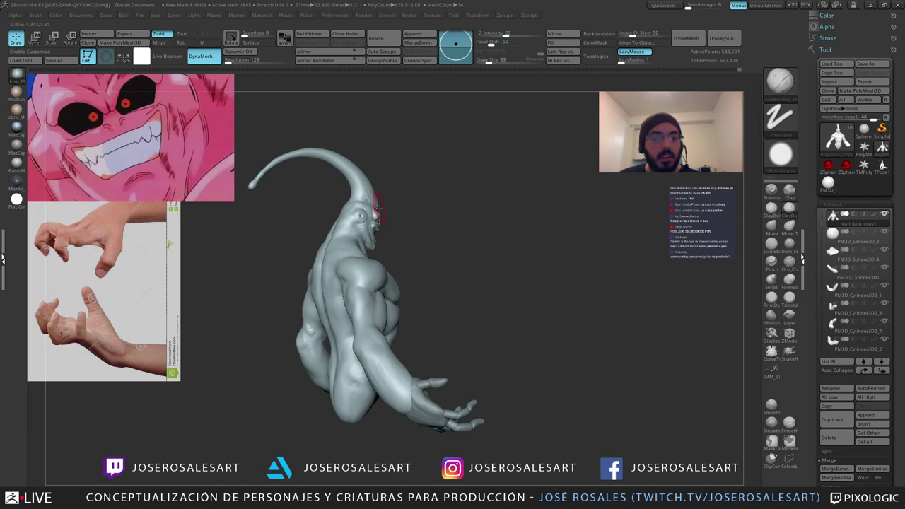
right_click_drag(380, 207, 360, 212)
right_click_drag(342, 259, 353, 283)
right_click_drag(353, 283, 363, 334, "ctrl")
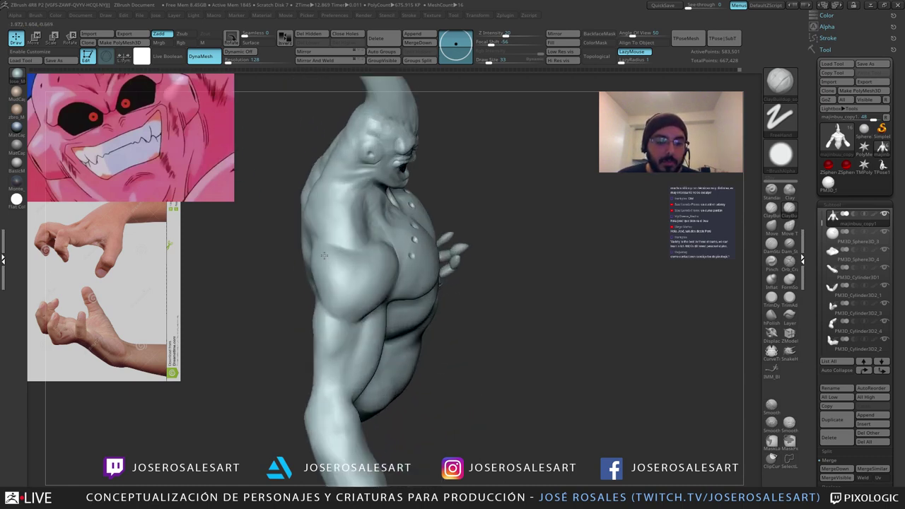
right_click_drag(317, 195, 324, 244)
left_click_drag(342, 246, 326, 259)
mouse_move(357, 249)
right_mouse_down()
mouse_move(328, 256)
mouse_move(369, 245)
right_mouse_up()
left_click_drag(336, 243, 335, 255, "shift")
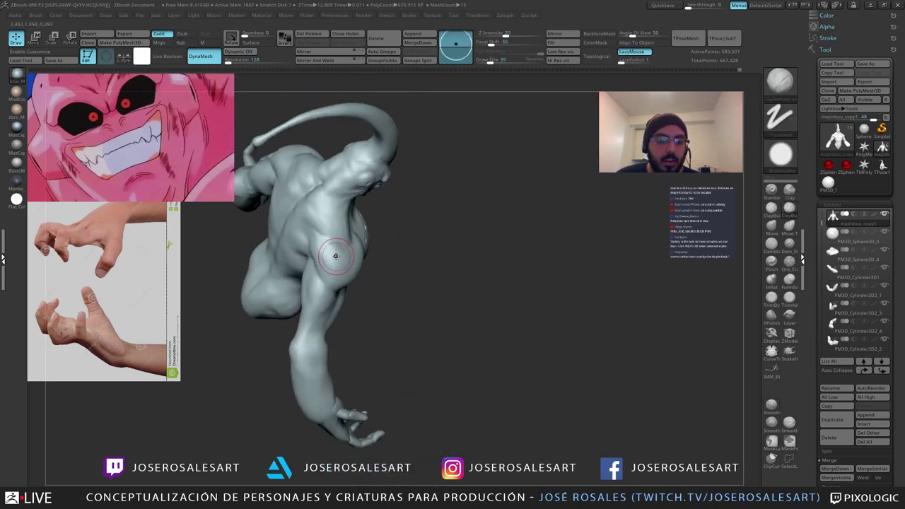
Step: Smooth the top and side of the deltoid at draw size 39
mouse_move(335, 255)
right_mouse_down("ctrl")
mouse_move(339, 243)
mouse_move(323, 272)
right_mouse_up("ctrl")
mouse_move(323, 272)
right_mouse_down()
mouse_move(314, 256)
mouse_move(336, 249)
right_mouse_up()
left_click_drag(326, 240, 333, 243, "shift")
mouse_move(351, 247)
right_mouse_down()
mouse_move(327, 245)
mouse_move(337, 255)
right_mouse_up()
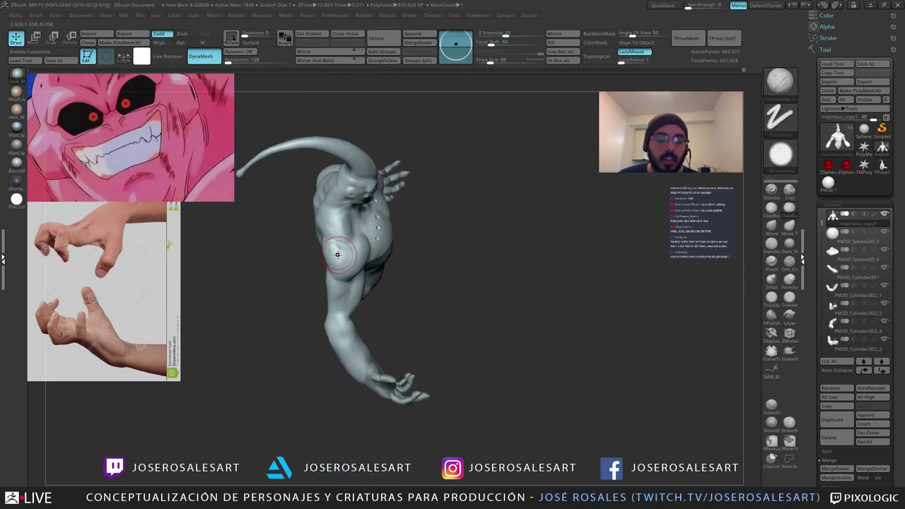
left_click_drag(338, 255, 341, 249, "shift")
right_click_drag(341, 249, 358, 256)
Step: Carve the crease on top of the shoulder with DamStandard at draw size 26 and soften it
mouse_move(358, 256)
right_mouse_down("ctrl")
mouse_move(379, 232)
mouse_move(362, 235)
mouse_move(368, 228)
right_mouse_up("ctrl")
key("b")
key("d")
key("s")
key("s")
left_click(376, 229)
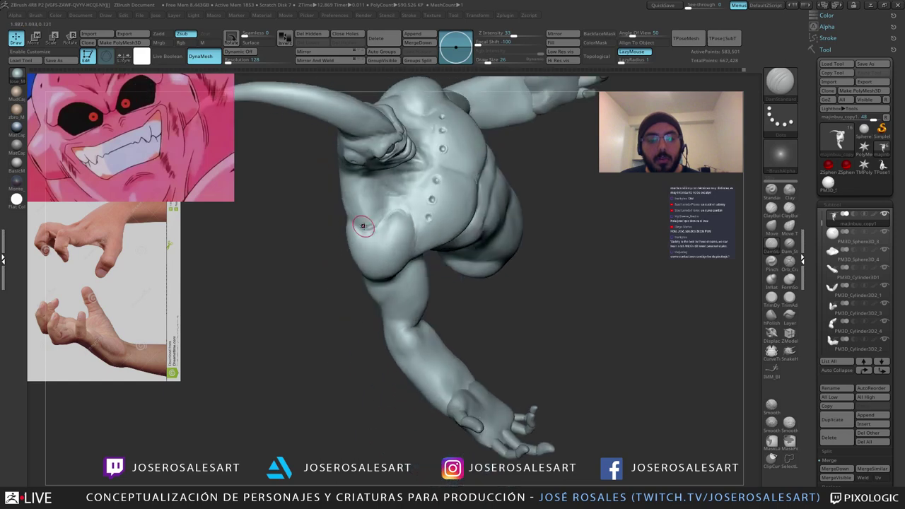
left_click_drag(368, 228, 372, 245, "shift")
right_click_drag(372, 245, 399, 196)
Step: Define the lower edge of the front deltoid above the biceps with DamStandard at draw size 26 and smooth it
left_click_drag(399, 195, 424, 141)
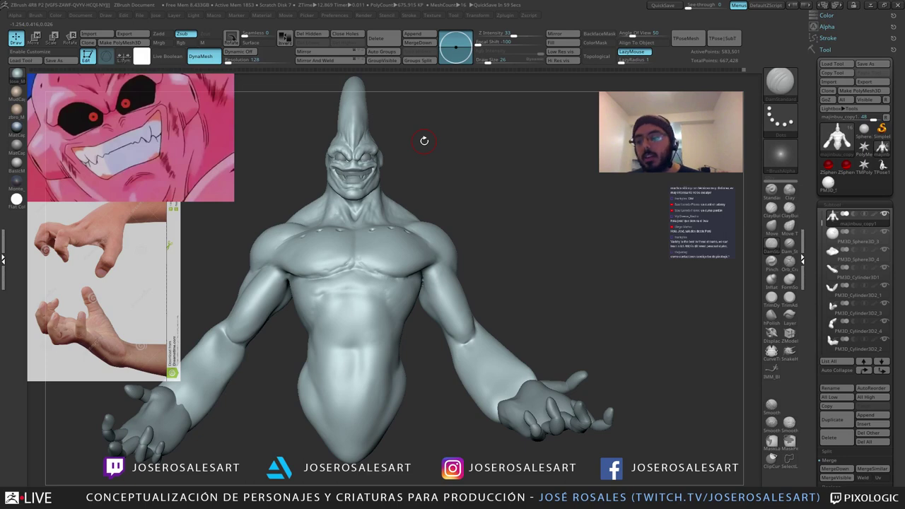
mouse_move(358, 175)
right_mouse_down("ctrl")
mouse_move(295, 228)
mouse_move(324, 259)
right_mouse_up("ctrl")
right_click_drag(276, 293, 268, 304)
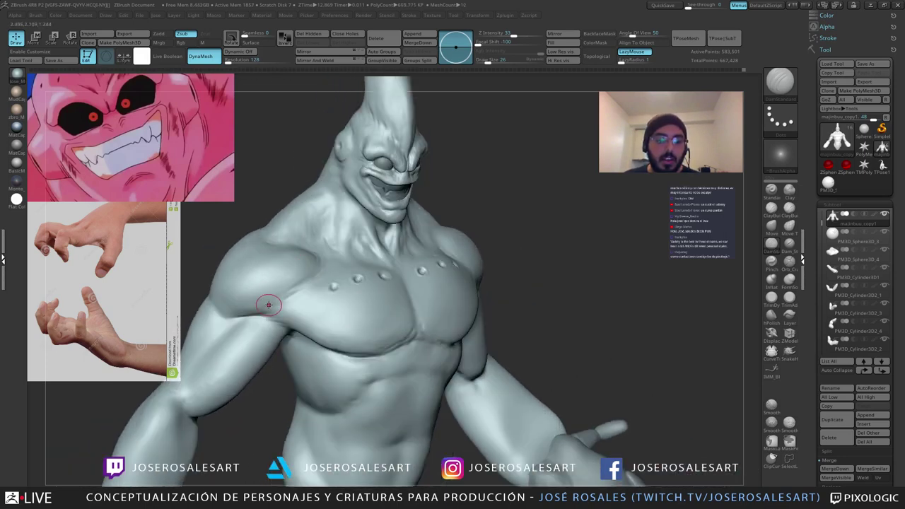
left_click_drag(282, 296, 271, 304)
mouse_move(271, 303)
right_mouse_down()
mouse_move(285, 309)
mouse_move(277, 301)
mouse_move(290, 297)
right_mouse_up()
left_click_drag(278, 300, 255, 305, "shift")
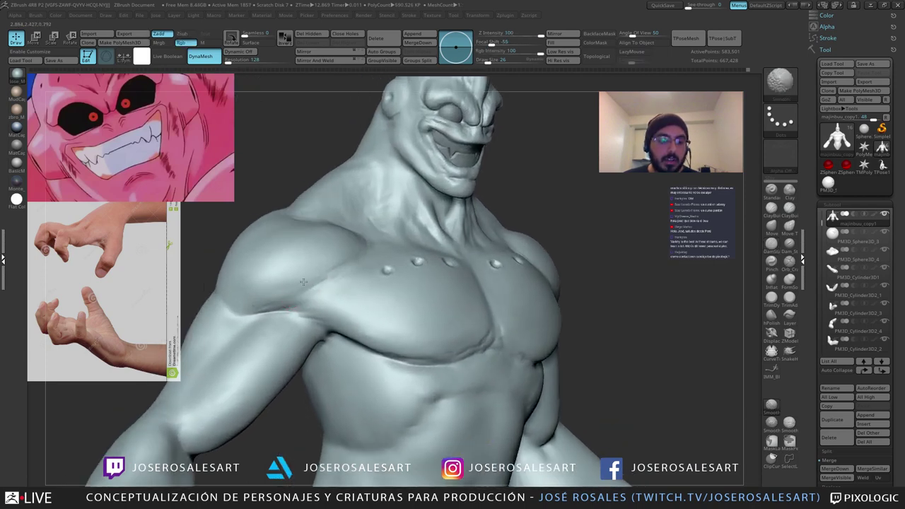
mouse_move(303, 282)
right_mouse_down()
mouse_move(256, 285)
mouse_move(278, 286)
right_mouse_up()
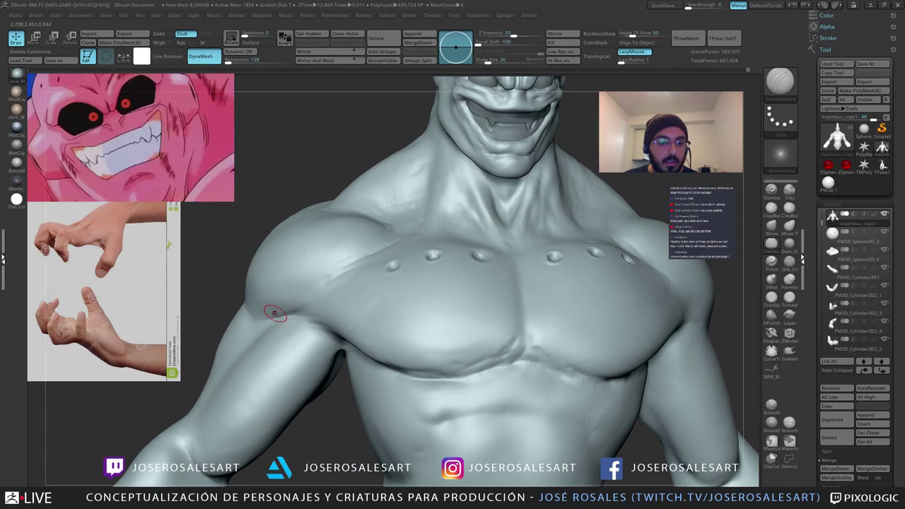
right_click_drag(298, 300, 285, 314)
Step: Raise muscle fibres where the pectoral runs under the front deltoid with the Standard brush at draw size 15
key("b")
key("s")
key("t")
mouse_move(346, 306)
left_mouse_down()
mouse_move(288, 309)
mouse_move(329, 296)
mouse_move(279, 307)
left_mouse_up()
mouse_move(288, 310)
right_mouse_down()
mouse_move(324, 299)
mouse_move(310, 304)
mouse_move(314, 294)
mouse_move(343, 303)
mouse_move(341, 281)
right_mouse_up()
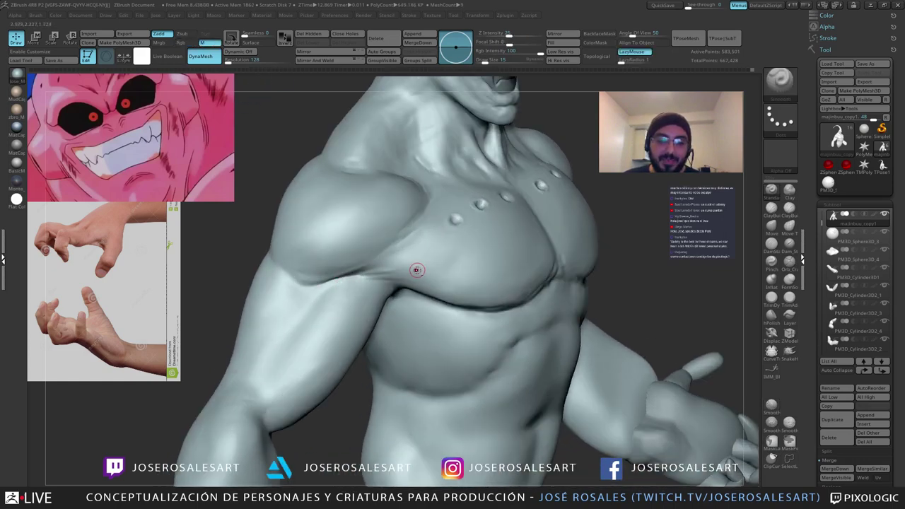
mouse_move(416, 270)
right_mouse_down("ctrl")
mouse_move(368, 271)
mouse_move(404, 269)
right_mouse_up("ctrl")
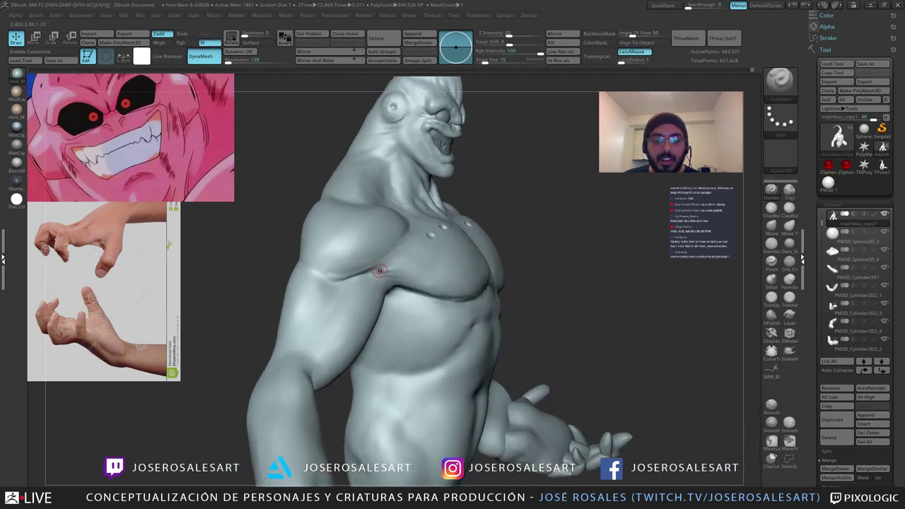
mouse_move(380, 271)
left_mouse_down()
mouse_move(431, 271)
mouse_move(419, 267)
left_mouse_up()
Step: Cut fine creases between the outer pectoral fibres near the armpit with DamStandard at draw size 15
key("b")
key("d")
key("s")
mouse_move(439, 269)
right_mouse_down()
mouse_move(410, 271)
mouse_move(433, 272)
right_mouse_up()
left_click_drag(372, 275, 411, 276)
right_click_drag(428, 274, 374, 274, "alt")
right_click_drag(429, 274, 424, 202)
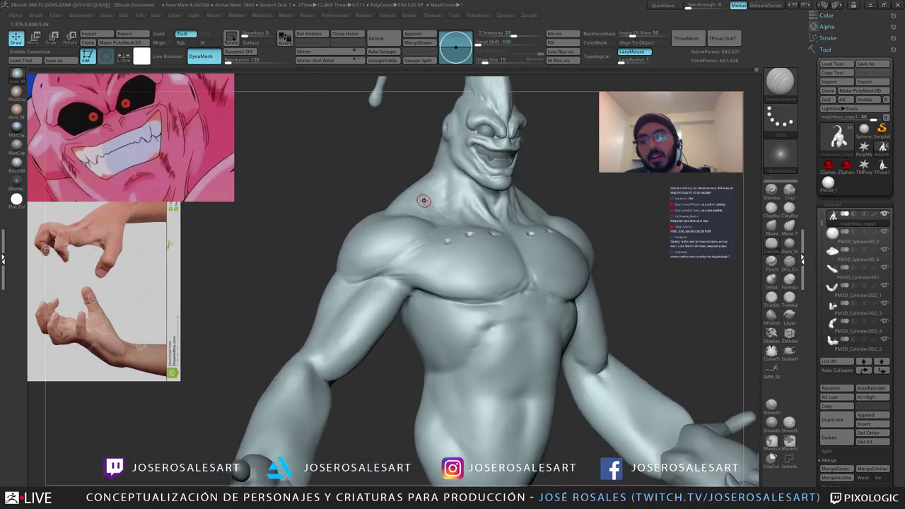
right_click_drag(375, 183, 311, 194, "alt")
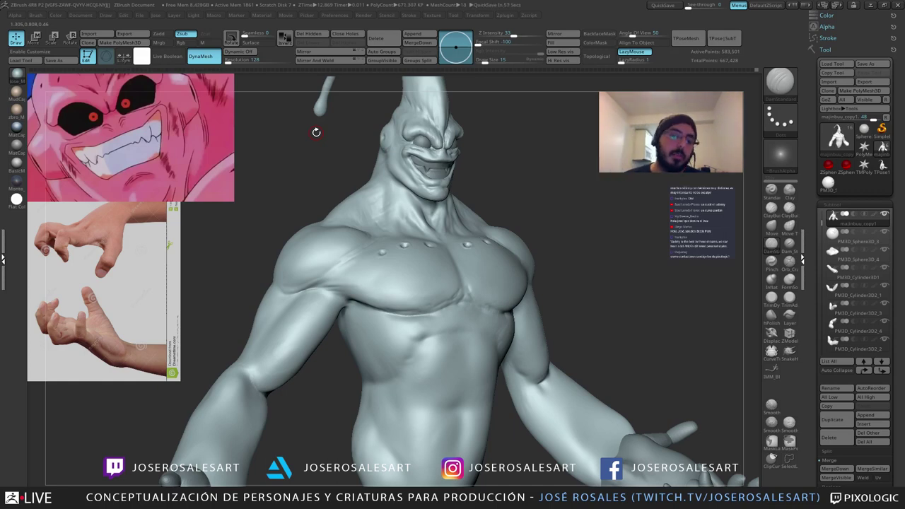
Step: Build up the base of the sternum between the lower pectorals with ClayBuildup at draw size 26 and smooth it
mouse_move(316, 133)
right_mouse_down()
mouse_move(262, 139)
mouse_move(283, 184)
mouse_move(275, 202)
right_mouse_up()
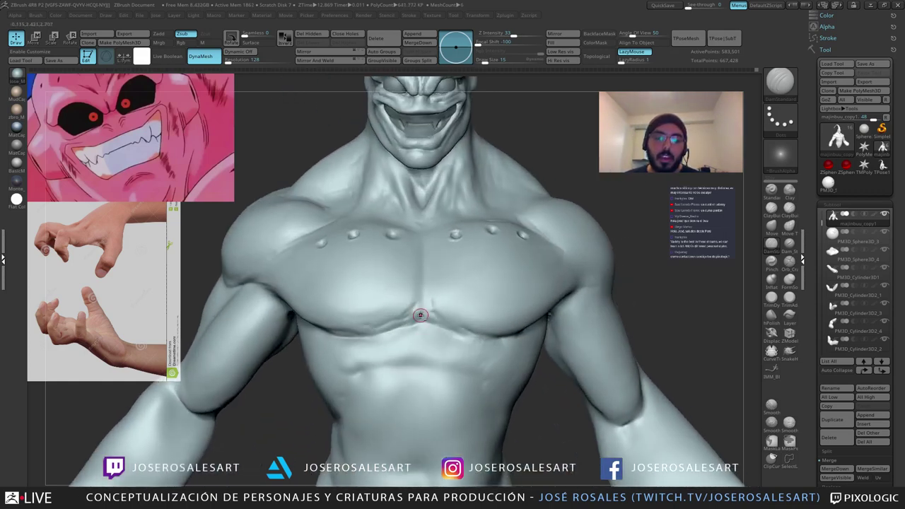
mouse_move(420, 315)
right_mouse_down("ctrl")
mouse_move(408, 321)
mouse_move(417, 314)
right_mouse_up("ctrl")
key("b")
key("c")
key("b")
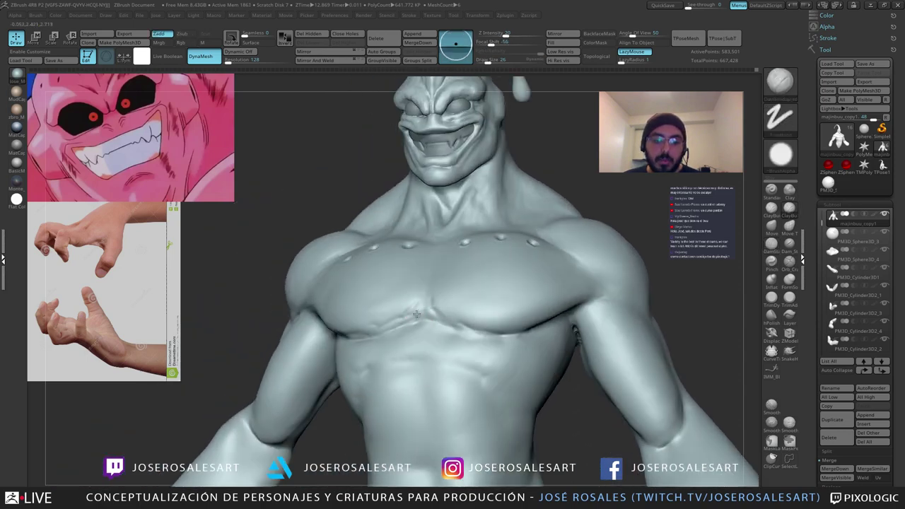
left_click_drag(420, 319, 408, 325)
right_click_drag(408, 325, 427, 314)
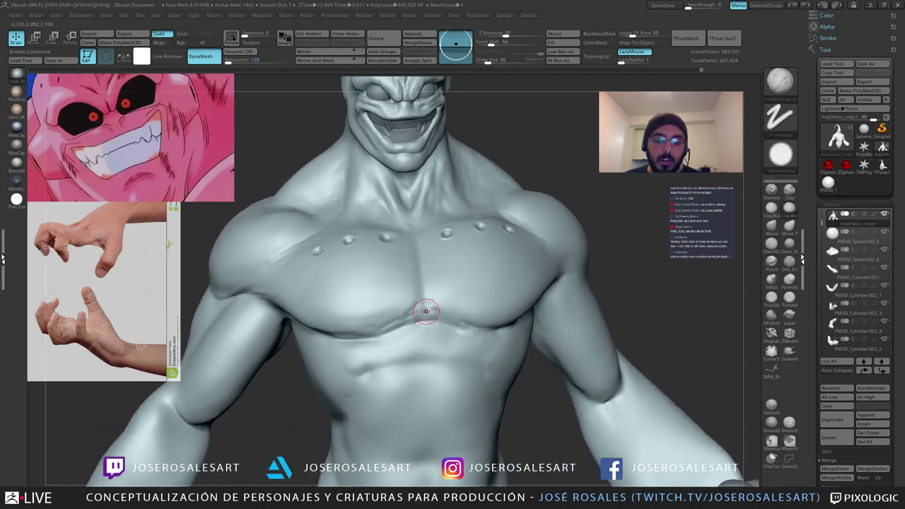
left_click_drag(426, 313, 436, 318)
right_click_drag(420, 311, 414, 316)
right_click_drag(413, 315, 431, 321, "ctrl")
left_click_drag(431, 321, 412, 302, "shift")
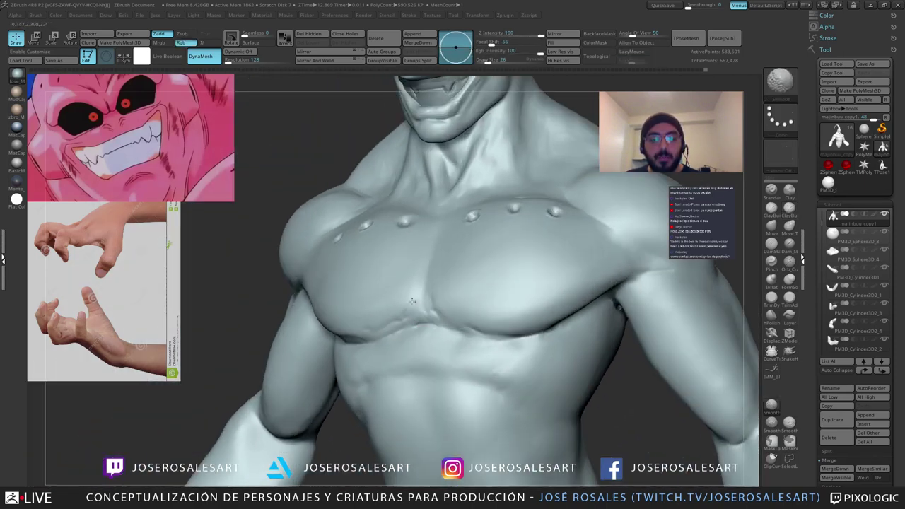
mouse_move(434, 307)
right_mouse_down("ctrl")
mouse_move(430, 286)
mouse_move(451, 280)
mouse_move(424, 304)
right_mouse_up("ctrl")
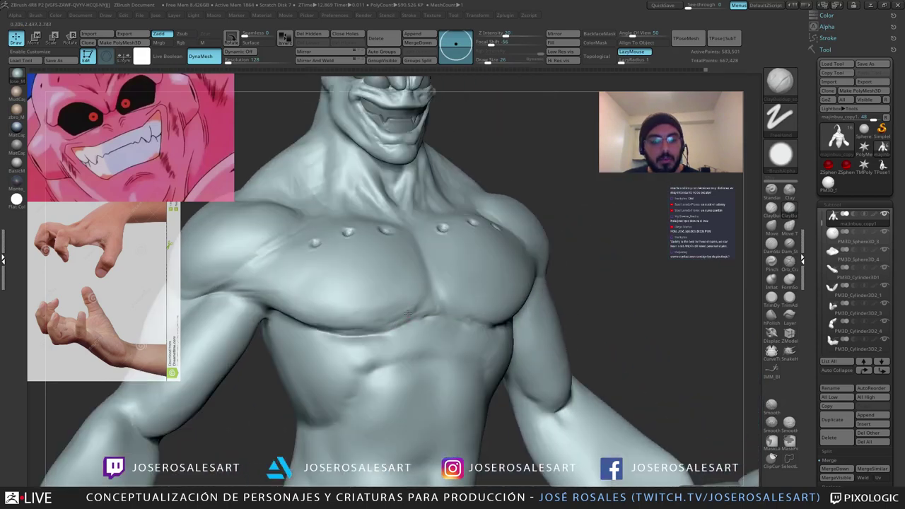
Step: Sharpen the crease under the inner pectoral beside the sternum with DamStandard at draw size 26
right_click_drag(408, 314, 495, 300, "ctrl")
right_click_drag(495, 300, 396, 325)
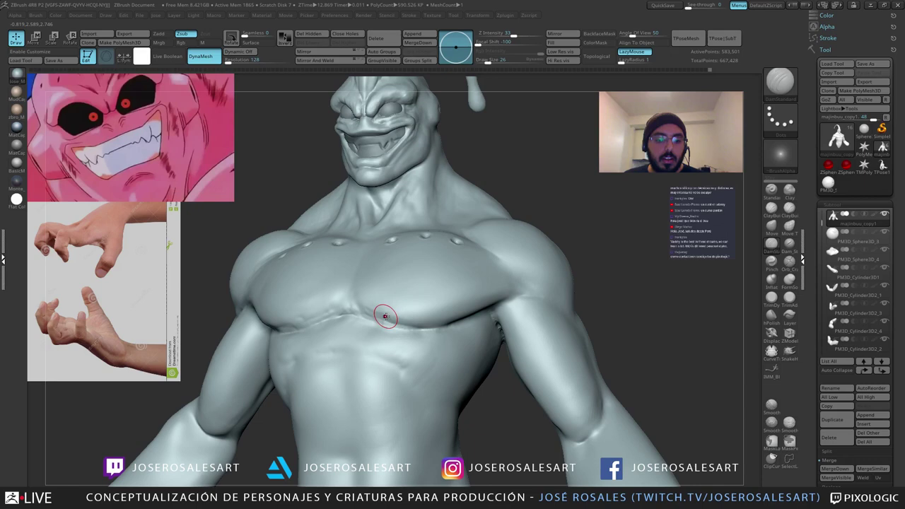
right_click_drag(386, 316, 360, 328)
left_click_drag(359, 328, 384, 329)
right_click_drag(390, 323, 372, 320)
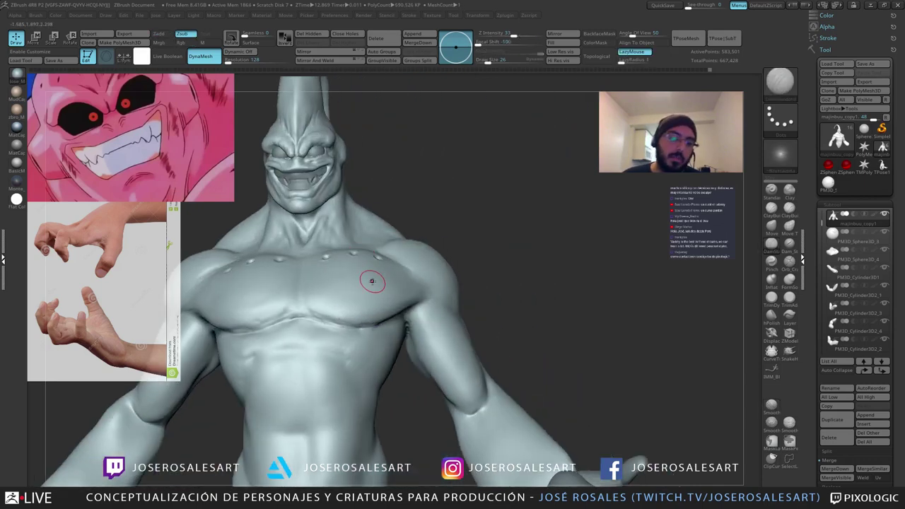
Step: Raise muscle fibres on the opposite outer pectoral near the armpit with the Standard brush
mouse_move(372, 281)
right_mouse_down()
mouse_move(409, 291)
mouse_move(416, 248)
right_mouse_up()
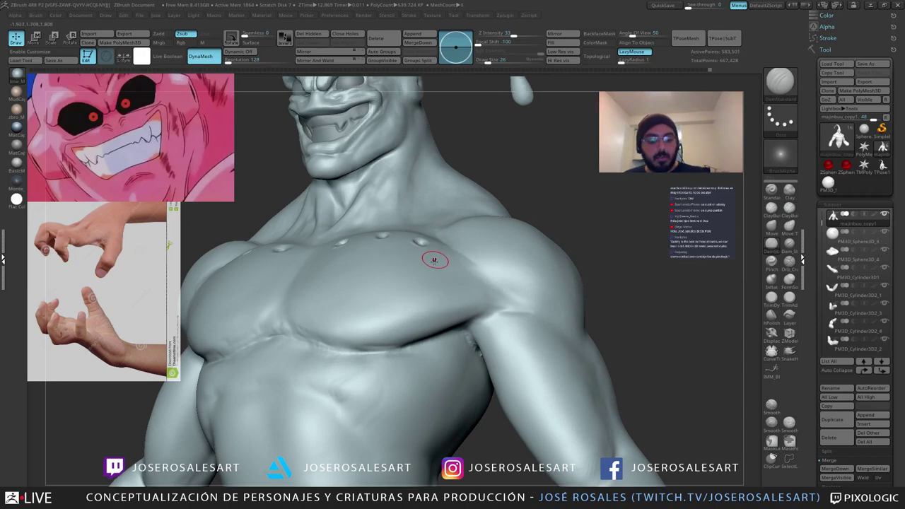
key("b")
key("s")
key("t")
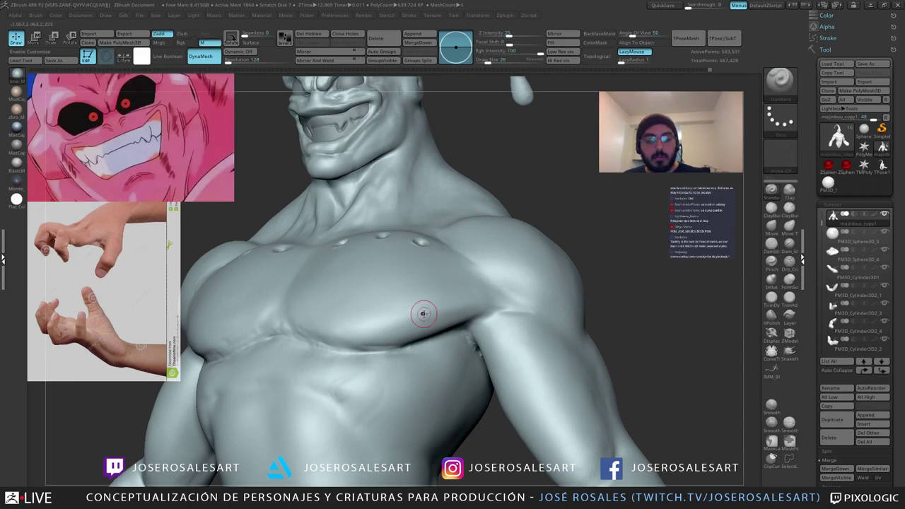
right_click_drag(424, 314, 389, 308)
key("[")
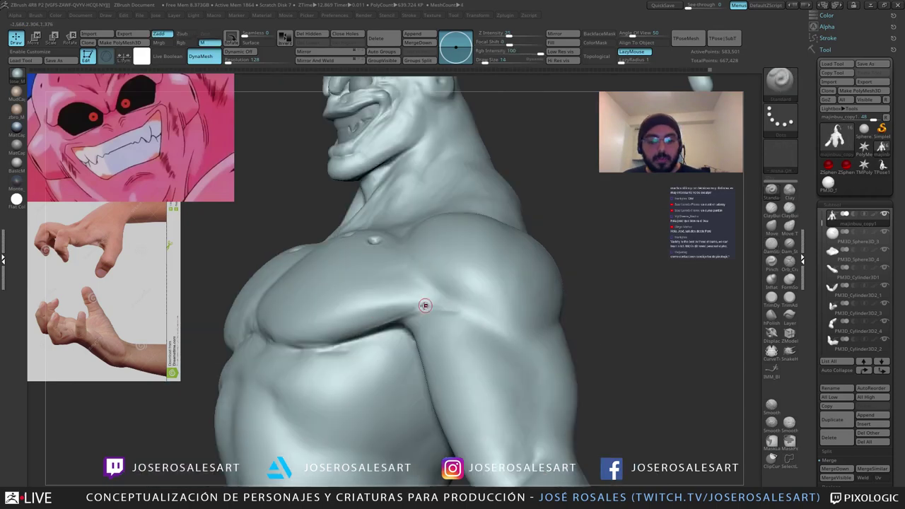
left_click_drag(425, 305, 414, 304)
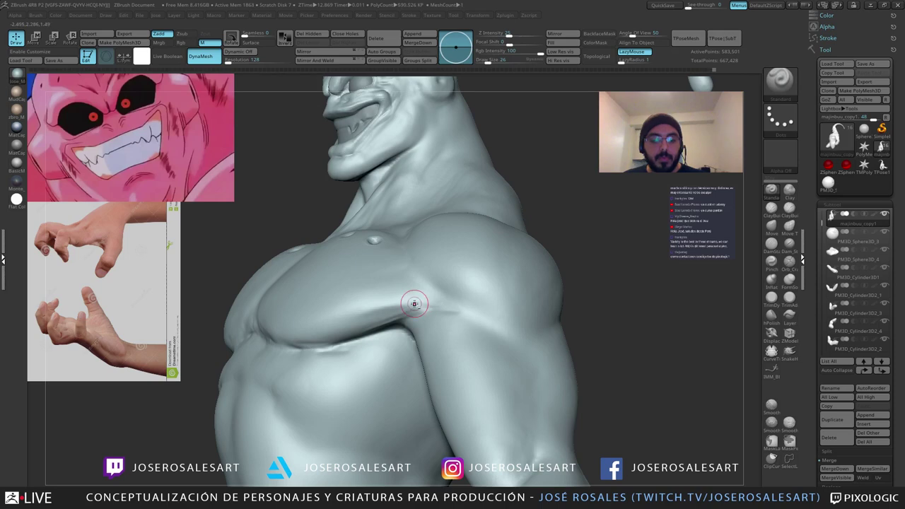
Step: Carve a crease between the deltoid and the outer pectoral with the Dam Standard brush
mouse_move(415, 303)
right_mouse_down()
mouse_move(334, 337)
mouse_move(333, 325)
mouse_move(218, 312)
mouse_move(266, 311)
right_mouse_up()
right_click_drag(266, 311, 434, 311)
mouse_move(352, 304)
right_mouse_down()
mouse_move(359, 294)
mouse_move(292, 306)
mouse_move(341, 314)
mouse_move(299, 320)
mouse_move(293, 311)
right_mouse_up()
mouse_move(294, 311)
right_mouse_down()
mouse_move(362, 313)
mouse_move(307, 310)
right_mouse_up()
mouse_move(307, 309)
right_mouse_down("ctrl")
mouse_move(434, 303)
mouse_move(290, 304)
mouse_move(333, 293)
right_mouse_up("ctrl")
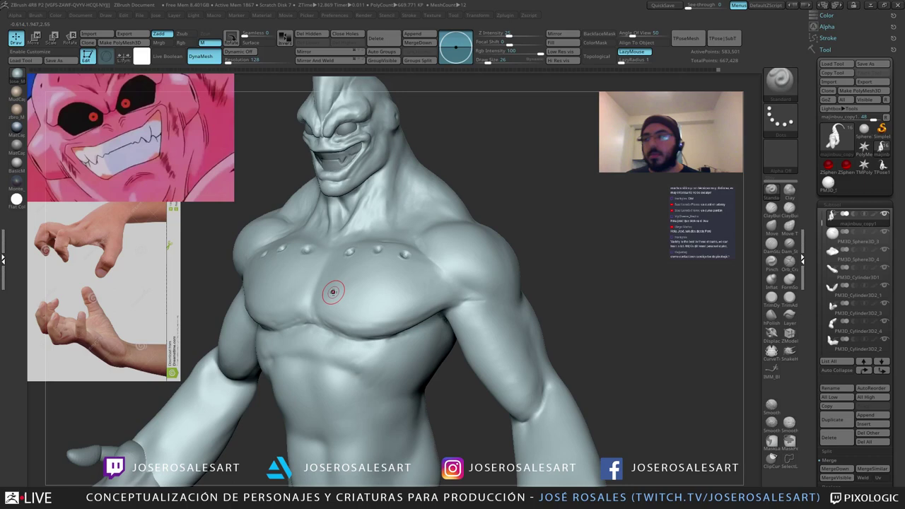
right_click_drag(425, 263, 374, 276, "alt")
key("b")
key("d")
key("s")
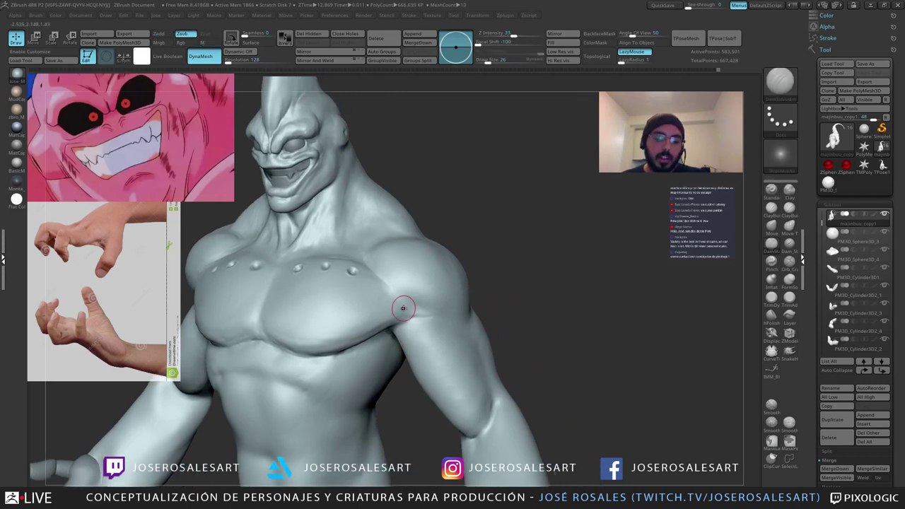
mouse_move(404, 307)
right_mouse_down()
mouse_move(360, 282)
mouse_move(389, 286)
mouse_move(388, 301)
mouse_move(384, 285)
right_mouse_up()
left_click_drag(384, 275, 400, 291)
right_click_drag(400, 291, 419, 305)
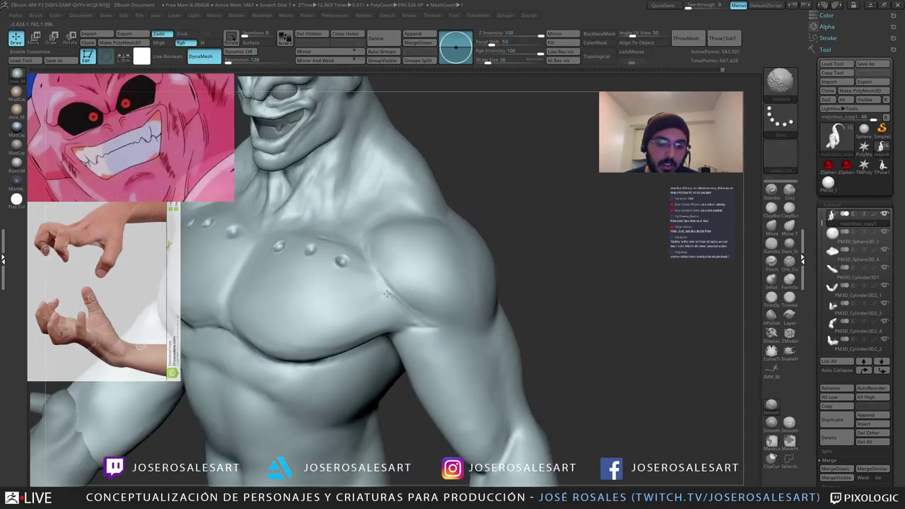
Step: Smooth the new crease where the deltoid meets the chest and upper arm
left_click_drag(387, 294, 399, 300, "shift")
right_click_drag(406, 301, 428, 315)
left_click_drag(425, 315, 411, 317, "shift")
mouse_move(411, 318)
right_mouse_down()
mouse_move(437, 326)
mouse_move(418, 331)
mouse_move(429, 330)
right_mouse_up()
left_click_drag(428, 329, 418, 336, "shift")
Step: Build up the fold linking the pectoral to the upper arm with ClayBuildup and smooth it
key("b")
key("c")
key("b")
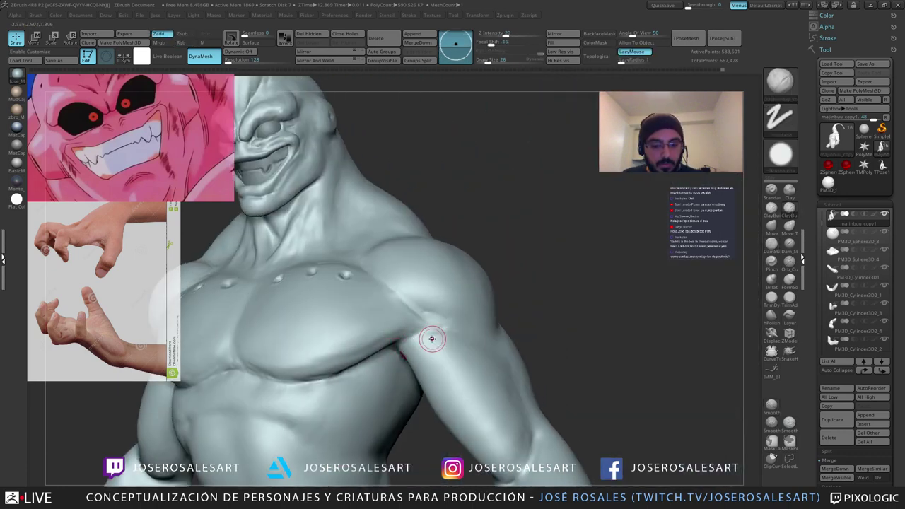
right_click_drag(430, 338, 427, 329)
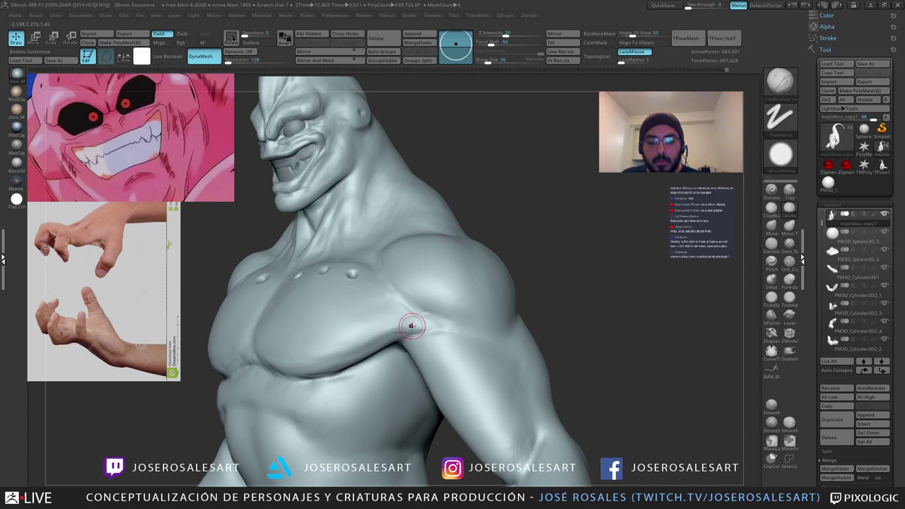
left_click_drag(412, 326, 375, 329)
right_click_drag(375, 330, 405, 325)
left_click_drag(405, 325, 404, 323, "shift")
right_click_drag(404, 324, 382, 311, "ctrl")
mouse_move(382, 311)
right_mouse_down()
mouse_move(363, 329)
mouse_move(340, 318)
mouse_move(403, 336)
mouse_move(396, 318)
mouse_move(445, 277)
mouse_move(420, 317)
mouse_move(368, 317)
mouse_move(437, 337)
mouse_move(375, 297)
mouse_move(386, 305)
mouse_move(369, 323)
mouse_move(341, 331)
mouse_move(360, 328)
right_mouse_up()
Step: Refine the armpit crease with Dam Standard and smooth the outer end of the pectoral
key("b")
key("d")
key("s")
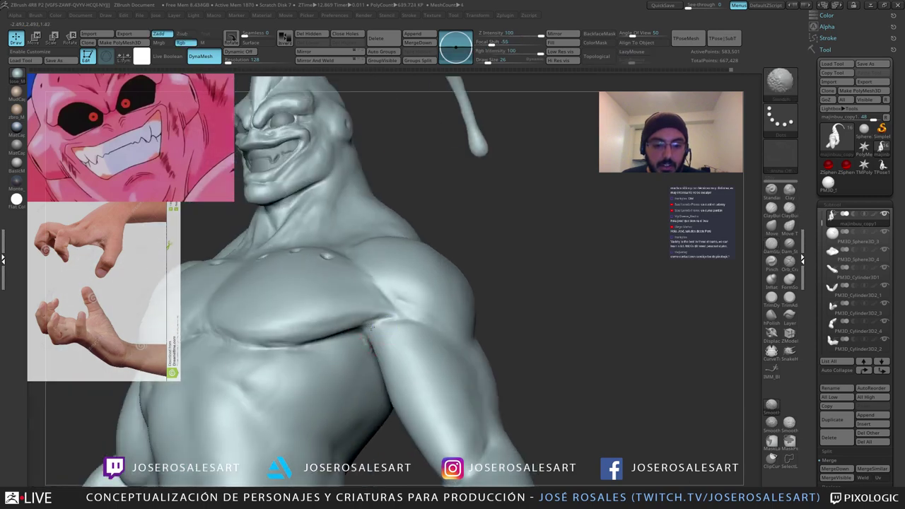
left_click_drag(370, 346, 368, 326, "shift")
key("b")
key("c")
key("b")
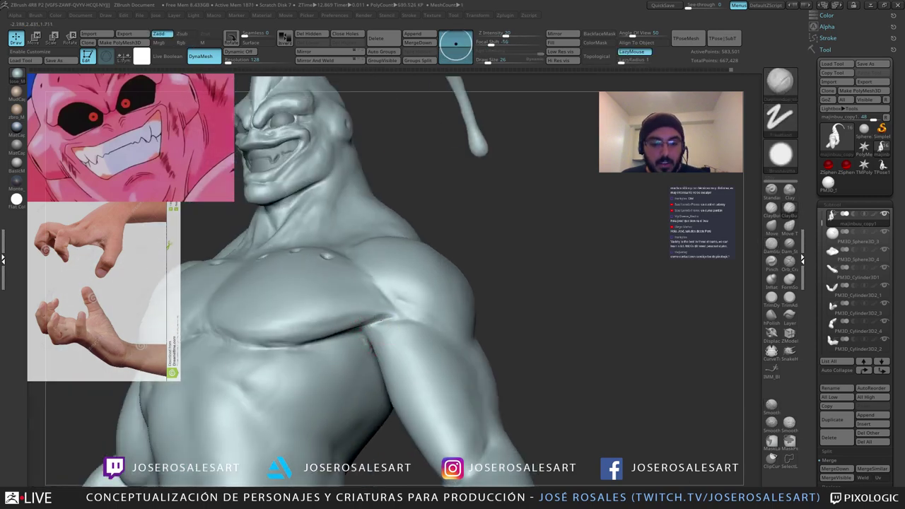
left_click_drag(388, 320, 378, 318, "shift")
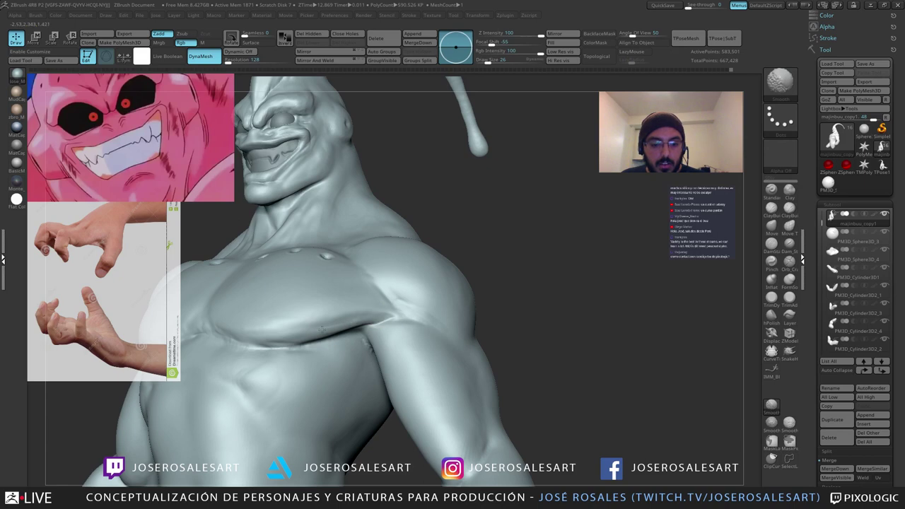
Step: Examine the bust's overall silhouette, chest and arms from several angles
mouse_move(322, 330)
right_mouse_down("ctrl")
mouse_move(324, 298)
mouse_move(368, 308)
mouse_move(347, 311)
right_mouse_up("ctrl")
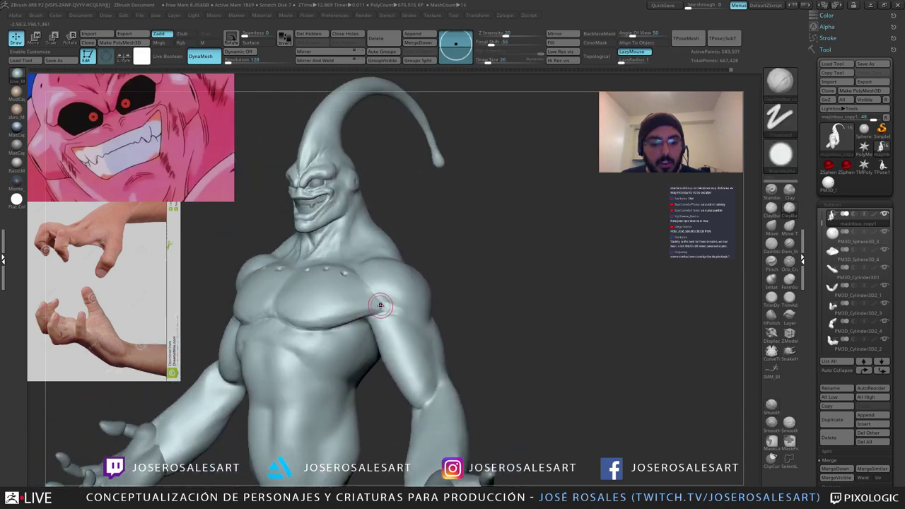
left_click_drag(380, 305, 316, 311)
mouse_move(315, 311)
right_mouse_down()
mouse_move(356, 307)
mouse_move(343, 272)
right_mouse_up()
mouse_move(342, 272)
right_mouse_down()
mouse_move(379, 311)
mouse_move(332, 317)
mouse_move(452, 219)
right_mouse_up()
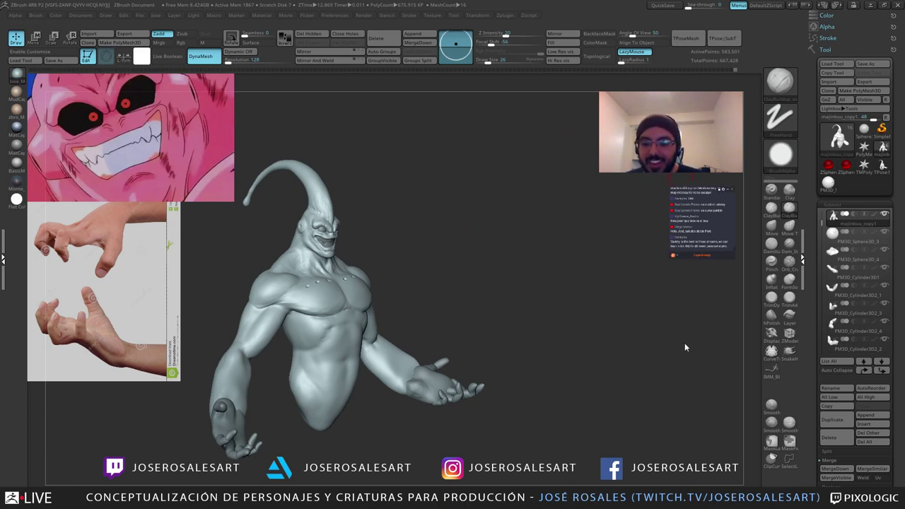
left_click(402, 374, "alt")
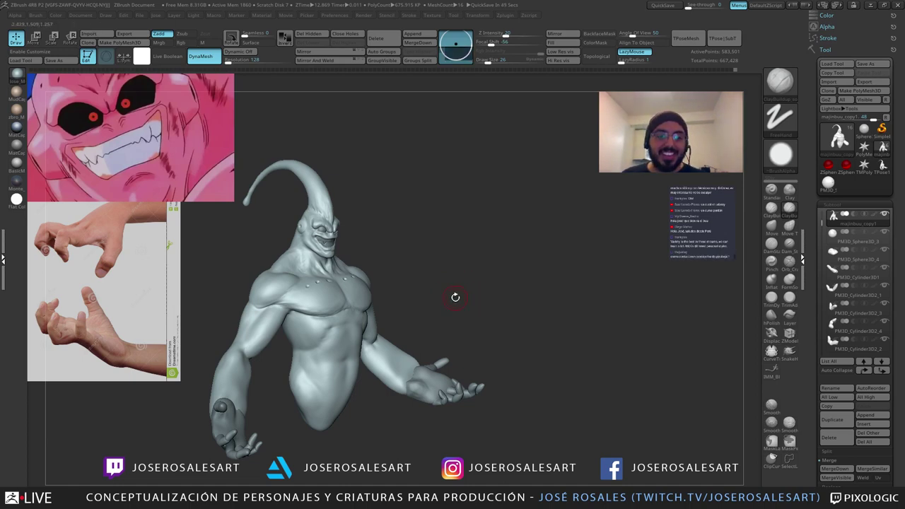
left_click_drag(353, 259, 353, 297, "alt")
right_click_drag(353, 297, 488, 358, "alt")
right_click_drag(304, 285, 424, 304)
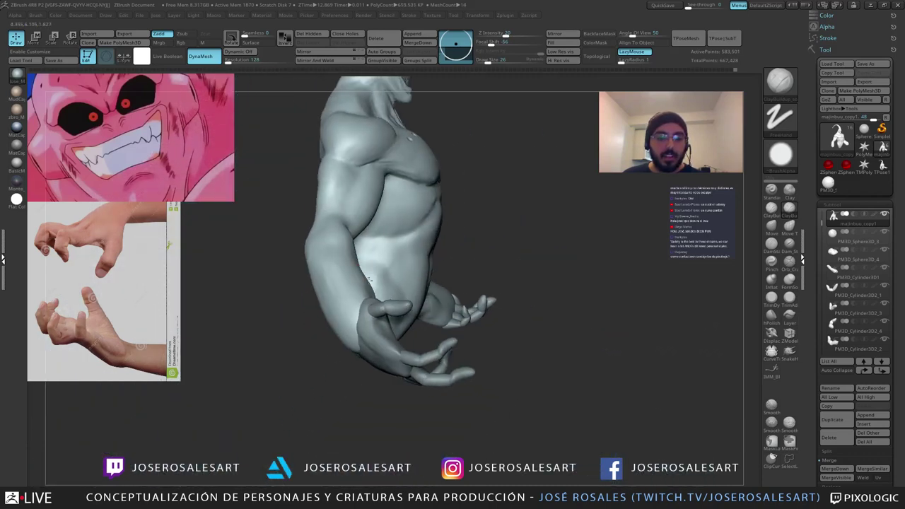
Step: Add small muscle strands just below the deltoid on the upper arm with ClayBuildup at draw size 19
right_click_drag(340, 141, 279, 211, "alt")
key("b")
key("d")
key("s")
right_click_drag(396, 242, 333, 246)
mouse_move(333, 212)
right_mouse_down("ctrl")
mouse_move(355, 246)
mouse_move(347, 254)
right_mouse_up("ctrl")
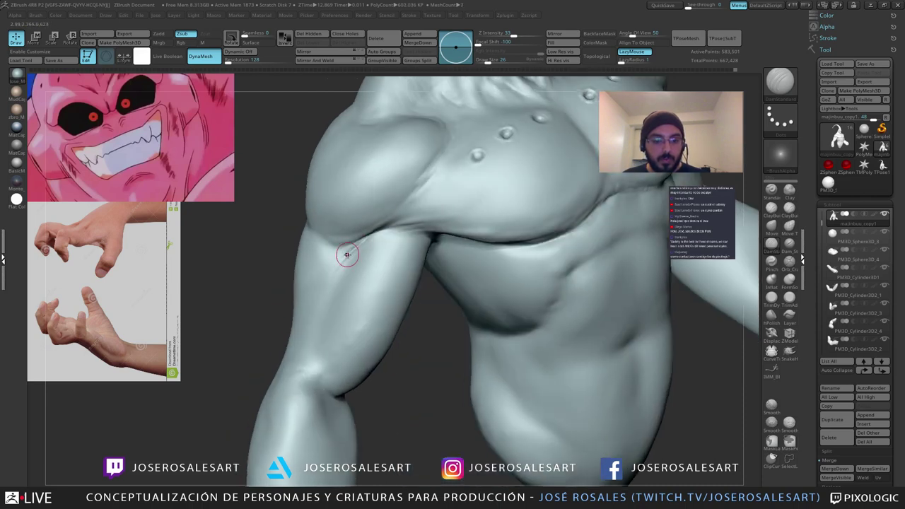
key("b")
key("c")
key("b")
key("s")
left_click_drag(359, 255, 355, 256)
right_click_drag(369, 250, 353, 249)
left_click_drag(327, 270, 343, 252)
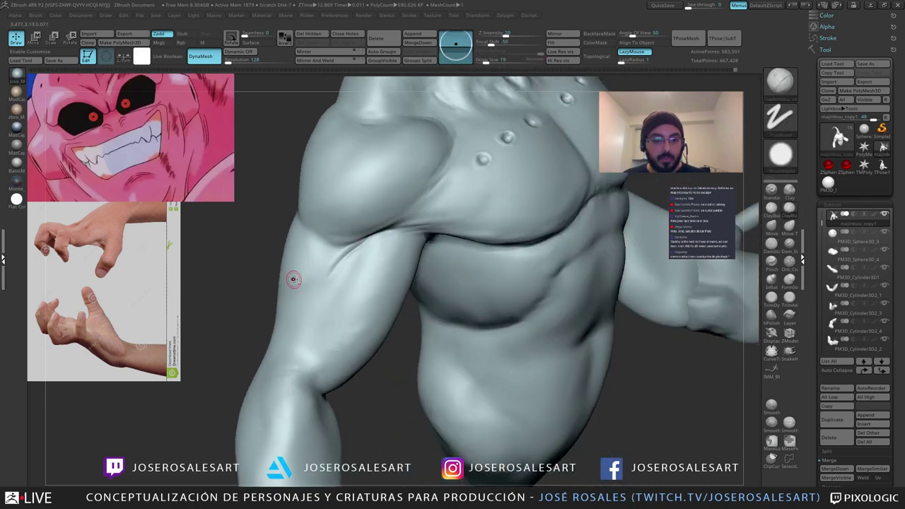
Step: Smooth the strands below the deltoid so they blend into the upper arm
mouse_move(318, 329)
right_mouse_down("ctrl")
mouse_move(308, 296)
mouse_move(320, 284)
right_mouse_up("ctrl")
left_click_drag(339, 254, 330, 263, "shift")
mouse_move(331, 269)
right_mouse_down()
mouse_move(357, 244)
mouse_move(355, 257)
mouse_move(329, 264)
mouse_move(365, 253)
right_mouse_up()
left_click_drag(347, 236, 338, 247, "shift")
mouse_move(354, 237)
right_mouse_down()
mouse_move(322, 249)
mouse_move(364, 244)
mouse_move(347, 257)
right_mouse_up()
Step: Define the deltoid's lower edge with Dam Standard and soften its transition into the outer upper arm
key("b")
key("d")
key("s")
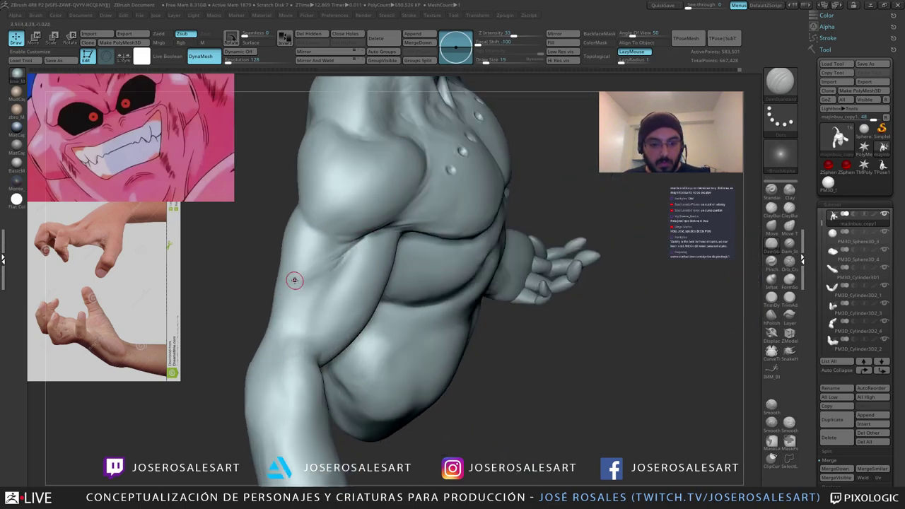
mouse_move(295, 281)
right_mouse_down()
mouse_move(362, 257)
mouse_move(311, 259)
mouse_move(290, 247)
mouse_move(262, 268)
right_mouse_up()
right_click_drag(549, 272, 421, 276, "alt")
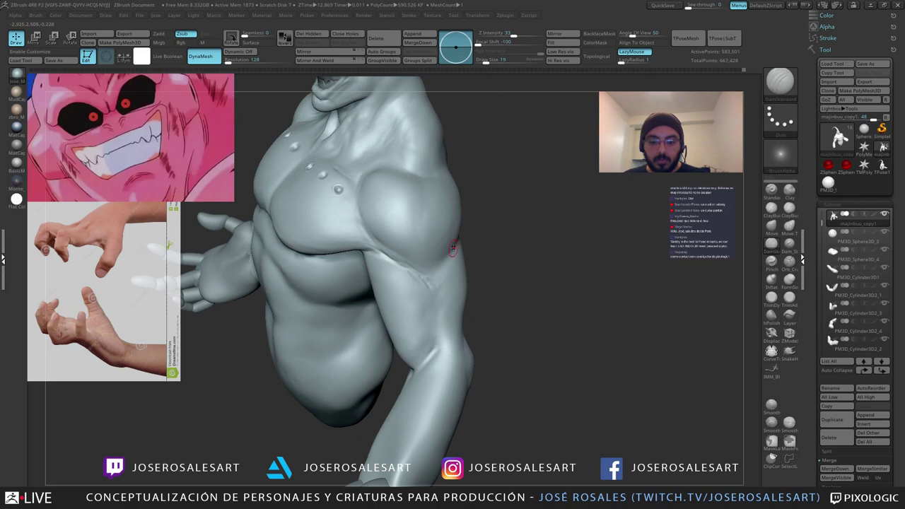
right_click_drag(452, 249, 435, 290)
left_click_drag(408, 270, 424, 279, "shift")
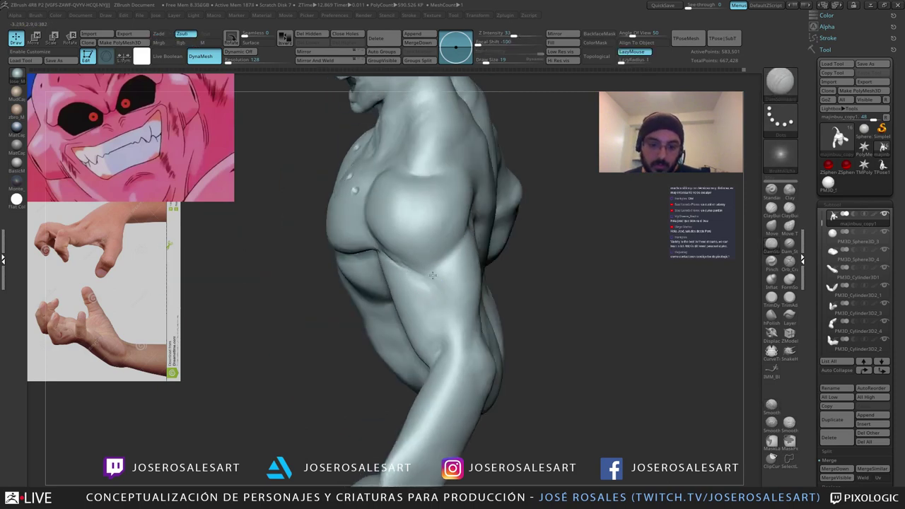
right_click_drag(400, 272, 430, 264)
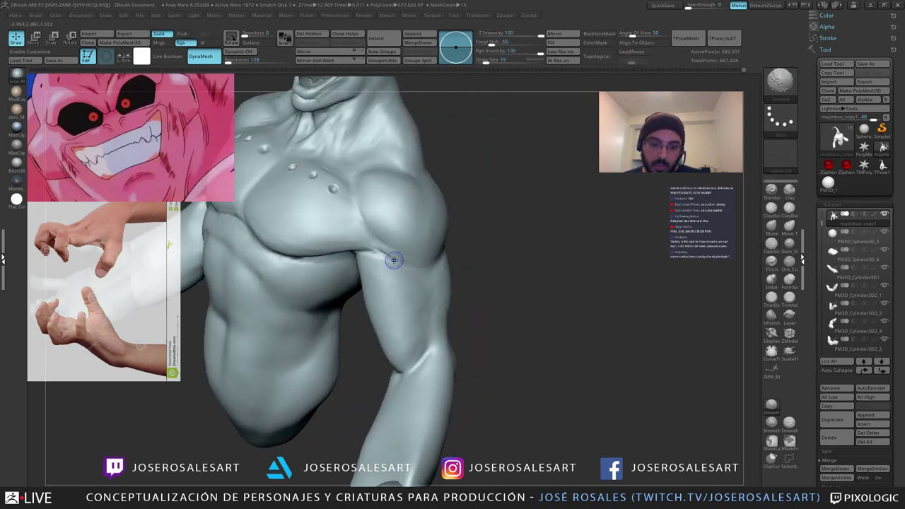
left_click_drag(391, 253, 405, 259, "shift")
mouse_move(417, 270)
right_mouse_down()
mouse_move(397, 271)
mouse_move(428, 275)
mouse_move(410, 271)
mouse_move(417, 267)
right_mouse_up()
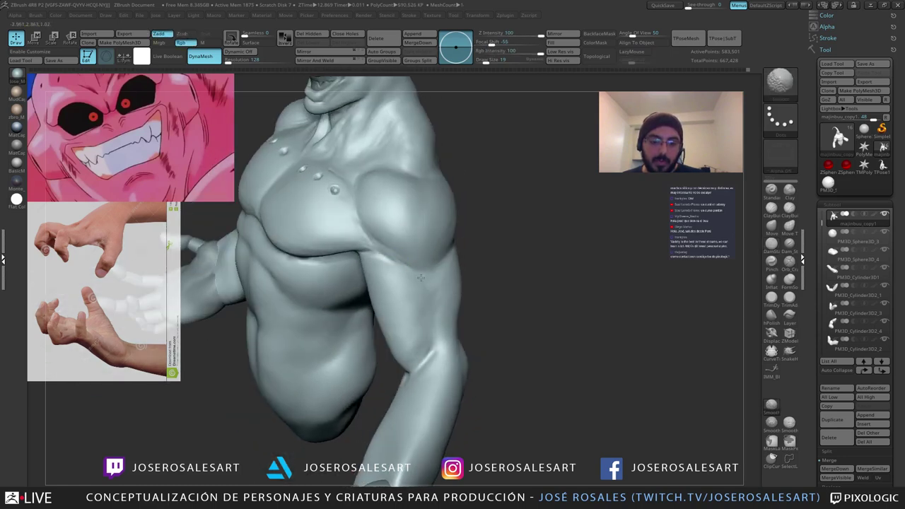
mouse_move(421, 278)
left_mouse_down("shift")
mouse_move(425, 304)
mouse_move(410, 269)
left_mouse_up("shift")
mouse_move(417, 268)
right_mouse_down()
mouse_move(403, 269)
mouse_move(414, 303)
mouse_move(464, 293)
mouse_move(418, 263)
mouse_move(452, 250)
mouse_move(388, 262)
mouse_move(399, 224)
right_mouse_up()
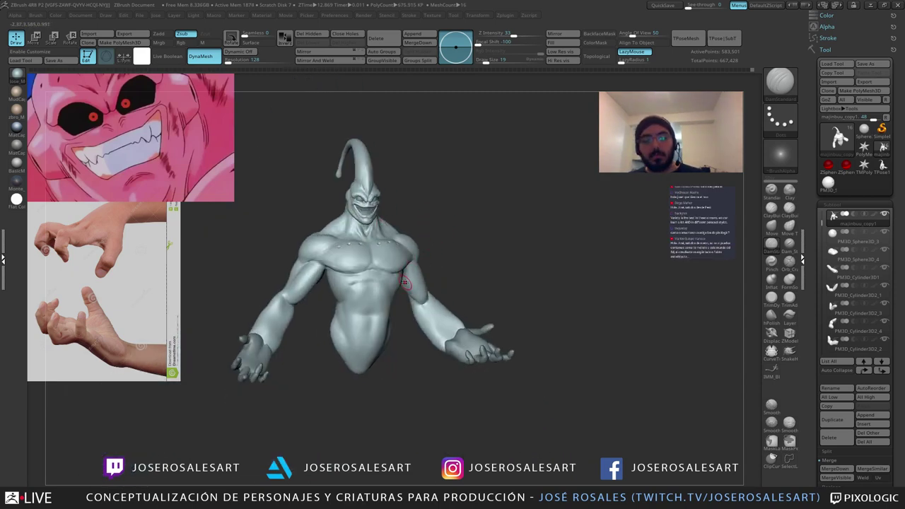
Step: Build up the forms around the elbow with ClayBuildup at draw size 39 and smooth them
right_click_drag(404, 283, 463, 176)
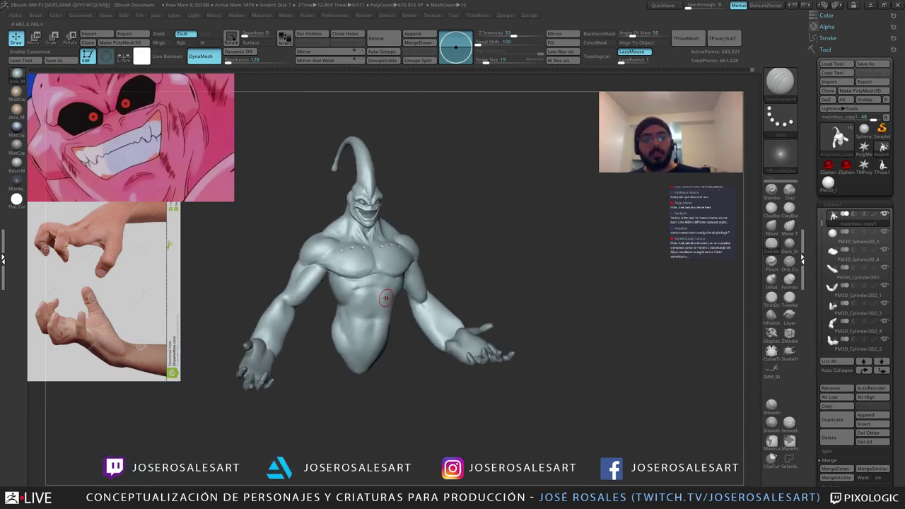
right_click_drag(385, 297, 366, 275)
mouse_move(314, 255)
right_mouse_down()
mouse_move(309, 248)
mouse_move(365, 244)
mouse_move(347, 229)
right_mouse_up()
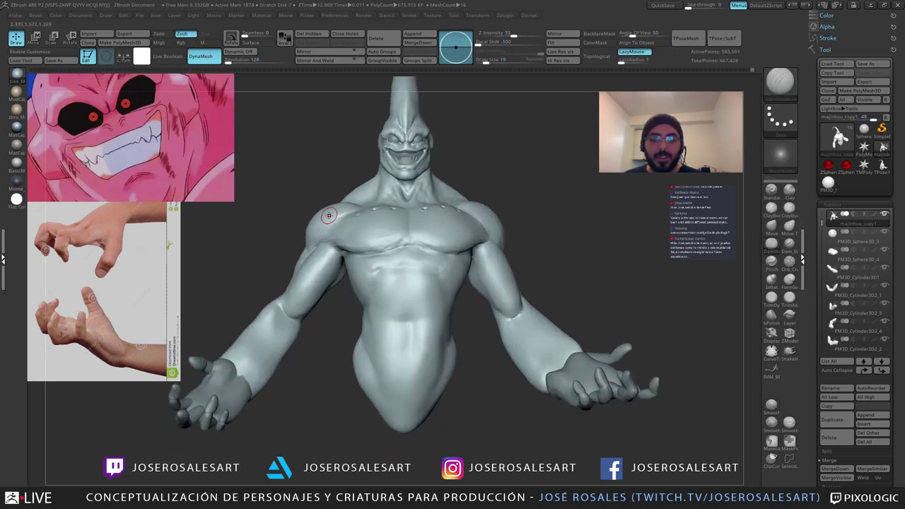
key("b")
key("c")
key("b")
left_click_drag(310, 325, 368, 322)
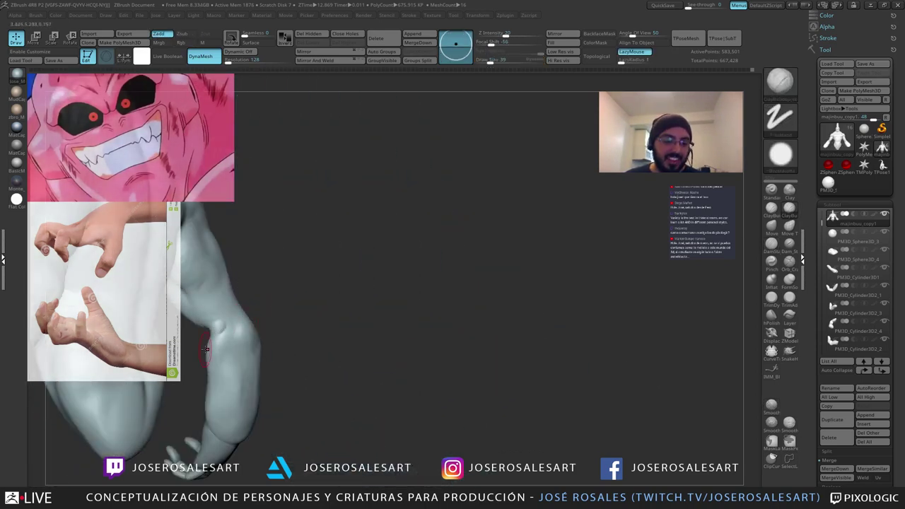
left_click_drag(206, 349, 218, 333)
right_click_drag(237, 328, 300, 303)
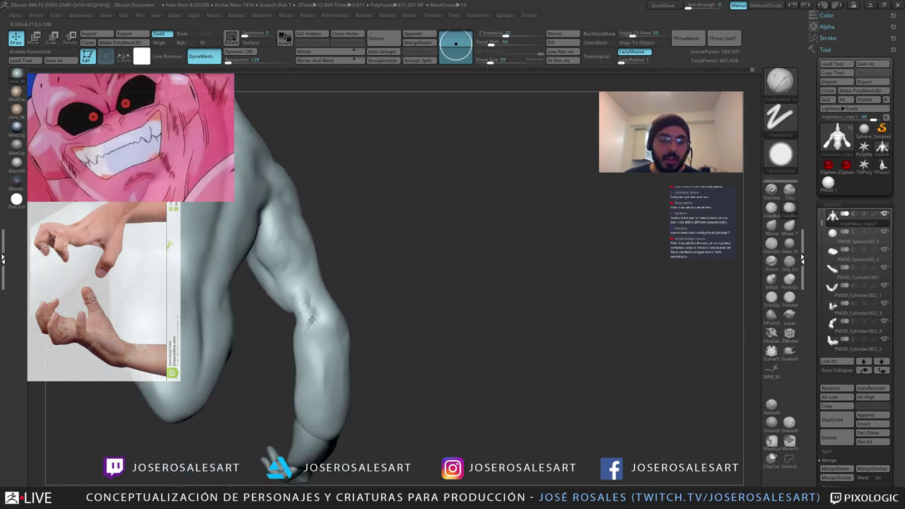
left_click_drag(312, 321, 306, 311)
right_click_drag(305, 311, 303, 303)
left_click_drag(303, 303, 305, 324, "shift")
right_click_drag(305, 324, 333, 306)
Step: Add muscle volume along the forearm from the elbow toward the wrist with ClayBuildup
mouse_move(212, 304)
right_mouse_down("alt")
mouse_move(342, 291)
mouse_move(364, 299)
right_mouse_up("alt")
mouse_move(365, 299)
right_mouse_down()
mouse_move(347, 293)
mouse_move(355, 290)
right_mouse_up()
left_click_drag(356, 286, 362, 302)
mouse_move(311, 304)
right_mouse_down()
mouse_move(356, 304)
mouse_move(304, 327)
right_mouse_up()
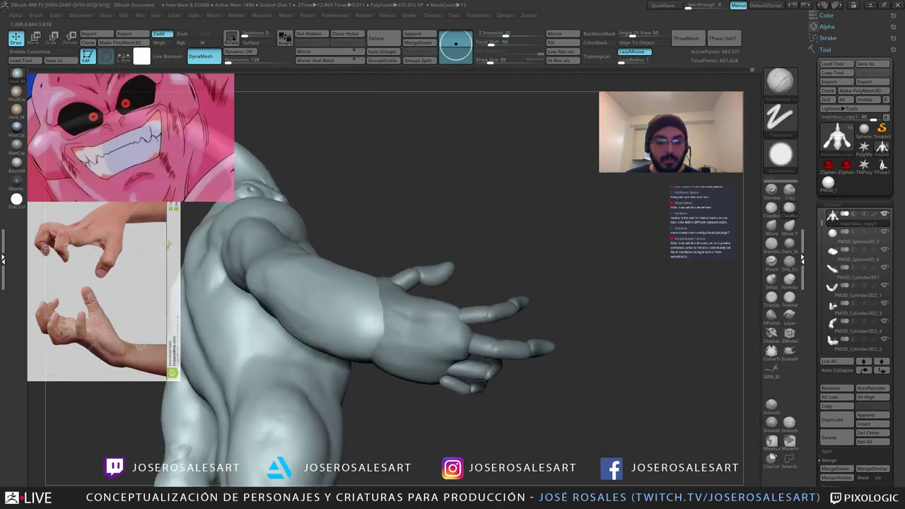
left_click_drag(302, 327, 389, 344)
mouse_move(388, 351)
right_mouse_down()
mouse_move(389, 340)
mouse_move(392, 353)
right_mouse_up()
left_click_drag(394, 354, 379, 350)
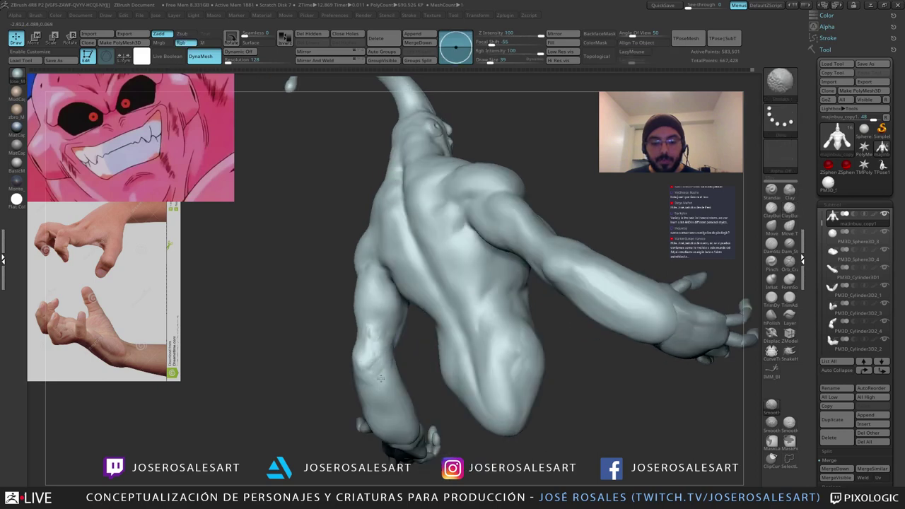
mouse_move(381, 378)
right_mouse_down()
mouse_move(380, 344)
mouse_move(347, 338)
mouse_move(337, 323)
mouse_move(410, 373)
mouse_move(325, 364)
right_mouse_up()
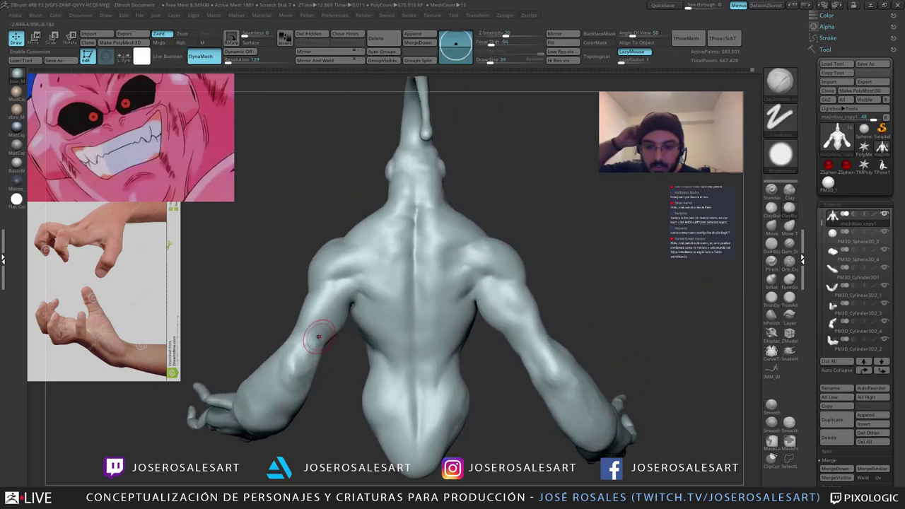
Step: Smooth the rear deltoid and its transition into the shoulder blade
mouse_move(355, 267)
right_mouse_down()
mouse_move(396, 271)
mouse_move(396, 234)
mouse_move(382, 247)
right_mouse_up()
mouse_move(382, 247)
right_mouse_down("ctrl")
mouse_move(356, 293)
mouse_move(379, 261)
mouse_move(376, 243)
mouse_move(356, 256)
mouse_move(383, 232)
right_mouse_up("ctrl")
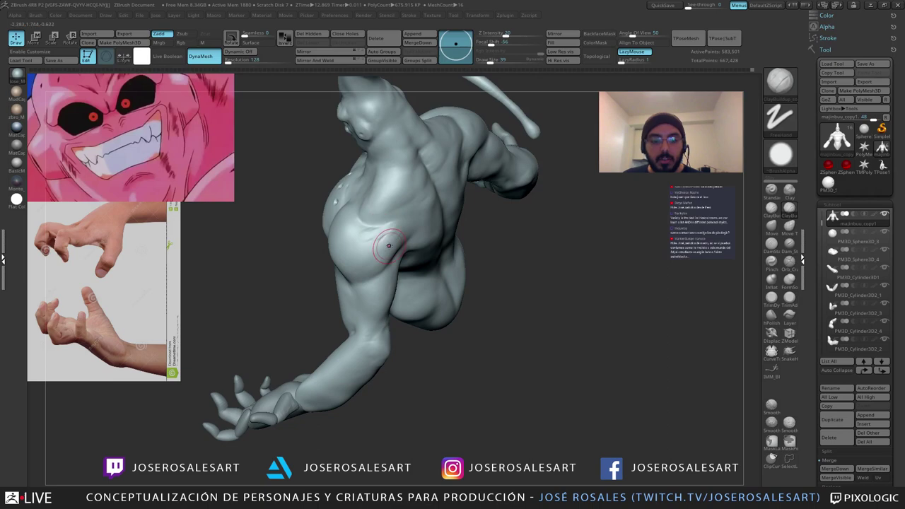
left_click_drag(388, 245, 380, 241, "shift")
right_click_drag(381, 240, 401, 236)
right_click_drag(401, 237, 415, 217, "ctrl")
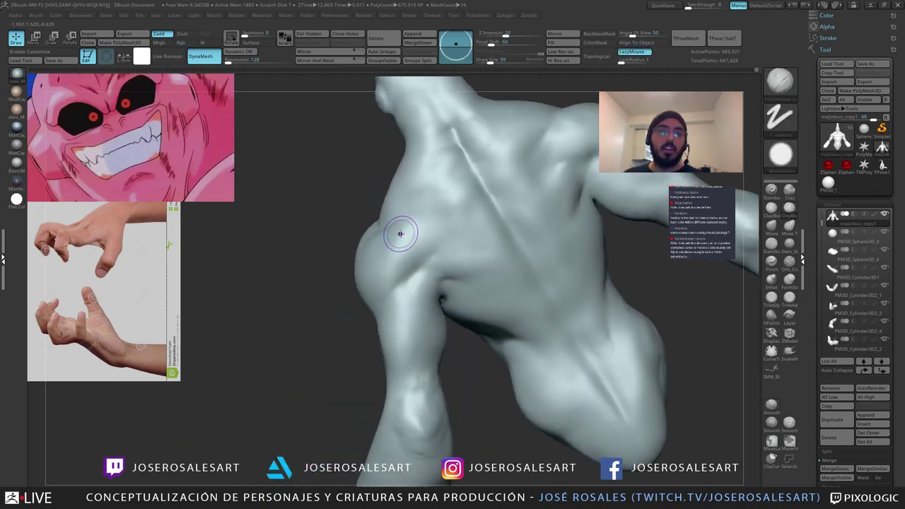
mouse_move(401, 234)
left_mouse_down("shift")
mouse_move(424, 215)
mouse_move(403, 243)
left_mouse_up("shift")
mouse_move(402, 244)
right_mouse_down("ctrl")
mouse_move(384, 261)
mouse_move(433, 210)
mouse_move(413, 220)
mouse_move(391, 255)
mouse_move(414, 228)
mouse_move(404, 236)
mouse_move(429, 239)
mouse_move(413, 202)
mouse_move(425, 225)
mouse_move(330, 250)
mouse_move(368, 264)
mouse_move(388, 318)
right_mouse_up("ctrl")
Step: Adjust the trapezius and upper shoulder volume with the Move brush at draw size 81
key("b")
key("p")
key("i")
right_click_drag(403, 155, 380, 191, "ctrl")
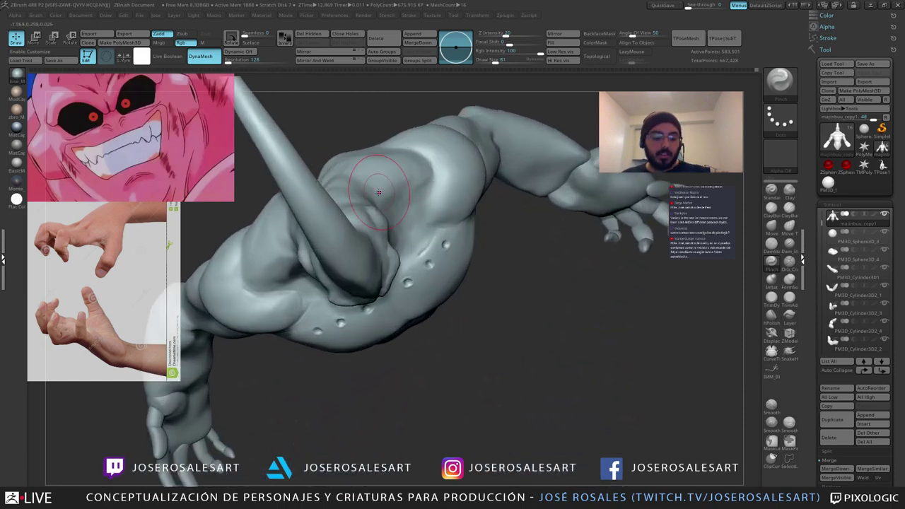
key("b")
key("m")
key("v")
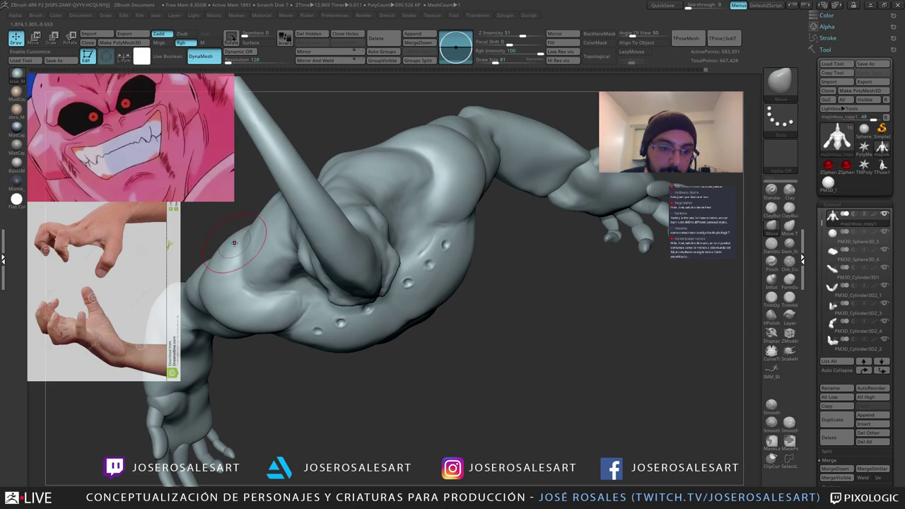
mouse_move(239, 249)
right_mouse_down()
mouse_move(231, 234)
mouse_move(317, 279)
mouse_move(320, 231)
right_mouse_up()
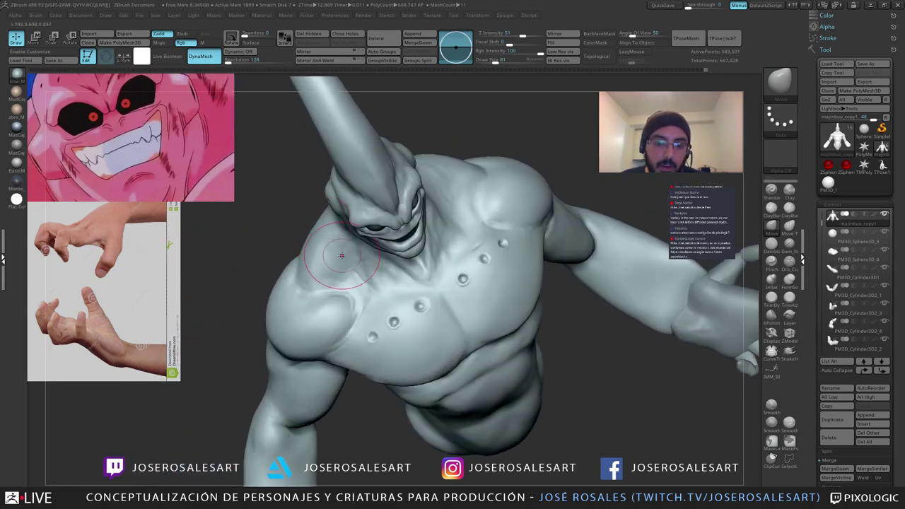
right_click_drag(249, 275, 290, 238)
mouse_move(235, 248)
right_mouse_down()
mouse_move(268, 258)
mouse_move(247, 270)
mouse_move(261, 237)
mouse_move(266, 255)
mouse_move(269, 230)
right_mouse_up()
key("bracketright")
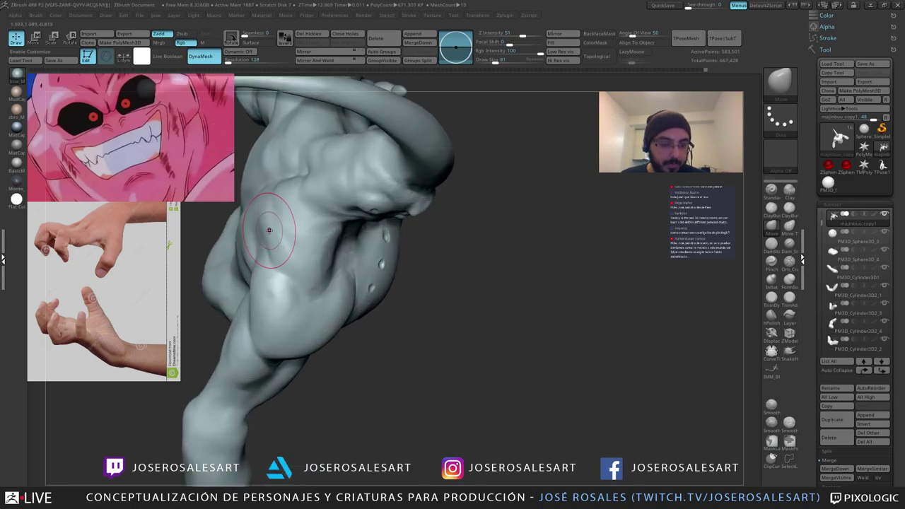
Step: Carve the spine groove down the middle of the upper back with the DamStandard brush at draw size 62
key("b")
key("d")
key("s")
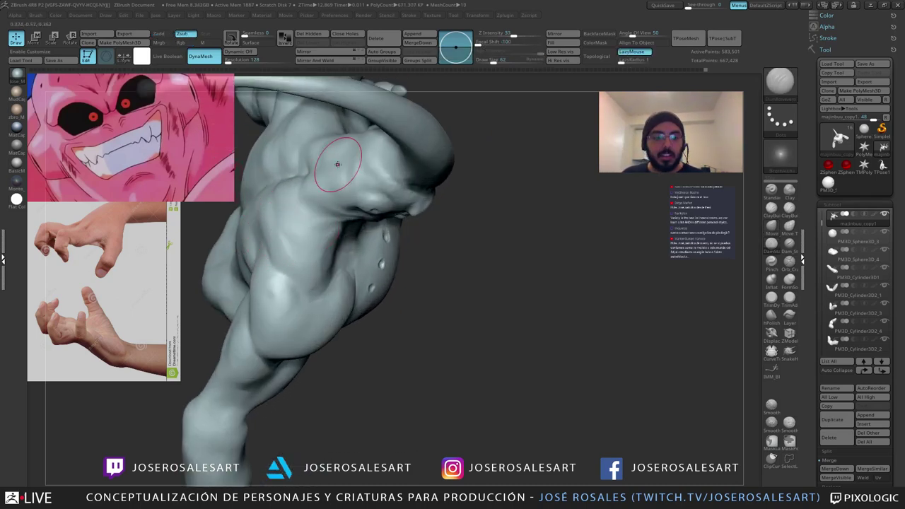
mouse_move(313, 213)
right_mouse_down()
mouse_move(296, 239)
mouse_move(322, 207)
mouse_move(312, 219)
mouse_move(340, 231)
mouse_move(495, 126)
mouse_move(403, 174)
mouse_move(402, 224)
mouse_move(384, 203)
right_mouse_up()
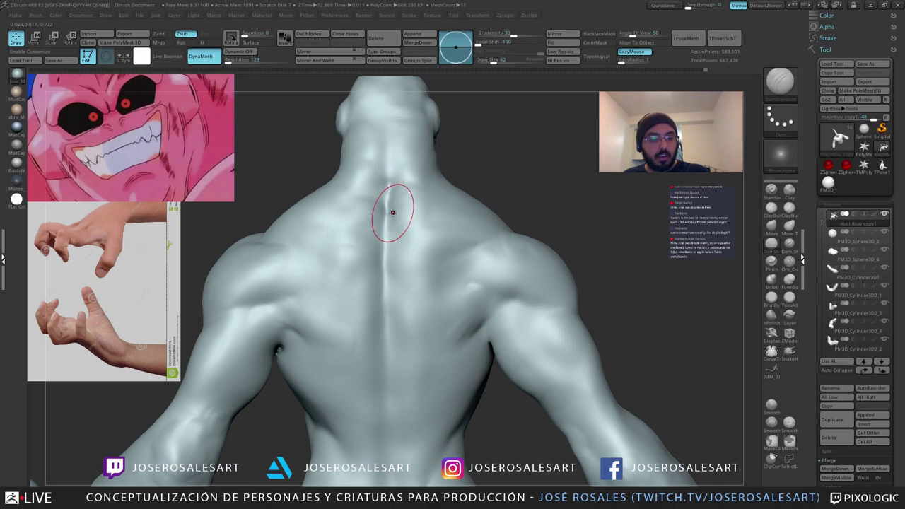
Step: Adjust the neck and trapezius silhouette from behind with a large SnakeHook brush
key("b")
key("s")
key("h")
key("s")
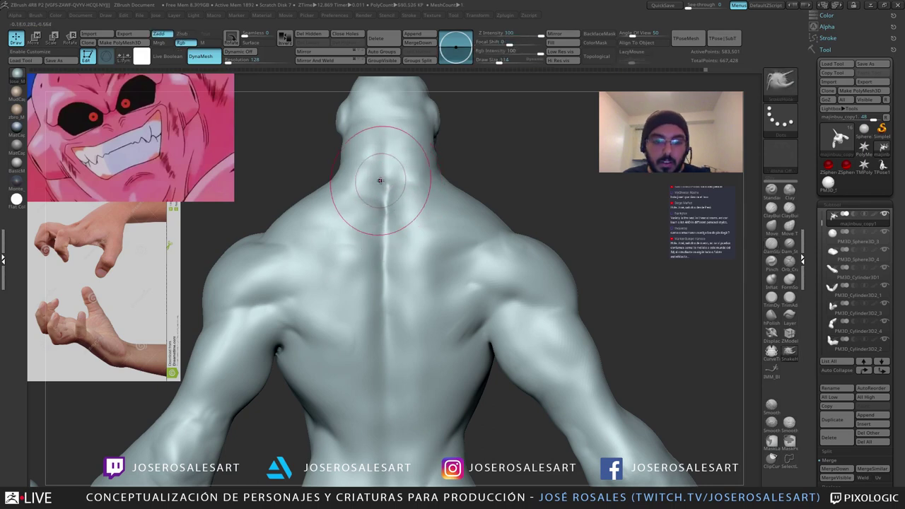
right_click_drag(385, 141, 401, 162, "ctrl")
key("s")
left_click_drag(395, 152, 400, 148)
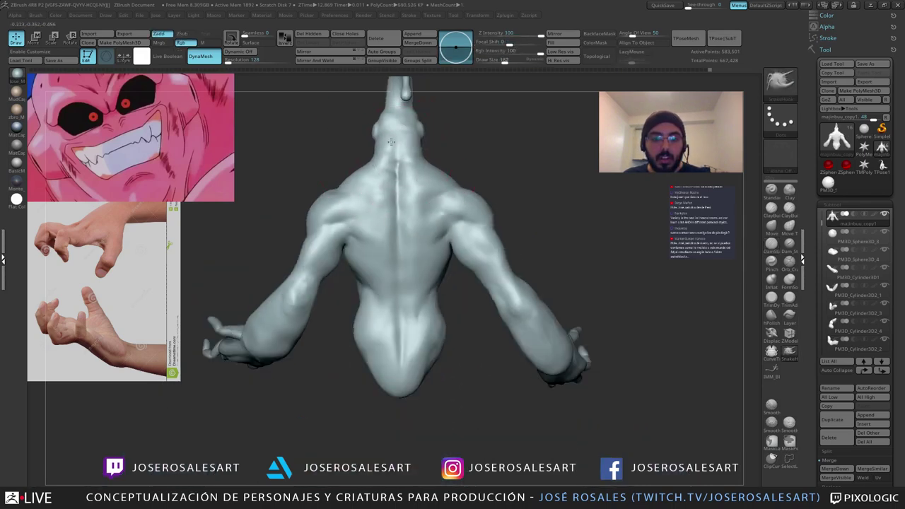
mouse_move(391, 143)
right_mouse_down("alt")
mouse_move(380, 188)
mouse_move(464, 187)
mouse_move(493, 200)
right_mouse_up("alt")
key("s")
left_click_drag(492, 201, 487, 201)
right_click_drag(488, 201, 425, 214, "alt")
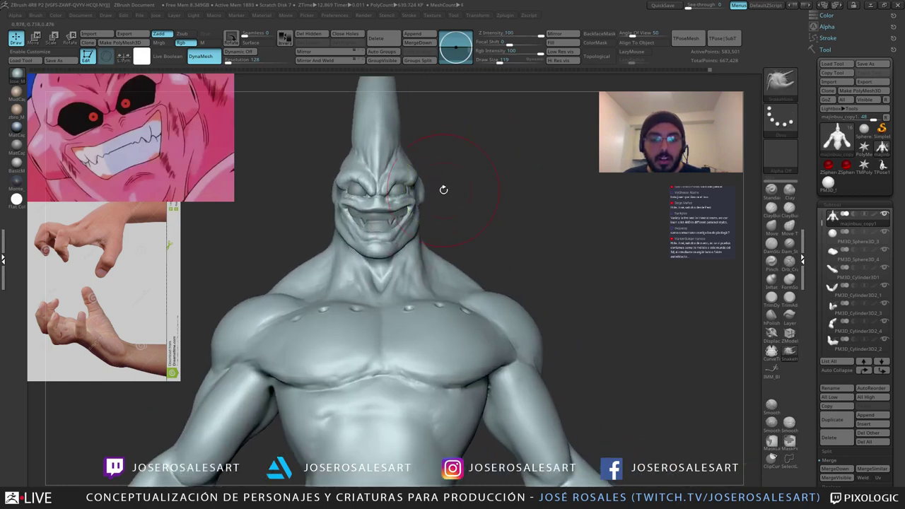
Step: Refine the head, jaw and neck silhouette from the front with the SnakeHook brush, reducing its draw size for the face
key("s")
left_click_drag(398, 210, 410, 210)
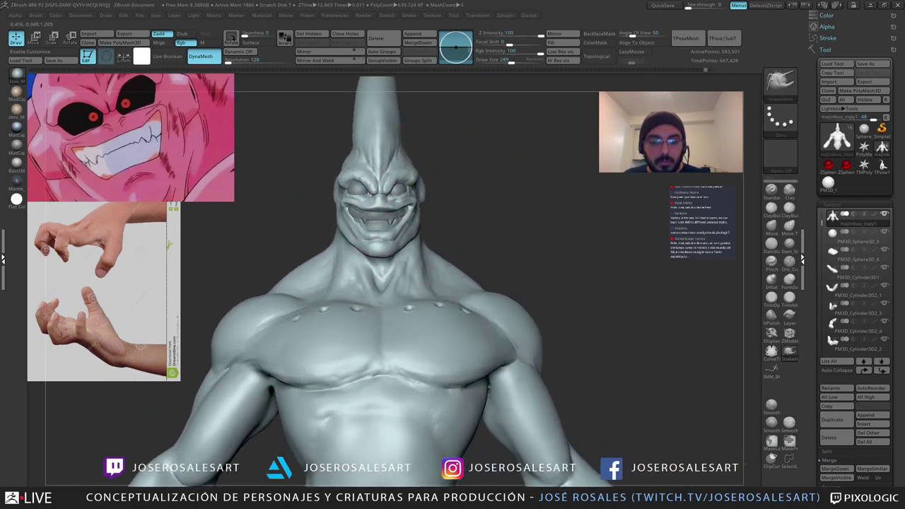
key("bracketleft")
key("bracketleft")
key("bracketleft")
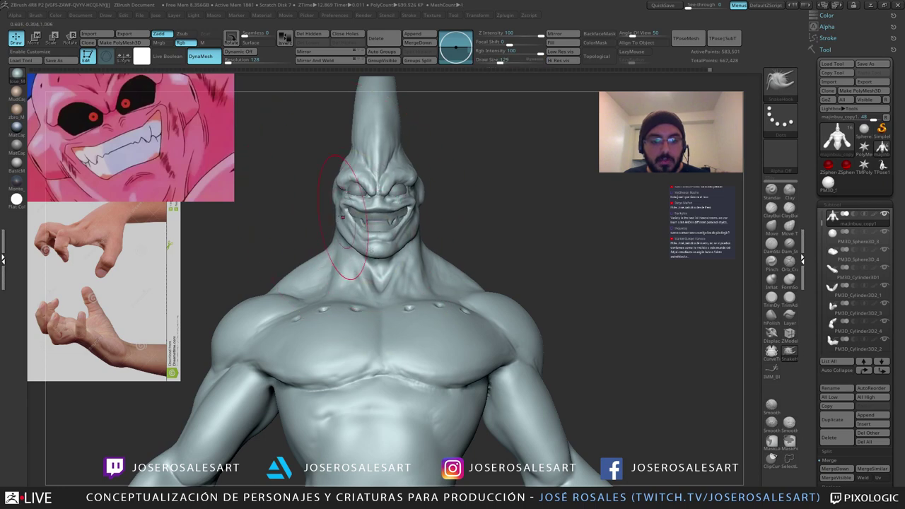
right_click_drag(343, 217, 341, 245, "ctrl")
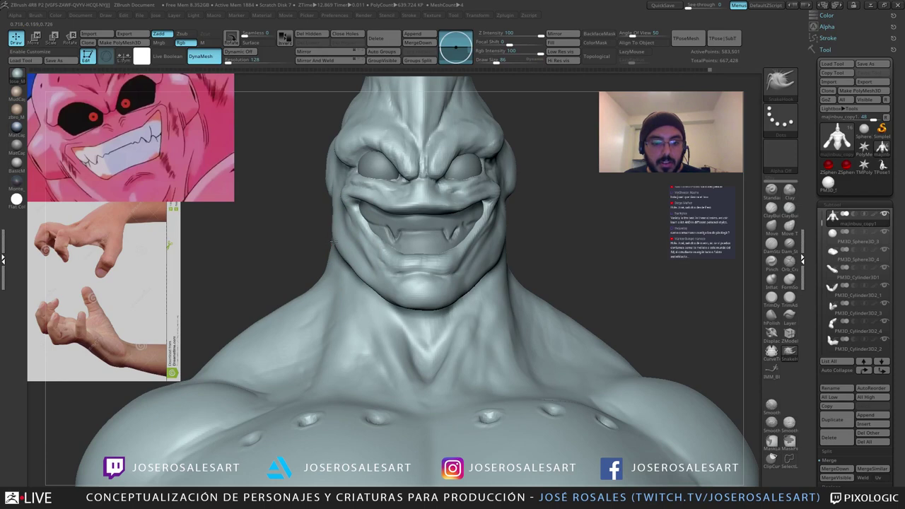
right_click_drag(465, 240, 382, 256, "alt")
mouse_move(382, 256)
right_mouse_down("ctrl")
mouse_move(380, 239)
mouse_move(357, 244)
mouse_move(396, 249)
mouse_move(358, 240)
mouse_move(376, 245)
mouse_move(430, 227)
right_mouse_up("ctrl")
Step: Build up the side of the neck below the ear and jaw with the ClayBuildup brush at draw size 65
key("1")
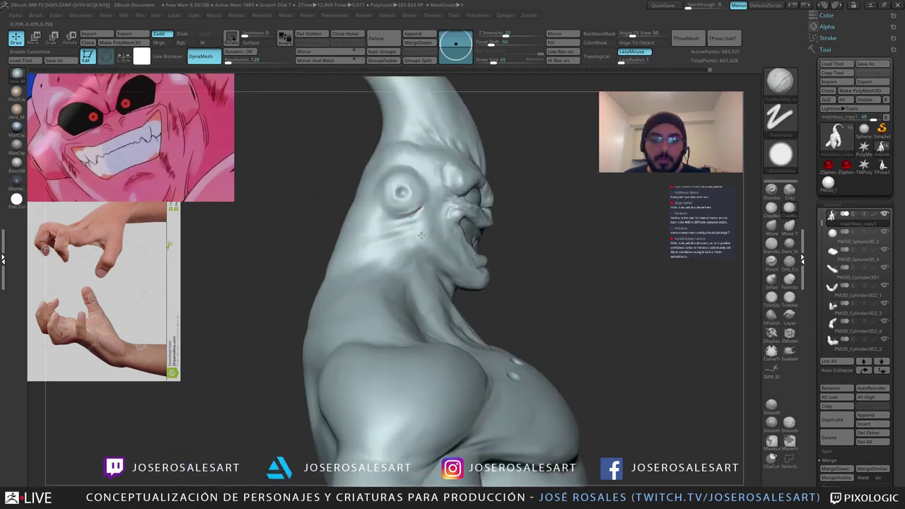
mouse_move(447, 259)
right_mouse_down()
mouse_move(412, 255)
mouse_move(427, 230)
right_mouse_up()
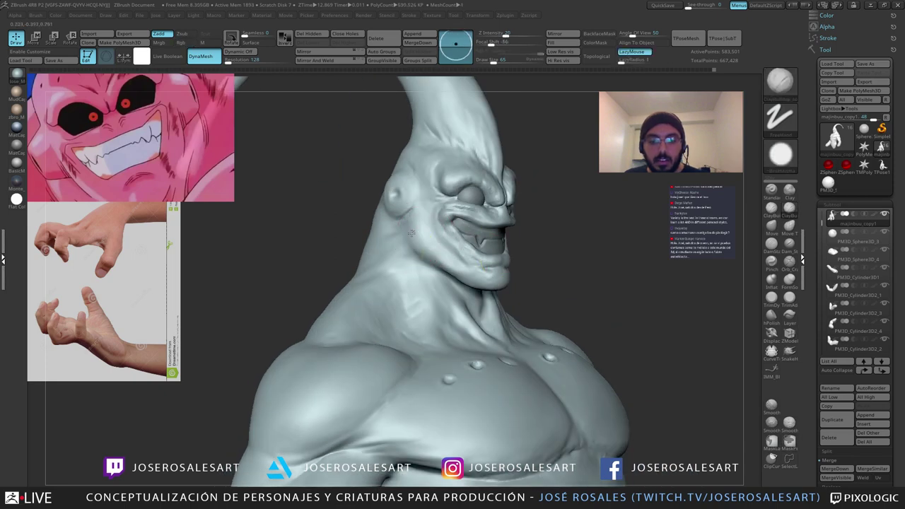
mouse_move(478, 248)
right_mouse_down("ctrl")
mouse_move(451, 255)
mouse_move(464, 265)
mouse_move(503, 257)
mouse_move(393, 253)
mouse_move(446, 281)
mouse_move(394, 269)
mouse_move(346, 272)
mouse_move(485, 309)
mouse_move(433, 324)
right_mouse_up("ctrl")
key("s")
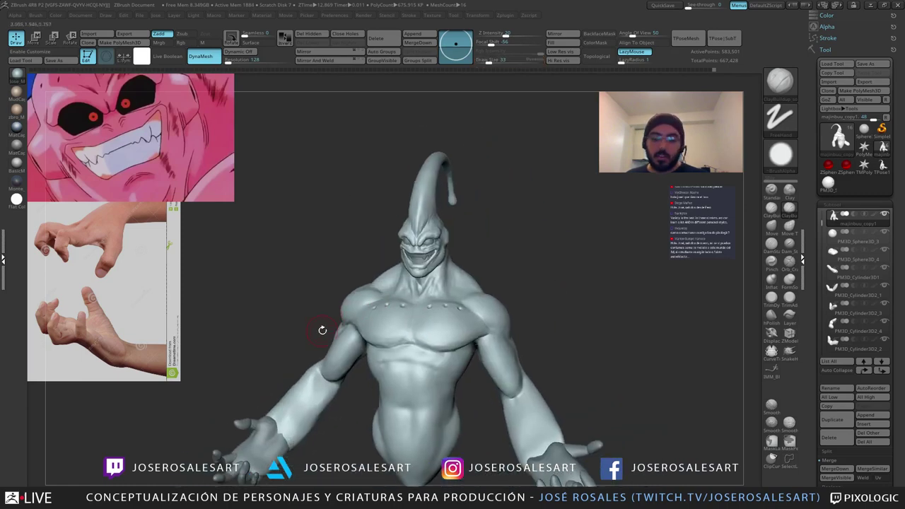
mouse_move(365, 247)
right_mouse_down("ctrl")
mouse_move(386, 349)
mouse_move(366, 281)
mouse_move(296, 247)
right_mouse_up("ctrl")
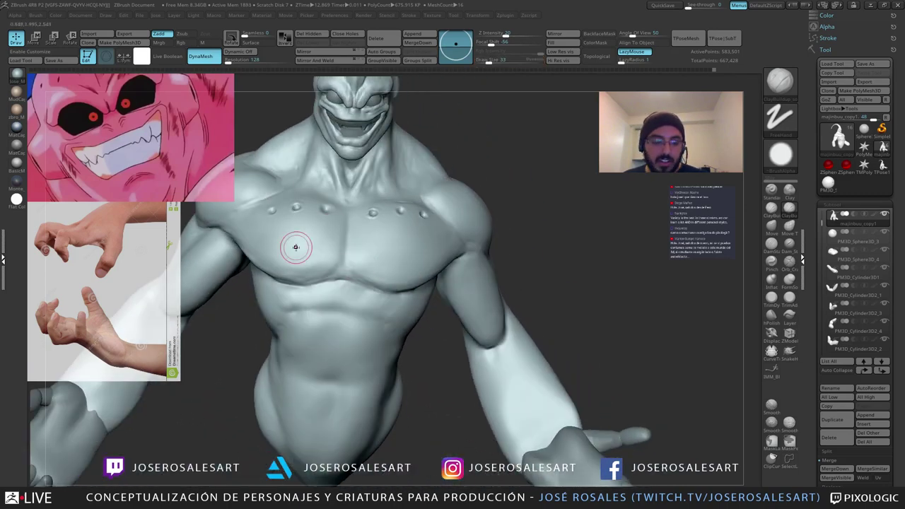
Step: Carve the lower pectoral edges and the base of the sternum with DamStandard at draw size 21, and smooth the center
key("b")
key("d")
key("s")
right_click_drag(327, 294, 355, 256)
key("s")
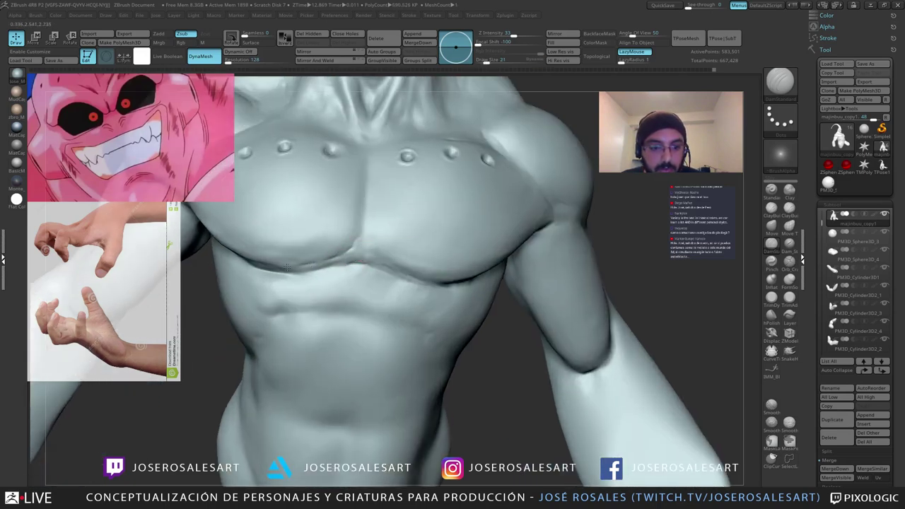
mouse_move(373, 238)
right_mouse_down()
mouse_move(368, 245)
mouse_move(383, 255)
right_mouse_up()
left_click_drag(383, 255, 410, 273)
mouse_move(409, 274)
right_mouse_down()
mouse_move(407, 281)
mouse_move(403, 246)
mouse_move(369, 223)
right_mouse_up()
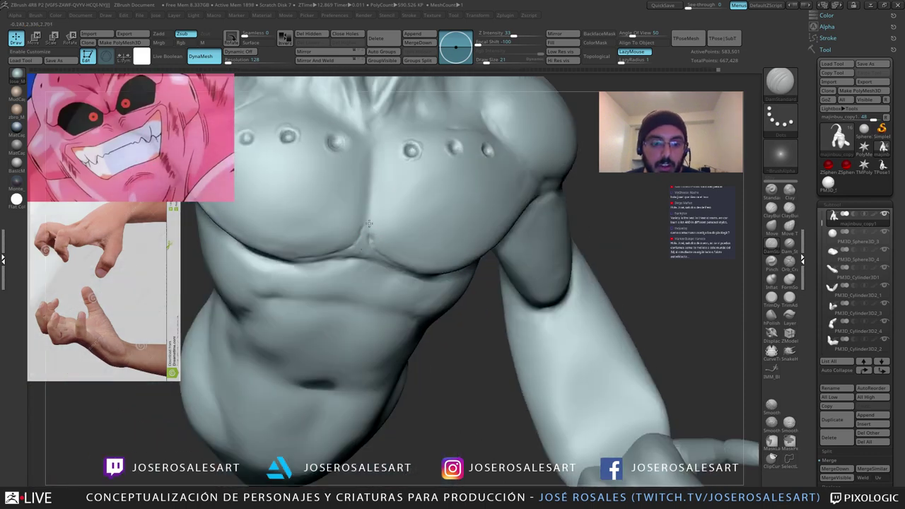
mouse_move(368, 224)
left_mouse_down("shift")
mouse_move(369, 242)
mouse_move(362, 239)
left_mouse_up("shift")
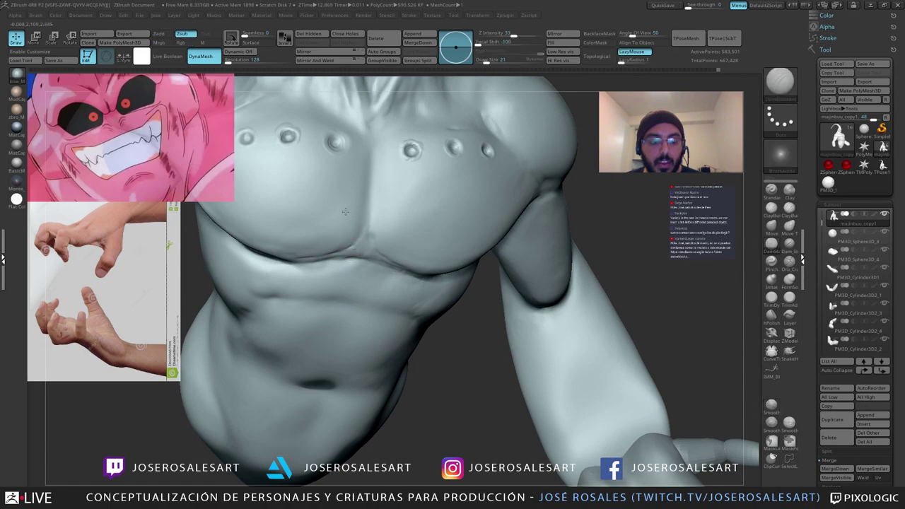
Step: Rework the lower sternum between the pectorals with the Standard and ClayBuildup brushes, and smooth it
right_click_drag(362, 239, 362, 287)
key("b")
key("s")
key("t")
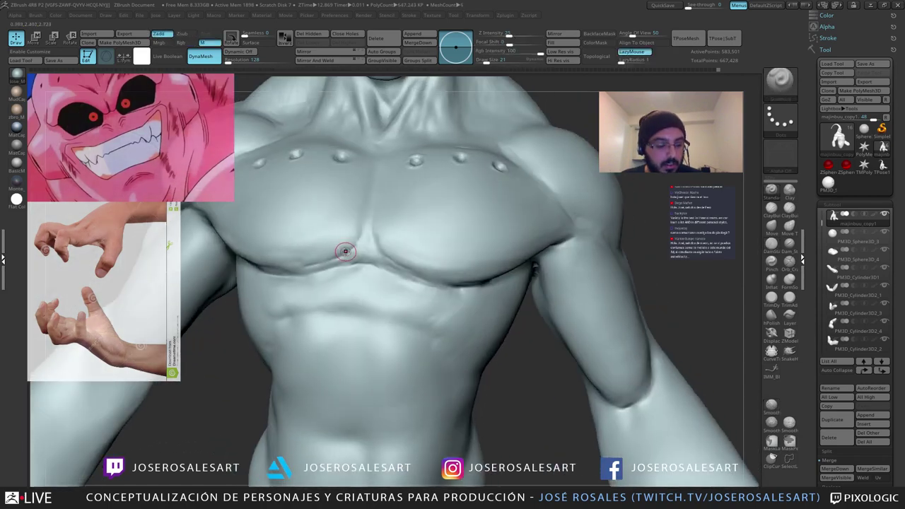
mouse_move(344, 252)
right_mouse_down()
mouse_move(308, 248)
mouse_move(381, 249)
right_mouse_up()
key("b")
key("c")
key("b")
left_click_drag(376, 230, 374, 225, "shift")
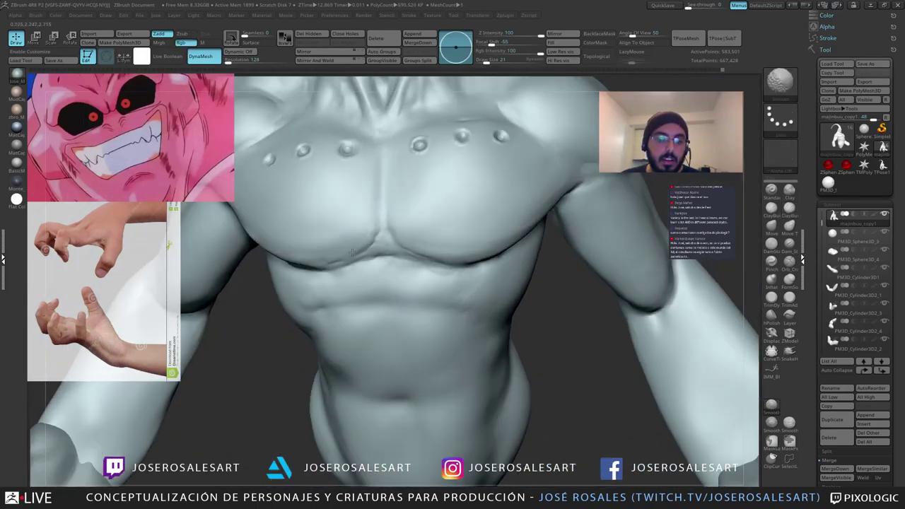
Step: Fill and smooth the transition between the inner pectoral edges and the upper abdomen with ClayBuildup at draw size 21
right_click_drag(368, 256, 406, 243)
left_click_drag(411, 242, 436, 245)
mouse_move(421, 248)
right_mouse_down()
mouse_move(417, 263)
mouse_move(396, 237)
mouse_move(377, 230)
mouse_move(372, 241)
right_mouse_up()
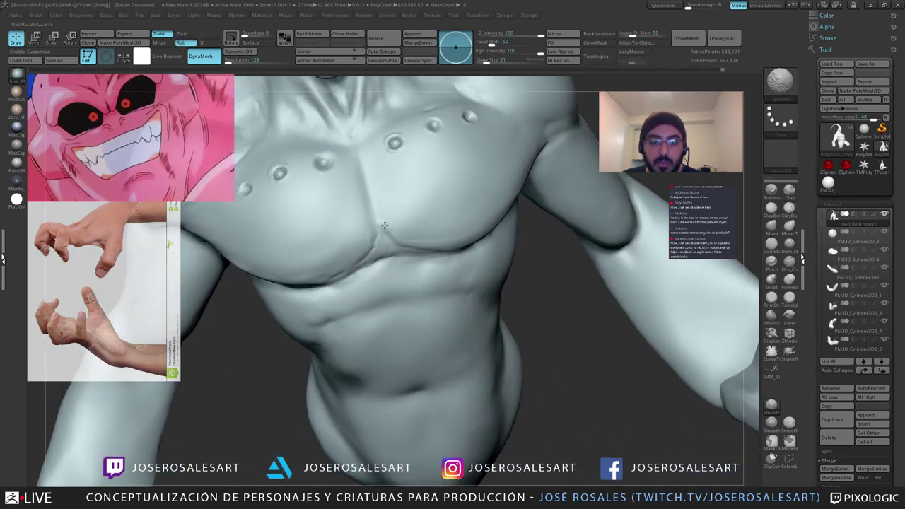
left_click_drag(373, 241, 409, 240, "shift")
right_click_drag(464, 267, 430, 249)
left_click_drag(421, 242, 429, 240, "shift")
mouse_move(429, 240)
right_mouse_down()
mouse_move(422, 243)
mouse_move(418, 191)
mouse_move(411, 219)
mouse_move(389, 238)
mouse_move(285, 271)
mouse_move(311, 247)
mouse_move(336, 250)
right_mouse_up()
Step: Sharpen the crease under the pectoral with DamStandard, smooth it, and touch up the surrounding volume with ClayBuildup
key("b")
key("d")
key("s")
left_click_drag(331, 249, 354, 257, "shift")
key("b")
key("c")
key("b")
mouse_move(354, 257)
right_mouse_down()
mouse_move(327, 261)
mouse_move(335, 259)
right_mouse_up()
right_click_drag(382, 284, 255, 266, "ctrl")
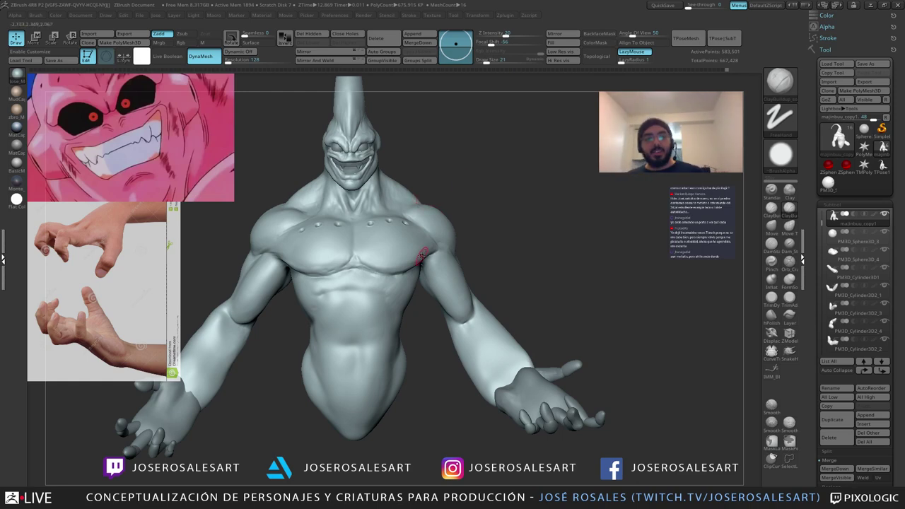
Step: Adjust the outer chest and ribcage contour near the armpit with the SnakeHook brush at draw size 77
right_click_drag(421, 256, 404, 224)
key("b")
key("s")
key("h")
mouse_move(369, 274)
right_mouse_down()
mouse_move(379, 289)
mouse_move(414, 264)
right_mouse_up()
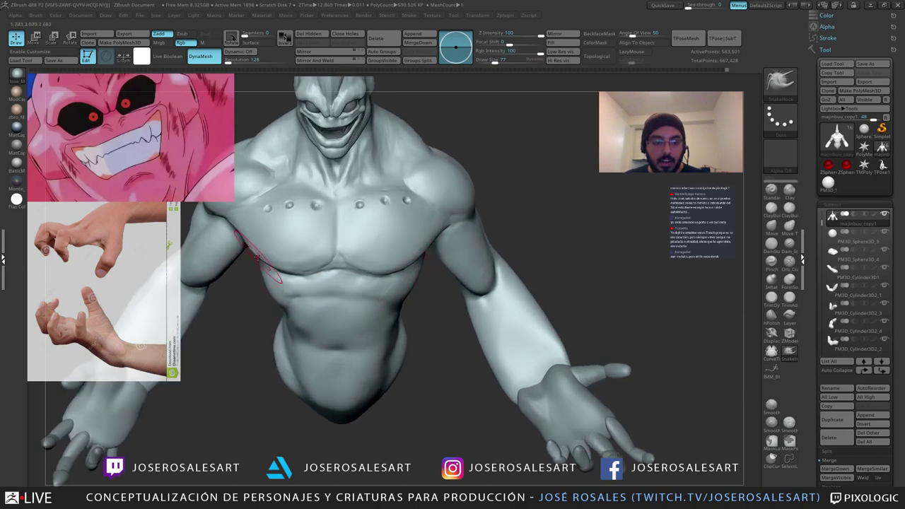
right_click_drag(259, 258, 258, 228)
left_click_drag(246, 271, 243, 274)
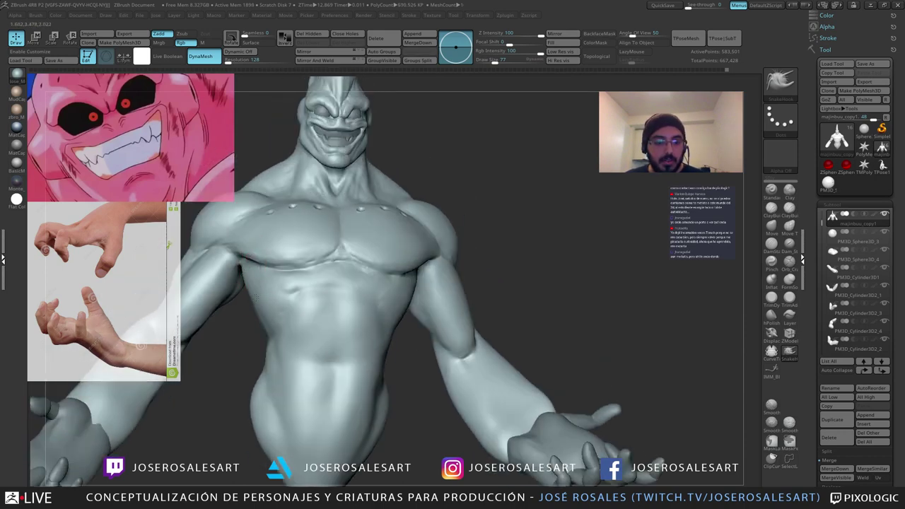
mouse_move(432, 283)
right_mouse_down()
mouse_move(404, 285)
mouse_move(423, 288)
mouse_move(417, 298)
mouse_move(416, 272)
right_mouse_up()
right_click_drag(416, 272, 445, 275)
Step: Build up the side of the ribcage below the pectoral with ClayBuildup at draw size 65 and smooth it
key("b")
key("c")
key("b")
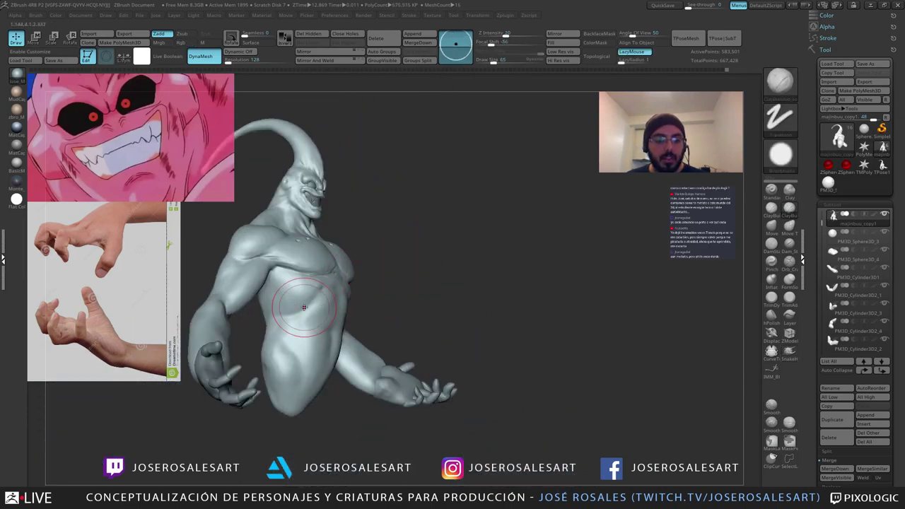
mouse_move(284, 276)
left_mouse_down()
mouse_move(287, 291)
mouse_move(297, 287)
left_mouse_up()
mouse_move(303, 299)
right_mouse_down()
mouse_move(285, 282)
mouse_move(306, 281)
right_mouse_up()
mouse_move(306, 280)
right_mouse_down("ctrl")
mouse_move(307, 302)
mouse_move(316, 300)
right_mouse_up("ctrl")
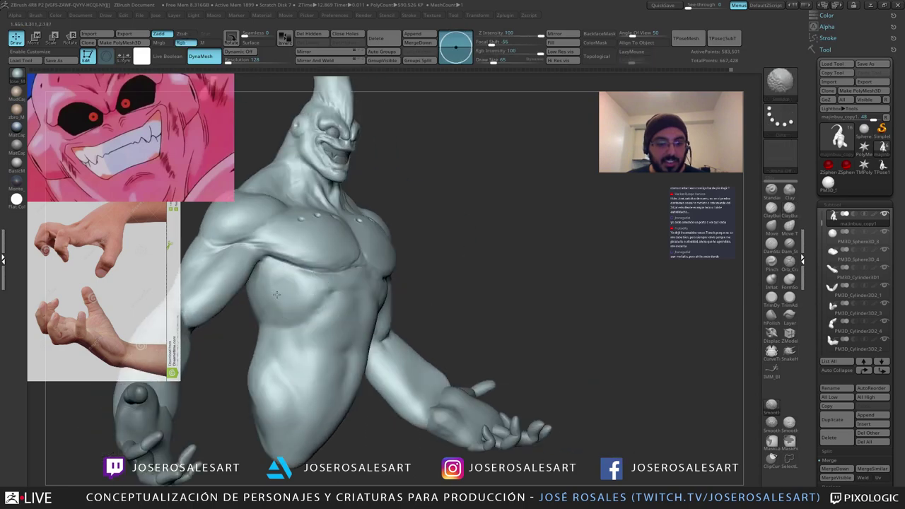
left_click_drag(283, 276, 291, 297, "shift")
right_click_drag(299, 293, 306, 279, "ctrl")
right_click_drag(305, 279, 283, 285)
Step: Add volume around the armpit and inner upper arm with ClayBuildup at draw size 54, and smooth the arm
key("s")
left_click_drag(420, 290, 416, 290)
mouse_move(415, 290)
right_mouse_down()
mouse_move(393, 287)
mouse_move(416, 286)
right_mouse_up()
right_click_drag(416, 285, 415, 307, "ctrl")
right_click_drag(364, 270, 387, 288)
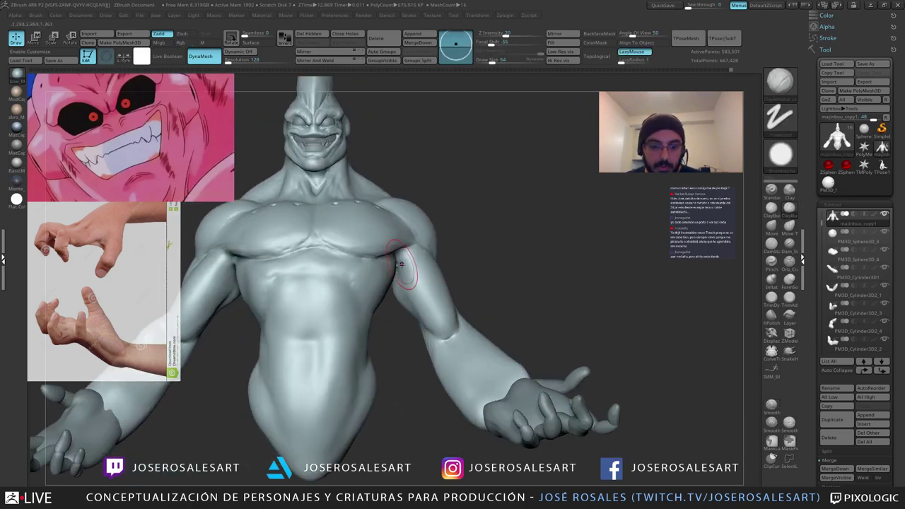
right_click_drag(409, 254, 388, 259)
left_click_drag(411, 288, 416, 306, "shift")
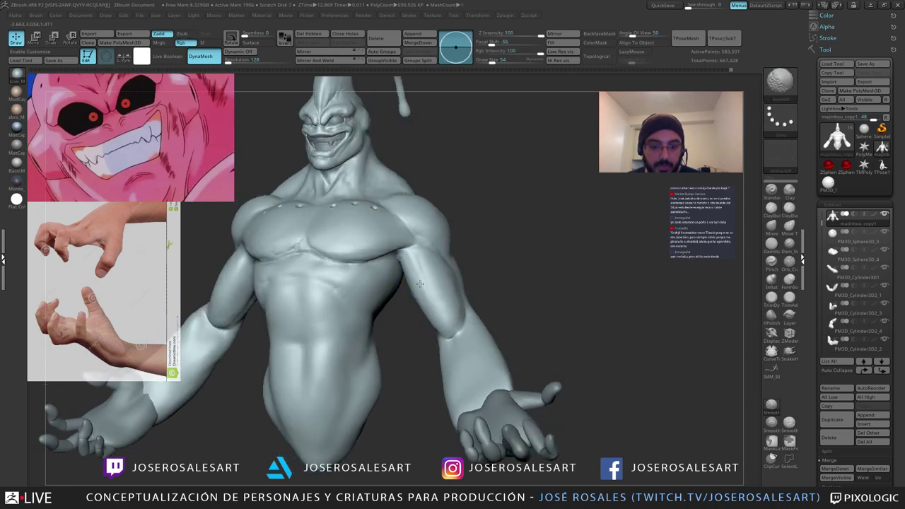
Step: Smooth the underside of the opposite upper arm between the armpit and the elbow
mouse_move(417, 305)
right_mouse_down()
mouse_move(393, 309)
mouse_move(428, 294)
mouse_move(440, 278)
right_mouse_up()
right_click_drag(440, 277, 396, 276)
right_click_drag(396, 276, 369, 267, "ctrl")
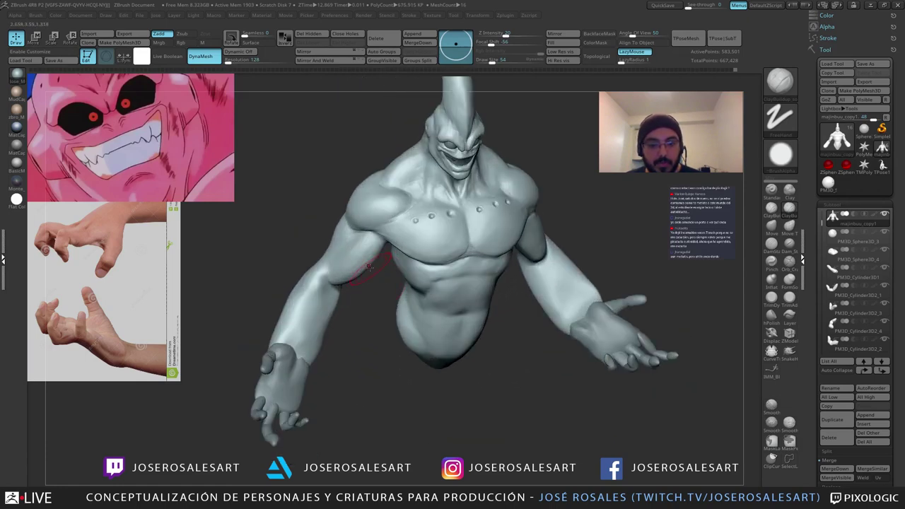
left_click_drag(367, 266, 347, 273, "shift")
mouse_move(349, 273)
right_mouse_down()
mouse_move(385, 281)
mouse_move(339, 259)
mouse_move(376, 267)
mouse_move(387, 288)
mouse_move(374, 260)
mouse_move(445, 251)
mouse_move(389, 259)
mouse_move(429, 238)
mouse_move(404, 273)
mouse_move(350, 290)
right_mouse_up()
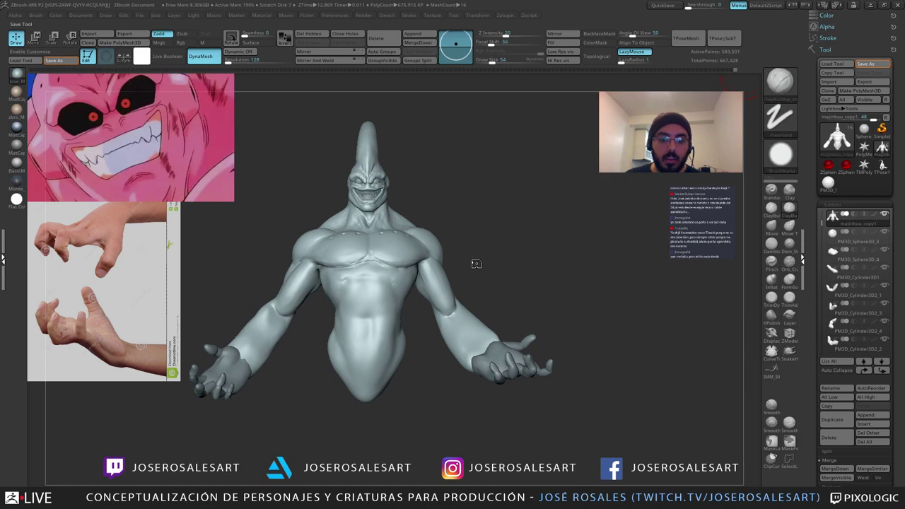
Step: Adjust the front silhouette of the shoulders and torso with a large SnakeHook brush
right_click_drag(429, 280, 477, 237, "alt")
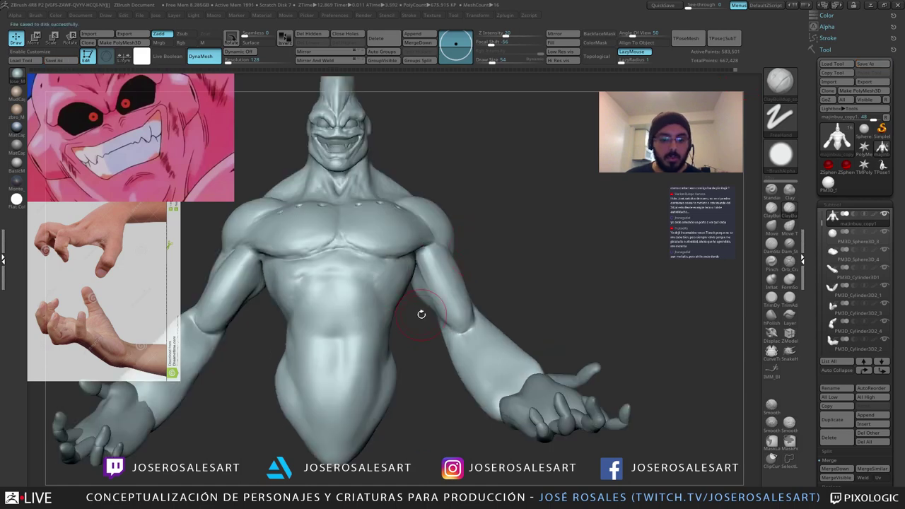
right_click_drag(422, 315, 401, 322, "ctrl")
key("b")
key("s")
key("h")
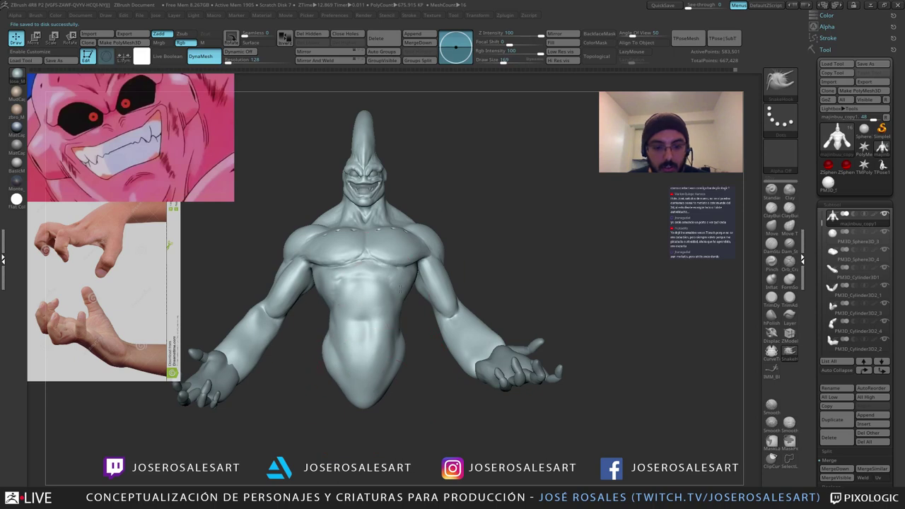
right_click_drag(396, 293, 330, 286, "ctrl")
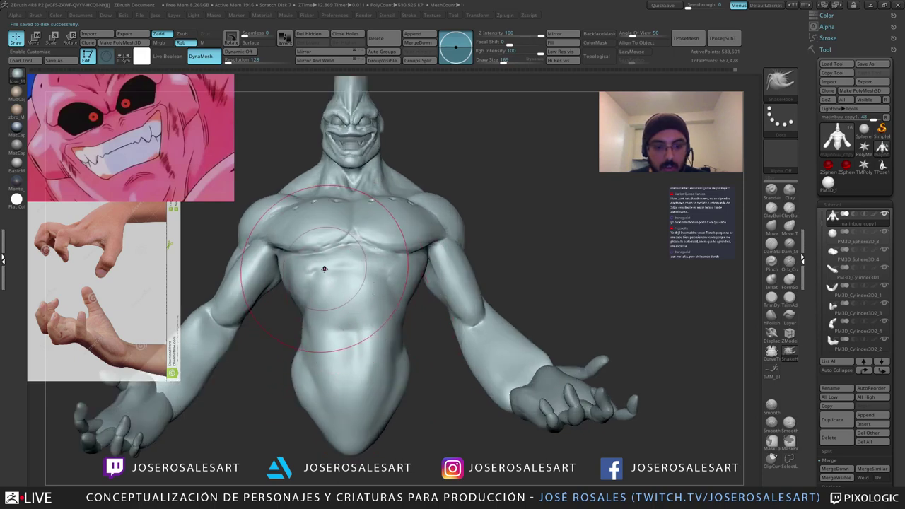
key("bracketleft")
key("bracketleft")
key("bracketleft")
key("bracketleft")
key("bracketleft")
mouse_move(453, 342)
right_mouse_down()
mouse_move(418, 318)
mouse_move(424, 304)
mouse_move(413, 308)
right_mouse_up()
mouse_move(413, 308)
right_mouse_down()
mouse_move(330, 311)
mouse_move(401, 317)
mouse_move(472, 301)
mouse_move(465, 275)
mouse_move(380, 283)
right_mouse_up()
key("s")
left_click_drag(380, 284, 382, 284)
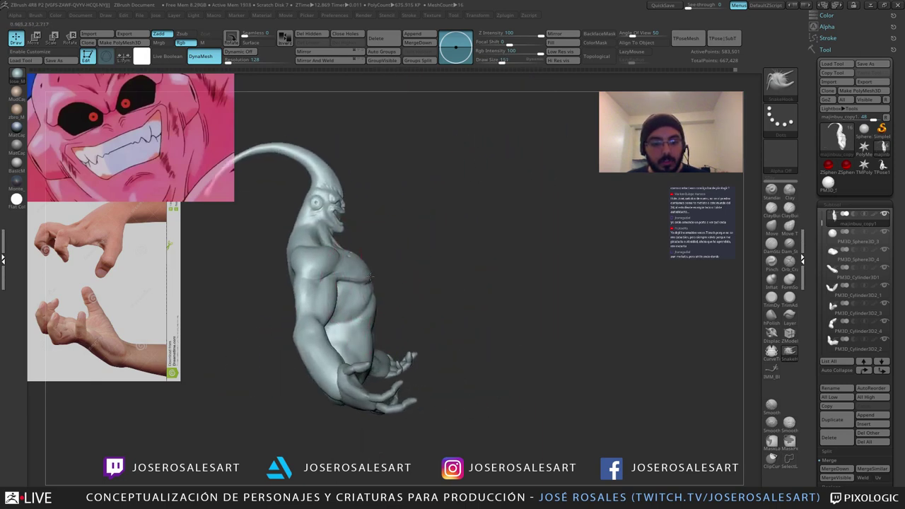
Step: Reshape the chest and upper torso profile from the side with the SnakeHook brush at draw size 161
right_click_drag(372, 274, 356, 282)
left_click_drag(342, 276, 394, 214)
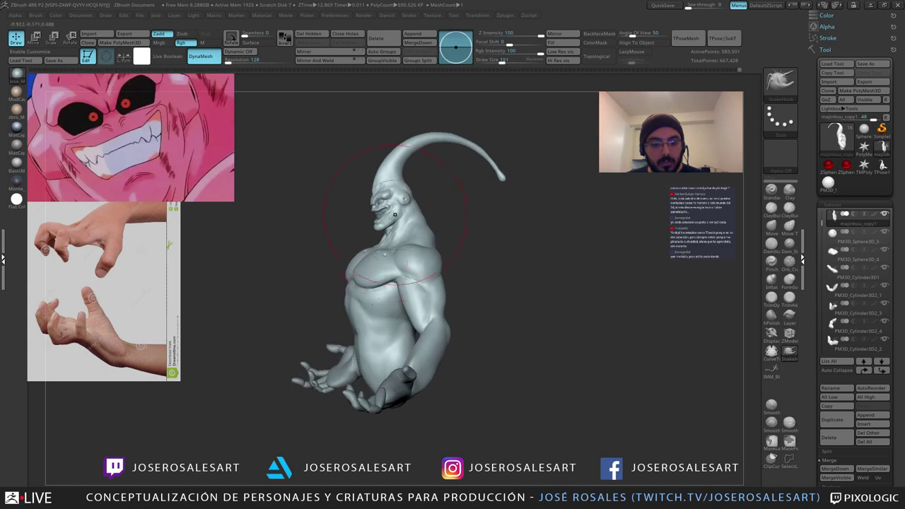
right_click_drag(359, 285, 368, 329, "ctrl")
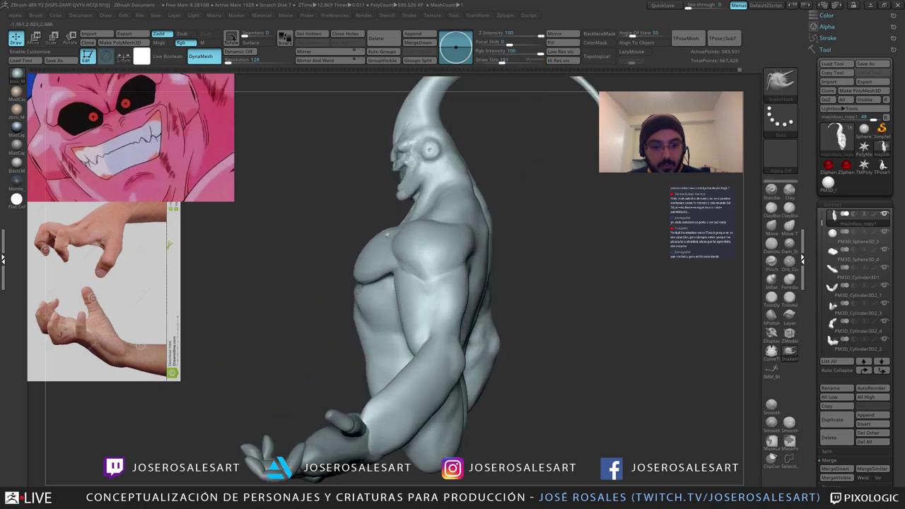
right_click_drag(304, 290, 385, 292)
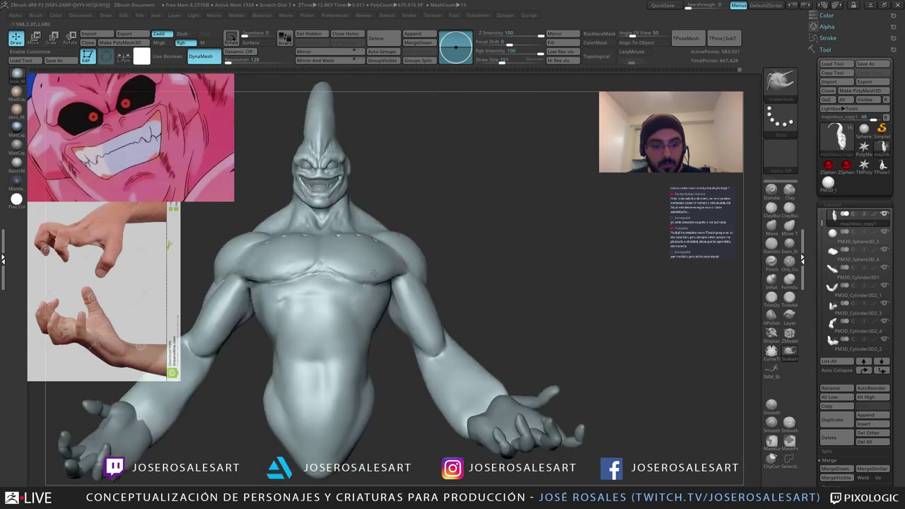
Step: Add volume to the pectorals with the Inflate brush at draw size 100
key("b")
key("i")
key("n")
mouse_move(267, 244)
right_mouse_down()
mouse_move(300, 258)
mouse_move(302, 249)
mouse_move(320, 266)
right_mouse_up()
left_click_drag(320, 265, 307, 279)
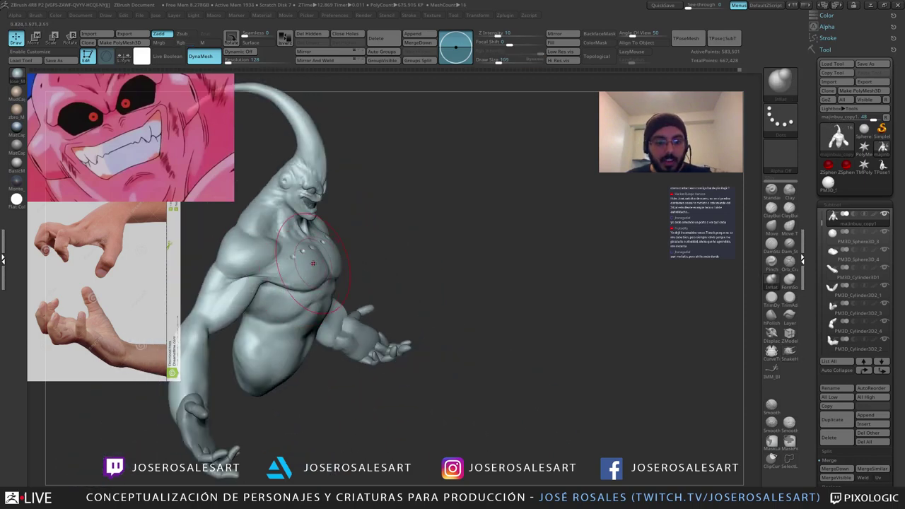
Step: Inflate the character's left pectoral with the Inflate brush at draw size 109
right_click_drag(330, 270, 375, 236)
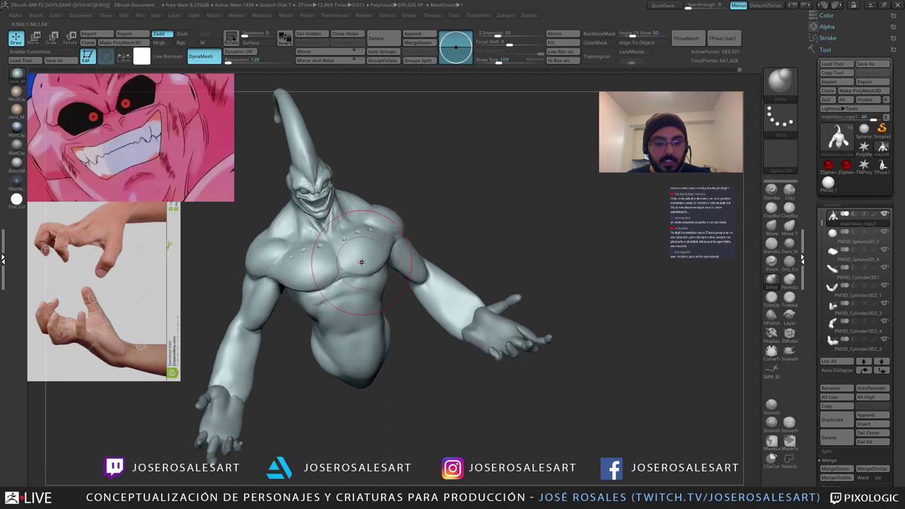
mouse_move(362, 263)
left_mouse_down()
mouse_move(396, 246)
mouse_move(364, 257)
left_mouse_up()
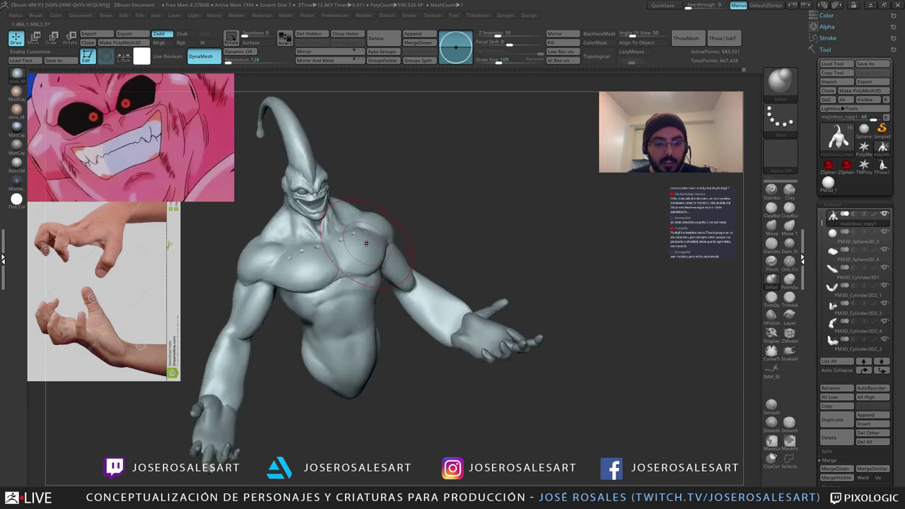
mouse_move(367, 243)
right_mouse_down()
mouse_move(398, 243)
mouse_move(294, 251)
mouse_move(356, 249)
mouse_move(348, 256)
mouse_move(353, 236)
right_mouse_up()
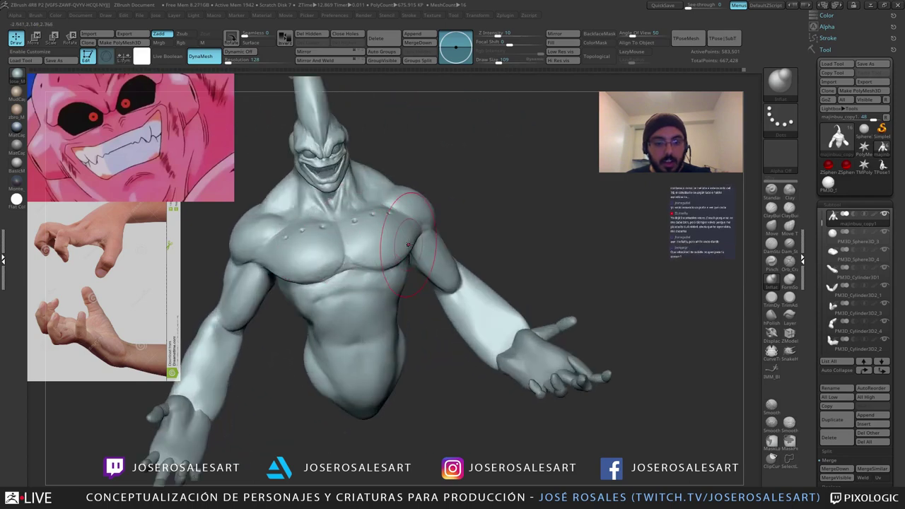
right_click_drag(408, 245, 411, 225, "ctrl")
mouse_move(411, 224)
right_mouse_down()
mouse_move(444, 224)
mouse_move(406, 222)
mouse_move(450, 244)
right_mouse_up()
right_click_drag(374, 262, 388, 285)
Step: Flatten and define the planes of the pectorals with the TrimDynamic brush at draw size 81
key("b")
key("t")
key("d")
mouse_move(310, 289)
right_mouse_down()
mouse_move(325, 296)
mouse_move(257, 308)
right_mouse_up()
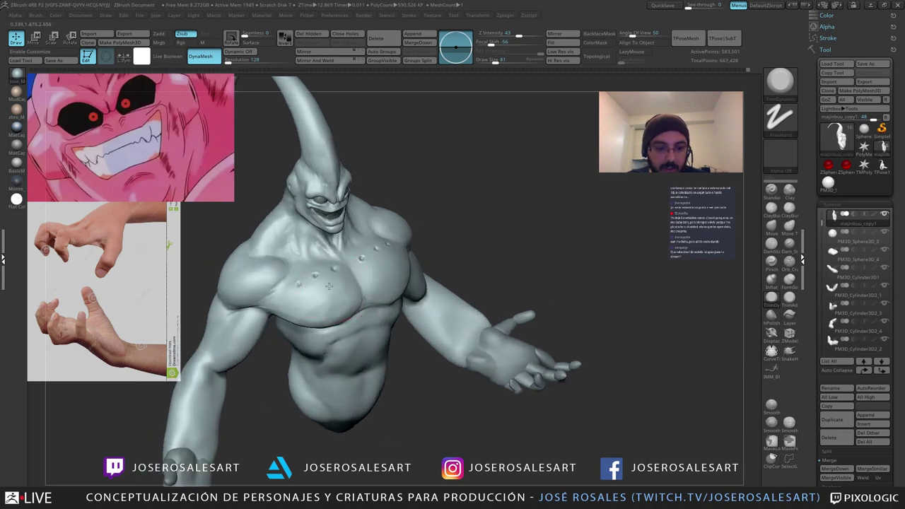
left_click_drag(329, 286, 418, 263)
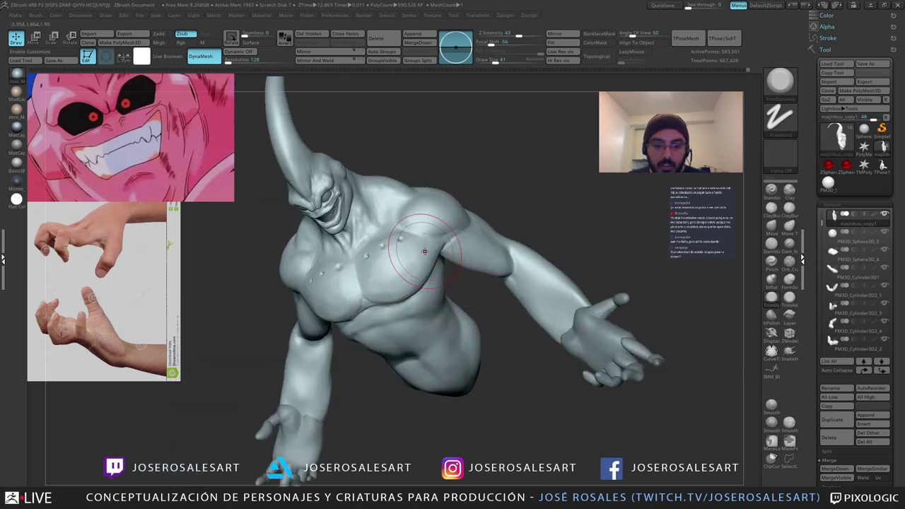
mouse_move(365, 282)
right_mouse_down()
mouse_move(375, 270)
mouse_move(371, 191)
mouse_move(337, 188)
mouse_move(363, 203)
mouse_move(346, 249)
mouse_move(373, 263)
right_mouse_up()
Step: Carve the vertical sternum groove between the pectorals with the DamStandard brush at draw size 36
key("b")
key("d")
key("s")
key("s")
left_click_drag(359, 307, 356, 306)
mouse_move(360, 302)
right_mouse_down("ctrl")
mouse_move(363, 320)
mouse_move(382, 311)
mouse_move(364, 303)
mouse_move(359, 322)
mouse_move(375, 336)
right_mouse_up("ctrl")
key("s")
left_click_drag(378, 336, 376, 335)
left_click_drag(375, 337, 376, 283)
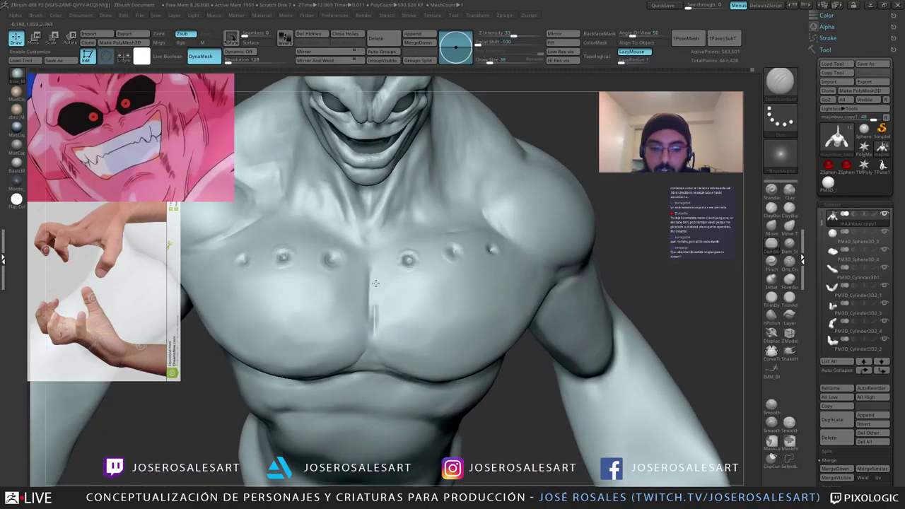
Step: Switch to the ClayBuildup brush at draw size 28 to work on the sternum groove
key("b")
key("c")
key("b")
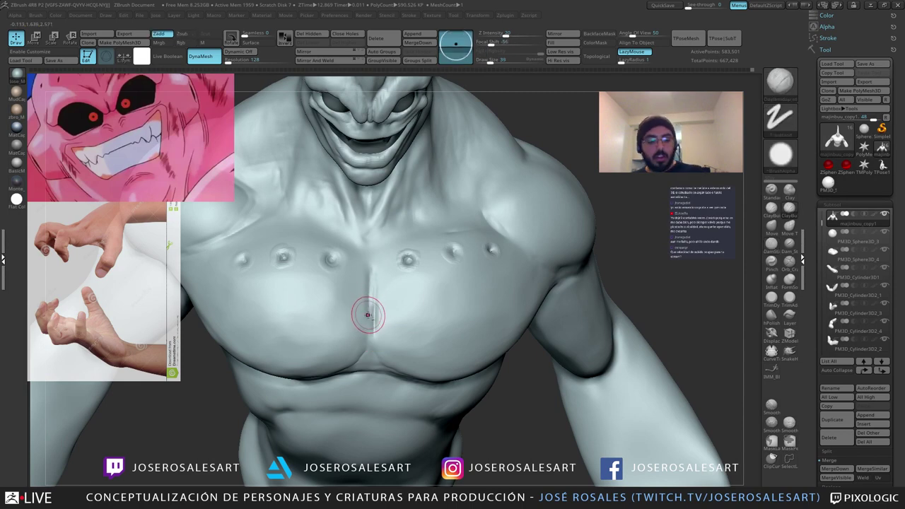
key("s")
left_click_drag(368, 314, 365, 314)
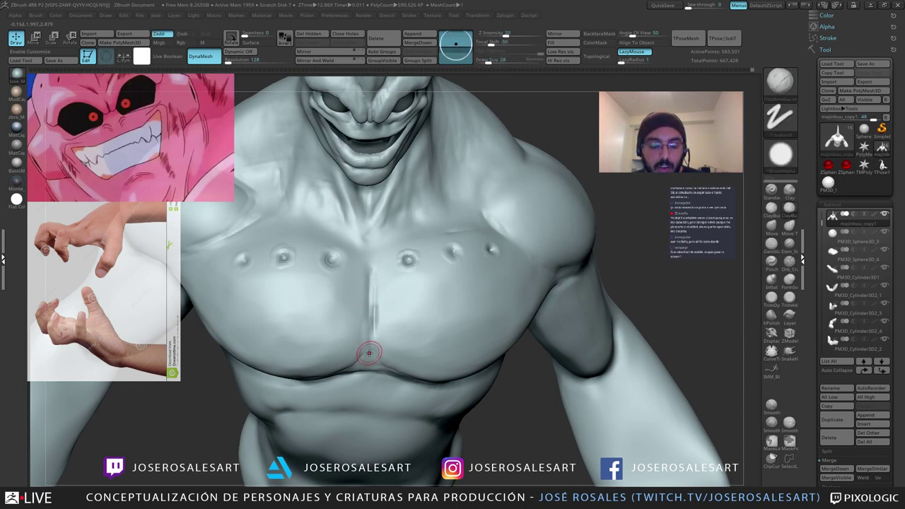
Step: Select the DamStandard brush at draw size 33 and reset the current brush to its default settings
key("b")
key("d")
key("s")
key("s")
left_click_drag(368, 355, 372, 354)
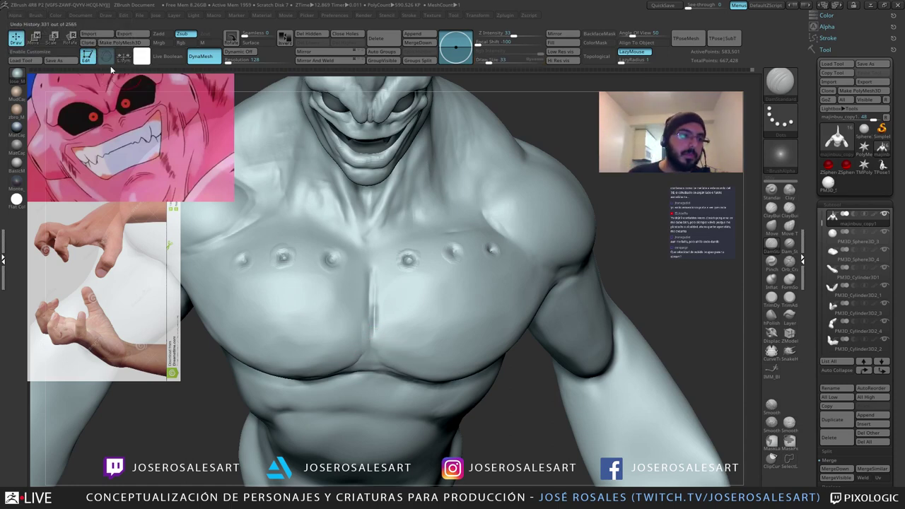
key("b")
key("d")
key("s")
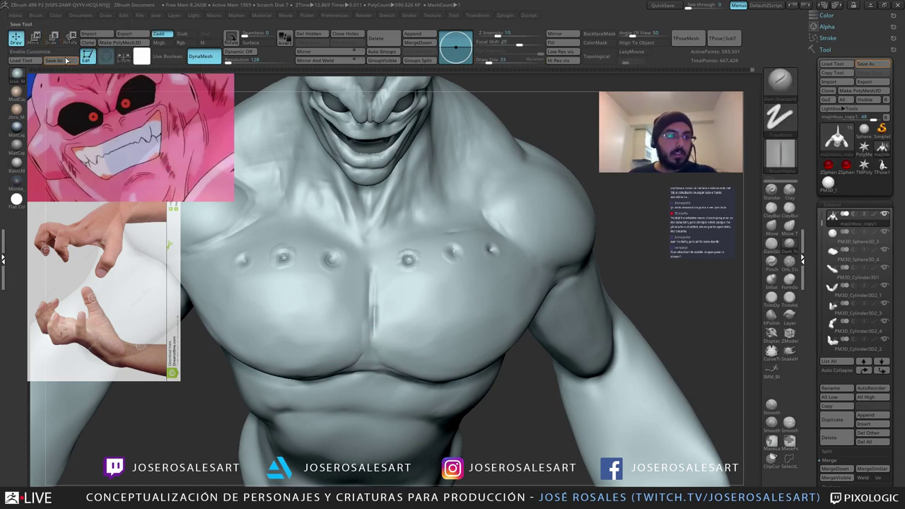
key("b")
key("d")
key("s")
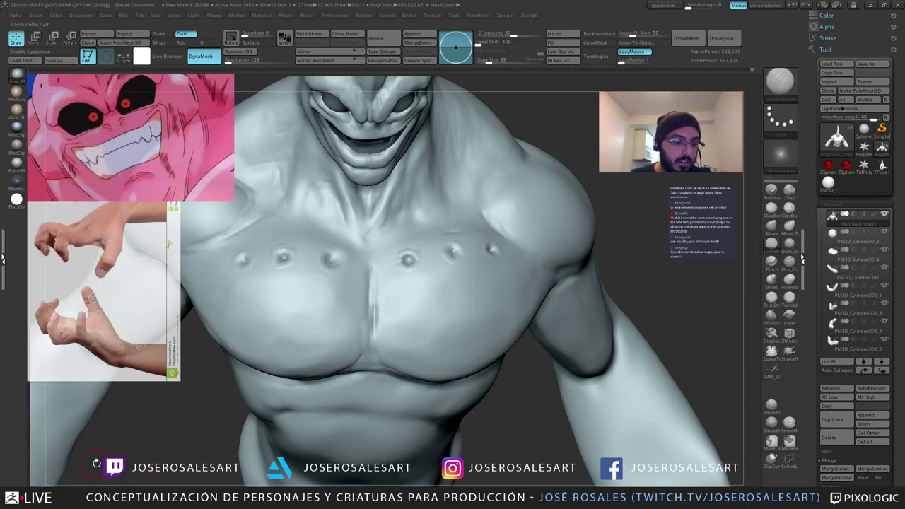
left_click(36, 15)
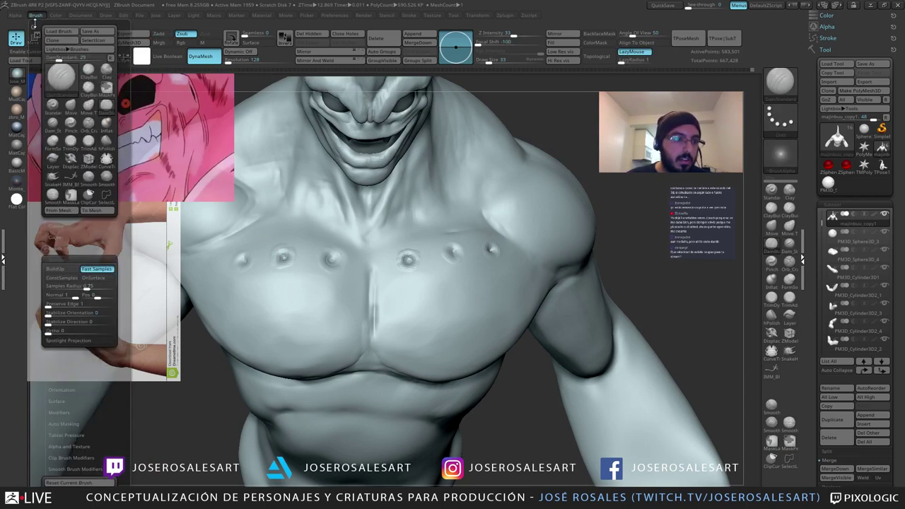
left_click(101, 485)
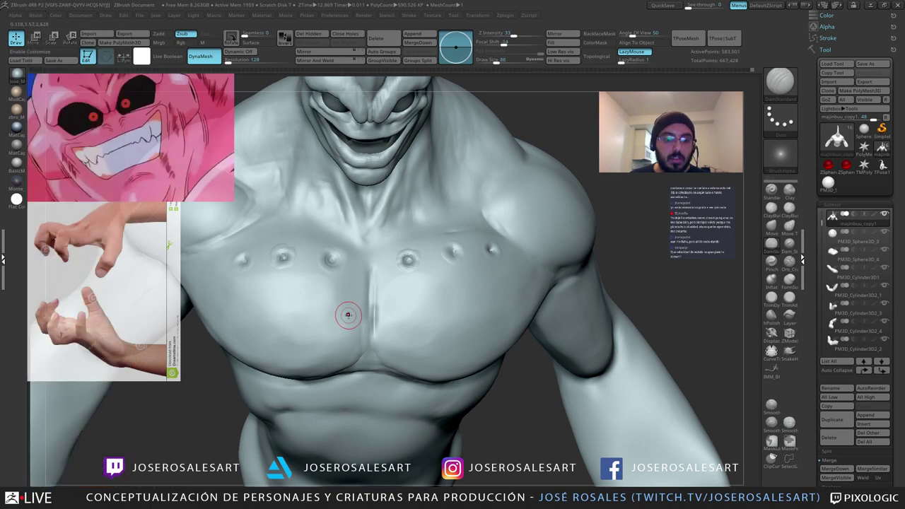
left_click(243, 53)
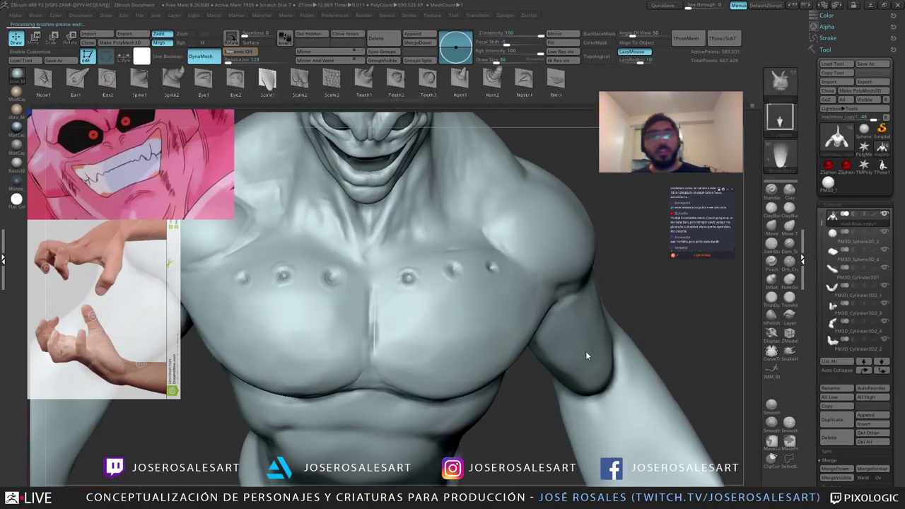
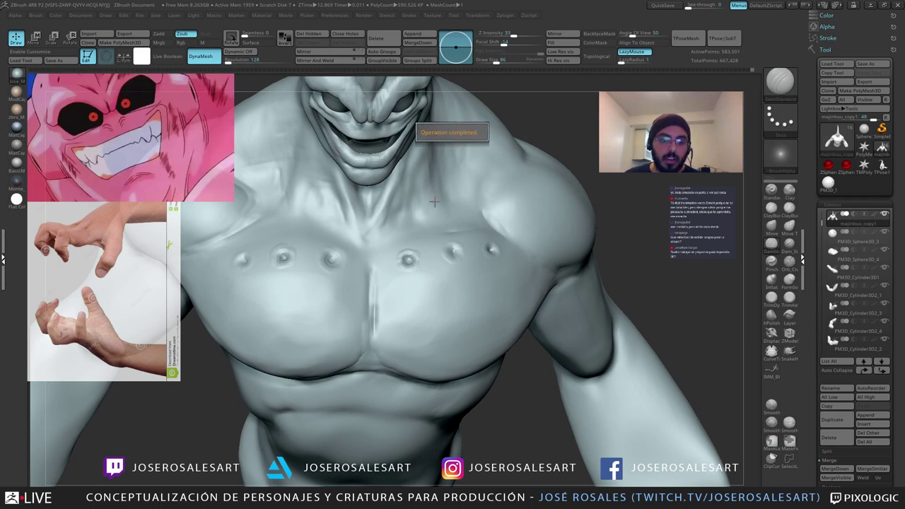
Step: Fill the groove between the pectorals with the ClayBuildup brush at draw size 35 and smooth the area
mouse_move(455, 251)
right_mouse_down("ctrl")
mouse_move(449, 318)
mouse_move(440, 271)
mouse_move(386, 267)
mouse_move(435, 262)
right_mouse_up("ctrl")
key("b")
key("c")
key("b")
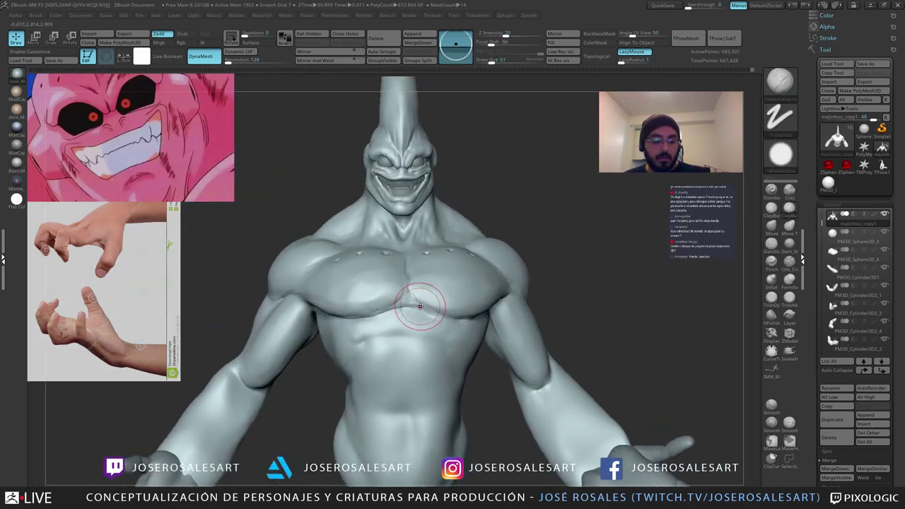
right_click_drag(419, 306, 418, 259, "ctrl")
mouse_move(418, 259)
left_mouse_down()
mouse_move(417, 269)
mouse_move(425, 256)
mouse_move(408, 260)
mouse_move(413, 272)
left_mouse_up()
right_click_drag(429, 257, 417, 263)
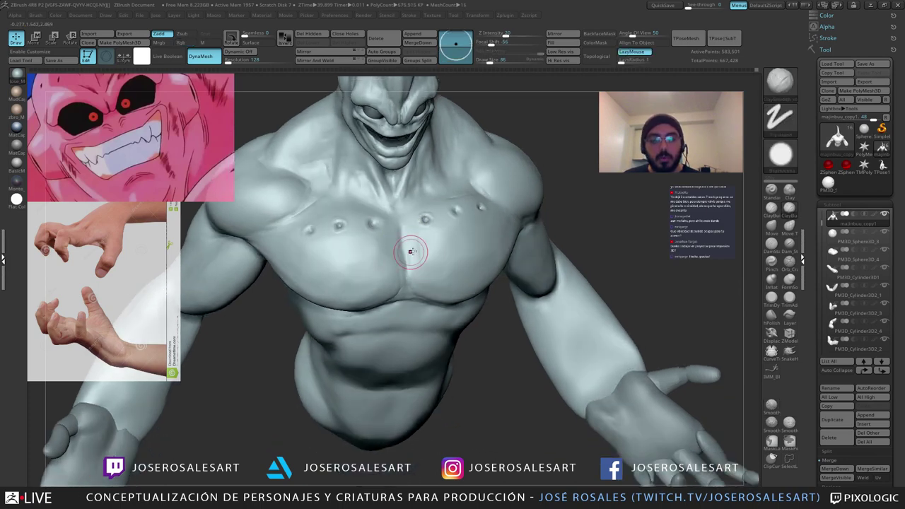
left_click_drag(414, 282, 418, 282, "shift")
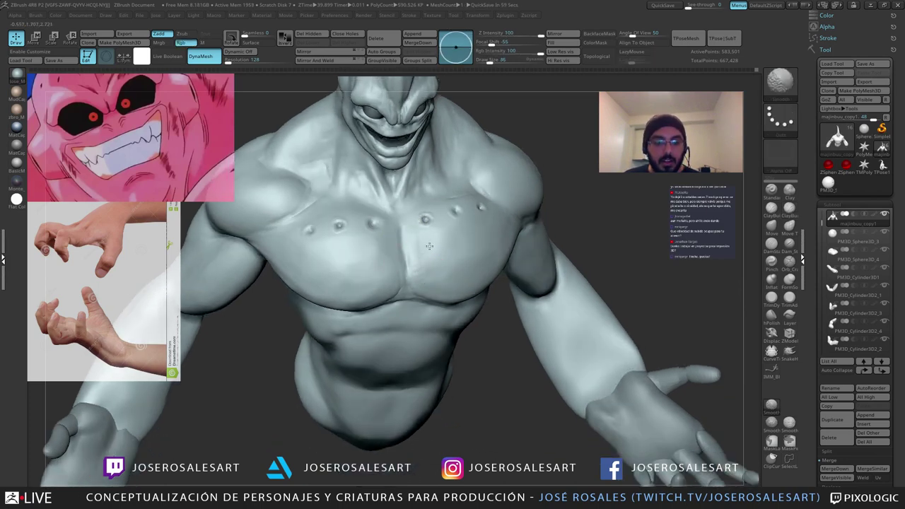
Step: Build up the upper sternum between the pectorals with the ClayBuildup brush at draw size 39 and smooth it
mouse_move(443, 281)
right_mouse_down()
mouse_move(424, 241)
mouse_move(416, 246)
mouse_move(433, 233)
mouse_move(414, 237)
mouse_move(407, 212)
right_mouse_up()
mouse_move(407, 212)
right_mouse_down()
mouse_move(379, 230)
mouse_move(407, 235)
mouse_move(418, 289)
right_mouse_up()
key("3")
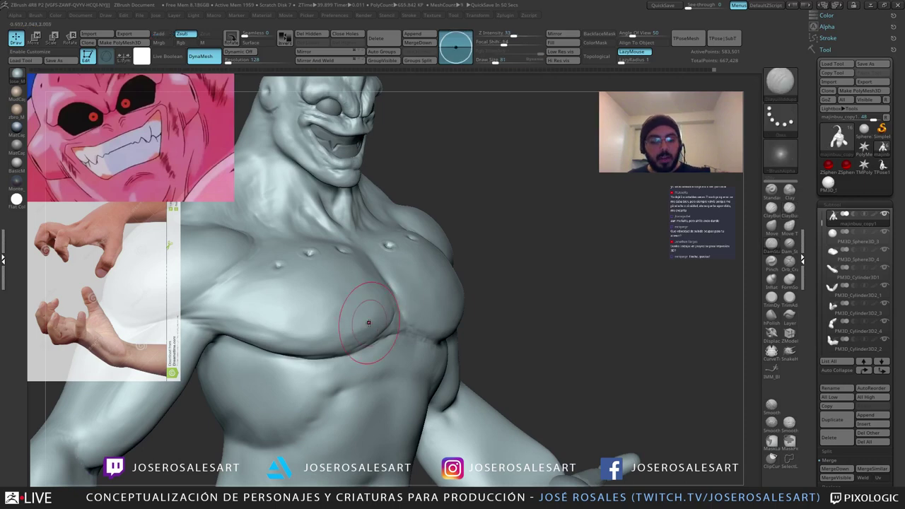
mouse_move(368, 323)
right_mouse_down()
mouse_move(387, 297)
mouse_move(358, 300)
mouse_move(362, 309)
mouse_move(364, 258)
right_mouse_up()
key("4")
key("2")
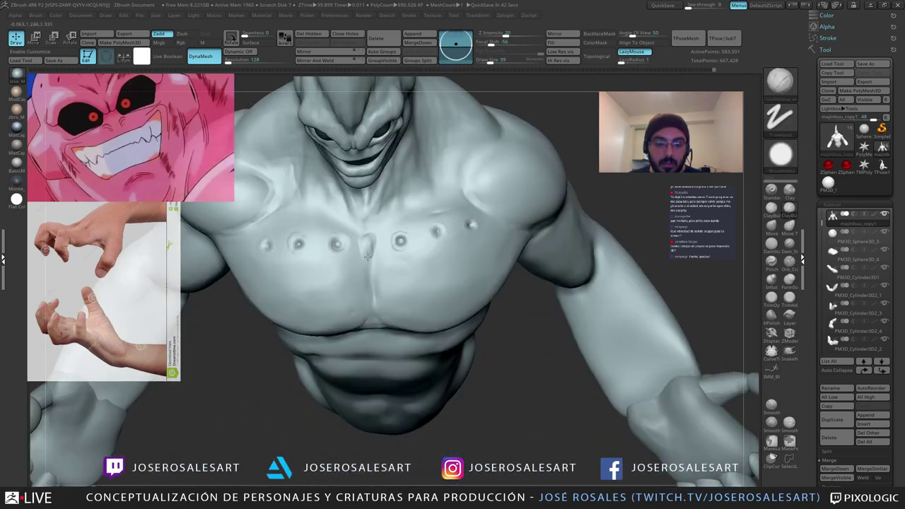
right_click_drag(371, 293, 376, 238)
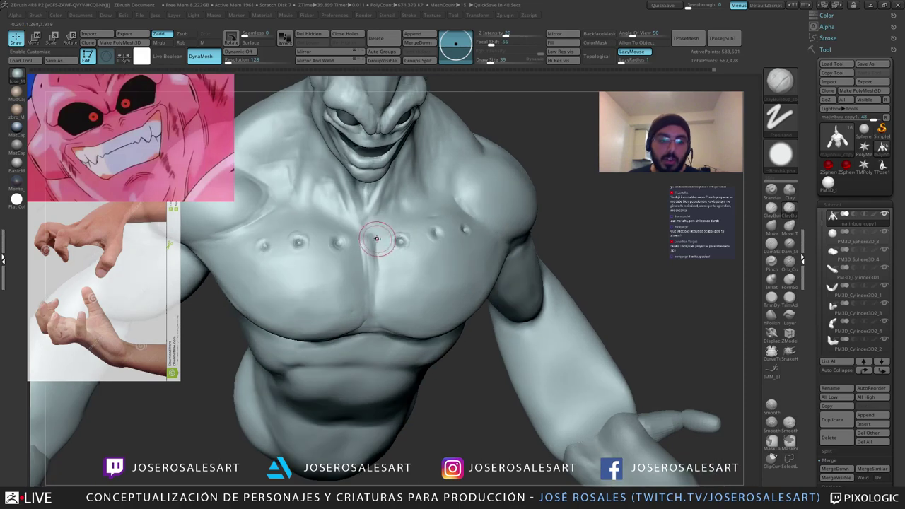
left_click_drag(374, 257, 373, 277)
right_click_drag(372, 281, 370, 258)
left_click_drag(370, 259, 369, 277, "shift")
right_click_drag(368, 276, 370, 252)
Step: Define the inner pectoral edges along the sternum with the DamStandard brush at draw size 33 and soften them
key("3")
key("s")
left_click(393, 273)
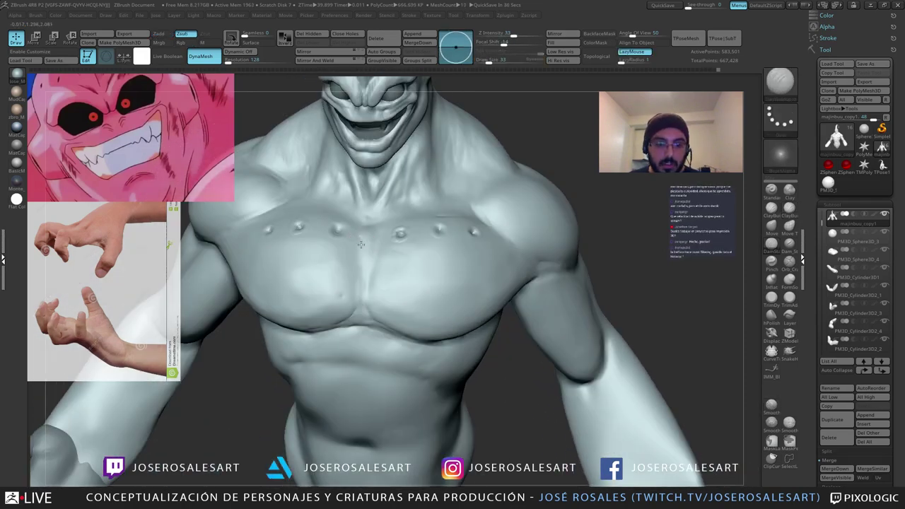
right_click_drag(354, 306, 363, 249)
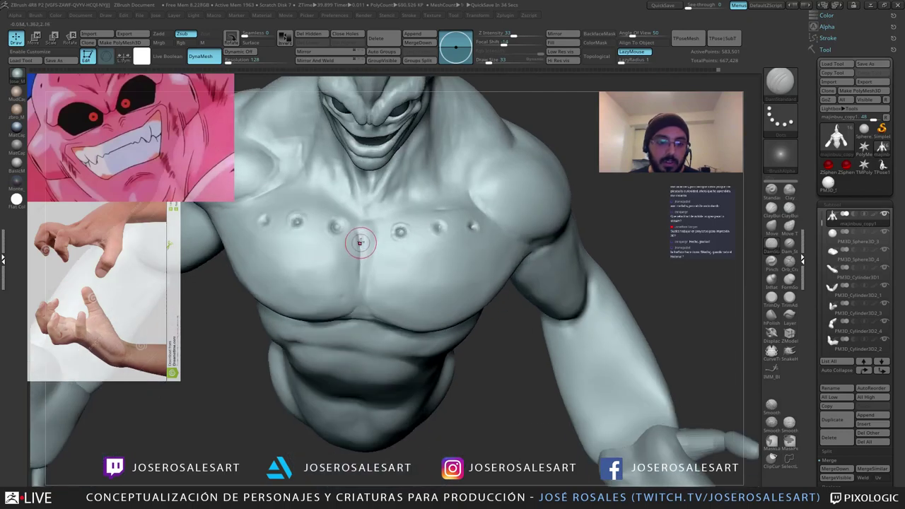
left_click_drag(360, 243, 365, 256, "shift")
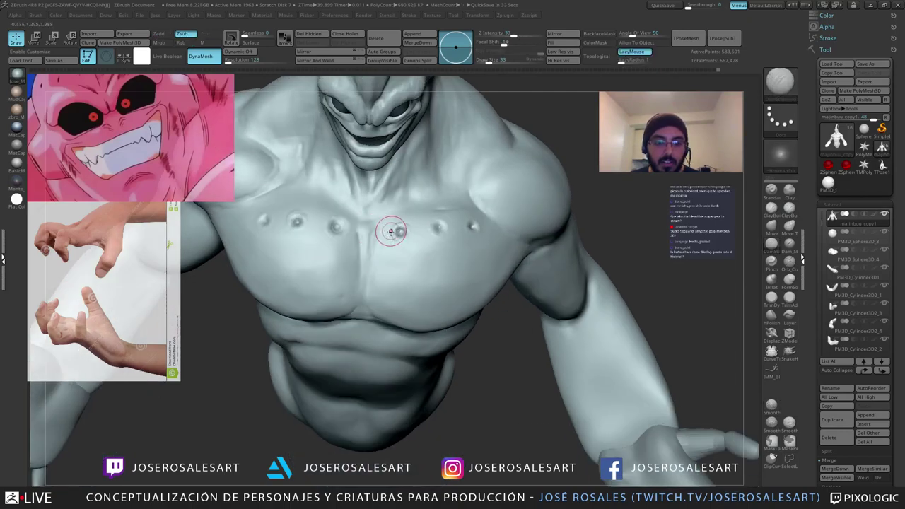
mouse_move(390, 231)
right_mouse_down()
mouse_move(376, 227)
mouse_move(357, 262)
mouse_move(353, 279)
mouse_move(362, 281)
mouse_move(356, 256)
right_mouse_up()
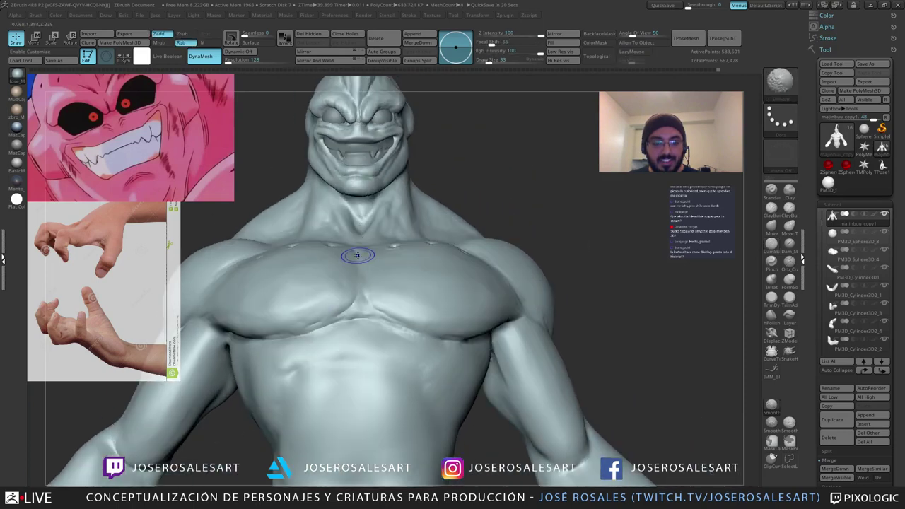
Step: Adjust the shape of the chest from the front with the SnakeHook brush, starting at draw size 81
key("b")
key("s")
key("h")
key("s")
left_click_drag(359, 278, 366, 278)
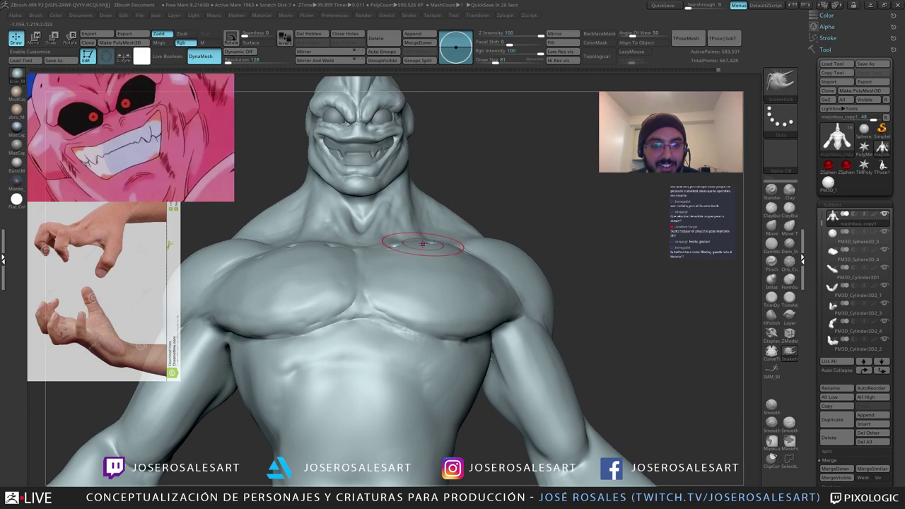
mouse_move(423, 245)
right_mouse_down("ctrl")
mouse_move(401, 266)
mouse_move(416, 273)
right_mouse_up("ctrl")
key("s")
left_click_drag(427, 279, 422, 279)
mouse_move(422, 279)
right_mouse_down()
mouse_move(431, 279)
mouse_move(415, 286)
mouse_move(418, 246)
mouse_move(389, 255)
mouse_move(462, 226)
mouse_move(374, 246)
mouse_move(430, 226)
mouse_move(403, 237)
mouse_move(430, 236)
mouse_move(423, 205)
mouse_move(427, 243)
mouse_move(413, 273)
mouse_move(351, 298)
mouse_move(398, 266)
mouse_move(378, 306)
mouse_move(370, 292)
mouse_move(370, 310)
right_mouse_up()
key("b")
key("c")
key("b")
right_click_drag(370, 270, 372, 292)
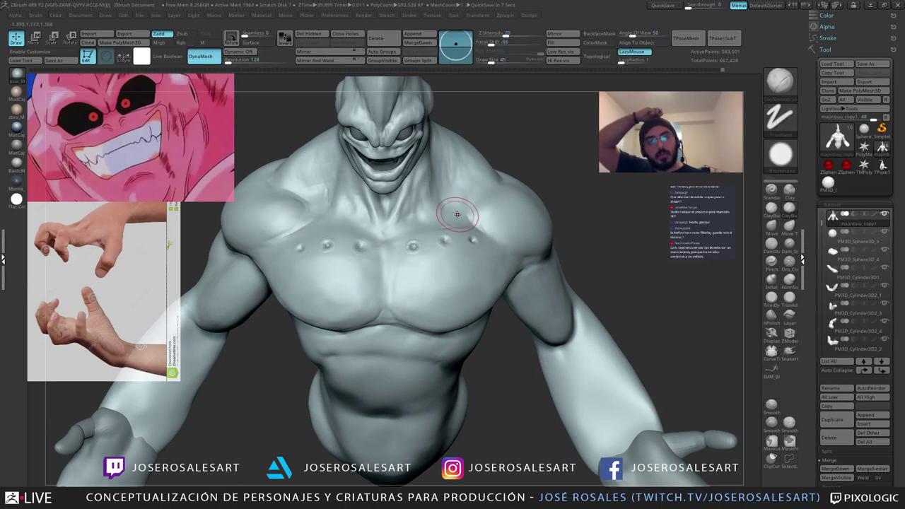
mouse_move(457, 214)
right_mouse_down()
mouse_move(418, 237)
mouse_move(422, 219)
right_mouse_up()
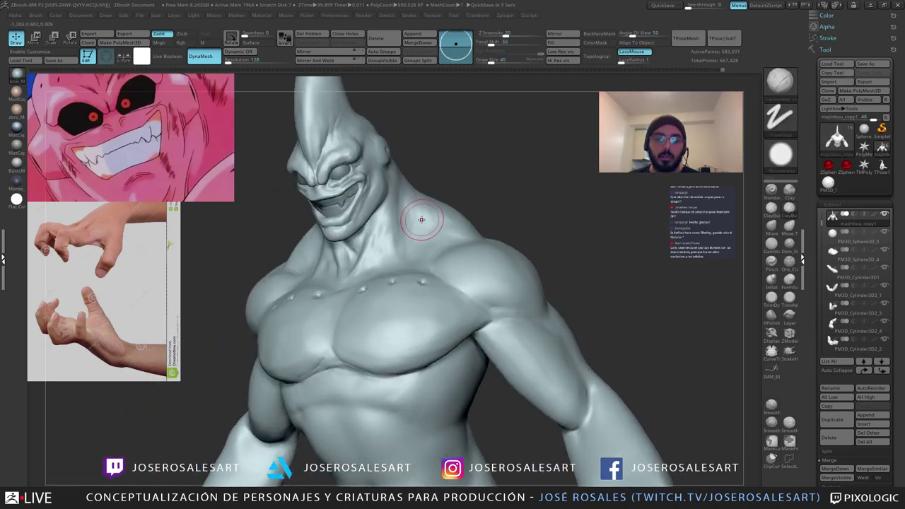
mouse_move(382, 264)
right_mouse_down()
mouse_move(394, 257)
mouse_move(377, 260)
mouse_move(390, 236)
mouse_move(410, 241)
right_mouse_up()
Step: Sculpt the transition from neck to collarbone on the character's left side with the Standard brush at draw size 30, smoothing the strokes
key("b")
key("s")
key("t")
mouse_move(390, 203)
right_mouse_down()
mouse_move(413, 209)
mouse_move(365, 237)
mouse_move(369, 219)
right_mouse_up()
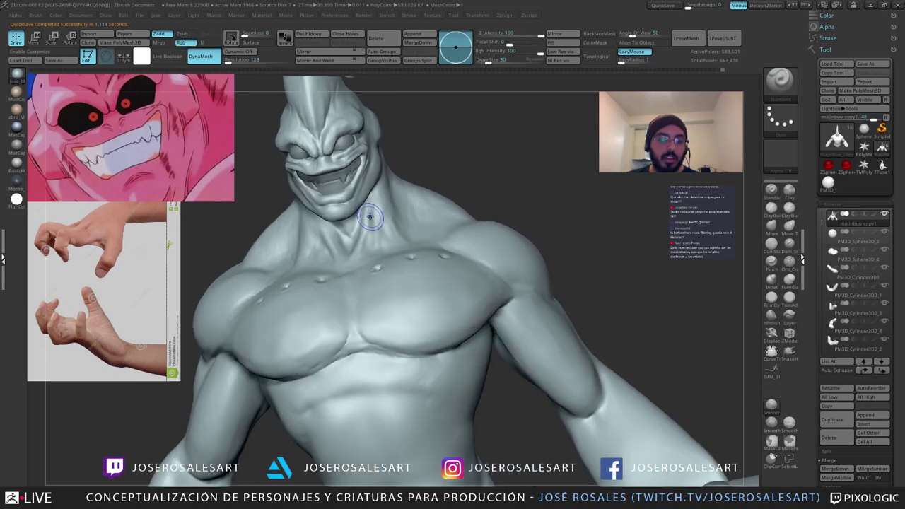
left_click_drag(370, 219, 374, 216, "shift")
mouse_move(378, 218)
right_mouse_down()
mouse_move(371, 215)
mouse_move(364, 244)
mouse_move(392, 205)
right_mouse_up()
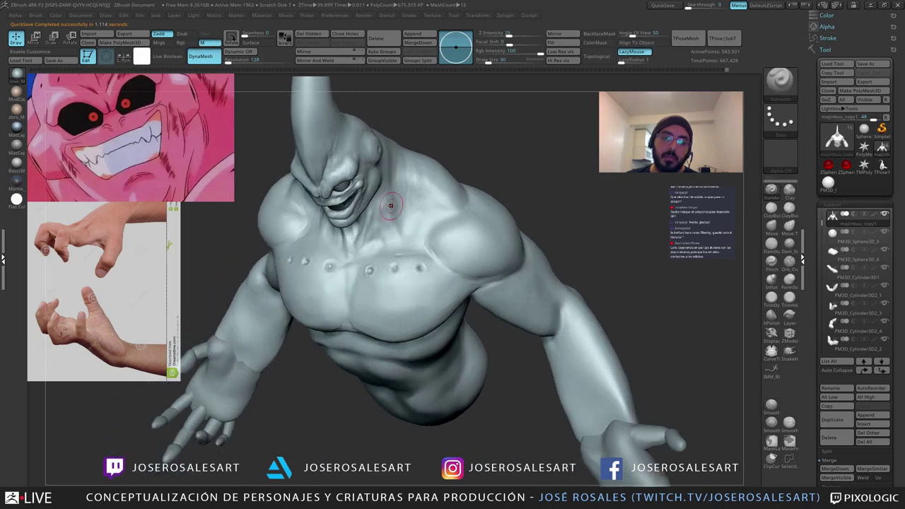
left_click_drag(391, 205, 403, 229)
mouse_move(403, 229)
right_mouse_down()
mouse_move(394, 208)
mouse_move(406, 208)
right_mouse_up()
left_click_drag(406, 208, 402, 218, "shift")
Step: Sculpt and smooth the neck and trapezius forms above the character's right collarbone with the Standard brush at draw size 30
right_click_drag(337, 229, 305, 225)
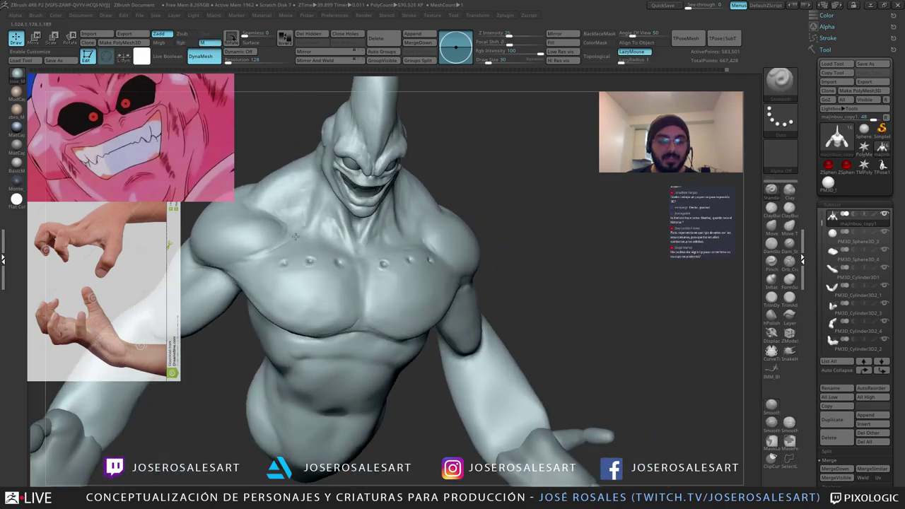
left_click_drag(314, 193, 313, 210)
right_click_drag(312, 214, 304, 212)
left_click_drag(305, 212, 289, 222, "shift")
right_click_drag(289, 222, 310, 199)
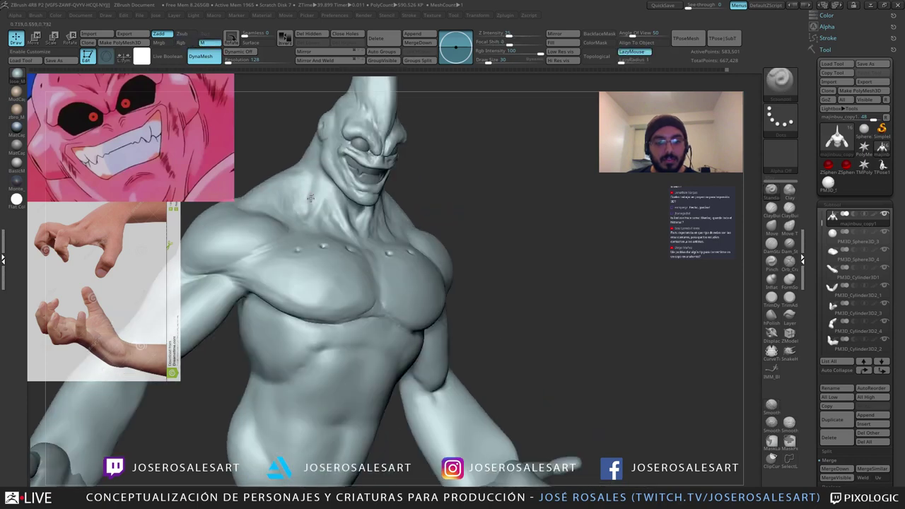
left_click_drag(314, 198, 315, 216)
mouse_move(316, 217)
right_mouse_down("ctrl")
mouse_move(320, 198)
mouse_move(333, 195)
right_mouse_up("ctrl")
right_click_drag(333, 195, 324, 212, "ctrl")
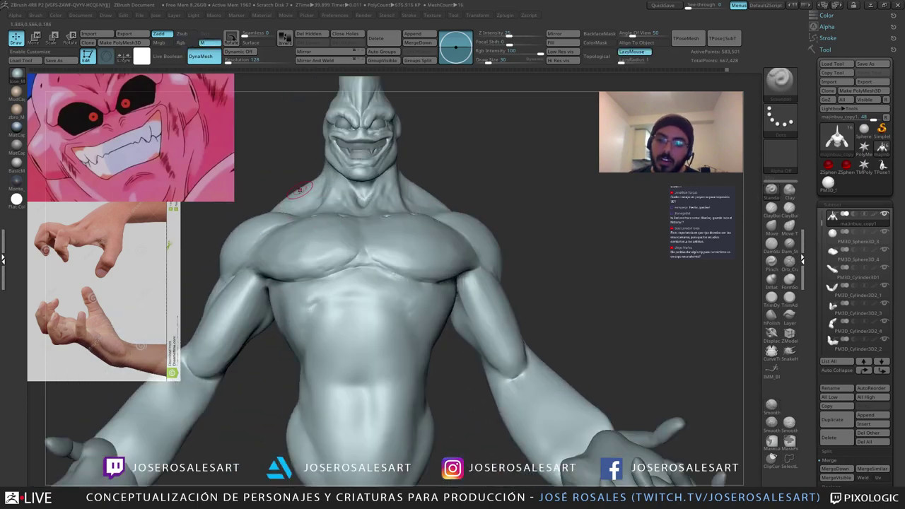
Step: Adjust the neck and shoulder silhouette from the front with the SnakeHook brush
right_click_drag(416, 175, 429, 202, "alt")
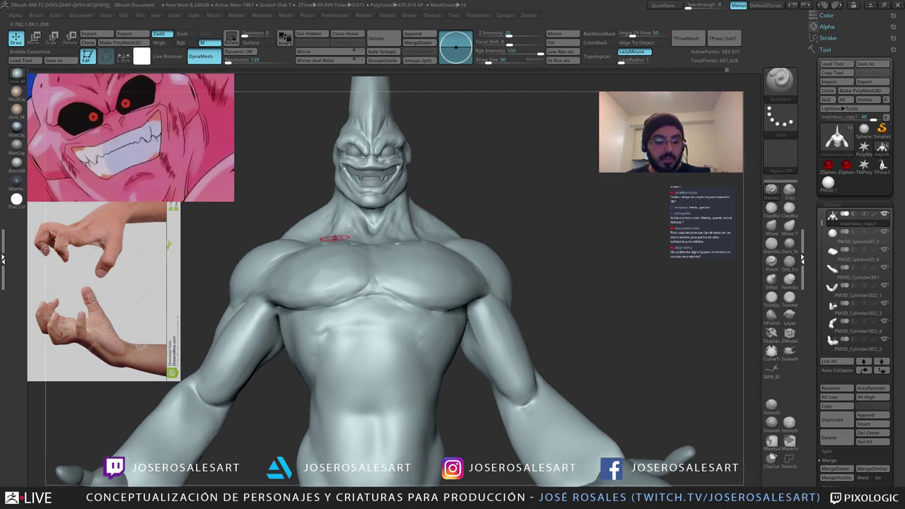
key("b")
key("d")
key("s")
key("b")
key("s")
key("h")
key("s")
Step: Sculpt the side of the neck below the jaw with the ClayBuildup brush at draw size 54, smoothing the strokes
mouse_move(341, 252)
right_mouse_down()
mouse_move(330, 200)
mouse_move(337, 187)
mouse_move(341, 211)
mouse_move(346, 193)
mouse_move(369, 198)
mouse_move(348, 166)
right_mouse_up()
key("b")
key("c")
key("b")
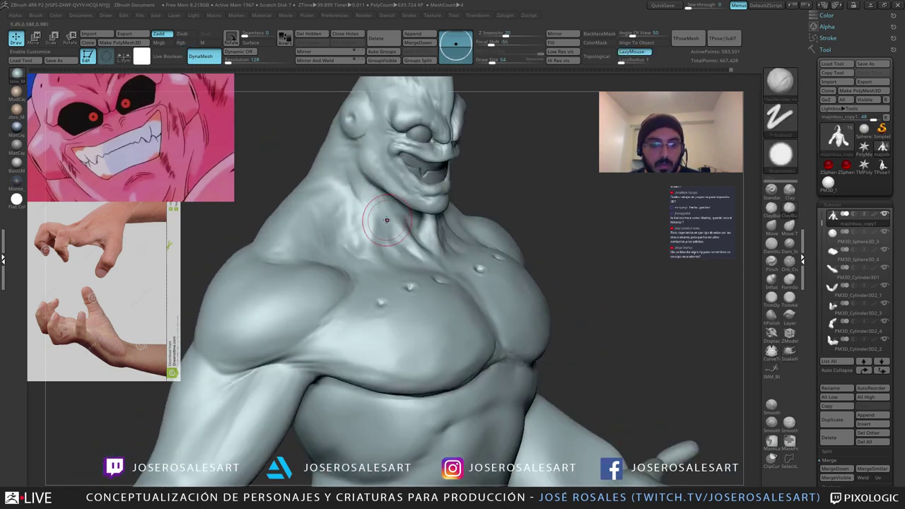
right_click_drag(386, 220, 373, 197)
right_click_drag(378, 230, 372, 200)
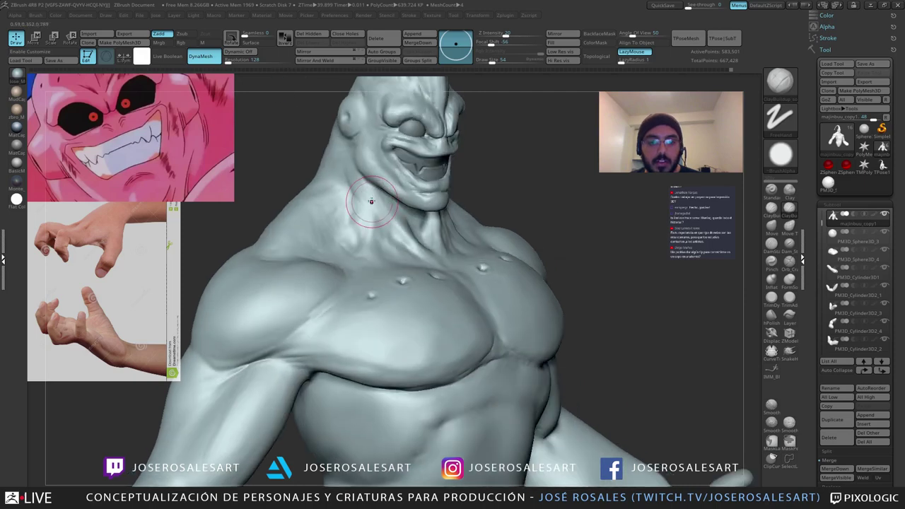
left_click_drag(372, 200, 382, 215, "shift")
right_click_drag(382, 215, 334, 211)
right_click_drag(465, 185, 406, 223)
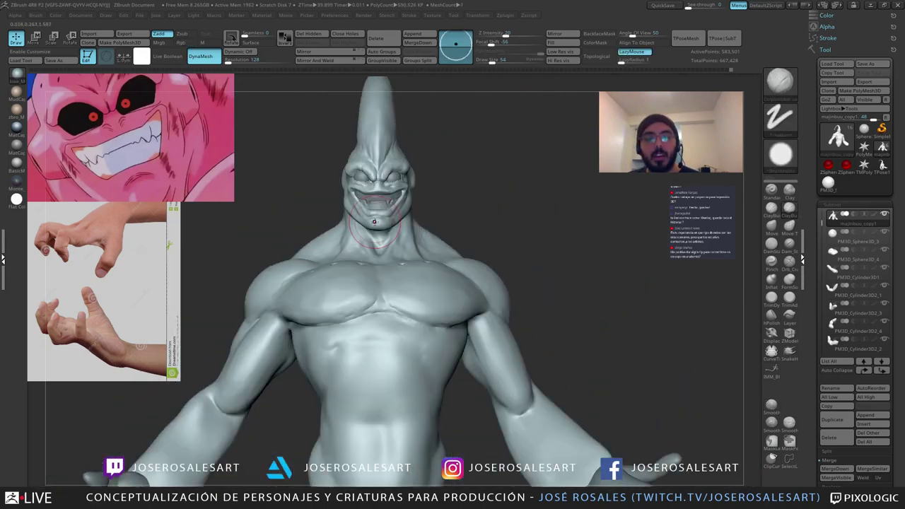
right_click_drag(349, 239, 394, 243, "ctrl")
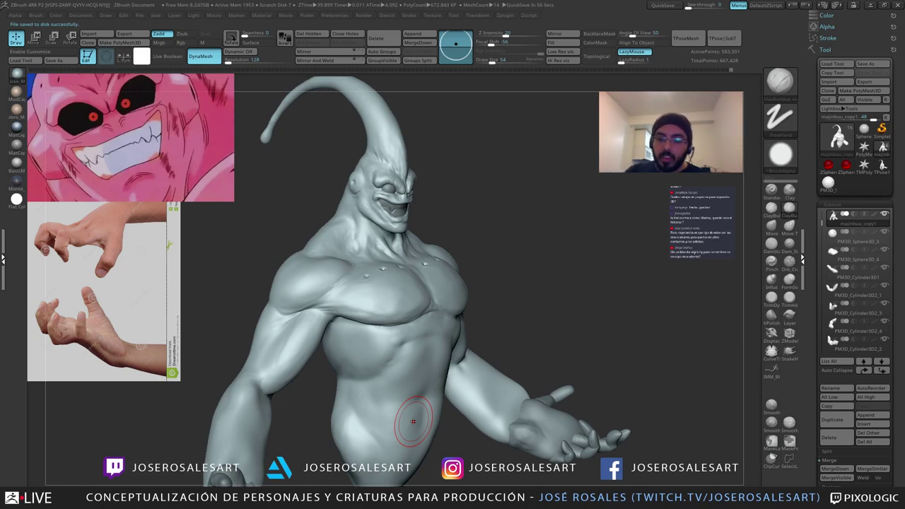
Step: Refine the front of the neck under the chin with the ClayBuildup brush at draw size 48
left_click_drag(467, 115, 449, 123)
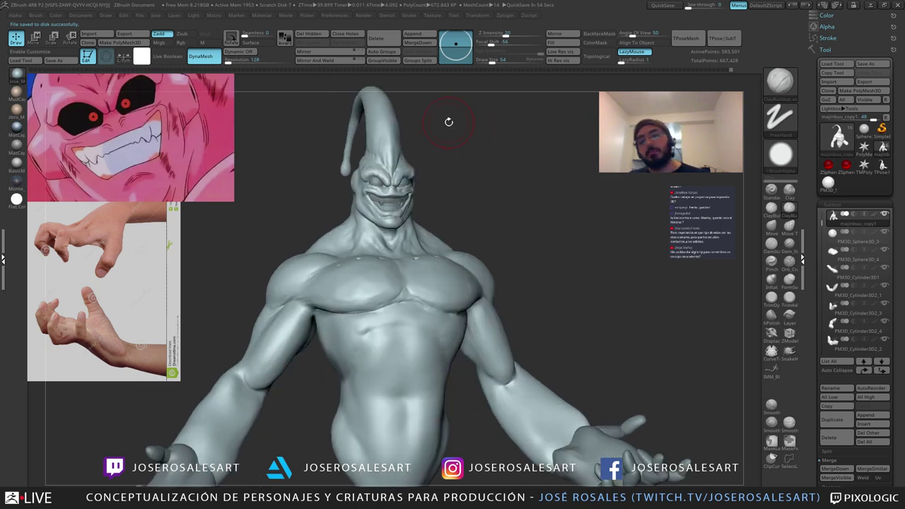
left_click_drag(437, 201, 415, 206)
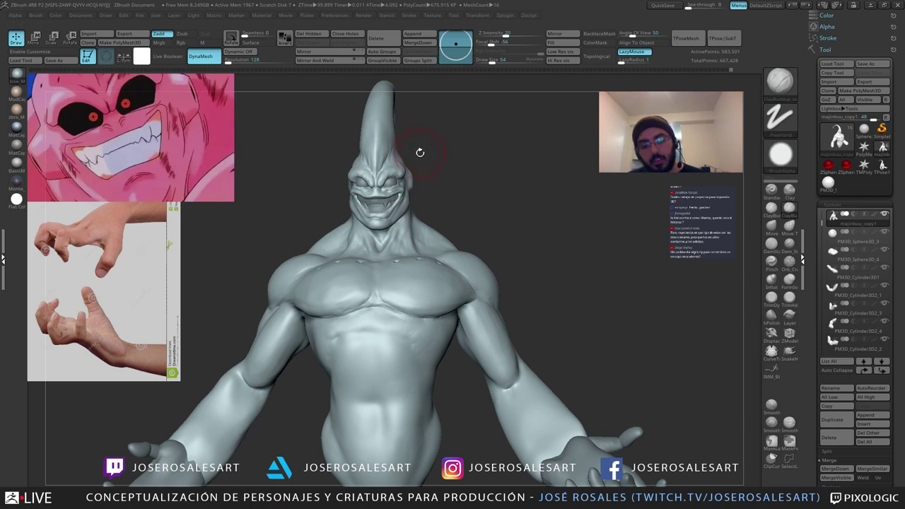
mouse_move(433, 203)
left_mouse_down()
mouse_move(444, 202)
mouse_move(439, 208)
left_mouse_up()
key("s")
left_click_drag(396, 245, 390, 245)
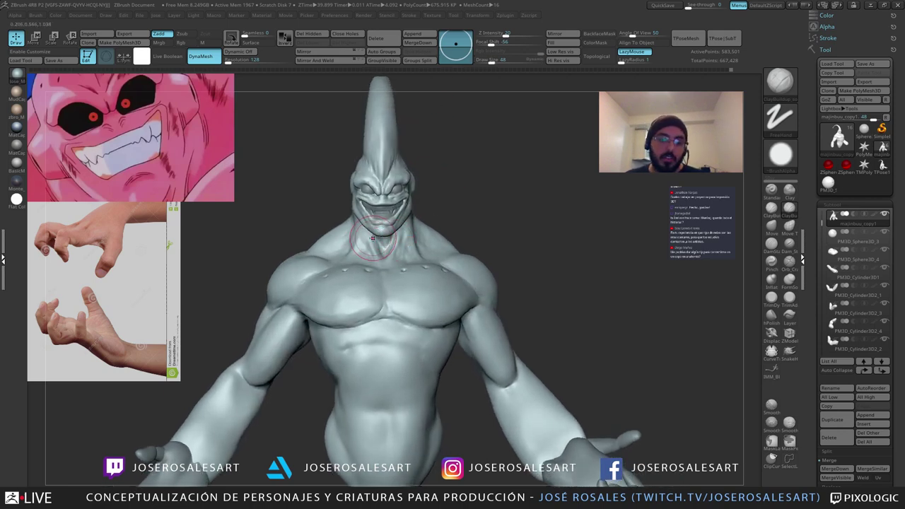
mouse_move(373, 239)
right_mouse_down("ctrl")
mouse_move(370, 252)
mouse_move(343, 231)
mouse_move(337, 256)
mouse_move(376, 240)
mouse_move(379, 253)
right_mouse_up("ctrl")
mouse_move(378, 253)
right_mouse_down()
mouse_move(394, 249)
mouse_move(372, 249)
right_mouse_up()
Step: Adjust the contour of the neck and trapezius with the Move brush, reducing its draw size from the front view
key("b")
key("m")
key("v")
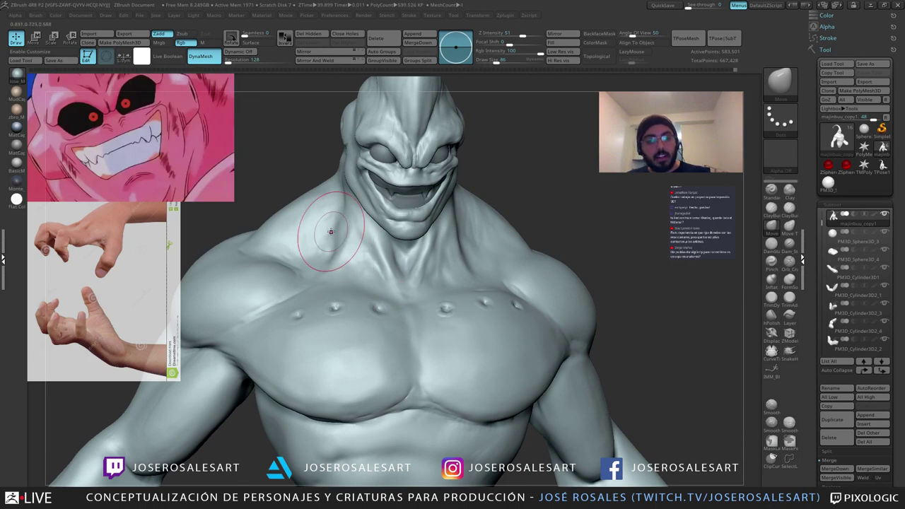
right_click_drag(332, 233, 328, 218)
key("s")
left_click_drag(344, 244, 328, 245)
right_click_drag(334, 226, 365, 228)
Step: Build up the neck muscle behind the jaw with the ClayBuildup brush at draw size 39
key("b")
key("c")
key("b")
key("s")
left_click_drag(366, 229, 356, 230)
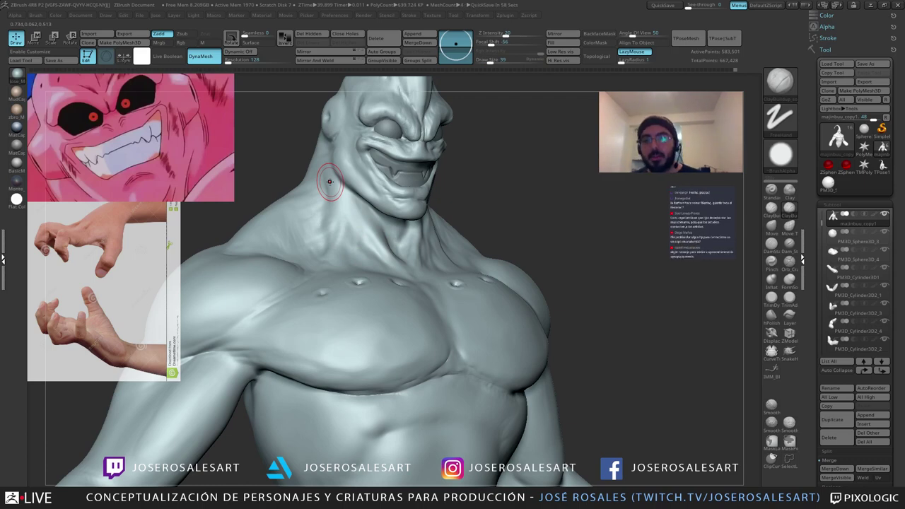
mouse_move(306, 108)
left_mouse_down("alt")
mouse_move(280, 207)
mouse_move(296, 211)
mouse_move(240, 215)
left_mouse_up("alt")
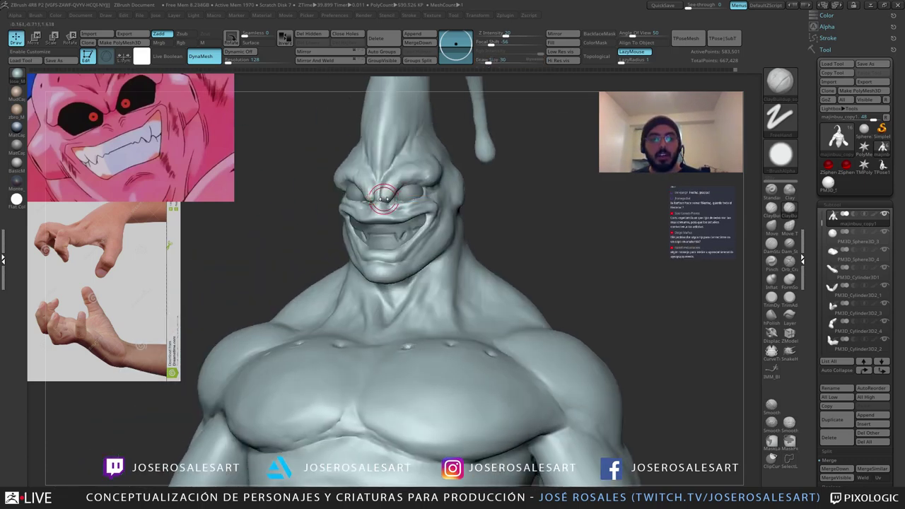
Step: Carve the creases at the outer eye corners with the DamStandard brush at draw size 30
mouse_move(318, 201)
left_mouse_down("alt")
mouse_move(359, 188)
mouse_move(297, 202)
mouse_move(311, 220)
mouse_move(348, 227)
left_mouse_up("alt")
key("b")
key("d")
key("s")
left_click_drag(451, 184, 438, 189)
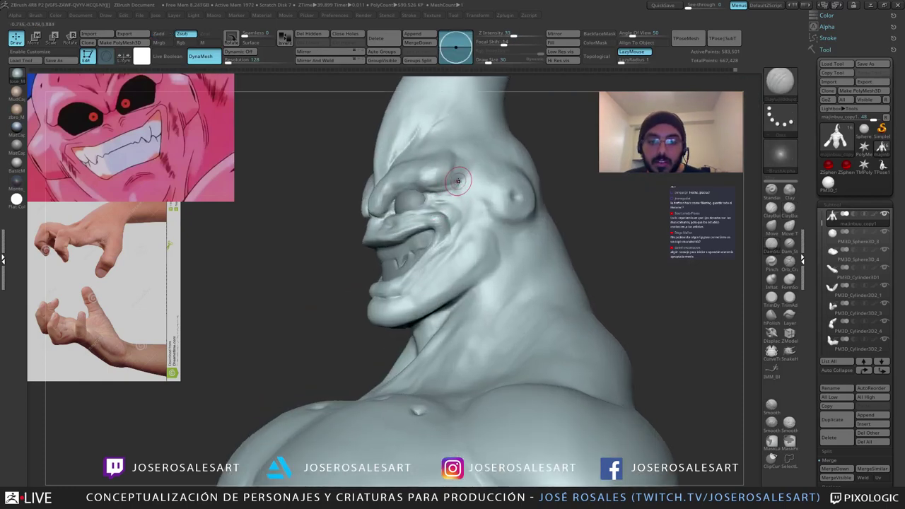
left_click_drag(318, 208, 418, 206)
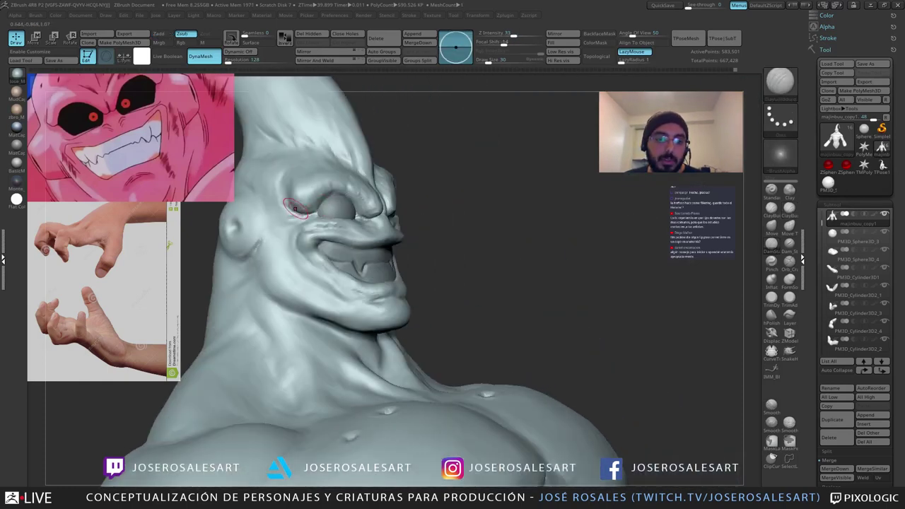
right_click_drag(301, 210, 354, 207)
left_click_drag(299, 208, 289, 198)
mouse_move(339, 207)
right_mouse_down()
mouse_move(291, 212)
mouse_move(417, 197)
mouse_move(407, 200)
right_mouse_up()
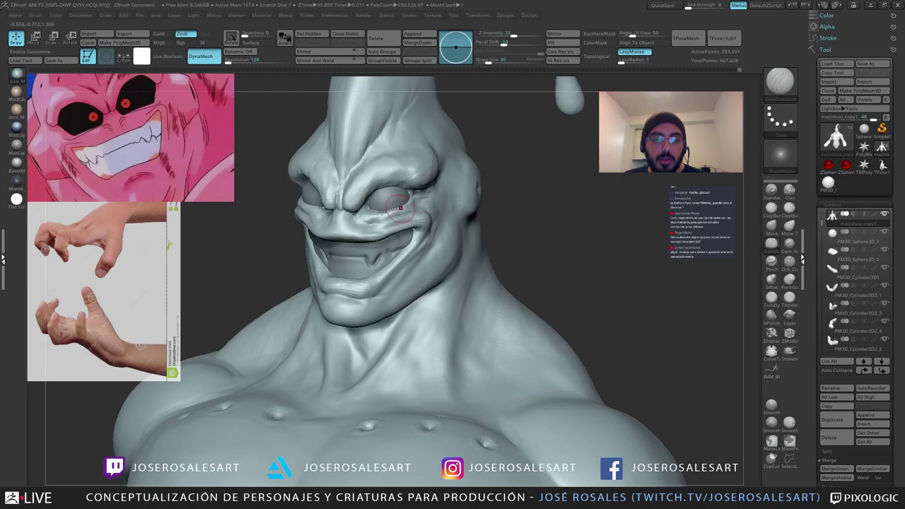
Step: Smooth the surface around the outer corner of the character's right eye and temple
mouse_move(352, 212)
right_mouse_down()
mouse_move(271, 199)
mouse_move(320, 205)
mouse_move(315, 215)
mouse_move(265, 216)
right_mouse_up()
left_click_drag(246, 213, 253, 210, "shift")
right_click_drag(297, 223, 317, 195)
left_click_drag(295, 215, 297, 198, "shift")
right_click_drag(271, 212, 304, 205)
mouse_move(304, 205)
right_mouse_down("ctrl")
mouse_move(287, 212)
mouse_move(269, 204)
mouse_move(359, 210)
mouse_move(276, 197)
mouse_move(276, 179)
mouse_move(249, 168)
mouse_move(271, 159)
right_mouse_up("ctrl")
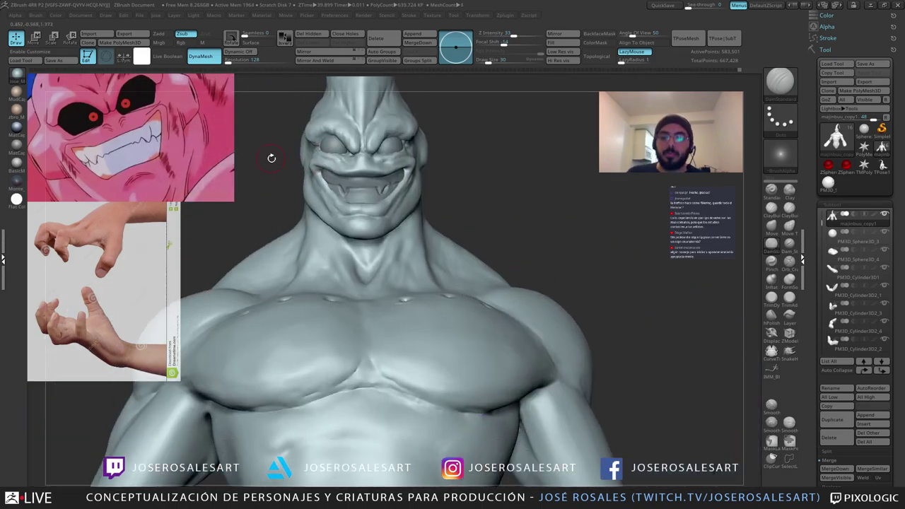
mouse_move(317, 222)
right_mouse_down()
mouse_move(320, 197)
mouse_move(294, 195)
mouse_move(303, 204)
mouse_move(341, 202)
right_mouse_up()
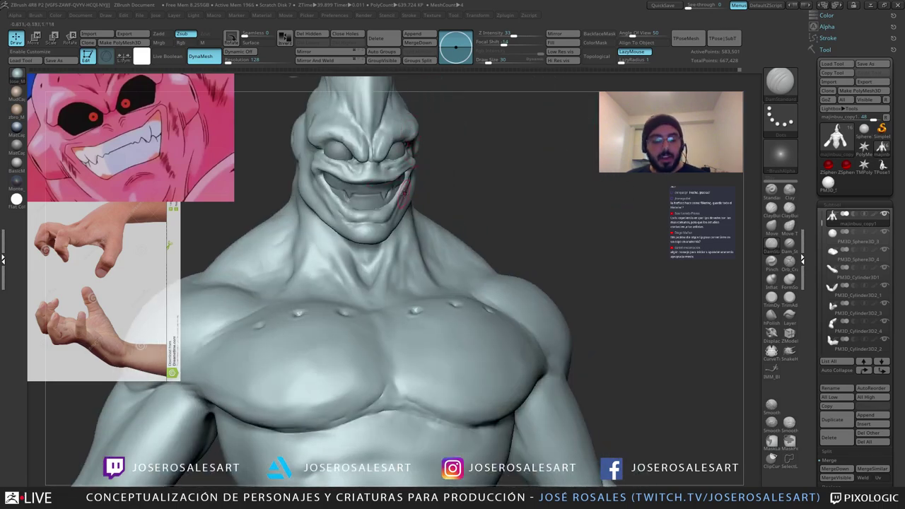
Step: Adjust the cheek and jaw contours from several angles with the SnakeHook brush, starting at draw size 73
key("b")
key("s")
key("h")
right_click_drag(401, 192, 396, 219, "ctrl")
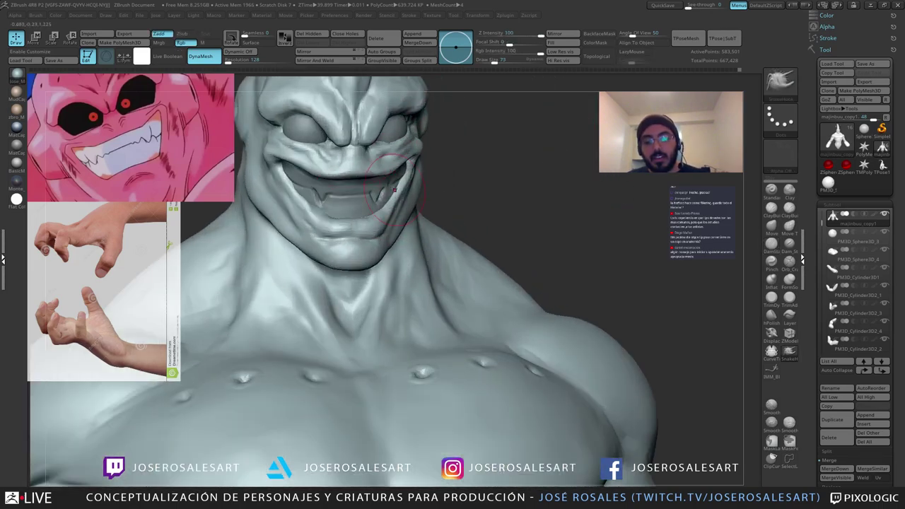
mouse_move(285, 182)
right_mouse_down()
mouse_move(267, 159)
mouse_move(275, 154)
right_mouse_up()
right_click_drag(291, 201, 284, 188)
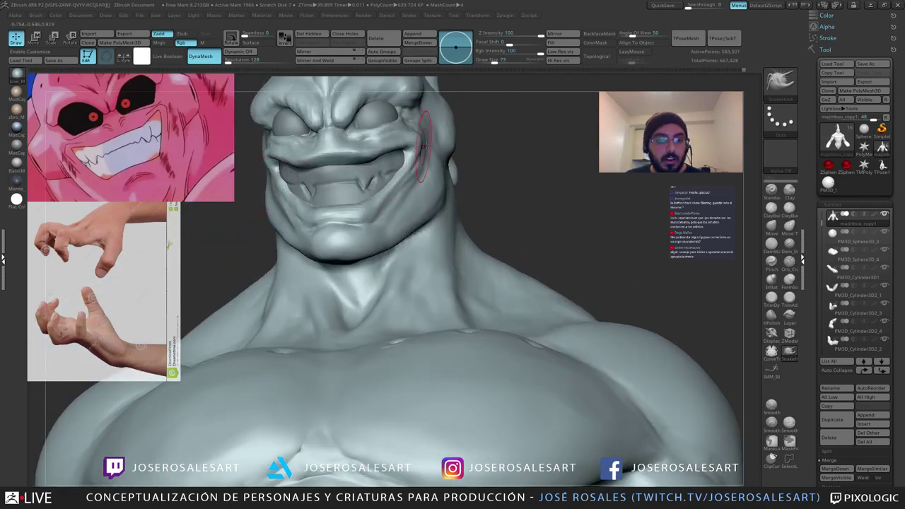
right_click_drag(425, 146, 435, 145)
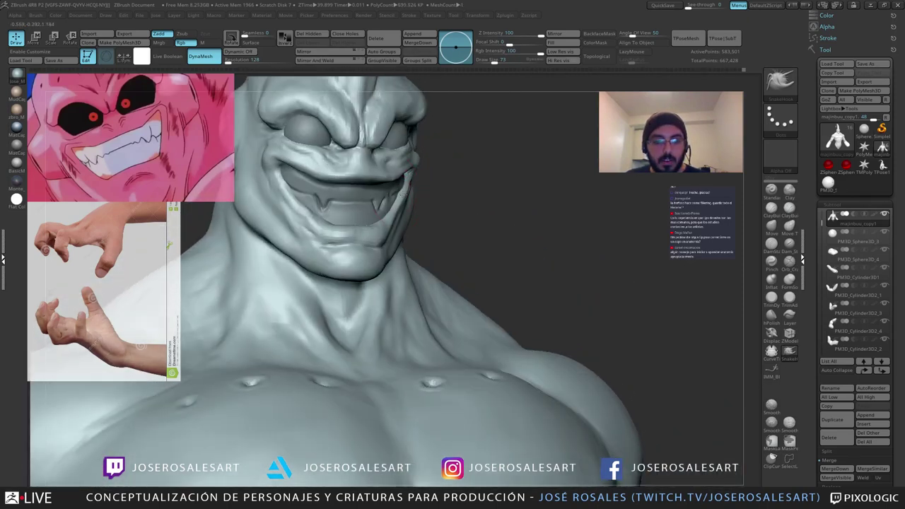
mouse_move(419, 185)
right_mouse_down("ctrl")
mouse_move(433, 164)
mouse_move(457, 188)
mouse_move(444, 167)
mouse_move(429, 179)
mouse_move(436, 162)
mouse_move(449, 174)
mouse_move(416, 184)
right_mouse_up("ctrl")
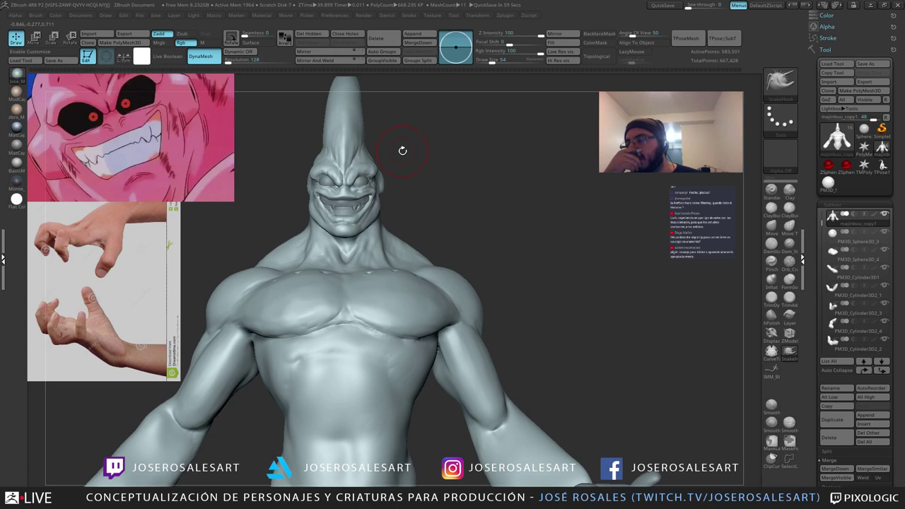
Step: Examine the overall silhouette of the head, torso and arms from the front and three-quarter angles
mouse_move(357, 254)
right_mouse_down()
mouse_move(303, 249)
mouse_move(370, 227)
right_mouse_up()
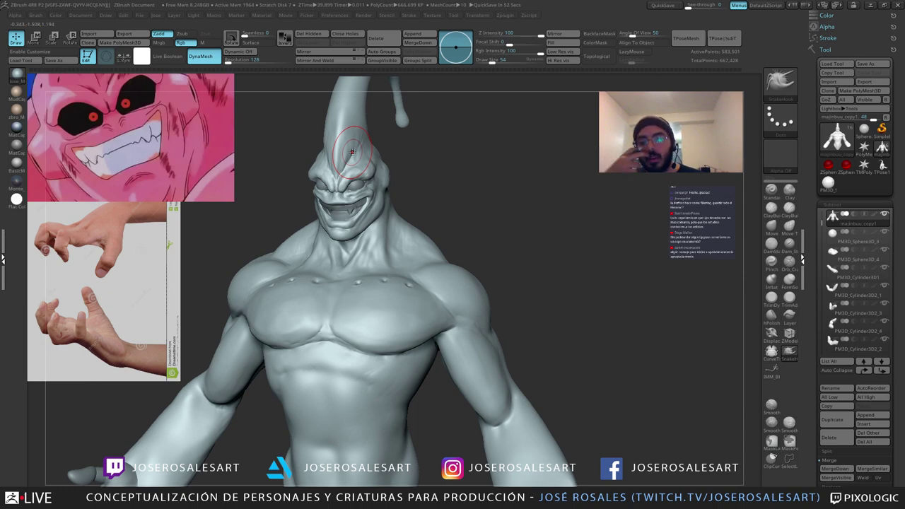
mouse_move(279, 331)
right_mouse_down()
mouse_move(329, 311)
mouse_move(339, 326)
right_mouse_up()
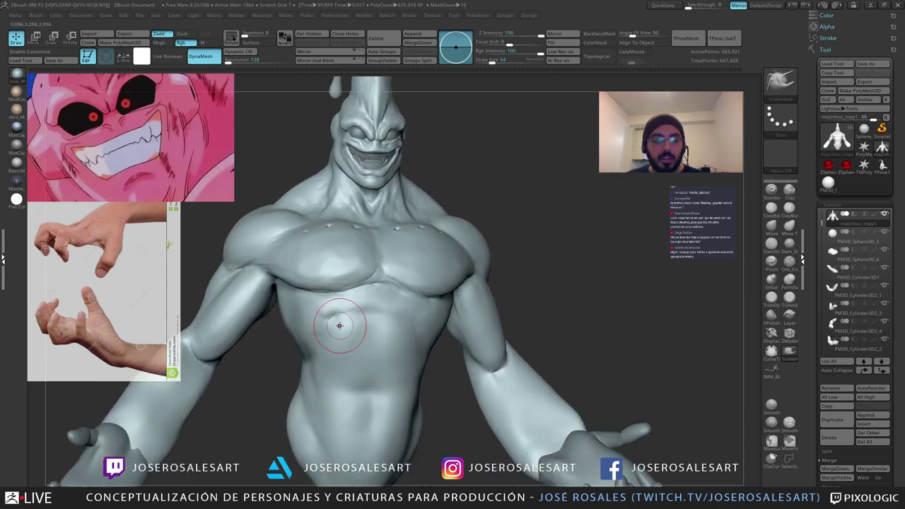
key("[")
key("[")
right_click_drag(299, 292, 339, 265)
key("b")
key("s")
key("h")
key("b")
key("d")
key("s")
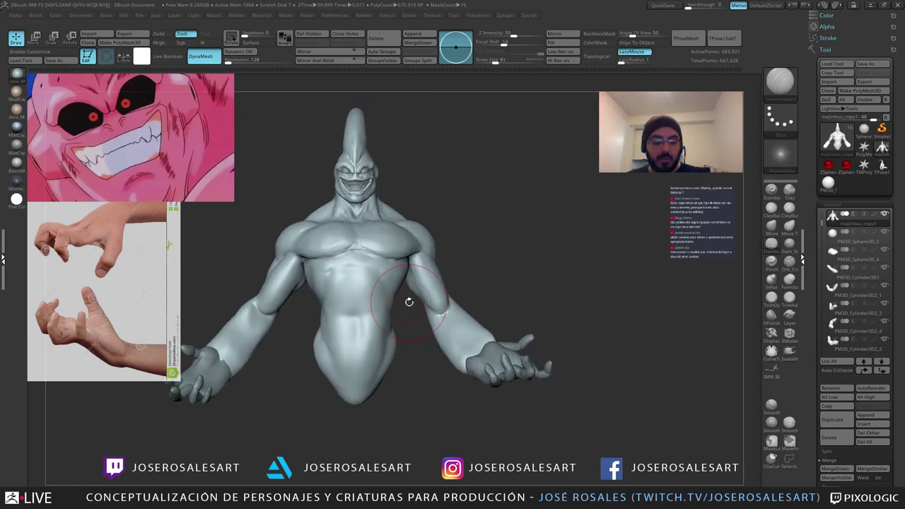
right_click_drag(384, 275, 422, 294, "ctrl")
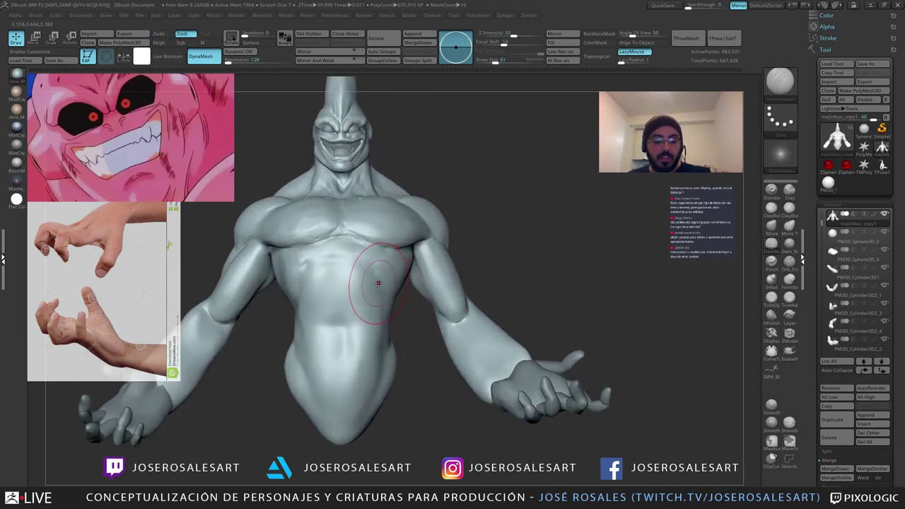
Step: Adjust the ribcage and upper arm silhouette with the Move brush at draw size 81
key("b")
key("m")
key("v")
left_click_drag(208, 424, 359, 410, "alt")
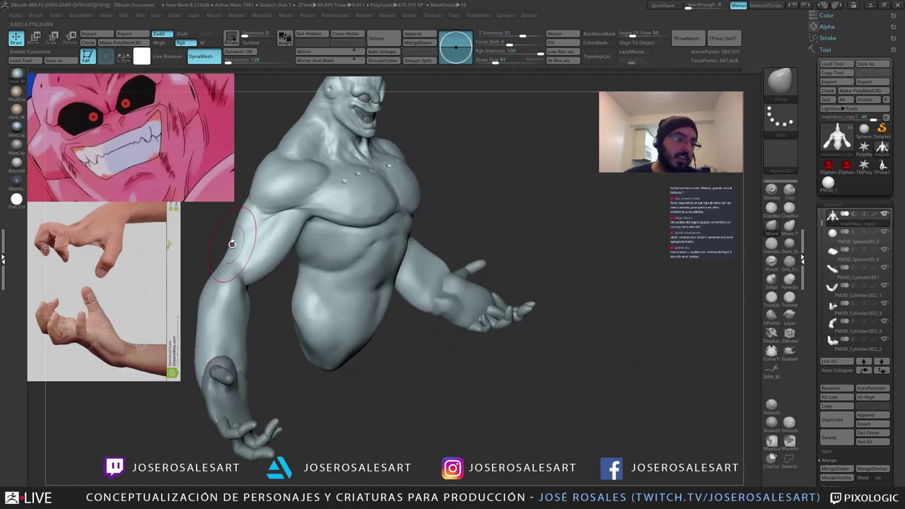
mouse_move(401, 249)
right_mouse_down()
mouse_move(384, 239)
mouse_move(444, 255)
mouse_move(412, 284)
mouse_move(366, 257)
right_mouse_up()
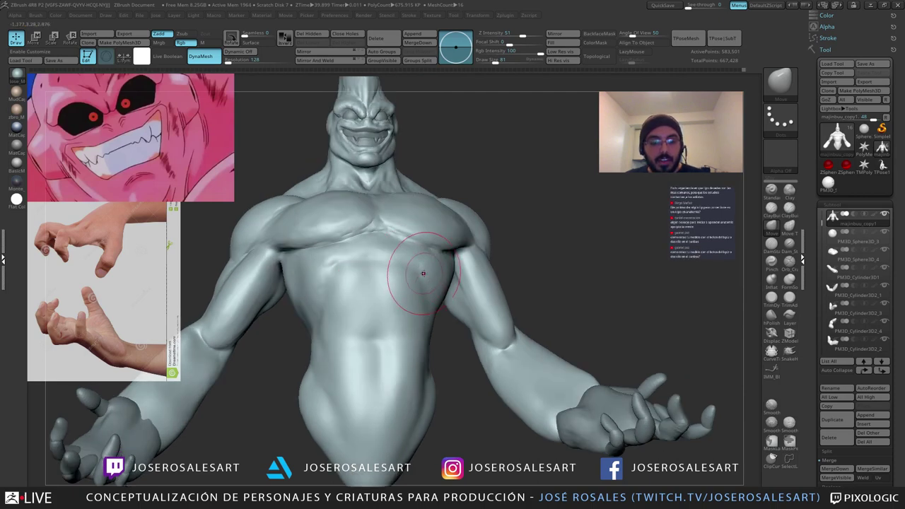
mouse_move(424, 274)
right_mouse_down()
mouse_move(451, 265)
mouse_move(386, 273)
mouse_move(444, 297)
mouse_move(429, 280)
right_mouse_up()
mouse_move(429, 280)
right_mouse_down()
mouse_move(451, 297)
mouse_move(447, 274)
right_mouse_up()
mouse_move(447, 275)
right_mouse_down()
mouse_move(487, 276)
mouse_move(433, 279)
right_mouse_up()
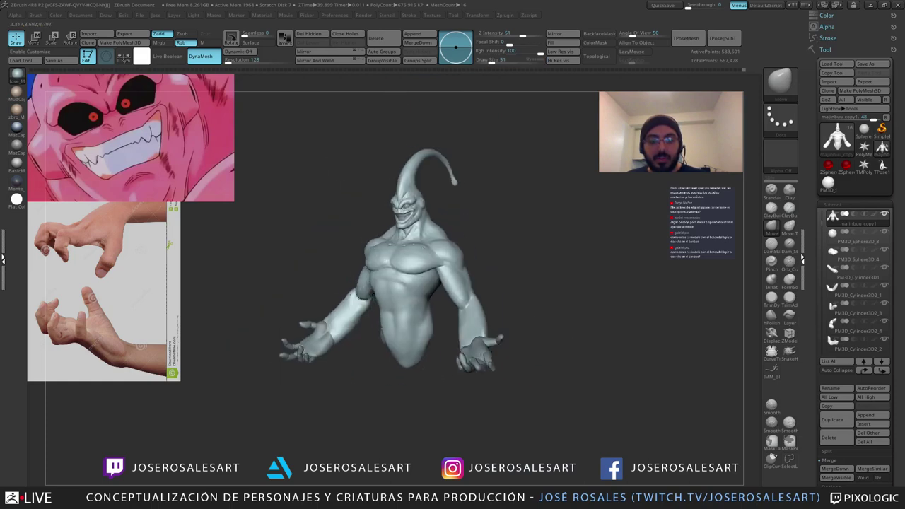
Step: Reshape the character's right forearm and wrist with the Move brush at draw size 51
mouse_move(358, 298)
right_mouse_down()
mouse_move(483, 289)
mouse_move(351, 296)
mouse_move(349, 340)
right_mouse_up()
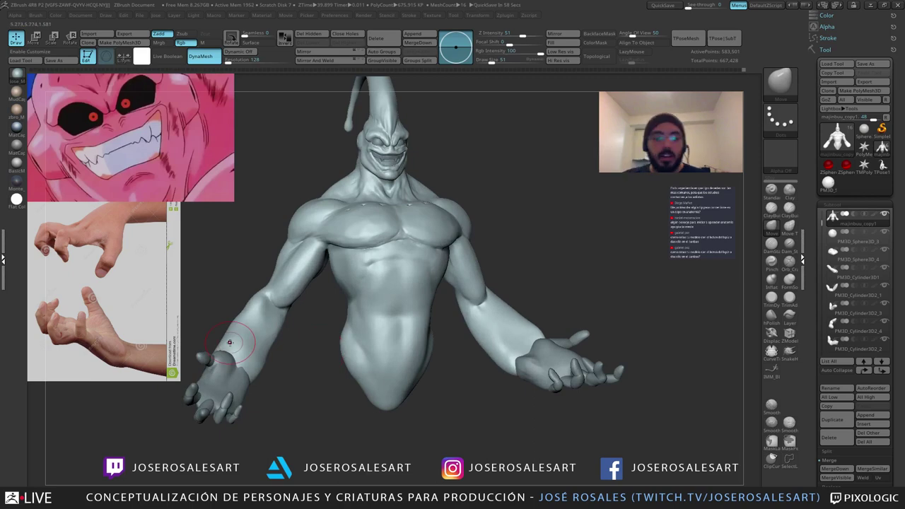
mouse_move(219, 298)
right_mouse_down()
mouse_move(317, 248)
mouse_move(311, 300)
mouse_move(390, 272)
right_mouse_up()
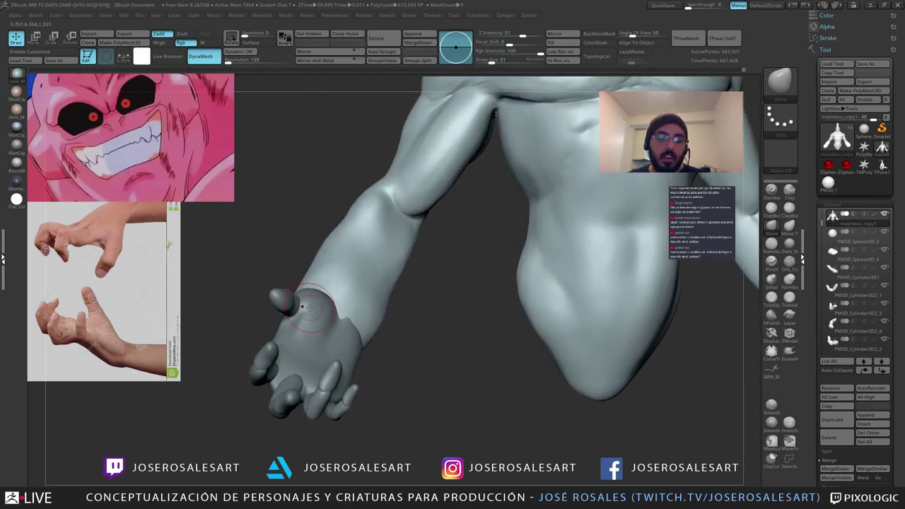
mouse_move(313, 309)
right_mouse_down()
mouse_move(285, 304)
mouse_move(283, 275)
right_mouse_up()
mouse_move(336, 285)
right_mouse_down()
mouse_move(346, 299)
mouse_move(294, 289)
mouse_move(313, 252)
right_mouse_up()
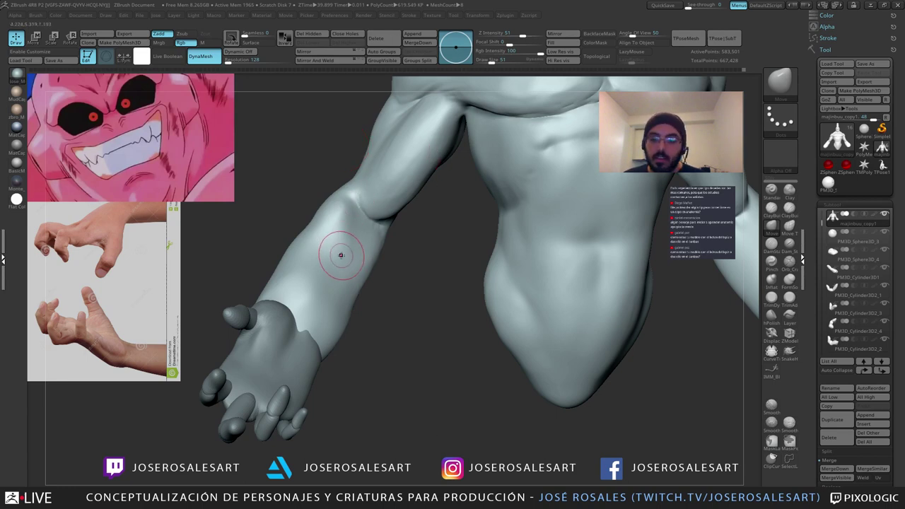
right_click_drag(410, 220, 355, 272)
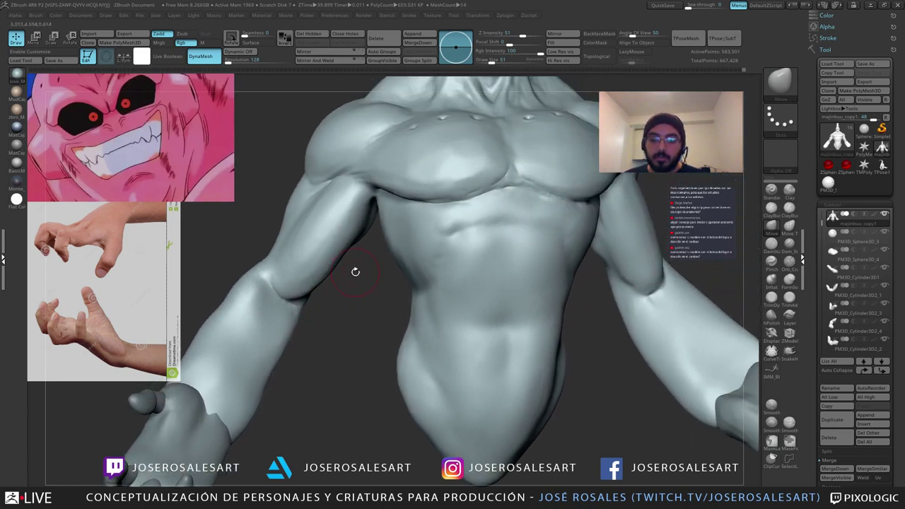
mouse_move(338, 203)
right_mouse_down()
mouse_move(388, 213)
mouse_move(352, 221)
mouse_move(282, 346)
mouse_move(302, 355)
mouse_move(340, 318)
mouse_move(243, 144)
right_mouse_up()
mouse_move(380, 230)
right_mouse_down()
mouse_move(344, 210)
mouse_move(271, 244)
mouse_move(220, 248)
mouse_move(318, 273)
mouse_move(351, 223)
mouse_move(324, 184)
mouse_move(444, 207)
right_mouse_up()
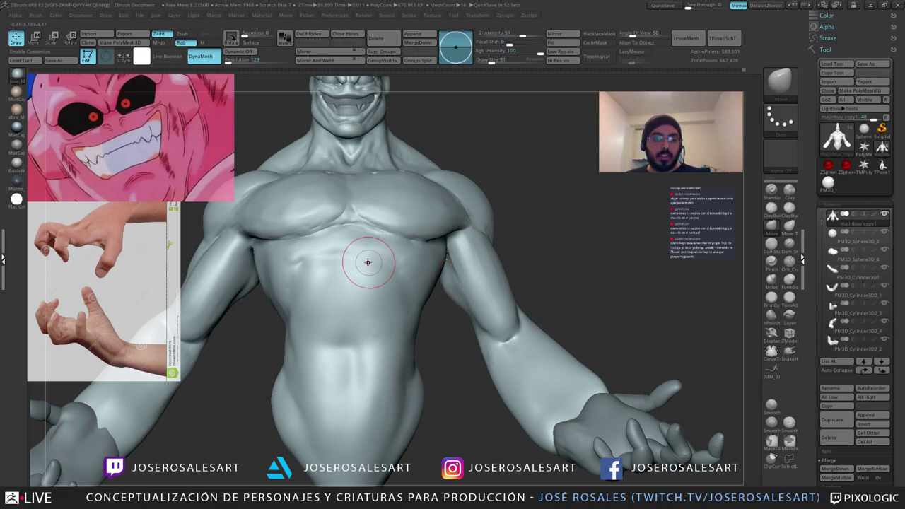
Step: Adjust the pectoral and armpit contours on the character's right side with the Move brush, starting at draw size 48
right_click_drag(368, 263, 423, 262)
right_click_drag(343, 255, 385, 316, "alt")
key("bracketleft")
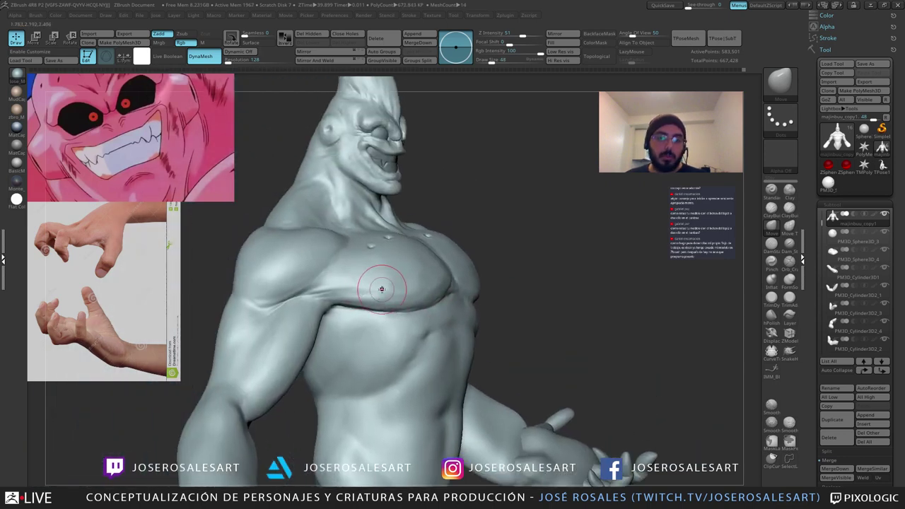
mouse_move(374, 283)
right_mouse_down()
mouse_move(437, 293)
mouse_move(321, 265)
right_mouse_up()
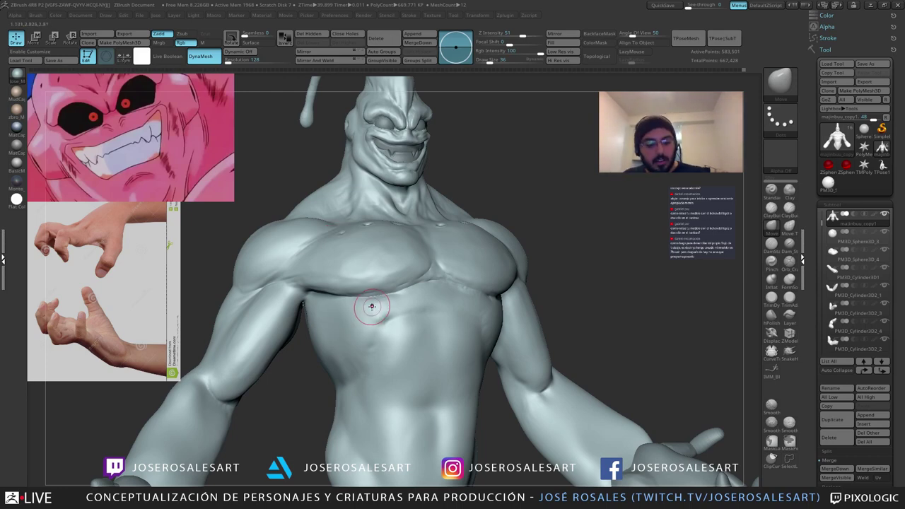
Step: Define the crease under the character's right pectoral with the DamStandard brush at draw size 33
key("b")
key("d")
key("s")
right_click_drag(384, 305, 405, 274, "ctrl")
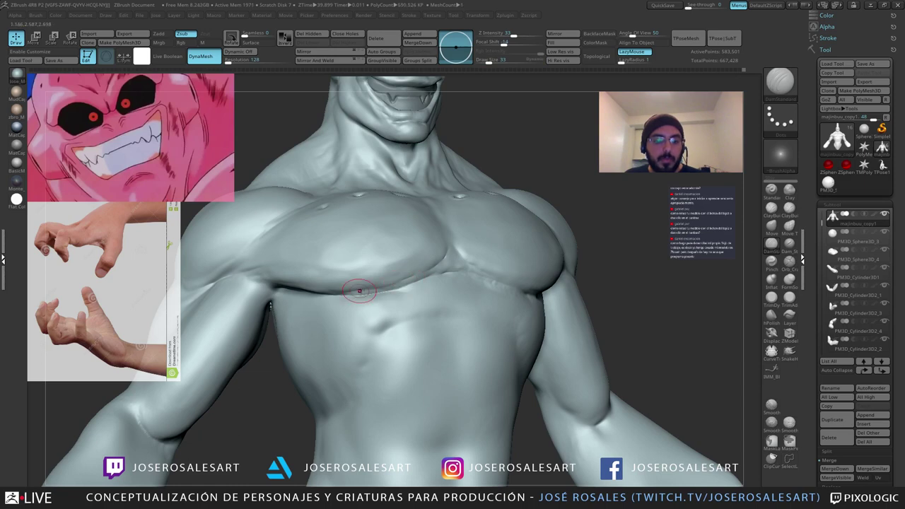
Step: Raise and refine the lower edges of both pectorals with the Standard brush at draw size 21
key("b")
key("s")
key("t")
key("s")
left_click_drag(384, 299, 382, 299)
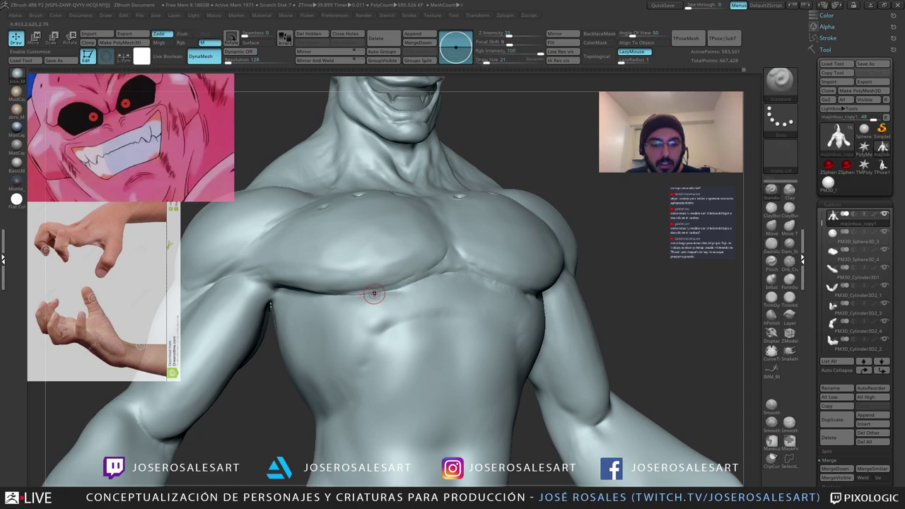
right_click_drag(333, 295, 412, 277)
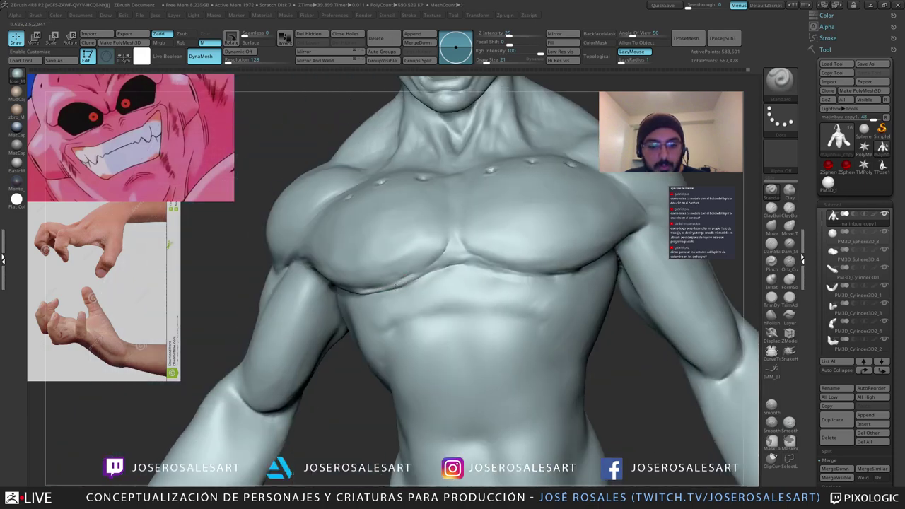
right_click_drag(356, 288, 414, 275)
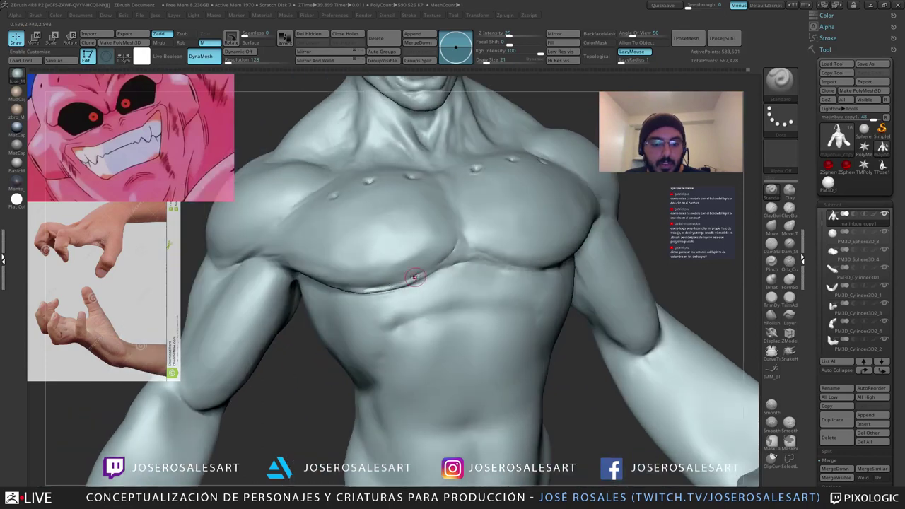
mouse_move(379, 304)
right_mouse_down("ctrl")
mouse_move(368, 269)
mouse_move(394, 263)
mouse_move(394, 283)
mouse_move(419, 278)
mouse_move(433, 308)
right_mouse_up("ctrl")
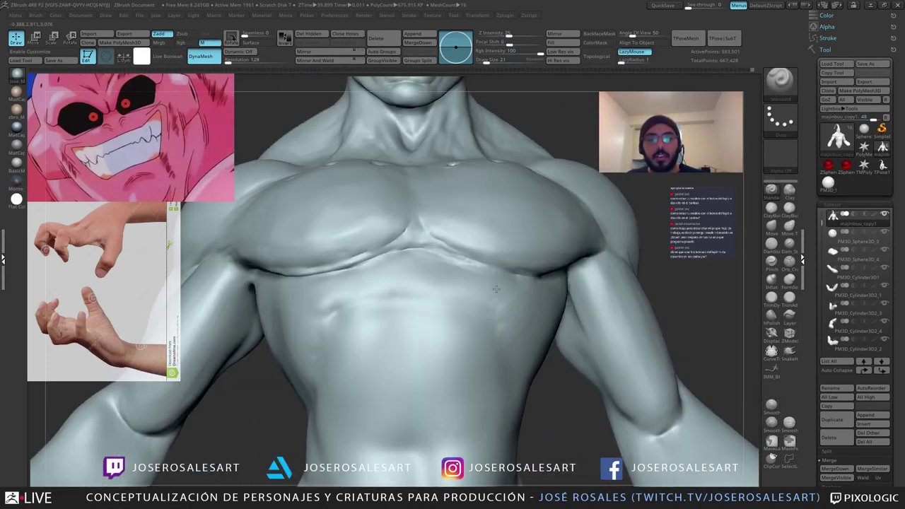
right_click_drag(499, 280, 419, 268)
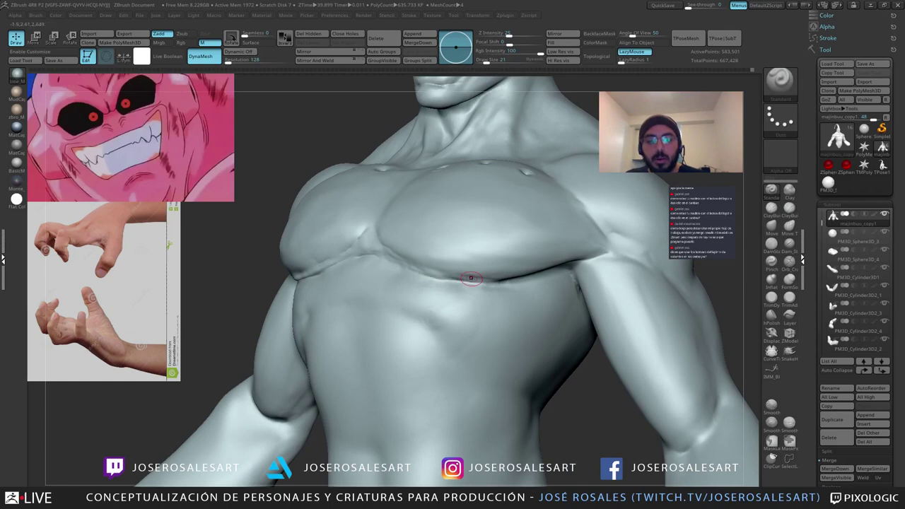
mouse_move(451, 275)
right_mouse_down()
mouse_move(434, 272)
mouse_move(469, 264)
mouse_move(456, 265)
right_mouse_up()
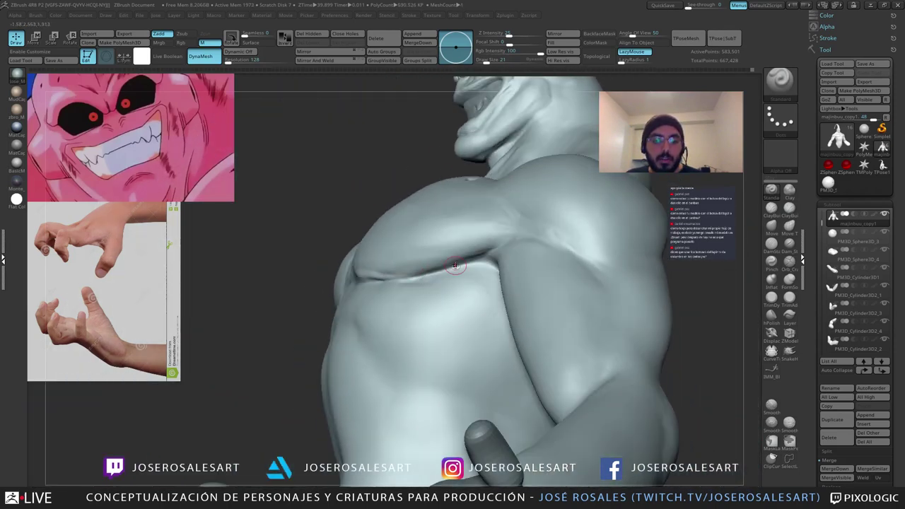
Step: Sharpen and smooth the crease under the character's left pectoral with the DamStandard brush at draw size 21
key("b")
key("d")
key("s")
right_click_drag(354, 277, 453, 283)
right_click_drag(374, 277, 344, 276)
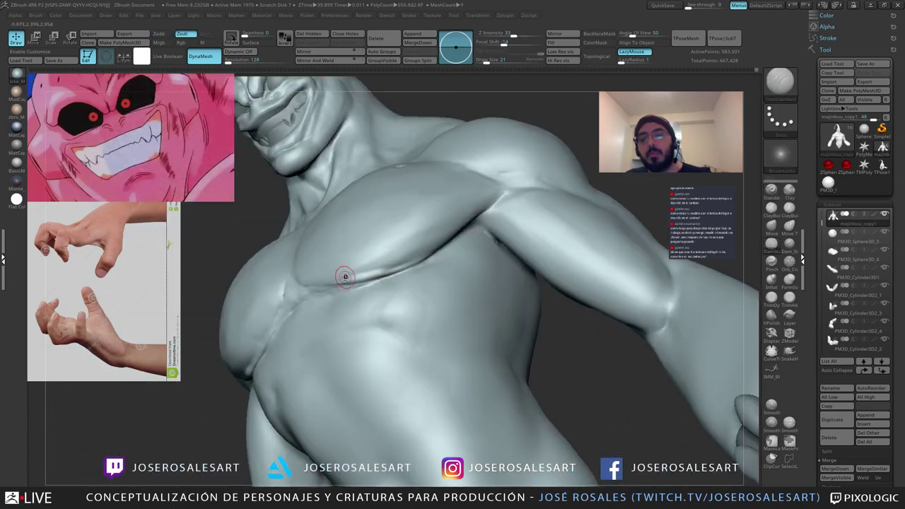
left_click_drag(340, 283, 365, 275)
right_click_drag(381, 259, 351, 274)
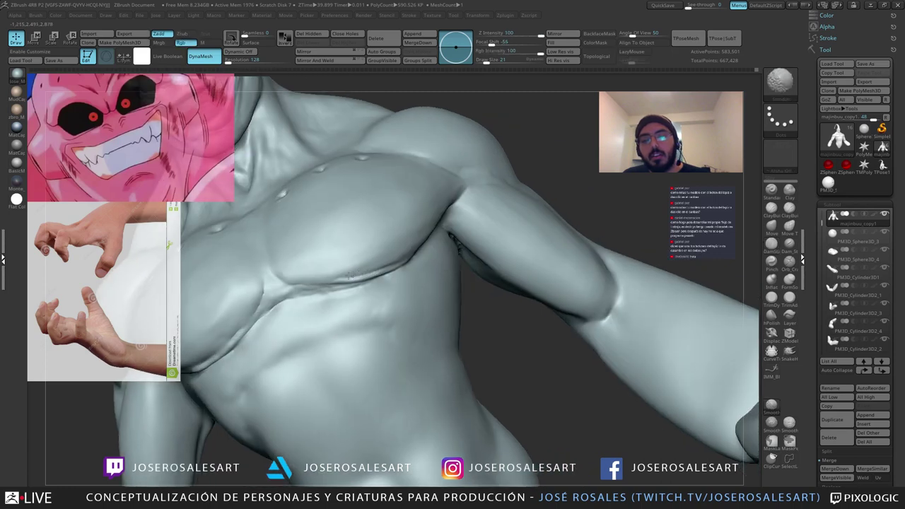
left_click_drag(347, 276, 398, 268)
mouse_move(350, 274)
right_mouse_down("ctrl")
mouse_move(346, 230)
mouse_move(354, 255)
mouse_move(408, 254)
mouse_move(396, 297)
right_mouse_up("ctrl")
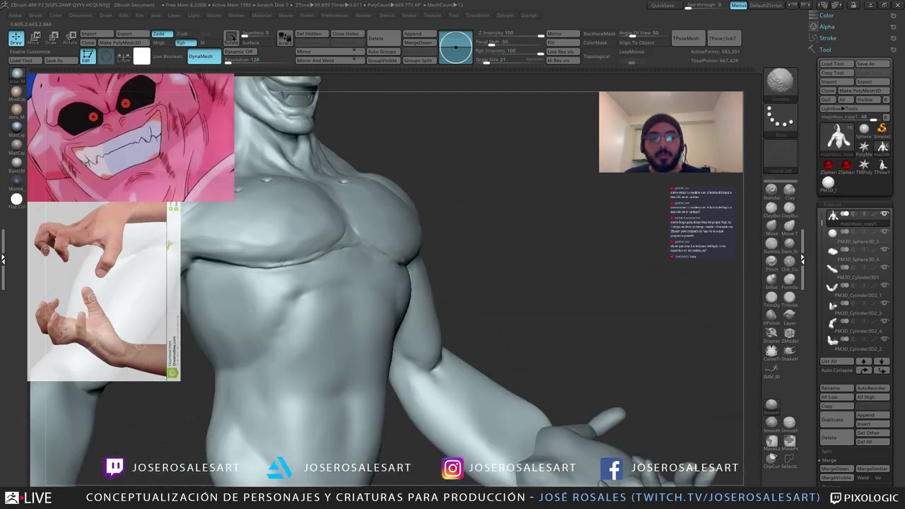
mouse_move(291, 250)
right_mouse_down("ctrl")
mouse_move(288, 230)
mouse_move(286, 273)
mouse_move(255, 271)
mouse_move(259, 311)
right_mouse_up("ctrl")
left_click_drag(391, 230, 416, 244)
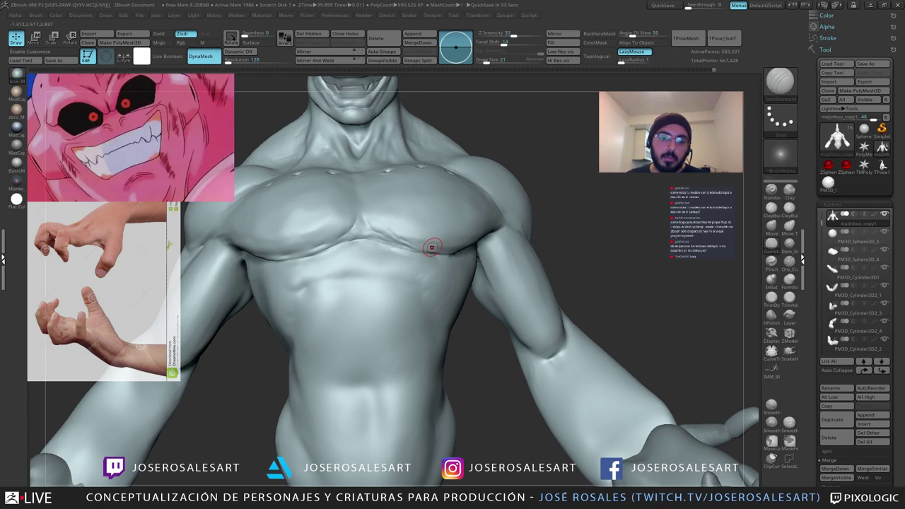
right_click_drag(348, 254, 414, 249)
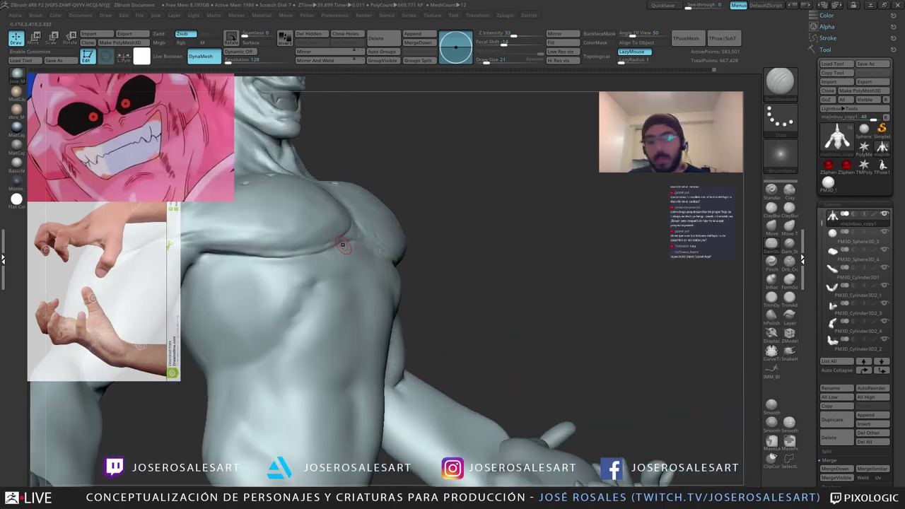
Step: Carve the muscle separation on the character's right upper arm, then build and smooth its edges with the Standard brush at draw size 14
right_click_drag(349, 190, 488, 215)
mouse_move(282, 223)
right_mouse_down()
mouse_move(339, 226)
mouse_move(297, 275)
right_mouse_up()
mouse_move(298, 275)
left_mouse_down()
mouse_move(271, 308)
mouse_move(305, 264)
left_mouse_up()
key("b")
key("s")
key("t")
key("s")
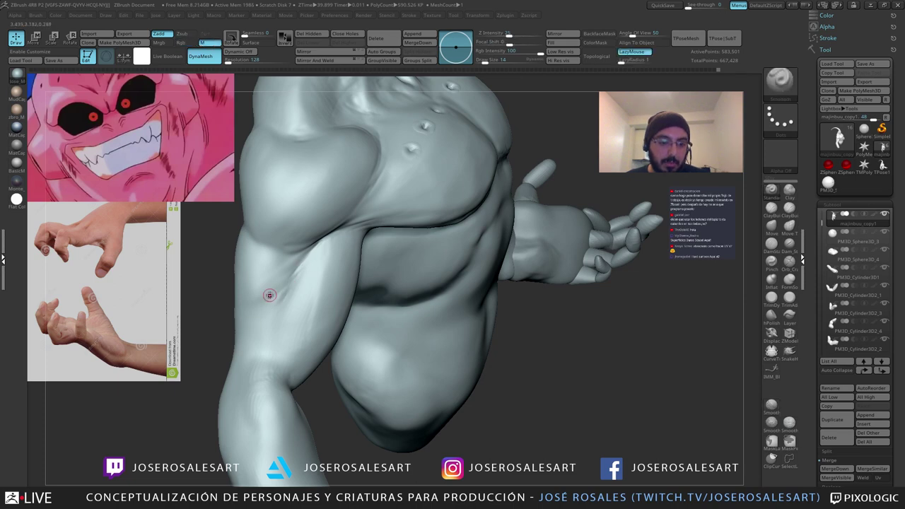
mouse_move(239, 329)
right_mouse_down()
mouse_move(279, 301)
mouse_move(306, 261)
mouse_move(290, 275)
right_mouse_up()
left_click_drag(290, 275, 309, 261, "shift")
Step: Extend the groove between the muscles down the character's right upper arm with the DamStandard brush and smooth it
key("b")
key("d")
key("s")
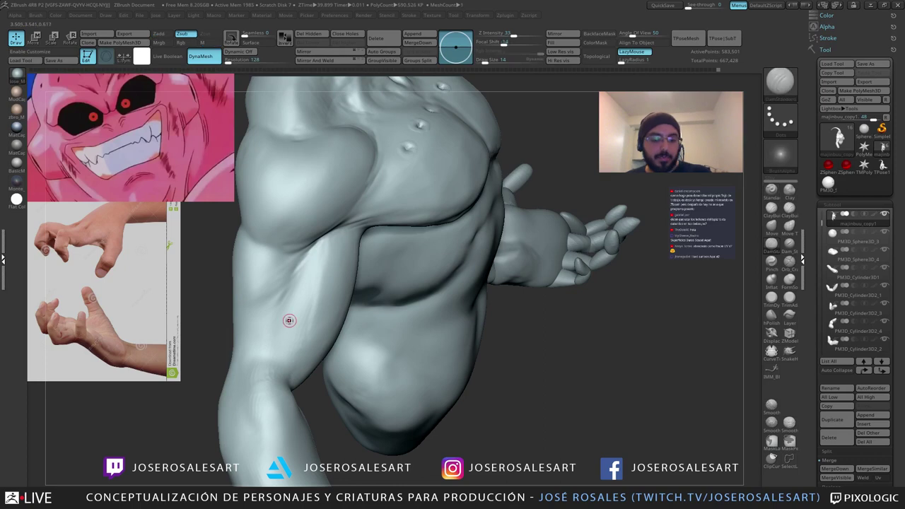
right_click_drag(293, 316, 290, 307)
mouse_move(289, 308)
left_mouse_down()
mouse_move(274, 330)
mouse_move(282, 317)
left_mouse_up()
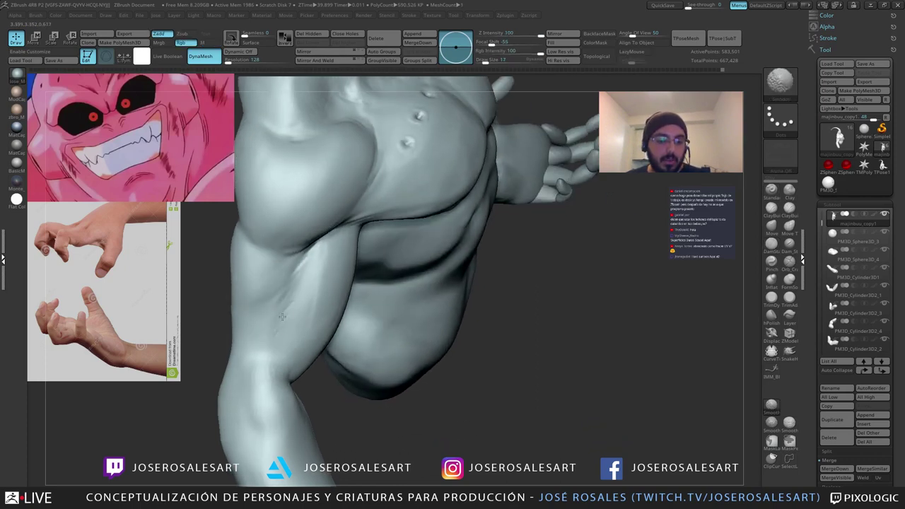
mouse_move(282, 315)
right_mouse_down("ctrl")
mouse_move(243, 238)
mouse_move(228, 241)
right_mouse_up("ctrl")
Step: Examine the whole bust's anatomy and silhouette from the front, back, above and sides
mouse_move(362, 261)
right_mouse_down()
mouse_move(347, 271)
mouse_move(383, 276)
mouse_move(357, 277)
mouse_move(473, 211)
right_mouse_up()
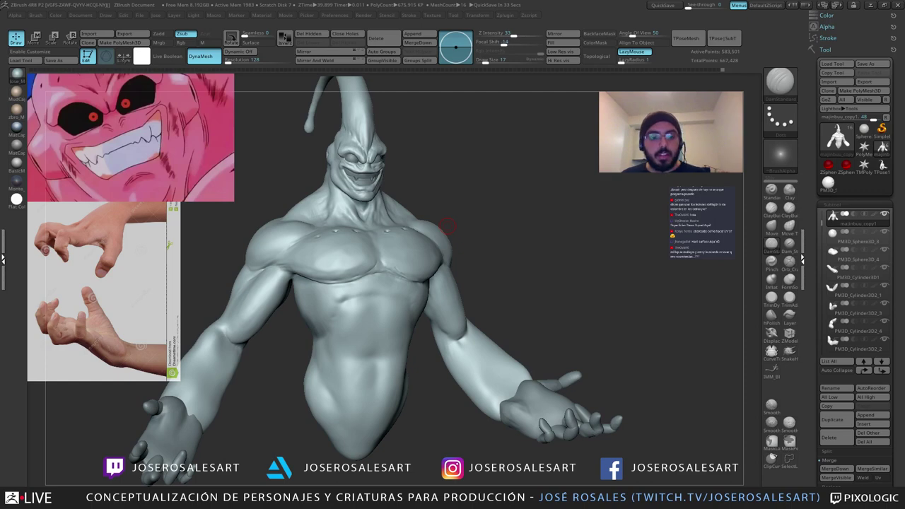
mouse_move(419, 287)
right_mouse_down()
mouse_move(359, 263)
mouse_move(282, 266)
right_mouse_up()
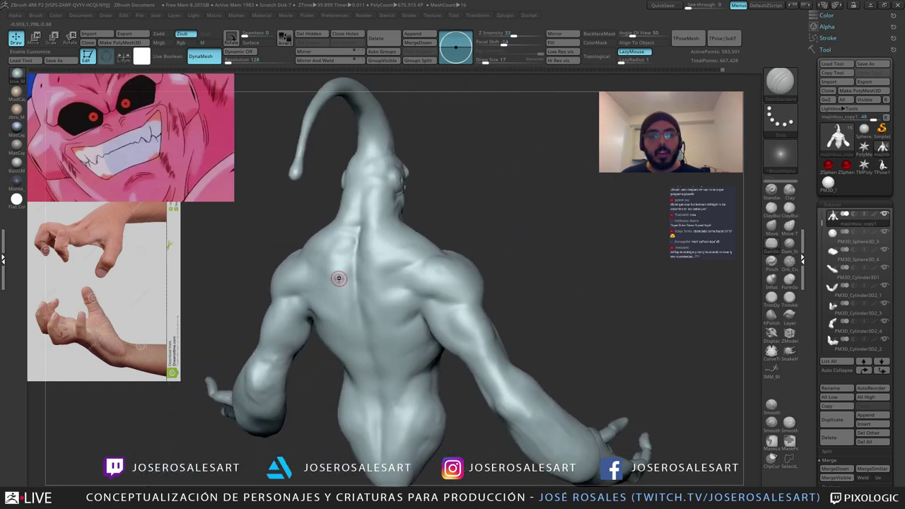
right_click_drag(340, 278, 362, 275)
left_click_drag(360, 275, 455, 272)
mouse_move(455, 273)
right_mouse_down()
mouse_move(472, 273)
mouse_move(355, 262)
mouse_move(327, 292)
mouse_move(358, 318)
mouse_move(366, 352)
mouse_move(365, 333)
right_mouse_up()
mouse_move(361, 285)
right_mouse_down("alt")
mouse_move(400, 313)
mouse_move(405, 368)
right_mouse_up("alt")
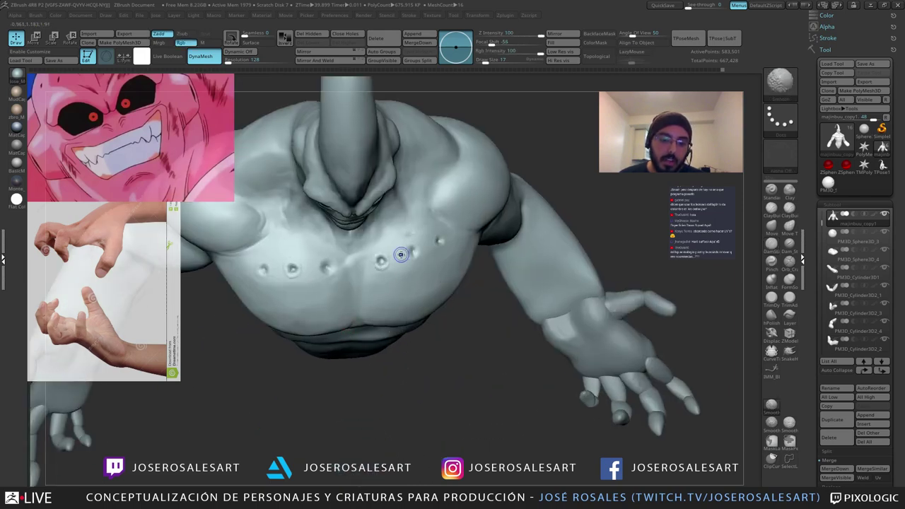
right_click_drag(404, 235, 388, 181)
right_click_drag(332, 294, 303, 234, "alt")
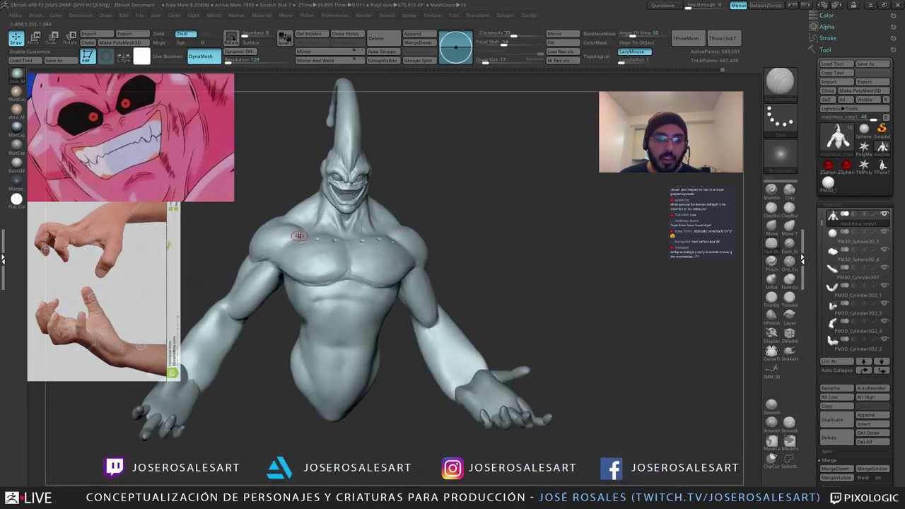
mouse_move(354, 256)
right_mouse_down()
mouse_move(373, 256)
mouse_move(347, 259)
mouse_move(387, 265)
mouse_move(363, 263)
right_mouse_up()
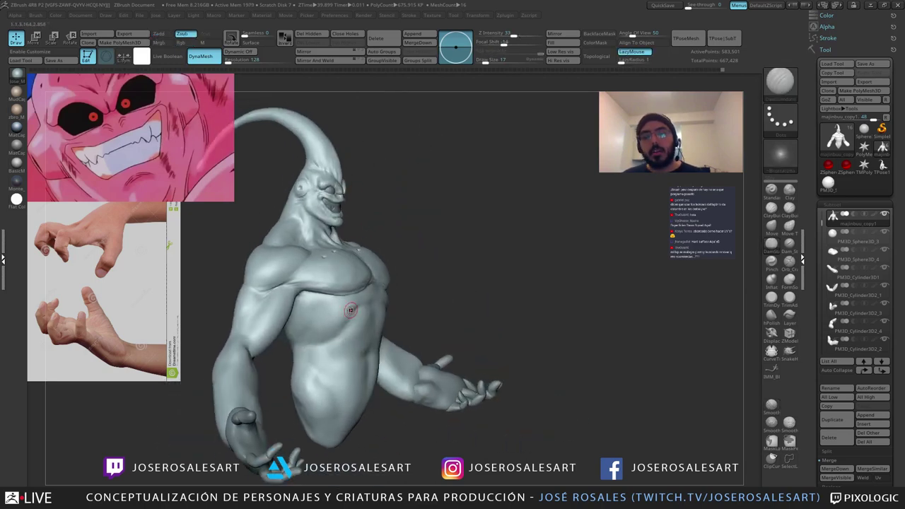
right_click_drag(340, 306, 312, 301)
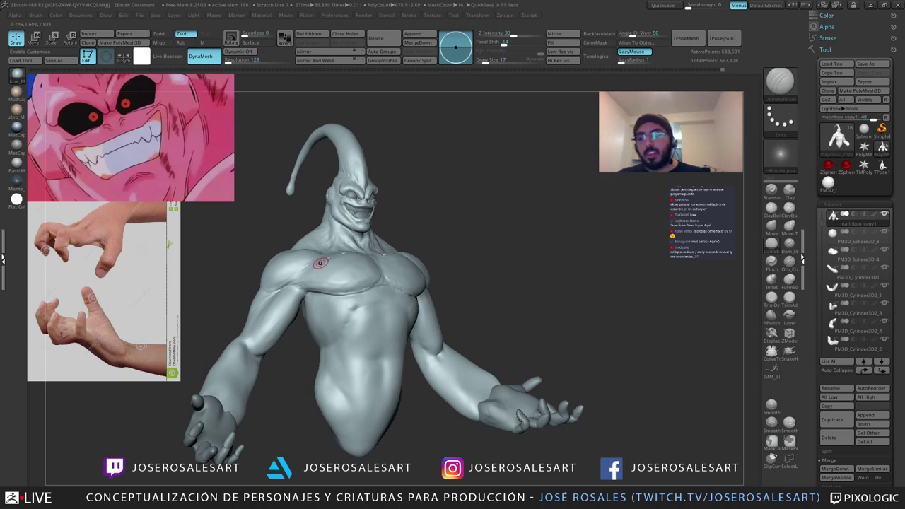
right_click_drag(341, 316, 210, 338)
left_click(316, 360, "alt")
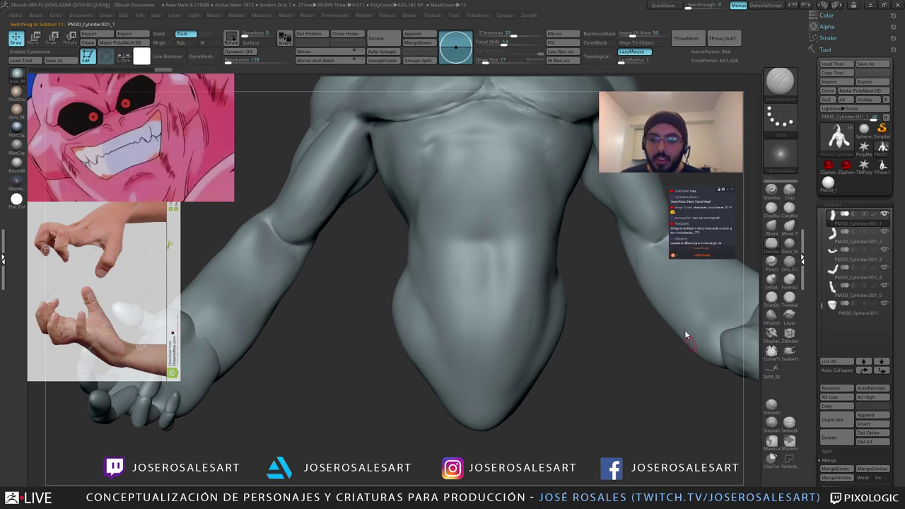
left_click(519, 300, "alt")
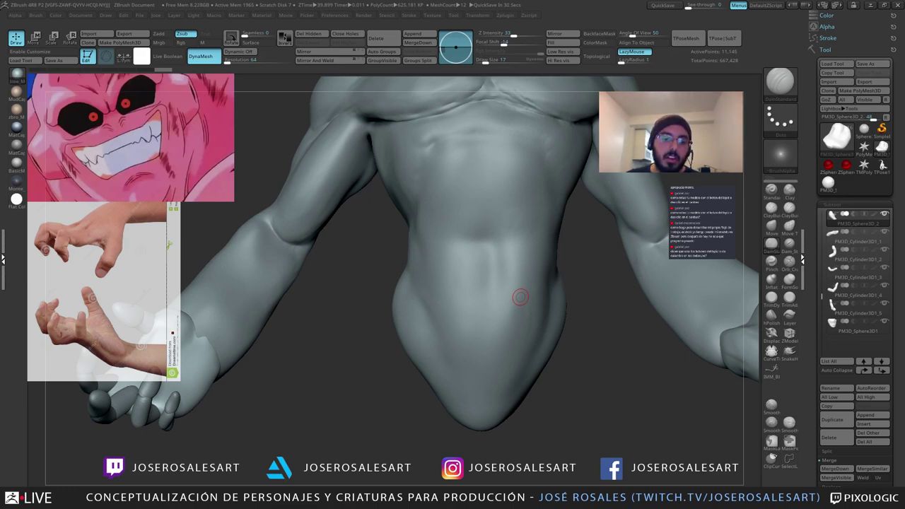
left_click(438, 262, "alt")
Step: Build up the bony elbow form at the back of the character's right arm with ClayBuildup at draw size 30, and smooth it
right_click_drag(449, 239, 318, 214, "alt")
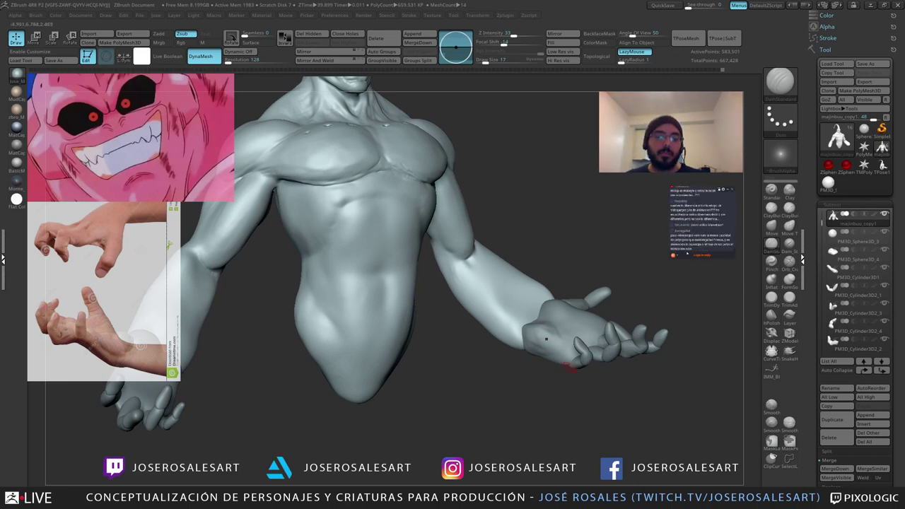
left_click_drag(572, 369, 357, 337)
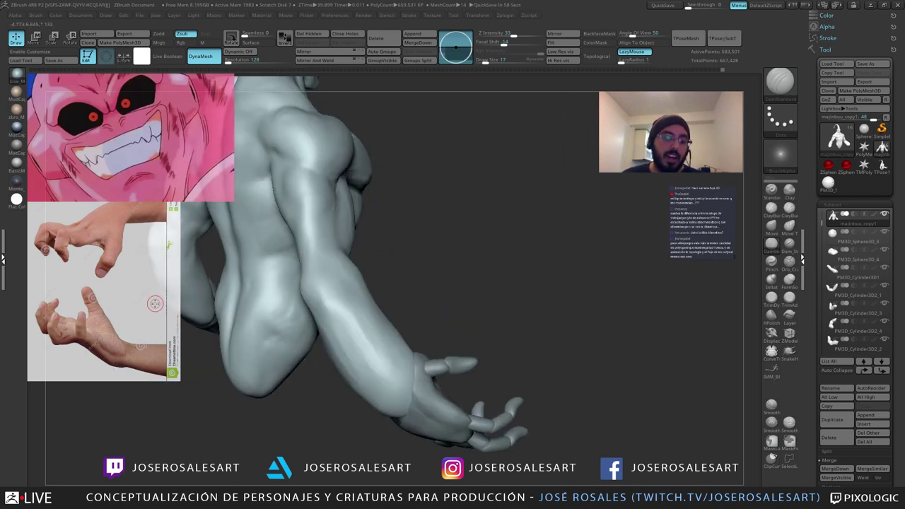
left_click_drag(389, 302, 337, 298)
mouse_move(337, 298)
right_mouse_down()
mouse_move(429, 293)
mouse_move(428, 223)
right_mouse_up()
mouse_move(329, 277)
right_mouse_down()
mouse_move(363, 283)
mouse_move(332, 314)
mouse_move(344, 285)
right_mouse_up()
key("b")
key("c")
key("b")
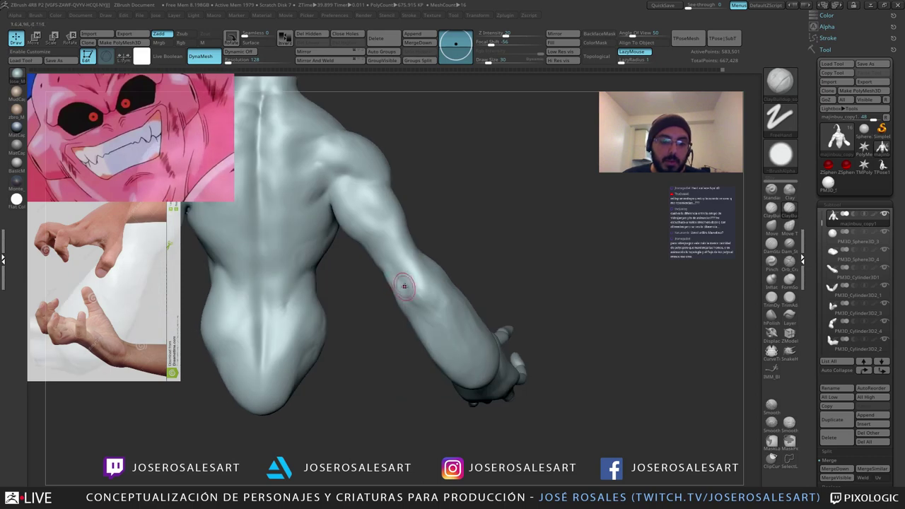
mouse_move(415, 281)
left_mouse_down()
mouse_move(406, 287)
mouse_move(413, 290)
left_mouse_up()
right_click_drag(418, 283, 434, 285)
left_click_drag(416, 286, 415, 278)
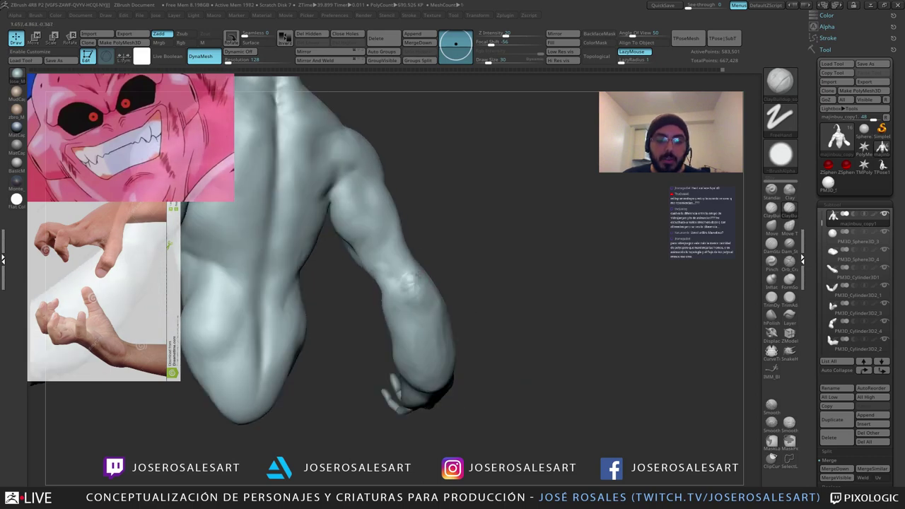
mouse_move(415, 314)
right_mouse_down()
mouse_move(400, 301)
mouse_move(451, 284)
right_mouse_up()
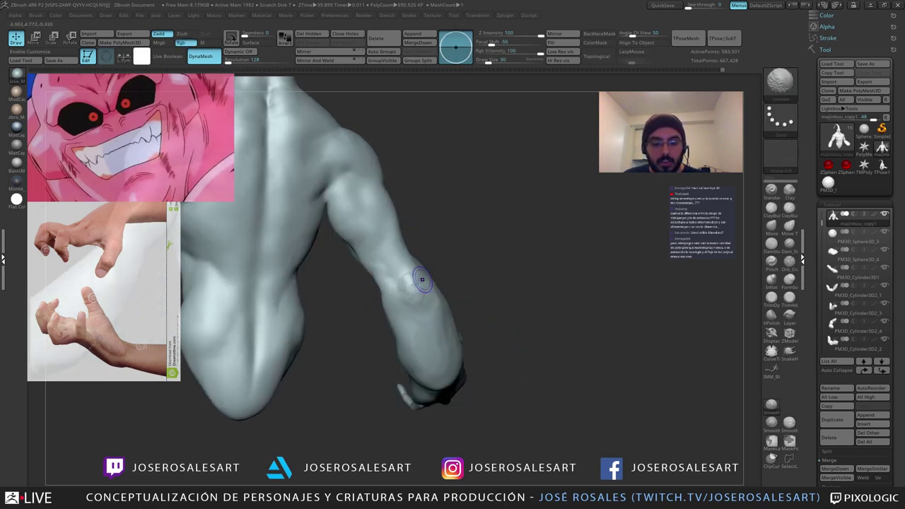
left_click_drag(420, 280, 417, 286, "shift")
Step: Build up the elbow at the back of the character's left arm with the ClayBuildup brush at draw size 30
right_click_drag(417, 283, 546, 299, "alt")
right_click_drag(288, 319, 256, 323)
left_click_drag(285, 324, 294, 319)
right_click_drag(297, 320, 326, 320)
mouse_move(292, 323)
left_mouse_down()
mouse_move(278, 323)
mouse_move(288, 314)
left_mouse_up()
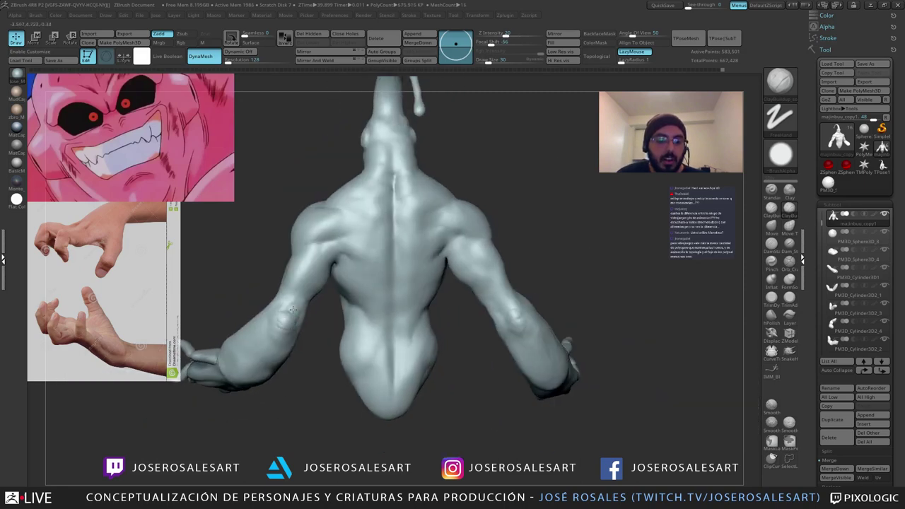
right_click_drag(289, 315, 315, 312)
left_click_drag(295, 307, 290, 313)
right_click_drag(302, 320, 293, 313)
left_click_drag(294, 313, 301, 310)
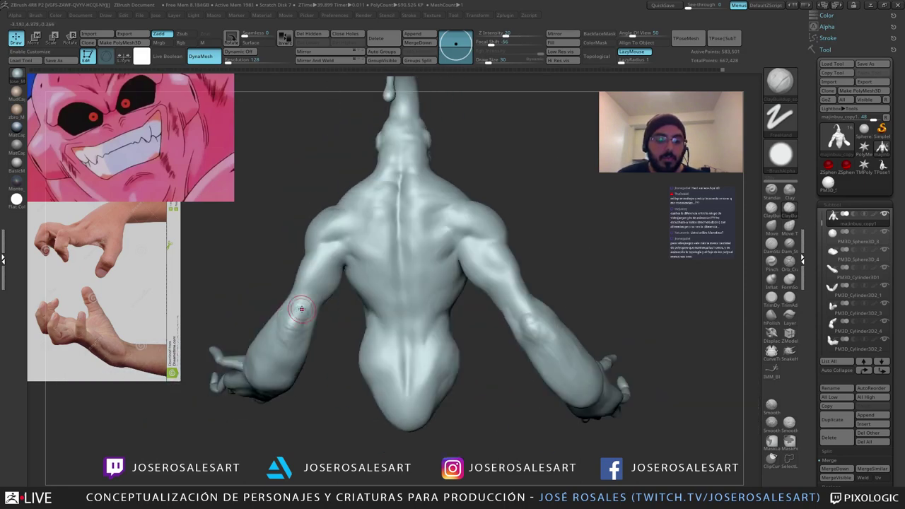
mouse_move(301, 310)
right_mouse_down()
mouse_move(326, 313)
mouse_move(305, 293)
mouse_move(283, 303)
right_mouse_up()
mouse_move(305, 308)
right_mouse_down("alt")
mouse_move(326, 311)
mouse_move(304, 325)
right_mouse_up("alt")
left_click_drag(298, 315, 295, 326)
mouse_move(284, 291)
right_mouse_down()
mouse_move(302, 277)
mouse_move(293, 281)
mouse_move(354, 302)
mouse_move(327, 273)
mouse_move(414, 340)
mouse_move(406, 341)
right_mouse_up()
right_click_drag(472, 297, 498, 289)
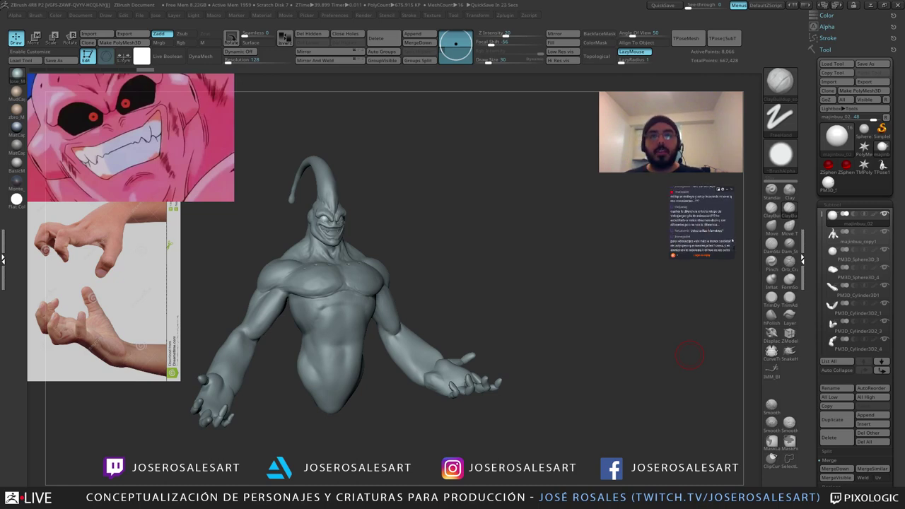
right_click_drag(341, 306, 390, 282, "alt")
left_click_drag(399, 305, 394, 262)
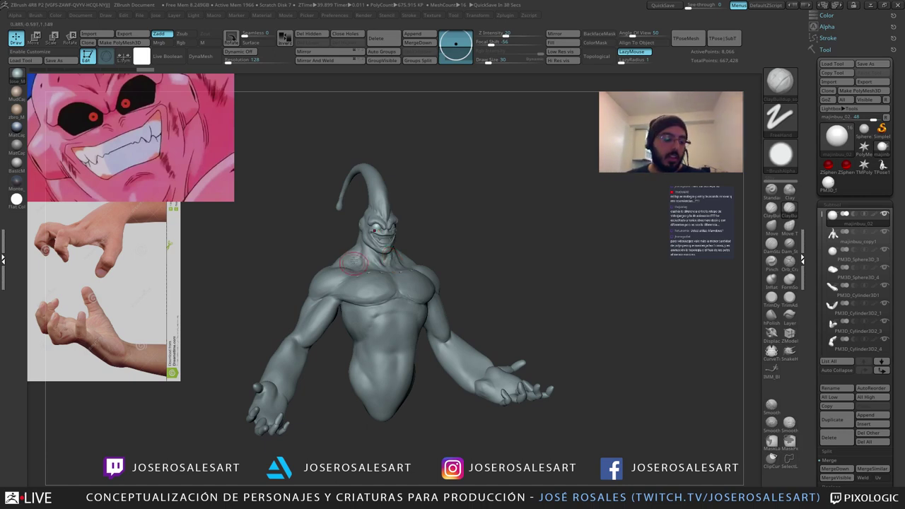
left_click_drag(262, 296, 360, 249)
Step: Activate the majinbuu_copy1 subtool and refine the inner elbow crease of the character's right arm with the DamStandard brush at draw size 30
left_click_drag(262, 385, 307, 286, "alt")
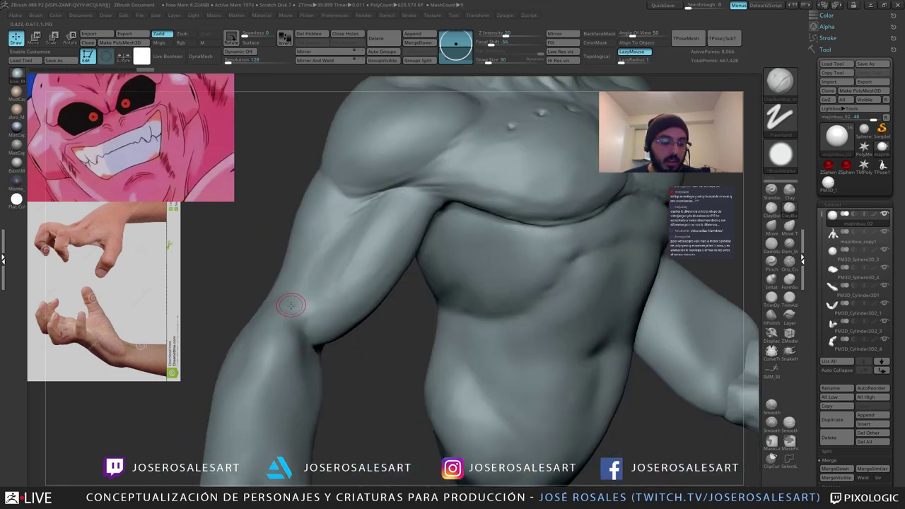
key("b")
key("d")
key("s")
left_click_drag(300, 316, 313, 313)
left_click(303, 295, "alt")
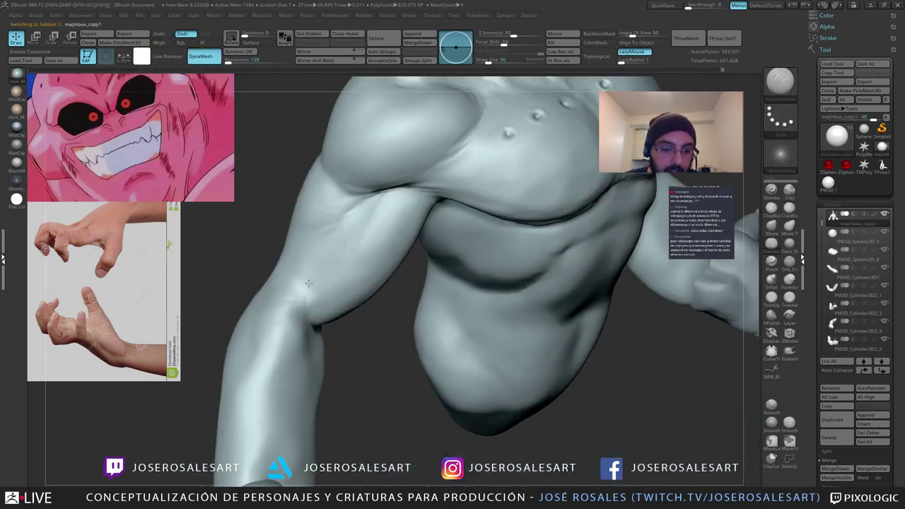
right_click_drag(300, 307, 317, 264)
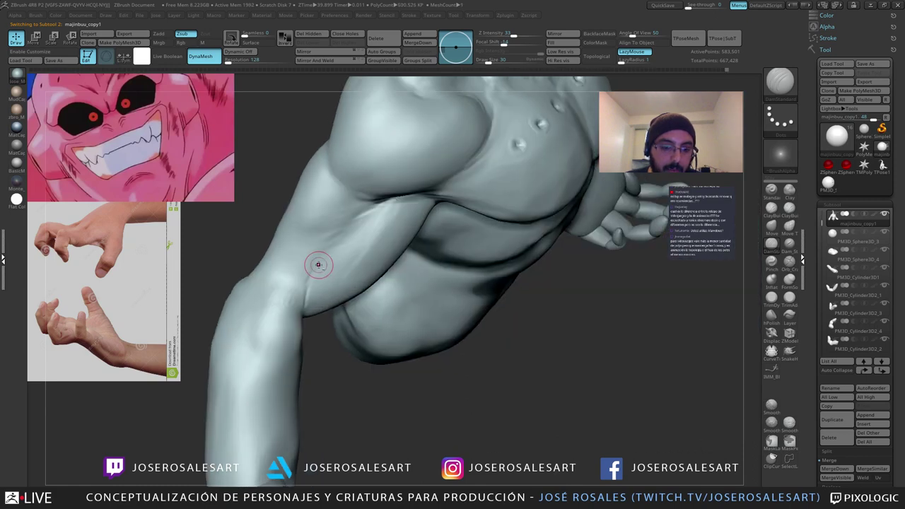
mouse_move(291, 291)
right_mouse_down()
mouse_move(307, 287)
mouse_move(316, 333)
mouse_move(364, 335)
right_mouse_up()
left_click_drag(364, 335, 360, 339)
mouse_move(360, 339)
right_mouse_down()
mouse_move(327, 319)
mouse_move(343, 325)
right_mouse_up()
right_click_drag(343, 326, 297, 283, "ctrl")
right_click_drag(297, 283, 437, 345, "ctrl")
mouse_move(438, 345)
right_mouse_down("ctrl")
mouse_move(434, 329)
mouse_move(440, 348)
right_mouse_up("ctrl")
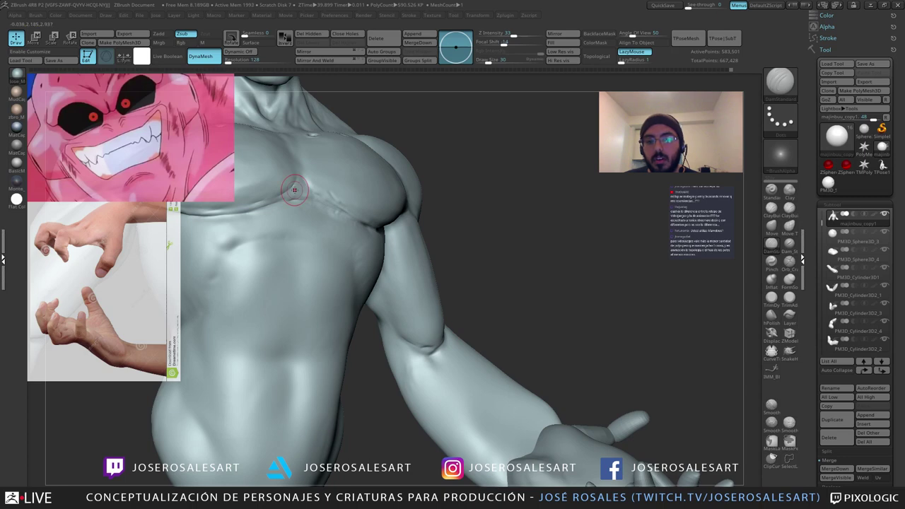
Step: Examine the torso and both hands from the front and sides, checking the finger and palm forms against the hand references
right_click_drag(389, 250, 414, 266, "alt")
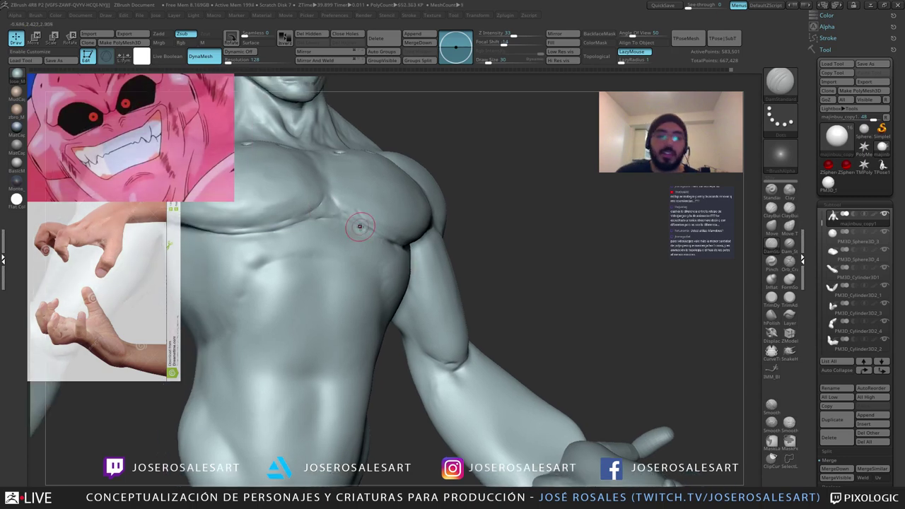
right_click_drag(355, 216, 412, 252)
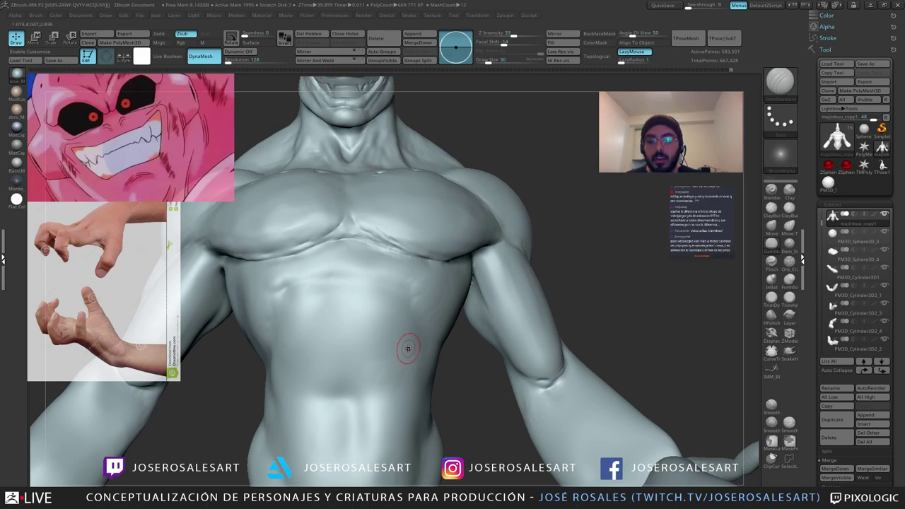
right_click_drag(342, 313, 417, 304, "ctrl")
right_click_drag(469, 314, 412, 324)
left_click_drag(411, 324, 446, 326)
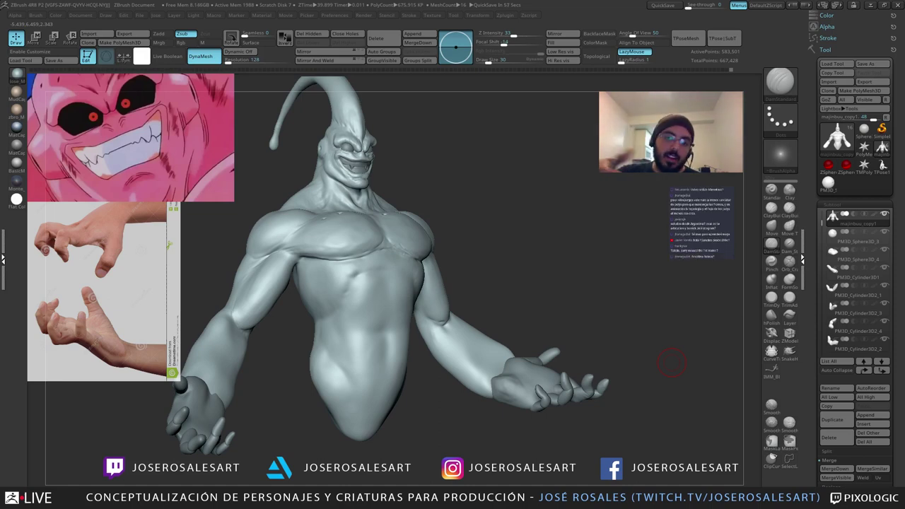
left_click_drag(672, 362, 314, 342)
left_click(403, 342, "alt")
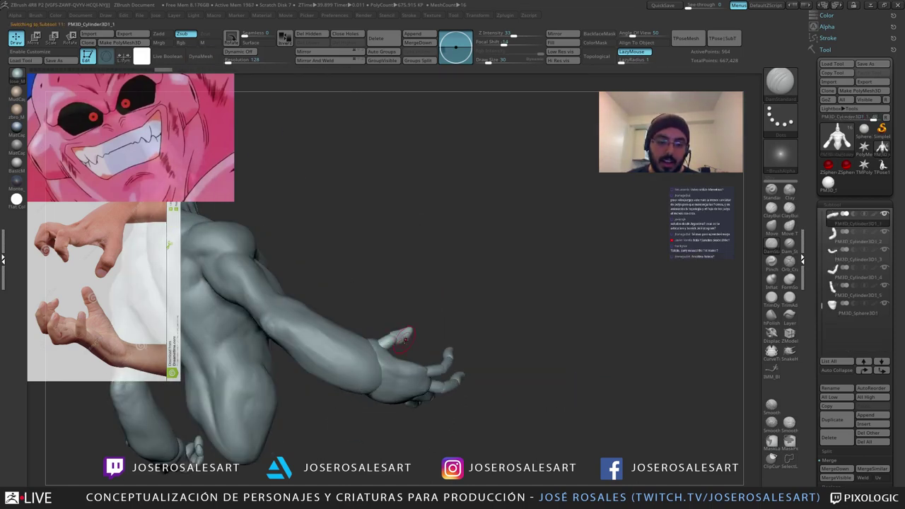
left_click_drag(412, 345, 294, 304)
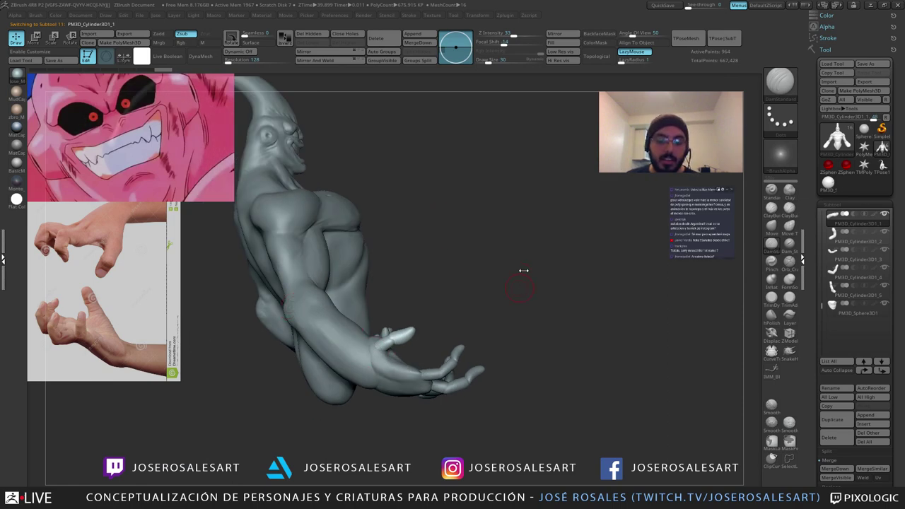
left_click_drag(425, 332, 427, 361)
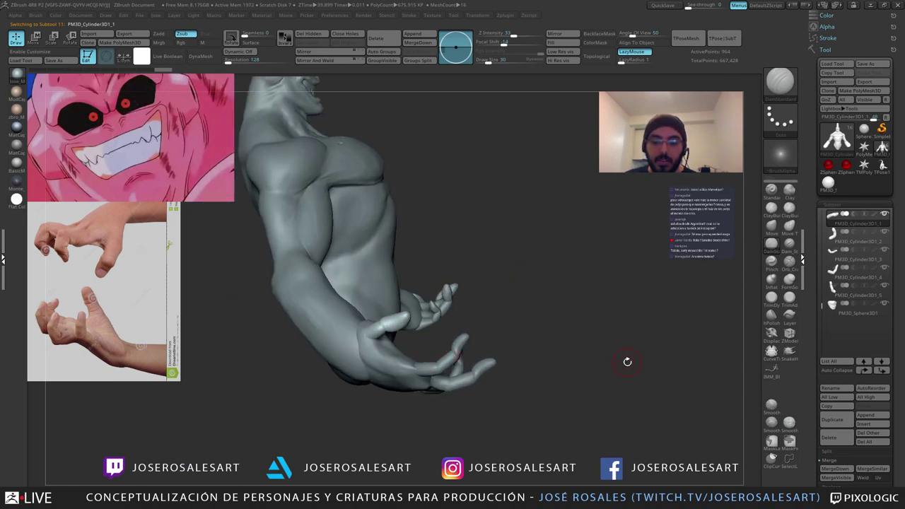
left_click_drag(622, 363, 553, 359)
left_click_drag(553, 359, 577, 385, "alt")
left_click_drag(371, 340, 394, 337)
left_click(367, 370, "alt")
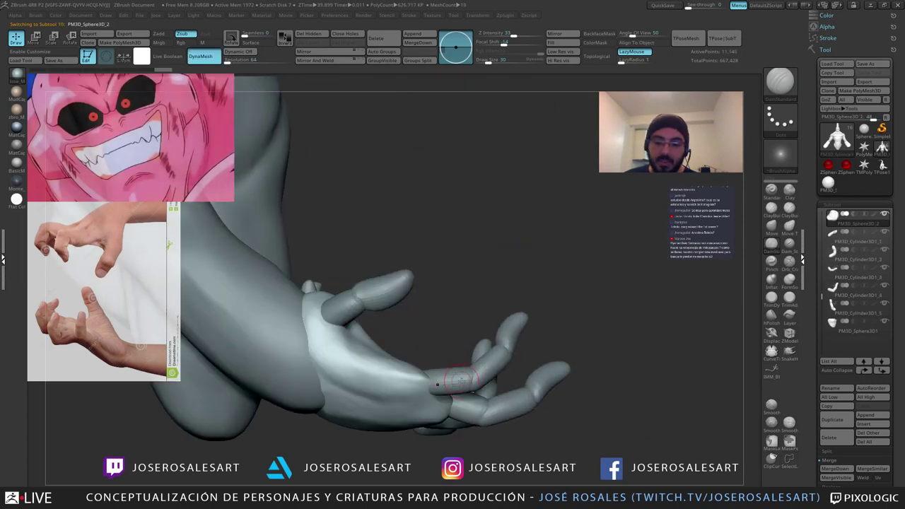
mouse_move(447, 346)
left_mouse_down()
mouse_move(473, 342)
mouse_move(440, 346)
mouse_move(429, 364)
mouse_move(345, 364)
left_mouse_up()
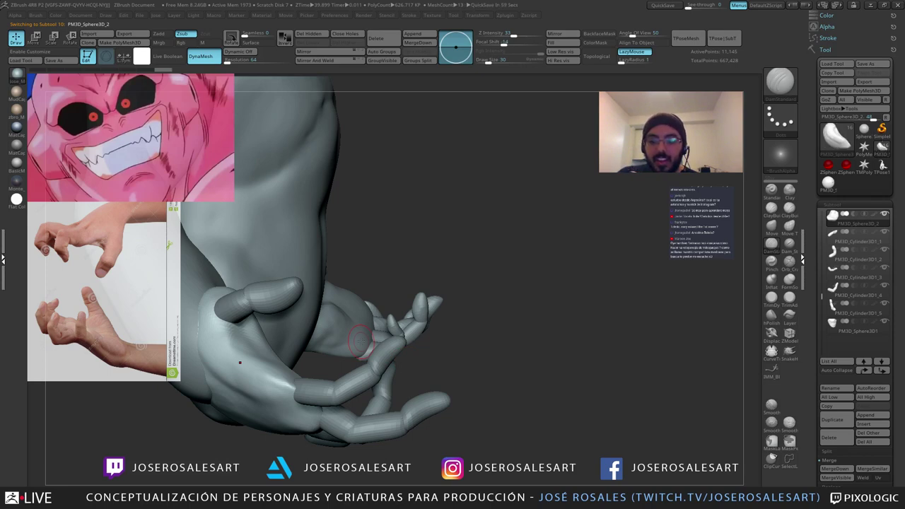
left_click_drag(466, 349, 233, 220)
left_click_drag(227, 382, 218, 345)
Step: Activate the majinbuu_copy1 subtool and refine the character's right upper arm with the ClayBuildup brush at draw size 48, smoothing it near the armpit
left_click(328, 225, "alt")
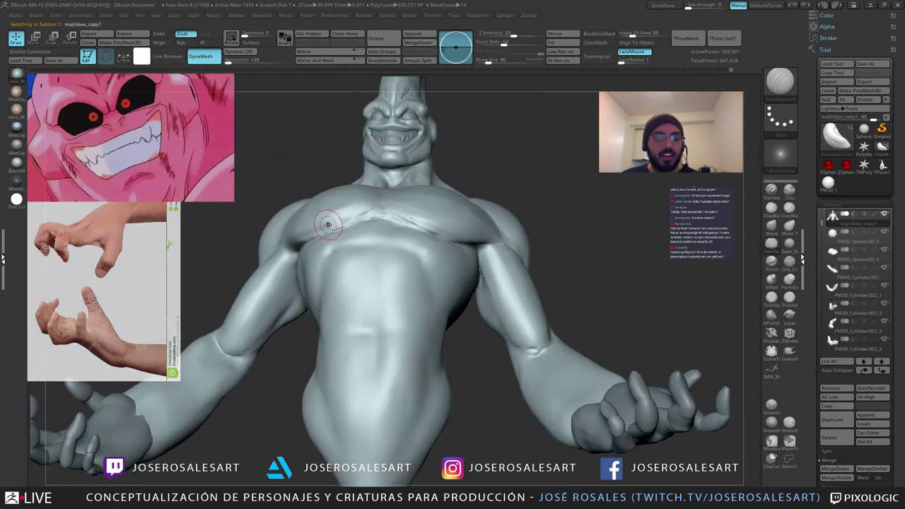
key("b")
key("c")
key("b")
mouse_move(271, 304)
left_mouse_down("alt")
mouse_move(296, 315)
mouse_move(285, 315)
mouse_move(273, 341)
mouse_move(288, 308)
mouse_move(270, 337)
left_mouse_up("alt")
mouse_move(297, 286)
right_mouse_down()
mouse_move(329, 281)
mouse_move(287, 286)
right_mouse_up()
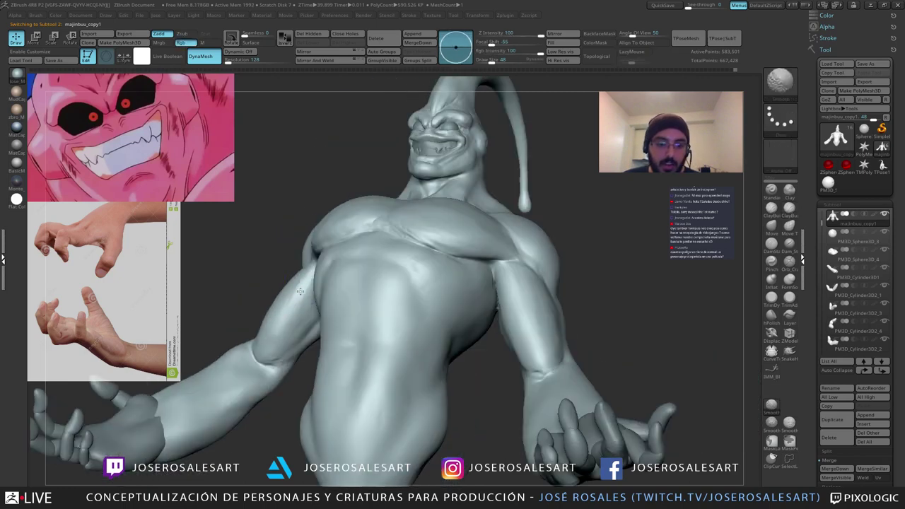
left_click_drag(292, 292, 296, 304, "shift")
right_click_drag(289, 288, 308, 286)
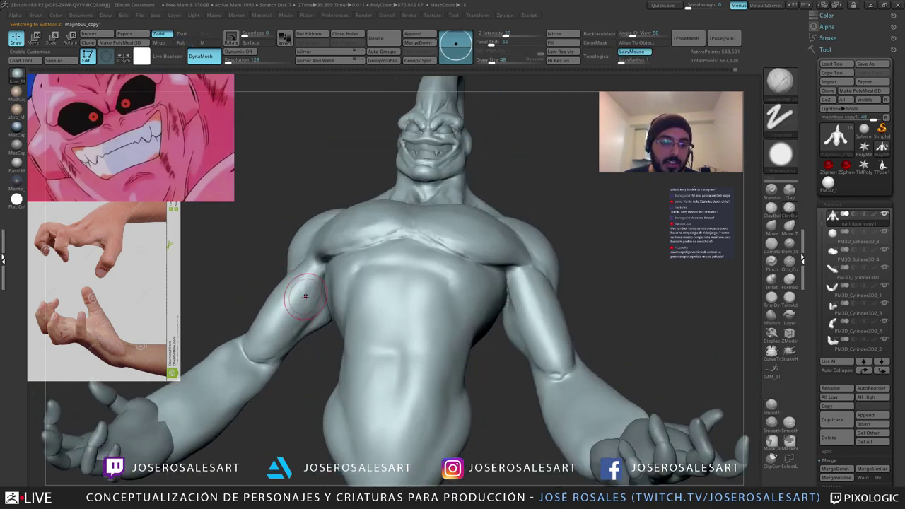
right_click_drag(296, 331, 285, 345)
left_click_drag(338, 253, 322, 263, "shift")
right_click_drag(288, 280, 307, 287)
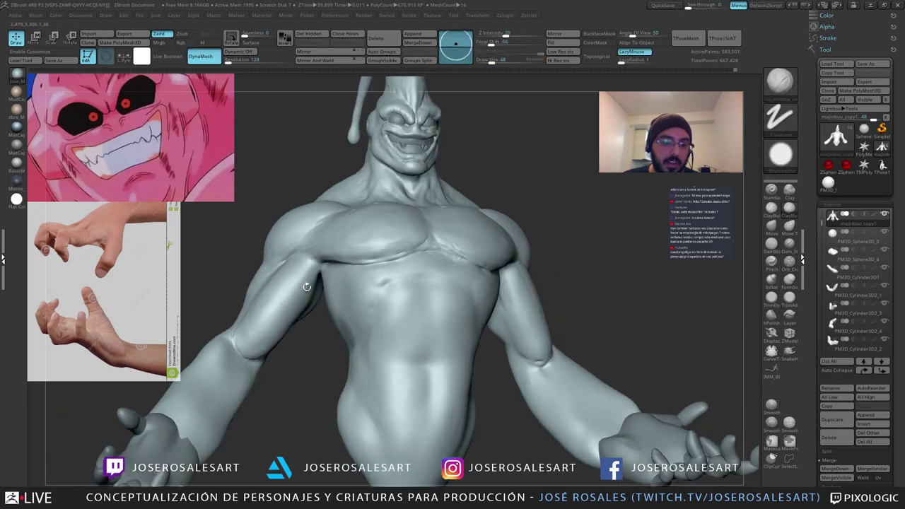
Step: Examine the arm and chest from the side, the overall front silhouette, and the character's right hand up close
left_click_drag(307, 287, 270, 303)
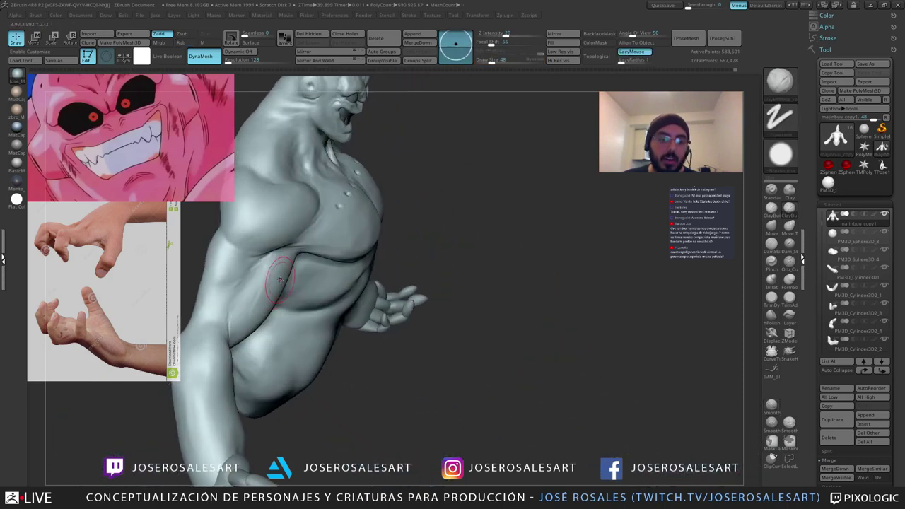
mouse_move(247, 316)
right_mouse_down()
mouse_move(308, 265)
mouse_move(374, 257)
right_mouse_up()
mouse_move(301, 264)
right_mouse_down()
mouse_move(284, 272)
mouse_move(316, 273)
mouse_move(306, 260)
right_mouse_up()
mouse_move(305, 260)
right_mouse_down()
mouse_move(314, 277)
mouse_move(306, 304)
mouse_move(295, 295)
mouse_move(304, 295)
mouse_move(314, 324)
mouse_move(317, 303)
right_mouse_up()
right_click_drag(364, 324, 363, 333)
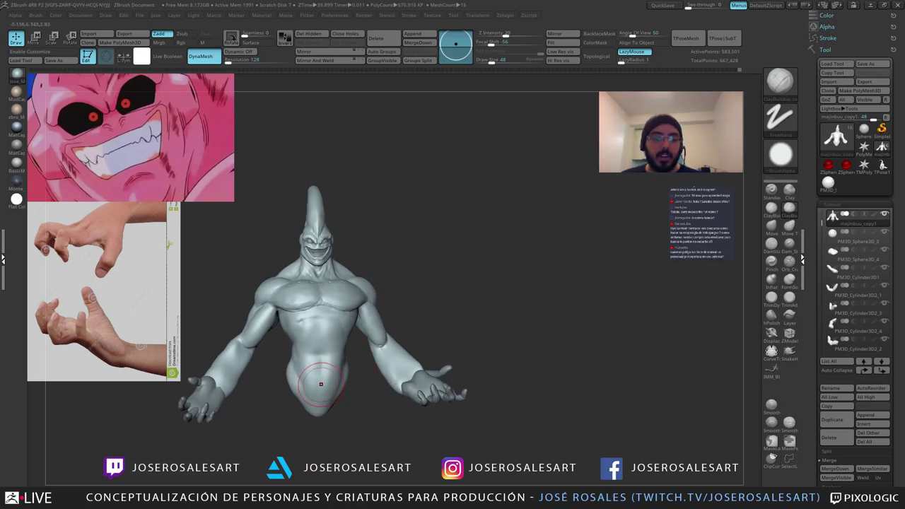
left_click_drag(356, 349, 406, 312, "alt")
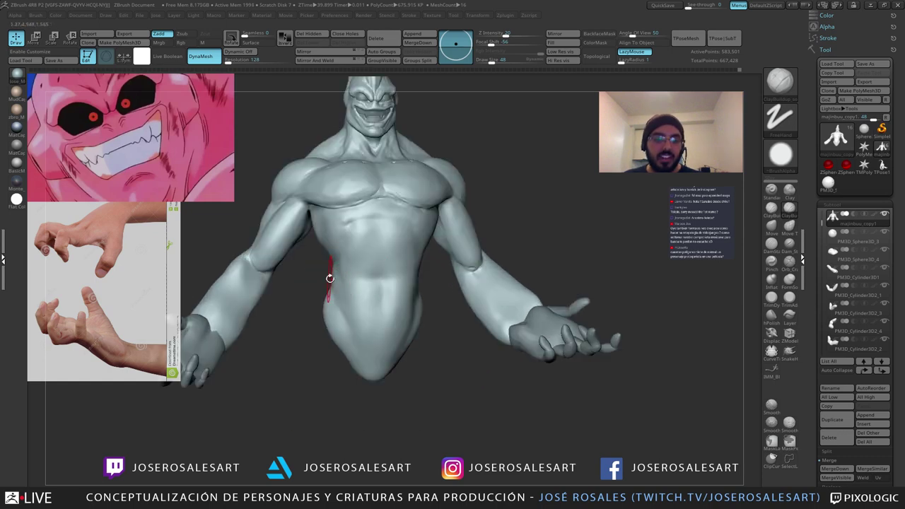
left_click_drag(315, 276, 368, 279, "alt")
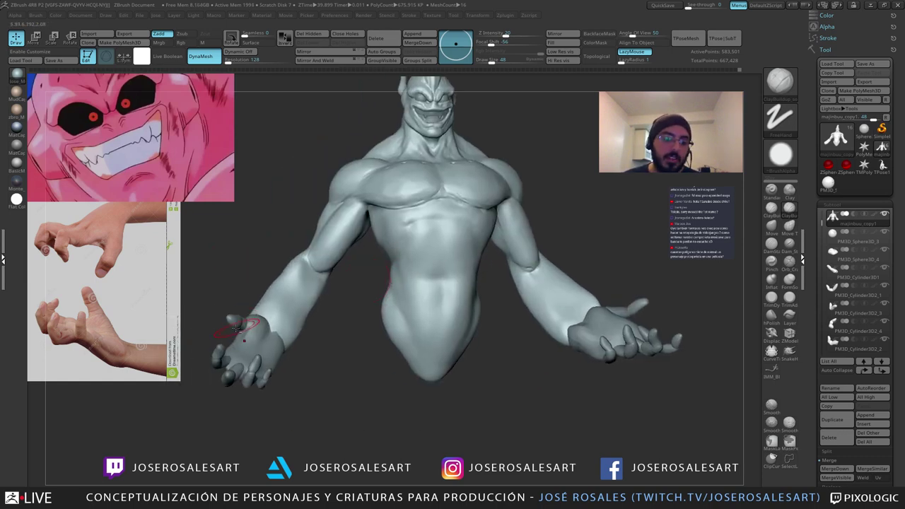
left_click_drag(210, 311, 274, 298, "alt")
left_click_drag(273, 298, 269, 343, "alt")
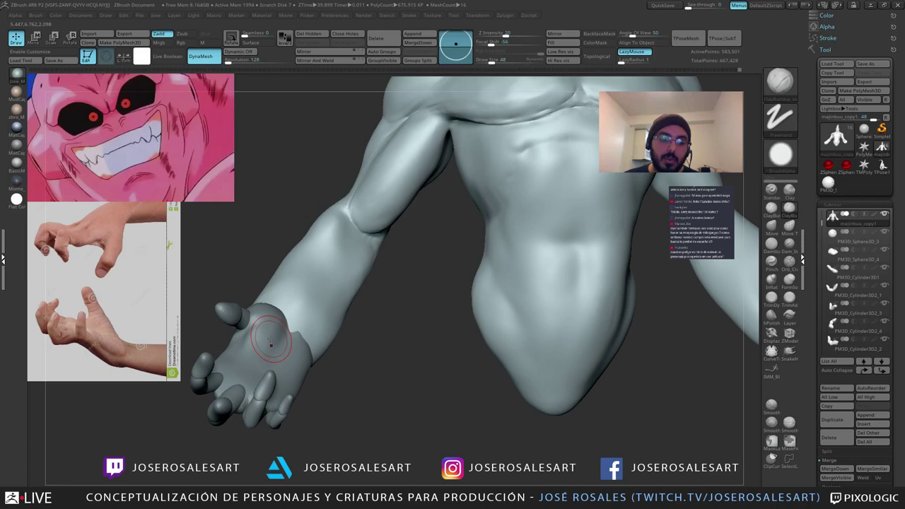
Step: Activate the palm of the character's right hand, PM3D_Sphere3D_2, and rotate and reposition it at the wrist with the gizmo
left_click(233, 314, "alt")
left_click_drag(204, 305, 271, 316)
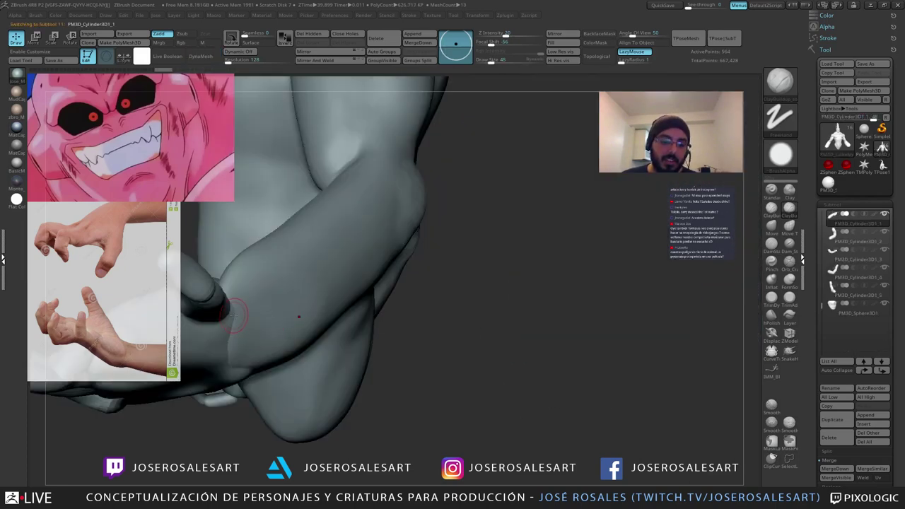
left_click_drag(448, 318, 278, 319)
mouse_move(278, 320)
right_mouse_down()
mouse_move(291, 326)
mouse_move(263, 314)
mouse_move(318, 361)
mouse_move(358, 334)
mouse_move(304, 317)
mouse_move(300, 294)
right_mouse_up()
key("e")
key("q")
left_click(308, 329, "alt")
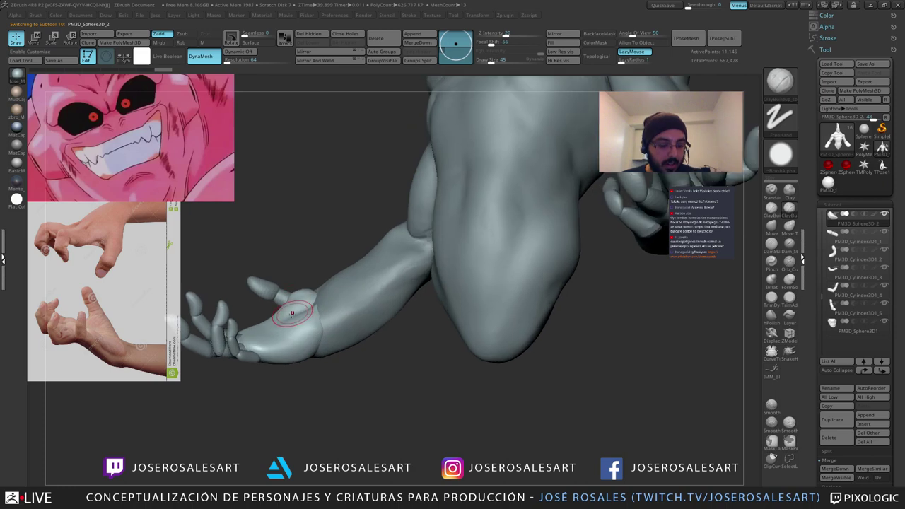
key("r")
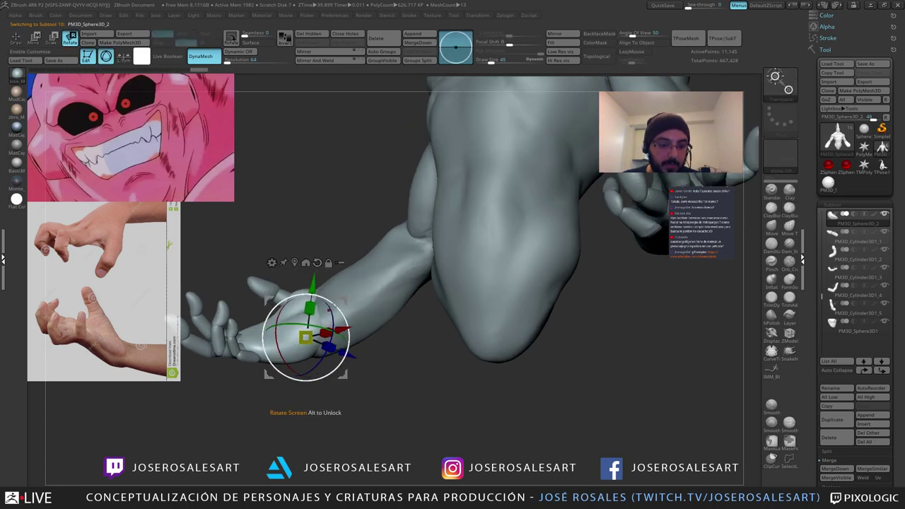
left_click_drag(340, 317, 341, 318)
left_click_drag(343, 336, 343, 335)
left_click_drag(347, 302, 331, 305)
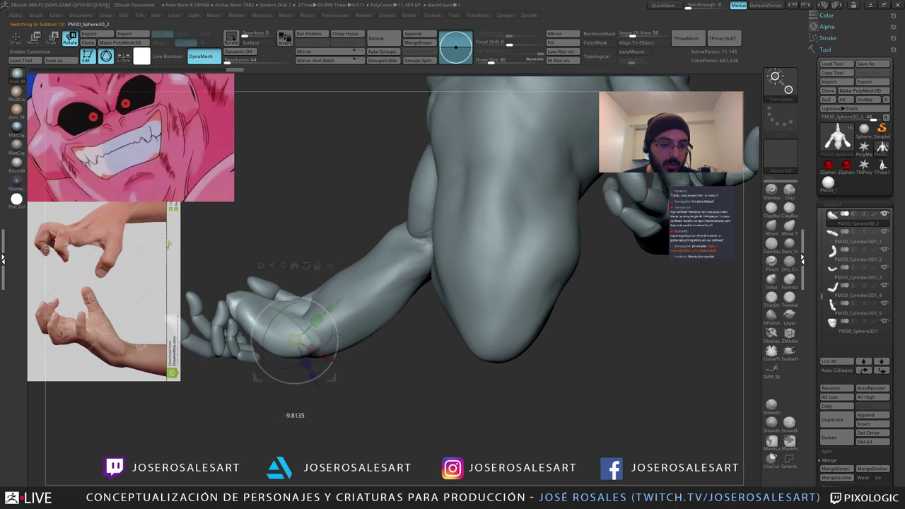
Step: Activate the thumb of the character's right hand, PM3D_Cylinder3D1_1, and move it toward the wrist side of the rotated palm
left_click_drag(277, 240, 289, 285)
left_click(282, 284, "alt")
right_click_drag(287, 283, 311, 265)
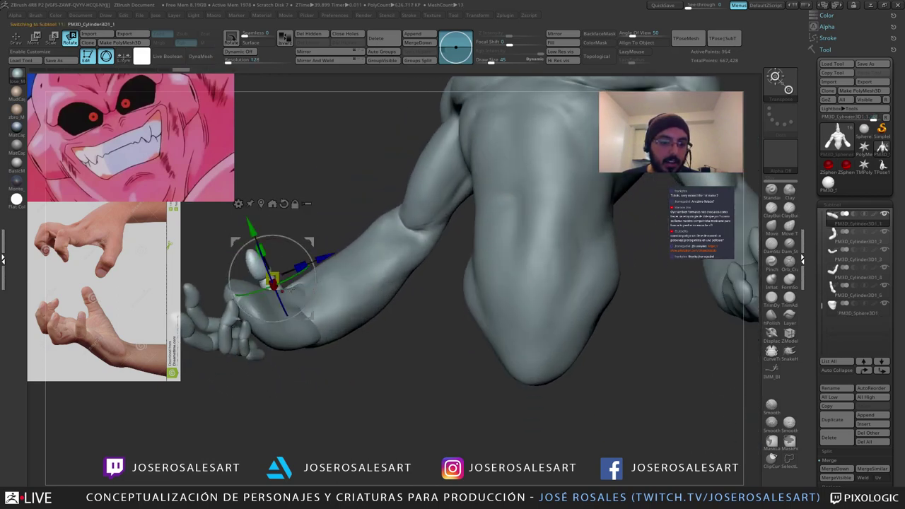
left_click_drag(292, 289, 323, 228)
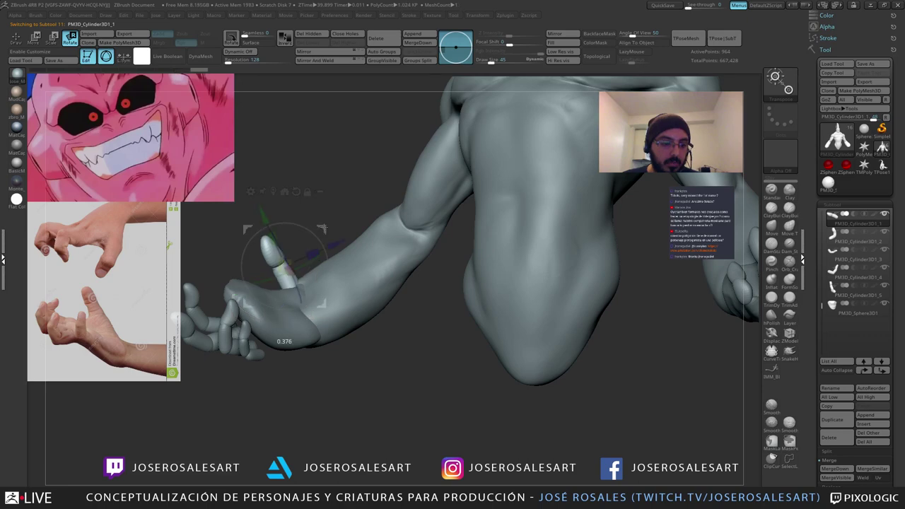
right_click_drag(323, 228, 327, 253)
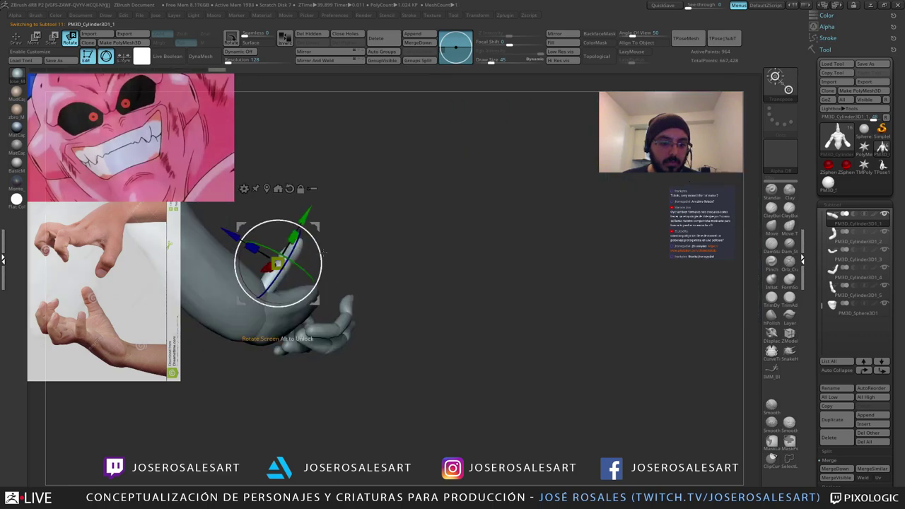
key("q")
left_click_drag(372, 287, 285, 292)
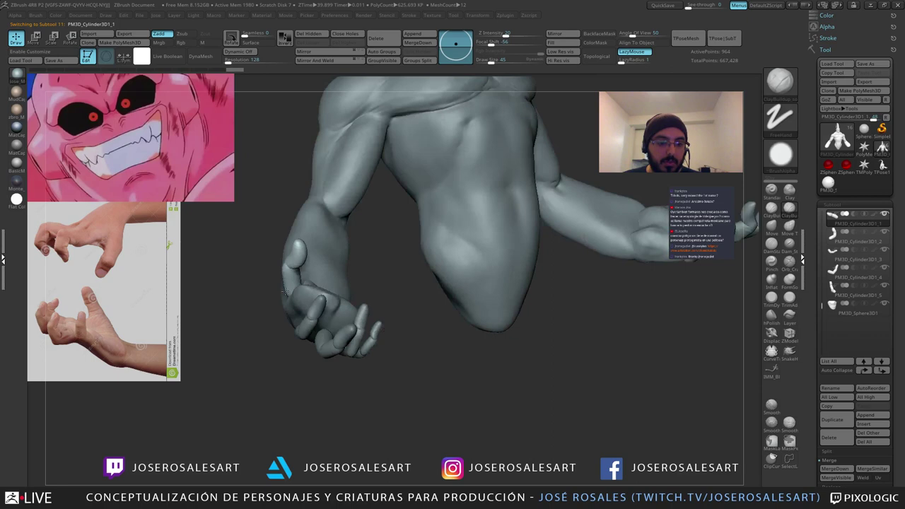
Step: Activate the palm of the character's right hand and pull its surface out under the thumb with the SnakeHook brush
key("b")
key("s")
key("h")
mouse_move(284, 291)
right_mouse_down()
mouse_move(305, 301)
mouse_move(367, 260)
right_mouse_up()
left_click(305, 301, "alt")
left_click_drag(367, 261, 324, 276)
right_click_drag(322, 267, 342, 264)
Step: Build up the thumb base on the character's right palm with the ClayBuildup brush at draw size 48, undoing the first strokes
key("b")
key("c")
key("b")
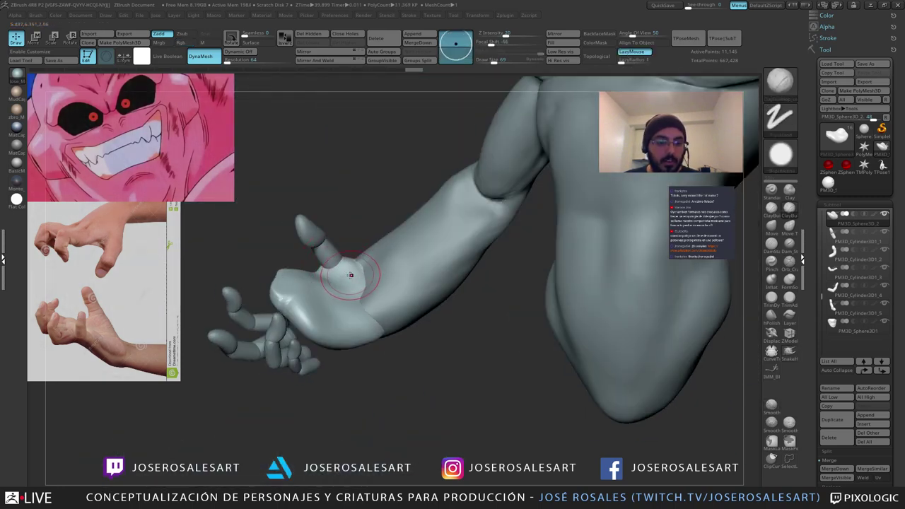
mouse_move(348, 274)
left_mouse_down()
mouse_move(344, 261)
mouse_move(363, 264)
left_mouse_up()
right_click_drag(362, 264, 324, 261)
key("ctrl+z")
key("ctrl+z")
key("ctrl+z")
left_click_drag(323, 260, 313, 242)
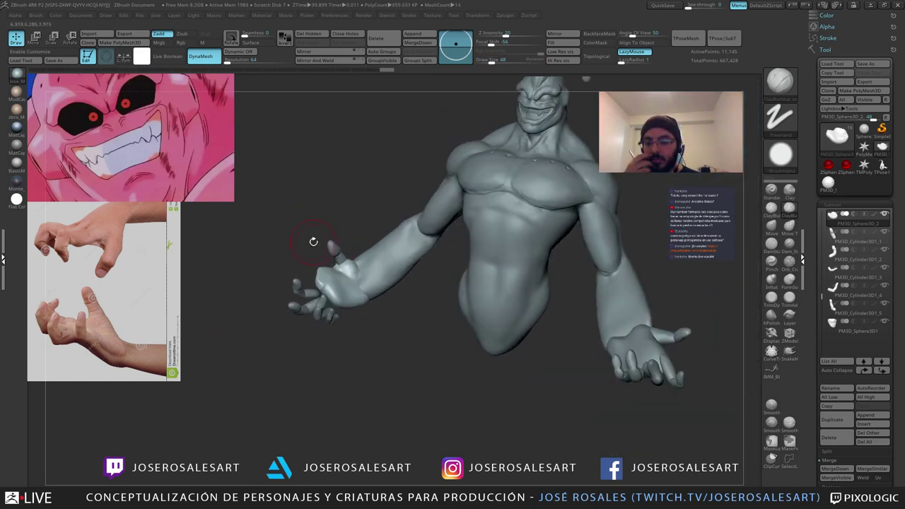
right_click_drag(313, 242, 346, 284, "alt")
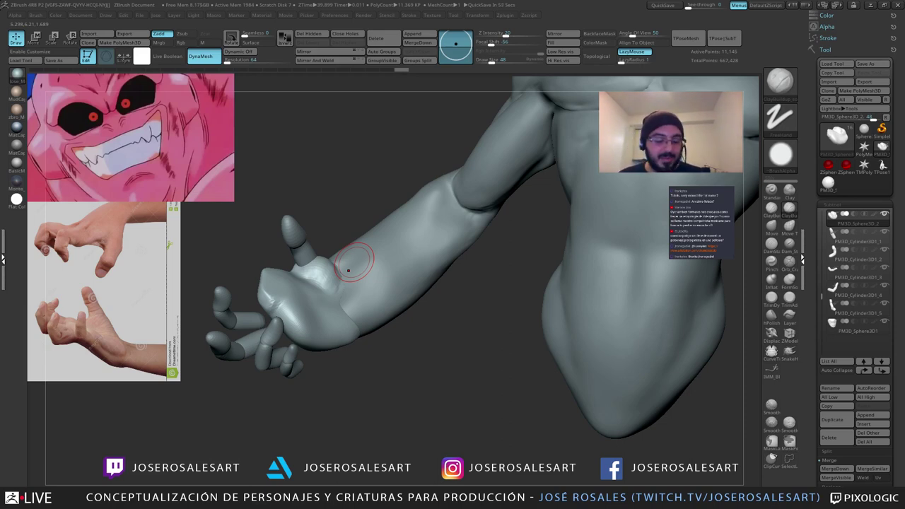
mouse_move(358, 307)
right_mouse_down("ctrl")
mouse_move(371, 315)
mouse_move(322, 283)
mouse_move(212, 279)
mouse_move(363, 250)
right_mouse_up("ctrl")
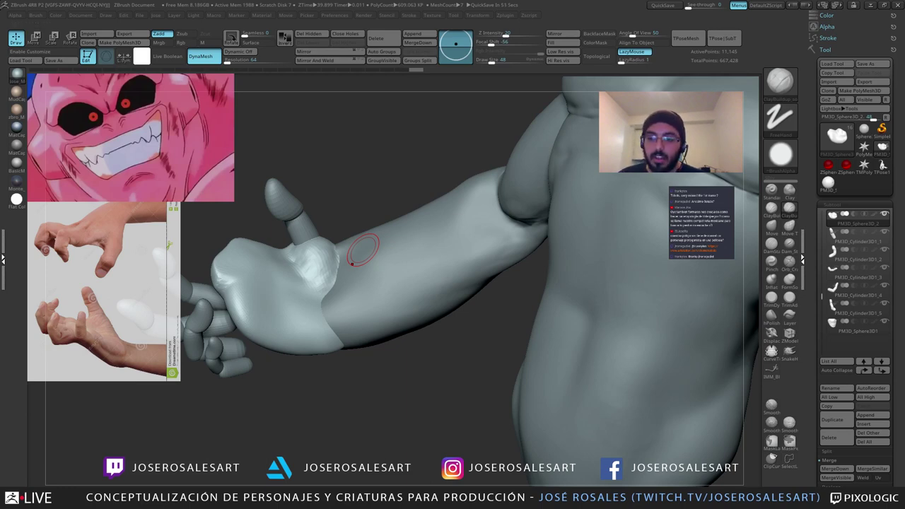
mouse_move(352, 265)
right_mouse_down()
mouse_move(335, 278)
mouse_move(316, 250)
right_mouse_up()
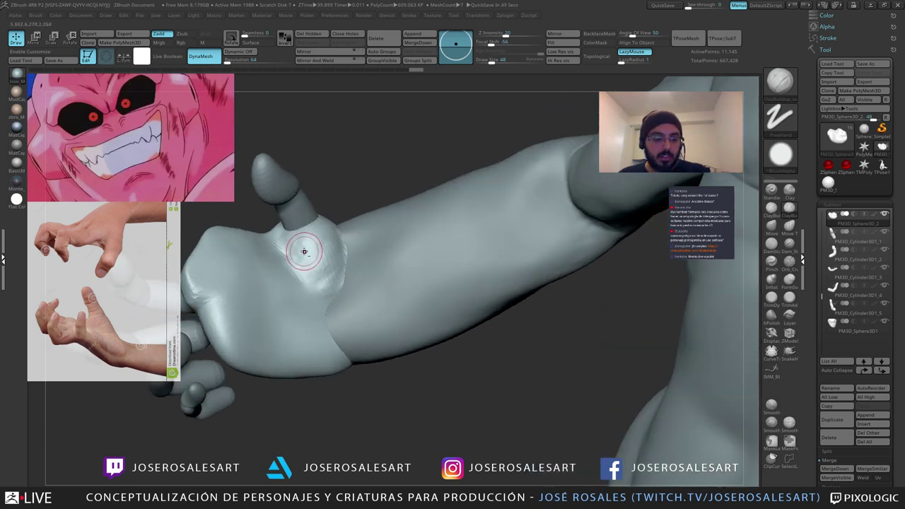
Step: Set the draw size to 58, add more volume to the thumb base of the character's right palm, and smooth it
key("s")
left_click(308, 252)
key("s")
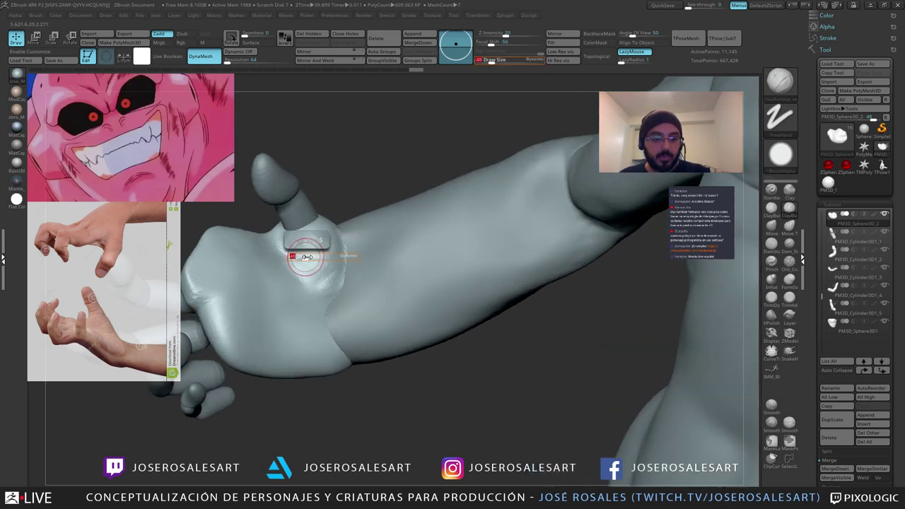
left_click_drag(307, 255, 304, 249)
key("s")
mouse_move(300, 247)
left_mouse_down()
mouse_move(307, 227)
mouse_move(322, 230)
mouse_move(327, 252)
left_mouse_up()
right_click_drag(343, 257, 338, 276, "ctrl")
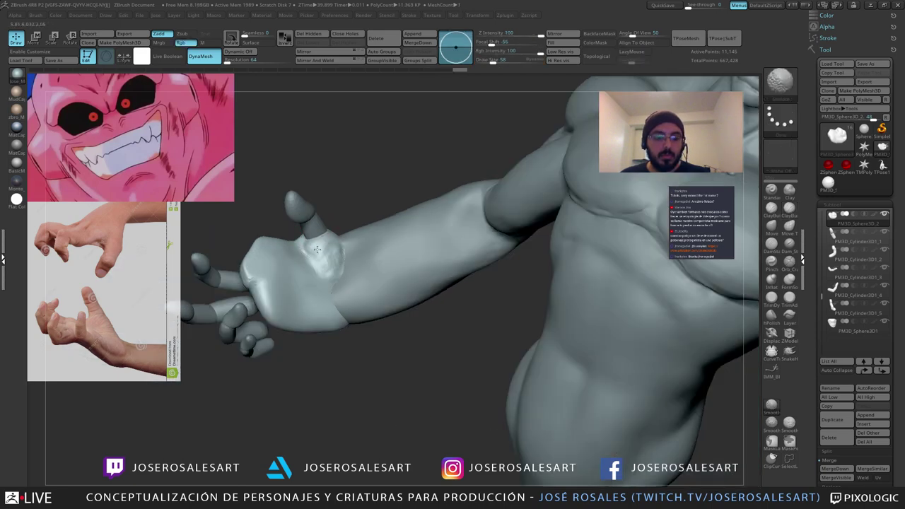
left_click_drag(320, 255, 347, 278, "shift")
right_click_drag(347, 278, 388, 228)
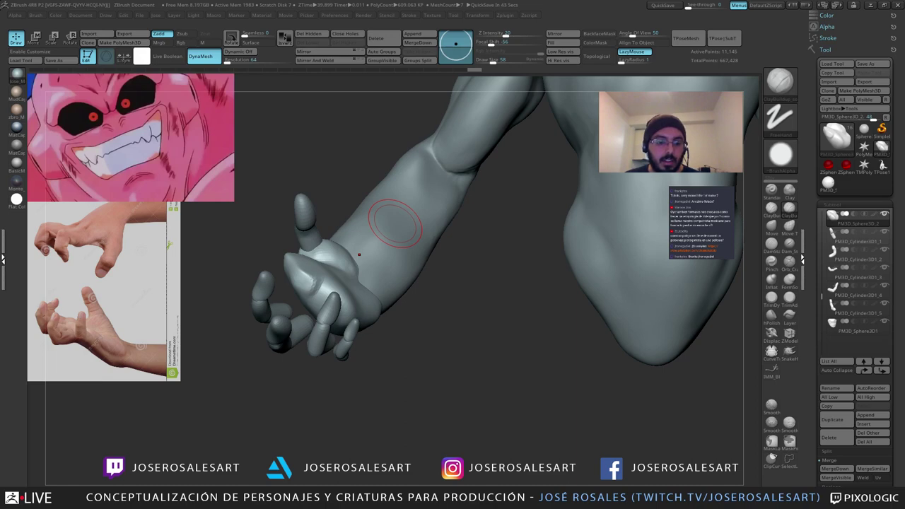
Step: Activate the index finger of the character's right hand, PM3D_Cylinder3D1_2, and reposition it on the palm, undoing the first shift
mouse_move(359, 255)
right_mouse_down()
mouse_move(329, 263)
mouse_move(406, 263)
mouse_move(346, 265)
mouse_move(331, 252)
mouse_move(328, 227)
mouse_move(403, 279)
mouse_move(388, 269)
right_mouse_up()
mouse_move(312, 280)
right_mouse_down()
mouse_move(327, 272)
mouse_move(317, 266)
mouse_move(317, 274)
right_mouse_up()
key("w")
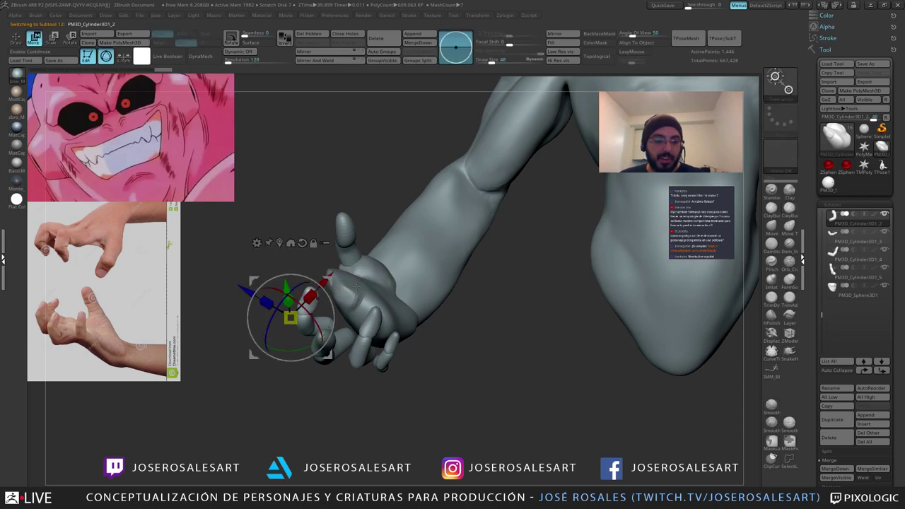
right_click_drag(271, 250, 374, 259)
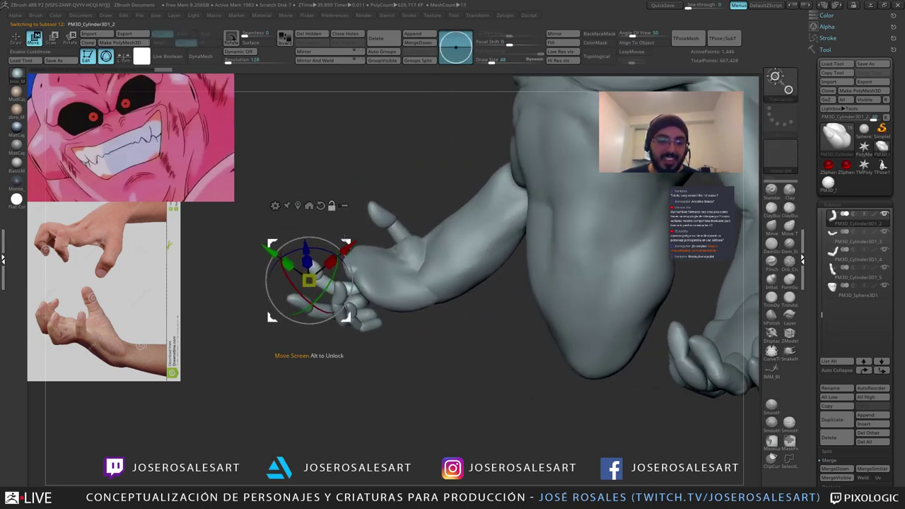
left_click_drag(345, 238, 346, 202, "alt")
key("ctrl+z")
right_click_drag(347, 203, 361, 247)
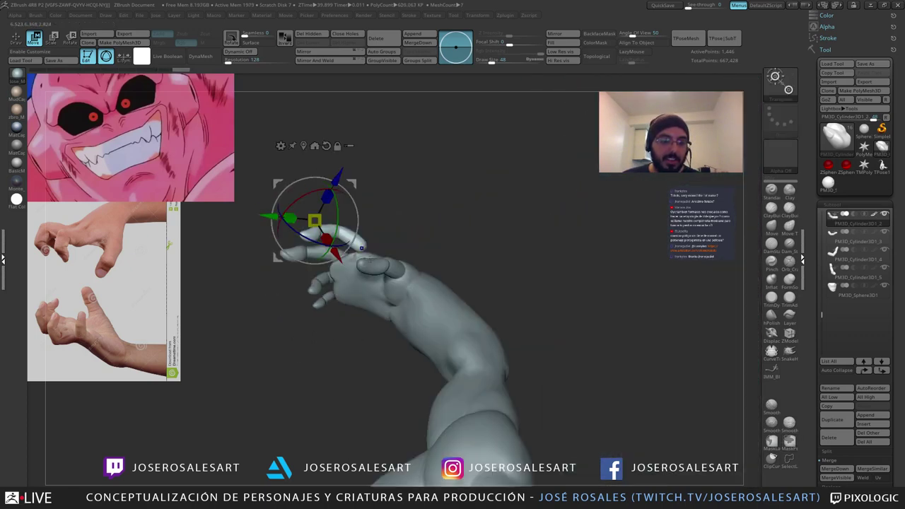
left_click_drag(353, 259, 347, 270)
Step: Move the right hand's index finger further toward its knuckle and compare the hand with the whole figure
right_click_drag(344, 272, 450, 195)
left_click_drag(330, 267, 336, 237)
right_click_drag(336, 237, 327, 263)
right_click_drag(326, 264, 359, 219, "alt")
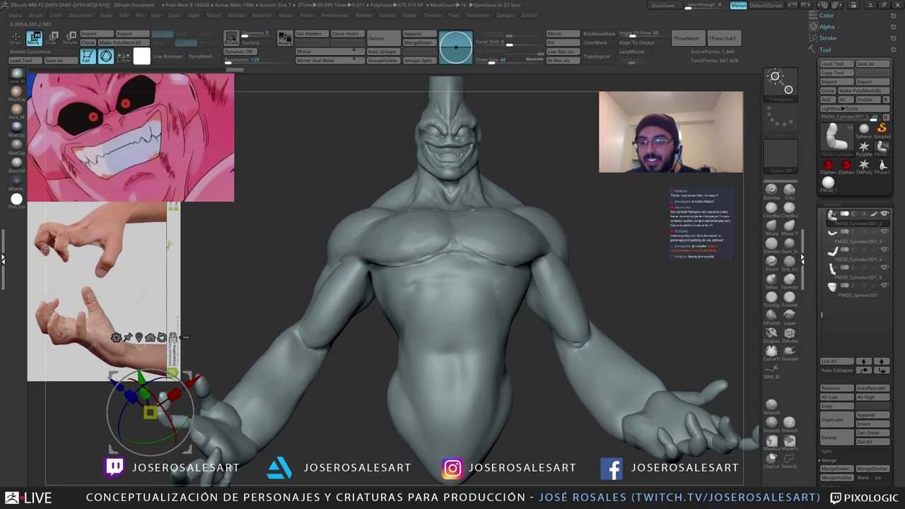
right_click_drag(360, 276, 317, 283)
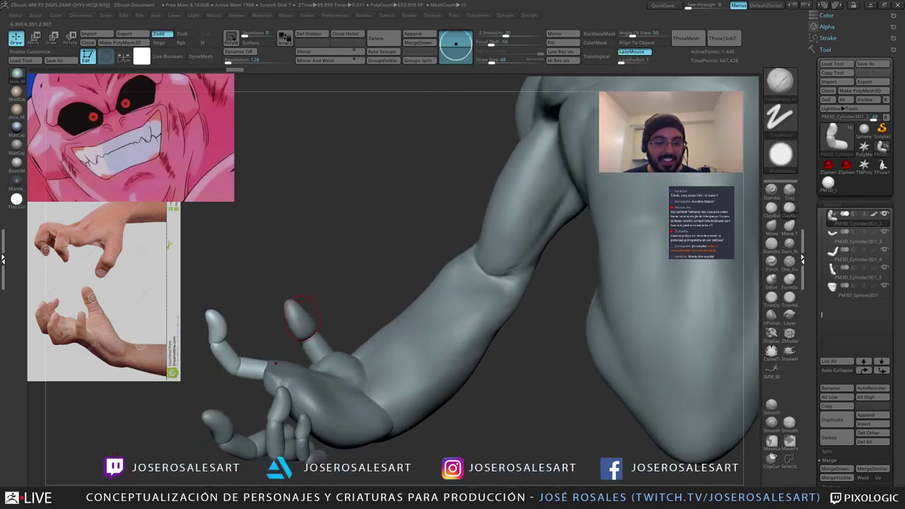
Step: Shift the right hand's index finger in small moves so that its base meets the upper edge of the palm
right_click_drag(283, 331, 293, 312, "alt")
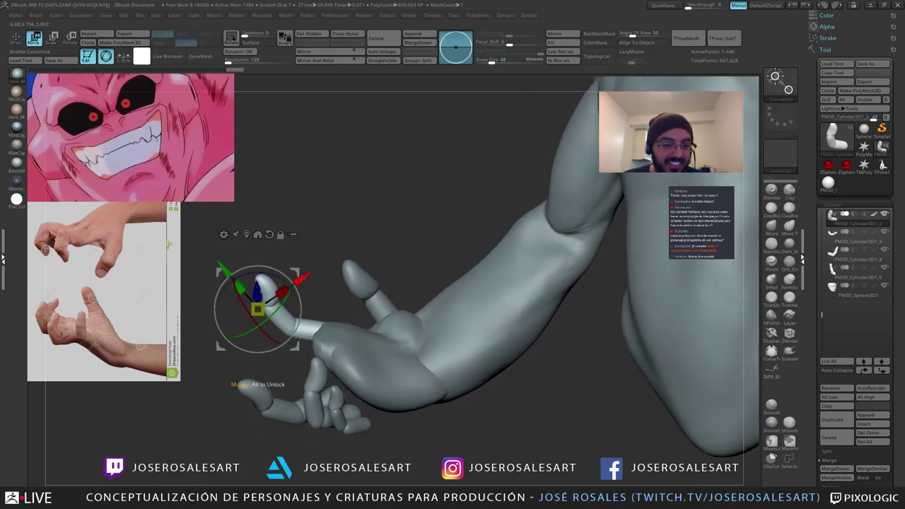
left_click_drag(287, 306, 291, 301)
right_click_drag(319, 305, 400, 307)
left_click_drag(265, 291, 268, 293)
mouse_move(320, 295)
right_mouse_down()
mouse_move(265, 274)
mouse_move(343, 273)
right_mouse_up()
key("q")
right_click_drag(278, 278, 322, 294, "alt")
Step: Rotate the right hand's index finger to follow the direction of the palm, checking it from several angles
key("e")
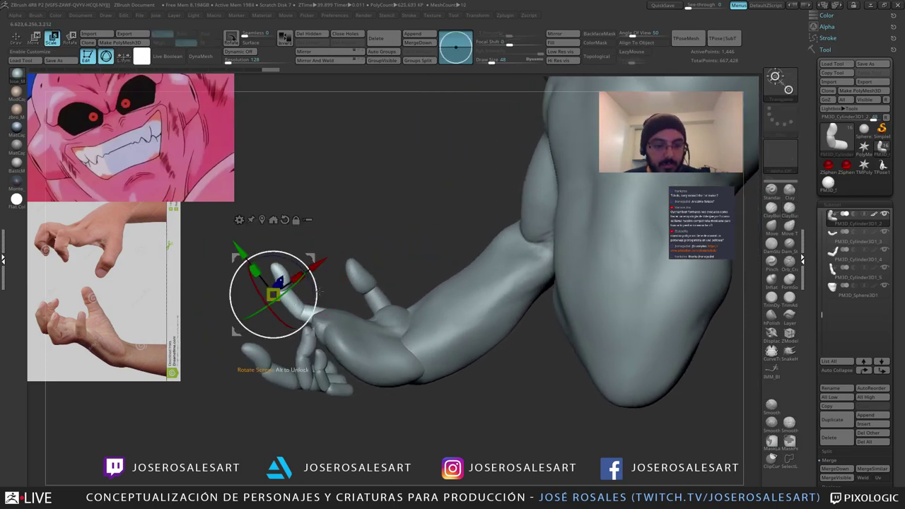
mouse_move(308, 289)
left_mouse_down()
mouse_move(307, 261)
mouse_move(301, 267)
left_mouse_up()
mouse_move(302, 267)
right_mouse_down()
mouse_move(320, 259)
mouse_move(304, 256)
right_mouse_up()
left_click_drag(313, 250, 309, 257)
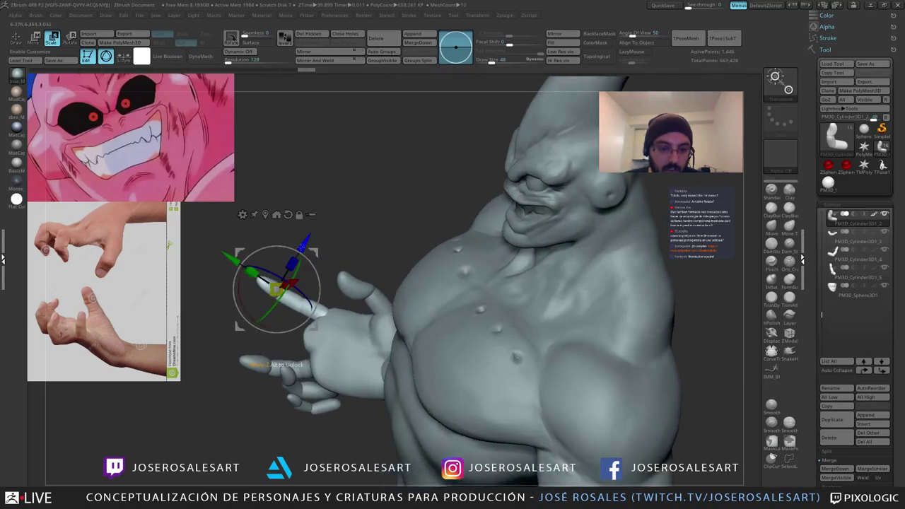
mouse_move(331, 237)
right_mouse_down()
mouse_move(344, 198)
mouse_move(321, 255)
mouse_move(397, 256)
mouse_move(370, 276)
right_mouse_up()
key("q")
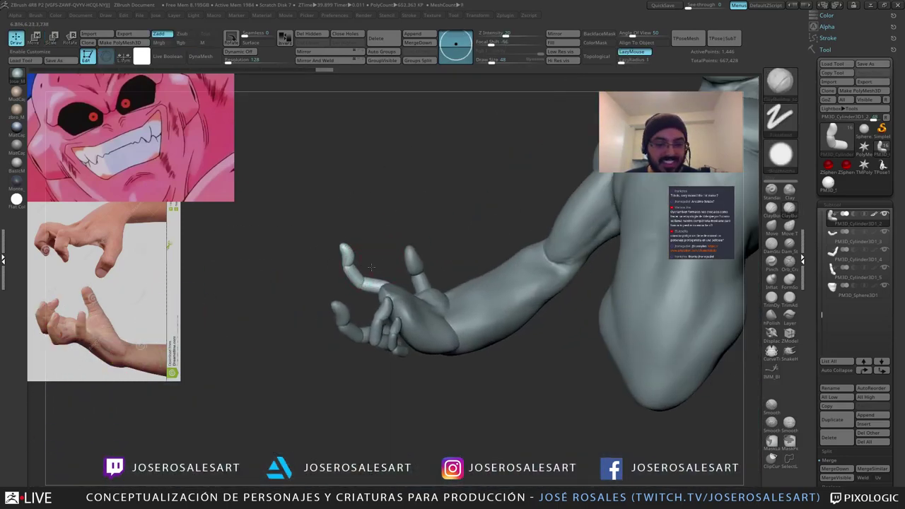
Step: Display the wireframe and give the segments of the right hand's index finger separate polygroups, hiding the base segment first
mouse_move(424, 248)
right_mouse_down()
mouse_move(351, 267)
mouse_move(288, 250)
right_mouse_up()
key("w")
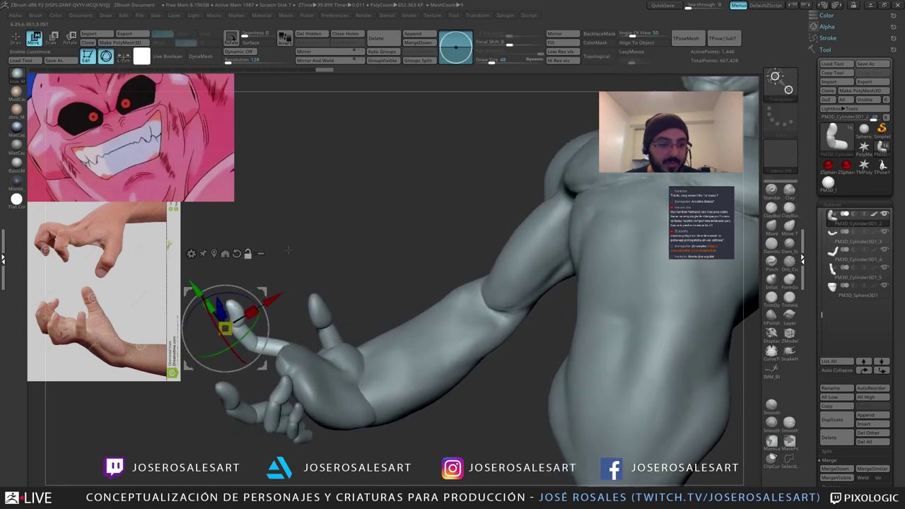
key("q")
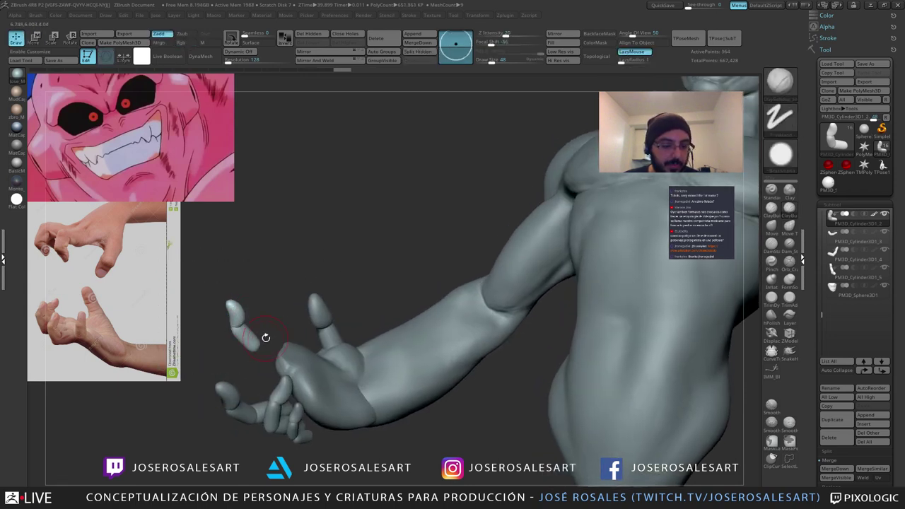
key("shift+f")
right_click_drag(275, 347, 303, 310, "alt")
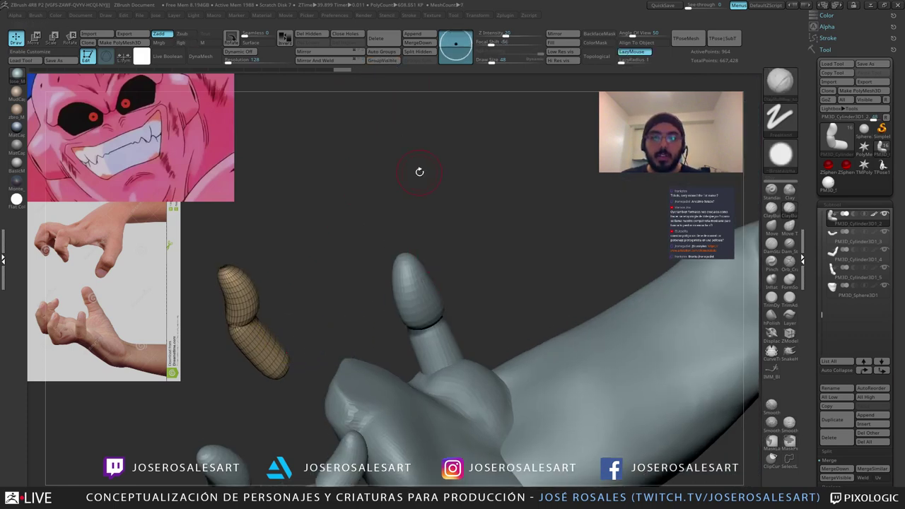
left_click(382, 52)
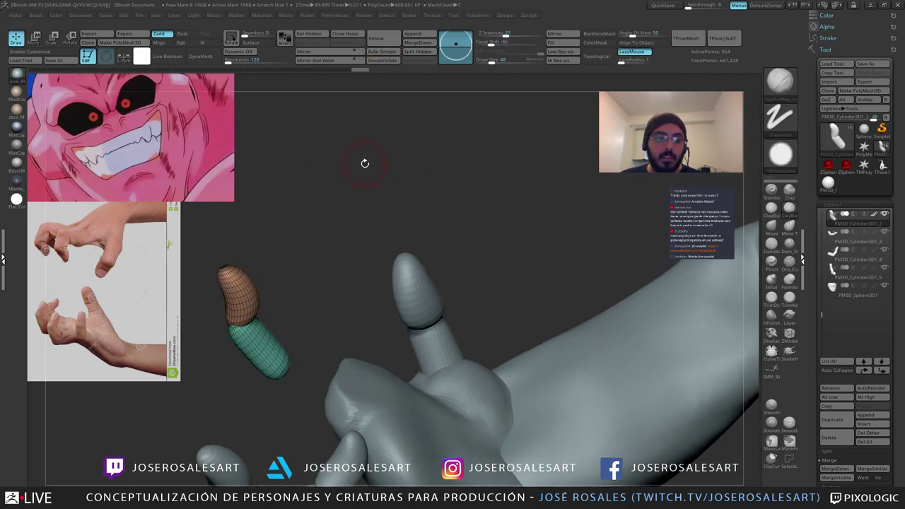
left_click(281, 300, "ctrl+shift")
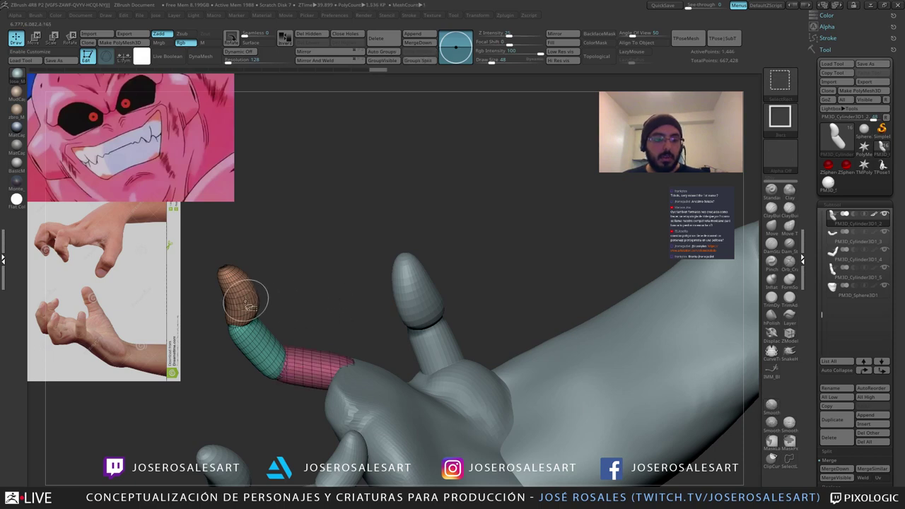
Step: Isolate the tip segment of the right index finger, set its pivot at the joint, rotate it inward, and unhide the finger
left_click(246, 298, "ctrl+shift")
left_click_drag(272, 291, 277, 279)
key("e")
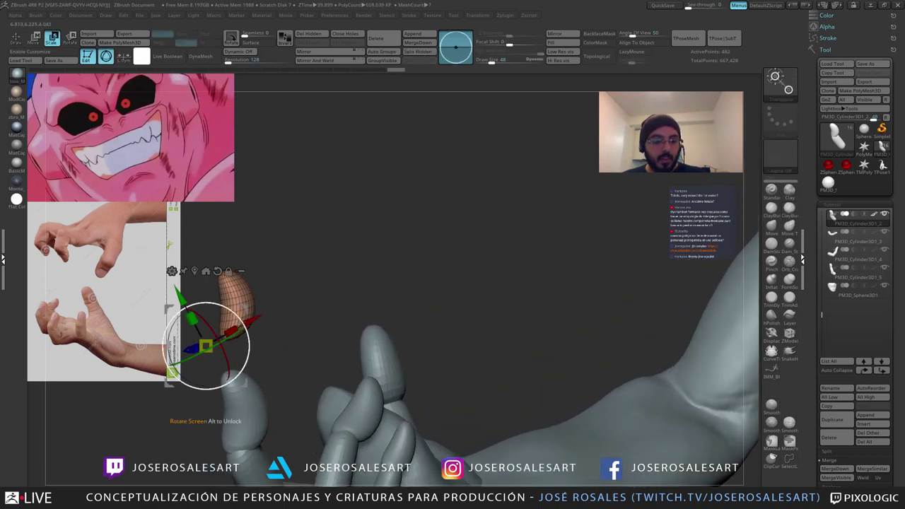
left_click_drag(205, 346, 232, 331, "alt")
left_click_drag(262, 301, 274, 319)
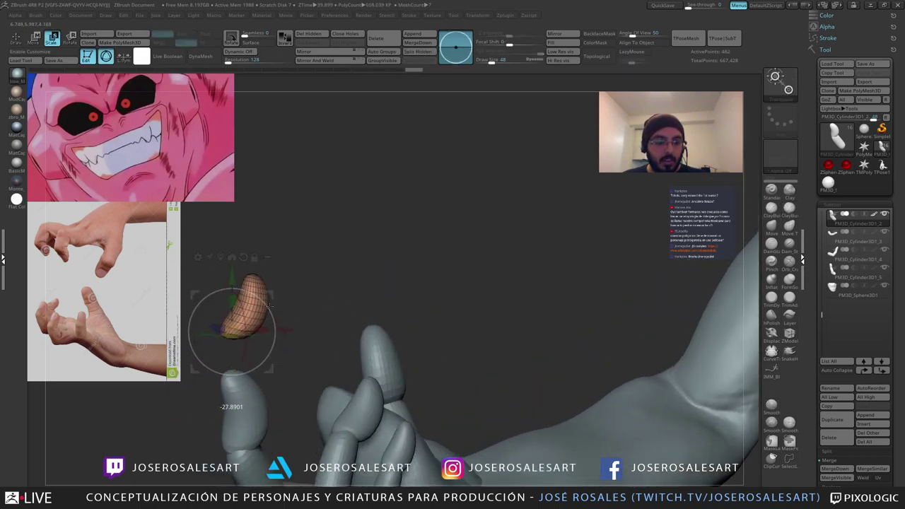
left_click(371, 236, "ctrl+shift")
left_click_drag(371, 237, 188, 386)
Step: Mask the rest of the right index finger and rotate the fingertip further so that it curls toward the thumb
left_click(245, 311, "ctrl+shift")
left_click(307, 297, "ctrl+shift")
left_click(303, 301, "ctrl")
left_click_drag(270, 309, 275, 326)
key("q")
mouse_move(303, 289)
left_mouse_down()
mouse_move(287, 316)
mouse_move(296, 267)
mouse_move(263, 269)
mouse_move(355, 266)
mouse_move(374, 282)
mouse_move(386, 271)
left_mouse_up()
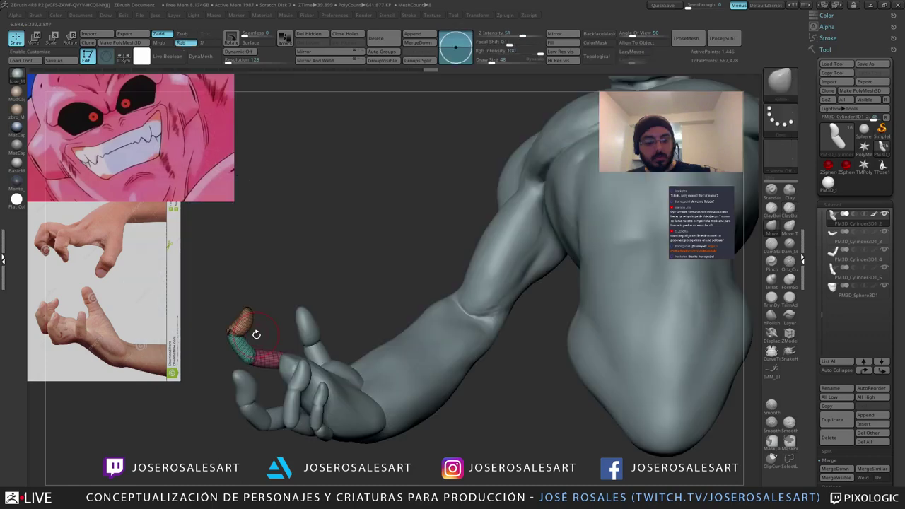
Step: Reshape the curled tip and joint of the right index finger with the Move brush at draw size 73, undoing one adjustment
left_click_drag(248, 311, 254, 317)
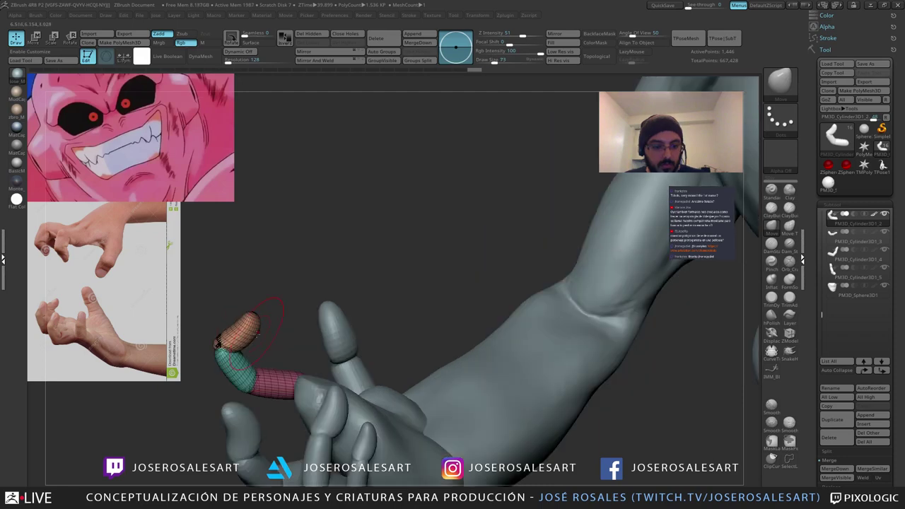
left_click_drag(253, 323, 247, 335)
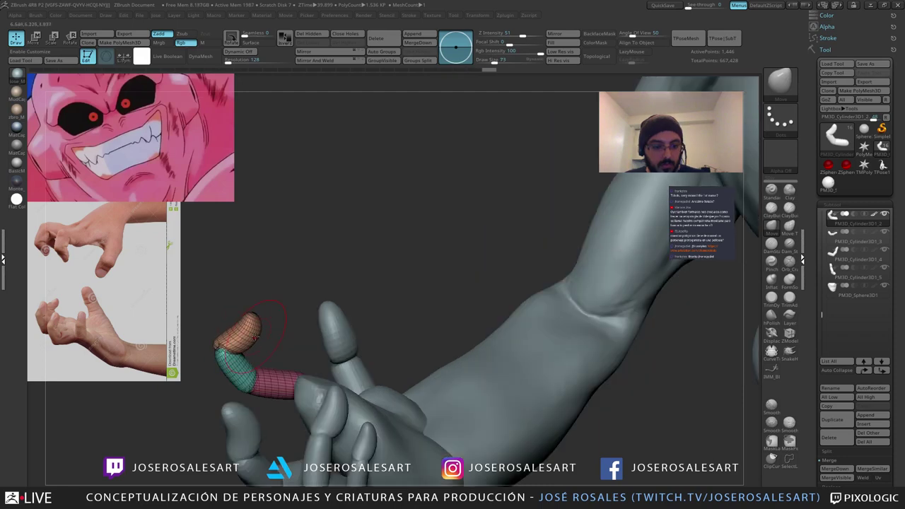
left_click_drag(396, 233, 326, 262, "alt")
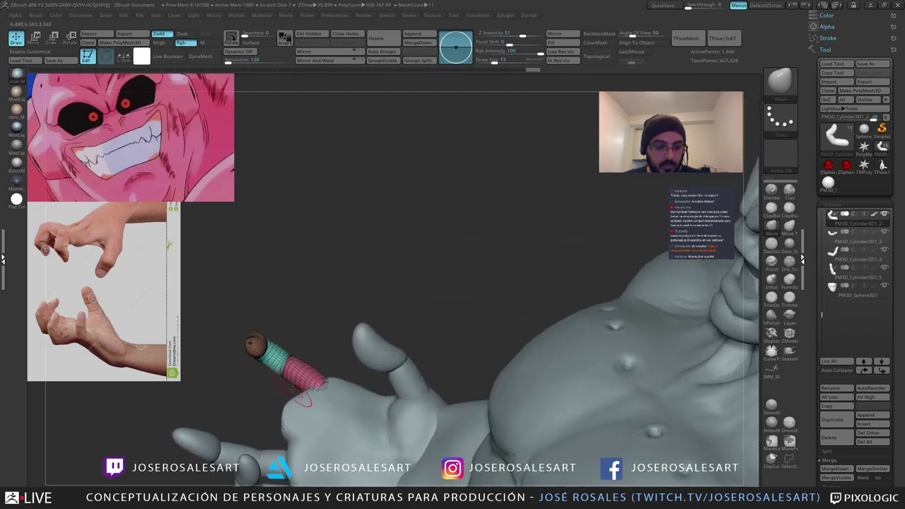
key("ctrl+z")
mouse_move(332, 339)
left_mouse_down()
mouse_move(324, 389)
mouse_move(379, 368)
mouse_move(417, 371)
mouse_move(386, 372)
left_mouse_up()
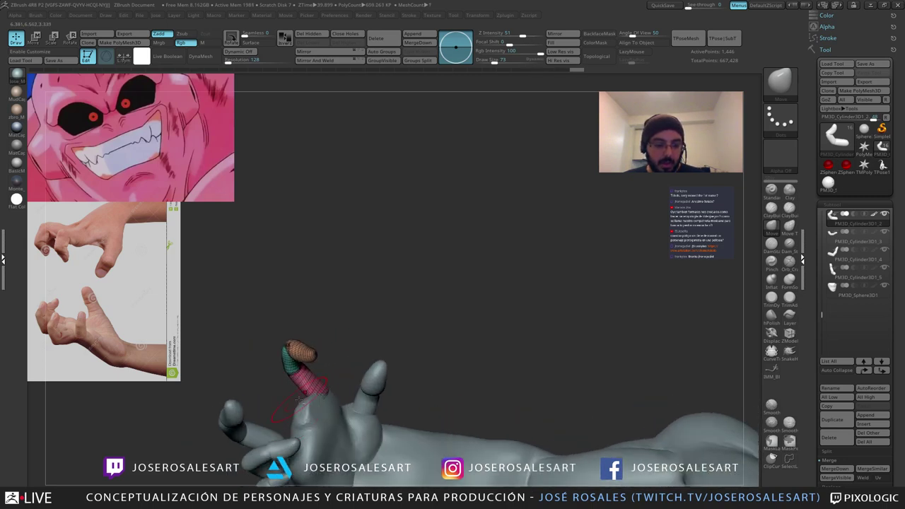
Step: Add volume to the base of the right index finger with the ClayBuildup brush at draw size 58, and hide the wireframe
key("2")
key("s")
left_click_drag(320, 394, 318, 394)
mouse_move(336, 364)
left_mouse_down()
mouse_move(287, 365)
mouse_move(326, 389)
mouse_move(322, 379)
left_mouse_up()
key("shift+f")
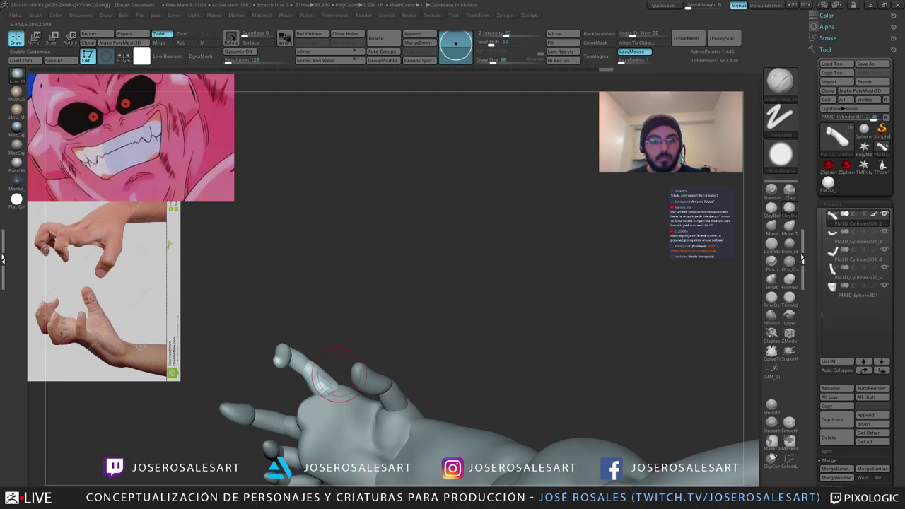
mouse_move(363, 278)
left_mouse_down()
mouse_move(347, 264)
mouse_move(316, 269)
mouse_move(313, 301)
mouse_move(360, 314)
mouse_move(346, 283)
mouse_move(340, 410)
left_mouse_up()
left_click_drag(375, 447, 348, 437)
right_click_drag(331, 389, 312, 390)
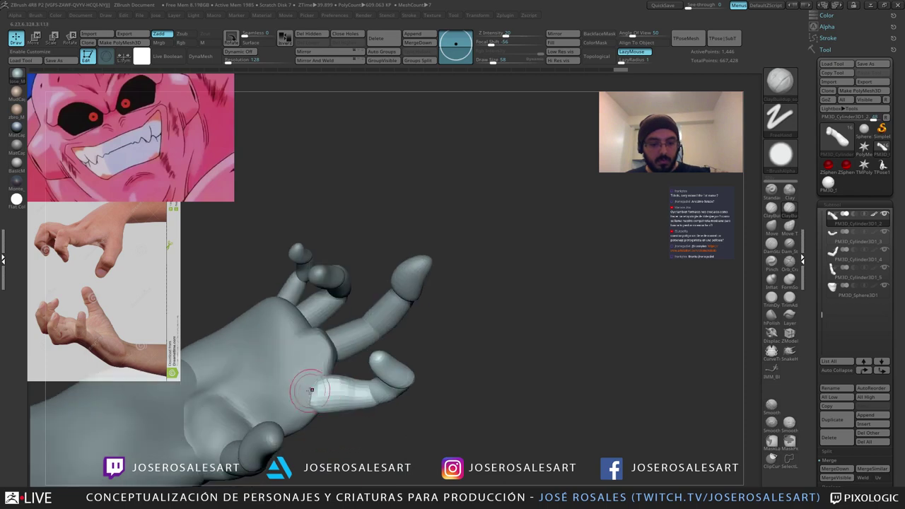
mouse_move(306, 401)
left_mouse_down()
mouse_move(293, 348)
mouse_move(332, 318)
mouse_move(324, 407)
mouse_move(340, 418)
mouse_move(310, 414)
mouse_move(353, 323)
left_mouse_up()
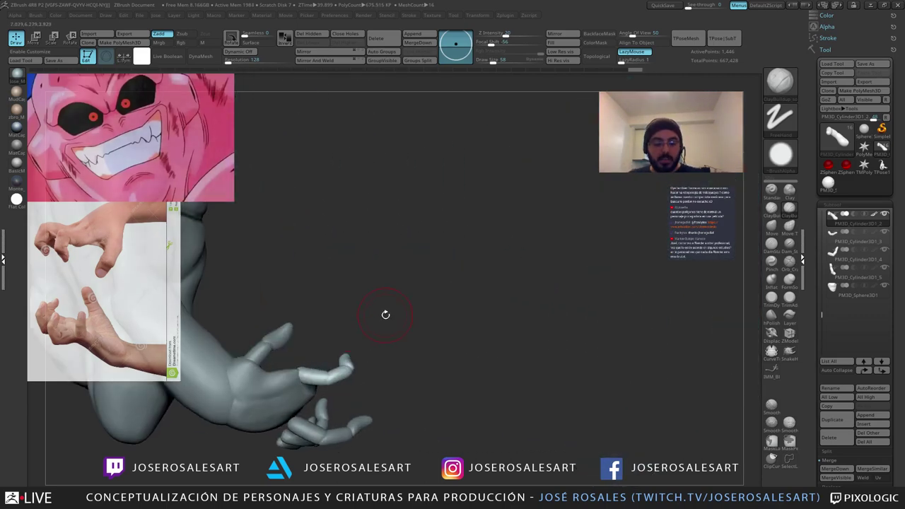
Step: Activate the right palm, PM3D_Sphere3D_2, and build up the knuckle under the index finger with draw size 33
key("s")
left_click_drag(385, 315, 380, 315)
left_click(298, 375, "alt")
right_click_drag(298, 375, 322, 354)
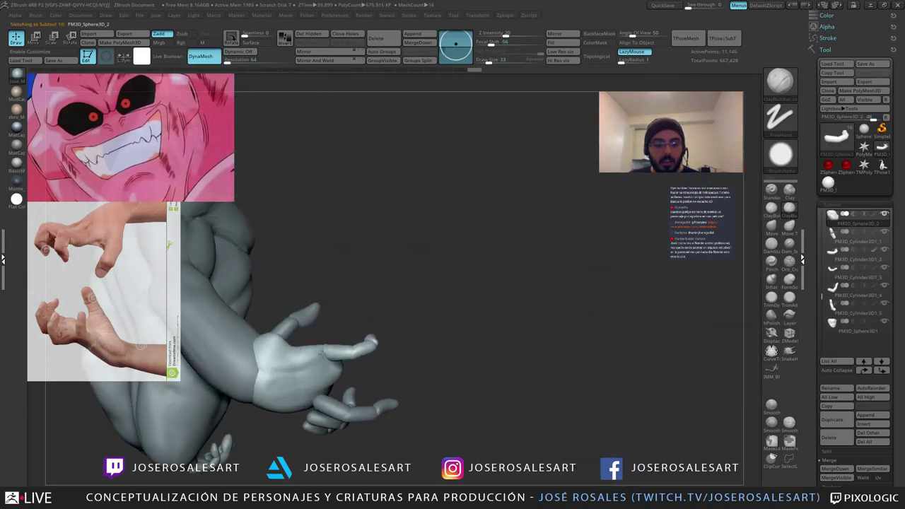
left_click_drag(328, 358, 320, 357)
right_click_drag(315, 357, 331, 355)
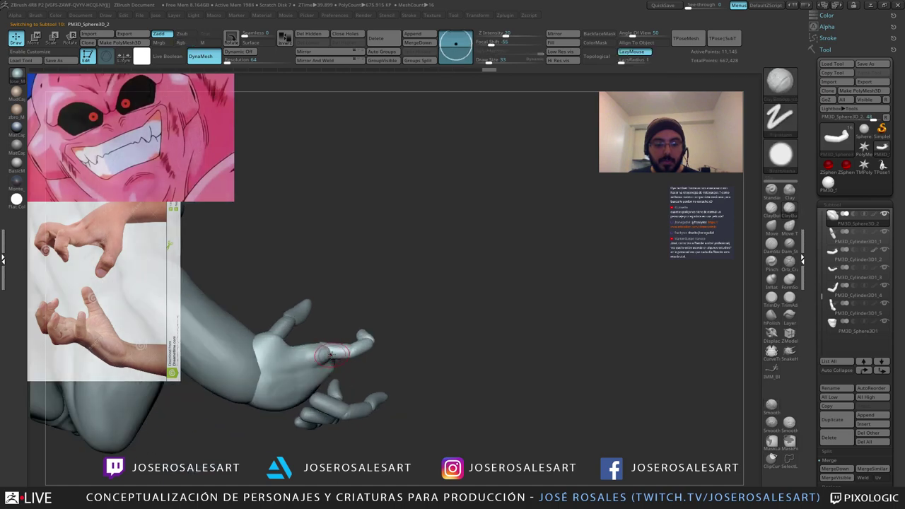
left_click_drag(339, 353, 347, 354)
Step: Smooth the palm's surface around the index finger base and touch up the clay beside the knuckle
right_click_drag(346, 354, 333, 353)
left_click_drag(333, 353, 327, 355, "shift")
mouse_move(327, 355)
right_mouse_down()
mouse_move(353, 357)
mouse_move(333, 353)
mouse_move(346, 368)
right_mouse_up()
left_click_drag(347, 367, 351, 376)
mouse_move(351, 376)
right_mouse_down()
mouse_move(337, 396)
mouse_move(329, 391)
mouse_move(412, 315)
mouse_move(358, 315)
mouse_move(359, 334)
right_mouse_up()
mouse_move(359, 334)
right_mouse_down()
mouse_move(393, 335)
mouse_move(307, 332)
right_mouse_up()
mouse_move(298, 382)
right_mouse_down()
mouse_move(295, 393)
mouse_move(301, 380)
mouse_move(249, 382)
mouse_move(297, 378)
mouse_move(342, 332)
right_mouse_up()
Step: Activate the right hand's thumb, PM3D_Cylinder3D1_1, and rotate it by about -12 degrees
left_click(353, 341, "alt")
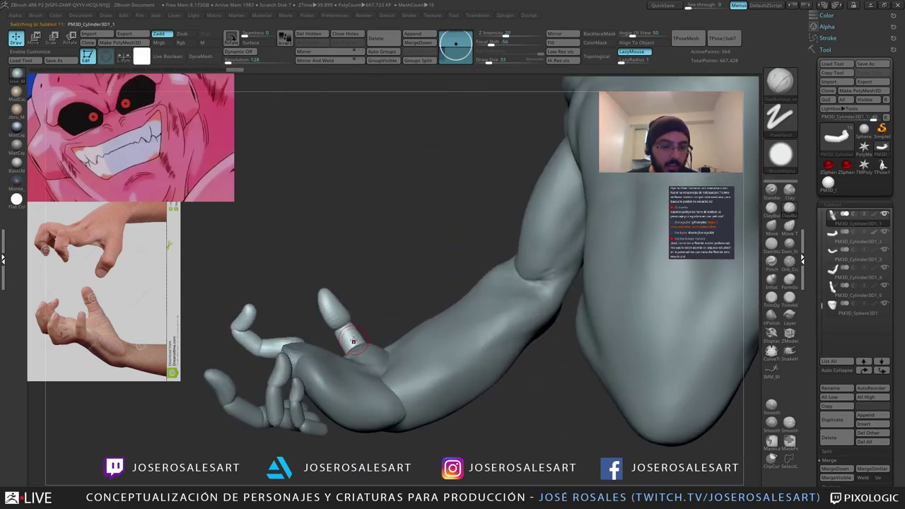
key("e")
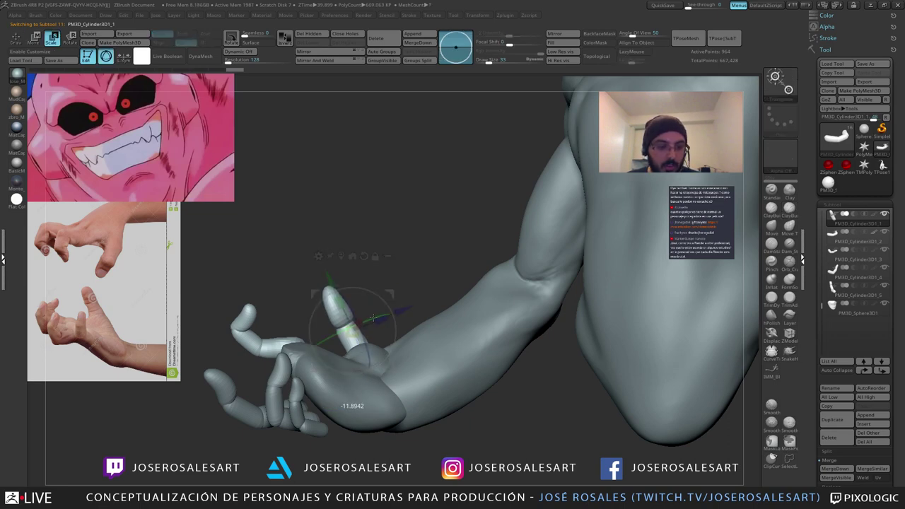
key("q")
mouse_move(371, 297)
right_mouse_down()
mouse_move(364, 285)
mouse_move(318, 311)
mouse_move(385, 314)
mouse_move(377, 233)
mouse_move(396, 270)
mouse_move(319, 290)
mouse_move(269, 318)
right_mouse_up()
Step: Activate the right hand's middle finger, PM3D_Cylinder3D1_3, and reposition it on the palm, undoing the first move
left_click(232, 373, "alt")
left_click(240, 378, "alt")
right_click_drag(243, 380, 364, 327)
key("w")
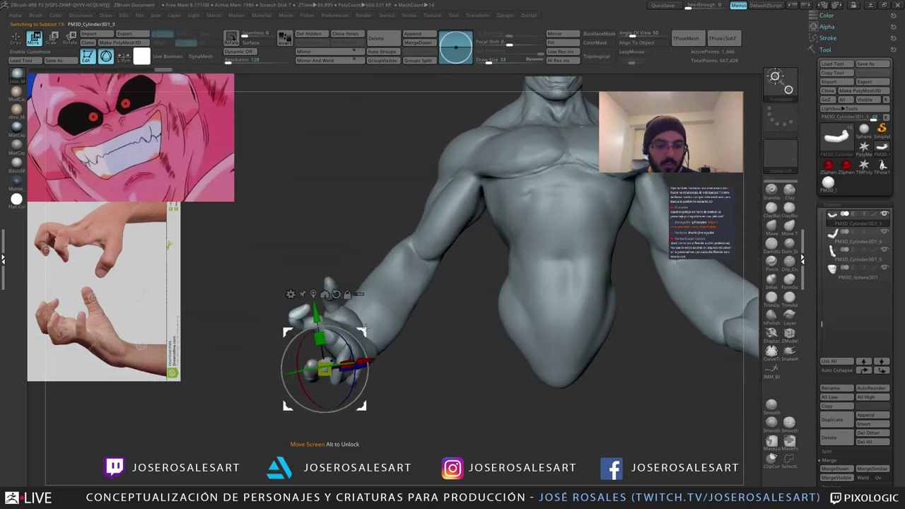
left_click_drag(365, 331, 371, 297)
key("ctrl+z")
right_click_drag(375, 306, 319, 301)
left_click_drag(359, 294, 351, 301)
right_click_drag(356, 308, 368, 417)
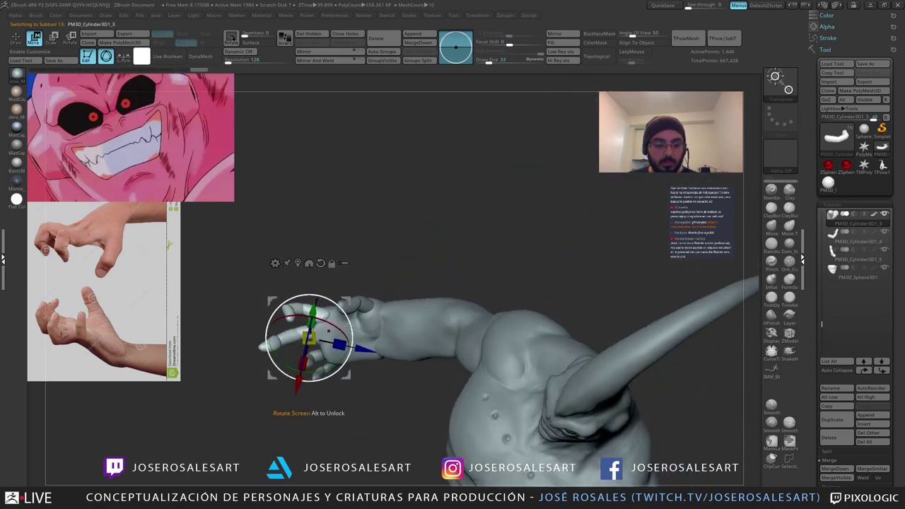
left_click_drag(352, 301, 349, 307)
right_click_drag(354, 310, 360, 286)
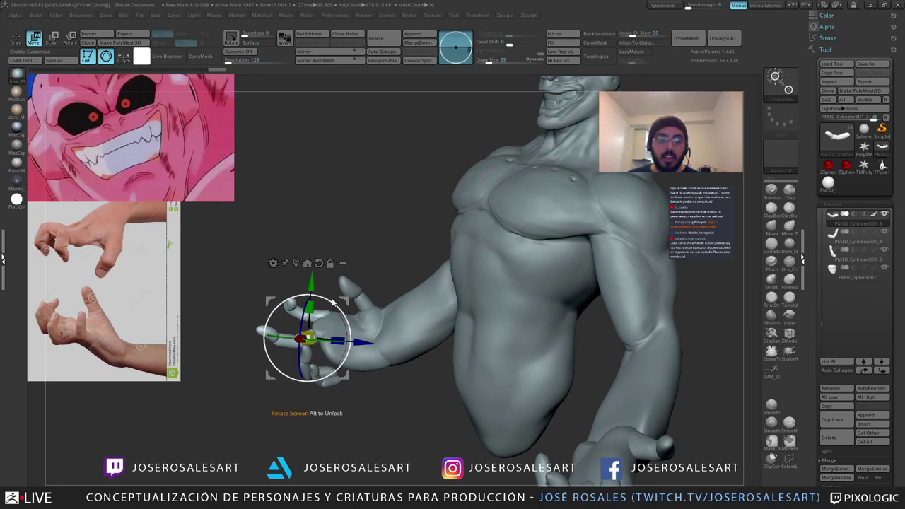
Step: Rotate the right hand's middle finger by about -11.6 degrees so that it fans out from the palm
mouse_move(359, 283)
right_mouse_down("ctrl")
mouse_move(414, 297)
mouse_move(376, 283)
right_mouse_up("ctrl")
left_click_drag(376, 283, 377, 355)
mouse_move(385, 278)
right_mouse_down()
mouse_move(386, 299)
mouse_move(382, 291)
right_mouse_up()
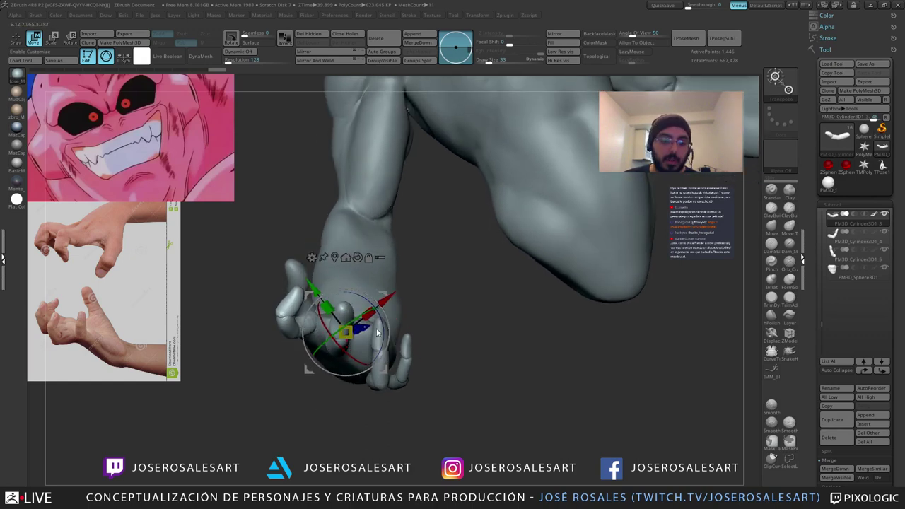
right_click_drag(383, 344, 356, 380)
left_click_drag(357, 381, 367, 376)
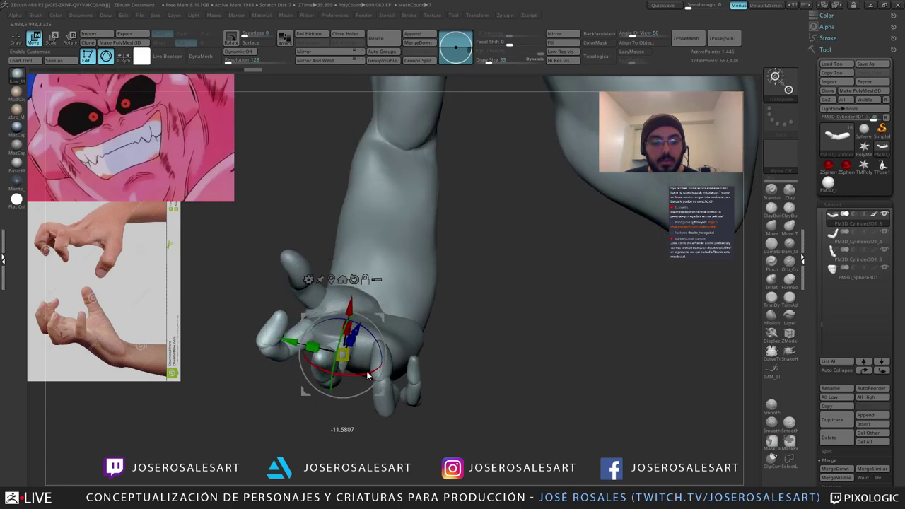
Step: Move the base of the right hand's middle finger against the palm edge, beside the index finger
right_click_drag(370, 369, 399, 373)
mouse_move(395, 335)
right_mouse_down()
mouse_move(401, 324)
mouse_move(391, 340)
right_mouse_up()
right_click_drag(391, 340, 378, 337)
left_click_drag(371, 333, 377, 320)
right_click_drag(372, 396, 377, 382)
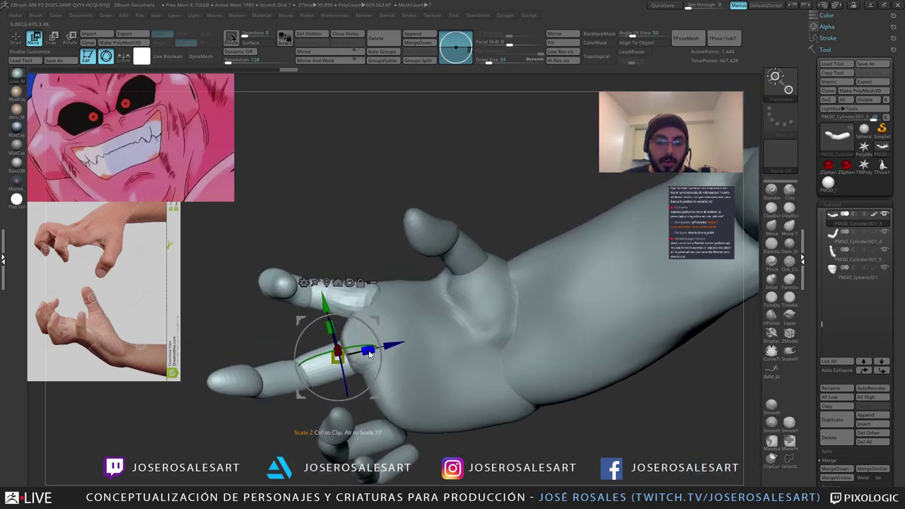
left_click_drag(377, 382, 382, 374)
Step: Nudge the right hand's middle finger into its final place at the knuckle and activate the palm, PM3D_Sphere3D_2
key("q")
mouse_move(384, 375)
right_mouse_down("ctrl")
mouse_move(368, 347)
mouse_move(357, 283)
mouse_move(382, 297)
mouse_move(347, 307)
mouse_move(344, 288)
mouse_move(338, 310)
mouse_move(361, 305)
mouse_move(390, 239)
mouse_move(389, 322)
right_mouse_up("ctrl")
key("w")
left_click_drag(390, 320, 393, 316)
right_click_drag(393, 316, 390, 309)
left_click_drag(391, 315, 394, 317)
key("q")
left_click(413, 364, "alt")
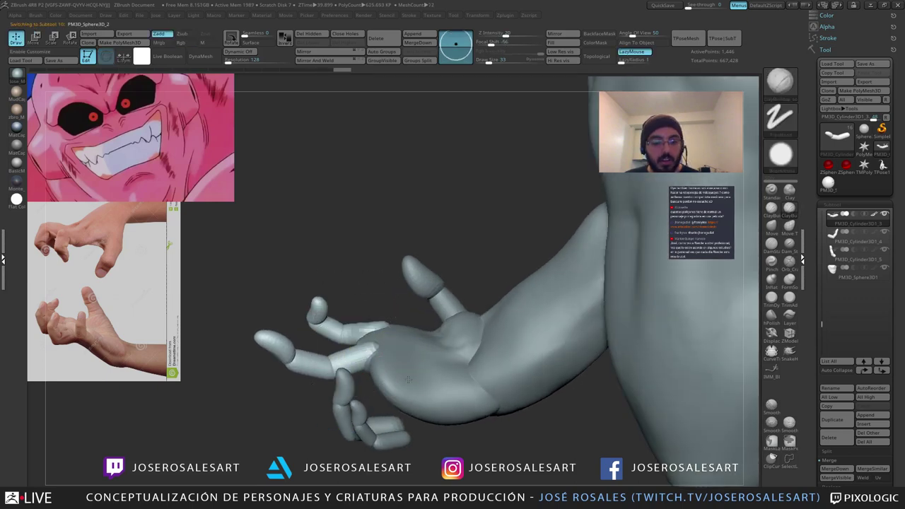
Step: Smooth the right palm around the thumb base and where the index and middle fingers join it
right_click_drag(415, 365, 397, 369)
key("s")
left_click_drag(384, 366, 390, 365)
right_click_drag(389, 366, 382, 357)
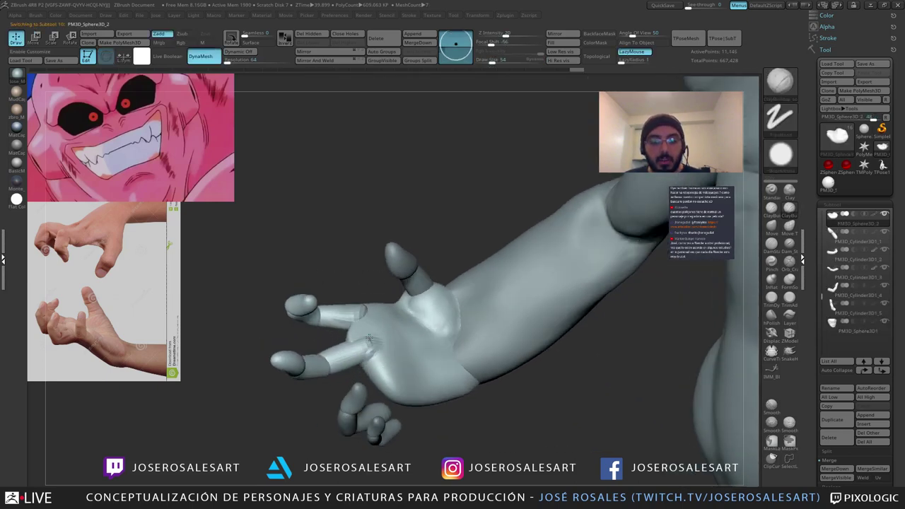
left_click_drag(356, 354, 368, 357, "shift")
mouse_move(368, 357)
right_mouse_down("ctrl")
mouse_move(369, 335)
mouse_move(369, 352)
right_mouse_up("ctrl")
left_click_drag(368, 339, 375, 344, "shift")
right_click_drag(375, 344, 385, 328)
left_click_drag(385, 328, 390, 326, "shift")
right_click_drag(391, 325, 387, 312)
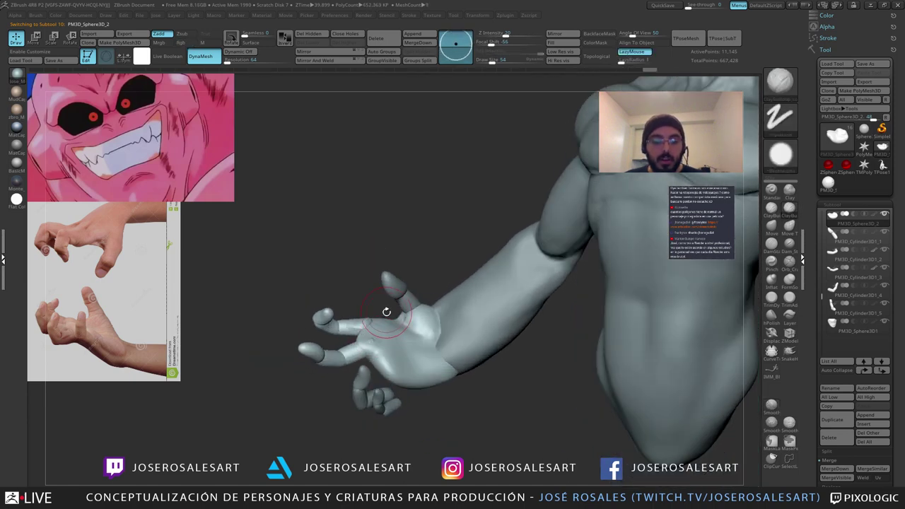
Step: Rework the palm edge and carve creases around the thumb base with the DamStandard brush
left_click_drag(360, 357, 393, 354)
key("b")
key("d")
key("s")
mouse_move(392, 368)
right_mouse_down()
mouse_move(349, 372)
mouse_move(396, 365)
mouse_move(378, 371)
right_mouse_up()
left_click_drag(397, 367, 386, 370)
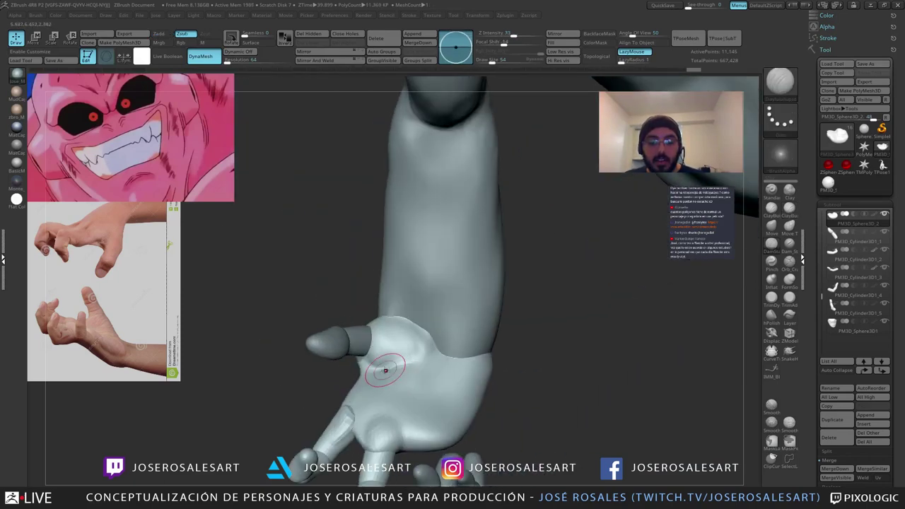
right_click_drag(416, 355, 414, 368)
left_click_drag(415, 368, 431, 349)
mouse_move(430, 350)
right_mouse_down()
mouse_move(345, 384)
mouse_move(381, 360)
right_mouse_up()
mouse_move(379, 361)
left_mouse_down()
mouse_move(413, 351)
mouse_move(386, 369)
left_mouse_up()
Step: Refine the thumb side of the palm and wrist with ClayBuildup, smoothing the strokes
key("b")
key("c")
key("b")
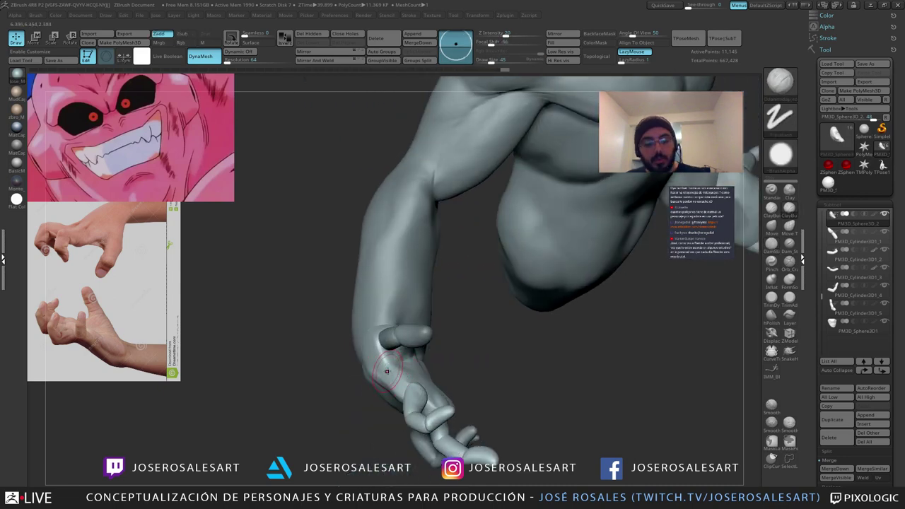
mouse_move(386, 369)
right_mouse_down()
mouse_move(376, 359)
mouse_move(386, 346)
mouse_move(419, 361)
mouse_move(386, 313)
mouse_move(393, 323)
right_mouse_up()
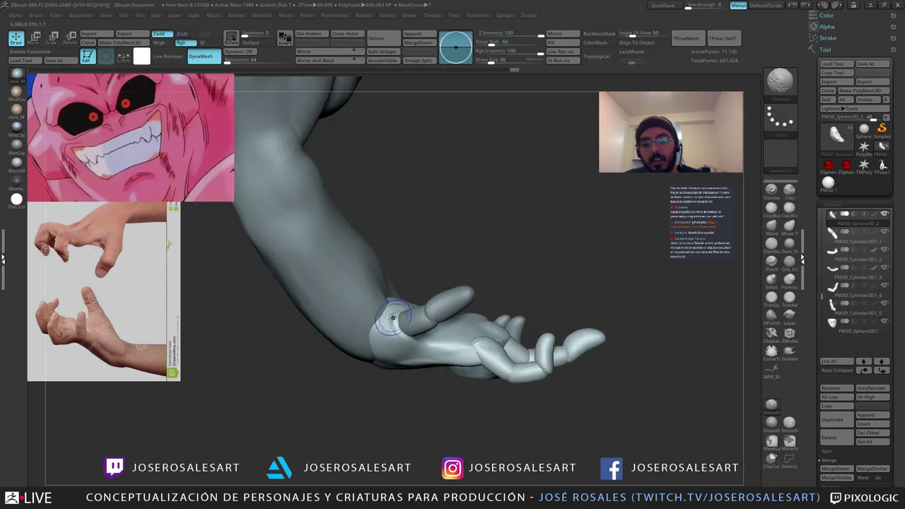
left_click_drag(394, 323, 397, 328, "shift")
right_click_drag(398, 329, 419, 340)
left_click_drag(410, 338, 410, 343)
right_click_drag(405, 347, 410, 346)
left_click_drag(410, 346, 406, 342, "shift")
right_click_drag(406, 342, 377, 334)
Step: Smooth the back of the right hand behind the index finger and select the Standard brush
left_click_drag(377, 335, 348, 290)
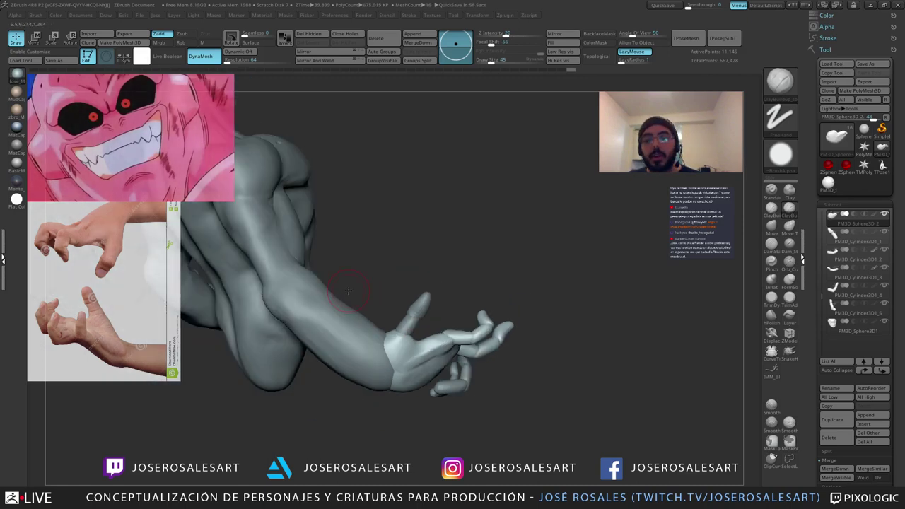
right_click_drag(339, 339, 339, 385)
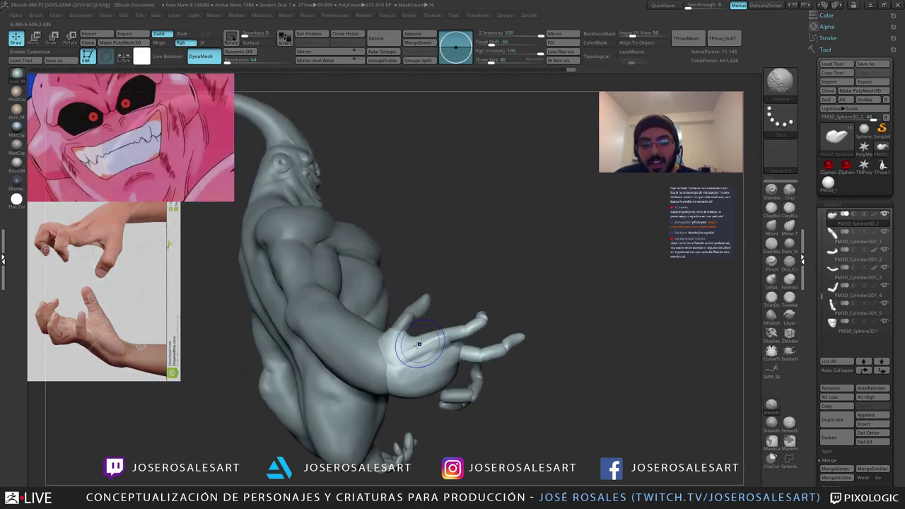
mouse_move(420, 347)
left_mouse_down("shift")
mouse_move(413, 358)
mouse_move(424, 351)
left_mouse_up("shift")
key("b")
key("s")
key("t")
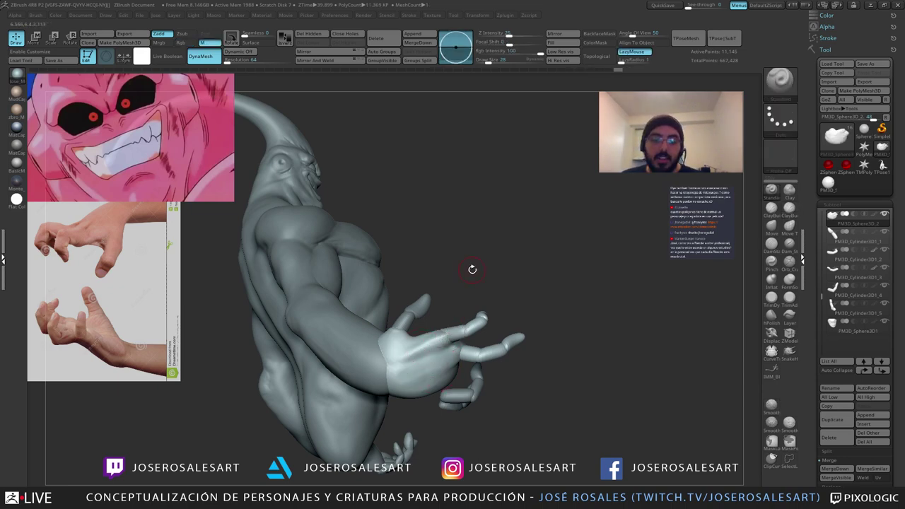
Step: Build up volume on the back of the right hand with ClayBuildup at brush size 42
key("b")
key("c")
key("b")
key("s")
left_click_drag(415, 343, 418, 343)
right_click_drag(418, 343, 432, 350)
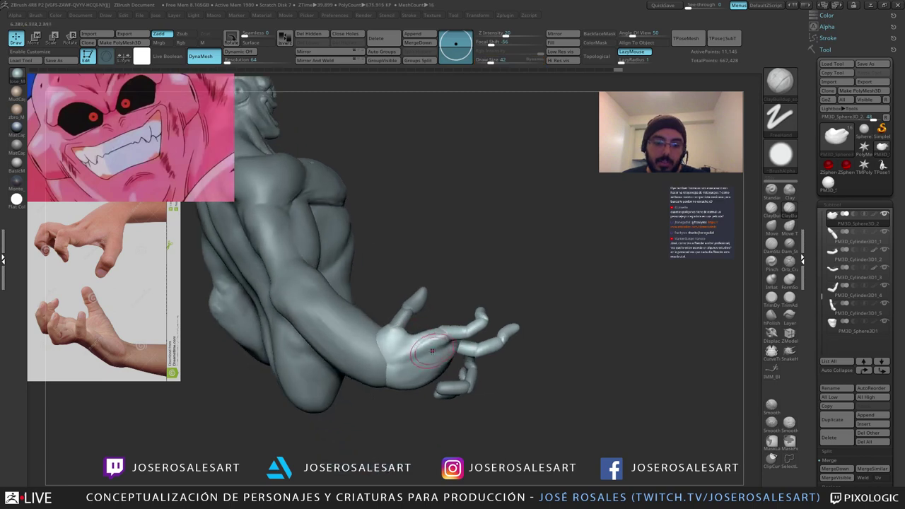
left_click_drag(437, 340, 403, 349)
Step: Add finer forms behind the index and middle knuckles with ClayBuildup at brush size 26
right_click_drag(404, 348, 427, 336)
key("s")
left_click_drag(428, 335, 422, 336)
left_click_drag(428, 339, 440, 341)
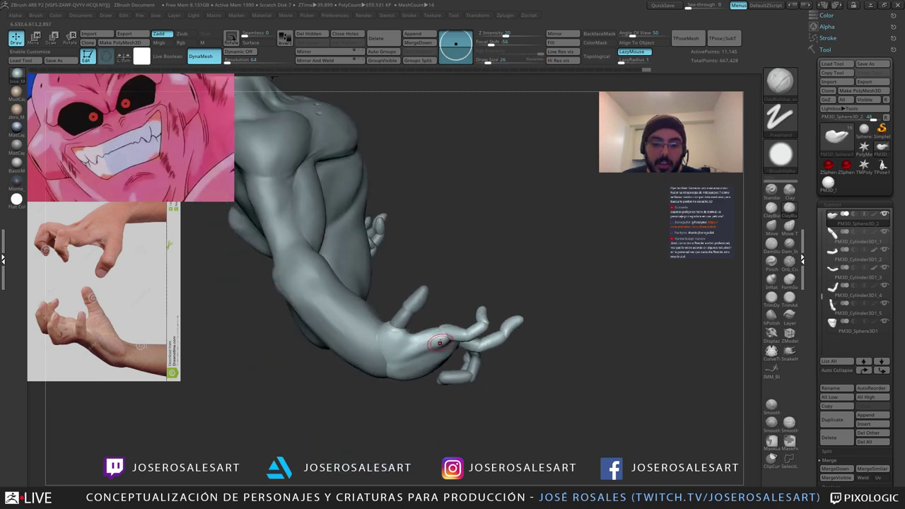
right_click_drag(440, 341, 443, 344)
left_click_drag(432, 340, 435, 347)
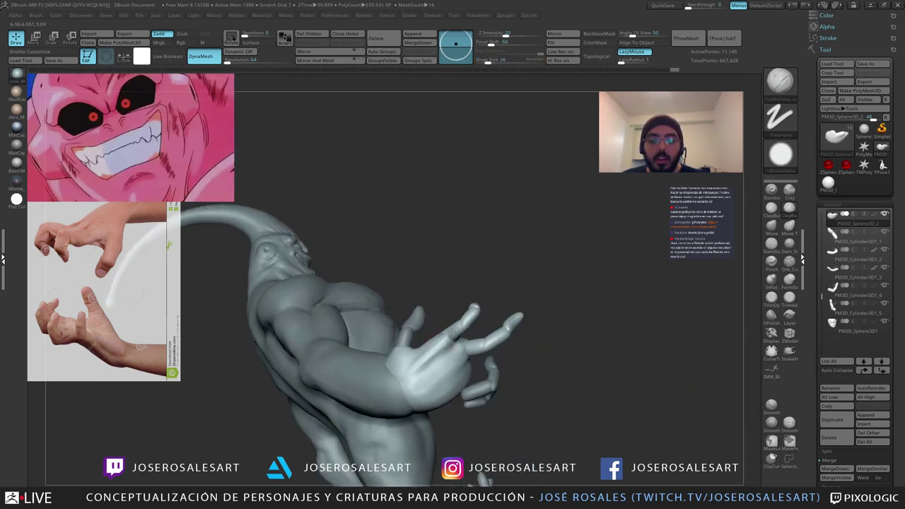
right_click_drag(417, 333, 458, 357)
left_click_drag(458, 356, 475, 322)
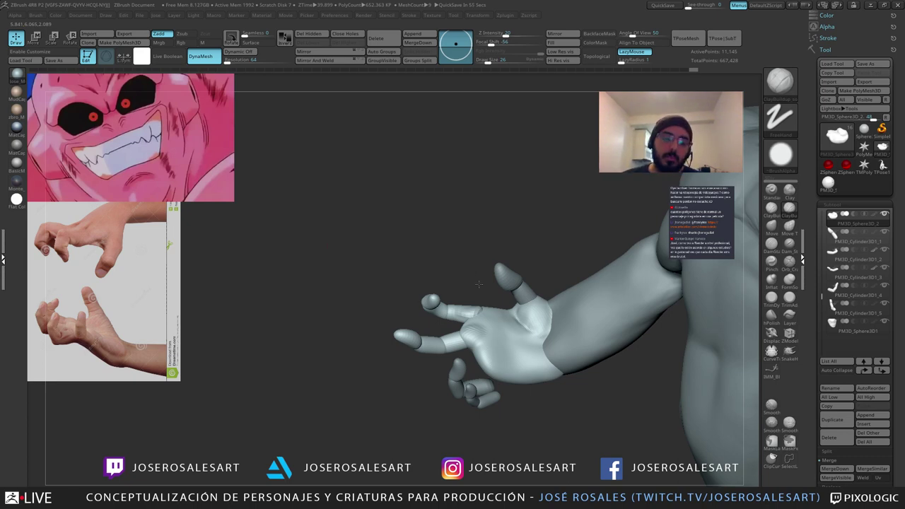
Step: Activate the right hand's middle finger, PM3D_Cylinder3D1_3, and give each of its segments its own polygroup with Auto Groups
right_click_drag(479, 284, 475, 225)
right_click_drag(374, 283, 400, 257, "alt")
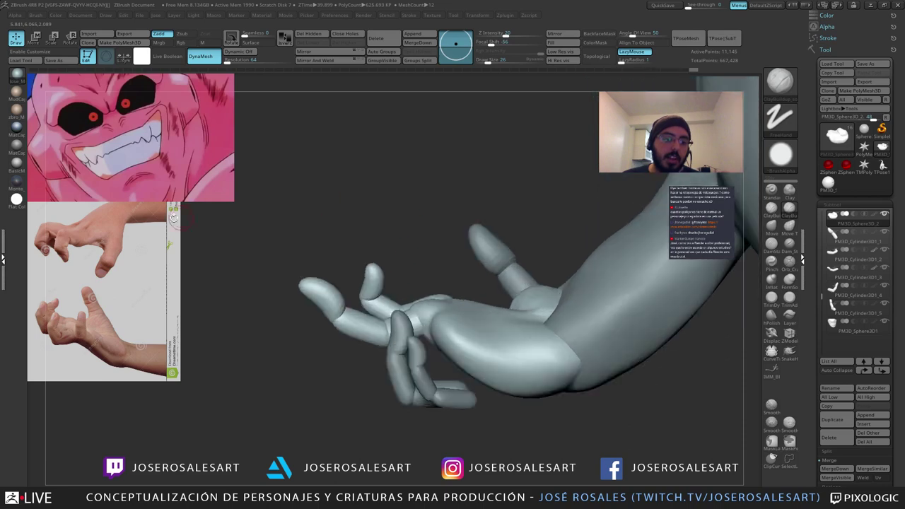
right_click_drag(390, 312, 316, 325)
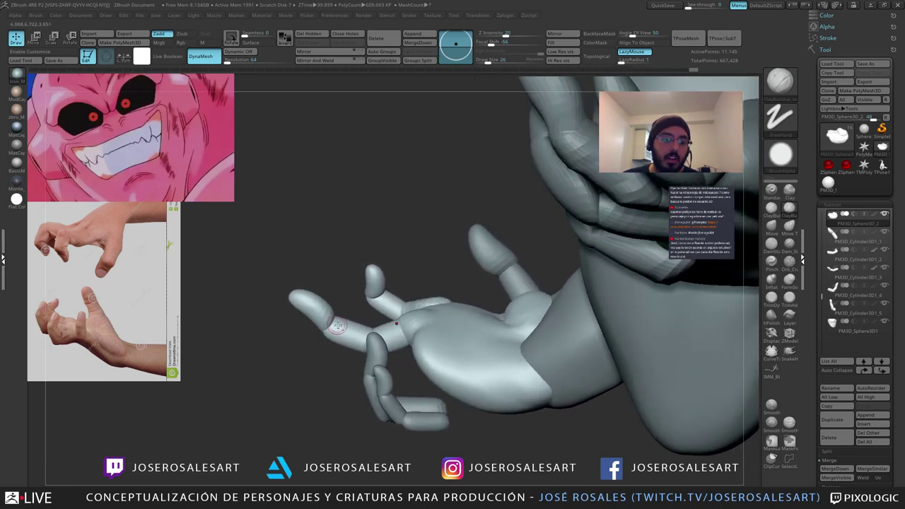
left_click(345, 334, "alt")
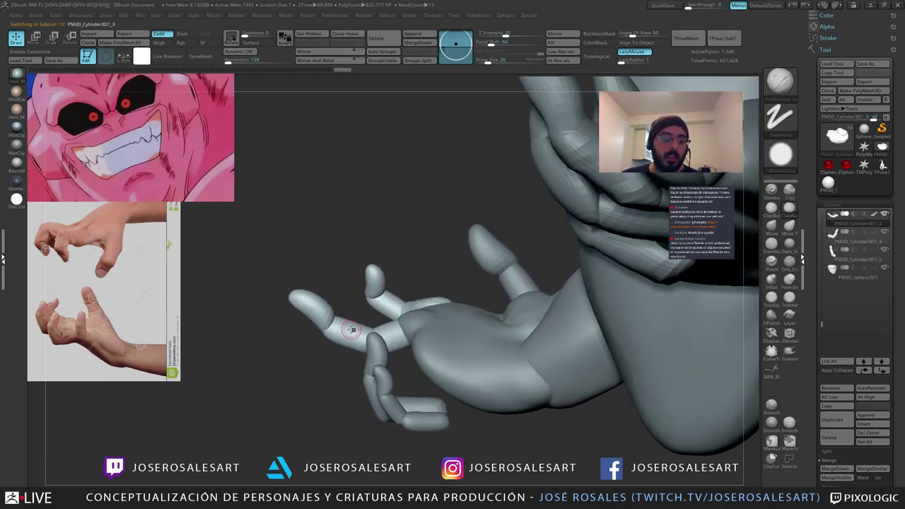
key("shift+f")
key("shift+f")
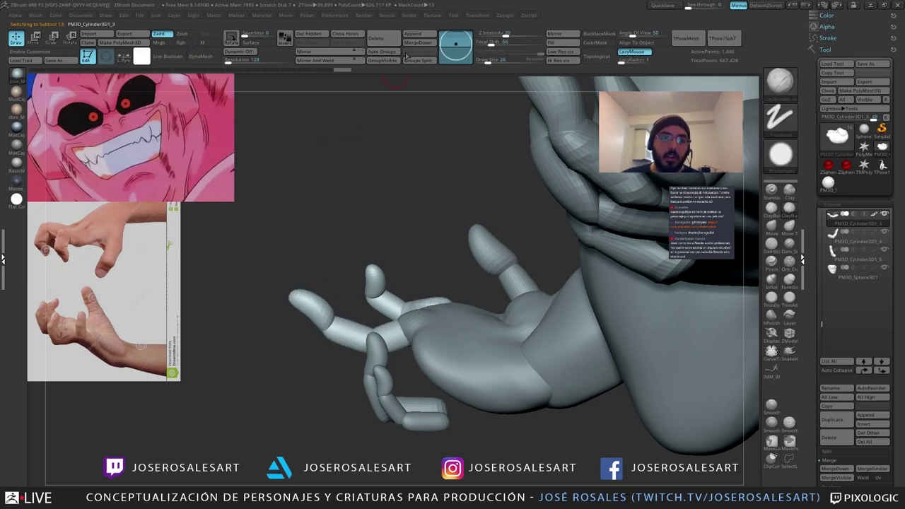
left_click(389, 54)
key("shift+f")
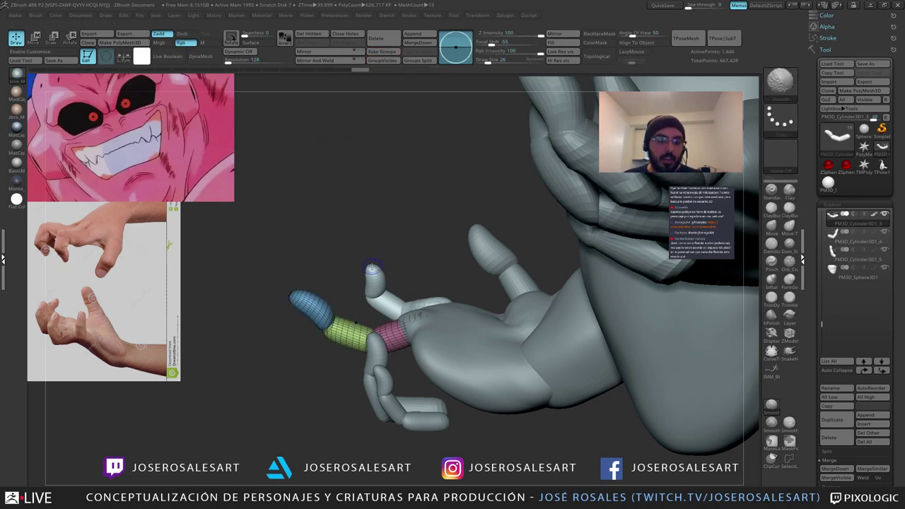
key("shift+f")
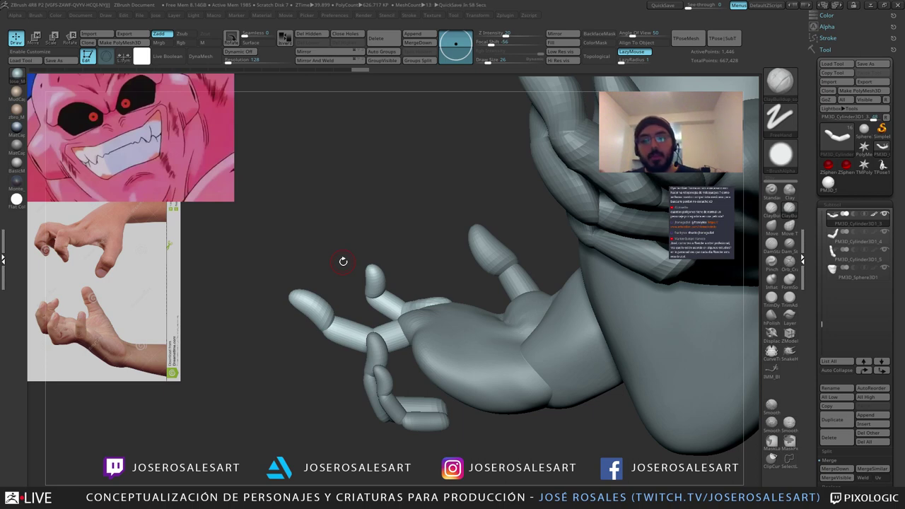
mouse_move(341, 295)
left_mouse_down()
mouse_move(378, 277)
mouse_move(382, 297)
left_mouse_up()
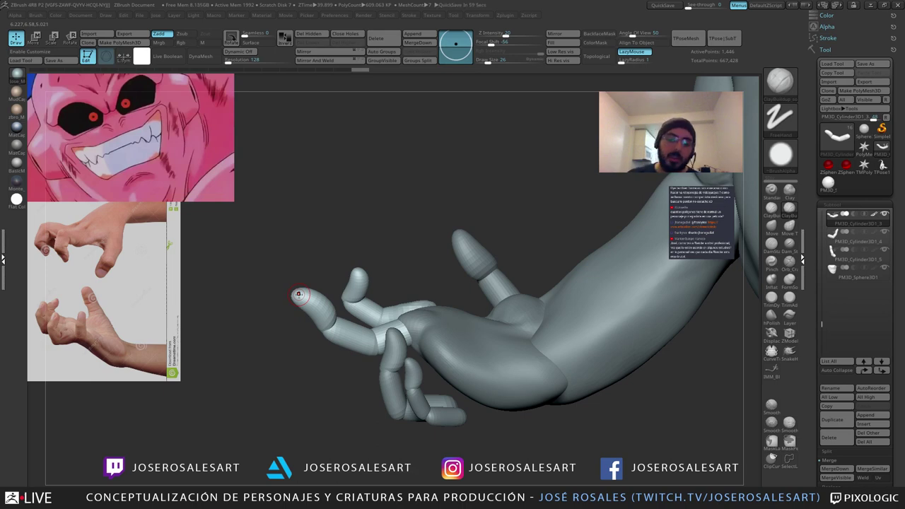
left_click_drag(333, 245, 333, 221)
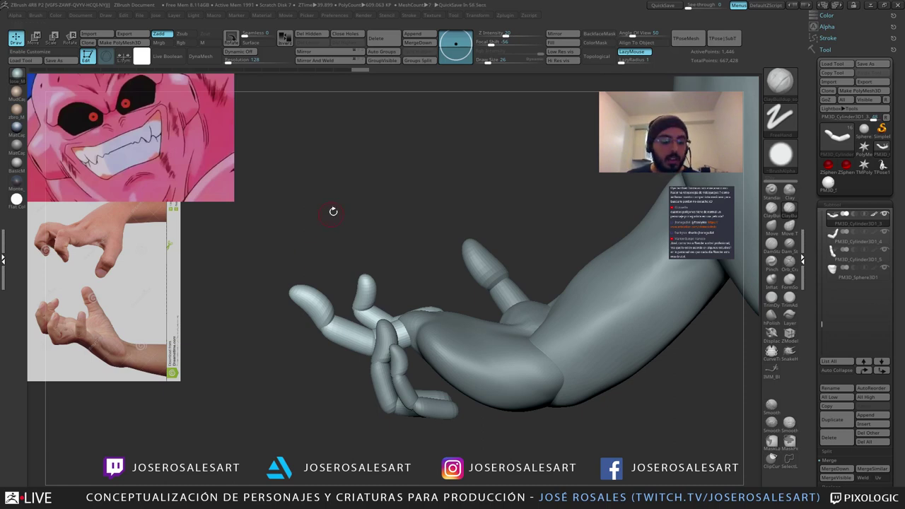
key("w")
key("q")
Step: Activate the palm, PM3D_Sphere3D_2, and smooth the area where the middle finger meets it at brush size 54
mouse_move(297, 260)
left_mouse_down("alt")
mouse_move(321, 273)
mouse_move(320, 288)
mouse_move(368, 331)
left_mouse_up("alt")
left_click(432, 338, "alt")
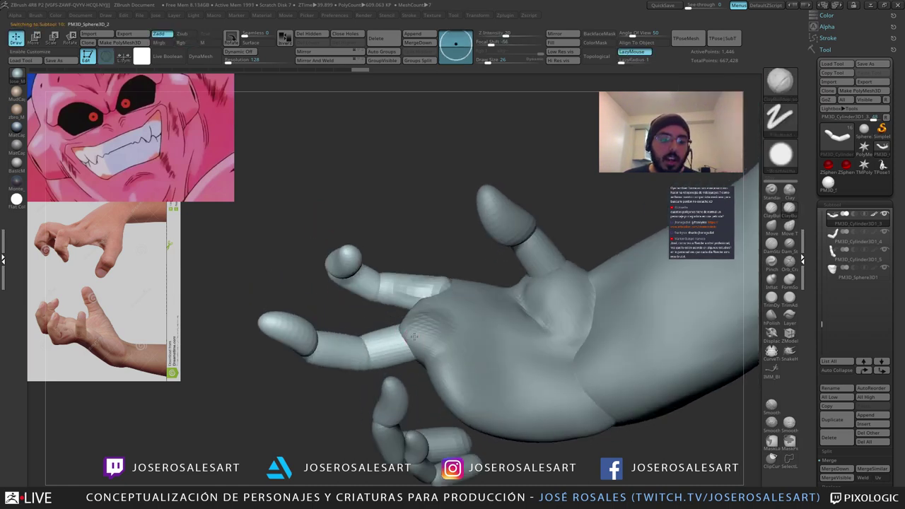
key("s")
left_click_drag(432, 337, 437, 337)
mouse_move(435, 335)
right_mouse_down()
mouse_move(434, 325)
mouse_move(451, 331)
mouse_move(448, 345)
right_mouse_up()
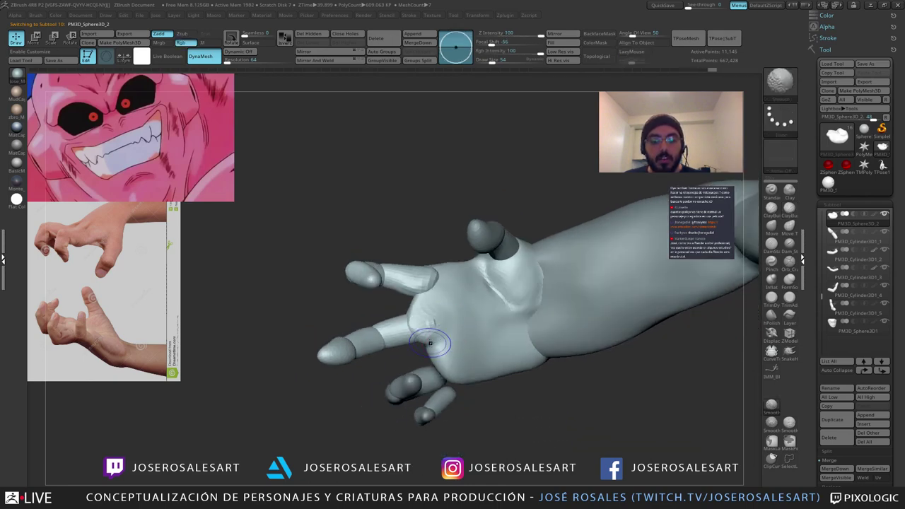
left_click_drag(430, 343, 445, 350, "shift")
mouse_move(445, 350)
right_mouse_down()
mouse_move(430, 317)
mouse_move(444, 333)
mouse_move(433, 344)
mouse_move(429, 311)
mouse_move(410, 319)
right_mouse_up()
right_click_drag(366, 271, 322, 237)
mouse_move(322, 237)
right_mouse_down("ctrl")
mouse_move(263, 247)
mouse_move(282, 280)
right_mouse_up("ctrl")
mouse_move(291, 292)
left_mouse_down("shift")
mouse_move(299, 317)
mouse_move(310, 304)
left_mouse_up("shift")
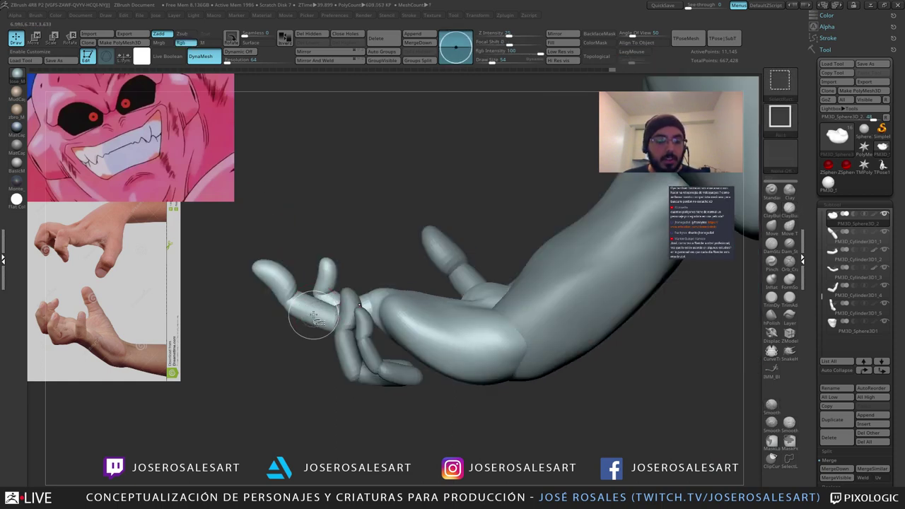
mouse_move(307, 302)
right_mouse_down()
mouse_move(313, 292)
mouse_move(320, 319)
mouse_move(306, 312)
right_mouse_up()
key("space")
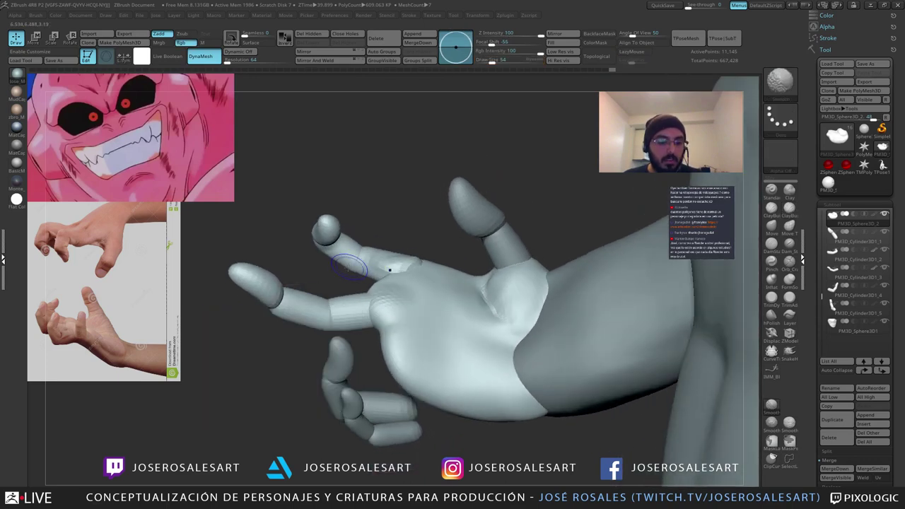
Step: Activate the middle finger, PM3D_Cylinder3D1_3, isolate its middle segment by polygroup, mask it and show the whole finger again
left_click(317, 315, "alt")
key("shift+f")
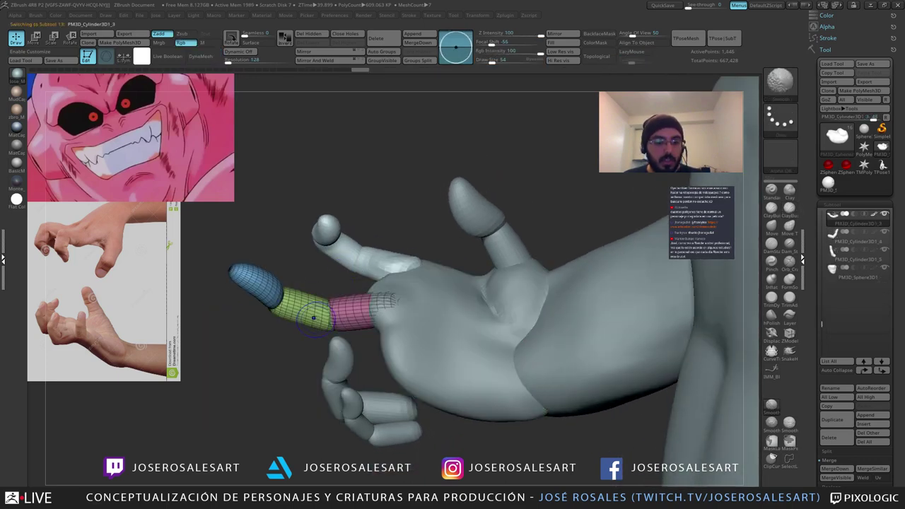
key("shift+f")
left_click(309, 309, "ctrl+shift")
left_click_drag(237, 244, 370, 353, "ctrl")
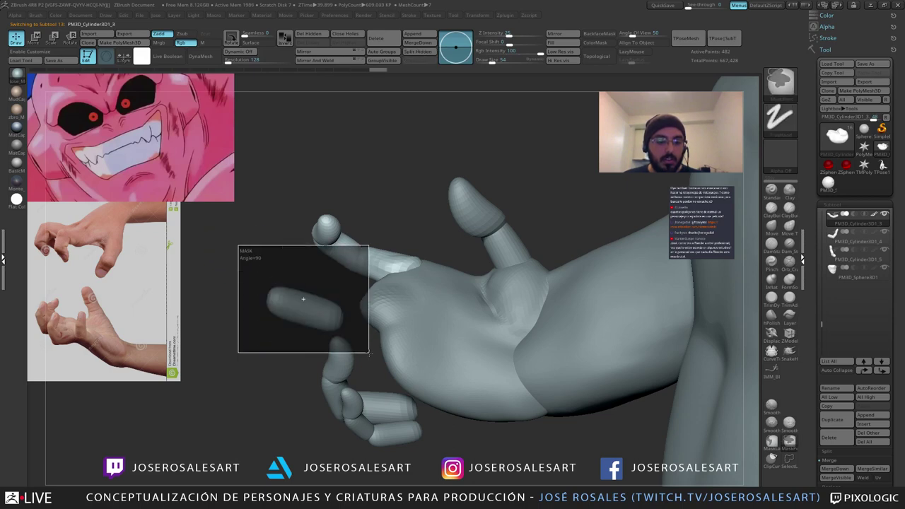
mouse_move(366, 232)
left_mouse_down()
mouse_move(357, 190)
mouse_move(311, 214)
mouse_move(208, 375)
left_mouse_up()
left_click(404, 230, "ctrl+shift")
left_click(257, 272, "ctrl+shift")
left_click(377, 221, "ctrl+shift")
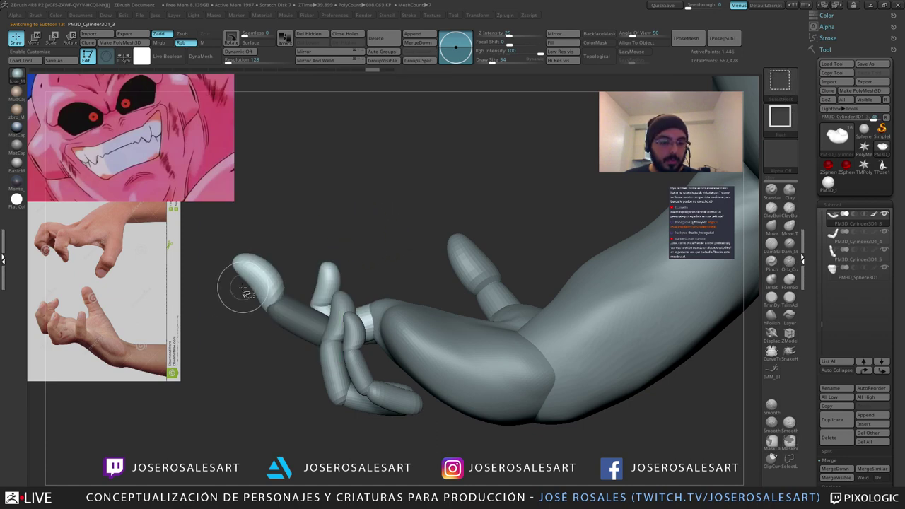
Step: Isolate and mask the middle finger's tip segment, show the whole finger and invert the mask so only the base is protected
left_click(275, 273, "ctrl+shift")
left_click_drag(362, 190, 197, 371, "ctrl")
left_click(396, 237, "ctrl+shift")
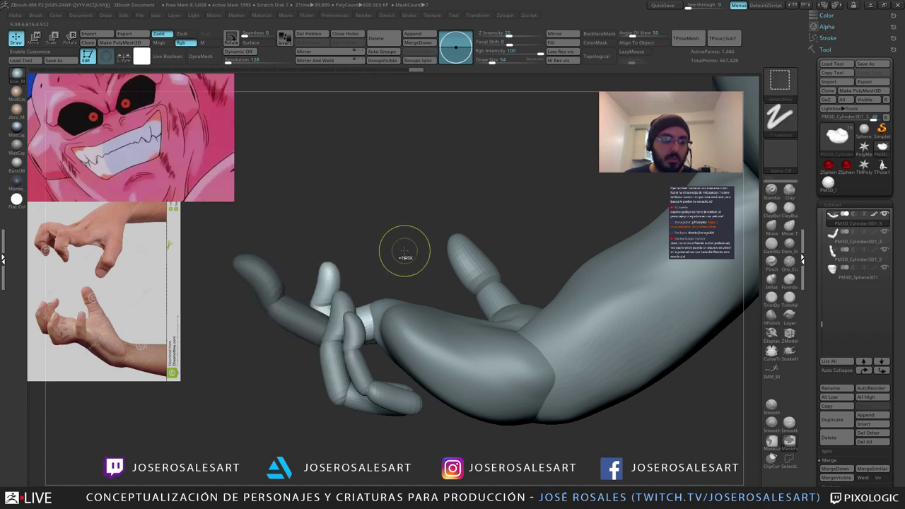
left_click(379, 263, "ctrl")
Step: Bend the middle finger's two outer segments upward from the base segment and reposition them at the joint
left_click_drag(359, 271, 316, 298)
left_click_drag(321, 314, 310, 288)
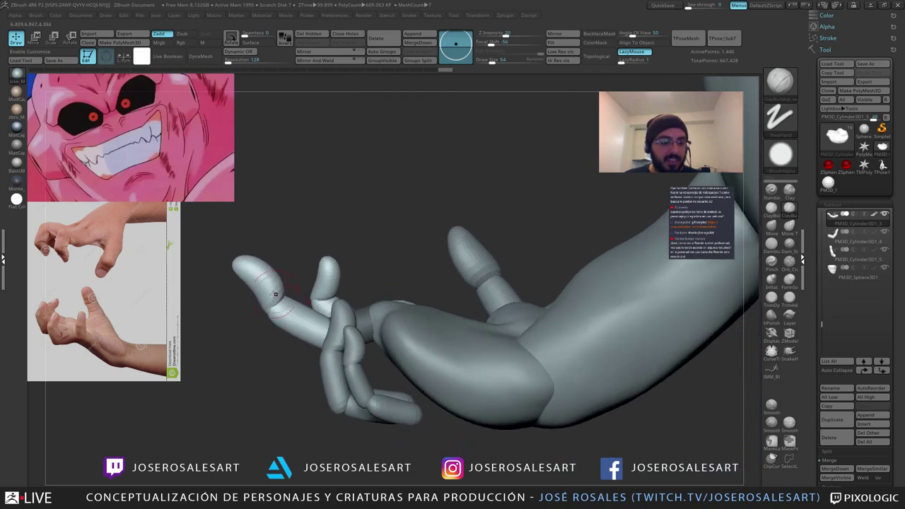
key("r")
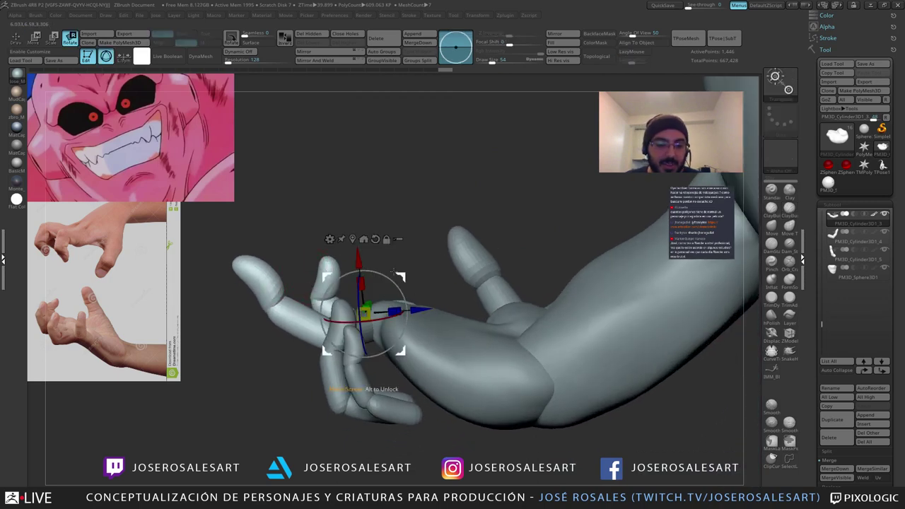
left_click_drag(427, 212, 446, 196)
mouse_move(403, 277)
left_mouse_down()
mouse_move(387, 286)
mouse_move(411, 270)
left_mouse_up()
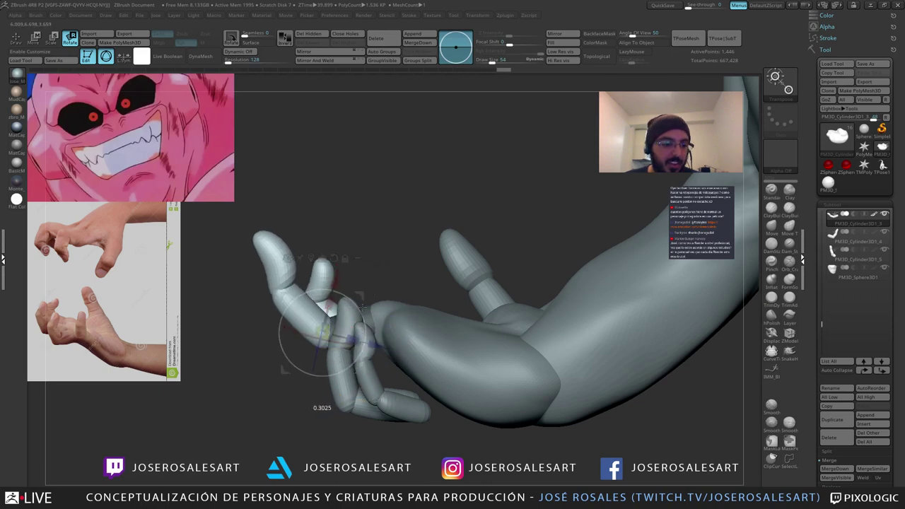
mouse_move(353, 315)
right_mouse_down()
mouse_move(566, 339)
mouse_move(439, 368)
mouse_move(410, 354)
mouse_move(373, 299)
mouse_move(353, 244)
mouse_move(396, 254)
right_mouse_up()
key("q")
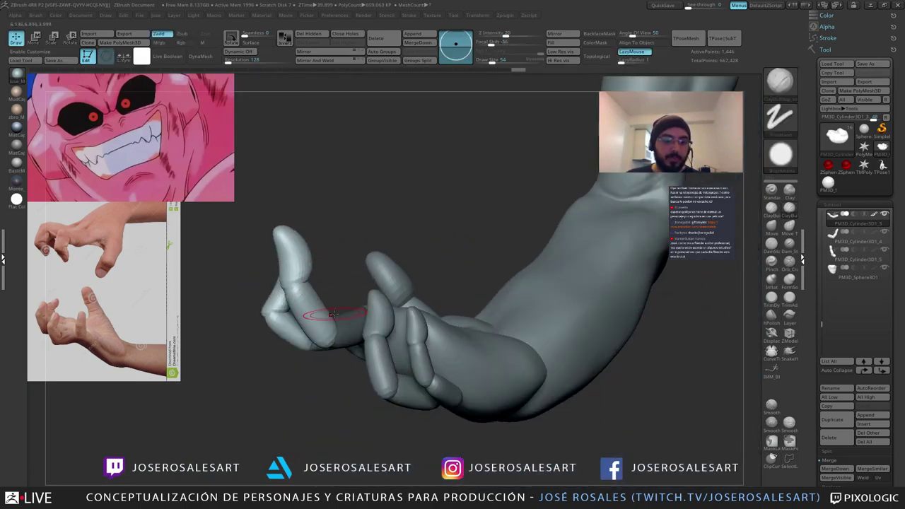
Step: Mask the middle finger's base and middle segments by polygroup, leaving only the tip segment editable
left_click(339, 324, "ctrl+shift")
mouse_move(376, 253)
left_mouse_down("ctrl")
mouse_move(401, 205)
mouse_move(246, 435)
left_mouse_up("ctrl")
right_click_drag(319, 297, 406, 267)
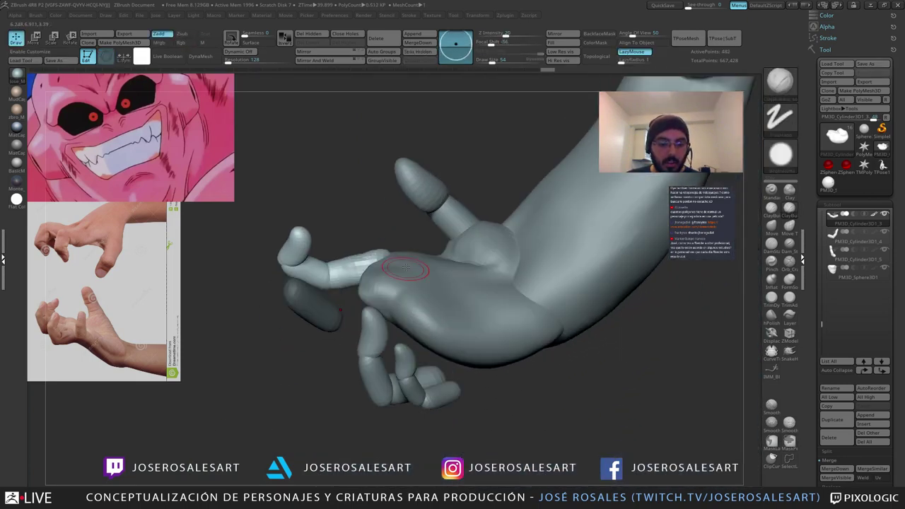
left_click(406, 267, "ctrl")
left_click(285, 343, "ctrl+shift")
left_click(318, 311, "ctrl+shift")
left_click_drag(398, 212, 264, 357, "ctrl")
left_click(364, 218, "ctrl+shift")
right_click_drag(364, 219, 322, 200)
left_click_drag(322, 200, 320, 201)
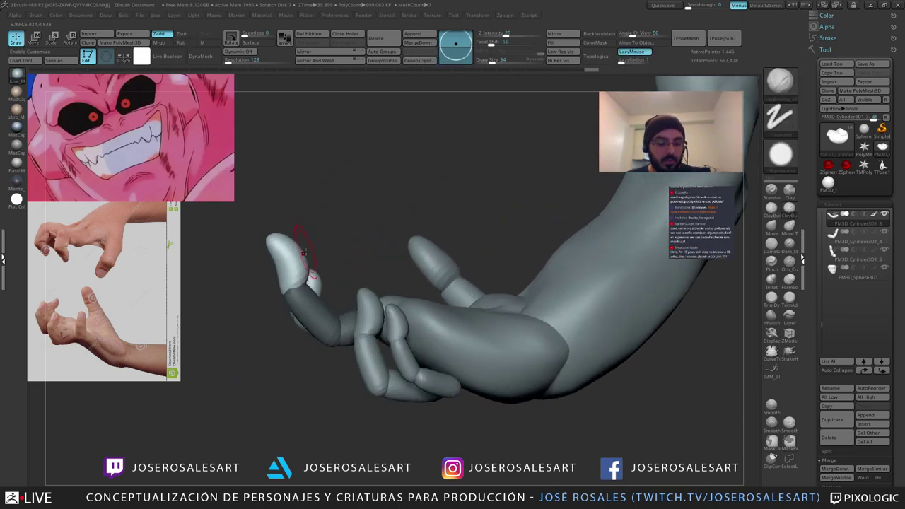
Step: Rotate the middle finger's unmasked tip segment at its joint to curl it in line with the reference hand
key("e")
left_click(287, 280)
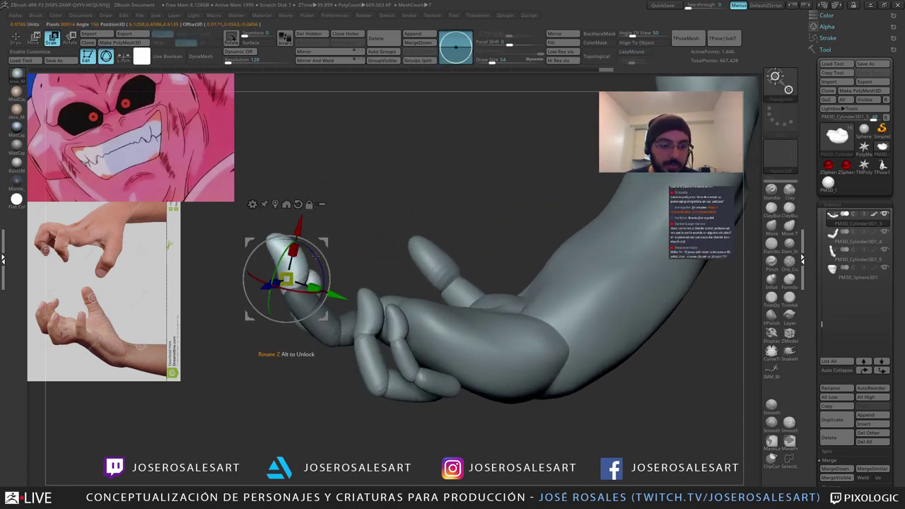
left_click_drag(327, 255, 386, 290)
left_click_drag(306, 309, 303, 272)
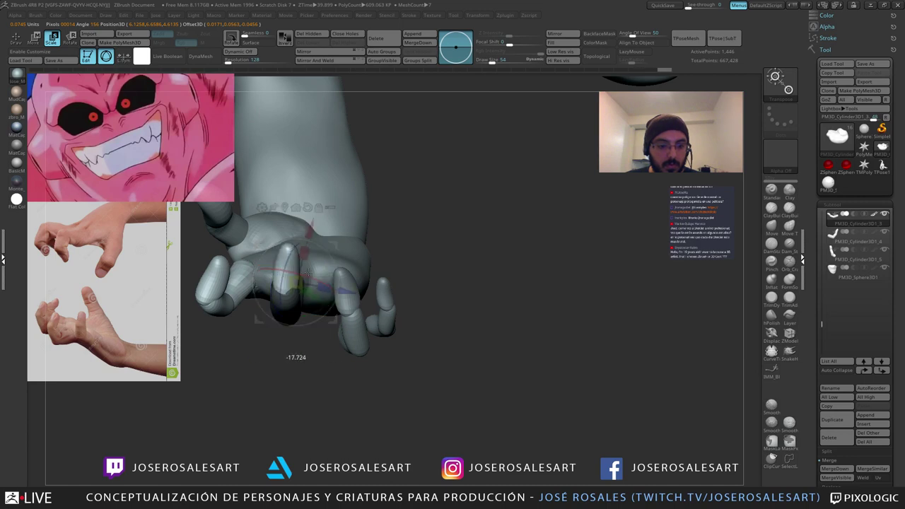
left_click_drag(311, 373, 287, 360)
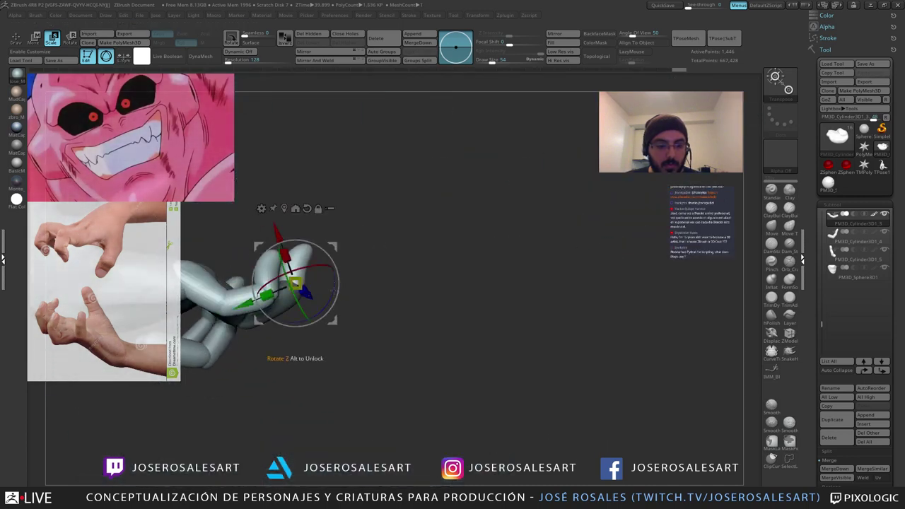
left_click_drag(337, 300, 322, 346)
left_click_drag(340, 205, 326, 206)
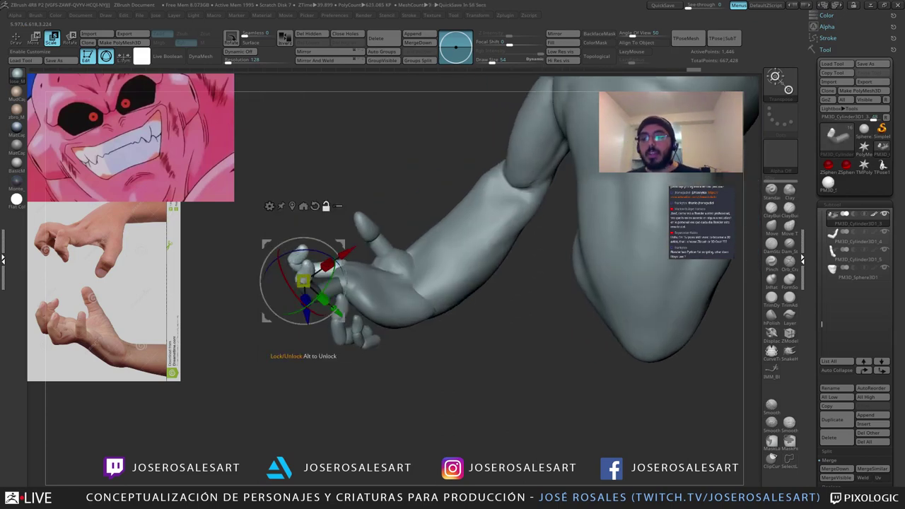
left_click_drag(350, 232, 401, 202)
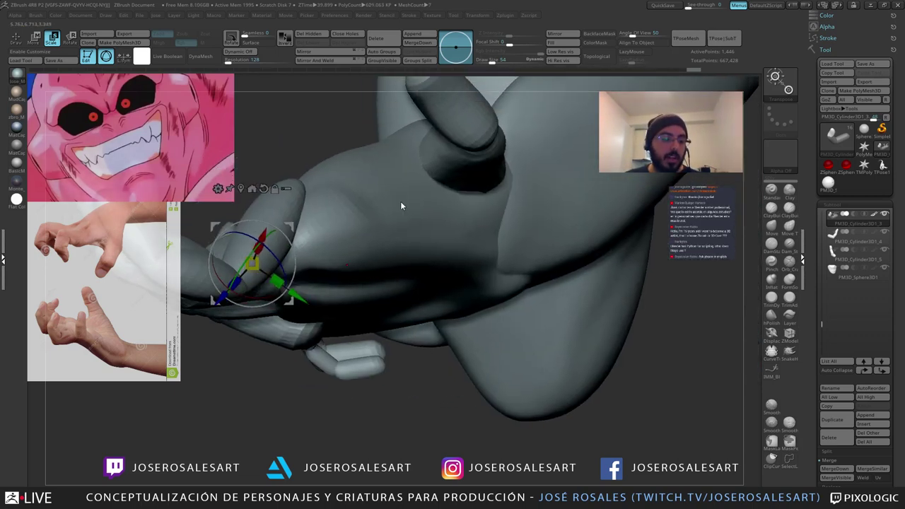
mouse_move(393, 222)
right_mouse_down()
mouse_move(368, 229)
mouse_move(414, 239)
mouse_move(441, 265)
right_mouse_up()
Step: Reshape the middle finger's tip segment with the Move brush, adjusting its contour from several angles
key("q")
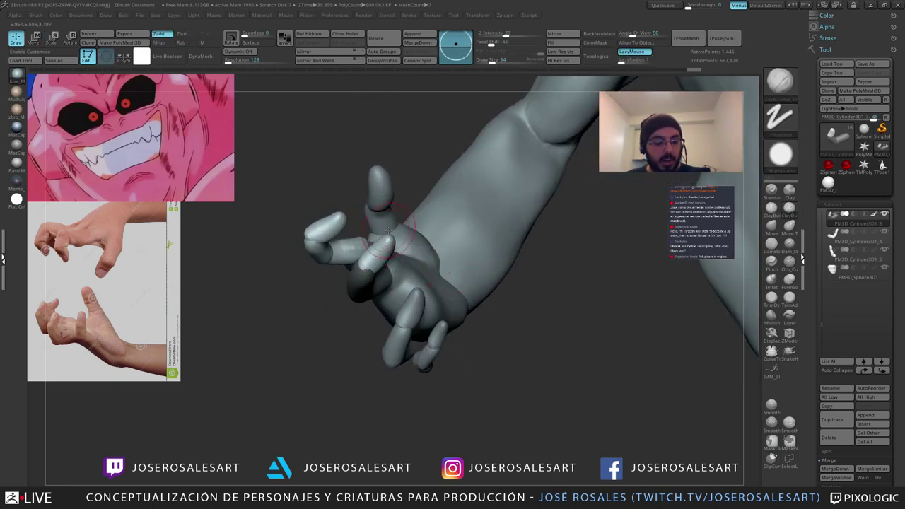
key("b")
key("m")
key("v")
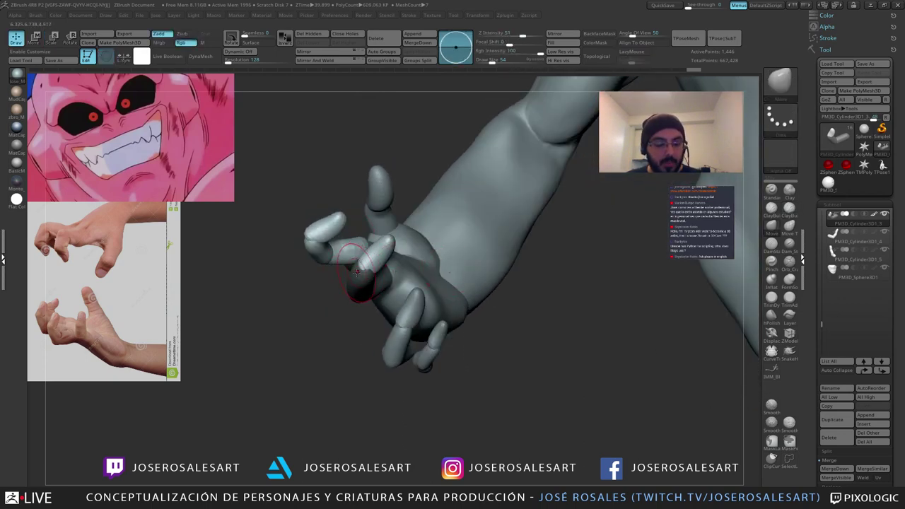
right_click_drag(369, 276, 426, 267)
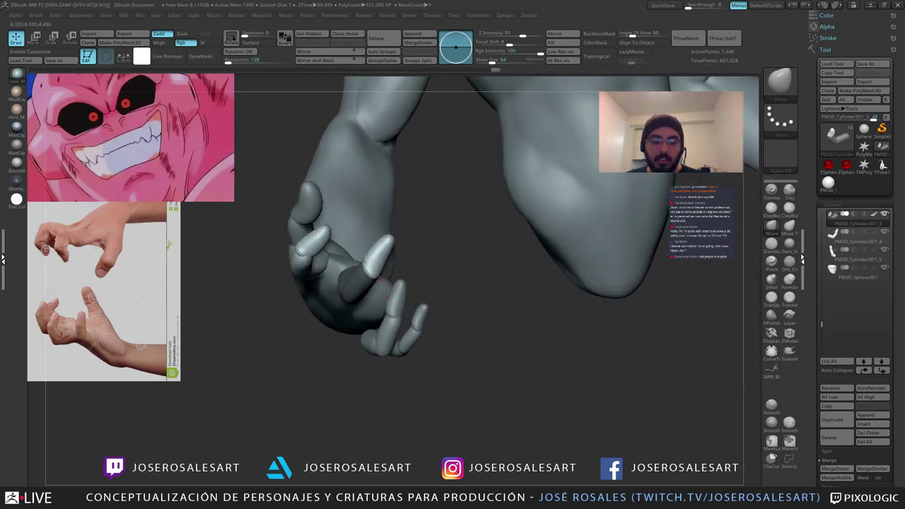
left_click_drag(382, 266, 384, 268)
mouse_move(384, 268)
right_mouse_down()
mouse_move(423, 290)
mouse_move(434, 318)
mouse_move(401, 301)
right_mouse_up()
left_click_drag(399, 301, 389, 298)
mouse_move(389, 298)
right_mouse_down()
mouse_move(383, 290)
mouse_move(383, 302)
right_mouse_up()
left_click_drag(383, 302, 375, 302)
mouse_move(376, 302)
right_mouse_down()
mouse_move(389, 312)
mouse_move(408, 280)
mouse_move(403, 309)
mouse_move(408, 228)
mouse_move(405, 260)
right_mouse_up()
Step: Build up volume on the middle finger's tip segment with the Clay Buildup brush
key("b")
key("c")
key("b")
right_click_drag(405, 260, 396, 275, "ctrl")
key("s")
left_click_drag(391, 274, 394, 273)
right_click_drag(395, 273, 392, 289)
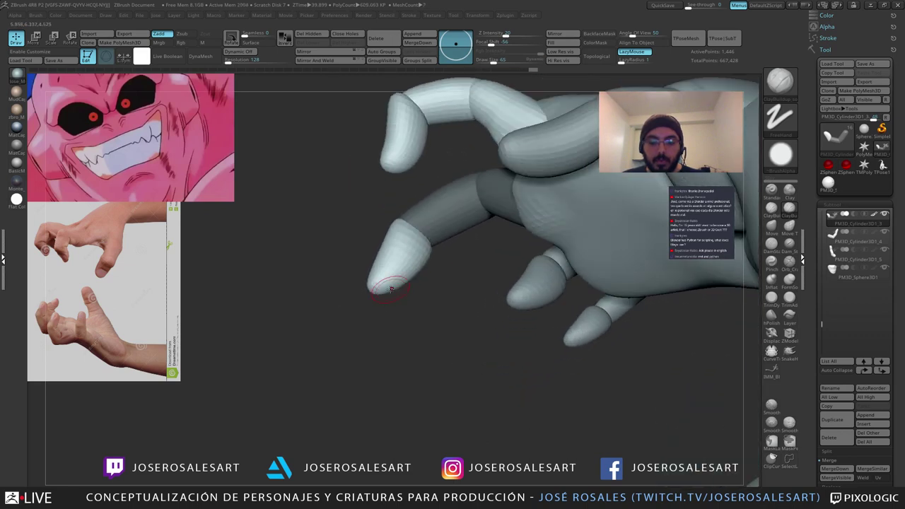
left_click_drag(381, 282, 386, 277)
right_click_drag(387, 277, 392, 270, "ctrl")
right_click_drag(392, 270, 400, 268)
mouse_move(400, 268)
left_mouse_down()
mouse_move(409, 271)
mouse_move(401, 280)
left_mouse_up()
mouse_move(396, 278)
right_mouse_down("ctrl")
mouse_move(388, 251)
mouse_move(400, 274)
mouse_move(437, 257)
right_mouse_up("ctrl")
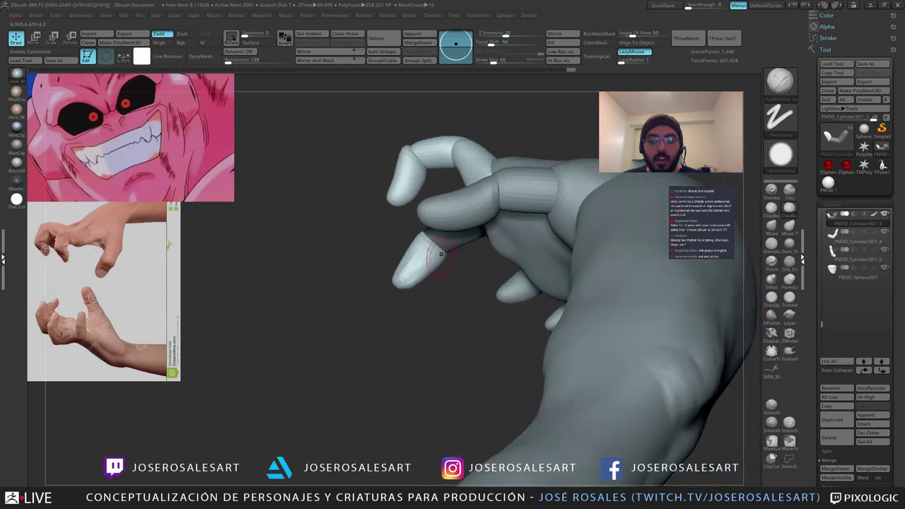
Step: Add more clay to the pad of the middle fingertip and smooth its surface
left_click_drag(396, 237, 415, 279)
mouse_move(416, 279)
right_mouse_down()
mouse_move(439, 241)
mouse_move(420, 173)
mouse_move(419, 185)
right_mouse_up()
left_click_drag(422, 270, 433, 282)
left_click_drag(427, 279, 432, 272, "shift")
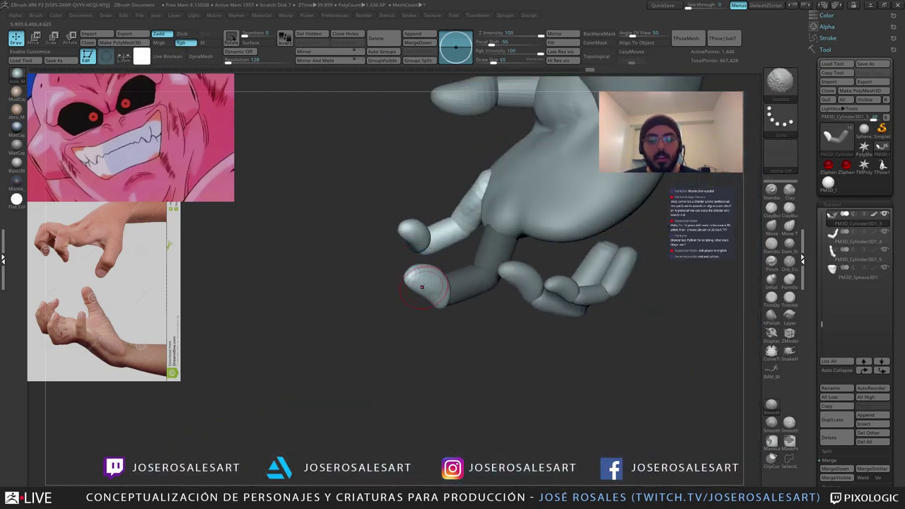
right_click_drag(423, 287, 442, 272)
left_click_drag(448, 270, 433, 275, "shift")
mouse_move(394, 282)
right_mouse_down()
mouse_move(460, 262)
mouse_move(410, 230)
mouse_move(442, 289)
right_mouse_up()
Step: Refine the silhouette of the middle finger's tip with the Move brush at a reduced brush size
key("b")
key("m")
key("v")
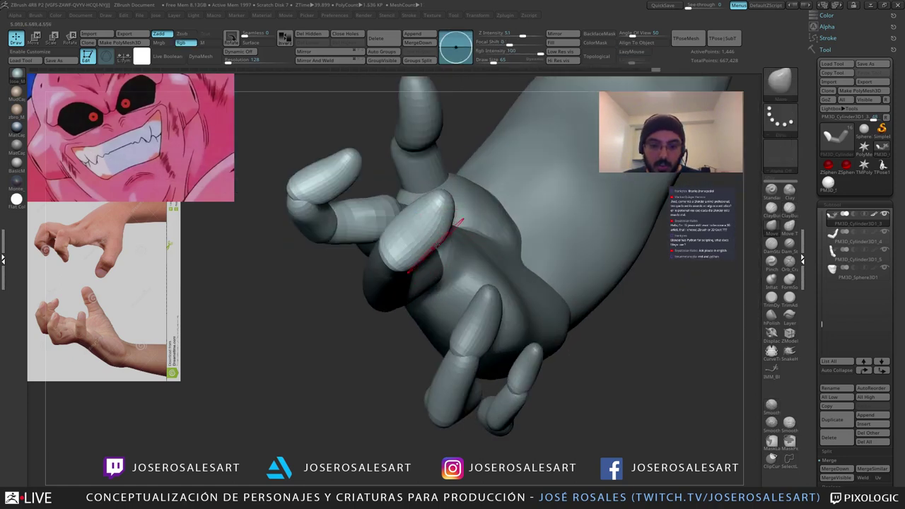
mouse_move(437, 245)
right_mouse_down()
mouse_move(444, 209)
mouse_move(385, 189)
mouse_move(353, 219)
mouse_move(340, 177)
mouse_move(359, 276)
mouse_move(335, 289)
mouse_move(375, 284)
right_mouse_up()
key("bracketleft")
key("bracketleft")
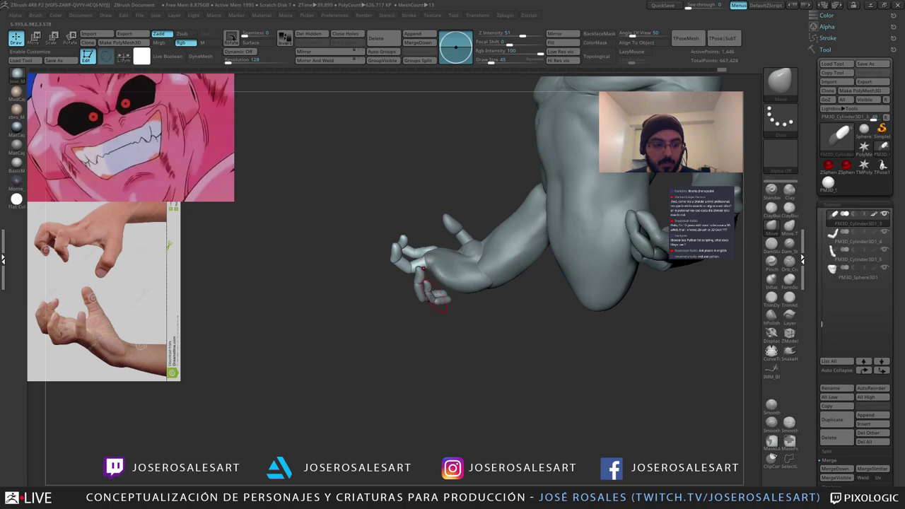
Step: Activate the palm, PM3D_Sphere3D_2, and build up the middle finger's knuckle with Clay Buildup
key("b")
key("c")
key("b")
mouse_move(393, 326)
right_mouse_down()
mouse_move(416, 273)
mouse_move(466, 285)
mouse_move(468, 318)
right_mouse_up()
left_click(435, 274, "alt")
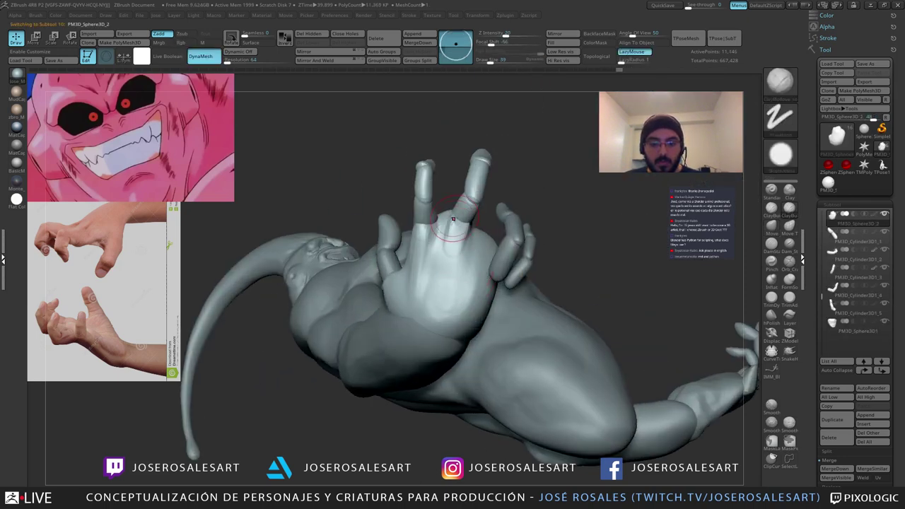
right_click_drag(448, 263, 462, 226)
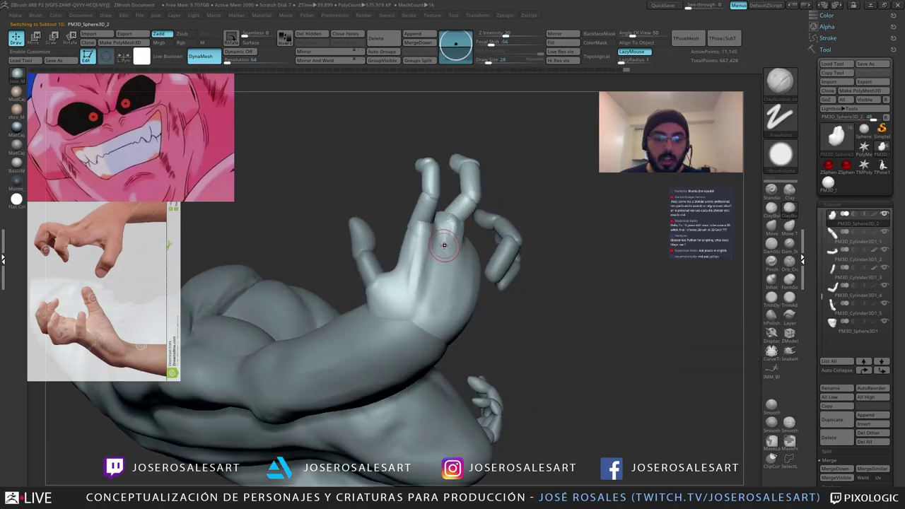
right_click_drag(444, 245, 461, 224)
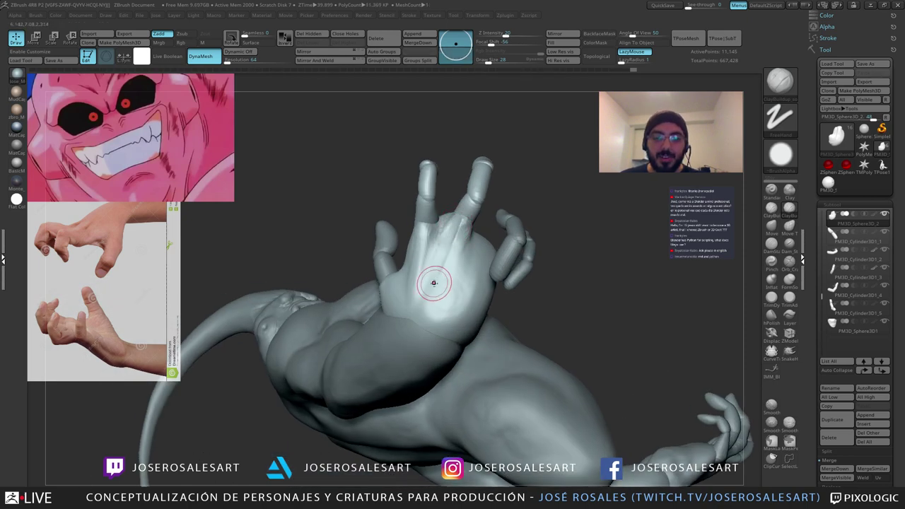
Step: Build up the tendons across the back of the hand, running from the knuckles toward the wrist
mouse_move(435, 283)
right_mouse_down()
mouse_move(404, 300)
mouse_move(434, 282)
right_mouse_up()
left_click_drag(434, 281, 452, 239)
mouse_move(450, 240)
right_mouse_down()
mouse_move(468, 222)
mouse_move(457, 233)
right_mouse_up()
left_click_drag(457, 234, 445, 274)
right_click_drag(446, 275, 460, 236)
left_click_drag(459, 237, 442, 286)
right_click_drag(441, 286, 460, 230)
left_click_drag(460, 230, 434, 276)
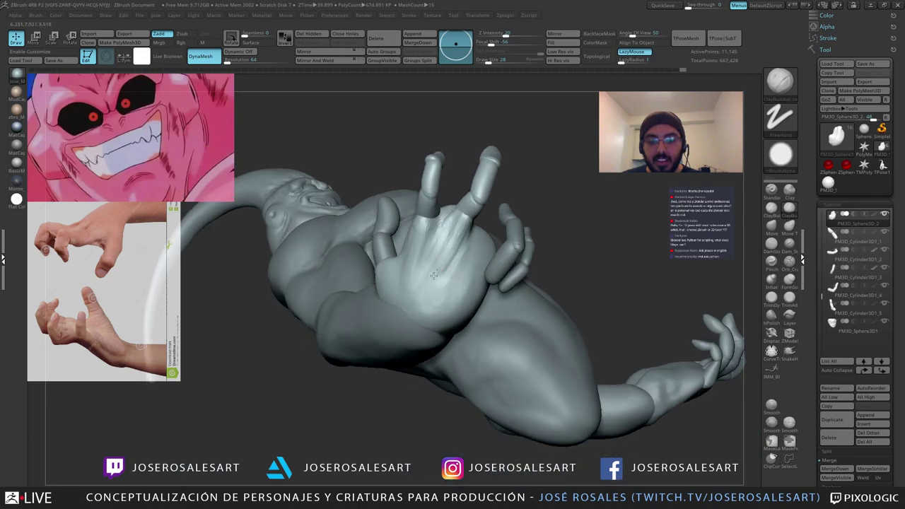
right_click_drag(433, 276, 446, 259)
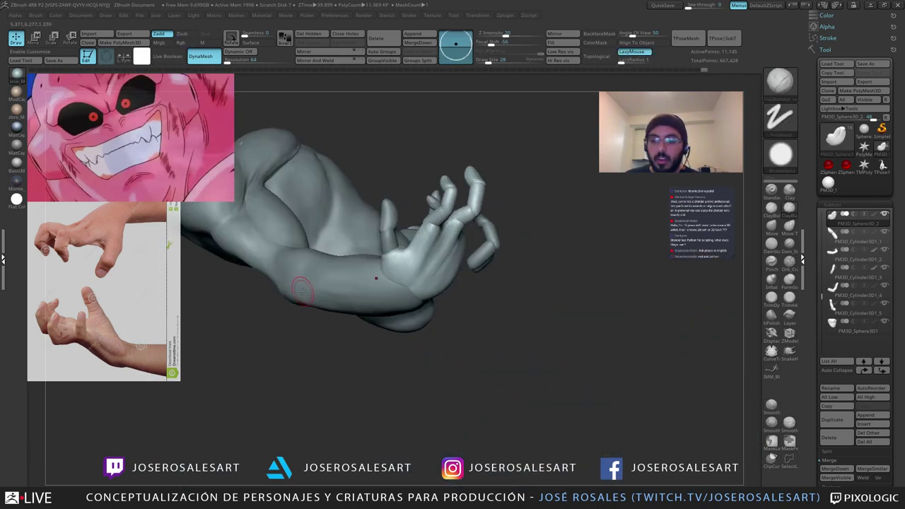
Step: Build up and smooth the palm around the bases of the index and middle fingers
right_click_drag(400, 266, 338, 284)
left_click_drag(338, 284, 331, 212)
right_click_drag(309, 269, 321, 297)
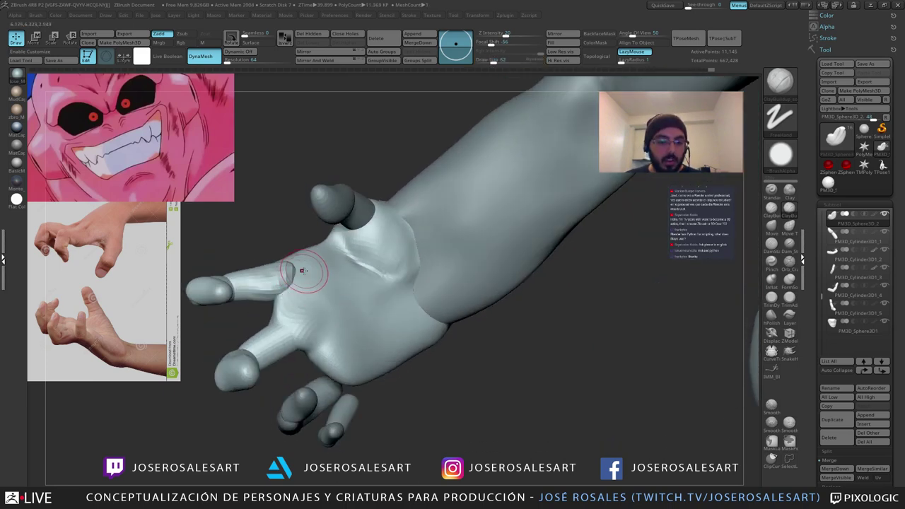
right_click_drag(302, 263, 284, 299, "ctrl")
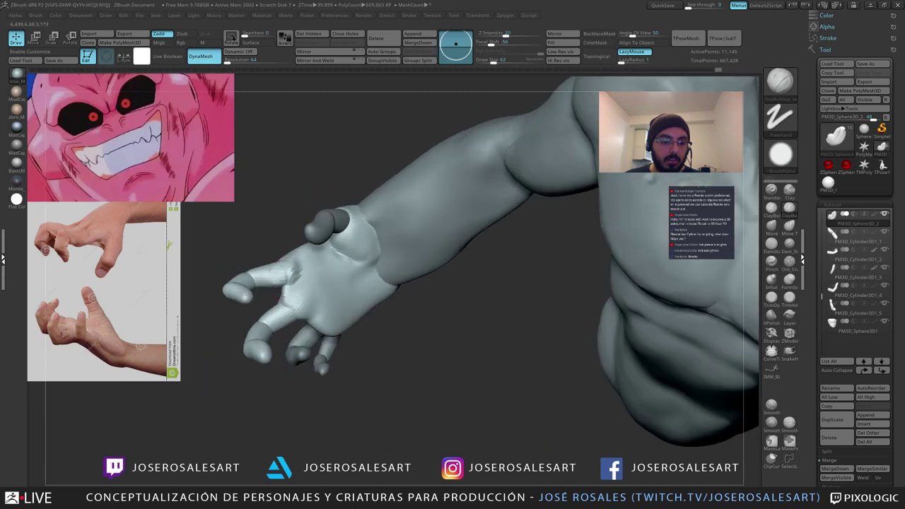
right_click_drag(302, 268, 271, 276)
left_click_drag(271, 276, 278, 310, "shift")
right_click_drag(278, 310, 297, 279)
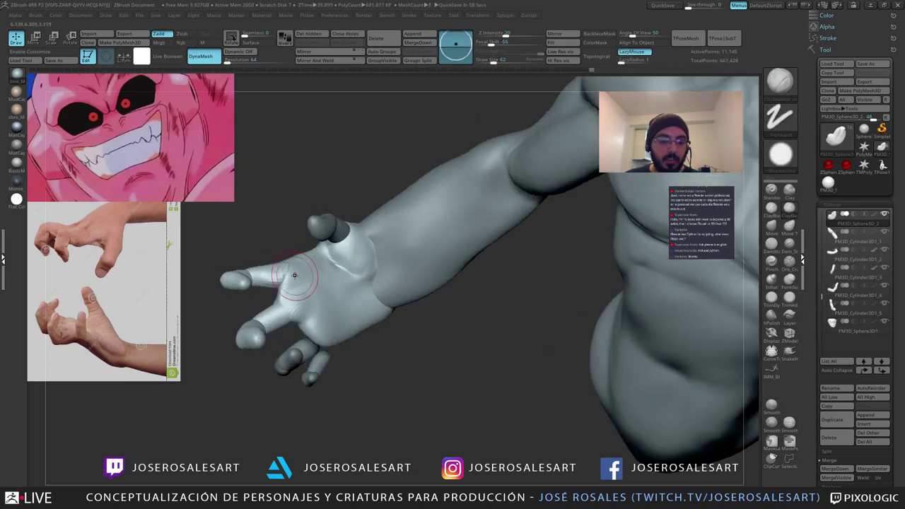
left_click_drag(297, 278, 291, 288)
mouse_move(291, 289)
right_mouse_down()
mouse_move(289, 307)
mouse_move(284, 290)
mouse_move(316, 291)
mouse_move(307, 273)
mouse_move(315, 327)
mouse_move(304, 338)
mouse_move(368, 326)
mouse_move(348, 318)
mouse_move(331, 327)
mouse_move(385, 336)
mouse_move(374, 347)
mouse_move(335, 324)
mouse_move(356, 322)
right_mouse_up()
left_click_drag(356, 322, 275, 292)
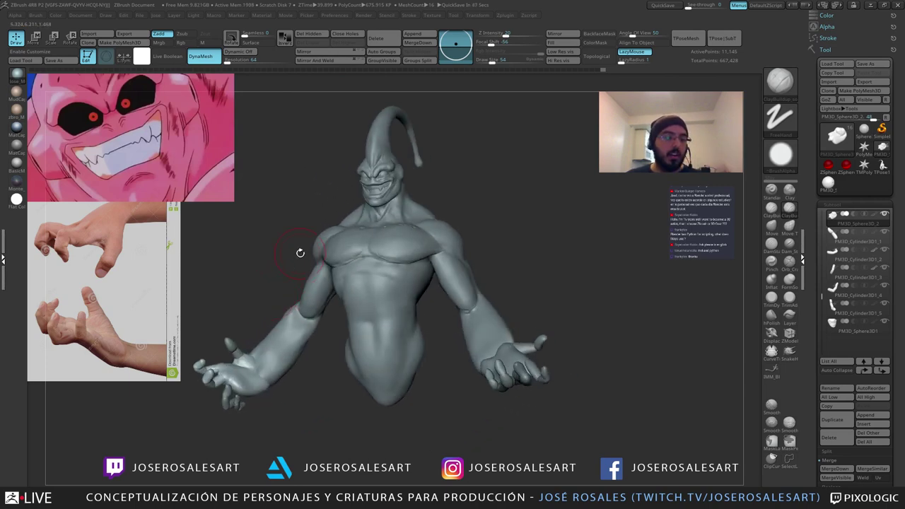
Step: Activate the middle finger, PM3D_Cylinder3D1_3, and push its outer segments into shape with the Move brush
left_click_drag(300, 253, 336, 293)
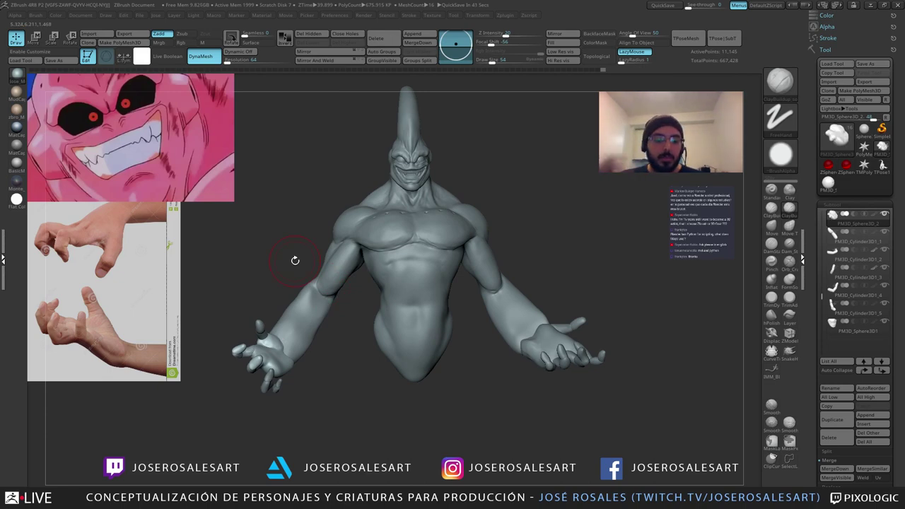
mouse_move(279, 304)
left_mouse_down("alt")
mouse_move(264, 348)
mouse_move(300, 310)
left_mouse_up("alt")
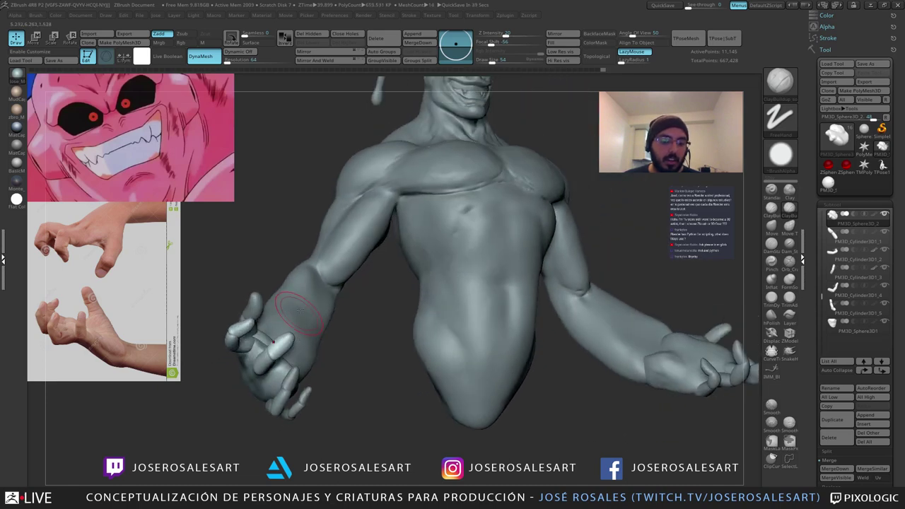
left_click_drag(244, 345, 294, 368, "alt")
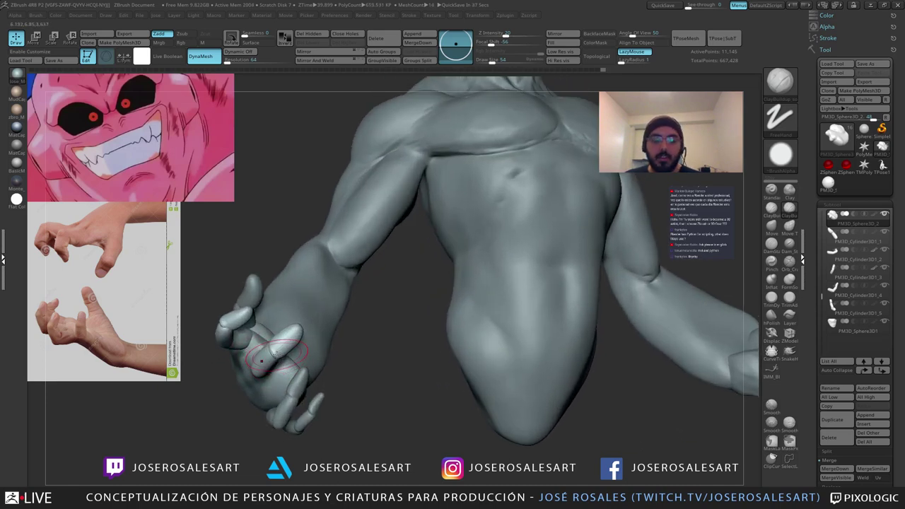
key("b")
key("m")
key("v")
right_click_drag(276, 350, 276, 340, "ctrl")
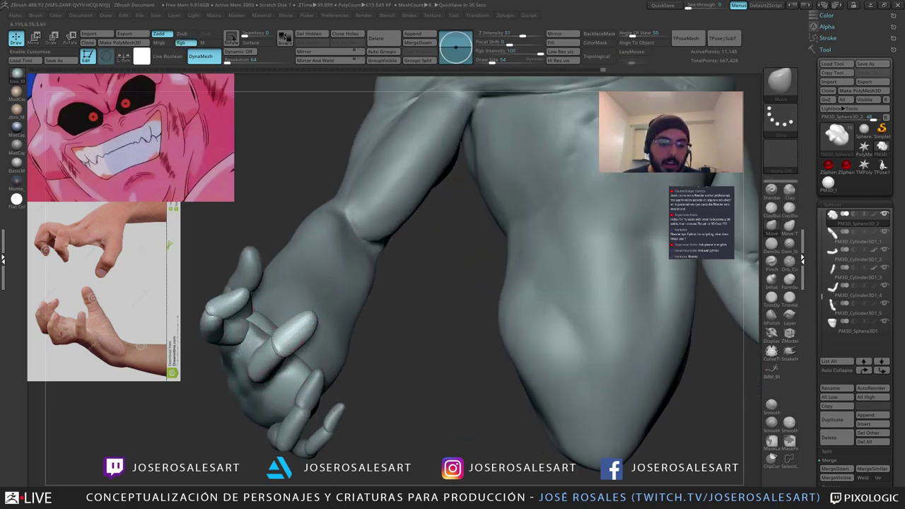
left_click(275, 332, "alt")
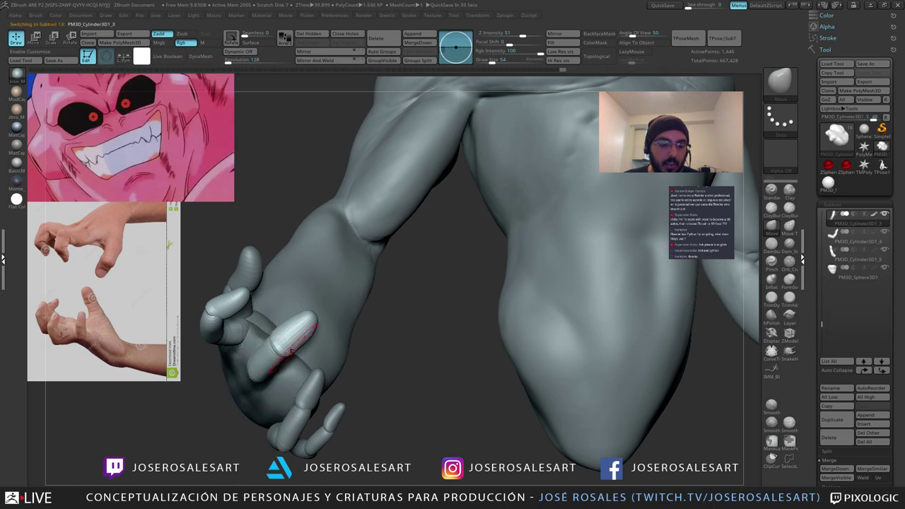
mouse_move(310, 322)
right_mouse_down()
mouse_move(281, 349)
mouse_move(285, 358)
mouse_move(246, 372)
mouse_move(240, 386)
mouse_move(251, 357)
mouse_move(237, 358)
mouse_move(268, 356)
mouse_move(245, 375)
mouse_move(255, 353)
mouse_move(259, 401)
right_mouse_up()
Step: Adjust the middle finger's base segment where it meets the knuckle with the Move brush
key("b")
key("c")
key("b")
key("b")
key("m")
key("v")
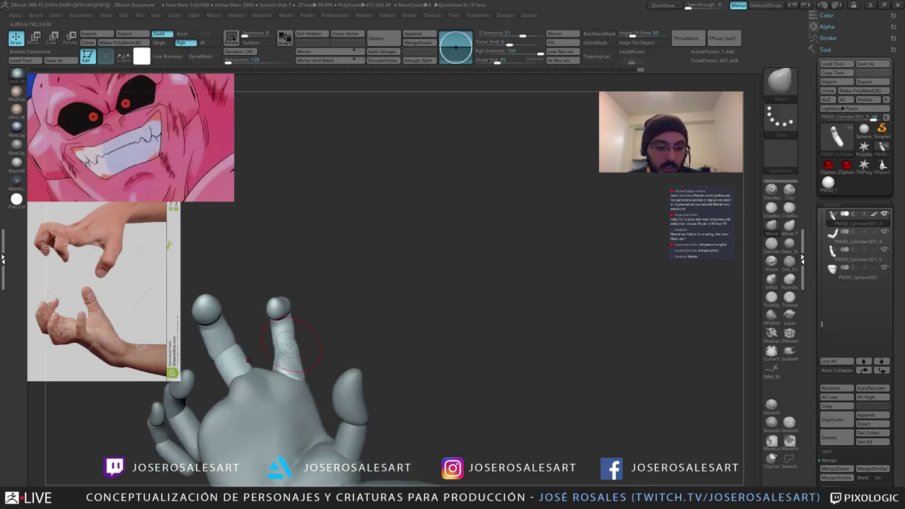
right_click_drag(289, 345, 320, 347)
Step: Activate the index finger, PM3D_Cylinder3D1_2, and refine its shape with the Move brush
right_click_drag(292, 278, 285, 310)
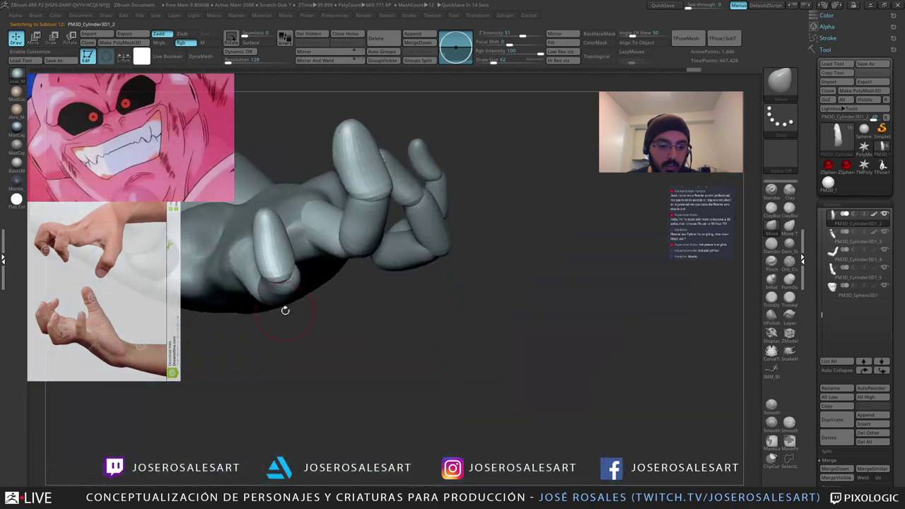
mouse_move(280, 220)
right_mouse_down()
mouse_move(289, 297)
mouse_move(309, 283)
mouse_move(319, 302)
mouse_move(441, 242)
mouse_move(388, 166)
mouse_move(342, 203)
mouse_move(351, 258)
mouse_move(340, 271)
mouse_move(359, 216)
mouse_move(319, 305)
mouse_move(346, 280)
mouse_move(388, 326)
mouse_move(354, 397)
right_mouse_up()
key("[")
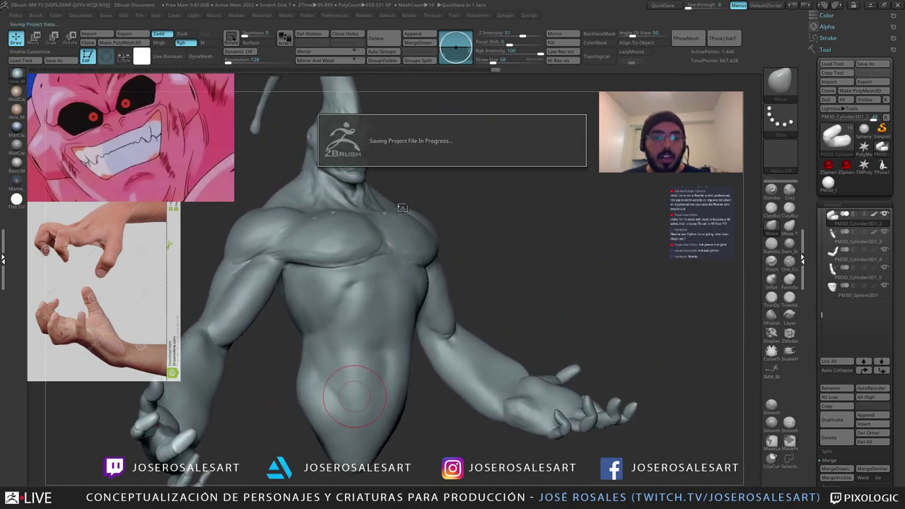
Step: Activate the ring finger, PM3D_Cylinder3D1_4, and rotate it as a whole at the palm
right_click_drag(469, 234, 520, 225)
right_click_drag(520, 225, 446, 326)
right_click_drag(310, 383, 291, 325, "alt")
left_click(299, 400, "alt")
right_click_drag(299, 400, 274, 382)
key("w")
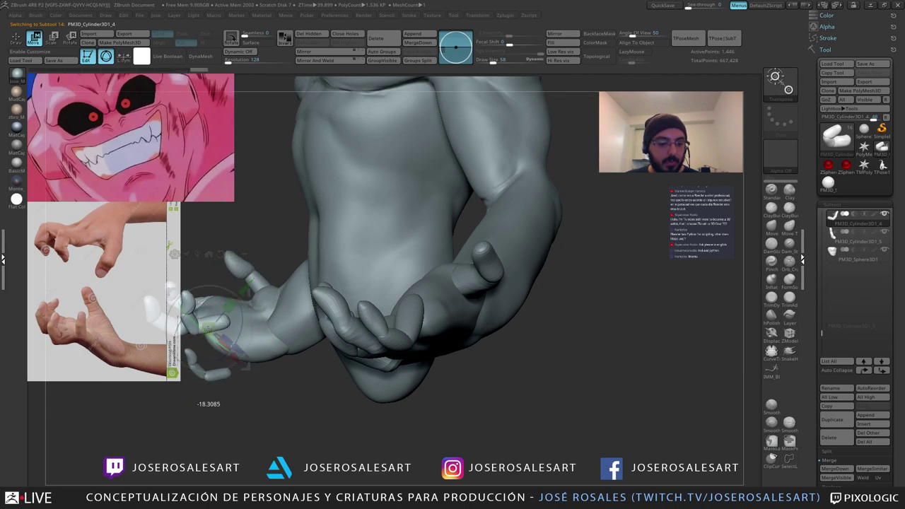
left_click_drag(230, 300, 232, 297)
mouse_move(237, 311)
right_mouse_down()
mouse_move(258, 370)
mouse_move(275, 306)
mouse_move(300, 304)
mouse_move(304, 327)
mouse_move(265, 353)
mouse_move(259, 295)
right_mouse_up()
Step: Reposition the ring finger with the transform gizmo so its base seats correctly against the palm
key("q")
key("w")
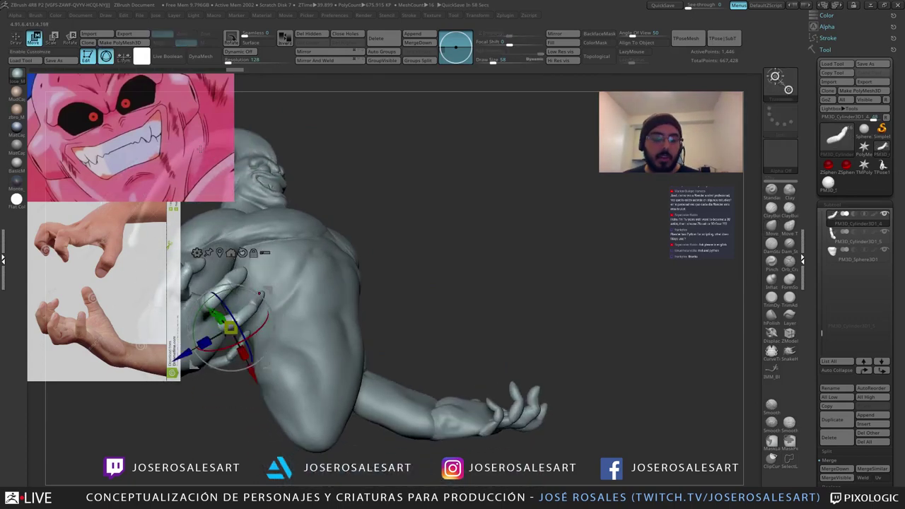
right_click_drag(317, 209, 351, 231)
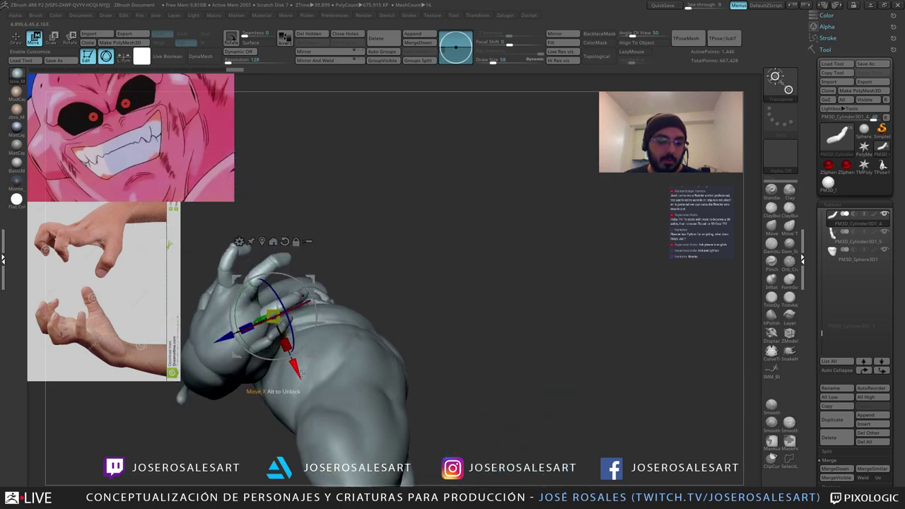
left_click_drag(301, 374, 297, 365)
left_click_drag(467, 453, 347, 261)
left_click_drag(300, 323, 316, 315)
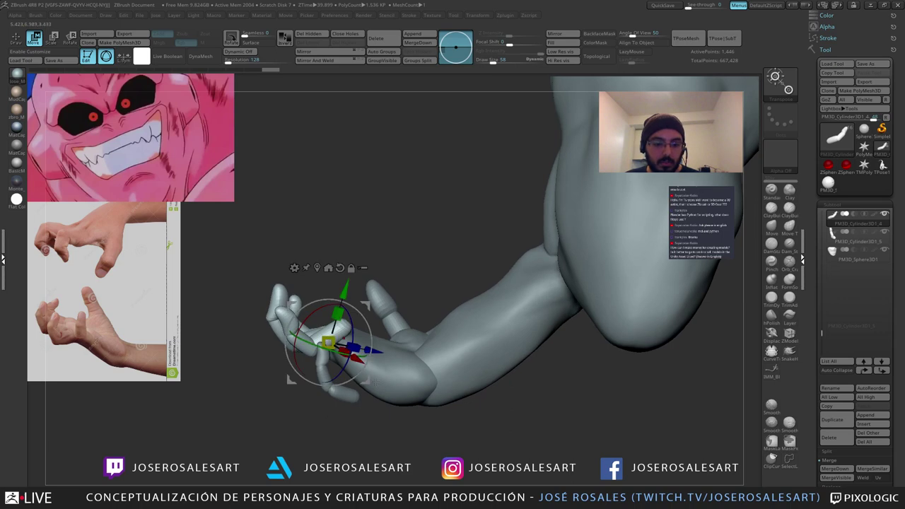
left_click_drag(369, 306, 415, 300)
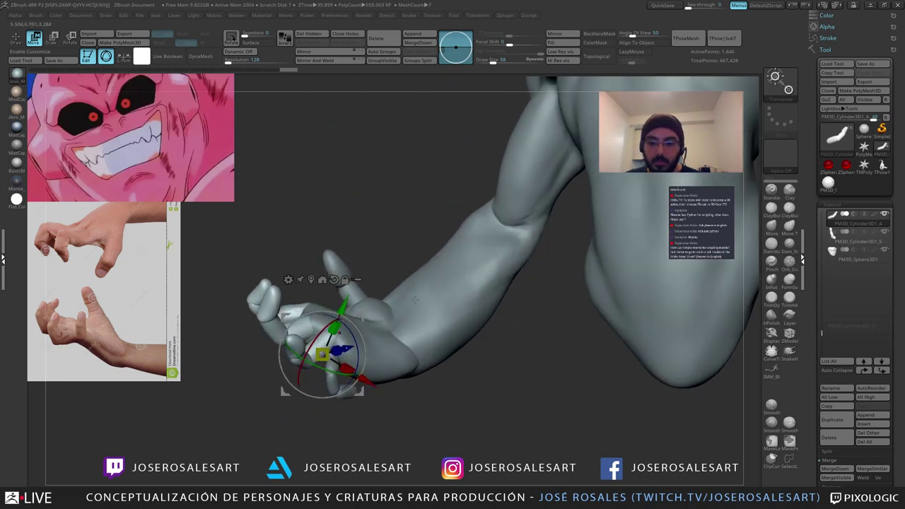
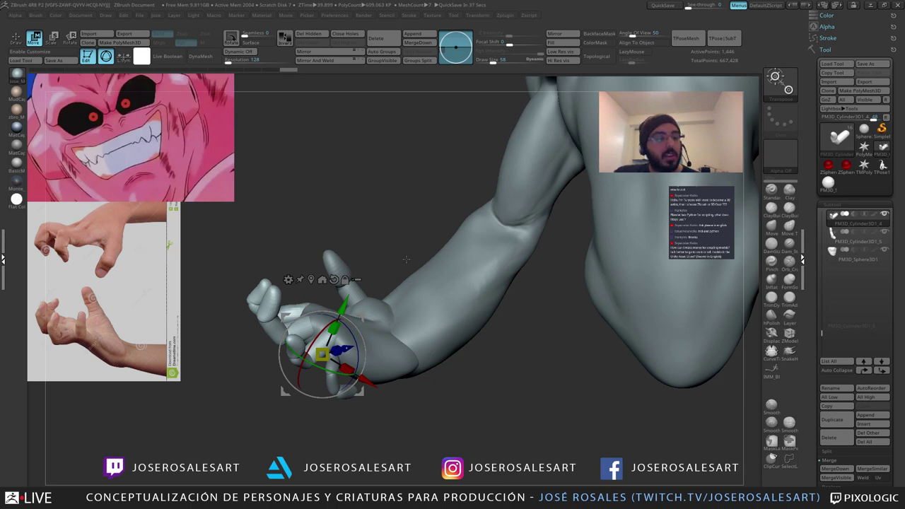
Step: Adjust the ring finger's position and rotation at the palm with the transform gizmo
left_click_drag(416, 238, 340, 233)
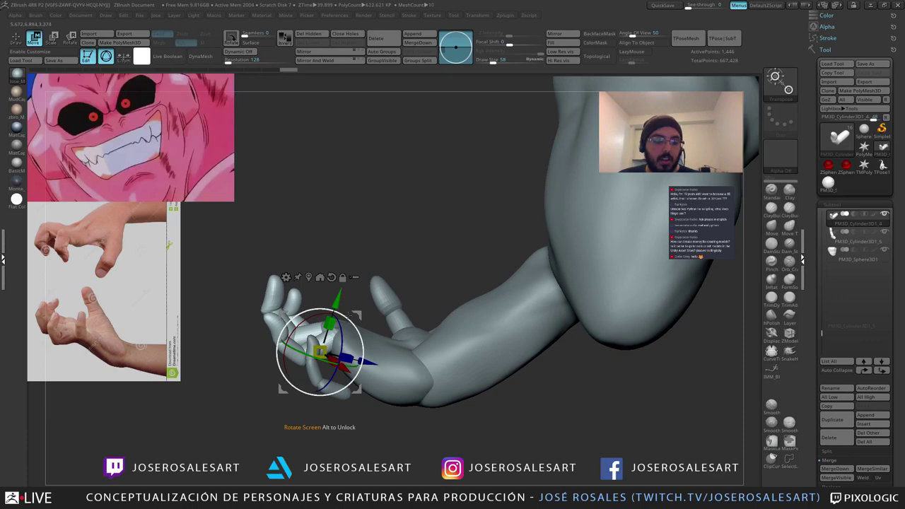
right_click_drag(354, 318, 301, 318)
left_click_drag(352, 322, 347, 297)
left_click_drag(367, 375, 366, 376)
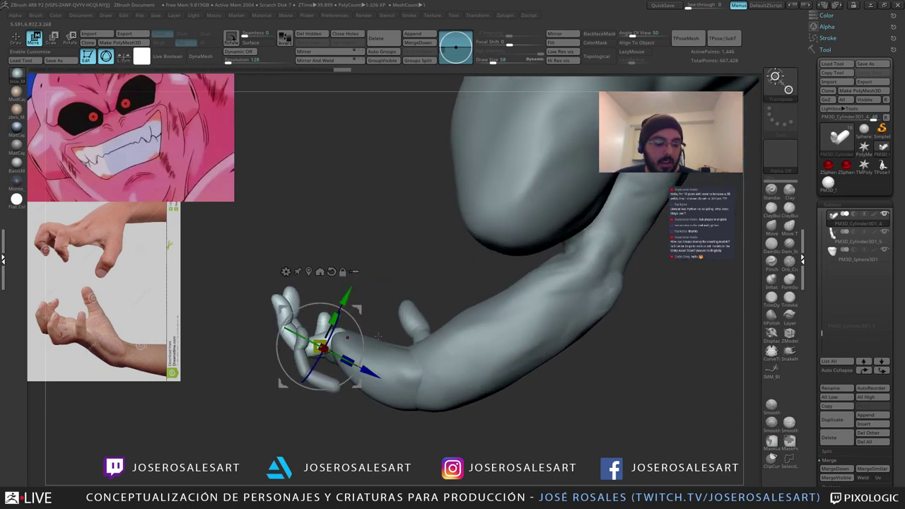
Step: Activate the palm, PM3D_Sphere3D_2, and build up clay around the base of the ring finger
key("q")
right_click_drag(321, 332, 368, 319)
mouse_move(368, 318)
right_mouse_down("ctrl")
mouse_move(359, 353)
mouse_move(370, 355)
right_mouse_up("ctrl")
left_click(348, 360, "alt")
right_click_drag(370, 355, 367, 318, "ctrl")
key("2")
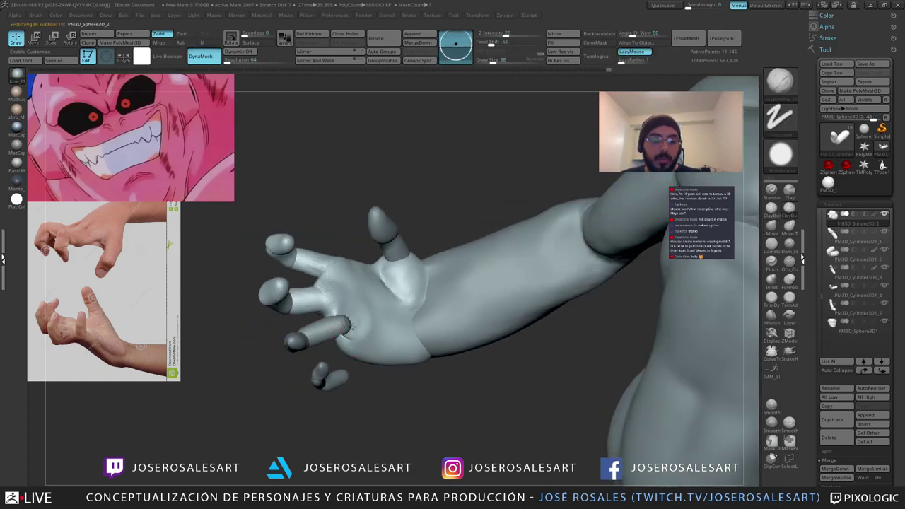
left_click_drag(352, 326, 360, 321)
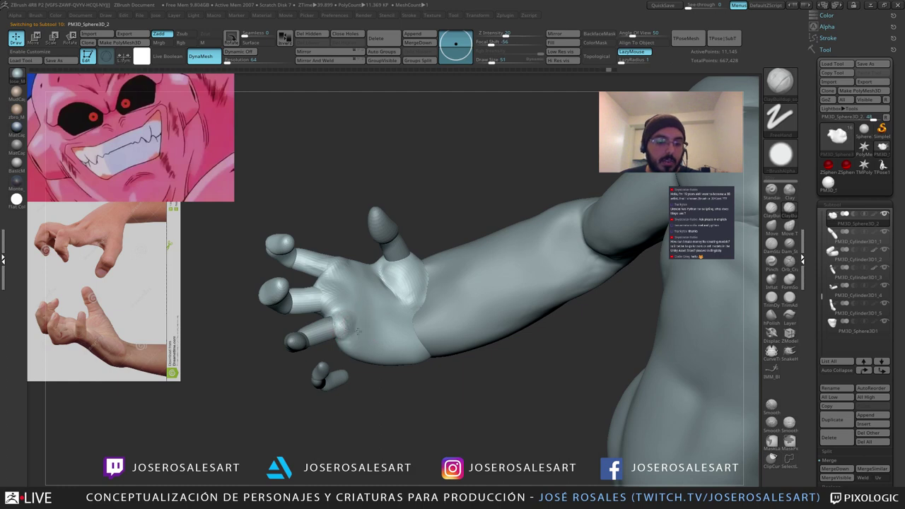
right_click_drag(358, 331, 335, 337)
left_click_drag(336, 333, 342, 341)
mouse_move(318, 335)
right_mouse_down()
mouse_move(346, 333)
mouse_move(329, 337)
right_mouse_up()
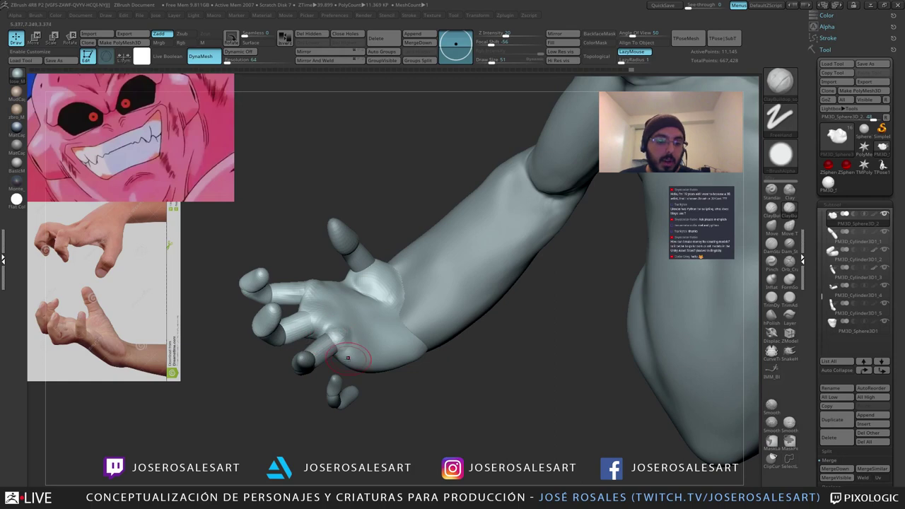
Step: Build up the little-finger side of the palm and the ring knuckle, reducing the brush size to 26
left_click_drag(348, 358, 346, 354)
right_click_drag(347, 353, 337, 343)
key("s")
left_click_drag(332, 345, 338, 345)
right_click_drag(314, 287, 321, 327, "ctrl")
key("s")
left_click_drag(347, 332, 340, 337)
mouse_move(340, 336)
right_mouse_down()
mouse_move(340, 327)
mouse_move(342, 336)
right_mouse_up()
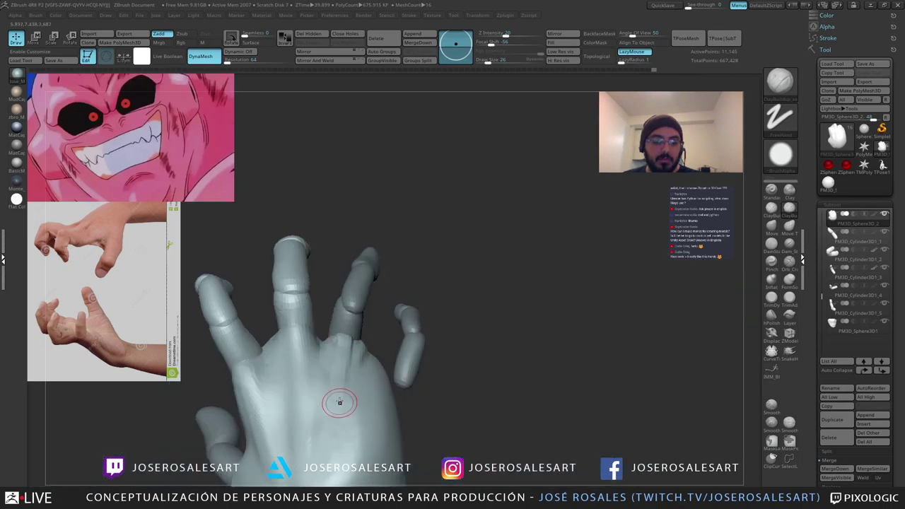
Step: Sculpt the tendon forms running from the knuckles to the wrist on the back of the hand and smooth them
left_click_drag(341, 402, 340, 408)
mouse_move(339, 408)
right_mouse_down("ctrl")
mouse_move(338, 349)
mouse_move(326, 404)
right_mouse_up("ctrl")
left_click_drag(326, 405, 323, 419)
right_click_drag(322, 419, 343, 351)
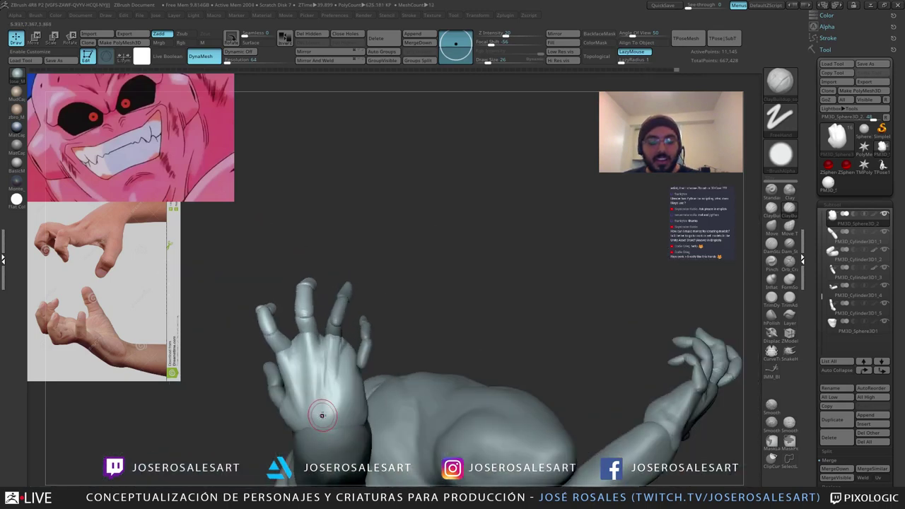
right_click_drag(322, 416, 330, 344)
left_click_drag(329, 344, 332, 388, "shift")
mouse_move(332, 388)
right_mouse_down()
mouse_move(334, 368)
mouse_move(312, 389)
mouse_move(375, 360)
mouse_move(227, 318)
mouse_move(406, 324)
mouse_move(354, 329)
right_mouse_up()
right_click_drag(353, 329, 398, 246, "ctrl")
Step: Activate the ring finger, PM3D_Cylinder3D1_4, and move it against the knuckle with the gizmo
key("w")
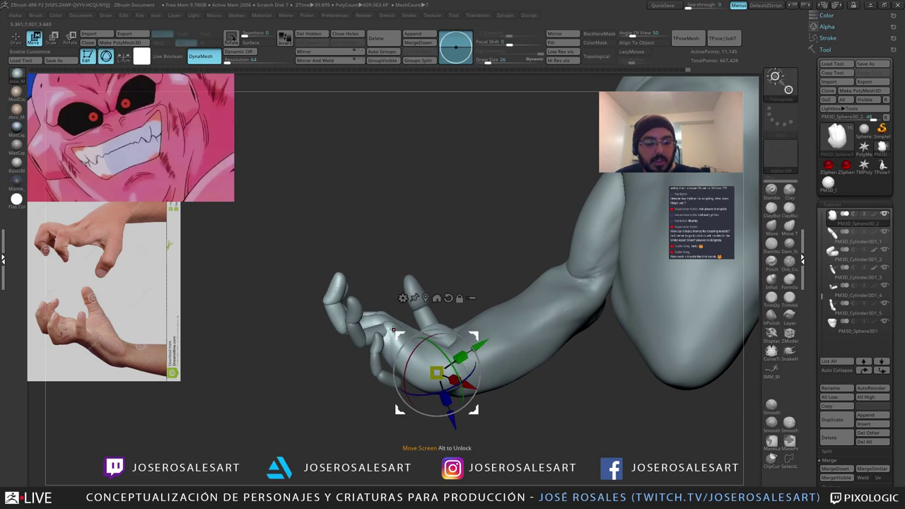
left_click(384, 336, "alt")
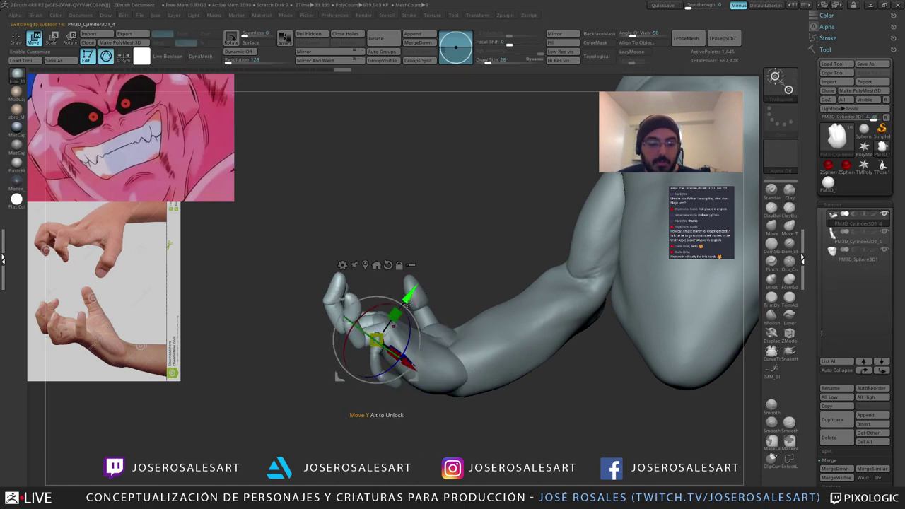
right_click_drag(394, 327, 409, 298)
left_click_drag(412, 302, 407, 296)
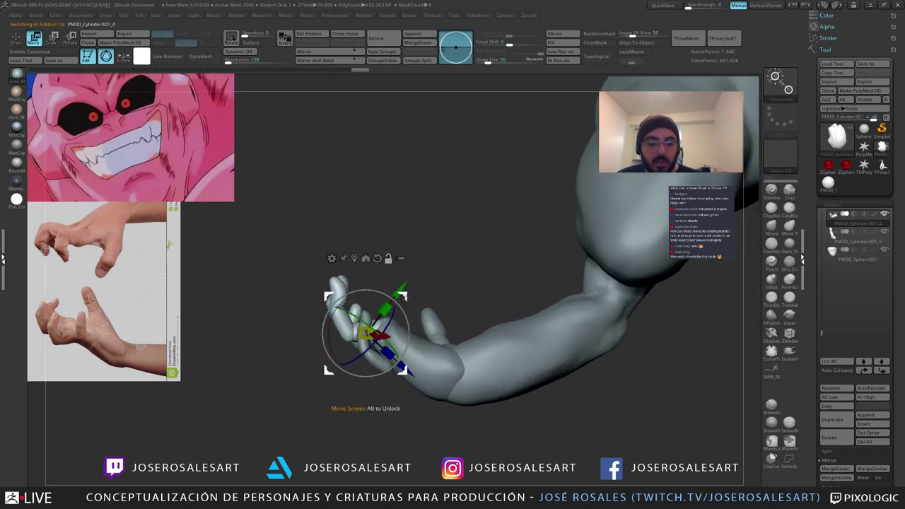
Step: Set the brush size to 69, then shift and rotate the whole ring finger at the palm with the gizmo
key("q")
mouse_move(408, 297)
right_mouse_down("ctrl")
mouse_move(438, 262)
mouse_move(368, 270)
mouse_move(403, 363)
mouse_move(391, 401)
mouse_move(418, 362)
mouse_move(426, 405)
mouse_move(402, 282)
mouse_move(436, 291)
mouse_move(421, 291)
mouse_move(384, 321)
mouse_move(448, 330)
mouse_move(278, 339)
mouse_move(305, 330)
mouse_move(362, 338)
right_mouse_up("ctrl")
right_click(362, 338)
key("s")
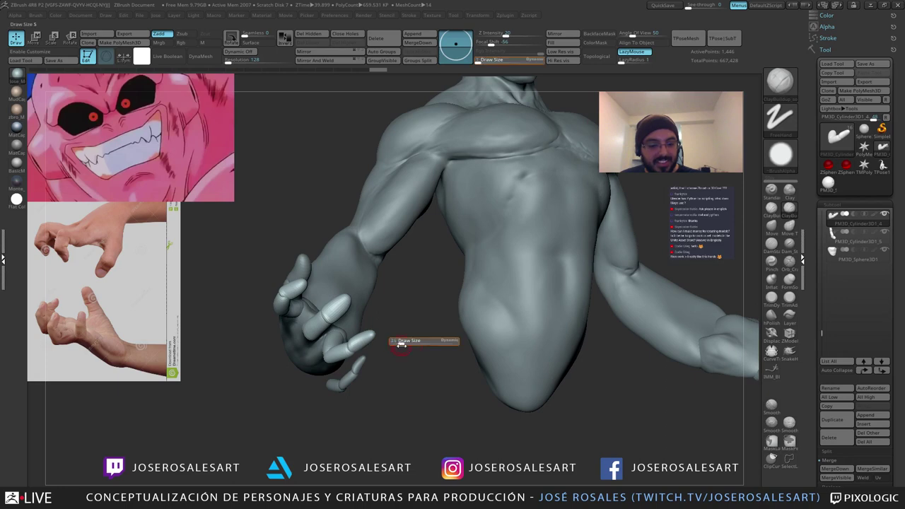
left_click_drag(400, 343, 403, 343)
mouse_move(404, 346)
right_mouse_down()
mouse_move(407, 367)
mouse_move(359, 355)
right_mouse_up()
key("w")
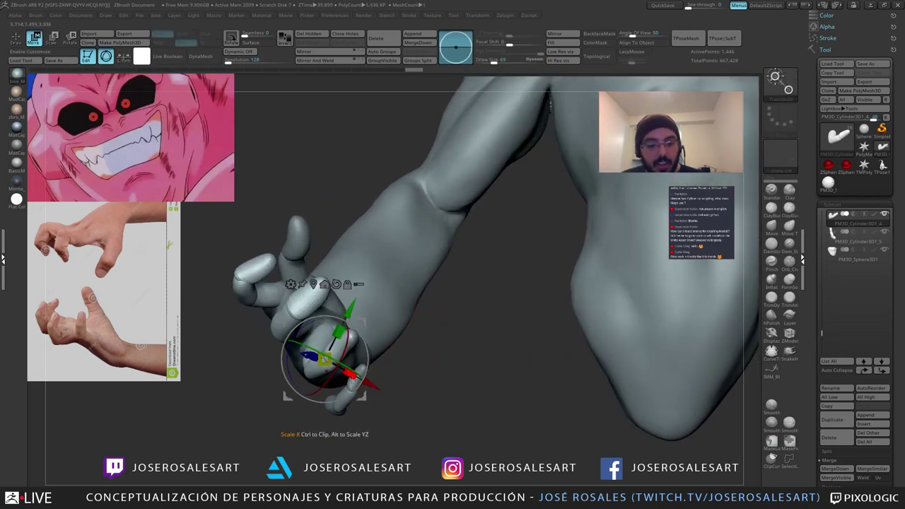
left_click_drag(342, 365, 336, 362)
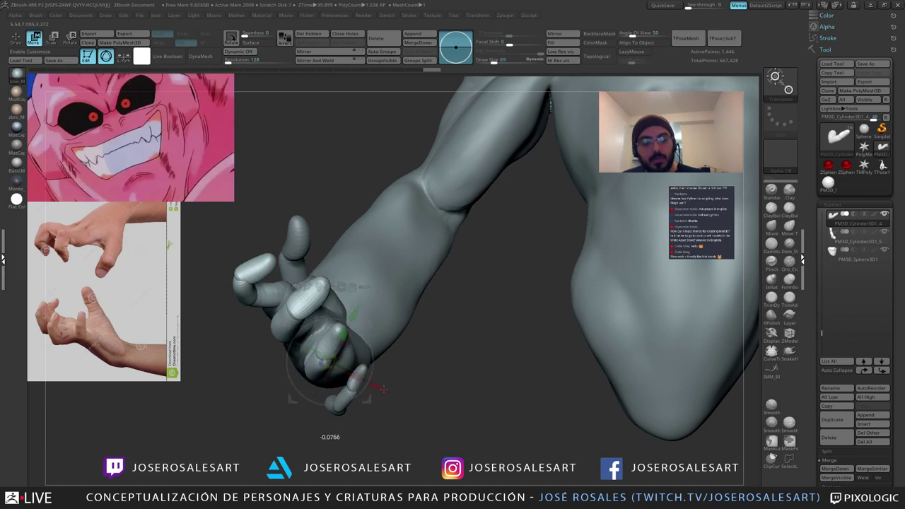
left_click_drag(453, 375, 367, 305)
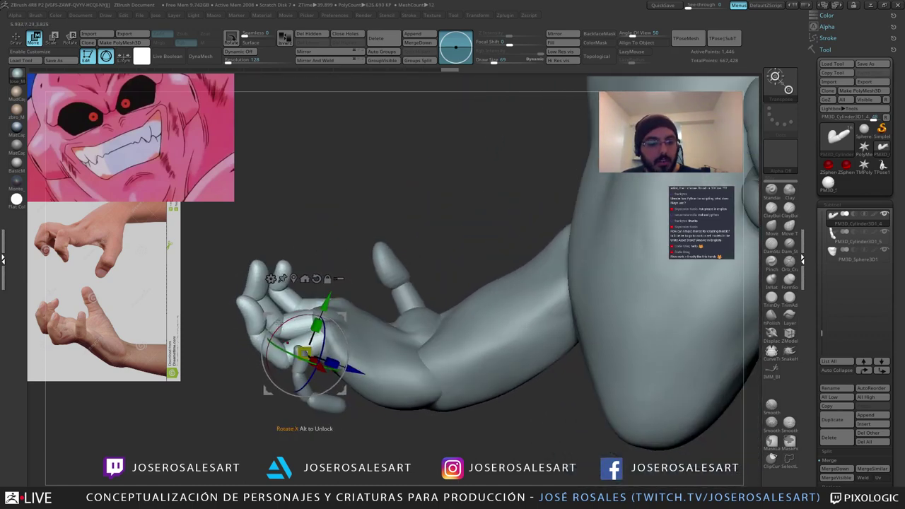
mouse_move(279, 324)
left_mouse_down()
mouse_move(289, 317)
mouse_move(272, 311)
mouse_move(297, 312)
left_mouse_up()
Step: Mask only the ring finger's base segment by isolating its polygroups, leaving the two outer segments unmasked
key("q")
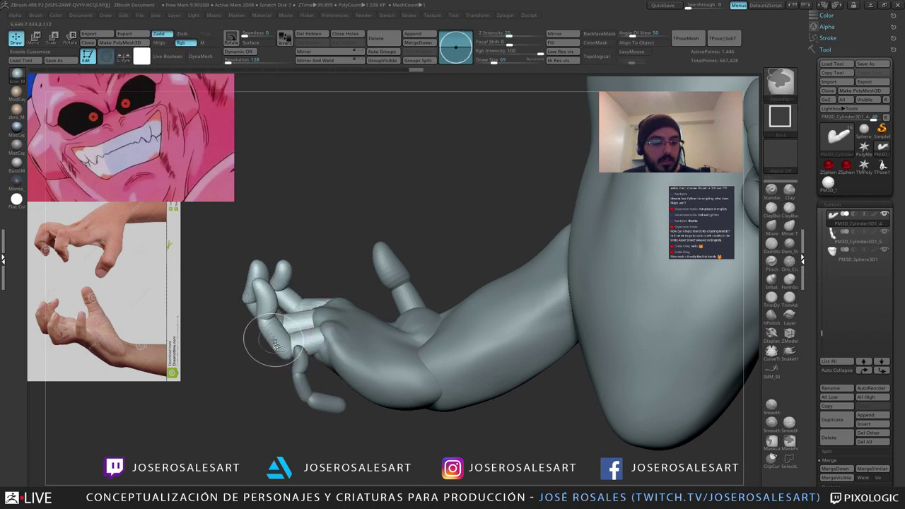
left_click(303, 341, "ctrl+shift")
left_click(393, 53)
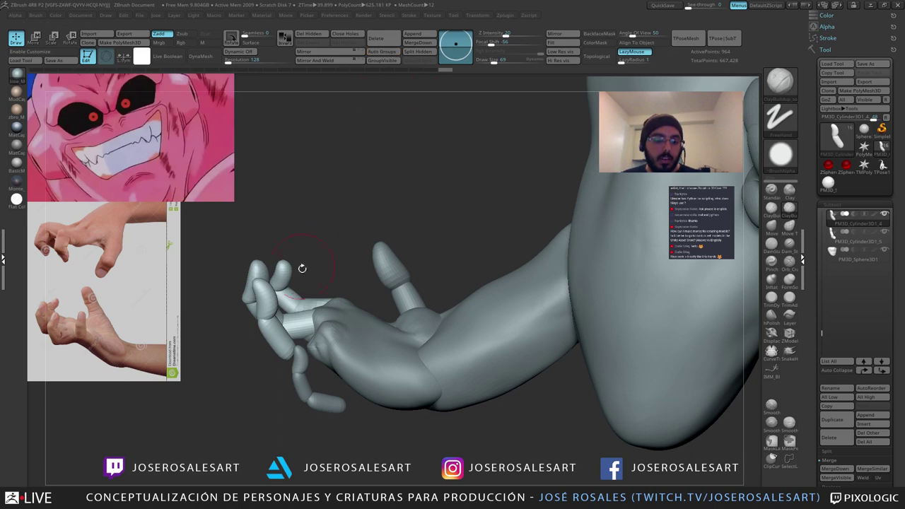
left_click(343, 239, "ctrl+shift")
left_click(270, 345, "ctrl+shift")
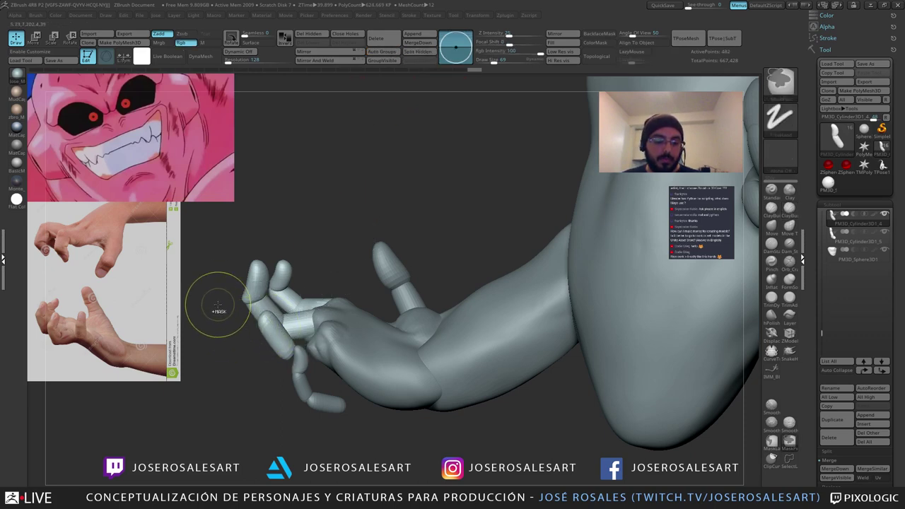
left_click_drag(218, 309, 182, 303)
left_click_drag(225, 285, 301, 337, "ctrl")
left_click_drag(249, 357, 311, 290)
left_click(307, 254, "ctrl+shift")
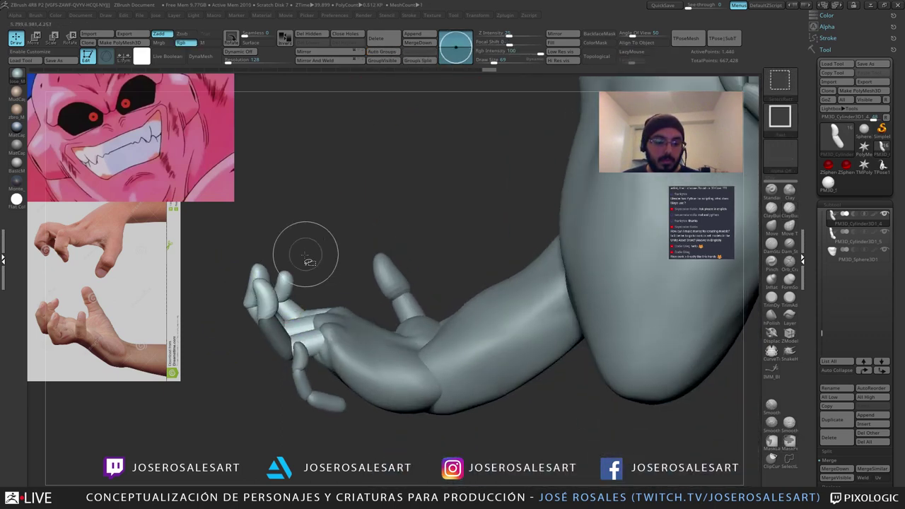
left_click_drag(232, 246, 309, 351, "ctrl")
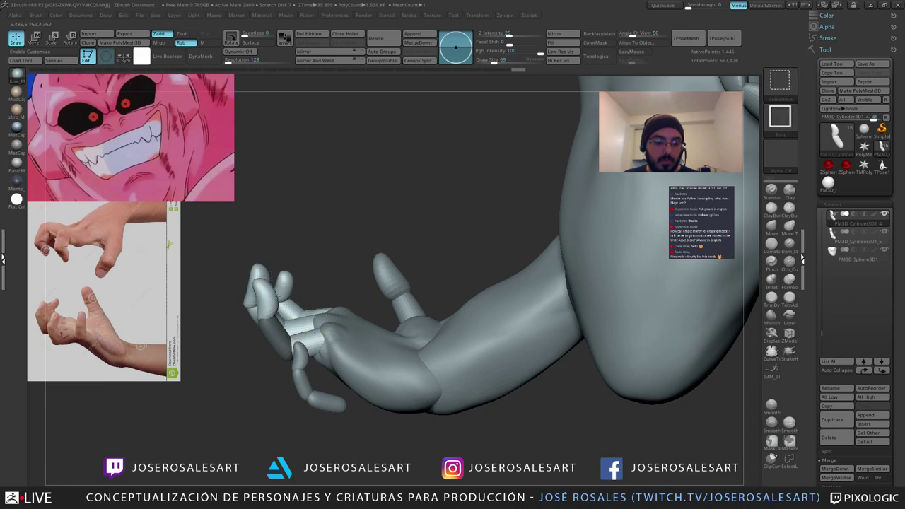
left_click(307, 342, "ctrl+shift")
left_click_drag(213, 252, 220, 261, "ctrl")
left_click(360, 232, "ctrl+shift")
left_click(365, 230, "ctrl")
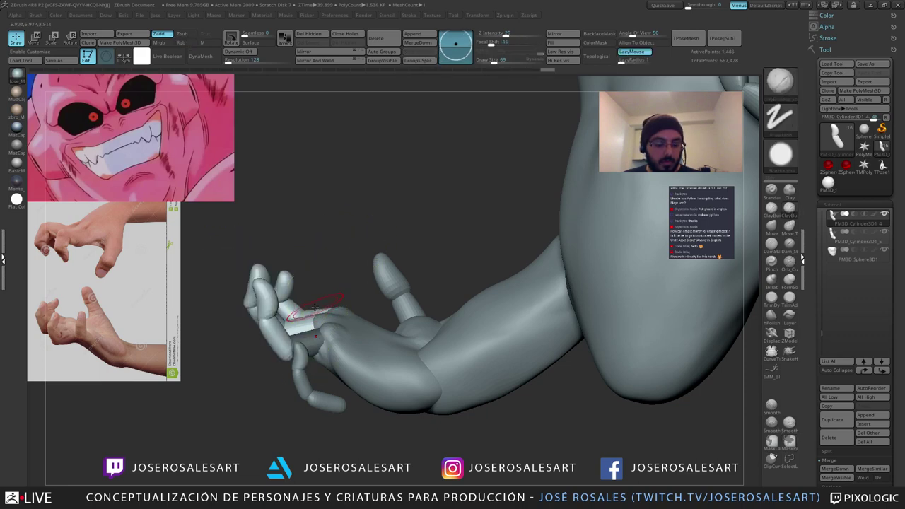
Step: Rotate the ring finger's two outer segments at the base joint to change the finger's curl
key("e")
left_click_drag(273, 385, 248, 387)
left_click_drag(327, 350, 325, 327)
mouse_move(334, 284)
left_mouse_down()
mouse_move(375, 284)
mouse_move(360, 300)
left_mouse_up()
key("q")
left_click_drag(308, 280, 296, 256)
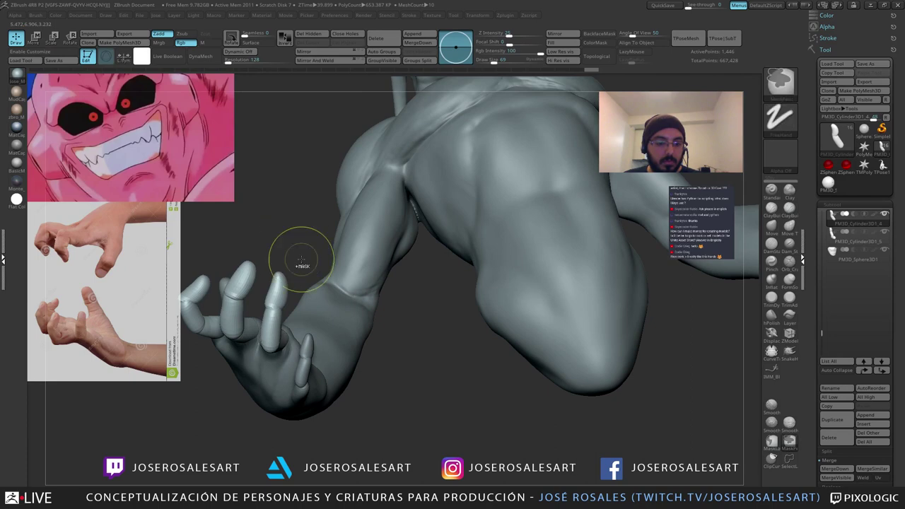
Step: Mask the ring finger's two lower segments and rotate the fingertip segment at its joint
left_click(275, 285, "ctrl+shift")
left_click(307, 241, "ctrl")
left_click(307, 241, "ctrl+shift")
left_click(307, 241, "ctrl")
key("w")
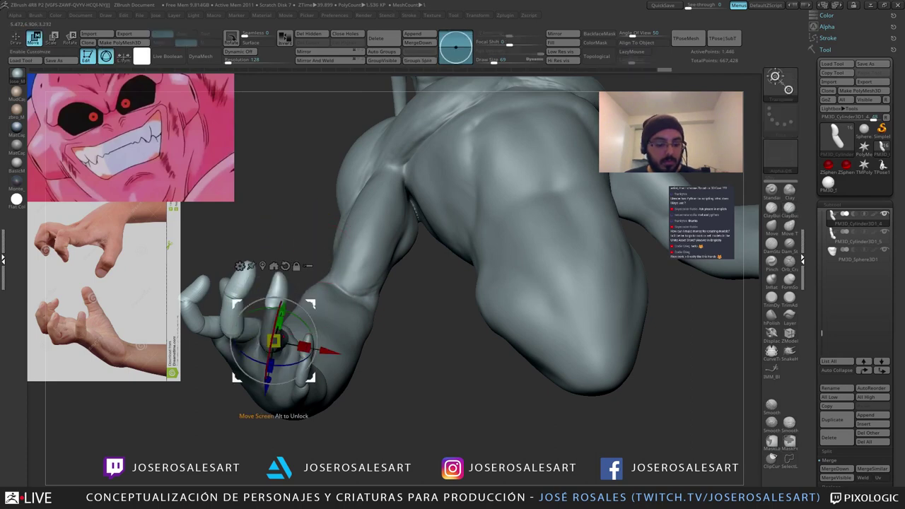
key("e")
left_click_drag(342, 266, 212, 318)
left_click_drag(266, 374, 261, 324, "alt")
left_click_drag(278, 302, 243, 312)
key("q")
mouse_move(283, 340)
left_mouse_down()
mouse_move(313, 263)
mouse_move(241, 274)
mouse_move(315, 277)
left_mouse_up()
right_click_drag(315, 278, 213, 262)
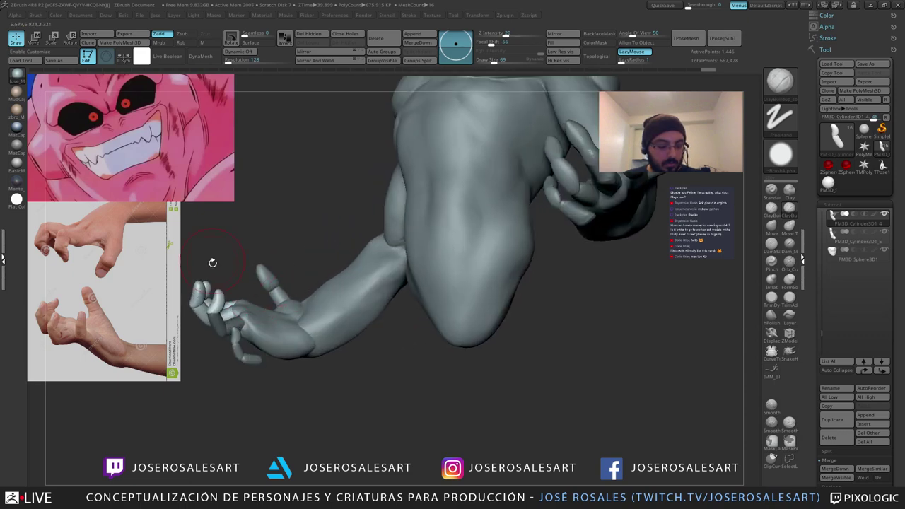
Step: Switch to the SnakeHook brush and pull the ring finger's tip segment into shape at its joint
key("b")
key("s")
key("h")
mouse_move(220, 302)
right_mouse_down("ctrl")
mouse_move(218, 318)
mouse_move(249, 336)
right_mouse_up("ctrl")
mouse_move(236, 305)
right_mouse_down()
mouse_move(212, 299)
mouse_move(248, 301)
mouse_move(276, 319)
right_mouse_up()
left_click_drag(249, 311, 254, 327, "shift")
right_click_drag(253, 327, 285, 326)
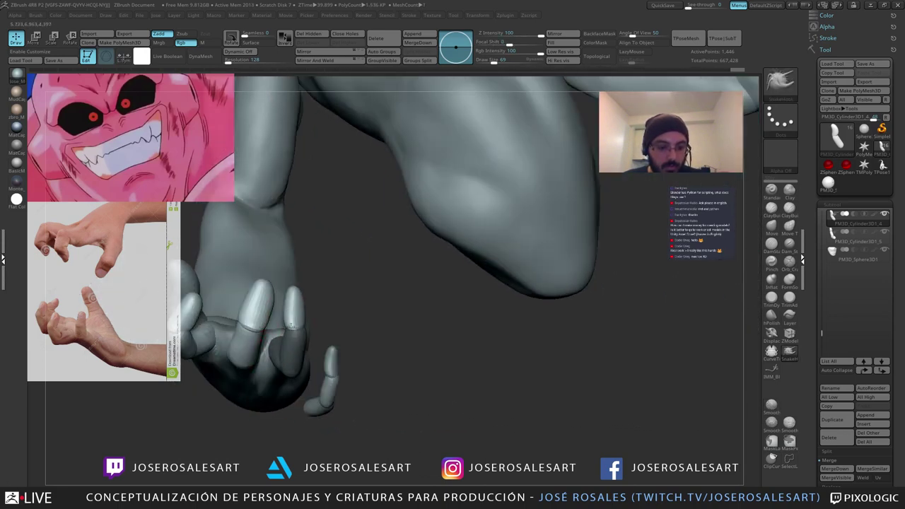
left_click_drag(291, 326, 293, 332)
Step: Refine the contour of the ring fingertip from the side and front with SnakeHook
right_click_drag(307, 300, 265, 294)
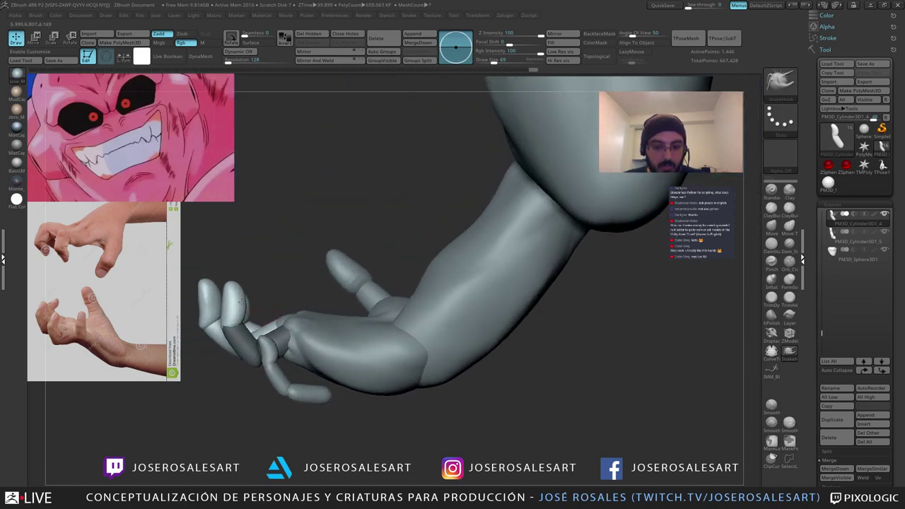
left_click_drag(242, 303, 246, 303)
right_click_drag(247, 303, 289, 303)
left_click_drag(245, 304, 240, 306)
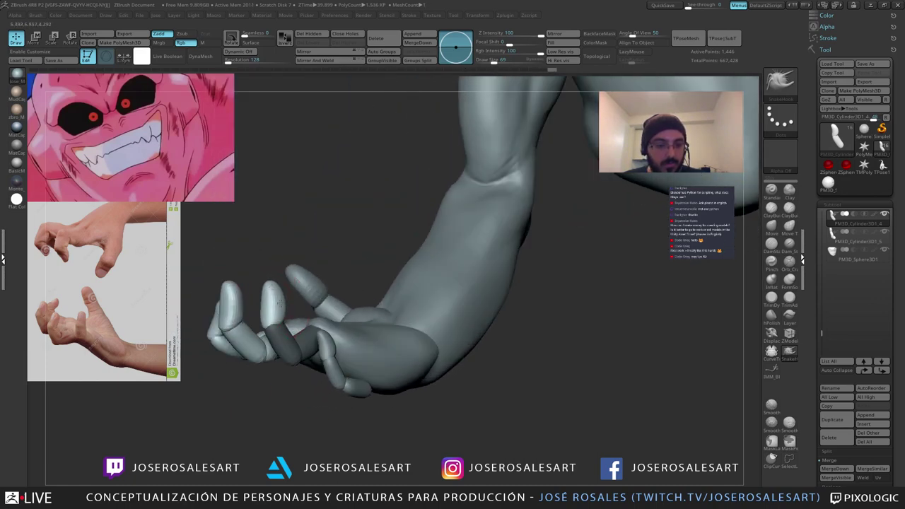
right_click_drag(240, 305, 265, 313)
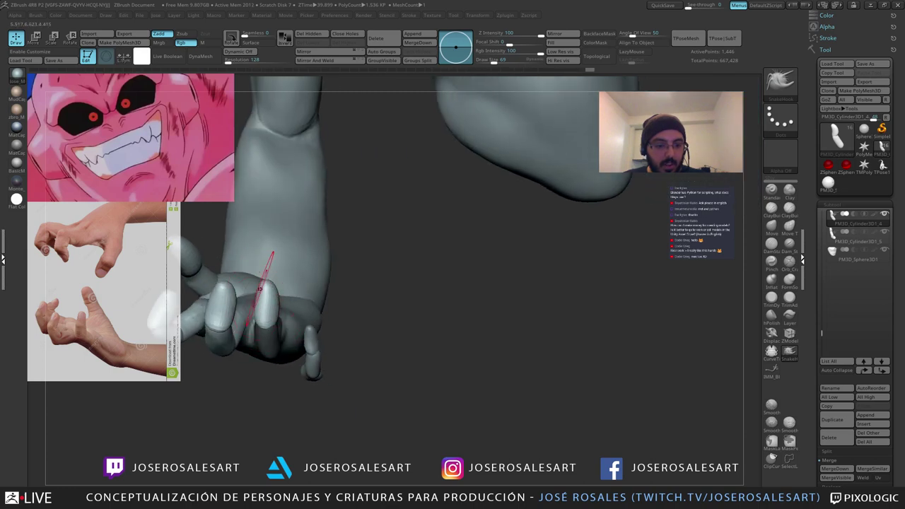
left_click_drag(260, 289, 259, 284)
Step: Set the SnakeHook brush size to 33 and make a small adjustment to the ring finger
mouse_move(259, 285)
right_mouse_down()
mouse_move(349, 271)
mouse_move(335, 360)
mouse_move(354, 309)
mouse_move(333, 217)
right_mouse_up()
mouse_move(365, 252)
right_mouse_down()
mouse_move(377, 259)
mouse_move(318, 255)
mouse_move(305, 284)
mouse_move(347, 281)
mouse_move(304, 288)
mouse_move(351, 300)
right_mouse_up()
key("s")
key("s")
left_click_drag(348, 338, 343, 333)
mouse_move(342, 330)
right_mouse_down()
mouse_move(297, 327)
mouse_move(310, 322)
right_mouse_up()
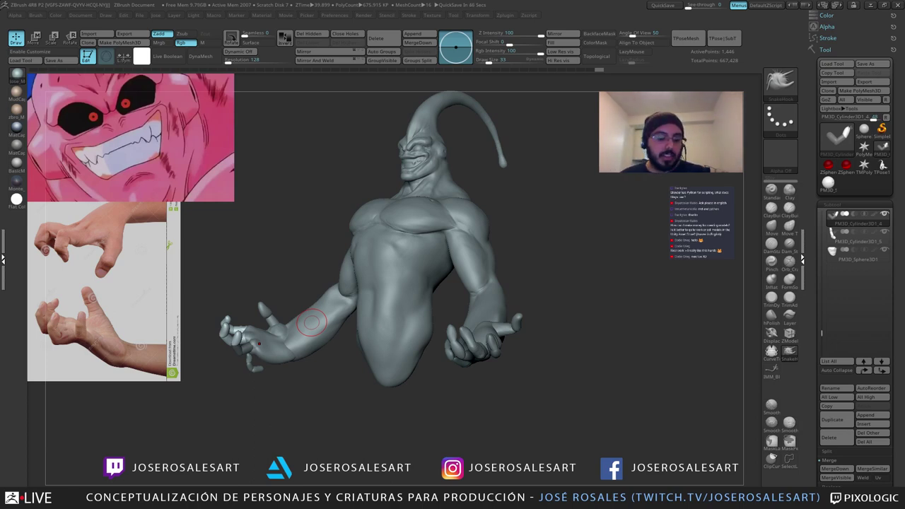
Step: Examine the character's face, neck, torso and hands from several angles to judge the proportions
mouse_move(313, 264)
left_mouse_down()
mouse_move(396, 272)
mouse_move(330, 367)
mouse_move(482, 273)
mouse_move(322, 418)
mouse_move(384, 263)
mouse_move(467, 212)
mouse_move(318, 403)
mouse_move(389, 227)
mouse_move(414, 247)
mouse_move(469, 191)
mouse_move(337, 263)
mouse_move(384, 278)
mouse_move(495, 128)
mouse_move(353, 262)
mouse_move(229, 228)
left_mouse_up()
key("space")
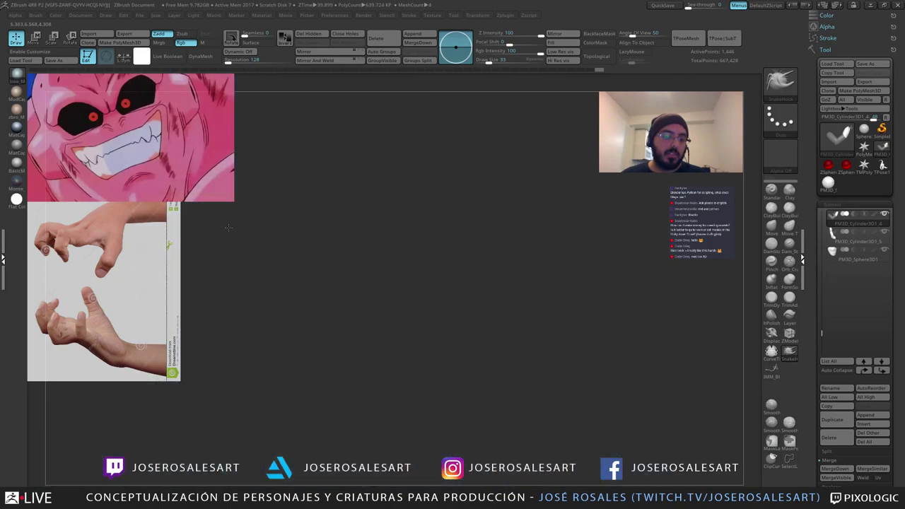
key("f")
left_click_drag(448, 281, 304, 297, "alt")
left_click_drag(495, 127, 187, 379, "alt")
left_click_drag(425, 155, 311, 403, "alt")
left_click_drag(438, 169, 319, 307, "alt")
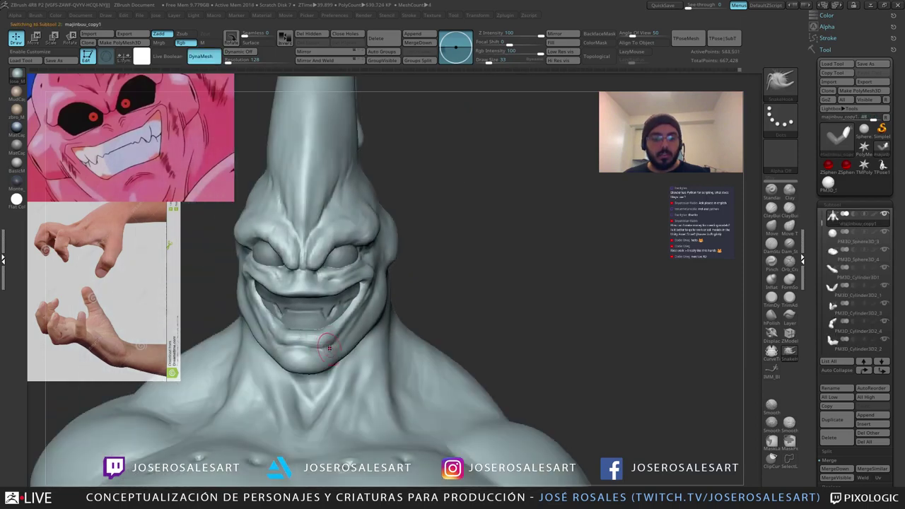
mouse_move(371, 249)
right_mouse_down()
mouse_move(388, 225)
mouse_move(353, 251)
right_mouse_up()
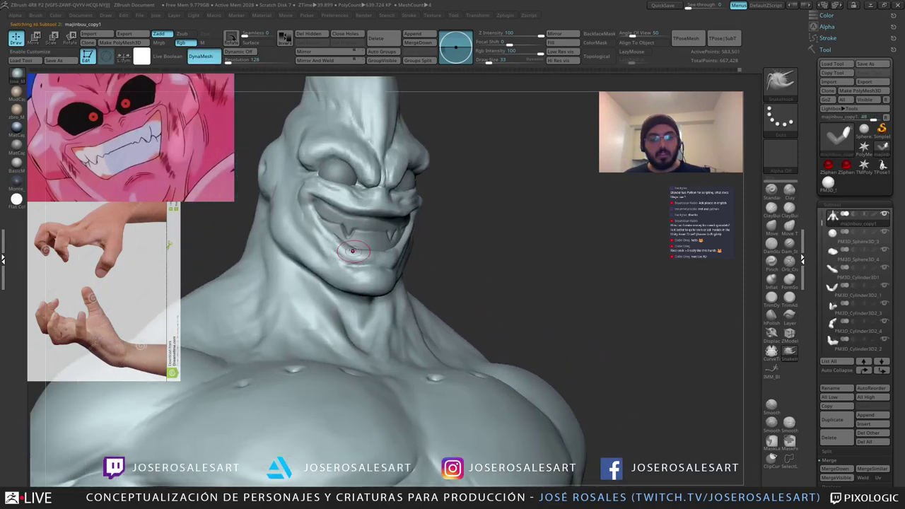
right_click_drag(383, 279, 357, 220, "ctrl")
right_click_drag(332, 346, 328, 404, "alt")
left_click_drag(323, 428, 301, 453)
left_click(346, 379, "alt")
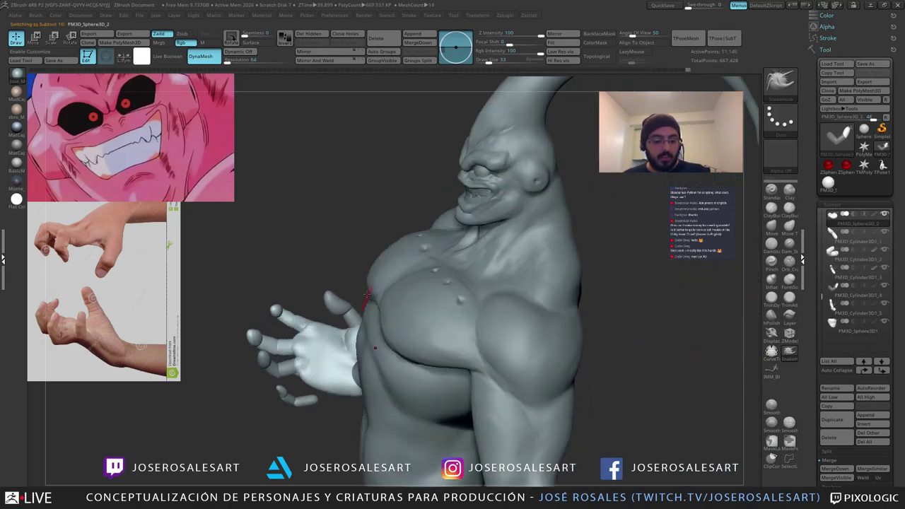
mouse_move(320, 314)
left_mouse_down()
mouse_move(336, 333)
mouse_move(377, 264)
mouse_move(349, 253)
mouse_move(428, 270)
left_mouse_up()
key("v")
mouse_move(361, 263)
left_mouse_down()
mouse_move(449, 277)
mouse_move(458, 262)
mouse_move(431, 273)
mouse_move(413, 262)
mouse_move(355, 300)
left_mouse_up()
key("v")
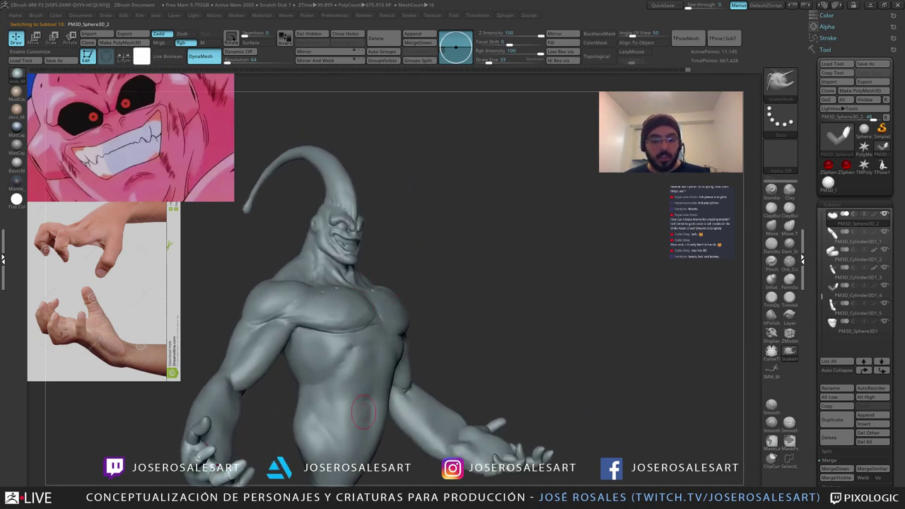
Step: Mask the body from the waist down, soften the mask edge and invert it so the lower torso stays editable
left_click_drag(364, 412, 173, 353, "alt")
left_click_drag(420, 469, 262, 335, "ctrl")
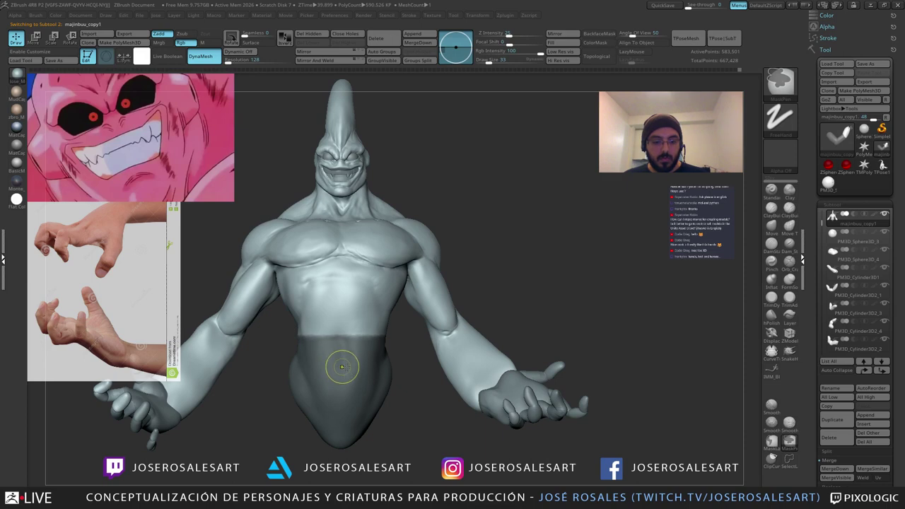
left_click(350, 376, "ctrl")
left_click(429, 411, "ctrl")
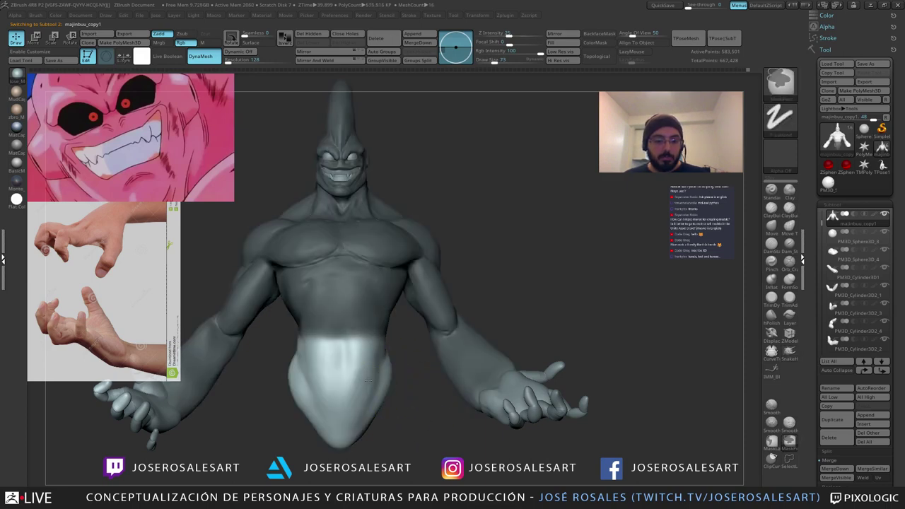
Step: Erase the mask around the back and sides of the waist to even out the editable area's border
left_click_drag(418, 389, 587, 403)
left_click_drag(510, 424, 460, 368, "alt")
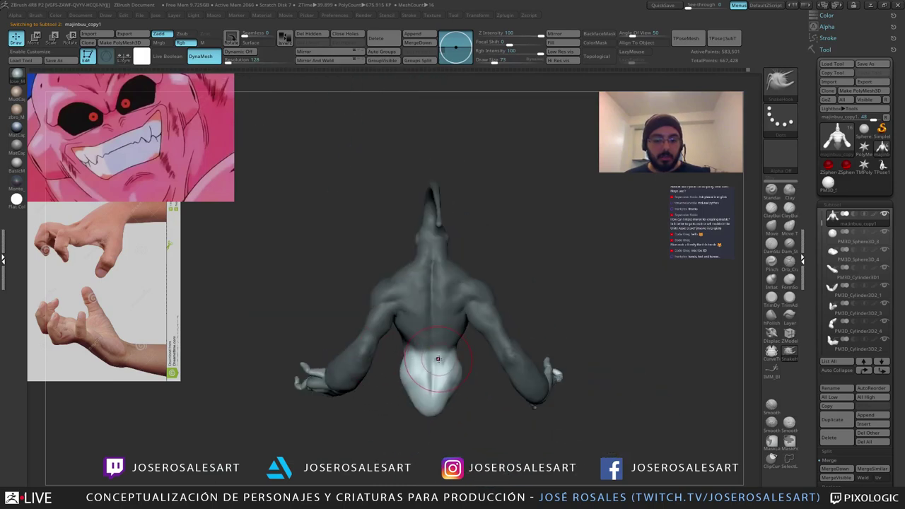
mouse_move(425, 370)
right_mouse_down("alt")
mouse_move(453, 384)
mouse_move(350, 336)
right_mouse_up("alt")
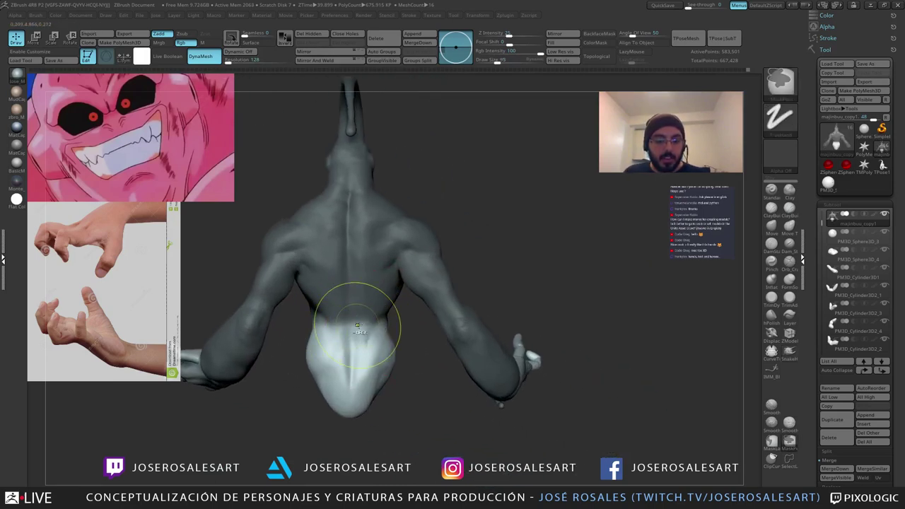
left_click_drag(345, 320, 312, 311, "ctrl+alt")
right_click_drag(297, 314, 452, 318)
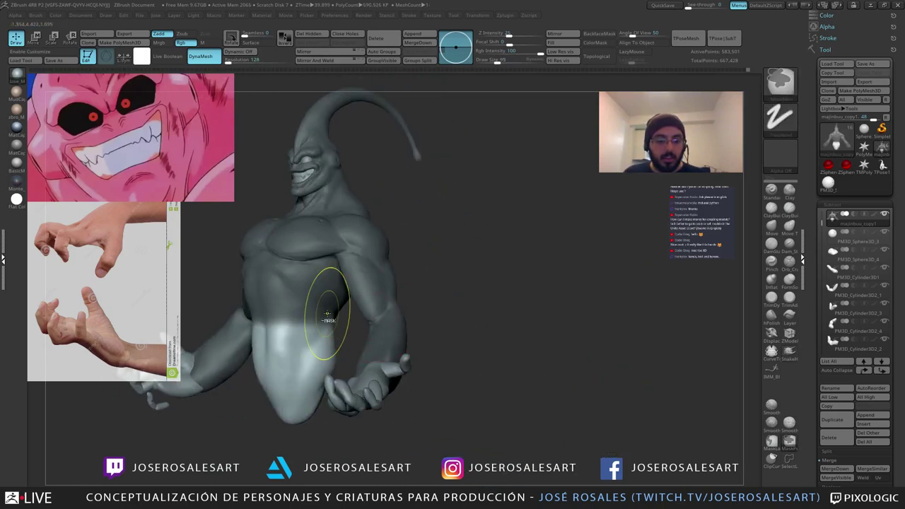
right_click_drag(272, 327, 333, 328)
left_click_drag(258, 316, 242, 326, "ctrl+alt")
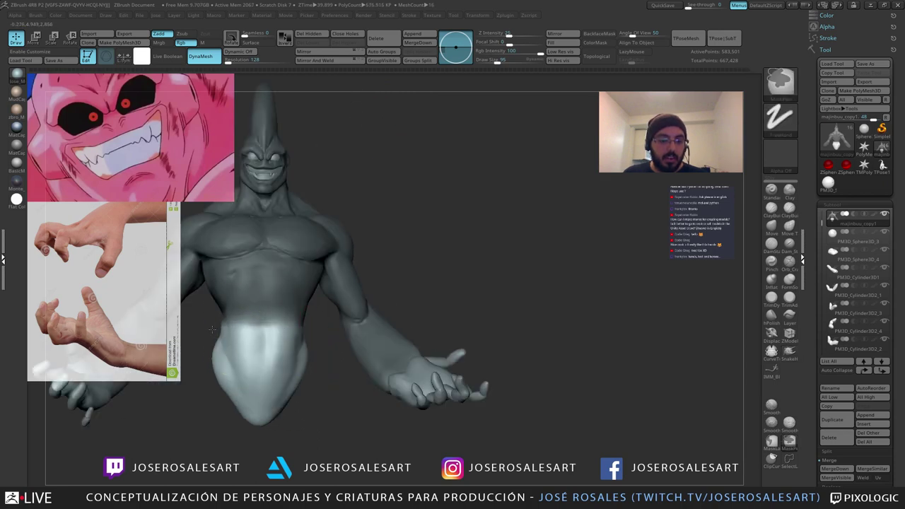
right_click_drag(237, 327, 272, 328)
Step: Invert the mask to check the waist boundary all around the body, then invert it back
left_click(303, 405, "ctrl")
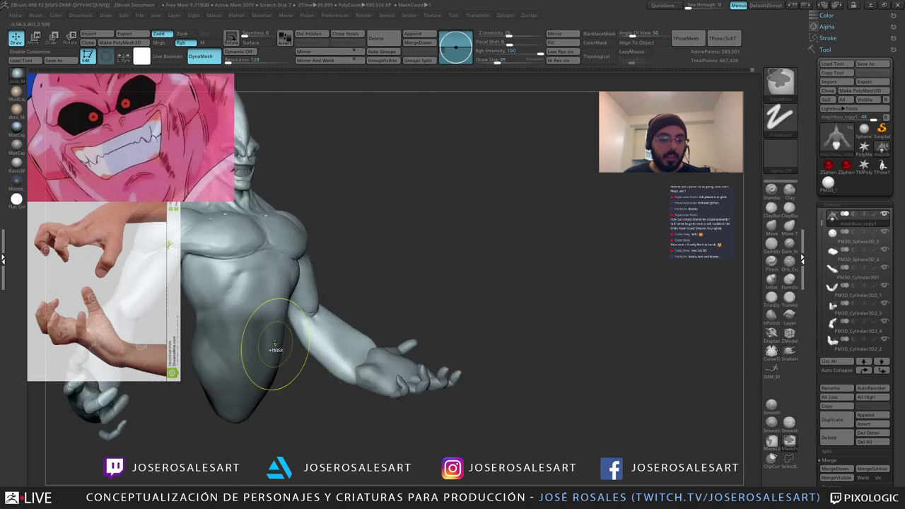
right_click_drag(283, 313, 236, 314, "ctrl")
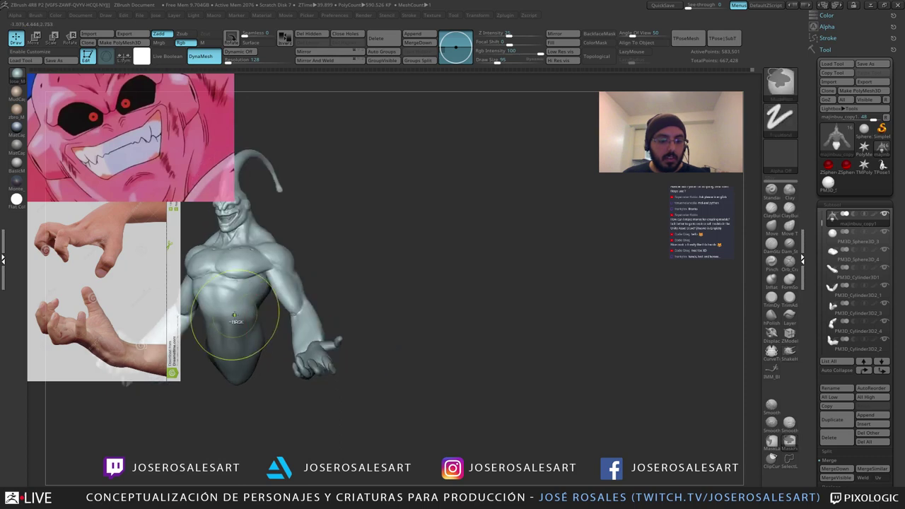
right_click_drag(346, 309, 287, 311)
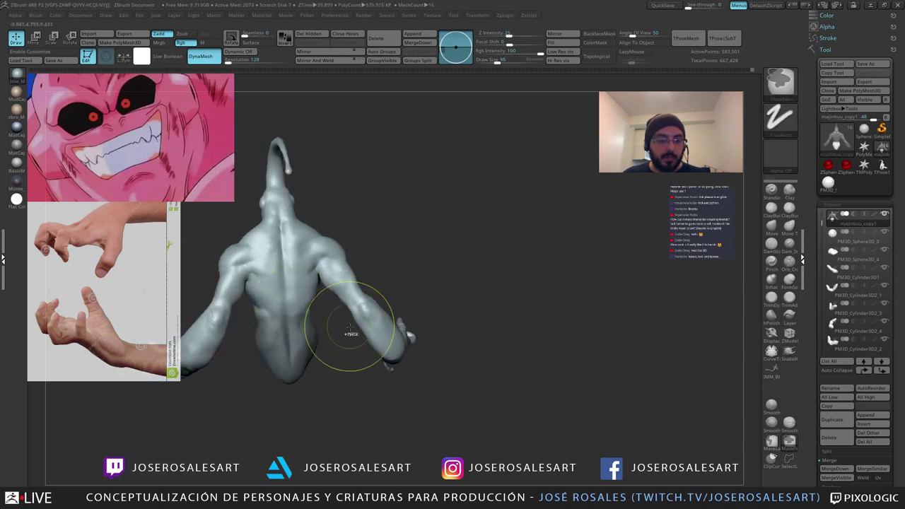
right_click_drag(350, 329, 303, 316)
right_click_drag(464, 322, 215, 352)
left_click(315, 431, "ctrl")
Step: Reset the gizmo's orientation, place it at the waist and tilt the unmasked lower torso in side view
right_click_drag(314, 430, 367, 393)
left_click_drag(420, 357, 371, 332)
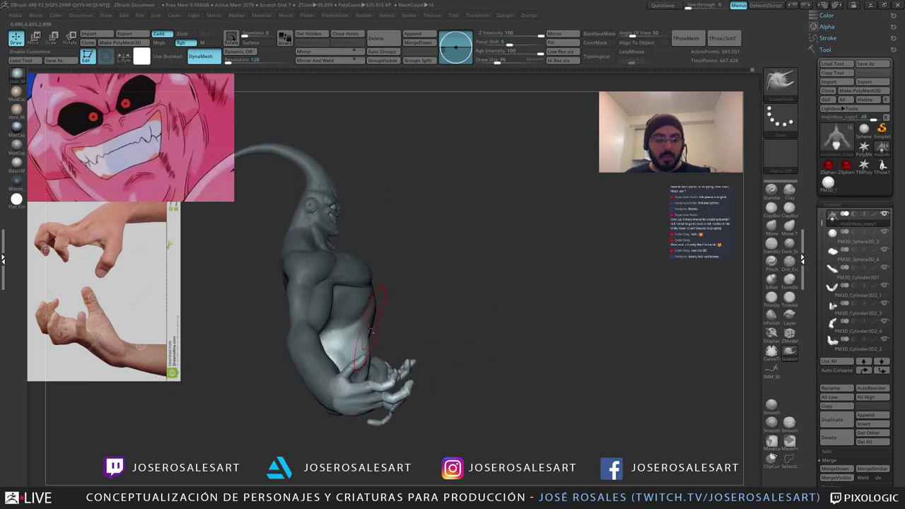
key("e")
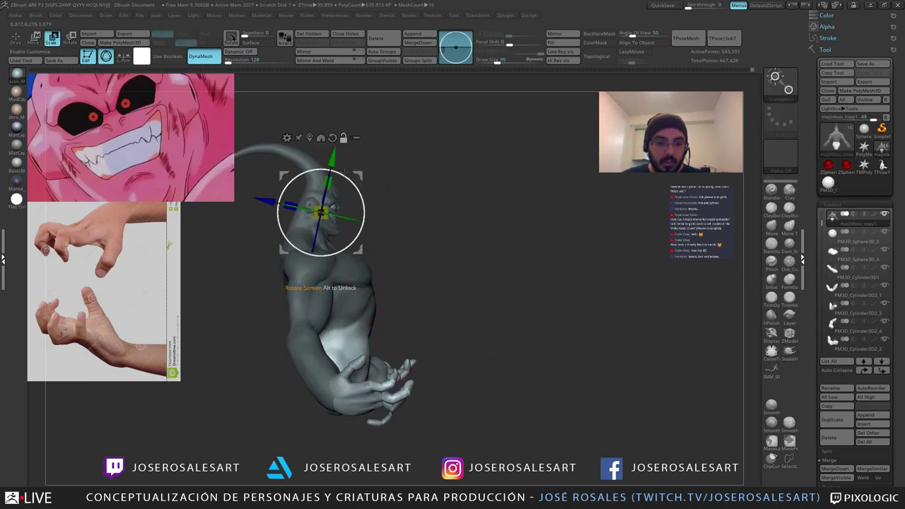
left_click(332, 138, "alt")
left_click_drag(359, 178, 354, 306, "alt")
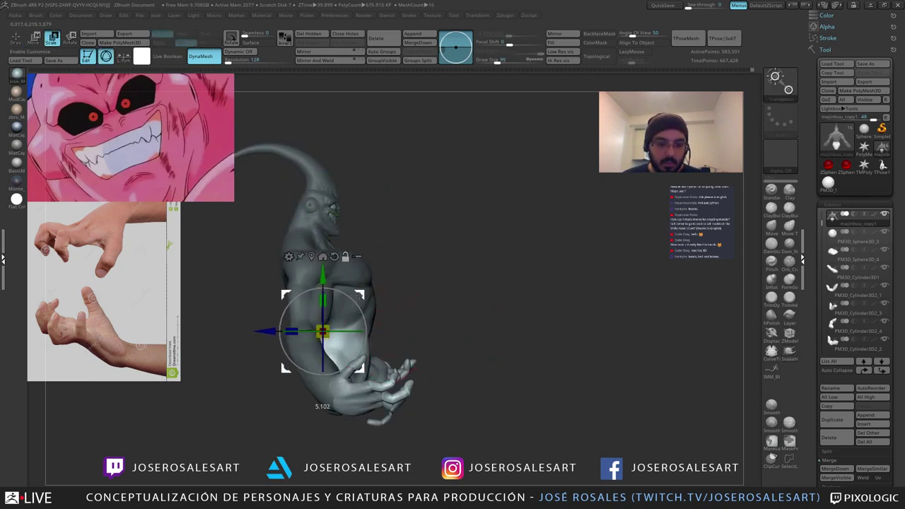
left_click_drag(424, 321, 375, 308)
key("q")
left_click_drag(426, 285, 427, 259, "alt")
left_click_drag(427, 269, 341, 277)
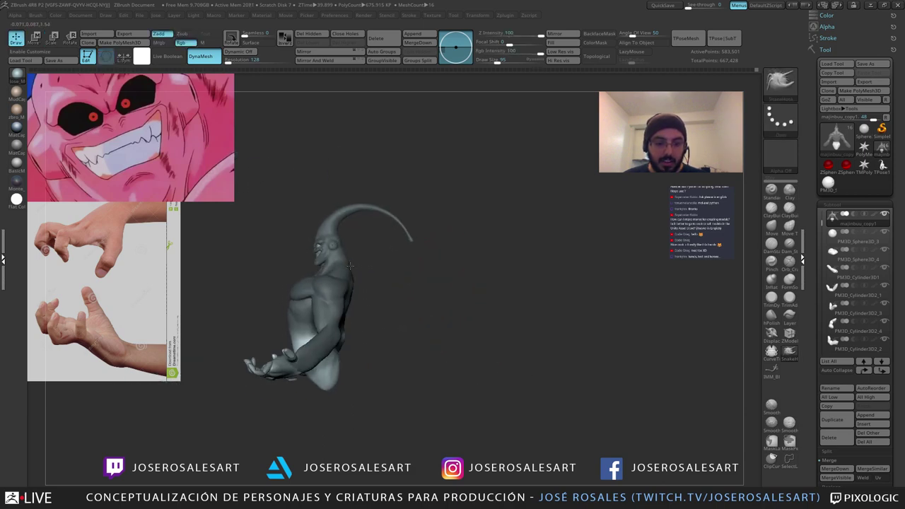
left_click_drag(396, 275, 392, 298, "alt")
Step: Shift the unmasked lower torso to line up with the chest, clear the mask and set the draw size to 23
key("e")
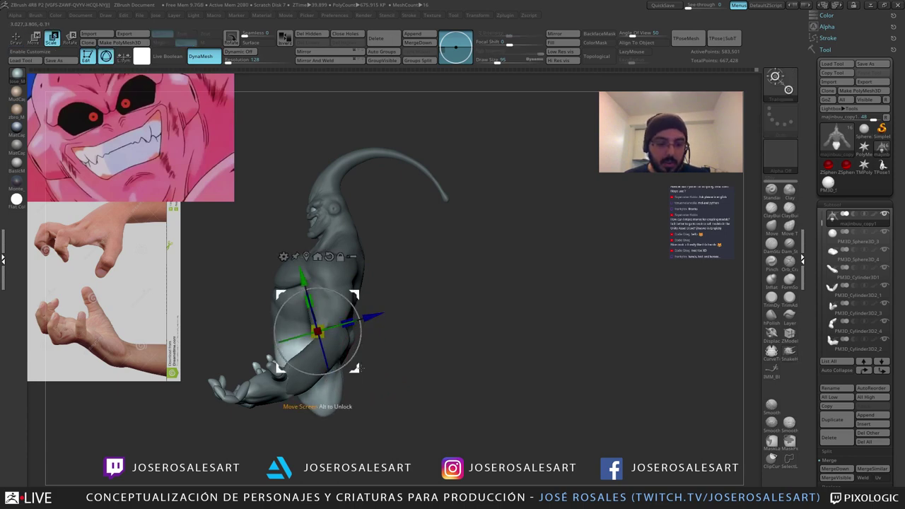
left_click_drag(360, 367, 430, 366)
key("q")
left_click_drag(400, 337, 390, 335, "shift")
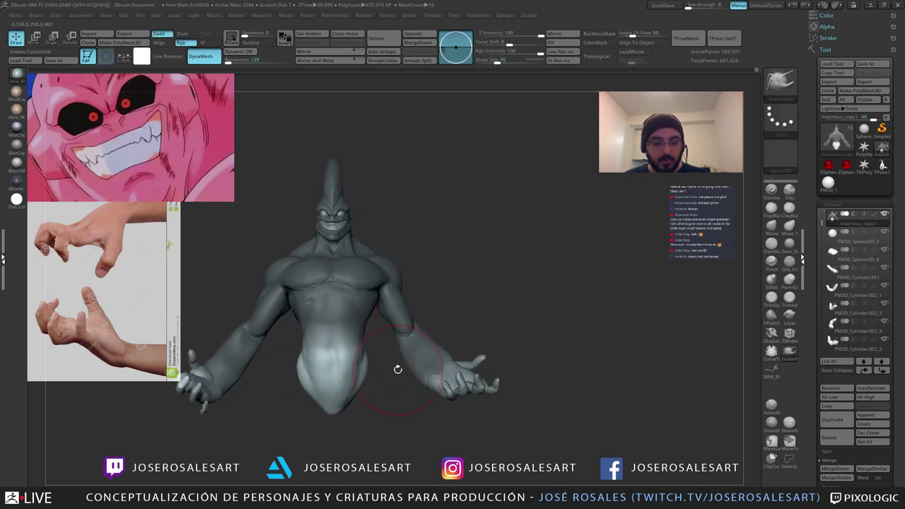
key("w")
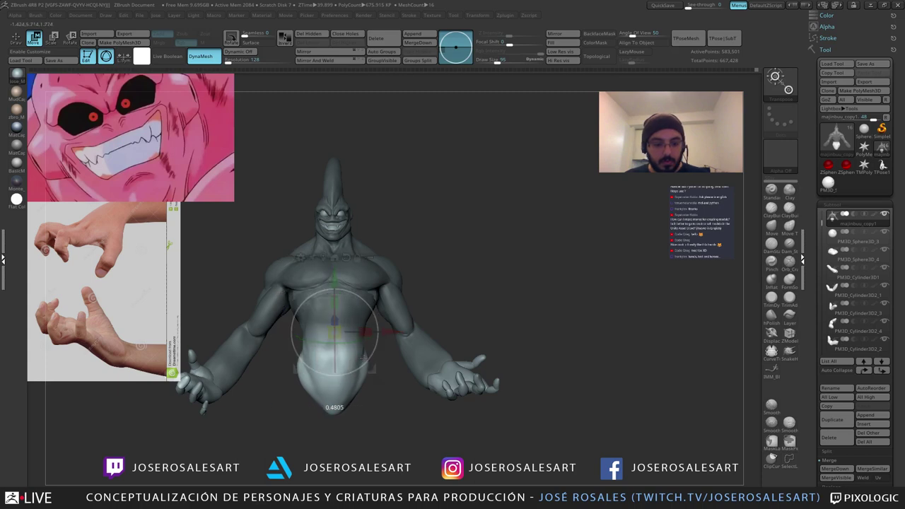
key("q")
mouse_move(436, 301)
left_mouse_down()
mouse_move(480, 303)
mouse_move(453, 316)
mouse_move(441, 284)
mouse_move(405, 280)
mouse_move(438, 273)
mouse_move(472, 291)
mouse_move(432, 285)
mouse_move(481, 298)
mouse_move(445, 279)
mouse_move(449, 297)
mouse_move(485, 306)
mouse_move(464, 313)
left_mouse_up()
key("s")
key("s")
Step: Select the detached little finger of the outstretched hand and rotate and move it towards the knuckles
left_click_drag(467, 311, 460, 280, "alt")
right_click_drag(428, 278, 406, 289)
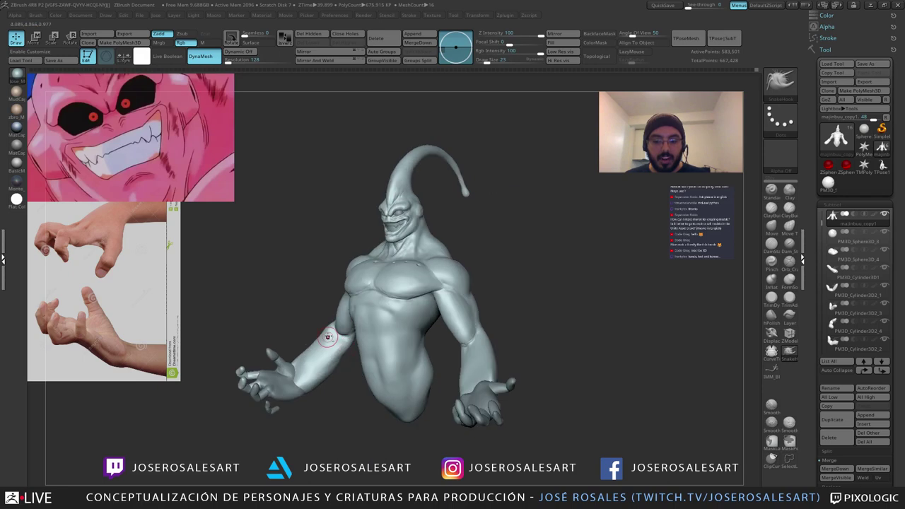
right_click_drag(330, 338, 327, 297, "alt")
right_click_drag(301, 329, 321, 309, "ctrl")
left_click(285, 351, "alt")
left_click_drag(309, 348, 286, 368)
key("e")
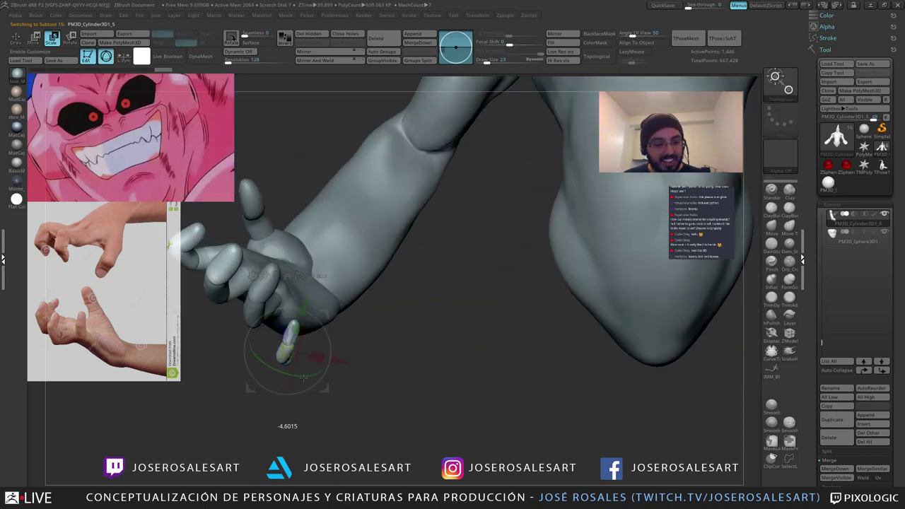
left_click_drag(349, 297, 318, 375)
right_click_drag(319, 376, 330, 357)
left_click_drag(348, 333, 336, 320)
Step: Fine-tune the little finger's angle and position so its base meets the hand
key("q")
mouse_move(396, 344)
right_mouse_down("ctrl")
mouse_move(345, 318)
mouse_move(340, 229)
right_mouse_up("ctrl")
left_click_drag(338, 230, 334, 272)
key("e")
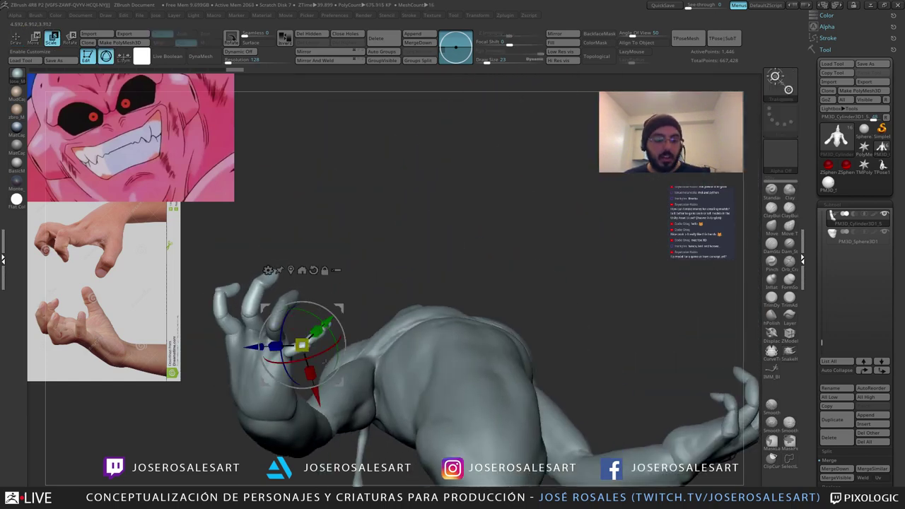
left_click_drag(334, 332, 336, 304)
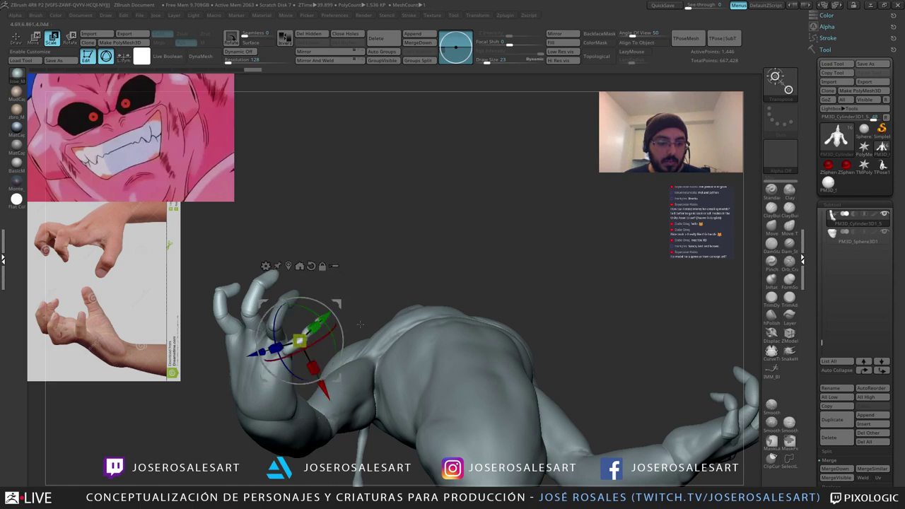
left_click_drag(442, 232, 406, 320)
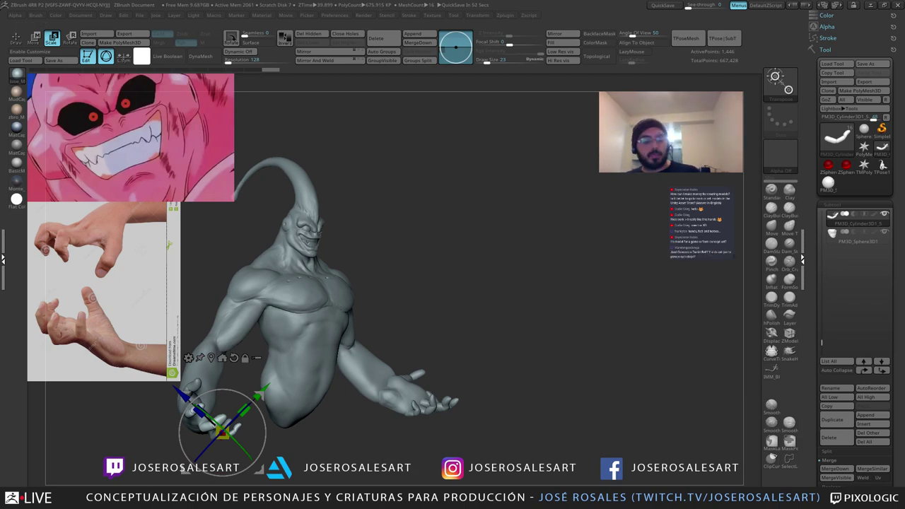
left_click_drag(386, 304, 298, 295)
Step: Select the hand and build up the back around the little finger's knuckle with draw size 23, smoothing the surface
left_click(275, 407, "alt")
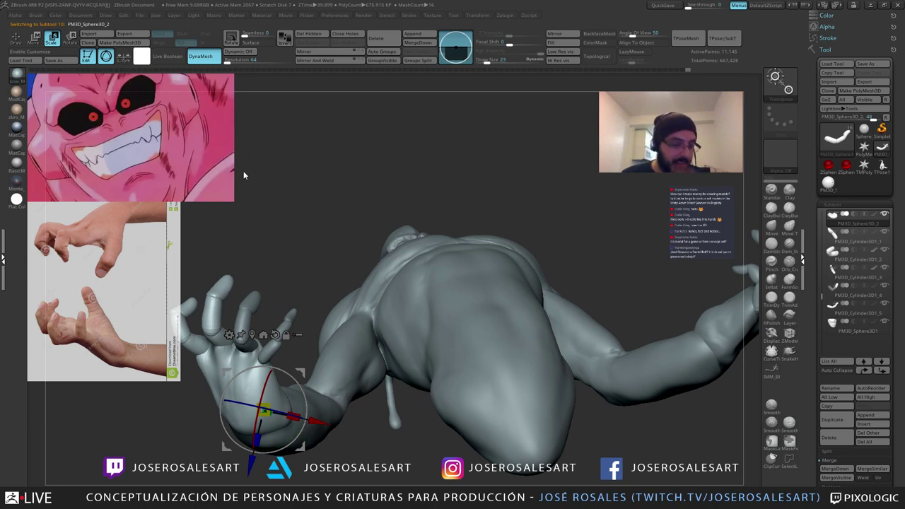
key("q")
key("s")
mouse_move(218, 279)
left_mouse_down()
mouse_move(227, 281)
mouse_move(250, 240)
left_mouse_up()
mouse_move(244, 116)
left_mouse_down()
mouse_move(275, 212)
mouse_move(260, 192)
mouse_move(276, 326)
left_mouse_up()
key("s")
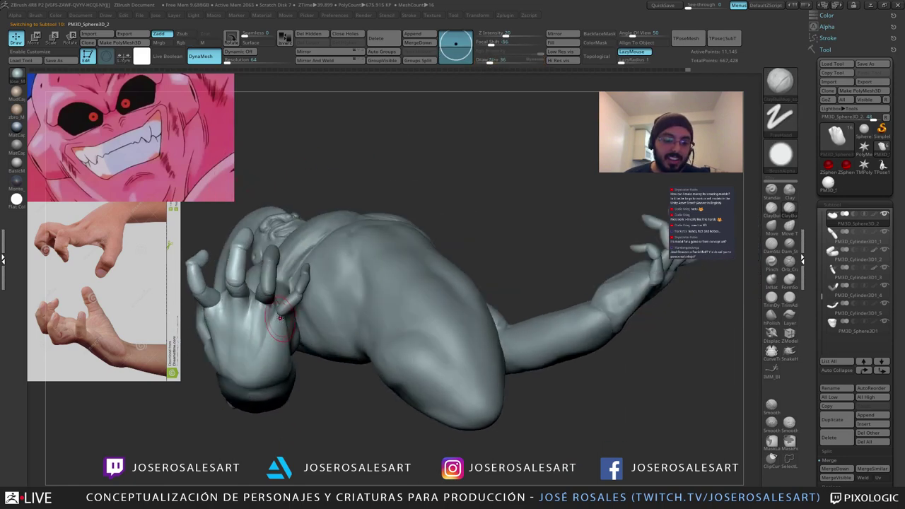
mouse_move(302, 392)
left_mouse_down()
mouse_move(279, 424)
mouse_move(297, 431)
mouse_move(300, 396)
left_mouse_up()
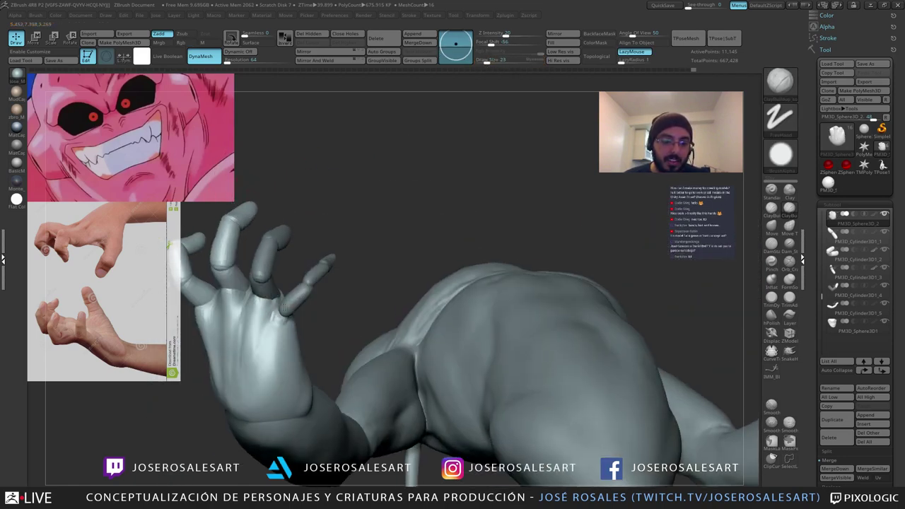
left_click_drag(274, 343, 269, 363)
left_click_drag(326, 339, 300, 362)
mouse_move(282, 312)
left_mouse_down("shift")
mouse_move(262, 367)
mouse_move(329, 332)
mouse_move(274, 350)
mouse_move(329, 386)
mouse_move(286, 375)
mouse_move(323, 354)
left_mouse_up("shift")
left_click_drag(324, 353, 258, 368)
mouse_move(275, 319)
left_mouse_down("shift")
mouse_move(274, 335)
mouse_move(327, 327)
mouse_move(333, 354)
left_mouse_up("shift")
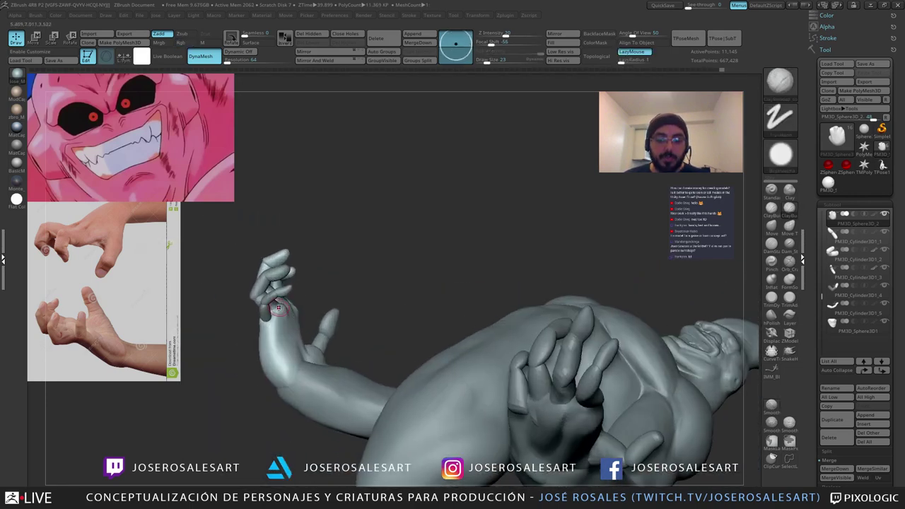
Step: Smooth the outer edge of the hand beneath the little finger
right_click_drag(278, 307, 287, 301)
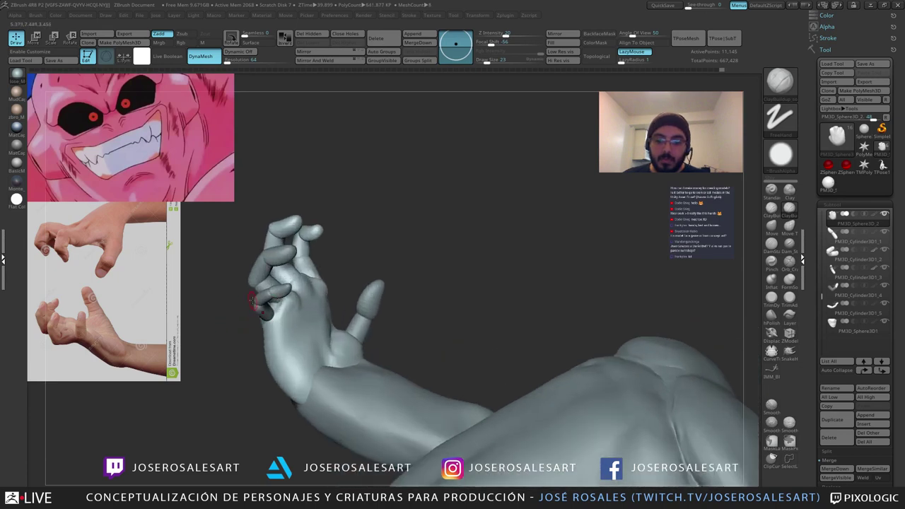
right_click_drag(277, 274, 290, 298)
right_click_drag(282, 334, 289, 319)
mouse_move(289, 319)
left_mouse_down("shift")
mouse_move(303, 290)
mouse_move(292, 292)
left_mouse_up("shift")
right_click_drag(287, 291, 326, 279)
mouse_move(340, 310)
right_mouse_down()
mouse_move(348, 283)
mouse_move(285, 338)
mouse_move(335, 332)
mouse_move(396, 297)
mouse_move(406, 300)
mouse_move(393, 348)
mouse_move(400, 363)
right_mouse_up()
Step: Select the little finger and switch to the SnakeHook brush with a draw size of 58
left_click(371, 312, "alt")
mouse_move(375, 310)
right_mouse_down()
mouse_move(375, 322)
mouse_move(346, 304)
mouse_move(391, 311)
mouse_move(394, 325)
mouse_move(396, 314)
mouse_move(401, 322)
right_mouse_up()
key("b")
key("d")
key("s")
key("b")
key("s")
key("h")
key("bracketleft")
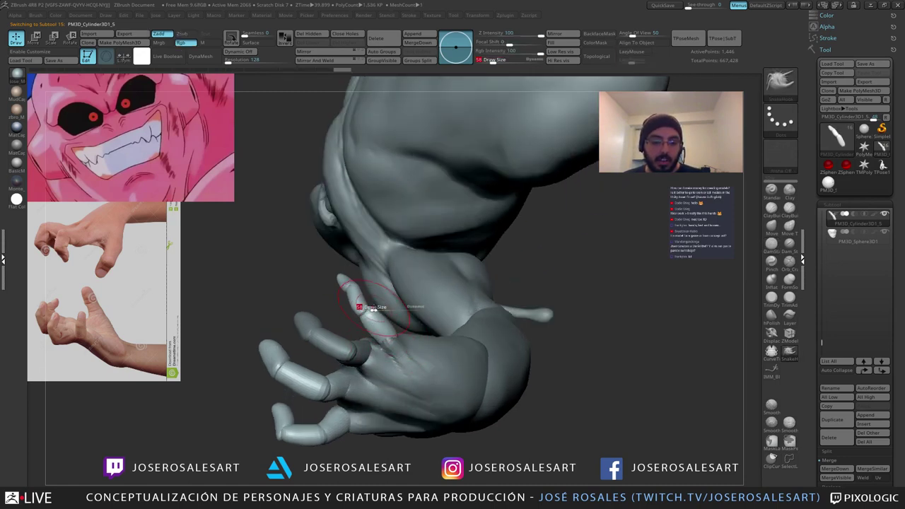
mouse_move(355, 314)
right_mouse_down()
mouse_move(333, 293)
mouse_move(396, 274)
mouse_move(382, 288)
mouse_move(358, 267)
mouse_move(384, 311)
mouse_move(389, 291)
mouse_move(388, 347)
mouse_move(401, 337)
mouse_move(391, 329)
mouse_move(389, 338)
mouse_move(414, 356)
mouse_move(427, 263)
right_mouse_up()
Step: Select the hand again and choose the DamStandard brush with a draw size of 42
key("b")
key("c")
key("b")
left_click(409, 341, "alt")
key("b")
key("d")
key("s")
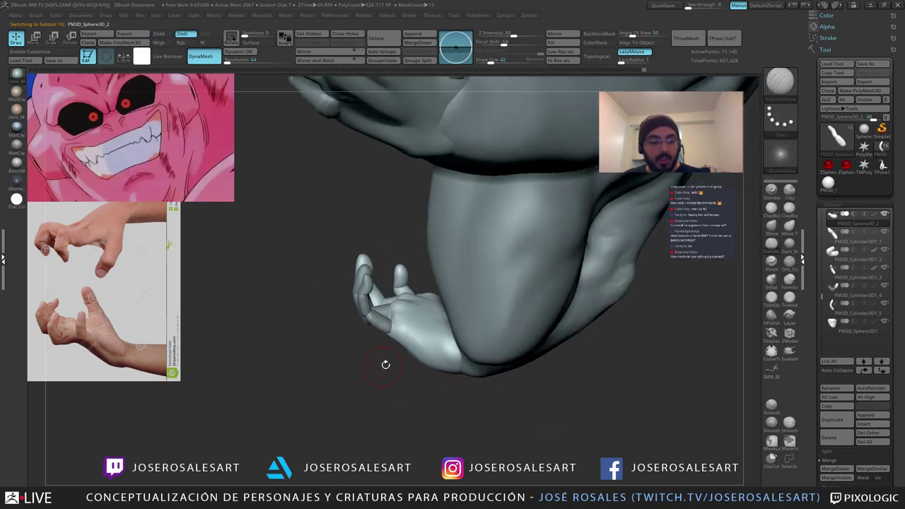
Step: Add volume to the heel of the hand near the wrist with the ClayBuildup brush and smooth it
mouse_move(386, 366)
right_mouse_down()
mouse_move(422, 347)
mouse_move(431, 357)
right_mouse_up()
key("b")
key("c")
key("b")
left_click_drag(441, 347, 422, 340)
mouse_move(394, 360)
right_mouse_down()
mouse_move(404, 349)
mouse_move(471, 345)
right_mouse_up()
left_click_drag(455, 344, 443, 345, "shift")
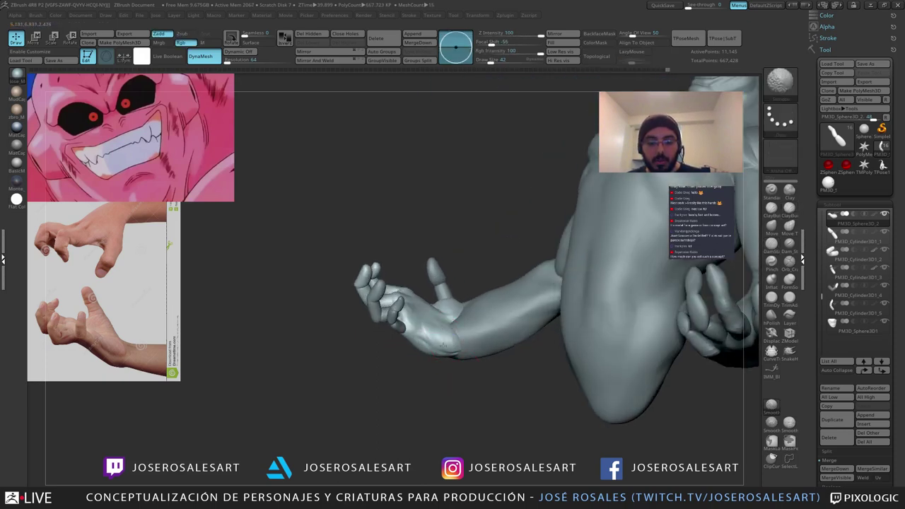
right_click_drag(449, 340, 432, 326)
left_click_drag(455, 344, 429, 338)
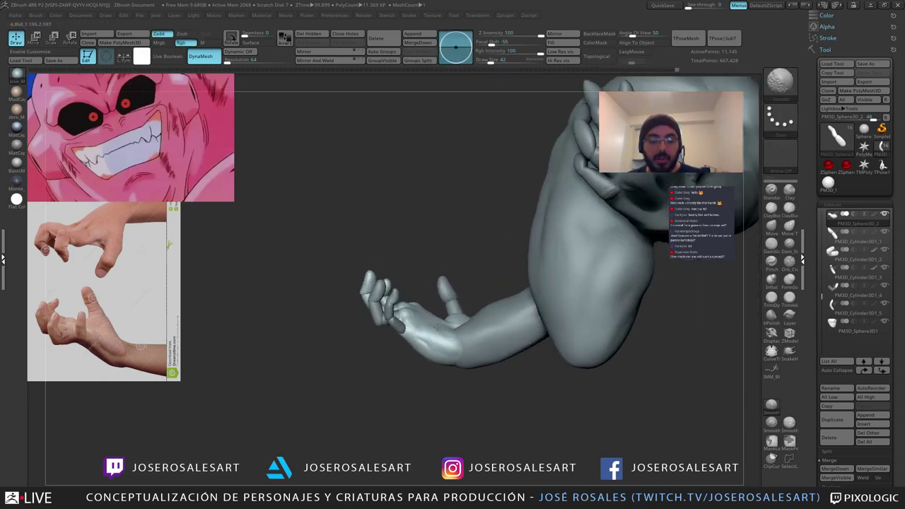
Step: Pull the heel of the hand near the wrist into shape with the SnakeHook brush
left_click_drag(423, 385, 431, 382, "ctrl")
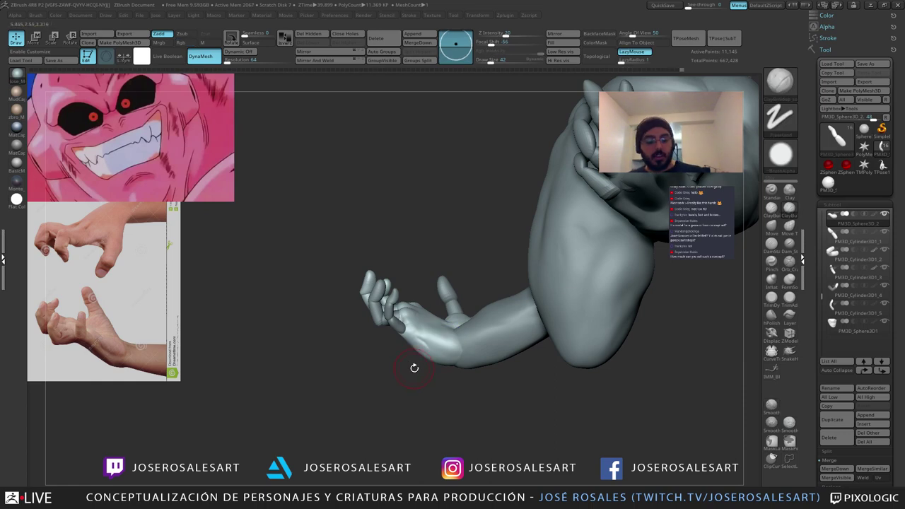
key("b")
key("s")
key("h")
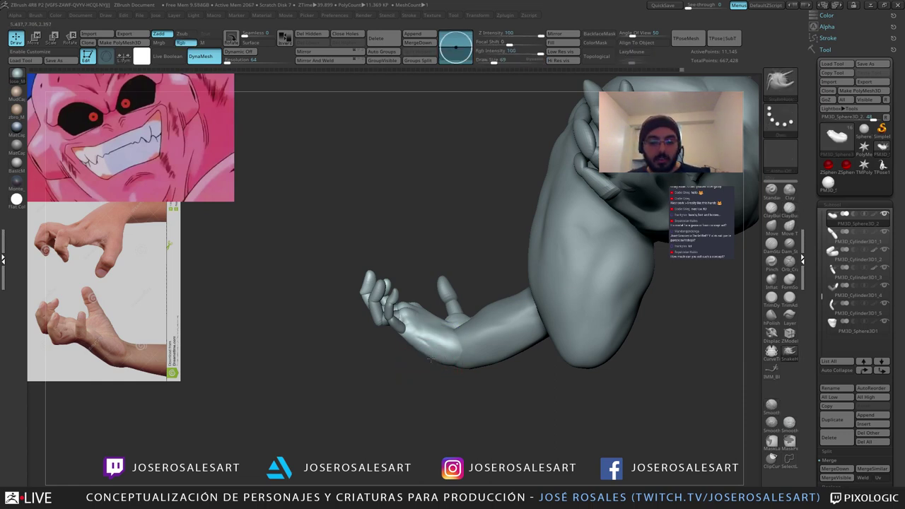
mouse_move(418, 351)
right_mouse_down()
mouse_move(460, 372)
mouse_move(406, 309)
mouse_move(471, 365)
mouse_move(478, 305)
mouse_move(455, 373)
right_mouse_up()
left_click_drag(455, 372, 447, 358)
mouse_move(467, 375)
right_mouse_down()
mouse_move(445, 340)
mouse_move(444, 311)
mouse_move(459, 377)
mouse_move(435, 363)
mouse_move(424, 369)
mouse_move(462, 394)
mouse_move(412, 386)
mouse_move(452, 375)
mouse_move(424, 373)
mouse_move(396, 396)
right_mouse_up()
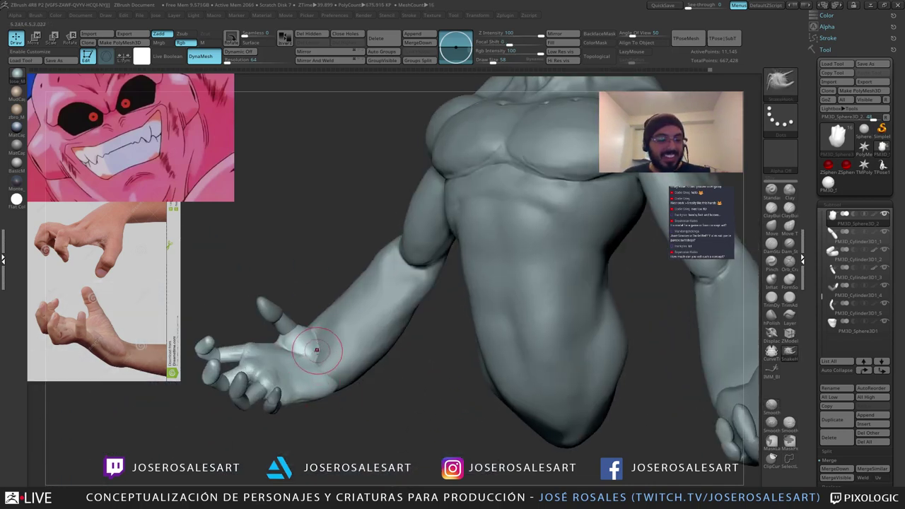
Step: Define the creases of the palm below the thumb with the DamStandard brush at draw size 58
right_click_drag(317, 349, 303, 312)
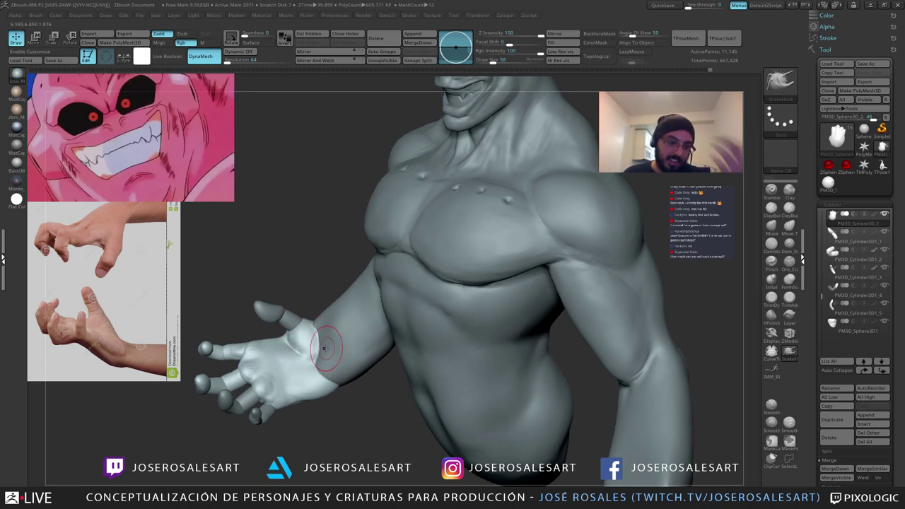
key("b")
key("d")
key("s")
mouse_move(311, 354)
right_mouse_down()
mouse_move(313, 367)
mouse_move(298, 380)
right_mouse_up()
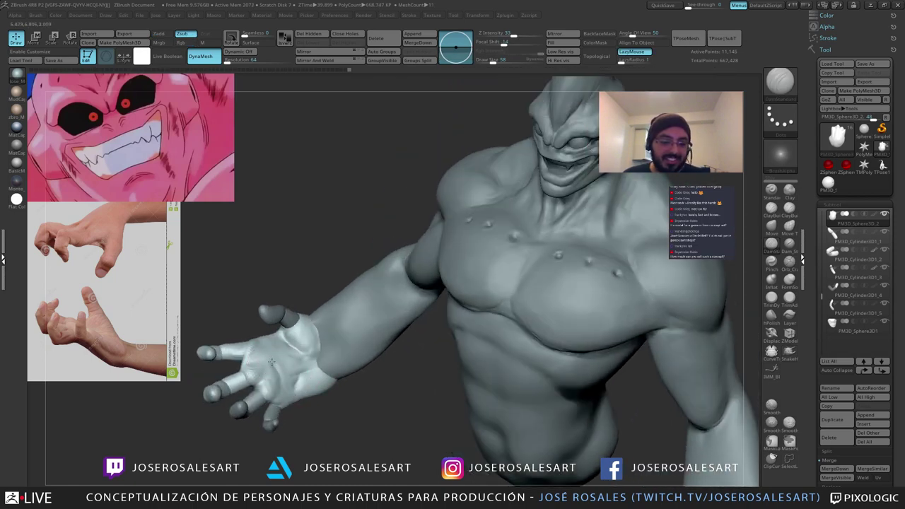
mouse_move(270, 348)
right_mouse_down()
mouse_move(278, 380)
mouse_move(301, 358)
mouse_move(275, 325)
right_mouse_up()
left_click_drag(315, 287, 366, 277)
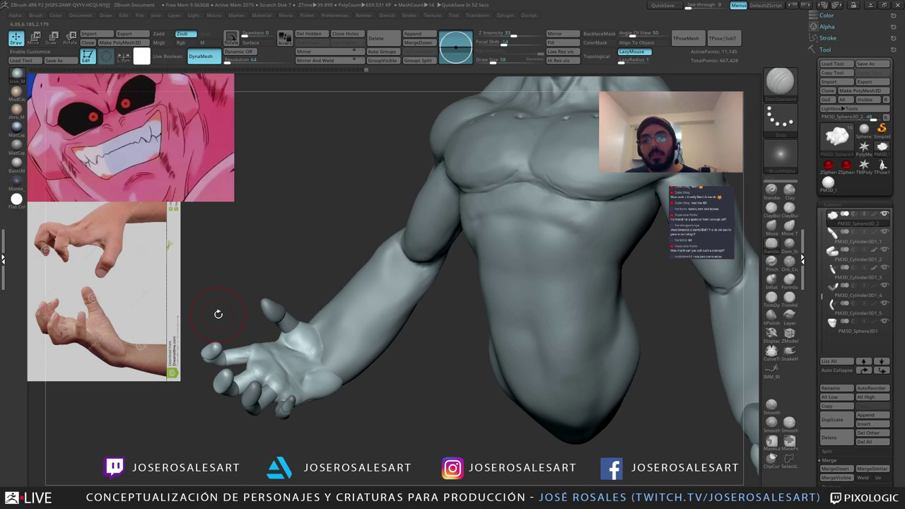
Step: Select the body and build up the forearm just below the elbow with the ClayBuildup brush, setting the draw size to 48
left_click_drag(218, 315, 248, 322)
left_click(333, 333, "alt")
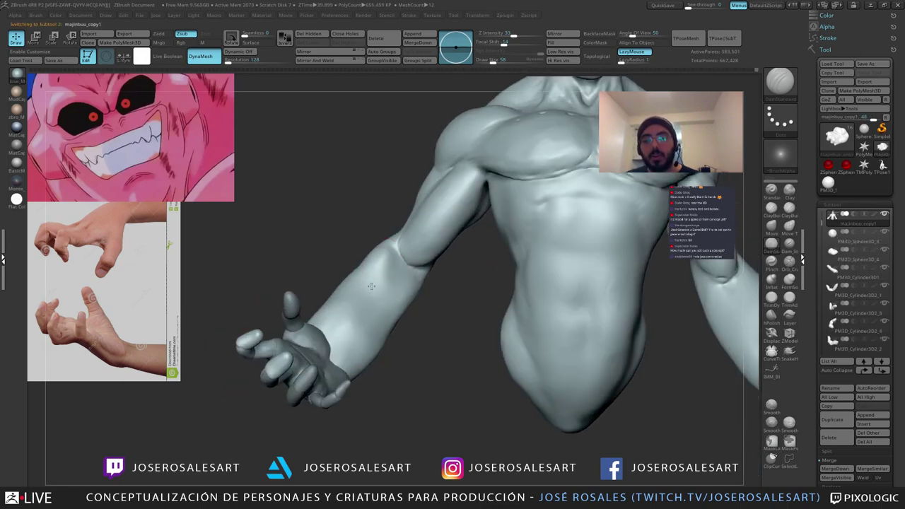
left_click_drag(283, 279, 387, 317)
right_click_drag(386, 317, 355, 263)
key("b")
key("c")
key("b")
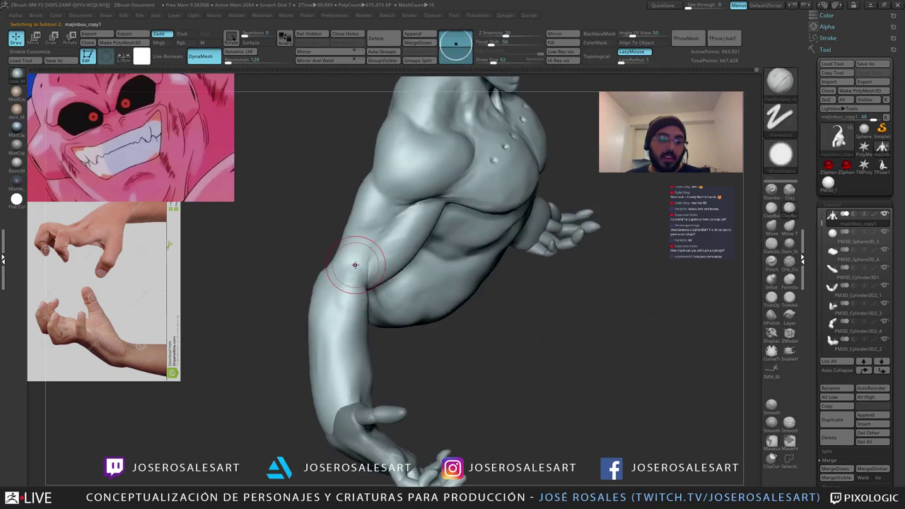
mouse_move(343, 279)
left_mouse_down()
mouse_move(357, 263)
mouse_move(342, 282)
left_mouse_up()
right_click_drag(335, 302, 358, 294)
key("s")
left_click_drag(358, 295, 355, 295)
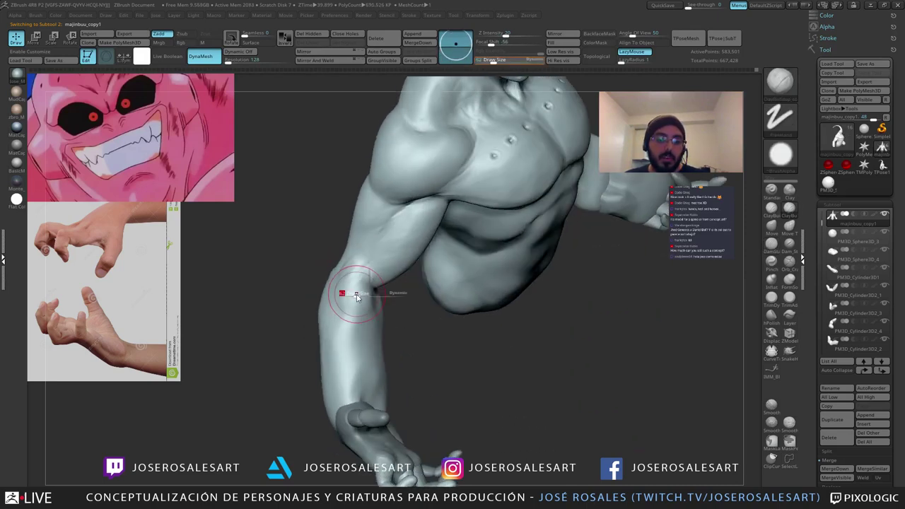
Step: Smooth the upper forearm where it meets the inside of the elbow
right_click_drag(343, 323, 354, 279)
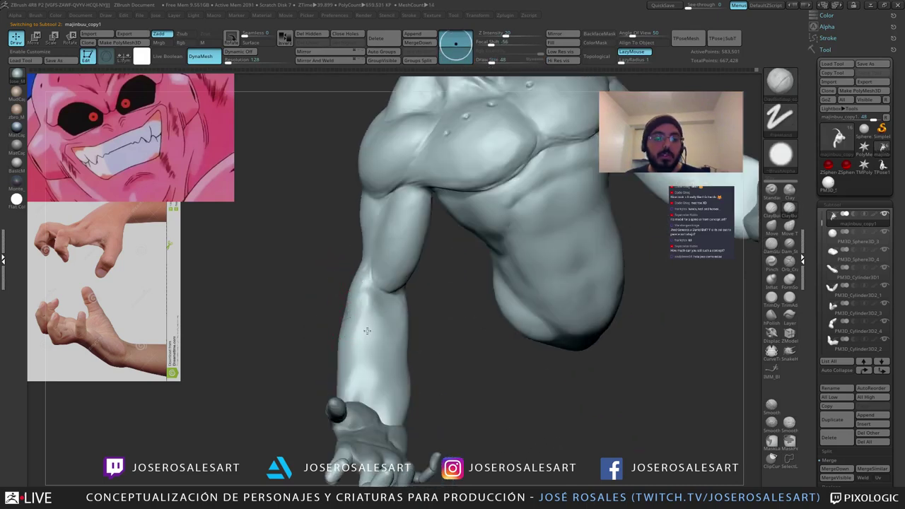
right_click_drag(368, 329, 363, 304)
left_click_drag(363, 304, 350, 267, "shift")
right_click_drag(325, 292, 357, 305)
left_click_drag(355, 307, 351, 290, "shift")
Step: Refine the outer side of the elbow with the DamStandard and SnakeHook brushes
mouse_move(290, 268)
right_mouse_down()
mouse_move(321, 253)
mouse_move(330, 271)
right_mouse_up()
key("b")
key("d")
key("s")
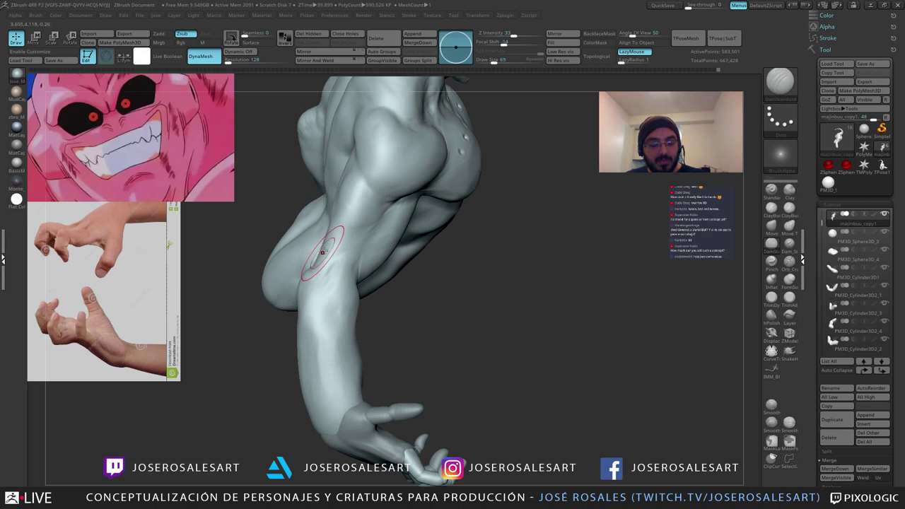
key("b")
key("s")
key("h")
mouse_move(317, 264)
right_mouse_down()
mouse_move(300, 265)
mouse_move(323, 252)
mouse_move(328, 268)
mouse_move(341, 263)
right_mouse_up()
Step: Return to the ClayBuildup brush and smooth the outer side of the elbow
key("b")
key("c")
key("b")
left_click_drag(302, 246, 307, 265, "shift")
right_click_drag(311, 265, 294, 258)
left_click_drag(298, 241, 311, 263, "shift")
Step: Build up the back of the upper arm above the elbow with ClayBuildup at draw size 54 and smooth it
mouse_move(313, 266)
right_mouse_down()
mouse_move(276, 263)
mouse_move(283, 283)
right_mouse_up()
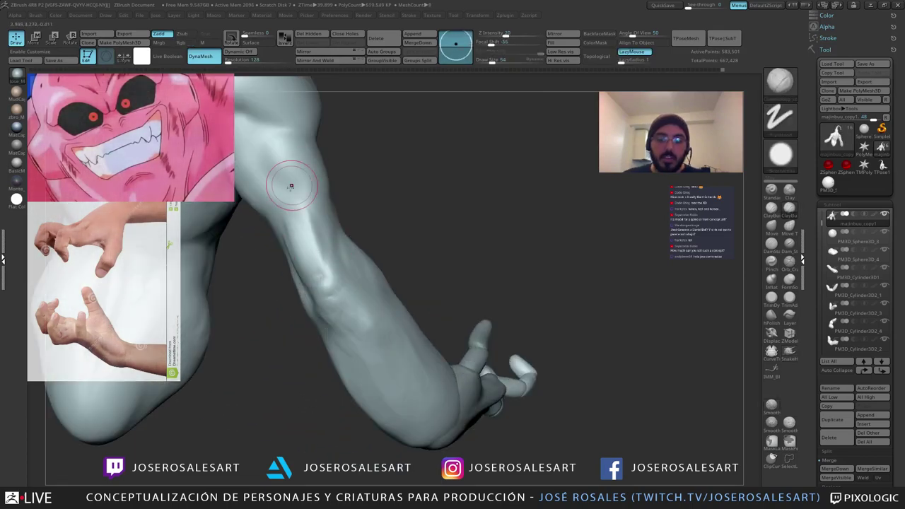
mouse_move(291, 186)
left_mouse_down()
mouse_move(312, 234)
mouse_move(301, 230)
left_mouse_up()
mouse_move(312, 245)
right_mouse_down()
mouse_move(295, 235)
mouse_move(291, 249)
right_mouse_up()
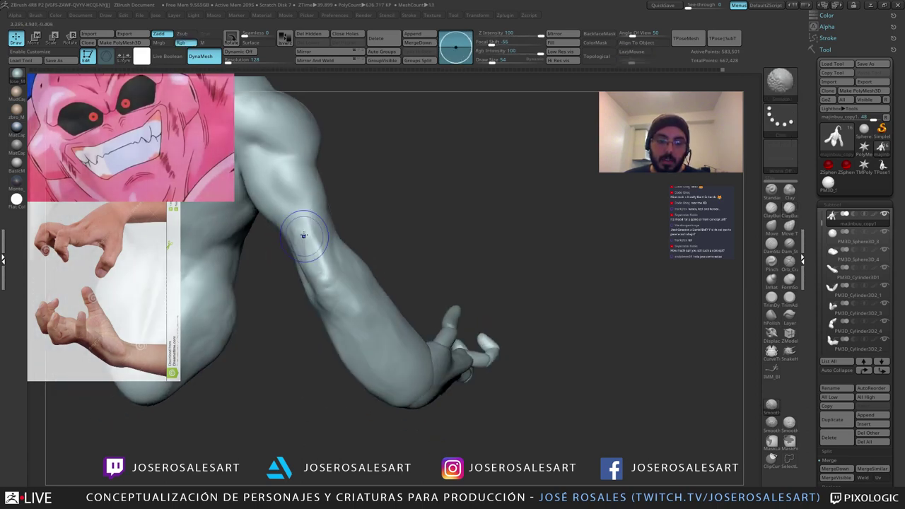
left_click_drag(304, 236, 300, 216, "shift")
mouse_move(293, 275)
right_mouse_down()
mouse_move(307, 247)
mouse_move(288, 225)
mouse_move(324, 239)
mouse_move(282, 230)
right_mouse_up()
left_click_drag(272, 219, 276, 256)
mouse_move(283, 248)
right_mouse_down()
mouse_move(259, 224)
mouse_move(212, 224)
right_mouse_up()
Step: Build up the upper back muscles beside the spine with the ClayBuildup brush at draw size 73
right_click_drag(297, 202, 407, 249, "alt")
right_click_drag(334, 258, 351, 235)
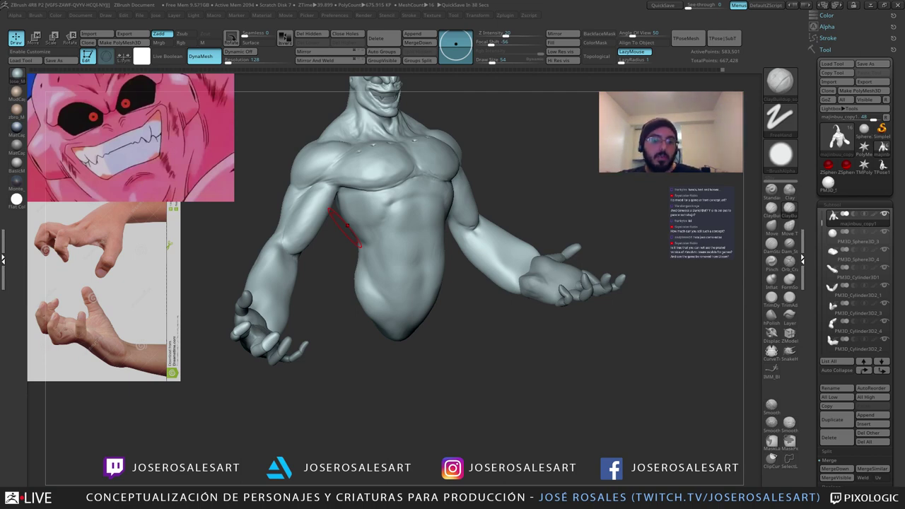
mouse_move(365, 202)
right_mouse_down()
mouse_move(390, 181)
mouse_move(388, 262)
right_mouse_up()
mouse_move(346, 217)
right_mouse_down()
mouse_move(382, 247)
mouse_move(347, 237)
mouse_move(382, 287)
right_mouse_up()
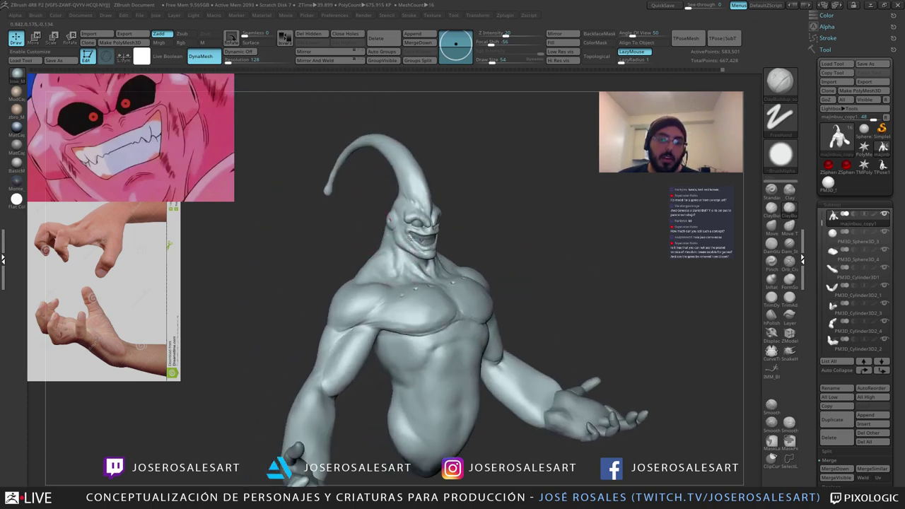
mouse_move(283, 177)
right_mouse_down("ctrl")
mouse_move(282, 233)
mouse_move(301, 229)
mouse_move(277, 229)
mouse_move(300, 282)
mouse_move(310, 259)
mouse_move(281, 256)
right_mouse_up("ctrl")
left_click_drag(280, 255, 300, 271)
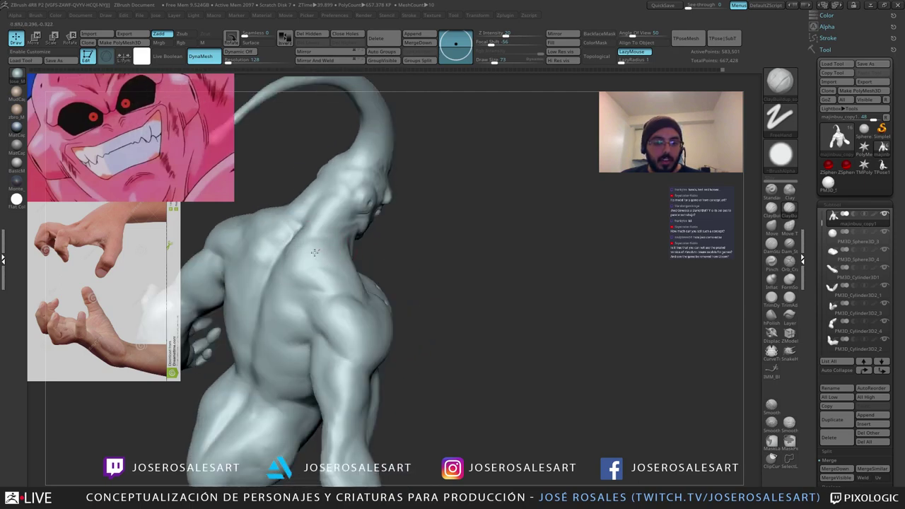
mouse_move(367, 285)
right_mouse_down()
mouse_move(272, 260)
mouse_move(299, 253)
mouse_move(270, 289)
mouse_move(259, 284)
right_mouse_up()
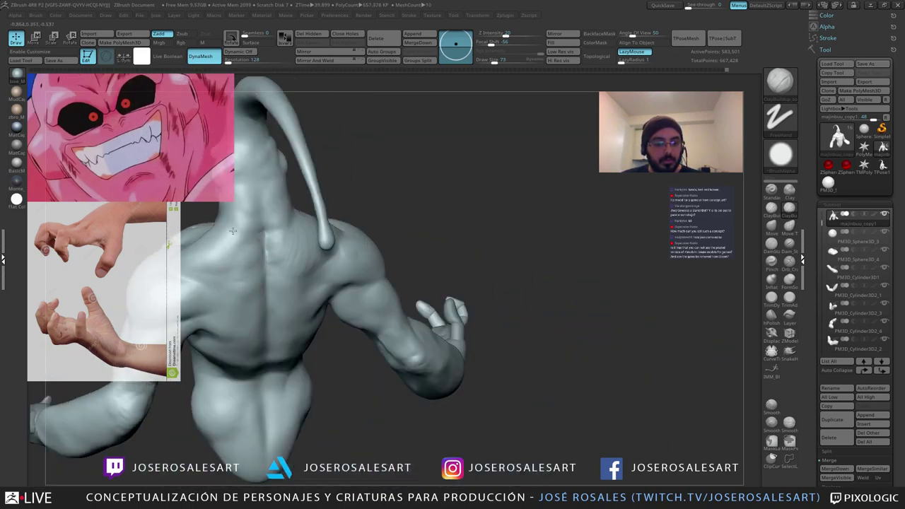
left_click_drag(237, 239, 250, 275)
left_click_drag(217, 244, 211, 263)
right_click_drag(214, 251, 233, 304, "ctrl")
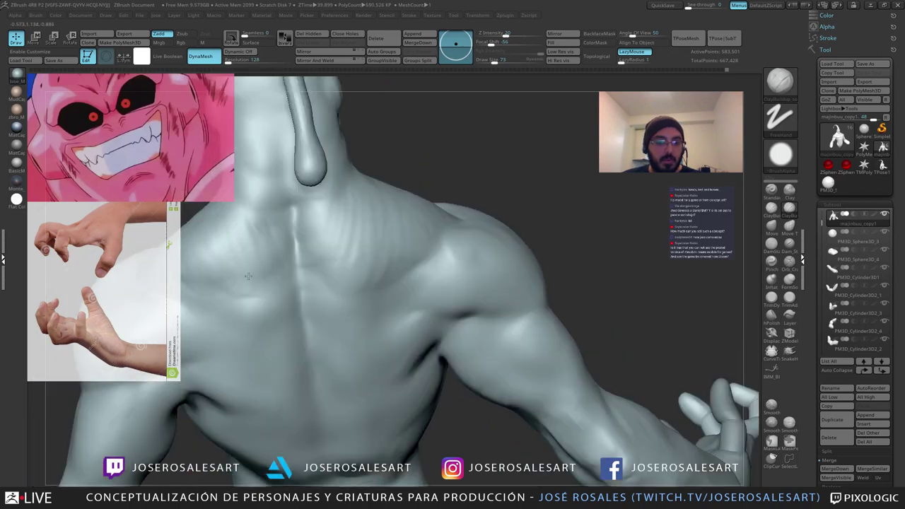
Step: Add volume across the shoulder blade toward the spine and smooth the upper back
mouse_move(322, 237)
right_mouse_down()
mouse_move(283, 253)
mouse_move(282, 242)
right_mouse_up()
right_click_drag(282, 242, 286, 264)
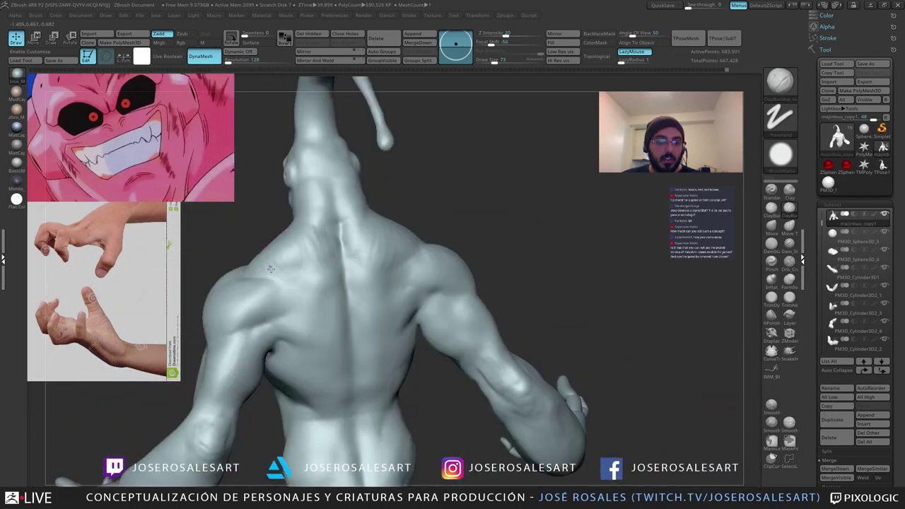
mouse_move(274, 273)
left_mouse_down()
mouse_move(297, 243)
mouse_move(318, 264)
left_mouse_up()
right_click_drag(334, 260, 305, 251)
left_click_drag(304, 250, 300, 259, "shift")
right_click_drag(295, 261, 317, 262)
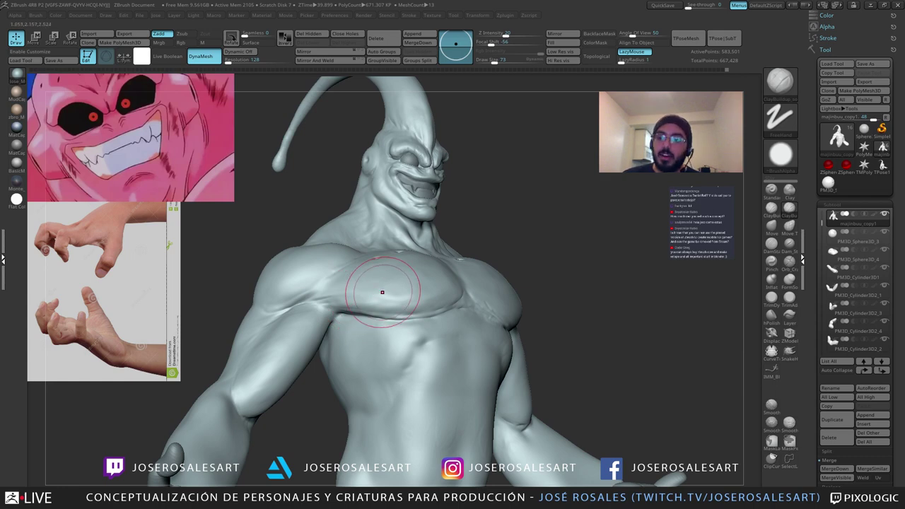
Step: Carve the crease under the character's right pectoral with the DamStandard brush
key("s")
left_click_drag(396, 328, 393, 327)
right_click_drag(398, 307, 338, 299)
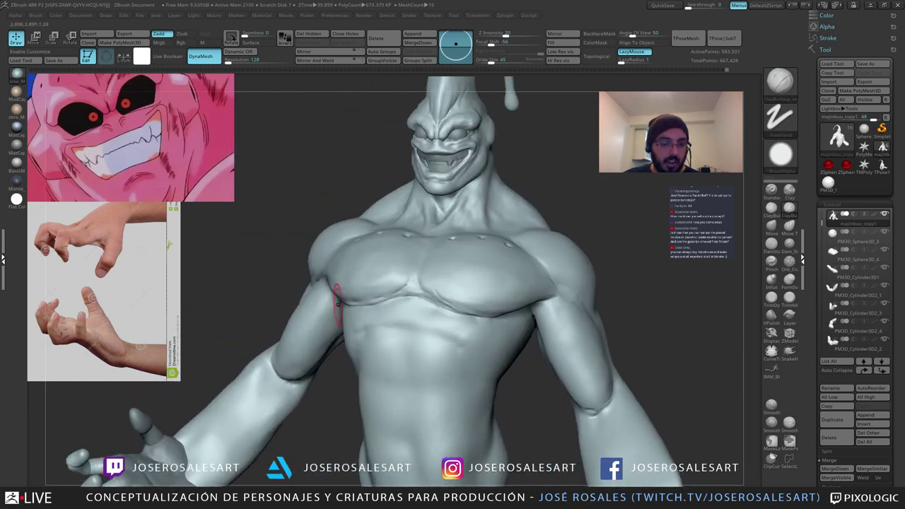
key("b")
key("d")
key("s")
mouse_move(360, 330)
right_mouse_down()
mouse_move(387, 333)
mouse_move(369, 314)
right_mouse_up()
mouse_move(368, 311)
left_mouse_down()
mouse_move(327, 307)
mouse_move(436, 286)
left_mouse_up()
right_click_drag(382, 285, 416, 291)
Step: Build up the lower edge of the right pectoral with ClayBuildup at draw size 23, alternating with DamStandard
key("2")
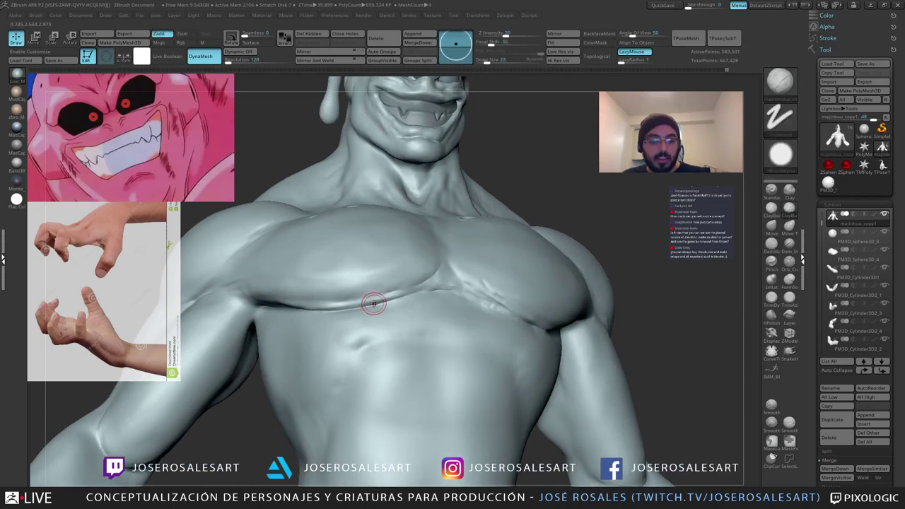
left_click_drag(329, 307, 386, 300)
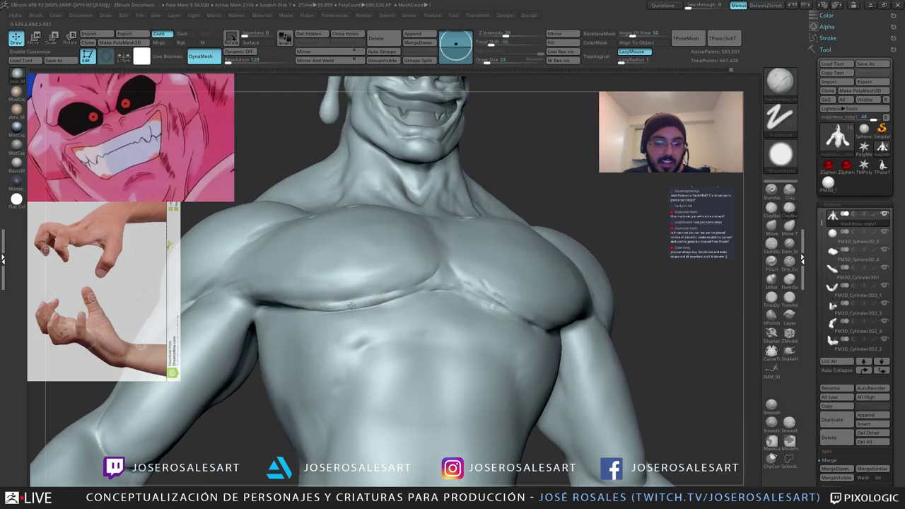
key("1")
mouse_move(370, 314)
right_mouse_down()
mouse_move(398, 310)
mouse_move(394, 294)
mouse_move(377, 295)
right_mouse_up()
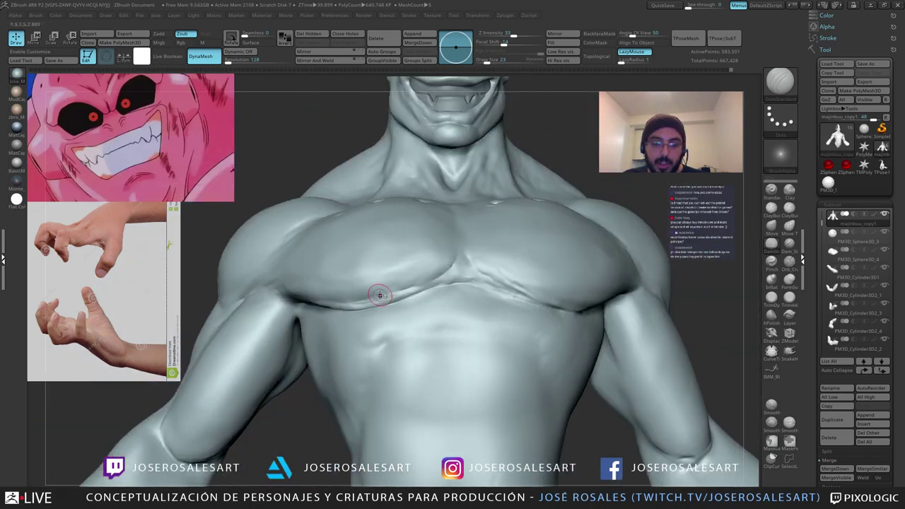
key("2")
left_click_drag(356, 303, 382, 300)
mouse_move(362, 304)
right_mouse_down("ctrl")
mouse_move(346, 289)
mouse_move(361, 295)
right_mouse_up("ctrl")
right_click_drag(460, 267, 384, 297)
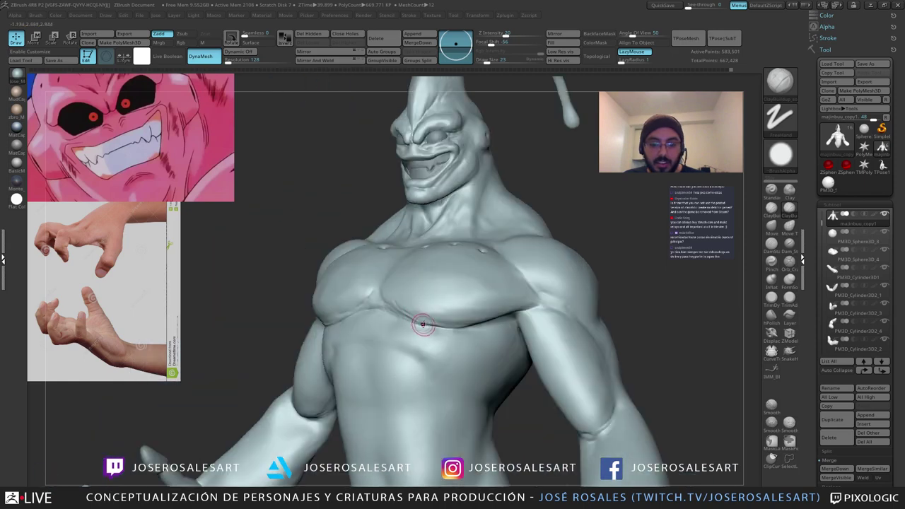
Step: Rework the crease under the character's left pectoral with alternating ClayBuildup and DamStandard strokes
left_click_drag(422, 325, 471, 328)
mouse_move(426, 320)
right_mouse_down()
mouse_move(461, 327)
mouse_move(452, 327)
right_mouse_up()
key("1")
left_click_drag(430, 329, 476, 331)
mouse_move(440, 331)
right_mouse_down()
mouse_move(471, 335)
mouse_move(403, 325)
right_mouse_up()
key("2")
mouse_move(432, 347)
left_mouse_down()
mouse_move(499, 338)
mouse_move(453, 342)
left_mouse_up()
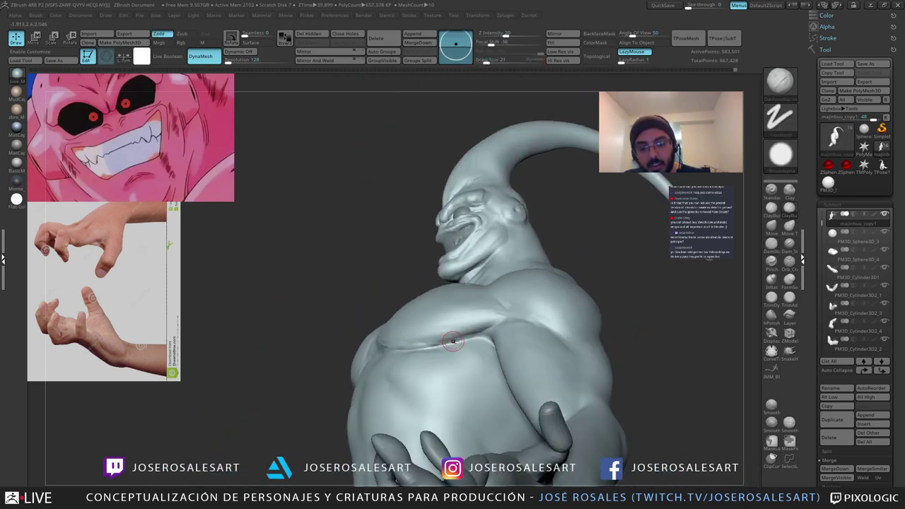
right_click_drag(425, 342, 496, 307)
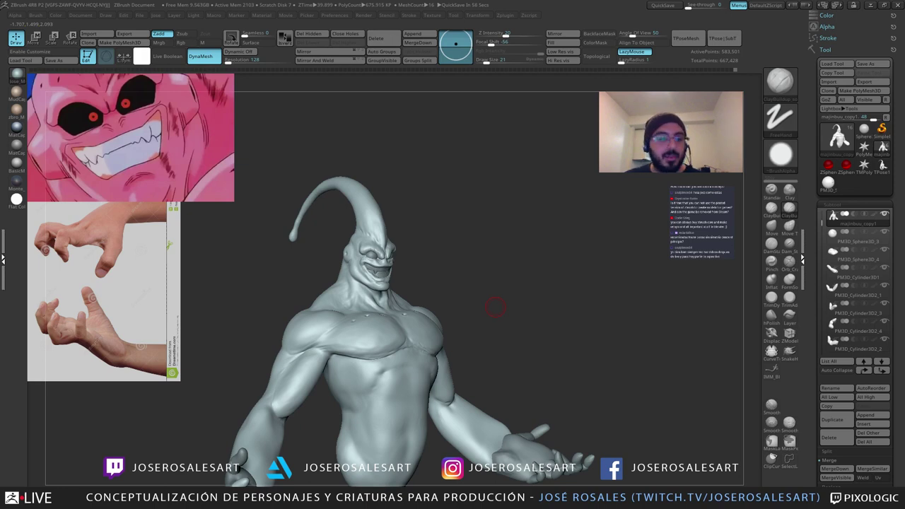
Step: Deepen the three small holes on the character's left upper chest with the DamStandard brush
right_click_drag(377, 334, 372, 293, "alt")
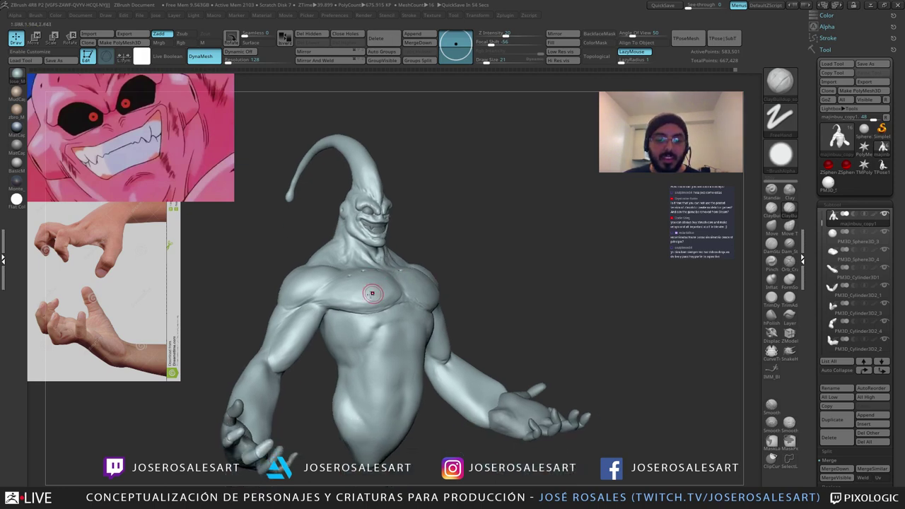
mouse_move(431, 297)
right_mouse_down()
mouse_move(385, 304)
mouse_move(386, 315)
mouse_move(381, 264)
mouse_move(403, 312)
right_mouse_up()
key("b")
key("d")
key("s")
right_click_drag(427, 273, 432, 333)
left_click(504, 267)
left_click(477, 266)
left_click(450, 269)
key("bracketright")
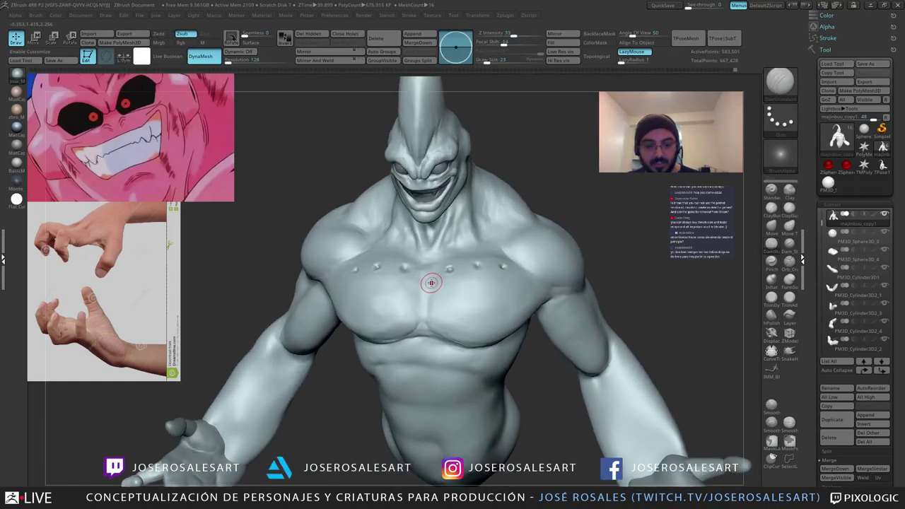
Step: Add volume at the base of the neck above the sternum with the ClayBuildup brush at draw size 23
mouse_move(434, 283)
right_mouse_down()
mouse_move(427, 309)
mouse_move(433, 269)
mouse_move(416, 279)
right_mouse_up()
mouse_move(415, 319)
right_mouse_down()
mouse_move(425, 288)
mouse_move(428, 307)
mouse_move(420, 255)
right_mouse_up()
key("b")
key("c")
key("b")
mouse_move(402, 301)
right_mouse_down()
mouse_move(391, 312)
mouse_move(427, 271)
right_mouse_up()
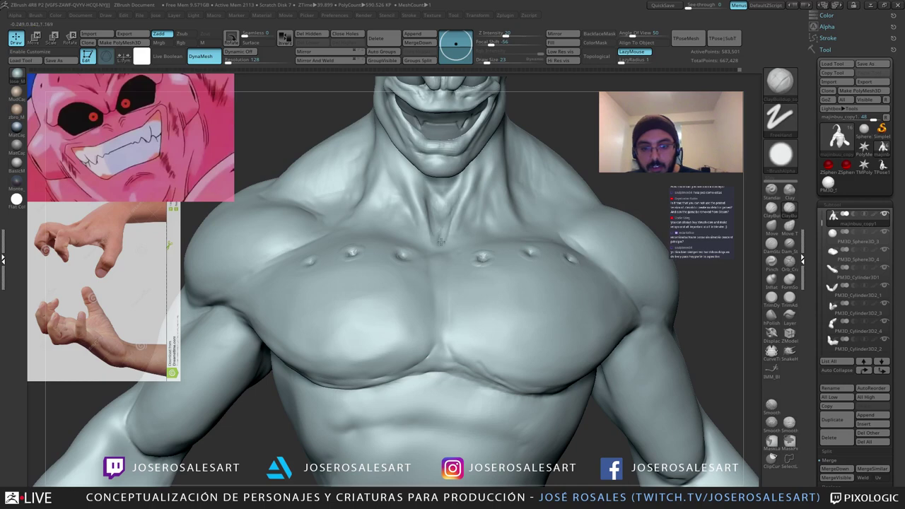
mouse_move(438, 214)
right_mouse_down("alt")
mouse_move(422, 287)
mouse_move(419, 271)
mouse_move(409, 302)
mouse_move(395, 293)
mouse_move(424, 302)
right_mouse_up("alt")
mouse_move(424, 301)
left_mouse_down()
mouse_move(428, 308)
mouse_move(421, 298)
left_mouse_up()
right_click_drag(420, 298, 440, 296)
Step: Adjust the contour of the forearm with the SnakeHook brush at draw size 99
mouse_move(440, 296)
right_mouse_down("ctrl")
mouse_move(435, 277)
mouse_move(364, 261)
mouse_move(358, 225)
right_mouse_up("ctrl")
mouse_move(314, 375)
right_mouse_down("ctrl")
mouse_move(300, 344)
mouse_move(316, 358)
mouse_move(346, 304)
right_mouse_up("ctrl")
mouse_move(346, 304)
right_mouse_down("ctrl")
mouse_move(346, 334)
mouse_move(333, 295)
right_mouse_up("ctrl")
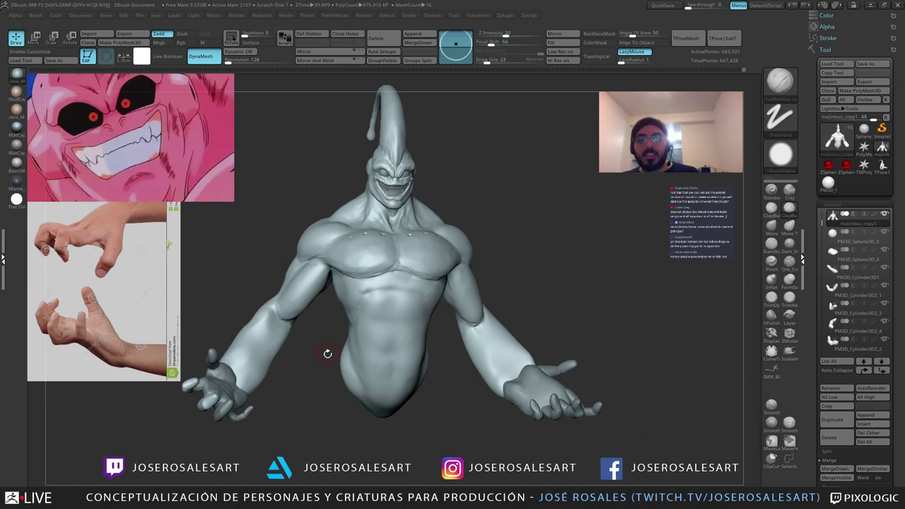
left_click_drag(328, 353, 421, 354)
left_click_drag(462, 361, 348, 309)
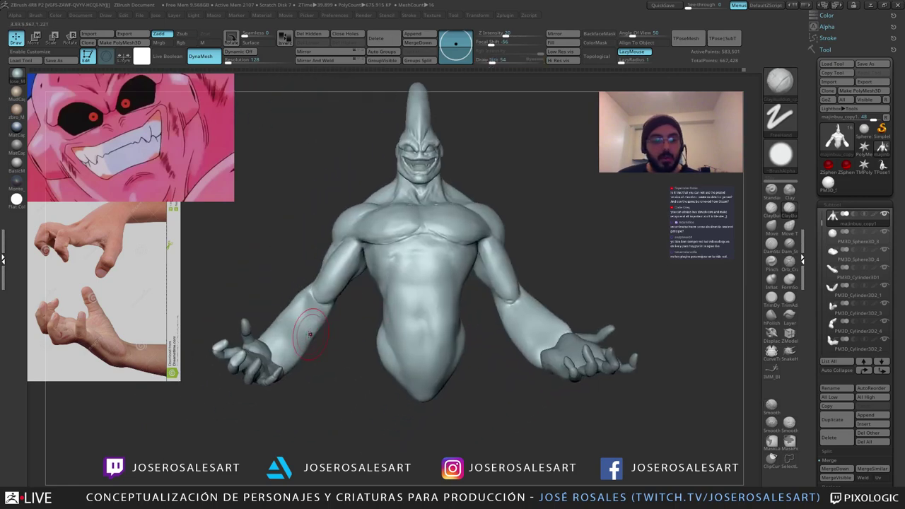
mouse_move(275, 284)
left_mouse_down()
mouse_move(290, 319)
mouse_move(266, 292)
mouse_move(292, 308)
left_mouse_up()
key("b")
key("d")
key("s")
key("b")
key("s")
key("h")
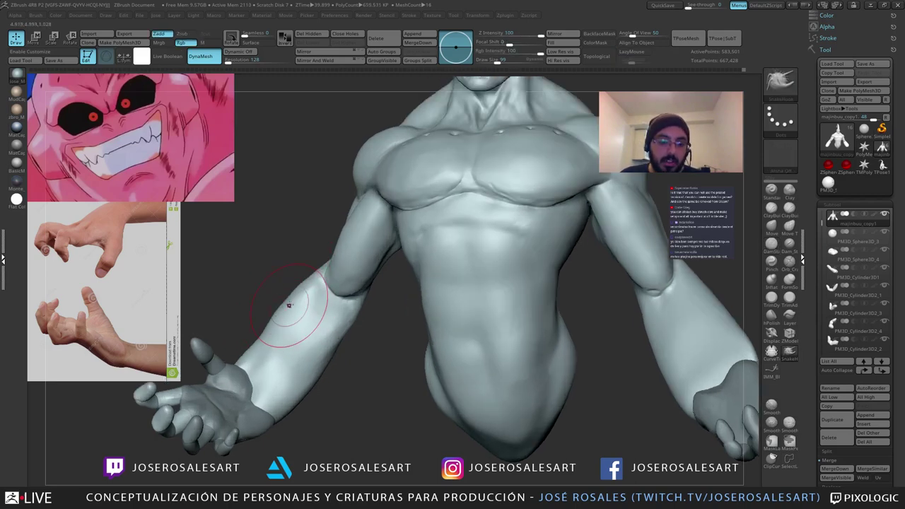
left_click_drag(359, 364, 485, 375)
mouse_move(404, 360)
left_mouse_down()
mouse_move(331, 362)
mouse_move(430, 351)
left_mouse_up()
Step: Build up the inner forearm above the wrist with the ClayBuildup brush at draw size 73
key("b")
key("c")
key("b")
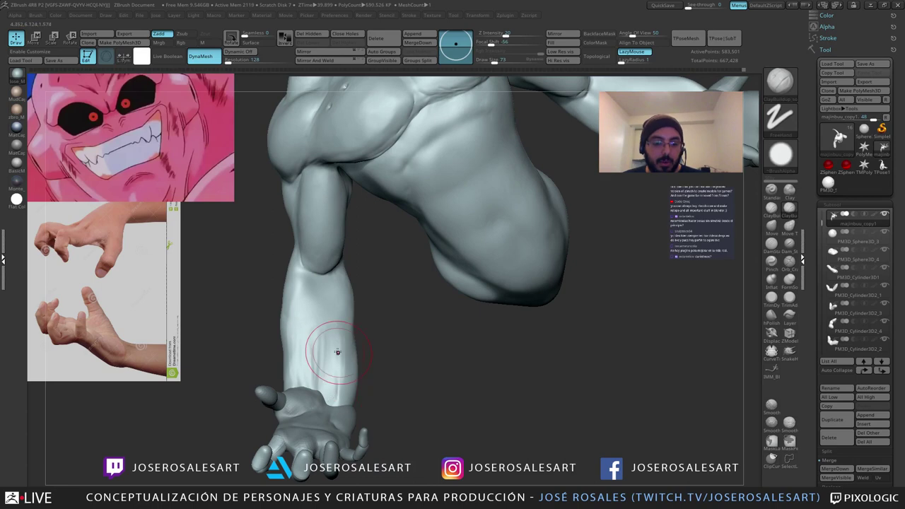
left_click_drag(370, 351, 328, 341)
mouse_move(327, 355)
right_mouse_down("ctrl")
mouse_move(335, 374)
mouse_move(355, 356)
mouse_move(346, 375)
mouse_move(358, 359)
right_mouse_up("ctrl")
Step: Switch to the Move brush, adjust its draw size and smooth the inner forearm near the wrist
key("b")
key("m")
key("v")
key("s")
mouse_move(352, 345)
left_mouse_down("shift")
mouse_move(348, 365)
mouse_move(340, 346)
mouse_move(327, 348)
mouse_move(327, 377)
left_mouse_up("shift")
Step: Return to ClayBuildup with a draw size of 65 and smooth the thumb side of the forearm
key("b")
key("c")
key("b")
key("s")
left_click_drag(310, 327, 308, 355, "shift")
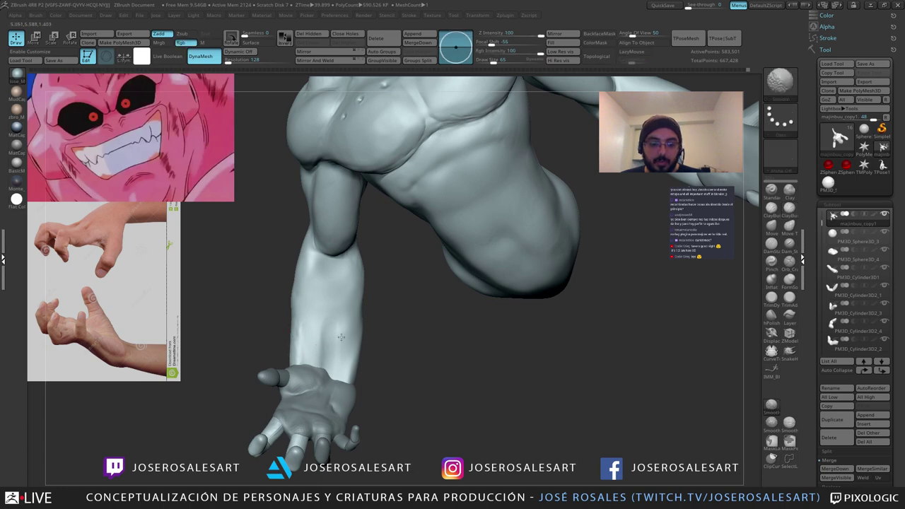
Step: Smooth the inner side of the forearm just above the wrist
right_click_drag(311, 347, 347, 335)
left_click_drag(364, 365, 356, 333, "shift")
mouse_move(361, 313)
right_mouse_down("ctrl")
mouse_move(329, 328)
mouse_move(361, 356)
mouse_move(344, 335)
mouse_move(269, 306)
right_mouse_up("ctrl")
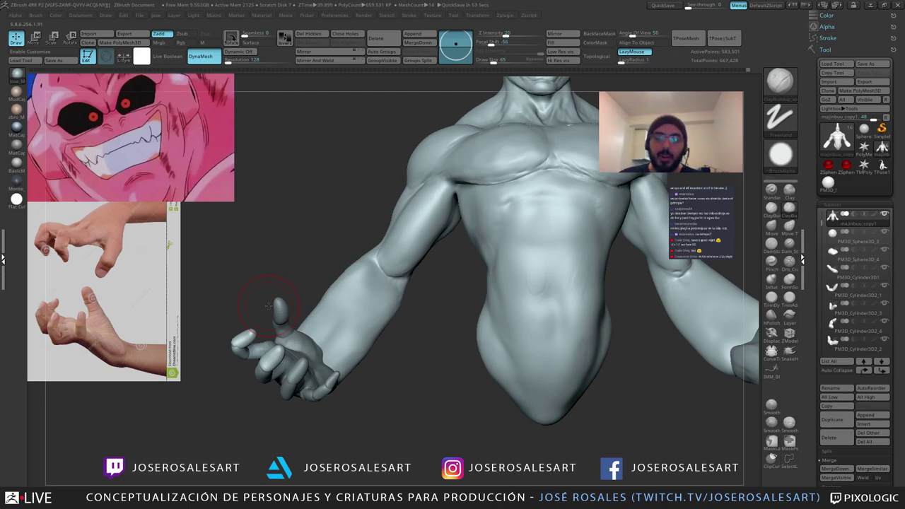
mouse_move(335, 297)
right_mouse_down()
mouse_move(342, 329)
mouse_move(364, 309)
mouse_move(351, 310)
mouse_move(367, 365)
mouse_move(347, 358)
mouse_move(345, 346)
mouse_move(397, 370)
mouse_move(349, 362)
mouse_move(346, 329)
mouse_move(355, 343)
mouse_move(448, 327)
mouse_move(382, 351)
mouse_move(368, 347)
right_mouse_up()
right_click_drag(368, 346, 368, 315, "ctrl")
mouse_move(368, 315)
right_mouse_down("ctrl")
mouse_move(387, 326)
mouse_move(406, 294)
right_mouse_up("ctrl")
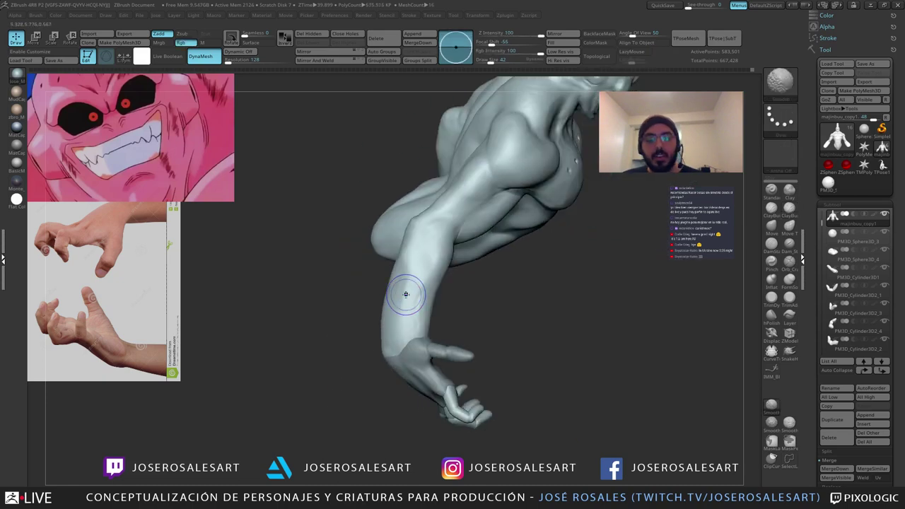
Step: Smooth the side and back of the forearm toward the wrist at draw size 42
left_click_drag(424, 265, 406, 265, "shift")
right_click_drag(391, 295, 417, 290)
left_click_drag(400, 296, 399, 268, "shift")
mouse_move(398, 268)
right_mouse_down()
mouse_move(387, 277)
mouse_move(397, 258)
right_mouse_up()
left_click_drag(397, 258, 404, 273, "shift")
right_click_drag(403, 276, 413, 307)
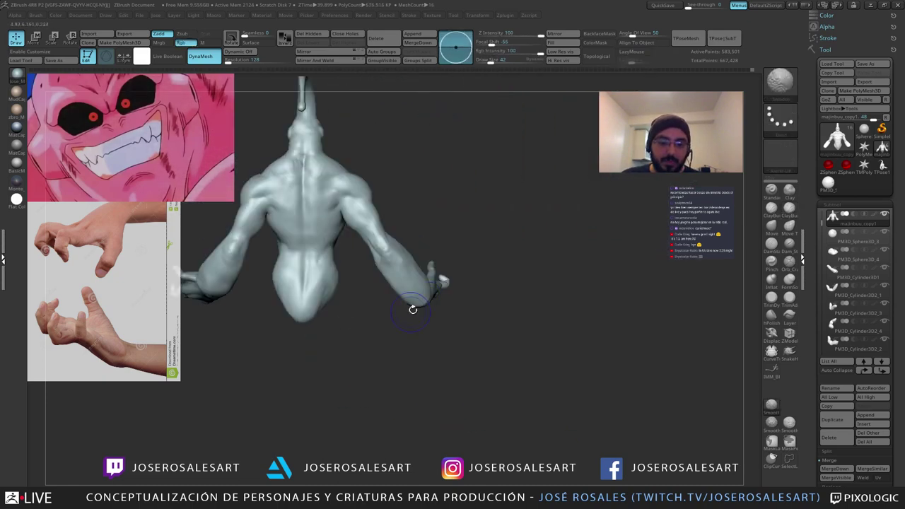
left_click_drag(413, 307, 417, 297, "shift")
mouse_move(418, 297)
right_mouse_down()
mouse_move(408, 287)
mouse_move(448, 287)
mouse_move(363, 333)
mouse_move(335, 311)
mouse_move(446, 313)
mouse_move(304, 293)
mouse_move(372, 299)
mouse_move(411, 251)
right_mouse_up()
Step: Select the little finger and bend its fingertip into shape with the SnakeHook brush at draw size 42
left_click(346, 291, "alt")
right_click_drag(347, 286, 396, 243, "ctrl")
right_click_drag(396, 243, 381, 234)
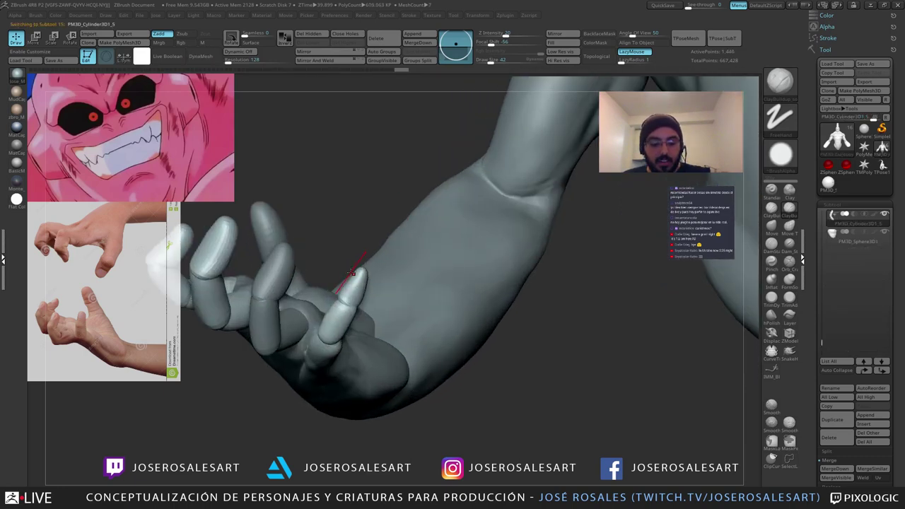
key("b")
key("s")
key("h")
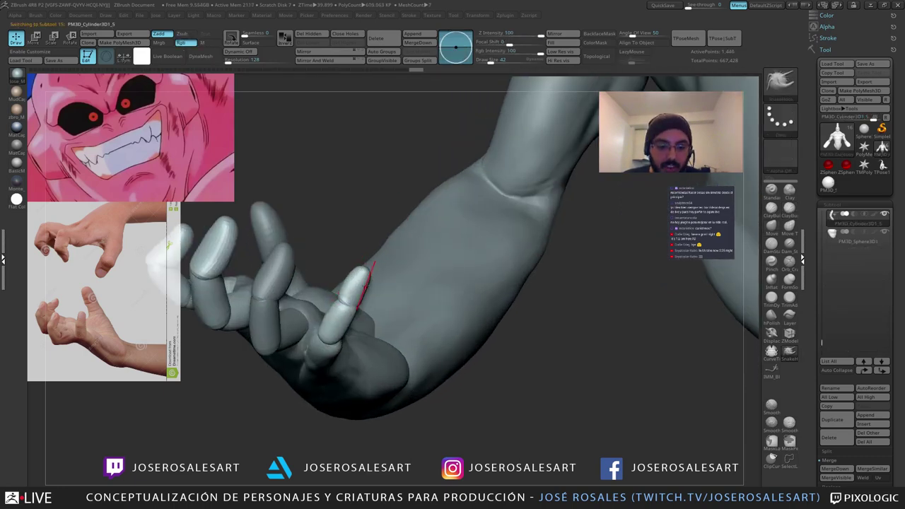
left_click_drag(346, 280, 351, 283)
right_click_drag(351, 283, 304, 274)
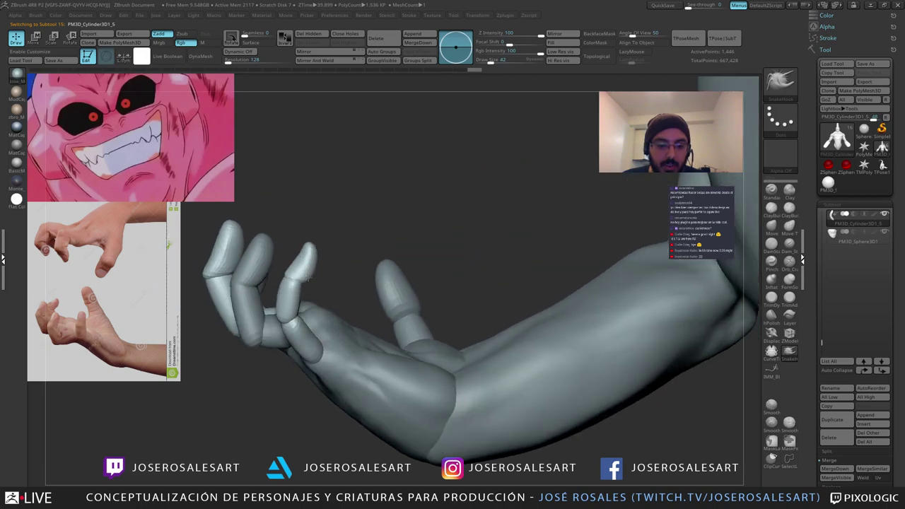
left_click_drag(298, 274, 286, 276)
Step: Switch to the ClayBuildup brush and add volume to the little finger
key("b")
key("c")
key("b")
mouse_move(287, 297)
right_mouse_down()
mouse_move(292, 318)
mouse_move(281, 320)
right_mouse_up()
left_click_drag(282, 319, 277, 321)
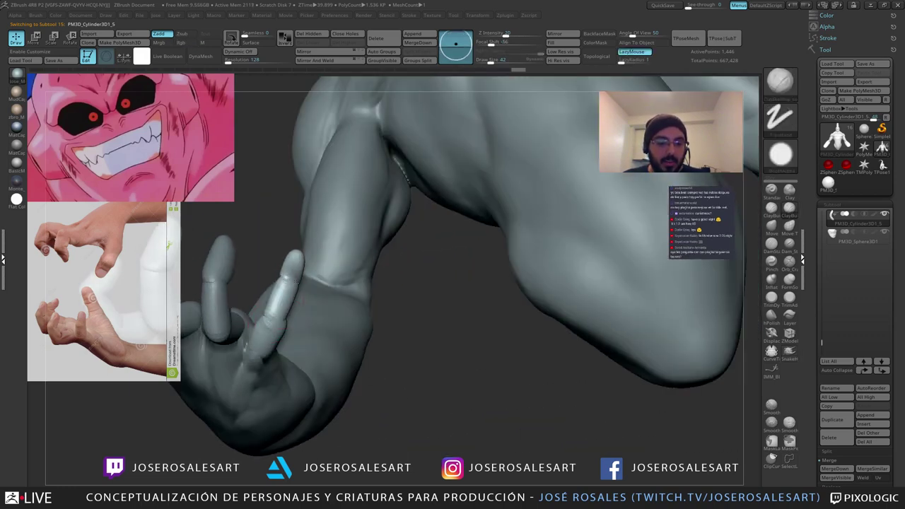
Step: Try to build up the little finger's middle and base segments with more ClayBuildup strokes
left_click_drag(297, 283, 294, 287)
mouse_move(289, 299)
right_mouse_down()
mouse_move(257, 348)
mouse_move(267, 307)
right_mouse_up()
left_click_drag(269, 345, 272, 362)
mouse_move(276, 347)
right_mouse_down()
mouse_move(301, 329)
mouse_move(300, 338)
right_mouse_up()
left_click_drag(286, 348, 286, 358)
mouse_move(279, 347)
right_mouse_down()
mouse_move(259, 312)
mouse_move(316, 297)
right_mouse_up()
key("ctrl+z")
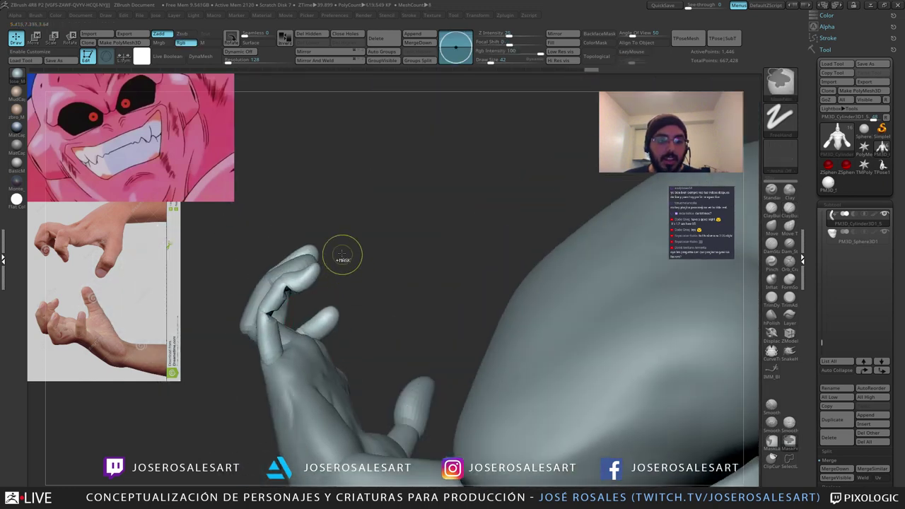
Step: Isolate the little finger and revert its latest sculpting to an earlier point in the undo history
left_click(305, 280, "ctrl+shift")
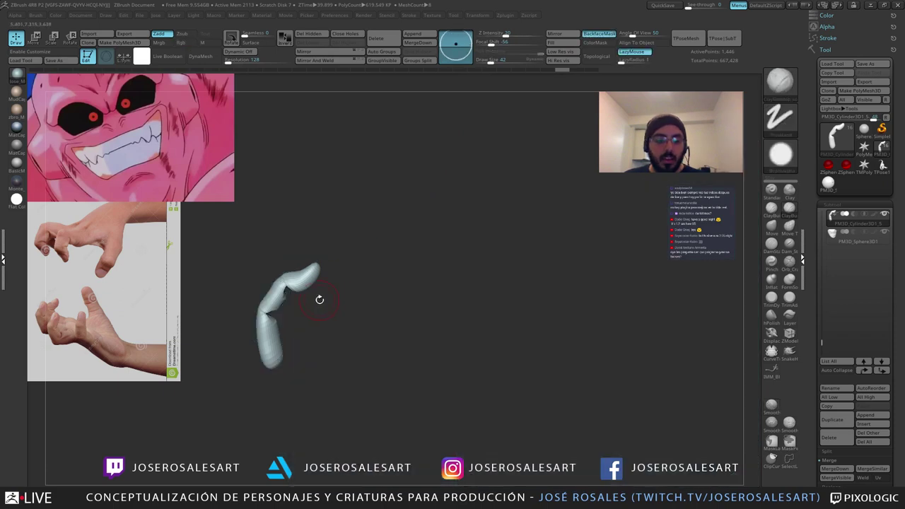
mouse_move(319, 302)
right_mouse_down("ctrl")
mouse_move(340, 344)
mouse_move(304, 339)
right_mouse_up("ctrl")
left_click_drag(269, 337, 264, 338, "shift")
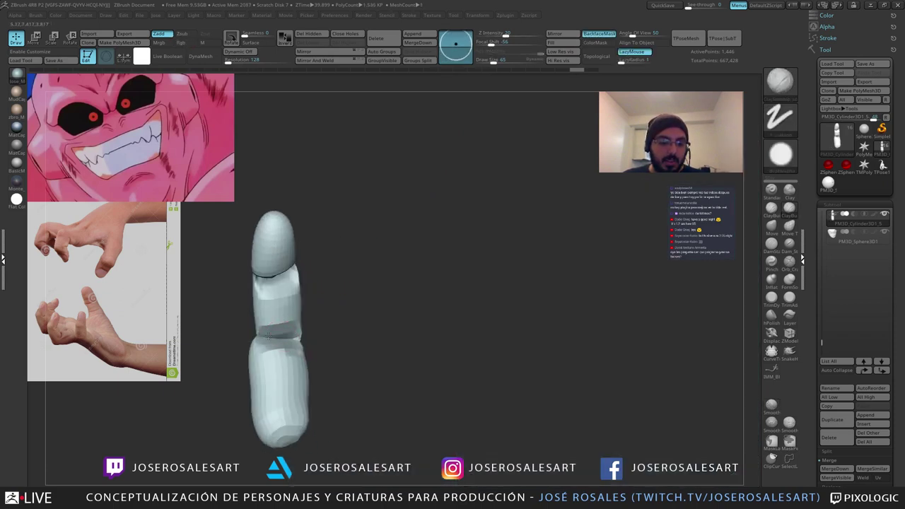
right_click_drag(278, 338, 307, 336)
left_click_drag(307, 336, 286, 339, "shift")
right_click_drag(287, 340, 258, 325)
left_click_drag(418, 190, 435, 113, "ctrl")
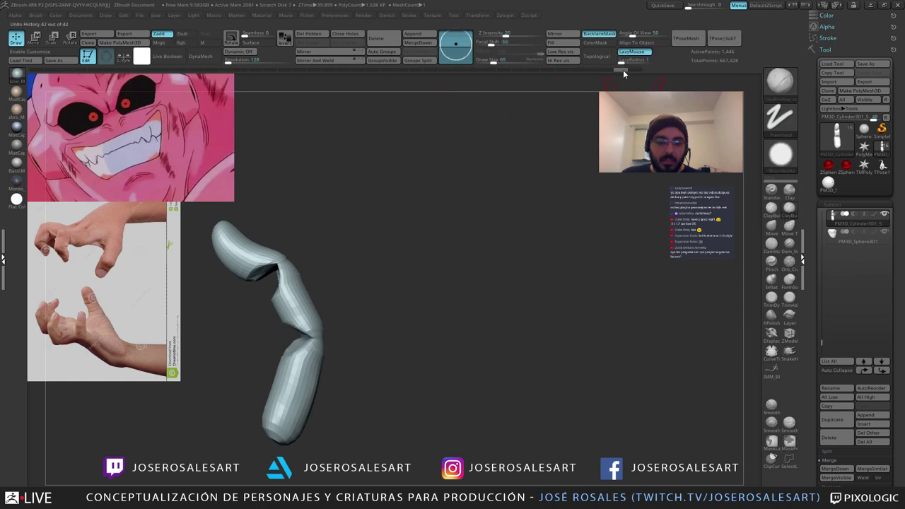
left_click_drag(623, 69, 515, 67)
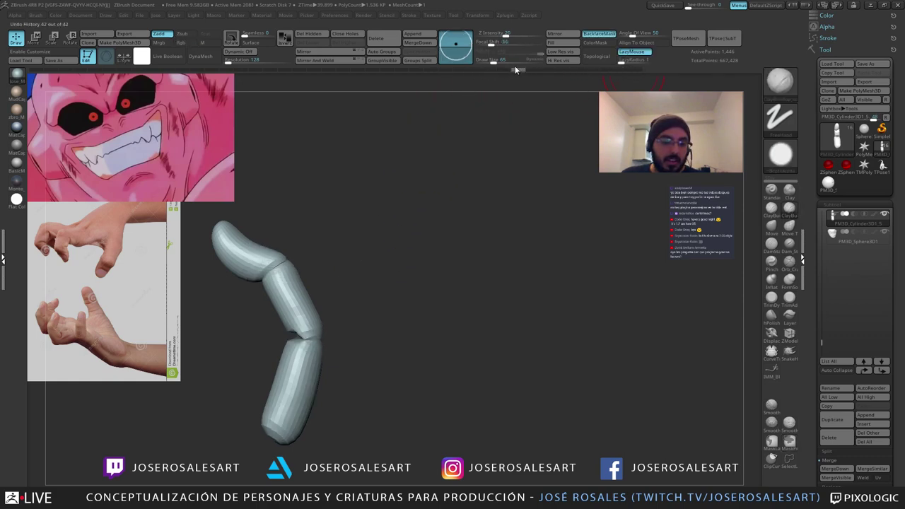
Step: Build up the isolated little finger's base segment and lower joint with ClayBuildup at draw size 65
mouse_move(285, 337)
right_mouse_down()
mouse_move(319, 338)
mouse_move(303, 331)
right_mouse_up()
left_click_drag(301, 325, 307, 378)
mouse_move(307, 378)
right_mouse_down()
mouse_move(318, 361)
mouse_move(295, 331)
right_mouse_up()
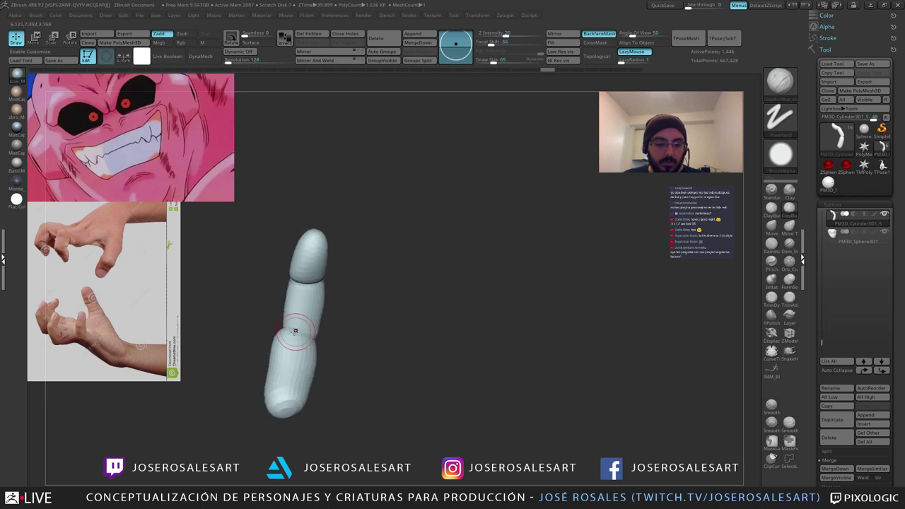
left_click_drag(304, 340, 309, 346)
mouse_move(308, 347)
right_mouse_down("ctrl")
mouse_move(279, 332)
mouse_move(297, 340)
right_mouse_up("ctrl")
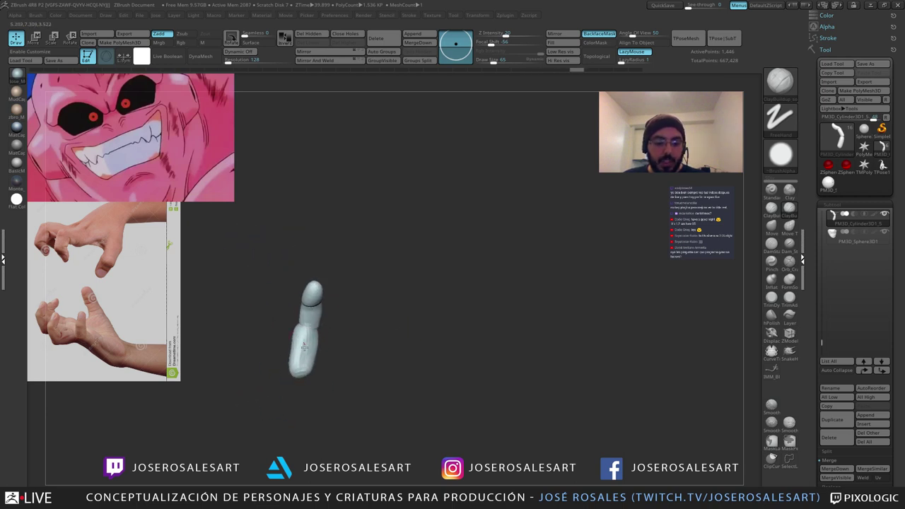
left_click_drag(305, 348, 303, 361)
mouse_move(303, 360)
right_mouse_down()
mouse_move(310, 286)
mouse_move(317, 302)
right_mouse_up()
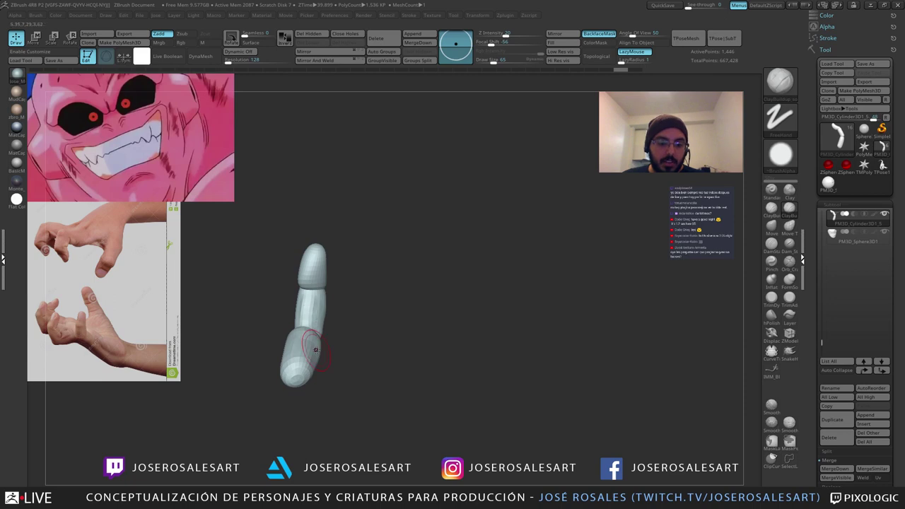
Step: Refine the little finger's base segment and outer joint with ClayBuildup and show the whole figure again
left_click_drag(317, 349, 313, 358)
right_click_drag(313, 358, 310, 272)
left_click_drag(312, 272, 316, 290)
mouse_move(316, 290)
right_mouse_down()
mouse_move(266, 261)
mouse_move(347, 297)
mouse_move(349, 323)
mouse_move(386, 292)
right_mouse_up()
key("shift+s")
right_click_drag(385, 291, 394, 309, "ctrl")
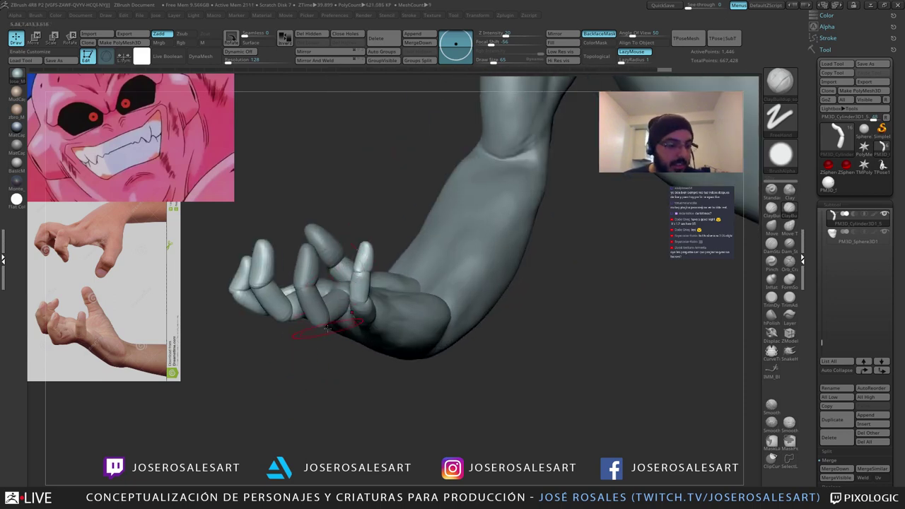
Step: Adjust the little finger's lower joint with the Move brush at draw size 65
mouse_move(336, 284)
right_mouse_down()
mouse_move(368, 291)
mouse_move(356, 307)
mouse_move(305, 303)
mouse_move(333, 301)
mouse_move(321, 288)
right_mouse_up()
key("b")
key("m")
key("v")
left_click_drag(320, 287, 322, 291)
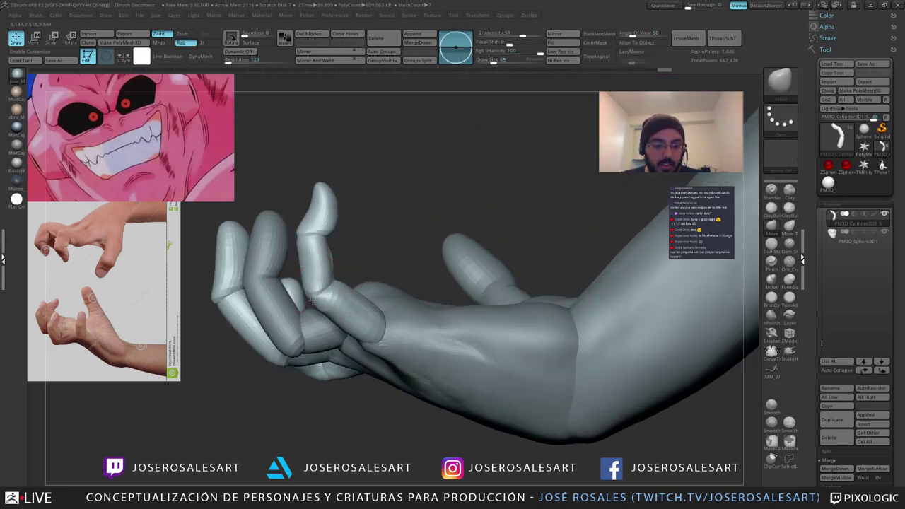
Step: Reshape the little finger's middle segment, outer joint and tip from the front with the Move brush
mouse_move(323, 291)
right_mouse_down()
mouse_move(331, 302)
mouse_move(413, 297)
right_mouse_up()
left_click_drag(425, 309, 432, 301)
left_click_drag(432, 253, 438, 250)
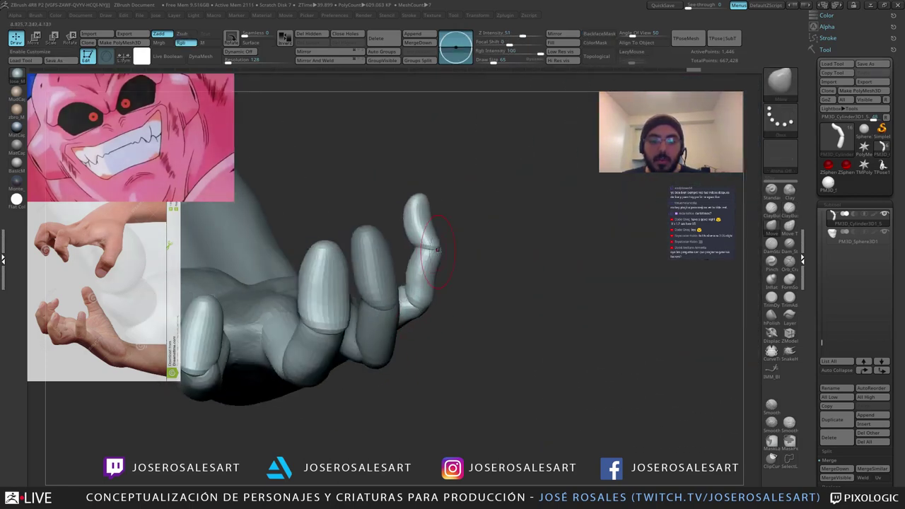
right_click_drag(450, 233, 450, 231)
left_click_drag(420, 216, 425, 217)
right_click_drag(419, 217, 424, 220)
left_click_drag(451, 215, 446, 214)
mouse_move(446, 214)
right_mouse_down()
mouse_move(459, 220)
mouse_move(446, 269)
mouse_move(470, 283)
mouse_move(390, 301)
mouse_move(427, 300)
right_mouse_up()
Step: Select the palm and build up the area below the little finger with the ClayBuildup brush
key("b")
key("c")
key("b")
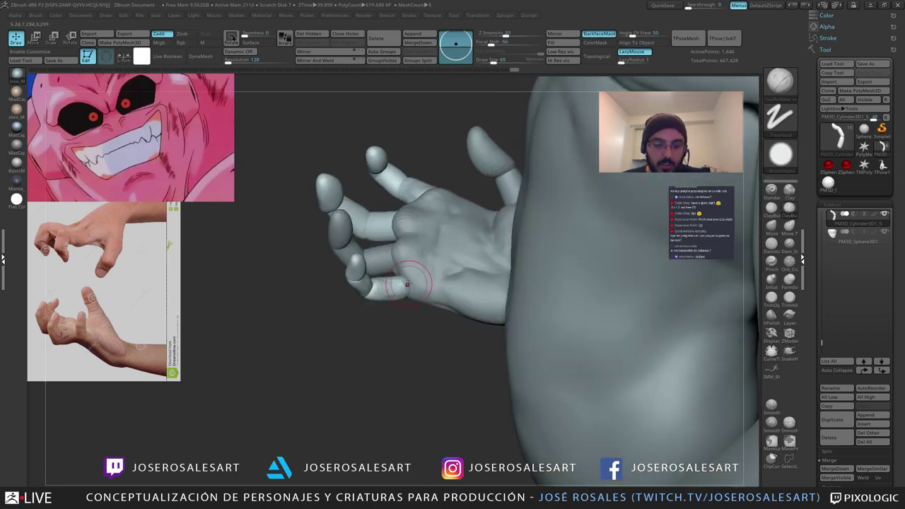
left_click(417, 288, "alt")
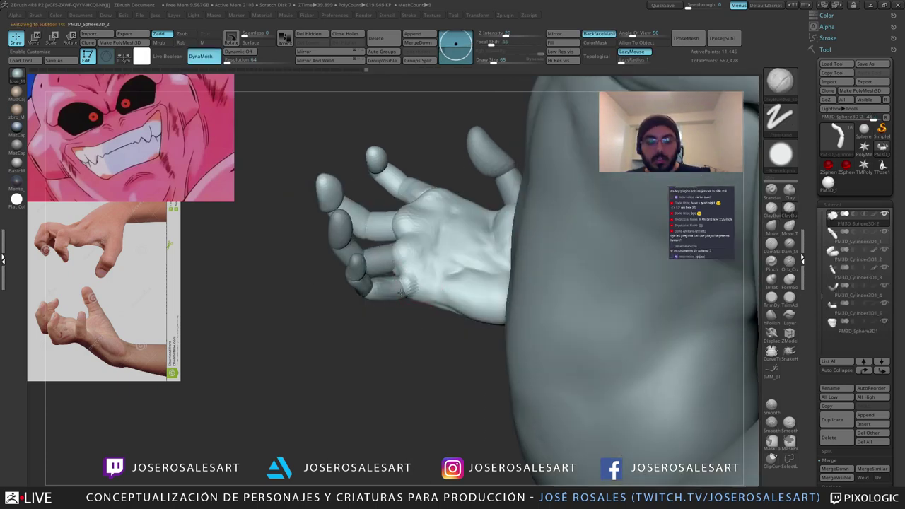
right_click_drag(414, 295, 441, 291)
left_click_drag(442, 290, 729, 357)
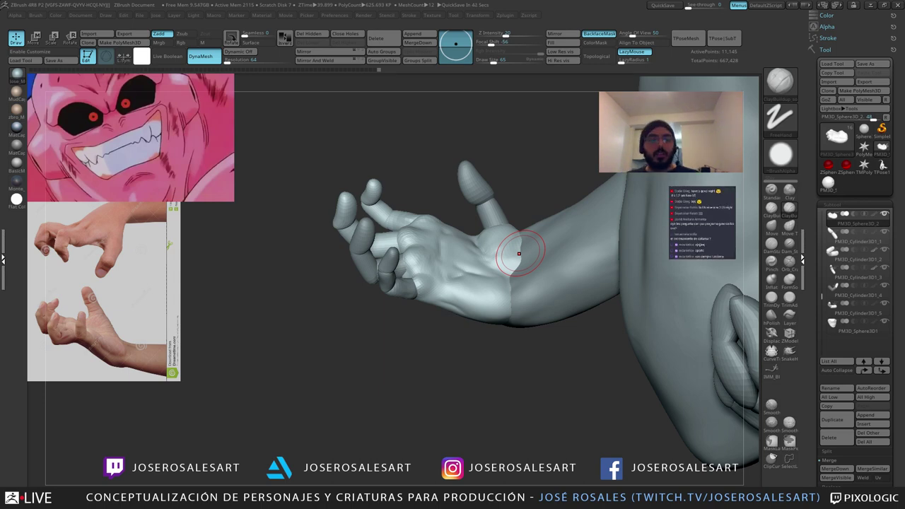
Step: Set the draw size to 58 and sculpt the palm's pad and outer edge near the little finger
mouse_move(420, 290)
right_mouse_down("ctrl")
mouse_move(467, 308)
mouse_move(443, 294)
mouse_move(424, 309)
right_mouse_up("ctrl")
key("s")
left_click(443, 296)
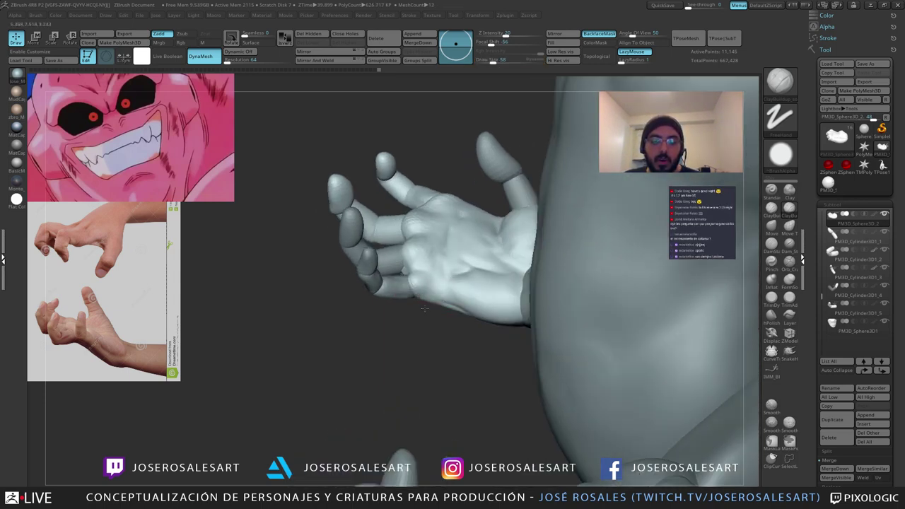
left_click_drag(424, 307, 419, 293)
right_click_drag(446, 279, 443, 309)
left_click_drag(453, 277, 438, 283)
right_click_drag(432, 290, 415, 305)
Step: Build up the heel of the palm toward the wrist with ClayBuildup at draw size 51
right_click_drag(322, 304, 400, 315)
right_click_drag(454, 293, 385, 283, "ctrl")
right_click_drag(385, 297, 434, 311)
mouse_move(434, 311)
left_mouse_down()
mouse_move(464, 304)
mouse_move(382, 306)
left_mouse_up()
mouse_move(383, 306)
right_mouse_down()
mouse_move(357, 283)
mouse_move(338, 303)
mouse_move(333, 340)
mouse_move(313, 323)
mouse_move(345, 361)
right_mouse_up()
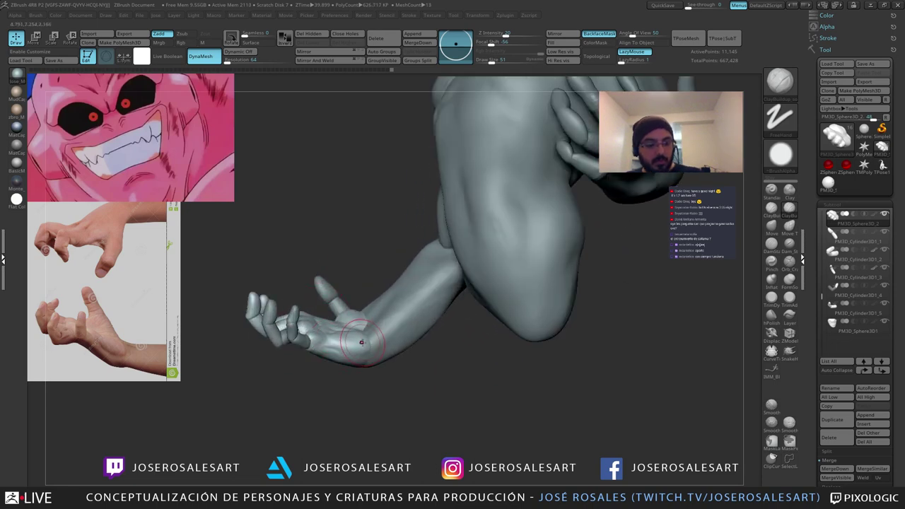
Step: Adjust the contour of the palm's outer edge with the Move brush at draw size 95
key("b")
key("m")
key("v")
key("s")
left_click(356, 362)
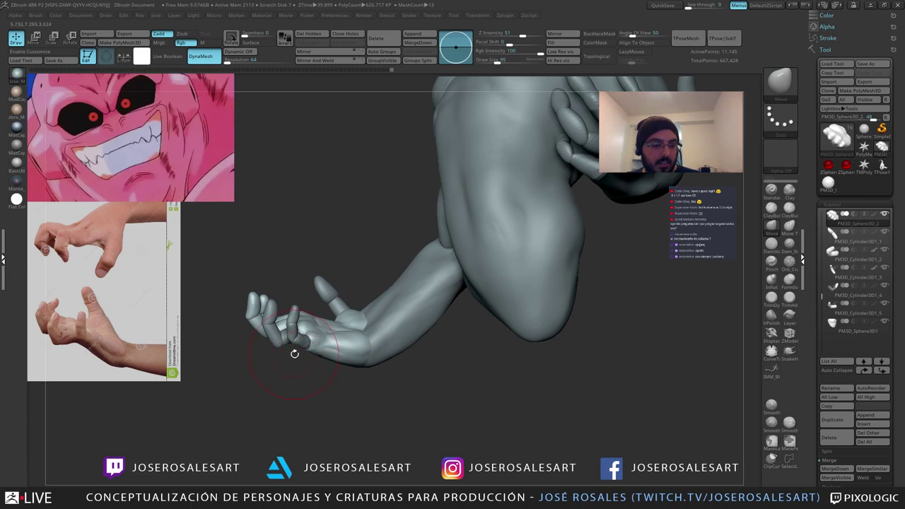
right_click_drag(295, 356, 314, 347)
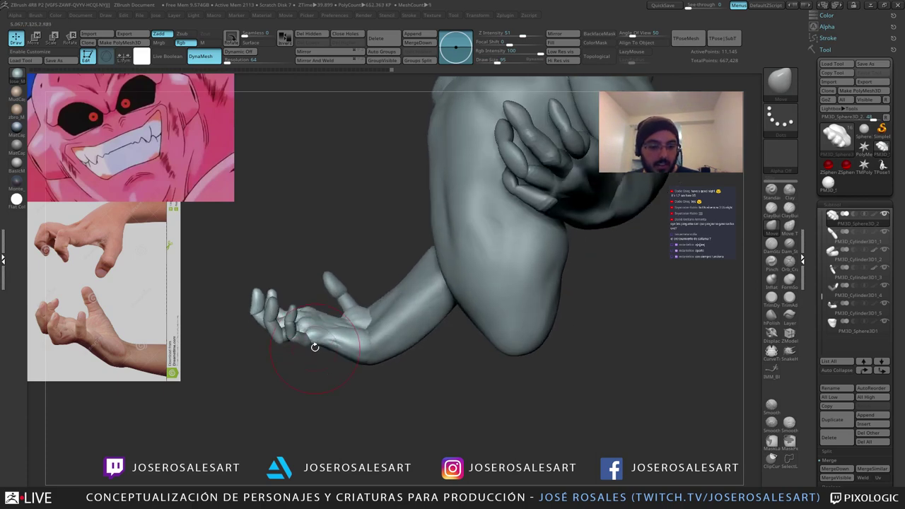
mouse_move(330, 334)
left_mouse_down()
mouse_move(330, 349)
mouse_move(312, 350)
left_mouse_up()
mouse_move(306, 350)
right_mouse_down()
mouse_move(365, 341)
mouse_move(314, 338)
mouse_move(301, 310)
mouse_move(318, 341)
mouse_move(302, 348)
mouse_move(309, 321)
right_mouse_up()
Step: Reduce the Move brush's draw size to 65 and adjust the palm below the little finger
key("bracketleft")
key("bracketleft")
key("bracketleft")
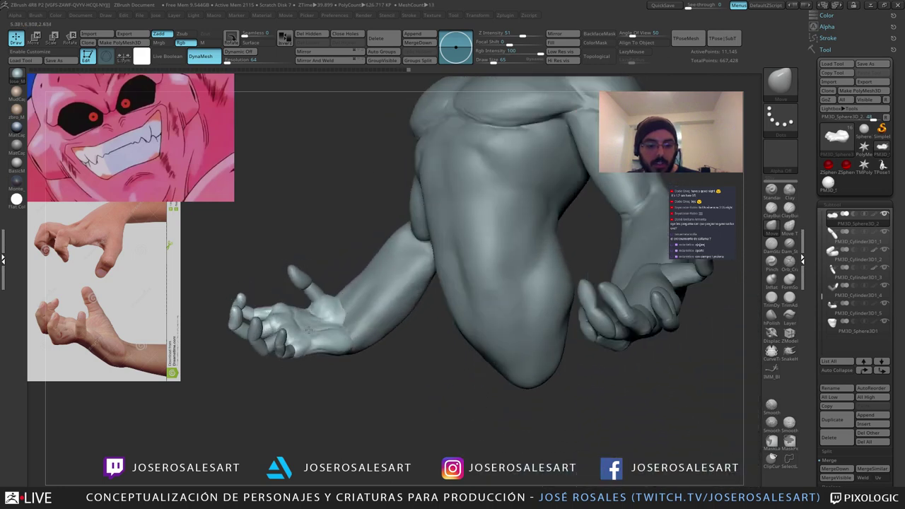
mouse_move(308, 329)
left_mouse_down()
mouse_move(317, 332)
mouse_move(283, 360)
mouse_move(292, 324)
mouse_move(298, 335)
left_mouse_up()
key("]")
Step: Reposition and rotate the little finger on the palm with the transform gizmo, and make the palm active again
mouse_move(312, 333)
right_mouse_down()
mouse_move(302, 327)
mouse_move(386, 349)
right_mouse_up()
left_click(301, 304, "alt")
key("w")
left_click_drag(386, 348, 361, 340)
left_click_drag(361, 367, 370, 368)
left_click_drag(371, 294, 372, 294)
left_click_drag(379, 342, 374, 287)
left_click(383, 352, "alt")
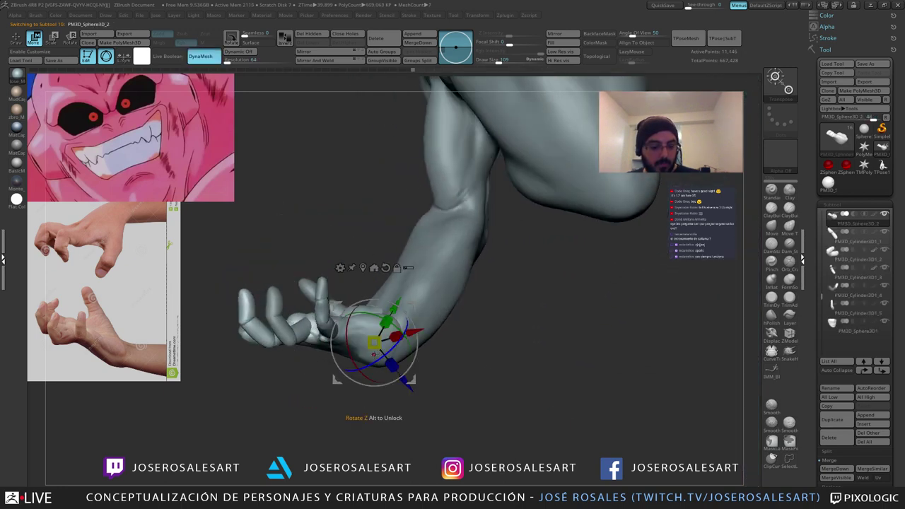
Step: Return to draw mode, sculpt the palm's outer side with ClayBuildup at draw size 39 and smooth it
key("q")
key("1")
key("s")
left_click_drag(376, 360, 339, 410)
key("s")
left_click_drag(325, 325, 318, 325)
mouse_move(331, 336)
right_mouse_down()
mouse_move(330, 348)
mouse_move(330, 333)
right_mouse_up()
left_click_drag(330, 330, 340, 339, "shift")
mouse_move(340, 340)
right_mouse_down()
mouse_move(410, 389)
mouse_move(398, 396)
right_mouse_up()
right_click_drag(398, 396, 398, 377, "ctrl")
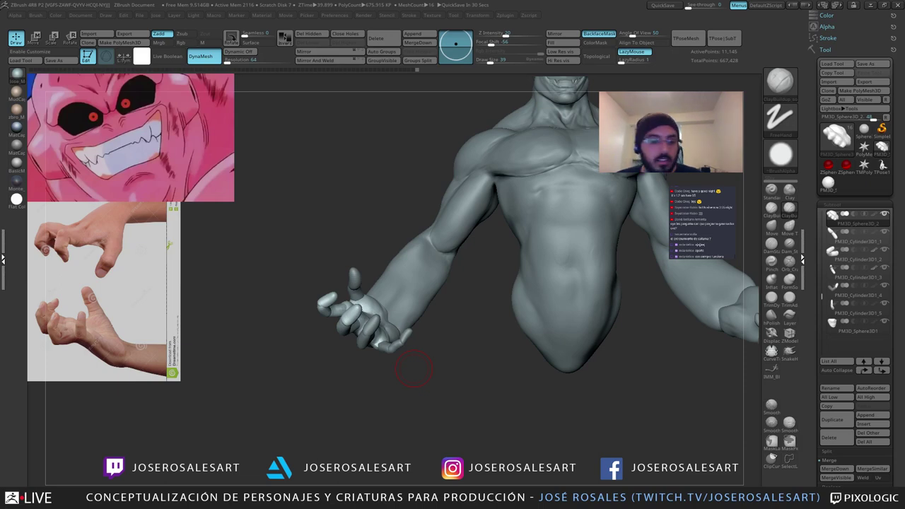
Step: Build up the heel and outer side of the palm with ClayBuildup at draw size 39
mouse_move(415, 368)
left_mouse_down()
mouse_move(399, 286)
mouse_move(391, 317)
left_mouse_up()
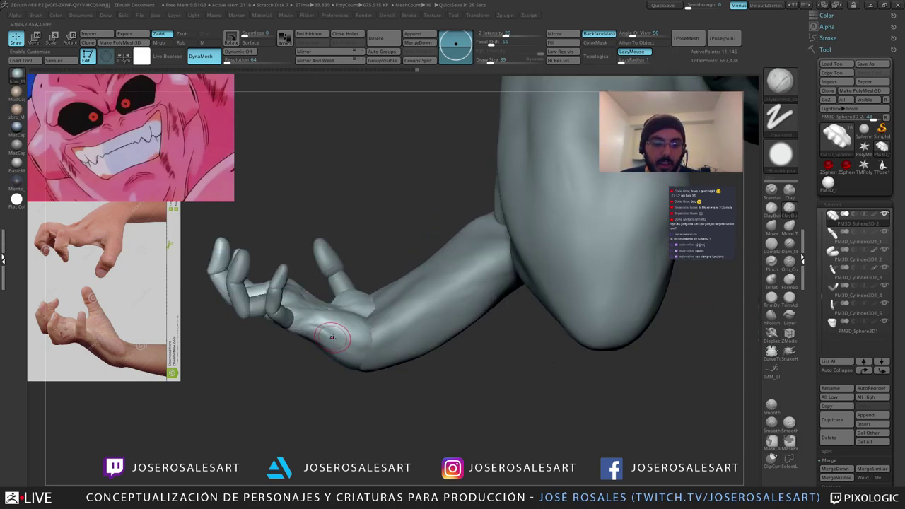
mouse_move(336, 332)
left_mouse_down()
mouse_move(303, 353)
mouse_move(311, 354)
left_mouse_up()
mouse_move(308, 309)
left_mouse_down()
mouse_move(299, 311)
mouse_move(333, 317)
left_mouse_up()
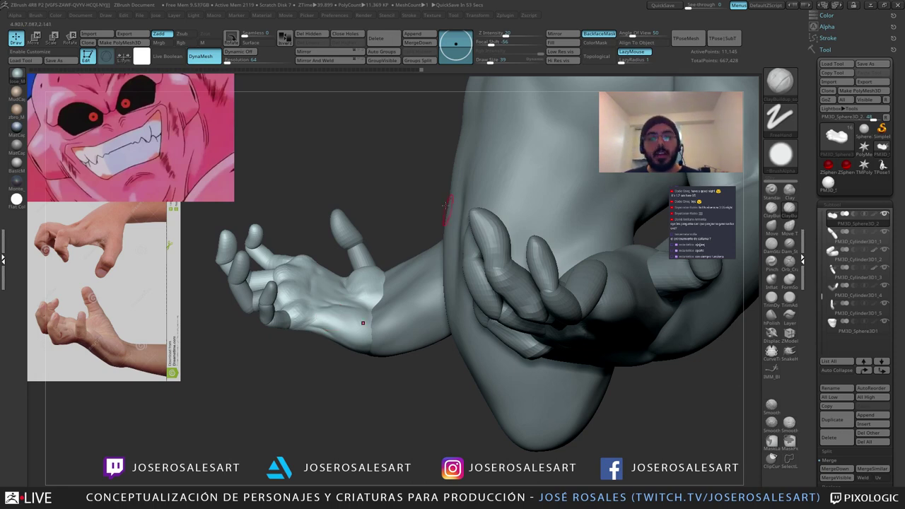
left_click_drag(446, 206, 488, 255)
left_click_drag(299, 306, 309, 318)
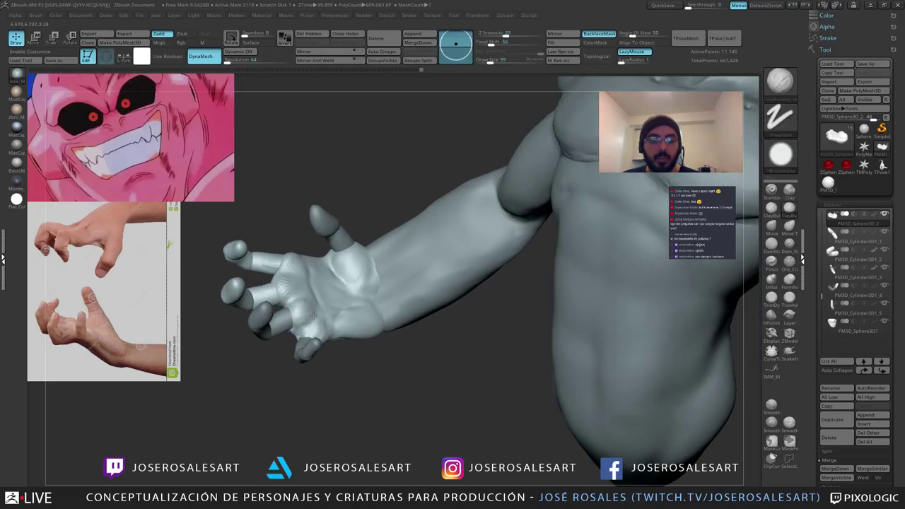
Step: Refine the centre of the palm and the base of the thumb with ClayBuildup strokes
left_click_drag(397, 220, 474, 262)
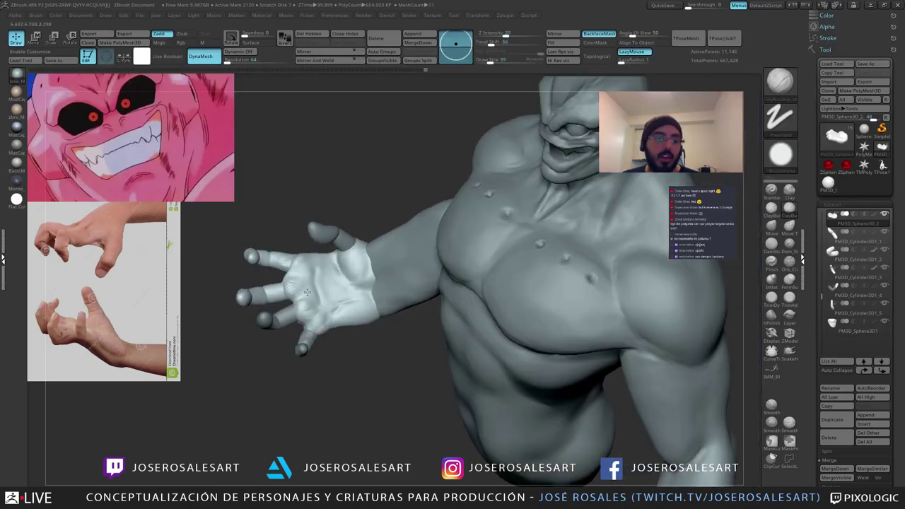
left_click_drag(313, 273, 289, 266)
mouse_move(375, 223)
left_mouse_down()
mouse_move(326, 172)
mouse_move(329, 237)
mouse_move(342, 203)
left_mouse_up()
left_click(346, 278, "alt")
left_click_drag(368, 273, 361, 304)
mouse_move(359, 304)
right_mouse_down()
mouse_move(355, 276)
mouse_move(336, 256)
mouse_move(334, 269)
mouse_move(364, 248)
mouse_move(372, 281)
mouse_move(318, 250)
right_mouse_up()
Step: Clear the mask on the ring finger and make the middle finger the active piece
left_click(314, 262, "alt")
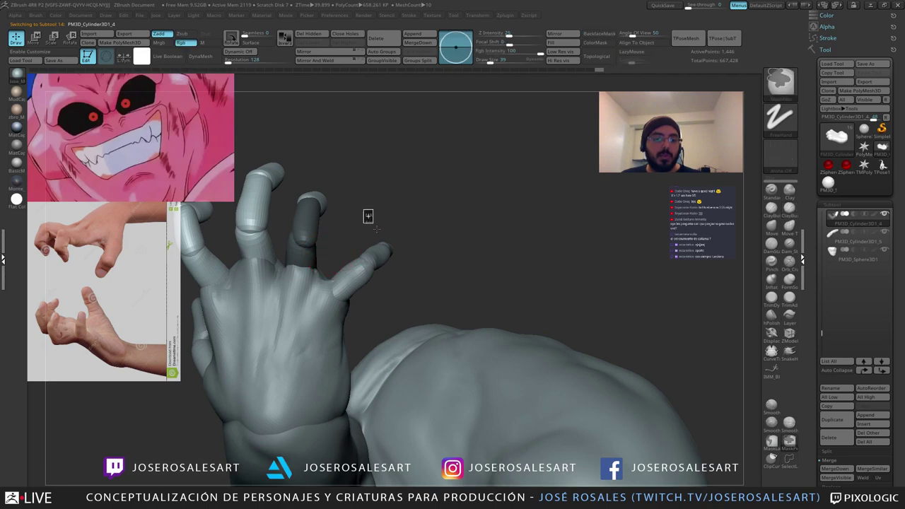
left_click_drag(366, 211, 373, 222, "ctrl")
left_click(267, 226, "alt")
right_click_drag(279, 215, 269, 258)
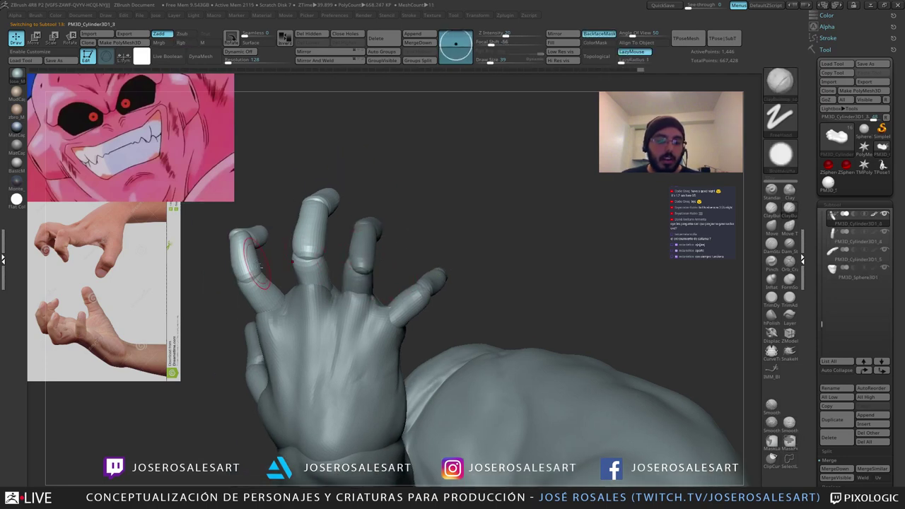
mouse_move(322, 311)
right_mouse_down()
mouse_move(354, 280)
mouse_move(382, 286)
mouse_move(354, 244)
right_mouse_up()
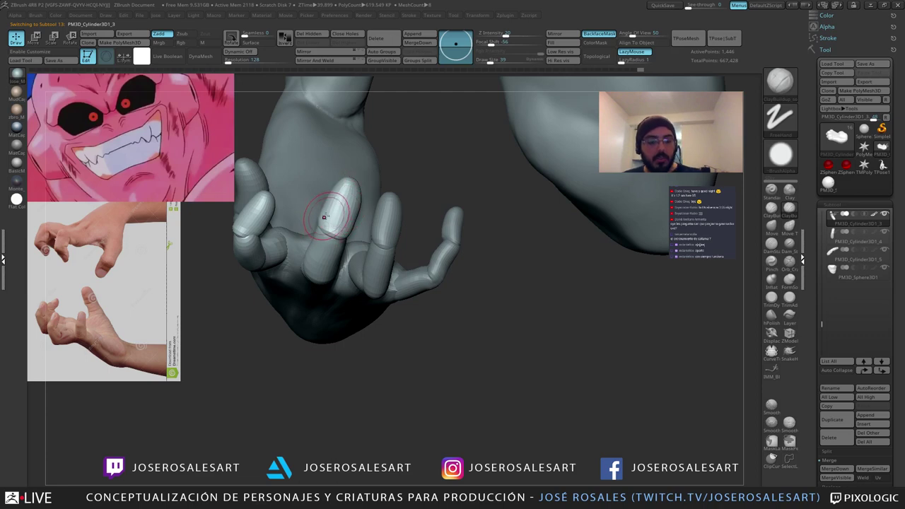
Step: Isolate one segment of the middle finger, reposition the gizmo on it and unhide the rest of the finger
left_click(336, 228, "ctrl+shift")
key("e")
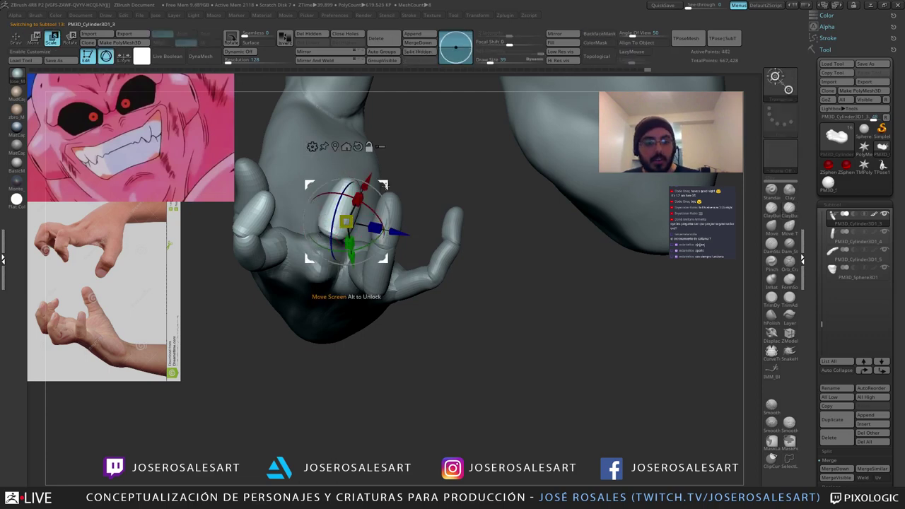
left_click_drag(384, 186, 366, 202, "alt")
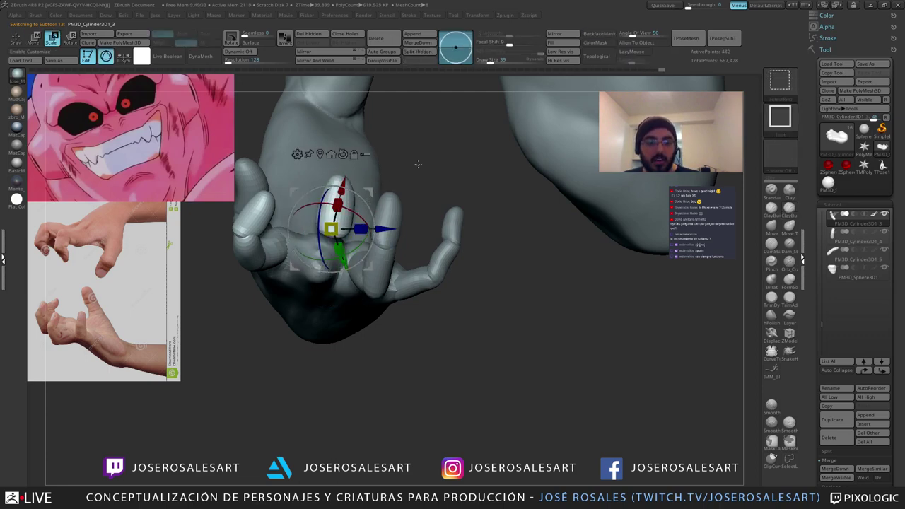
left_click(418, 166, "ctrl+shift")
key("q")
mouse_move(437, 169)
left_mouse_down("alt")
mouse_move(367, 151)
mouse_move(369, 106)
mouse_move(370, 158)
mouse_move(407, 206)
left_mouse_up("alt")
Step: Isolate the middle finger segment again, scale it along one axis with the gizmo and unhide the full finger
left_click(333, 218, "ctrl+shift")
key("w")
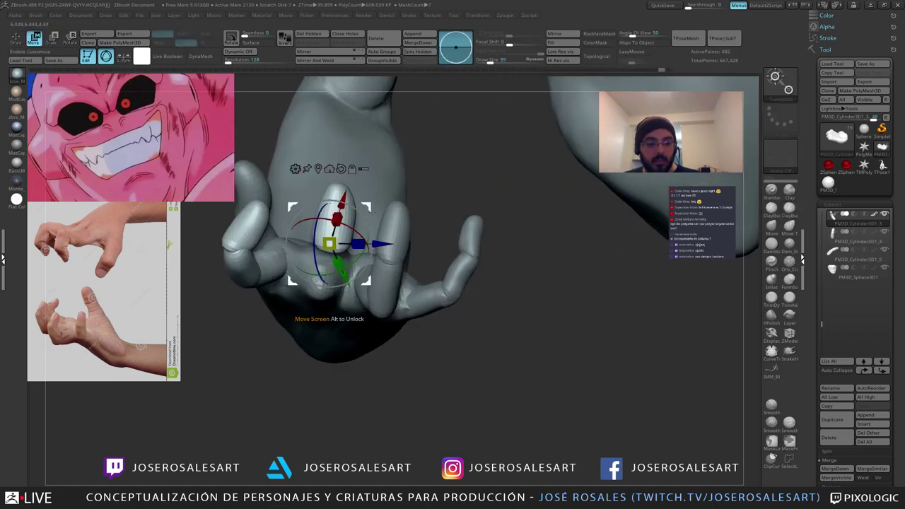
left_click_drag(359, 244, 390, 247)
key("q")
mouse_move(428, 200)
left_mouse_down("alt")
mouse_move(420, 160)
mouse_move(406, 168)
mouse_move(371, 148)
mouse_move(376, 196)
mouse_move(366, 217)
left_mouse_up("alt")
left_click(420, 159, "ctrl+shift")
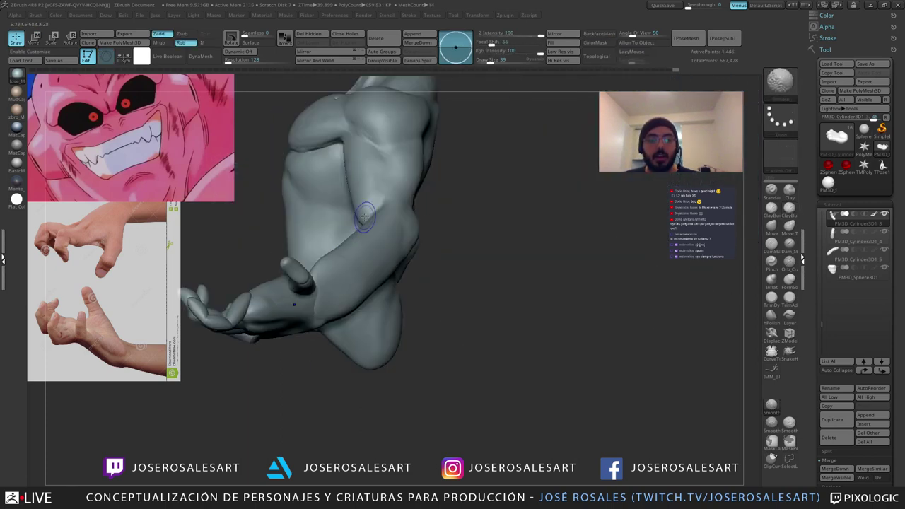
Step: Make the little finger the active piece, scale it slightly with the gizmo and return to draw mode
mouse_move(219, 258)
left_mouse_down()
mouse_move(279, 238)
mouse_move(281, 227)
left_mouse_up()
left_click_drag(281, 271, 295, 335, "alt")
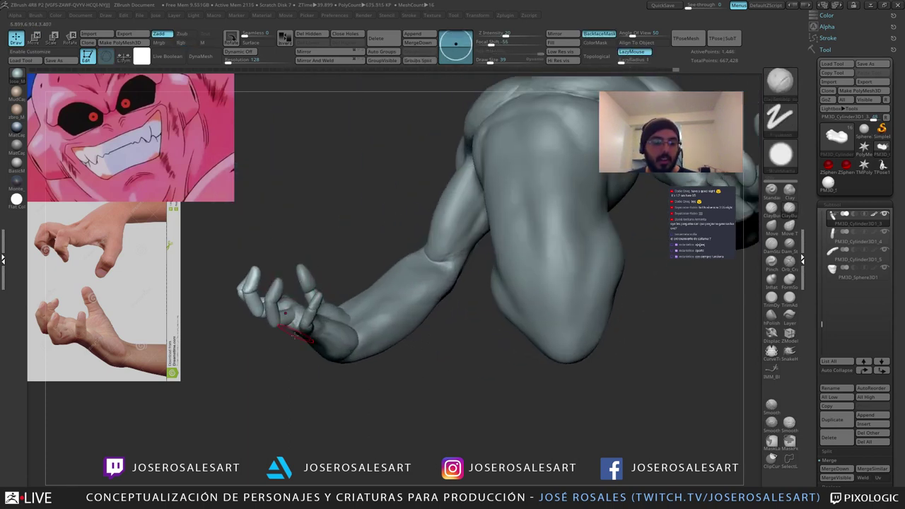
left_click_drag(291, 377, 286, 359)
left_click_drag(346, 212, 352, 258, "alt")
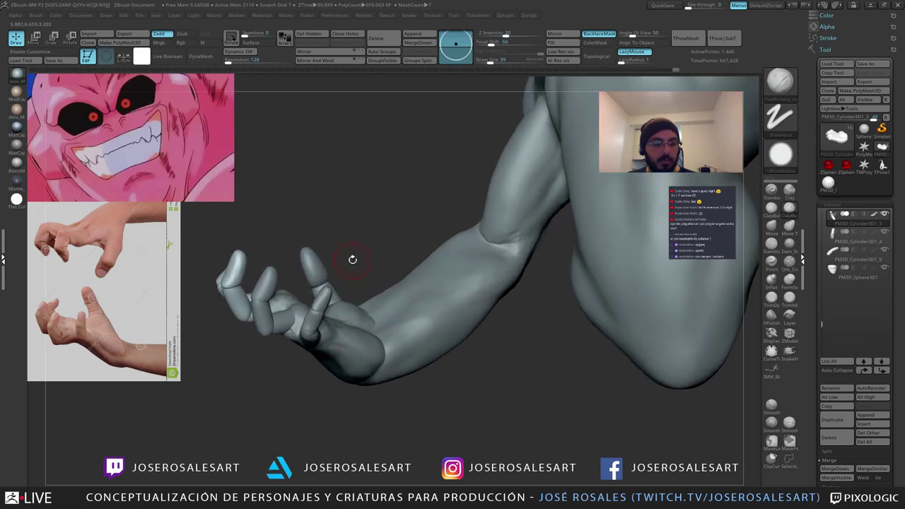
left_click(308, 340, "alt")
key("e")
left_click_drag(304, 331, 306, 331)
mouse_move(352, 310)
left_mouse_down()
mouse_move(347, 300)
mouse_move(358, 367)
mouse_move(348, 393)
left_mouse_up()
key("q")
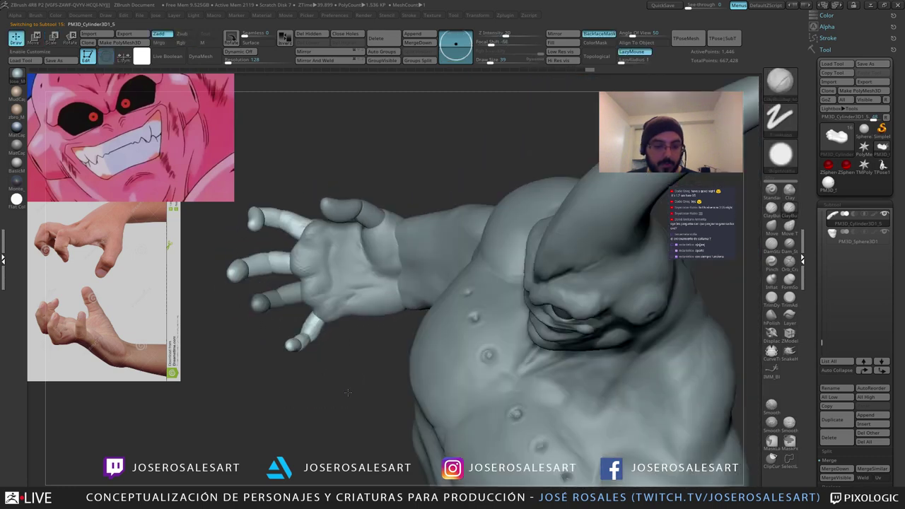
Step: Reshape the tip of the little finger with the Move brush at draw size 39
mouse_move(348, 393)
right_mouse_down()
mouse_move(379, 258)
mouse_move(342, 303)
right_mouse_up()
key("b")
key("m")
key("v")
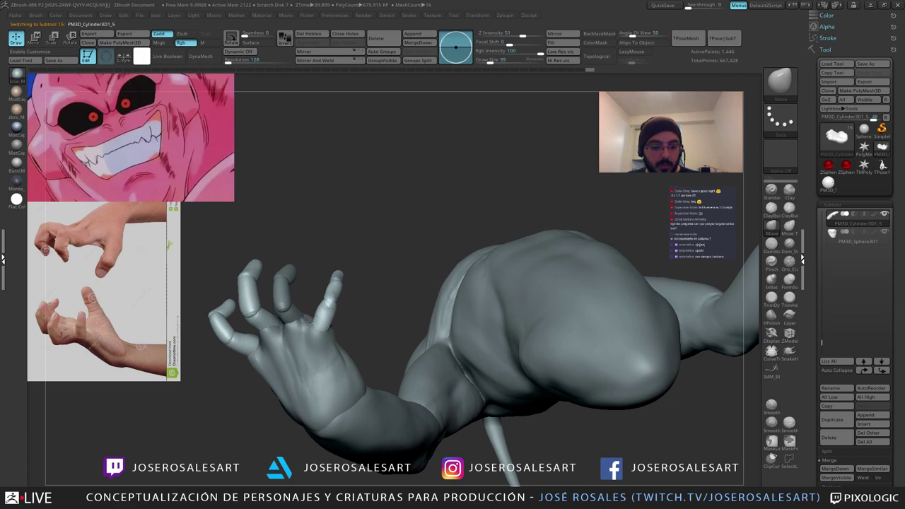
left_click_drag(339, 269, 338, 270)
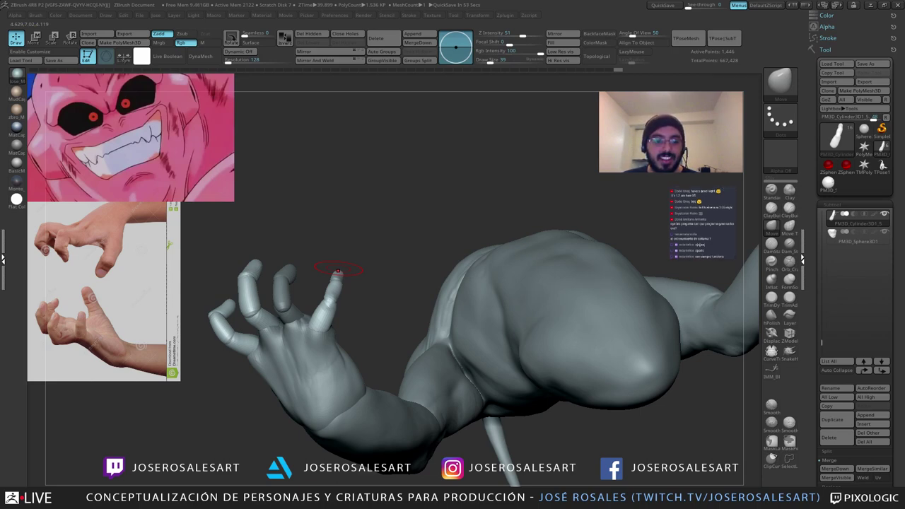
mouse_move(360, 314)
left_mouse_down()
mouse_move(314, 333)
mouse_move(303, 286)
mouse_move(329, 313)
mouse_move(341, 306)
left_mouse_up()
Step: Build up the little finger with ClayBuildup strokes at draw size 36 and smooth them
key("b")
key("c")
key("b")
mouse_move(320, 340)
left_mouse_down()
mouse_move(311, 292)
mouse_move(331, 307)
left_mouse_up()
left_click_drag(301, 341, 328, 317)
left_click_drag(321, 286, 317, 310, "shift")
left_click_drag(301, 326, 338, 238)
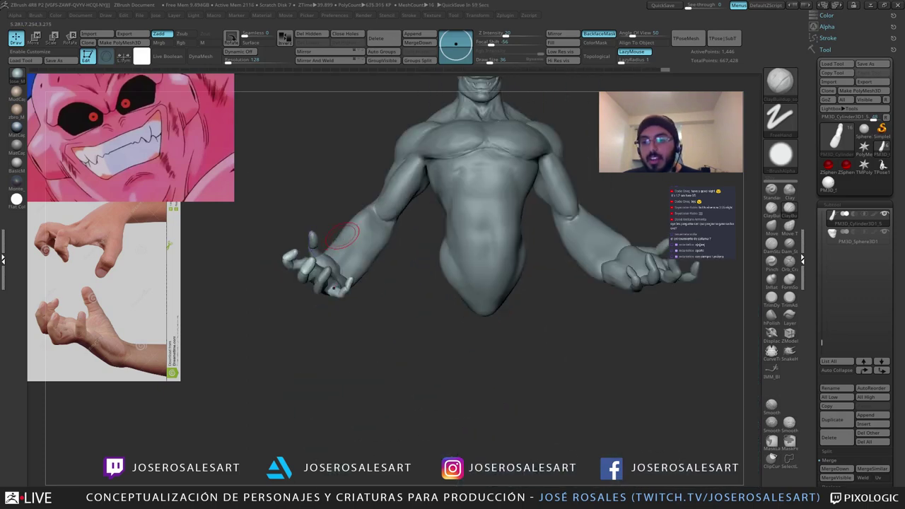
mouse_move(365, 278)
left_mouse_down()
mouse_move(387, 298)
mouse_move(347, 307)
mouse_move(373, 310)
mouse_move(375, 339)
left_mouse_up()
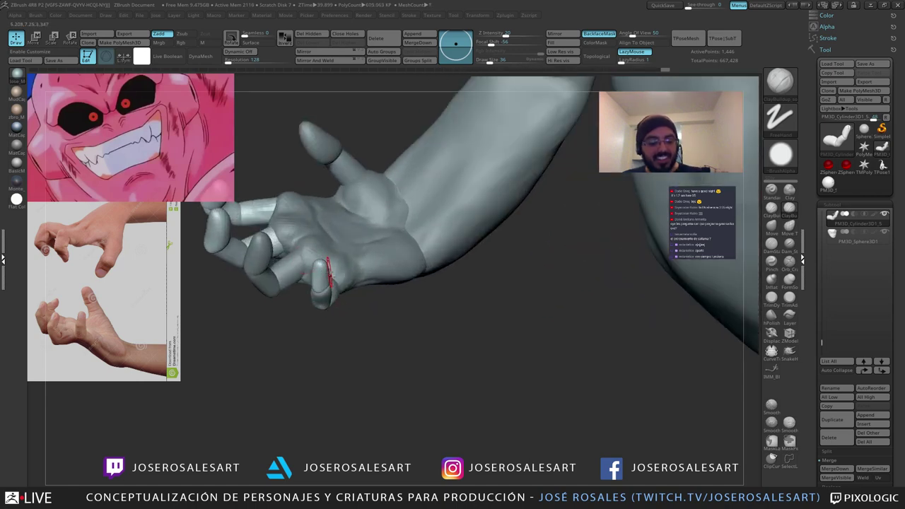
Step: Sculpt the little finger's end segments with ClayBuildup at draw size 51
left_click_drag(346, 305, 319, 280)
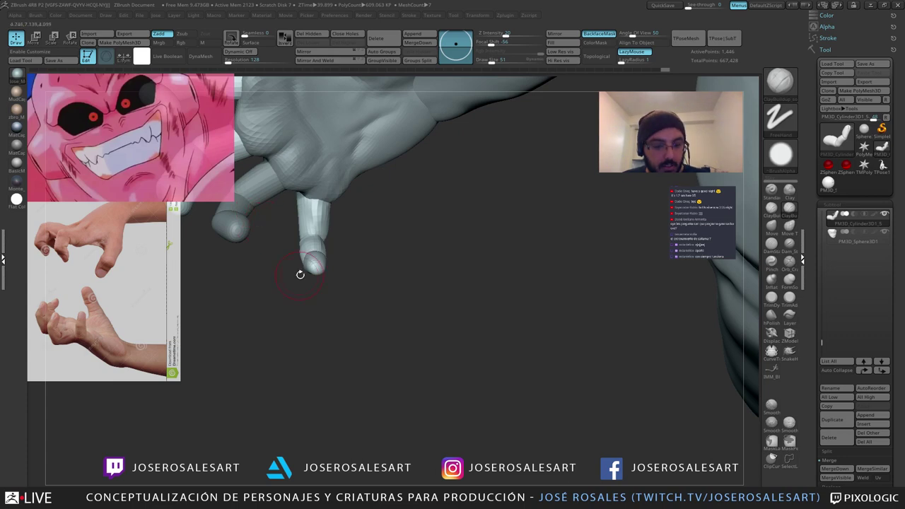
left_click_drag(283, 300, 338, 301)
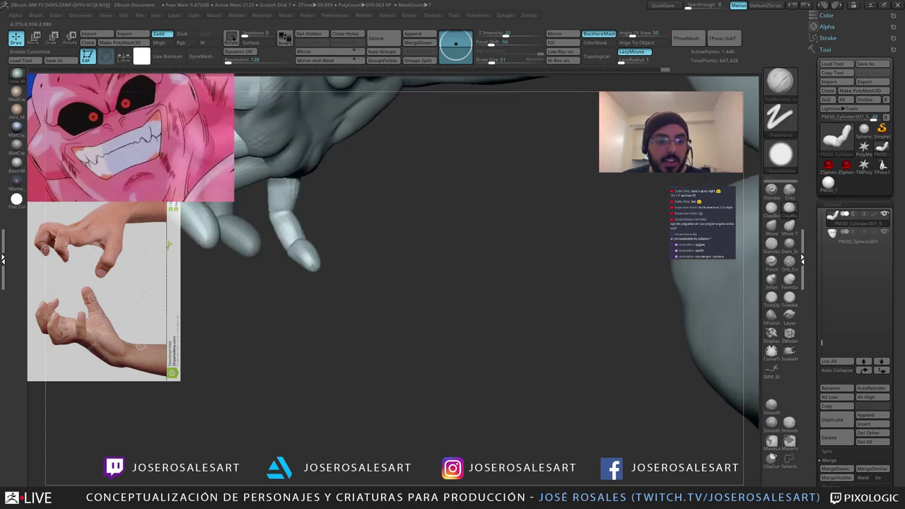
mouse_move(313, 267)
left_mouse_down()
mouse_move(309, 245)
mouse_move(314, 254)
left_mouse_up()
mouse_move(347, 264)
left_mouse_down()
mouse_move(306, 269)
mouse_move(347, 251)
mouse_move(331, 248)
mouse_move(318, 196)
left_mouse_up()
mouse_move(314, 253)
left_mouse_down()
mouse_move(339, 272)
mouse_move(362, 263)
mouse_move(330, 251)
mouse_move(323, 218)
left_mouse_up()
Step: Switch to the SnakeHook brush, enlarge the draw size to 73 and pull the little finger into a more curved shape
key("b")
key("m")
key("v")
key("s")
mouse_move(342, 183)
left_mouse_down("alt")
mouse_move(352, 206)
mouse_move(313, 183)
mouse_move(339, 197)
left_mouse_up("alt")
key("b")
key("s")
key("h")
key("s")
left_click_drag(319, 239, 308, 241)
mouse_move(305, 197)
left_mouse_down()
mouse_move(340, 200)
mouse_move(301, 232)
mouse_move(310, 228)
left_mouse_up()
Step: Smooth the little finger and adjust its tip with the SnakeHook brush
mouse_move(371, 212)
left_mouse_down()
mouse_move(399, 183)
mouse_move(346, 173)
mouse_move(367, 194)
left_mouse_up()
mouse_move(333, 174)
left_mouse_down("shift")
mouse_move(329, 198)
mouse_move(311, 222)
left_mouse_up("shift")
left_click_drag(401, 210, 308, 180)
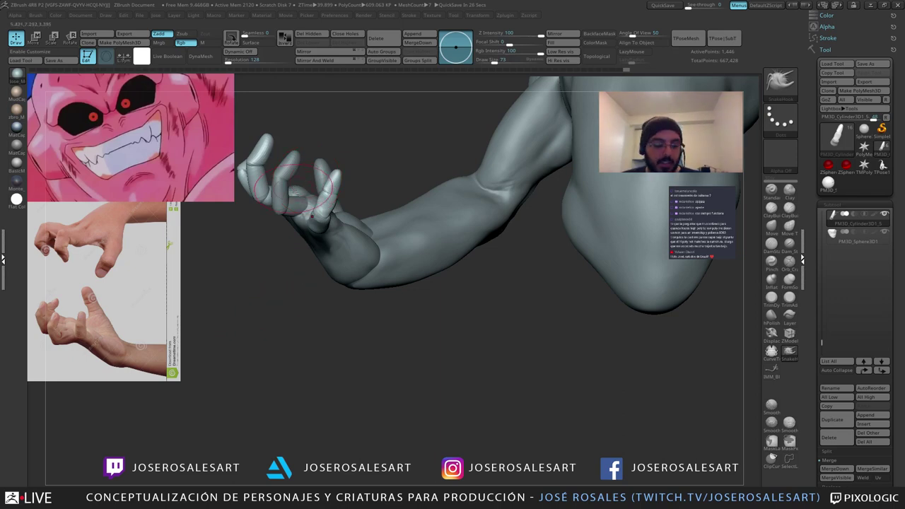
right_click_drag(320, 187, 318, 202, "ctrl")
left_click_drag(331, 169, 361, 161)
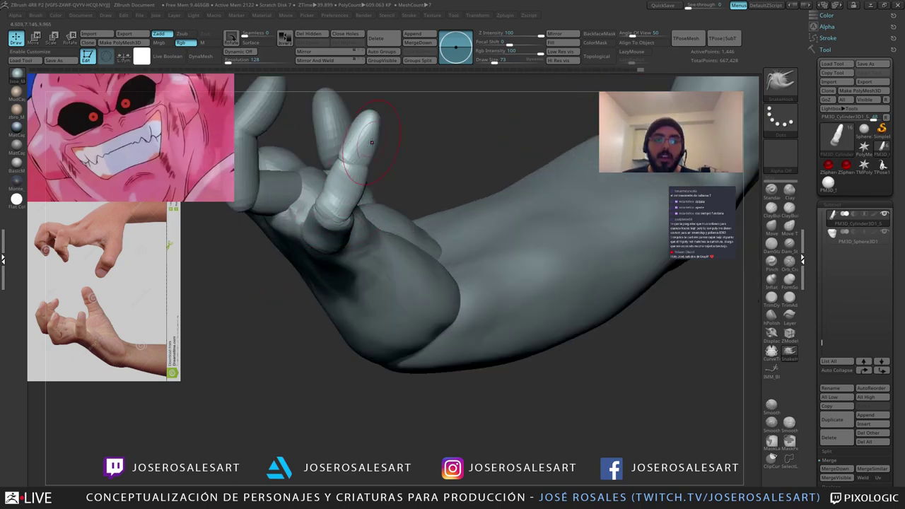
right_click_drag(394, 155, 389, 136, "ctrl")
right_click_drag(309, 198, 333, 276)
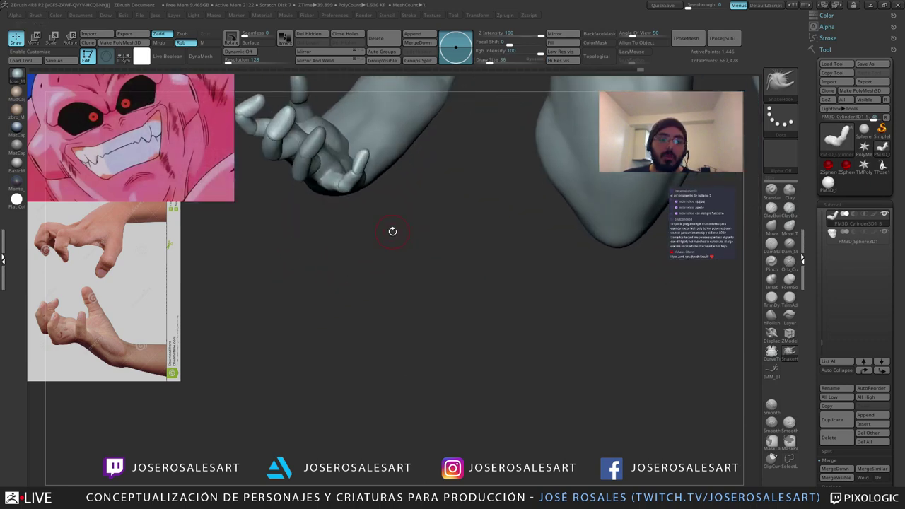
right_click_drag(391, 231, 351, 311, "alt")
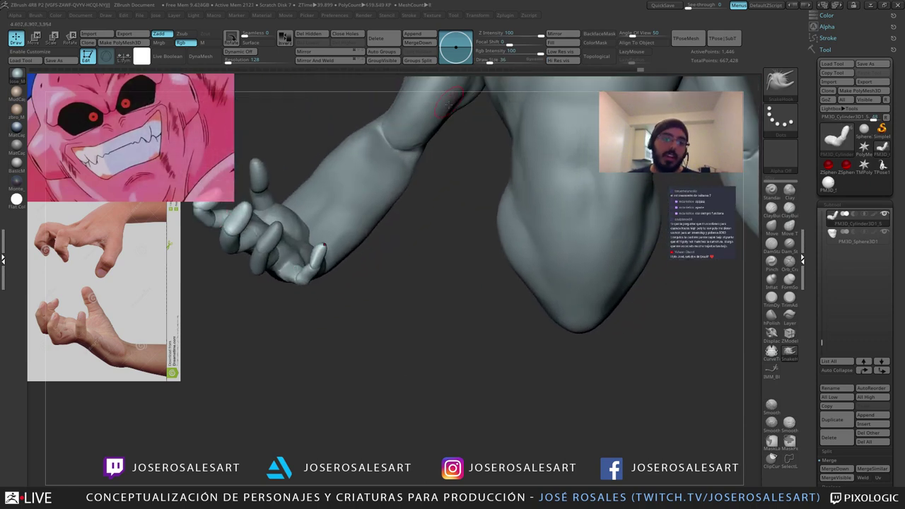
Step: Make the body the active piece and smooth the middle of the abdomen at draw size 51
left_click(511, 130, "alt")
mouse_move(449, 196)
right_mouse_down("alt")
mouse_move(354, 264)
mouse_move(286, 274)
right_mouse_up("alt")
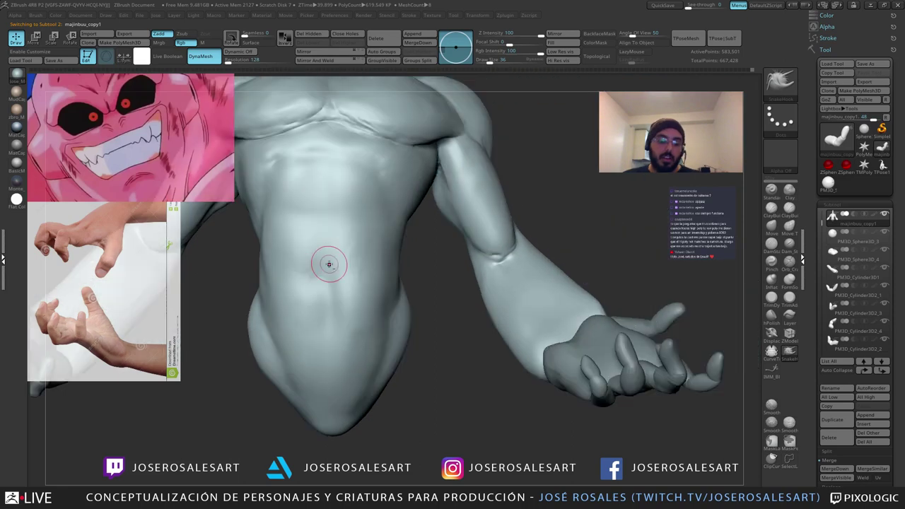
key("1")
key("s")
left_click_drag(358, 264, 360, 265)
left_click_drag(302, 257, 296, 266, "shift")
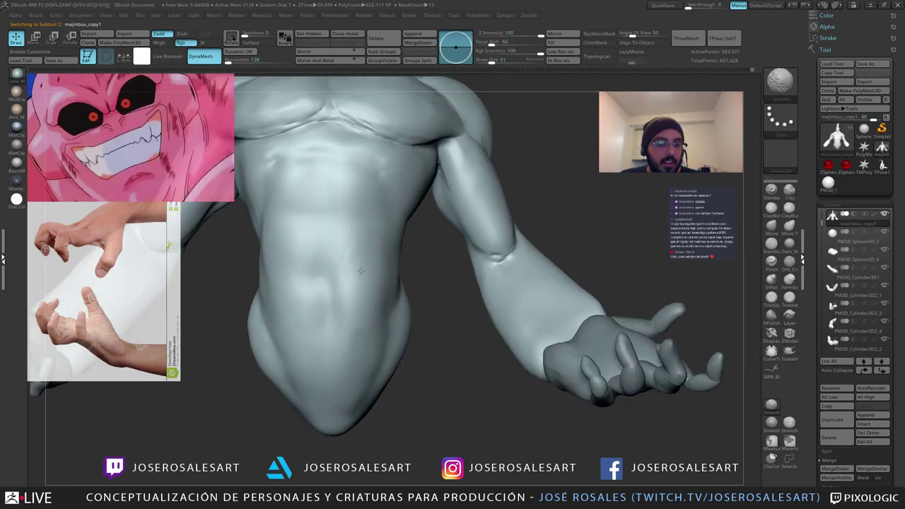
right_click_drag(360, 272, 347, 249)
right_click_drag(347, 249, 283, 252)
Step: Make the little finger active again, undo the trial rotation and adjust its placement with the gizmo
right_click_drag(283, 252, 382, 217, "alt")
left_click(318, 341, "alt")
key("w")
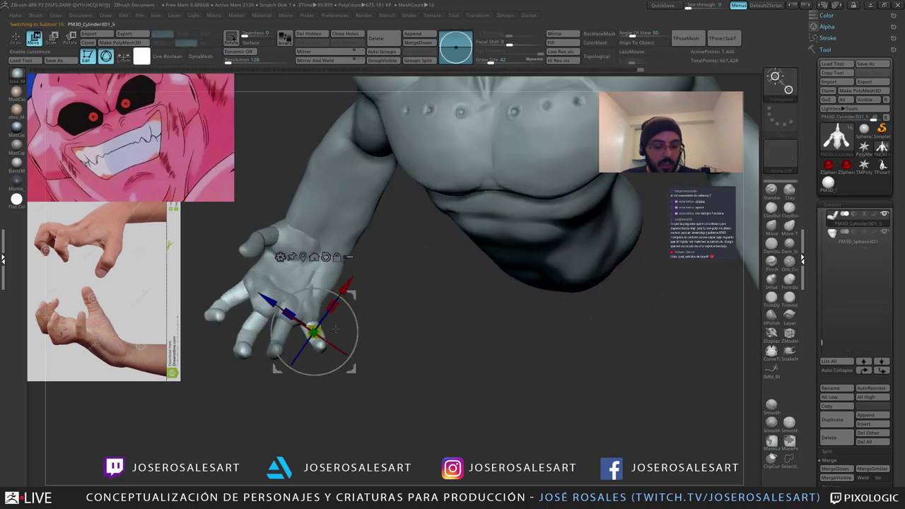
mouse_move(357, 321)
left_mouse_down()
mouse_move(356, 300)
mouse_move(357, 330)
left_mouse_up()
key("ctrl+z")
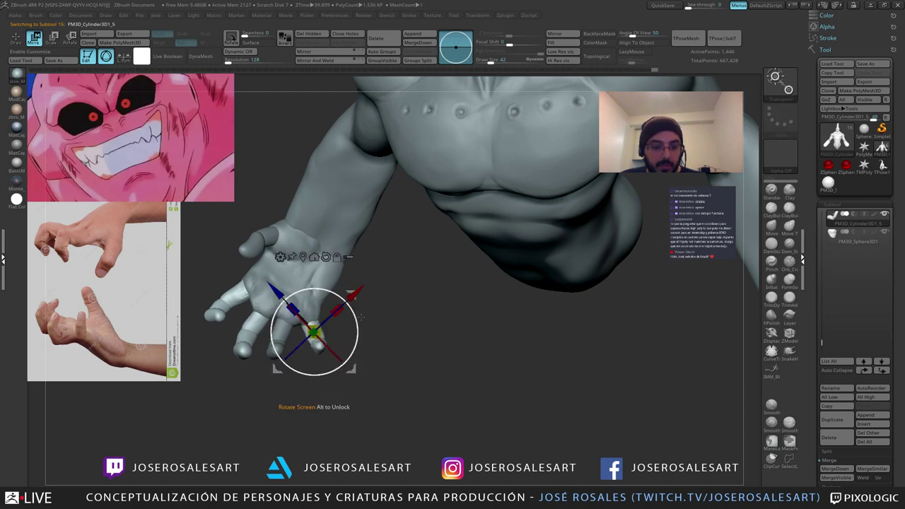
left_click_drag(352, 371, 353, 375)
mouse_move(394, 331)
left_mouse_down()
mouse_move(340, 267)
mouse_move(364, 249)
mouse_move(311, 251)
mouse_move(323, 278)
mouse_move(332, 258)
mouse_move(326, 283)
mouse_move(236, 306)
mouse_move(283, 353)
mouse_move(263, 334)
mouse_move(306, 356)
mouse_move(346, 342)
mouse_move(303, 338)
mouse_move(301, 364)
mouse_move(263, 367)
mouse_move(306, 354)
left_mouse_up()
Step: Fine-tune the little finger with the gizmo from the side and return to draw mode
key("e")
key("q")
left_click_drag(305, 354, 294, 374, "alt")
key("e")
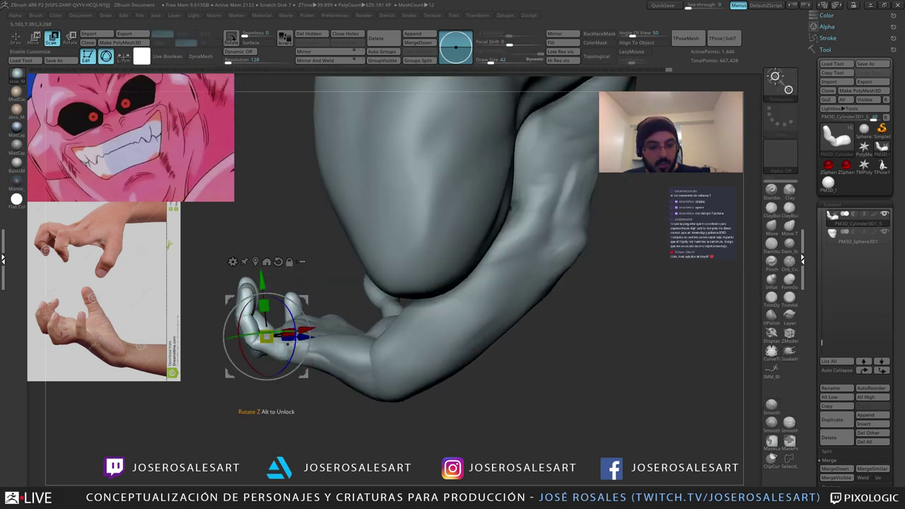
mouse_move(307, 298)
left_mouse_down("alt")
mouse_move(320, 338)
mouse_move(319, 305)
mouse_move(281, 282)
mouse_move(326, 302)
mouse_move(347, 327)
mouse_move(330, 273)
mouse_move(284, 268)
mouse_move(333, 326)
mouse_move(363, 312)
mouse_move(352, 313)
mouse_move(328, 245)
mouse_move(291, 247)
mouse_move(308, 297)
left_mouse_up("alt")
key("q")
Step: Make the body the active piece, frame the whole figure and save the tool
left_click(361, 282, "alt")
left_click_drag(416, 169, 403, 215, "alt")
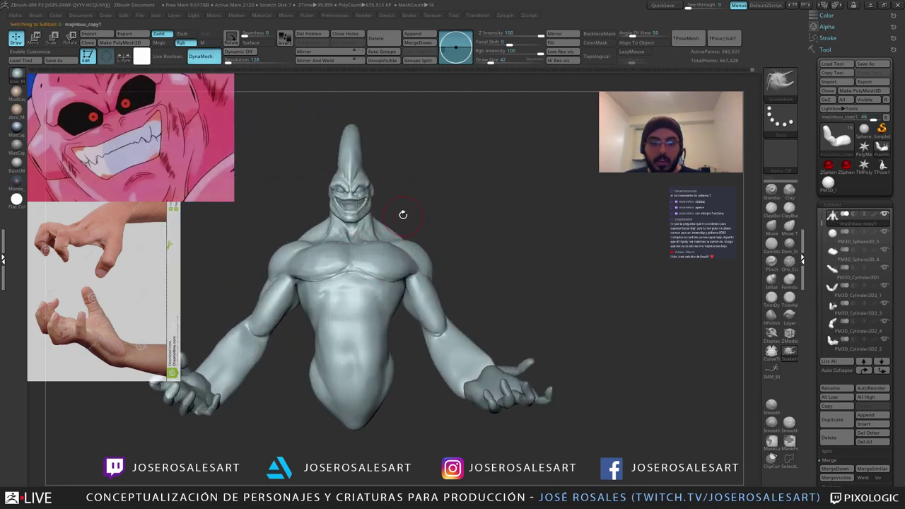
left_click(867, 64)
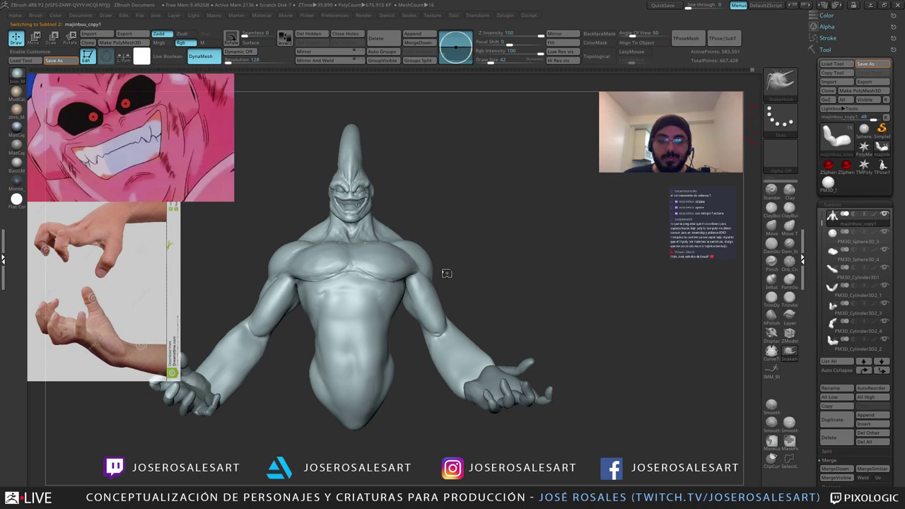
key("ctrl+s")
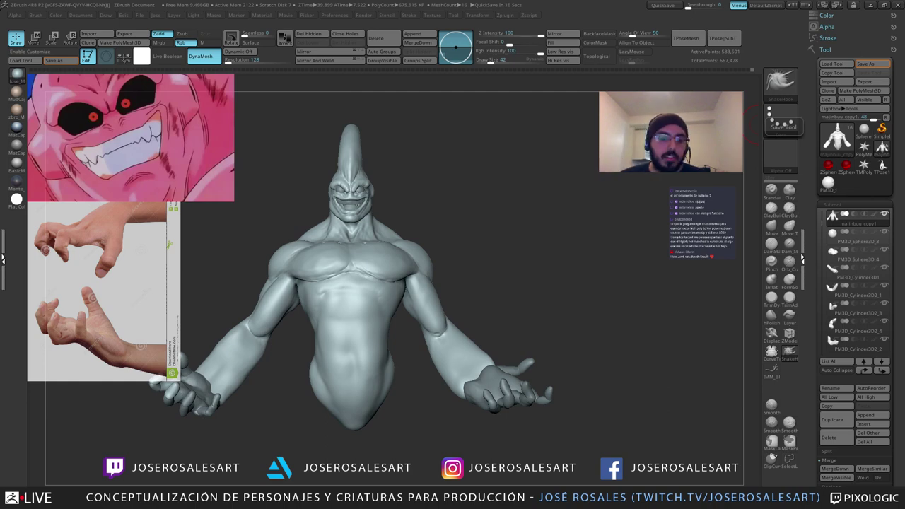
Step: Sculpt the crease between the deltoid and chest near the armpit with ClayBuildup at draw size 17
mouse_move(306, 272)
right_mouse_down()
mouse_move(364, 274)
mouse_move(361, 304)
mouse_move(328, 273)
mouse_move(341, 233)
right_mouse_up()
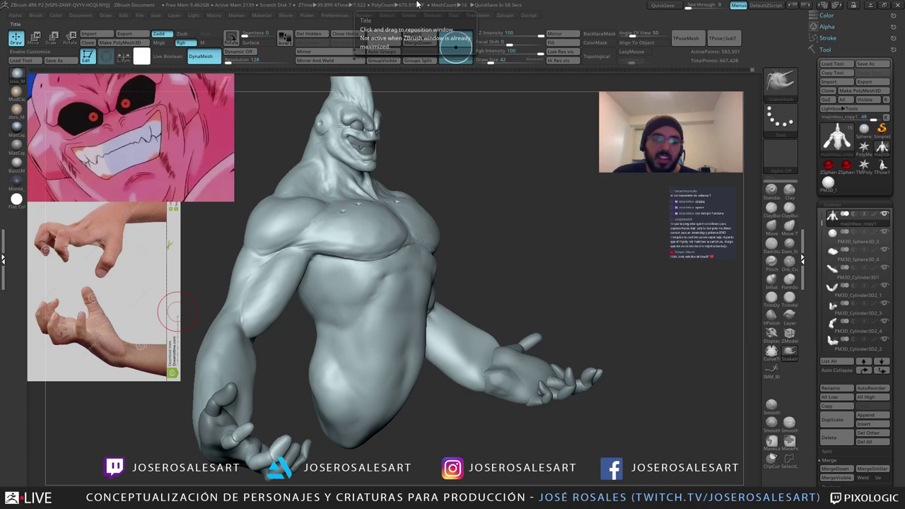
mouse_move(254, 230)
right_mouse_down()
mouse_move(272, 229)
mouse_move(281, 253)
right_mouse_up()
key("1")
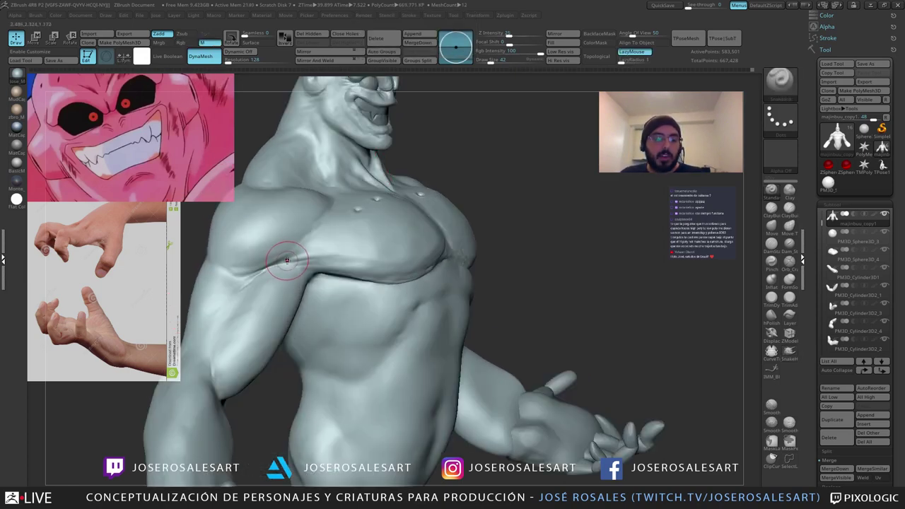
key("s")
left_click_drag(290, 260, 283, 259)
mouse_move(283, 259)
right_mouse_down("ctrl")
mouse_move(314, 194)
mouse_move(300, 230)
right_mouse_up("ctrl")
key("2")
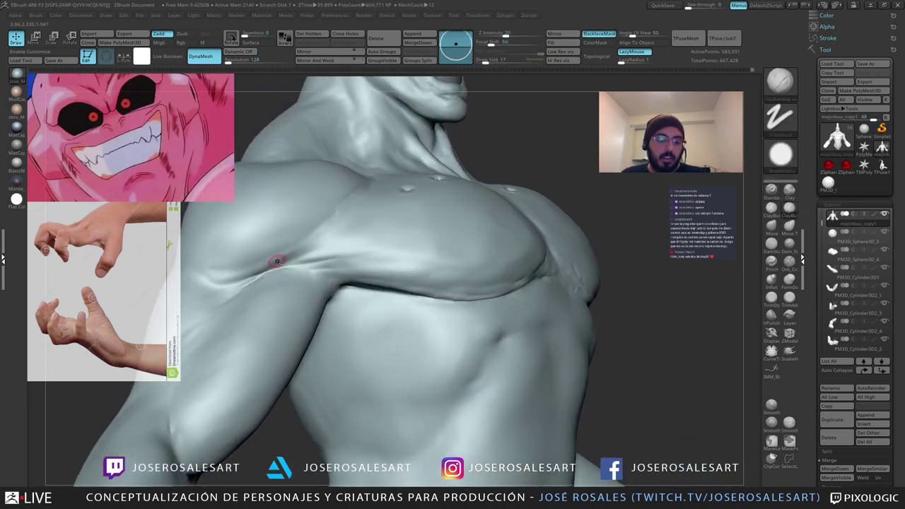
right_click_drag(275, 261, 271, 266)
left_click_drag(262, 267, 330, 241)
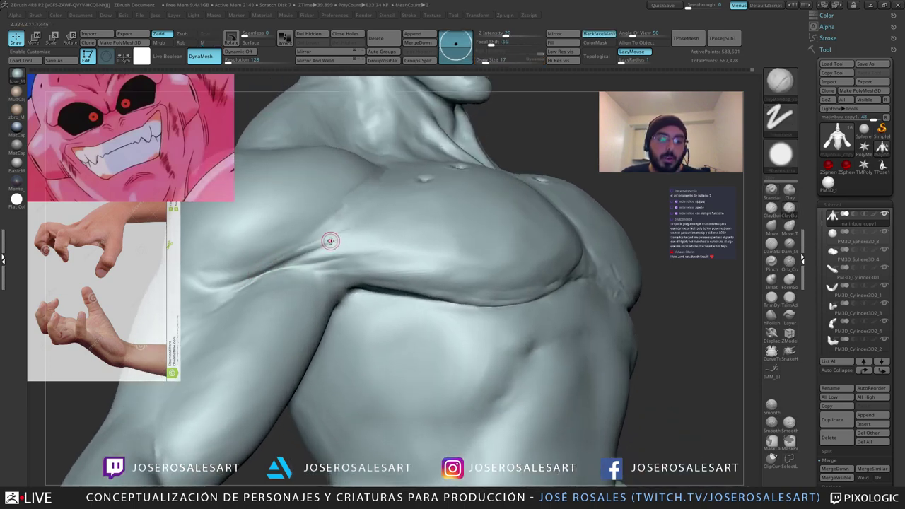
Step: Add ClayBuildup muscle-fibre strokes running from the armpit across the outer pectoral
right_click_drag(340, 237, 295, 256, "ctrl")
left_click_drag(295, 256, 389, 223)
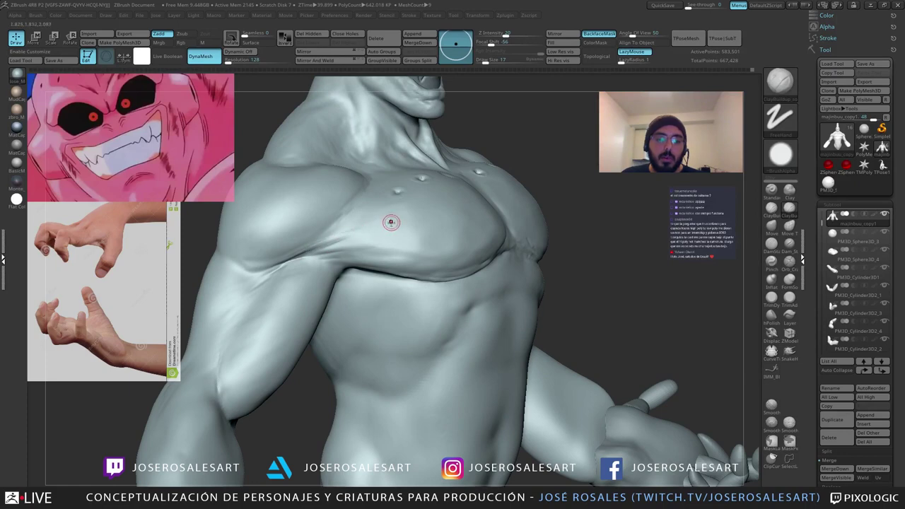
right_click_drag(347, 235, 336, 239)
right_click_drag(262, 263, 237, 261)
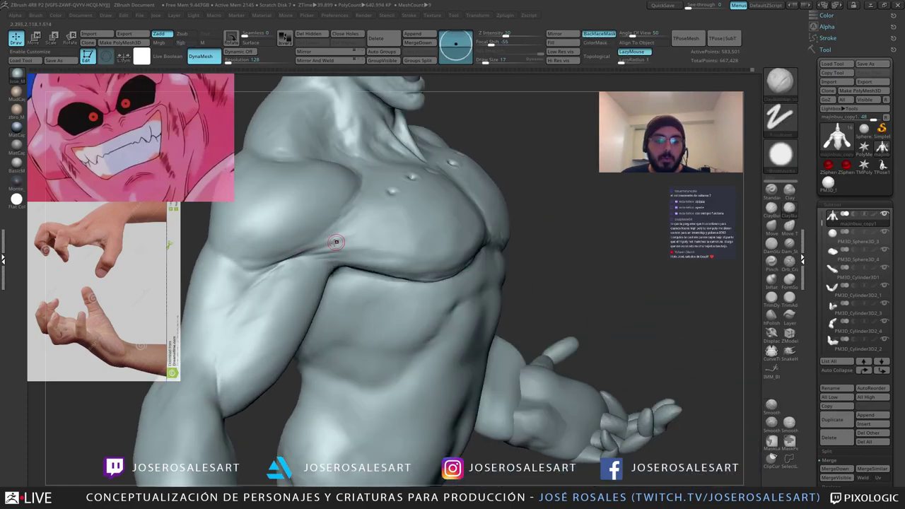
left_click_drag(336, 242, 368, 231)
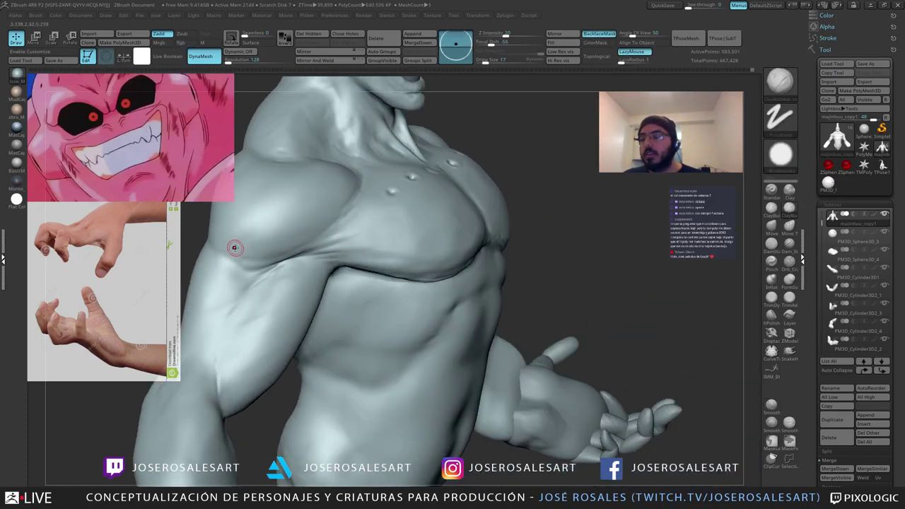
Step: Smooth the muscle-fibre strokes where the pectoral meets the deltoid
right_click_drag(251, 200, 315, 240)
mouse_move(334, 281)
left_mouse_down("shift")
mouse_move(300, 286)
mouse_move(418, 251)
left_mouse_up("shift")
right_click_drag(417, 251, 407, 272)
left_click_drag(372, 266, 356, 273, "shift")
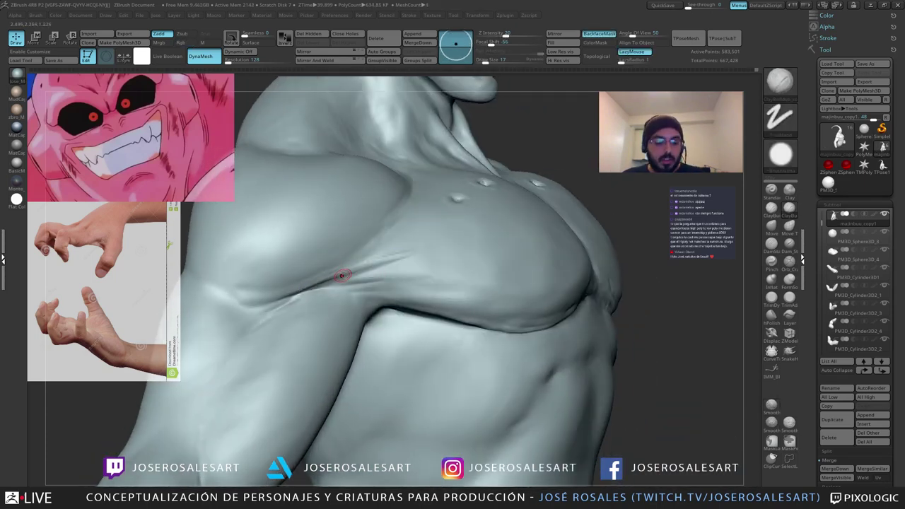
right_click_drag(341, 277, 303, 284)
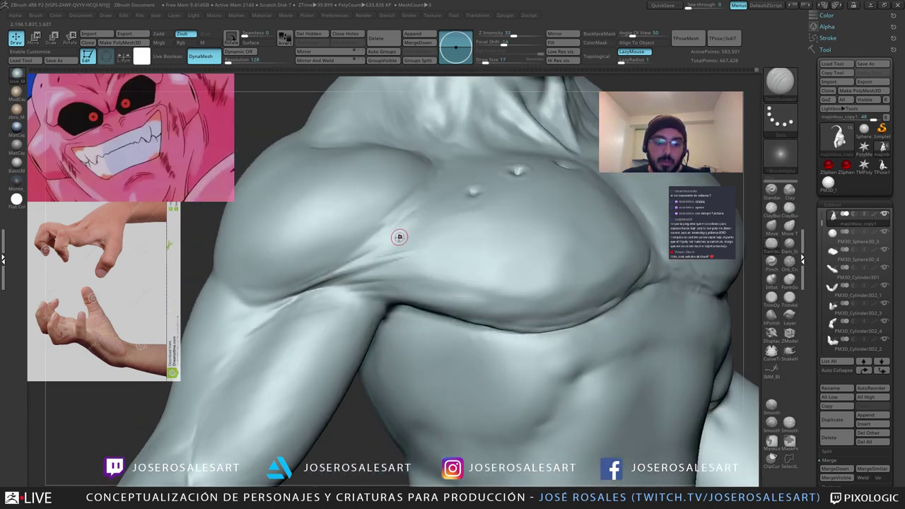
Step: Define further stretched fibres along the lower deltoid edge into the upper pectoral at draw size 17
right_click_drag(400, 236, 386, 240)
right_click_drag(386, 240, 371, 250, "ctrl")
mouse_move(293, 282)
right_mouse_down()
mouse_move(346, 269)
mouse_move(301, 278)
right_mouse_up()
key("1")
left_click_drag(304, 277, 371, 248)
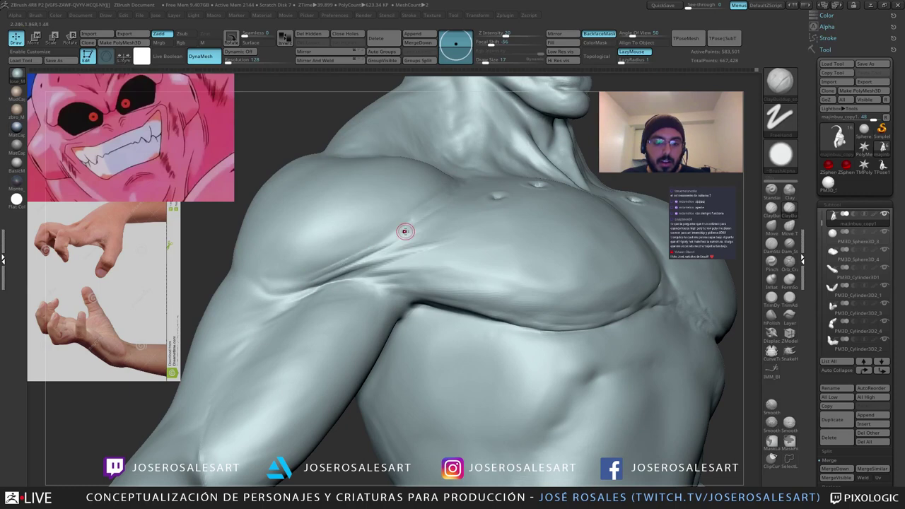
Step: Smooth the stretched fibres between the armpit and outer pectoral and touch up the lower deltoid crease with ClayBuildup
right_click_drag(404, 230, 392, 237)
left_click_drag(400, 234, 376, 245, "shift")
mouse_move(335, 270)
right_mouse_down()
mouse_move(284, 277)
mouse_move(318, 268)
mouse_move(292, 267)
right_mouse_up()
left_click_drag(310, 271, 318, 269)
right_click_drag(331, 256, 370, 245, "ctrl")
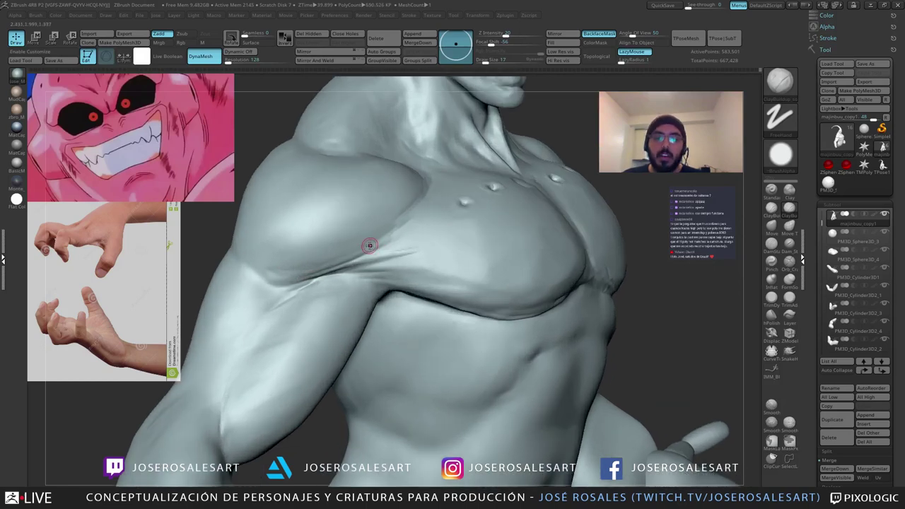
mouse_move(417, 224)
right_mouse_down("ctrl")
mouse_move(398, 222)
mouse_move(402, 241)
right_mouse_up("ctrl")
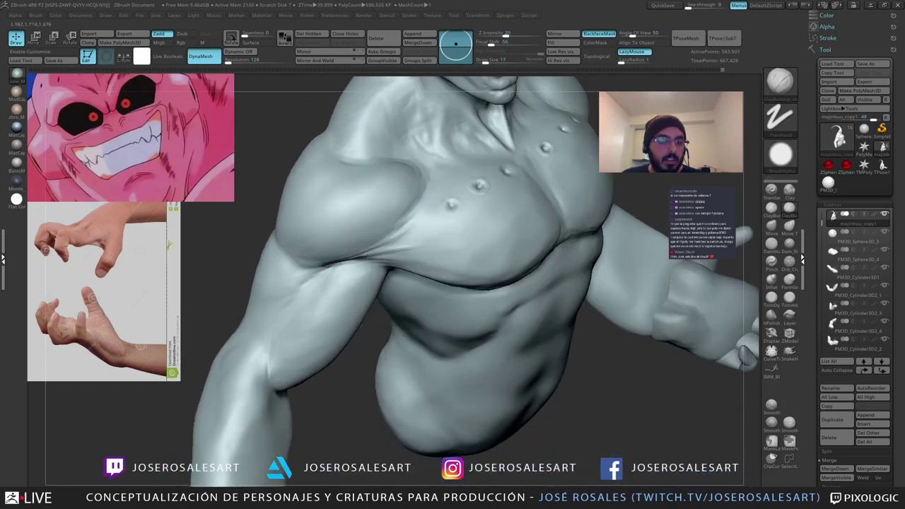
mouse_move(417, 246)
left_mouse_down("shift")
mouse_move(383, 250)
mouse_move(413, 246)
mouse_move(408, 256)
left_mouse_up("shift")
Step: Sculpt the forehead fold running from the brow up to the head tentacle's base with ClayBuildup at draw size 33
key("s")
mouse_move(415, 263)
right_mouse_down()
mouse_move(423, 247)
mouse_move(358, 257)
mouse_move(387, 269)
mouse_move(374, 274)
right_mouse_up()
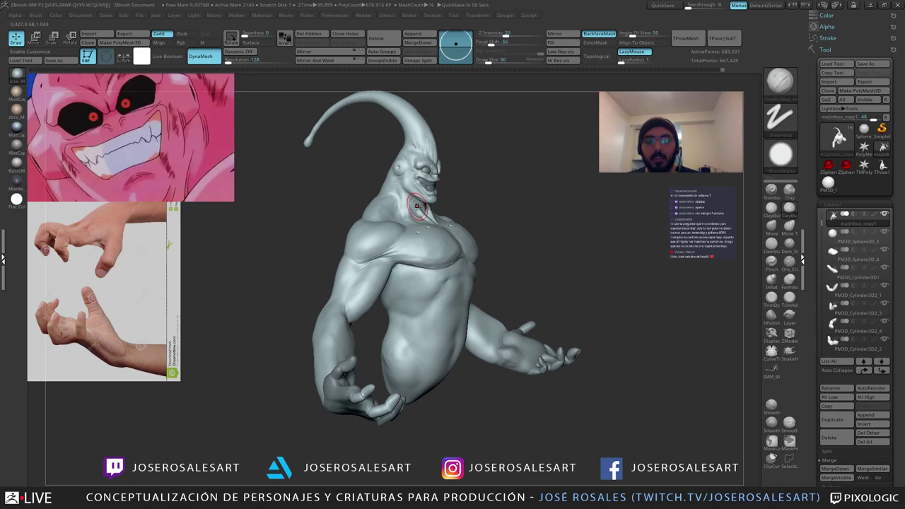
mouse_move(456, 187)
right_mouse_down()
mouse_move(434, 200)
mouse_move(426, 242)
mouse_move(499, 250)
mouse_move(456, 338)
right_mouse_up()
mouse_move(402, 271)
right_mouse_down("ctrl")
mouse_move(345, 281)
mouse_move(354, 285)
mouse_move(347, 293)
right_mouse_up("ctrl")
key("bracketright")
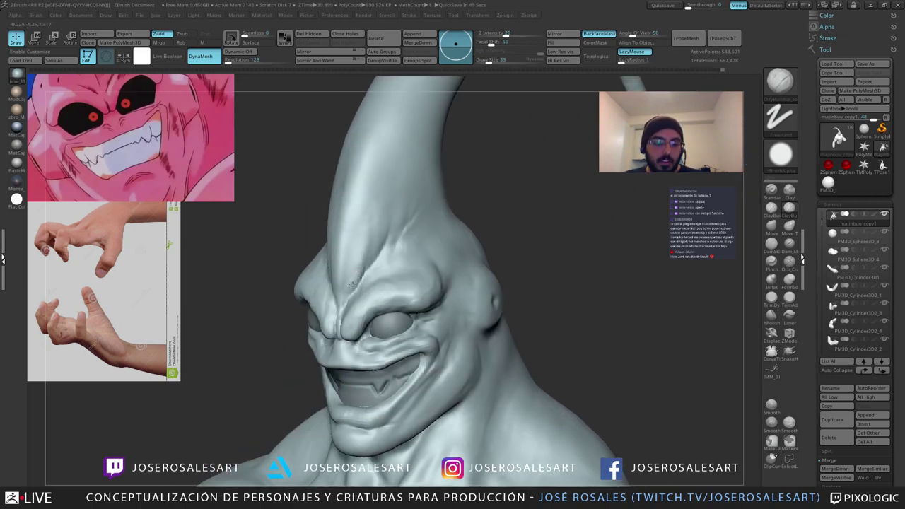
left_click_drag(365, 247, 369, 238)
left_click_drag(369, 239, 364, 256, "shift")
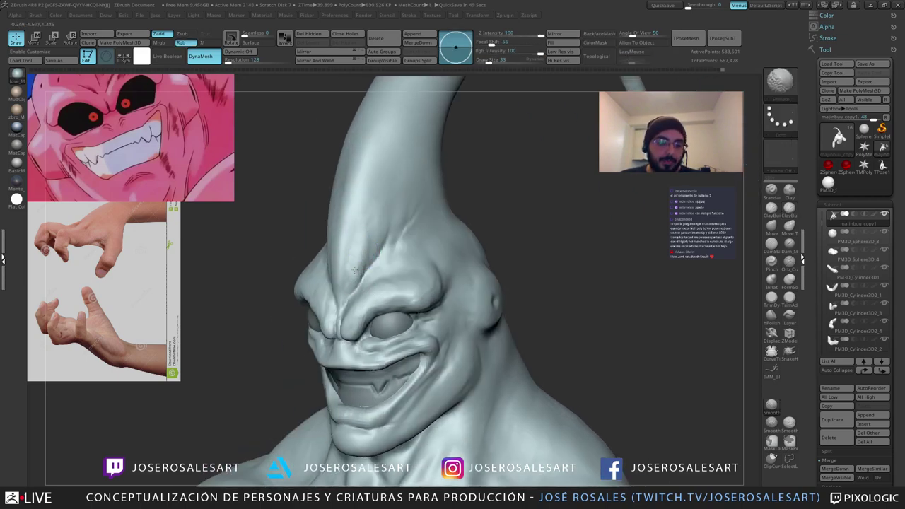
right_click_drag(360, 259, 372, 261)
mouse_move(371, 263)
left_mouse_down()
mouse_move(390, 188)
mouse_move(389, 204)
left_mouse_up()
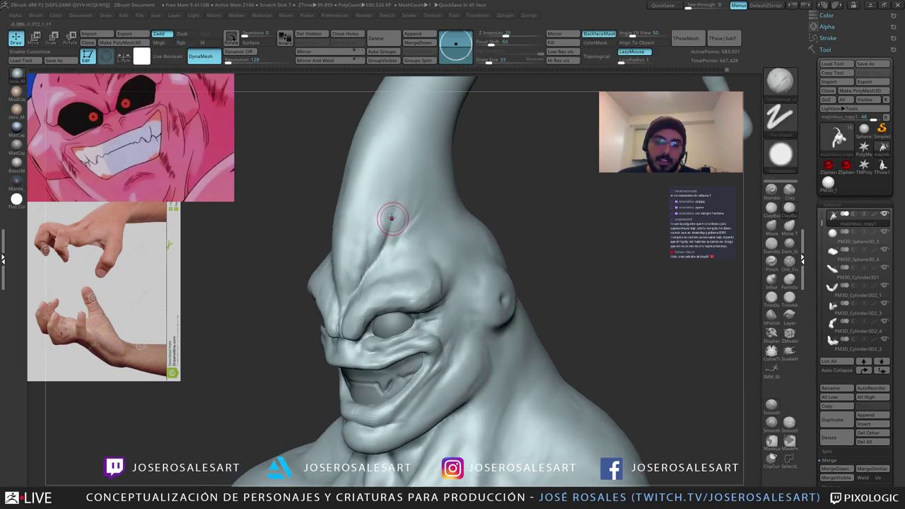
right_click_drag(394, 213, 400, 229)
left_click_drag(400, 229, 408, 173)
Step: Smooth the fold at the side of the forehead and add a short stroke at the tentacle's base
right_click_drag(421, 174, 417, 187, "ctrl")
right_click_drag(418, 187, 408, 198)
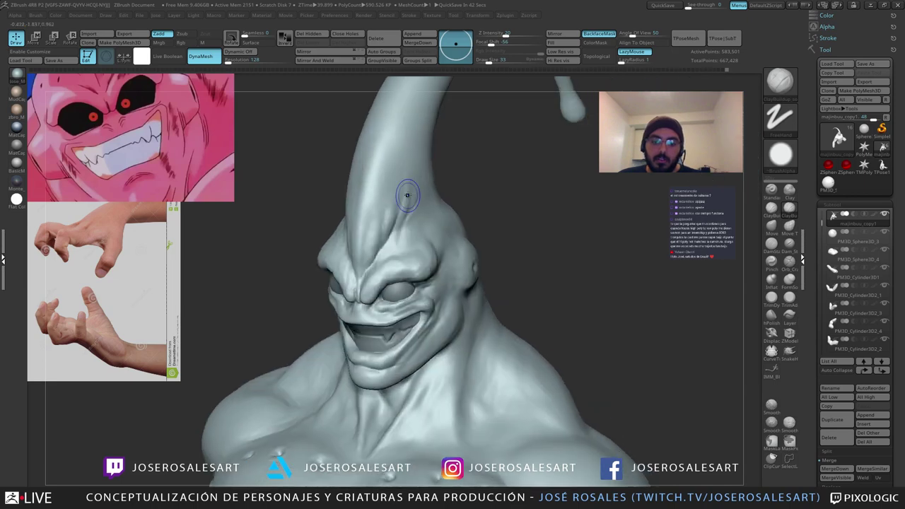
left_click_drag(408, 199, 396, 227, "shift")
right_click_drag(396, 226, 419, 198)
right_click_drag(438, 168, 421, 201, "ctrl")
mouse_move(370, 208)
left_mouse_down()
mouse_move(361, 180)
mouse_move(365, 219)
left_mouse_up()
right_click_drag(396, 212, 418, 201)
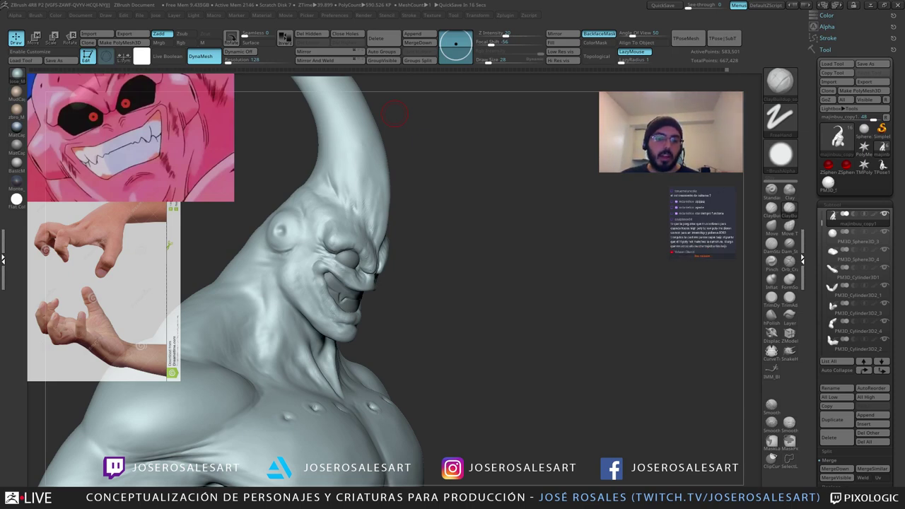
Step: Sculpt the lower edge of the pectoral beside the sternum with ClayBuildup at draw size 15
left_click_drag(464, 350, 372, 293, "alt")
right_click_drag(372, 293, 323, 214, "ctrl")
mouse_move(386, 215)
right_mouse_down()
mouse_move(350, 220)
mouse_move(342, 295)
right_mouse_up()
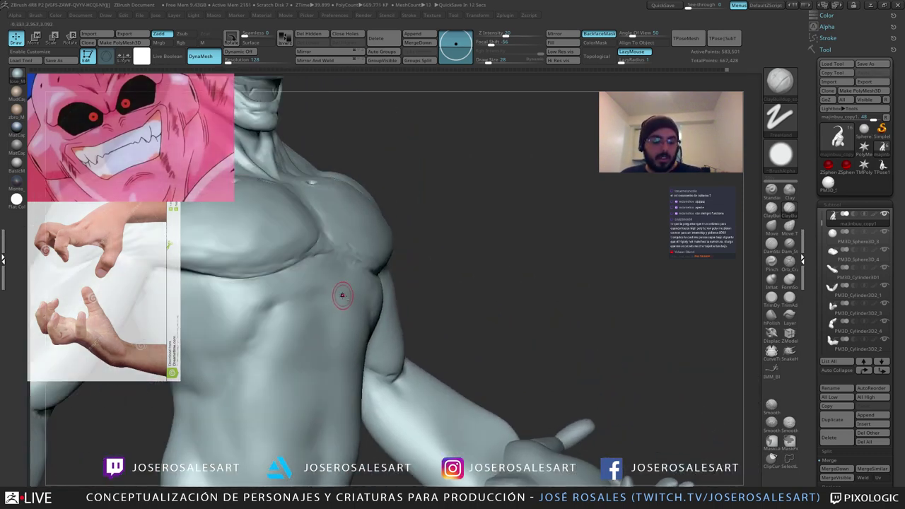
key("[")
right_click_drag(326, 258, 322, 239, "ctrl")
right_click_drag(322, 240, 351, 250)
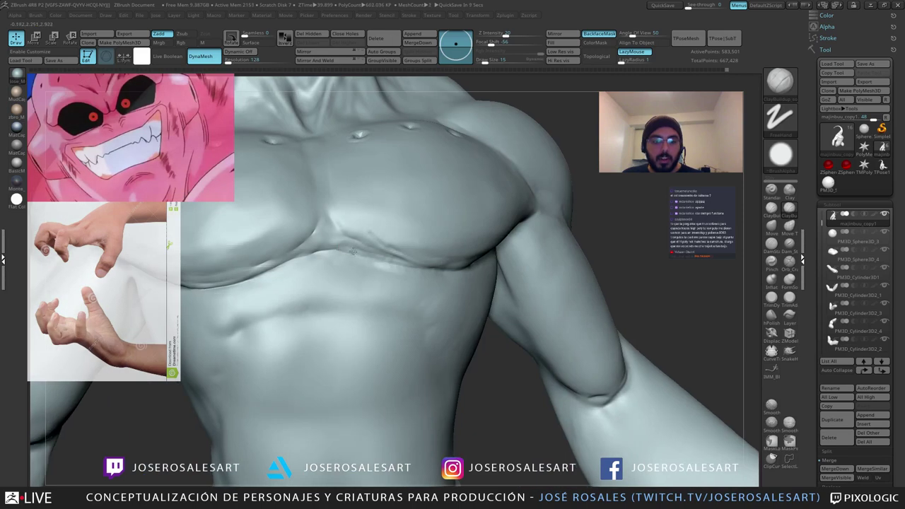
left_click_drag(338, 246, 384, 258)
right_click_drag(352, 245, 339, 245)
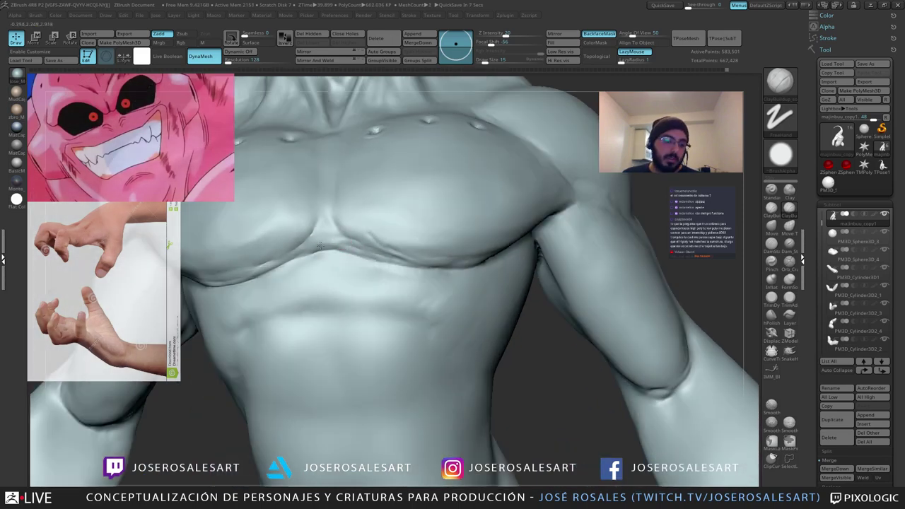
Step: Refine the under-pectoral crease near the sternum at draw size 12 and smooth it
mouse_move(395, 255)
right_mouse_down("ctrl")
mouse_move(370, 275)
mouse_move(333, 248)
mouse_move(392, 247)
mouse_move(368, 224)
right_mouse_up("ctrl")
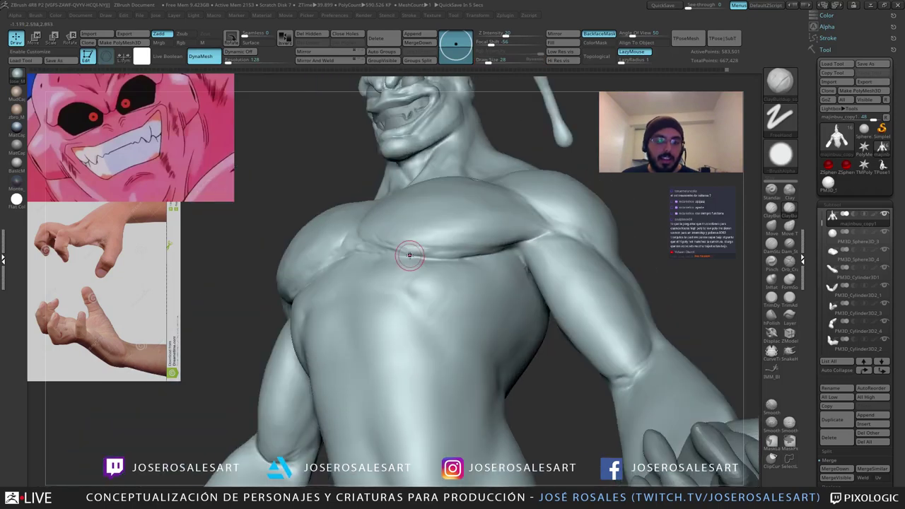
left_click_drag(355, 250, 369, 248)
mouse_move(394, 249)
right_mouse_down()
mouse_move(437, 253)
mouse_move(375, 242)
mouse_move(366, 251)
right_mouse_up()
key("s")
left_click_drag(368, 250, 365, 250)
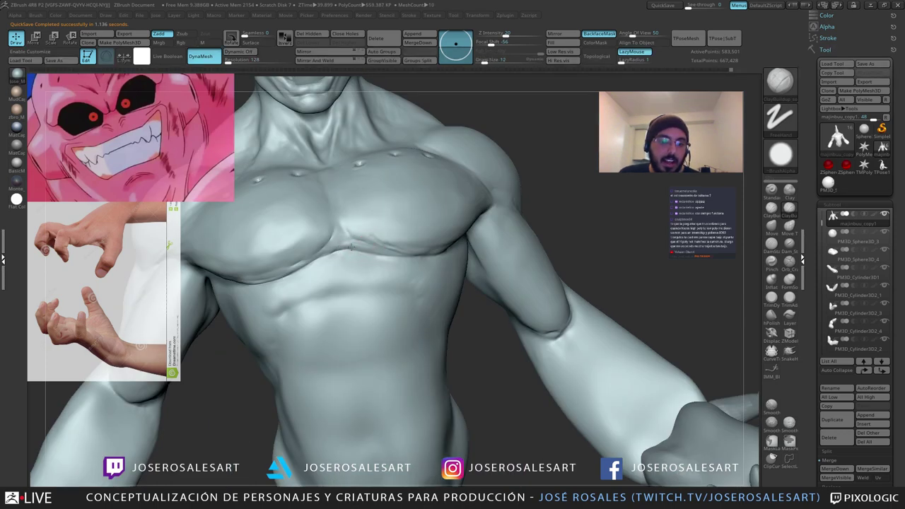
mouse_move(325, 253)
right_mouse_down("ctrl")
mouse_move(340, 237)
mouse_move(357, 246)
right_mouse_up("ctrl")
left_click_drag(357, 246, 368, 248, "shift")
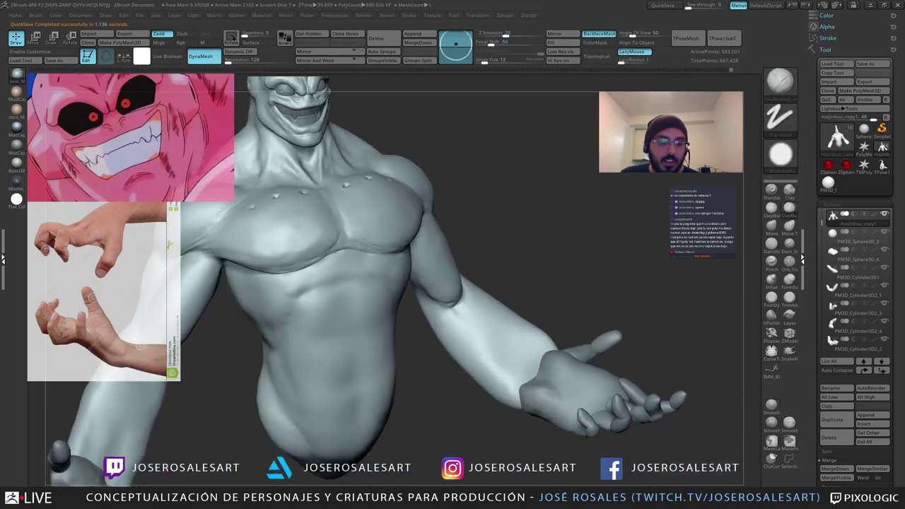
mouse_move(362, 248)
right_mouse_down()
mouse_move(380, 245)
mouse_move(373, 250)
mouse_move(365, 232)
mouse_move(396, 227)
right_mouse_up()
mouse_move(396, 227)
right_mouse_down("ctrl")
mouse_move(427, 240)
mouse_move(415, 239)
right_mouse_up("ctrl")
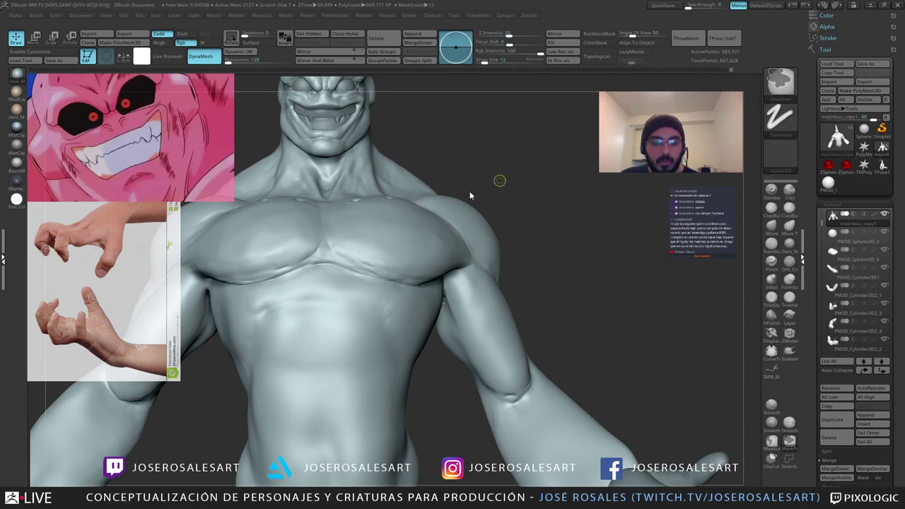
right_click_drag(391, 240, 432, 227)
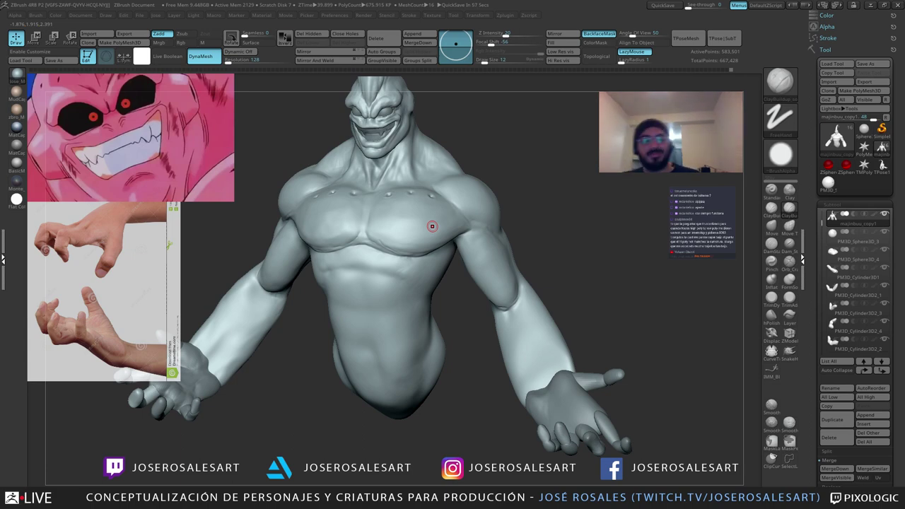
Step: Select the hand's thumb piece and add a ClayBuildup stroke near its base at draw size 28
mouse_move(347, 207)
right_mouse_down()
mouse_move(322, 287)
mouse_move(334, 311)
mouse_move(382, 336)
mouse_move(417, 281)
mouse_move(338, 377)
mouse_move(304, 361)
mouse_move(300, 367)
mouse_move(329, 383)
right_mouse_up()
left_click(360, 345, "alt")
key("b")
key("m")
key("v")
key("b")
key("c")
key("b")
right_click_drag(302, 353, 321, 362, "alt")
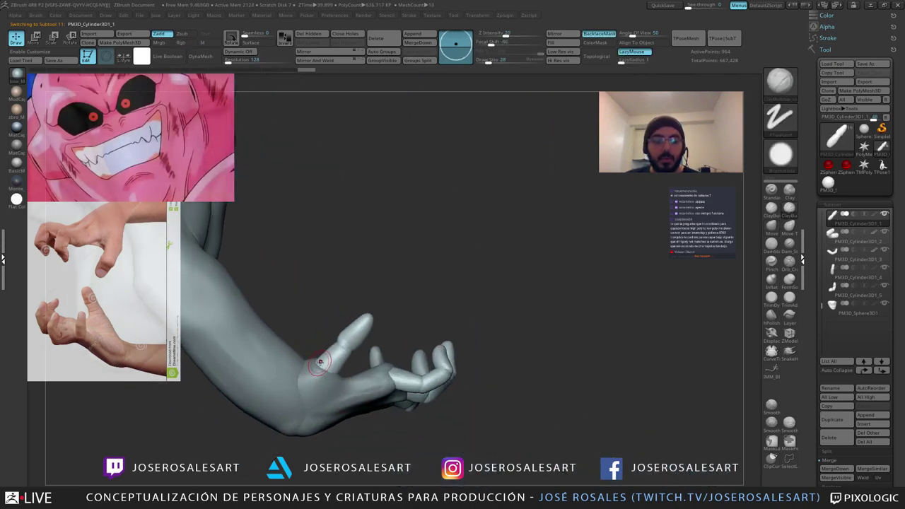
left_click_drag(312, 380, 324, 367)
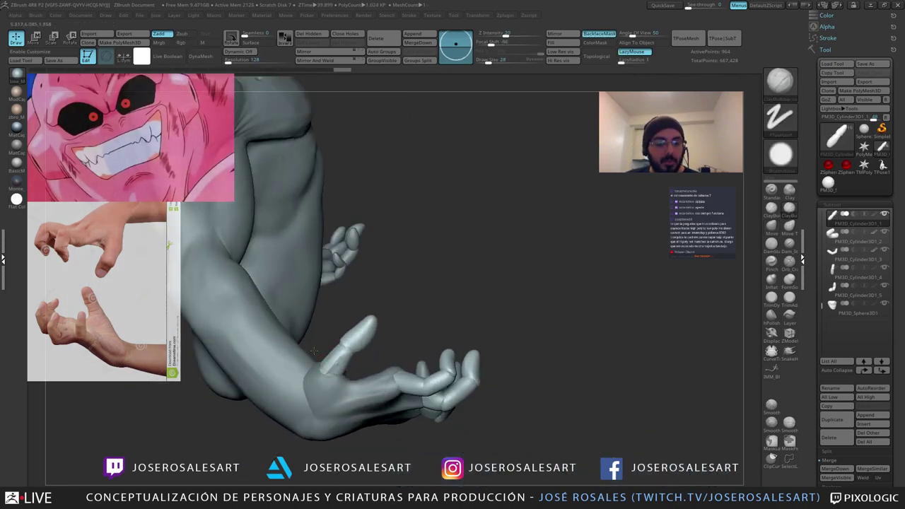
mouse_move(314, 350)
right_mouse_down()
mouse_move(284, 329)
mouse_move(332, 351)
mouse_move(311, 367)
right_mouse_up()
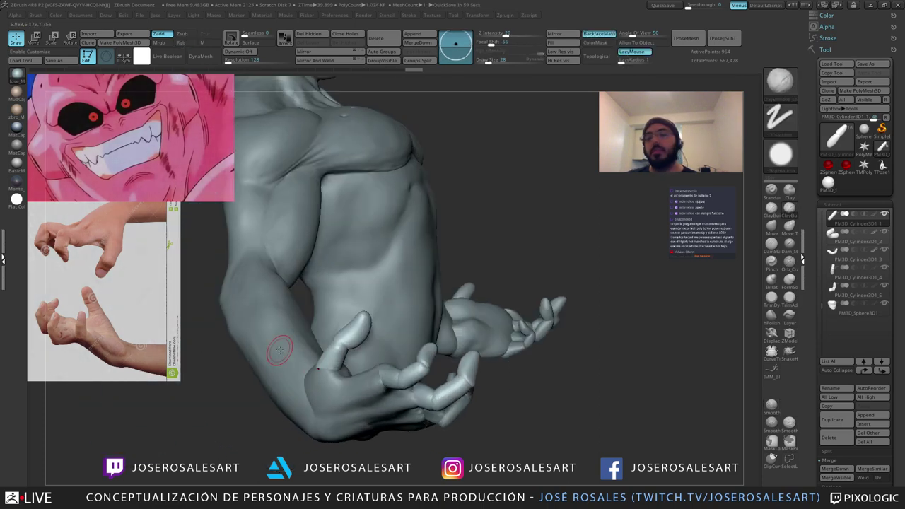
Step: Select the hand's palm piece and choose the DamStandard brush
right_click_drag(411, 283, 306, 207)
mouse_move(249, 311)
right_mouse_down()
mouse_move(286, 306)
mouse_move(277, 304)
mouse_move(299, 333)
mouse_move(311, 324)
mouse_move(268, 304)
mouse_move(287, 321)
mouse_move(269, 308)
mouse_move(285, 313)
mouse_move(270, 310)
mouse_move(254, 327)
mouse_move(234, 309)
mouse_move(286, 322)
mouse_move(266, 328)
mouse_move(278, 332)
mouse_move(273, 300)
mouse_move(324, 361)
mouse_move(347, 307)
mouse_move(335, 312)
mouse_move(341, 323)
right_mouse_up()
left_click(276, 313, "alt")
key("b")
key("d")
key("s")
Step: Switch to ClayBuildup at draw size 36 and smooth the heel of the palm near the wrist
key("b")
key("c")
key("b")
key("bracketleft")
mouse_move(342, 323)
right_mouse_down()
mouse_move(343, 284)
mouse_move(324, 280)
right_mouse_up()
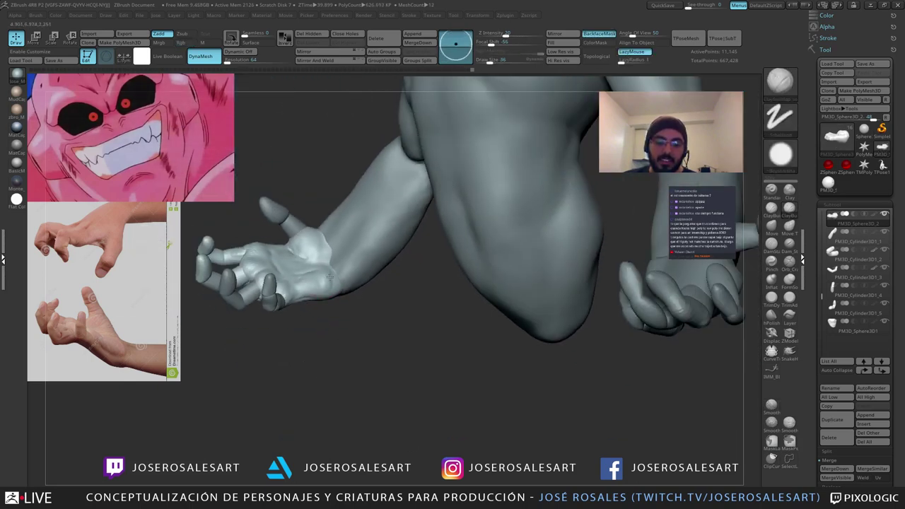
right_click_drag(335, 326, 332, 346)
left_click_drag(311, 272, 322, 283, "shift")
mouse_move(325, 283)
right_mouse_down()
mouse_move(336, 315)
mouse_move(332, 275)
mouse_move(313, 288)
mouse_move(139, 324)
right_mouse_up()
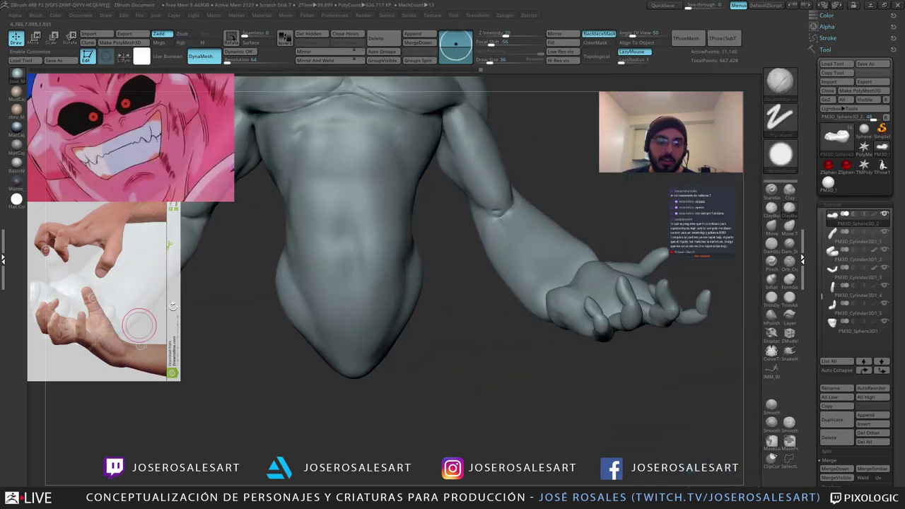
Step: Examine the whole bust from the front, back and side, and the face and neck up close
right_click_drag(358, 315, 370, 273, "ctrl")
mouse_move(438, 272)
right_mouse_down("alt")
mouse_move(476, 302)
mouse_move(489, 299)
mouse_move(443, 308)
mouse_move(483, 313)
mouse_move(443, 313)
mouse_move(482, 311)
right_mouse_up("alt")
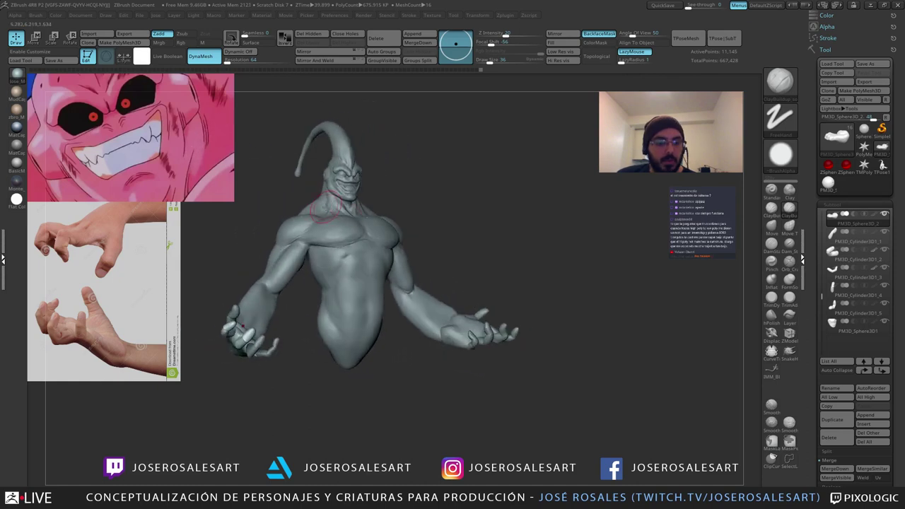
left_click(345, 179, "alt")
mouse_move(378, 210)
right_mouse_down()
mouse_move(408, 225)
mouse_move(366, 231)
mouse_move(394, 264)
mouse_move(374, 268)
mouse_move(391, 279)
mouse_move(476, 286)
right_mouse_up()
key("s")
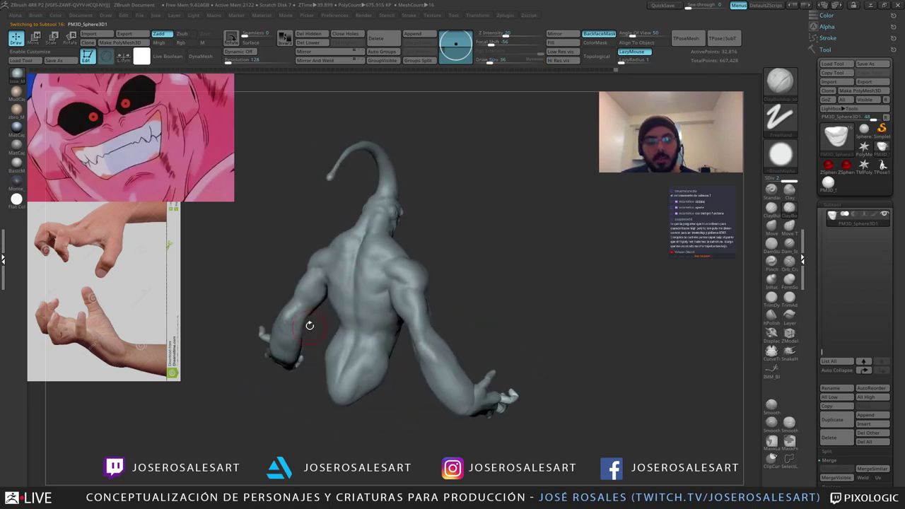
right_click_drag(183, 311, 343, 286)
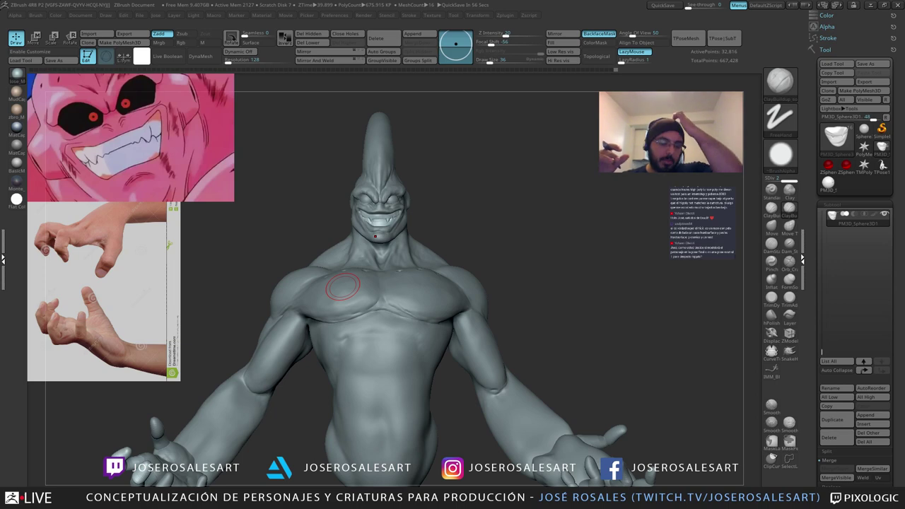
left_click_drag(306, 199, 404, 188)
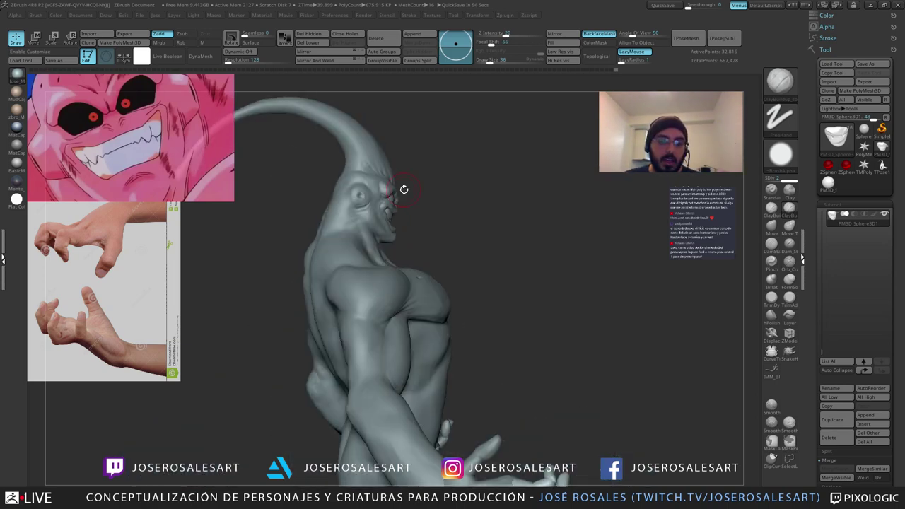
left_click_drag(418, 277, 419, 224)
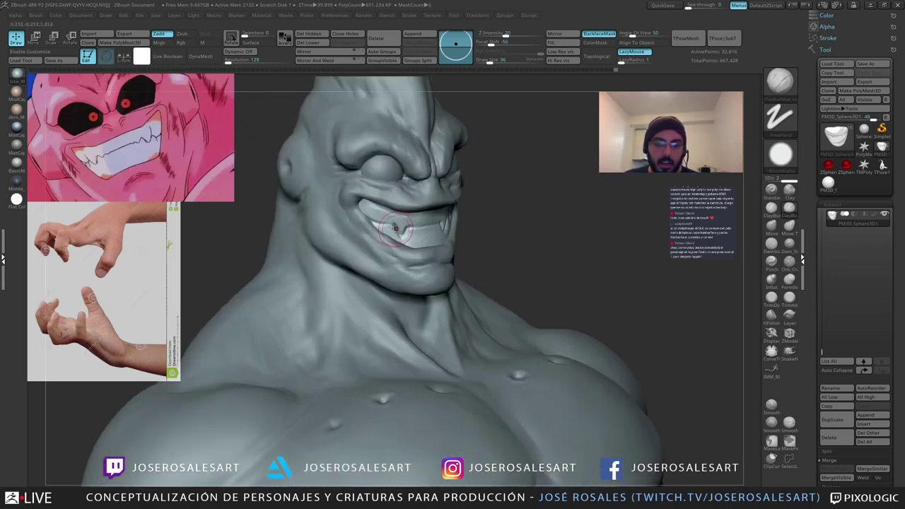
left_click_drag(327, 207, 372, 195)
right_click_drag(337, 239, 388, 232)
Step: Select the main body piece and sculpt the round ear openings on both sides of the head with ClayBuildup
left_click(291, 185, "alt")
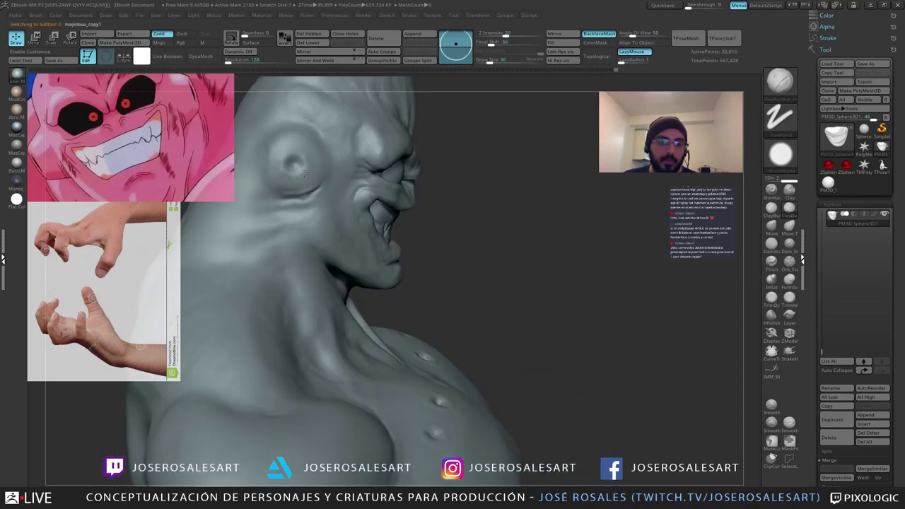
key("s")
key("s")
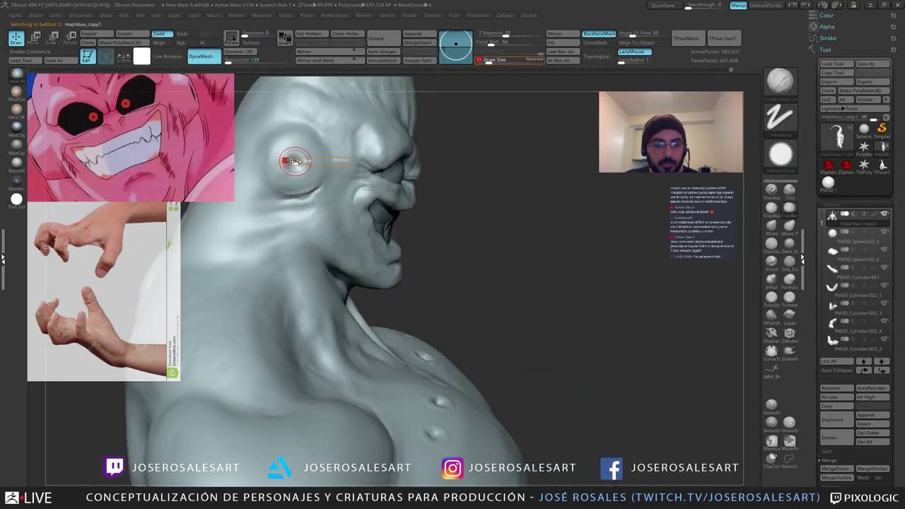
left_click_drag(295, 161, 293, 162)
right_click_drag(361, 195, 293, 170)
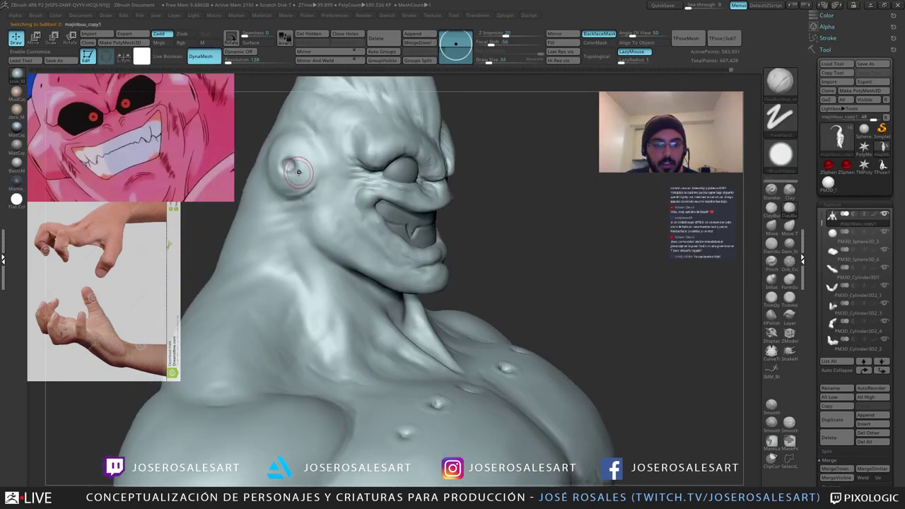
right_click_drag(495, 152, 375, 144)
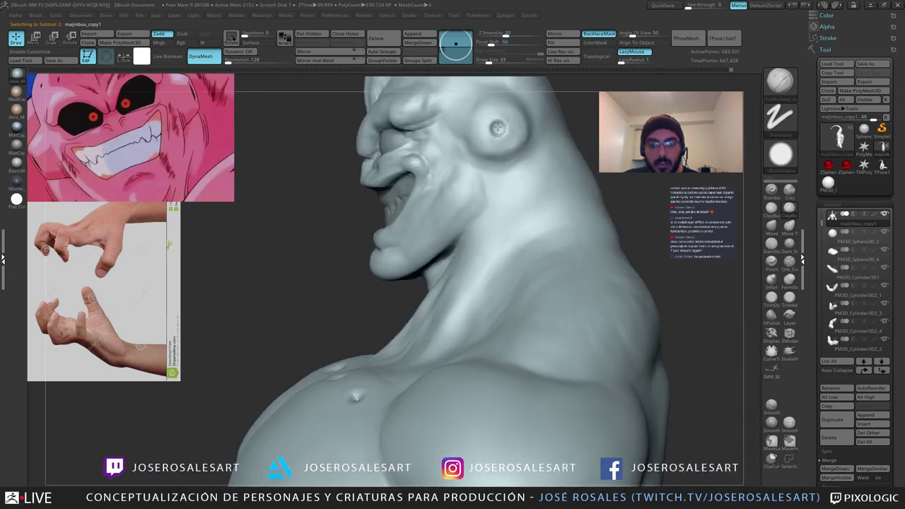
key("s")
left_click_drag(496, 160, 493, 159)
Step: Refine the rim around the ear opening with the Standard brush at draw size 19 and smooth the ear's lower edge
mouse_move(530, 141)
right_mouse_down("alt")
mouse_move(440, 181)
mouse_move(417, 173)
mouse_move(462, 173)
right_mouse_up("alt")
key("b")
key("s")
key("t")
right_click_drag(386, 173, 481, 162)
right_click_drag(286, 148, 306, 177, "alt")
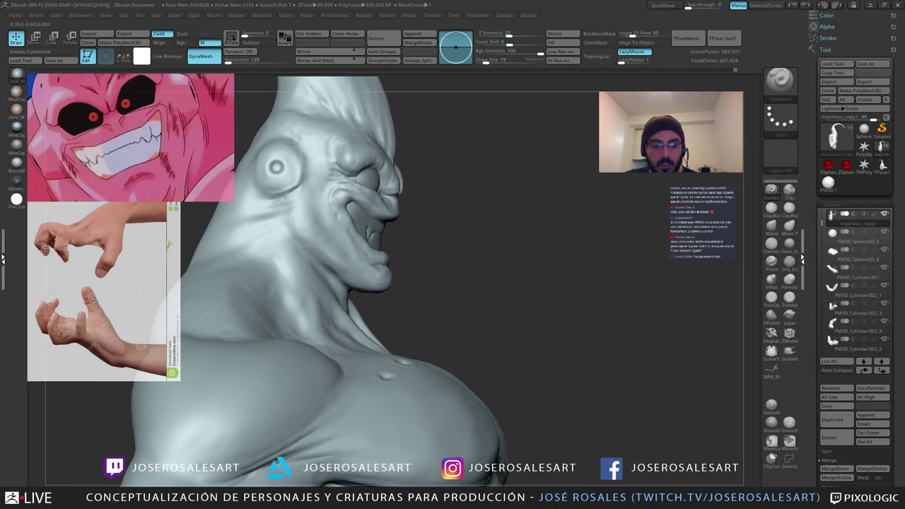
right_click_drag(289, 145, 282, 192)
left_click_drag(274, 190, 261, 183, "shift")
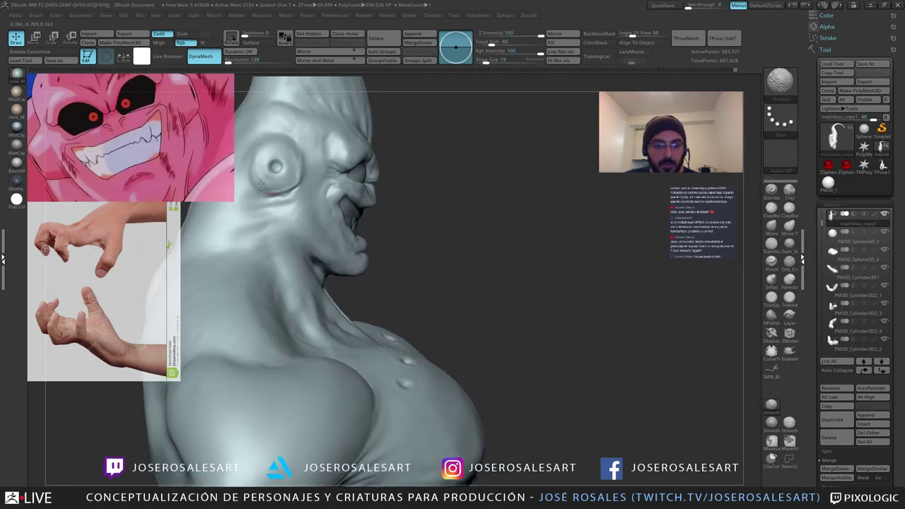
mouse_move(294, 146)
right_mouse_down()
mouse_move(283, 145)
mouse_move(283, 174)
mouse_move(324, 162)
mouse_move(320, 149)
right_mouse_up()
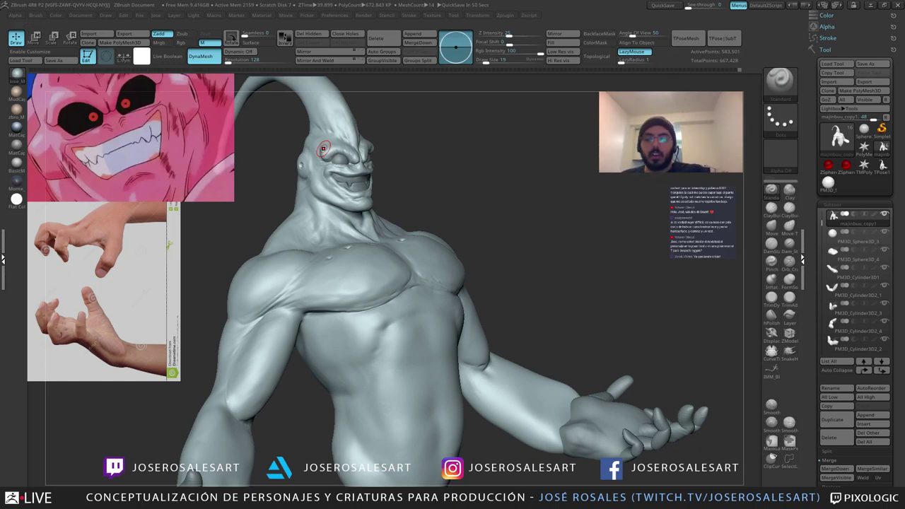
Step: Examine the torso from the front and the hand and fingers from several angles
left_click_drag(495, 198, 428, 298)
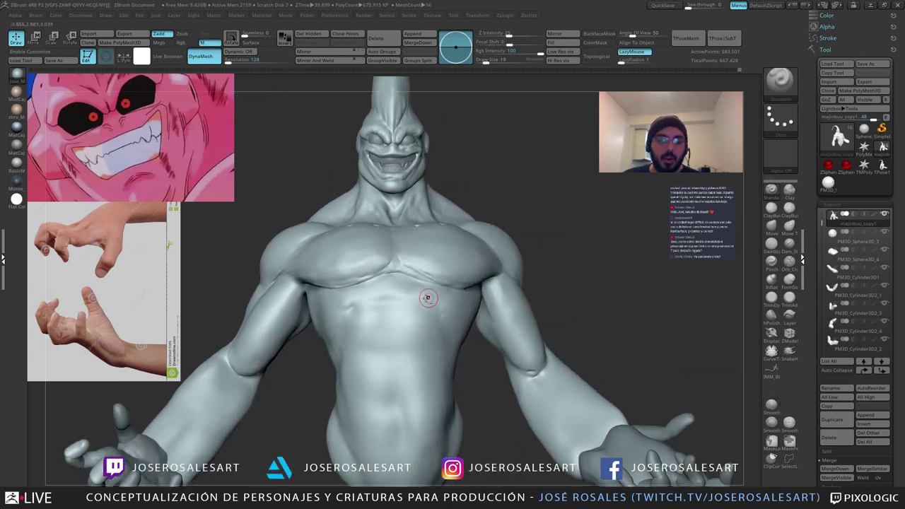
key("f")
right_click_drag(308, 308, 407, 238)
right_click_drag(353, 345, 288, 363)
right_click_drag(368, 394, 327, 272)
right_click_drag(309, 326, 424, 319, "alt")
right_click_drag(424, 319, 412, 336)
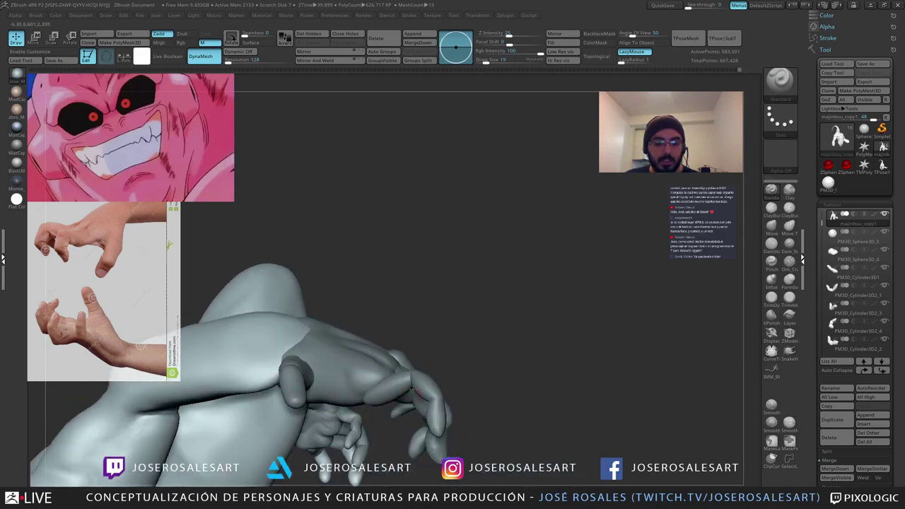
Step: Select the index finger piece of the hand and shift it slightly upward with the Move gizmo
left_click(433, 410, "alt")
left_click(393, 389, "alt")
key("w")
right_click_drag(393, 389, 338, 387)
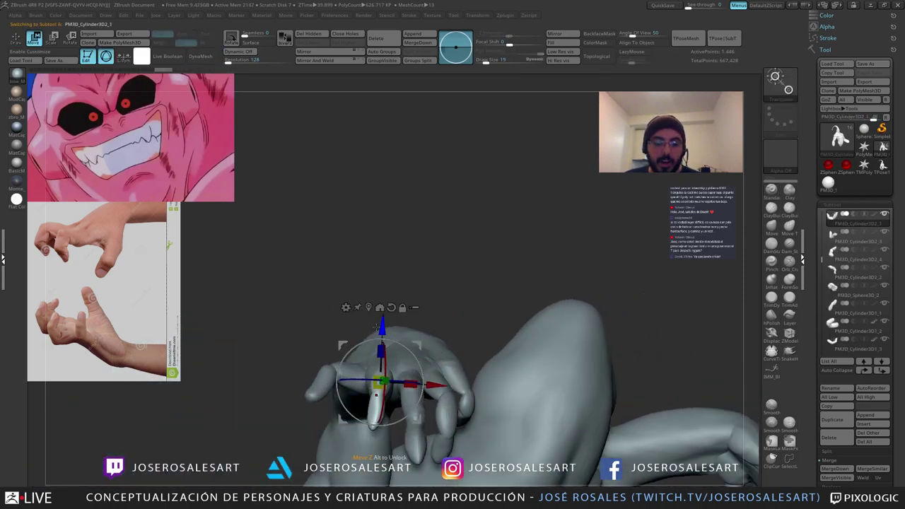
left_click_drag(380, 327, 380, 314)
right_click_drag(380, 314, 432, 338)
key("q")
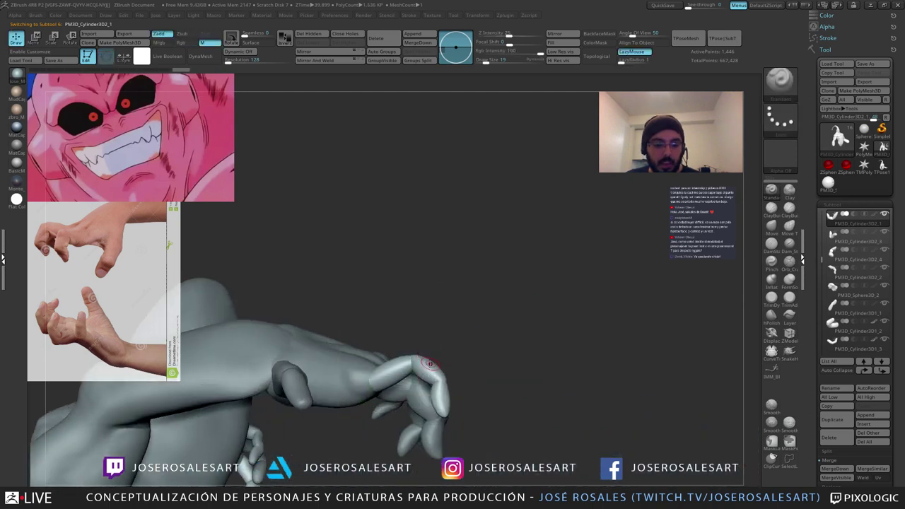
Step: Reshape the bent index finger with the SnakeHook brush at draw size 65
key("b")
key("s")
key("h")
mouse_move(430, 377)
right_mouse_down()
mouse_move(427, 366)
mouse_move(345, 375)
mouse_move(393, 368)
mouse_move(386, 367)
right_mouse_up()
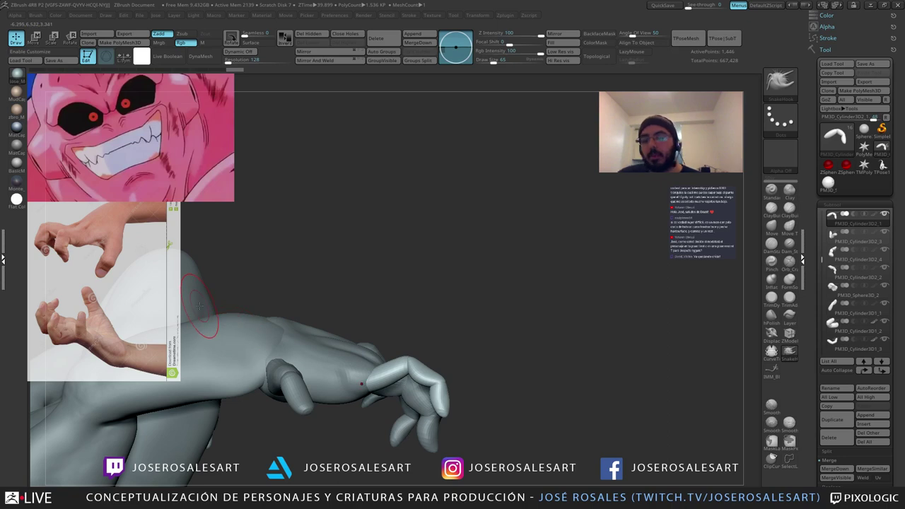
mouse_move(452, 339)
right_mouse_down()
mouse_move(384, 362)
mouse_move(412, 312)
right_mouse_up()
Step: Build up the knuckle and joints on the back of the index finger with ClayBuildup at draw size 39
key("2")
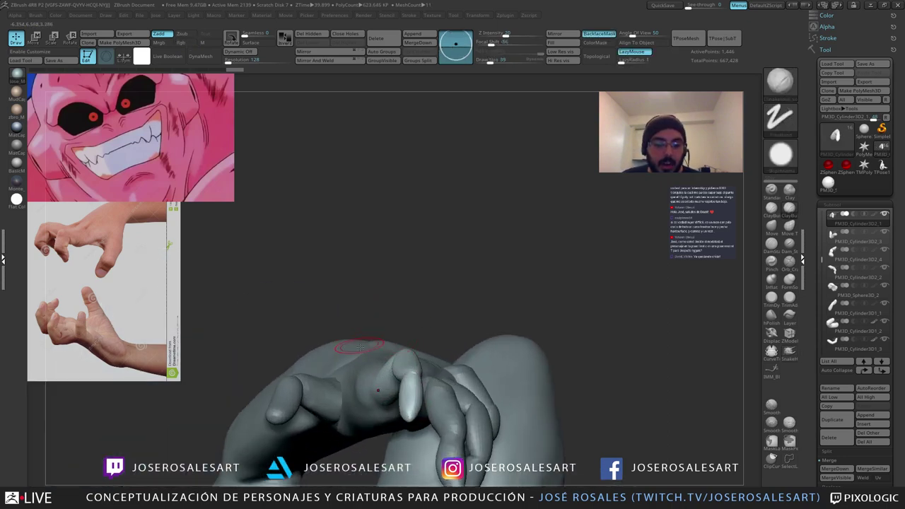
mouse_move(360, 345)
right_mouse_down()
mouse_move(440, 397)
mouse_move(411, 439)
mouse_move(447, 423)
mouse_move(423, 426)
mouse_move(444, 382)
mouse_move(442, 365)
mouse_move(423, 351)
mouse_move(425, 370)
right_mouse_up()
left_click_drag(416, 361, 433, 374)
left_click_drag(429, 362, 437, 380)
mouse_move(437, 388)
right_mouse_down()
mouse_move(440, 369)
mouse_move(459, 395)
right_mouse_up()
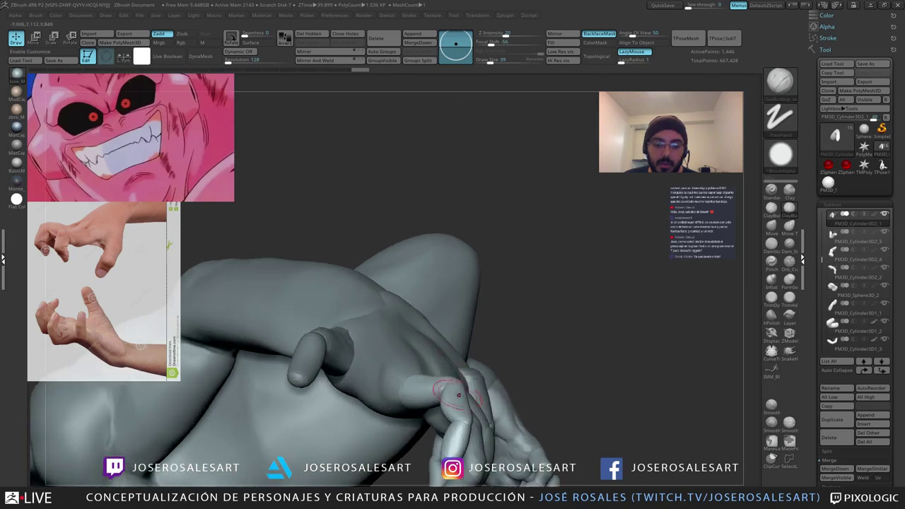
mouse_move(450, 433)
right_mouse_down()
mouse_move(446, 416)
mouse_move(439, 423)
right_mouse_up()
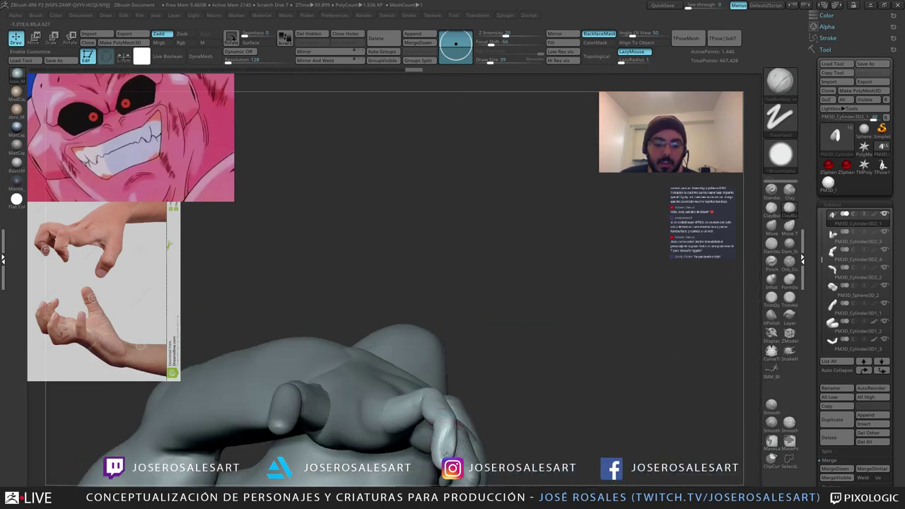
left_click_drag(447, 454, 443, 449)
Step: Add volume to the underside and inner joints of the index finger as seen from the palm
mouse_move(442, 448)
right_mouse_down()
mouse_move(432, 432)
mouse_move(464, 419)
mouse_move(438, 369)
right_mouse_up()
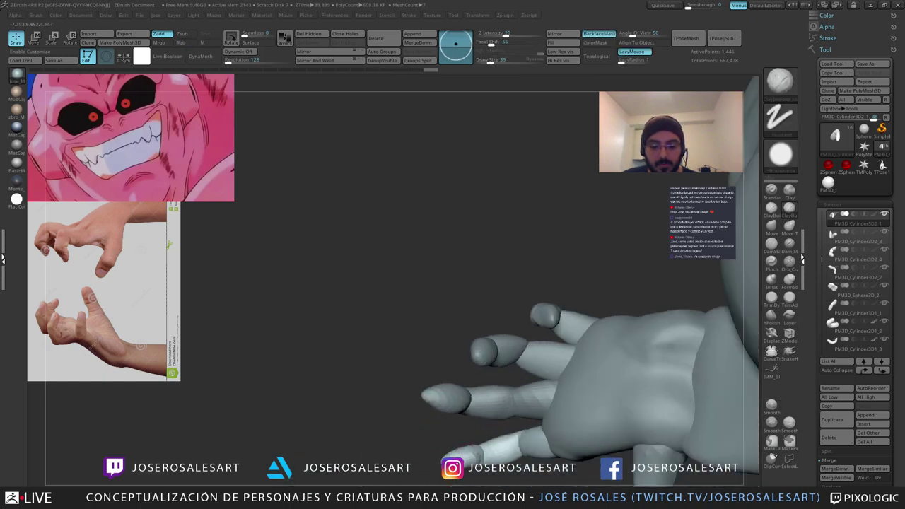
left_click_drag(478, 453, 487, 448)
mouse_move(499, 410)
right_mouse_down()
mouse_move(465, 433)
mouse_move(484, 444)
right_mouse_up()
mouse_move(484, 445)
right_mouse_down("ctrl")
mouse_move(488, 407)
mouse_move(537, 410)
mouse_move(522, 430)
right_mouse_up("ctrl")
left_click_drag(538, 427, 526, 427)
mouse_move(473, 396)
right_mouse_down()
mouse_move(462, 428)
mouse_move(459, 399)
mouse_move(495, 424)
mouse_move(556, 423)
mouse_move(505, 420)
mouse_move(424, 354)
mouse_move(328, 296)
mouse_move(492, 395)
right_mouse_up()
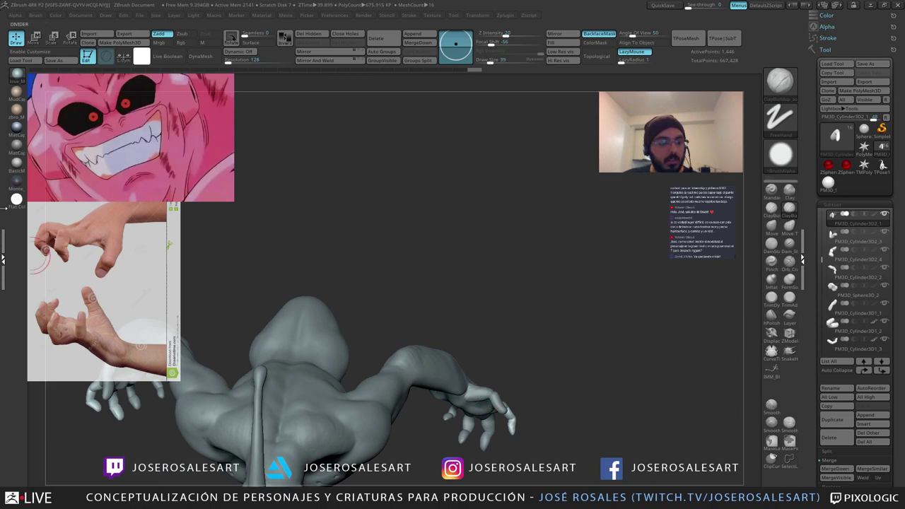
Step: Flip the Spotlight reference images horizontally so the hand photos match the sculpted hand, and leave Spotlight editing
key("z")
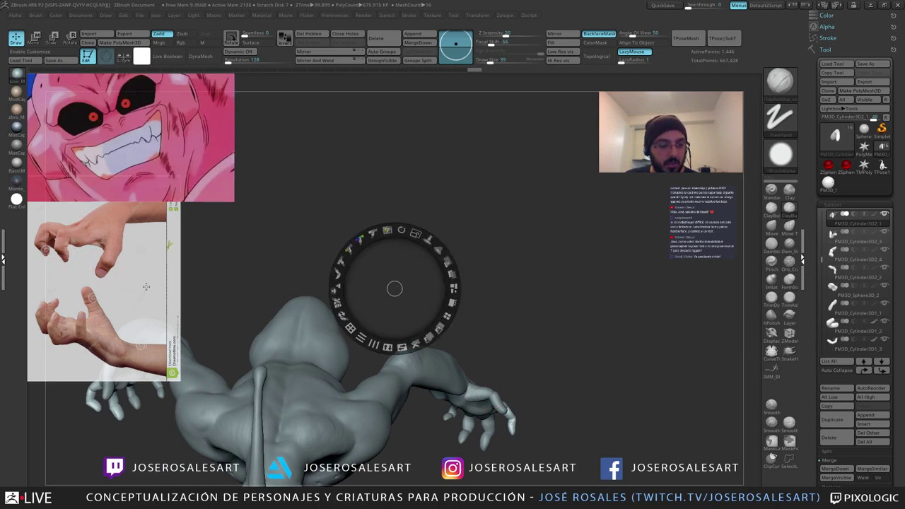
left_click_drag(416, 273, 138, 278)
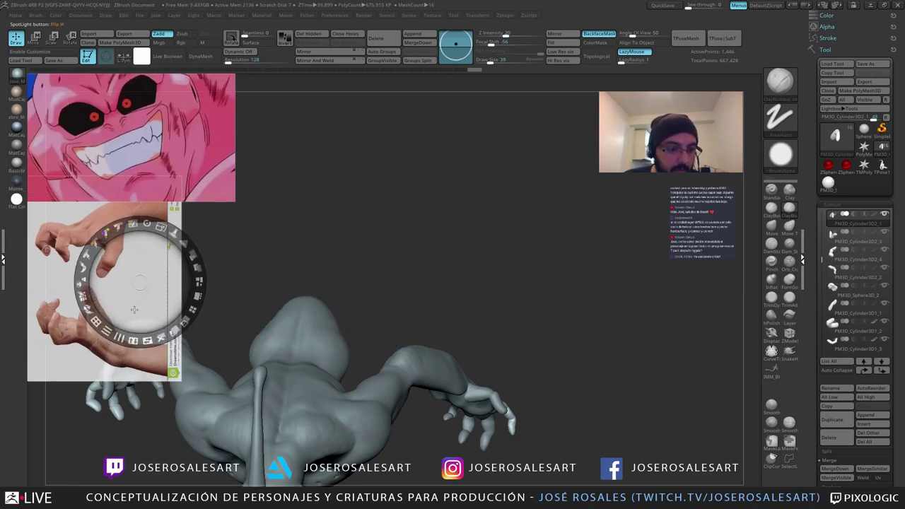
left_click(149, 342)
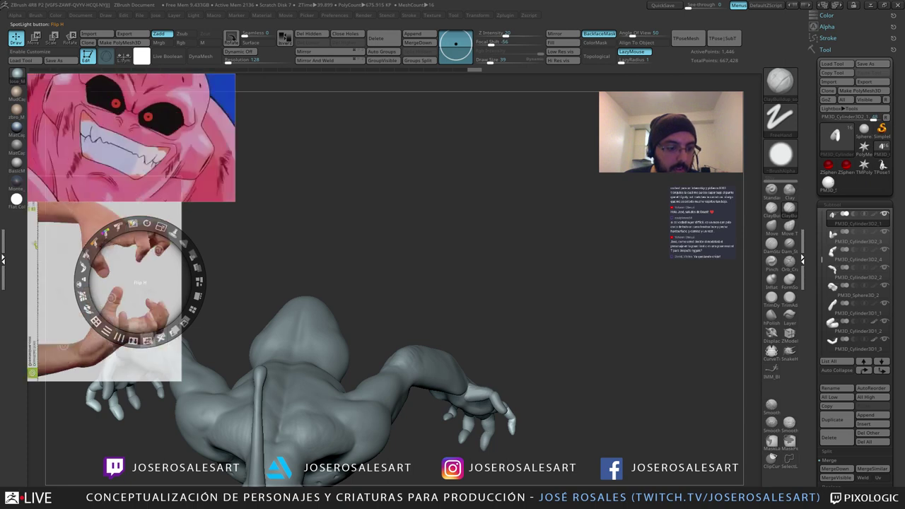
left_click(148, 341)
left_click(149, 341)
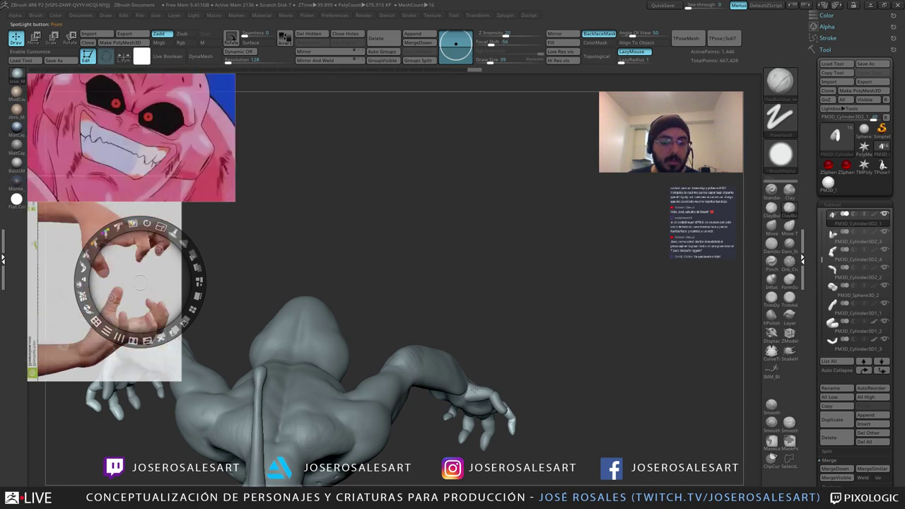
key("z")
Step: Select the thumb piece, set its pivot at the thumb base, and reposition, resize and rotate it against the palm
mouse_move(368, 339)
right_mouse_down()
mouse_move(424, 353)
mouse_move(421, 329)
mouse_move(441, 349)
mouse_move(396, 311)
mouse_move(424, 318)
mouse_move(403, 319)
right_mouse_up()
left_click(376, 316, "alt")
key("e")
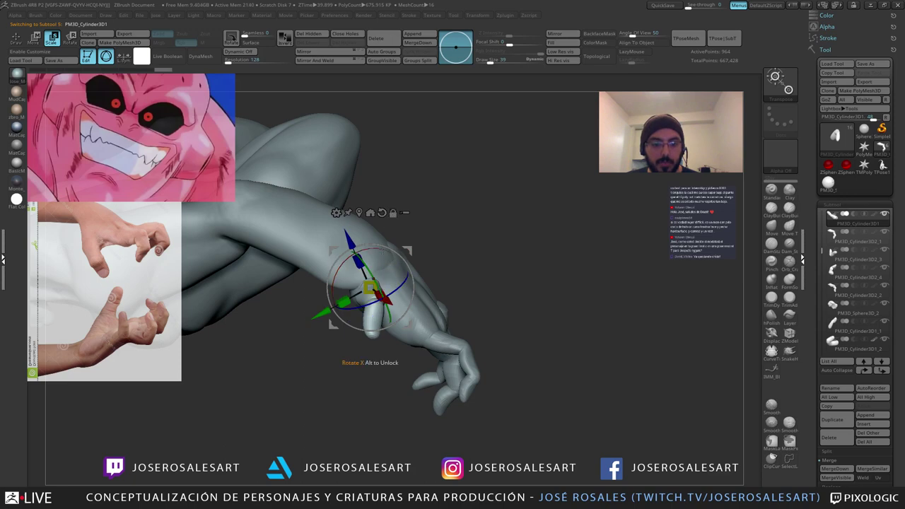
left_click_drag(382, 249, 405, 265, "alt")
left_click_drag(400, 299, 367, 292)
left_click_drag(334, 324, 321, 331)
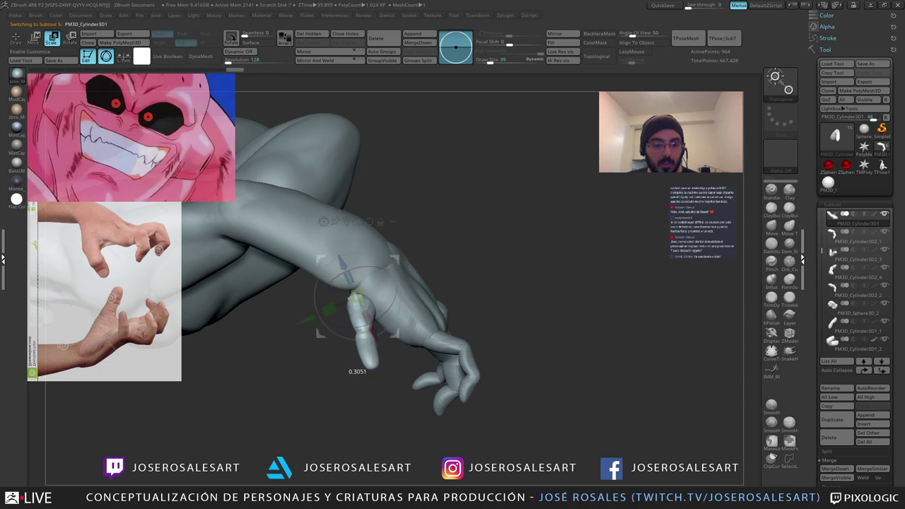
left_click_drag(387, 303, 374, 308)
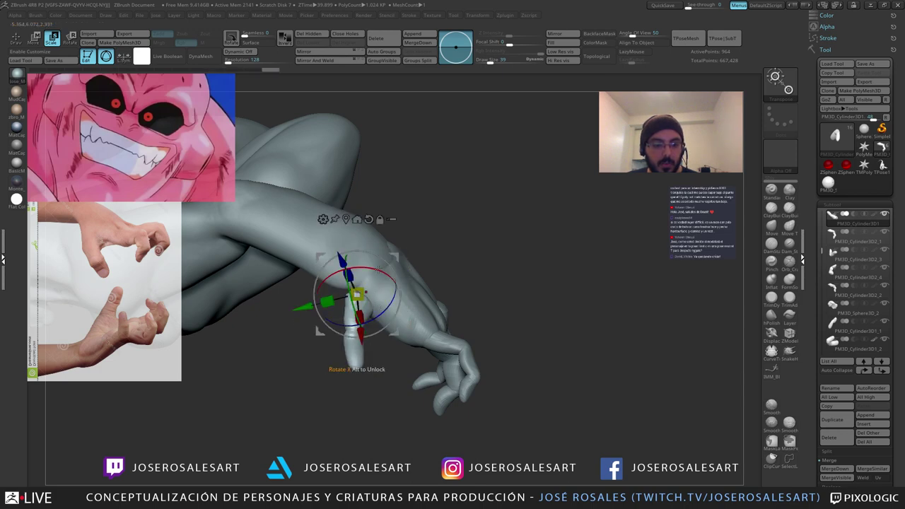
left_click_drag(379, 268, 365, 268)
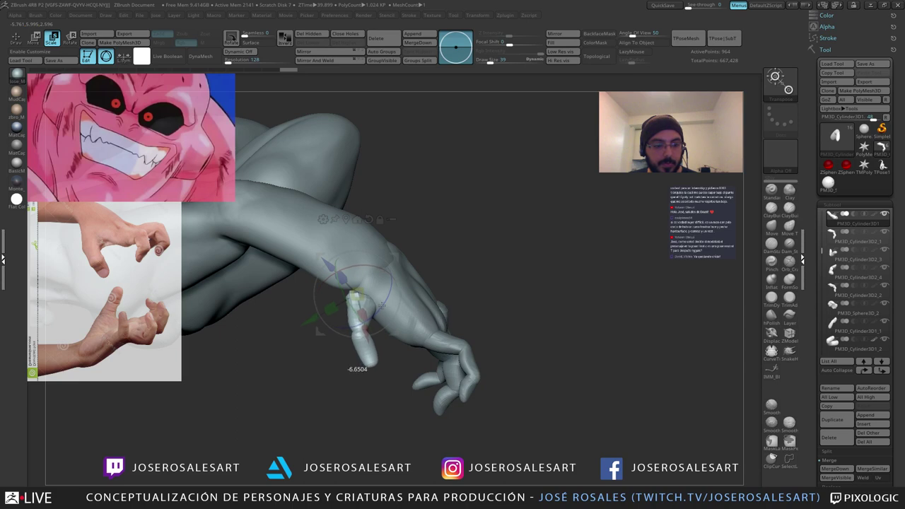
left_click_drag(382, 306, 375, 322)
key("q")
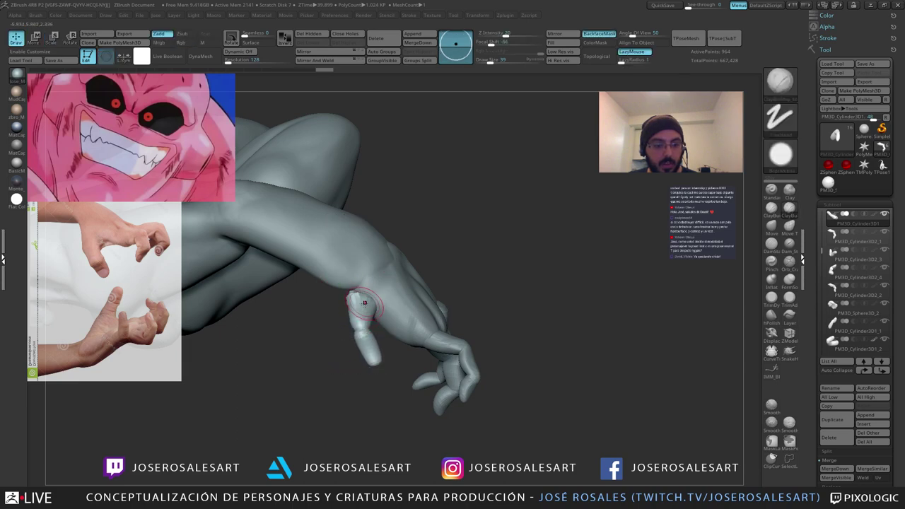
Step: Pull the base of the thumb toward the palm with the SnakeHook brush
key("b")
key("s")
key("h")
key("s")
mouse_move(365, 316)
left_mouse_down()
mouse_move(352, 293)
mouse_move(388, 324)
mouse_move(425, 308)
mouse_move(389, 324)
mouse_move(420, 333)
mouse_move(422, 344)
left_mouse_up()
Step: Select the palm piece and adjust its silhouette around the wrist with SnakeHook at draw sizes 114 and 77
left_click(395, 316, "alt")
key("s")
key("s")
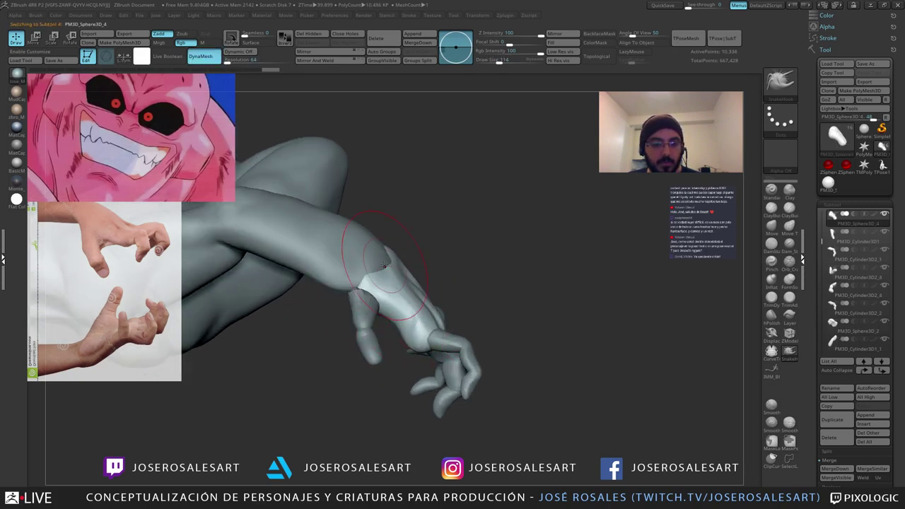
right_click_drag(367, 256, 410, 259)
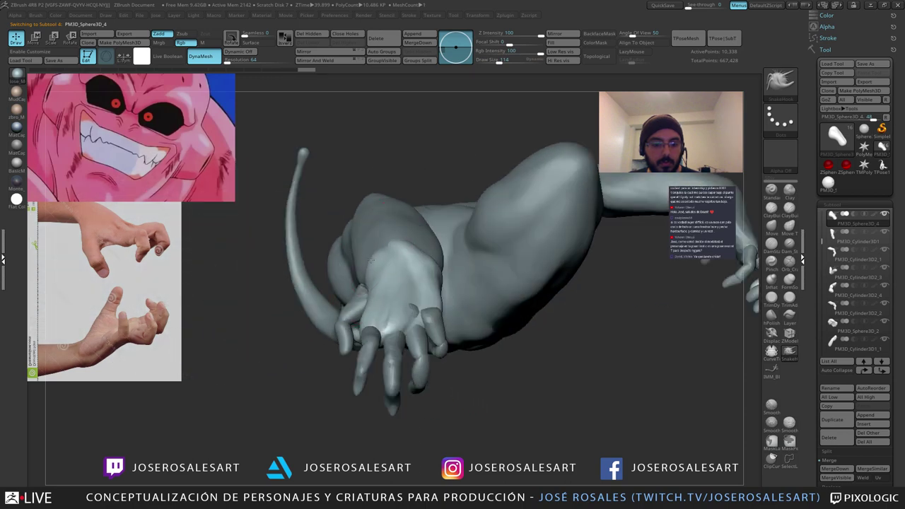
left_click_drag(406, 260, 416, 250)
mouse_move(418, 252)
right_mouse_down()
mouse_move(438, 288)
mouse_move(410, 316)
mouse_move(501, 317)
mouse_move(479, 299)
mouse_move(474, 321)
mouse_move(428, 317)
mouse_move(456, 311)
mouse_move(447, 331)
right_mouse_up()
key("s")
left_click_drag(447, 330, 445, 330)
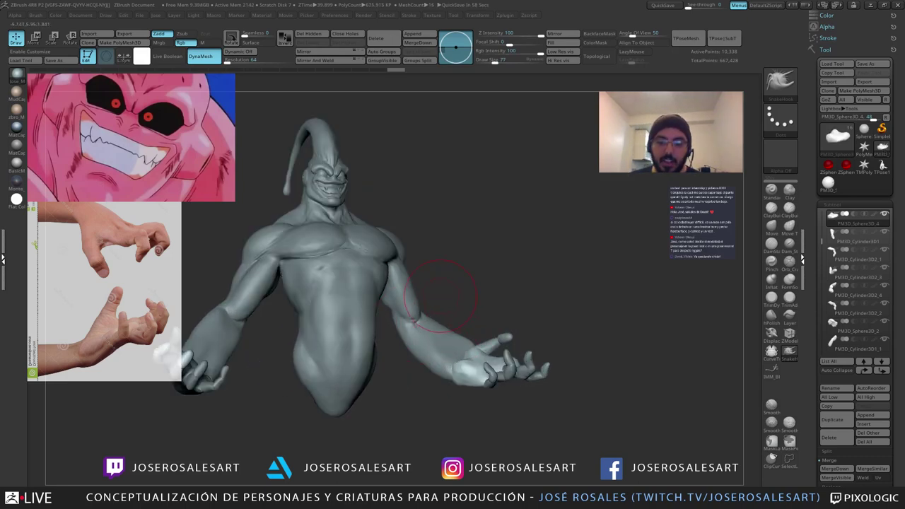
Step: Select the main body piece and carve the rib cage line below the pectorals with DamStandard at draw size 33
mouse_move(440, 296)
right_mouse_down()
mouse_move(416, 283)
mouse_move(433, 283)
mouse_move(417, 304)
mouse_move(387, 322)
mouse_move(373, 312)
right_mouse_up()
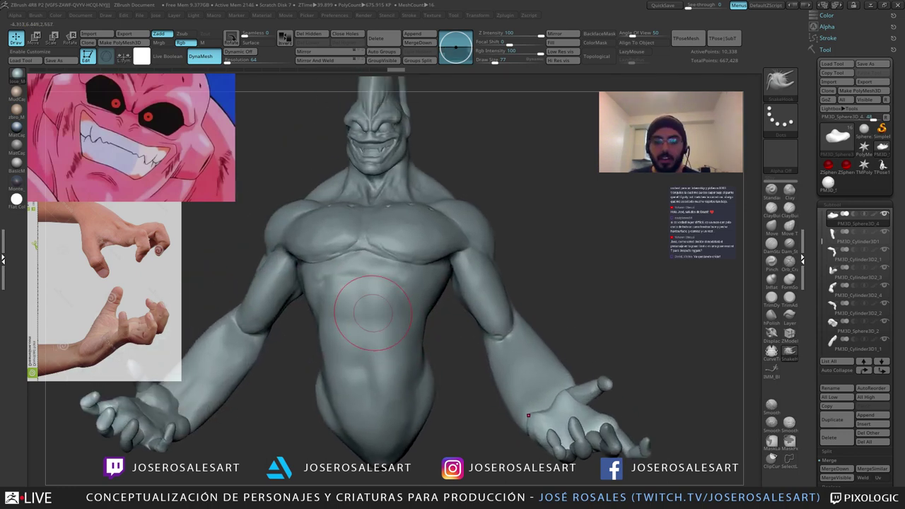
left_click(364, 297, "alt")
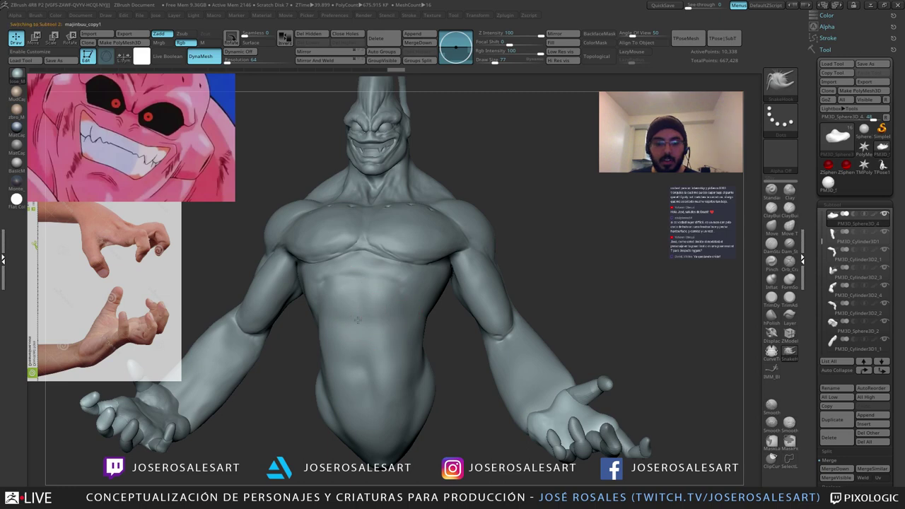
mouse_move(365, 298)
right_mouse_down()
mouse_move(309, 331)
mouse_move(362, 311)
mouse_move(363, 270)
right_mouse_up()
key("b")
key("d")
key("s")
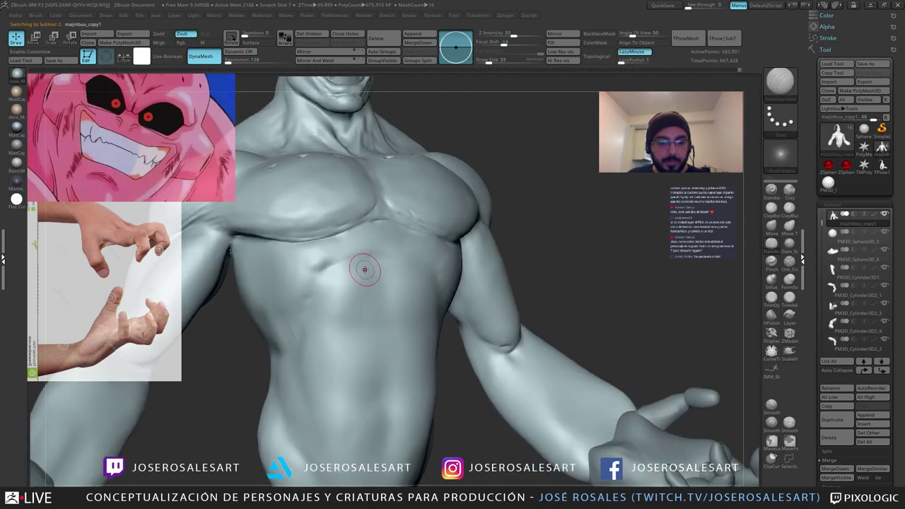
left_click_drag(372, 256, 326, 270)
right_click_drag(326, 270, 342, 255)
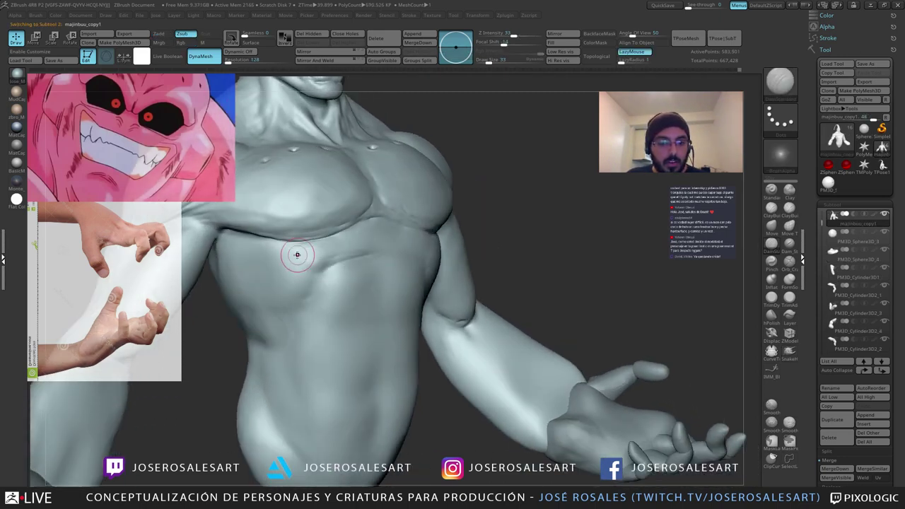
right_click_drag(265, 259, 324, 270)
left_click_drag(317, 274, 301, 291)
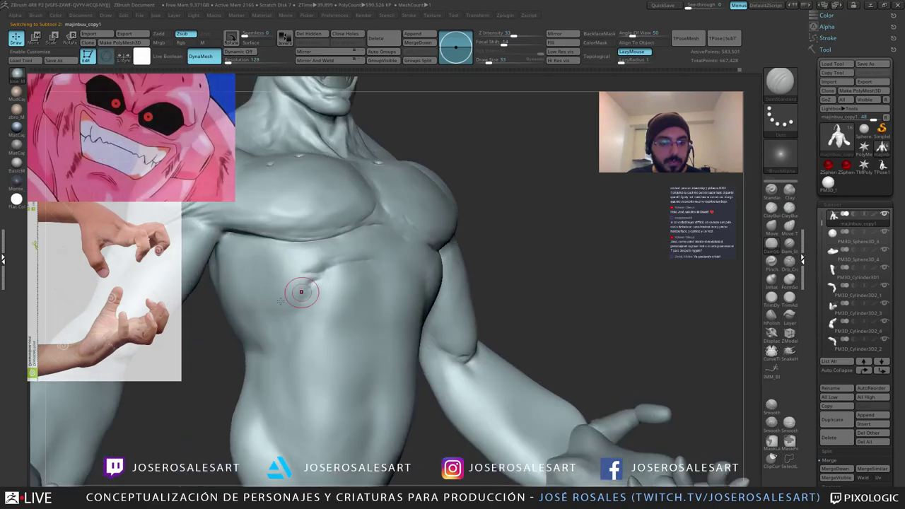
Step: Carve the vertical midline of the upper abdomen, smoothing out the first stroke and undoing the last Standard brush stroke
right_click_drag(371, 344, 364, 324, "ctrl")
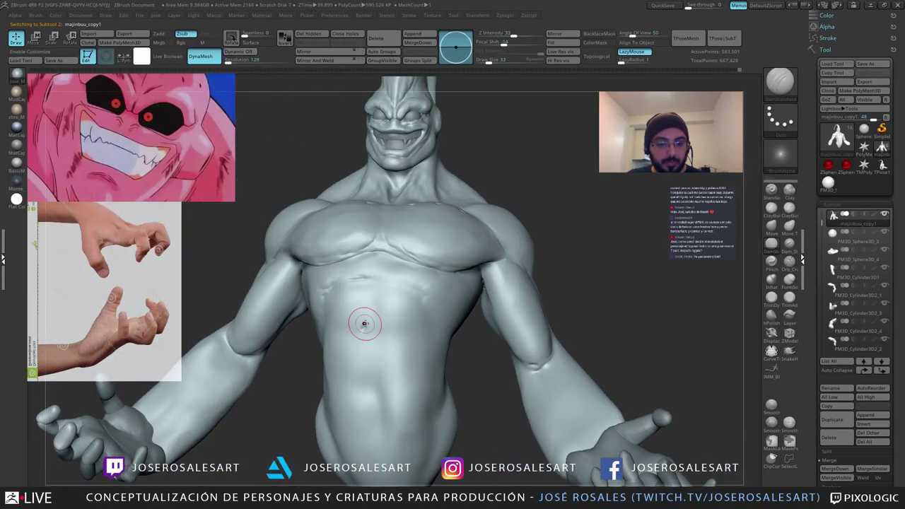
left_click_drag(365, 326, 373, 297)
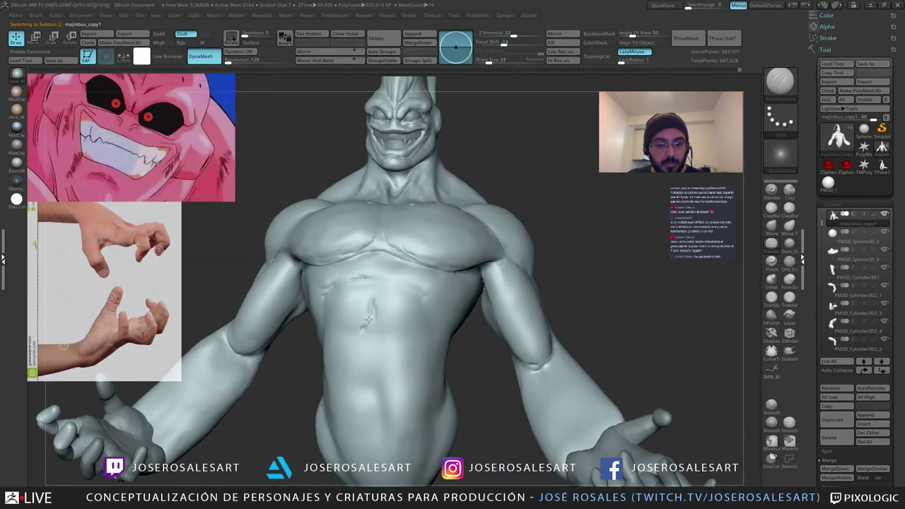
right_click_drag(369, 319, 380, 322)
left_click_drag(373, 309, 365, 328, "shift")
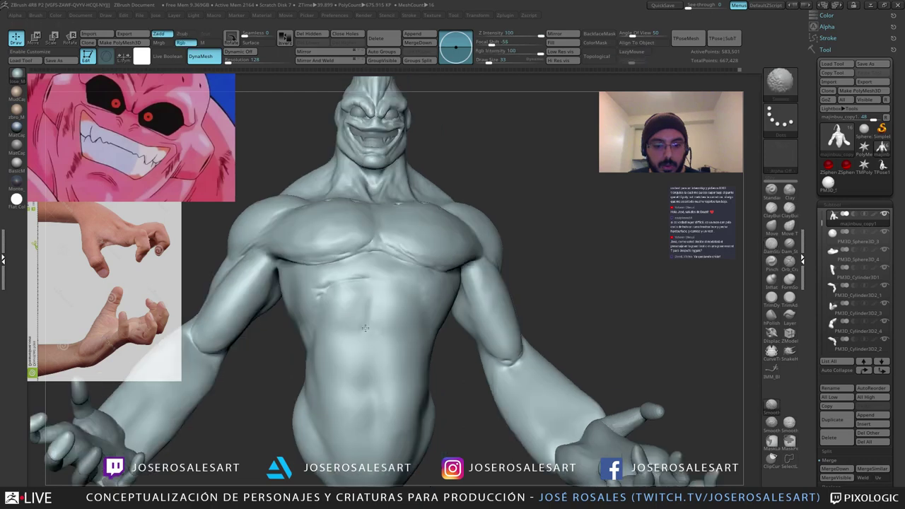
right_click_drag(365, 328, 398, 341)
left_click_drag(394, 340, 375, 298, "alt")
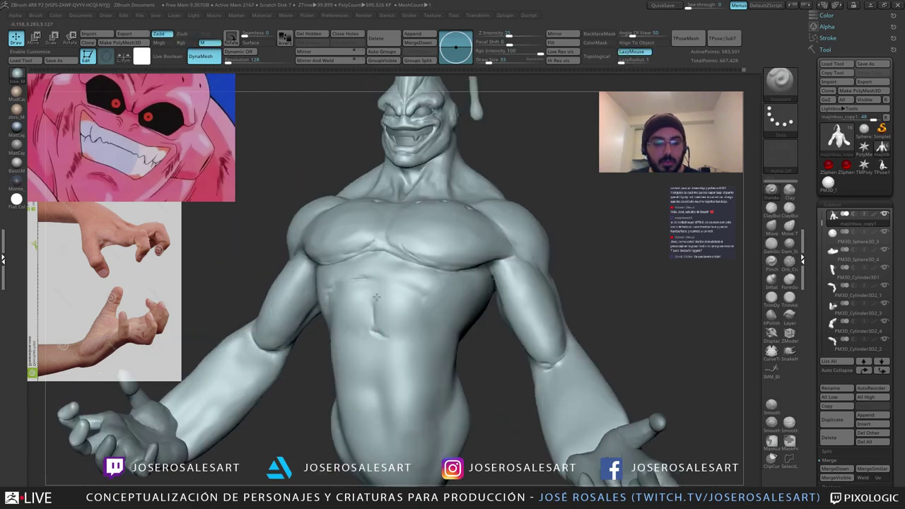
key("ctrl+z")
right_click_drag(395, 334, 346, 285)
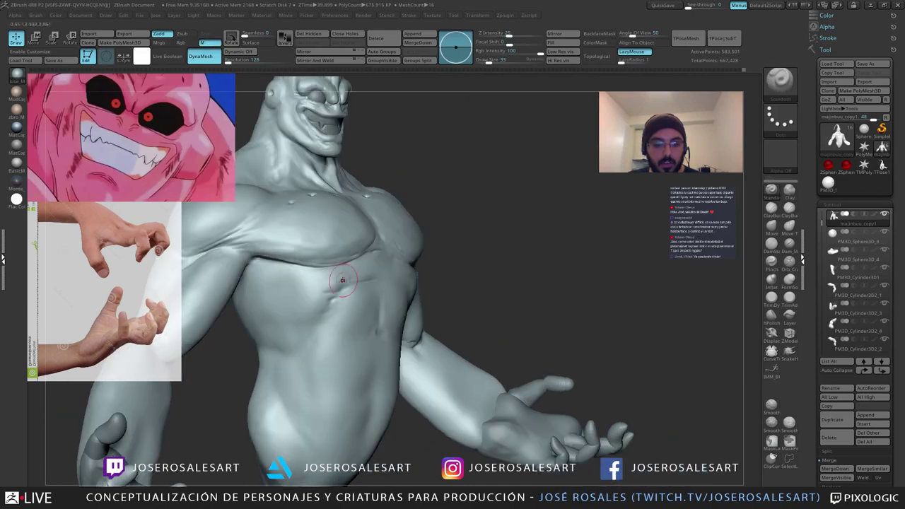
Step: Carve the lower edge of the rib cage on the side of the torso with DamStandard at draw size 33
key("b")
key("d")
key("s")
right_click_drag(370, 325, 298, 353)
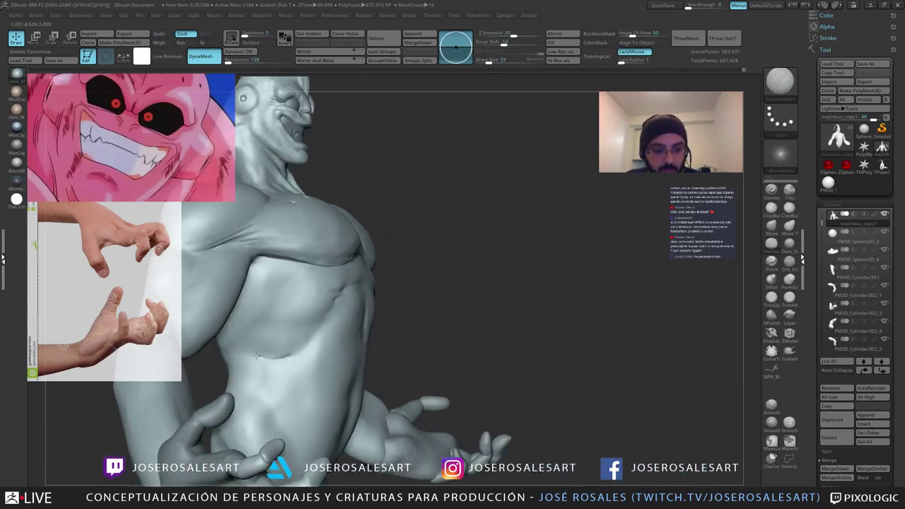
left_click_drag(299, 349, 276, 353)
right_click_drag(273, 349, 300, 345)
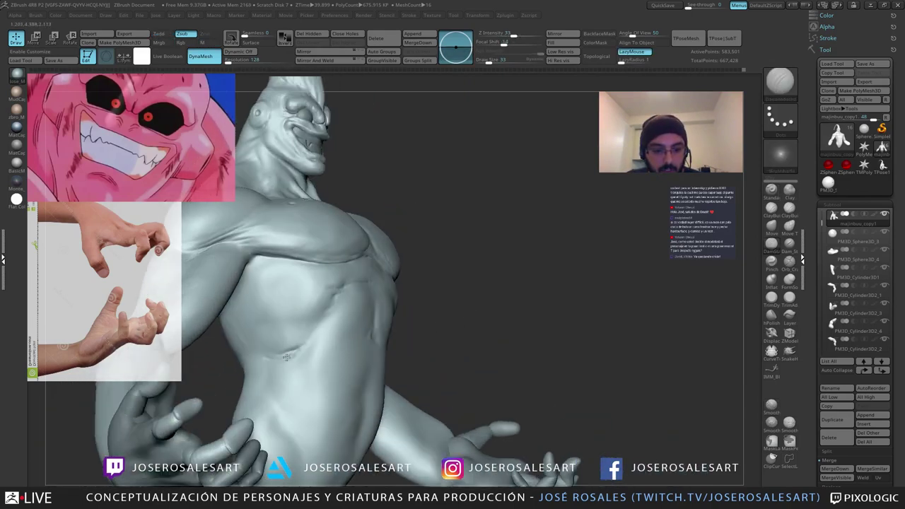
Step: Carve the outer and horizontal divisions of the abdominal muscles with DamStandard at draw size 45
key("]")
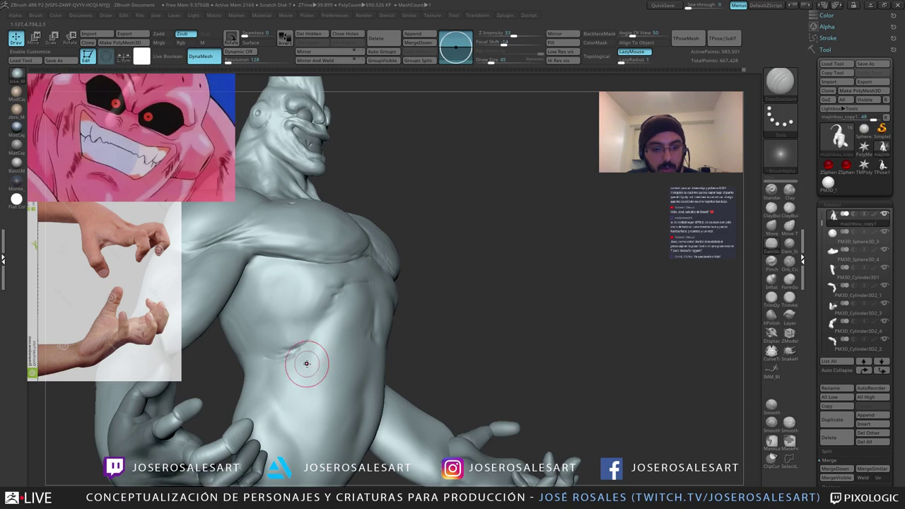
left_click_drag(302, 364, 305, 382)
right_click_drag(349, 390, 335, 395)
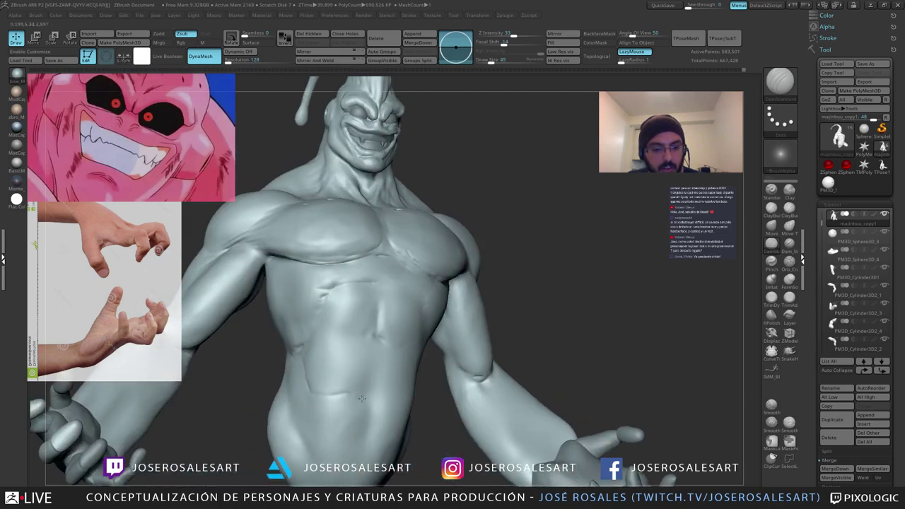
right_click_drag(380, 369, 366, 348)
left_click_drag(366, 348, 370, 375)
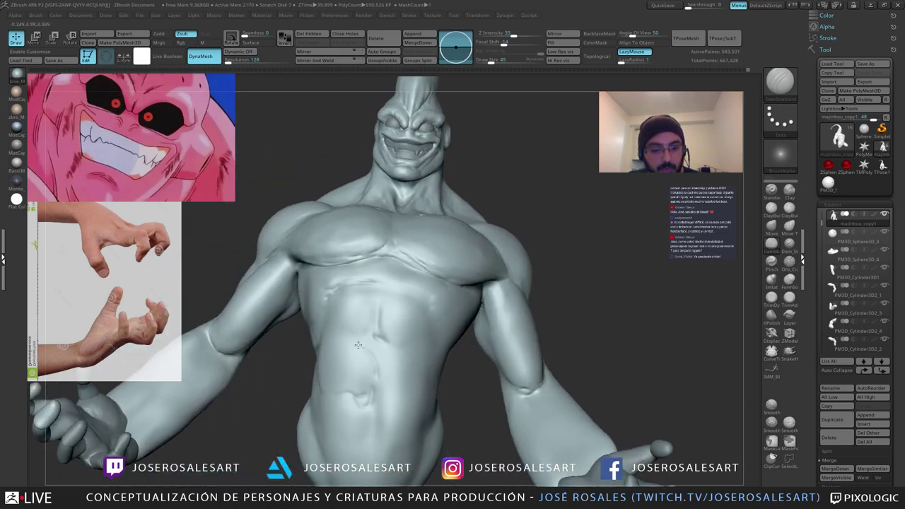
Step: Carve the midline between the middle abdominal muscles with DamStandard at draw size 45 and smooth the adjoining muscle block
right_click_drag(364, 354, 370, 364)
left_click_drag(370, 363, 371, 383)
mouse_move(370, 386)
right_mouse_down()
mouse_move(367, 353)
mouse_move(312, 343)
right_mouse_up()
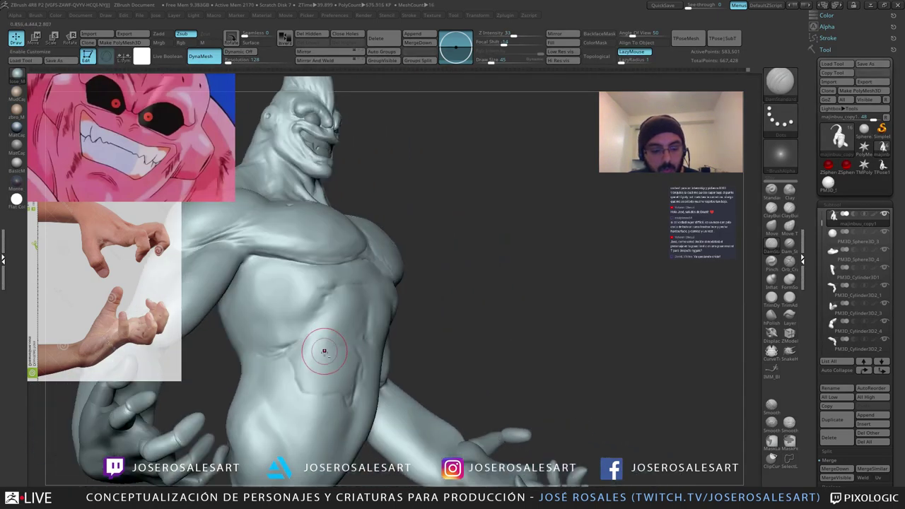
mouse_move(324, 355)
left_mouse_down("shift")
mouse_move(321, 381)
mouse_move(307, 387)
left_mouse_up("shift")
Step: Build up the volume of the middle abdominal muscles with ClayBuildup at draw size 33
key("b")
key("c")
key("b")
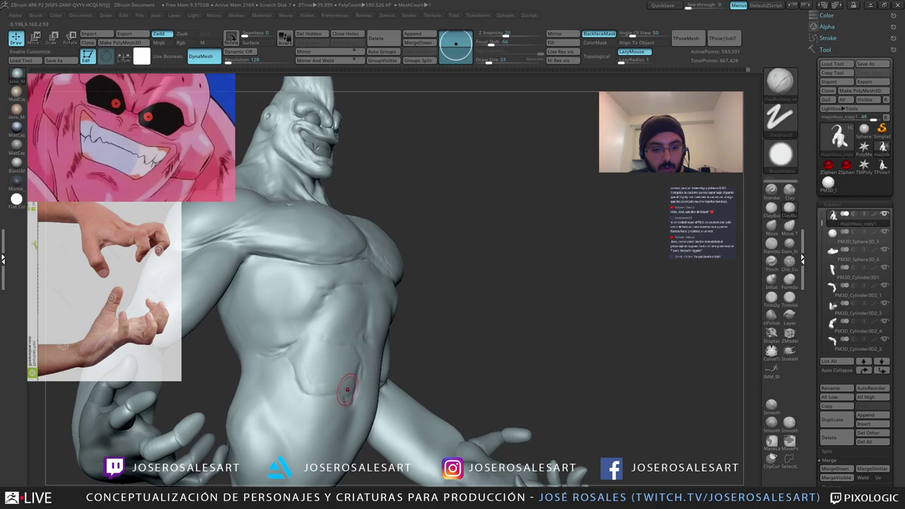
right_click_drag(348, 390, 345, 391)
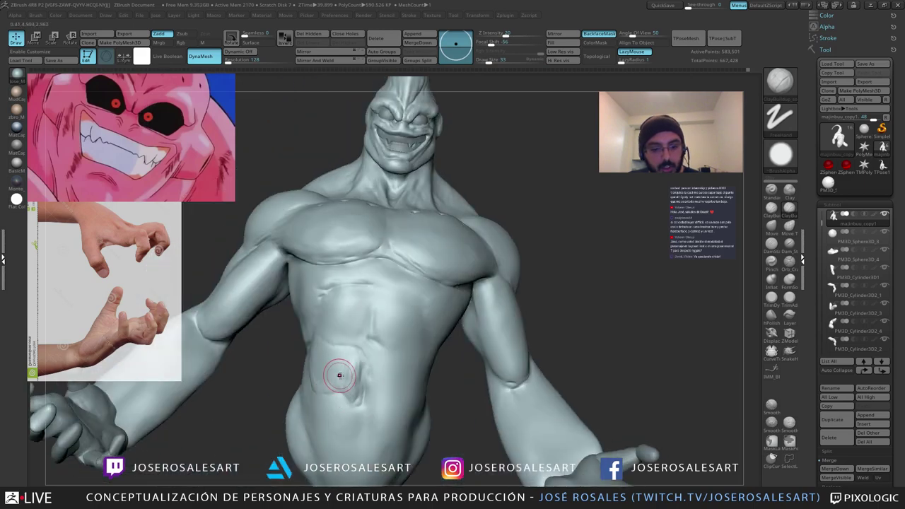
right_click_drag(340, 358, 343, 362, "ctrl")
right_click_drag(342, 362, 344, 365)
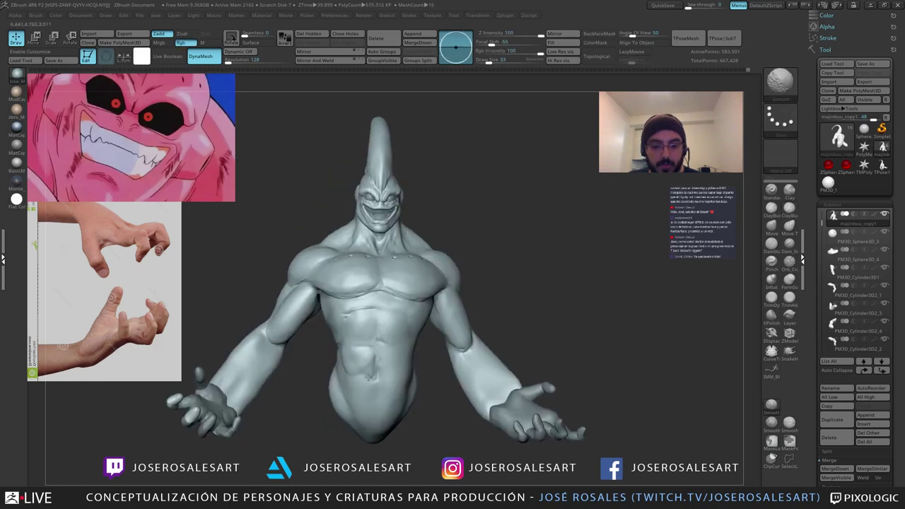
right_click_drag(369, 378, 380, 332)
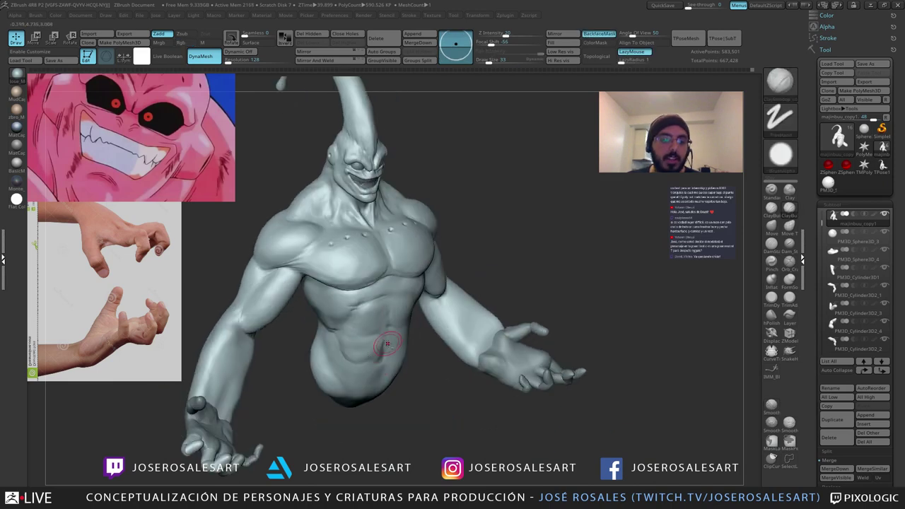
mouse_move(387, 343)
right_mouse_down("ctrl")
mouse_move(407, 368)
mouse_move(325, 353)
mouse_move(351, 387)
right_mouse_up("ctrl")
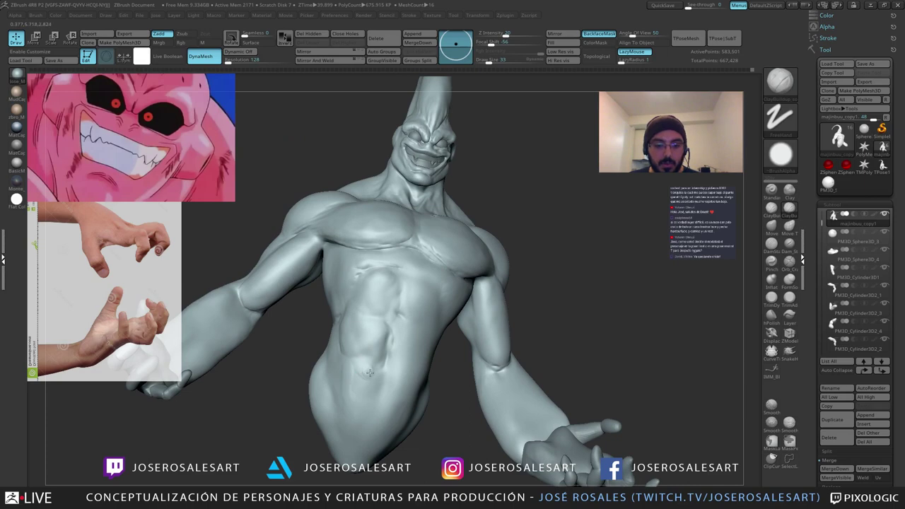
Step: Smooth the lower abdominal muscles and blend them into the surrounding belly
right_click_drag(352, 431, 347, 424)
right_click_drag(347, 425, 338, 418, "ctrl")
right_click(338, 418)
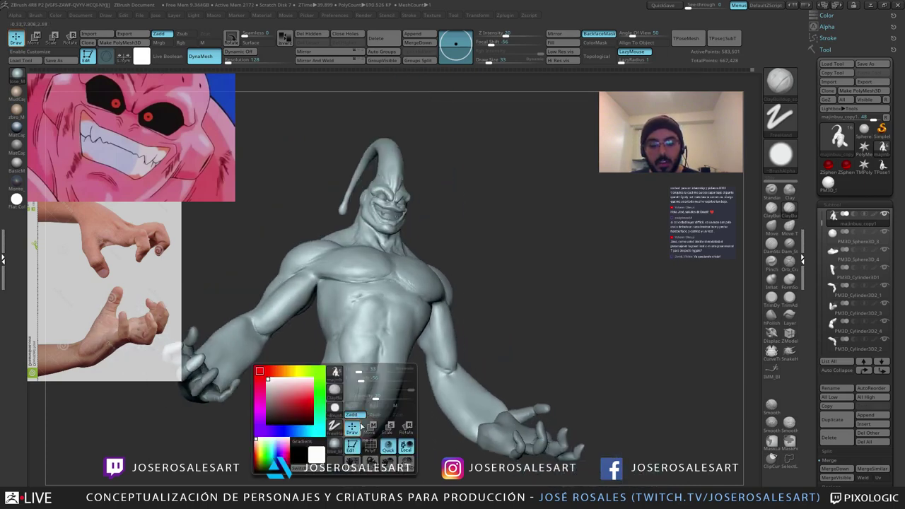
left_click_drag(359, 393, 349, 411, "shift")
left_click_drag(355, 380, 358, 385, "shift")
right_click_drag(357, 385, 349, 402)
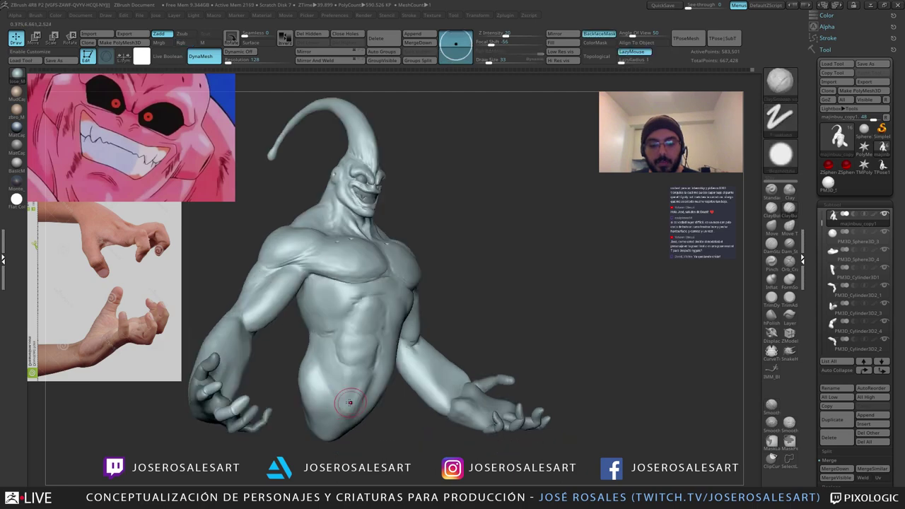
left_click_drag(343, 379, 368, 354, "shift")
mouse_move(382, 345)
right_mouse_down()
mouse_move(374, 330)
mouse_move(355, 333)
mouse_move(396, 339)
mouse_move(375, 361)
right_mouse_up()
mouse_move(375, 361)
right_mouse_down("ctrl")
mouse_move(370, 406)
mouse_move(348, 347)
right_mouse_up("ctrl")
Step: Carve the diagonal groin line across the lower abdomen with DamStandard at draw size 19
mouse_move(342, 402)
right_mouse_down()
mouse_move(319, 389)
mouse_move(364, 318)
right_mouse_up()
mouse_move(347, 370)
right_mouse_down()
mouse_move(359, 338)
mouse_move(359, 354)
mouse_move(317, 309)
mouse_move(336, 304)
mouse_move(350, 319)
right_mouse_up()
key("s")
left_click(347, 334)
key("b")
key("m")
key("v")
left_click_drag(349, 319, 368, 340)
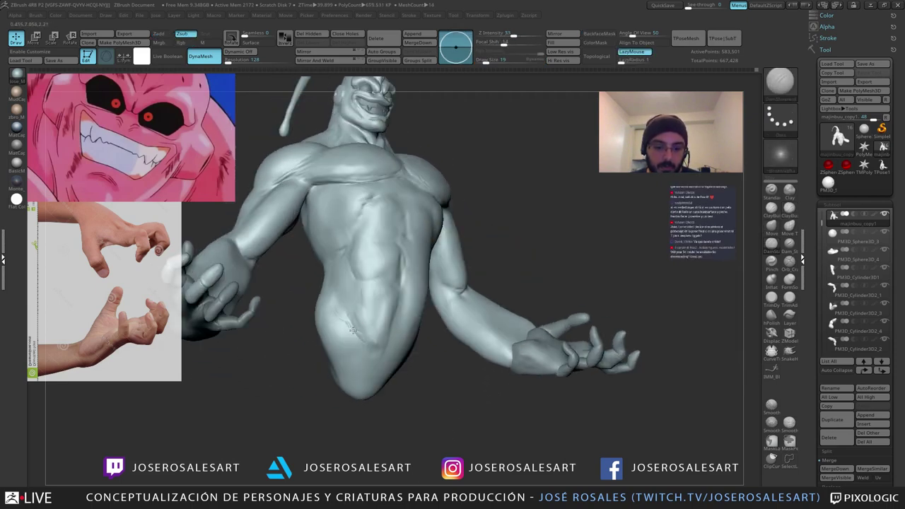
mouse_move(366, 340)
right_mouse_down()
mouse_move(366, 289)
mouse_move(367, 327)
mouse_move(329, 323)
mouse_move(360, 339)
mouse_move(355, 368)
mouse_move(343, 343)
mouse_move(333, 365)
mouse_move(347, 391)
right_mouse_up()
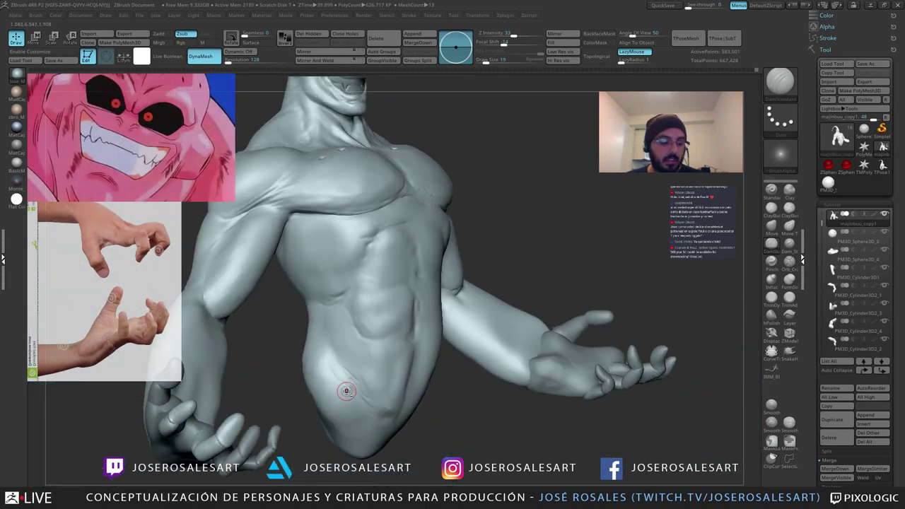
Step: Smooth the groin line and soften the lower abdomen, switching to the Standard brush at draw size 17
left_click_drag(347, 391, 356, 384, "shift")
mouse_move(356, 385)
right_mouse_down()
mouse_move(330, 375)
mouse_move(335, 365)
right_mouse_up()
key("b")
key("s")
key("t")
left_click_drag(353, 374, 368, 363, "shift")
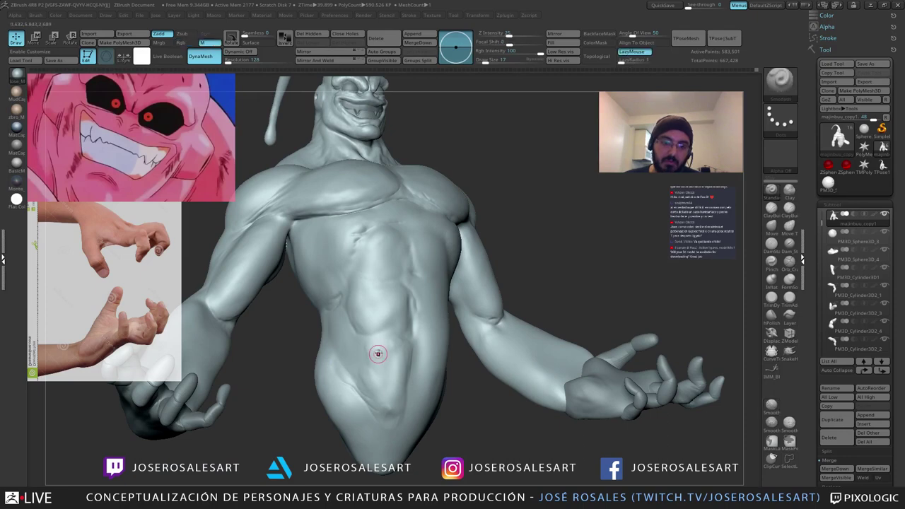
right_click_drag(378, 354, 380, 338)
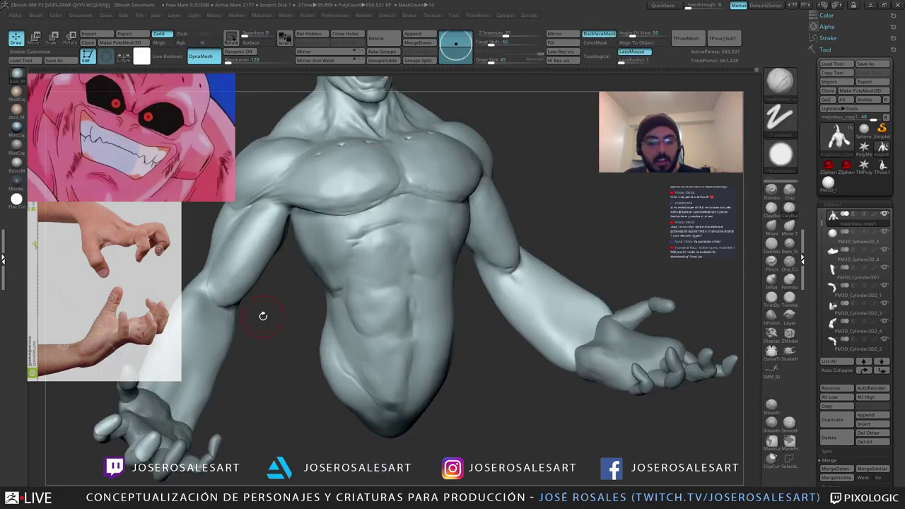
Step: Build up the lower abdomen and oblique area with ClayBuildup at draw size 45 and smooth the strokes
left_click_drag(263, 315, 286, 318)
mouse_move(360, 372)
right_mouse_down()
mouse_move(349, 375)
mouse_move(385, 392)
mouse_move(374, 374)
mouse_move(382, 397)
mouse_move(402, 358)
mouse_move(389, 380)
mouse_move(390, 345)
mouse_move(402, 388)
mouse_move(391, 376)
mouse_move(398, 395)
mouse_move(388, 421)
mouse_move(363, 393)
mouse_move(381, 386)
right_mouse_up()
key("b")
key("c")
key("b")
left_click_drag(381, 386, 386, 396, "shift")
right_click_drag(386, 396, 398, 390)
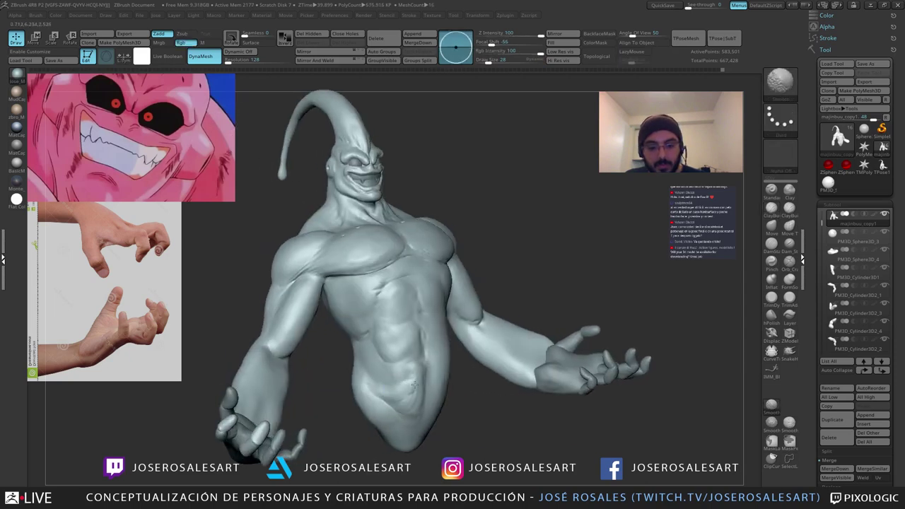
left_click_drag(411, 396, 405, 386, "shift")
right_click_drag(392, 380, 398, 377)
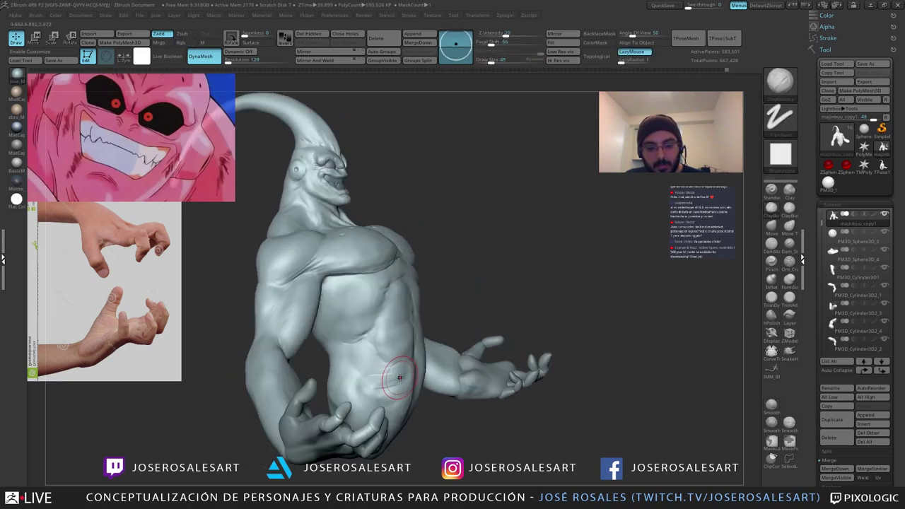
left_click_drag(398, 377, 396, 353, "shift")
Step: Carve the crease under the rib cage on the figure's right side with DamStandard at draw size 26
key("b")
key("d")
key("s")
mouse_move(385, 318)
right_mouse_down()
mouse_move(353, 370)
mouse_move(386, 359)
mouse_move(400, 370)
mouse_move(364, 347)
right_mouse_up()
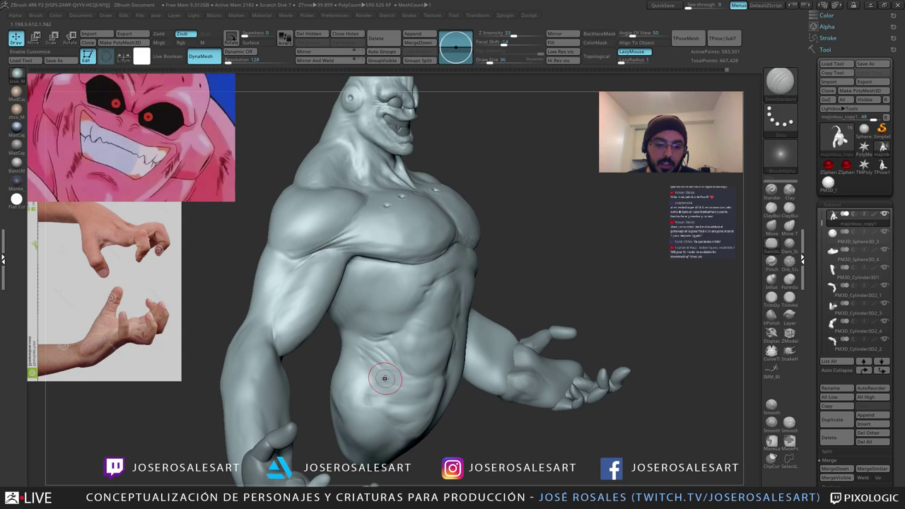
mouse_move(385, 379)
right_mouse_down()
mouse_move(383, 348)
mouse_move(370, 368)
mouse_move(393, 345)
mouse_move(405, 350)
right_mouse_up()
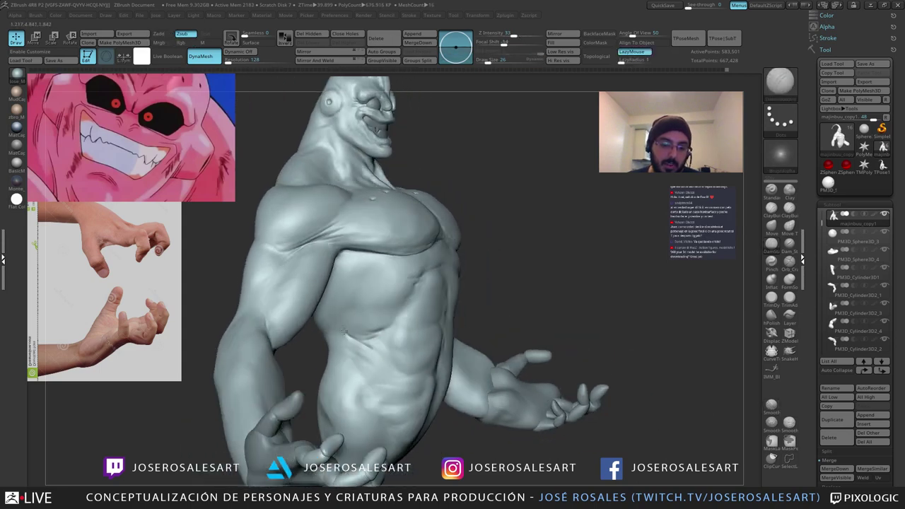
left_click_drag(342, 329, 367, 342)
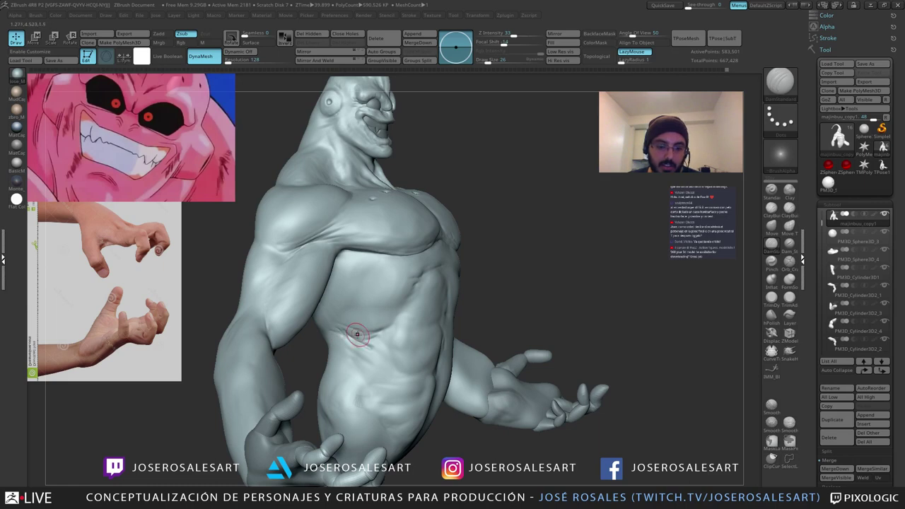
right_click_drag(417, 345, 384, 356)
mouse_move(394, 364)
left_mouse_down()
mouse_move(411, 375)
mouse_move(385, 353)
left_mouse_up()
Step: Add rib volume on the figure's left side of the torso with ClayBuildup at draw size 26
right_click_drag(364, 302, 328, 387, "alt")
right_click_drag(360, 429, 397, 409)
mouse_move(398, 409)
right_mouse_down("ctrl")
mouse_move(419, 359)
mouse_move(428, 362)
mouse_move(398, 370)
mouse_move(433, 381)
mouse_move(435, 354)
mouse_move(426, 330)
mouse_move(426, 343)
mouse_move(389, 348)
right_mouse_up("ctrl")
key("2")
key("bracketright")
key("bracketright")
key("bracketright")
key("bracketleft")
key("bracketleft")
key("bracketleft")
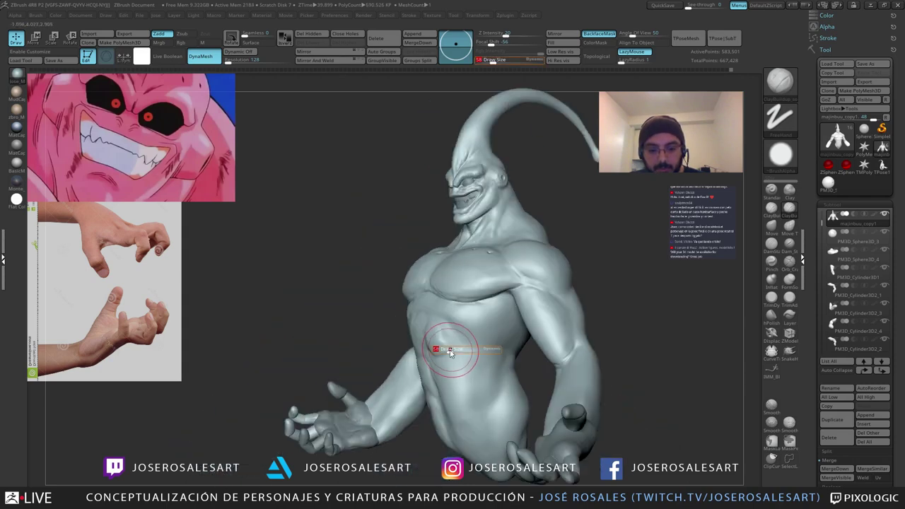
left_click_drag(439, 351, 458, 346)
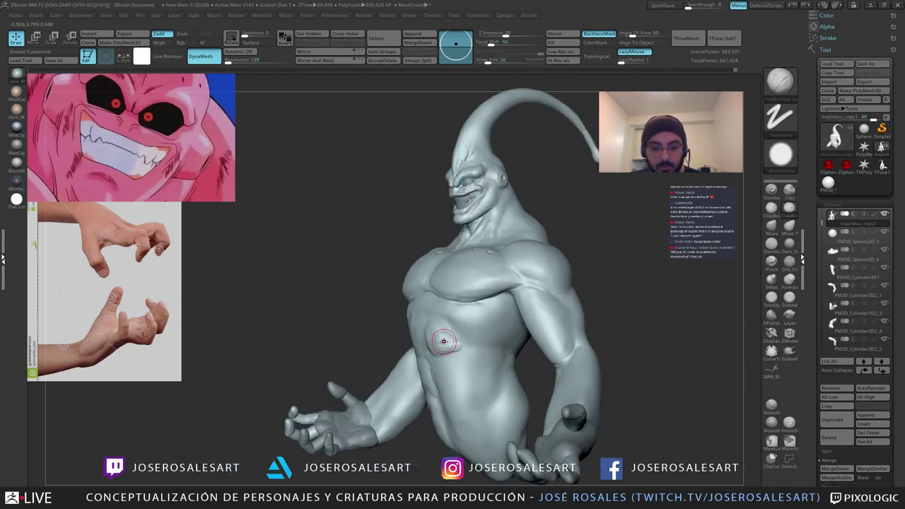
Step: Smooth the built-up rib area on the figure's left side at draw size 39
mouse_move(451, 347)
right_mouse_down()
mouse_move(429, 344)
mouse_move(450, 342)
right_mouse_up()
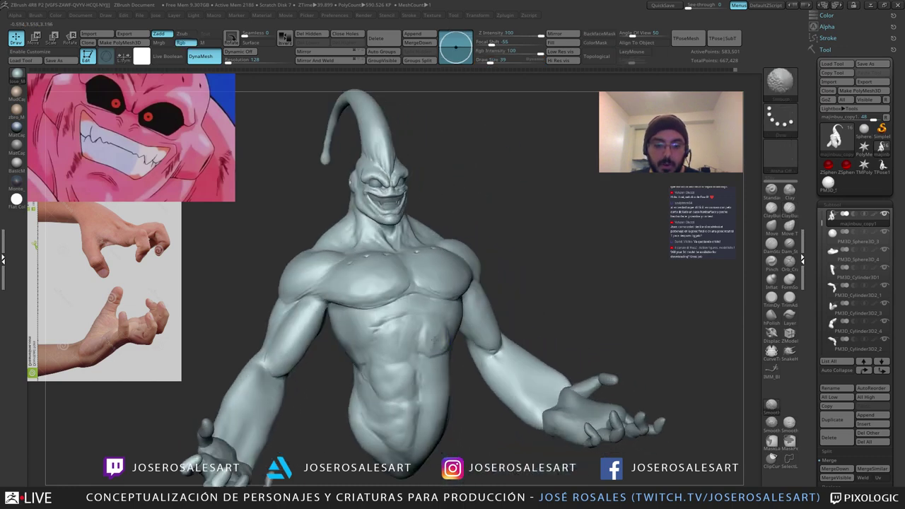
left_click_drag(445, 345, 437, 340, "shift")
right_click_drag(445, 342, 418, 344)
left_click_drag(418, 344, 421, 340, "shift")
mouse_move(422, 339)
right_mouse_down()
mouse_move(442, 343)
mouse_move(427, 366)
mouse_move(422, 346)
mouse_move(472, 329)
mouse_move(428, 318)
right_mouse_up()
Step: Deepen the rib cage edge below the figure's right pectoral with DamStandard at draw size 21
key("b")
key("d")
key("s")
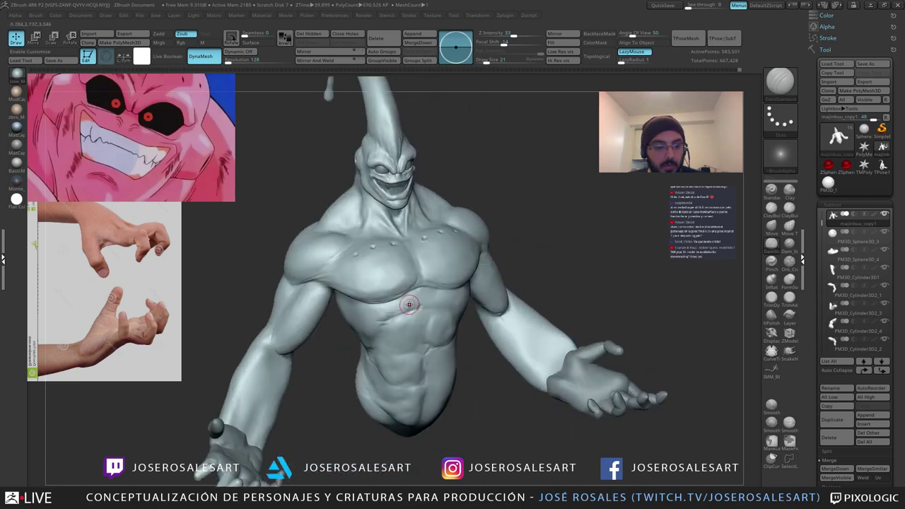
key("1")
right_click_drag(396, 277, 397, 325, "ctrl")
left_click_drag(375, 331, 366, 328)
right_click_drag(366, 328, 347, 331)
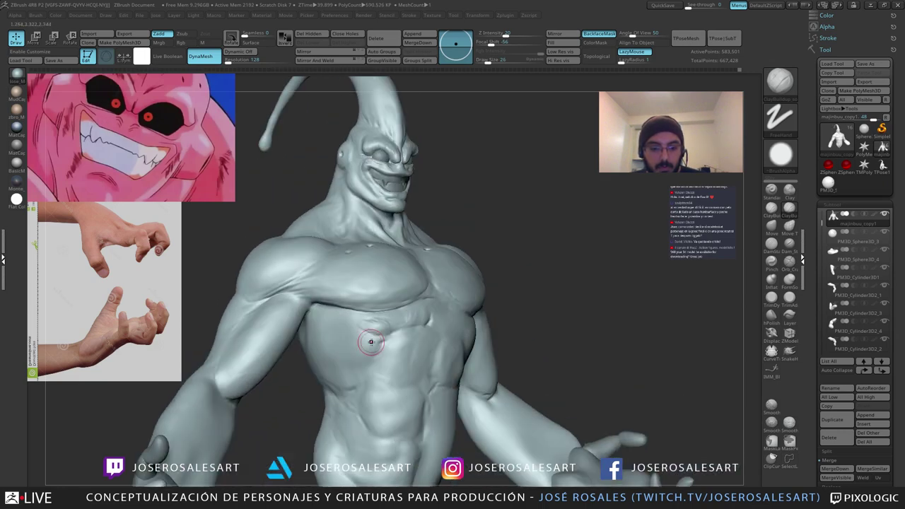
Step: Build rib forms below the right pectoral with ClayBuildup at draw size 26 and smooth them into the rib cage
left_click_drag(372, 344, 357, 341)
mouse_move(373, 352)
left_mouse_down()
mouse_move(351, 350)
mouse_move(379, 325)
left_mouse_up()
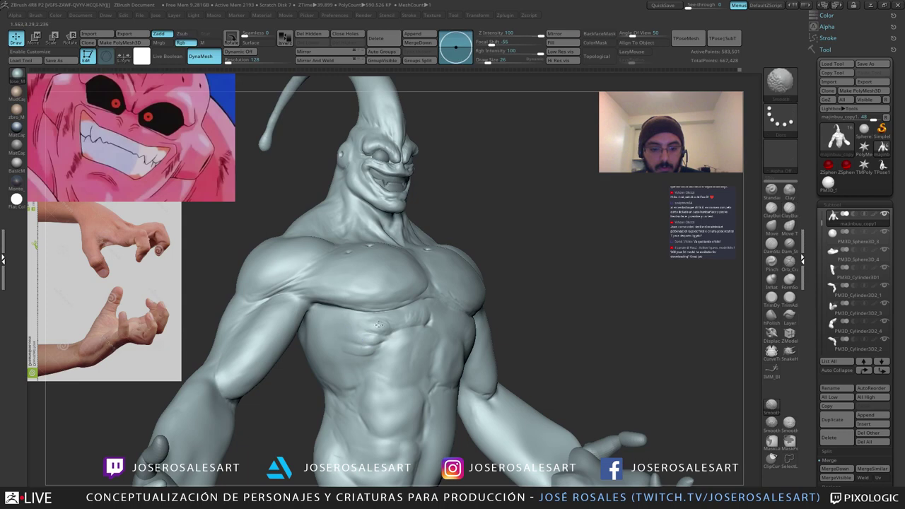
right_click_drag(366, 362, 348, 360)
left_click_drag(368, 341, 353, 359, "shift")
left_click_drag(414, 318, 401, 328, "shift")
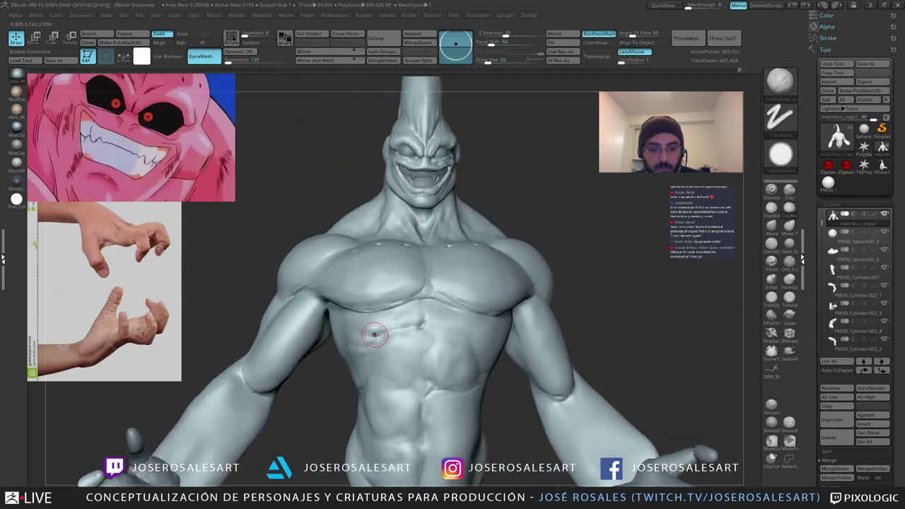
Step: Add more rib ridges down the figure's right flank with ClayBuildup at draw size 26, smoothing between strokes
right_click_drag(375, 333, 393, 336)
left_click_drag(368, 360, 349, 362)
right_click_drag(333, 364, 354, 373)
mouse_move(354, 369)
left_mouse_down("shift")
mouse_move(345, 365)
mouse_move(356, 362)
left_mouse_up("shift")
right_click_drag(301, 342, 328, 365, "ctrl")
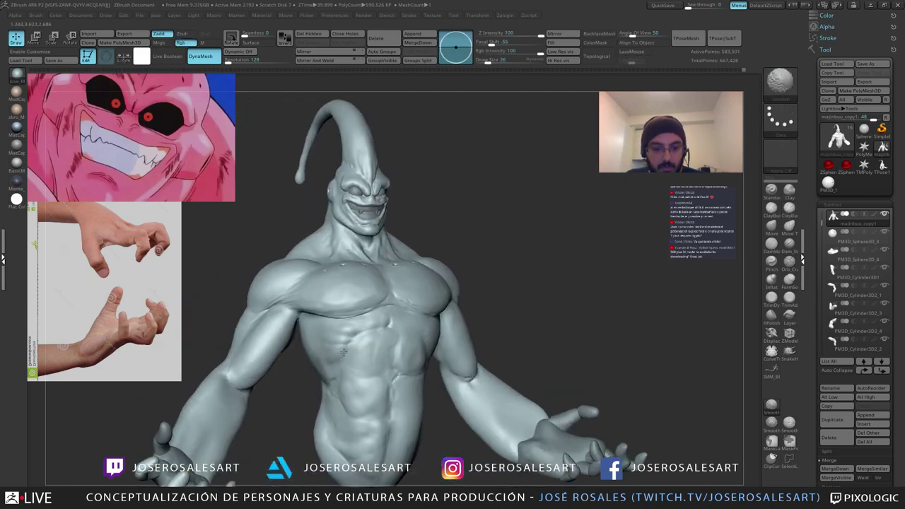
right_click_drag(343, 353, 385, 349)
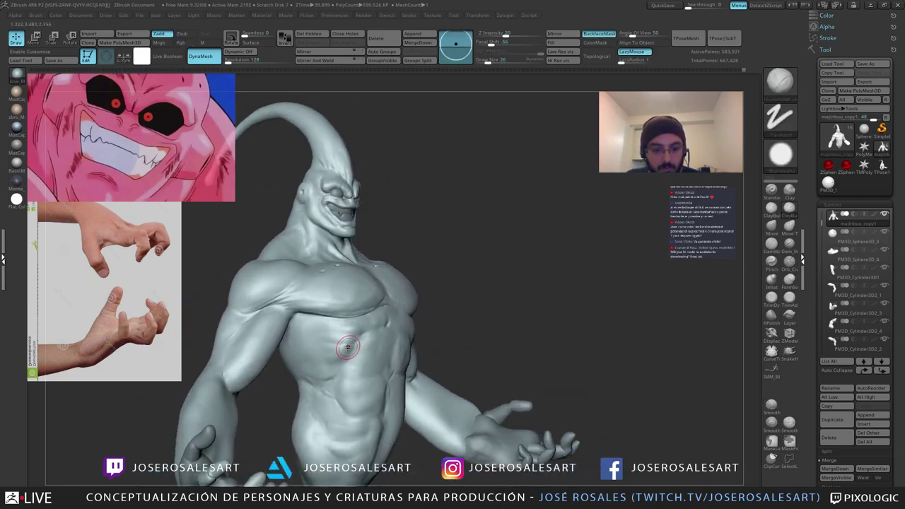
mouse_move(328, 336)
left_mouse_down()
mouse_move(323, 331)
mouse_move(333, 329)
left_mouse_up()
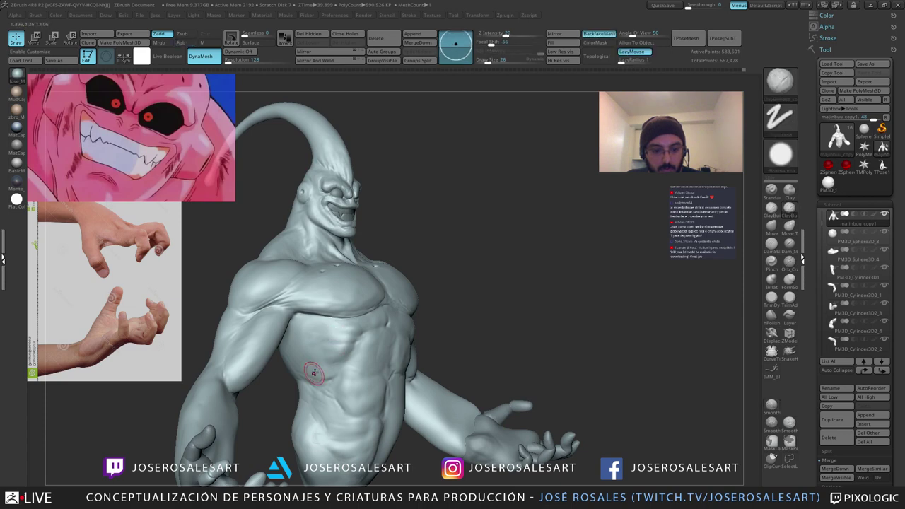
Step: Carve notches between the ribs at the rib cage edge on the figure's right side with DamStandard at draw size 26
right_click_drag(313, 374, 277, 371)
key("b")
key("d")
key("s")
mouse_move(380, 280)
right_mouse_down("alt")
mouse_move(391, 285)
mouse_move(354, 343)
mouse_move(362, 338)
right_mouse_up("alt")
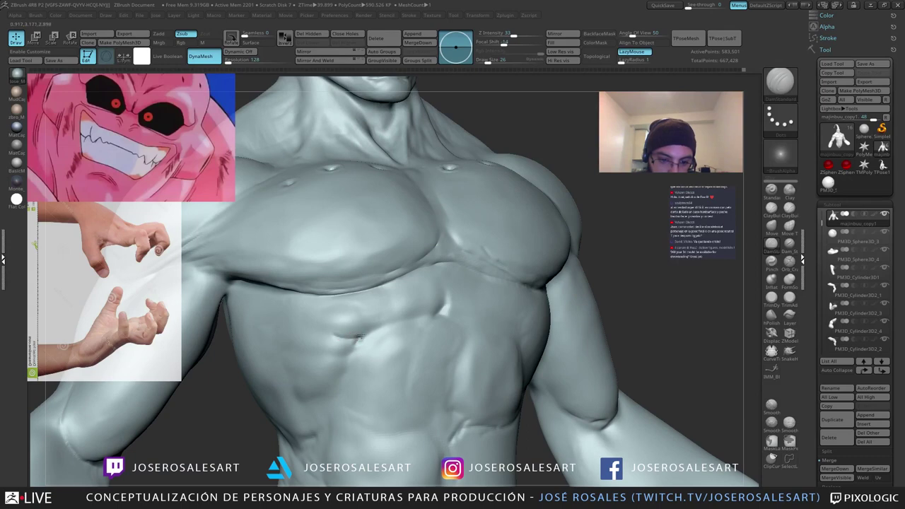
mouse_move(364, 332)
left_mouse_down()
mouse_move(338, 331)
mouse_move(379, 331)
left_mouse_up()
mouse_move(342, 354)
left_mouse_down()
mouse_move(324, 353)
mouse_move(358, 315)
left_mouse_up()
mouse_move(336, 370)
right_mouse_down()
mouse_move(315, 393)
mouse_move(289, 395)
mouse_move(333, 384)
right_mouse_up()
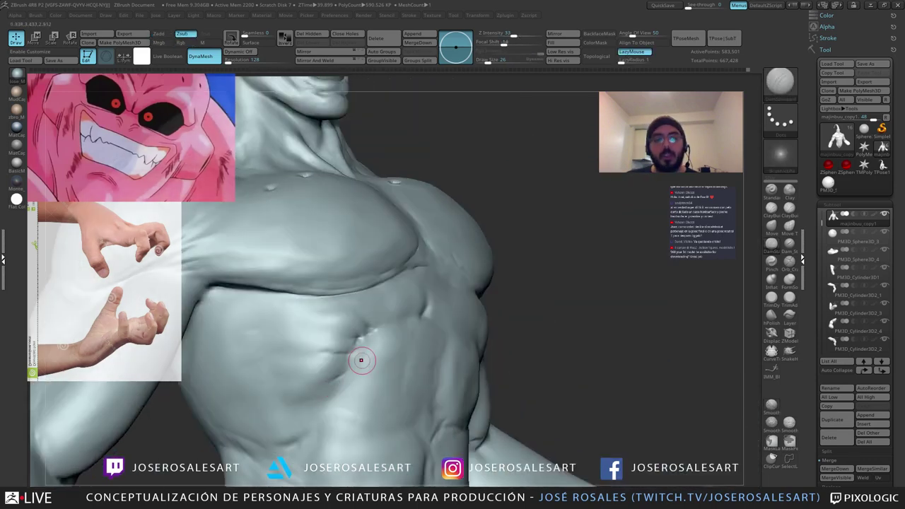
Step: Continue the row of short DamStandard notches along the rib cage arch toward the sternum at draw size 26
right_click_drag(307, 330, 278, 334)
right_click_drag(279, 333, 297, 361, "ctrl")
right_click_drag(427, 318, 409, 311)
left_click_drag(410, 324, 427, 321)
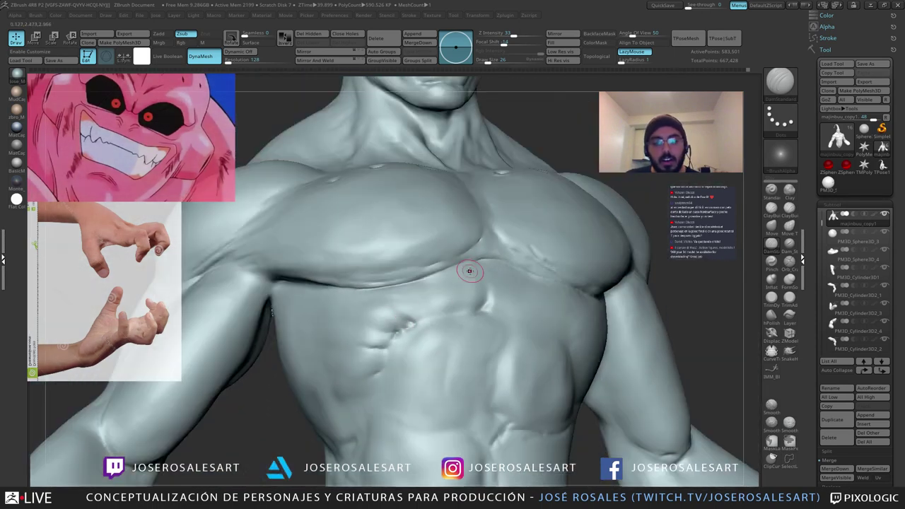
right_click_drag(470, 270, 452, 300)
left_click_drag(429, 317, 441, 311)
mouse_move(461, 305)
right_mouse_down("ctrl")
mouse_move(433, 323)
mouse_move(439, 318)
right_mouse_up("ctrl")
left_click_drag(451, 314, 442, 309)
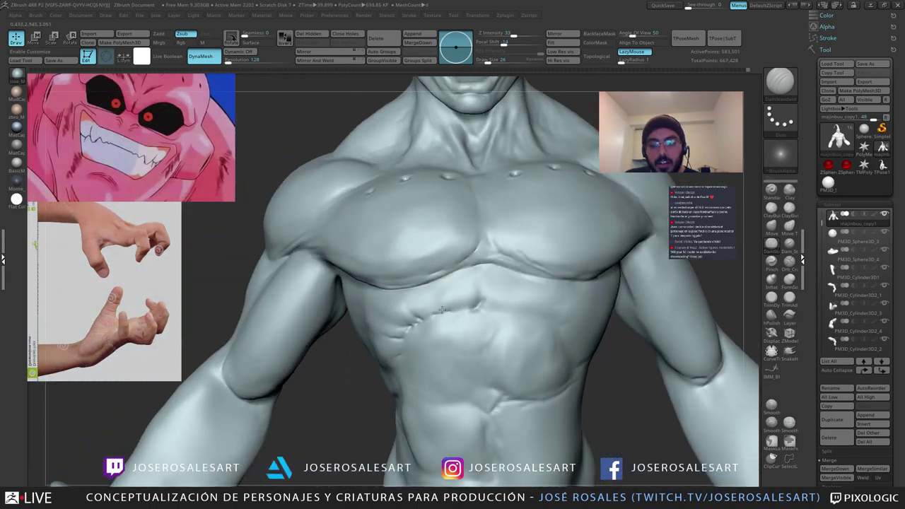
right_click_drag(430, 295, 451, 307)
left_click_drag(449, 313, 437, 298)
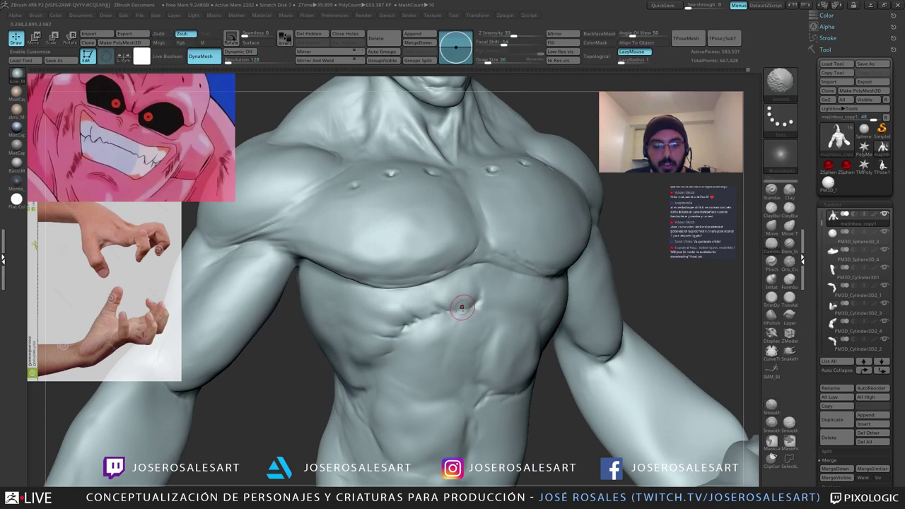
right_click_drag(463, 305, 477, 306)
left_click_drag(458, 305, 455, 306)
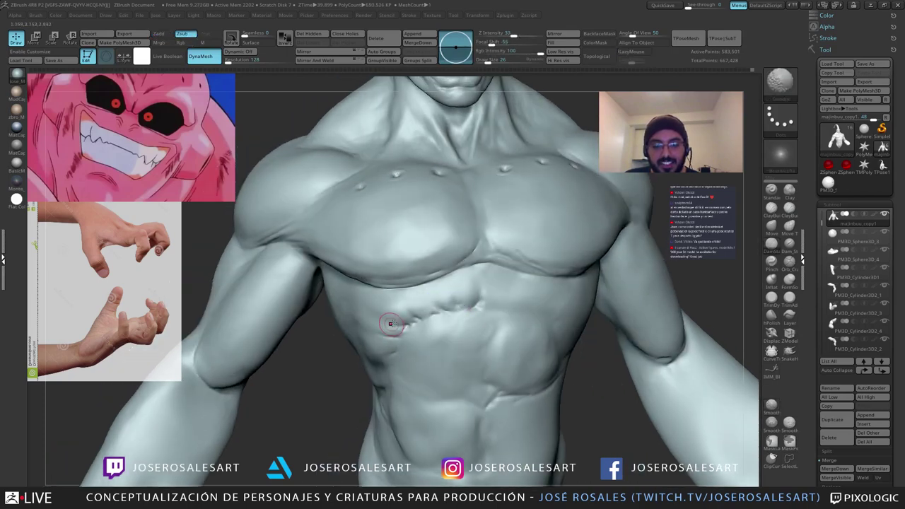
Step: Add a rib stroke on the figure's right flank with ClayBuildup at draw size 10 and smooth it into the rib cage
mouse_move(394, 330)
right_mouse_down()
mouse_move(425, 318)
mouse_move(382, 299)
mouse_move(438, 293)
right_mouse_up()
right_click_drag(396, 398, 346, 384)
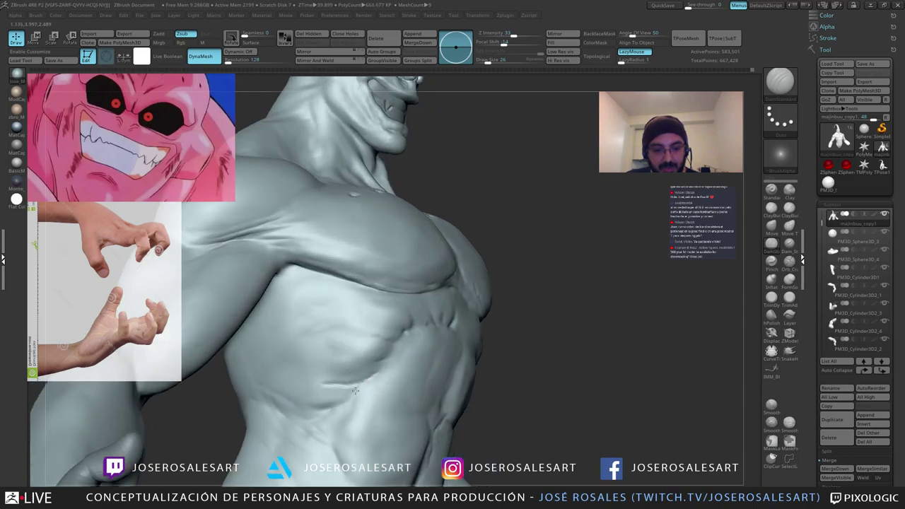
key("2")
left_click_drag(358, 388, 337, 398)
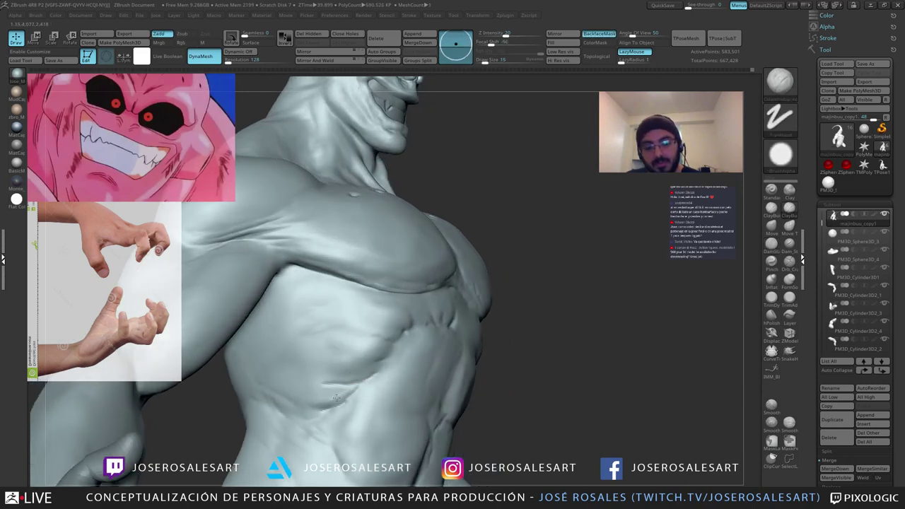
mouse_move(339, 393)
right_mouse_down()
mouse_move(358, 392)
mouse_move(341, 394)
right_mouse_up()
right_click_drag(341, 394, 360, 389, "ctrl")
right_click_drag(360, 389, 333, 390, "ctrl")
left_click_drag(334, 390, 329, 391, "shift")
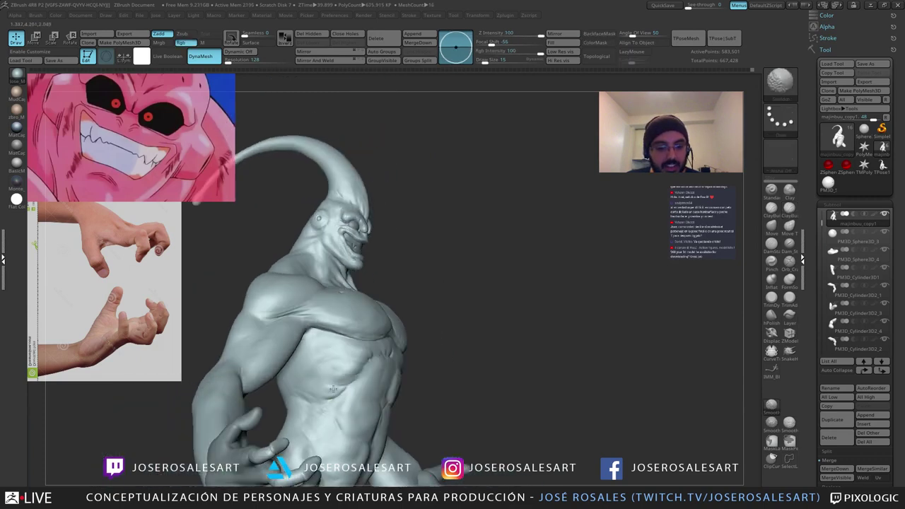
Step: Carve notches between the ribs on the figure's right side with DamStandard at draw size 21
mouse_move(333, 392)
right_mouse_down("alt")
mouse_move(363, 415)
mouse_move(343, 394)
mouse_move(364, 377)
mouse_move(347, 370)
mouse_move(364, 373)
mouse_move(356, 367)
mouse_move(360, 389)
mouse_move(333, 375)
mouse_move(354, 380)
mouse_move(333, 365)
mouse_move(331, 375)
right_mouse_up("alt")
key("s")
mouse_move(331, 375)
right_mouse_down()
mouse_move(406, 366)
mouse_move(432, 339)
right_mouse_up()
key("b")
key("d")
key("s")
left_click_drag(417, 320, 397, 316)
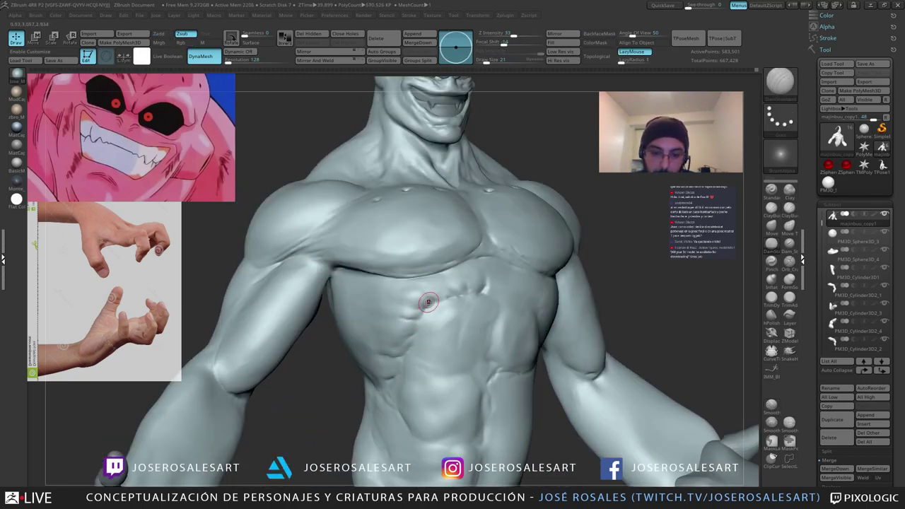
right_click_drag(431, 302, 430, 321, "ctrl")
mouse_move(439, 307)
left_mouse_down()
mouse_move(418, 305)
mouse_move(431, 289)
left_mouse_up()
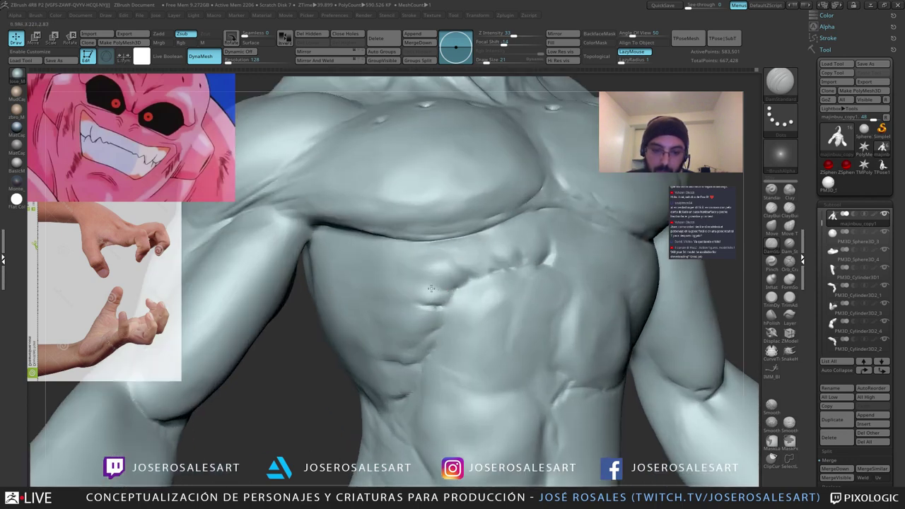
Step: Deepen the DamStandard notches along the right half of the rib cage arch up to the sternum at draw size 21
right_click_drag(432, 288, 369, 311, "alt")
left_click_drag(435, 295, 419, 285)
right_click_drag(419, 285, 372, 302, "alt")
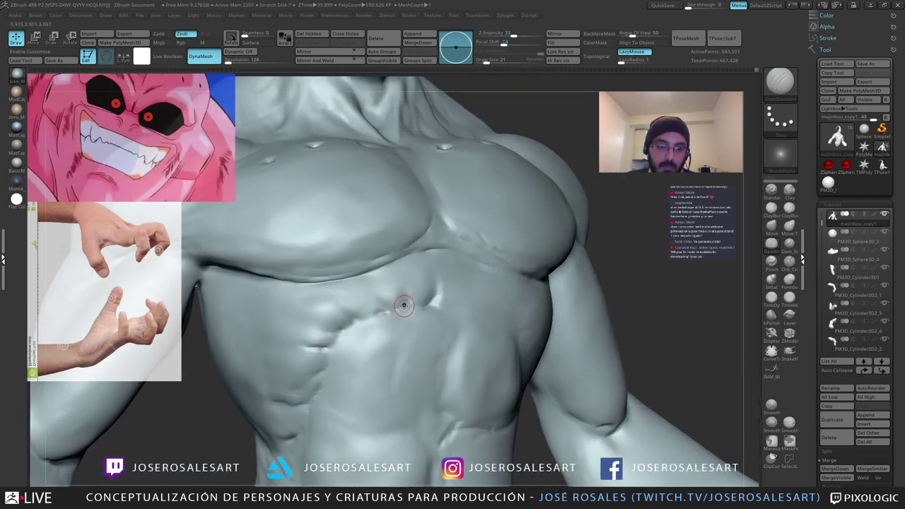
left_click_drag(401, 305, 368, 283)
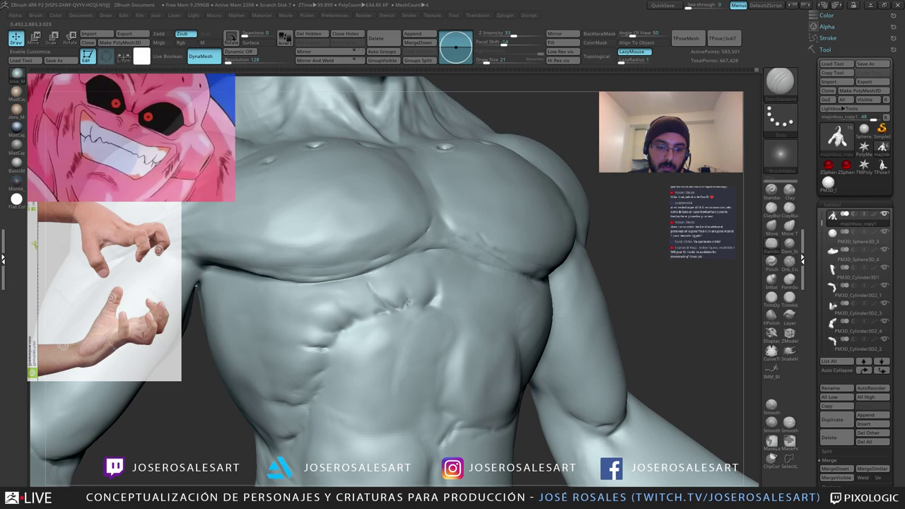
left_click_drag(425, 305, 438, 288)
Step: Carve matching DamStandard rib notches from the sternum across the figure's left rib cage edge at draw size 21
right_click_drag(436, 296, 394, 315)
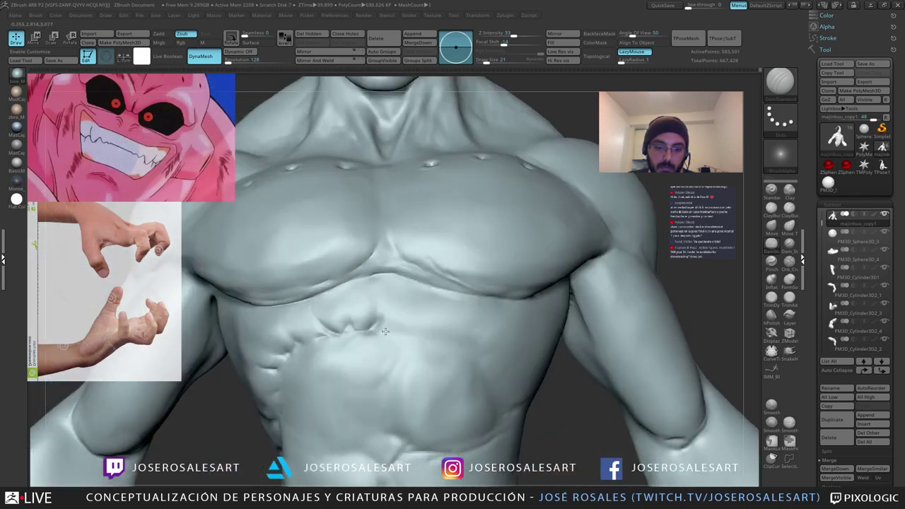
left_click_drag(392, 332, 407, 322)
key("shift")
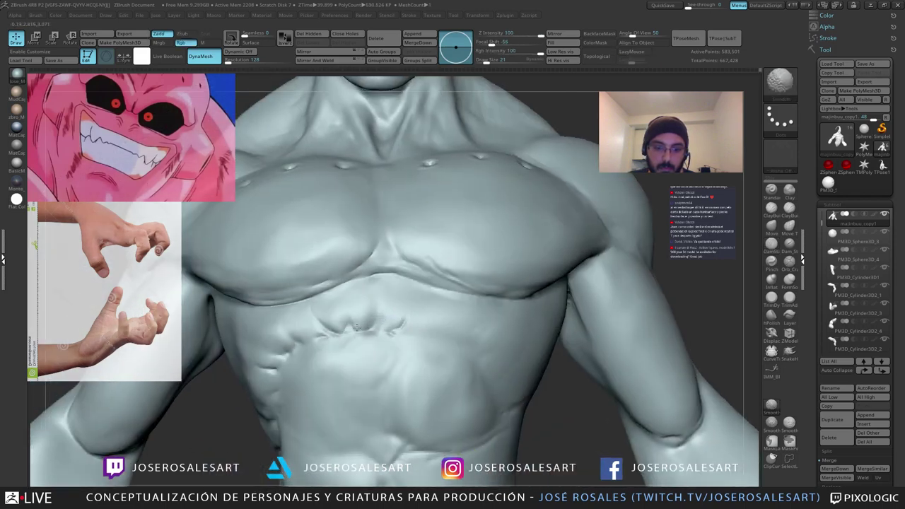
mouse_move(381, 326)
right_mouse_down("ctrl")
mouse_move(428, 326)
mouse_move(419, 323)
right_mouse_up("ctrl")
mouse_move(402, 331)
left_mouse_down()
mouse_move(418, 318)
mouse_move(444, 324)
left_mouse_up()
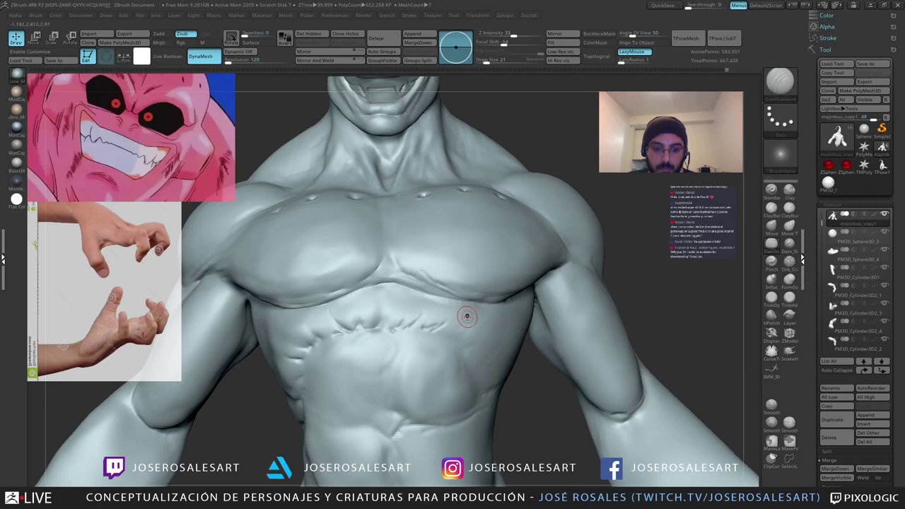
right_click_drag(468, 317, 428, 325)
mouse_move(448, 335)
left_mouse_down()
mouse_move(469, 335)
mouse_move(466, 348)
left_mouse_up()
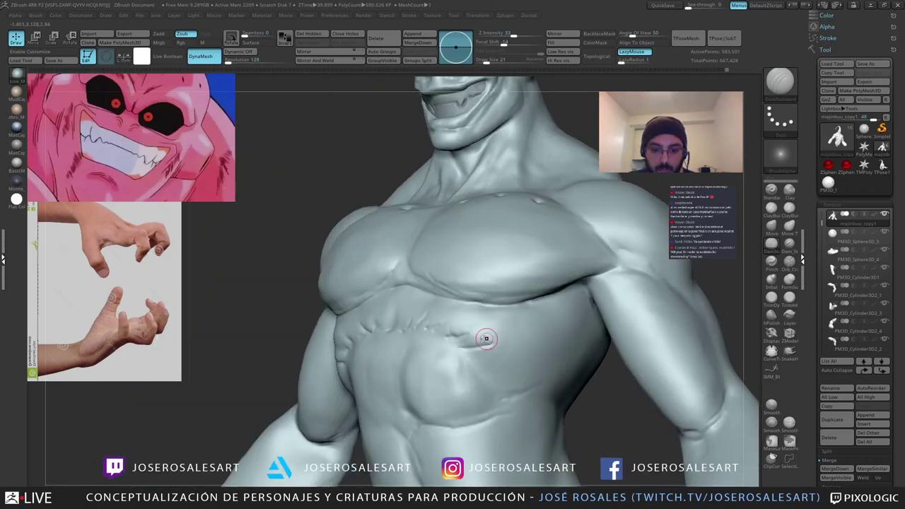
right_click_drag(481, 333, 437, 371)
left_click_drag(426, 364, 451, 352)
Step: Build the rib ridges on the figure's left side with ClayBuildup, using draw sizes 21 and 23
key("2")
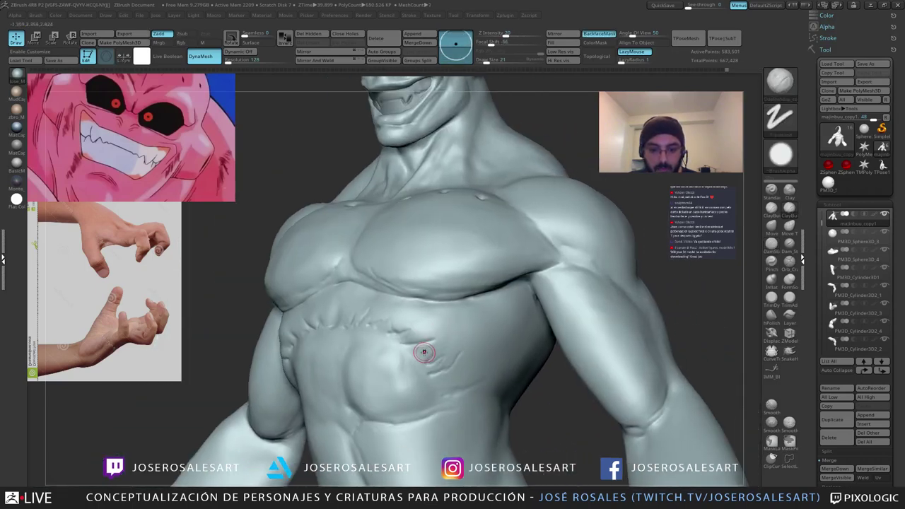
right_click_drag(449, 345, 422, 340, "ctrl")
mouse_move(425, 338)
left_mouse_down()
mouse_move(454, 330)
mouse_move(444, 345)
mouse_move(464, 341)
left_mouse_up()
right_click_drag(465, 342, 456, 347, "ctrl")
left_click_drag(453, 349, 480, 349)
left_click_drag(455, 360, 468, 361)
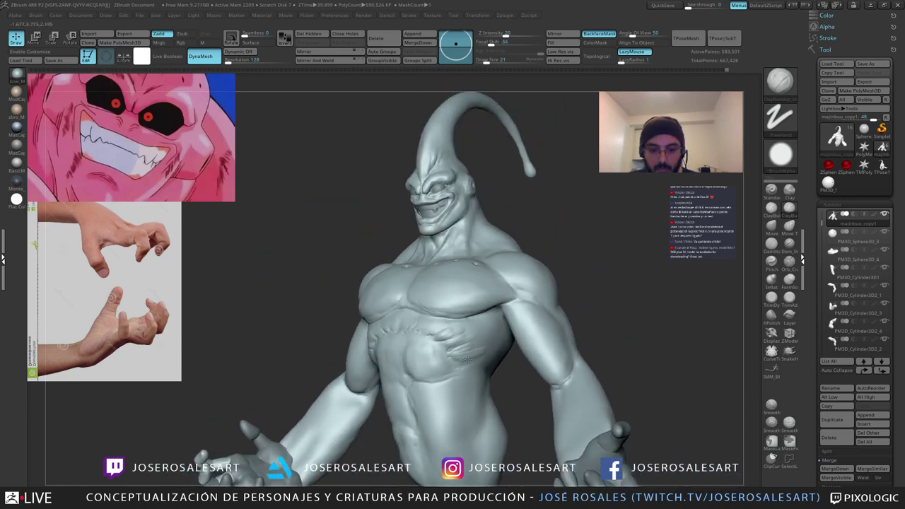
mouse_move(457, 347)
right_mouse_down()
mouse_move(506, 344)
mouse_move(446, 340)
mouse_move(448, 357)
mouse_move(421, 362)
right_mouse_up()
left_click_drag(437, 358, 470, 355)
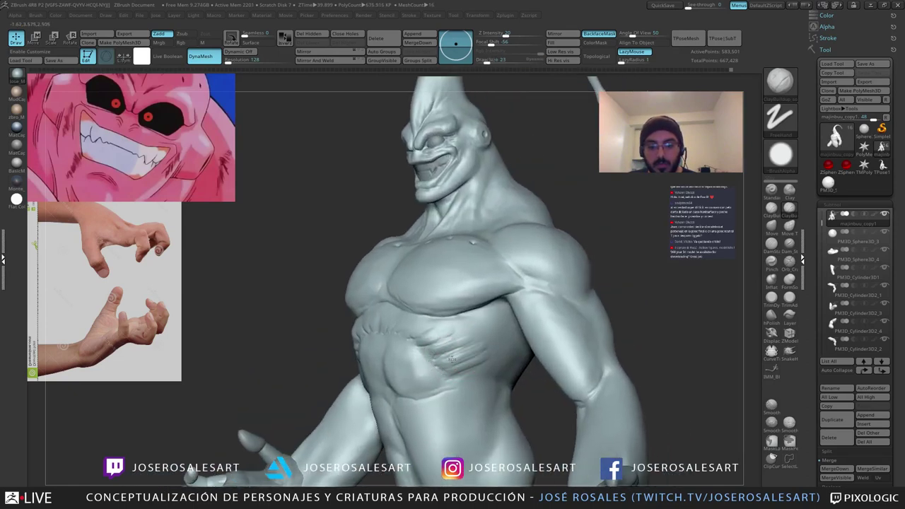
right_click_drag(454, 358, 476, 368)
key("shift")
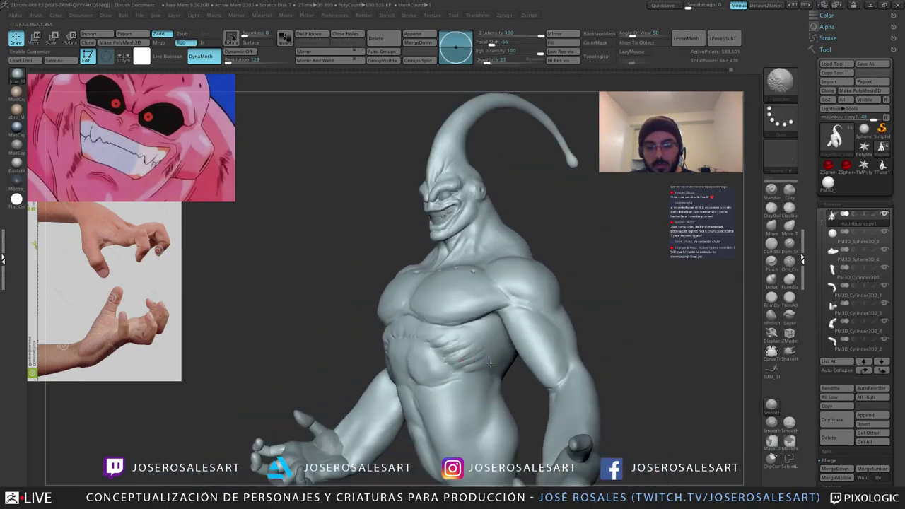
right_click_drag(473, 364, 460, 347)
key("shift")
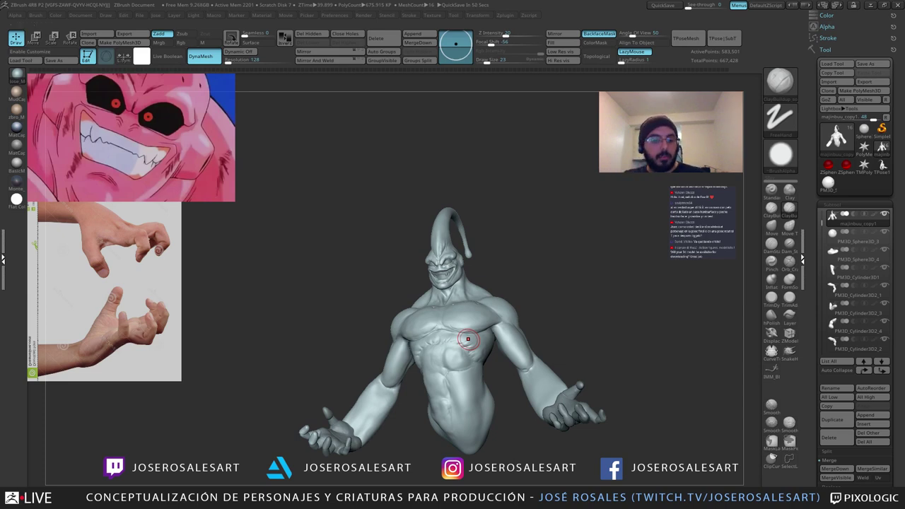
Step: Add volume around the rib notches beside the sternum with ClayBuildup at draw size 33, smoothing between strokes
left_click_drag(371, 320, 333, 334)
mouse_move(333, 334)
right_mouse_down("alt")
mouse_move(304, 336)
mouse_move(265, 273)
mouse_move(271, 233)
mouse_move(269, 268)
right_mouse_up("alt")
key("bracketright")
mouse_move(269, 267)
right_mouse_down("ctrl")
mouse_move(270, 287)
mouse_move(325, 306)
mouse_move(304, 266)
right_mouse_up("ctrl")
mouse_move(304, 266)
right_mouse_down("ctrl")
mouse_move(301, 278)
mouse_move(329, 268)
right_mouse_up("ctrl")
left_click_drag(329, 267, 338, 273)
right_click_drag(322, 277, 334, 268)
right_click_drag(334, 267, 337, 269, "ctrl")
mouse_move(317, 266)
left_mouse_down("shift")
mouse_move(287, 271)
mouse_move(278, 260)
mouse_move(292, 263)
left_mouse_up("shift")
right_click_drag(295, 267, 297, 265)
left_click_drag(298, 264, 312, 268)
right_click_drag(312, 268, 293, 261)
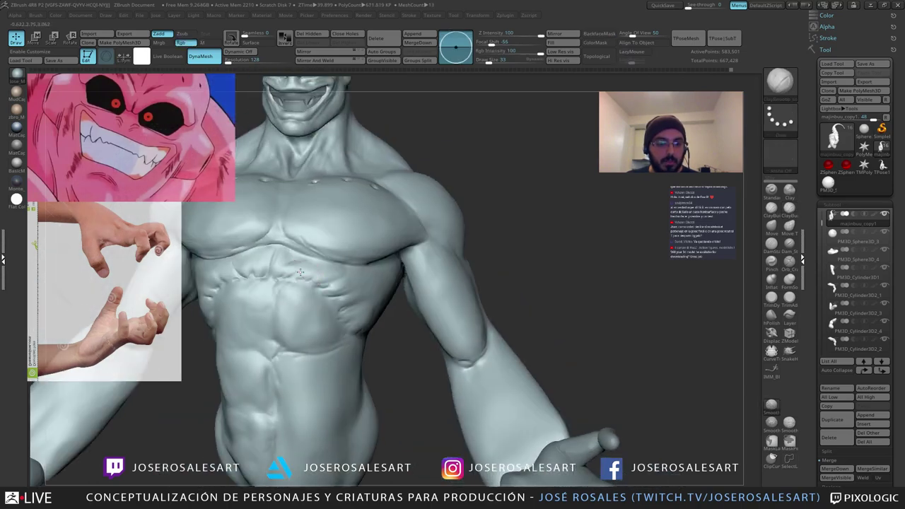
Step: Soften the rib ridges and notches on both sides of the rib cage with Smooth at draw size 33
left_click_drag(292, 261, 280, 256, "shift")
left_click_drag(240, 278, 244, 273, "shift")
mouse_move(244, 273)
right_mouse_down("ctrl")
mouse_move(249, 258)
mouse_move(283, 263)
right_mouse_up("ctrl")
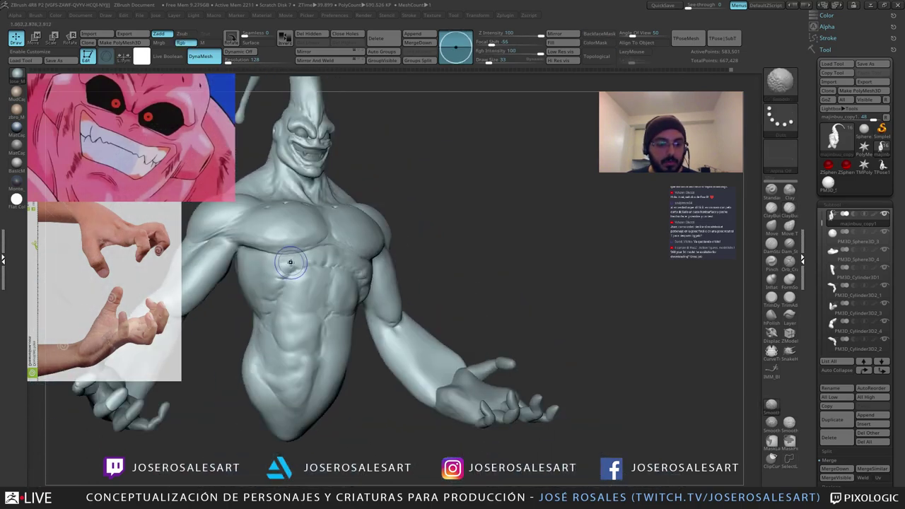
left_click_drag(292, 263, 289, 262, "shift")
mouse_move(288, 261)
right_mouse_down()
mouse_move(255, 258)
mouse_move(304, 263)
right_mouse_up()
left_click_drag(391, 274, 394, 292, "shift")
right_click_drag(394, 286, 335, 279)
left_click_drag(336, 279, 342, 273, "shift")
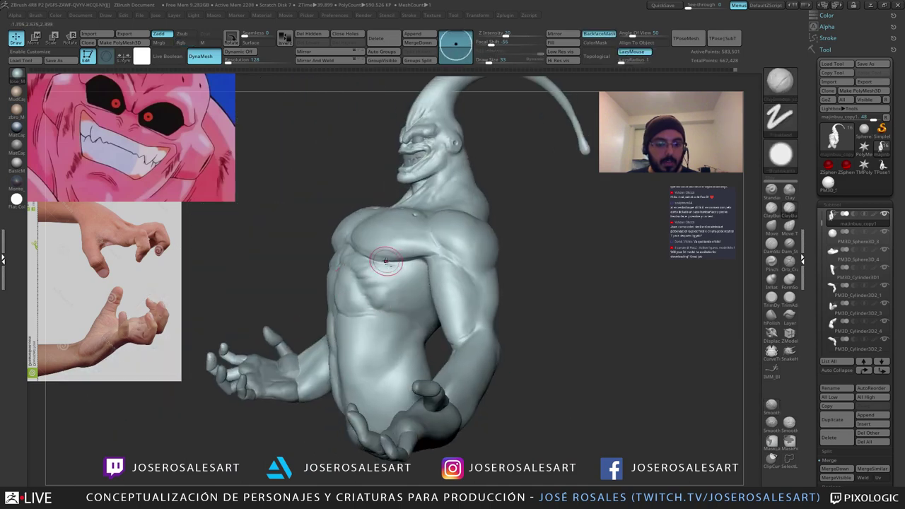
right_click_drag(384, 256, 353, 244, "ctrl")
mouse_move(354, 244)
right_mouse_down()
mouse_move(382, 256)
mouse_move(368, 260)
mouse_move(401, 238)
mouse_move(345, 271)
mouse_move(363, 256)
right_mouse_up()
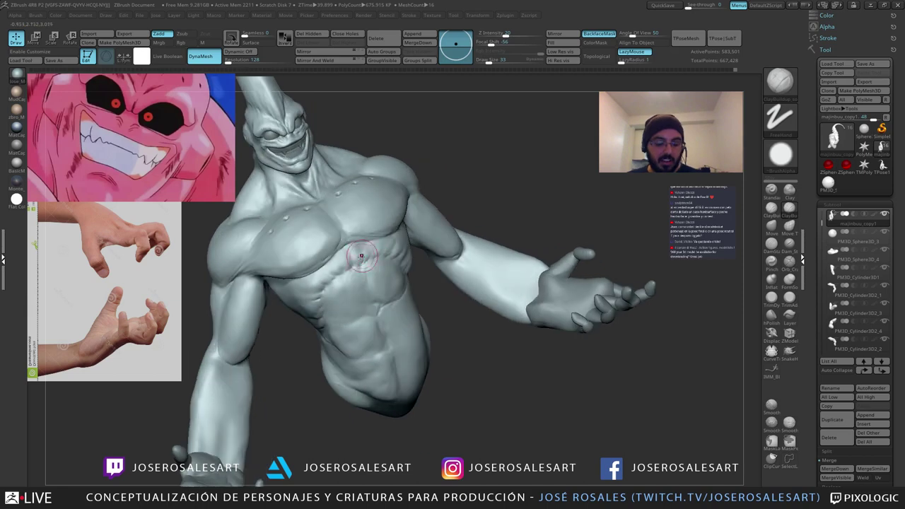
Step: Flatten the ribs and outer flanks on both sides of the torso with TrimDynamic at draw size 54
key("3")
right_click_drag(344, 293, 327, 284)
key("s")
left_click_drag(308, 285, 315, 285)
left_click_drag(325, 277, 308, 292)
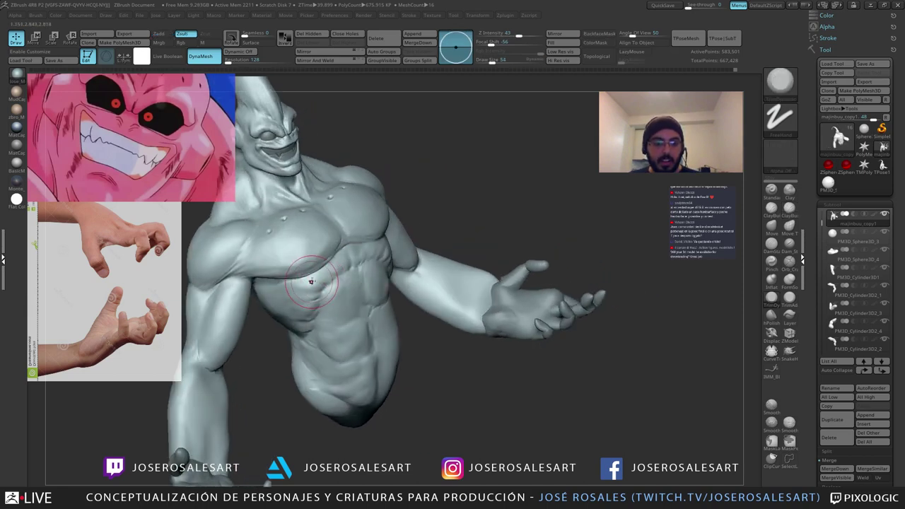
right_click_drag(300, 286, 309, 294)
left_click_drag(310, 294, 293, 336)
right_click_drag(292, 335, 272, 331)
left_click_drag(388, 285, 402, 300)
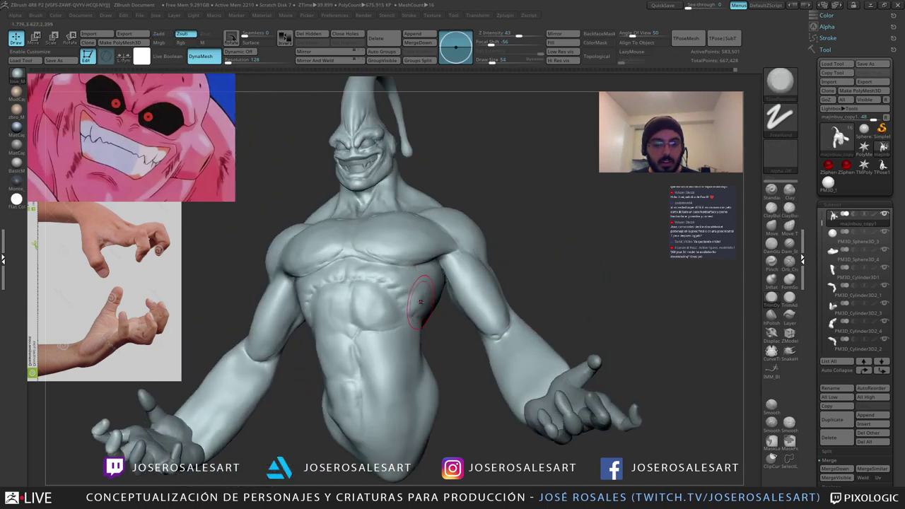
right_click_drag(440, 301, 420, 303)
left_click_drag(451, 300, 432, 307)
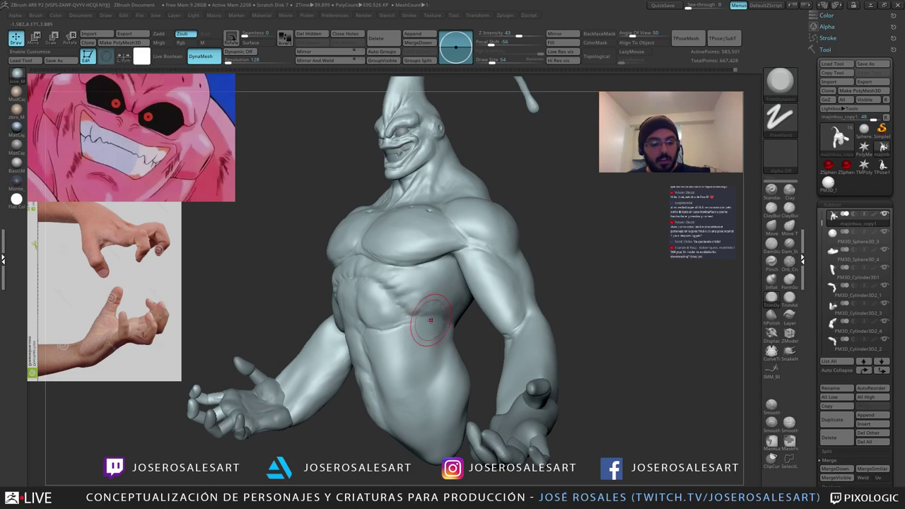
Step: Carve the horizontal crease beneath the upper abdominals across both sides at draw size 17
key("2")
mouse_move(418, 314)
right_mouse_down("ctrl")
mouse_move(376, 337)
mouse_move(389, 339)
mouse_move(347, 330)
right_mouse_up("ctrl")
key("1")
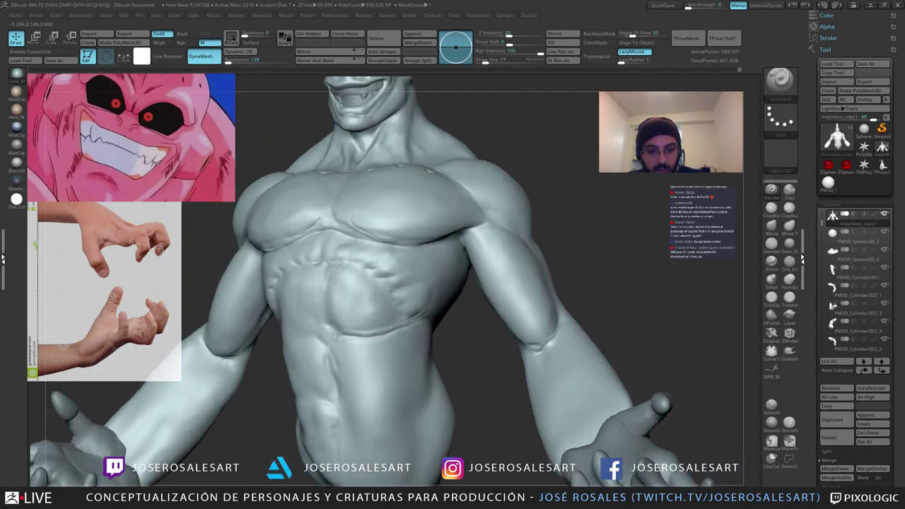
right_click_drag(408, 323, 440, 326)
left_click_drag(305, 335, 286, 339)
right_click_drag(262, 324, 301, 337)
key("2")
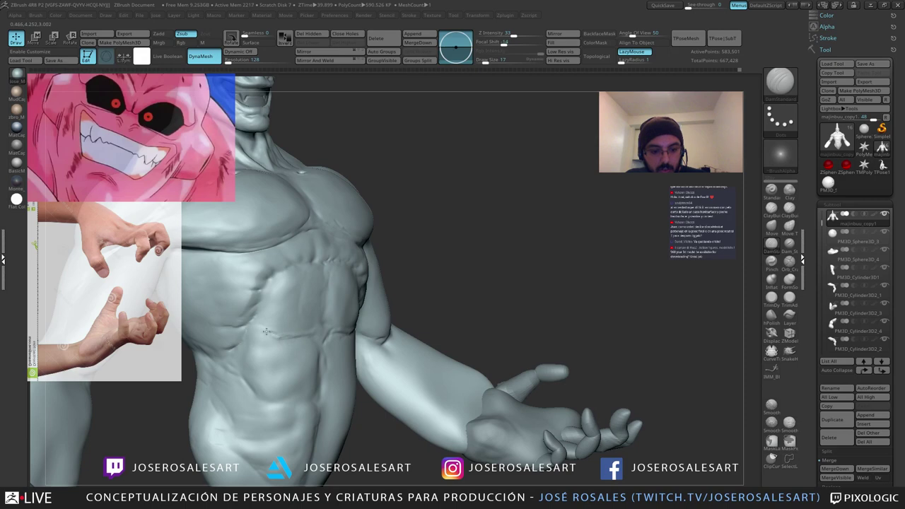
left_click_drag(280, 334, 256, 327)
mouse_move(303, 339)
right_mouse_down()
mouse_move(273, 334)
mouse_move(324, 336)
mouse_move(277, 325)
right_mouse_up()
key("1")
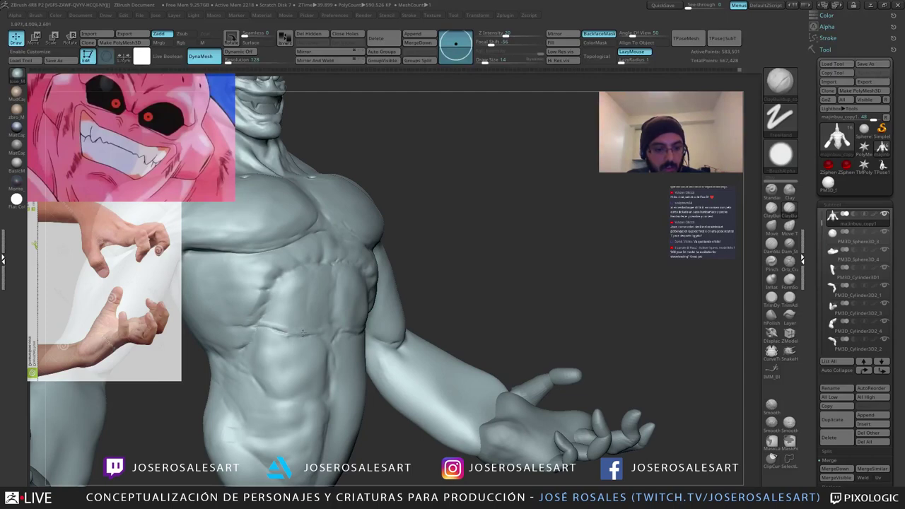
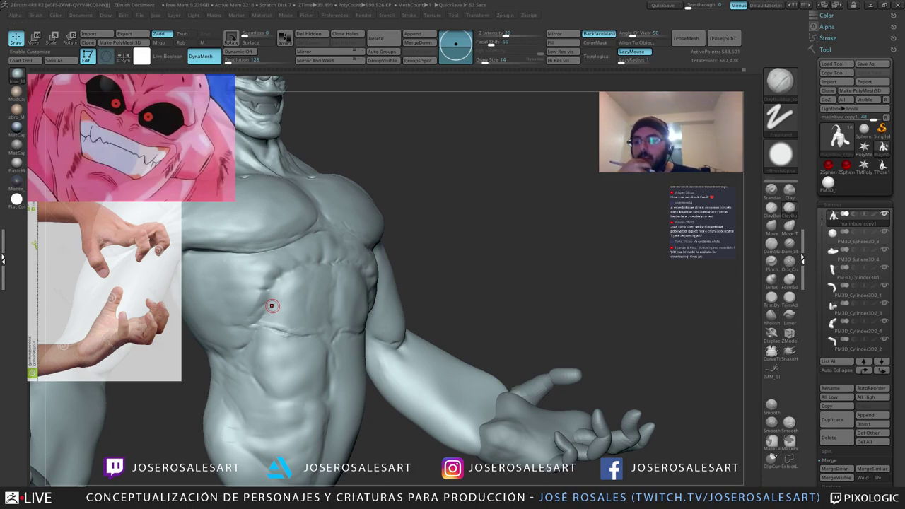
Step: Build up the point where the crease beneath the upper abdominals meets the midline, using ClayBuildup at draw size 28
right_click_drag(319, 310, 379, 313, "alt")
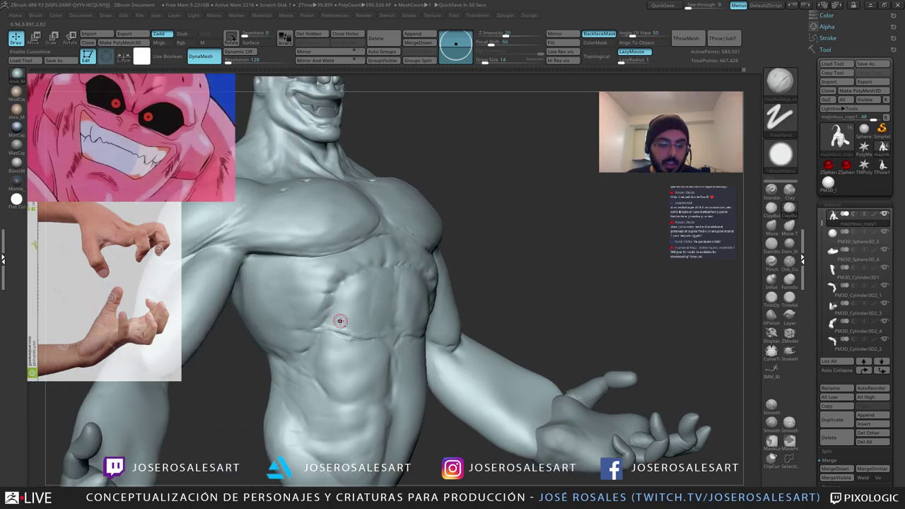
mouse_move(325, 340)
right_mouse_down()
mouse_move(375, 326)
mouse_move(357, 327)
right_mouse_up()
key("bracketright")
mouse_move(357, 327)
right_mouse_down("ctrl")
mouse_move(353, 318)
mouse_move(414, 335)
mouse_move(397, 337)
right_mouse_up("ctrl")
key("b")
key("d")
key("s")
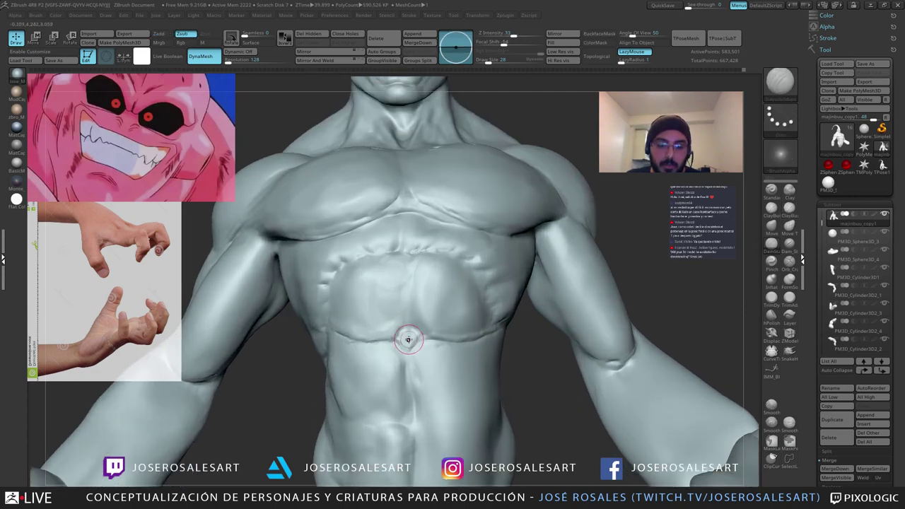
mouse_move(409, 340)
right_mouse_down()
mouse_move(416, 348)
mouse_move(413, 335)
mouse_move(401, 341)
right_mouse_up()
key("b")
key("c")
key("b")
key("s")
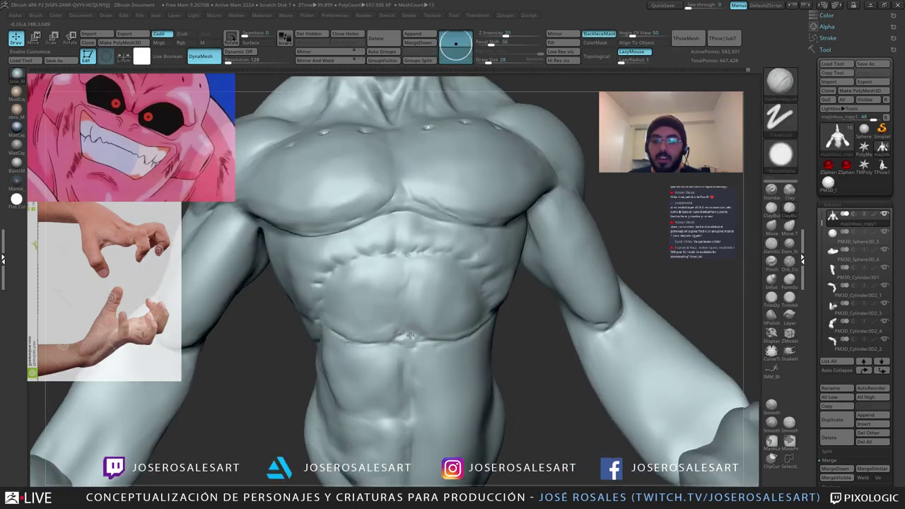
left_click_drag(412, 335, 403, 340)
right_click_drag(407, 348, 401, 328)
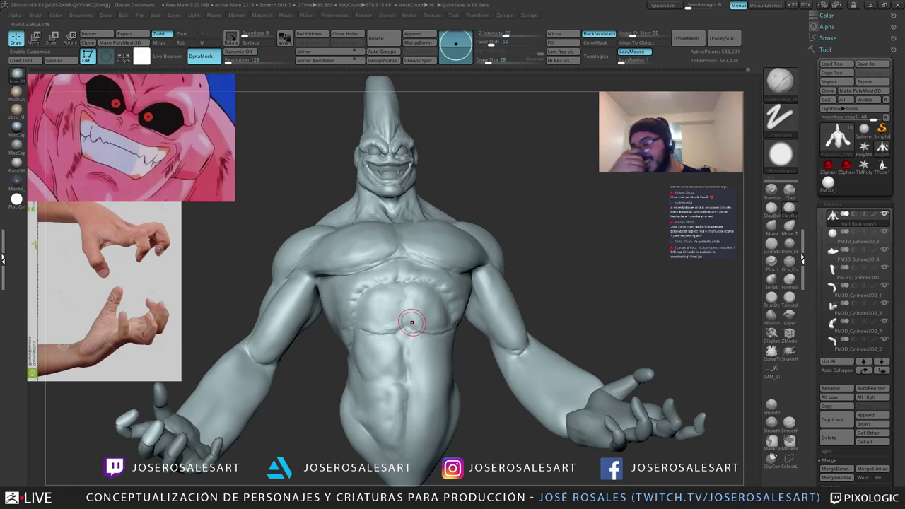
Step: Refine the lower edge of the upper abdominals with ClayBuildup at draw size 21, smoothing the muscle surface above the crease
mouse_move(412, 323)
right_mouse_down("ctrl")
mouse_move(435, 335)
mouse_move(377, 351)
right_mouse_up("ctrl")
left_click_drag(377, 351, 355, 351, "shift")
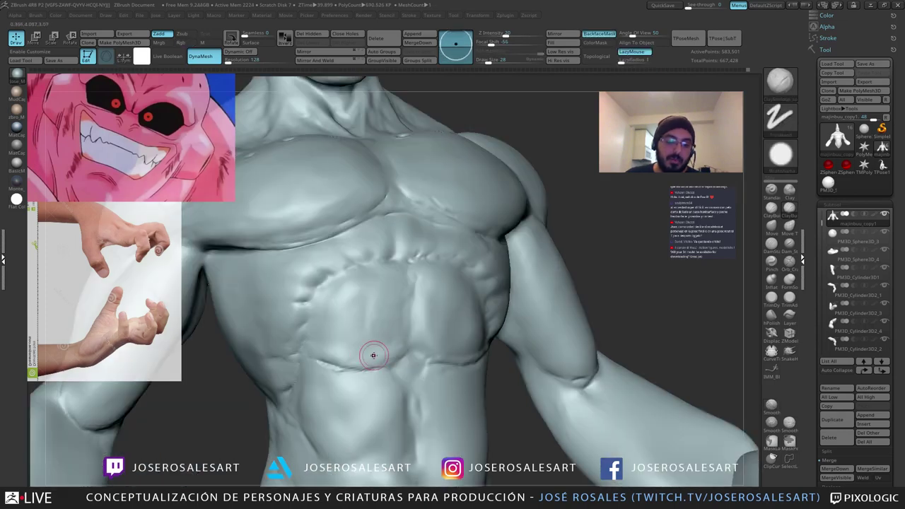
right_click_drag(373, 354, 394, 300, "ctrl")
mouse_move(423, 370)
right_mouse_down()
mouse_move(437, 365)
mouse_move(423, 353)
right_mouse_up()
key("s")
left_click_drag(422, 353, 420, 353)
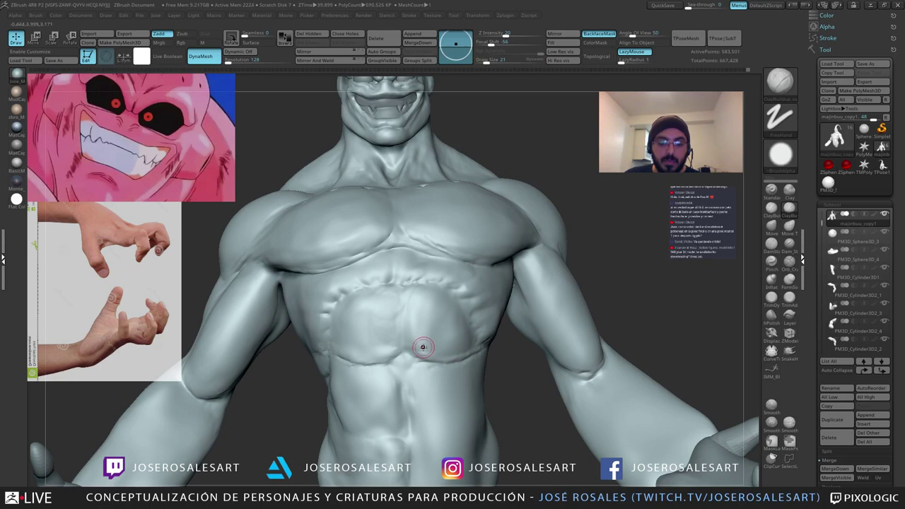
right_click_drag(429, 312, 416, 345)
left_click_drag(407, 350, 375, 356)
mouse_move(375, 367)
right_mouse_down("ctrl")
mouse_move(384, 347)
mouse_move(432, 348)
right_mouse_up("ctrl")
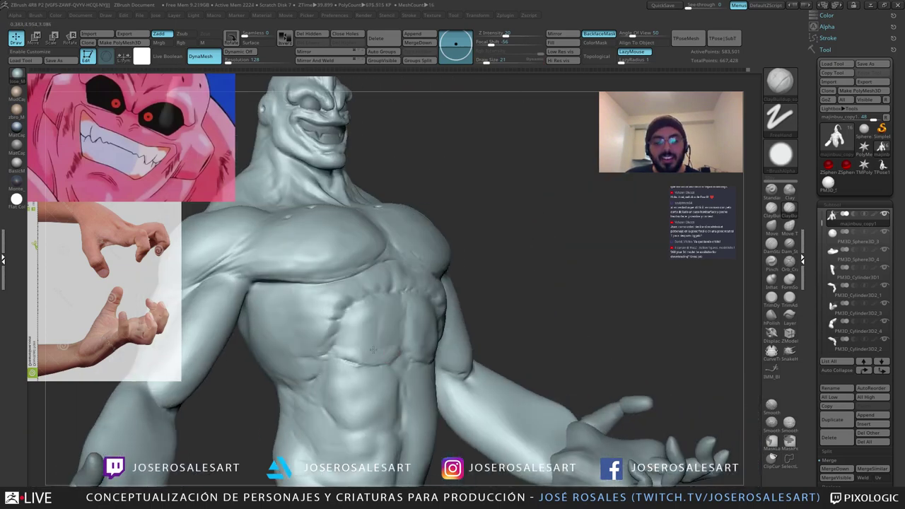
left_click_drag(365, 356, 353, 349, "shift")
right_click_drag(424, 352, 369, 350)
left_click_drag(401, 348, 382, 351)
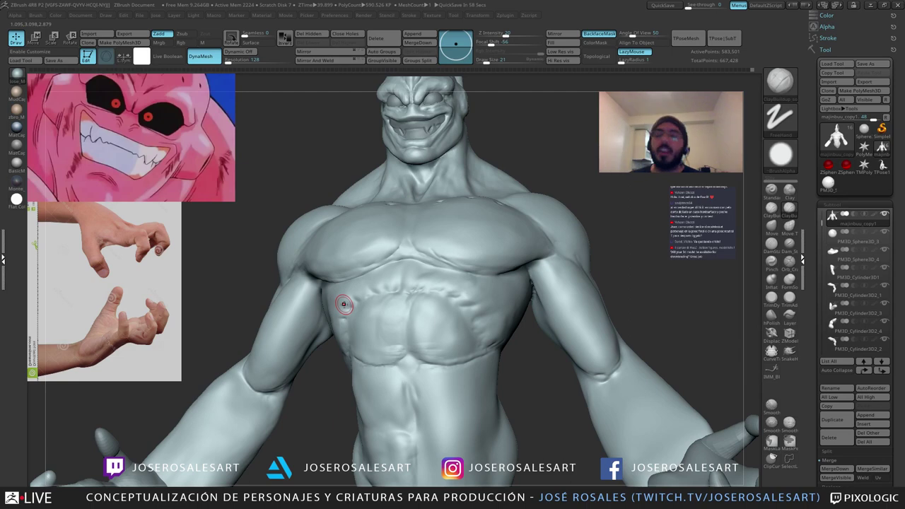
Step: Carve the vertical midline groove between the two upper abdominals with DamStandard and set the draw size to 39
mouse_move(344, 305)
right_mouse_down()
mouse_move(405, 341)
mouse_move(382, 324)
mouse_move(417, 335)
mouse_move(389, 338)
right_mouse_up()
key("s")
left_click(416, 353)
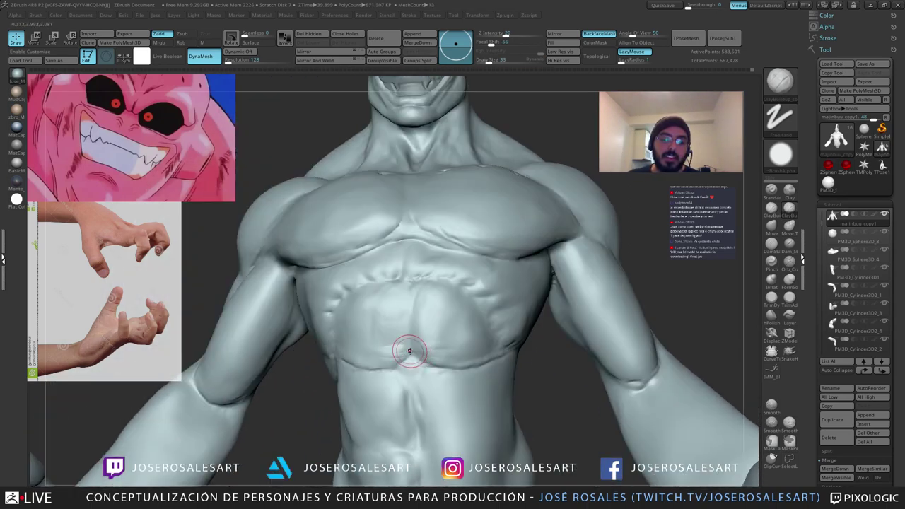
key("b")
key("d")
key("s")
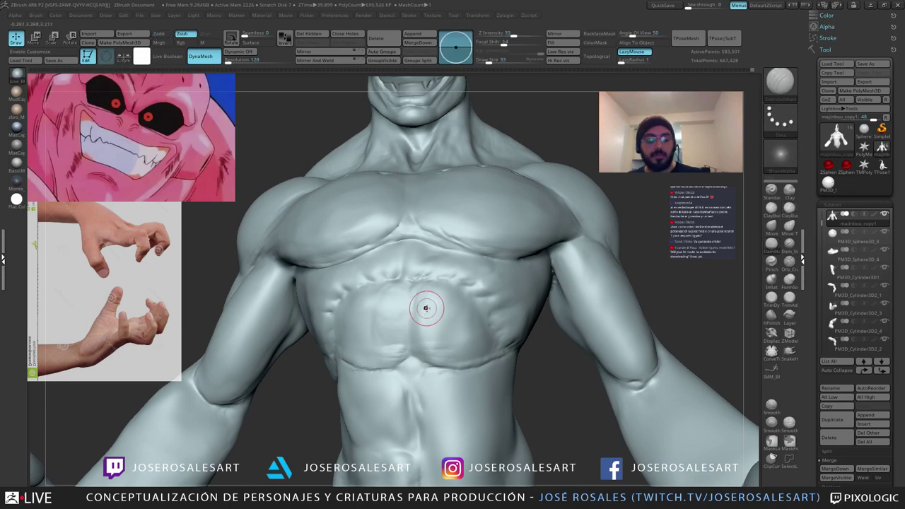
key("s")
left_click(408, 317)
right_click_drag(403, 300, 421, 300)
left_click_drag(404, 298, 403, 345)
left_click_drag(403, 348, 409, 343)
key("s")
left_click(413, 345)
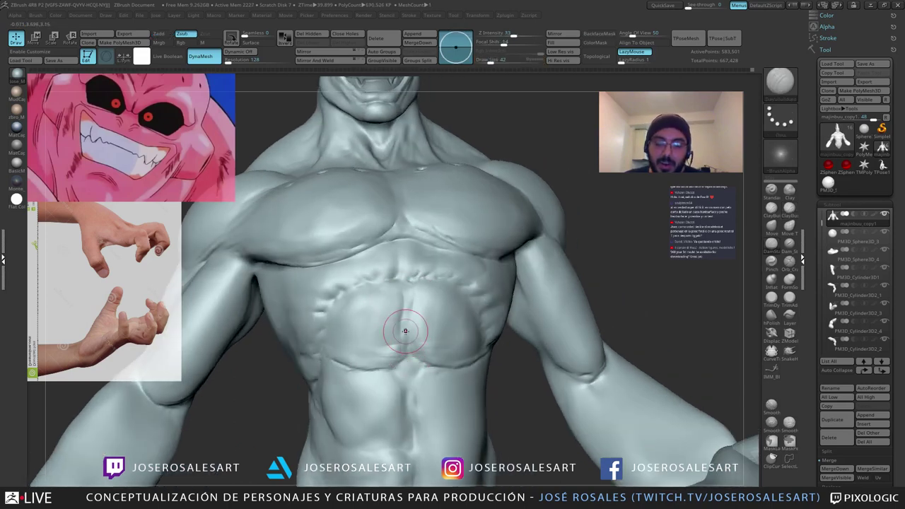
key("s")
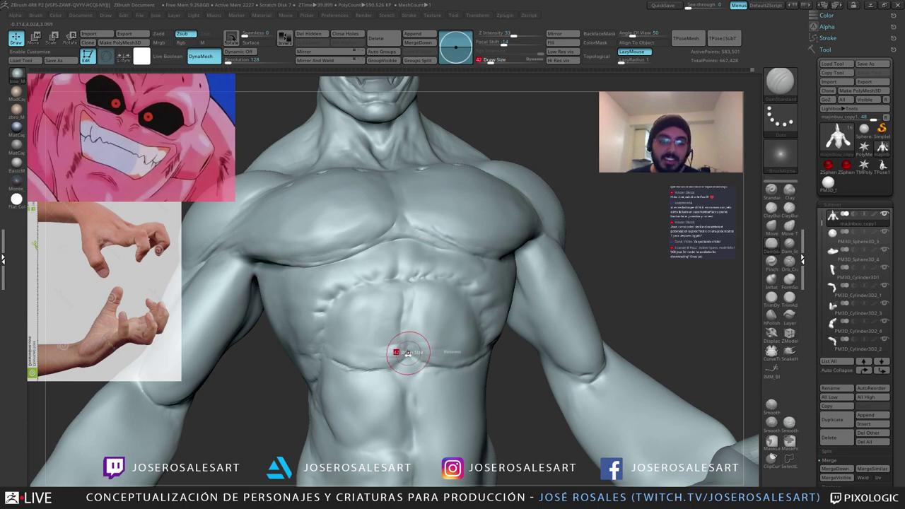
left_click(413, 350)
key("s")
left_click(412, 352)
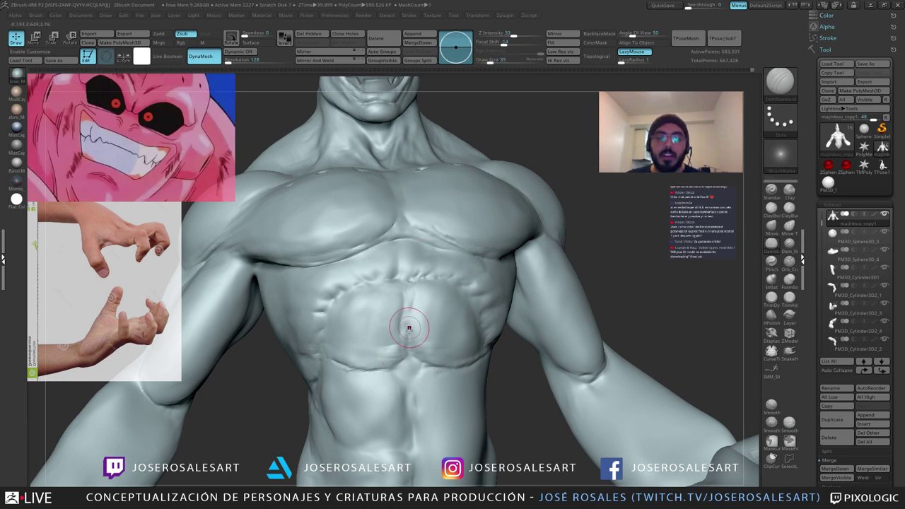
Step: Select ClayBuildup and smooth the surface of the upper abdominal on the character's right side
right_click_drag(410, 329, 365, 321)
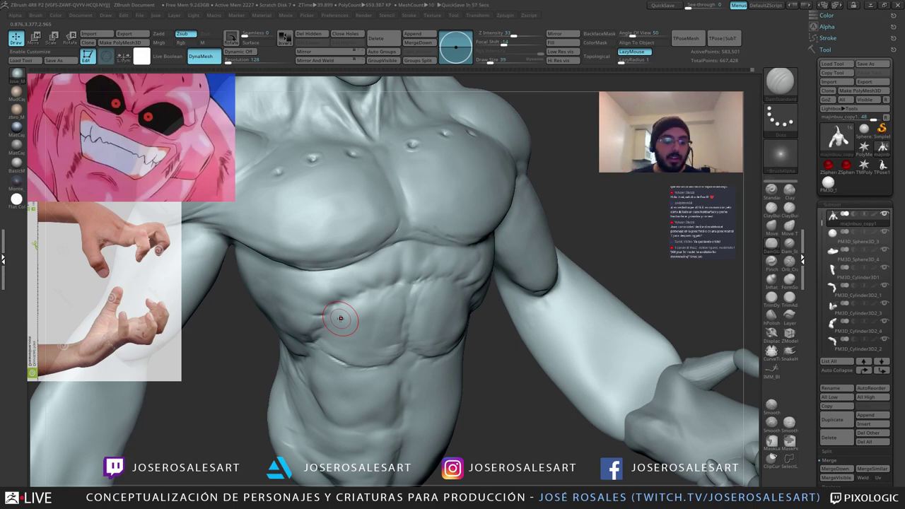
key("b")
key("c")
key("b")
mouse_move(387, 289)
right_mouse_down()
mouse_move(406, 249)
mouse_move(393, 297)
mouse_move(435, 300)
right_mouse_up()
mouse_move(369, 289)
right_mouse_down()
mouse_move(373, 309)
mouse_move(387, 306)
right_mouse_up()
left_click_drag(387, 306, 375, 320, "shift")
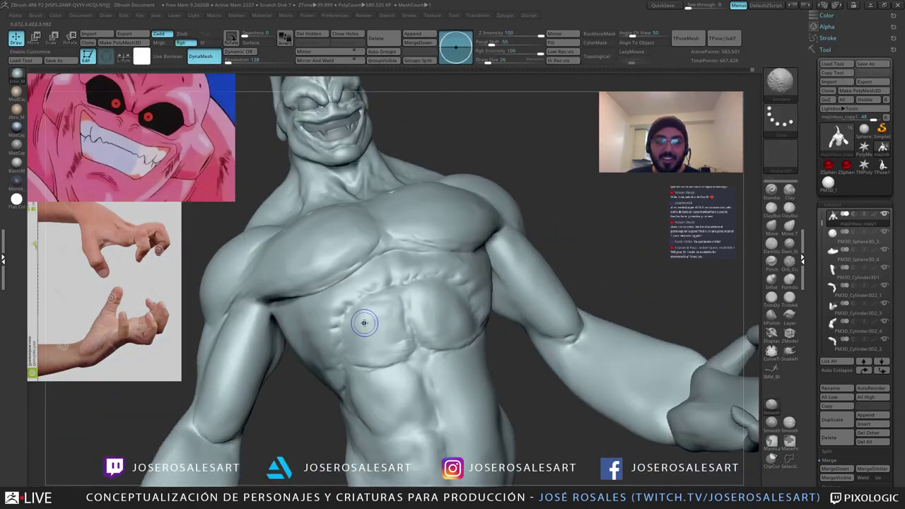
Step: Build up the upper abdominal on the character's left beside the midline with ClayBuildup at draw size 36, smoothing its inner edge
mouse_move(366, 321)
right_mouse_down()
mouse_move(412, 292)
mouse_move(406, 297)
right_mouse_up()
key("bracketright")
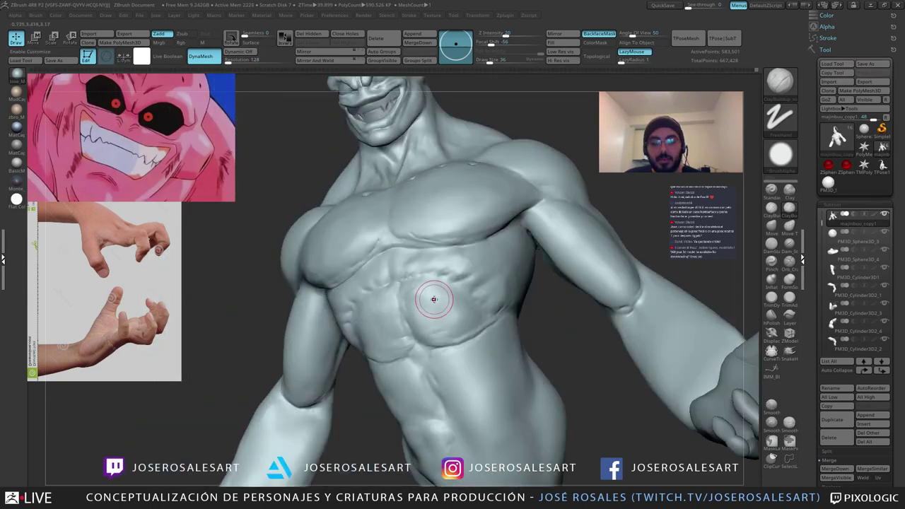
left_click_drag(423, 290, 424, 286)
mouse_move(424, 286)
right_mouse_down()
mouse_move(430, 299)
mouse_move(449, 299)
mouse_move(447, 291)
right_mouse_up()
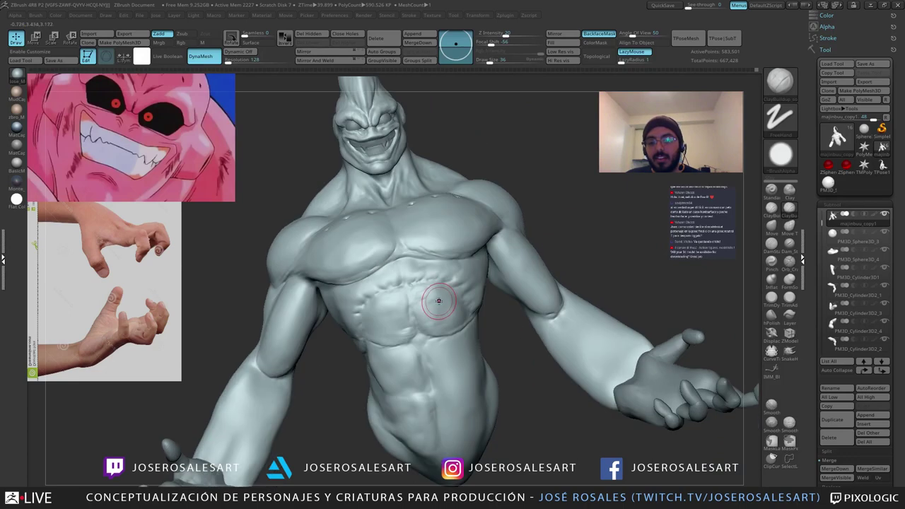
left_click_drag(418, 303, 402, 301, "shift")
Step: Raise the edges along the crease beneath the upper abdominals with the Standard brush at draw size 26
right_click_drag(401, 303, 414, 336)
key("1")
left_click_drag(394, 345, 347, 346)
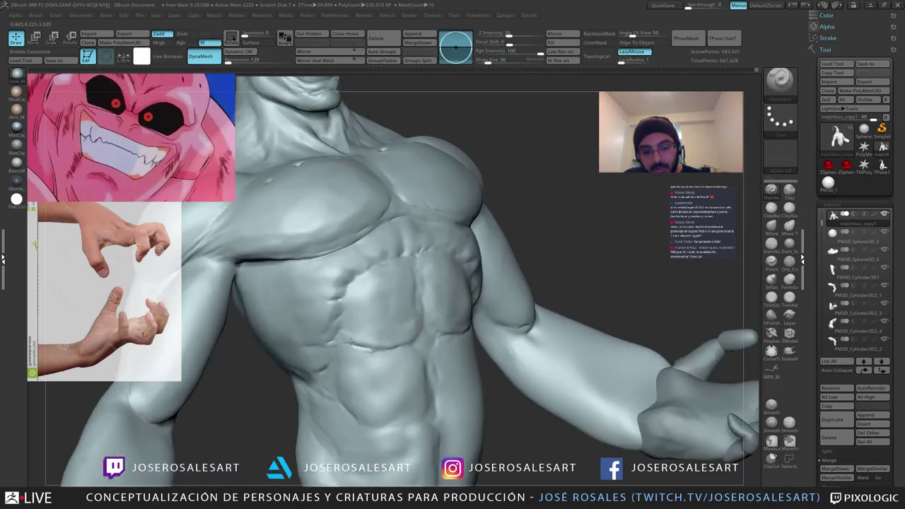
right_click_drag(352, 342, 423, 334)
mouse_move(424, 333)
left_mouse_down()
mouse_move(450, 336)
mouse_move(418, 327)
left_mouse_up()
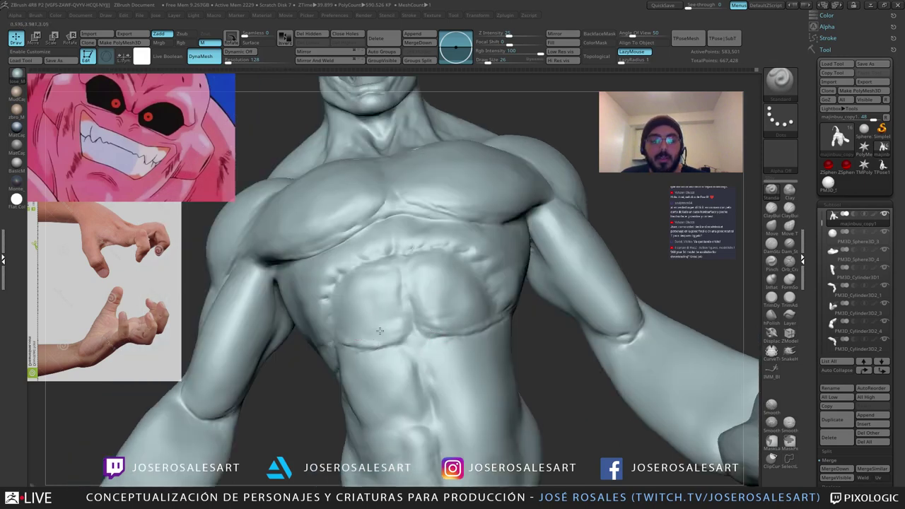
Step: Carve the notches where the rib arch meets the midline above the upper abdominals, using DamStandard at draw size 26
mouse_move(380, 331)
right_mouse_down()
mouse_move(409, 321)
mouse_move(393, 307)
mouse_move(380, 320)
right_mouse_up()
key("b")
key("d")
key("s")
right_click_drag(381, 304, 401, 282)
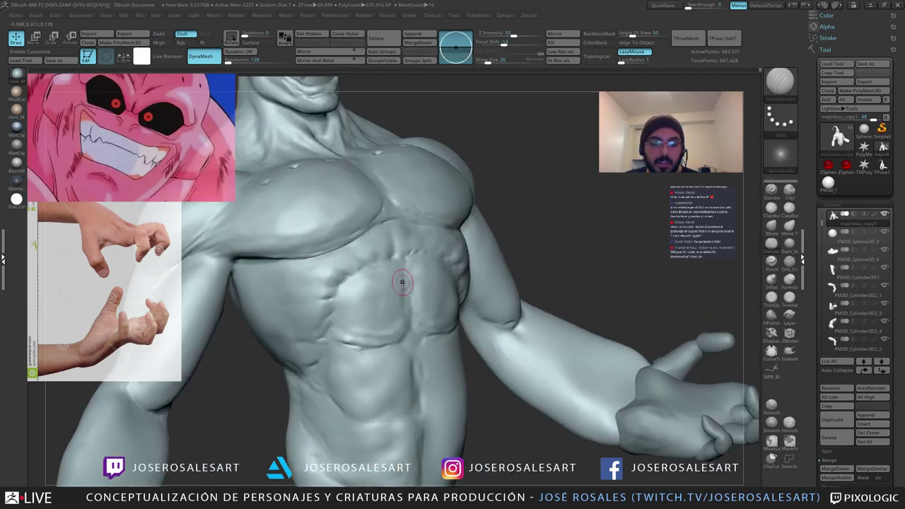
left_click_drag(394, 242, 401, 260)
right_click_drag(408, 266, 383, 269)
left_click_drag(399, 253, 389, 264)
right_click_drag(419, 265, 410, 254)
left_click_drag(416, 252, 409, 263)
mouse_move(440, 234)
right_mouse_down()
mouse_move(420, 272)
mouse_move(410, 247)
right_mouse_up()
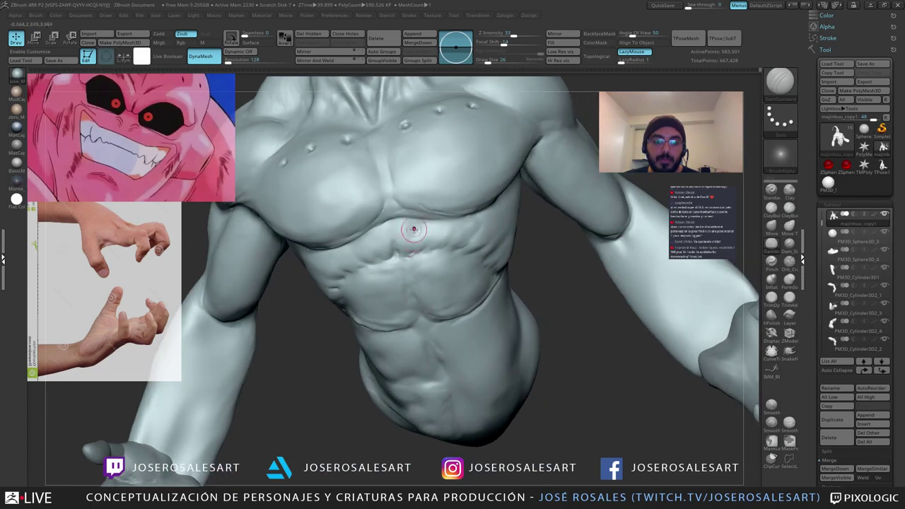
left_click_drag(388, 232, 394, 249)
right_click_drag(394, 259, 368, 262)
mouse_move(369, 262)
left_mouse_down()
mouse_move(351, 260)
mouse_move(360, 258)
left_mouse_up()
Step: Add raised strokes over the ribs beside the upper abdominals on both sides with the Standard brush at draw size 26
right_click_drag(360, 259, 338, 278)
key("b")
key("c")
key("l")
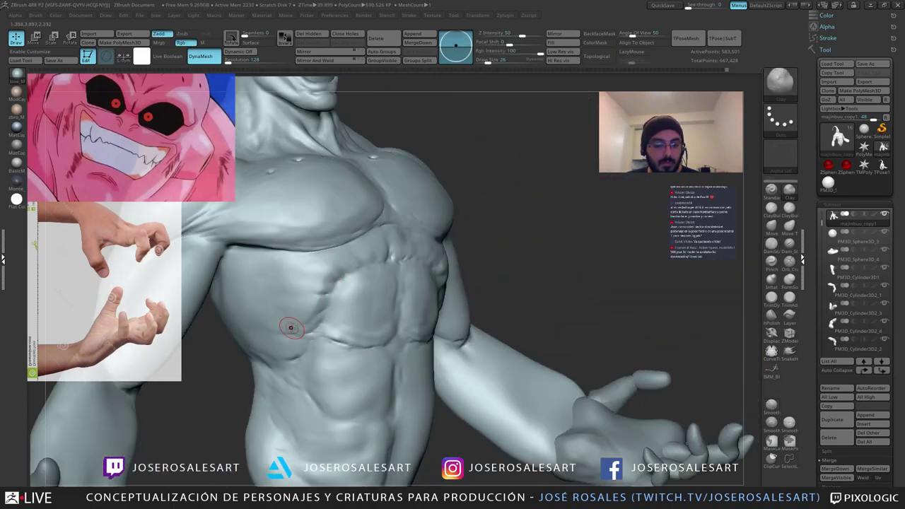
key("b")
key("s")
key("t")
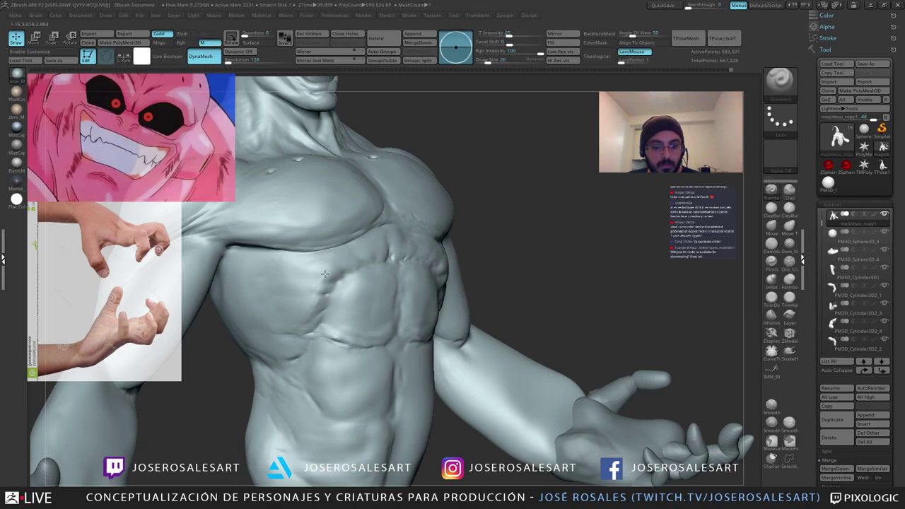
left_click_drag(324, 274, 295, 331)
right_click_drag(467, 283, 372, 267)
left_click_drag(443, 274, 469, 300)
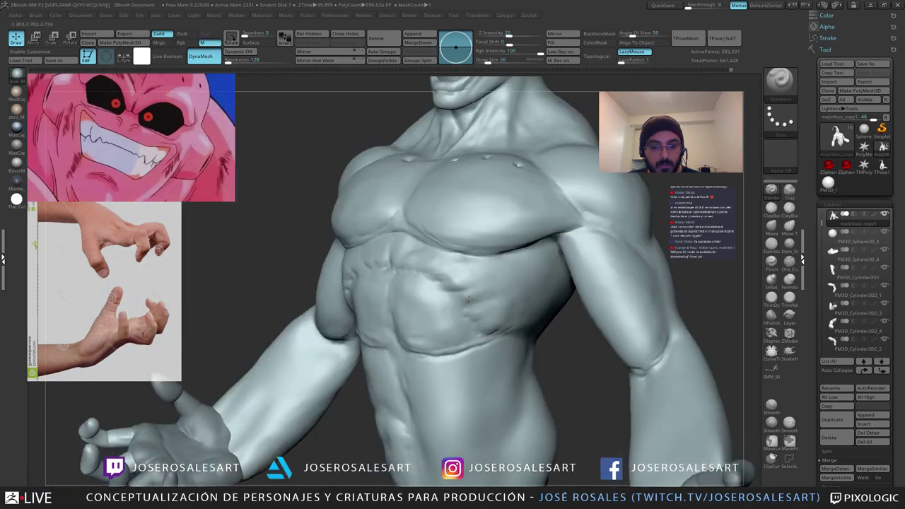
right_click_drag(439, 273, 471, 279)
Step: Shape the lower edge of the second abdominal on the character's right with ClayBuildup at draw size 26 and smoothing
right_click_drag(471, 279, 338, 326, "ctrl")
right_click_drag(338, 327, 352, 301)
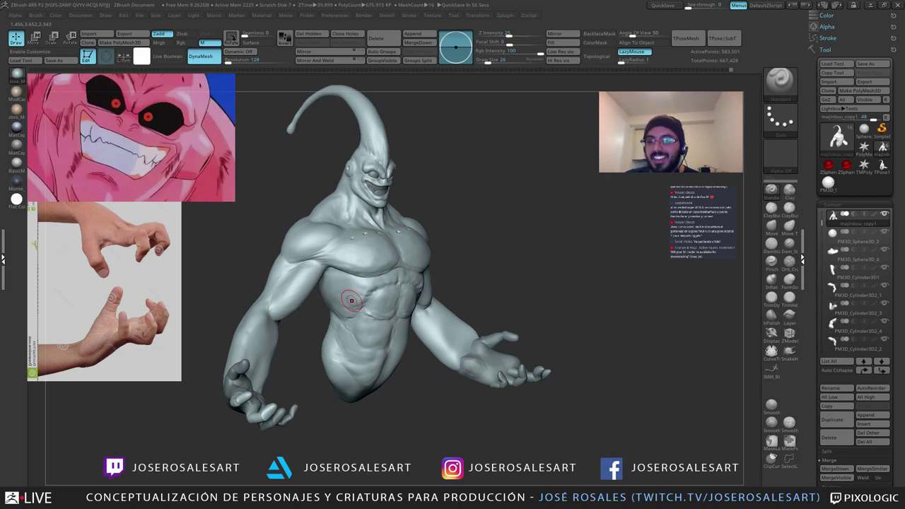
right_click_drag(408, 316, 407, 340, "ctrl")
mouse_move(407, 340)
right_mouse_down()
mouse_move(353, 325)
mouse_move(364, 327)
right_mouse_up()
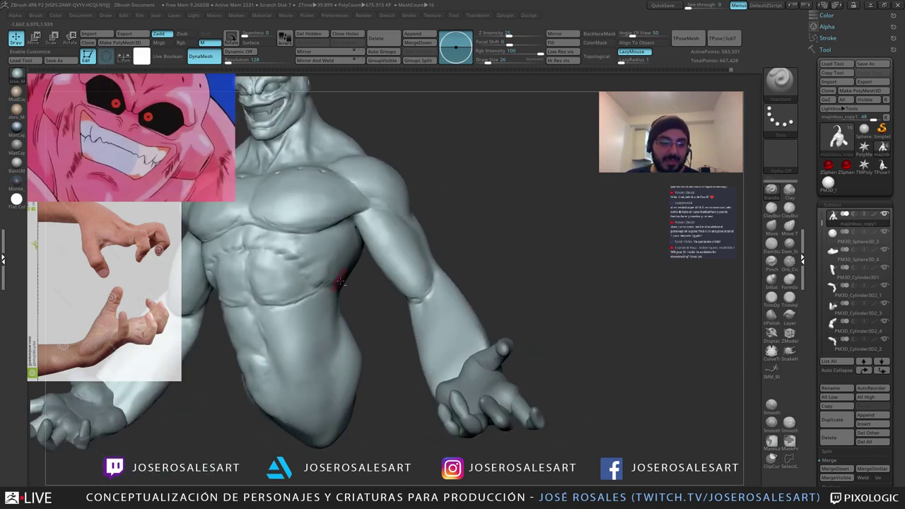
right_click_drag(335, 283, 347, 262)
key("b")
key("c")
key("b")
mouse_move(318, 297)
right_mouse_down()
mouse_move(346, 303)
mouse_move(327, 340)
mouse_move(291, 328)
mouse_move(270, 354)
mouse_move(272, 370)
mouse_move(280, 338)
right_mouse_up()
mouse_move(280, 338)
right_mouse_down()
mouse_move(301, 341)
mouse_move(281, 362)
mouse_move(256, 363)
mouse_move(267, 355)
right_mouse_up()
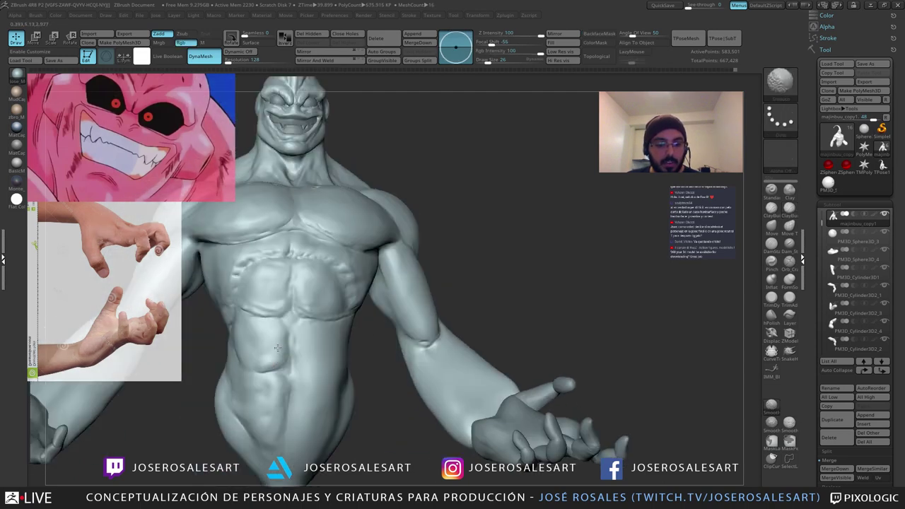
left_click_drag(260, 357, 279, 362)
mouse_move(260, 373)
right_mouse_down()
mouse_move(300, 348)
mouse_move(305, 376)
right_mouse_up()
Step: Carve the crease beneath the second abdominal on the character's right toward the midline with DamStandard at draw size 26
key("b")
key("d")
key("s")
mouse_move(302, 387)
left_mouse_down()
mouse_move(329, 384)
mouse_move(313, 385)
left_mouse_up()
right_click_drag(314, 384, 327, 386)
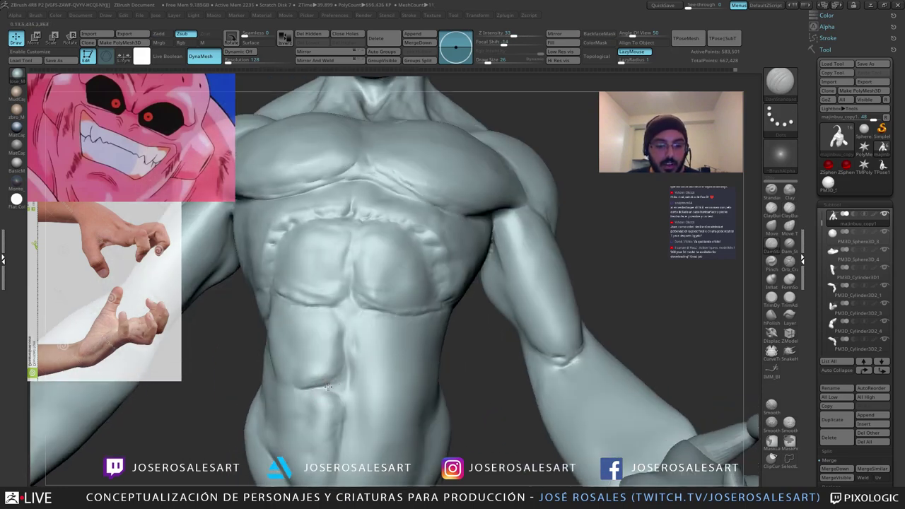
mouse_move(342, 353)
right_mouse_down("ctrl")
mouse_move(345, 346)
mouse_move(298, 374)
right_mouse_up("ctrl")
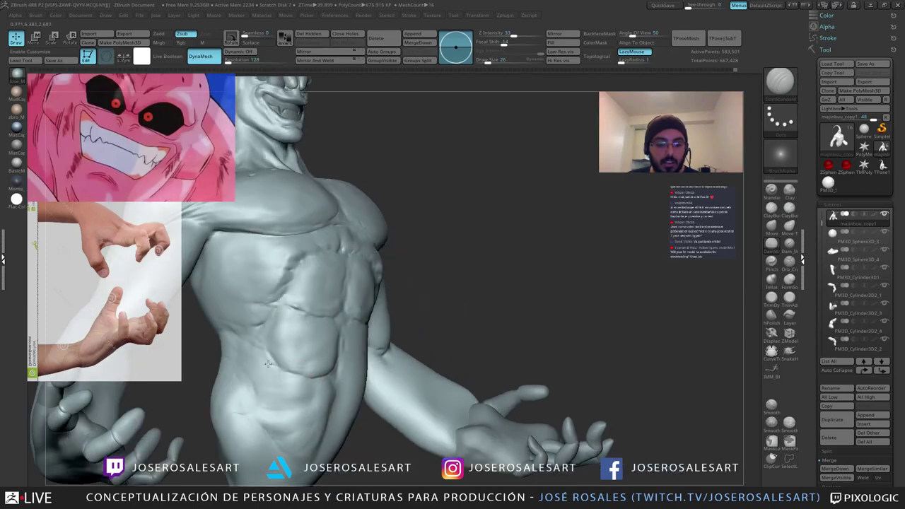
Step: Build up the outer side of the second abdominal on the character's right with ClayBuildup at draw size 45 and smooth it
key("2")
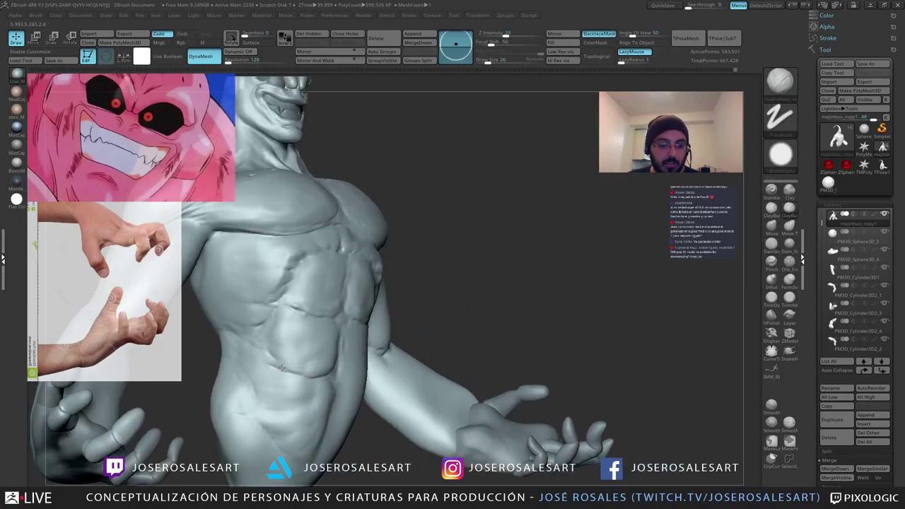
mouse_move(293, 360)
right_mouse_down()
mouse_move(317, 361)
mouse_move(302, 367)
right_mouse_up()
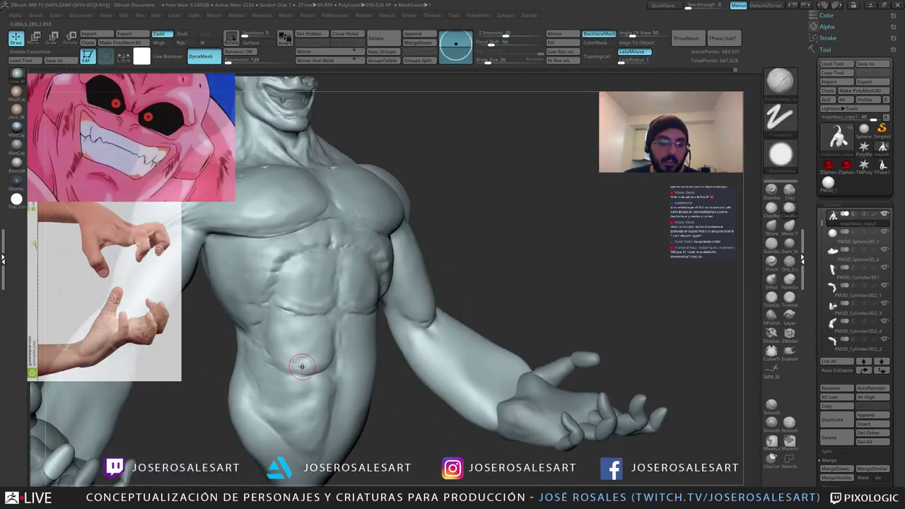
key("1")
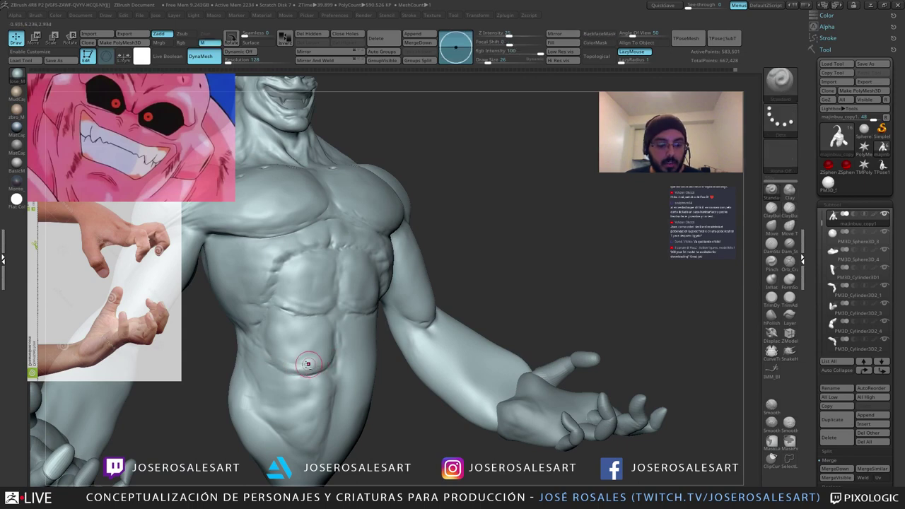
key("2")
right_click_drag(299, 370, 315, 352)
key("bracketright")
key("bracketright")
right_click_drag(276, 323, 275, 344)
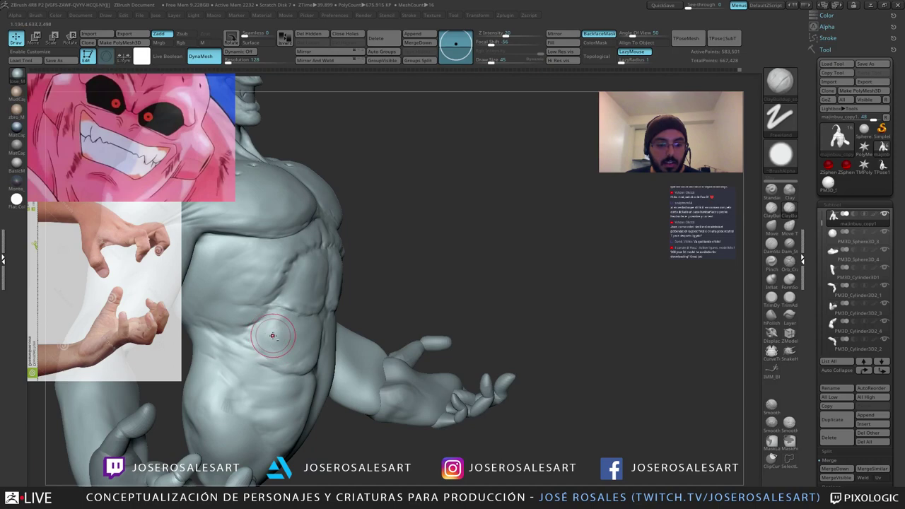
left_click_drag(273, 336, 276, 342)
mouse_move(284, 334)
right_mouse_down()
mouse_move(268, 348)
mouse_move(320, 345)
mouse_move(308, 320)
mouse_move(310, 348)
mouse_move(299, 319)
mouse_move(309, 320)
mouse_move(280, 335)
right_mouse_up()
left_click_drag(303, 333, 305, 344, "shift")
mouse_move(270, 337)
right_mouse_down()
mouse_move(320, 329)
mouse_move(327, 315)
right_mouse_up()
Step: Smooth the abdominals and ribs on both sides of the torso at draw size 30
key("b")
key("d")
key("s")
mouse_move(327, 315)
right_mouse_down()
mouse_move(341, 322)
mouse_move(317, 310)
mouse_move(375, 297)
right_mouse_up()
mouse_move(315, 294)
right_mouse_down()
mouse_move(368, 293)
mouse_move(378, 263)
right_mouse_up()
mouse_move(378, 264)
right_mouse_down()
mouse_move(342, 290)
mouse_move(359, 282)
mouse_move(381, 299)
mouse_move(410, 297)
mouse_move(403, 273)
mouse_move(385, 283)
right_mouse_up()
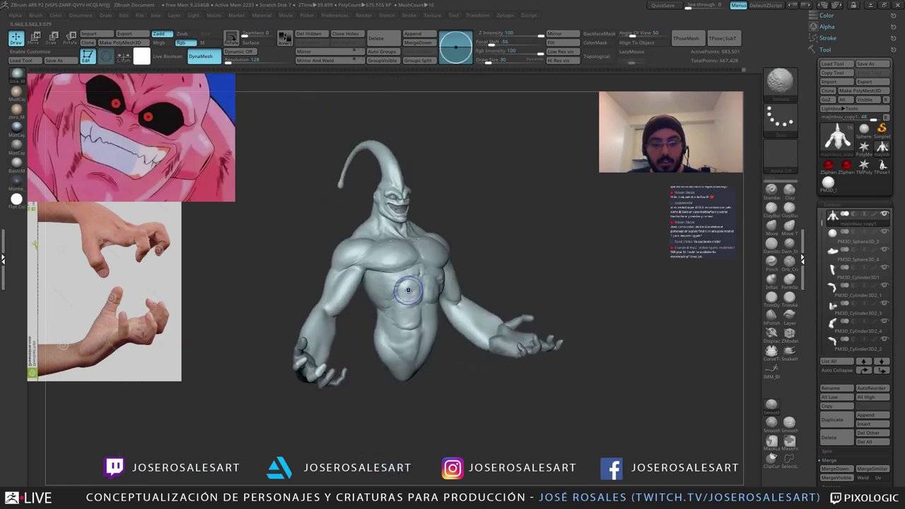
left_click_drag(405, 288, 401, 301, "shift")
right_click_drag(400, 302, 407, 334, "ctrl")
left_click_drag(410, 301, 421, 283, "shift")
right_click_drag(467, 283, 440, 292)
left_click_drag(465, 291, 469, 284, "shift")
mouse_move(469, 284)
right_mouse_down()
mouse_move(453, 291)
mouse_move(470, 247)
mouse_move(495, 289)
mouse_move(429, 321)
mouse_move(424, 354)
right_mouse_up()
right_click_drag(424, 354, 444, 343)
Step: Deepen the crease along the rib arch on the character's right with DamStandard at draw size 30
right_click_drag(394, 293, 386, 265, "ctrl")
mouse_move(386, 265)
right_mouse_down()
mouse_move(410, 283)
mouse_move(378, 288)
mouse_move(402, 323)
mouse_move(347, 303)
mouse_move(384, 303)
mouse_move(406, 279)
mouse_move(414, 288)
mouse_move(381, 274)
right_mouse_up()
key("b")
key("d")
key("s")
left_click_drag(276, 265, 263, 281)
right_click_drag(252, 276, 277, 266)
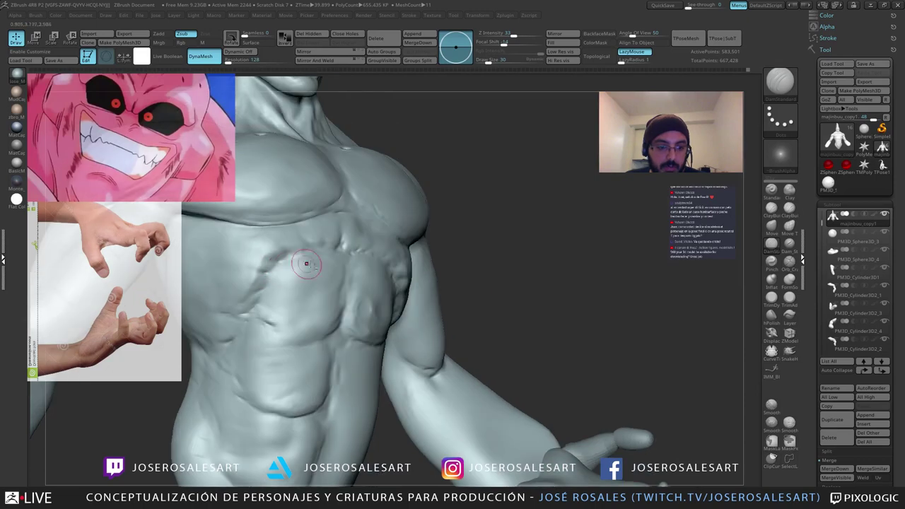
Step: Build up the area between the upper abdominal and ribs on the character's left with ClayBuildup at draw size 51
key("b")
key("c")
key("b")
right_click_drag(440, 276, 404, 279)
left_click_drag(409, 274, 392, 269)
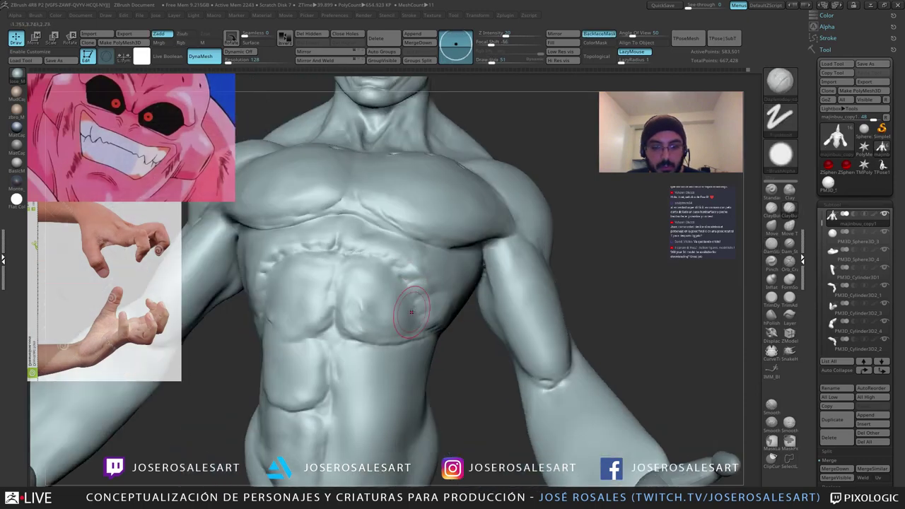
mouse_move(412, 311)
right_mouse_down()
mouse_move(445, 270)
mouse_move(352, 265)
mouse_move(361, 260)
right_mouse_up()
Step: Inflate the ribs beside the upper abdominals on the character's left with the Inflat brush at draw size 51
key("b")
key("i")
key("n")
right_click_drag(315, 279, 350, 265)
right_click_drag(417, 306, 393, 282)
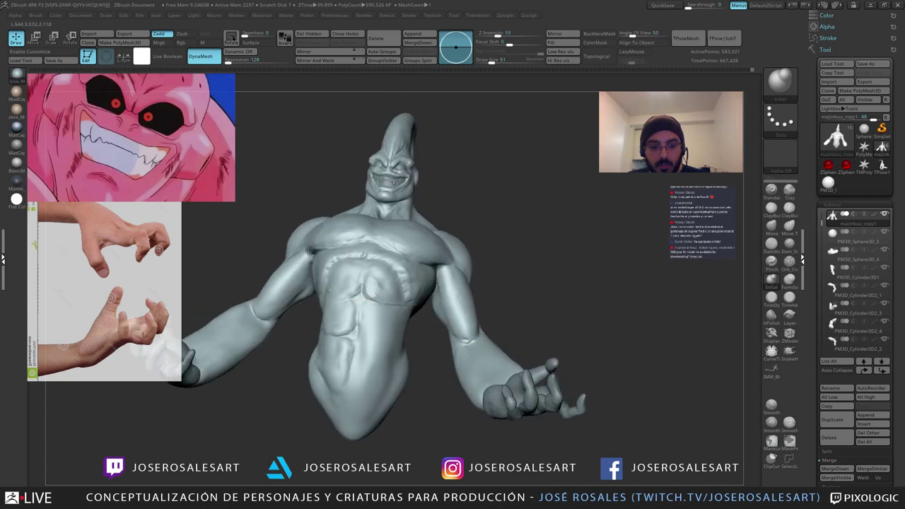
left_click_drag(402, 283, 415, 298)
right_click_drag(419, 303, 394, 288)
Step: Sculpt a raised vein along the character's right biceps with the Standard brush at draw size 17 and Z Intensity 44, smoothing its end
mouse_move(393, 289)
right_mouse_down("ctrl")
mouse_move(399, 329)
mouse_move(447, 319)
mouse_move(428, 318)
mouse_move(463, 322)
mouse_move(368, 313)
mouse_move(420, 341)
right_mouse_up("ctrl")
key("b")
key("s")
key("t")
right_click_drag(309, 301, 322, 307, "alt")
right_click_drag(322, 307, 328, 351, "ctrl")
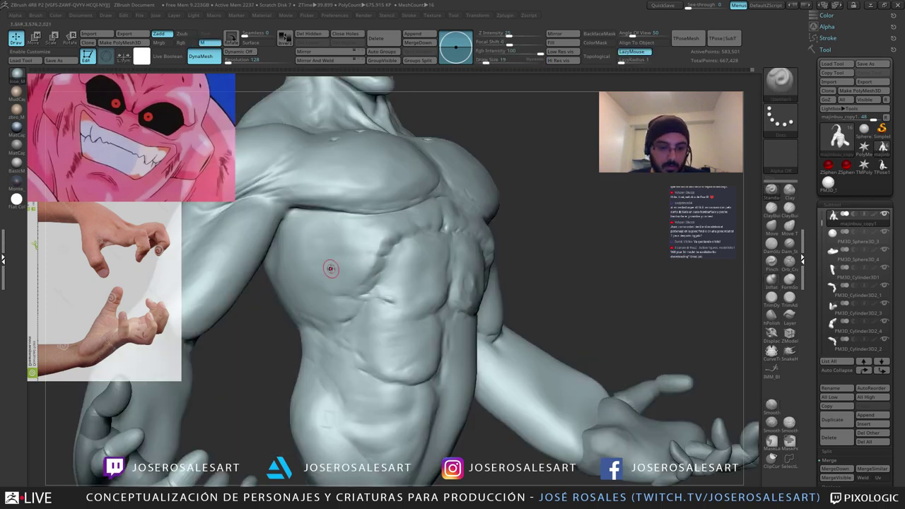
key("u")
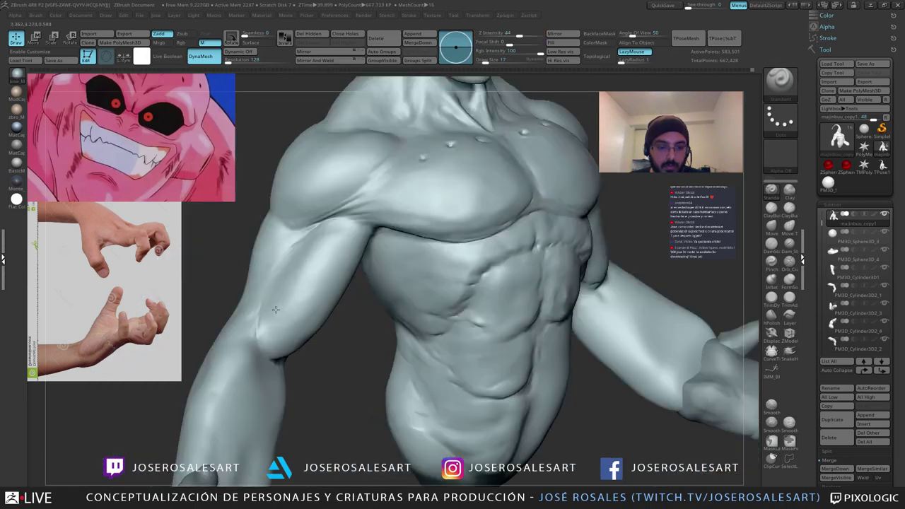
right_click_drag(276, 310, 332, 304)
left_click_drag(267, 306, 317, 239)
right_click_drag(317, 240, 283, 247)
left_click_drag(287, 277, 263, 296, "shift")
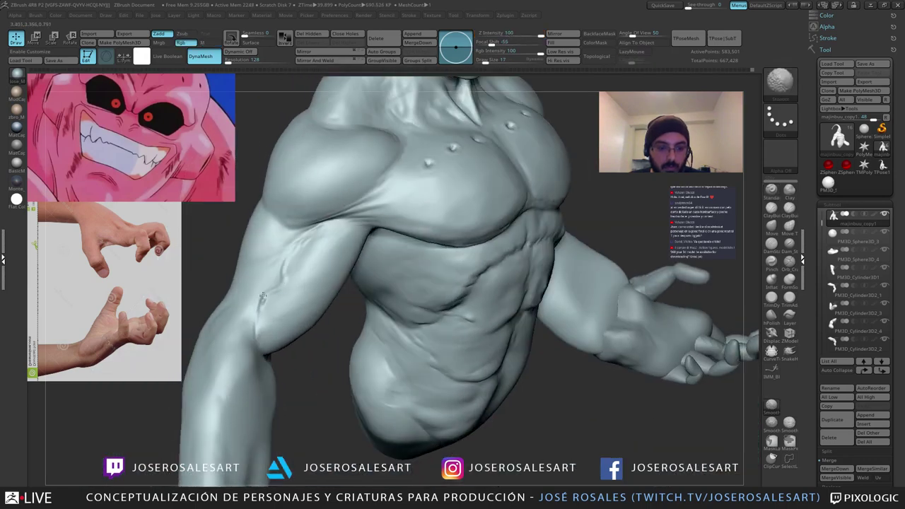
Step: Add a branching vein across the character's right biceps with the Standard brush at draw size 17 and soften it
right_click_drag(307, 259, 286, 281)
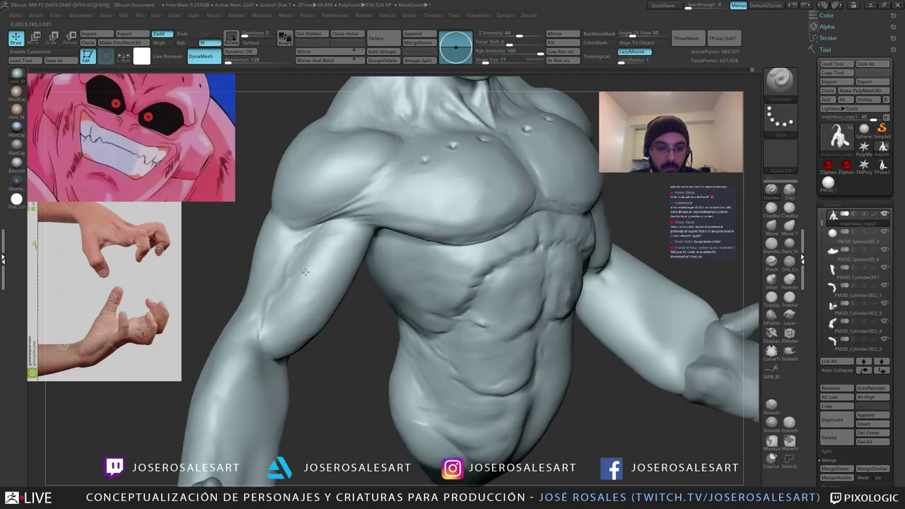
mouse_move(341, 248)
left_mouse_down("shift")
mouse_move(338, 262)
mouse_move(319, 271)
left_mouse_up("shift")
mouse_move(318, 272)
right_mouse_down()
mouse_move(315, 281)
mouse_move(291, 278)
right_mouse_up()
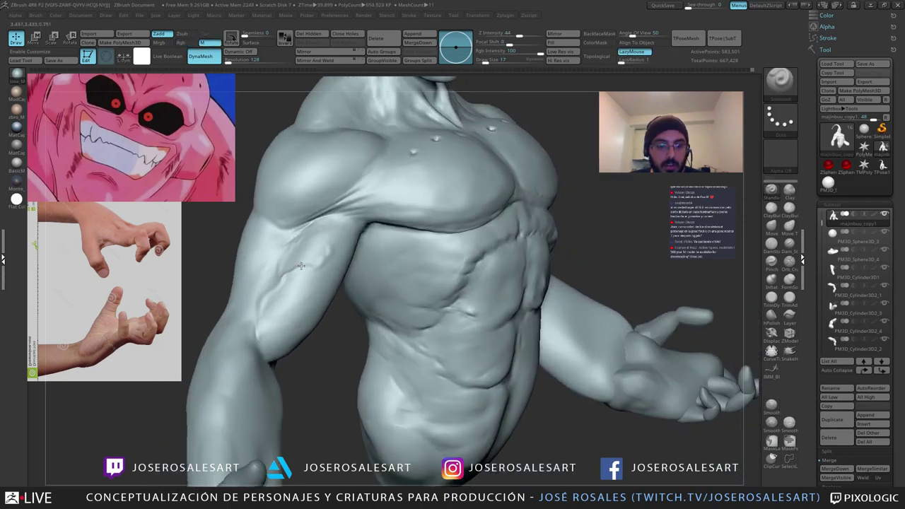
right_click_drag(324, 240, 310, 247)
right_click_drag(283, 282, 295, 270)
left_click_drag(295, 270, 281, 281, "shift")
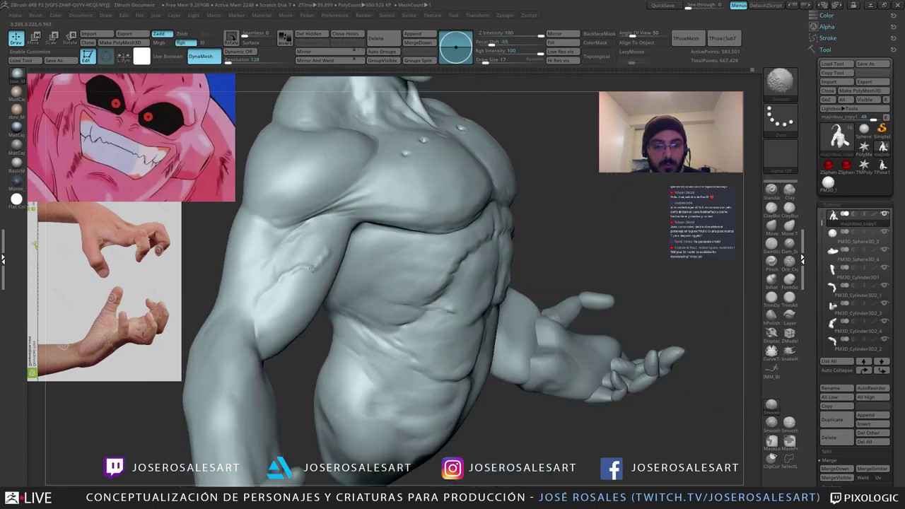
Step: Save the current sculpt as a tool file
right_click_drag(329, 257, 301, 298)
mouse_move(345, 321)
right_mouse_down()
mouse_move(378, 325)
mouse_move(365, 323)
mouse_move(339, 266)
mouse_move(343, 284)
mouse_move(311, 284)
mouse_move(317, 304)
mouse_move(372, 301)
right_mouse_up()
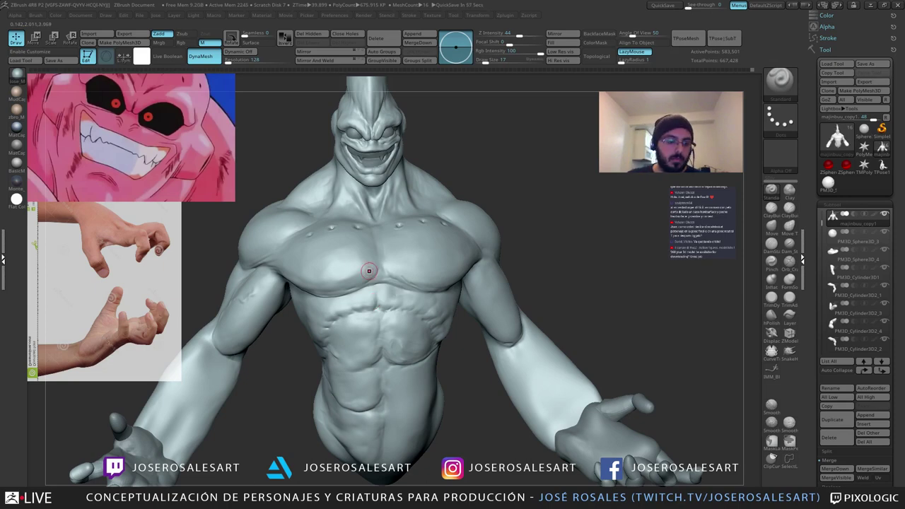
right_click_drag(473, 212, 451, 202, "alt")
left_click(875, 65)
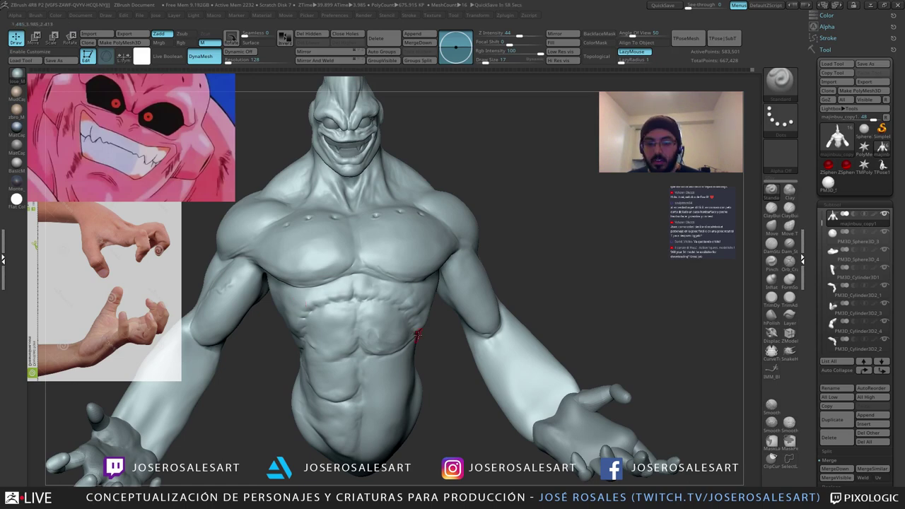
Step: Select the index finger of the character's left hand and adjust it with the transform gizmo
mouse_move(442, 339)
left_mouse_down()
mouse_move(468, 344)
mouse_move(428, 382)
mouse_move(425, 362)
mouse_move(380, 352)
left_mouse_up()
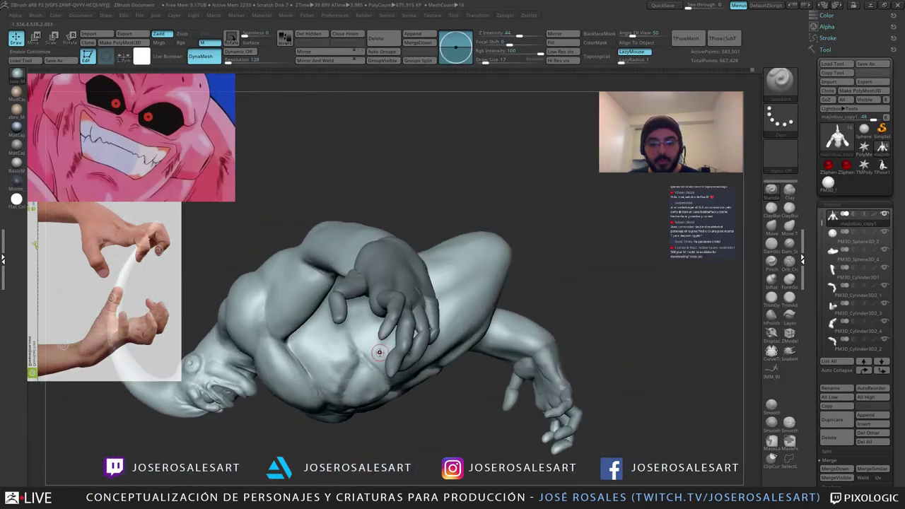
right_click_drag(379, 352, 356, 340)
left_click(372, 358, "alt")
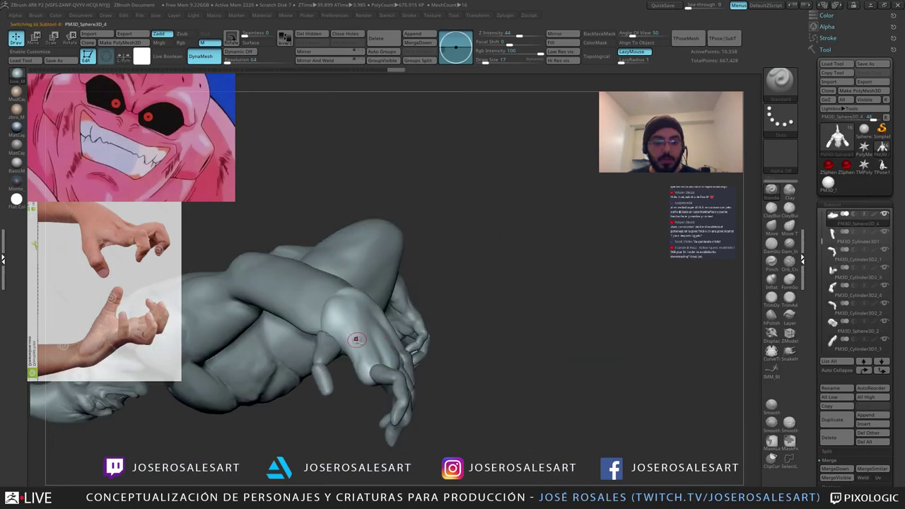
left_click(330, 348, "alt")
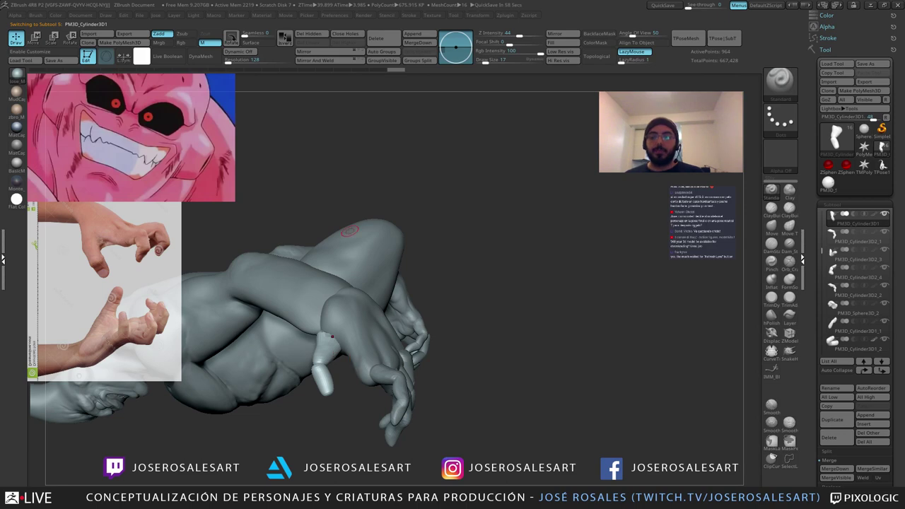
right_click_drag(383, 250, 410, 290)
key("e")
right_click_drag(368, 363, 296, 309)
left_click(377, 389, "alt")
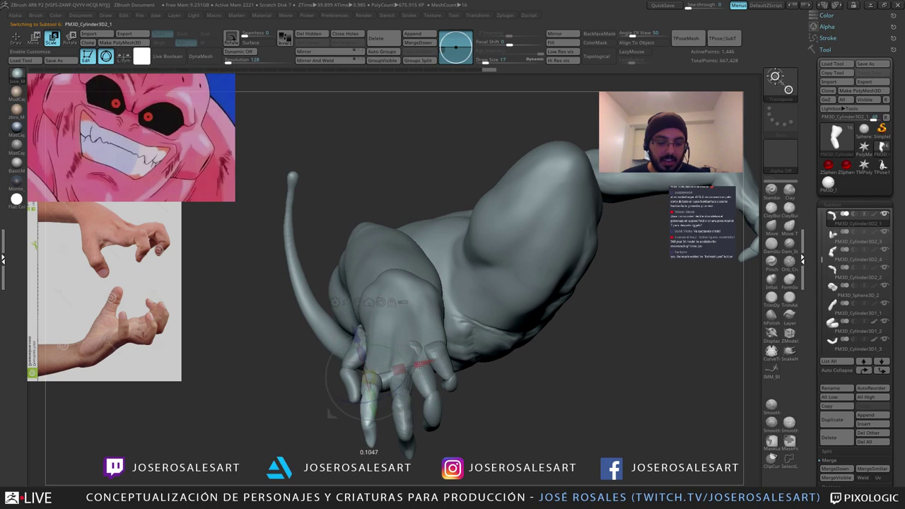
Step: Reshape the base of the left index finger with the Move brush at draw size 99 and Z Intensity 51
key("q")
right_click_drag(389, 348, 427, 317)
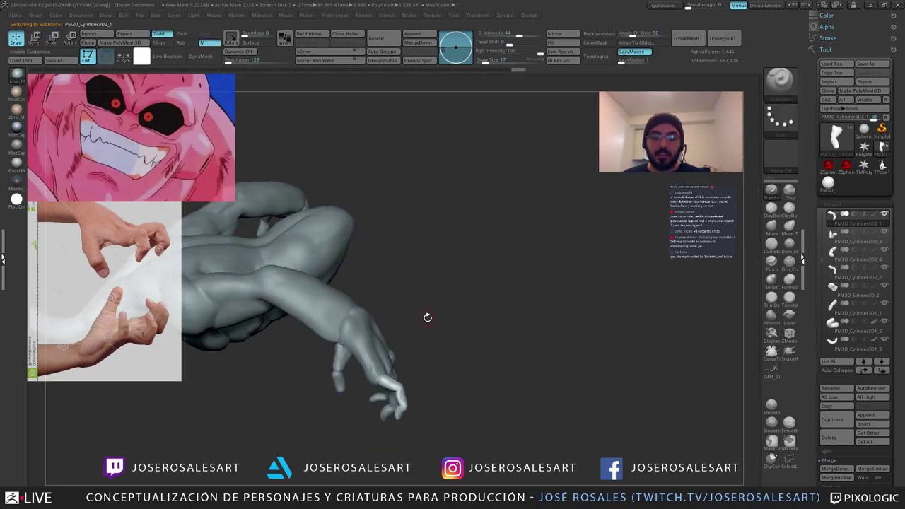
mouse_move(374, 346)
right_mouse_down()
mouse_move(406, 322)
mouse_move(403, 363)
mouse_move(442, 340)
mouse_move(427, 367)
right_mouse_up()
key("b")
key("m")
key("v")
left_click(397, 386)
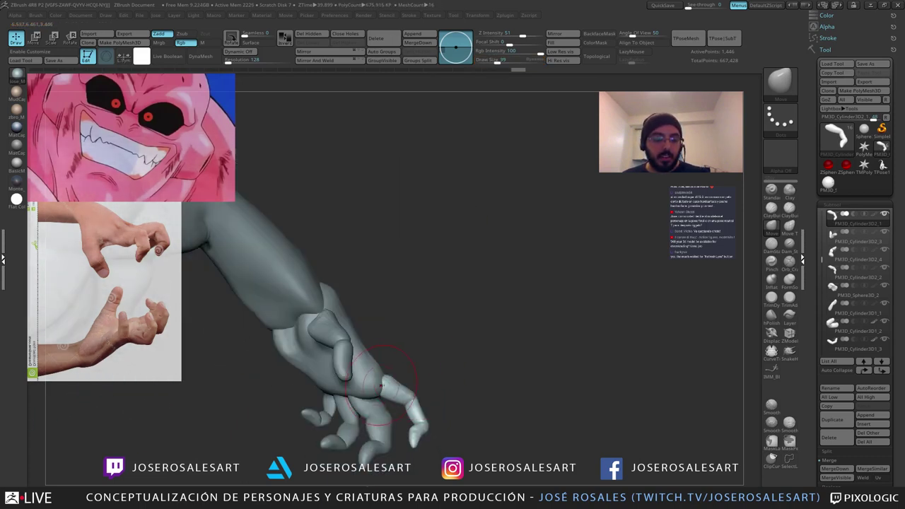
right_click_drag(381, 386, 393, 351)
right_click_drag(394, 351, 391, 342)
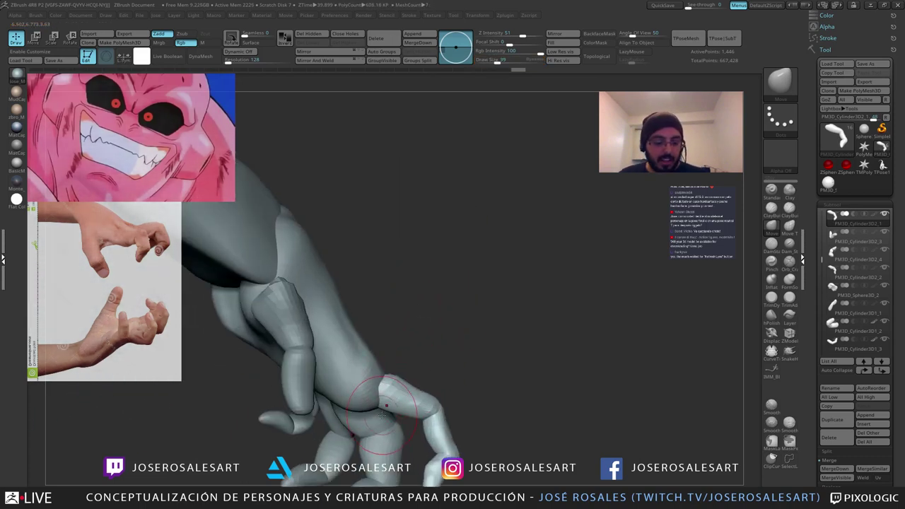
Step: Adjust the left index finger's proportions and its fit against the knuckle with the transform gizmo
key("e")
right_click_drag(383, 414, 429, 364)
right_click_drag(429, 364, 428, 331, "ctrl")
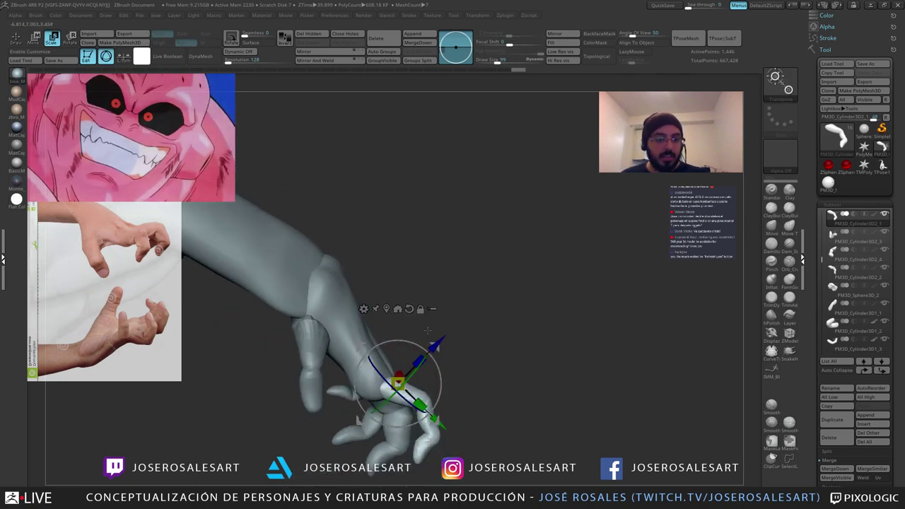
right_click_drag(316, 421, 293, 352)
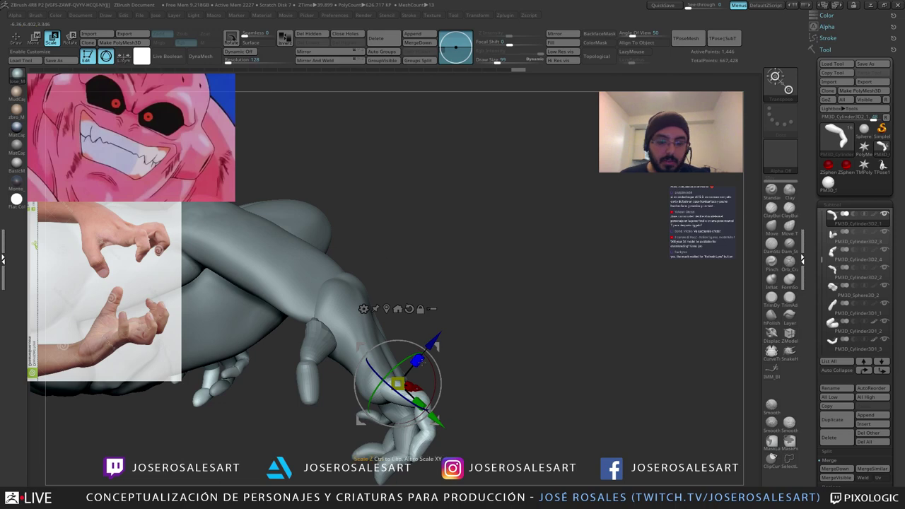
right_click_drag(422, 362, 435, 346)
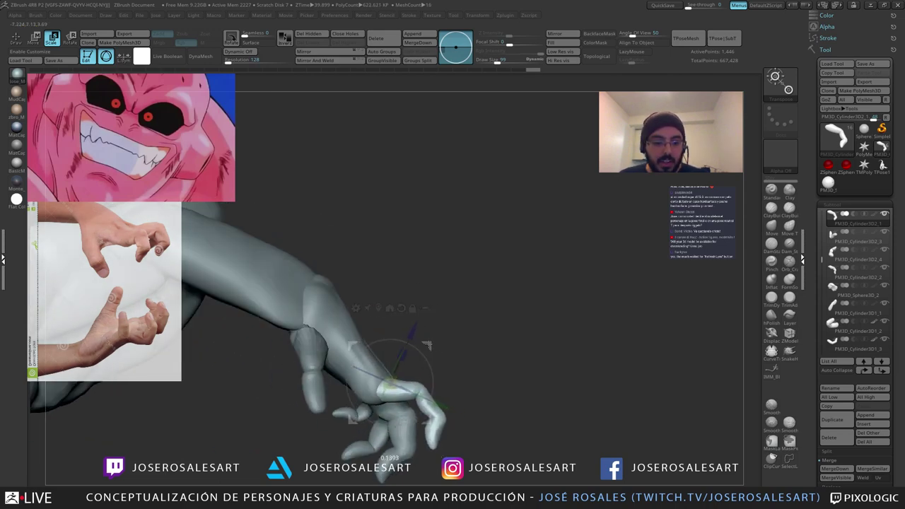
Step: Pull the left index finger's base toward the palm with the SnakeHook brush at draw size 90
key("q")
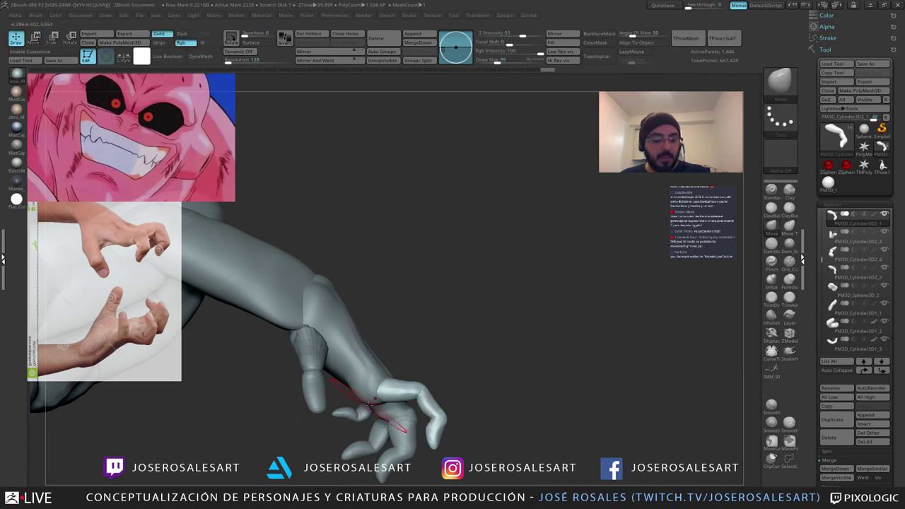
key("b")
key("s")
key("h")
key("s")
left_click(370, 405)
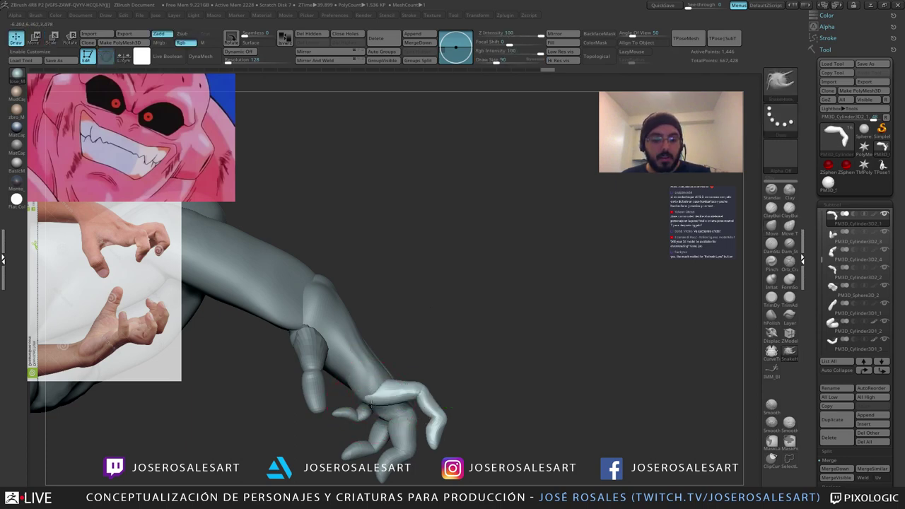
right_click_drag(395, 365, 382, 417)
Step: Add volume around the left index finger's base segment with ClayBuildup at draw size 58
key("b")
key("c")
key("b")
key("s")
left_click(379, 408)
left_click_drag(386, 402, 390, 410)
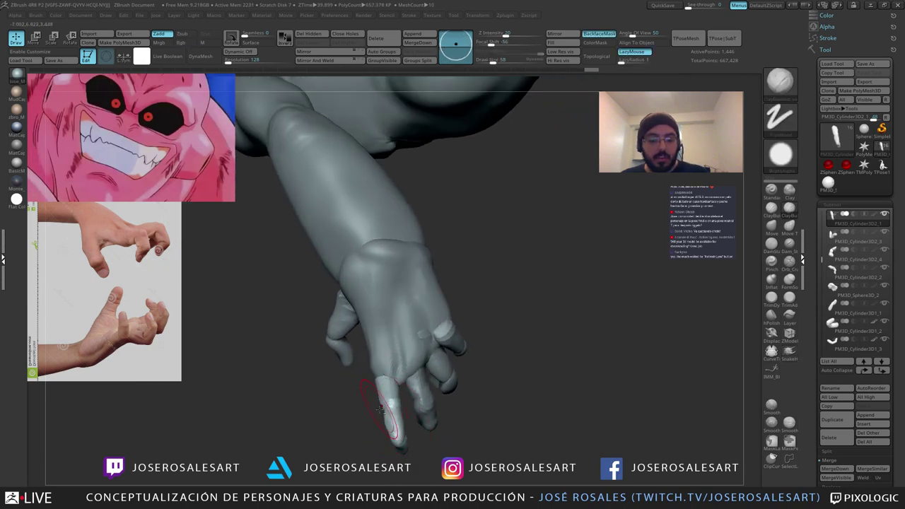
Step: Build up the left index finger's first joint and the segment behind it with ClayBuildup at draw size 33
mouse_move(382, 388)
right_mouse_down("ctrl")
mouse_move(398, 417)
mouse_move(388, 414)
right_mouse_up("ctrl")
key("s")
left_click(384, 416)
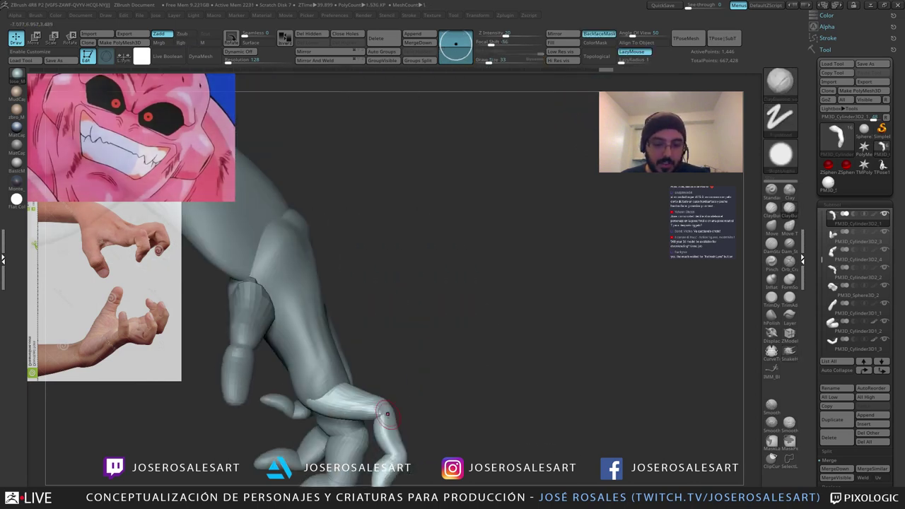
left_click_drag(380, 417, 354, 403)
right_click_drag(388, 405, 396, 383)
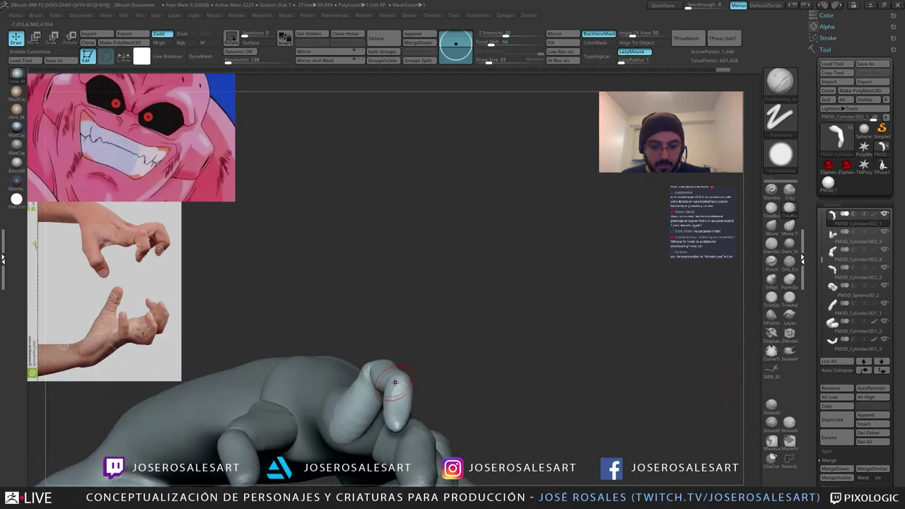
Step: Refine the left index finger's joints, outer segments and tip with ClayBuildup, reducing the draw size from 77 to 21
mouse_move(396, 405)
left_mouse_down()
mouse_move(418, 381)
mouse_move(426, 416)
left_mouse_up()
mouse_move(446, 382)
left_mouse_down()
mouse_move(459, 367)
mouse_move(426, 408)
left_mouse_up()
left_click_drag(472, 406, 476, 308)
left_click_drag(463, 398, 402, 424)
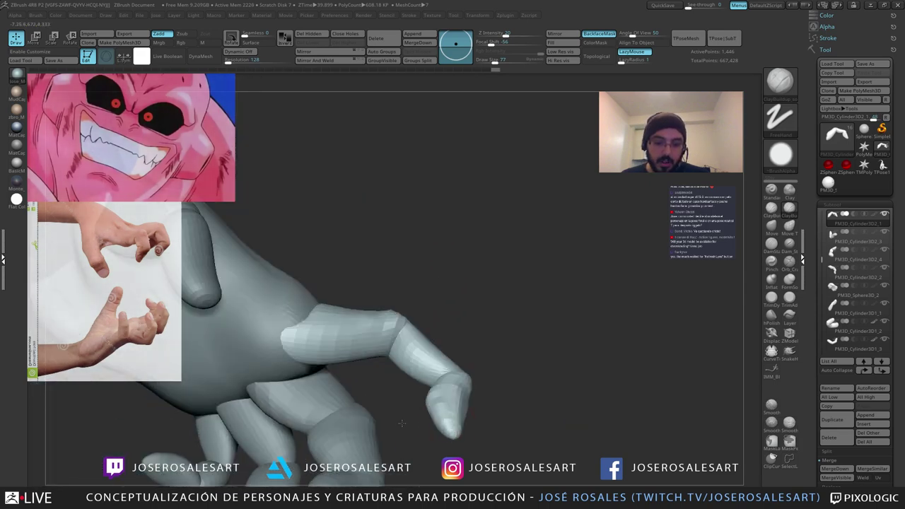
mouse_move(468, 391)
left_mouse_down()
mouse_move(445, 374)
mouse_move(465, 396)
mouse_move(466, 419)
mouse_move(460, 397)
left_mouse_up()
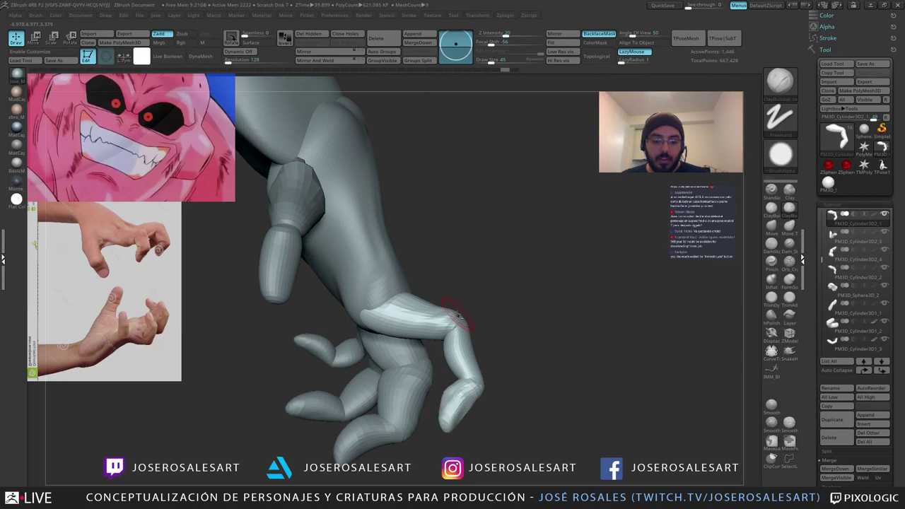
right_click_drag(449, 362, 454, 393)
mouse_move(455, 395)
left_mouse_down()
mouse_move(491, 374)
mouse_move(449, 374)
mouse_move(488, 379)
mouse_move(492, 388)
left_mouse_up()
mouse_move(452, 361)
left_mouse_down()
mouse_move(488, 358)
mouse_move(457, 349)
mouse_move(487, 359)
mouse_move(499, 342)
left_mouse_up()
mouse_move(450, 367)
left_mouse_down()
mouse_move(493, 365)
mouse_move(477, 375)
mouse_move(461, 318)
mouse_move(468, 324)
mouse_move(446, 323)
mouse_move(382, 252)
mouse_move(468, 275)
left_mouse_up()
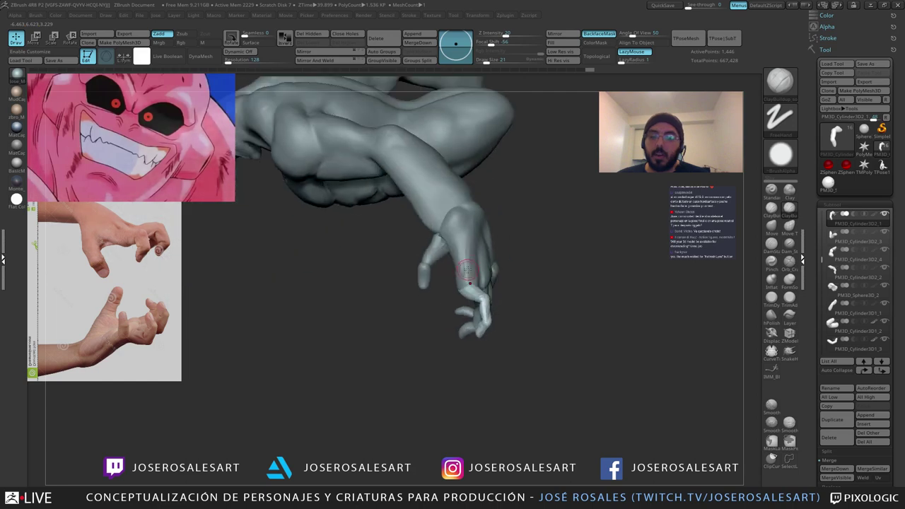
Step: Sculpt raised detail on the back of the left hand with the Standard brush at draw size 21 and Z Intensity 44, and smooth it
left_click(470, 268, "alt")
mouse_move(485, 247)
right_mouse_down()
mouse_move(498, 213)
mouse_move(587, 107)
mouse_move(433, 348)
mouse_move(434, 288)
mouse_move(435, 297)
right_mouse_up()
left_click_drag(436, 297, 437, 283, "shift")
mouse_move(452, 311)
right_mouse_down()
mouse_move(442, 287)
mouse_move(442, 323)
right_mouse_up()
key("b")
key("s")
key("t")
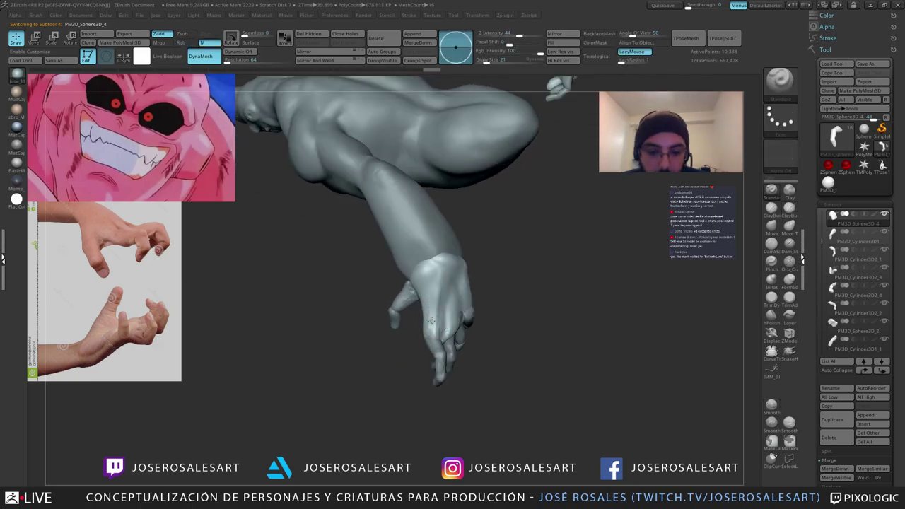
left_click_drag(421, 318, 428, 319)
right_click_drag(425, 314, 425, 288)
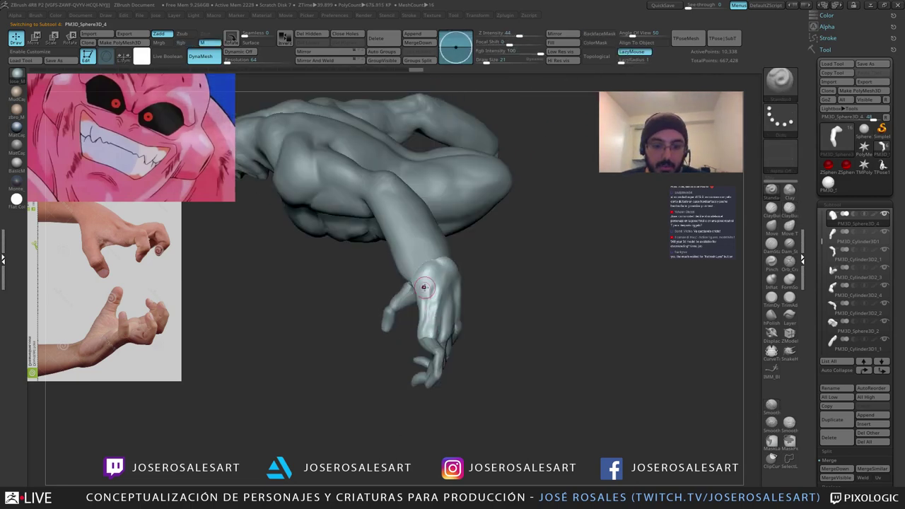
left_click_drag(432, 302, 434, 316, "shift")
right_click_drag(434, 317, 443, 308)
left_click_drag(437, 304, 439, 311, "shift")
Step: Select the left middle finger and bring up the transform gizmo on it
right_click_drag(438, 311, 483, 227)
left_click(477, 347, "alt")
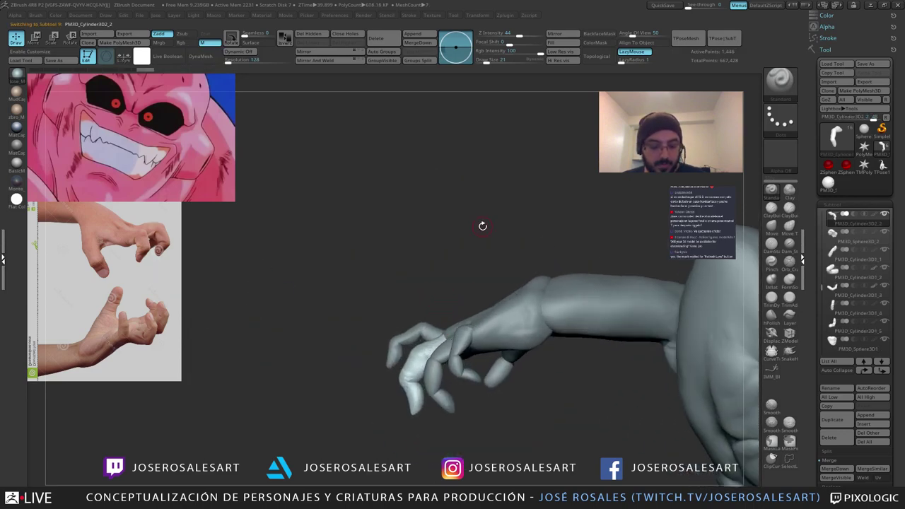
key("e")
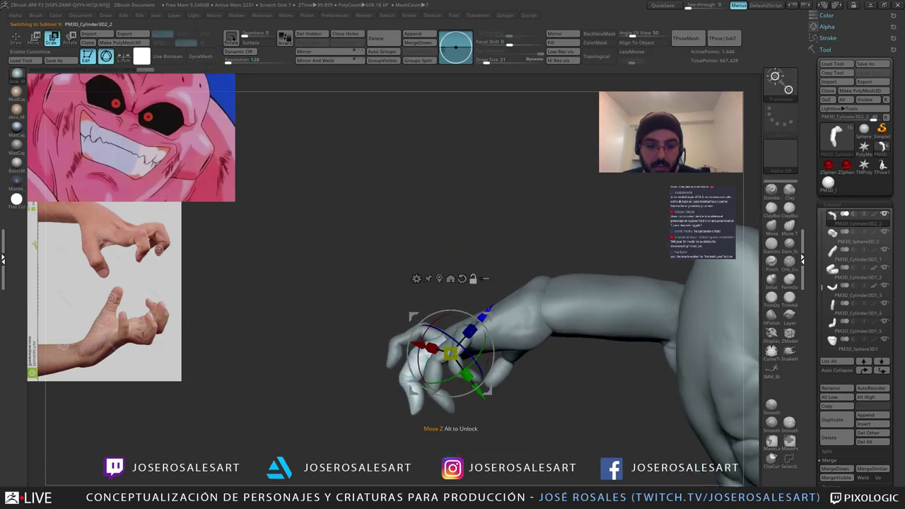
Step: Rotate the selected finger so that it reaches outwards from the hand
left_click_drag(491, 318, 484, 342, "alt")
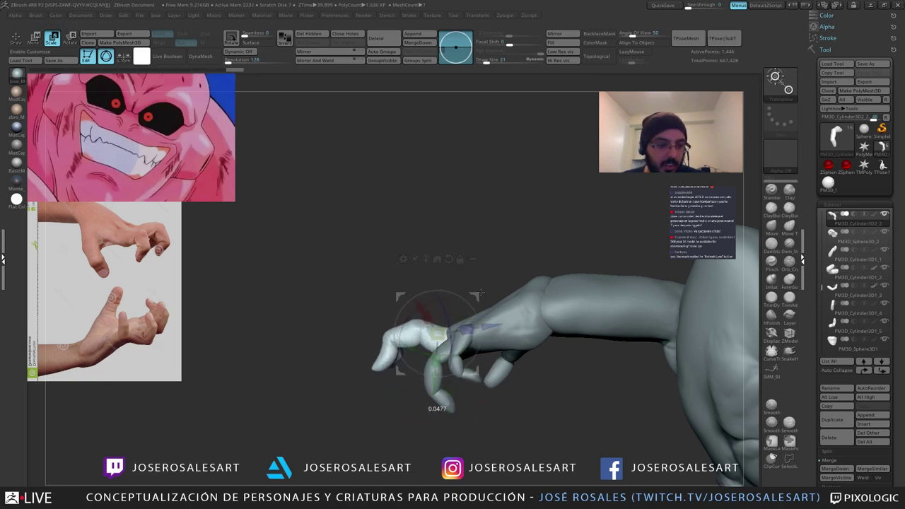
left_click_drag(481, 292, 481, 292)
key("q")
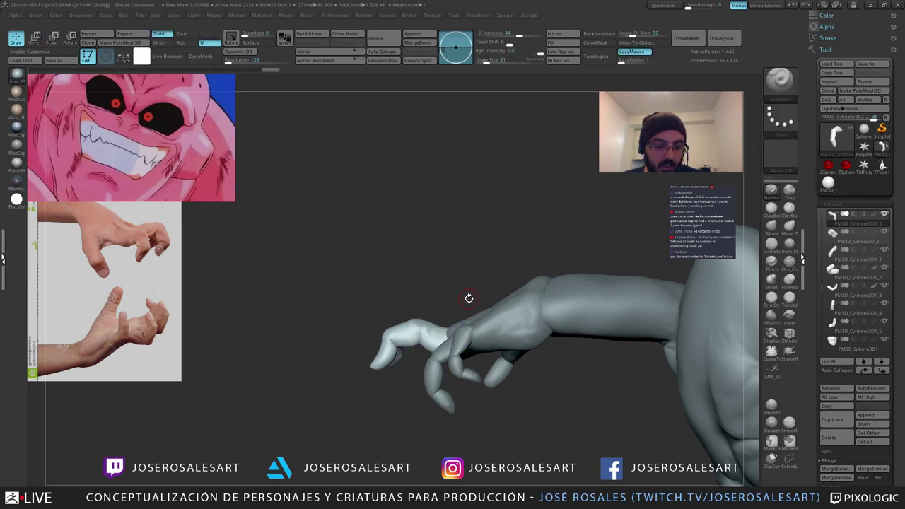
Step: Isolate and mask the finger's base segment, and bend its two outer segments downwards
key("shift")
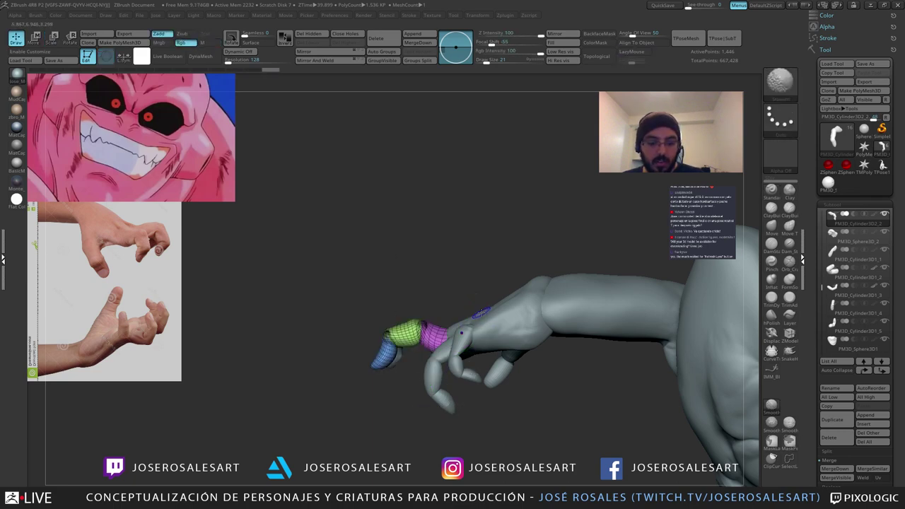
key("shift+f")
left_click_drag(369, 268, 528, 446, "ctrl")
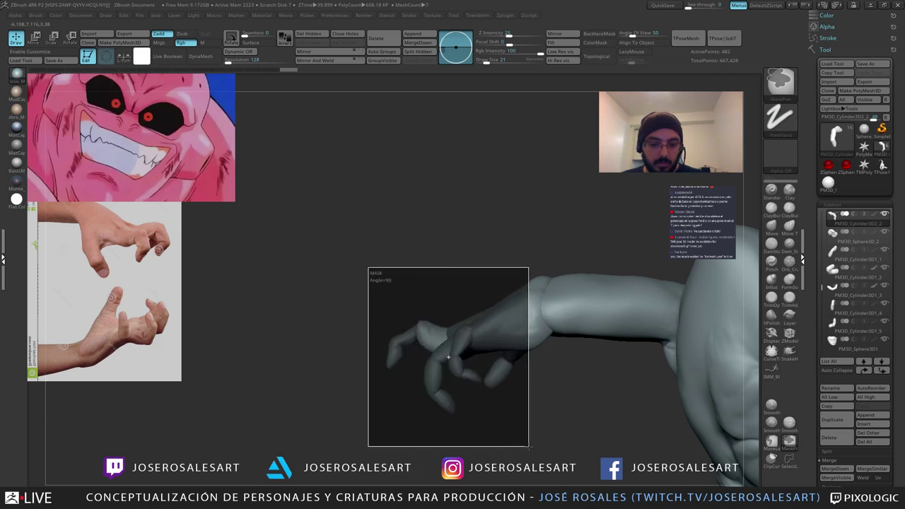
key("e")
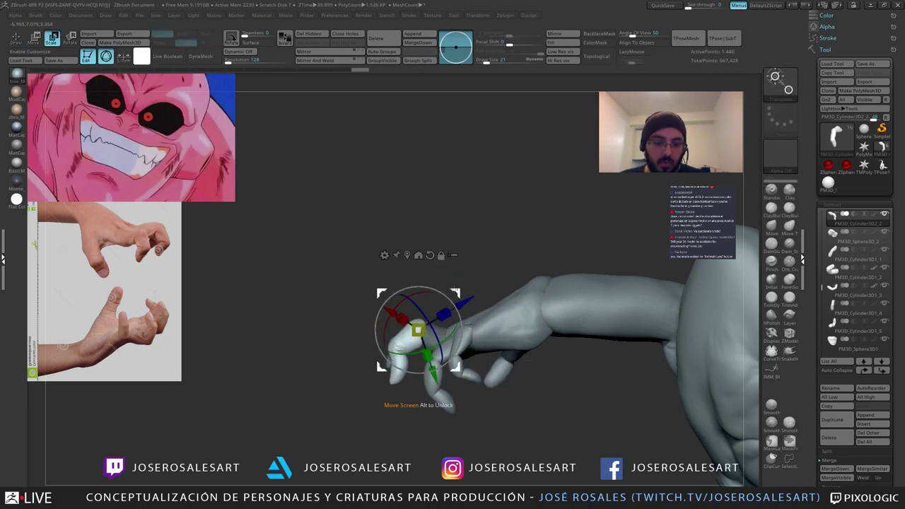
key("q")
Step: Mask the finger's base and middle segments, leaving only the fingertip free to transform
mouse_move(489, 269)
left_mouse_down()
mouse_move(442, 302)
mouse_move(538, 332)
mouse_move(487, 344)
mouse_move(473, 309)
mouse_move(380, 265)
mouse_move(426, 317)
mouse_move(388, 371)
mouse_move(503, 358)
left_mouse_up()
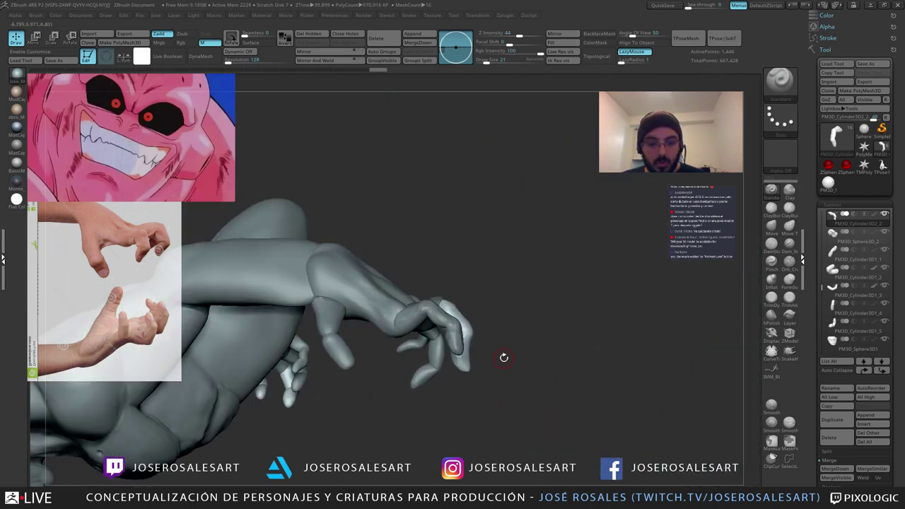
key("w")
key("q")
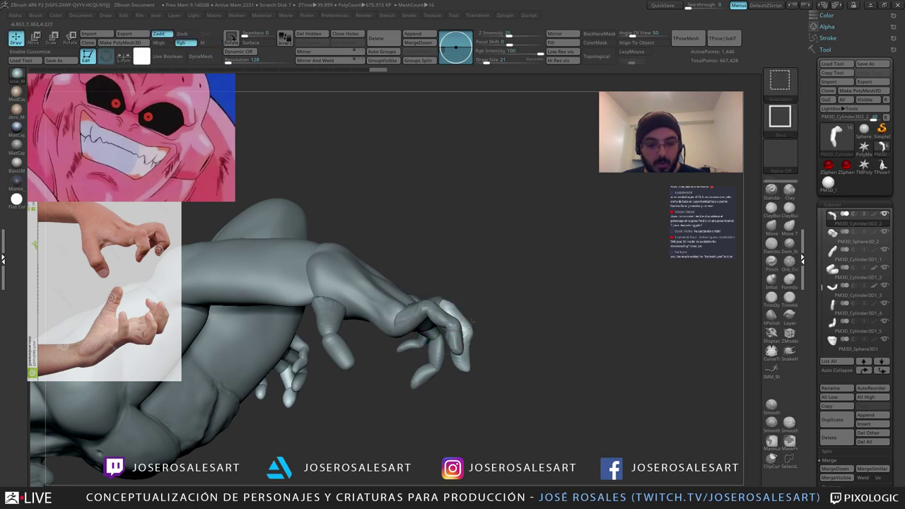
left_click(462, 320, "ctrl+shift")
left_click(509, 274, "ctrl")
left_click(478, 372, "ctrl+shift")
left_click(488, 353, "ctrl")
Step: Adjust the unmasked fingertip's angle and position so the finger curls inwards
key("e")
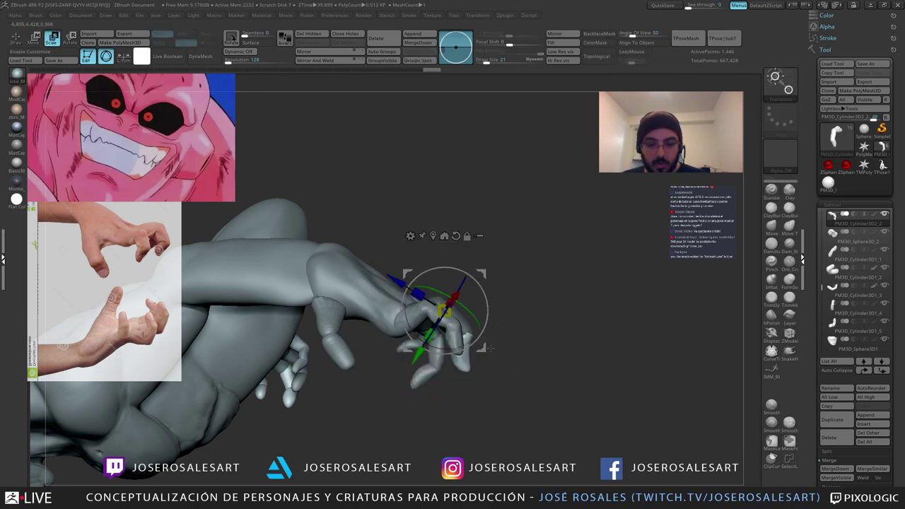
left_click_drag(497, 342, 405, 371)
key("ctrl+z")
right_click_drag(419, 346, 444, 285)
left_click_drag(443, 281, 466, 286)
right_click_drag(471, 315, 492, 318)
left_click_drag(468, 316, 461, 337)
key("q")
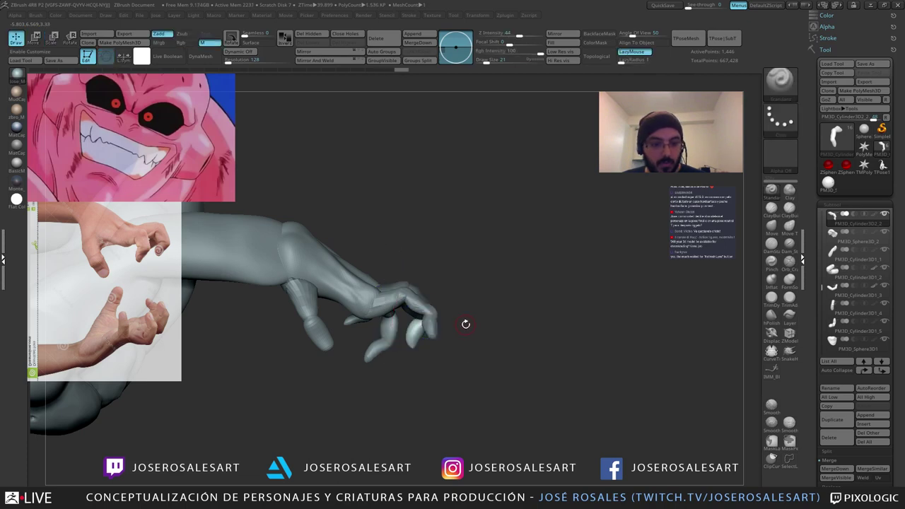
Step: Select the neighbouring finger, mask everything except its tip segment, and rotate the fingertip into a curl
left_click(439, 330, "alt")
left_click(433, 324, "ctrl+shift")
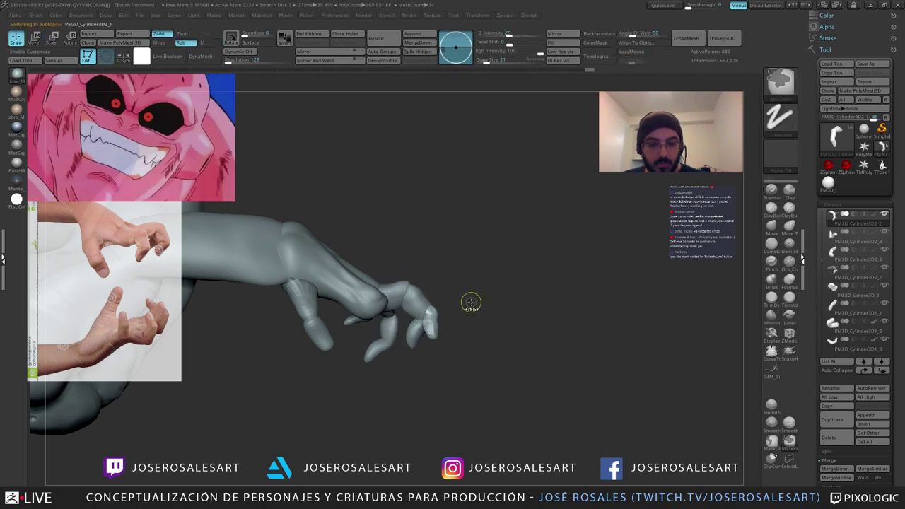
left_click_drag(483, 281, 406, 355, "ctrl")
left_click(463, 338, "ctrl+shift")
left_click(483, 353, "ctrl")
key("e")
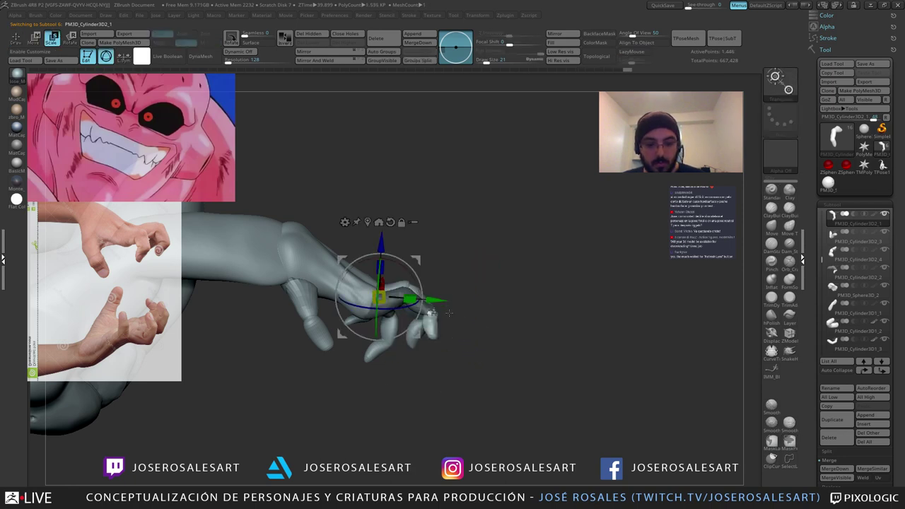
left_click_drag(422, 262, 469, 314, "alt")
mouse_move(475, 271)
left_mouse_down()
mouse_move(439, 310)
mouse_move(444, 294)
mouse_move(456, 297)
left_mouse_up()
key("q")
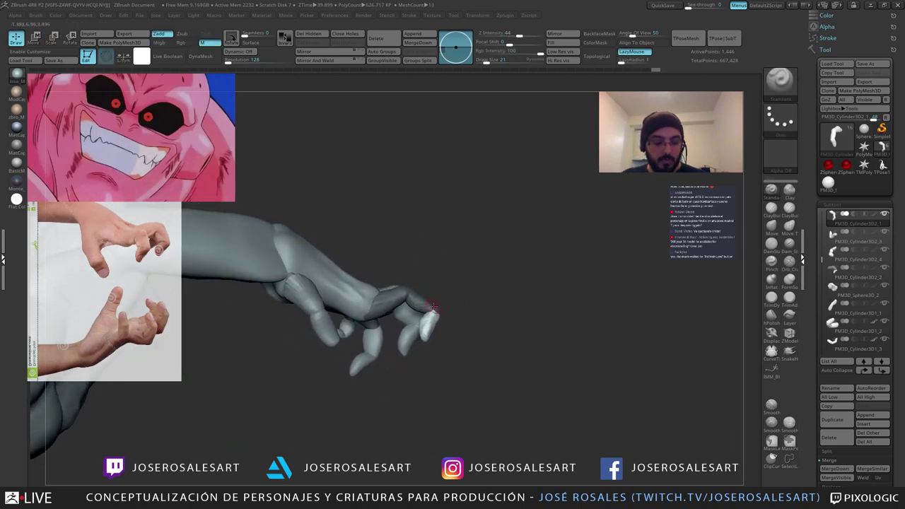
Step: Isolate the same finger's base segment, mask it, and restore the rest of the finger
left_click(429, 306, "ctrl+shift")
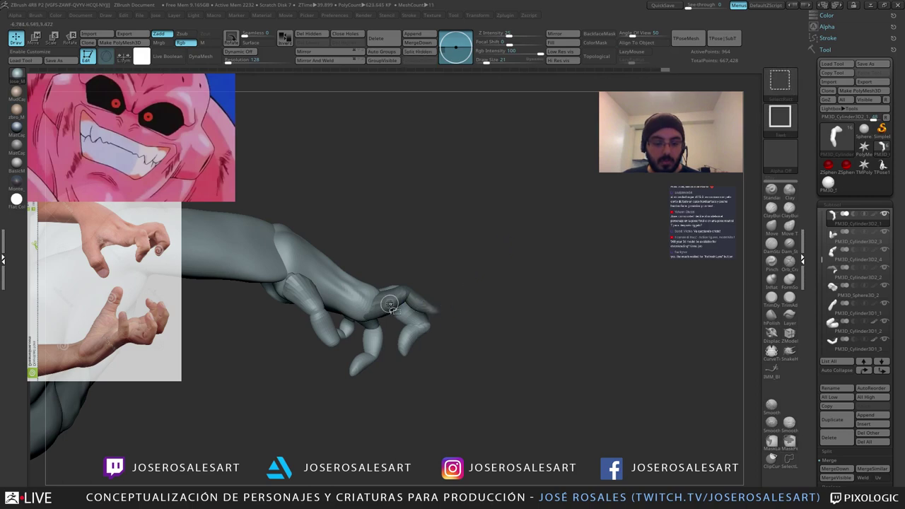
left_click(393, 305, "ctrl+shift")
left_click(462, 290, "ctrl+shift")
left_click(384, 301, "ctrl+shift")
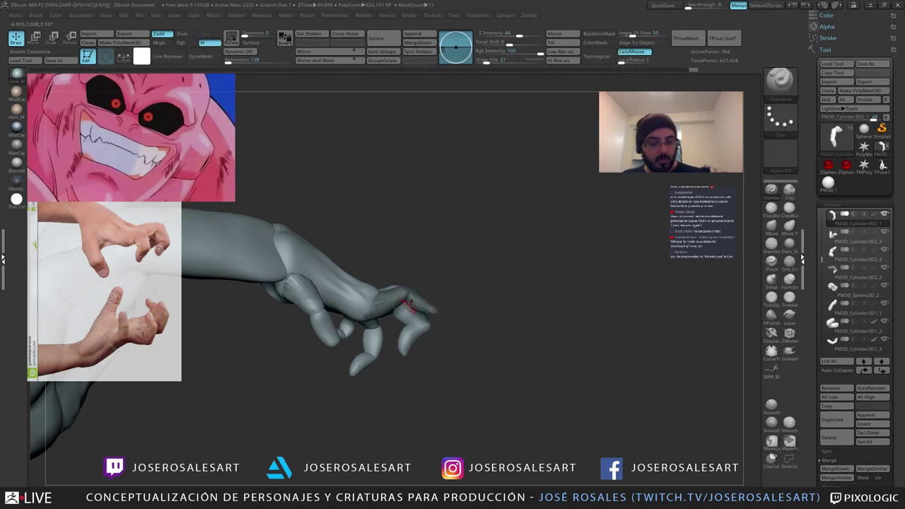
left_click(473, 291, "ctrl")
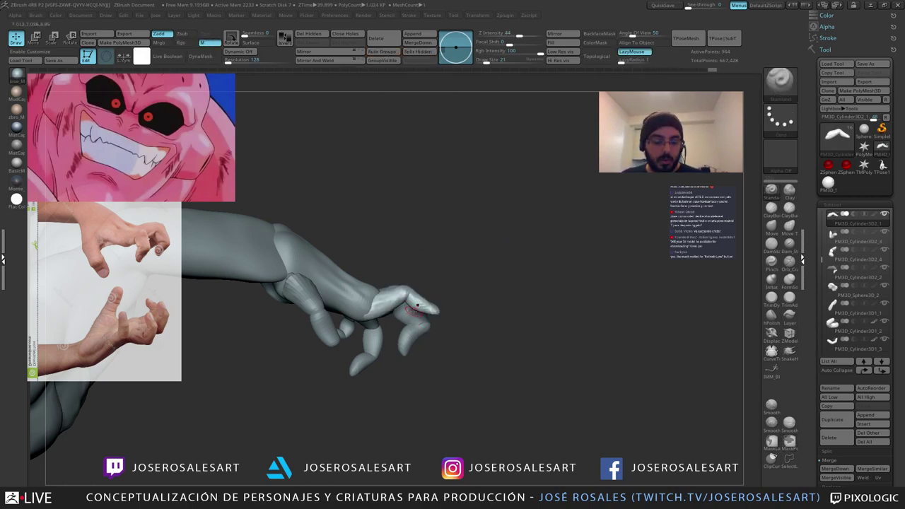
left_click(467, 286, "ctrl+shift")
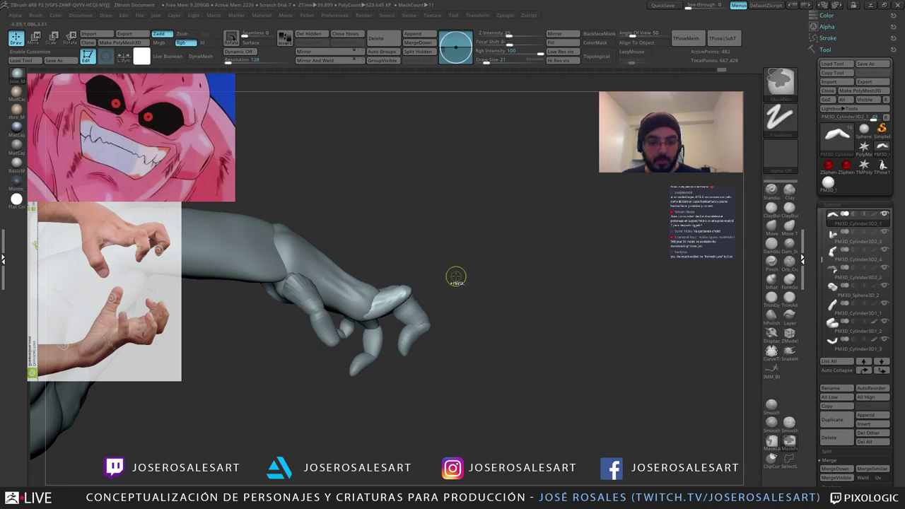
left_click(456, 277, "ctrl")
left_click(464, 294, "ctrl+shift")
Step: Move and rotate the finger's two unmasked outer segments into a natural curl, checking the pose from several angles
key("w")
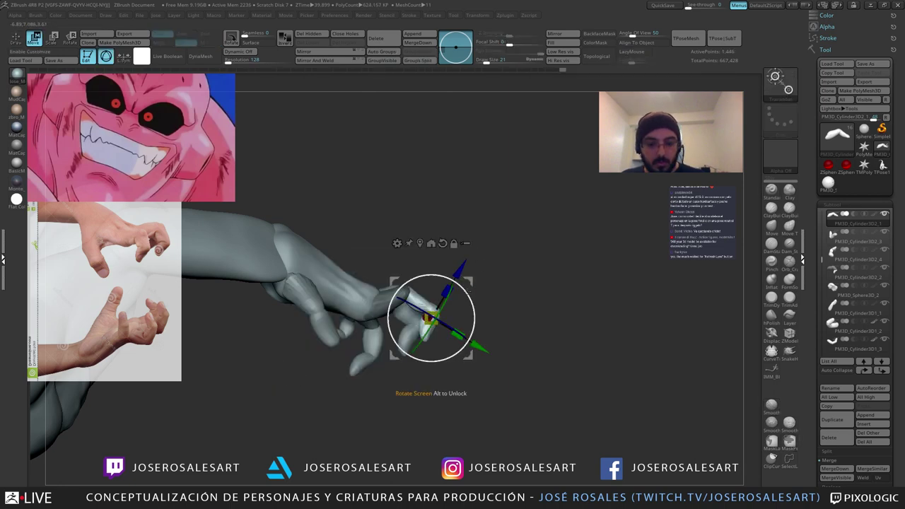
right_click_drag(467, 291, 405, 290)
left_click_drag(468, 283, 439, 259, "alt")
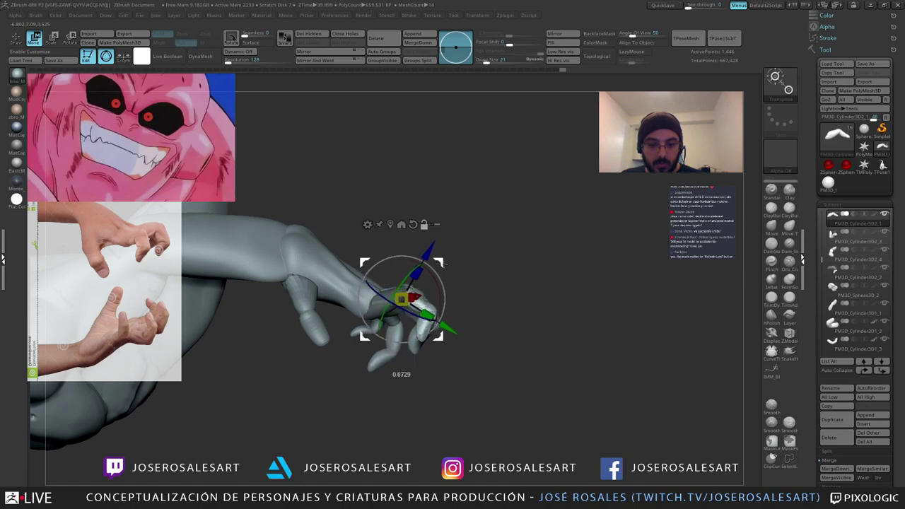
right_click_drag(450, 266, 444, 318)
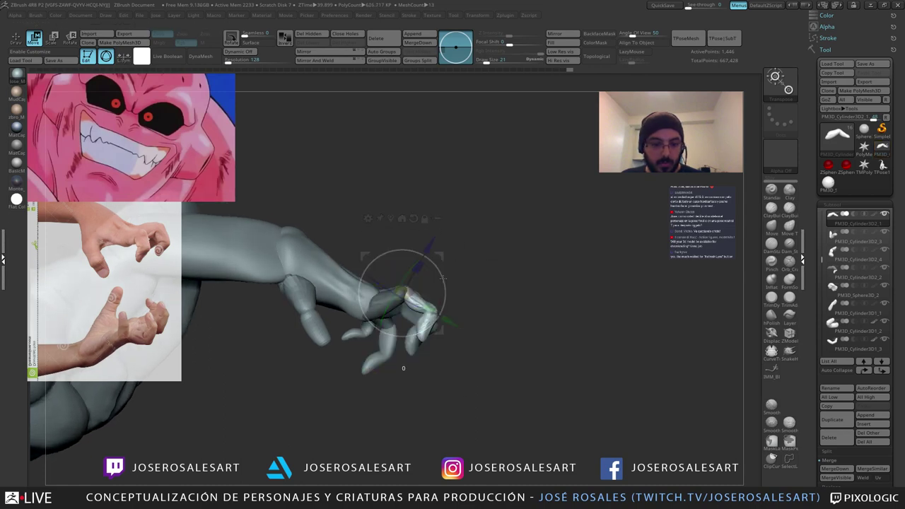
left_click_drag(438, 298, 439, 297)
right_click_drag(442, 298, 430, 316)
left_click_drag(439, 315, 438, 314)
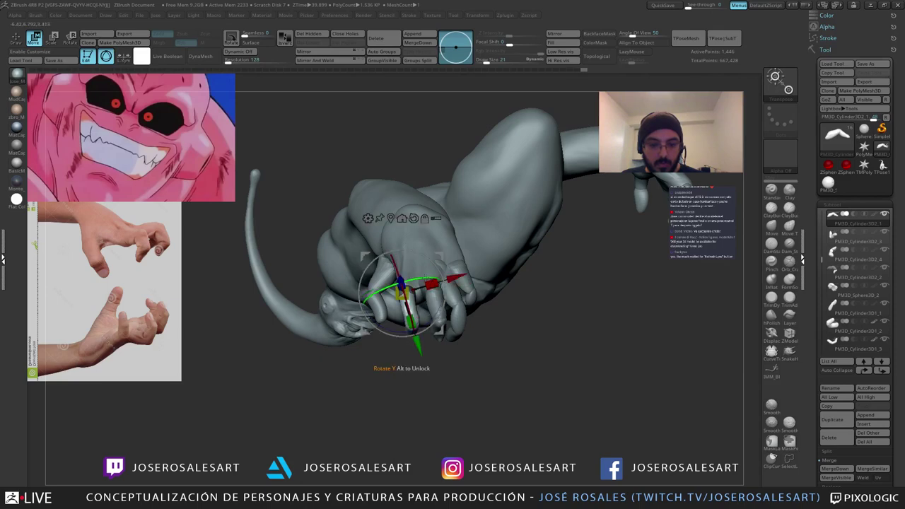
left_click_drag(406, 284, 407, 285)
key("q")
Step: Thicken the posed finger with the Inflat brush at draw size 73
mouse_move(472, 239)
right_mouse_down()
mouse_move(463, 273)
mouse_move(446, 283)
right_mouse_up()
left_click_drag(446, 281, 410, 268)
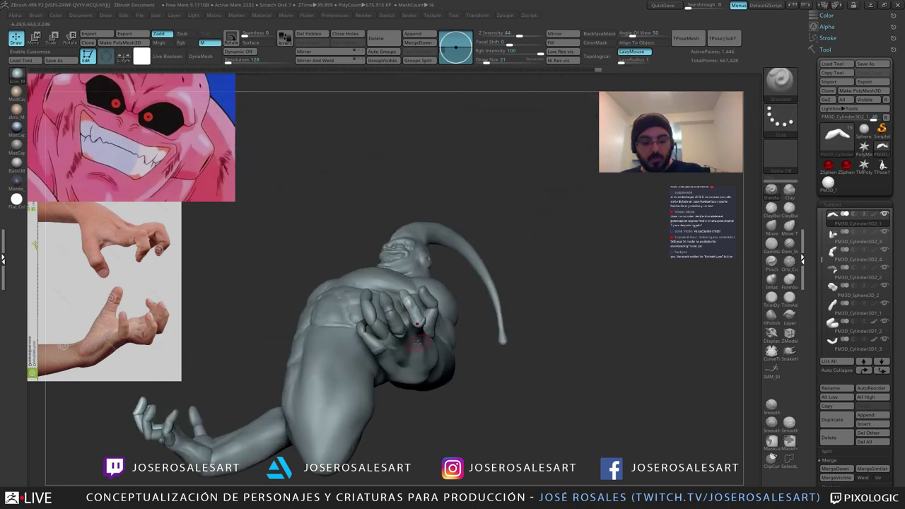
key("b")
key("i")
key("n")
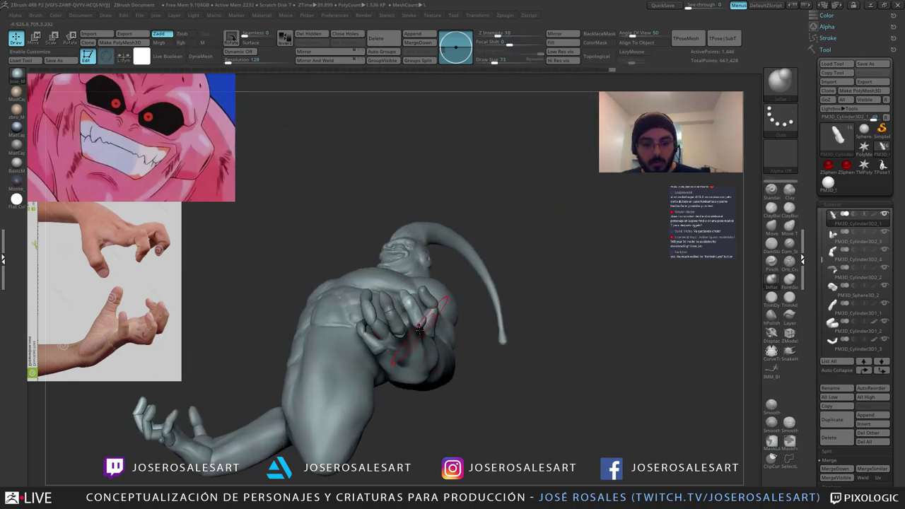
right_click_drag(420, 330, 393, 304)
left_click_drag(387, 305, 390, 297)
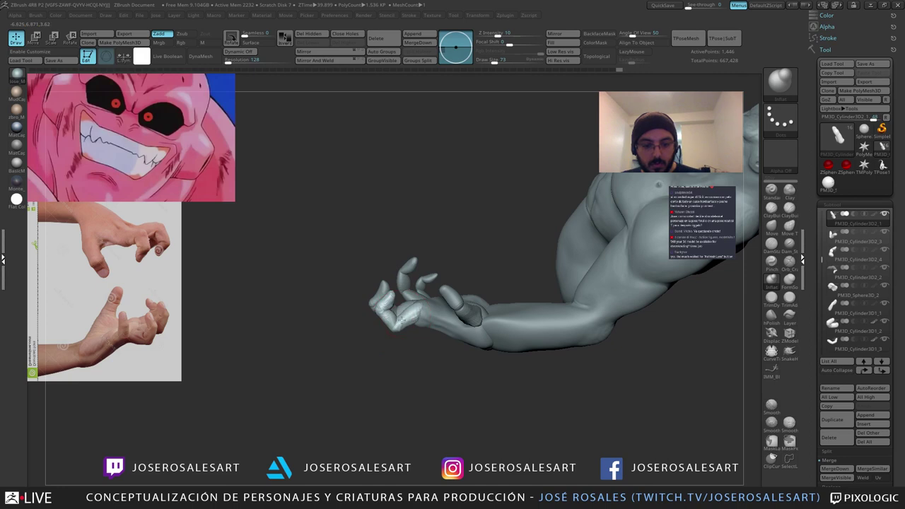
right_click_drag(401, 319, 419, 318)
Step: Select the neighbouring finger and thicken it with the Inflat brush
left_click(413, 312, "alt")
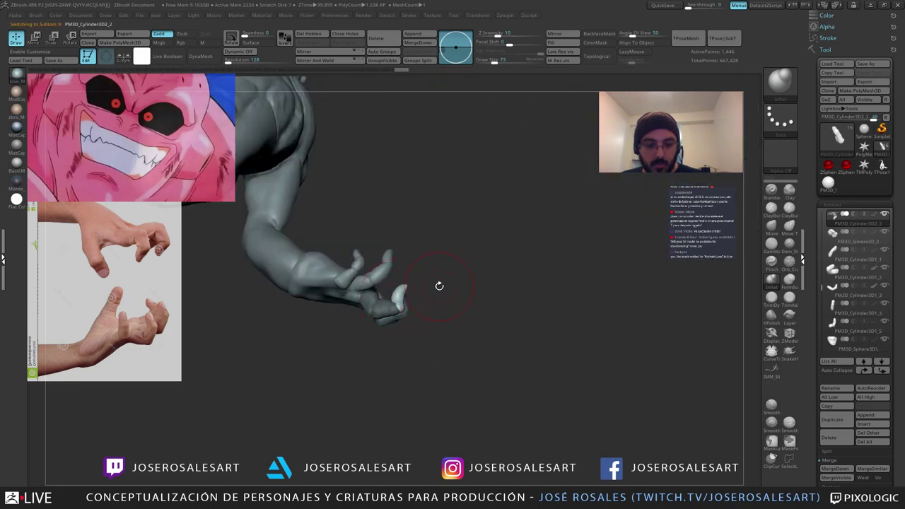
left_click_drag(439, 286, 448, 297, "ctrl")
left_click_drag(380, 318, 377, 314)
right_click_drag(377, 313, 392, 290)
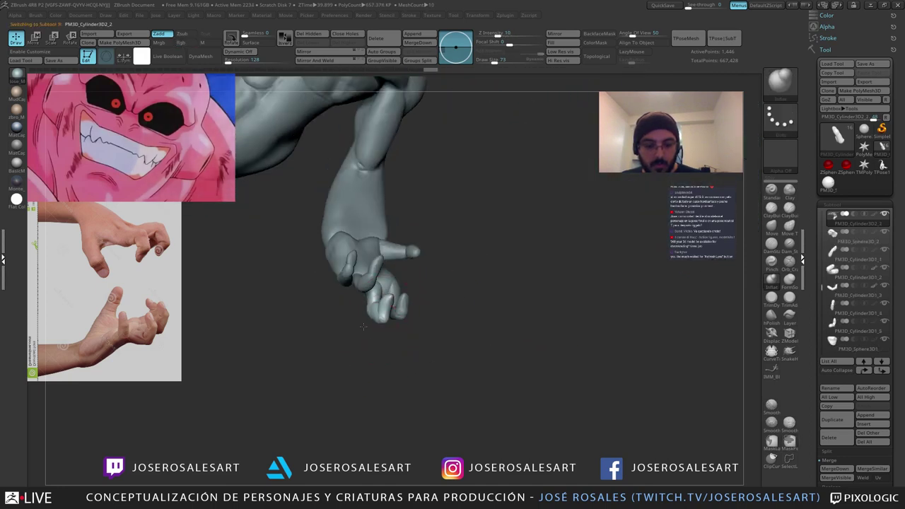
right_click_drag(364, 327, 404, 317)
left_click_drag(404, 317, 410, 323)
mouse_move(410, 324)
right_mouse_down("ctrl")
mouse_move(299, 241)
mouse_move(489, 242)
mouse_move(437, 264)
mouse_move(396, 265)
right_mouse_up("ctrl")
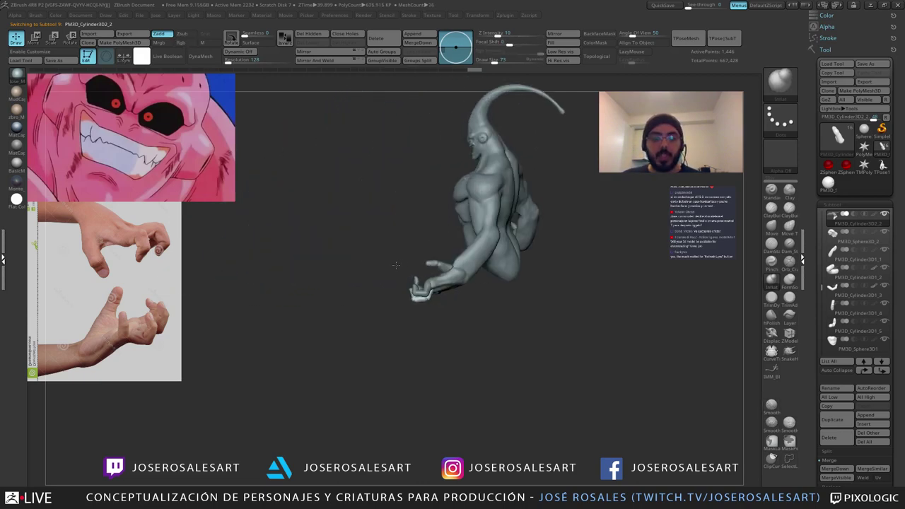
Step: Select the body mesh and build up the upper abdominal muscles with the ClayBuildup brush
left_click_drag(396, 266, 468, 237)
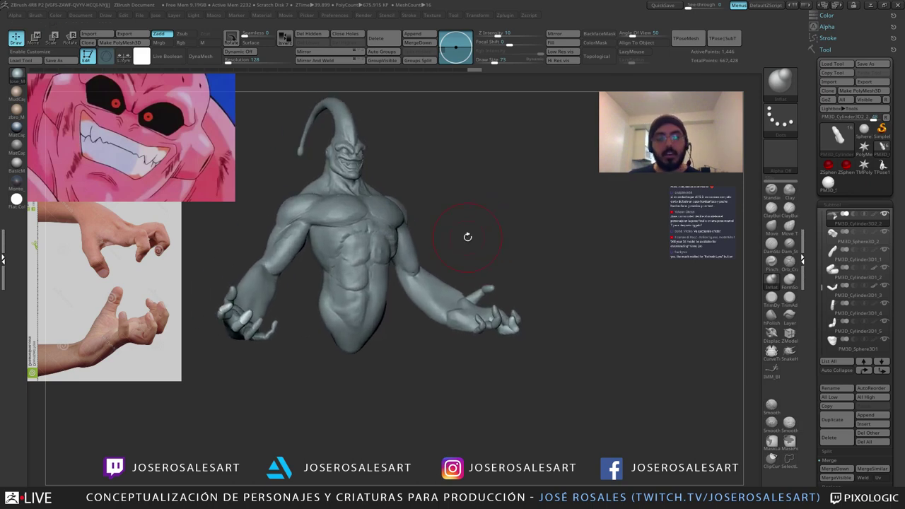
left_click(366, 309, "alt")
mouse_move(418, 317)
left_mouse_down("alt")
mouse_move(434, 327)
mouse_move(429, 353)
left_mouse_up("alt")
key("b")
key("c")
key("b")
right_click_drag(392, 198, 371, 255, "alt")
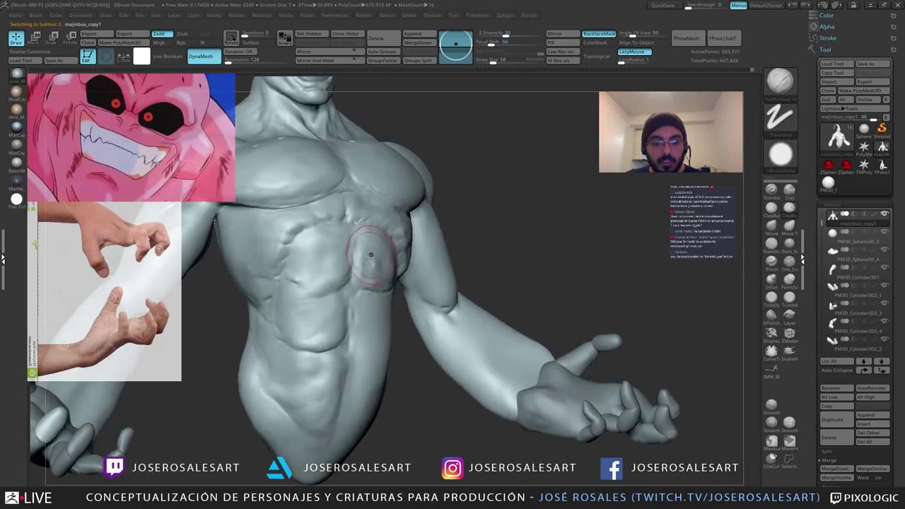
left_click_drag(388, 273, 376, 278)
mouse_move(376, 278)
right_mouse_down("ctrl")
mouse_move(360, 234)
mouse_move(371, 309)
mouse_move(358, 312)
mouse_move(398, 309)
mouse_move(386, 294)
mouse_move(352, 296)
mouse_move(408, 308)
mouse_move(325, 313)
mouse_move(368, 326)
mouse_move(375, 298)
mouse_move(359, 298)
mouse_move(421, 280)
mouse_move(397, 295)
right_mouse_up("ctrl")
Step: Carve the creases between the abdominal muscles with the DamStandard brush at draw size 30
key("b")
key("d")
key("s")
key("s")
left_click(360, 323)
Step: Refine the abdominal forms, adding volume with ClayBuildup and redefining the creases with DamStandard
key("b")
key("c")
key("b")
key("b")
key("d")
key("s")
key("b")
key("d")
key("s")
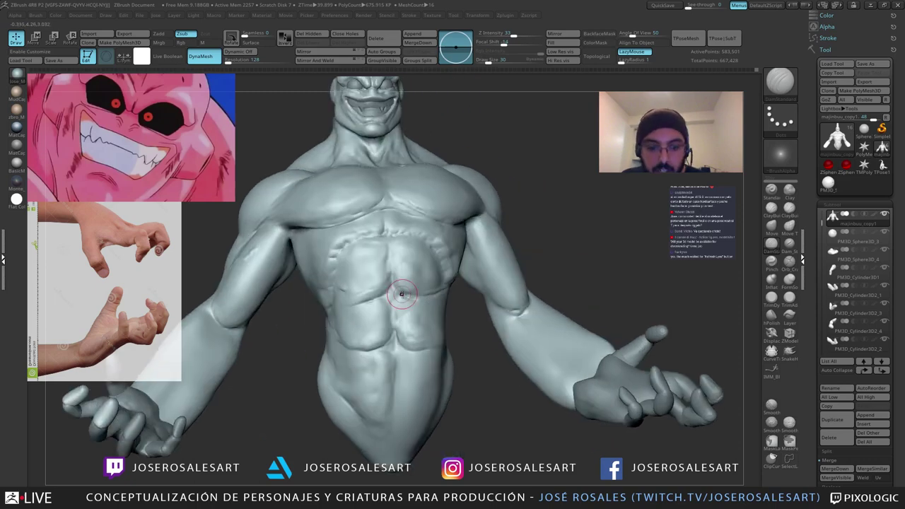
Step: Add volume to the upper abs beside the midline using ClayBuildup at draw size 23
key("b")
key("c")
key("b")
key("s")
left_click_drag(416, 300, 414, 299)
mouse_move(411, 294)
right_mouse_down()
mouse_move(425, 294)
mouse_move(415, 287)
right_mouse_up()
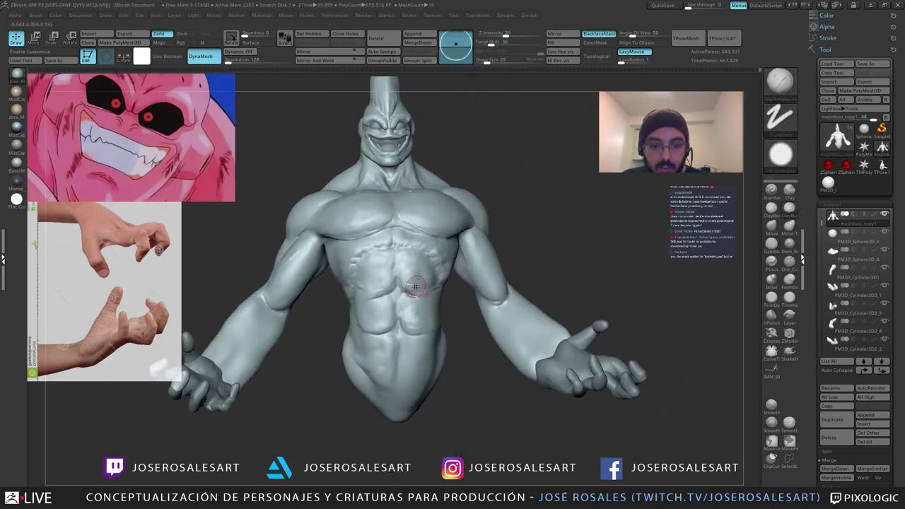
Step: Smooth the upper abdominal muscles on both sides of the midline
left_click_drag(409, 285, 415, 273, "shift")
mouse_move(402, 283)
right_mouse_down()
mouse_move(416, 284)
mouse_move(376, 285)
right_mouse_up()
left_click_drag(361, 286, 352, 292, "shift")
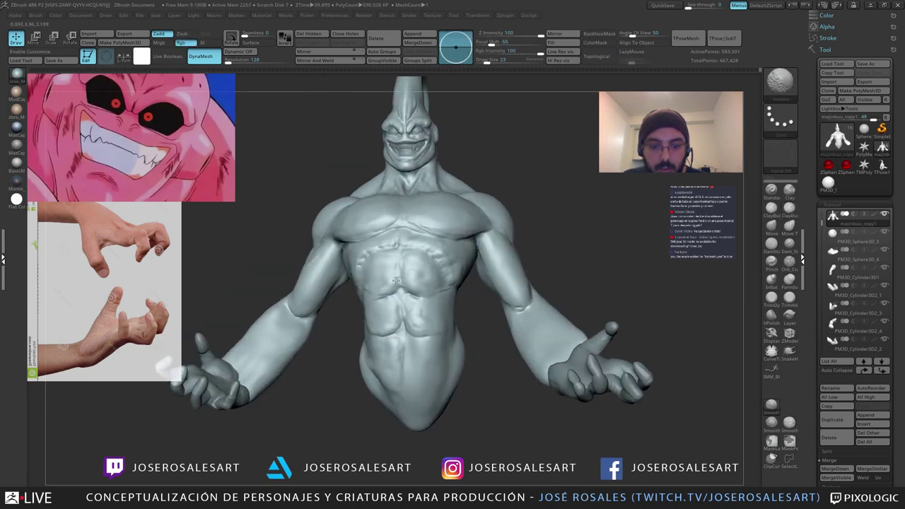
mouse_move(346, 292)
right_mouse_down()
mouse_move(361, 293)
mouse_move(384, 275)
mouse_move(432, 278)
mouse_move(388, 276)
mouse_move(402, 281)
mouse_move(387, 279)
mouse_move(379, 326)
mouse_move(395, 324)
right_mouse_up()
right_click_drag(394, 324, 393, 294, "ctrl")
left_click_drag(389, 288, 392, 301, "shift")
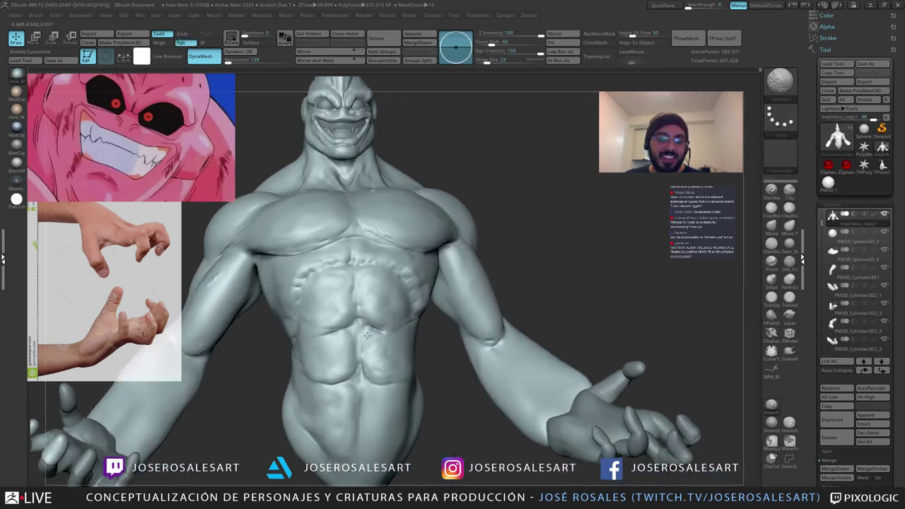
Step: Deepen the creases around the abdominal midline with the DamStandard brush
key("b")
key("d")
key("s")
mouse_move(358, 327)
right_mouse_down("ctrl")
mouse_move(368, 368)
mouse_move(355, 325)
mouse_move(352, 361)
mouse_move(368, 371)
right_mouse_up("ctrl")
mouse_move(368, 371)
right_mouse_down("ctrl")
mouse_move(364, 352)
mouse_move(385, 343)
mouse_move(369, 318)
mouse_move(387, 319)
right_mouse_up("ctrl")
Step: Build up the edges of the upper abs near the midline with ClayBuildup and smooth the strokes
key("1")
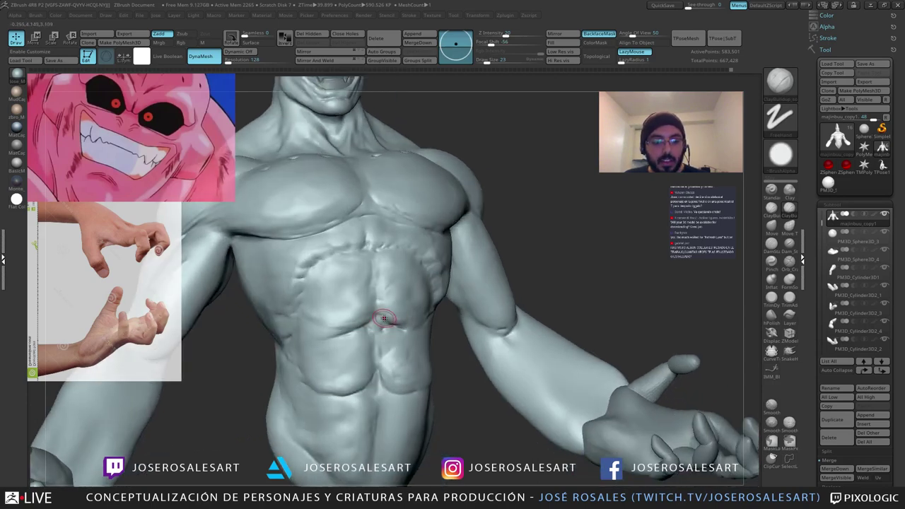
right_click_drag(322, 318, 418, 321, "ctrl")
right_click_drag(418, 321, 400, 317)
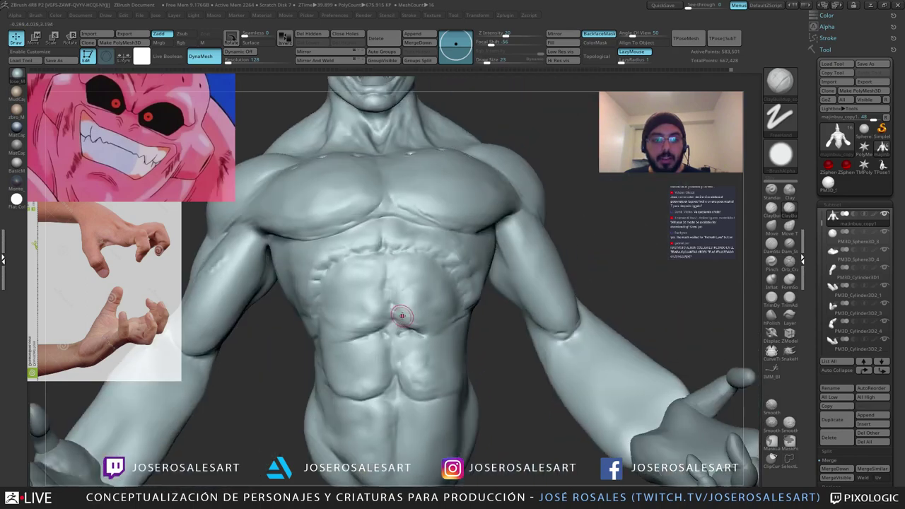
left_click_drag(402, 318, 385, 314)
right_click_drag(362, 317, 374, 317)
left_click_drag(368, 318, 342, 315, "shift")
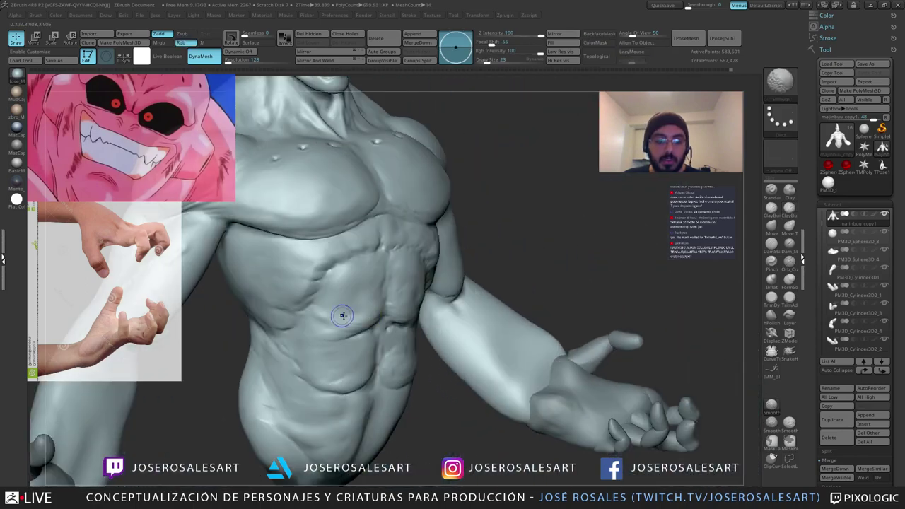
Step: Carve the crease beneath the upper abs beside the midline with the DamStandard brush
right_click_drag(342, 315, 325, 318)
right_click_drag(385, 306, 393, 272)
mouse_move(393, 273)
right_mouse_down()
mouse_move(364, 286)
mouse_move(403, 312)
mouse_move(440, 291)
right_mouse_up()
right_click_drag(440, 291, 483, 310, "ctrl")
key("b")
key("d")
key("s")
mouse_move(434, 342)
right_mouse_down()
mouse_move(432, 319)
mouse_move(454, 325)
mouse_move(368, 317)
mouse_move(394, 304)
right_mouse_up()
Step: Build up the abs around the midline crossing with ClayBuildup and smooth the strokes
key("b")
key("c")
key("b")
mouse_move(393, 304)
right_mouse_down("ctrl")
mouse_move(388, 344)
mouse_move(390, 330)
right_mouse_up("ctrl")
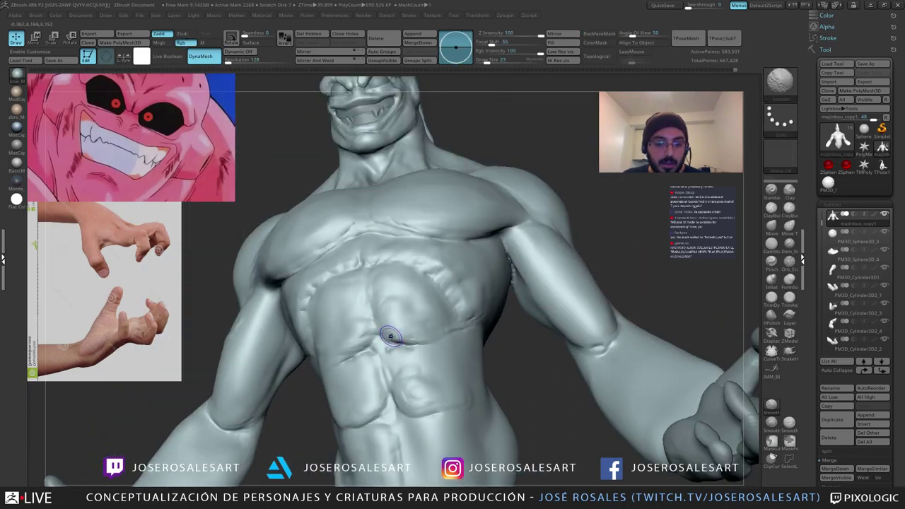
left_click_drag(389, 338, 389, 343, "shift")
right_click_drag(388, 344, 405, 338)
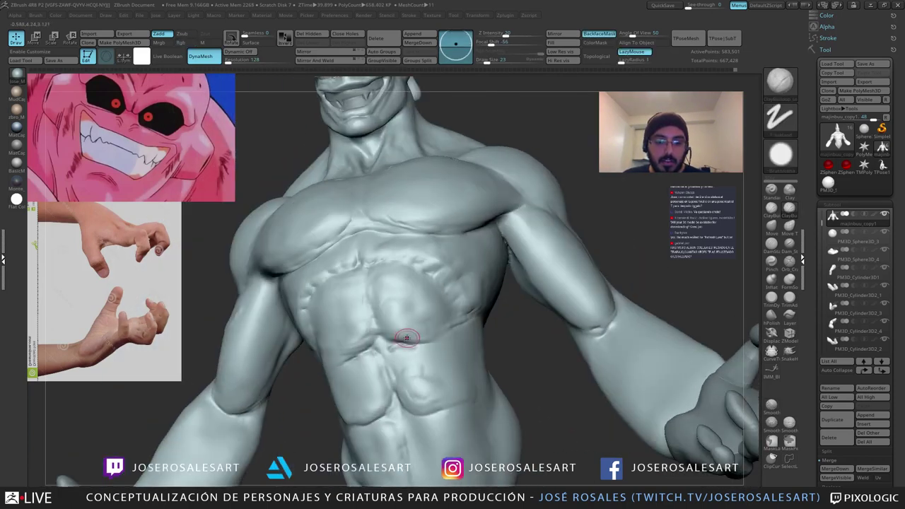
Step: Raise a soft fold along the crease beneath the upper ab using the Standard brush with a reduced Z Intensity
key("b")
key("s")
key("t")
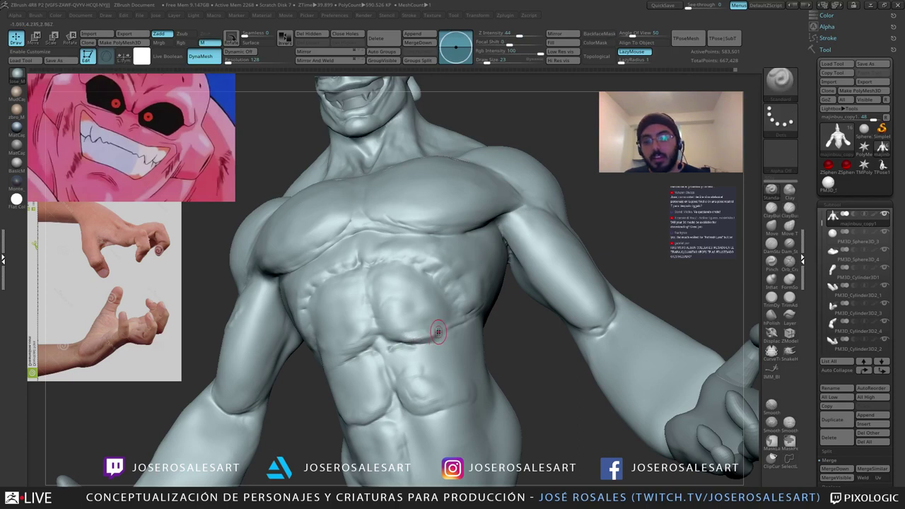
key("u")
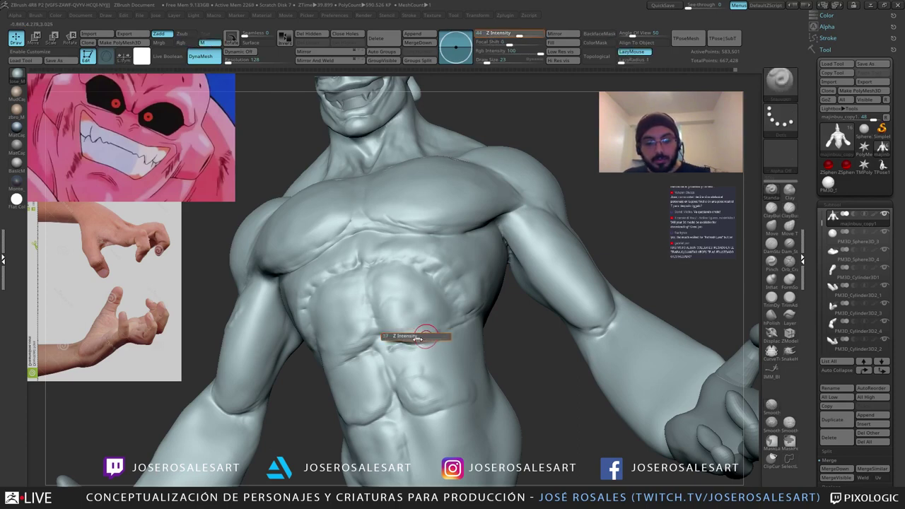
left_click(416, 338)
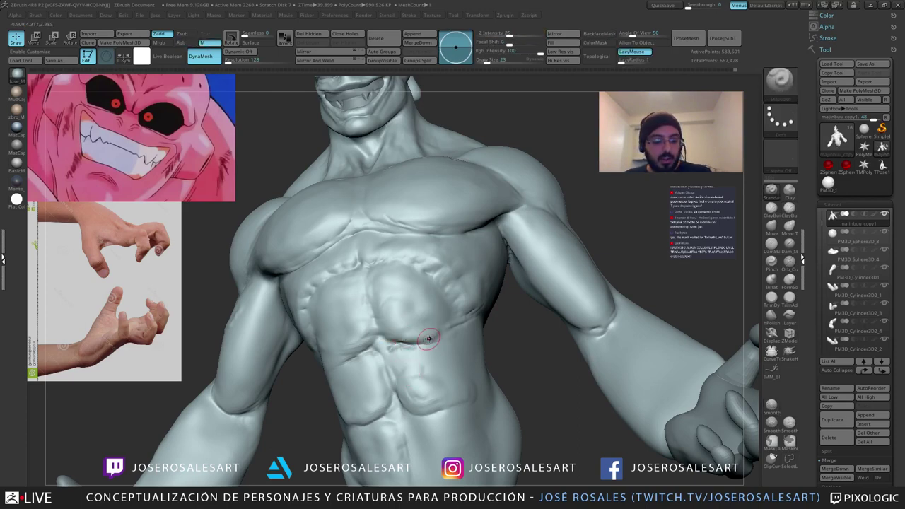
Step: Deepen the crease beneath the upper ab with the DamStandard brush at draw size 23
key("b")
key("d")
key("s")
right_click_drag(401, 359, 376, 352)
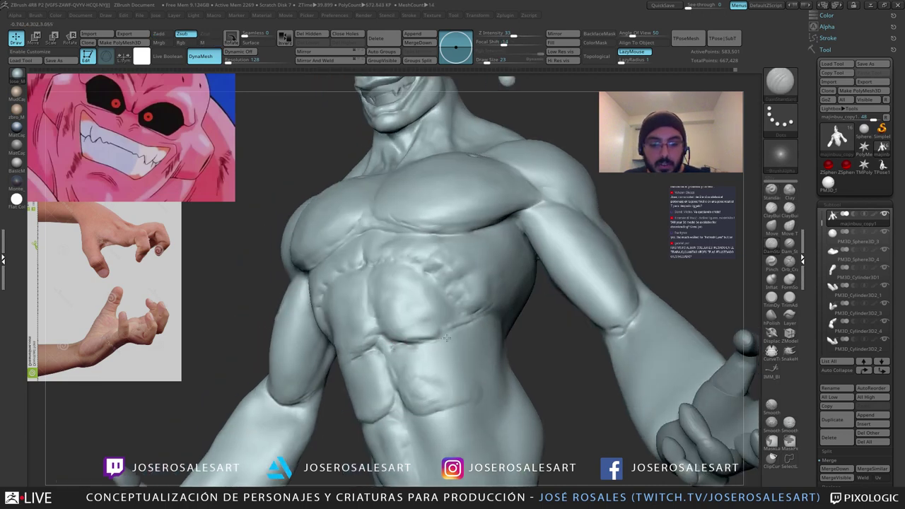
right_click_drag(459, 320, 419, 335)
Step: Add volume along the outer end of the crease under the upper ab using the Standard brush at draw size 21
key("b")
key("s")
key("t")
key("s")
left_click(417, 334)
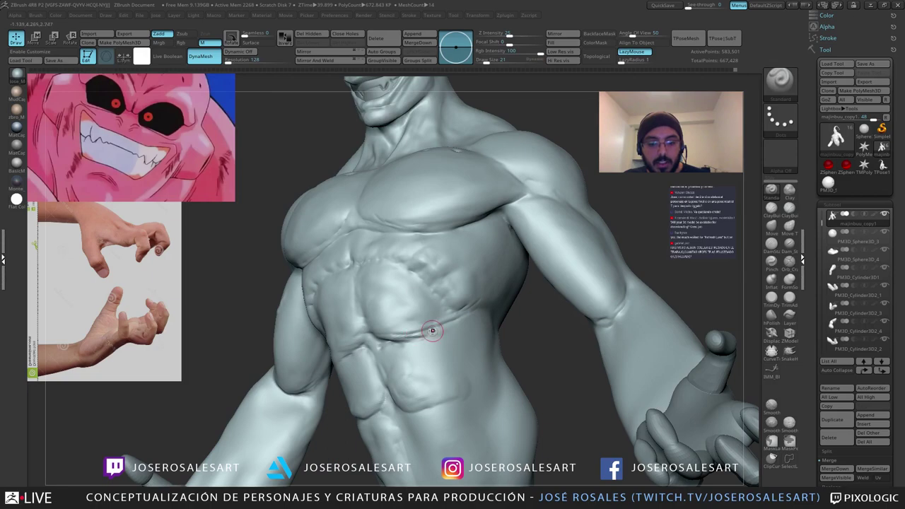
left_click_drag(433, 331, 450, 325)
mouse_move(424, 330)
right_mouse_down()
mouse_move(447, 326)
mouse_move(406, 327)
mouse_move(415, 329)
right_mouse_up()
mouse_move(439, 299)
right_mouse_down("ctrl")
mouse_move(346, 286)
mouse_move(349, 301)
right_mouse_up("ctrl")
mouse_move(350, 301)
right_mouse_down("ctrl")
mouse_move(358, 341)
mouse_move(387, 326)
mouse_move(399, 291)
right_mouse_up("ctrl")
Step: Smooth the midline crossing below the upper abs and the muscle transitions beside the middle abs
key("1")
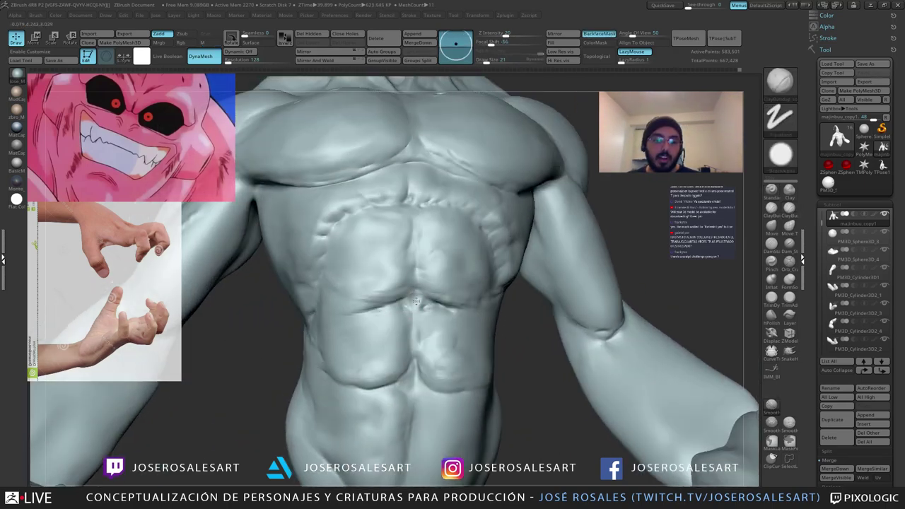
mouse_move(423, 305)
left_mouse_down("shift")
mouse_move(419, 286)
mouse_move(415, 301)
left_mouse_up("shift")
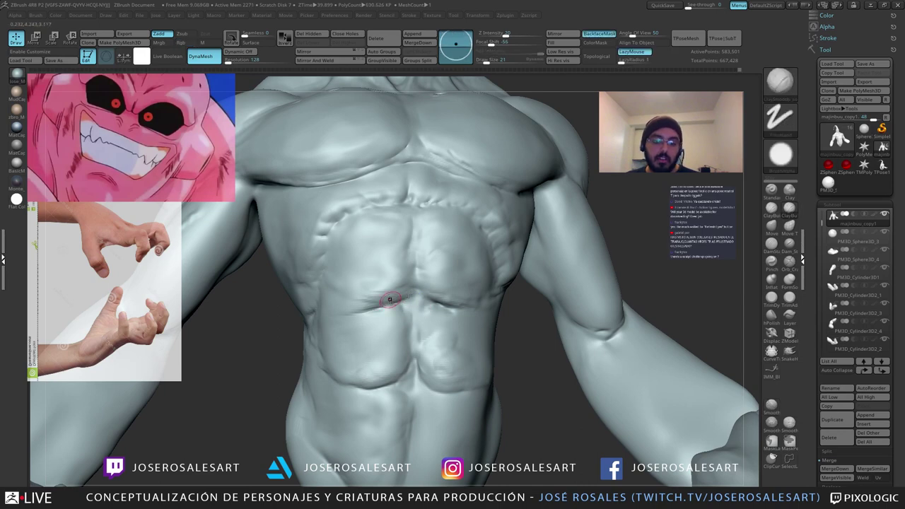
right_click_drag(390, 300, 406, 312, "ctrl")
right_click_drag(374, 360, 356, 337)
mouse_move(357, 337)
right_mouse_down("ctrl")
mouse_move(390, 327)
mouse_move(378, 322)
mouse_move(347, 335)
right_mouse_up("ctrl")
mouse_move(346, 335)
right_mouse_down("ctrl")
mouse_move(358, 346)
mouse_move(380, 340)
right_mouse_up("ctrl")
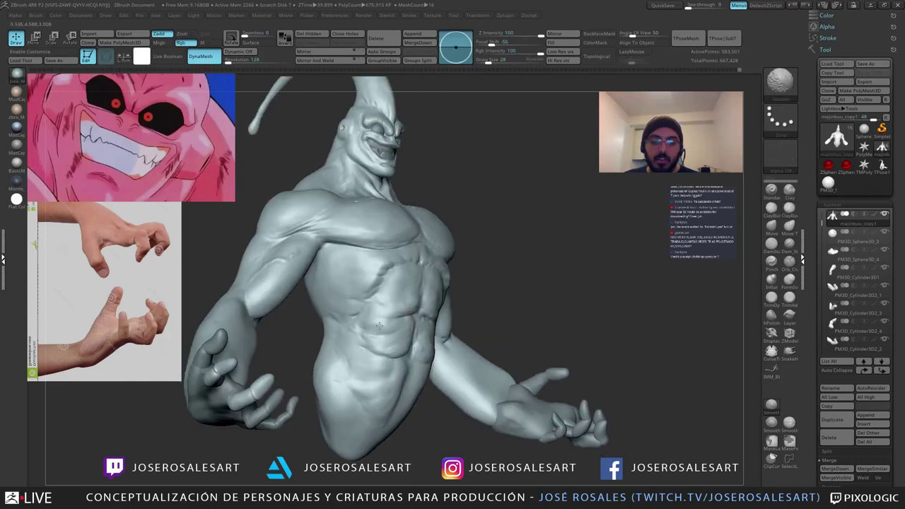
left_click_drag(380, 326, 380, 342, "shift")
mouse_move(381, 342)
right_mouse_down()
mouse_move(361, 344)
mouse_move(361, 317)
mouse_move(393, 326)
mouse_move(329, 310)
mouse_move(370, 304)
right_mouse_up()
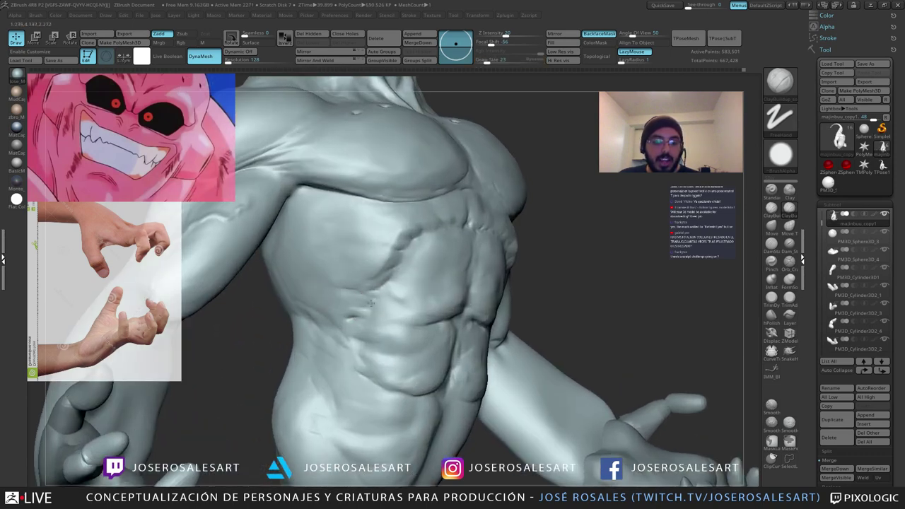
Step: Shape the muscle folds on the side of the ribcage with the Standard brush at draw size 23 and smooth them
key("b")
key("s")
key("t")
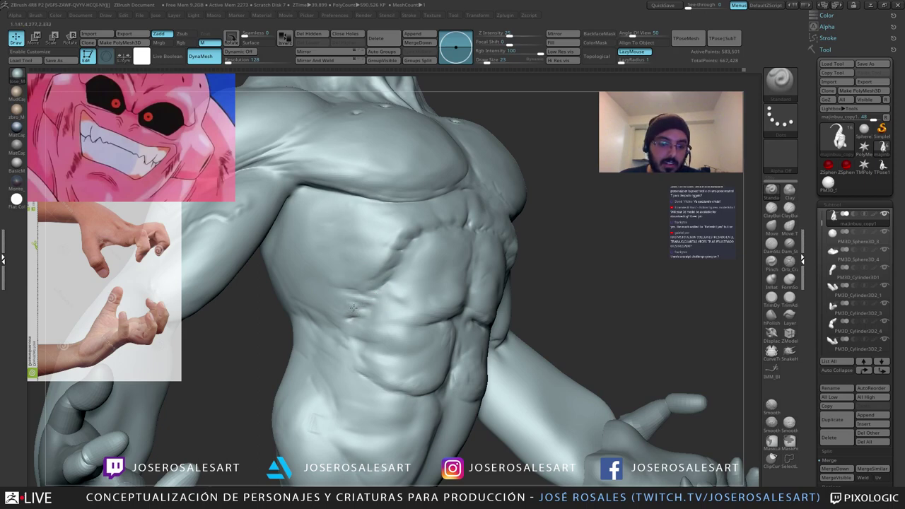
left_click_drag(346, 311, 350, 312, "shift")
mouse_move(349, 313)
right_mouse_down()
mouse_move(308, 314)
mouse_move(389, 319)
mouse_move(304, 314)
right_mouse_up()
Step: Carve creases between the side rib muscles with the DamStandard brush and soften them
key("b")
key("d")
key("s")
right_click_drag(378, 310, 391, 316)
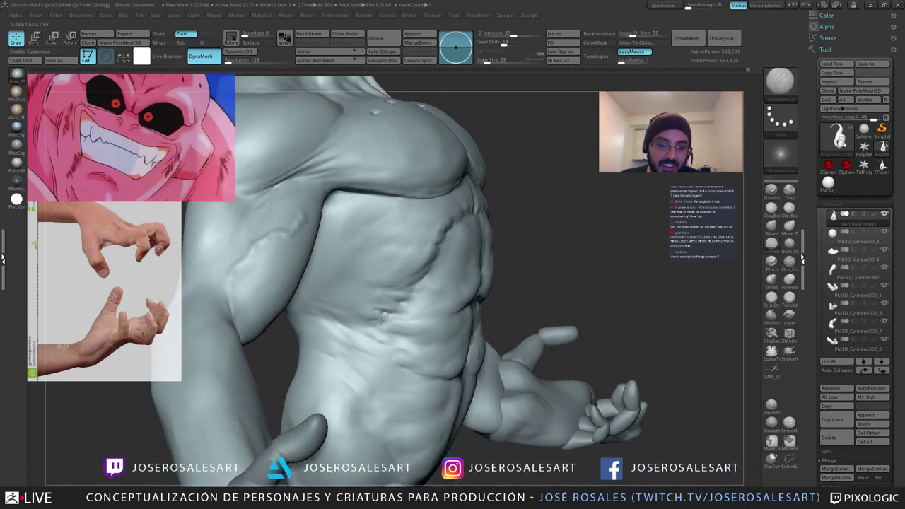
left_click_drag(353, 321, 389, 318, "shift")
right_click_drag(399, 318, 329, 315)
mouse_move(472, 275)
right_mouse_down("alt")
mouse_move(391, 273)
mouse_move(372, 243)
right_mouse_up("alt")
right_click_drag(318, 280, 351, 285)
mouse_move(349, 290)
left_mouse_down("shift")
mouse_move(343, 303)
mouse_move(293, 305)
left_mouse_up("shift")
mouse_move(301, 290)
right_mouse_down()
mouse_move(344, 281)
mouse_move(333, 258)
right_mouse_up()
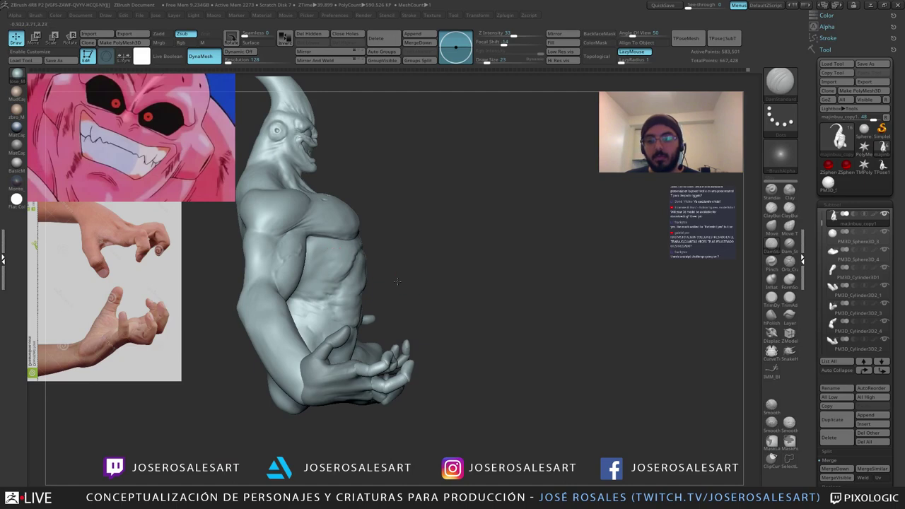
mouse_move(397, 281)
right_mouse_down()
mouse_move(368, 275)
mouse_move(364, 315)
right_mouse_up()
mouse_move(356, 256)
right_mouse_down("ctrl")
mouse_move(360, 287)
mouse_move(311, 290)
right_mouse_up("ctrl")
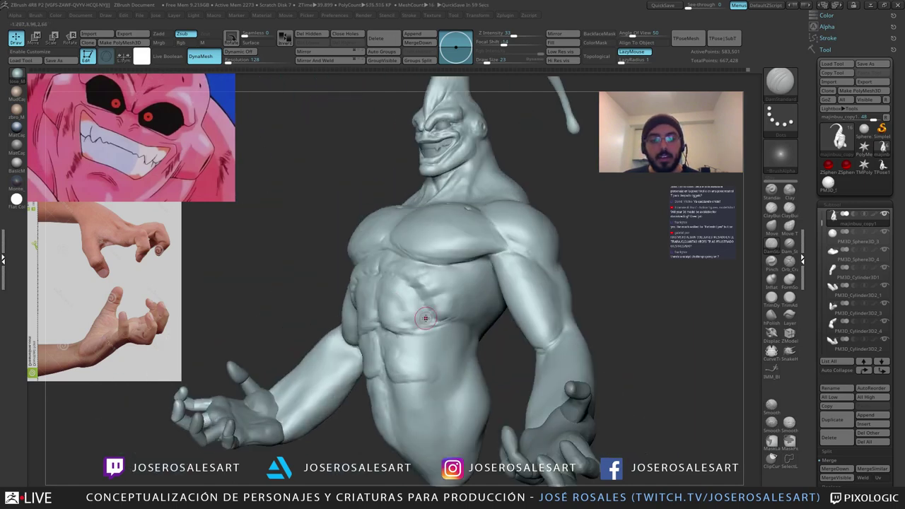
Step: Build up the rib muscle beside the opposite upper ab using ClayBuildup at draw size 26
right_click_drag(439, 315, 445, 340, "ctrl")
mouse_move(444, 341)
right_mouse_down()
mouse_move(508, 331)
mouse_move(471, 310)
mouse_move(450, 361)
right_mouse_up()
key("b")
key("c")
key("b")
left_click_drag(460, 317, 445, 320)
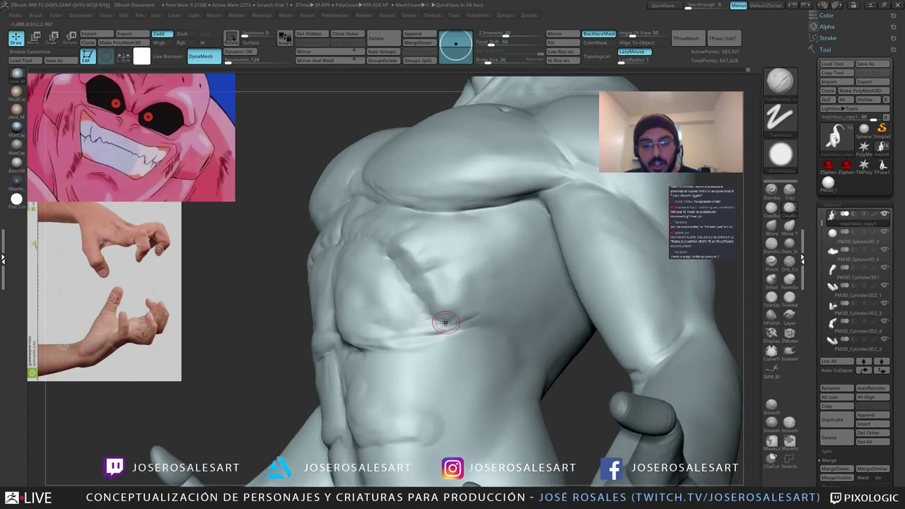
mouse_move(449, 345)
right_mouse_down("ctrl")
mouse_move(447, 322)
mouse_move(457, 323)
mouse_move(416, 325)
mouse_move(469, 336)
mouse_move(507, 317)
mouse_move(438, 299)
mouse_move(472, 277)
mouse_move(446, 268)
mouse_move(394, 309)
mouse_move(435, 314)
mouse_move(406, 311)
mouse_move(415, 326)
mouse_move(442, 193)
right_mouse_up("ctrl")
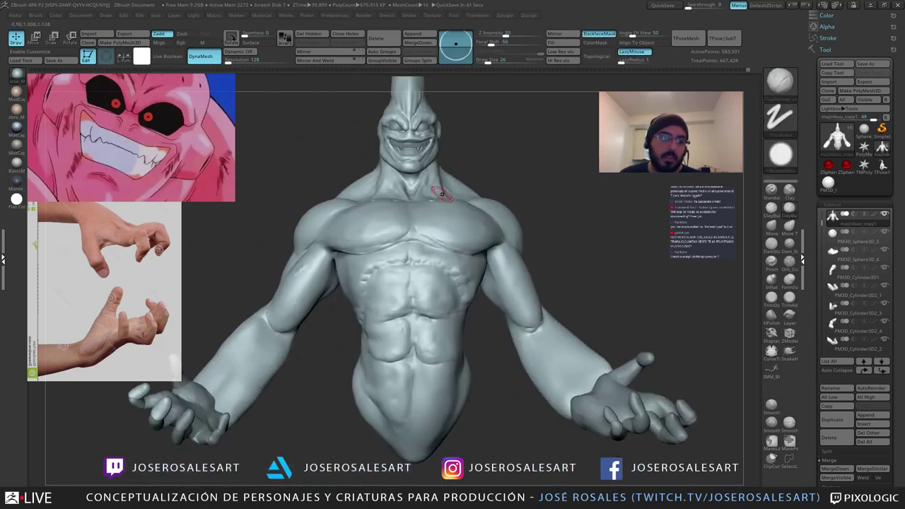
Step: Carve the crease beneath the middle row of abs on both sides of the midline with the DamStandard brush
left_click_drag(337, 343, 396, 333, "alt")
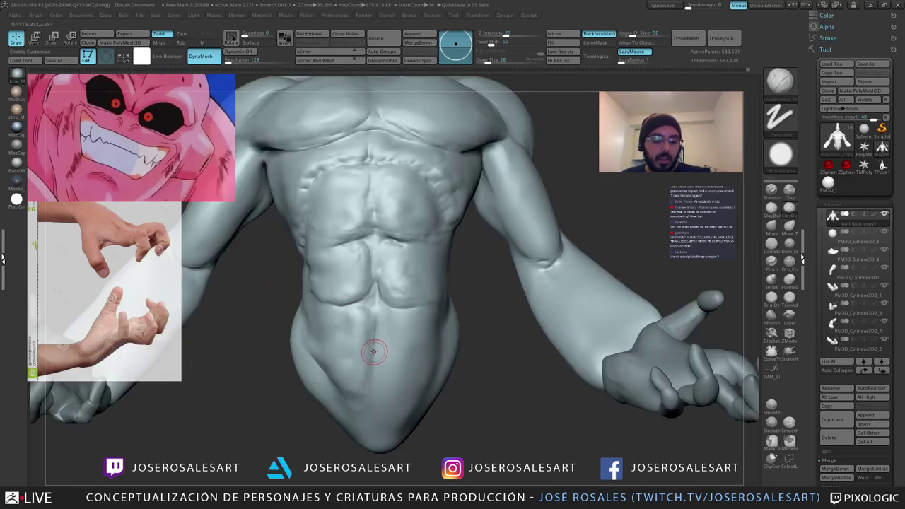
key("b")
key("d")
key("s")
right_click_drag(375, 352, 425, 320)
right_click_drag(347, 302, 309, 302)
mouse_move(308, 302)
right_mouse_down("ctrl")
mouse_move(365, 305)
mouse_move(378, 296)
right_mouse_up("ctrl")
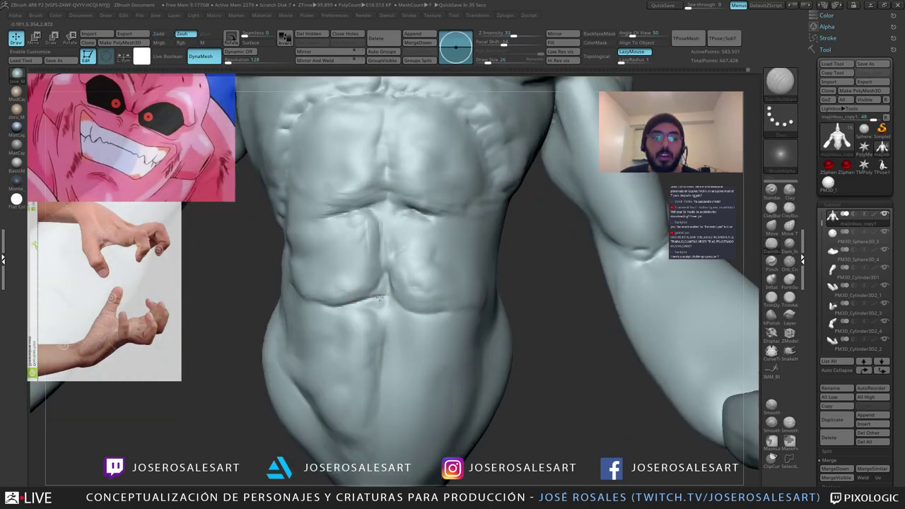
left_click_drag(365, 301, 382, 298)
right_click_drag(406, 309, 414, 309)
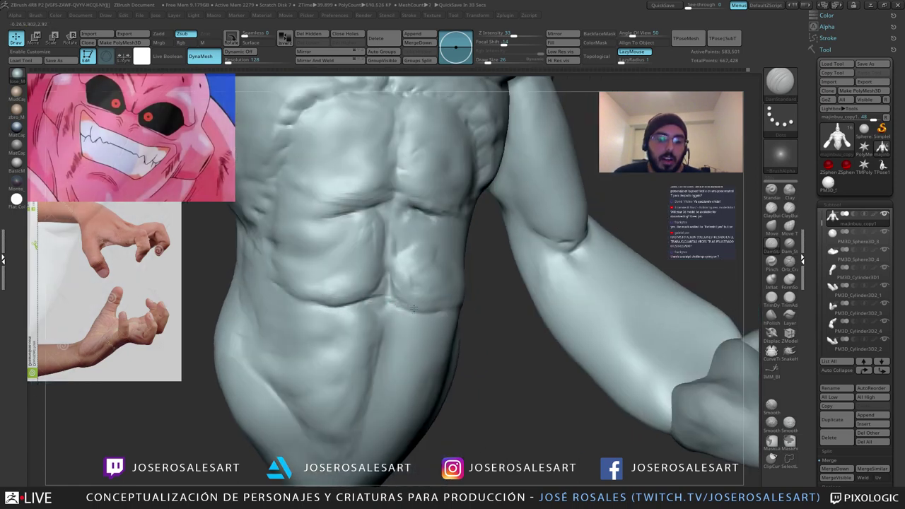
left_click_drag(411, 309, 426, 310)
right_click_drag(406, 291, 385, 297)
right_click(378, 300)
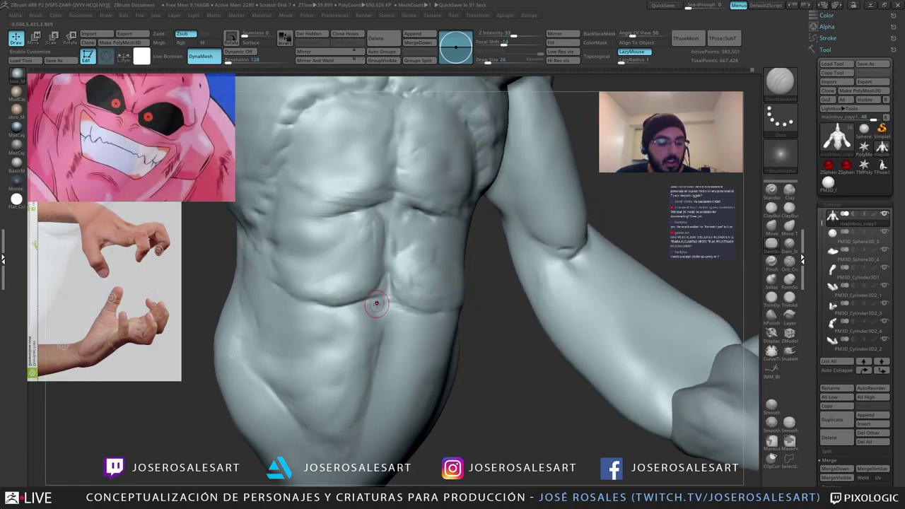
Step: Build up the lower abdomen below the middle abs with ClayBuildup, enlarging the draw size to 36
key("b")
key("c")
key("b")
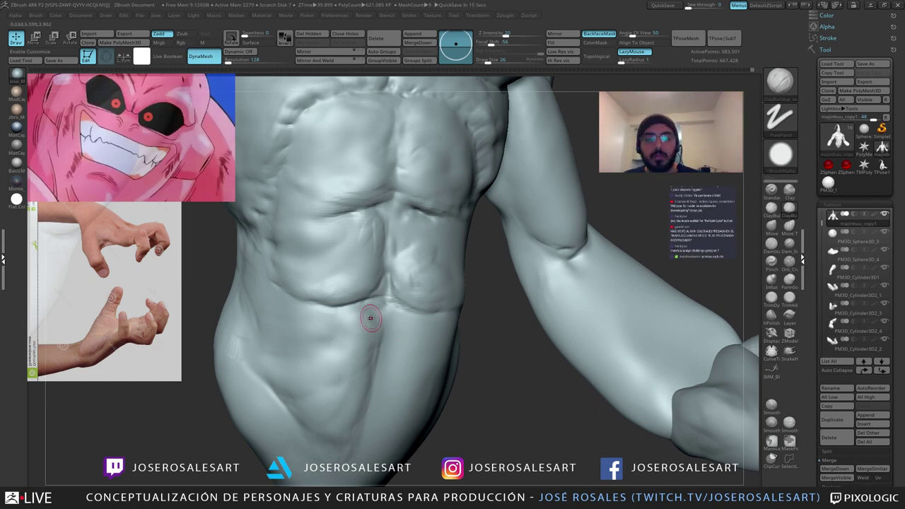
right_click_drag(372, 318, 352, 385)
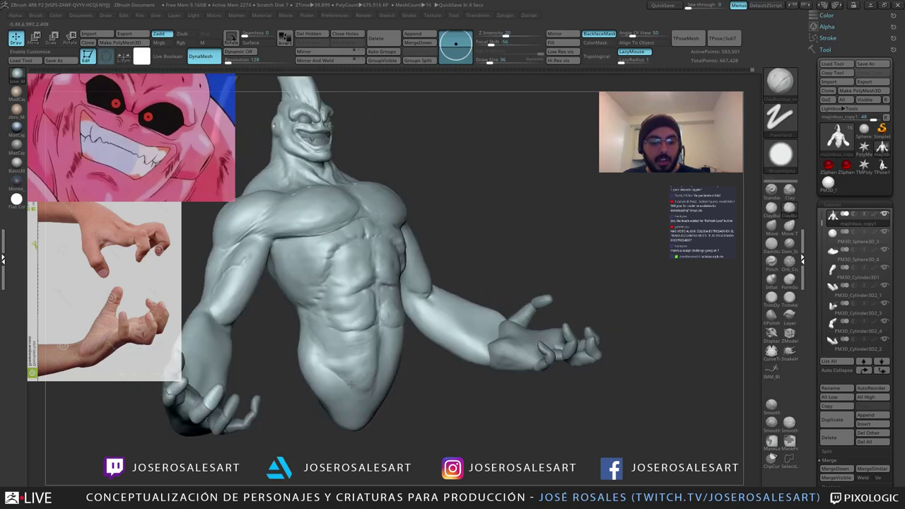
key("s")
left_click_drag(344, 377, 344, 372)
key("s")
mouse_move(343, 372)
right_mouse_down()
mouse_move(403, 351)
mouse_move(371, 361)
mouse_move(369, 322)
mouse_move(383, 396)
mouse_move(344, 411)
mouse_move(356, 421)
mouse_move(372, 407)
mouse_move(341, 401)
right_mouse_up()
Step: Define the crease at the base of the lower abdomen with the DamStandard brush and smooth it
key("b")
key("m")
key("v")
key("b")
key("d")
key("s")
left_click_drag(346, 403, 357, 400, "shift")
right_click_drag(355, 400, 358, 404)
Step: Add volume along the lower abdomen's bottom crease using ClayBuildup at draw size 19
mouse_move(339, 404)
right_mouse_down()
mouse_move(388, 397)
mouse_move(356, 384)
mouse_move(384, 409)
right_mouse_up()
key("2")
key("s")
left_click_drag(384, 410, 387, 410)
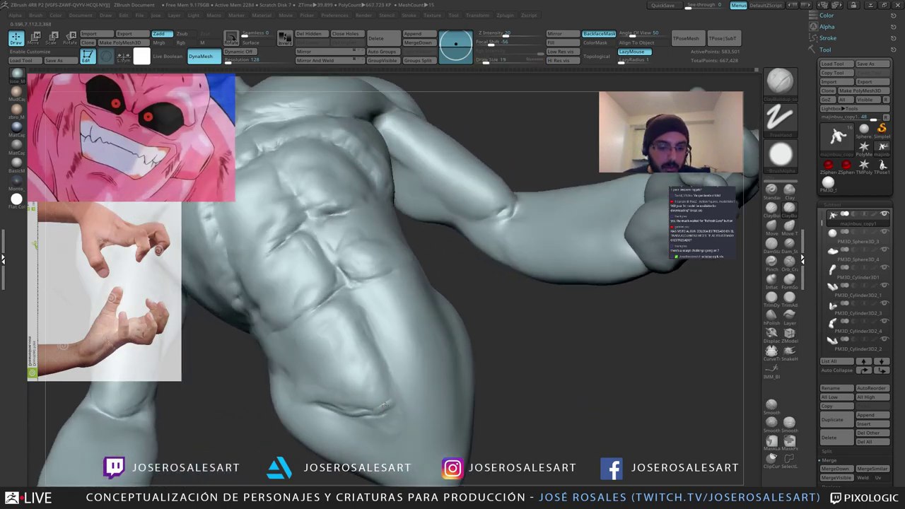
Step: Smooth the bottom crease of the lower abdomen and refine the muscle forms above it
mouse_move(400, 397)
right_mouse_down()
mouse_move(384, 404)
mouse_move(358, 391)
right_mouse_up()
left_click_drag(358, 391, 358, 394, "shift")
right_click_drag(358, 394, 364, 400)
mouse_move(363, 400)
left_mouse_down("shift")
mouse_move(346, 396)
mouse_move(390, 416)
left_mouse_up("shift")
mouse_move(382, 408)
right_mouse_down()
mouse_move(386, 400)
mouse_move(375, 404)
mouse_move(386, 378)
mouse_move(382, 417)
mouse_move(370, 363)
mouse_move(357, 355)
right_mouse_up()
mouse_move(380, 354)
left_mouse_down()
mouse_move(355, 365)
mouse_move(372, 364)
left_mouse_up()
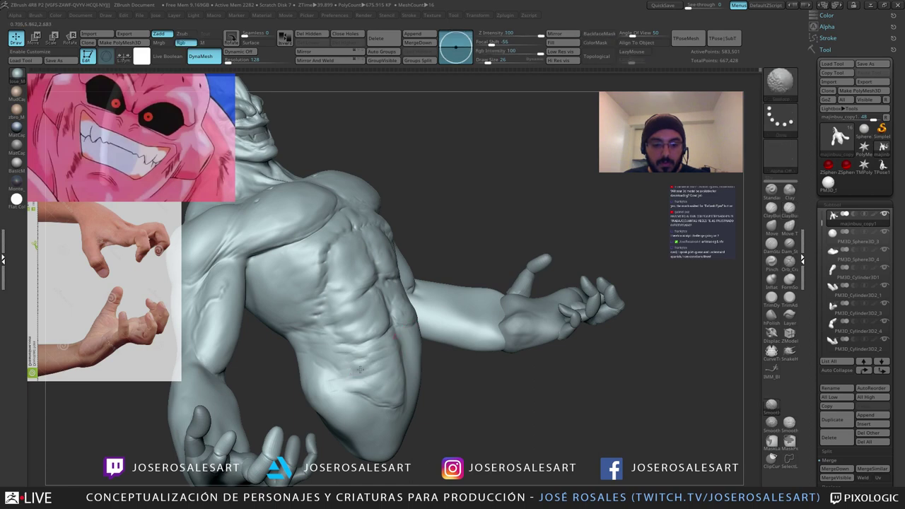
Step: Build up the middle abs beside the midline using ClayBuildup at draw size 54
mouse_move(404, 368)
right_mouse_down()
mouse_move(388, 375)
mouse_move(384, 366)
mouse_move(440, 363)
mouse_move(391, 342)
mouse_move(428, 335)
mouse_move(389, 350)
mouse_move(435, 357)
mouse_move(395, 346)
mouse_move(397, 364)
mouse_move(426, 344)
right_mouse_up()
mouse_move(425, 345)
right_mouse_down("ctrl")
mouse_move(429, 361)
mouse_move(376, 346)
mouse_move(350, 315)
right_mouse_up("ctrl")
right_click_drag(351, 314, 354, 329, "ctrl")
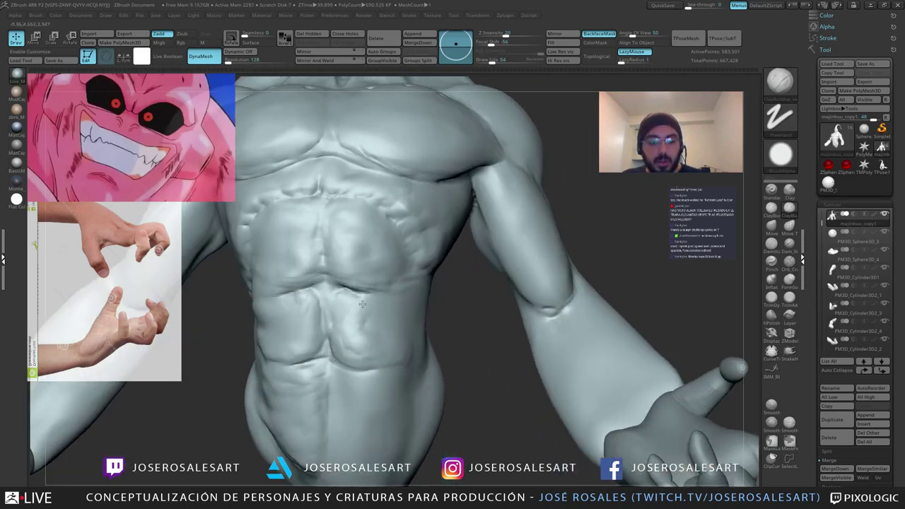
key("bracketright")
mouse_move(340, 314)
left_mouse_down()
mouse_move(331, 290)
mouse_move(322, 326)
left_mouse_up()
Step: Carve the midline groove between the middle abs using the DamStandard brush at draw size 28
key("b")
key("d")
key("s")
key("s")
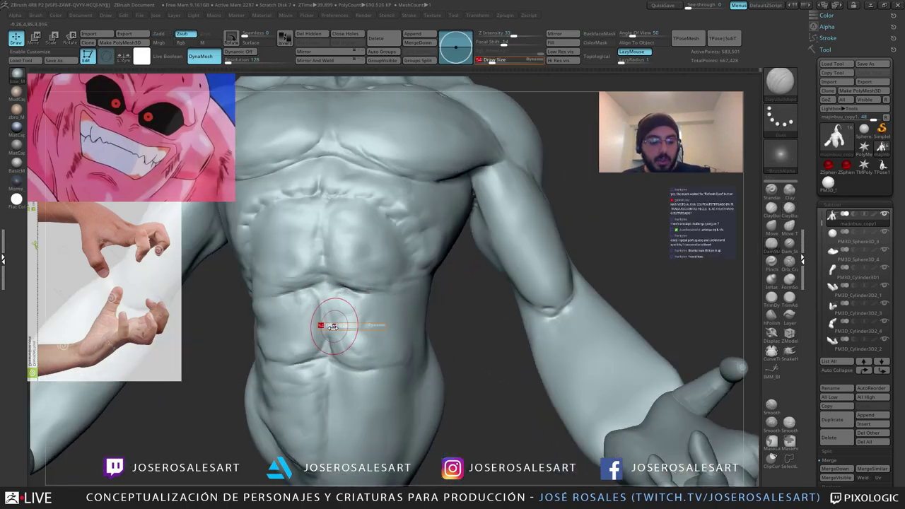
right_click_drag(321, 326, 339, 304)
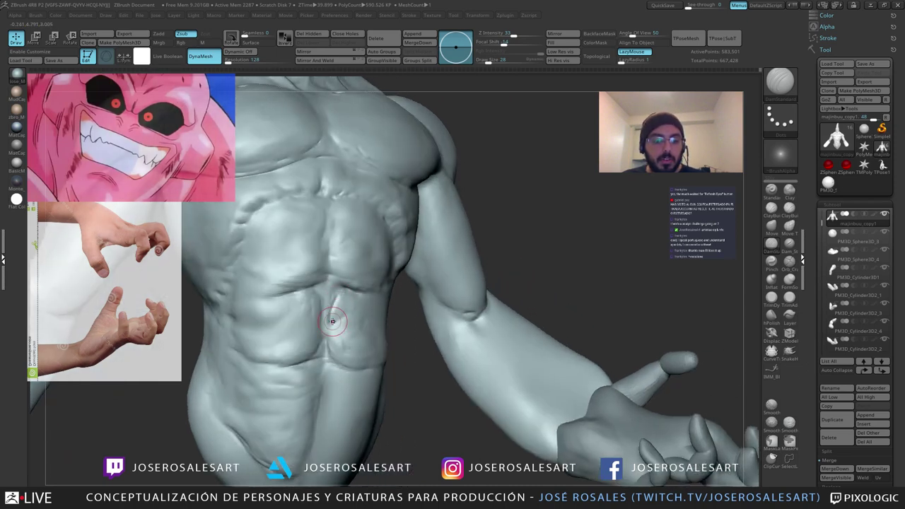
Step: Add a fine ridge on the inner edge of the middle ab with the Standard brush at draw size 14 and smooth it
key("b")
key("s")
key("t")
key("s")
mouse_move(337, 313)
left_mouse_down()
mouse_move(329, 324)
mouse_move(330, 309)
left_mouse_up()
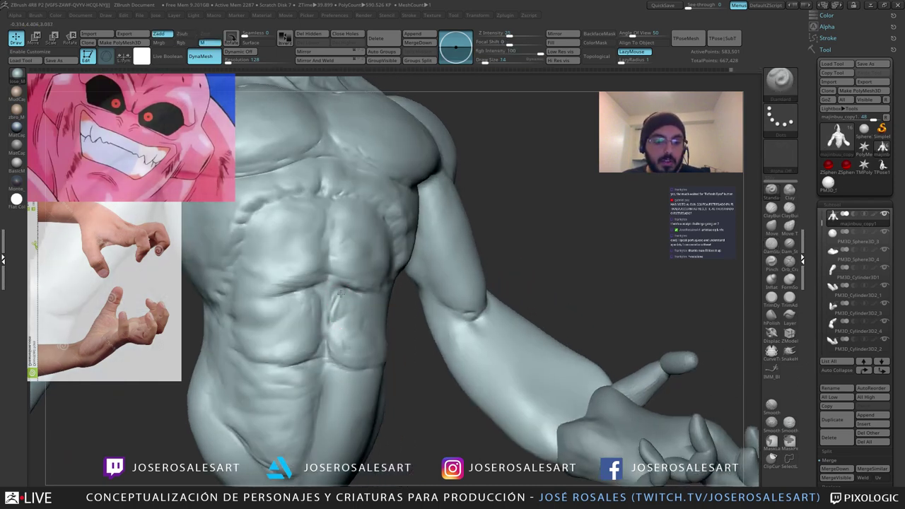
right_click_drag(341, 293, 339, 303)
left_click_drag(340, 302, 346, 291, "shift")
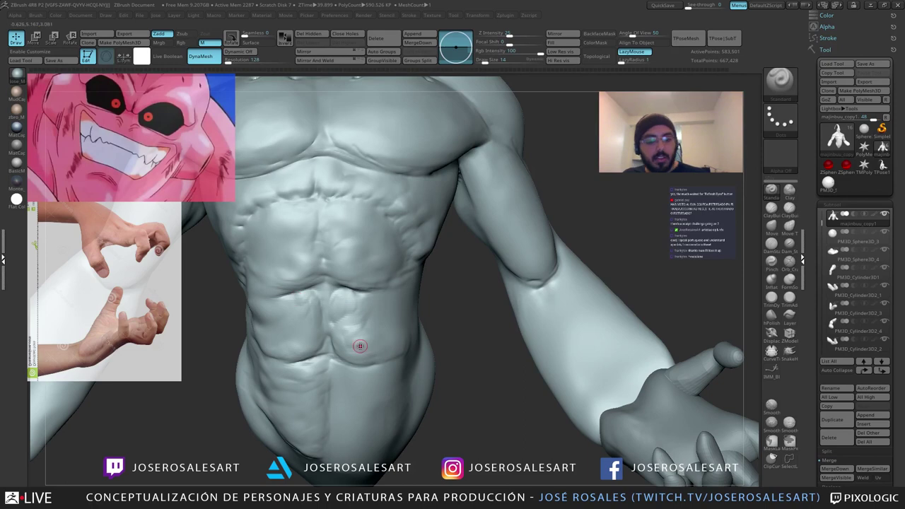
Step: Fill out the middle ab beside the midline using ClayBuildup at draw size 30
key("b")
key("c")
key("b")
key("s")
left_click_drag(347, 332, 359, 330)
mouse_move(360, 330)
right_mouse_down()
mouse_move(416, 311)
mouse_move(370, 309)
right_mouse_up()
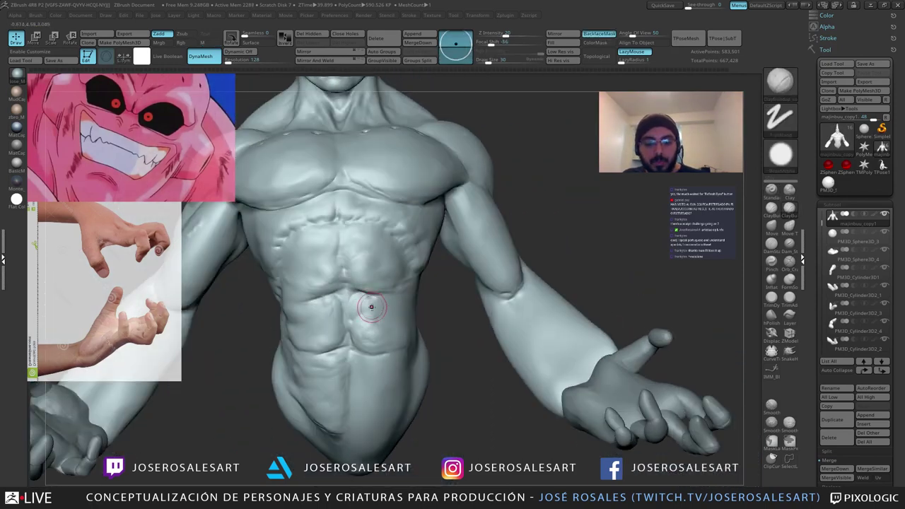
left_click_drag(370, 309, 384, 302)
Step: Smooth the middle abs and their outer edges, checking the torso from several angles
mouse_move(405, 319)
right_mouse_down()
mouse_move(393, 314)
mouse_move(445, 314)
mouse_move(410, 312)
right_mouse_up()
right_click_drag(411, 311, 408, 300, "ctrl")
left_click_drag(409, 300, 420, 314, "shift")
right_click_drag(405, 287, 392, 280)
left_click_drag(390, 310, 386, 308, "shift")
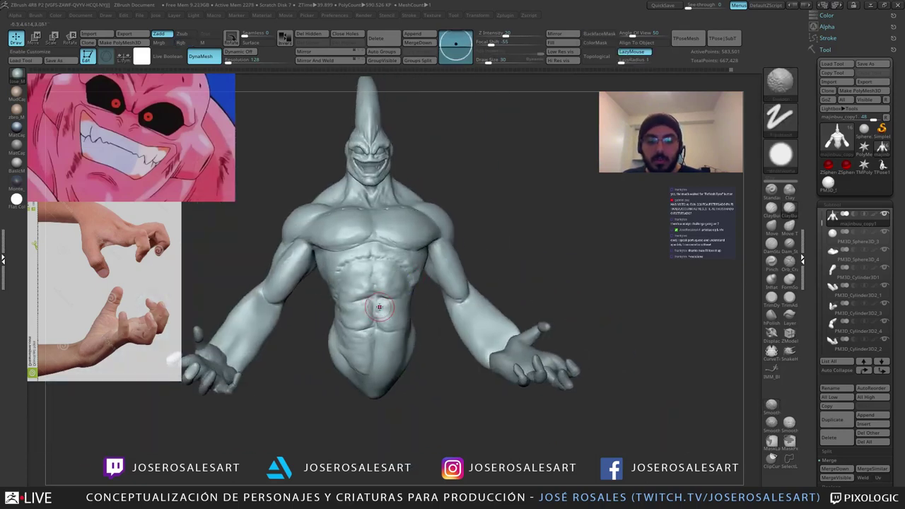
right_click_drag(321, 311, 346, 313)
left_click_drag(349, 308, 359, 290, "shift")
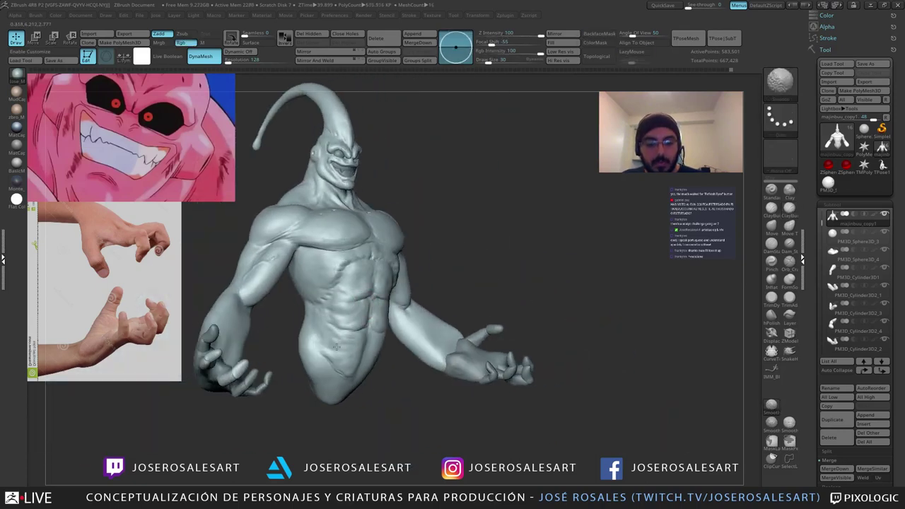
right_click_drag(353, 361, 413, 314)
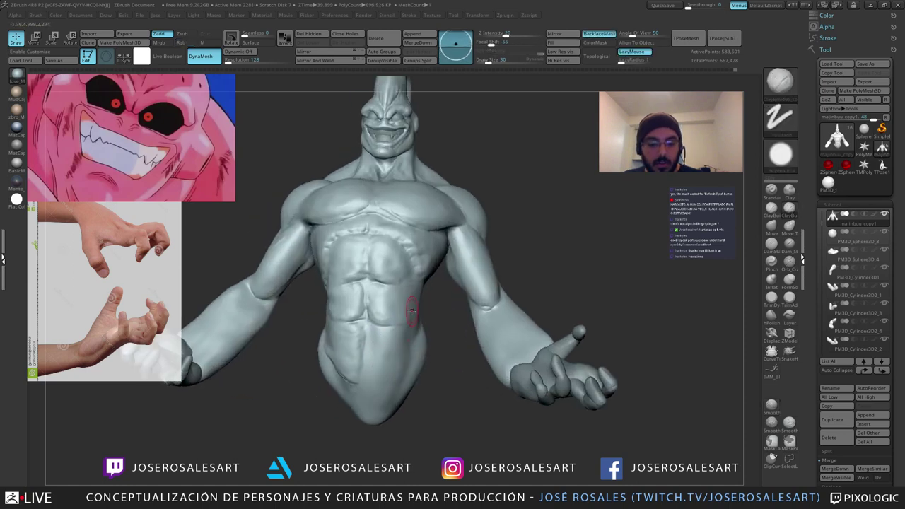
Step: Refine the lower abdomen's creases and shape with the DamStandard and Move brushes
key("b")
key("d")
key("s")
mouse_move(347, 398)
right_mouse_down()
mouse_move(363, 386)
mouse_move(355, 366)
mouse_move(375, 370)
right_mouse_up()
key("b")
key("m")
key("v")
Step: Build up the lower abs on both sides of the midline with ClayBuildup at draw size 42
key("b")
key("c")
key("b")
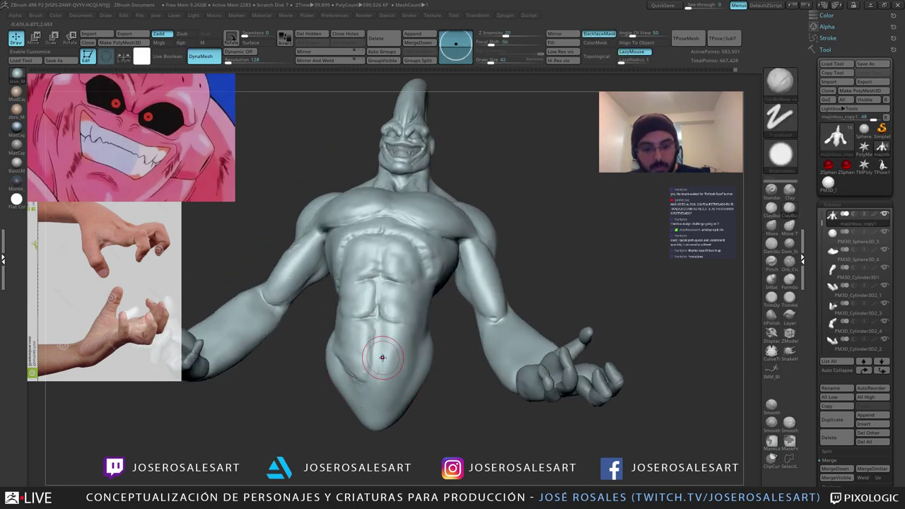
left_click_drag(379, 372, 386, 333)
left_click_drag(378, 384, 404, 351)
mouse_move(404, 351)
right_mouse_down()
mouse_move(362, 370)
mouse_move(367, 391)
mouse_move(394, 373)
right_mouse_up()
mouse_move(394, 374)
left_mouse_down()
mouse_move(407, 355)
mouse_move(381, 358)
left_mouse_up()
Step: Adjust the lower abdomen's shape with the Move brush and carve the lower abs' bottom and outer creases with DamStandard at draw size 36
key("b")
key("m")
key("v")
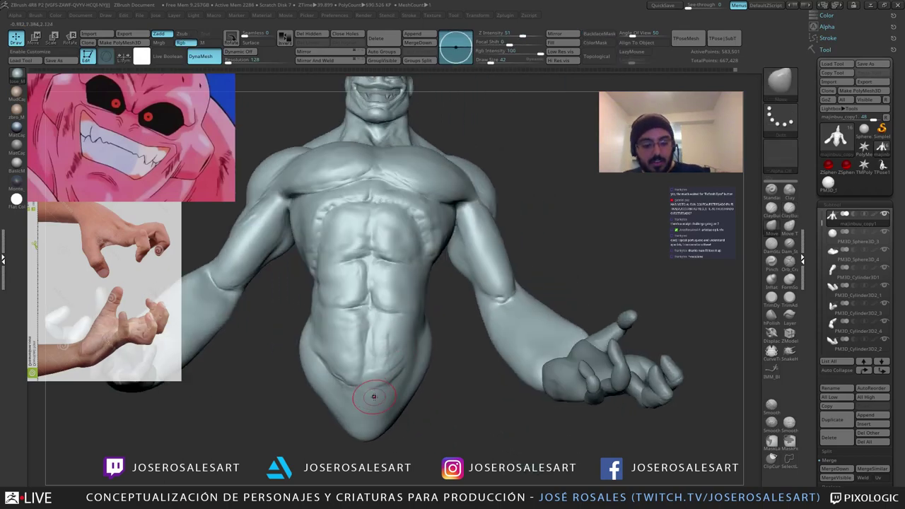
key("b")
key("d")
key("s")
key("s")
left_click_drag(377, 390, 376, 393)
right_click_drag(376, 395, 369, 386)
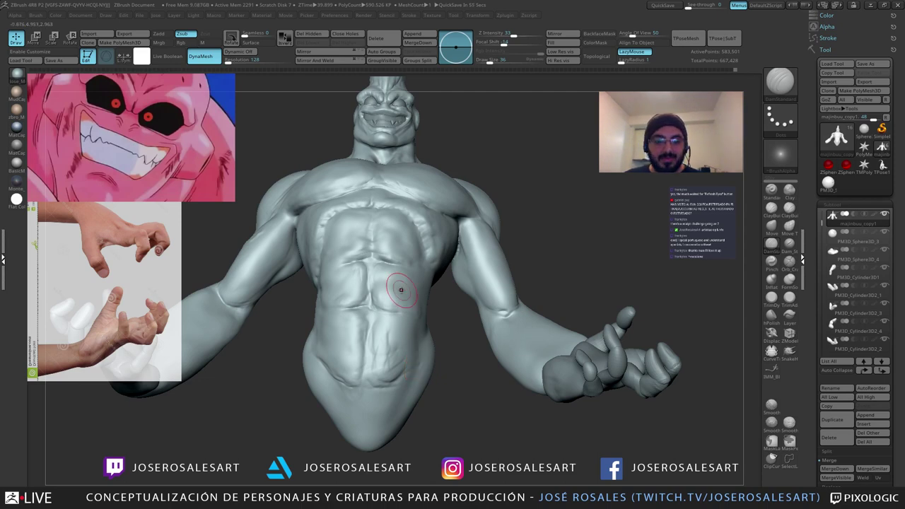
right_click_drag(401, 290, 354, 315)
left_click_drag(375, 353, 387, 345)
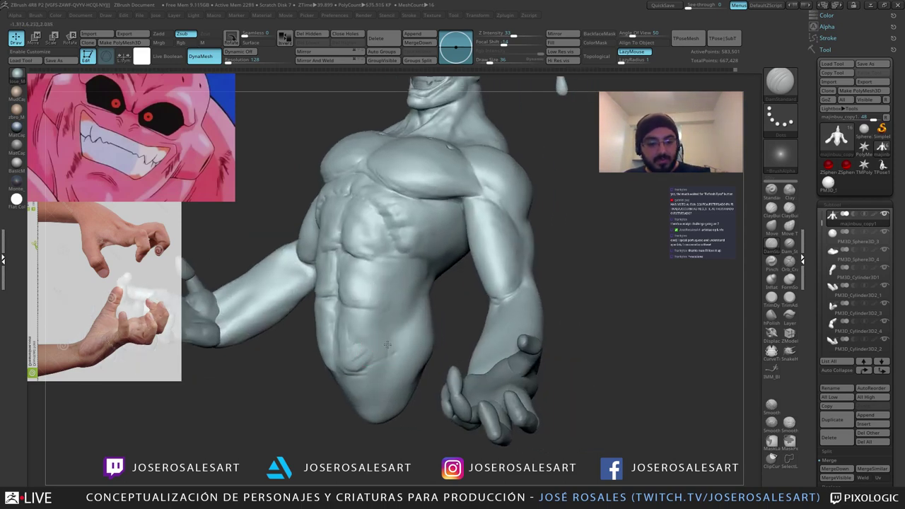
Step: Soften the lower abs' surface and outer edge at draw size 73
mouse_move(379, 324)
right_mouse_down("ctrl")
mouse_move(379, 351)
mouse_move(348, 299)
mouse_move(429, 300)
mouse_move(403, 310)
mouse_move(406, 277)
right_mouse_up("ctrl")
key("[")
mouse_move(373, 287)
right_mouse_down()
mouse_move(394, 318)
mouse_move(378, 283)
mouse_move(414, 276)
right_mouse_up()
key("]")
key("]")
key("]")
key("]")
key("]")
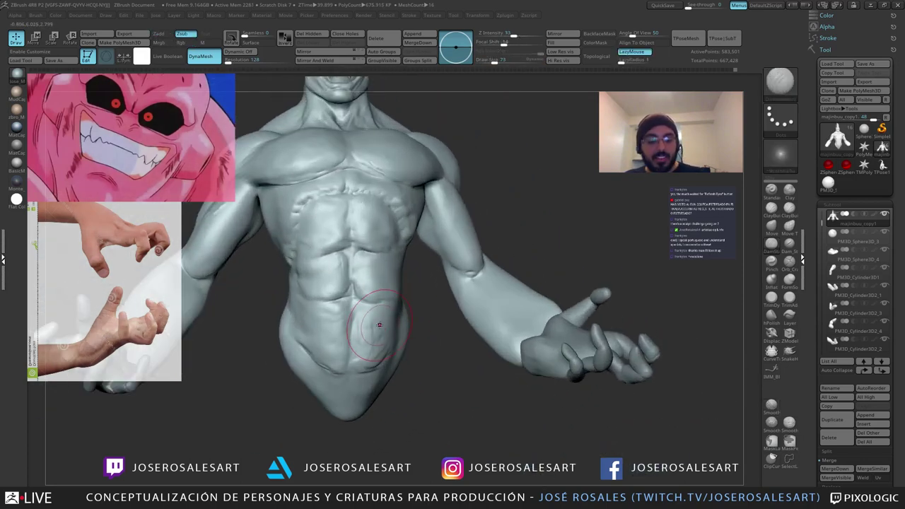
mouse_move(377, 323)
right_mouse_down()
mouse_move(396, 314)
mouse_move(376, 306)
right_mouse_up()
Step: Refine the abs around the midline at draw size 23
key("b")
key("s")
key("h")
right_click_drag(402, 260, 401, 269, "ctrl")
key("s")
left_click(429, 283)
right_click_drag(397, 308, 409, 219)
mouse_move(354, 210)
right_mouse_down()
mouse_move(333, 191)
mouse_move(386, 220)
mouse_move(375, 199)
mouse_move(374, 133)
mouse_move(318, 152)
mouse_move(357, 158)
mouse_move(353, 143)
mouse_move(363, 149)
mouse_move(335, 252)
mouse_move(354, 203)
mouse_move(329, 189)
mouse_move(318, 233)
mouse_move(317, 266)
mouse_move(346, 278)
right_mouse_up()
key("s")
left_click_drag(347, 278, 345, 278)
mouse_move(345, 278)
right_mouse_down()
mouse_move(368, 280)
mouse_move(330, 282)
mouse_move(354, 323)
mouse_move(338, 345)
mouse_move(367, 339)
mouse_move(396, 262)
right_mouse_up()
Step: Carve short creases beside the midline just below the middle abs with DamStandard at draw size 23 and smooth them
key("b")
key("d")
key("s")
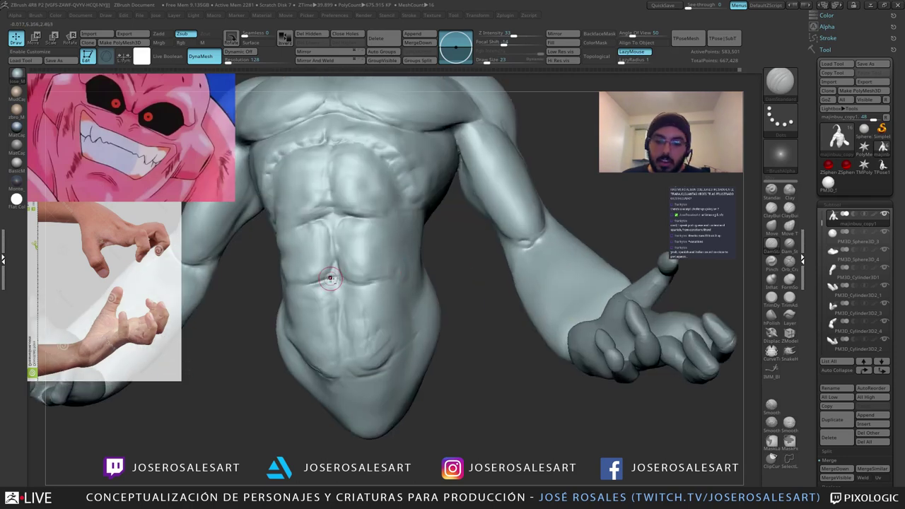
mouse_move(330, 279)
right_mouse_down("ctrl")
mouse_move(408, 269)
mouse_move(327, 284)
mouse_move(352, 297)
right_mouse_up("ctrl")
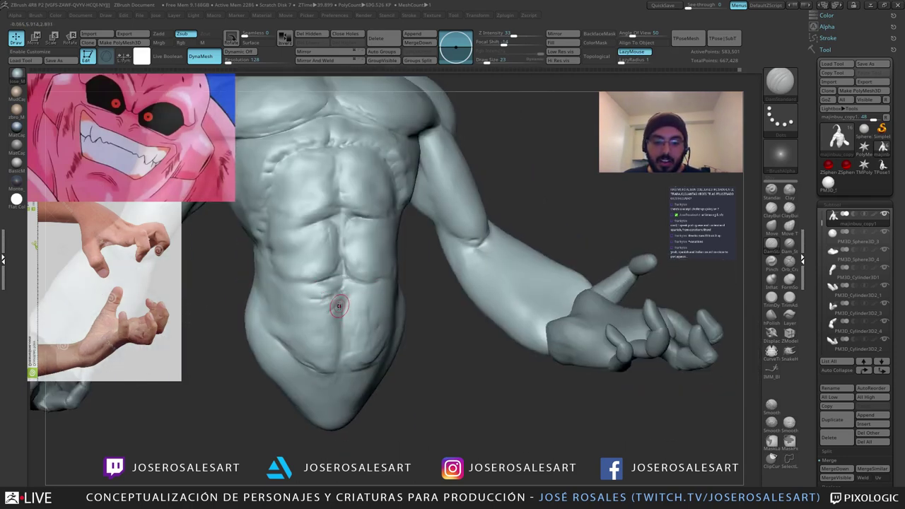
mouse_move(345, 309)
right_mouse_down()
mouse_move(272, 322)
mouse_move(330, 315)
right_mouse_up()
left_click_drag(301, 318, 312, 313, "shift")
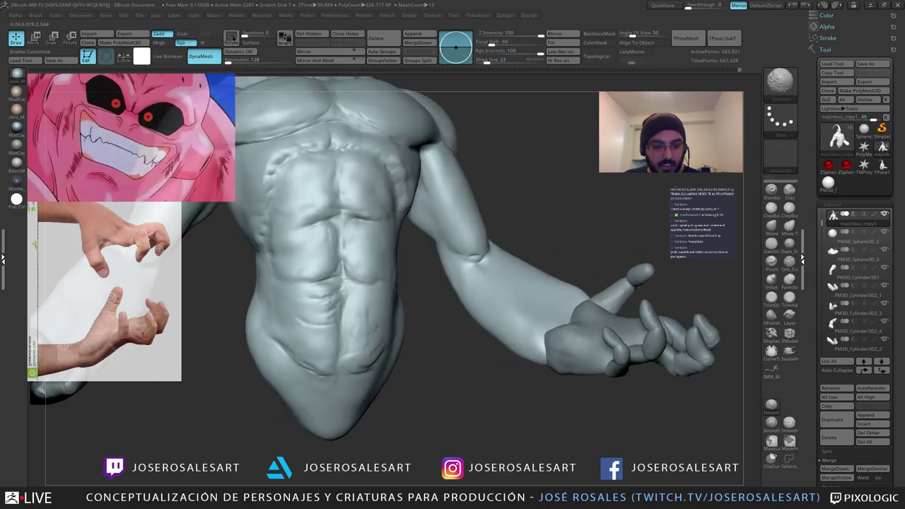
mouse_move(296, 307)
right_mouse_down()
mouse_move(338, 316)
mouse_move(336, 305)
mouse_move(358, 319)
right_mouse_up()
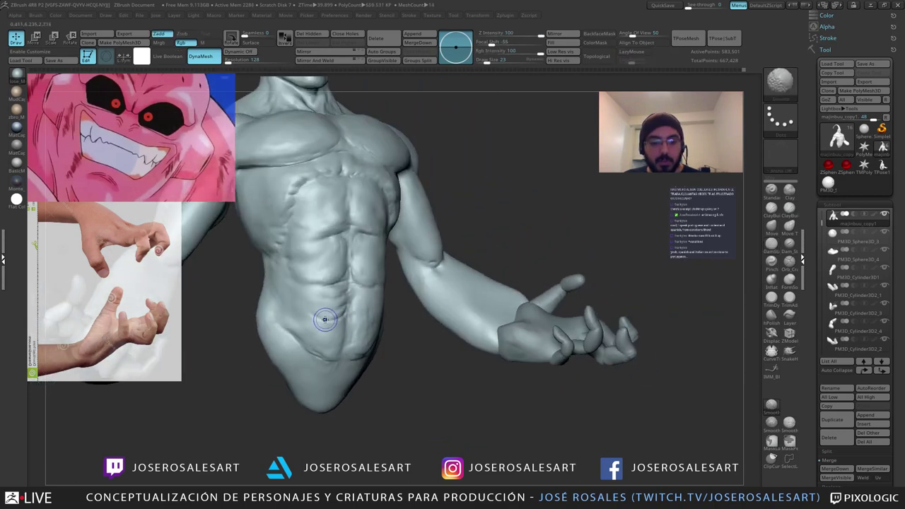
left_click_drag(326, 319, 343, 313, "shift")
Step: Shape the small folds beside the upper part of the lower abs with ClayBuildup at draw size 23, smoothing between strokes
key("b")
key("c")
key("b")
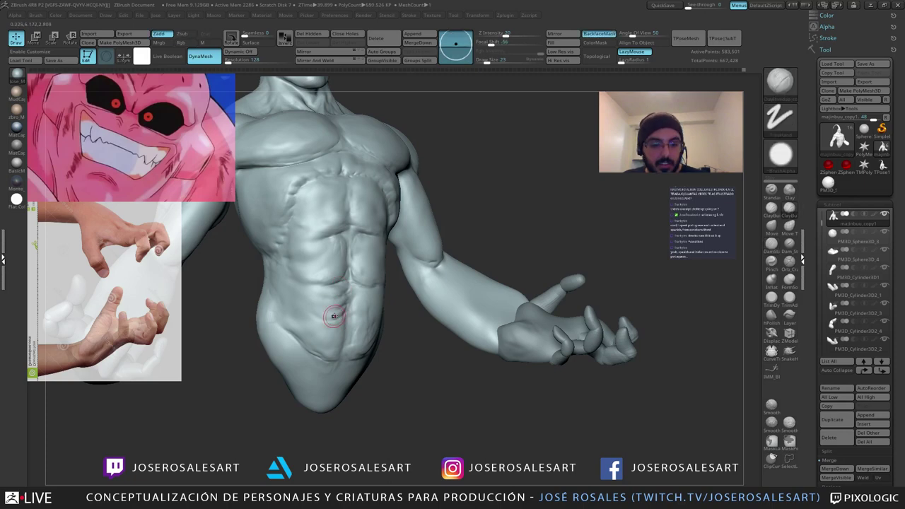
right_click_drag(319, 323, 368, 311)
left_click_drag(303, 309, 309, 304, "shift")
right_click_drag(382, 312, 339, 306)
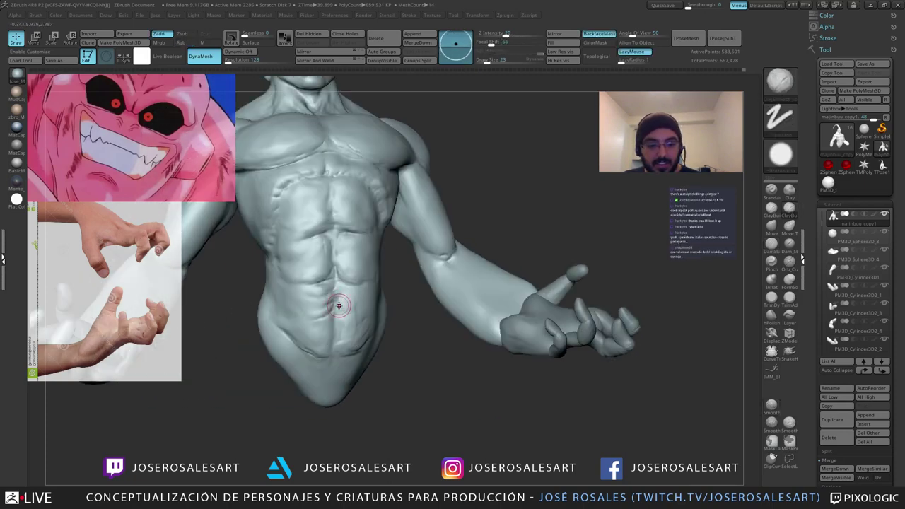
left_click_drag(304, 312, 288, 317, "shift")
right_click_drag(290, 315, 324, 313)
left_click_drag(324, 313, 338, 300, "shift")
mouse_move(338, 297)
right_mouse_down("ctrl")
mouse_move(330, 271)
mouse_move(336, 278)
mouse_move(384, 254)
mouse_move(371, 277)
mouse_move(378, 297)
right_mouse_up("ctrl")
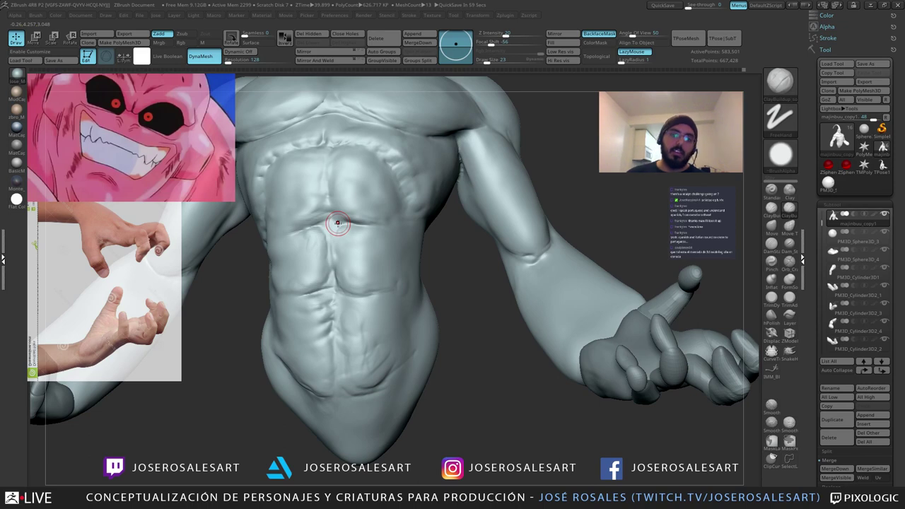
Step: Fill out the lower abs along the midline and toward their lower outer edge with ClayBuildup
key("s")
left_click_drag(332, 337, 335, 336)
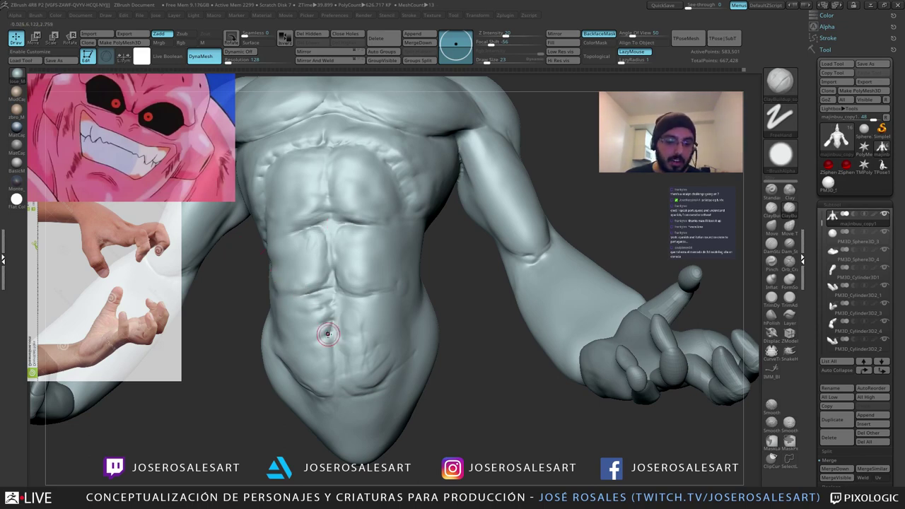
mouse_move(344, 298)
right_mouse_down()
mouse_move(328, 316)
mouse_move(348, 323)
right_mouse_up()
left_click_drag(321, 335, 283, 333)
mouse_move(385, 334)
right_mouse_down()
mouse_move(360, 337)
mouse_move(365, 370)
mouse_move(344, 358)
right_mouse_up()
right_click_drag(269, 371, 384, 330, "alt")
key("s")
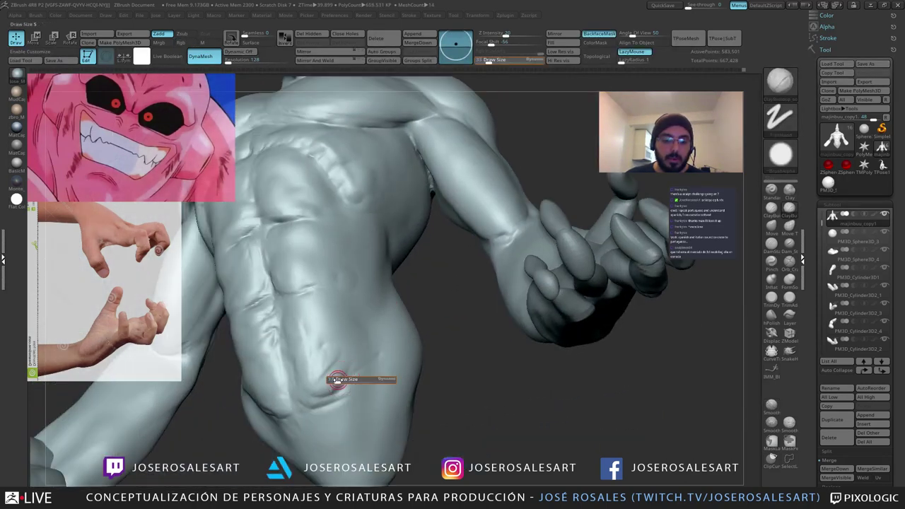
mouse_move(337, 380)
left_mouse_down()
mouse_move(311, 400)
mouse_move(360, 374)
left_mouse_up()
Step: Carve the crease beneath the lower abs out toward the hips with DamStandard at draw size 33 and smooth it
key("b")
key("d")
key("s")
key("s")
left_click_drag(349, 385, 373, 368)
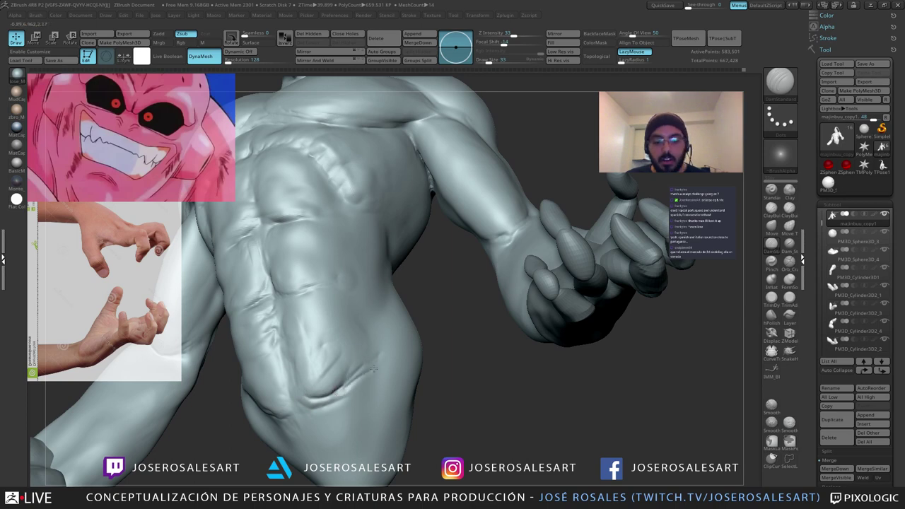
mouse_move(346, 363)
right_mouse_down()
mouse_move(370, 359)
mouse_move(332, 360)
right_mouse_up()
left_click_drag(332, 359, 283, 400, "shift")
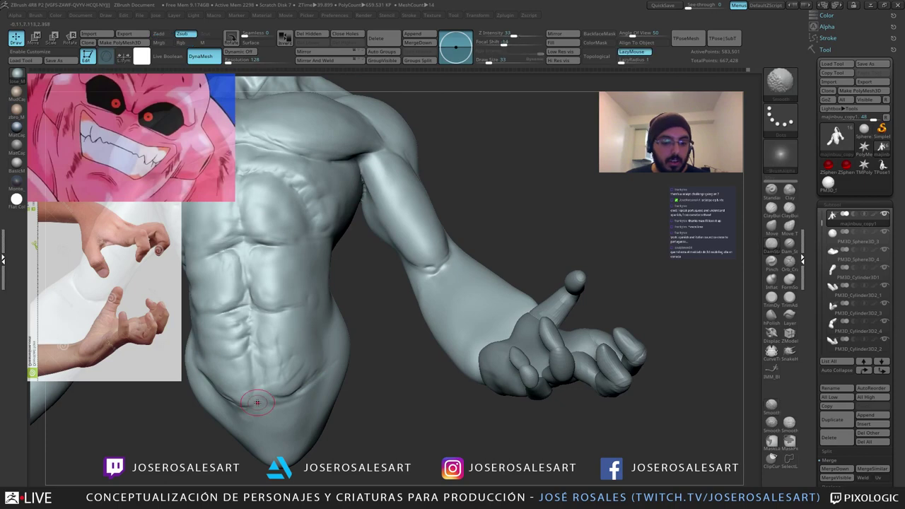
right_click_drag(252, 404, 265, 404)
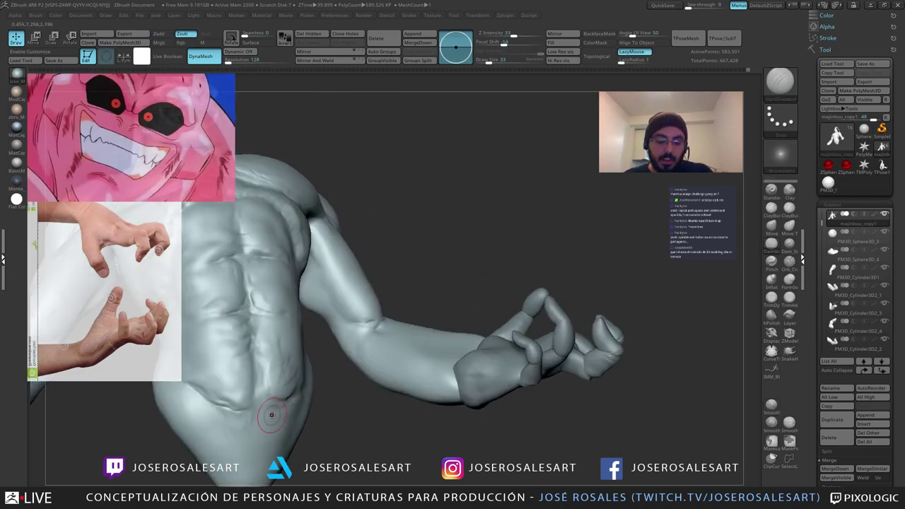
right_click_drag(282, 404, 257, 399)
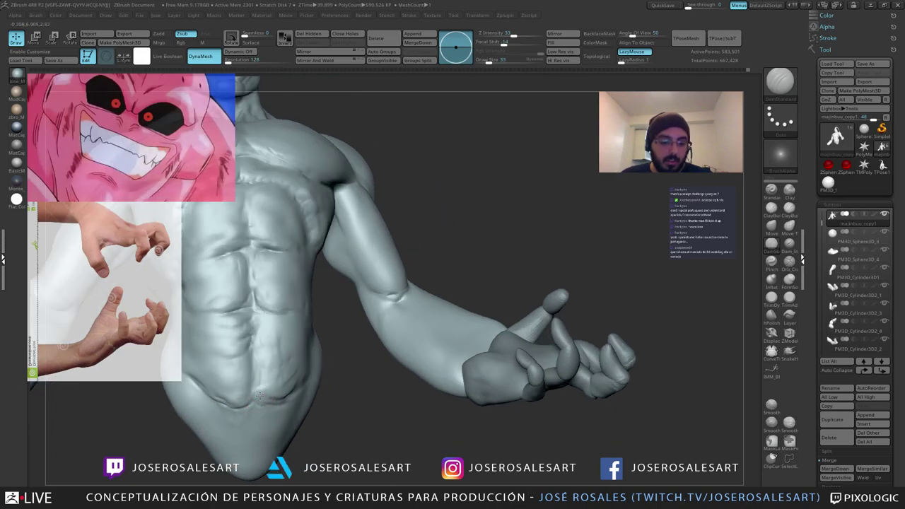
Step: Build up the bottom of the abs and the lower abs' volume with ClayBuildup at draw sizes 26 and 42
key("2")
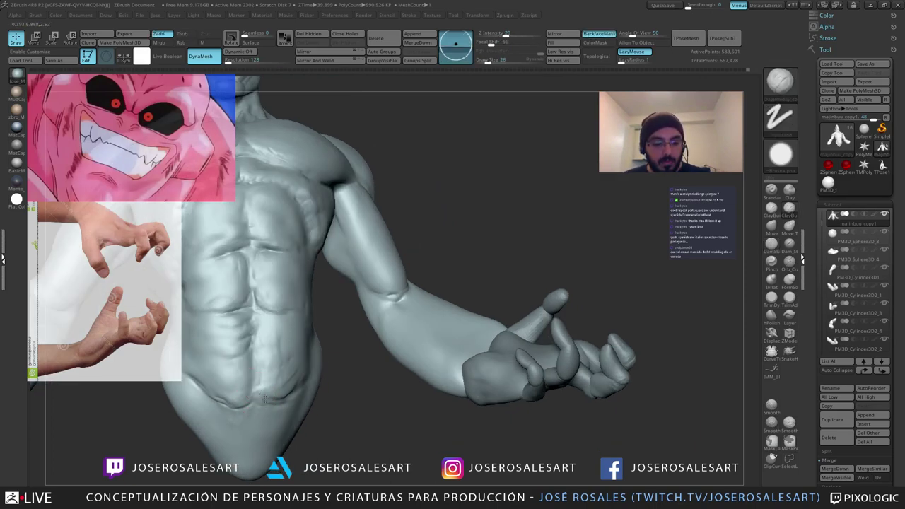
right_click_drag(258, 386, 249, 363)
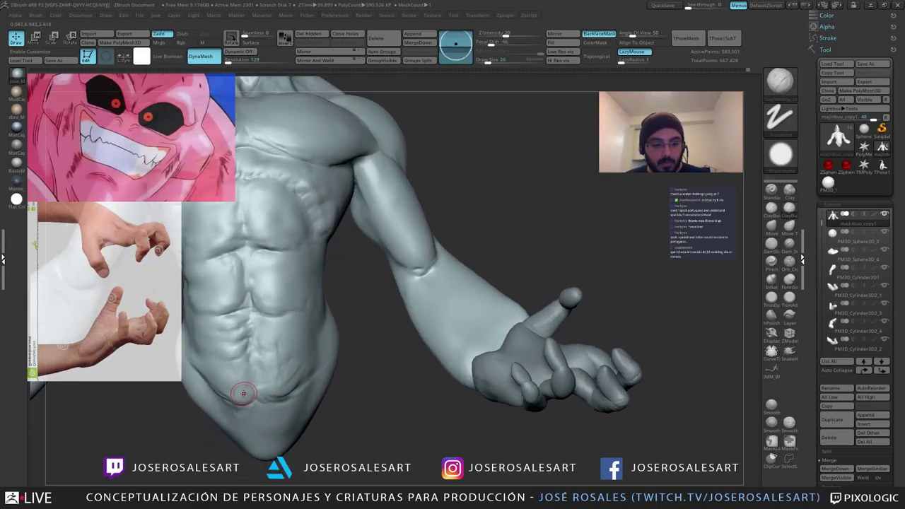
mouse_move(243, 393)
right_mouse_down()
mouse_move(267, 385)
mouse_move(258, 328)
mouse_move(248, 351)
right_mouse_up()
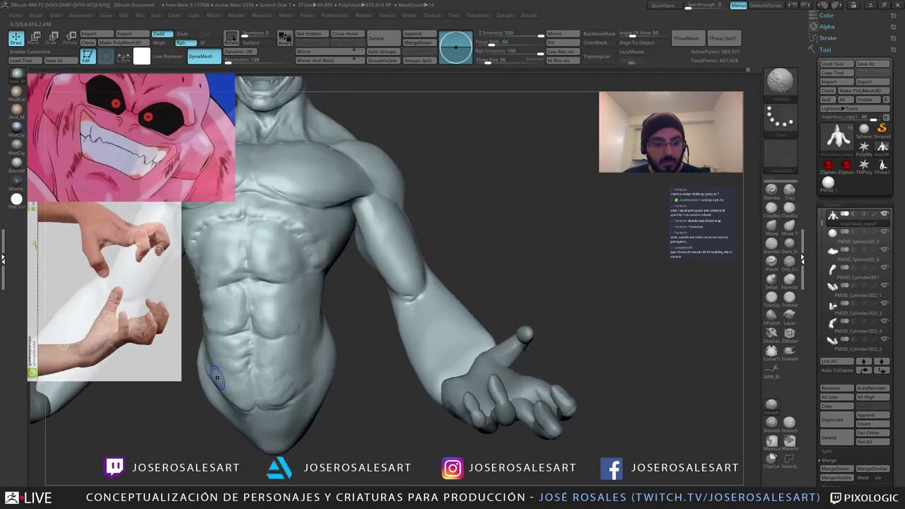
right_click_drag(217, 378, 269, 355)
mouse_move(271, 354)
left_mouse_down()
mouse_move(281, 348)
mouse_move(279, 356)
left_mouse_up()
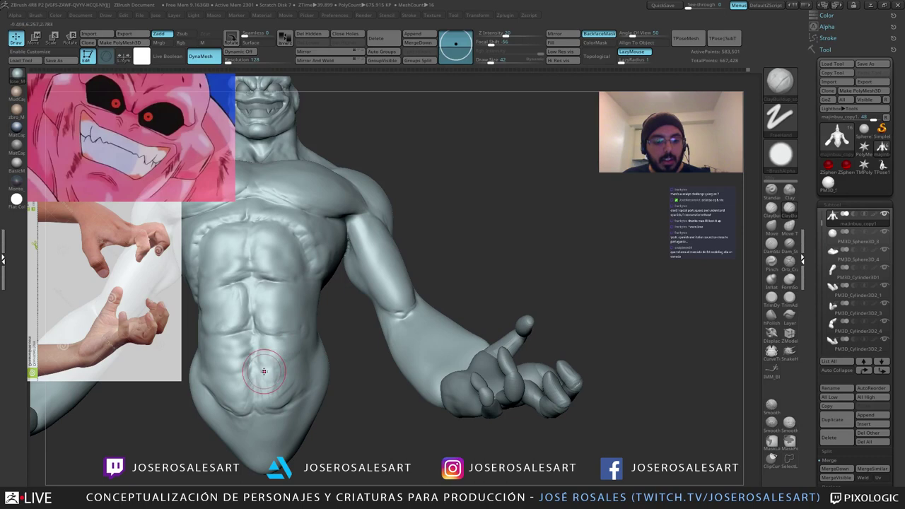
right_click_drag(263, 370, 225, 371)
mouse_move(268, 393)
right_mouse_down("ctrl")
mouse_move(266, 364)
mouse_move(293, 369)
mouse_move(302, 354)
mouse_move(316, 355)
right_mouse_up("ctrl")
right_click_drag(315, 355, 337, 278, "ctrl")
Step: Sharpen the lower abs' creases with DamStandard and smooth the surrounding surface
key("b")
key("d")
key("s")
key("s")
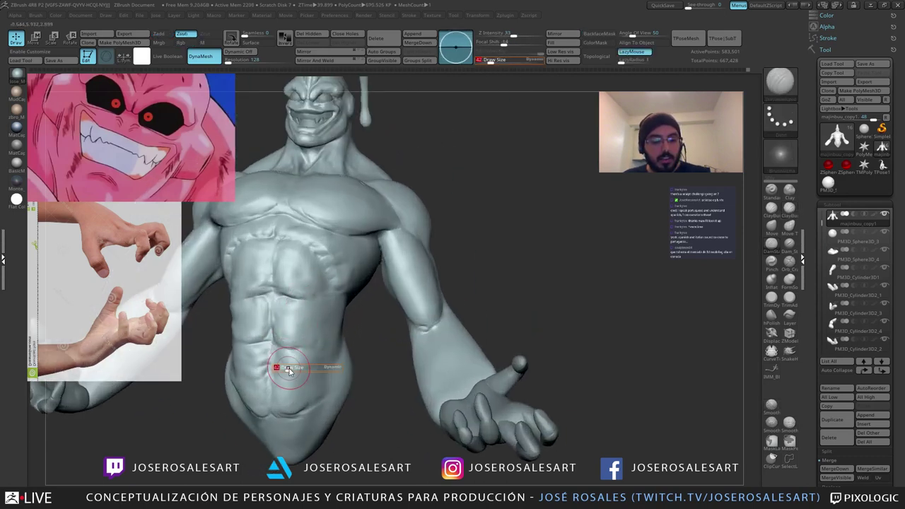
mouse_move(287, 366)
right_mouse_down()
mouse_move(272, 365)
mouse_move(370, 376)
mouse_move(370, 390)
mouse_move(398, 389)
mouse_move(429, 358)
mouse_move(418, 364)
mouse_move(438, 366)
right_mouse_up()
left_click_drag(411, 362, 398, 370, "shift")
mouse_move(398, 370)
right_mouse_down()
mouse_move(428, 362)
mouse_move(387, 387)
mouse_move(393, 400)
mouse_move(404, 369)
mouse_move(423, 384)
mouse_move(405, 377)
mouse_move(414, 349)
mouse_move(377, 344)
right_mouse_up()
Step: Fill and smooth the lower abs and their outer sides with ClayBuildup at draw size 36
key("b")
key("c")
key("b")
left_click_drag(377, 344, 375, 354, "shift")
right_click_drag(340, 354, 358, 360)
left_click_drag(358, 359, 374, 365, "shift")
right_click_drag(375, 365, 356, 360)
left_click_drag(357, 360, 387, 348, "shift")
mouse_move(388, 348)
right_mouse_down()
mouse_move(363, 344)
mouse_move(388, 332)
mouse_move(448, 340)
right_mouse_up()
key("f")
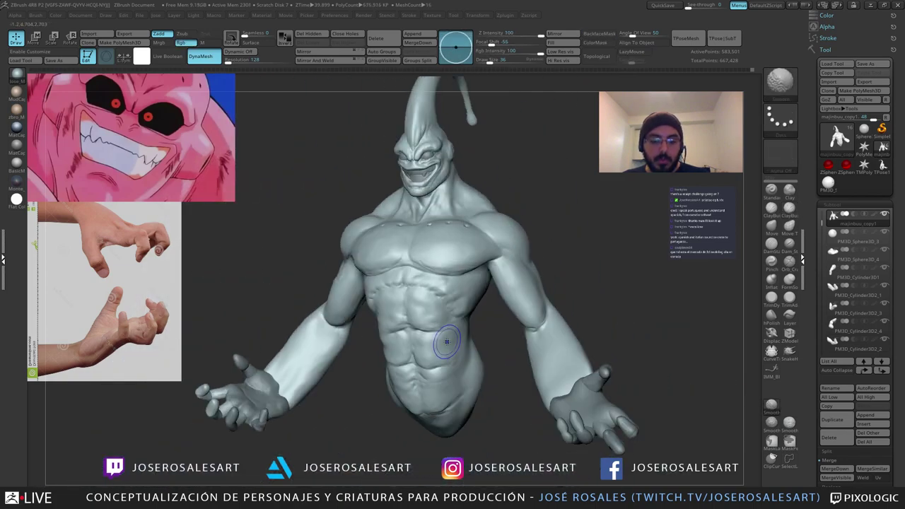
left_click_drag(448, 340, 432, 356, "shift")
Step: Add broad volume to the lower abs and the side of the abdomen with ClayBuildup at draw size 73
right_click_drag(432, 356, 451, 334)
mouse_move(436, 306)
right_mouse_down()
mouse_move(440, 371)
mouse_move(396, 365)
mouse_move(443, 374)
right_mouse_up()
key("s")
left_click_drag(435, 378, 439, 377)
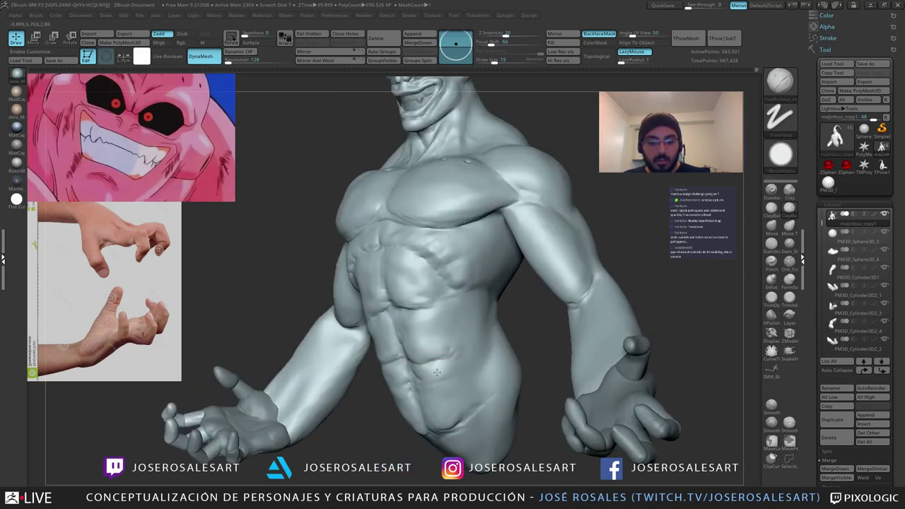
right_click_drag(443, 401, 500, 414)
right_click_drag(501, 414, 446, 392, "ctrl")
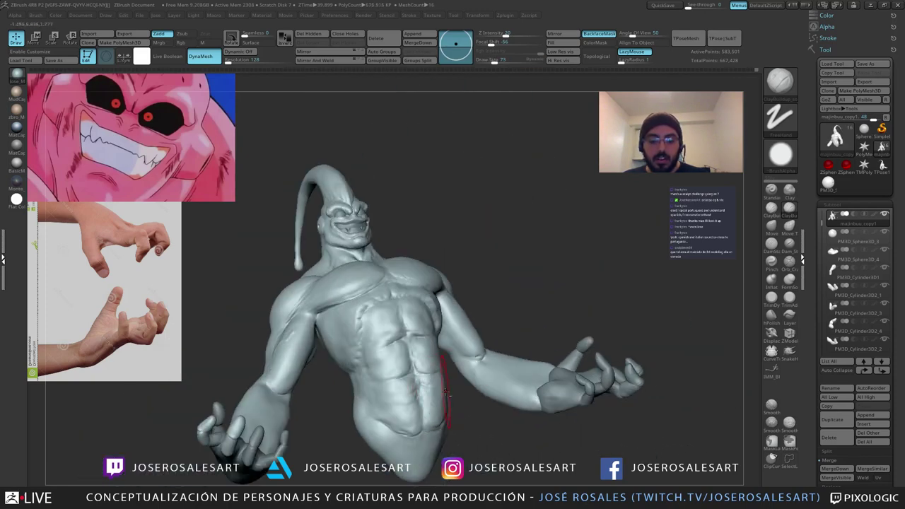
mouse_move(414, 423)
right_mouse_down()
mouse_move(389, 411)
mouse_move(437, 428)
mouse_move(432, 392)
mouse_move(407, 393)
mouse_move(425, 401)
right_mouse_up()
Step: Carve layered skin folds along the bottom edge of the lower abs with DamStandard at draw size 26
key("b")
key("d")
key("s")
right_click_drag(425, 400, 416, 366, "ctrl")
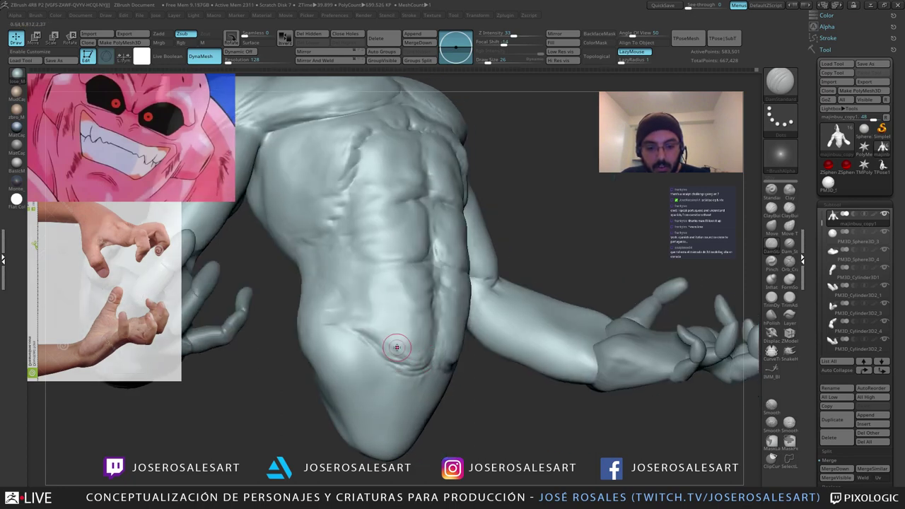
mouse_move(397, 346)
right_mouse_down()
mouse_move(429, 348)
mouse_move(378, 342)
right_mouse_up()
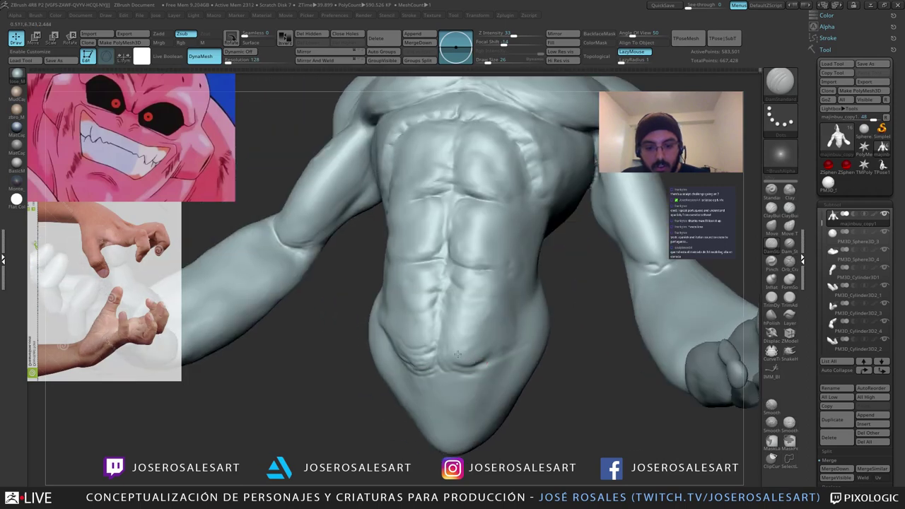
left_click_drag(446, 358, 455, 355)
mouse_move(480, 346)
right_mouse_down()
mouse_move(495, 345)
mouse_move(463, 343)
right_mouse_up()
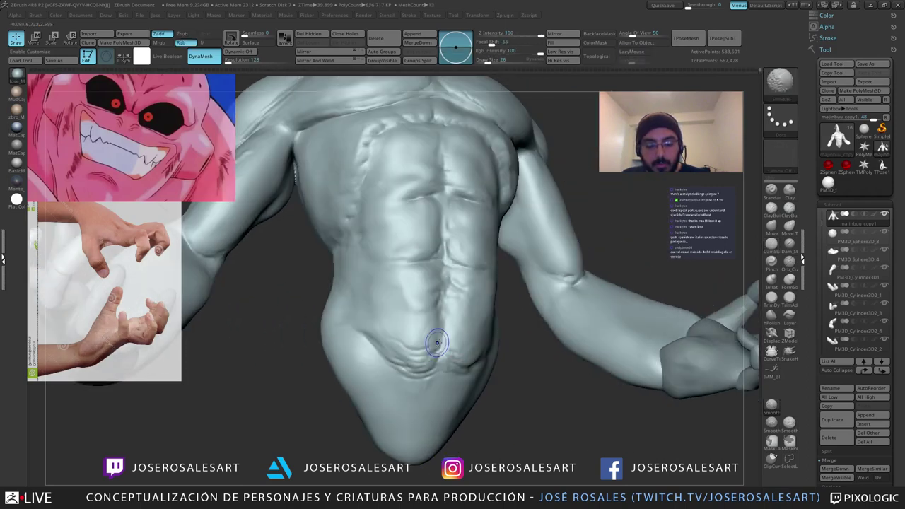
Step: Smooth the bottom of the midline and extend the crease under the lower abs toward the hip with DamStandard
left_click_drag(440, 343, 435, 350, "shift")
right_click_drag(439, 351, 463, 356)
left_click_drag(442, 363, 473, 365)
mouse_move(474, 365)
right_mouse_down()
mouse_move(442, 378)
mouse_move(455, 350)
mouse_move(479, 367)
right_mouse_up()
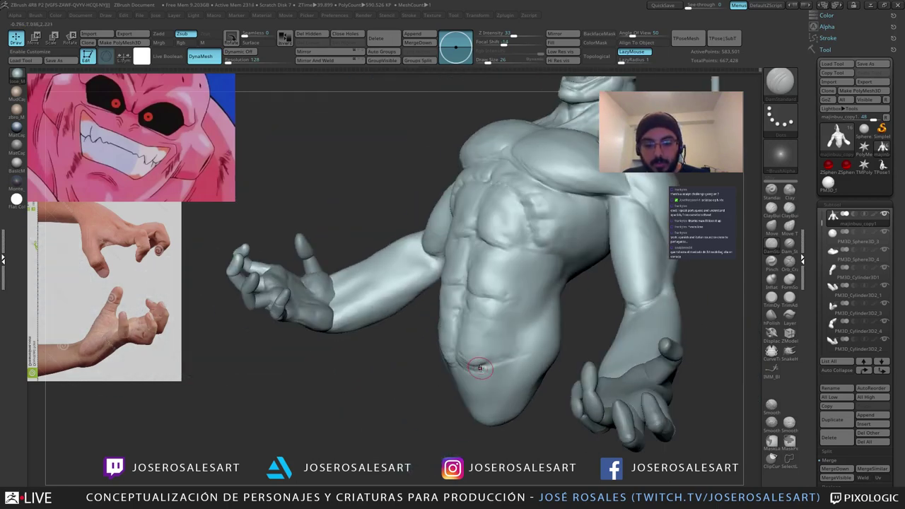
left_click_drag(487, 360, 515, 355)
mouse_move(505, 367)
right_mouse_down()
mouse_move(493, 359)
mouse_move(398, 363)
right_mouse_up()
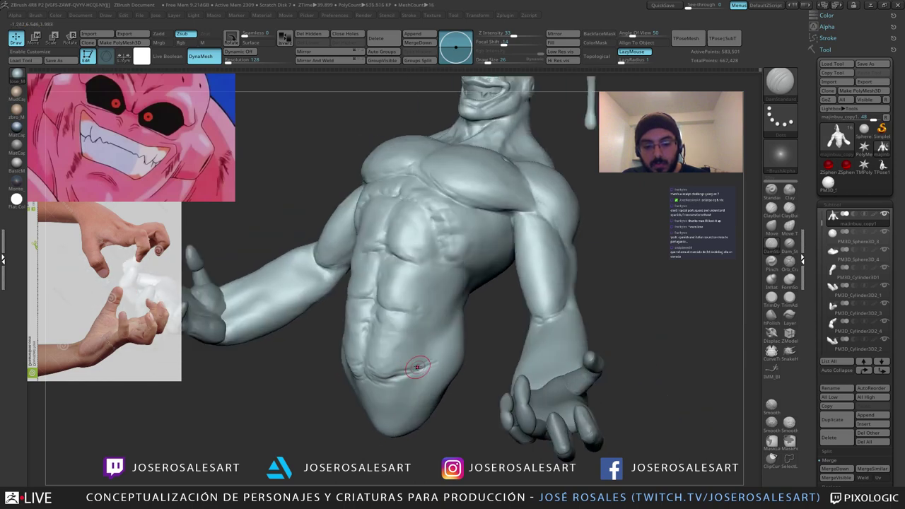
Step: Add fine ridges to the folds beneath the lower abs with the Standard brush at draw size 10
key("b")
key("s")
key("t")
key("s")
left_click_drag(424, 373, 418, 374)
mouse_move(401, 375)
right_mouse_down("ctrl")
mouse_move(412, 370)
mouse_move(417, 341)
mouse_move(406, 321)
right_mouse_up("ctrl")
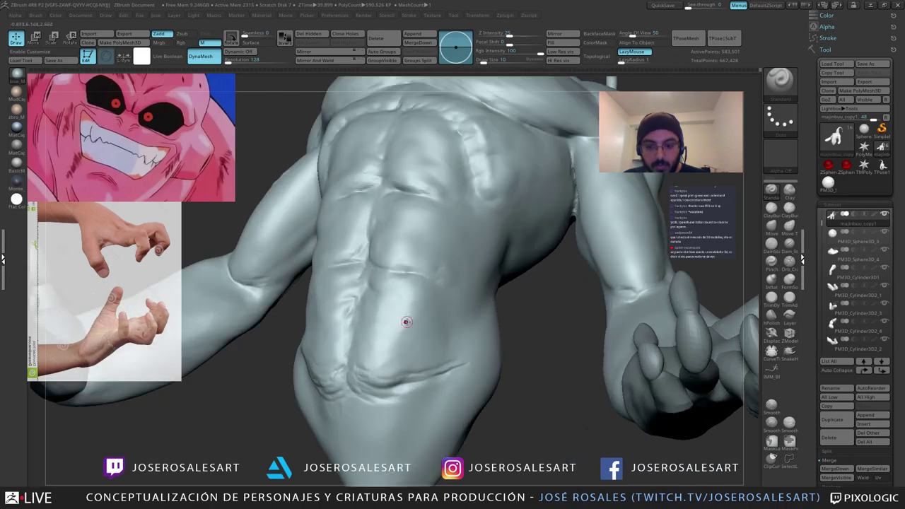
right_click_drag(372, 370, 396, 382)
right_click_drag(422, 339, 382, 382, "ctrl")
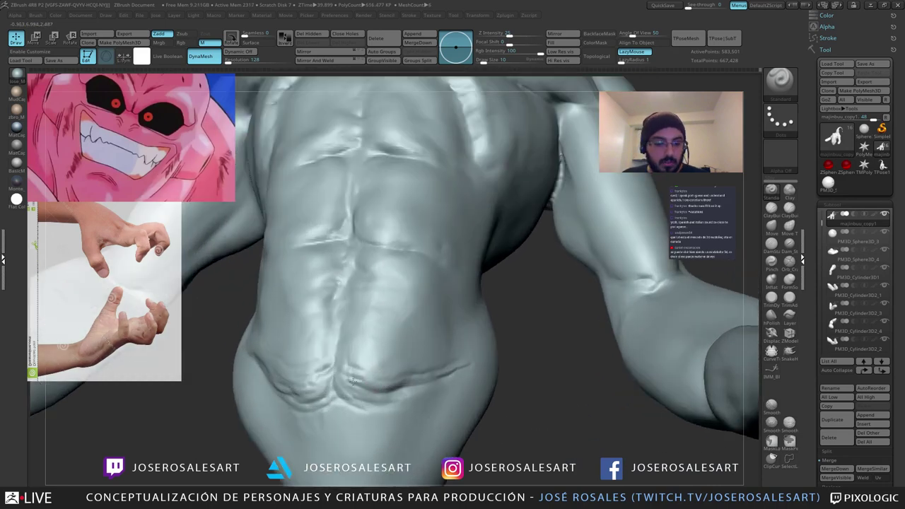
Step: Reinforce the folds under both lower abs with the Standard brush at draw size 14
key("s")
left_click_drag(374, 389, 382, 386)
mouse_move(401, 386)
right_mouse_down("alt")
mouse_move(382, 382)
mouse_move(390, 363)
right_mouse_up("alt")
right_click_drag(425, 374, 376, 377)
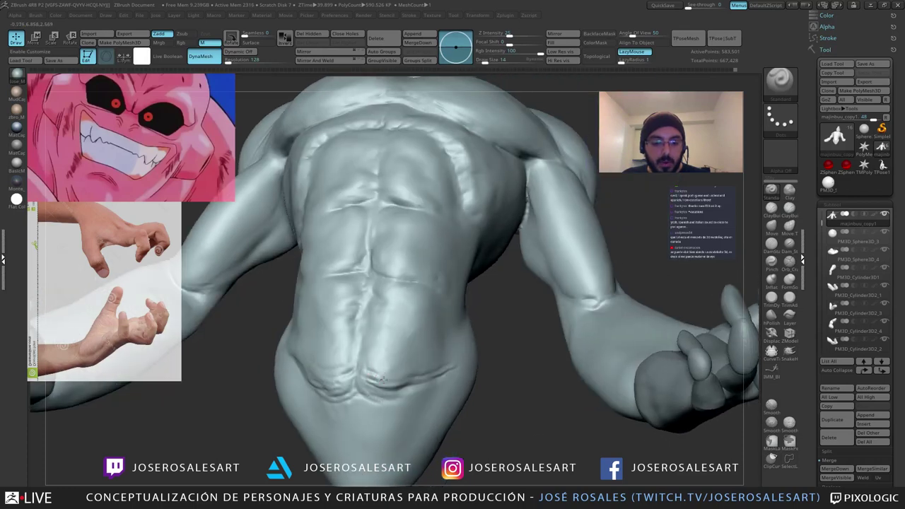
right_click_drag(316, 381, 348, 377)
left_click_drag(318, 378, 323, 377)
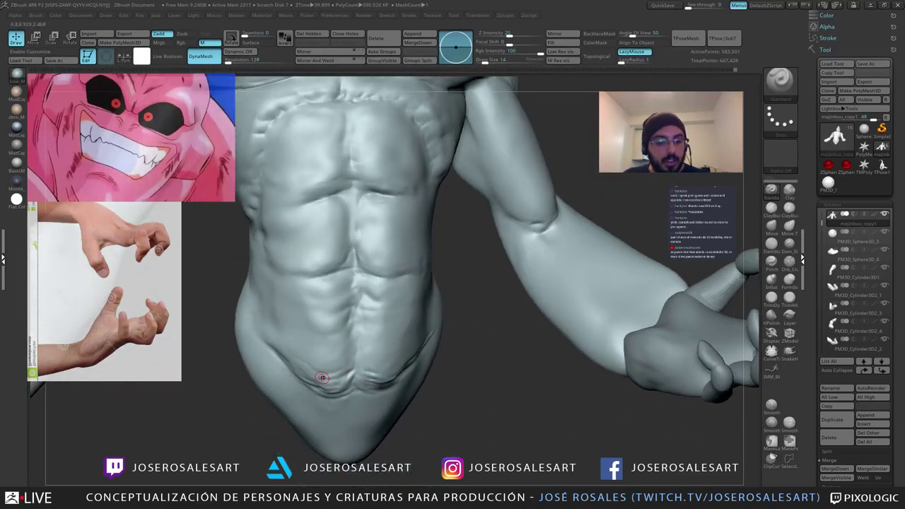
Step: Add a short ridge to the folds beside the base of the abdominal midline with the Standard brush at draw size 14
right_click_drag(275, 360, 331, 380)
left_click_drag(334, 379, 346, 376)
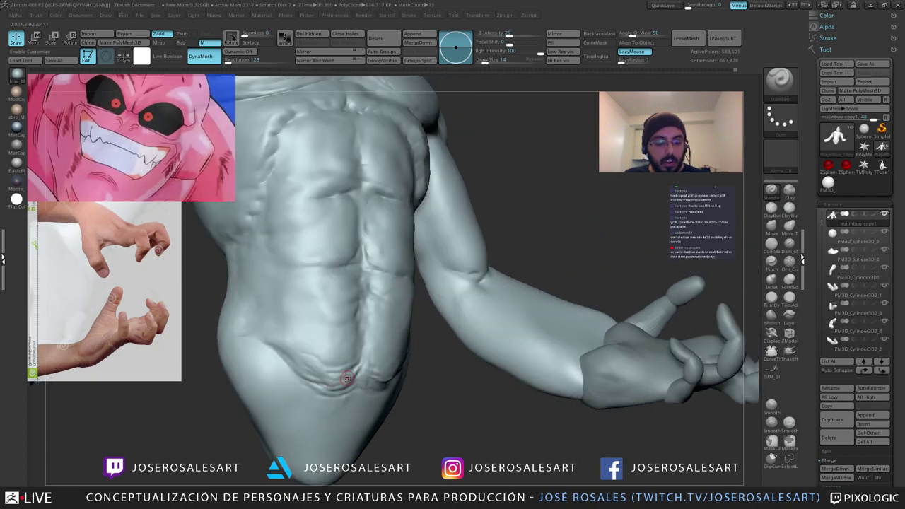
mouse_move(303, 368)
right_mouse_down()
mouse_move(407, 382)
mouse_move(311, 390)
mouse_move(356, 368)
mouse_move(275, 340)
right_mouse_up()
Step: Carve into the folds at the base of the abdominal midline with DamStandard at draw size 21
key("b")
key("d")
key("s")
mouse_move(339, 353)
right_mouse_down()
mouse_move(347, 329)
mouse_move(384, 346)
right_mouse_up()
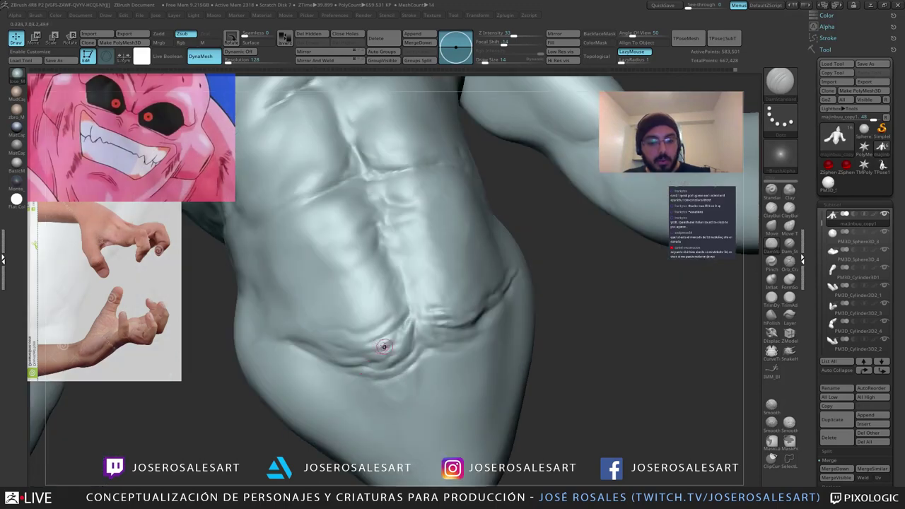
key("s")
left_click_drag(384, 346, 350, 342)
right_click_drag(346, 342, 384, 342, "ctrl")
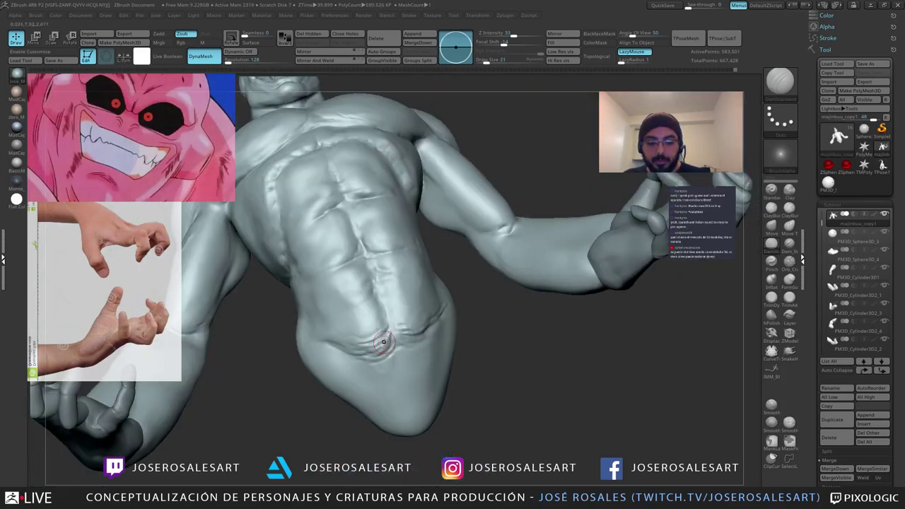
mouse_move(381, 345)
left_mouse_down()
mouse_move(390, 345)
mouse_move(371, 353)
left_mouse_up()
Step: Deepen the small creases along the bottom edge of the lower abs with DamStandard at draw size 21
mouse_move(370, 353)
right_mouse_down()
mouse_move(363, 369)
mouse_move(383, 341)
right_mouse_up()
left_click_drag(383, 338, 396, 345)
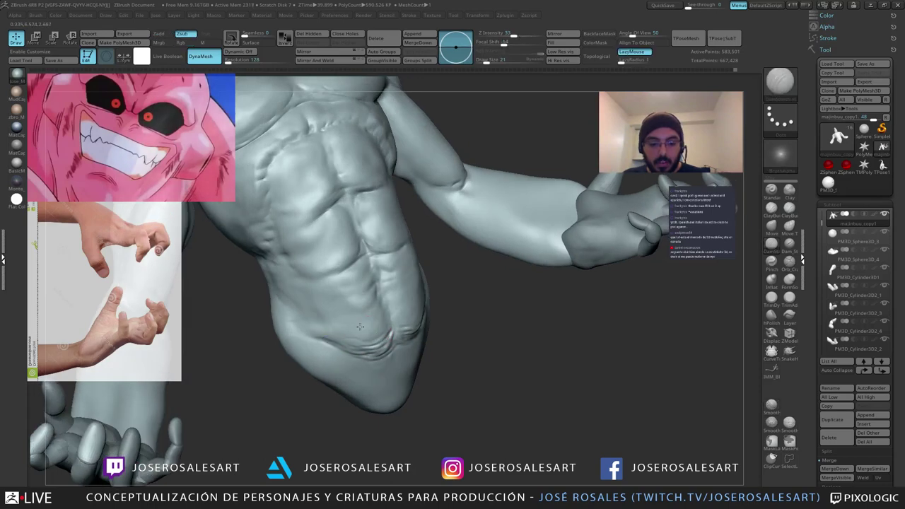
right_click_drag(397, 333, 418, 327)
left_click_drag(372, 335, 381, 331)
right_click_drag(392, 314, 398, 320)
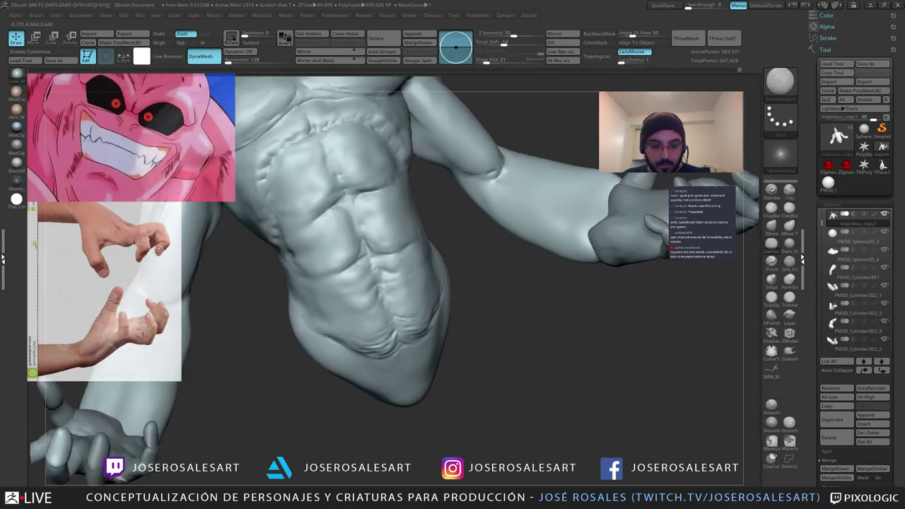
Step: Add volume to the bottom of the character's left lower ab with ClayBuildup at draw size 26
right_click_drag(370, 332, 309, 339)
key("f")
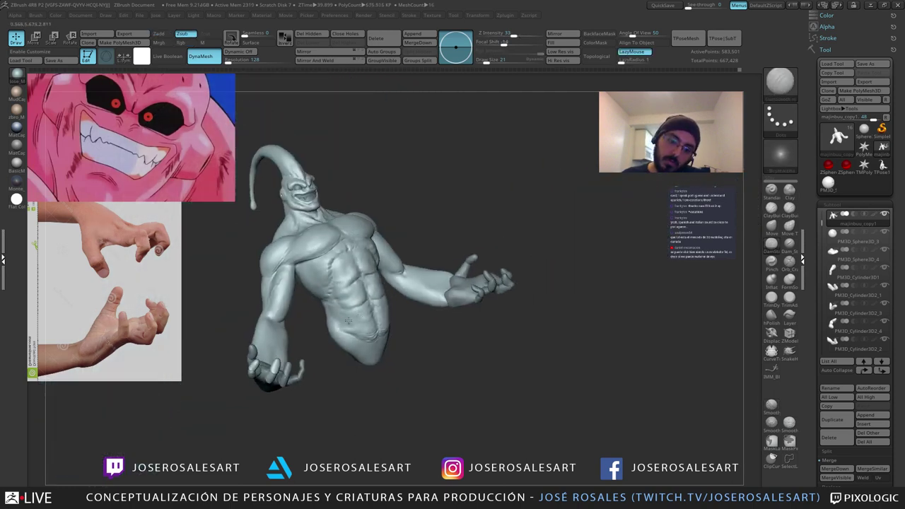
right_click_drag(417, 319, 349, 313)
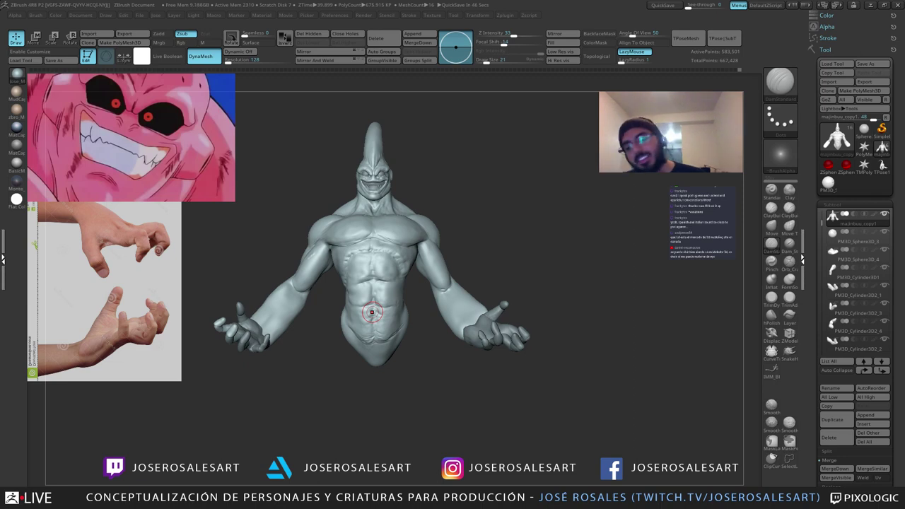
left_click_drag(445, 309, 418, 277, "alt")
left_click_drag(362, 393, 401, 301, "alt")
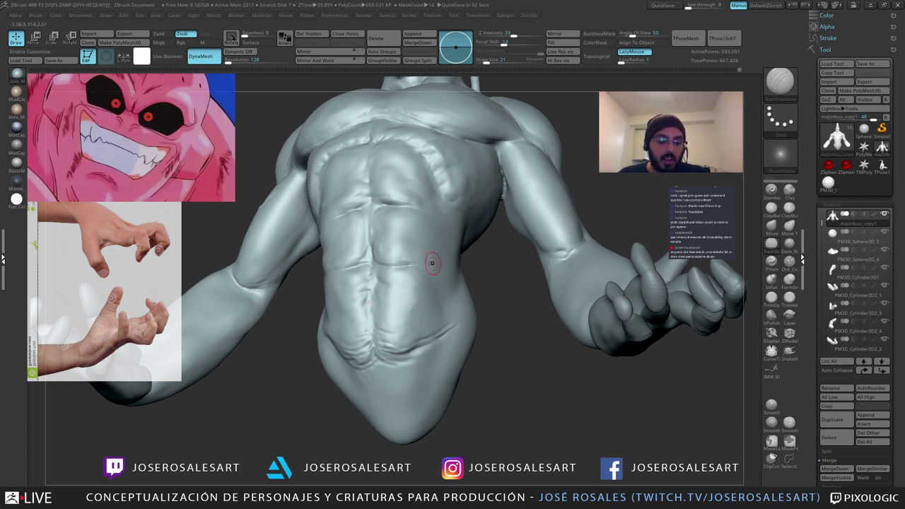
key("b")
key("c")
key("b")
key("s")
left_click_drag(389, 318, 390, 318)
right_click_drag(427, 344, 412, 340)
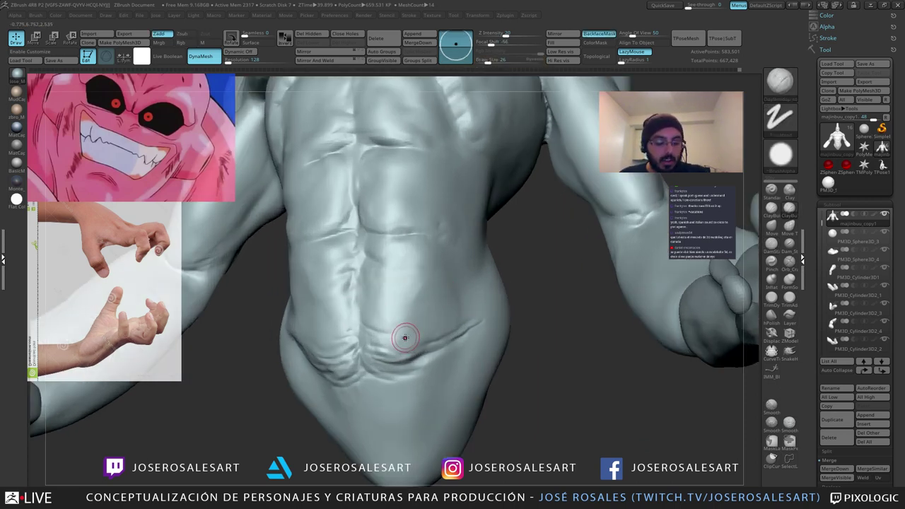
left_click_drag(404, 337, 383, 354)
Step: Build up fine ridges in the folds under the left lower ab with ClayBuildup at draw size 14 and smooth them
key("s")
key("s")
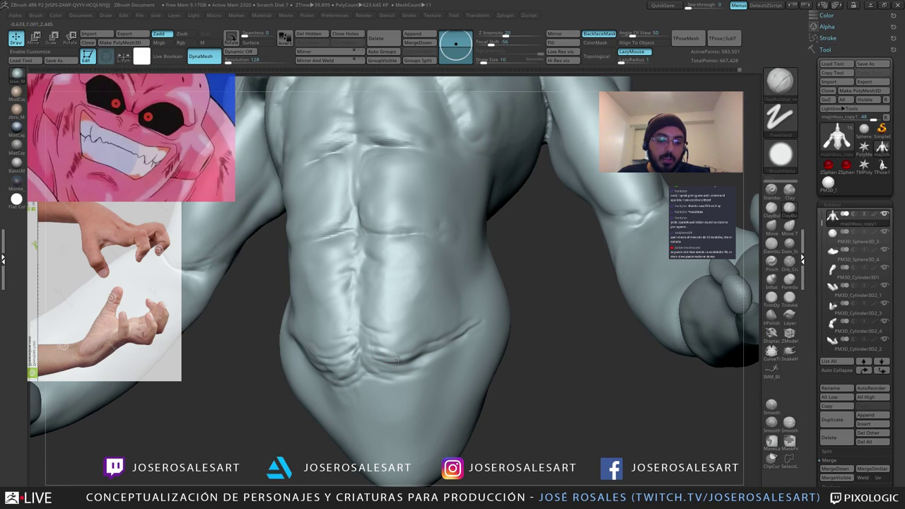
mouse_move(397, 361)
right_mouse_down()
mouse_move(406, 365)
mouse_move(403, 351)
right_mouse_up()
key("s")
left_click_drag(404, 351, 406, 352)
right_click_drag(406, 352, 393, 347)
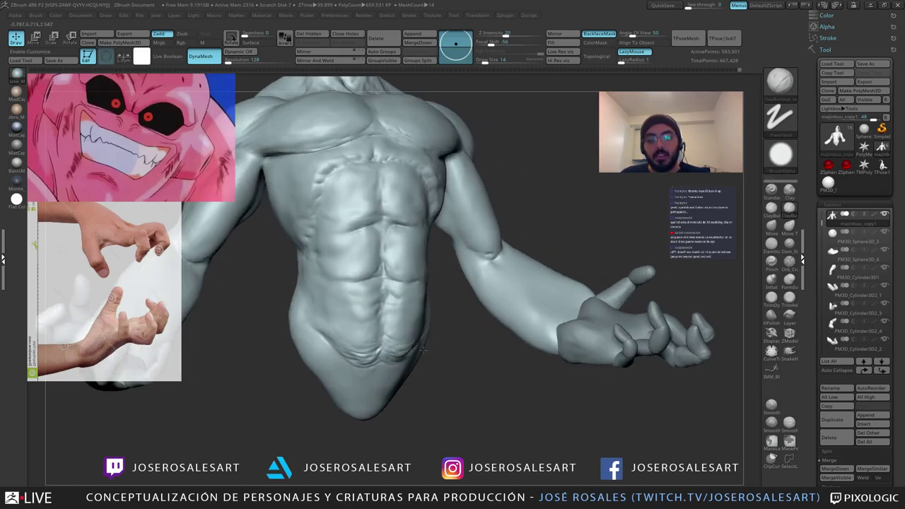
left_click_drag(393, 347, 403, 351, "shift")
right_click_drag(403, 351, 409, 356)
left_click_drag(404, 356, 413, 360)
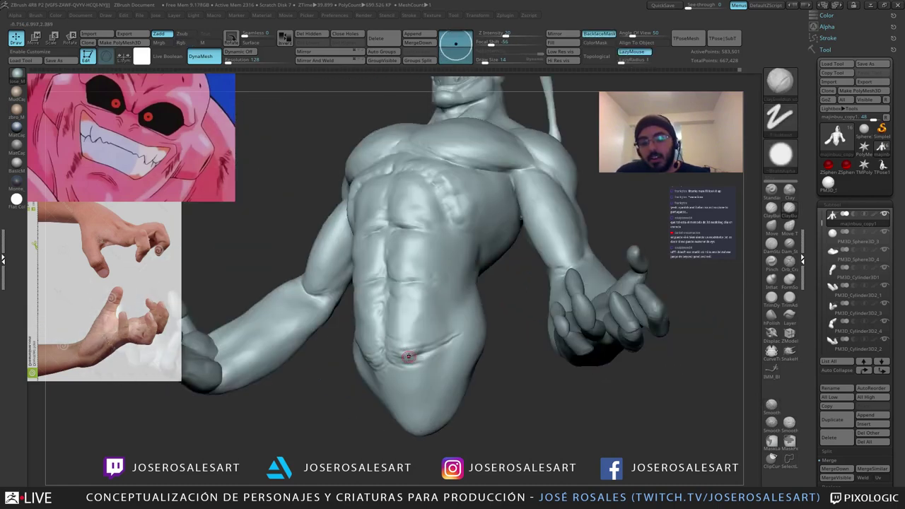
Step: Carve small wrinkles along the midline between the upper and middle abs with DamStandard at draw size 21
right_click_drag(409, 356, 343, 331, "ctrl")
right_click_drag(343, 331, 348, 354)
mouse_move(347, 354)
right_mouse_down()
mouse_move(333, 352)
mouse_move(396, 382)
mouse_move(402, 330)
mouse_move(362, 251)
mouse_move(375, 347)
mouse_move(404, 349)
mouse_move(276, 349)
mouse_move(285, 315)
mouse_move(343, 303)
right_mouse_up()
key("b")
key("d")
key("s")
key("s")
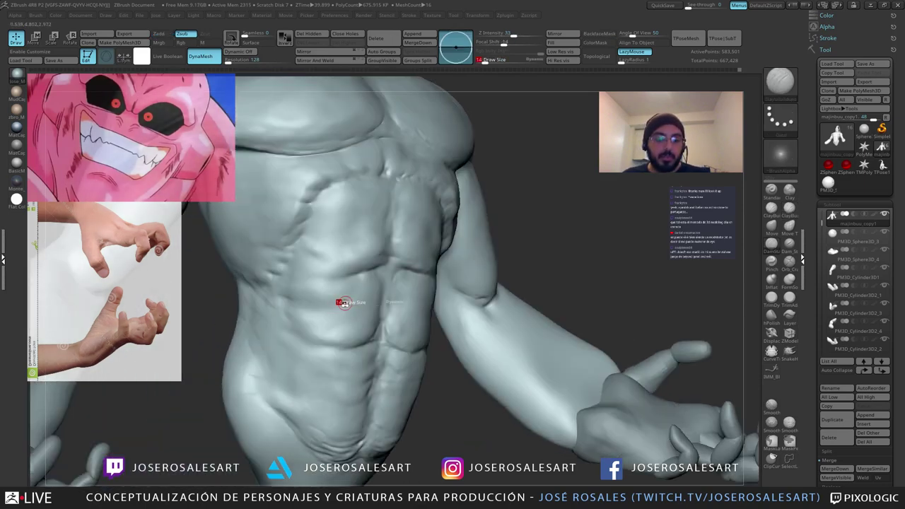
left_click_drag(344, 303, 346, 302)
mouse_move(367, 302)
right_mouse_down()
mouse_move(340, 278)
mouse_move(324, 280)
mouse_move(383, 271)
right_mouse_up()
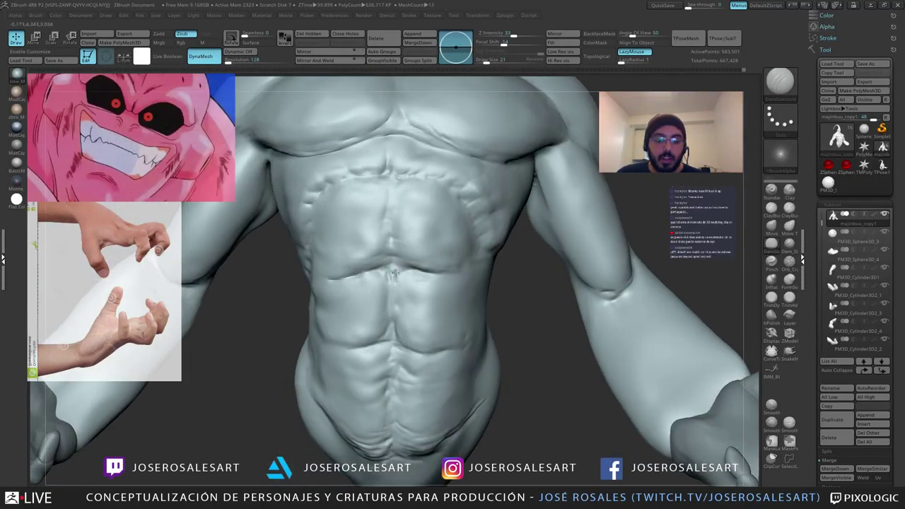
right_click_drag(399, 273, 384, 271)
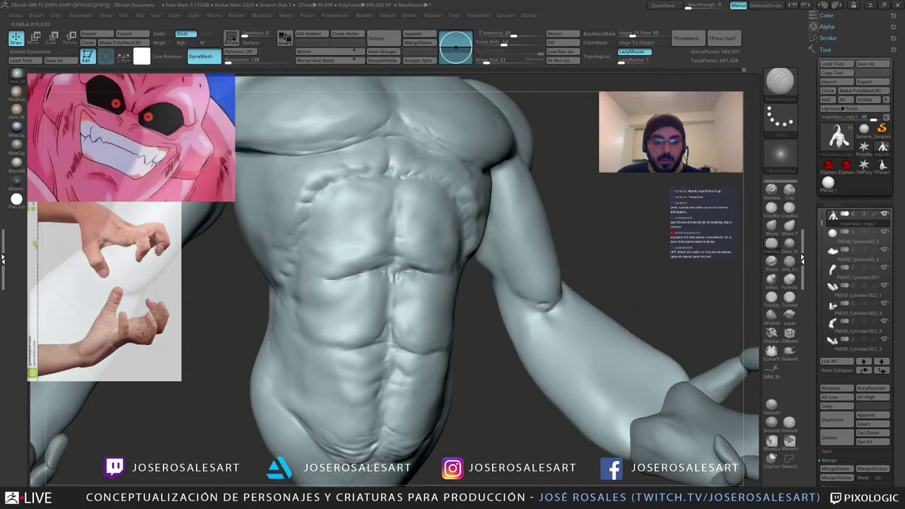
left_click_drag(386, 320, 389, 333)
Step: Examine the abdominal detail on the whole figure from several angles, with ClayBuildup active
mouse_move(387, 326)
right_mouse_down()
mouse_move(377, 285)
mouse_move(392, 268)
mouse_move(404, 285)
mouse_move(441, 276)
right_mouse_up()
key("b")
key("c")
key("b")
mouse_move(376, 289)
right_mouse_down()
mouse_move(432, 288)
mouse_move(362, 287)
mouse_move(364, 309)
right_mouse_up()
mouse_move(364, 309)
right_mouse_down()
mouse_move(332, 308)
mouse_move(396, 308)
mouse_move(397, 287)
right_mouse_up()
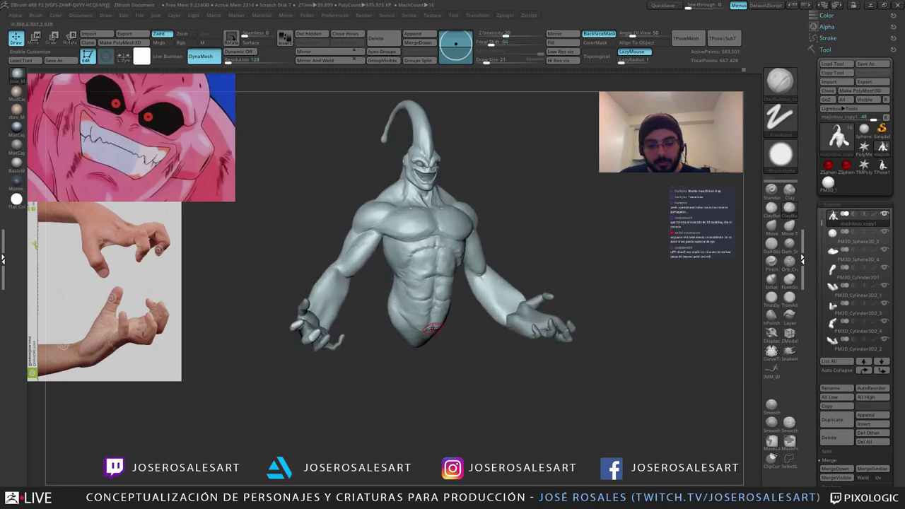
mouse_move(431, 327)
right_mouse_down()
mouse_move(406, 322)
mouse_move(458, 307)
mouse_move(438, 326)
mouse_move(435, 280)
mouse_move(418, 260)
mouse_move(428, 262)
right_mouse_up()
mouse_move(428, 262)
right_mouse_down("ctrl")
mouse_move(417, 249)
mouse_move(428, 262)
mouse_move(419, 267)
mouse_move(467, 270)
mouse_move(466, 283)
right_mouse_up("ctrl")
mouse_move(465, 283)
right_mouse_down()
mouse_move(447, 272)
mouse_move(457, 263)
right_mouse_up()
mouse_move(423, 311)
right_mouse_down("ctrl")
mouse_move(421, 286)
mouse_move(440, 290)
mouse_move(368, 295)
mouse_move(375, 312)
right_mouse_up("ctrl")
mouse_move(402, 253)
right_mouse_down()
mouse_move(359, 248)
mouse_move(460, 277)
mouse_move(419, 273)
mouse_move(386, 253)
mouse_move(420, 313)
mouse_move(455, 288)
mouse_move(443, 270)
mouse_move(479, 267)
mouse_move(441, 273)
mouse_move(476, 282)
right_mouse_up()
Step: Carve creases across the character's left flank below the ribs with DamStandard at draw size 21
key("b")
key("d")
key("s")
right_click_drag(475, 281, 466, 276)
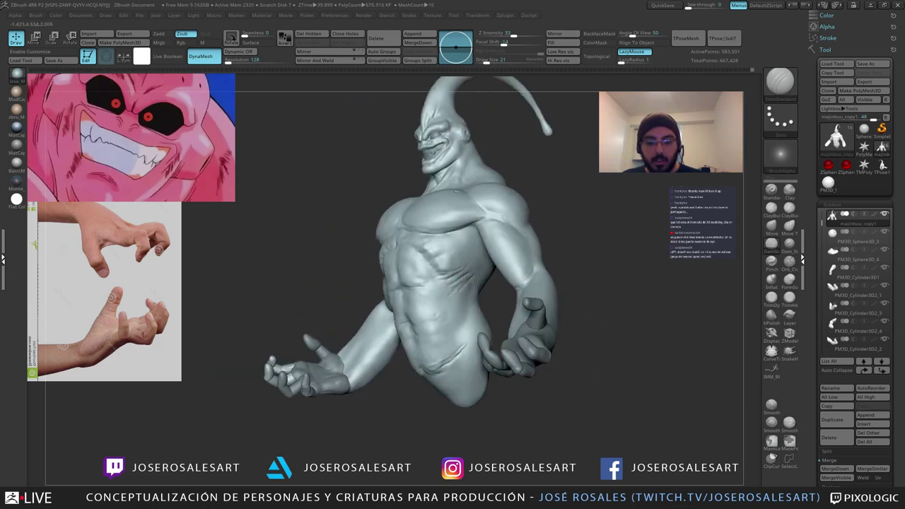
Step: Raise ridges between the left flank creases with the Standard brush, starting at draw size 14
key("b")
key("s")
key("t")
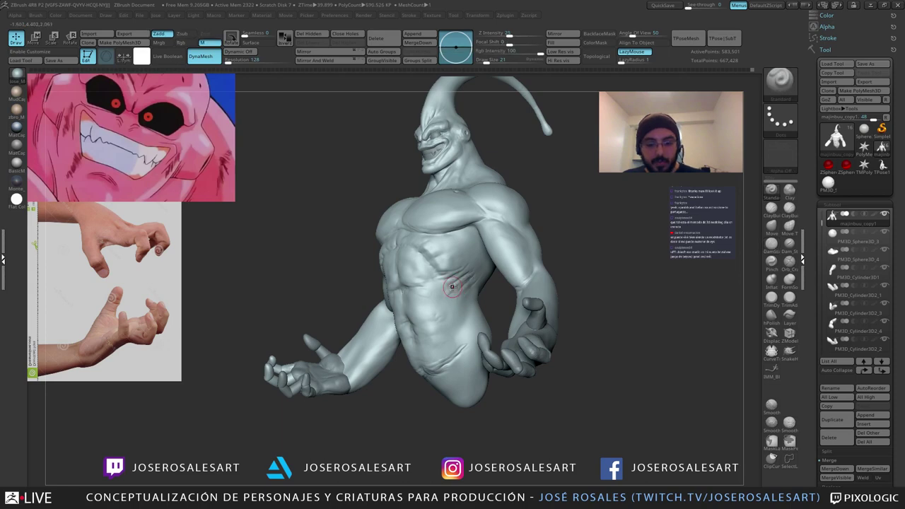
key("s")
left_click_drag(459, 286, 457, 286)
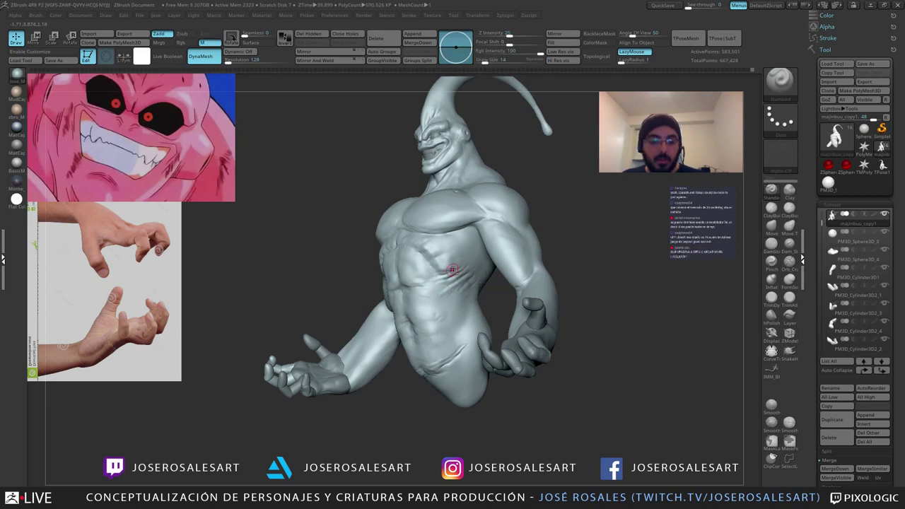
right_click_drag(453, 269, 433, 295, "ctrl")
mouse_move(429, 297)
left_mouse_down()
mouse_move(456, 309)
mouse_move(440, 297)
mouse_move(467, 284)
left_mouse_up()
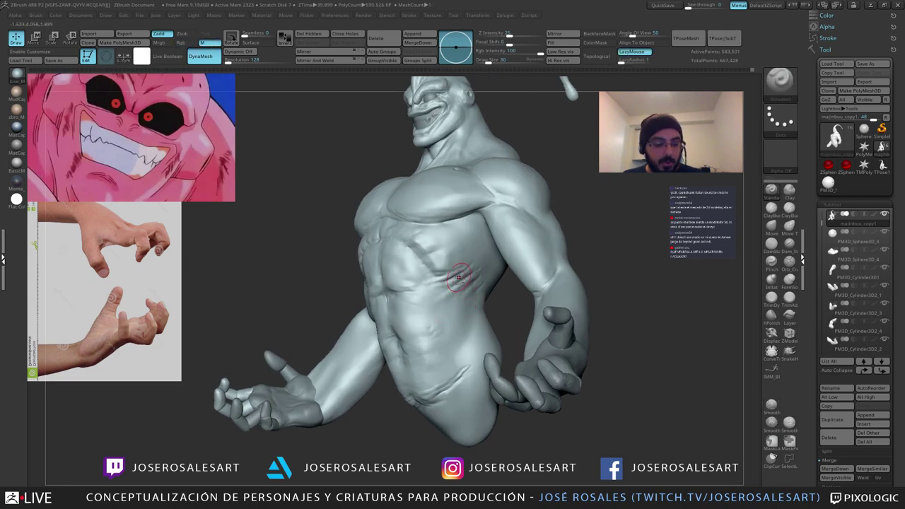
Step: Examine the torso's rib and flank forms together with the arms from the front, side and below
key("b")
key("c")
key("b")
mouse_move(459, 282)
right_mouse_down("ctrl")
mouse_move(456, 258)
mouse_move(519, 269)
mouse_move(482, 278)
mouse_move(550, 275)
right_mouse_up("ctrl")
mouse_move(551, 276)
right_mouse_down("ctrl")
mouse_move(560, 144)
mouse_move(576, 205)
right_mouse_up("ctrl")
mouse_move(462, 258)
right_mouse_down("alt")
mouse_move(432, 287)
mouse_move(435, 336)
right_mouse_up("alt")
mouse_move(435, 336)
right_mouse_down()
mouse_move(481, 343)
mouse_move(424, 345)
right_mouse_up()
right_click(406, 345)
mouse_move(436, 302)
right_mouse_down()
mouse_move(379, 306)
mouse_move(427, 308)
right_mouse_up()
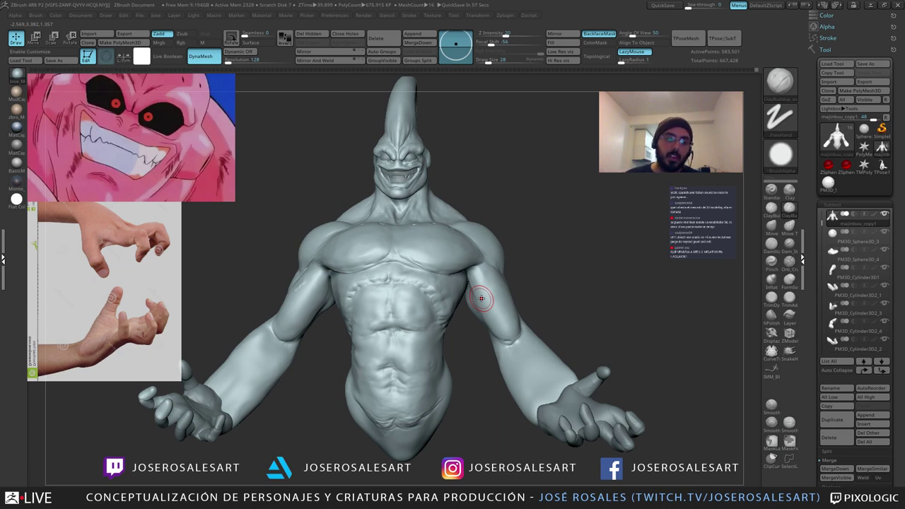
mouse_move(482, 298)
right_mouse_down()
mouse_move(440, 271)
mouse_move(364, 266)
mouse_move(346, 249)
right_mouse_up()
left_click(437, 275, "alt")
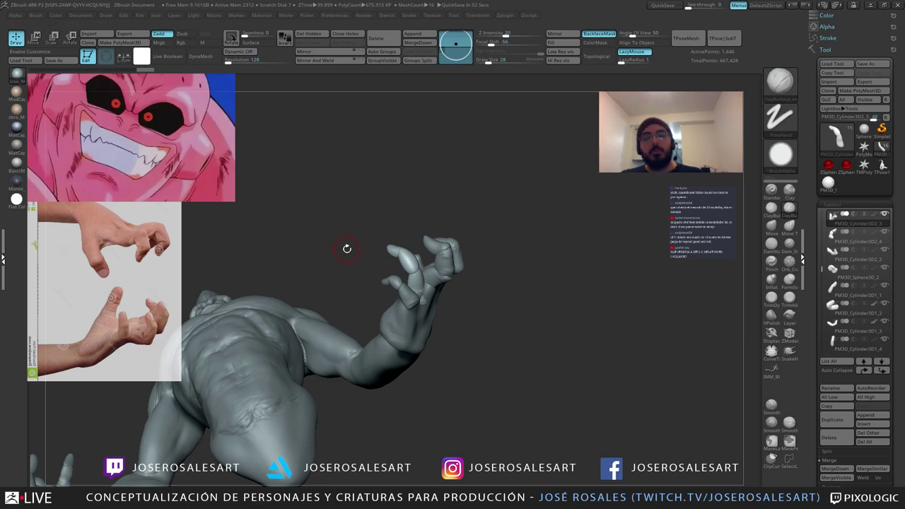
mouse_move(347, 248)
left_mouse_down()
mouse_move(344, 301)
mouse_move(309, 290)
mouse_move(373, 375)
left_mouse_up()
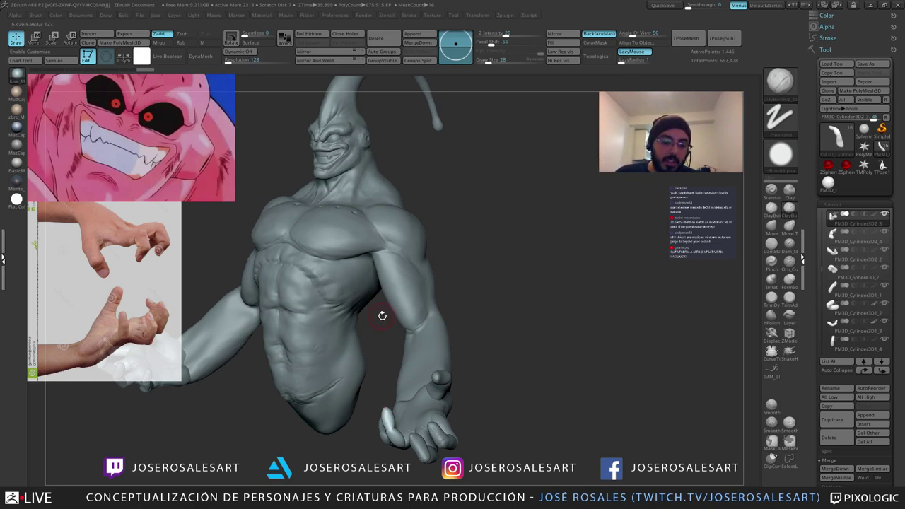
Step: Reselect the torso subtool and extend the crease under the left lower ab toward the hip with DamStandard at draw sizes 42 and 30
mouse_move(346, 375)
right_mouse_down("ctrl")
mouse_move(349, 390)
mouse_move(350, 377)
mouse_move(309, 366)
right_mouse_up("ctrl")
key("b")
key("d")
key("s")
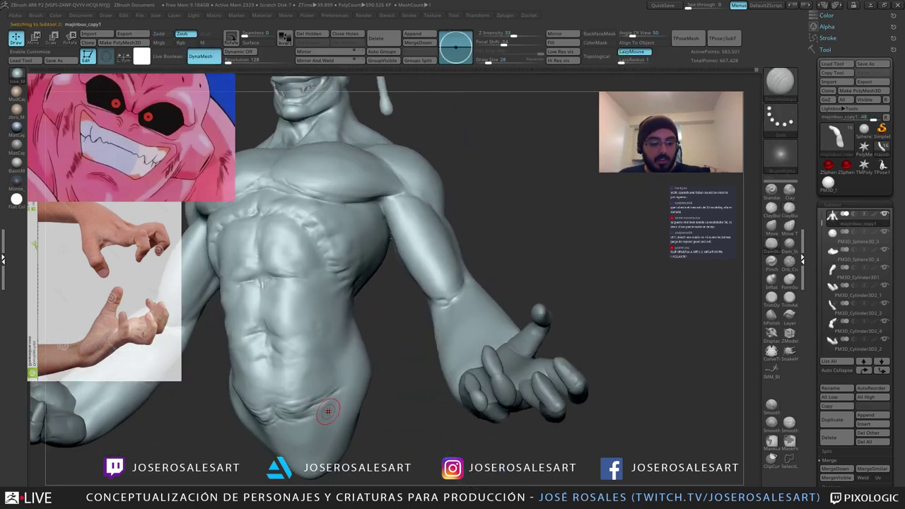
key("s")
left_click(332, 410)
right_click_drag(334, 394, 349, 366, "alt")
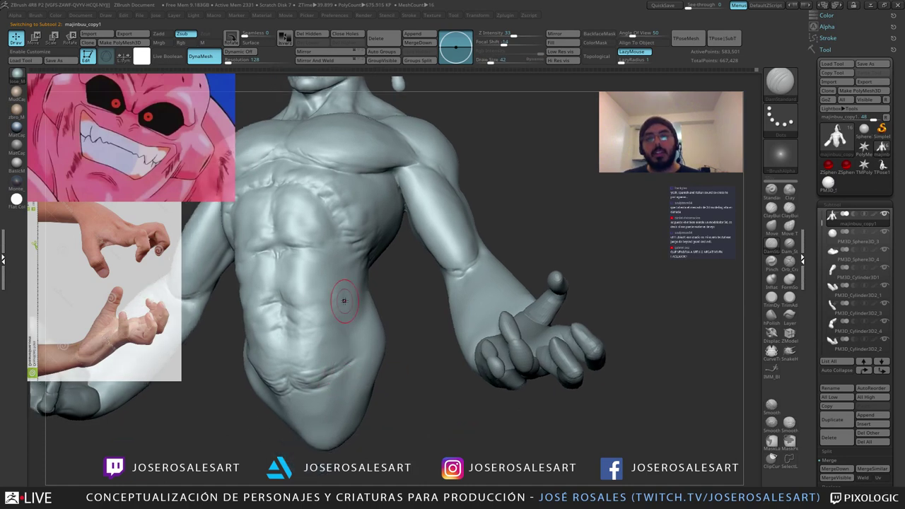
key("s")
mouse_move(335, 341)
right_mouse_down()
mouse_move(355, 374)
mouse_move(340, 361)
mouse_move(347, 324)
mouse_move(357, 346)
mouse_move(345, 353)
mouse_move(352, 337)
mouse_move(350, 344)
mouse_move(384, 323)
right_mouse_up()
left_click(354, 373)
key("s")
left_click(339, 361)
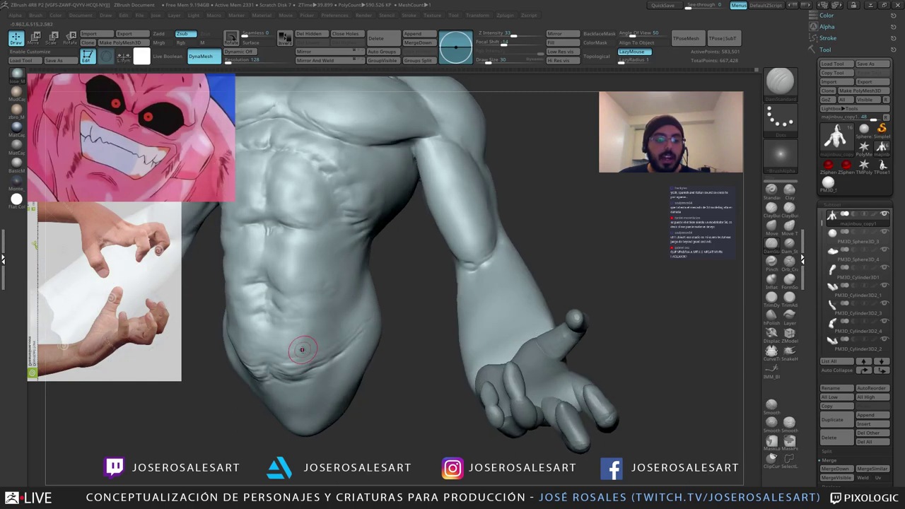
Step: Smooth the surface of the left lower ab just above the hip crease
key("shift")
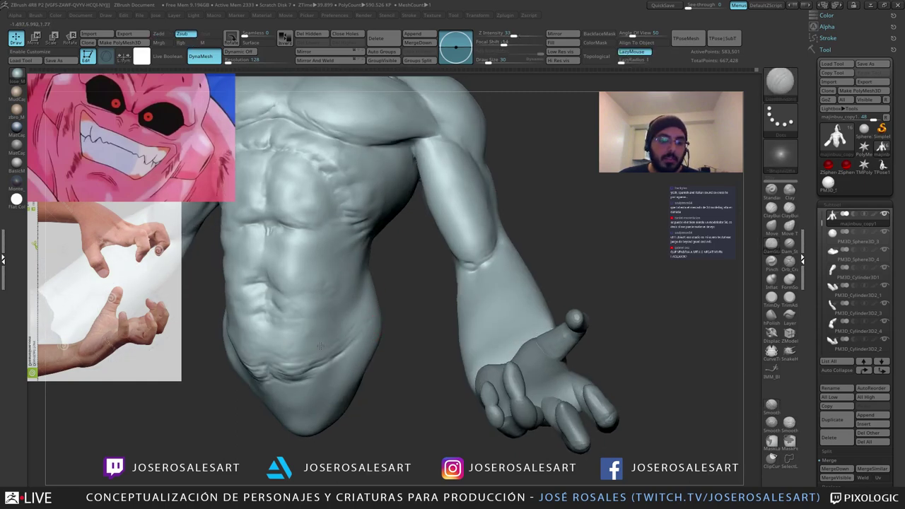
key("shift")
right_click_drag(292, 346, 317, 344)
key("shift")
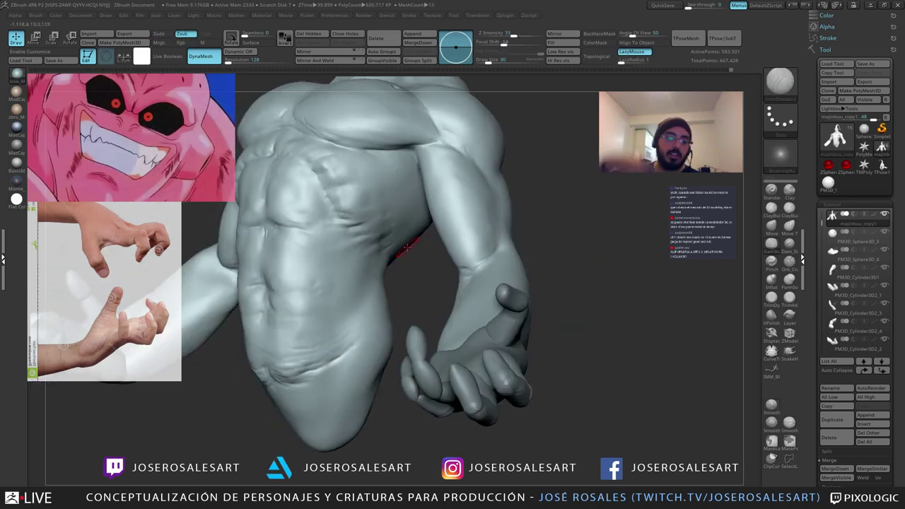
Step: Build up the left rib muscles beside the upper abs with ClayBuildup and crease between them with DamStandard at draw size 30
key("1")
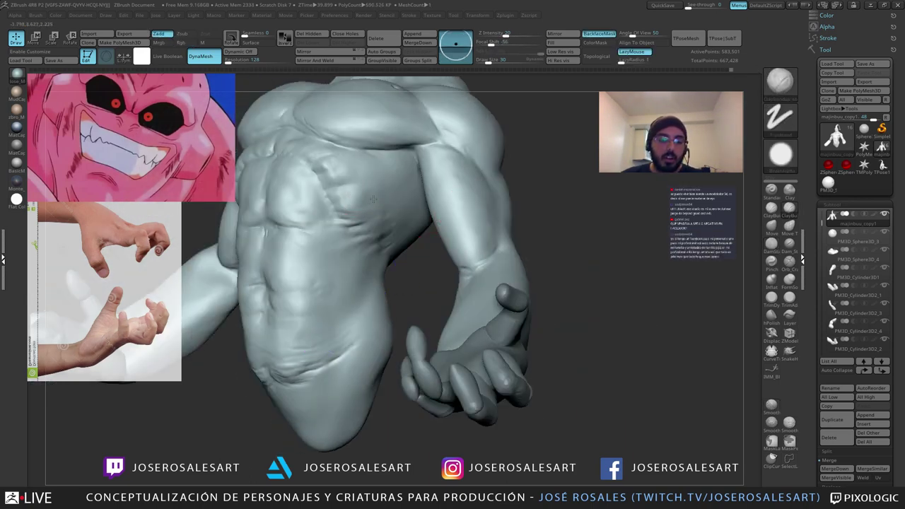
right_click_drag(373, 199, 388, 197)
left_click_drag(333, 199, 335, 201)
key("2")
mouse_move(354, 191)
right_mouse_down()
mouse_move(339, 208)
mouse_move(335, 193)
mouse_move(402, 218)
right_mouse_up()
mouse_move(198, 207)
right_mouse_down()
mouse_move(252, 211)
mouse_move(287, 241)
right_mouse_up()
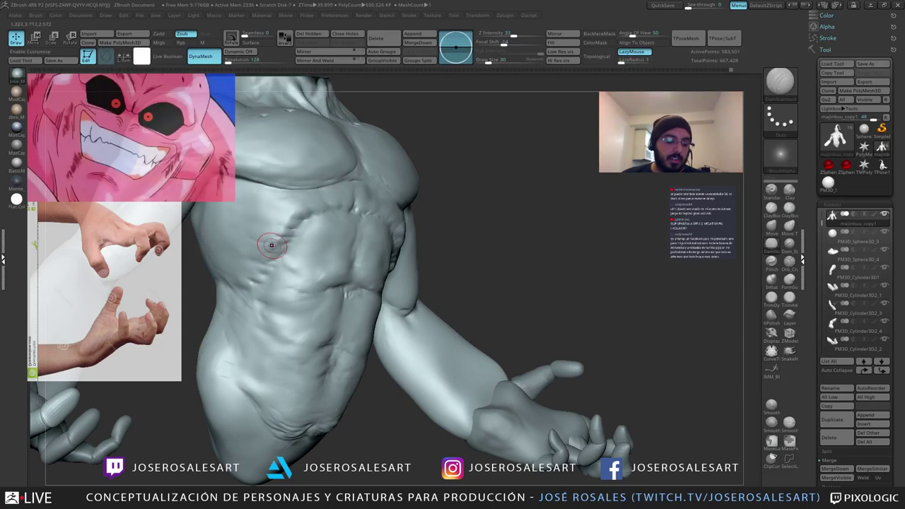
Step: Add raised ridges to the rib muscles on the character's right side with ClayBuildup at draw size 17
key("1")
key("s")
left_click_drag(279, 242, 275, 241)
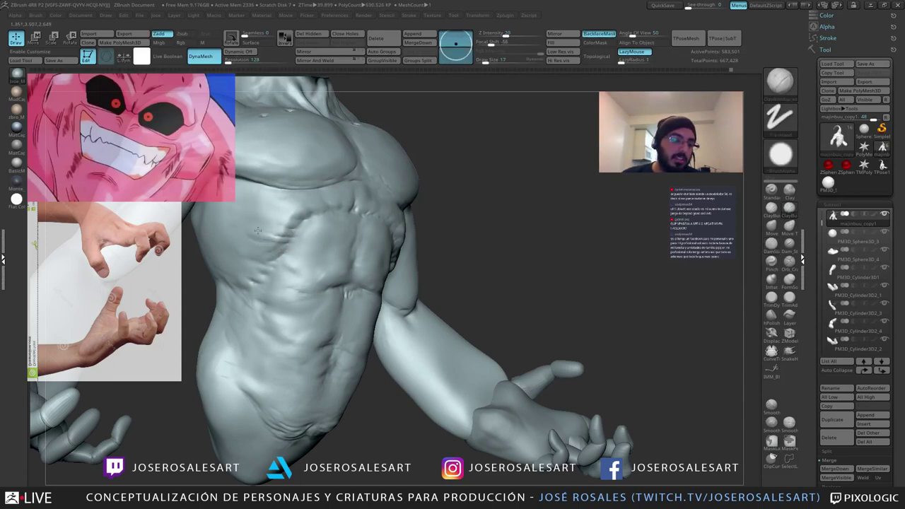
mouse_move(258, 230)
right_mouse_down("ctrl")
mouse_move(253, 215)
mouse_move(262, 235)
right_mouse_up("ctrl")
right_click_drag(338, 235, 319, 233)
mouse_move(379, 235)
right_mouse_down()
mouse_move(365, 237)
mouse_move(379, 240)
right_mouse_up()
right_click_drag(382, 236, 431, 240, "ctrl")
right_click_drag(432, 240, 426, 259, "ctrl")
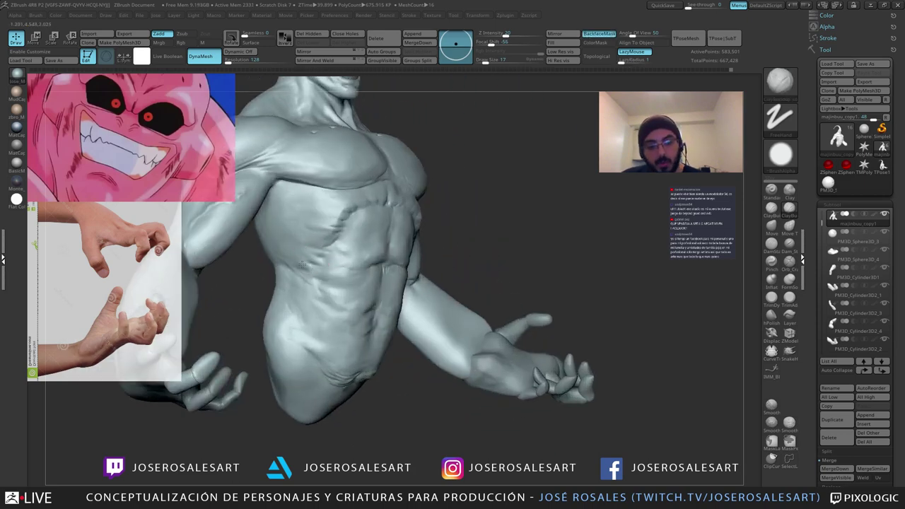
right_click_drag(300, 241, 282, 242)
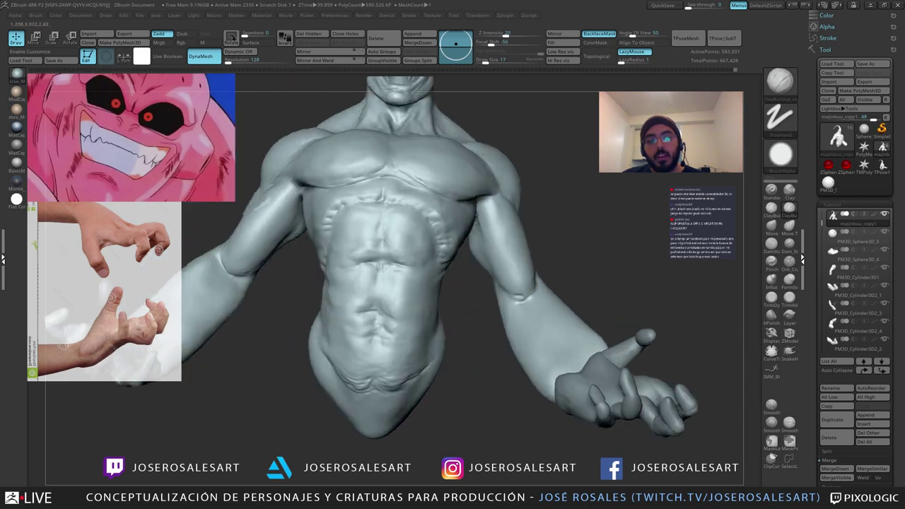
mouse_move(460, 264)
right_mouse_down()
mouse_move(435, 267)
mouse_move(455, 276)
mouse_move(444, 312)
mouse_move(423, 305)
mouse_move(440, 301)
mouse_move(433, 312)
mouse_move(463, 320)
right_mouse_up()
key("b")
key("d")
key("s")
key("b")
key("c")
key("b")
mouse_move(463, 319)
right_mouse_down("ctrl")
mouse_move(467, 310)
mouse_move(484, 316)
mouse_move(457, 317)
mouse_move(478, 326)
mouse_move(470, 323)
mouse_move(487, 311)
mouse_move(431, 312)
right_mouse_up("ctrl")
key("b")
key("m")
key("v")
Step: Carve broad skin folds across the left flank beside the abs with DamStandard at draw size 42
key("b")
key("d")
key("s")
left_click_drag(431, 310, 459, 319)
mouse_move(422, 343)
right_mouse_down()
mouse_move(472, 289)
mouse_move(461, 280)
right_mouse_up()
right_click_drag(462, 280, 460, 300)
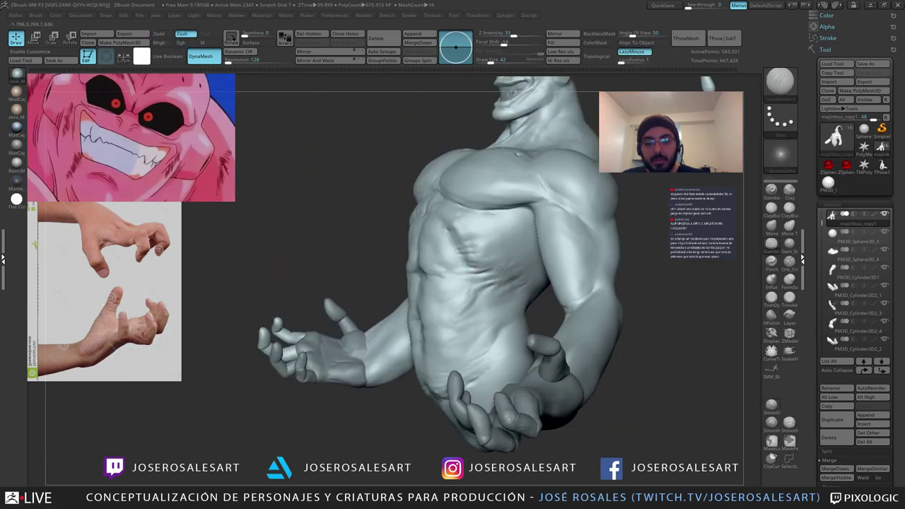
right_click_drag(460, 263, 440, 251, "alt")
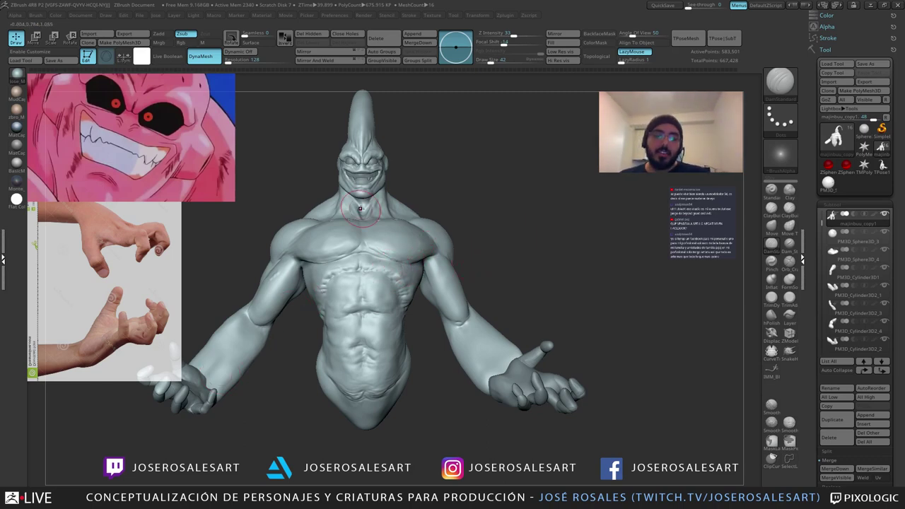
Step: Smooth the nape and upper back of the sculpt at draw size 42
mouse_move(390, 336)
right_mouse_down()
mouse_move(339, 313)
mouse_move(280, 304)
mouse_move(305, 313)
mouse_move(359, 276)
mouse_move(318, 253)
right_mouse_up()
left_click_drag(437, 219, 420, 220, "shift")
mouse_move(450, 226)
right_mouse_down()
mouse_move(427, 234)
mouse_move(431, 247)
mouse_move(410, 234)
right_mouse_up()
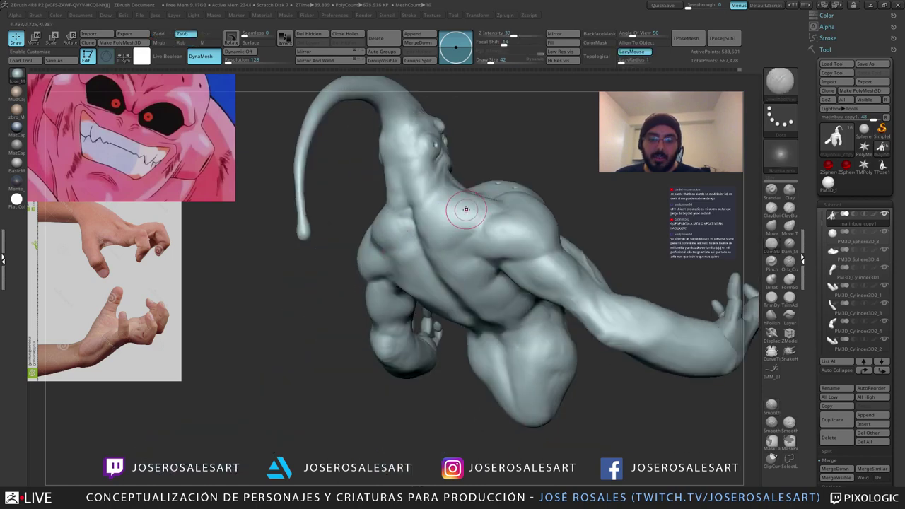
mouse_move(417, 200)
right_mouse_down()
mouse_move(461, 186)
mouse_move(410, 174)
right_mouse_up()
right_click_drag(247, 237, 288, 233)
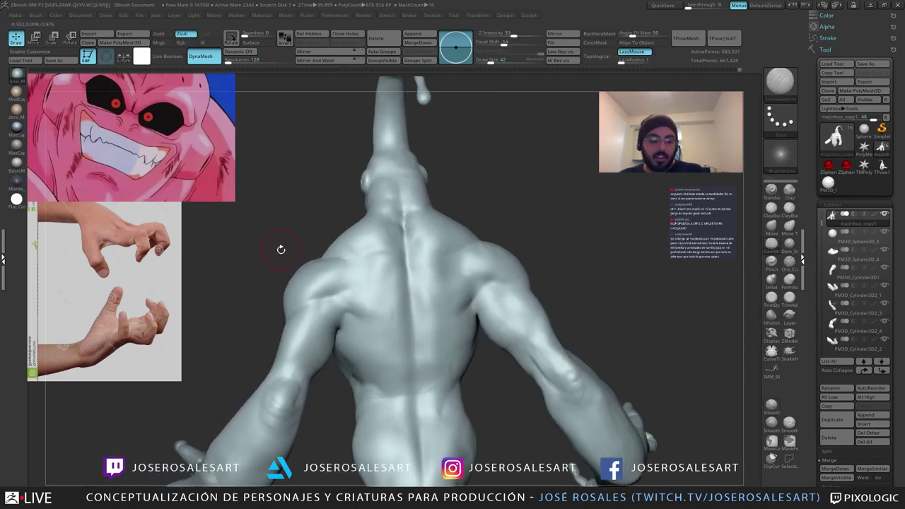
mouse_move(362, 220)
right_mouse_down()
mouse_move(404, 179)
mouse_move(407, 161)
mouse_move(389, 167)
mouse_move(401, 155)
mouse_move(416, 167)
right_mouse_up()
left_click_drag(419, 168, 394, 161, "shift")
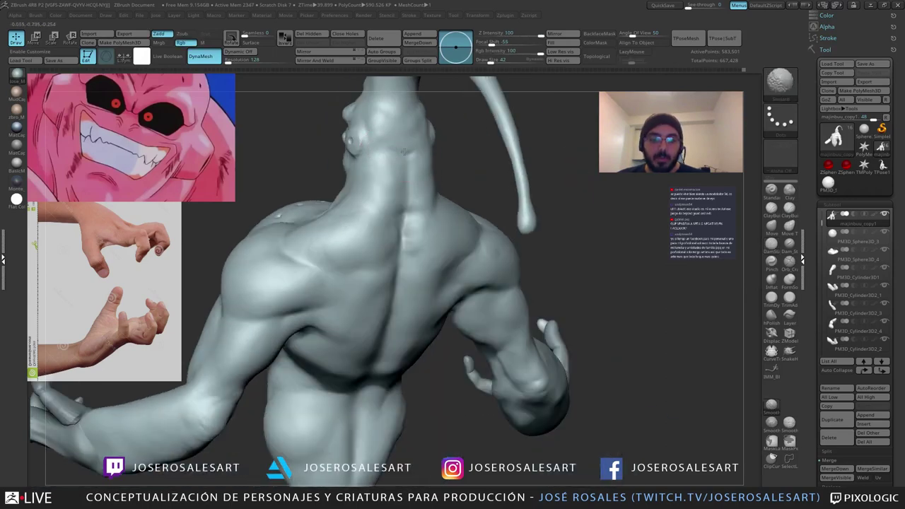
right_click_drag(394, 160, 414, 154)
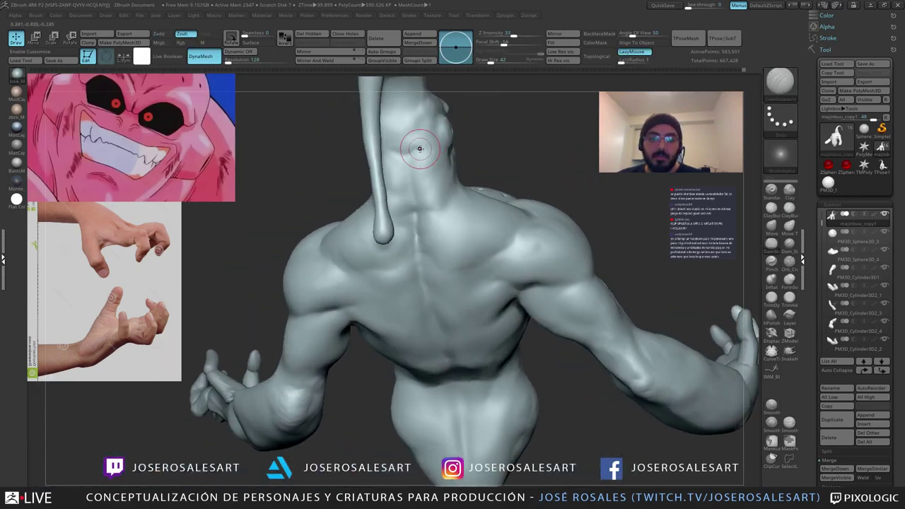
left_click_drag(420, 145, 419, 145, "shift")
Step: Smooth the creased area at the base of the head tentacle above the brow at draw size 26
mouse_move(418, 145)
right_mouse_down()
mouse_move(374, 134)
mouse_move(416, 126)
mouse_move(371, 191)
right_mouse_up()
mouse_move(432, 220)
right_mouse_down()
mouse_move(424, 230)
mouse_move(442, 203)
mouse_move(384, 202)
mouse_move(400, 224)
mouse_move(364, 262)
mouse_move(351, 259)
mouse_move(341, 291)
mouse_move(354, 239)
right_mouse_up()
mouse_move(338, 283)
right_mouse_down()
mouse_move(357, 285)
mouse_move(369, 300)
right_mouse_up()
right_click_drag(382, 226, 359, 223)
right_click_drag(359, 224, 340, 308, "ctrl")
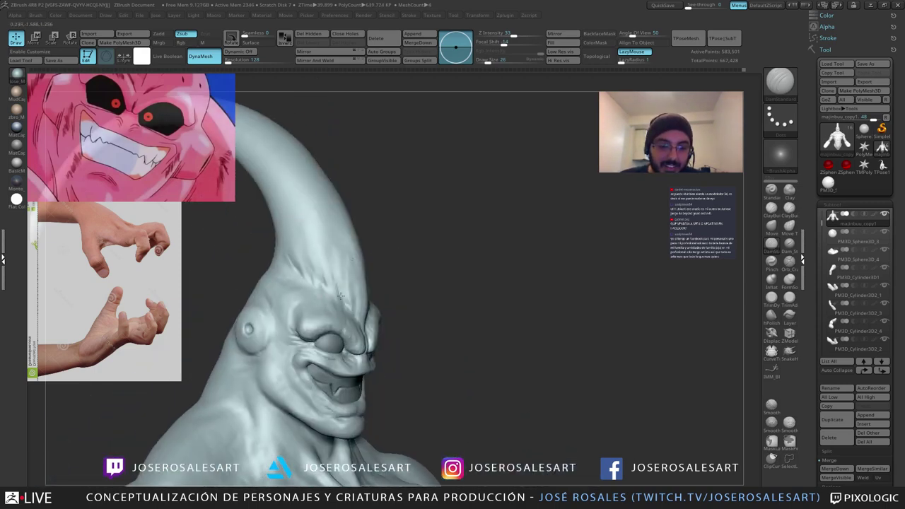
right_click_drag(329, 270, 340, 298)
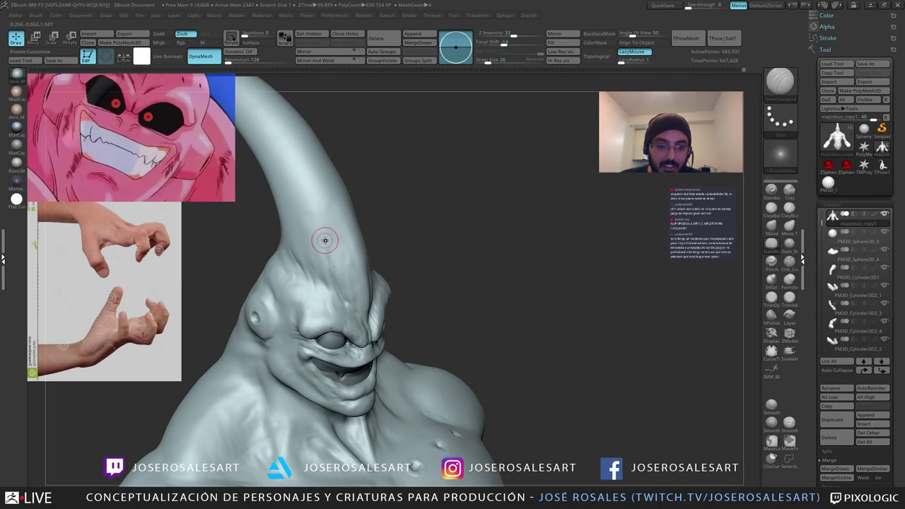
right_click_drag(325, 241, 333, 263)
left_click_drag(333, 262, 334, 287, "shift")
Step: Switch to ClayBuildup at draw size 30 and soften the front of the head tentacle just above its base
key("b")
key("c")
key("b")
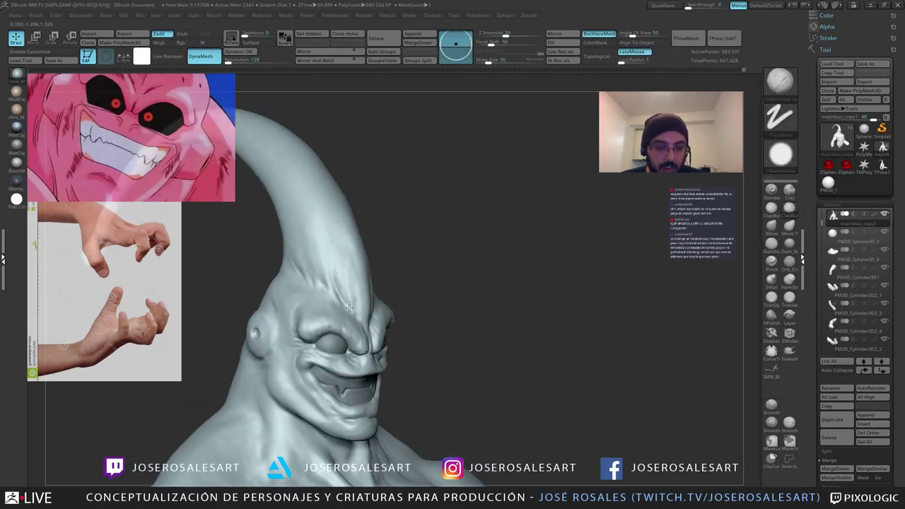
right_click_drag(329, 252, 339, 267)
left_click_drag(340, 267, 323, 231, "shift")
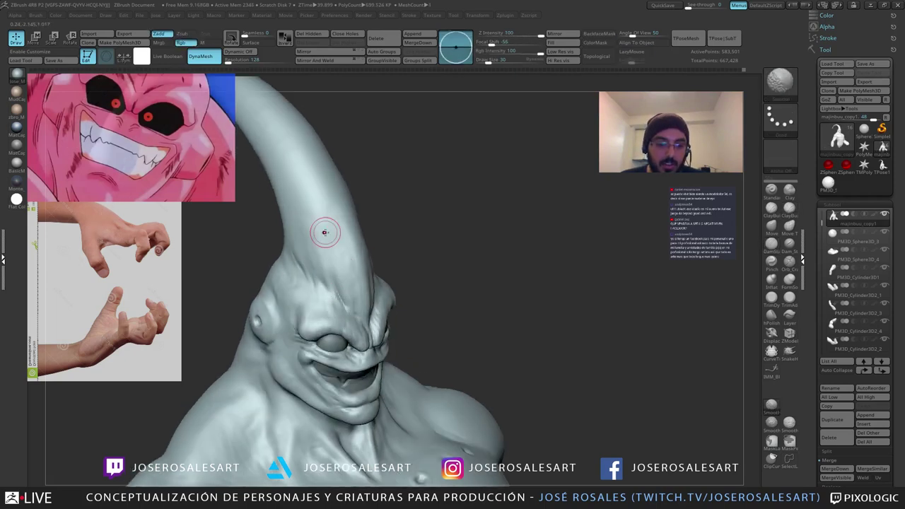
Step: Switch to DamStandard at draw size 28 and smooth the character's left lower abdomen above the hip fold
mouse_move(347, 265)
right_mouse_down("ctrl")
mouse_move(406, 210)
mouse_move(386, 191)
mouse_move(425, 215)
mouse_move(335, 230)
mouse_move(396, 247)
right_mouse_up("ctrl")
mouse_move(396, 247)
right_mouse_down("ctrl")
mouse_move(403, 317)
mouse_move(372, 272)
right_mouse_up("ctrl")
mouse_move(371, 272)
right_mouse_down()
mouse_move(368, 248)
mouse_move(370, 293)
mouse_move(327, 292)
mouse_move(393, 286)
mouse_move(408, 256)
mouse_move(378, 232)
mouse_move(444, 237)
mouse_move(437, 246)
right_mouse_up()
key("b")
key("d")
key("s")
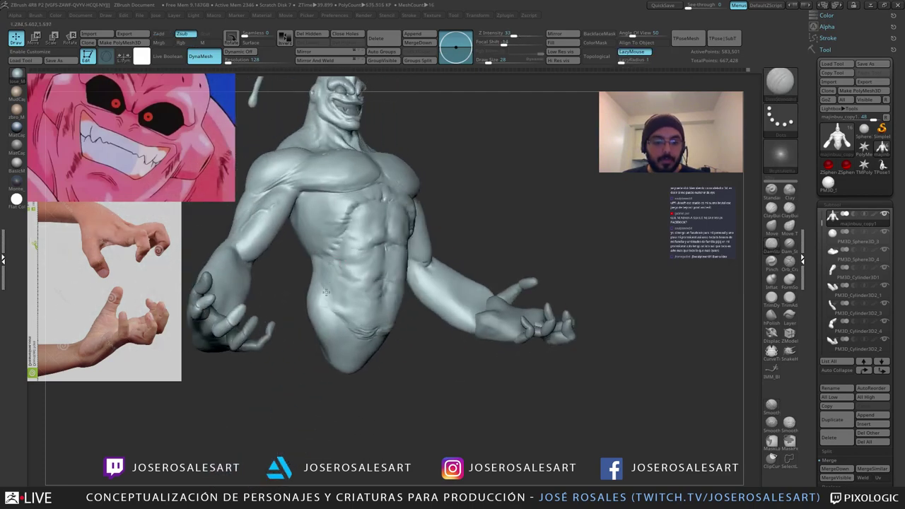
mouse_move(314, 282)
right_mouse_down()
mouse_move(300, 269)
mouse_move(303, 283)
mouse_move(338, 262)
mouse_move(404, 263)
mouse_move(396, 272)
mouse_move(413, 318)
mouse_move(400, 328)
mouse_move(415, 287)
right_mouse_up()
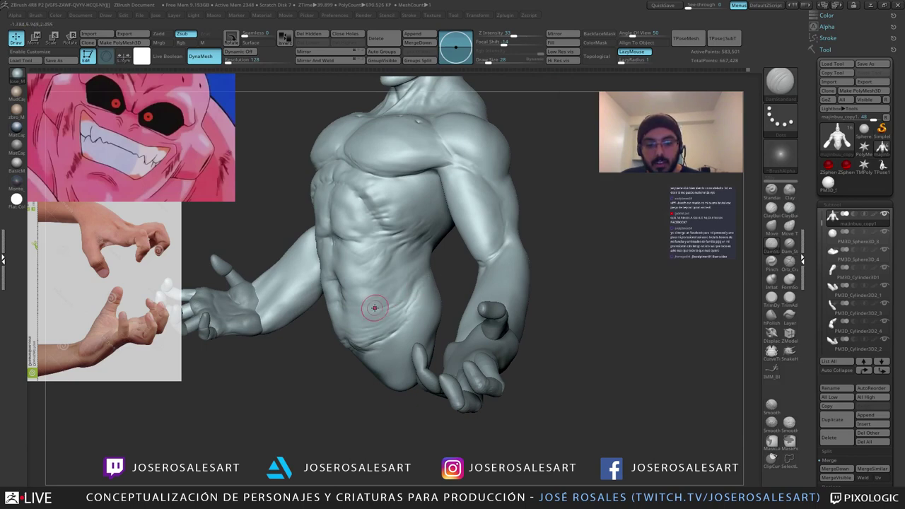
left_click_drag(380, 302, 395, 283, "shift")
mouse_move(351, 325)
right_mouse_down()
mouse_move(388, 313)
mouse_move(358, 291)
mouse_move(343, 348)
mouse_move(385, 343)
mouse_move(258, 352)
mouse_move(364, 341)
mouse_move(389, 356)
mouse_move(368, 324)
mouse_move(380, 339)
mouse_move(357, 335)
mouse_move(407, 323)
mouse_move(418, 272)
right_mouse_up()
Step: Push in both sides of the jaw with the SnakeHook brush at draw size 81
key("4")
key("s")
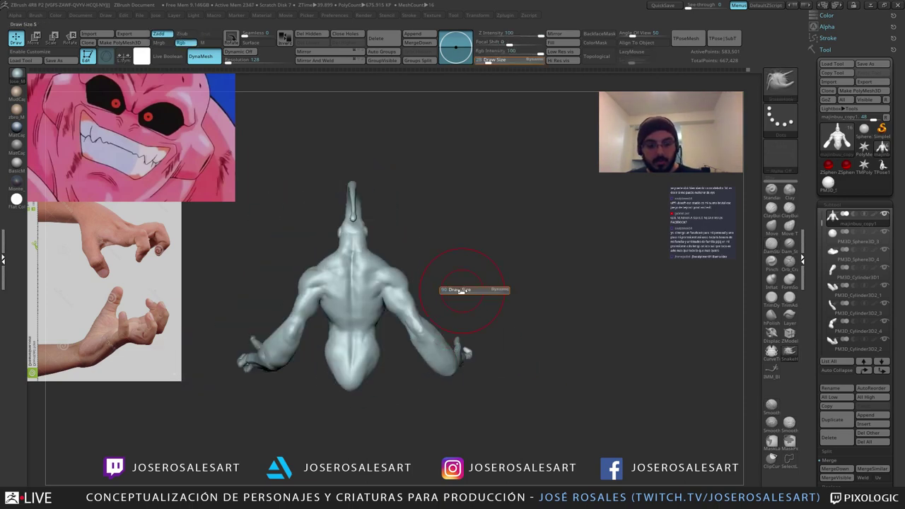
left_click_drag(461, 291, 467, 292)
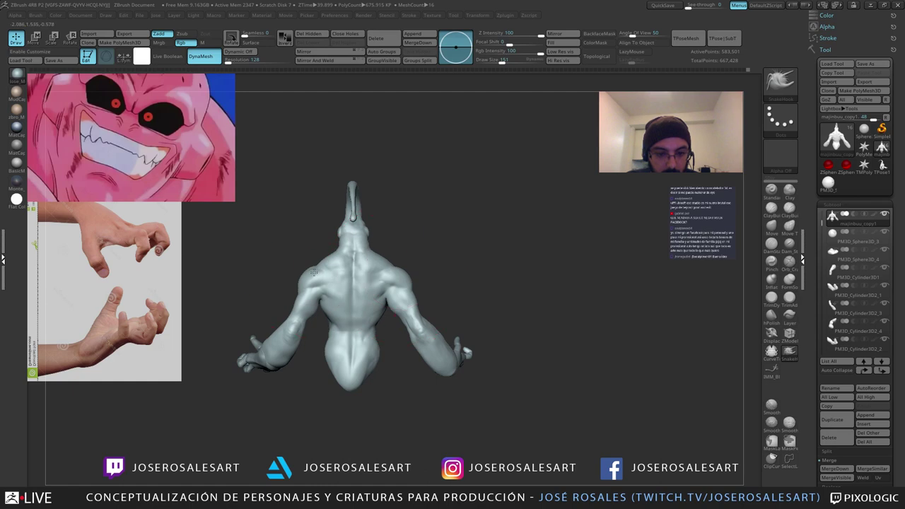
mouse_move(285, 308)
right_mouse_down()
mouse_move(309, 270)
mouse_move(300, 287)
mouse_move(458, 295)
mouse_move(496, 248)
mouse_move(423, 290)
mouse_move(459, 258)
right_mouse_up()
right_click(404, 304)
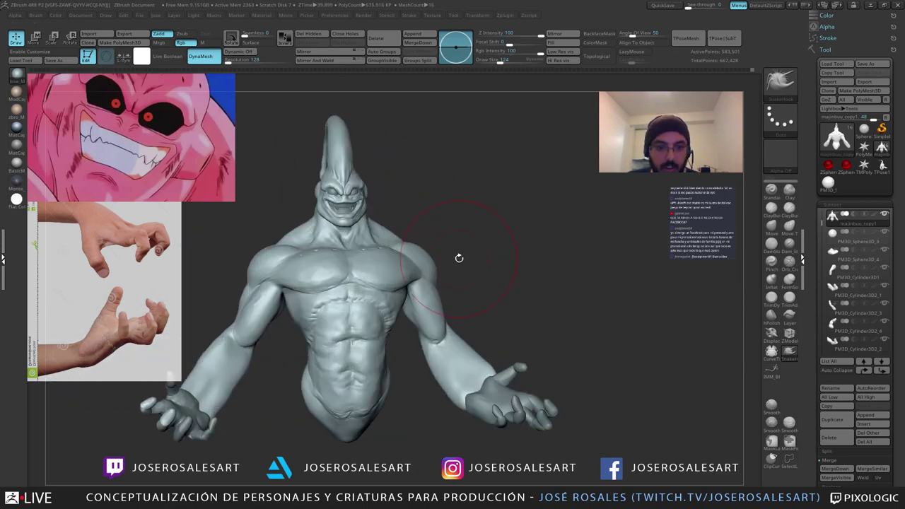
mouse_move(361, 272)
right_mouse_down()
mouse_move(340, 273)
mouse_move(366, 265)
mouse_move(377, 228)
mouse_move(341, 239)
mouse_move(375, 205)
right_mouse_up()
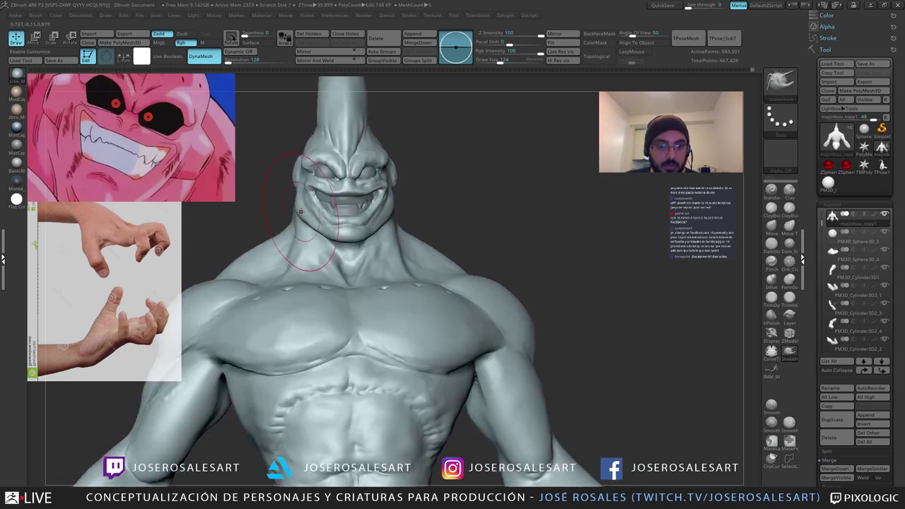
key("s")
left_click_drag(301, 214, 297, 213)
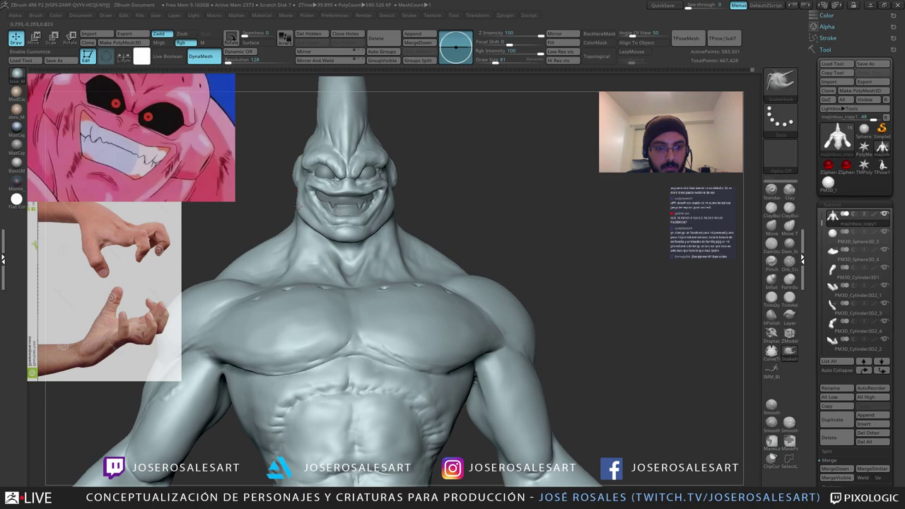
right_click_drag(408, 225, 401, 215)
left_click_drag(398, 213, 392, 210)
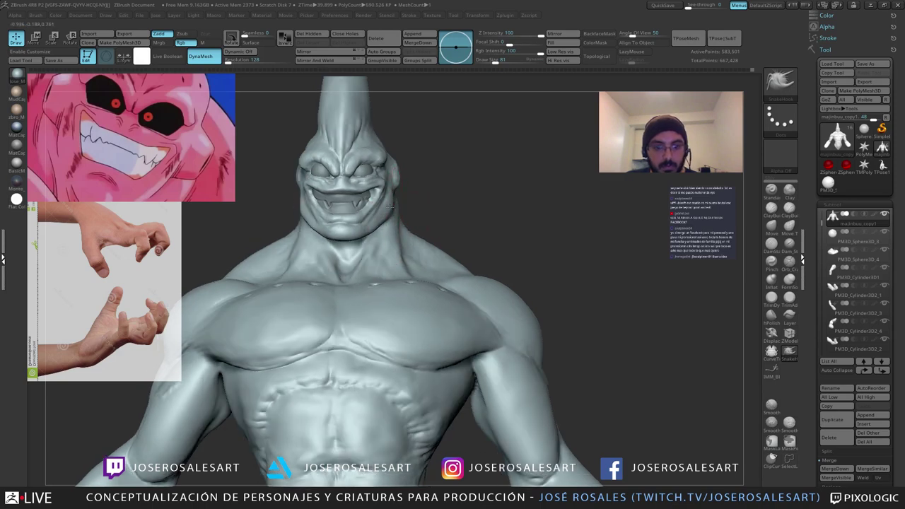
Step: Adjust the outer contour of the left shoulder with SnakeHook at draw size 77, and reduce the brush to 58
mouse_move(406, 225)
right_mouse_down()
mouse_move(394, 209)
mouse_move(375, 246)
mouse_move(348, 258)
mouse_move(449, 254)
mouse_move(352, 253)
mouse_move(400, 249)
mouse_move(388, 251)
right_mouse_up()
right_click_drag(388, 252, 476, 298, "ctrl")
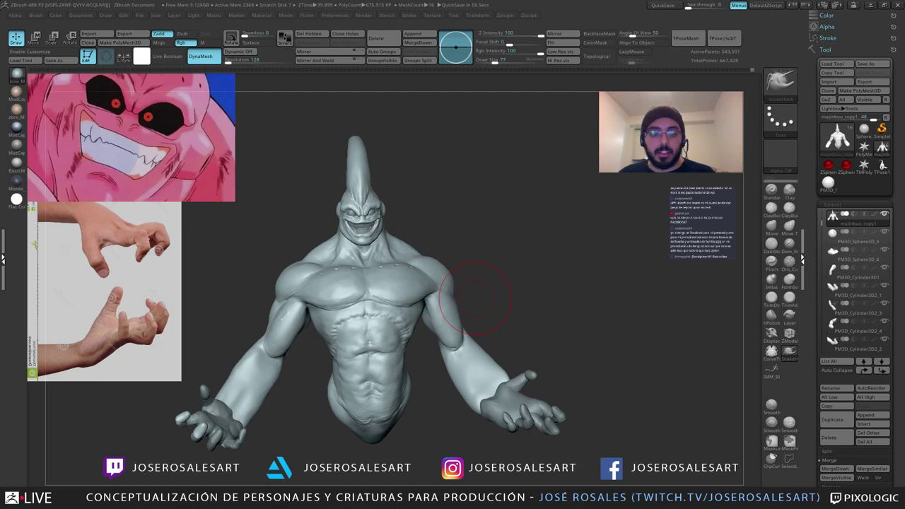
left_click_drag(461, 283, 446, 285)
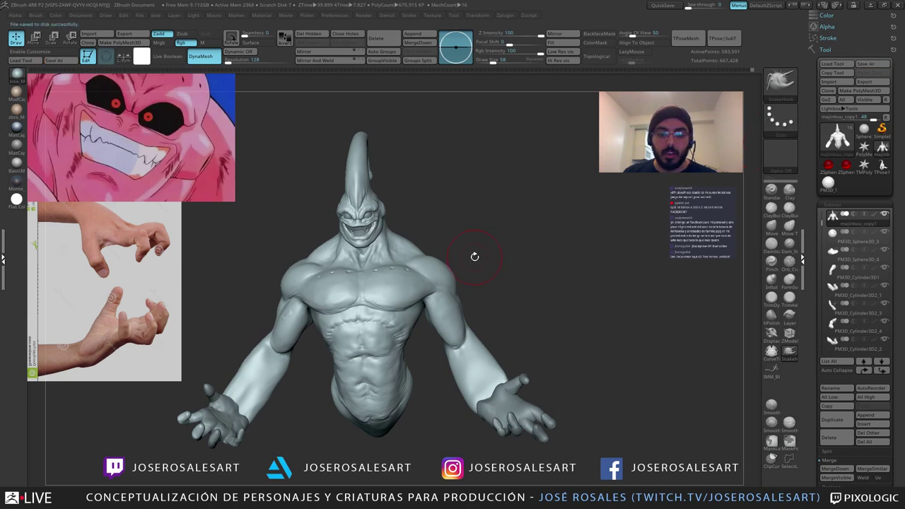
key("s")
left_click(471, 297)
left_click_drag(471, 296, 495, 283)
mouse_move(496, 283)
left_mouse_down("alt")
mouse_move(476, 216)
mouse_move(467, 261)
mouse_move(430, 255)
mouse_move(441, 261)
left_mouse_up("alt")
Step: Try a Standard brush stroke at draw size 17 across the left shoulder
key("b")
key("s")
key("t")
mouse_move(433, 344)
right_mouse_down("ctrl")
mouse_move(413, 316)
mouse_move(418, 323)
right_mouse_up("ctrl")
left_click_drag(395, 309, 445, 325)
key("z")
key("z")
key("u")
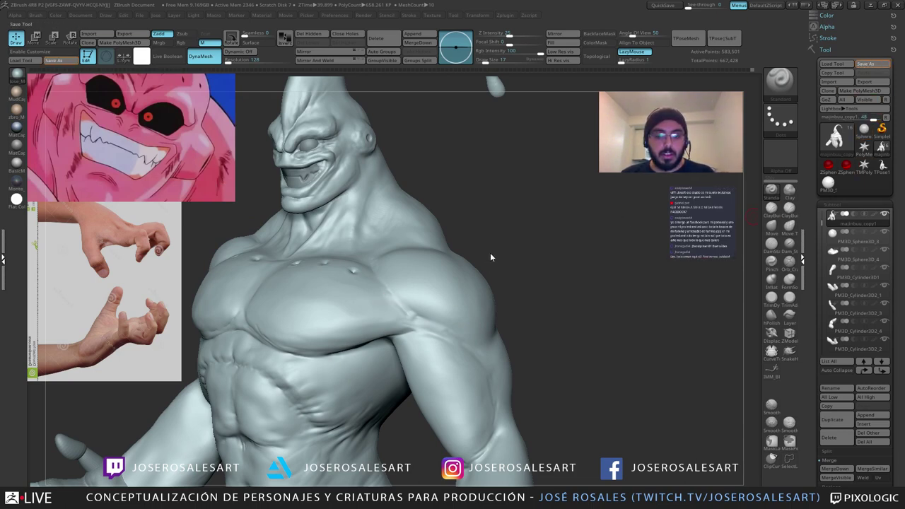
Step: Check ClayBuildup at draw size 36, open its brush settings and reset all brushes to their defaults
key("b")
key("c")
key("b")
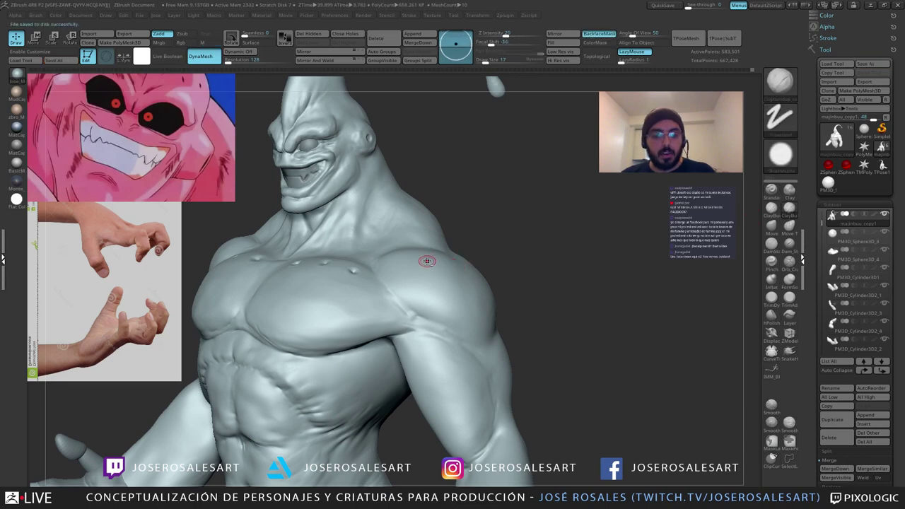
key("s")
left_click_drag(427, 261, 432, 260)
left_click_drag(580, 240, 472, 212)
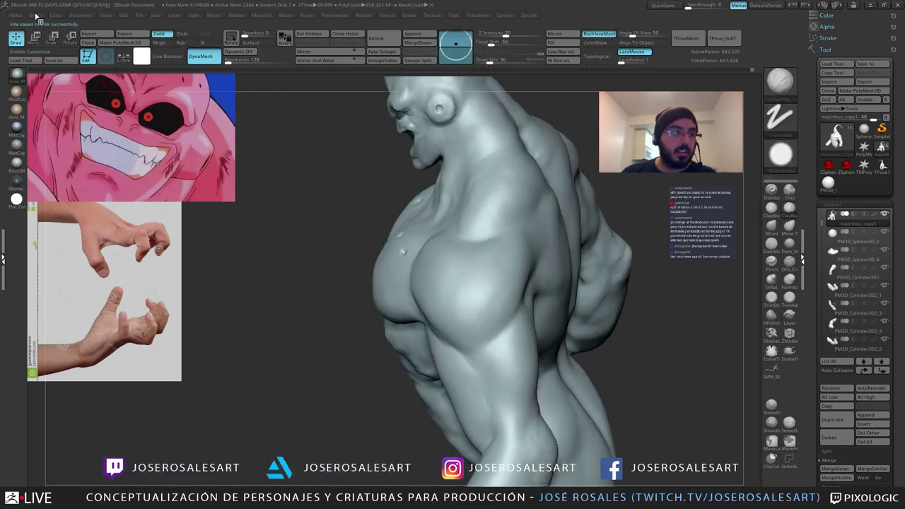
left_click(37, 16)
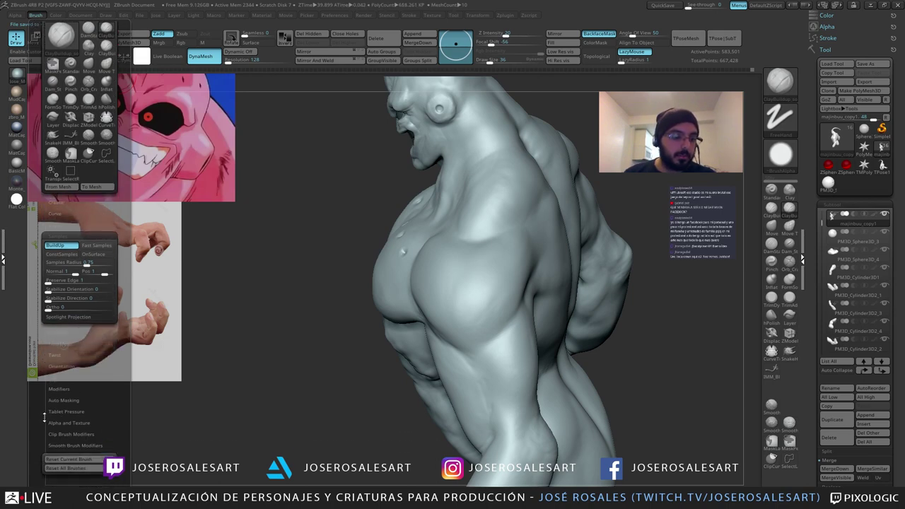
left_click_drag(44, 417, 44, 409)
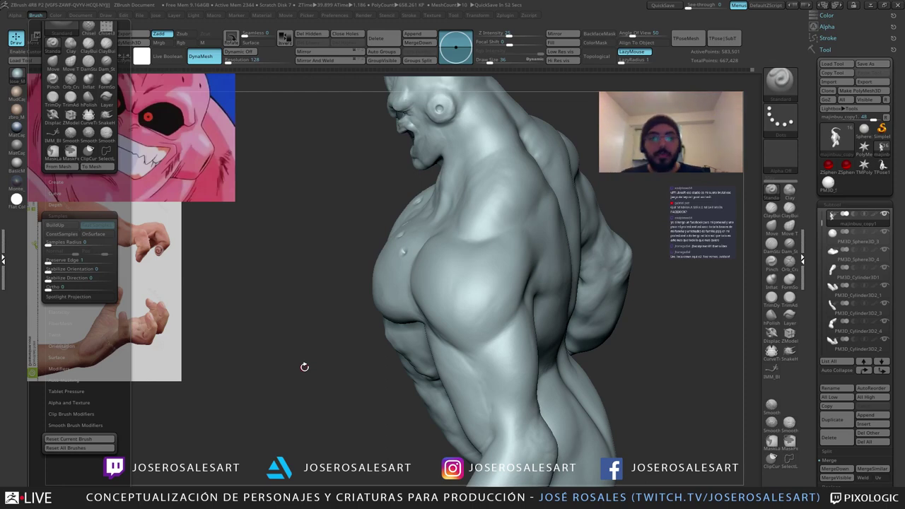
Step: Test ClayBuildup strokes on the left deltoid with dynamic draw size and undo each one
key("b")
key("c")
key("b")
key("s")
left_click(453, 288)
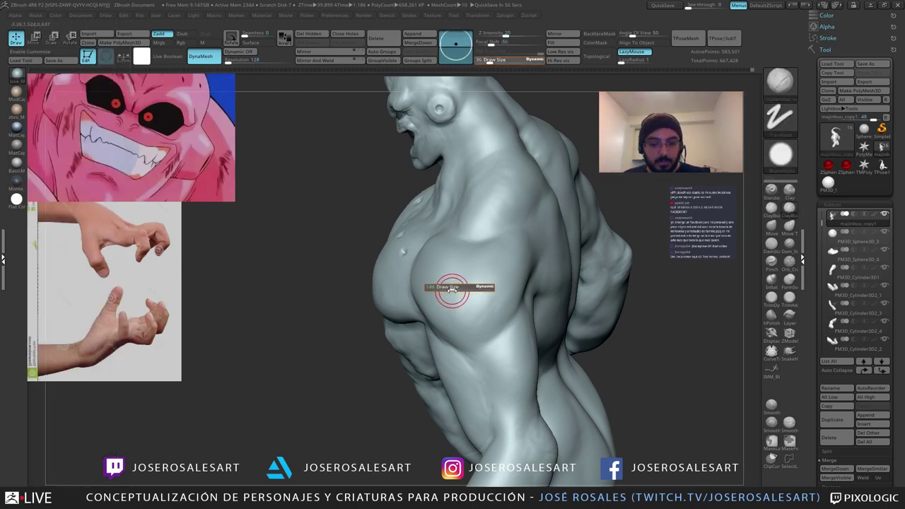
mouse_move(455, 286)
left_mouse_down()
mouse_move(464, 282)
mouse_move(472, 306)
left_mouse_up()
key("ctrl+z")
mouse_move(499, 275)
left_mouse_down()
mouse_move(470, 297)
mouse_move(457, 275)
left_mouse_up()
key("ctrl+z")
right_click_drag(453, 273, 504, 276)
key("ctrl+z")
mouse_move(449, 289)
left_mouse_down()
mouse_move(454, 285)
mouse_move(452, 292)
mouse_move(431, 276)
left_mouse_up()
key("ctrl+z")
key("ctrl+z")
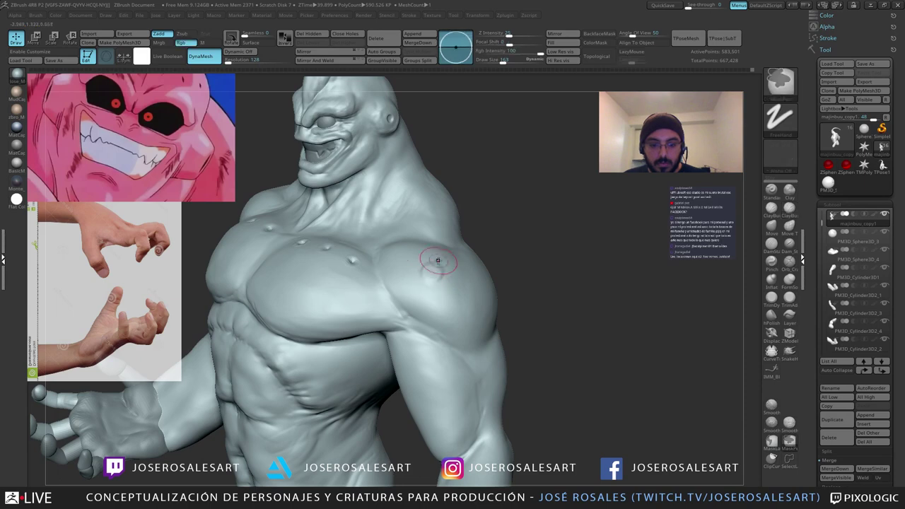
Step: Load the chisel brush with nose, mouth, eye and ear shapes
mouse_move(423, 265)
right_mouse_down()
mouse_move(449, 266)
mouse_move(402, 272)
right_mouse_up()
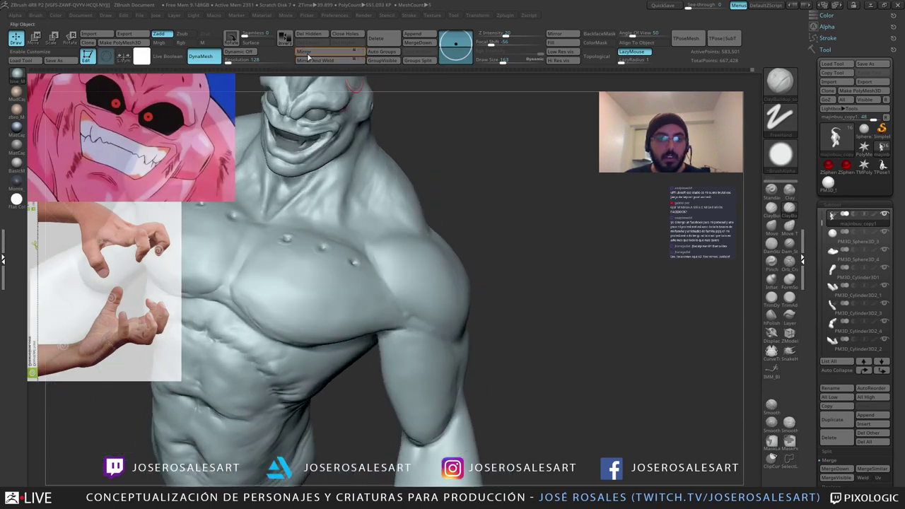
left_click(212, 56)
left_click(212, 56)
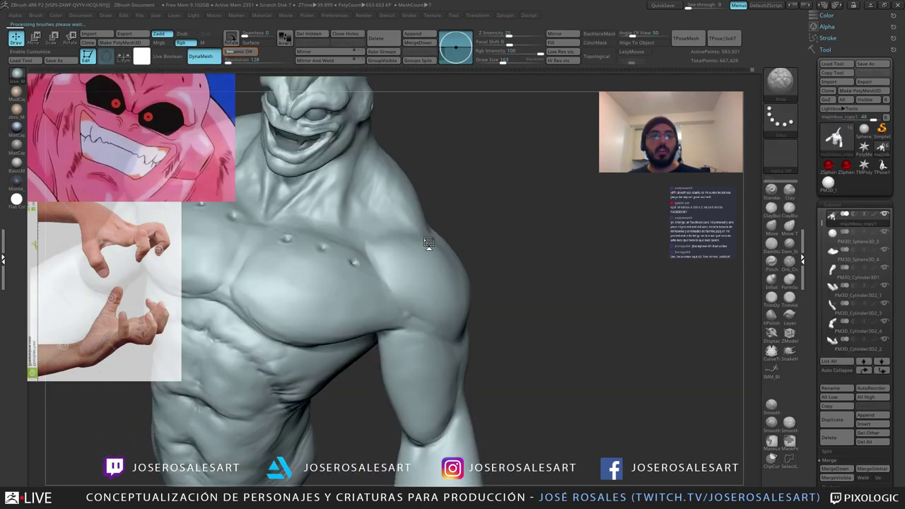
key("b")
key("c")
key("h")
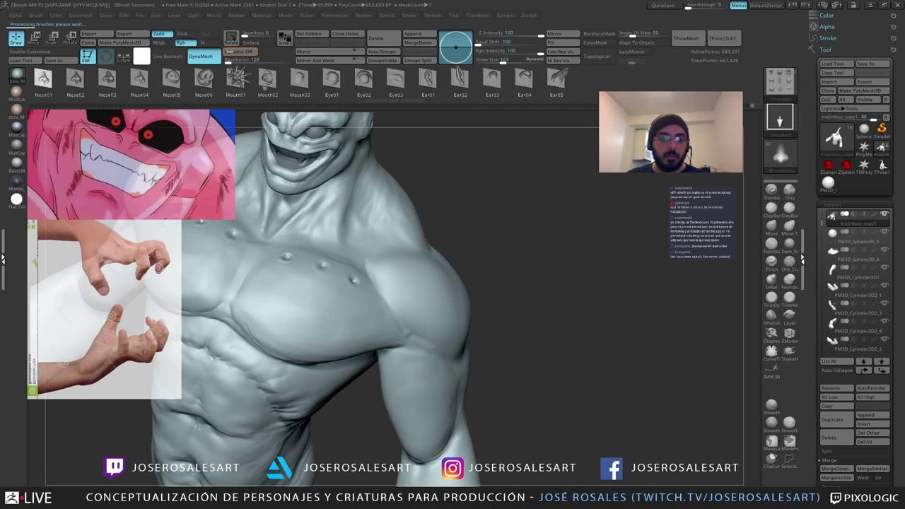
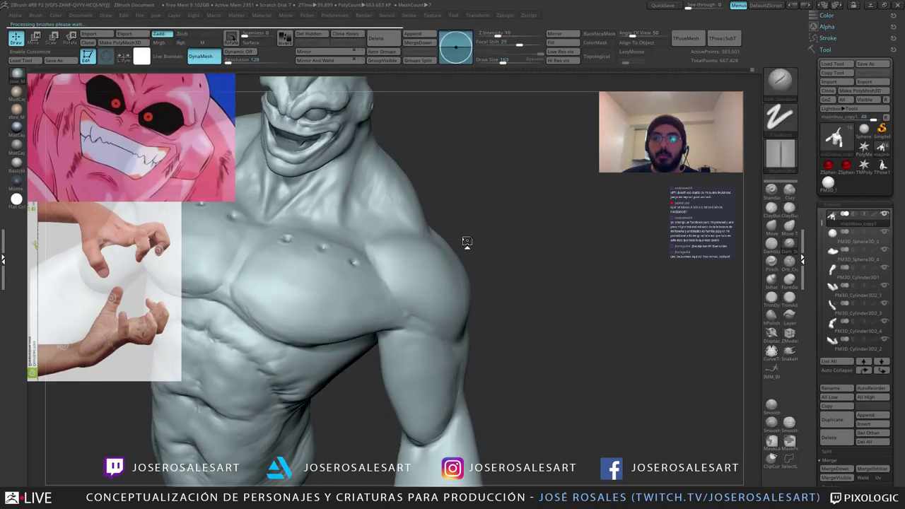
Step: Select the left hand's palm part and reshape the area where it meets the wrist with SnakeHook
mouse_move(481, 242)
left_mouse_down()
mouse_move(409, 232)
mouse_move(464, 255)
mouse_move(336, 227)
mouse_move(481, 248)
mouse_move(463, 256)
left_mouse_up()
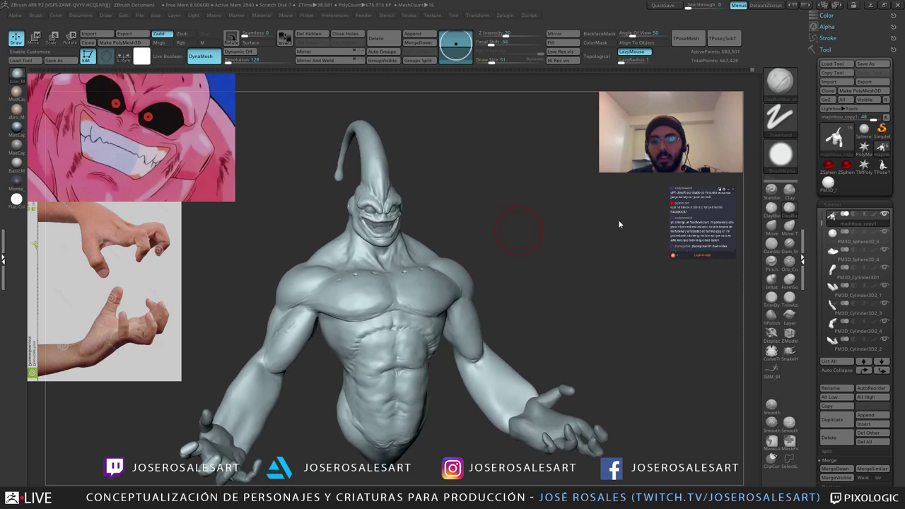
left_click_drag(443, 389, 442, 411)
left_click(481, 362, "alt")
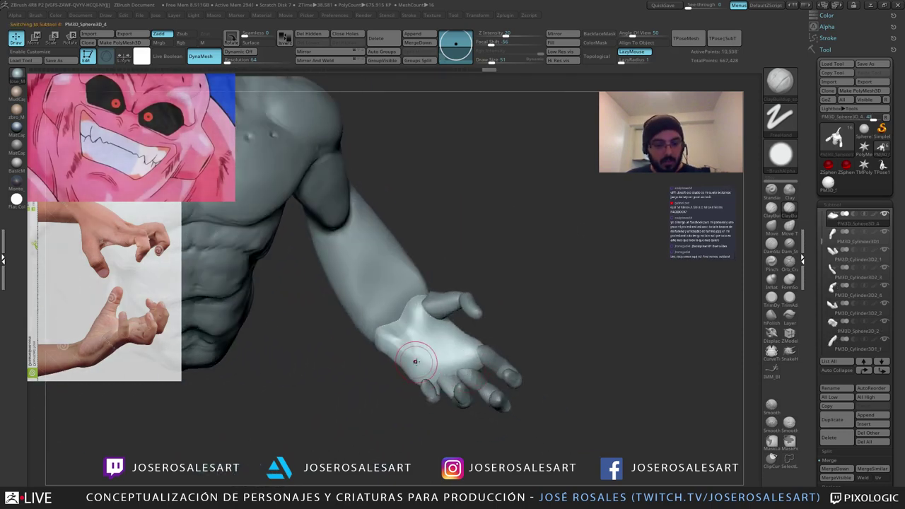
left_click(398, 319, "alt")
key("b")
key("s")
key("h")
key("s")
mouse_move(404, 322)
left_mouse_down()
mouse_move(415, 322)
mouse_move(416, 306)
mouse_move(410, 313)
left_mouse_up()
mouse_move(438, 339)
left_mouse_down()
mouse_move(387, 327)
mouse_move(439, 353)
mouse_move(396, 357)
left_mouse_up()
Step: Adjust the wrist end of the left forearm from behind with SnakeHook at a resized brush
right_click_drag(339, 348, 361, 341)
key("s")
left_click_drag(354, 342, 349, 341)
right_click_drag(350, 342, 386, 336)
mouse_move(286, 322)
right_mouse_down()
mouse_move(252, 343)
mouse_move(305, 320)
right_mouse_up()
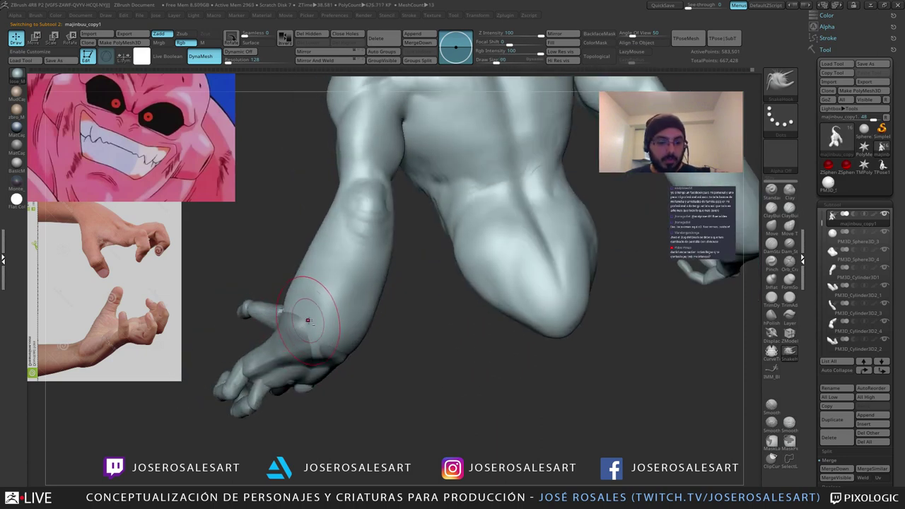
Step: Build up the back of the left forearm near the wrist with ClayBuildup at draw size 73 and smooth it
key("b")
key("c")
key("b")
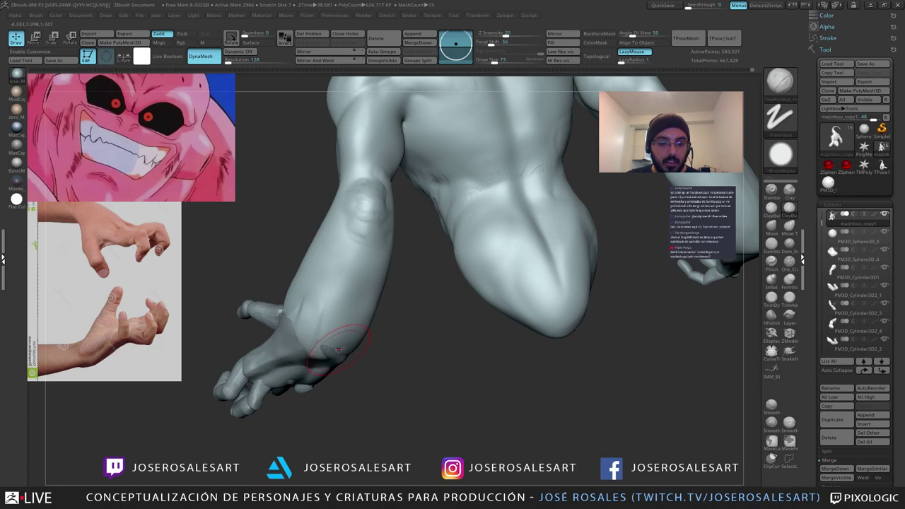
mouse_move(339, 349)
right_mouse_down()
mouse_move(350, 334)
mouse_move(329, 324)
mouse_move(368, 311)
mouse_move(360, 301)
mouse_move(374, 342)
mouse_move(348, 330)
mouse_move(357, 353)
mouse_move(376, 338)
right_mouse_up()
left_click_drag(376, 338, 368, 345, "shift")
right_click_drag(348, 356, 283, 295)
right_click_drag(255, 338, 243, 305)
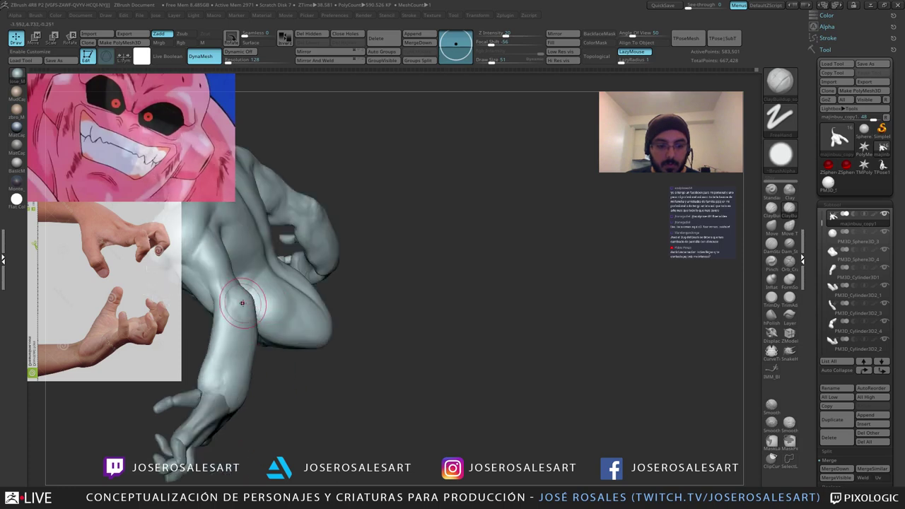
mouse_move(191, 333)
right_mouse_down("ctrl")
mouse_move(183, 301)
mouse_move(283, 298)
mouse_move(267, 327)
mouse_move(241, 324)
mouse_move(239, 357)
mouse_move(213, 339)
right_mouse_up("ctrl")
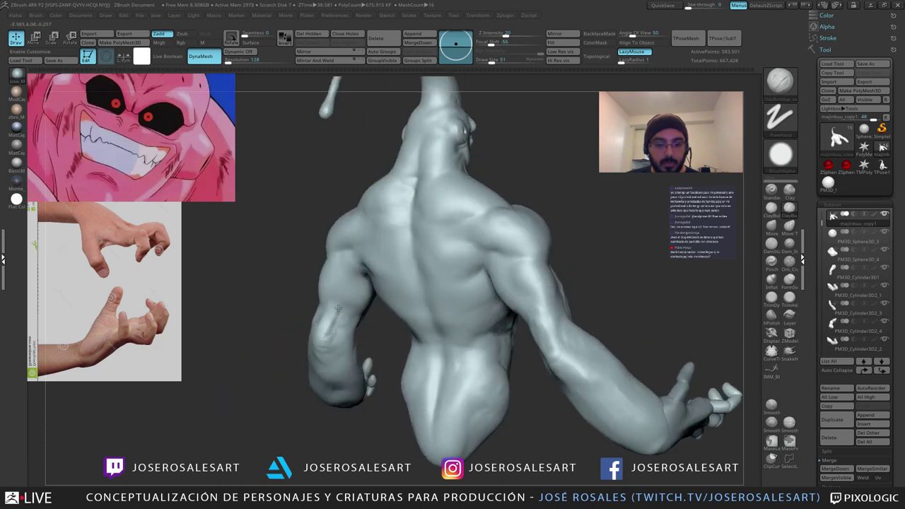
Step: Add a small ClayBuildup stroke to the back of the left arm near the elbow
mouse_move(307, 340)
right_mouse_down("ctrl")
mouse_move(305, 317)
mouse_move(344, 316)
right_mouse_up("ctrl")
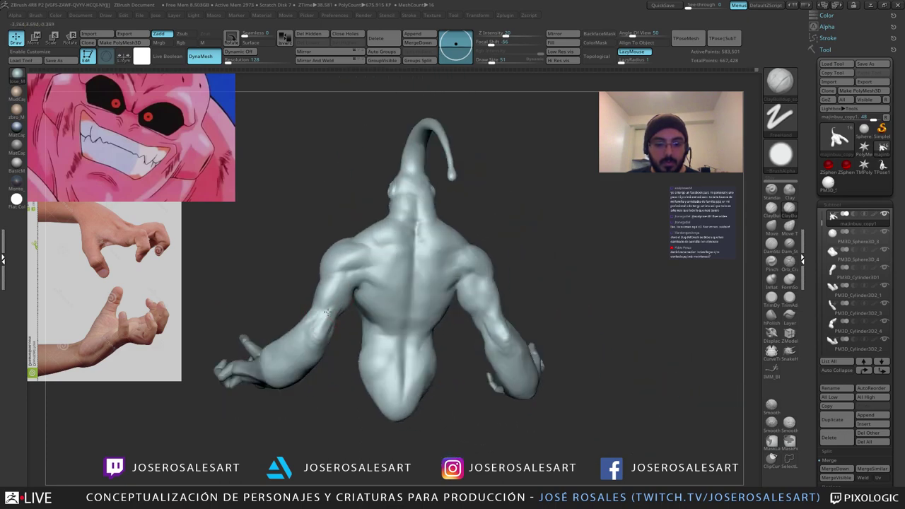
left_click_drag(327, 312, 323, 319)
mouse_move(324, 319)
right_mouse_down()
mouse_move(284, 317)
mouse_move(408, 318)
mouse_move(396, 294)
right_mouse_up()
right_click_drag(397, 293, 453, 309, "alt")
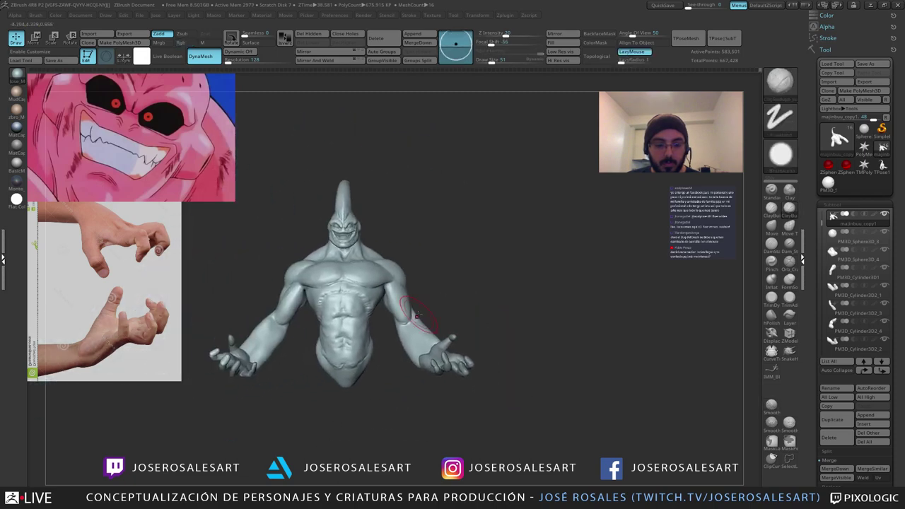
Step: Resize the brush to draw size 65 for the left upper arm and switch to the Move brush
key("space")
left_click_drag(424, 320, 504, 333)
key("s")
left_click_drag(458, 301, 408, 304)
mouse_move(415, 307)
right_mouse_down("ctrl")
mouse_move(442, 315)
mouse_move(394, 315)
mouse_move(428, 308)
right_mouse_up("ctrl")
key("s")
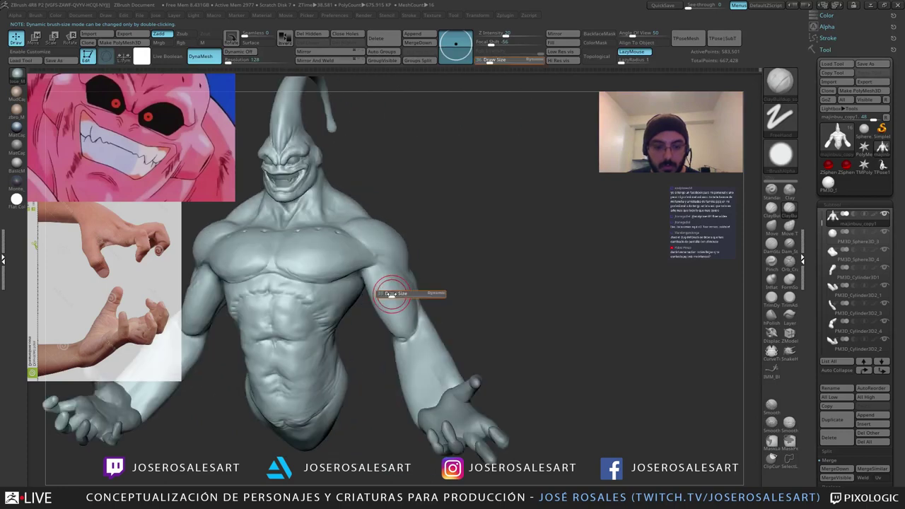
left_click_drag(393, 293, 398, 294)
right_click_drag(405, 294, 382, 291)
key("s")
left_click_drag(383, 291, 389, 292)
mouse_move(389, 291)
right_mouse_down()
mouse_move(430, 289)
mouse_move(388, 283)
mouse_move(390, 296)
mouse_move(382, 288)
mouse_move(425, 297)
mouse_move(403, 328)
mouse_move(384, 315)
mouse_move(425, 289)
right_mouse_up()
key("b")
key("d")
key("s")
key("b")
key("m")
key("v")
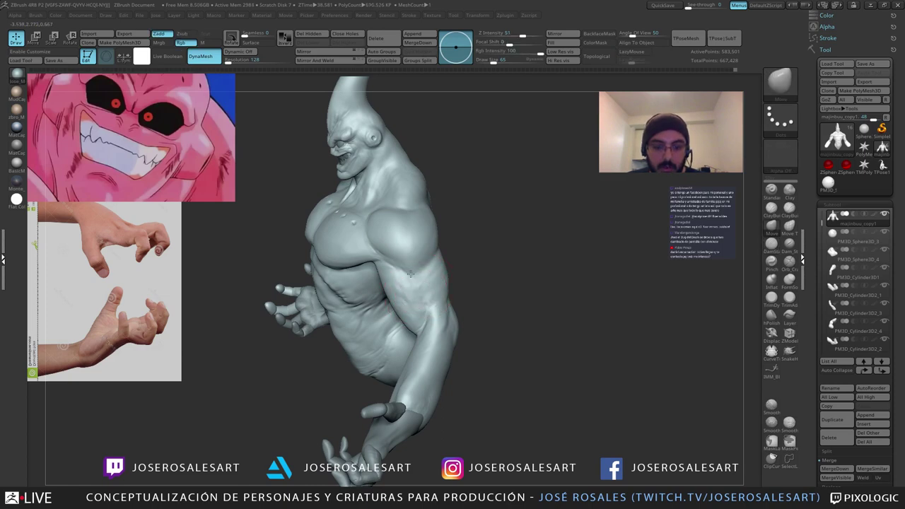
Step: Build up the left biceps with ClayBuildup at draw size 62 and smooth the added volume
mouse_move(387, 284)
right_mouse_down()
mouse_move(404, 293)
mouse_move(380, 300)
right_mouse_up()
key("b")
key("c")
key("b")
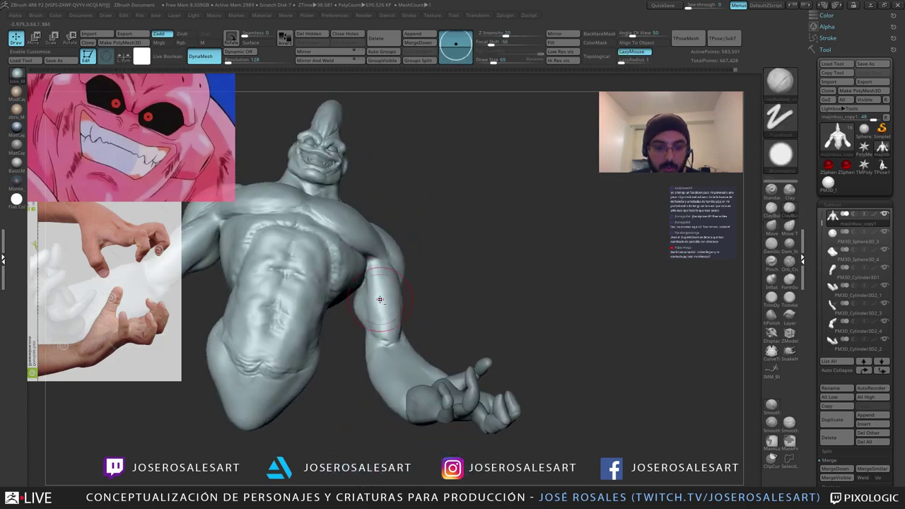
key("[")
left_click_drag(380, 300, 382, 273)
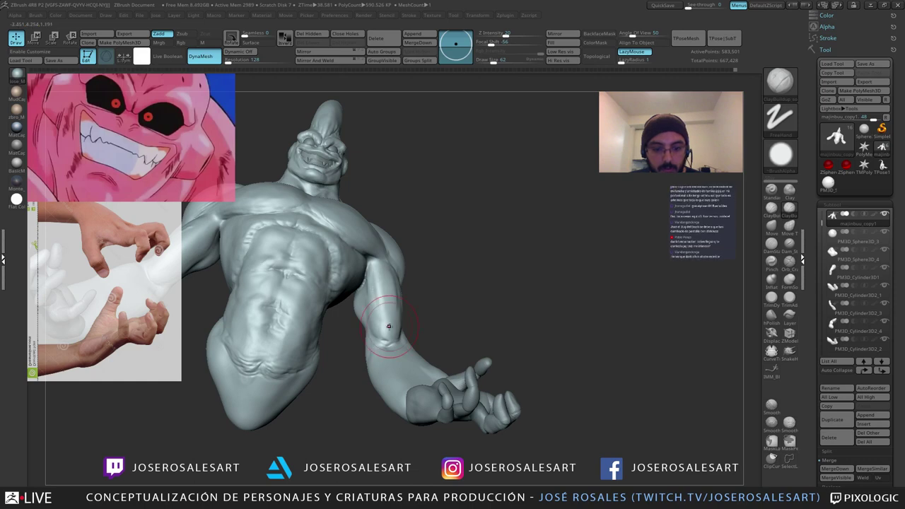
right_click_drag(389, 326, 393, 280)
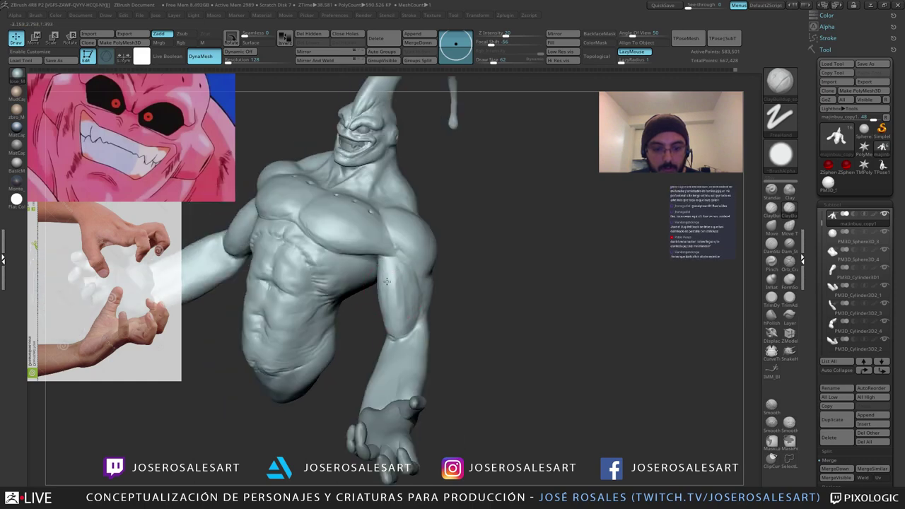
left_click_drag(397, 308, 396, 294, "shift")
Step: Switch to SnakeHook for the left upper arm and set its draw size to 86 and focal shift to 0
mouse_move(429, 304)
right_mouse_down()
mouse_move(389, 300)
mouse_move(378, 316)
mouse_move(387, 311)
right_mouse_up()
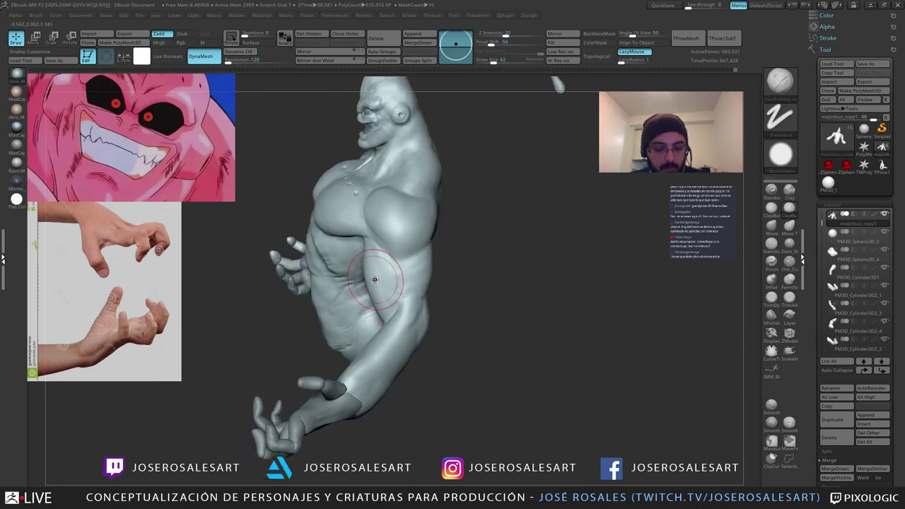
right_click_drag(374, 280, 373, 286)
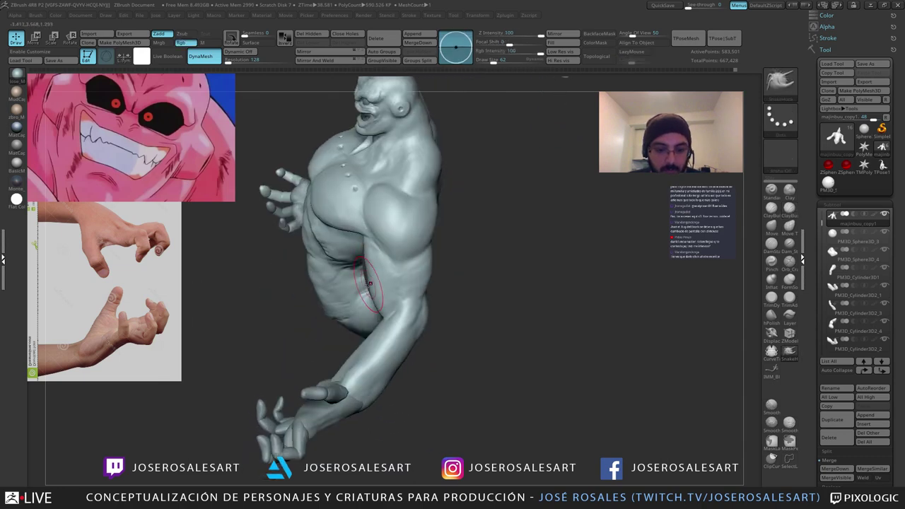
mouse_move(369, 279)
right_mouse_down()
mouse_move(398, 275)
mouse_move(398, 252)
mouse_move(511, 239)
right_mouse_up()
mouse_move(304, 276)
right_mouse_down()
mouse_move(328, 283)
mouse_move(342, 306)
mouse_move(329, 292)
mouse_move(314, 316)
mouse_move(331, 304)
right_mouse_up()
mouse_move(331, 304)
right_mouse_down("ctrl")
mouse_move(323, 259)
mouse_move(429, 232)
mouse_move(403, 268)
right_mouse_up("ctrl")
key("space")
left_click_drag(439, 248, 498, 274)
right_click_drag(419, 240, 412, 272, "ctrl")
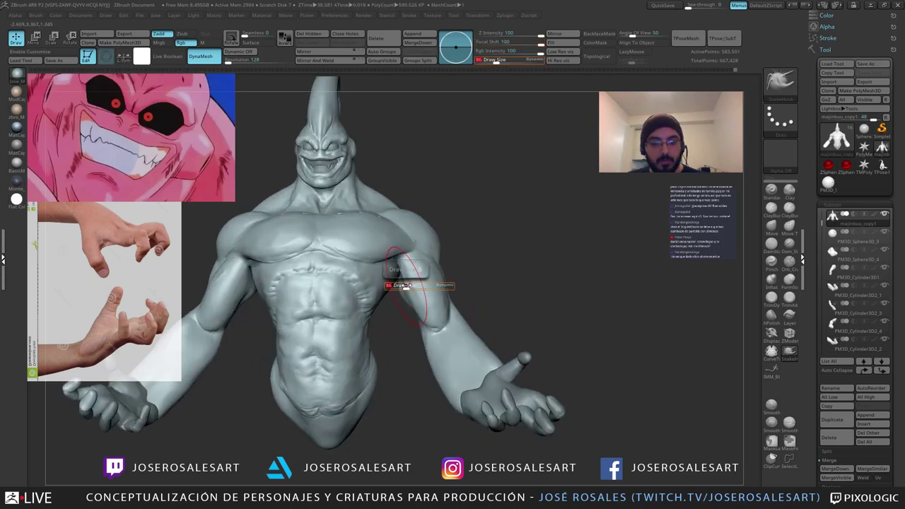
key("space")
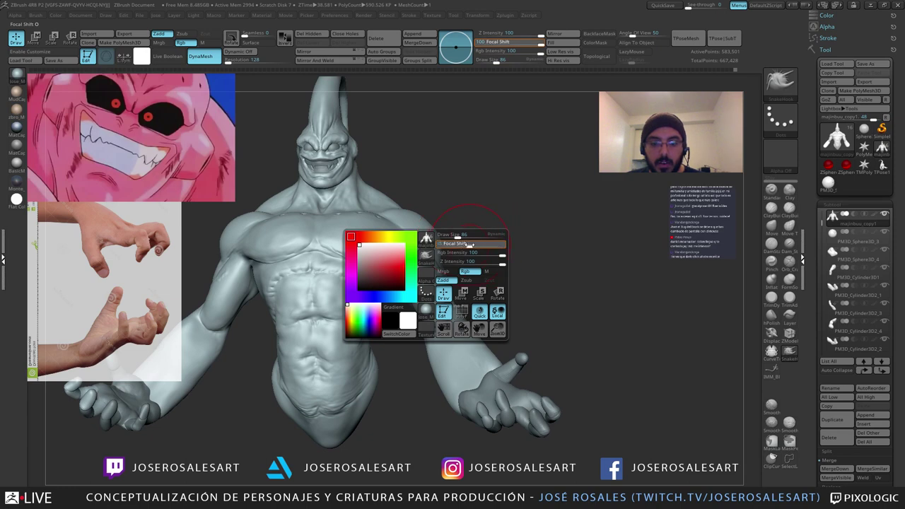
type("0")
key("Return")
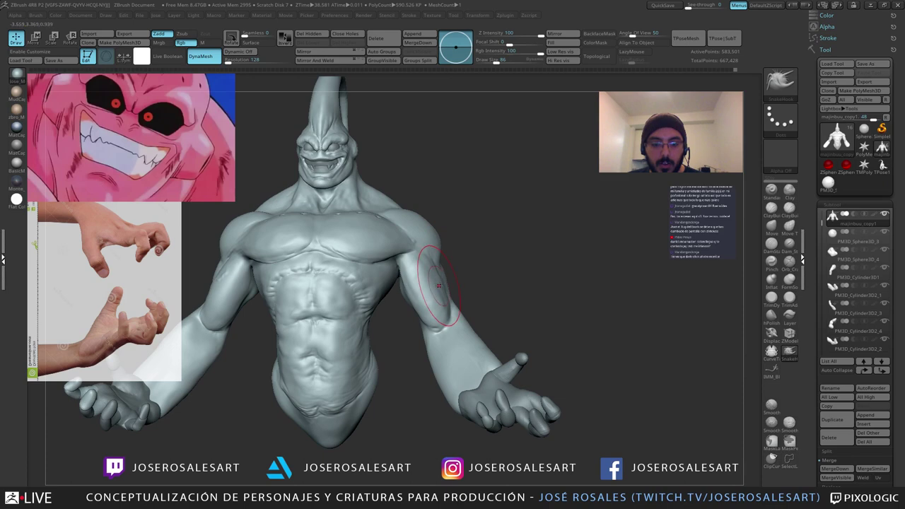
right_click_drag(440, 285, 396, 283, "ctrl")
right_click(269, 271)
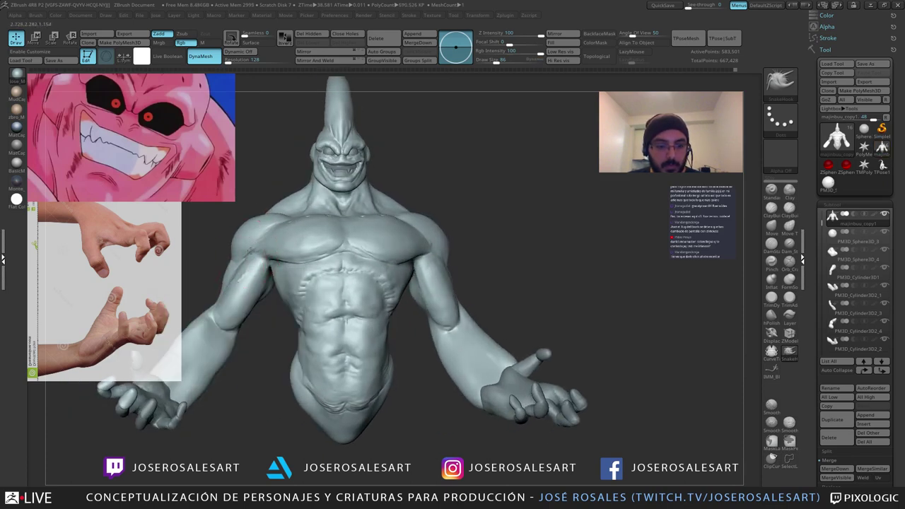
right_click_drag(263, 272, 268, 244, "ctrl")
right_click_drag(268, 244, 298, 226)
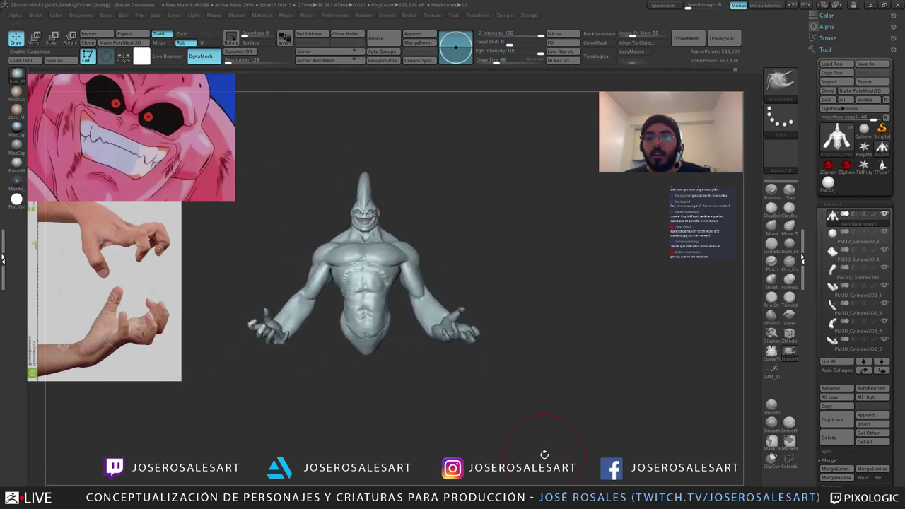
right_click_drag(411, 433, 415, 435)
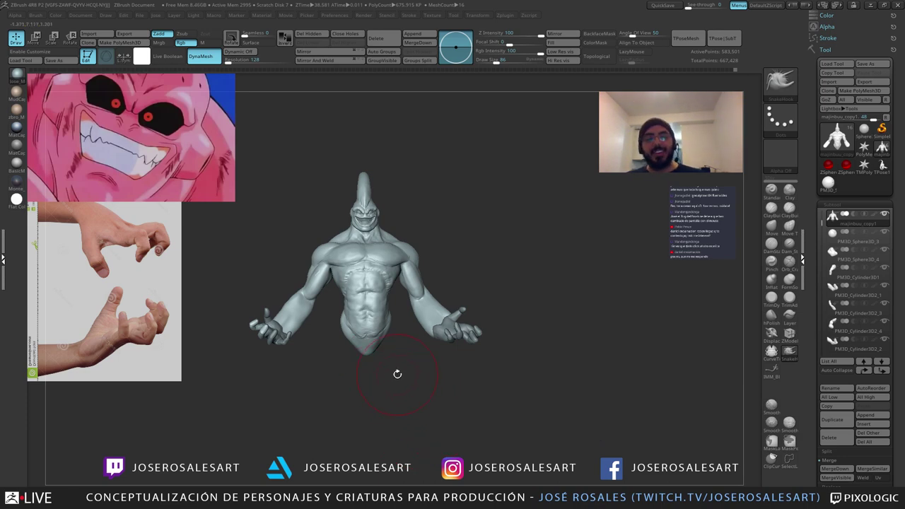
right_click_drag(394, 393, 307, 367)
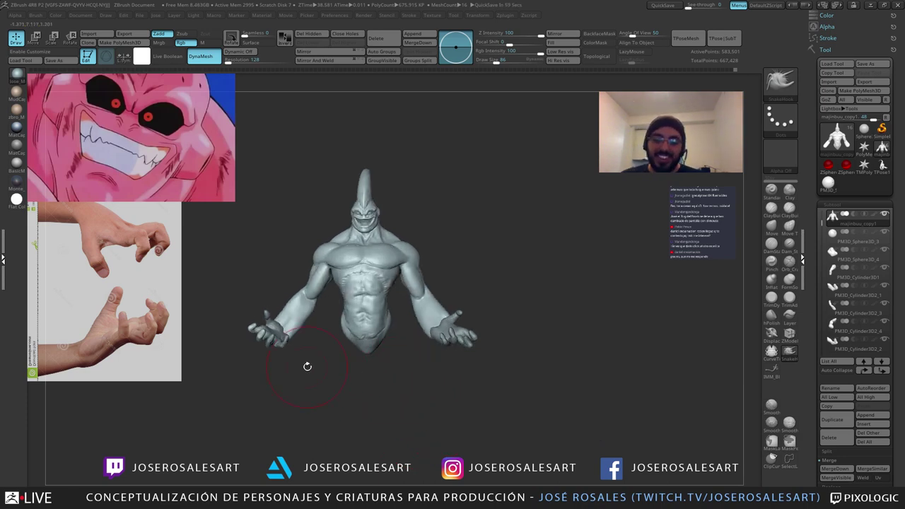
Step: Switch to ClayBuildup at draw size 58 and scrub through the undo history to compare states of the sculpt
mouse_move(416, 234)
right_mouse_down("ctrl")
mouse_move(423, 259)
mouse_move(407, 261)
mouse_move(442, 264)
right_mouse_up("ctrl")
key("[")
key("[")
key("[")
mouse_move(442, 264)
right_mouse_down("ctrl")
mouse_move(458, 289)
mouse_move(448, 253)
right_mouse_up("ctrl")
key("b")
key("c")
key("b")
right_click_drag(454, 308, 488, 343, "ctrl")
right_click_drag(508, 205, 476, 170, "alt")
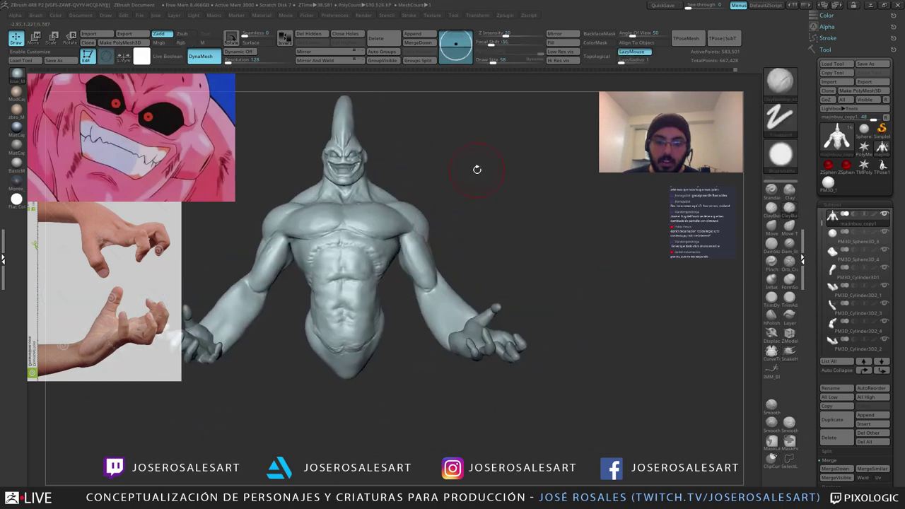
mouse_move(721, 69)
left_mouse_down()
mouse_move(630, 65)
mouse_move(763, 63)
left_mouse_up()
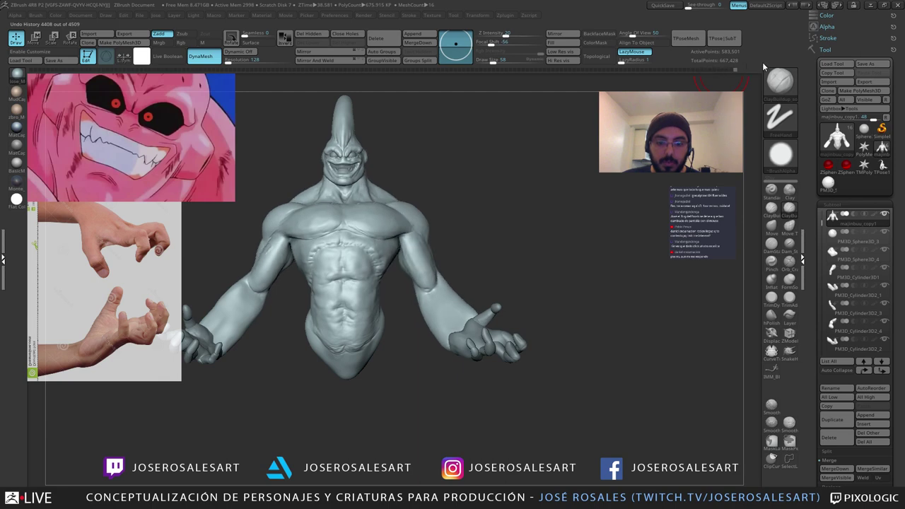
mouse_move(495, 241)
left_mouse_down()
mouse_move(311, 272)
mouse_move(527, 267)
mouse_move(318, 290)
left_mouse_up()
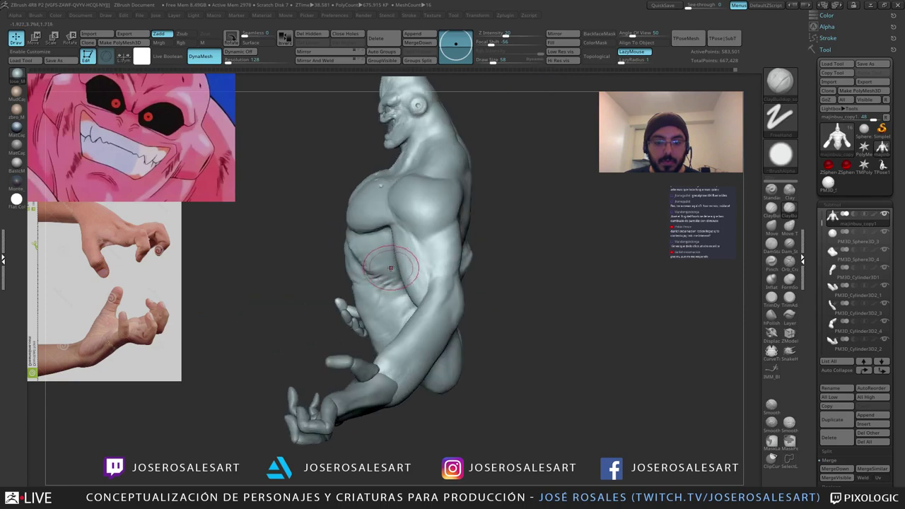
Step: Refine the muscle divisions of the left upper arm with DamStandard at draw size 51 and smooth them
right_click_drag(420, 258, 474, 247)
key("b")
key("d")
key("s")
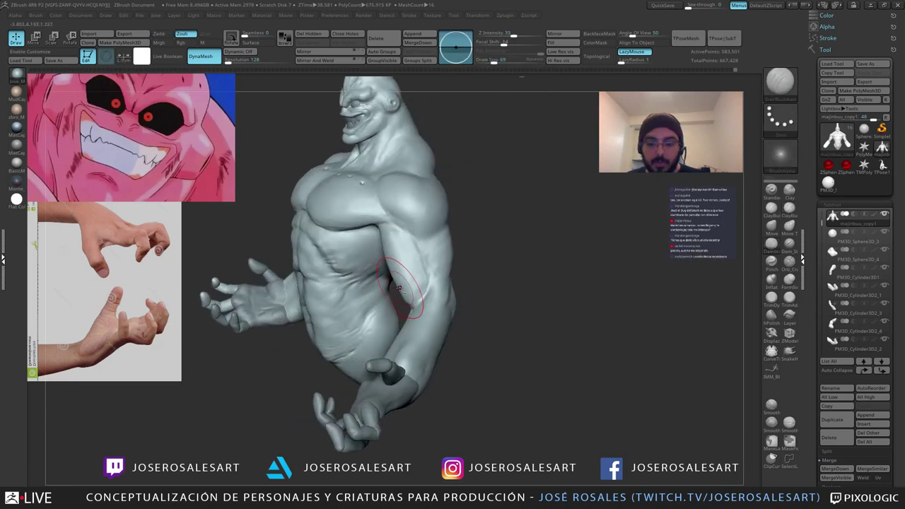
right_click_drag(414, 294, 380, 341)
key("space")
left_click_drag(407, 290, 404, 290)
right_click_drag(453, 253, 418, 242)
right_click_drag(428, 283, 423, 287)
left_click_drag(423, 288, 420, 268, "shift")
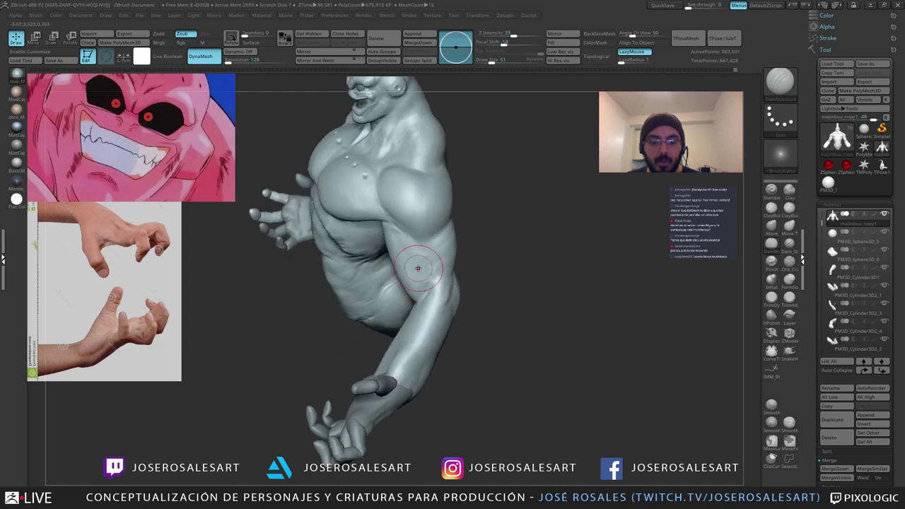
right_click_drag(420, 269, 425, 282)
right_click_drag(420, 247, 425, 243)
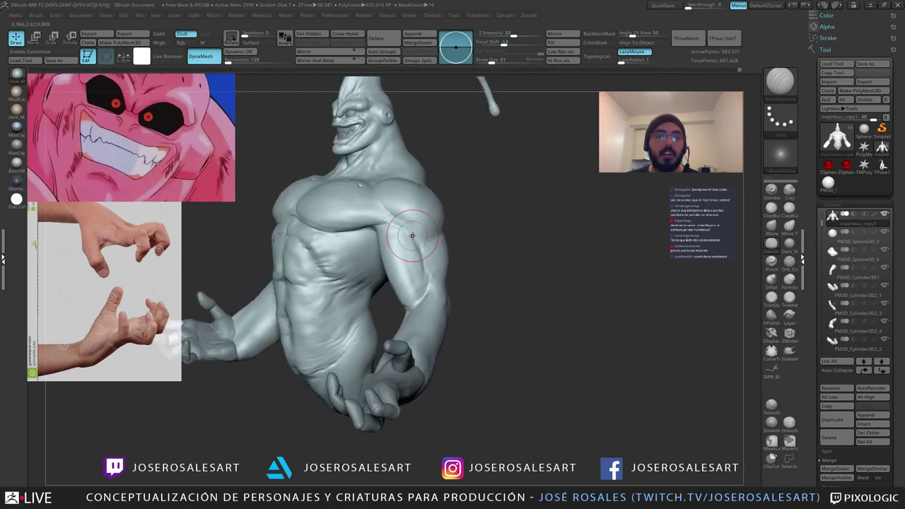
left_click_drag(413, 235, 417, 246)
Step: Return to ClayBuildup and smooth the left biceps into the surrounding upper arm
key("b")
key("c")
key("b")
right_click_drag(377, 246, 404, 256)
left_click_drag(405, 257, 415, 269, "shift")
mouse_move(416, 269)
right_mouse_down()
mouse_move(381, 263)
mouse_move(414, 272)
mouse_move(386, 238)
mouse_move(434, 264)
mouse_move(430, 271)
mouse_move(440, 251)
mouse_move(472, 239)
mouse_move(470, 267)
right_mouse_up()
key("shift")
key("shift")
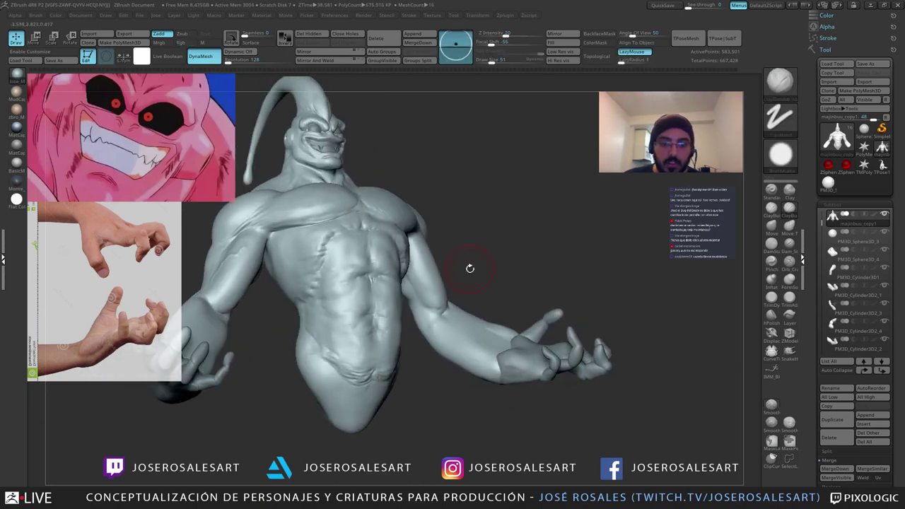
Step: Work on the crease below the abdomen with DamStandard at draw size 30
right_click_drag(407, 283, 377, 274)
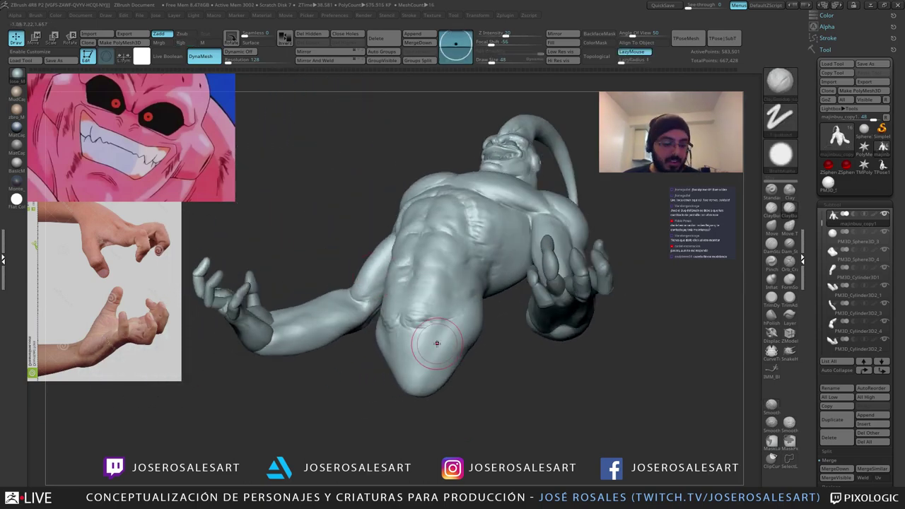
key("b")
key("d")
key("s")
right_click_drag(406, 359, 457, 335, "ctrl")
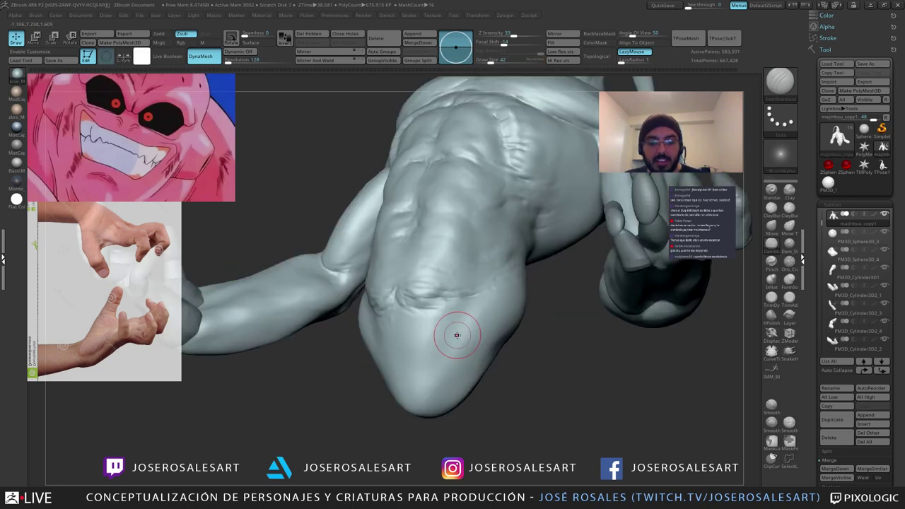
key("s")
left_click_drag(449, 309, 447, 309)
right_click_drag(466, 306, 489, 295)
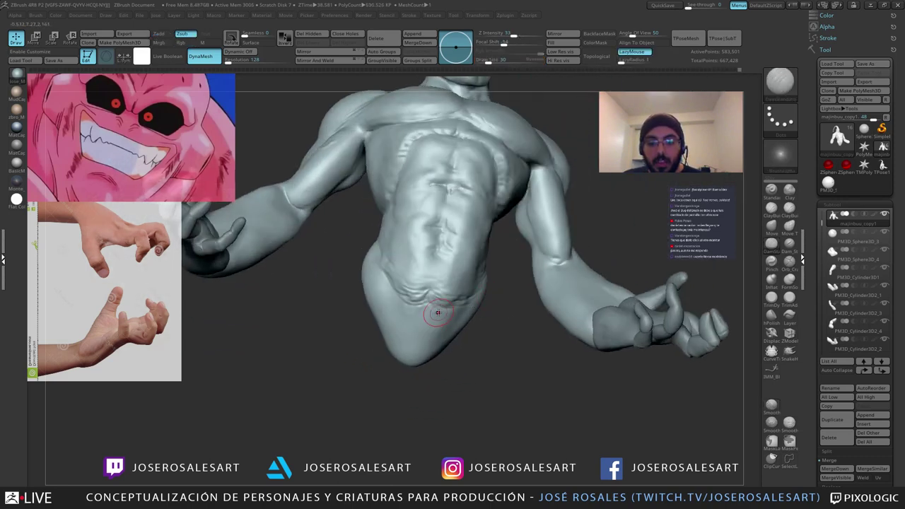
mouse_move(437, 312)
right_mouse_down()
mouse_move(393, 311)
mouse_move(345, 268)
mouse_move(375, 276)
right_mouse_up()
right_click_drag(375, 276, 410, 311, "ctrl")
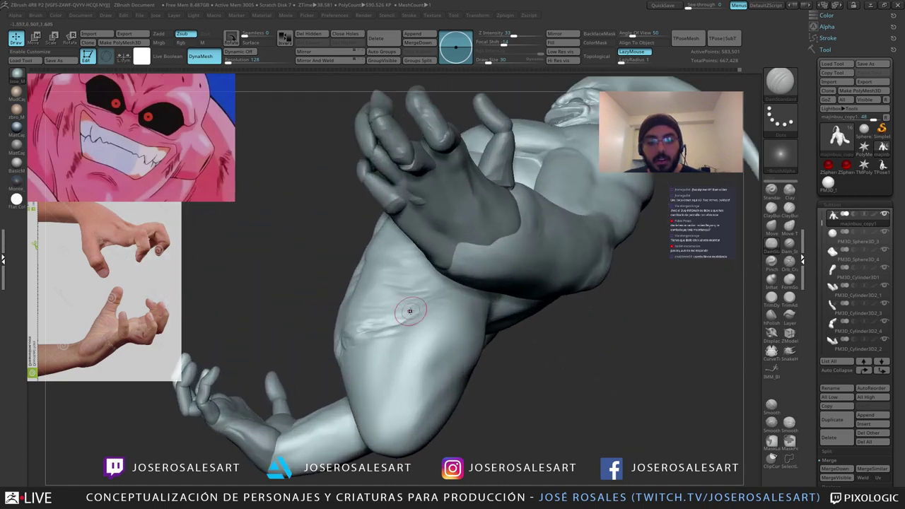
Step: Select the left hand's thumb part and adjust its placement with the transform gizmo
left_click(447, 227, "alt")
right_click_drag(447, 226, 427, 267, "alt")
left_click(367, 283, "alt")
key("w")
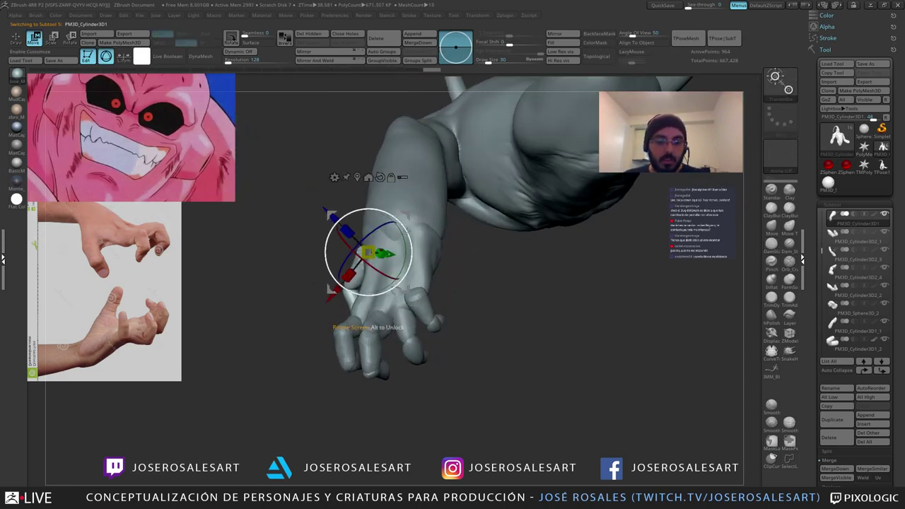
right_click_drag(408, 229, 468, 237)
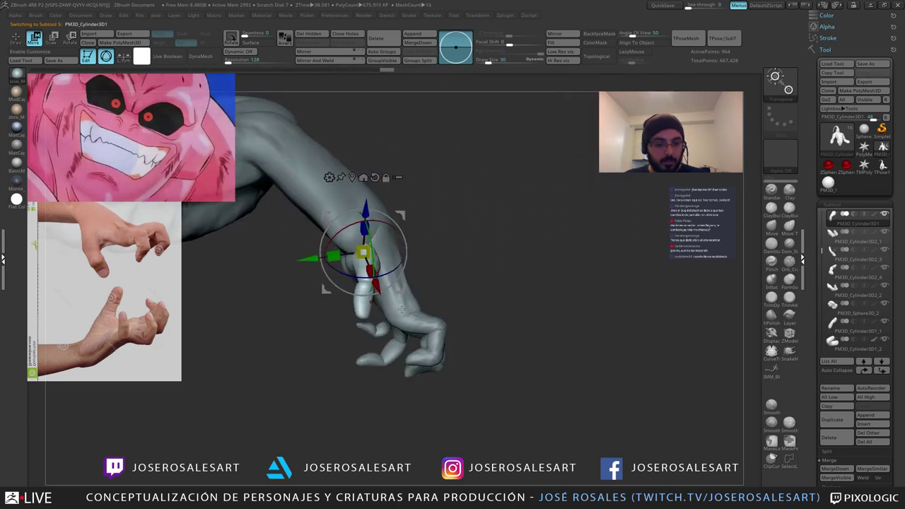
Step: Select the left hand's palm part and refine the back of the hand with ClayBuildup at draw size 58
left_click(425, 328, "alt")
left_click(400, 285, "alt")
key("q")
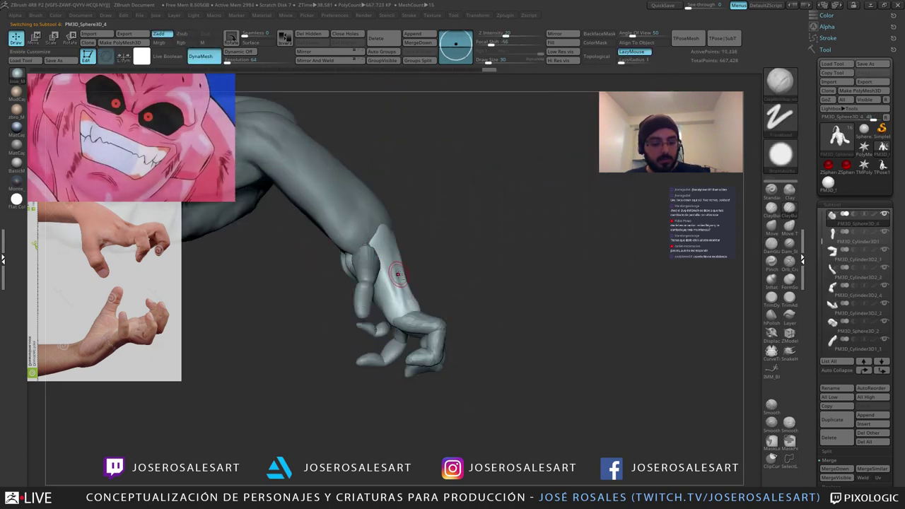
mouse_move(397, 275)
right_mouse_down()
mouse_move(368, 249)
mouse_move(337, 256)
mouse_move(397, 250)
mouse_move(378, 244)
right_mouse_up()
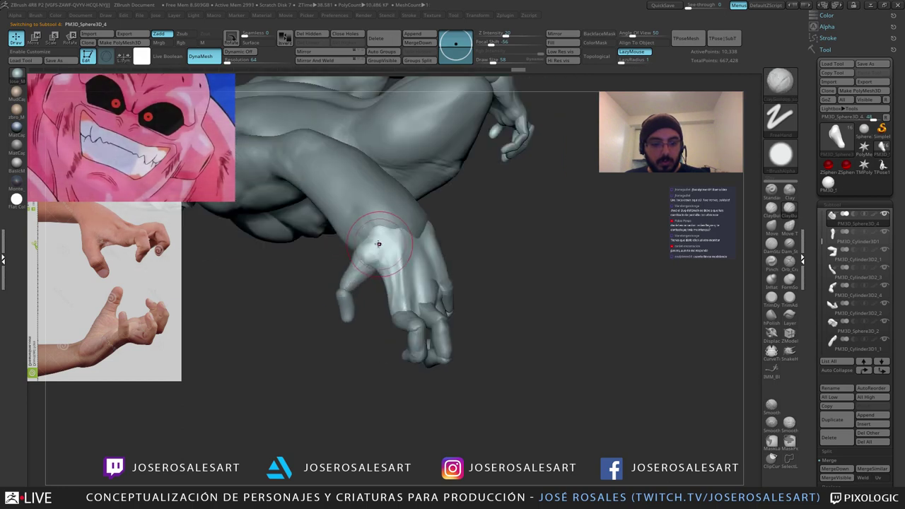
right_click_drag(368, 282, 396, 244)
Step: Select a curled finger on the left hand and reposition it with the transform gizmo
left_click(449, 346, "alt")
key("w")
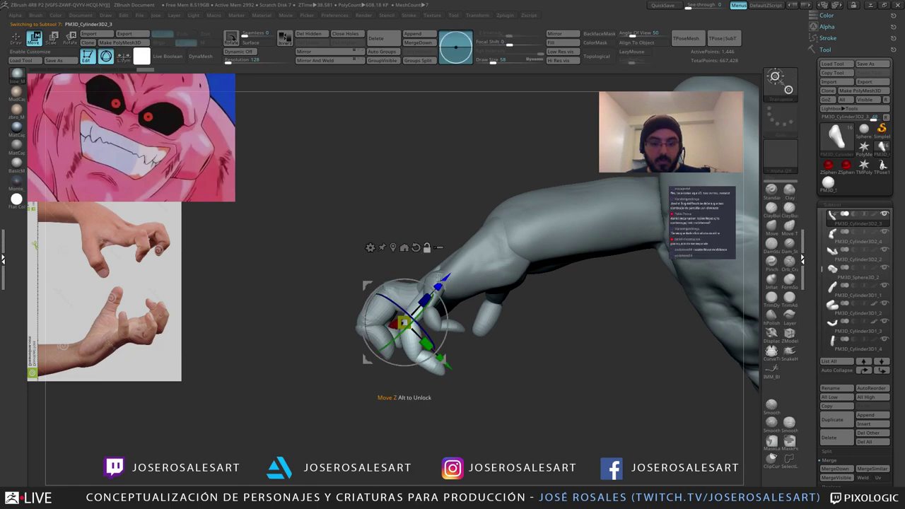
left_click_drag(443, 286, 461, 253)
key("q")
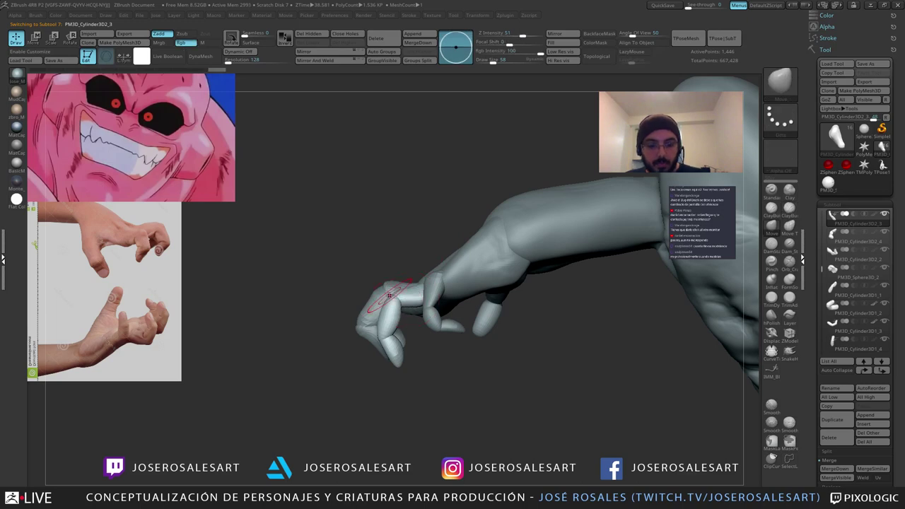
Step: Mask the base of the left hand's curled finger and rotate the unmasked fingertip with the transform gizmo
mouse_move(389, 297)
right_mouse_down()
mouse_move(419, 299)
mouse_move(393, 300)
mouse_move(411, 297)
mouse_move(389, 329)
mouse_move(368, 315)
mouse_move(419, 304)
mouse_move(405, 302)
right_mouse_up()
left_click(397, 356, "ctrl+shift")
left_click_drag(440, 345, 333, 401, "ctrl")
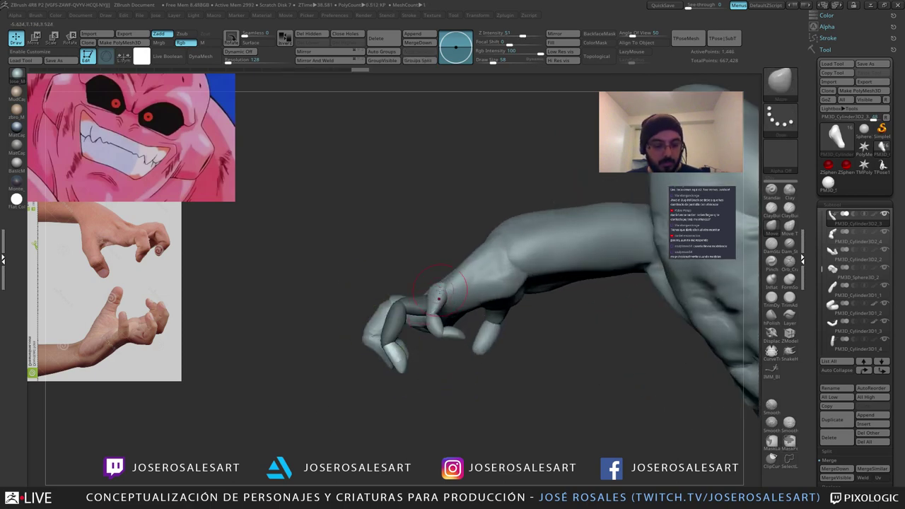
key("w")
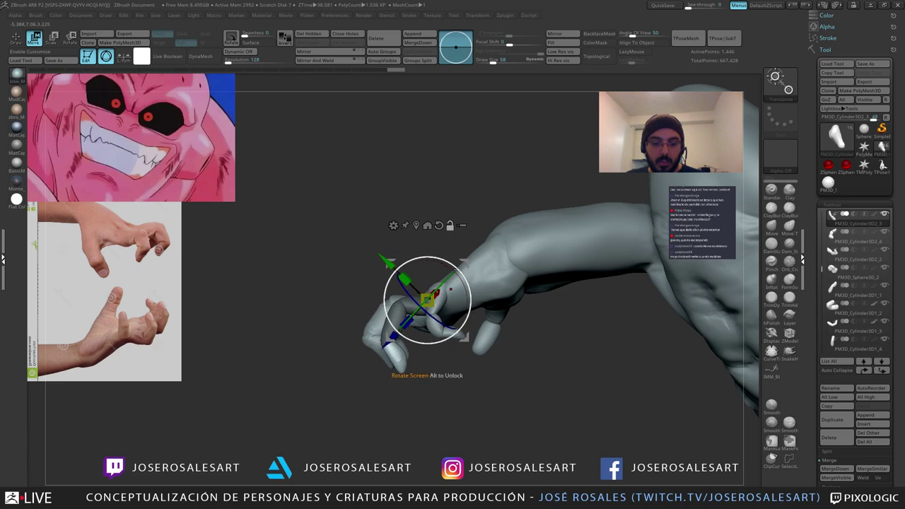
left_click_drag(464, 337, 422, 383, "alt")
right_click_drag(417, 375, 427, 352)
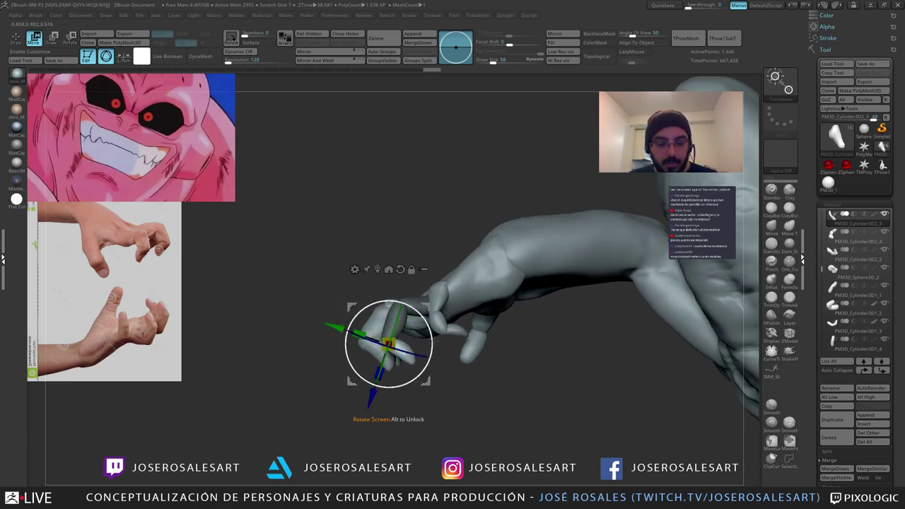
key("q")
key("w")
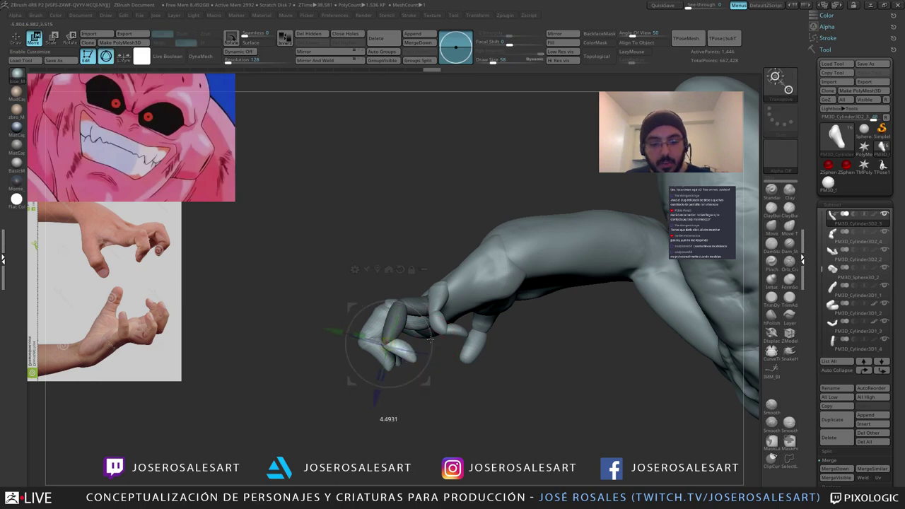
right_click_drag(481, 338, 470, 296, "ctrl")
key("q")
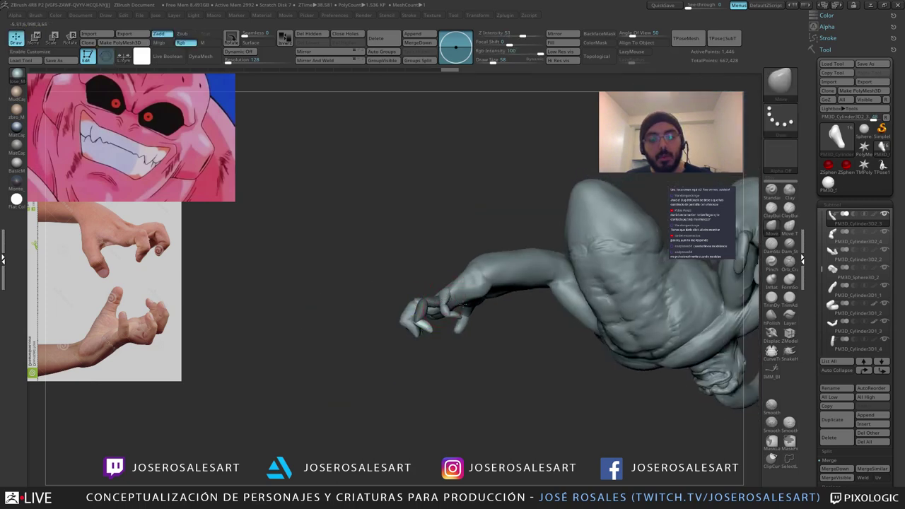
Step: Select the left hand's palm part and refine the knuckles on the back of the hand with ClayBuildup at draw size 21
mouse_move(566, 301)
right_mouse_down()
mouse_move(430, 314)
mouse_move(389, 300)
mouse_move(382, 334)
right_mouse_up()
left_click(381, 333, "alt")
key("b")
key("c")
key("b")
key("s")
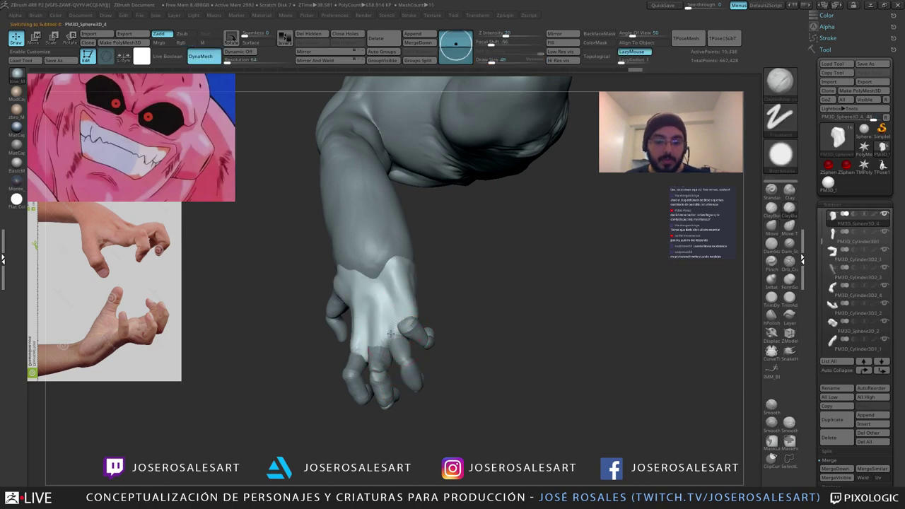
right_click_drag(396, 342, 407, 343)
left_click_drag(391, 319, 395, 339, "shift")
right_click_drag(394, 340, 393, 343)
left_click_drag(395, 348, 398, 354)
mouse_move(394, 297)
right_mouse_down()
mouse_move(309, 324)
mouse_move(389, 319)
mouse_move(391, 346)
right_mouse_up()
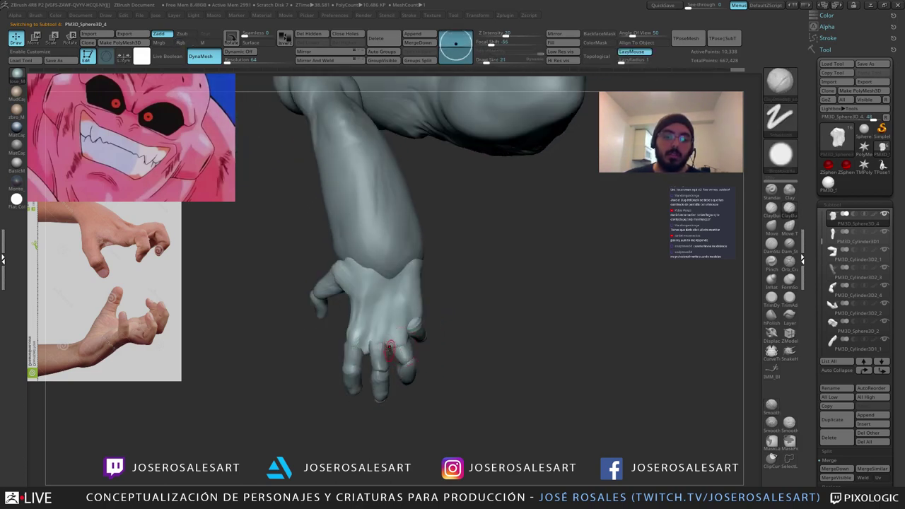
left_click_drag(390, 345, 388, 352)
mouse_move(388, 352)
right_mouse_down()
mouse_move(424, 347)
mouse_move(364, 362)
right_mouse_up()
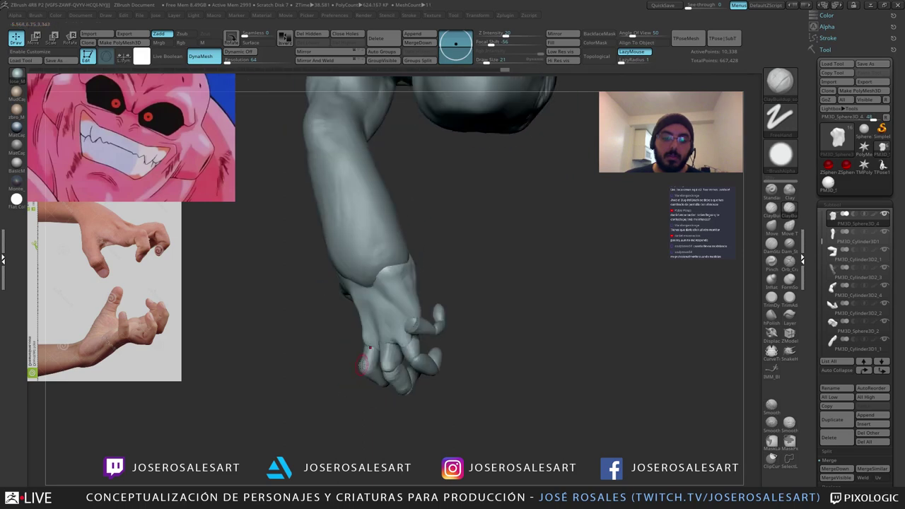
left_click_drag(389, 335, 400, 319, "shift")
Step: Build up and smooth the fleshy pads on the palm side of the left hand with ClayBuildup
right_click_drag(401, 318, 452, 343)
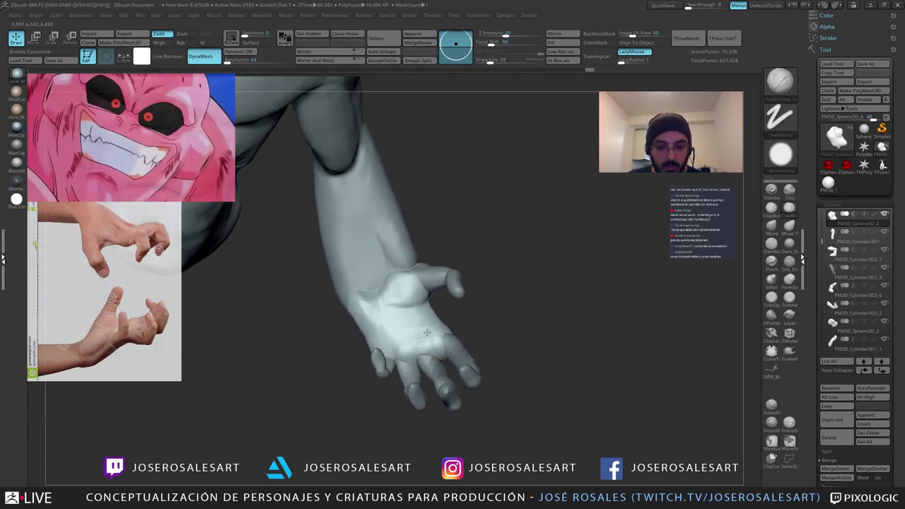
mouse_move(393, 326)
right_mouse_down()
mouse_move(364, 327)
mouse_move(410, 318)
mouse_move(397, 331)
mouse_move(357, 319)
mouse_move(396, 311)
right_mouse_up()
left_click_drag(397, 313, 403, 315, "shift")
mouse_move(393, 315)
right_mouse_down()
mouse_move(377, 311)
mouse_move(396, 324)
right_mouse_up()
Step: Carve the creases across the left palm and around the thumb's base with DamStandard at draw size 39
key("b")
key("d")
key("s")
mouse_move(444, 299)
right_mouse_down()
mouse_move(418, 301)
mouse_move(443, 303)
right_mouse_up()
right_click_drag(442, 303, 432, 338, "ctrl")
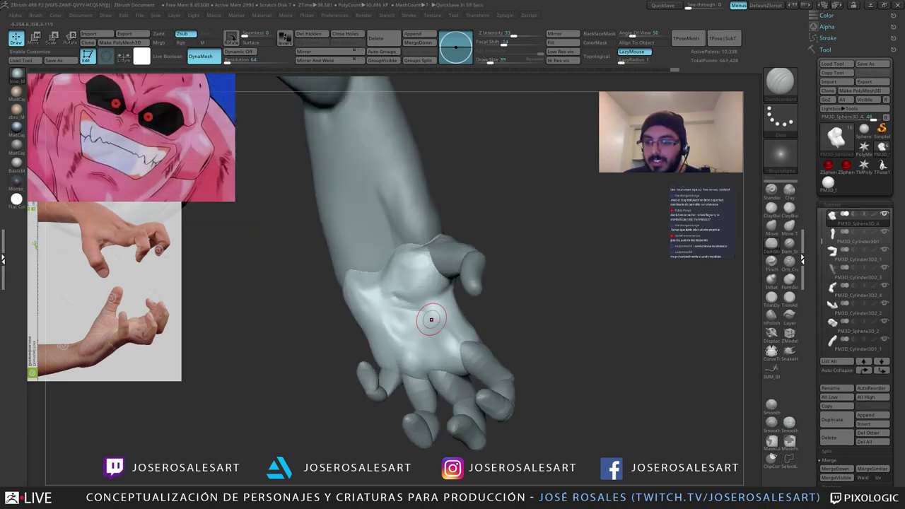
mouse_move(392, 311)
right_mouse_down()
mouse_move(416, 321)
mouse_move(413, 303)
mouse_move(404, 309)
right_mouse_up()
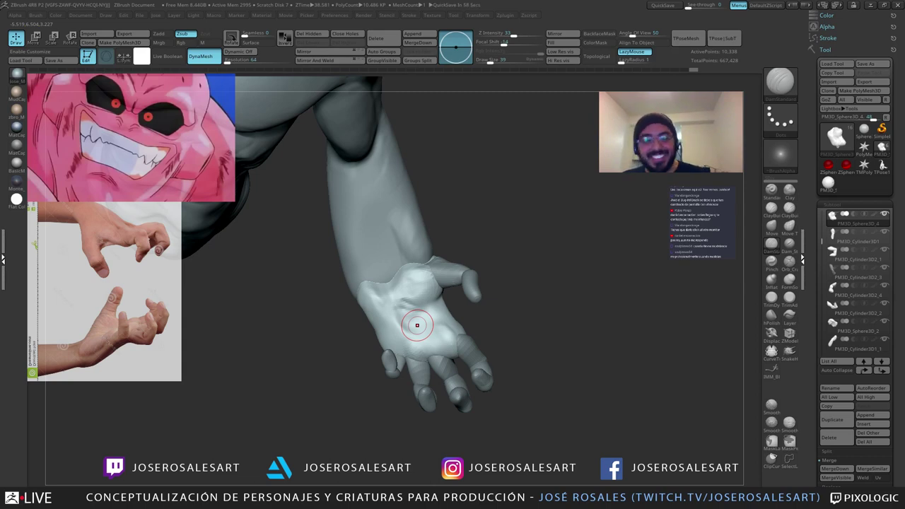
mouse_move(391, 279)
right_mouse_down("ctrl")
mouse_move(420, 303)
mouse_move(457, 297)
mouse_move(446, 304)
right_mouse_up("ctrl")
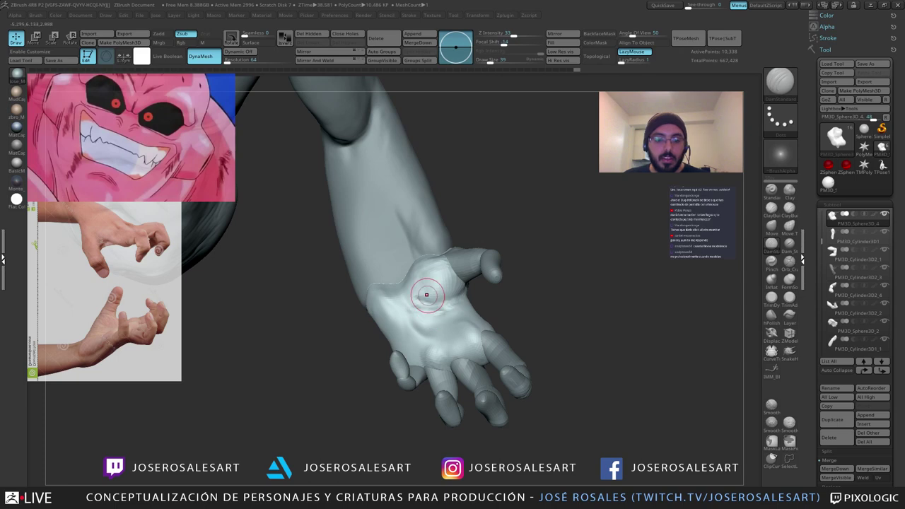
right_click_drag(427, 294, 402, 297)
left_click_drag(429, 304, 455, 310)
mouse_move(455, 311)
right_mouse_down()
mouse_move(466, 313)
mouse_move(453, 301)
mouse_move(438, 314)
mouse_move(463, 331)
mouse_move(414, 325)
right_mouse_up()
Step: Add volume to the outer heel of the left palm with ClayBuildup at draw size 65
key("1")
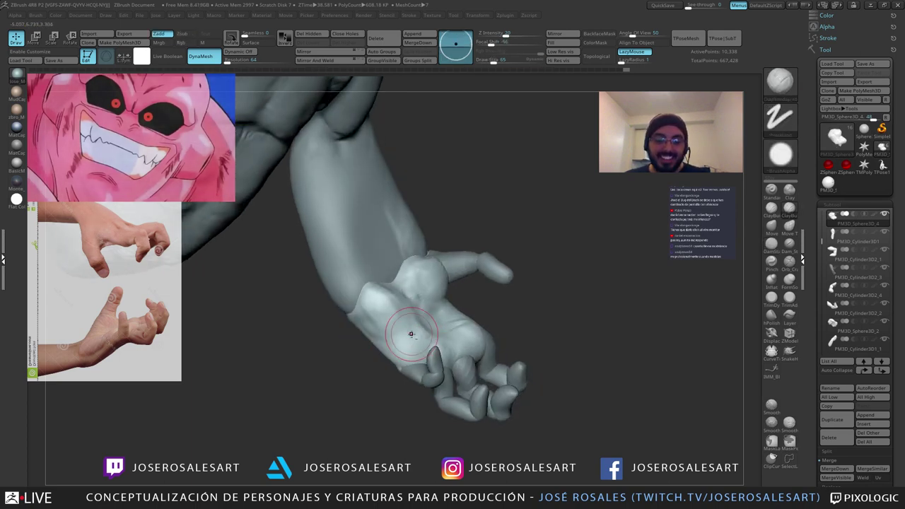
mouse_move(410, 333)
left_mouse_down()
mouse_move(411, 311)
mouse_move(401, 327)
left_mouse_up()
mouse_move(401, 328)
right_mouse_down()
mouse_move(414, 335)
mouse_move(407, 356)
right_mouse_up()
right_click_drag(396, 364, 397, 320, "ctrl")
right_click_drag(397, 320, 325, 257, "alt")
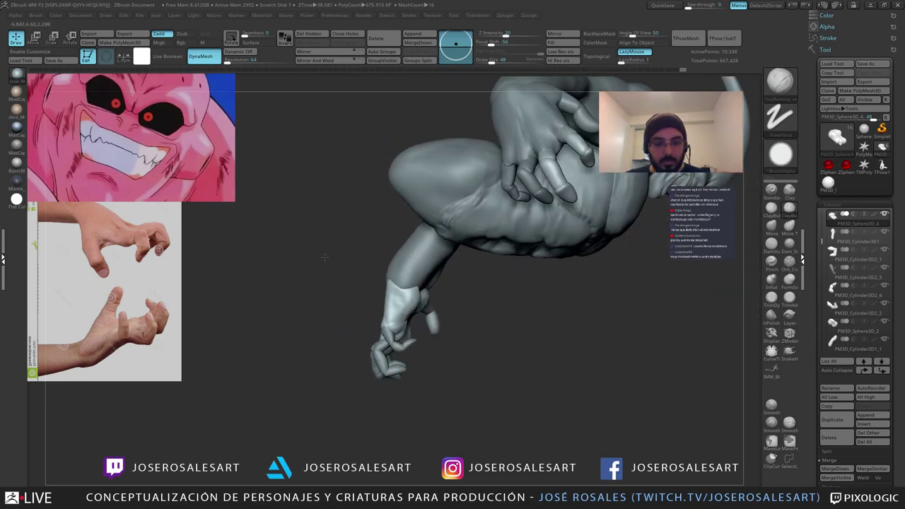
Step: Pull the left hand's palm silhouette and wrist edge into shape with the SnakeHook brush
key("b")
key("s")
key("h")
left_click_drag(398, 343, 393, 344)
mouse_move(401, 283)
right_mouse_down("ctrl")
mouse_move(405, 298)
mouse_move(368, 266)
mouse_move(406, 285)
mouse_move(382, 262)
mouse_move(427, 273)
right_mouse_up("ctrl")
key("s")
left_click_drag(429, 275, 435, 276)
mouse_move(458, 287)
right_mouse_down()
mouse_move(421, 233)
mouse_move(474, 271)
mouse_move(474, 289)
mouse_move(496, 294)
right_mouse_up()
key("s")
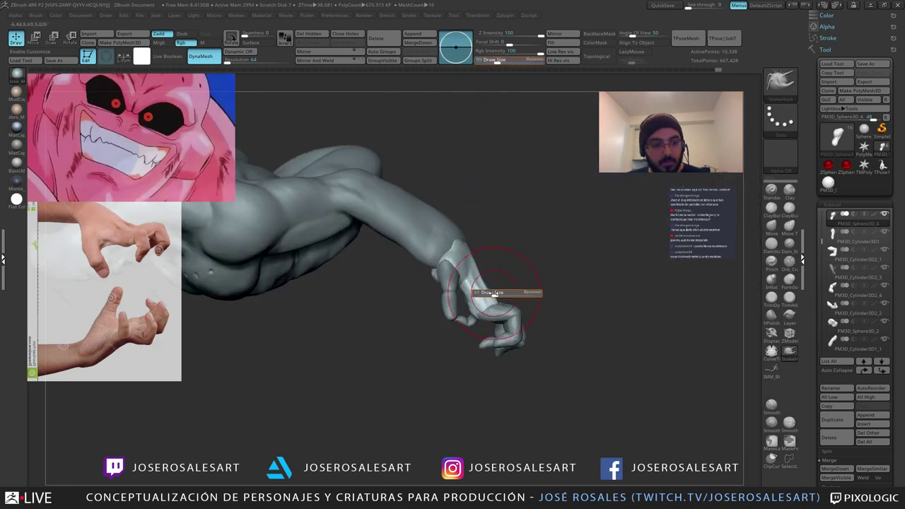
left_click_drag(497, 295, 493, 295)
Step: Select the body and refine the forearm near the elbow with ClayBuildup at draw size 58
mouse_move(449, 256)
right_mouse_down()
mouse_move(466, 250)
mouse_move(435, 251)
mouse_move(433, 239)
mouse_move(437, 259)
right_mouse_up()
key("b")
key("c")
key("b")
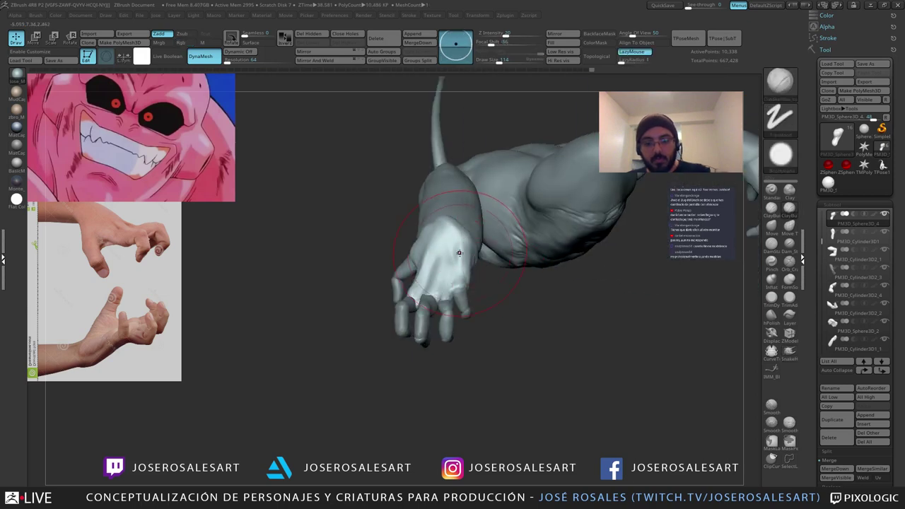
left_click(475, 217, "alt")
mouse_move(481, 235)
right_mouse_down()
mouse_move(458, 255)
mouse_move(458, 237)
mouse_move(476, 237)
mouse_move(481, 220)
right_mouse_up()
mouse_move(452, 248)
right_mouse_down()
mouse_move(490, 265)
mouse_move(478, 292)
mouse_move(407, 355)
mouse_move(343, 382)
right_mouse_up()
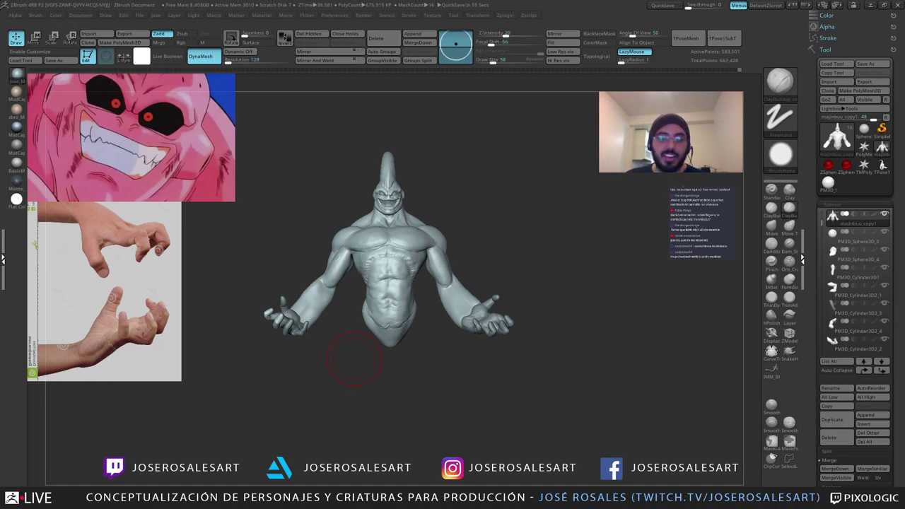
mouse_move(358, 321)
right_mouse_down("ctrl")
mouse_move(403, 330)
mouse_move(348, 358)
mouse_move(363, 344)
mouse_move(426, 361)
right_mouse_up("ctrl")
mouse_move(420, 312)
right_mouse_down("alt")
mouse_move(381, 334)
mouse_move(363, 305)
right_mouse_up("alt")
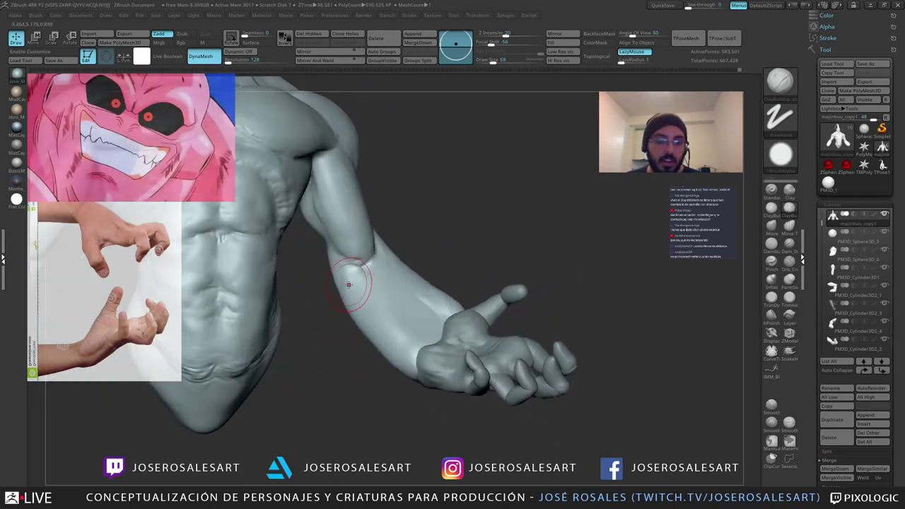
mouse_move(346, 271)
right_mouse_down()
mouse_move(530, 352)
mouse_move(453, 322)
right_mouse_up()
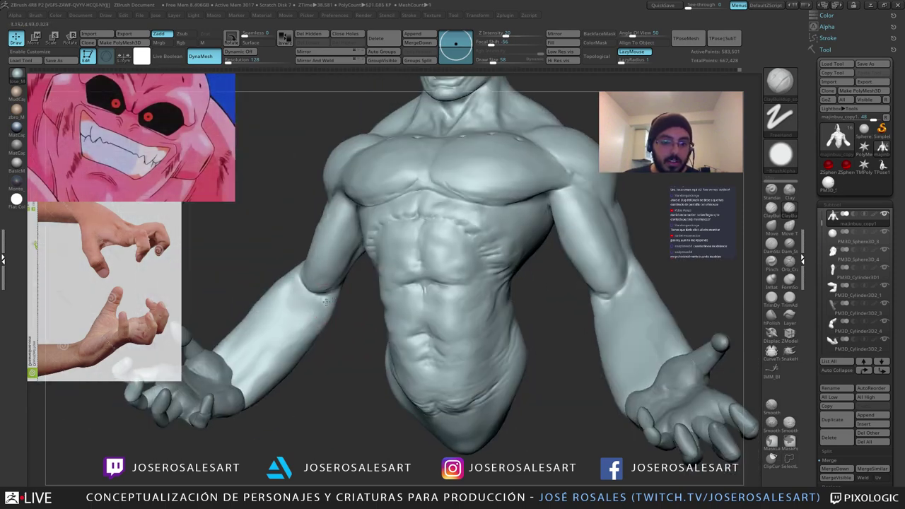
Step: Select the left hand's little finger and rotate it into a new pose with the transform gizmo
mouse_move(337, 300)
right_mouse_down("ctrl")
mouse_move(340, 307)
mouse_move(478, 263)
mouse_move(382, 272)
mouse_move(390, 277)
mouse_move(389, 256)
mouse_move(381, 263)
mouse_move(391, 266)
mouse_move(356, 301)
mouse_move(416, 284)
mouse_move(445, 298)
mouse_move(500, 271)
mouse_move(454, 255)
mouse_move(481, 259)
mouse_move(453, 261)
right_mouse_up("ctrl")
mouse_move(453, 261)
right_mouse_down("ctrl")
mouse_move(445, 290)
mouse_move(467, 296)
mouse_move(417, 291)
mouse_move(459, 293)
right_mouse_up("ctrl")
mouse_move(460, 293)
right_mouse_down("alt")
mouse_move(401, 292)
mouse_move(428, 371)
mouse_move(447, 277)
mouse_move(430, 273)
mouse_move(418, 244)
right_mouse_up("alt")
left_click(409, 226, "alt")
right_click_drag(418, 205, 416, 255, "ctrl")
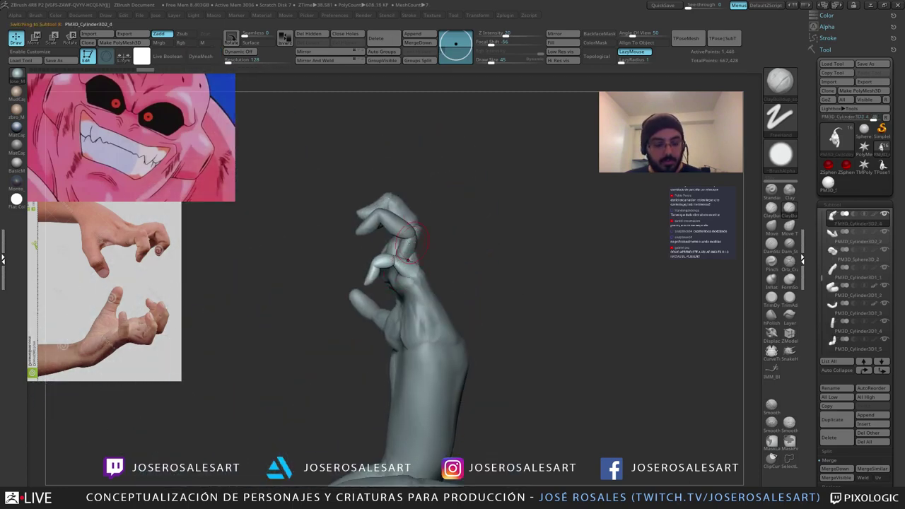
key("e")
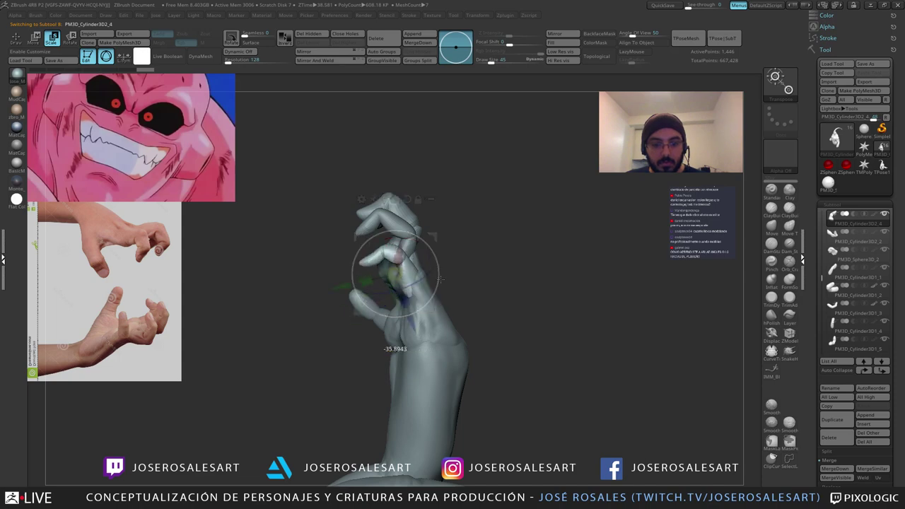
key("q")
mouse_move(467, 247)
right_mouse_down()
mouse_move(483, 283)
mouse_move(439, 301)
mouse_move(483, 321)
mouse_move(464, 324)
mouse_move(462, 347)
mouse_move(384, 325)
mouse_move(376, 290)
mouse_move(450, 285)
right_mouse_up()
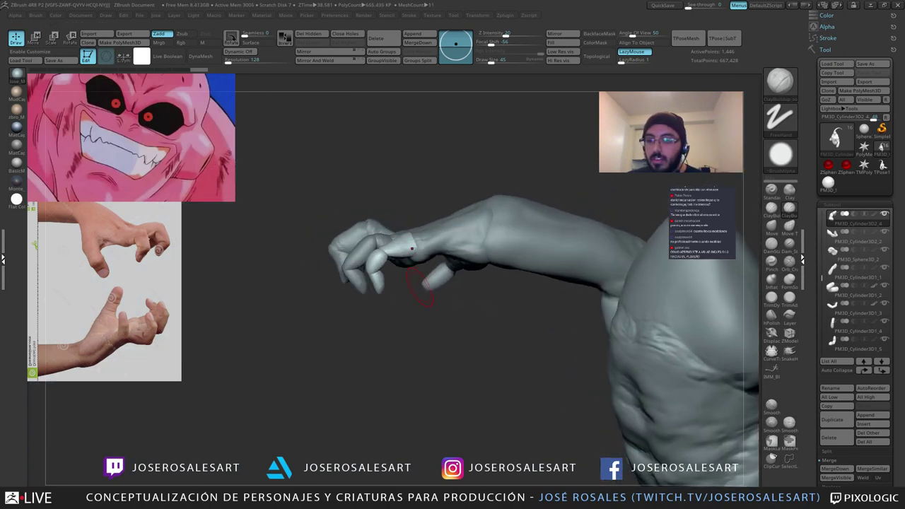
Step: Adjust the little finger's placement with the gizmo and reshape it using the Move brush at draw size 69
mouse_move(419, 286)
right_mouse_down()
mouse_move(389, 307)
mouse_move(411, 307)
mouse_move(402, 280)
mouse_move(425, 264)
mouse_move(401, 230)
right_mouse_up()
key("w")
key("q")
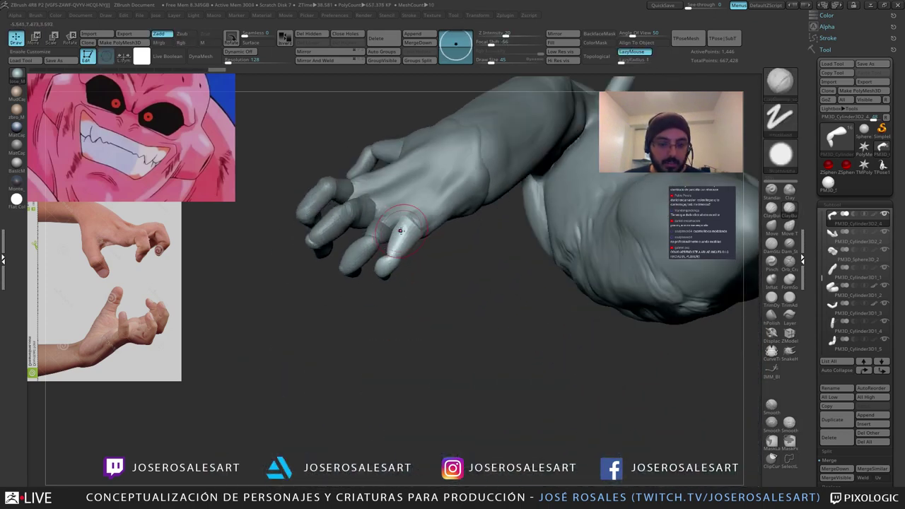
key("b")
key("m")
key("v")
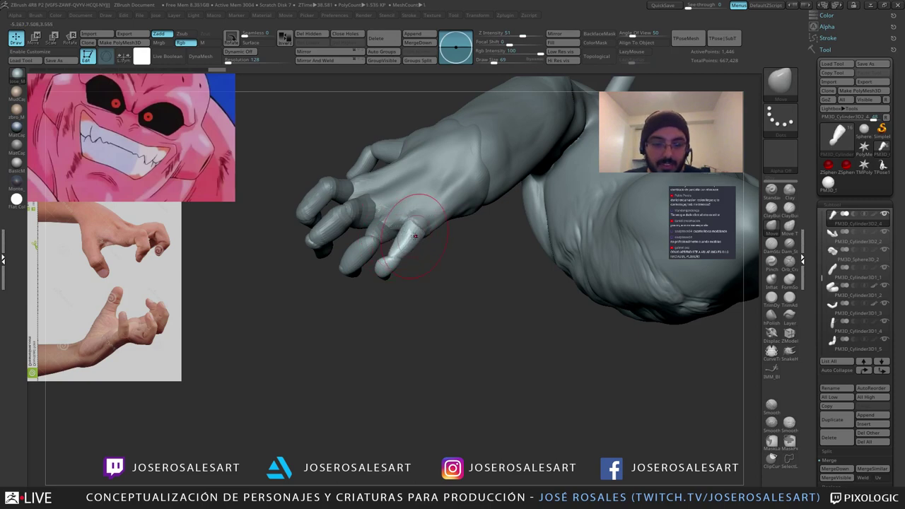
mouse_move(401, 257)
right_mouse_down()
mouse_move(403, 268)
mouse_move(416, 263)
mouse_move(417, 284)
right_mouse_up()
Step: Build up the little finger's joint with ClayBuildup at draw size 42
key("b")
key("c")
key("b")
key("s")
left_click_drag(417, 285, 412, 285)
right_click_drag(412, 285, 409, 272)
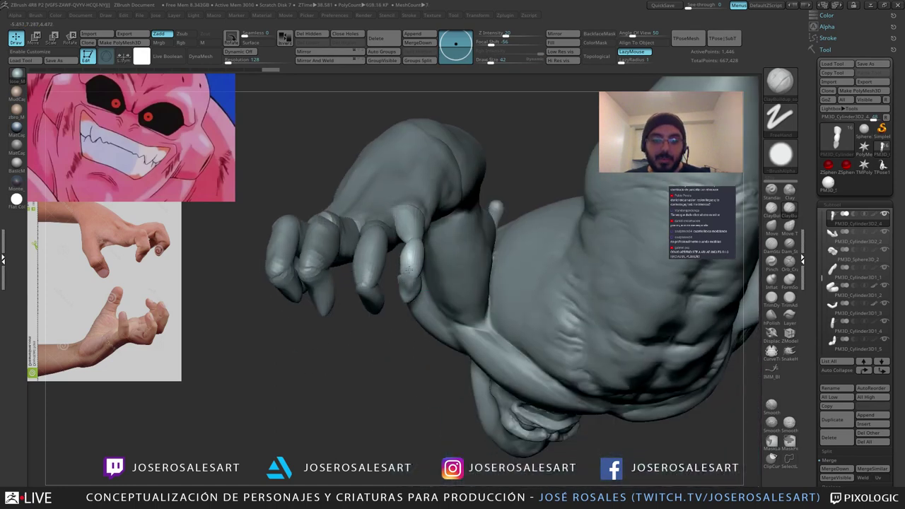
left_click_drag(409, 269, 411, 277)
Step: Turn on BackfaceMask and refine the little finger's knuckle with ClayBuildup at draw size 33
mouse_move(412, 277)
right_mouse_down()
mouse_move(352, 285)
mouse_move(376, 290)
mouse_move(382, 311)
mouse_move(465, 112)
right_mouse_up()
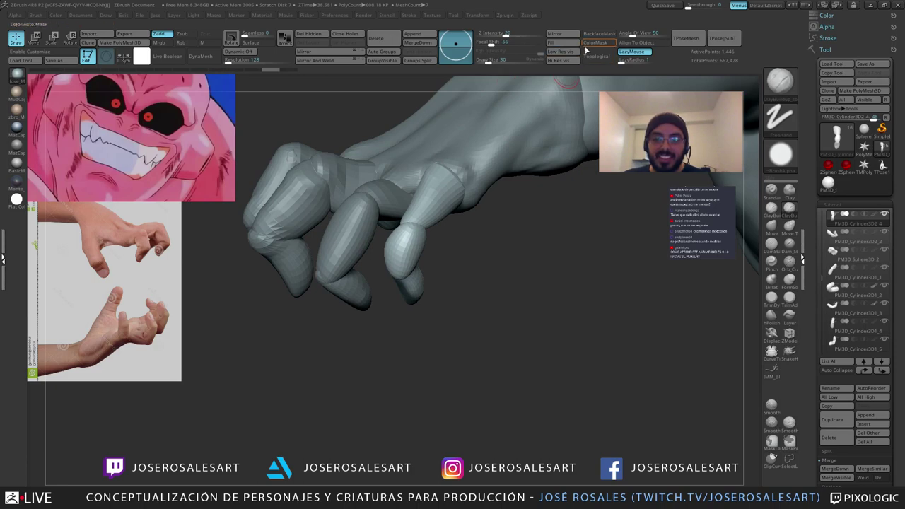
mouse_move(362, 283)
right_mouse_down("ctrl")
mouse_move(359, 245)
mouse_move(403, 217)
mouse_move(382, 205)
right_mouse_up("ctrl")
mouse_move(382, 205)
right_mouse_down("ctrl")
mouse_move(387, 247)
mouse_move(384, 236)
right_mouse_up("ctrl")
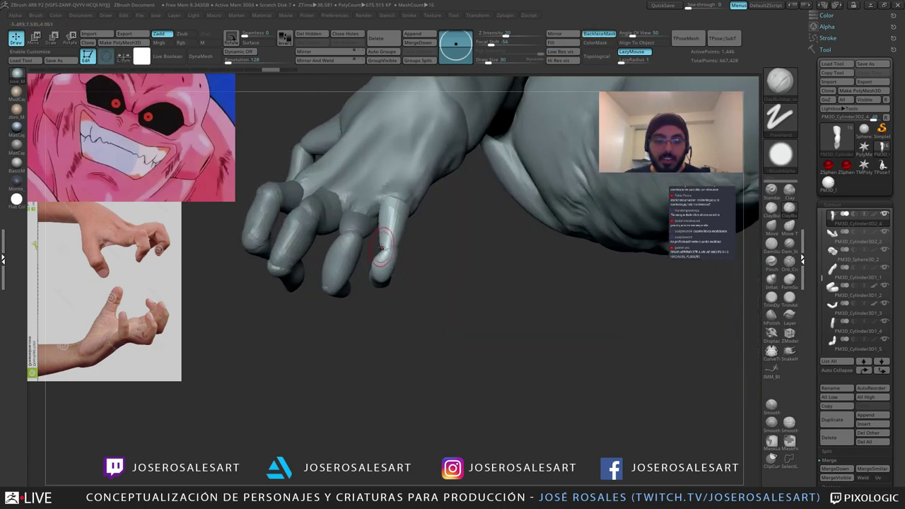
key("s")
left_click_drag(382, 247, 385, 246)
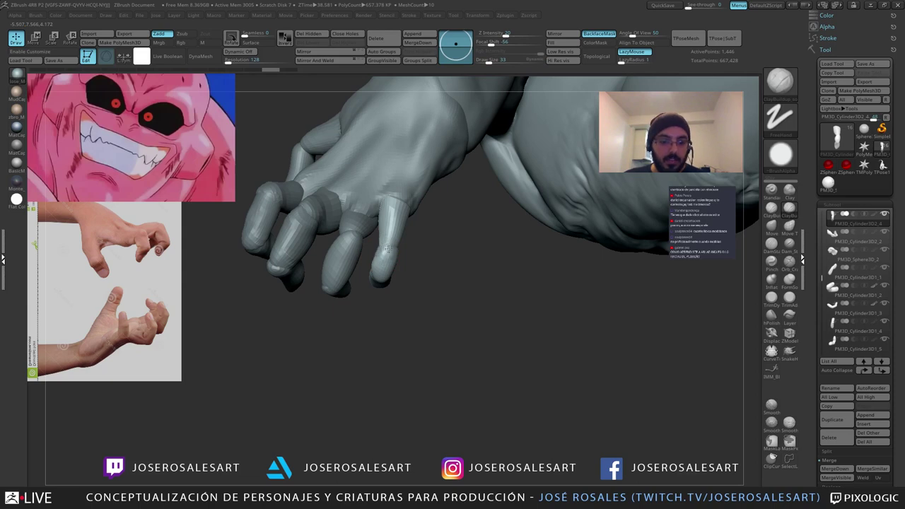
right_click_drag(389, 249, 310, 250)
mouse_move(401, 245)
right_mouse_down()
mouse_move(411, 246)
mouse_move(329, 247)
right_mouse_up()
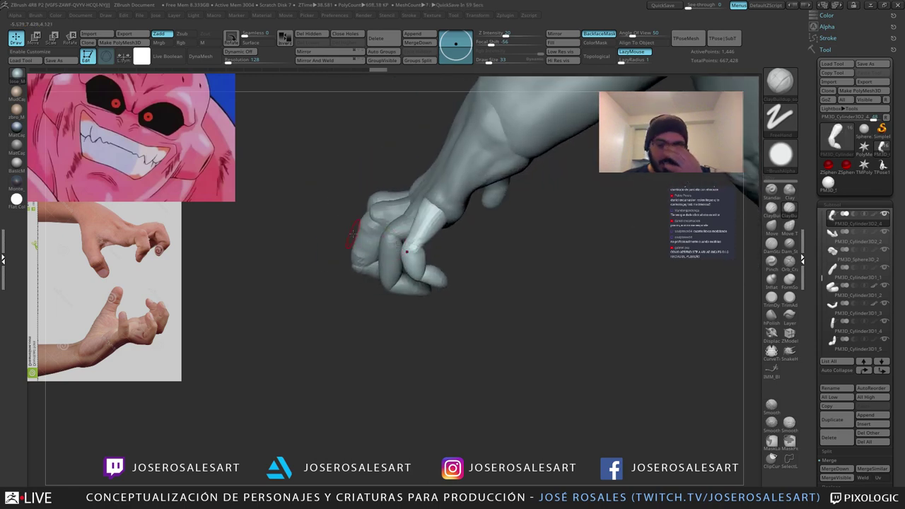
Step: Select the left hand's palm part and carve grooves between the back-of-hand tendons with DamStandard at draw size 33
right_click_drag(400, 189, 463, 152)
left_click(454, 167, "alt")
mouse_move(477, 238)
right_mouse_down()
mouse_move(453, 163)
mouse_move(478, 184)
mouse_move(378, 203)
mouse_move(393, 196)
mouse_move(387, 190)
mouse_move(346, 217)
mouse_move(357, 225)
right_mouse_up()
left_click(346, 217, "alt")
mouse_move(301, 278)
right_mouse_down()
mouse_move(317, 265)
mouse_move(283, 284)
right_mouse_up()
key("b")
key("d")
key("s")
left_click_drag(353, 225, 316, 279)
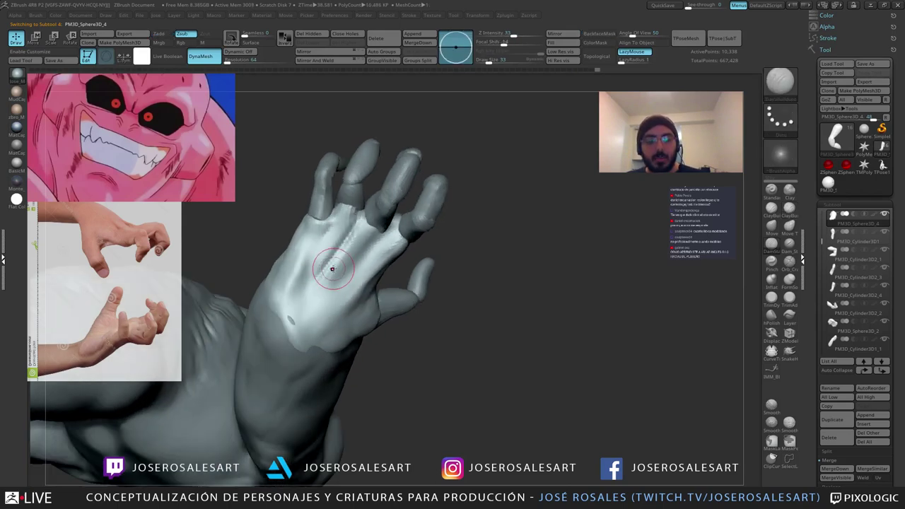
left_click_drag(332, 269, 314, 291)
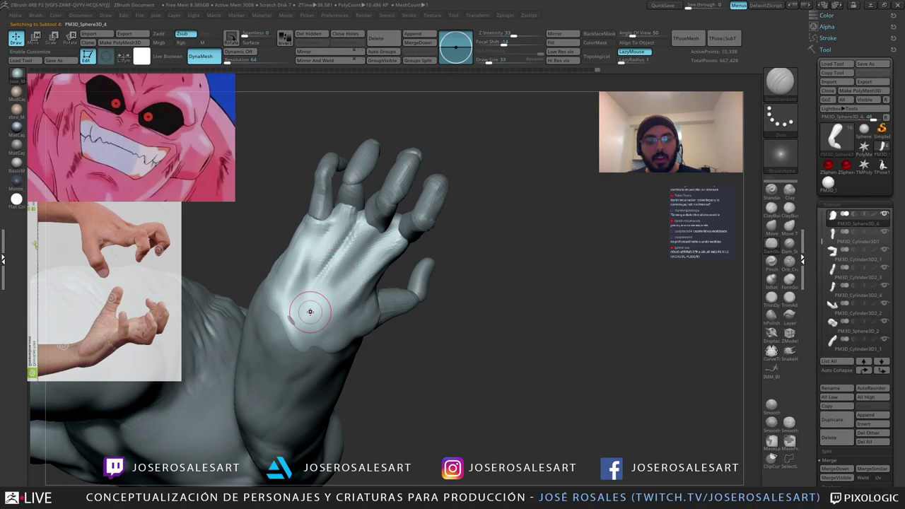
left_click_drag(371, 253, 332, 278)
Step: Switch to ClayBuildup and soften the tendon grooves on the back of the left hand with smoothing strokes
key("b")
key("c")
key("b")
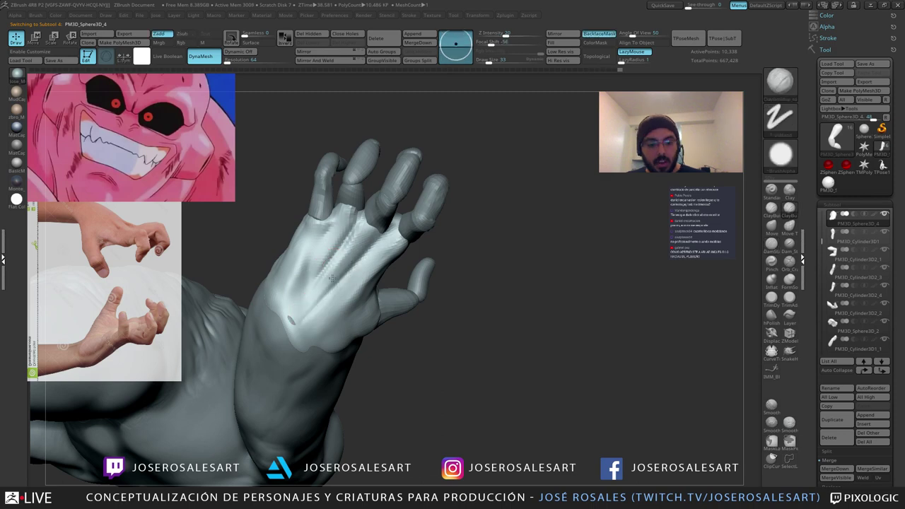
right_click_drag(332, 278, 350, 271)
left_click_drag(350, 271, 355, 269, "shift")
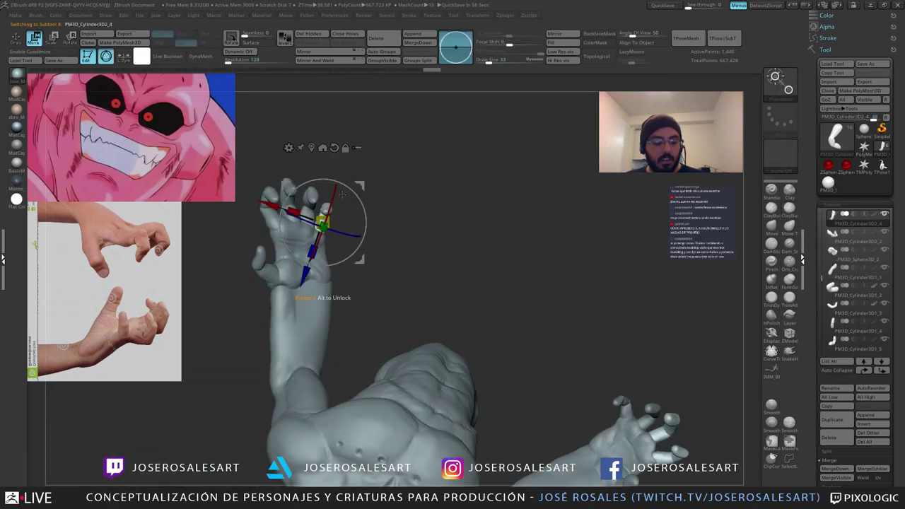
Step: Reposition the left hand's little finger with the transform gizmo
right_click_drag(358, 172, 360, 198, "ctrl")
left_click_drag(360, 198, 365, 181)
key("q")
Step: Select the left hand's palm part, smooth it below the little finger, and pull its outer edge with SnakeHook
left_click(326, 277, "alt")
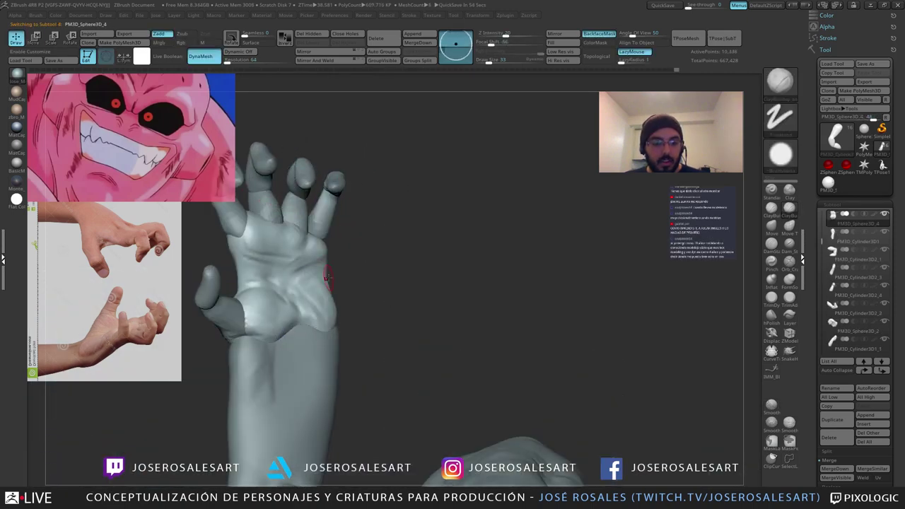
left_click_drag(303, 264, 317, 272, "shift")
key("b")
key("s")
key("h")
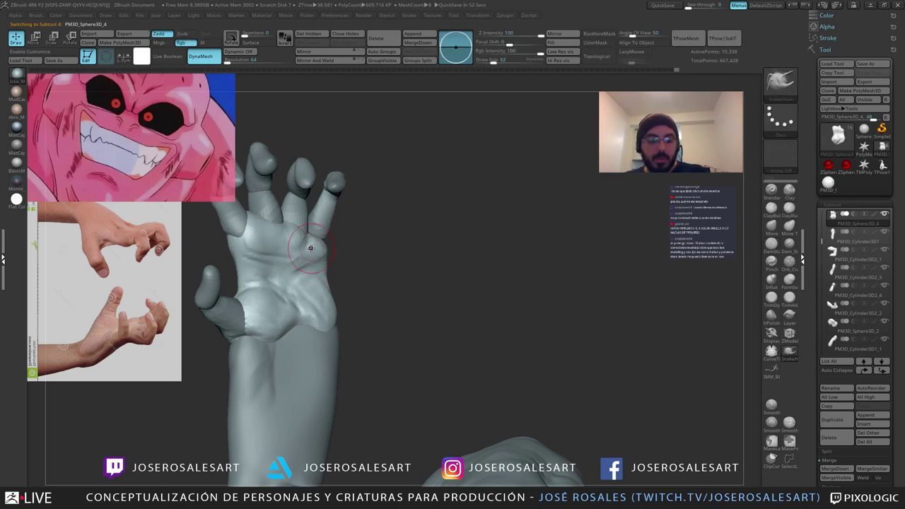
right_click_drag(311, 245, 323, 249)
left_click_drag(325, 248, 331, 236)
Step: Extend the back-of-hand edge toward the base of the little finger with SnakeHook strokes
right_click_drag(341, 234, 292, 237)
left_click_drag(347, 238, 345, 228)
right_click_drag(346, 230, 329, 229)
key("bracketleft")
left_click_drag(347, 228, 348, 224)
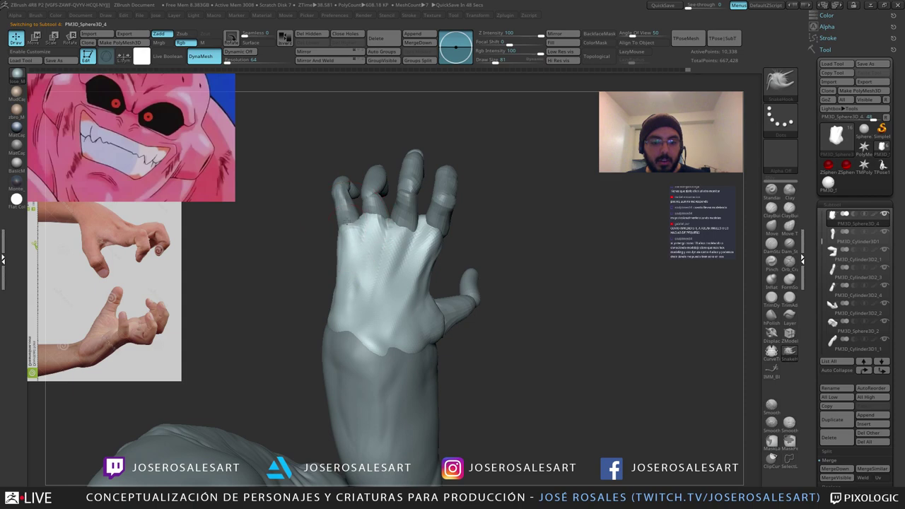
right_click_drag(347, 225, 351, 237)
left_click_drag(351, 237, 350, 227)
Step: Select the left hand's ring finger, build up its form with ClayBuildup, and smooth its tip
right_click_drag(348, 228, 410, 190)
left_click(419, 193, "alt")
key("b")
key("m")
key("v")
mouse_move(393, 233)
right_mouse_down()
mouse_move(406, 236)
mouse_move(405, 260)
mouse_move(391, 233)
mouse_move(406, 227)
mouse_move(415, 207)
mouse_move(432, 211)
mouse_move(423, 203)
mouse_move(427, 185)
right_mouse_up()
key("b")
key("c")
key("b")
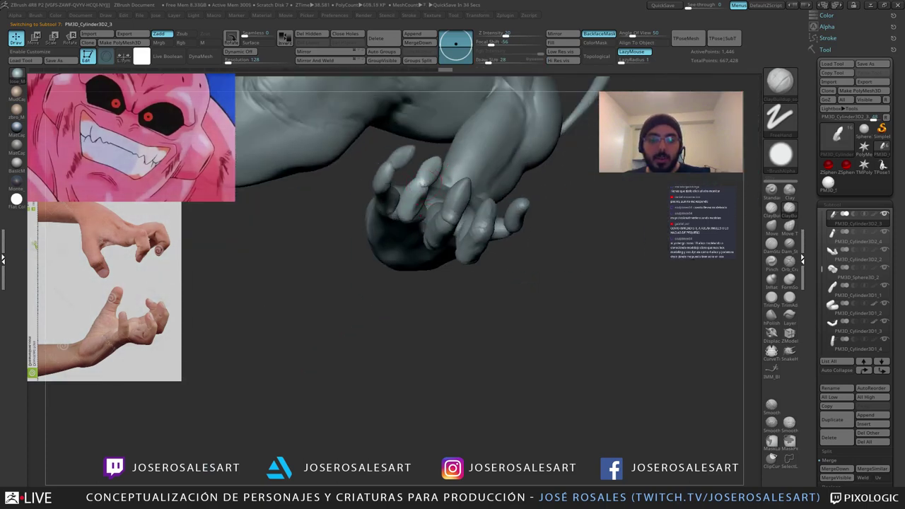
left_click_drag(416, 179, 420, 185)
right_click_drag(421, 186, 437, 177)
left_click_drag(436, 177, 432, 184, "shift")
mouse_move(433, 184)
right_mouse_down()
mouse_move(420, 208)
mouse_move(450, 230)
mouse_move(433, 260)
mouse_move(425, 257)
mouse_move(462, 169)
mouse_move(411, 239)
mouse_move(327, 220)
right_mouse_up()
mouse_move(334, 187)
right_mouse_down()
mouse_move(335, 241)
mouse_move(388, 227)
mouse_move(405, 237)
mouse_move(400, 218)
mouse_move(398, 234)
mouse_move(359, 212)
mouse_move(384, 211)
right_mouse_up()
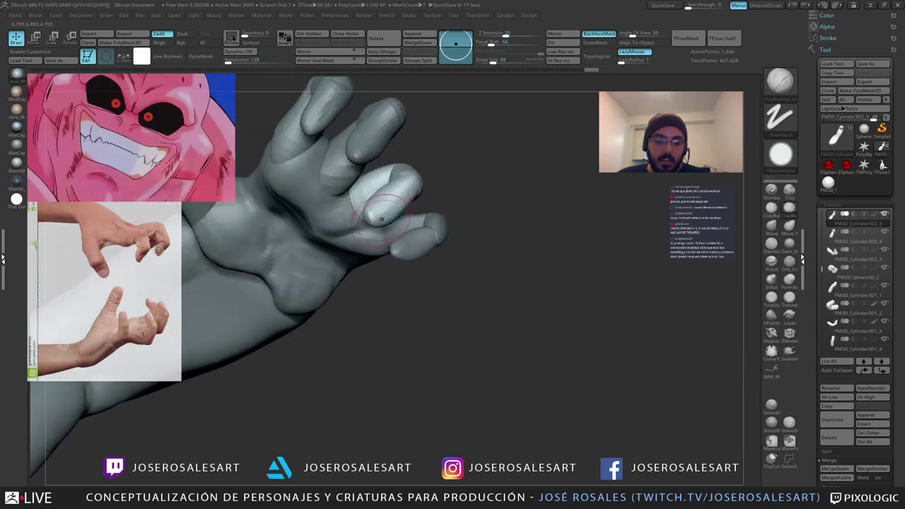
left_click_drag(384, 210, 388, 199, "shift")
Step: Reselect the palm part and reshape the back of the hand near the little finger with SnakeHook at draw size 77
mouse_move(388, 199)
right_mouse_down()
mouse_move(385, 224)
mouse_move(414, 193)
mouse_move(432, 191)
mouse_move(411, 190)
mouse_move(436, 179)
mouse_move(436, 156)
mouse_move(433, 164)
mouse_move(454, 139)
mouse_move(384, 248)
mouse_move(398, 228)
mouse_move(410, 244)
mouse_move(428, 230)
right_mouse_up()
left_click(430, 239, "alt")
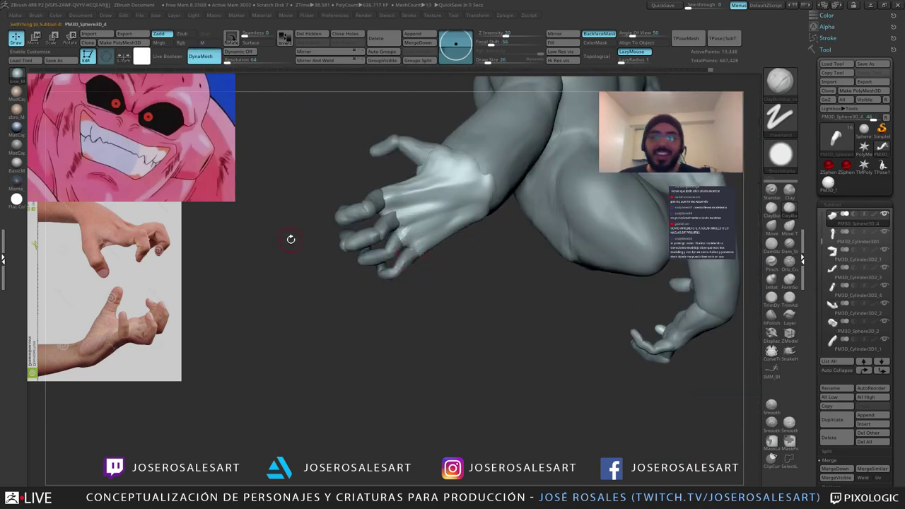
mouse_move(394, 254)
right_mouse_down()
mouse_move(386, 255)
mouse_move(394, 282)
right_mouse_up()
key("b")
key("d")
key("s")
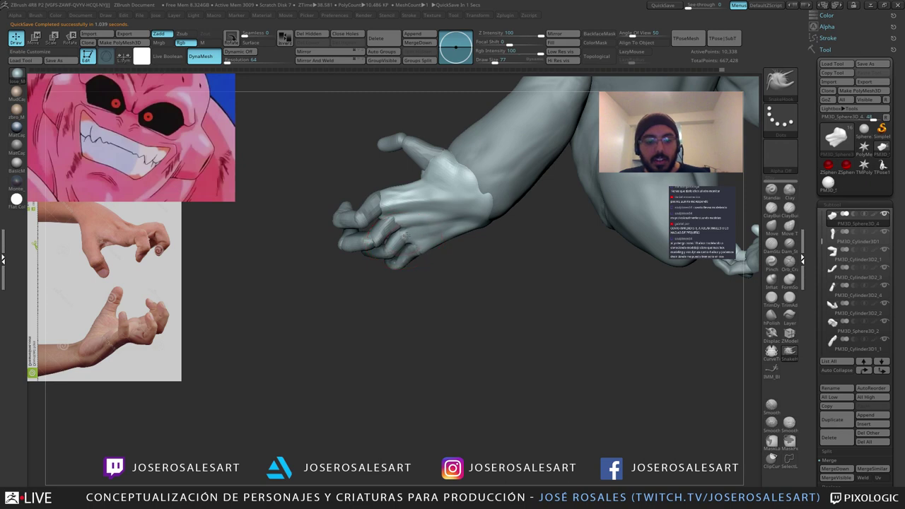
mouse_move(419, 253)
right_mouse_down()
mouse_move(400, 212)
mouse_move(453, 237)
mouse_move(488, 219)
mouse_move(427, 249)
right_mouse_up()
left_click_drag(428, 248, 411, 218)
mouse_move(410, 219)
right_mouse_down()
mouse_move(361, 218)
mouse_move(374, 185)
mouse_move(378, 213)
mouse_move(343, 243)
right_mouse_up()
Step: Select the left hand's little finger, reposition it with the transform gizmo, and return to Draw mode
mouse_move(407, 249)
right_mouse_down()
mouse_move(459, 258)
mouse_move(495, 297)
mouse_move(439, 282)
mouse_move(454, 346)
mouse_move(465, 318)
right_mouse_up()
left_click(435, 267, "alt")
key("w")
left_click_drag(478, 280, 440, 268)
left_click_drag(458, 297, 455, 300)
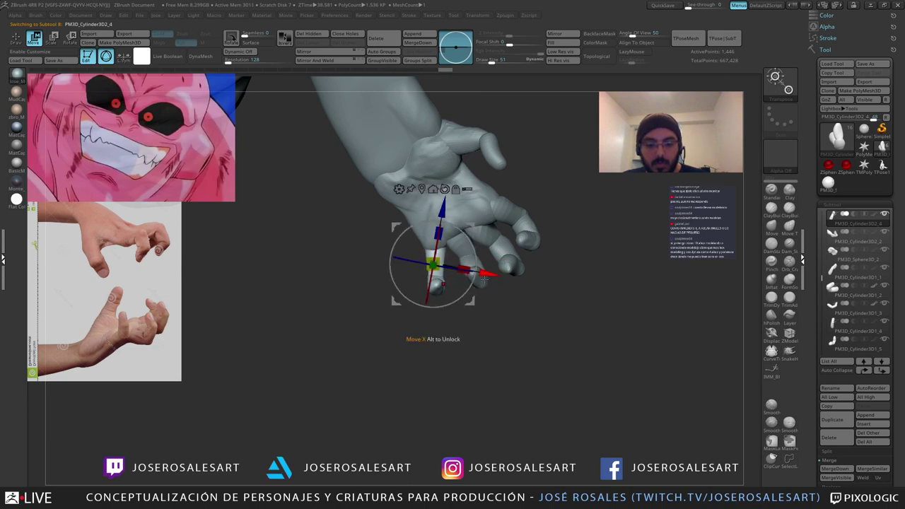
left_click_drag(488, 272, 485, 271)
left_click_drag(472, 341, 430, 282)
mouse_move(432, 213)
left_mouse_down()
mouse_move(453, 205)
mouse_move(420, 198)
left_mouse_up()
key("q")
mouse_move(459, 174)
right_mouse_down()
mouse_move(440, 184)
mouse_move(433, 169)
right_mouse_up()
mouse_move(433, 169)
right_mouse_down()
mouse_move(417, 177)
mouse_move(467, 191)
mouse_move(469, 236)
right_mouse_up()
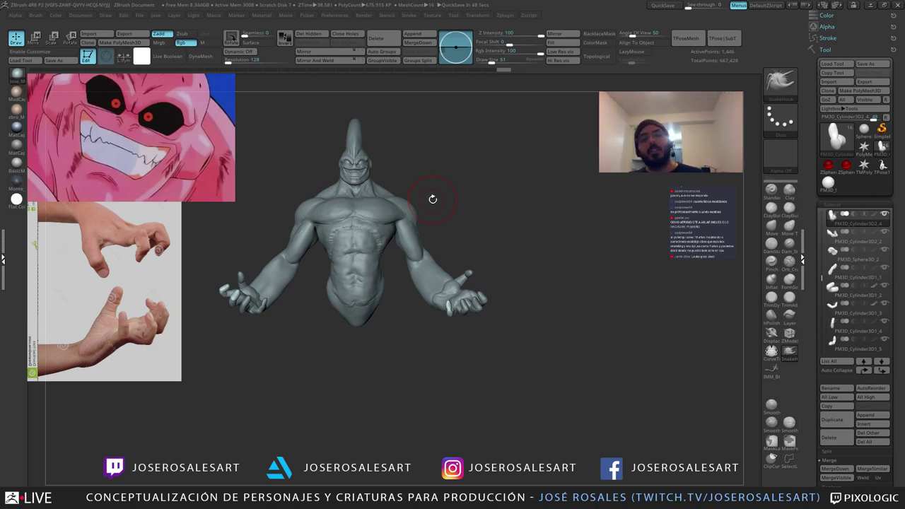
key("z")
left_click(470, 194)
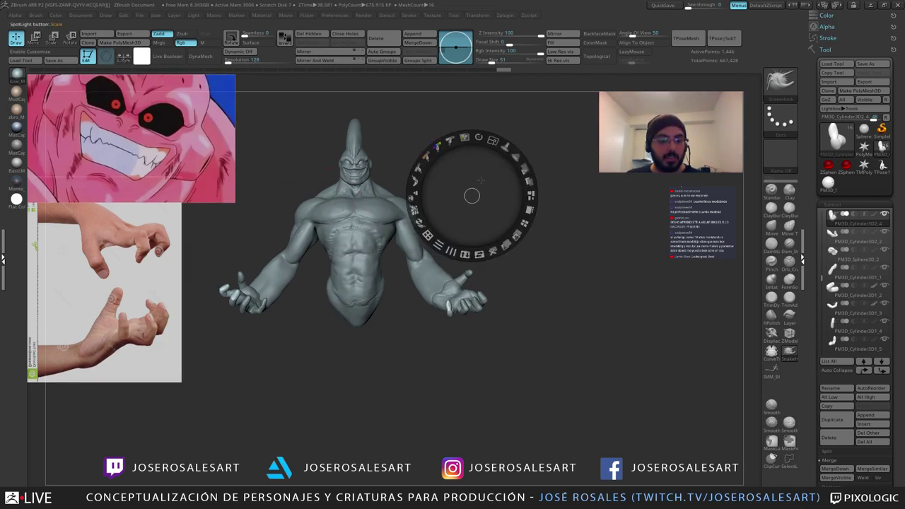
key("z")
Step: Select the majinbuu_copy1 body and reshape the forearm where it meets the hand with SnakeHook
left_click_drag(446, 220, 430, 282, "alt")
left_click_drag(303, 280, 582, 305, "alt")
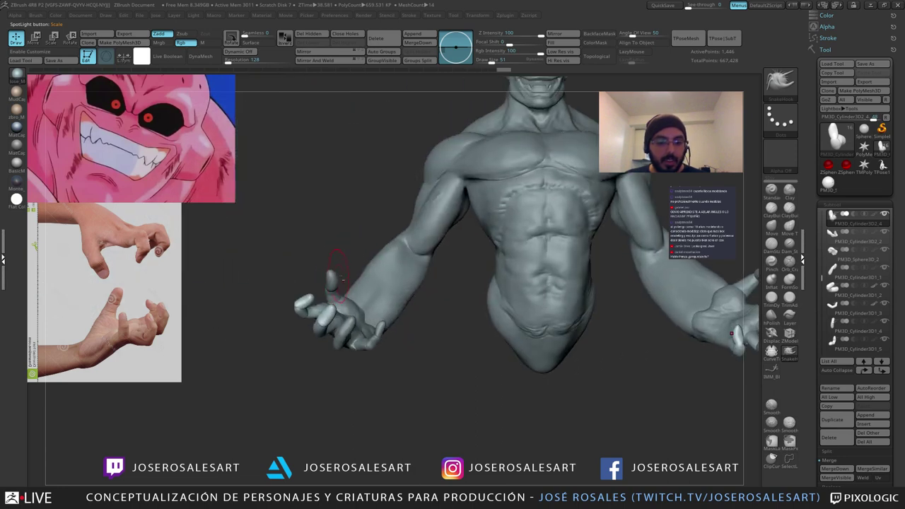
right_click_drag(391, 260, 185, 245, "alt")
right_click_drag(382, 304, 356, 288, "ctrl")
left_click(293, 275, "alt")
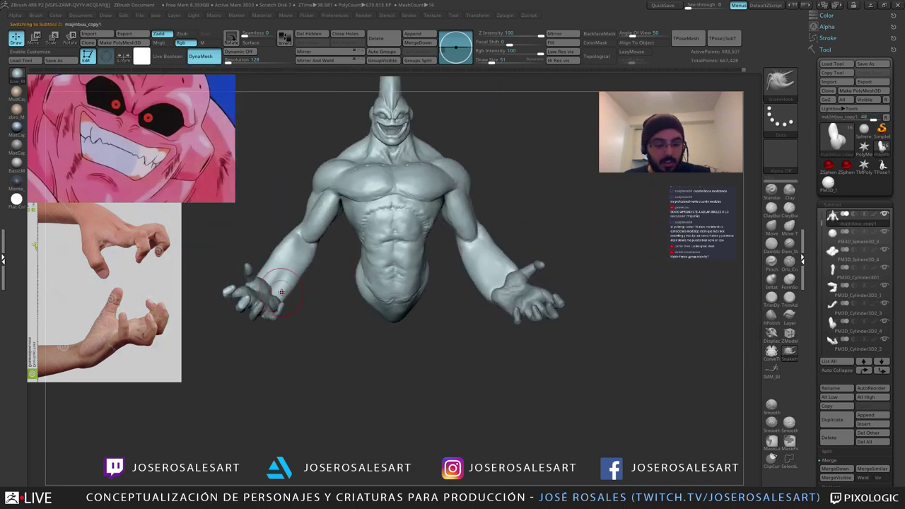
right_click_drag(570, 265, 271, 290, "alt")
left_click_drag(268, 290, 280, 286)
left_click_drag(245, 310, 247, 322)
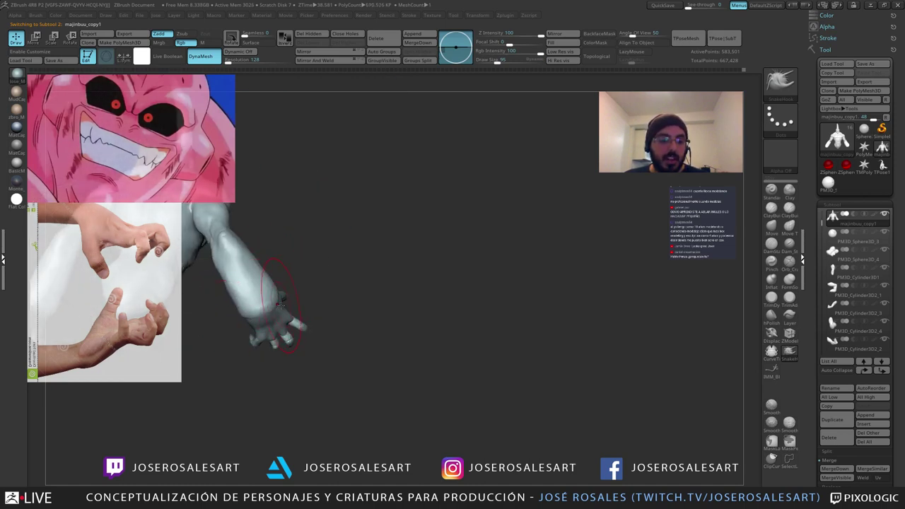
Step: Pull the outer wrist contour into shape from the side with SnakeHook at draw size 77
mouse_move(281, 306)
right_mouse_down()
mouse_move(242, 304)
mouse_move(352, 291)
mouse_move(389, 275)
mouse_move(265, 311)
right_mouse_up()
right_click_drag(520, 304, 394, 353)
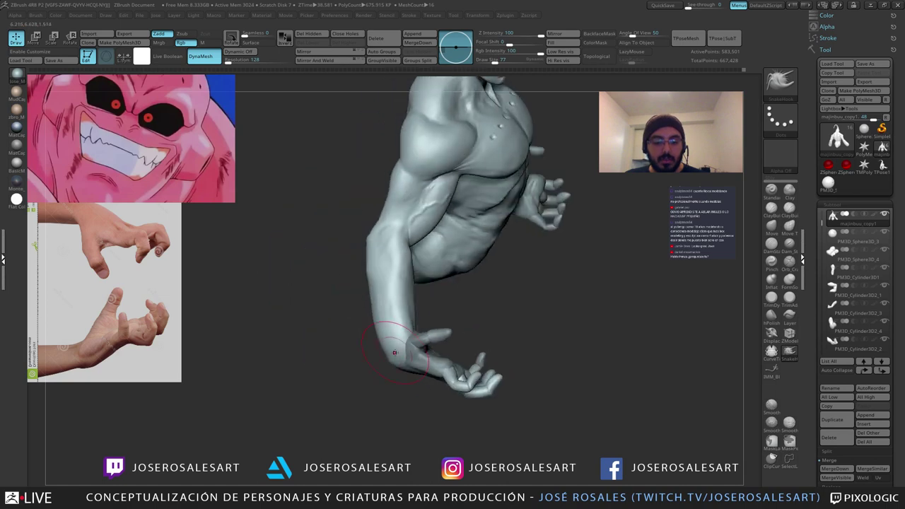
left_click_drag(399, 351, 375, 310)
key("1")
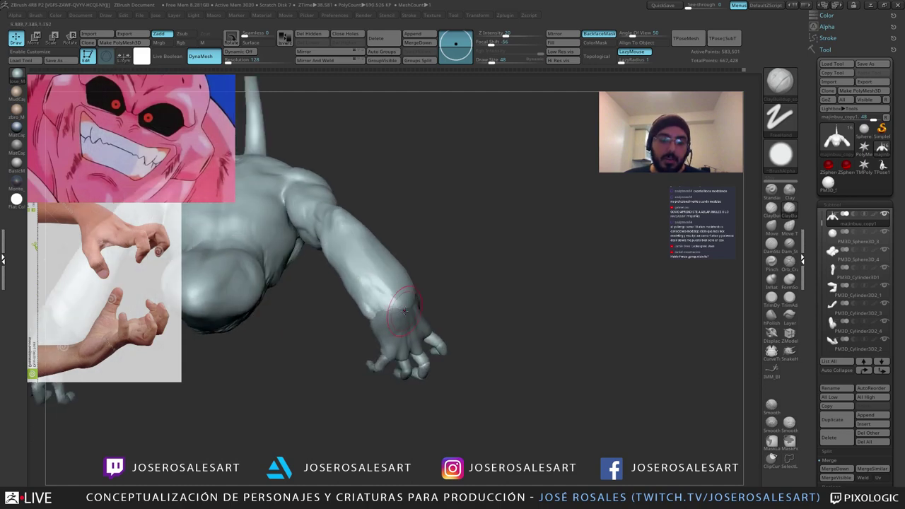
Step: Build up the back of the forearm near the wrist with ClayBuildup at draw size 48 and smooth it
right_click_drag(373, 289, 354, 296)
mouse_move(424, 295)
right_mouse_down()
mouse_move(389, 293)
mouse_move(428, 300)
right_mouse_up()
mouse_move(428, 301)
left_mouse_down()
mouse_move(388, 310)
mouse_move(375, 287)
mouse_move(370, 291)
left_mouse_up()
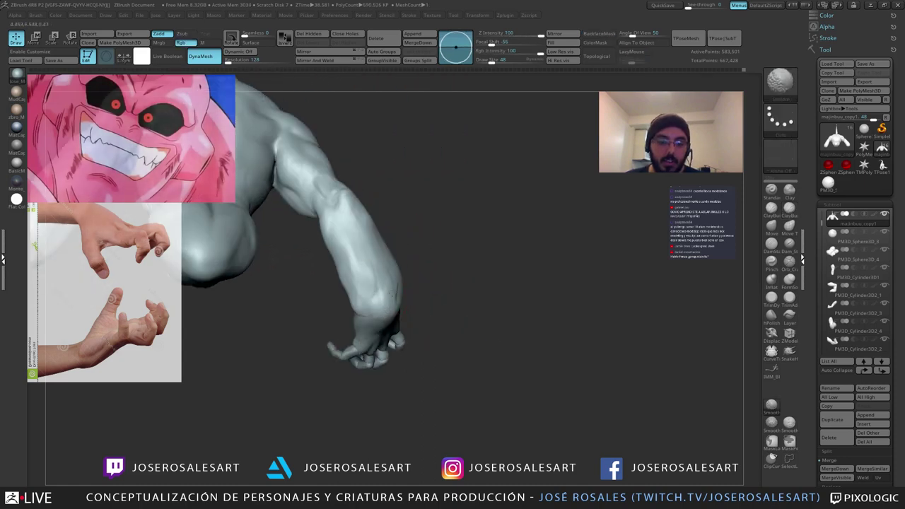
Step: Examine the full figure, torso and arms from the front with DamStandard active
mouse_move(367, 289)
right_mouse_down("ctrl")
mouse_move(348, 253)
mouse_move(258, 289)
mouse_move(254, 277)
mouse_move(223, 286)
right_mouse_up("ctrl")
right_click_drag(223, 286, 306, 234)
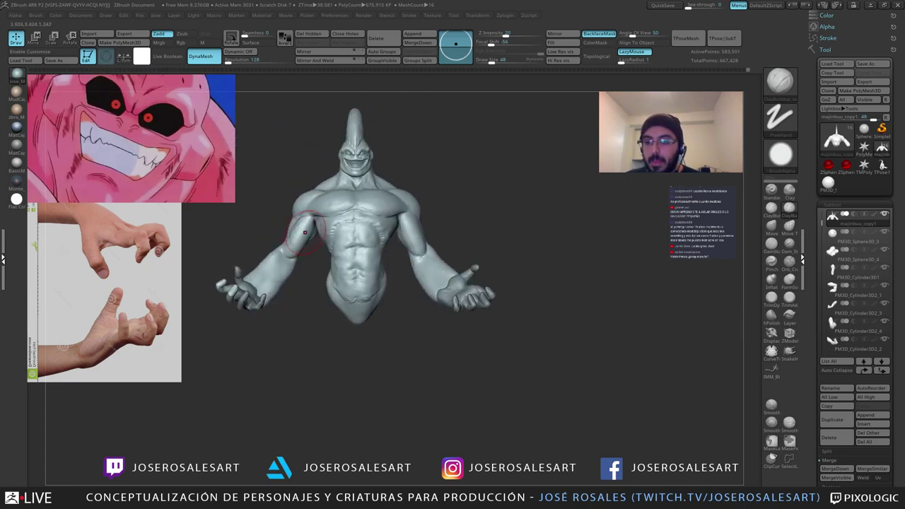
right_click_drag(435, 274, 417, 280, "alt")
right_click_drag(601, 319, 582, 318)
right_click_drag(396, 283, 398, 326, "ctrl")
key("b")
key("d")
key("s")
right_click_drag(325, 301, 369, 298)
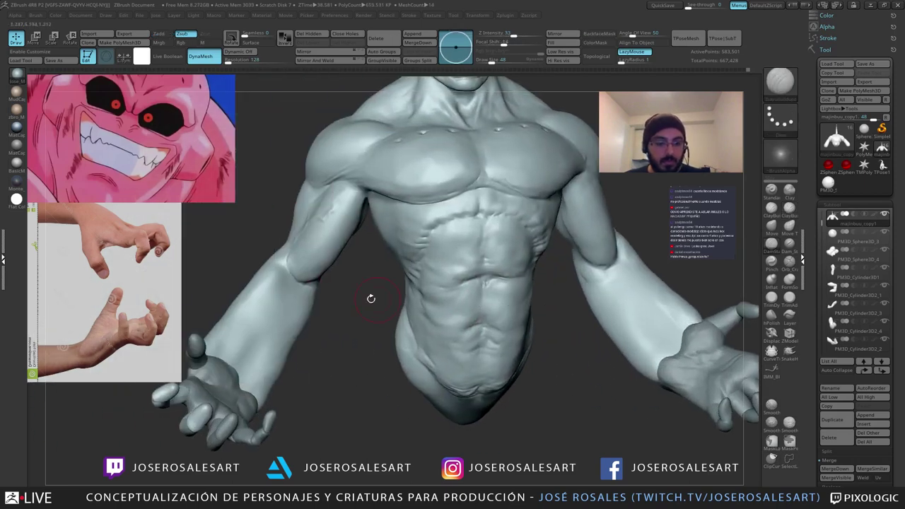
mouse_move(291, 288)
right_mouse_down()
mouse_move(311, 302)
mouse_move(287, 308)
mouse_move(284, 284)
mouse_move(278, 293)
mouse_move(298, 299)
mouse_move(276, 311)
mouse_move(309, 298)
mouse_move(388, 312)
mouse_move(368, 340)
mouse_move(385, 322)
right_mouse_up()
Step: Build up the inner elbow of the left arm with ClayBuildup at draw size 51
key("b")
key("c")
key("b")
key("b")
key("d")
key("s")
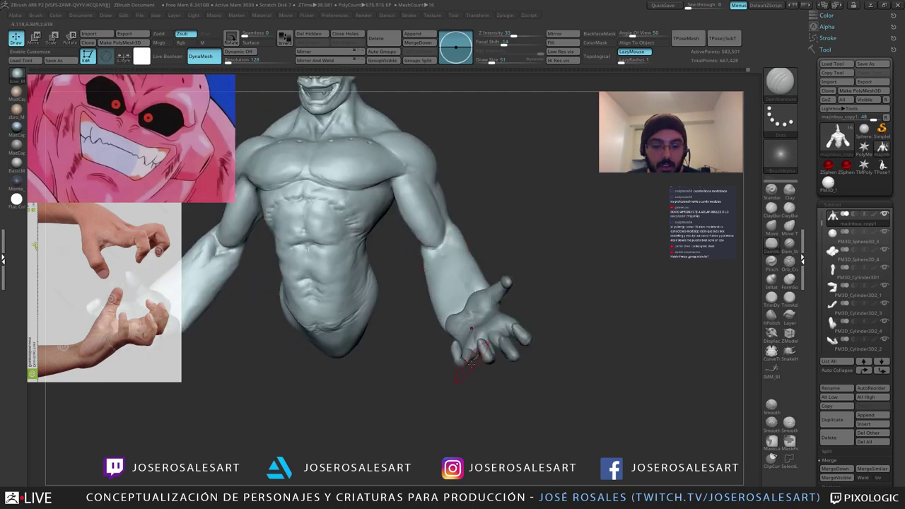
right_click_drag(463, 279, 410, 298)
right_click_drag(370, 266, 402, 274)
mouse_move(559, 303)
right_mouse_down()
mouse_move(522, 314)
mouse_move(488, 307)
right_mouse_up()
key("b")
key("c")
key("b")
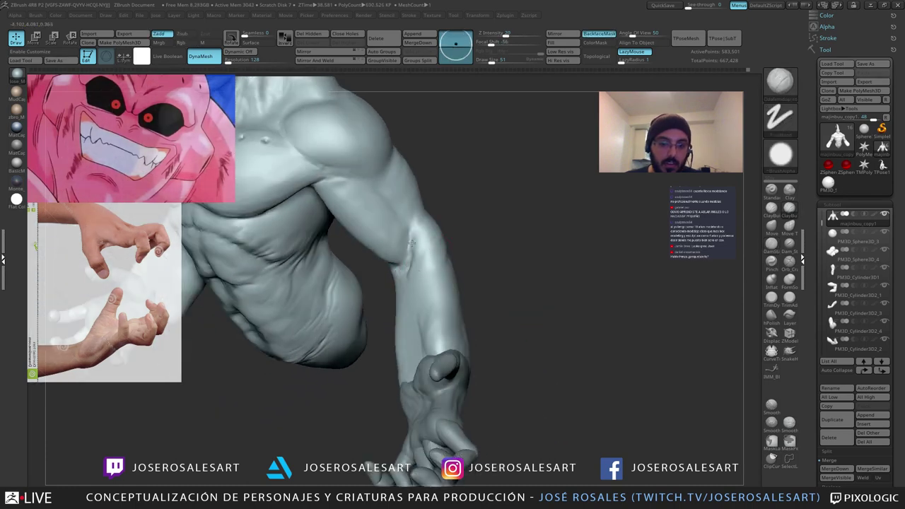
mouse_move(420, 272)
right_mouse_down()
mouse_move(454, 285)
mouse_move(415, 271)
right_mouse_up()
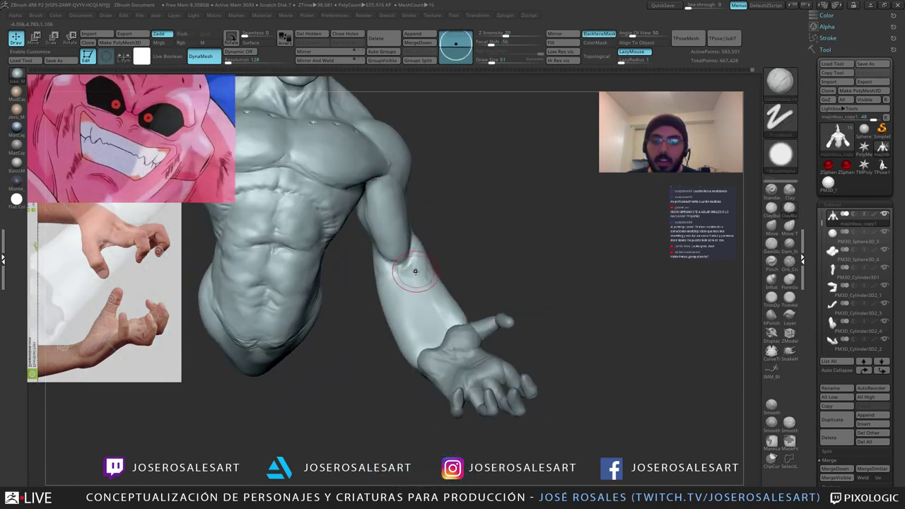
Step: Refine the folds of the inner elbow, alternating between DamStandard carving and ClayBuildup
key("b")
key("d")
key("s")
mouse_move(437, 219)
right_mouse_down()
mouse_move(423, 263)
mouse_move(348, 228)
mouse_move(382, 241)
mouse_move(384, 212)
right_mouse_up()
key("b")
key("c")
key("b")
mouse_move(384, 212)
right_mouse_down("shift")
mouse_move(386, 224)
mouse_move(320, 244)
right_mouse_up("shift")
right_click_drag(415, 204, 410, 185, "ctrl")
Step: Adjust the inner contour of the upper arm with SnakeHook at draw size 51 and return to ClayBuildup
mouse_move(410, 186)
right_mouse_down()
mouse_move(404, 193)
mouse_move(502, 204)
mouse_move(476, 197)
mouse_move(489, 214)
mouse_move(478, 239)
right_mouse_up()
key("b")
key("s")
key("h")
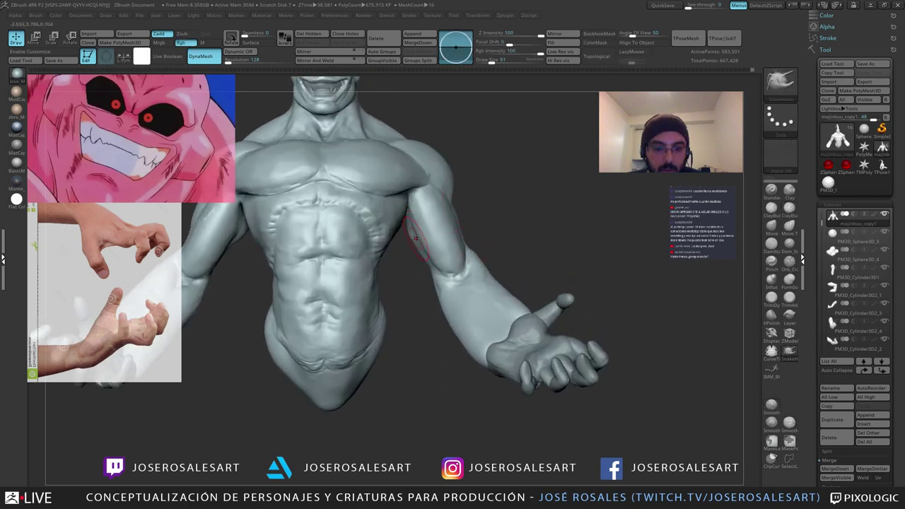
mouse_move(404, 228)
right_mouse_down()
mouse_move(393, 210)
mouse_move(412, 227)
mouse_move(365, 211)
mouse_move(409, 212)
mouse_move(362, 230)
mouse_move(408, 226)
mouse_move(443, 243)
mouse_move(403, 253)
mouse_move(438, 233)
mouse_move(414, 237)
right_mouse_up()
key("b")
key("c")
key("b")
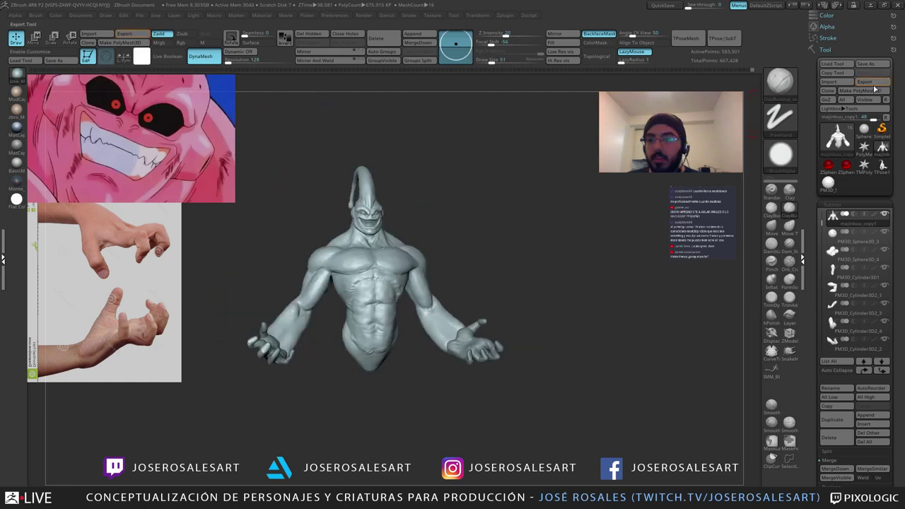
Step: Save the complete sculpt as a tool file
left_click(866, 64)
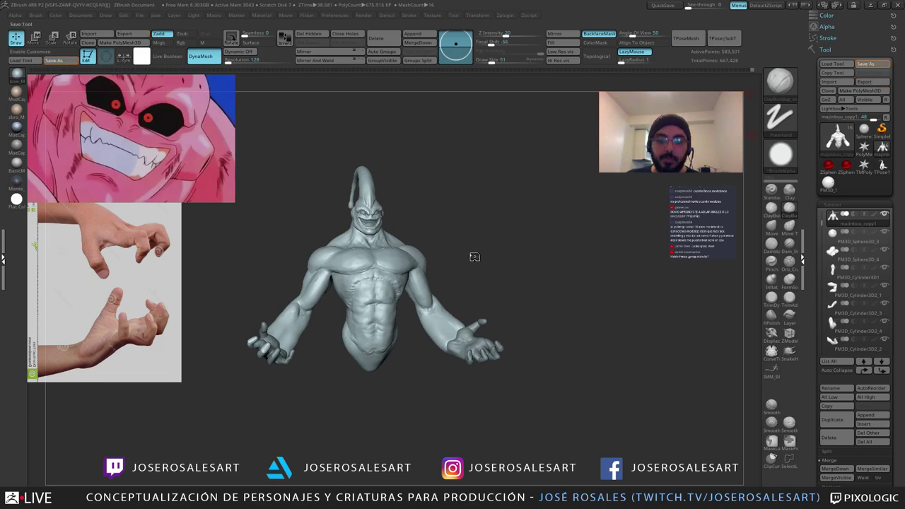
right_click_drag(474, 257, 455, 313)
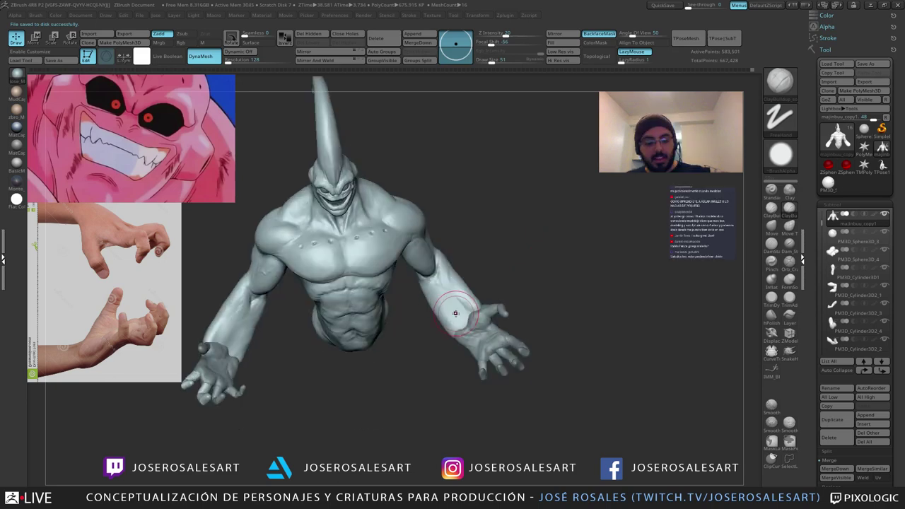
Step: Reshape the forearms near the wrists with SnakeHook at draw size 114
key("b")
key("s")
key("h")
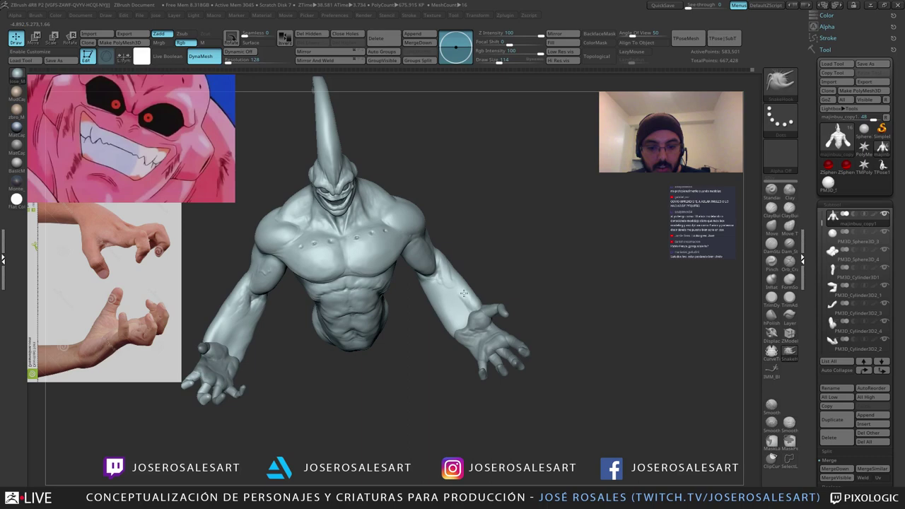
right_click_drag(463, 294, 429, 283)
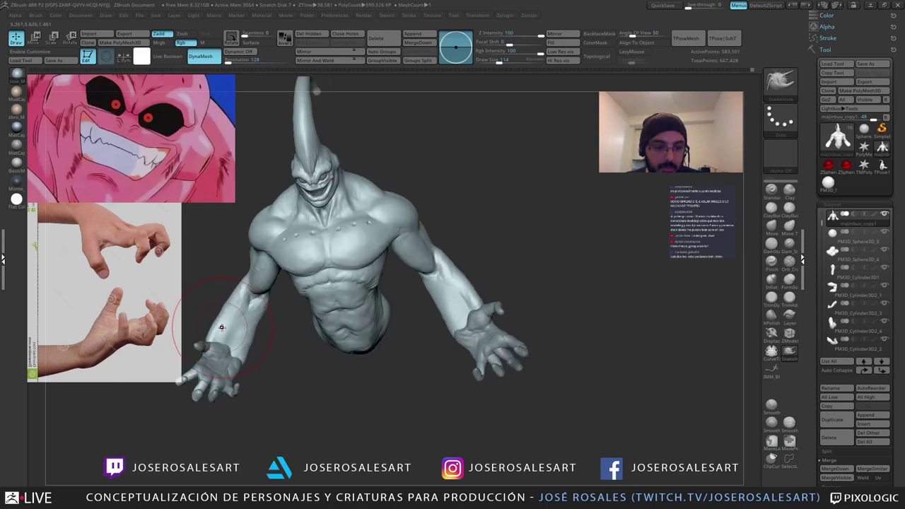
right_click_drag(221, 327, 493, 222)
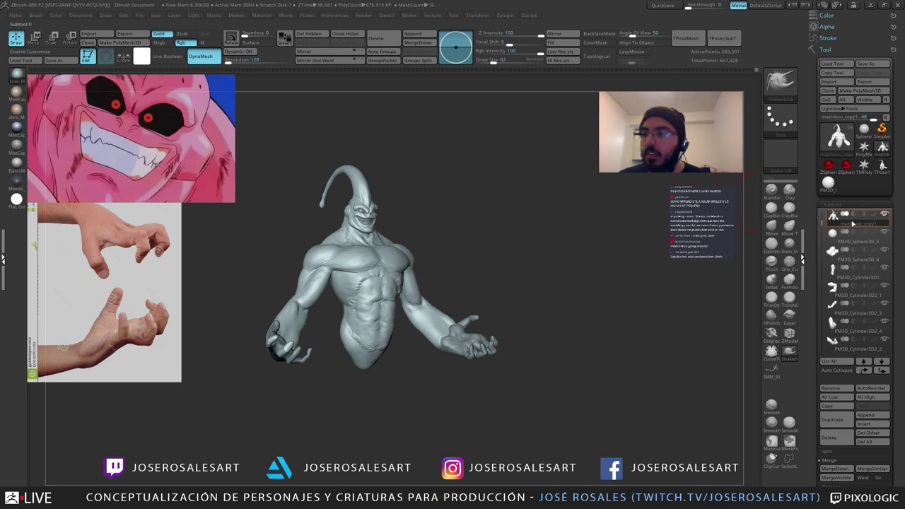
Step: Merge all visible subtools into a new tool, then load that merged tool and frame it
left_click_drag(808, 402, 809, 322)
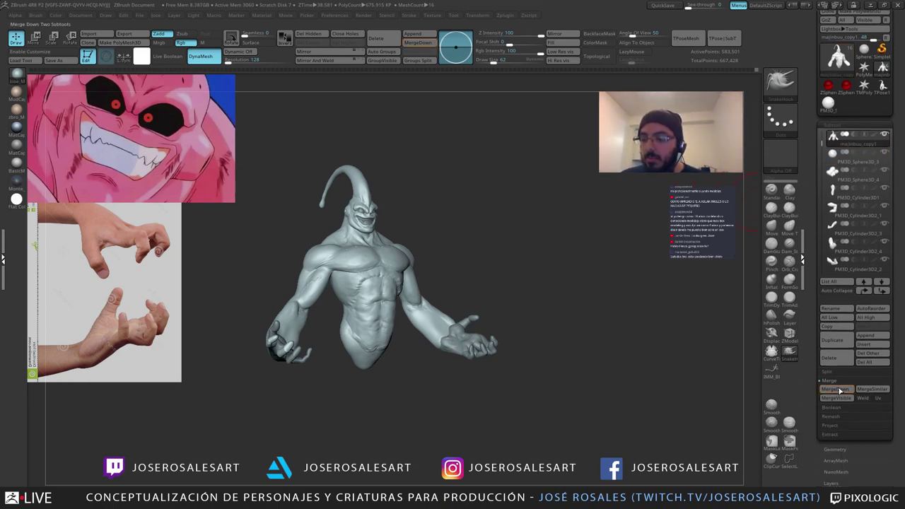
left_click(840, 400)
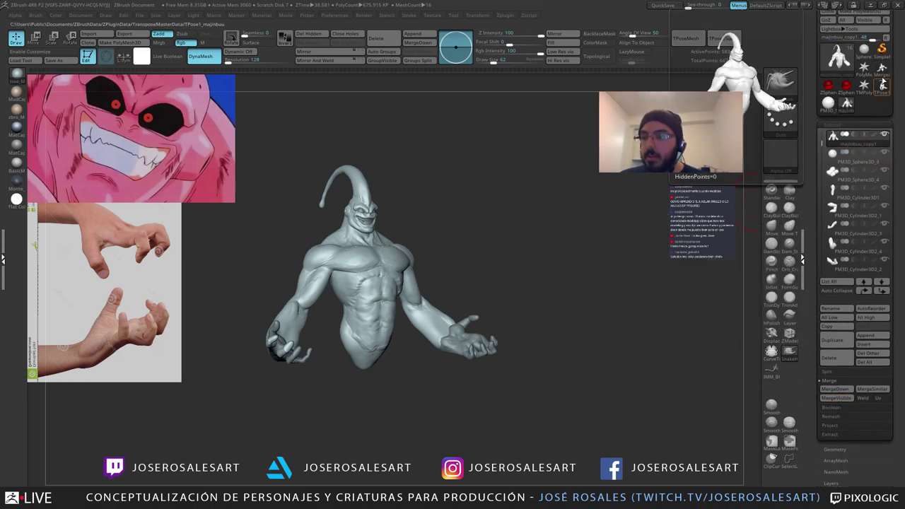
left_click(883, 72)
key("f")
left_click_drag(465, 247, 468, 245)
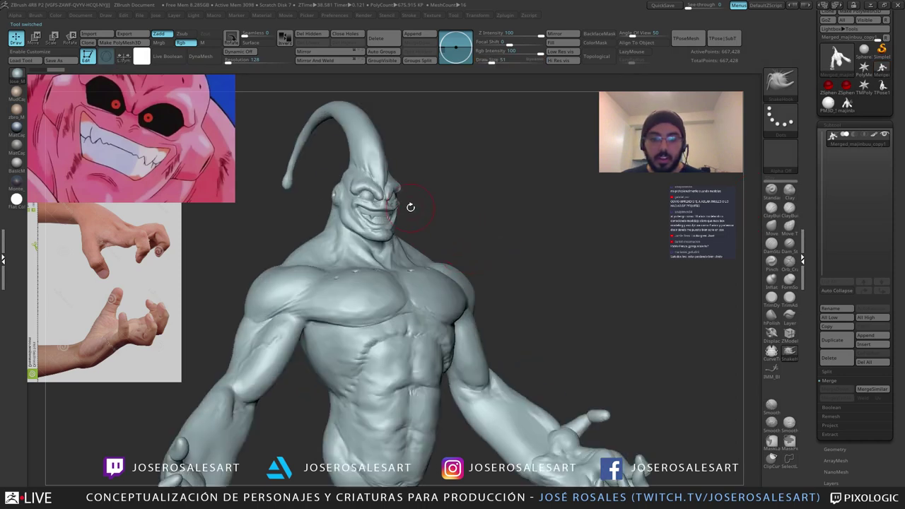
Step: Toggle the PolyFrame display and set the brush's draw size to 19
key("shift+f")
key("shift+f")
key("s")
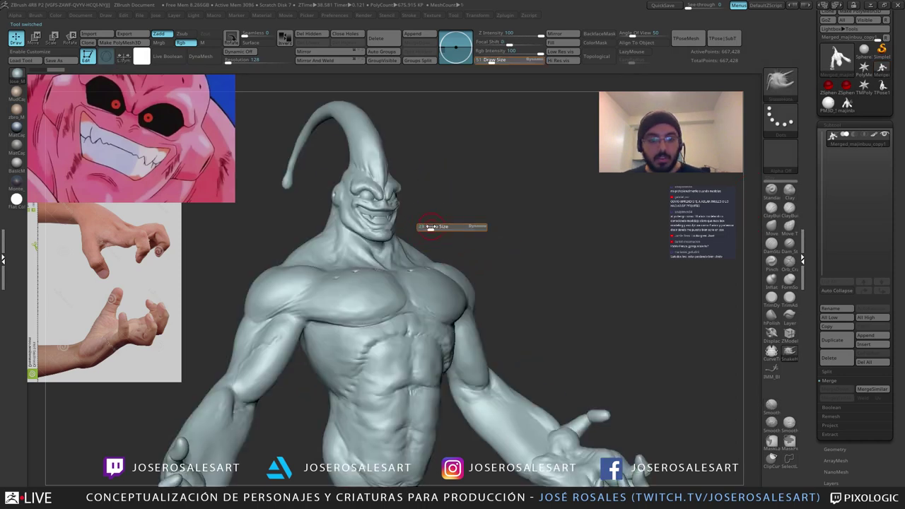
left_click(428, 227)
left_click_drag(424, 227, 441, 220, "alt")
Step: Isolate the two eyeballs and split the hidden body into a separate subtool with Split Hidden
left_click(375, 174, "ctrl+shift")
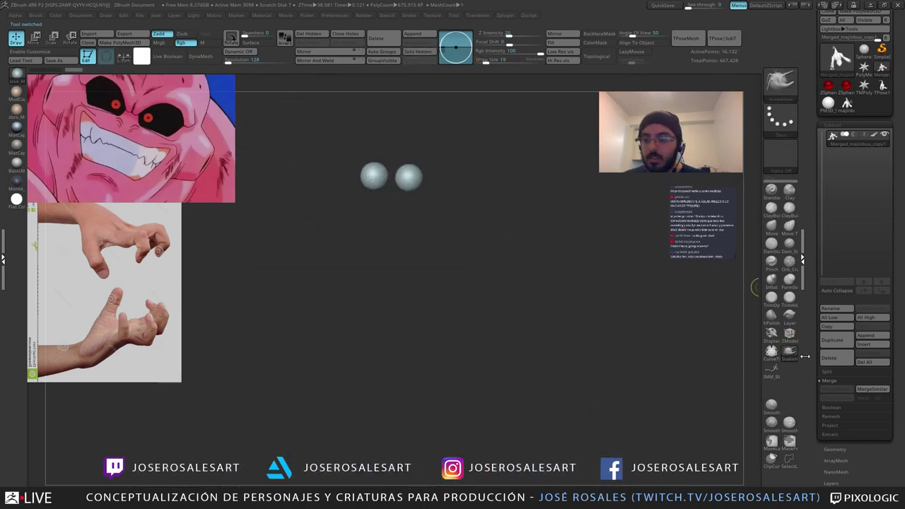
left_click(829, 372)
left_click(836, 380)
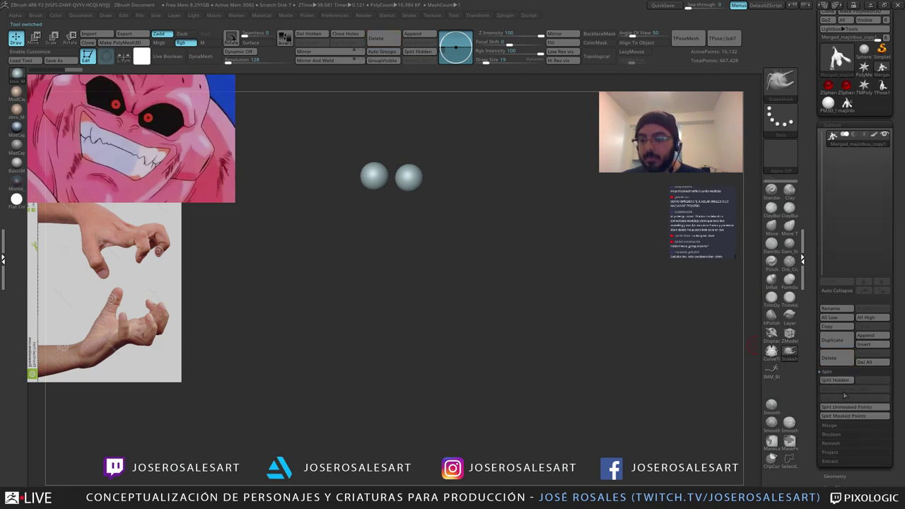
left_click(588, 317, "ctrl+shift")
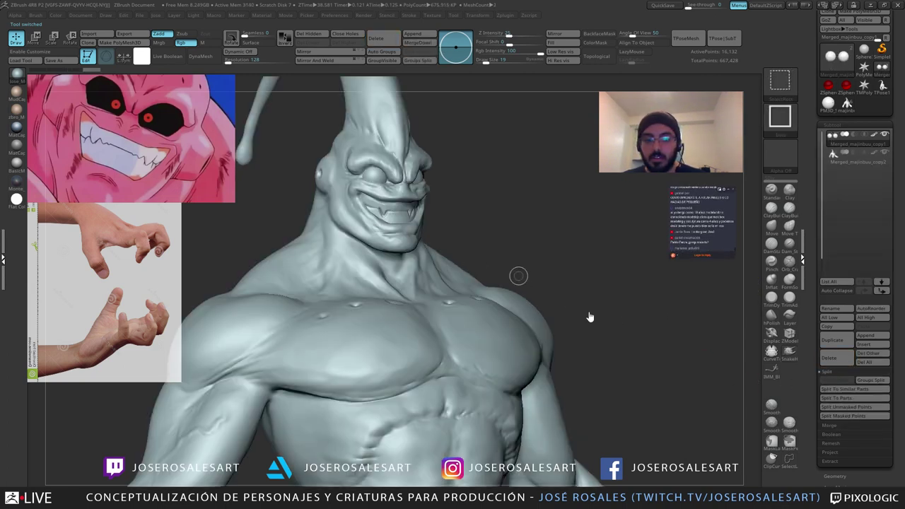
Step: Select the body subtool, isolate the teeth piece and separate it from the body with Split Hidden
left_click(399, 217, "alt")
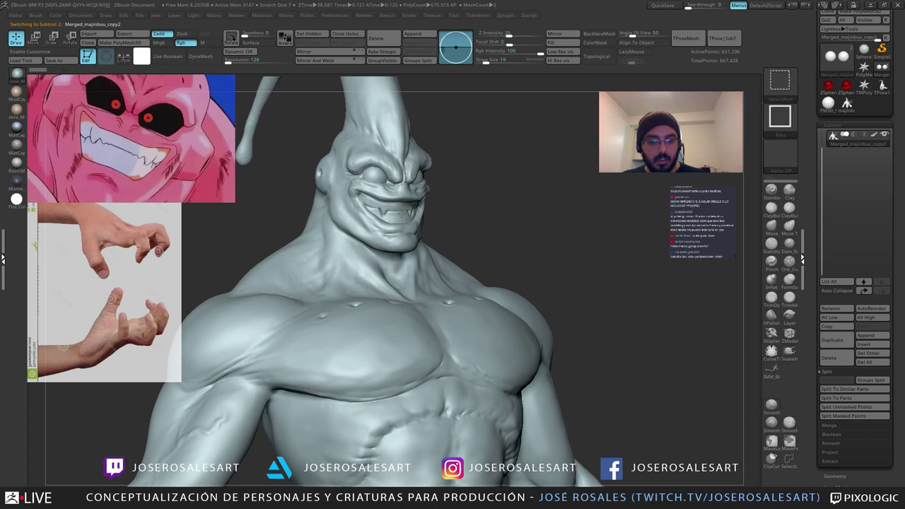
left_click(399, 218, "ctrl+shift")
left_click_drag(467, 301, 456, 302)
left_click(827, 382)
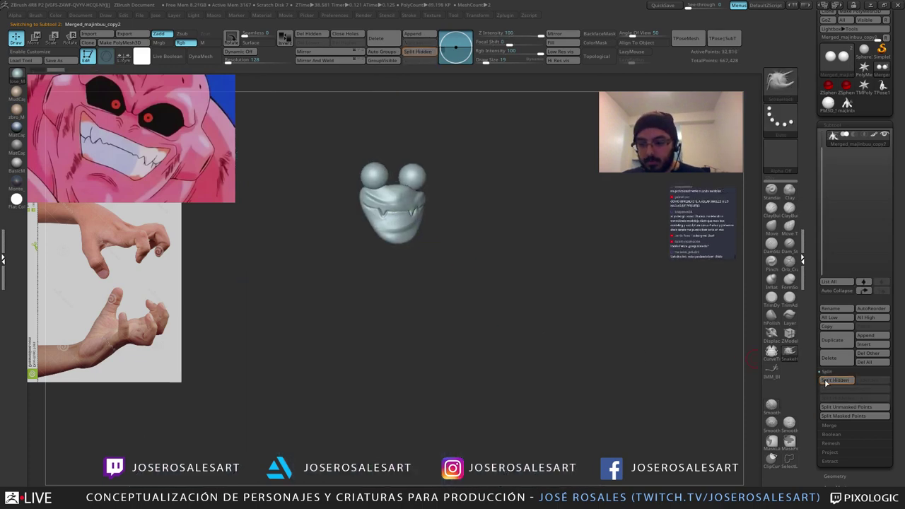
left_click_drag(523, 205, 566, 198, "shift")
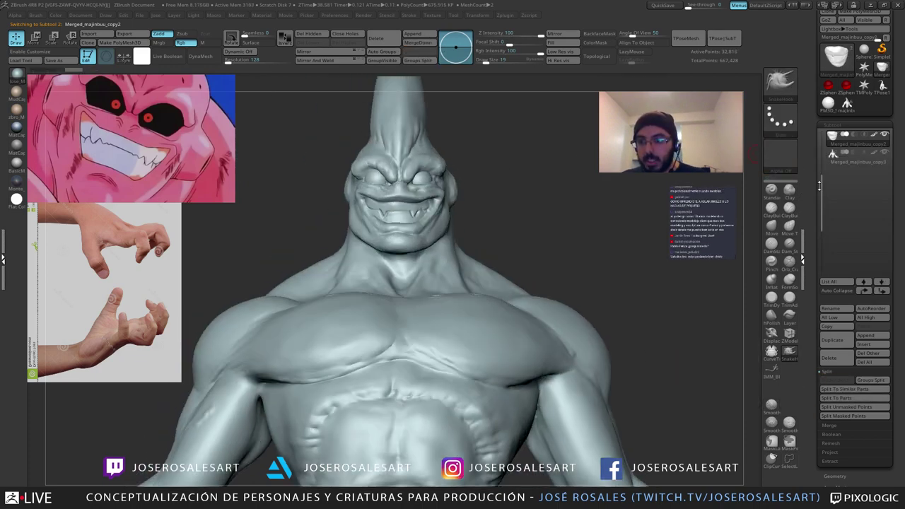
left_click_drag(821, 186, 813, 137)
right_click_drag(424, 262, 404, 227)
mouse_move(404, 226)
right_mouse_down()
mouse_move(450, 219)
mouse_move(403, 227)
right_mouse_up()
left_click_drag(404, 228, 517, 162)
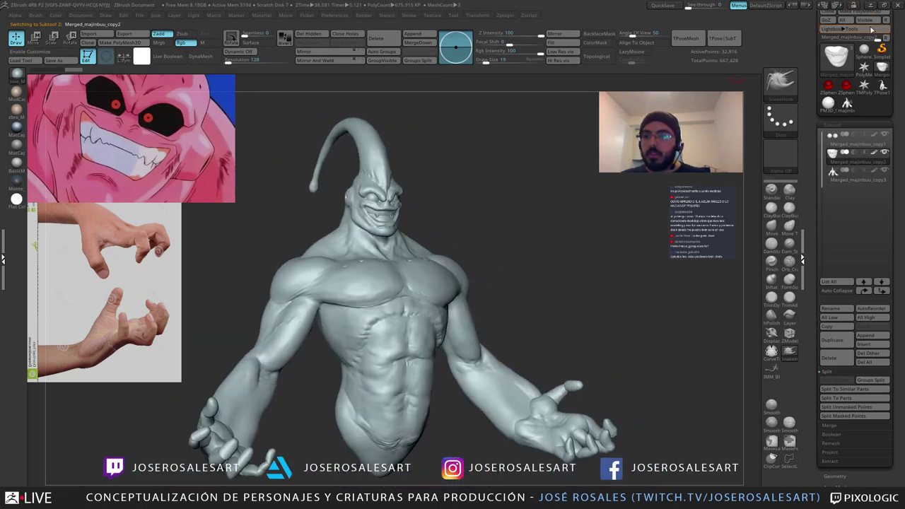
Step: Switch to the unmerged majinbuu_copy1 tool and set the brush's draw size to 62
left_click(848, 105)
left_click_drag(808, 108, 812, 189)
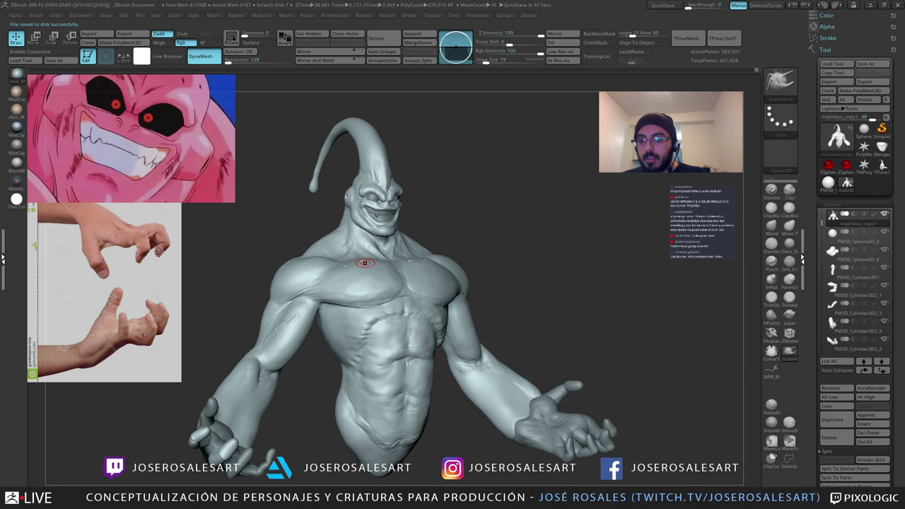
right_click_drag(449, 279, 412, 341)
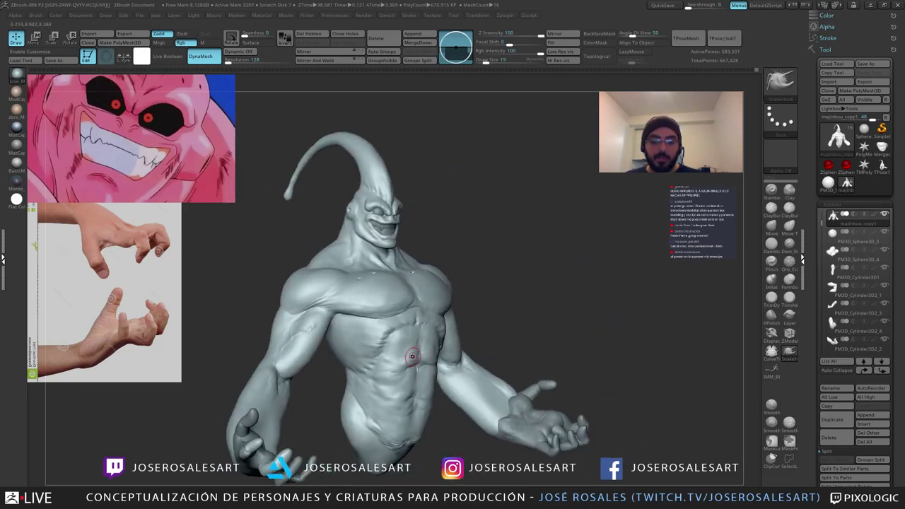
key("s")
left_click_drag(412, 356, 420, 358)
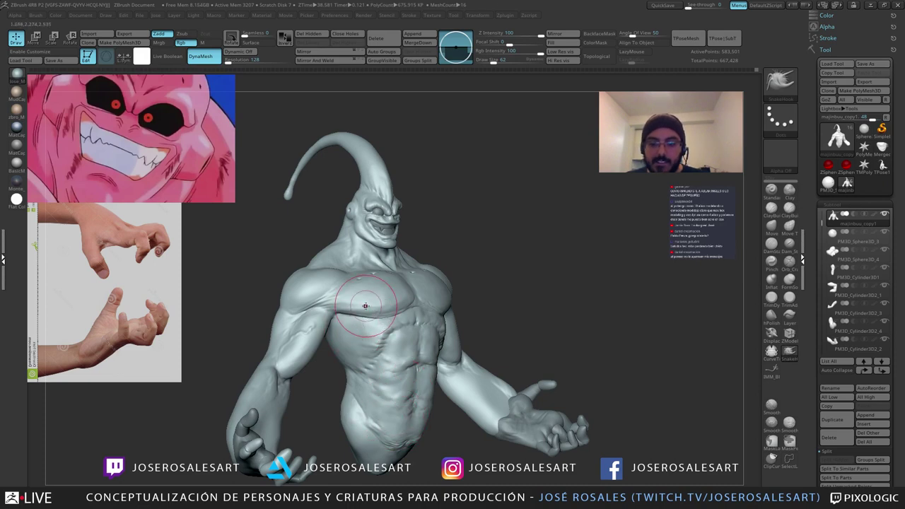
mouse_move(405, 305)
right_mouse_down()
mouse_move(337, 291)
mouse_move(374, 300)
right_mouse_up()
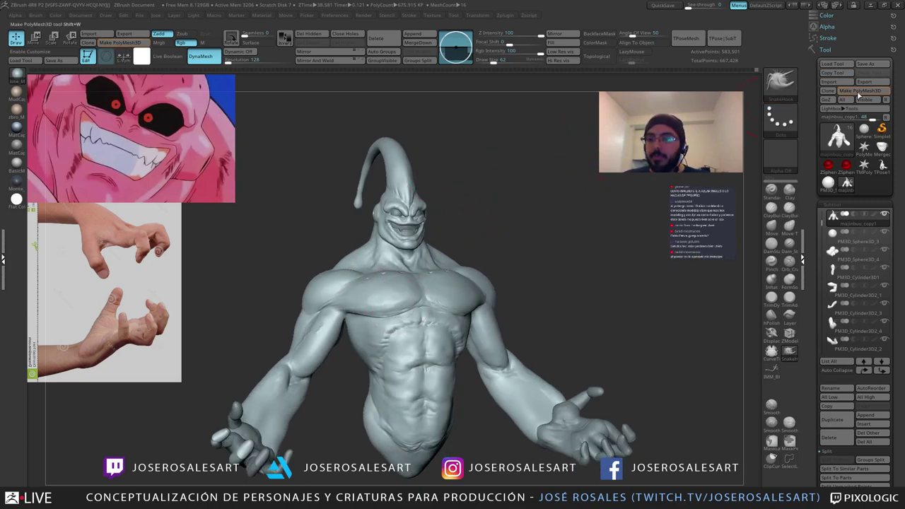
Step: Compare the smooth TPose1 mesh with the detailed majinbuu sculpt by alternating between the two tools
left_click(883, 166)
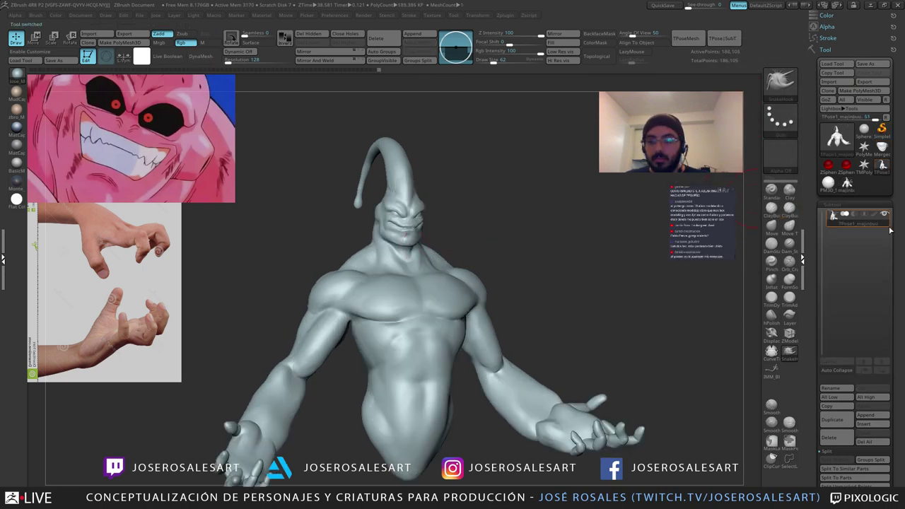
left_click(847, 186)
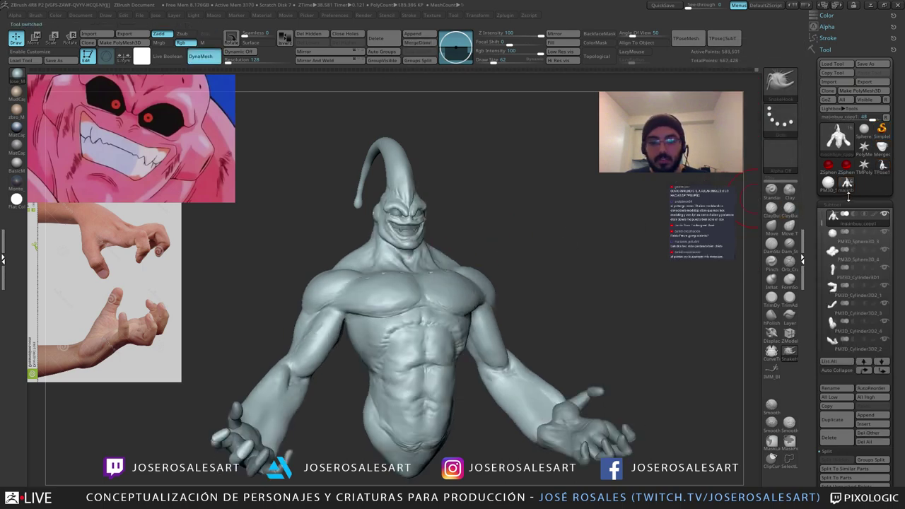
left_click(883, 166)
left_click(884, 174)
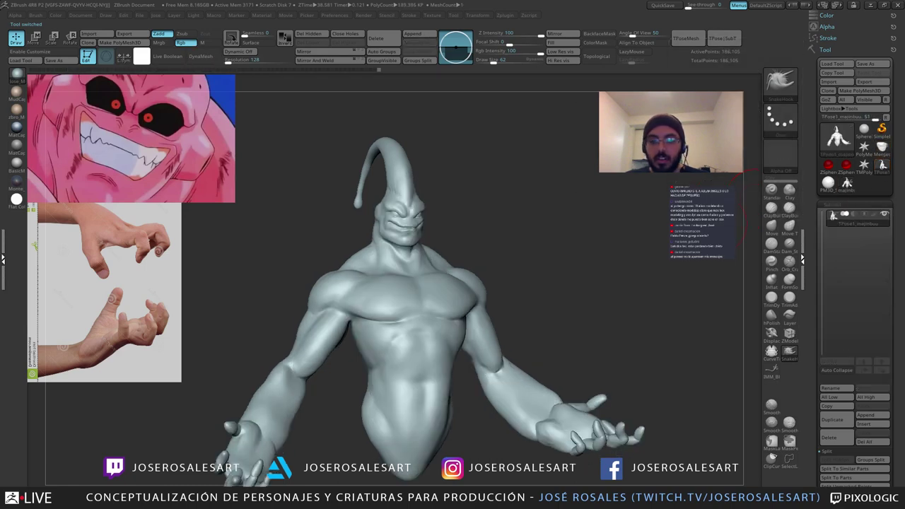
left_click_drag(429, 238, 451, 234)
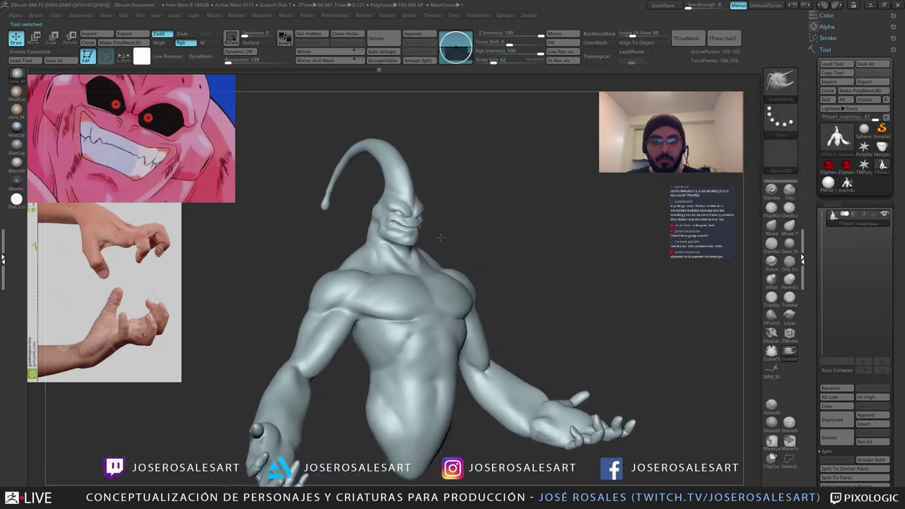
left_click(849, 187)
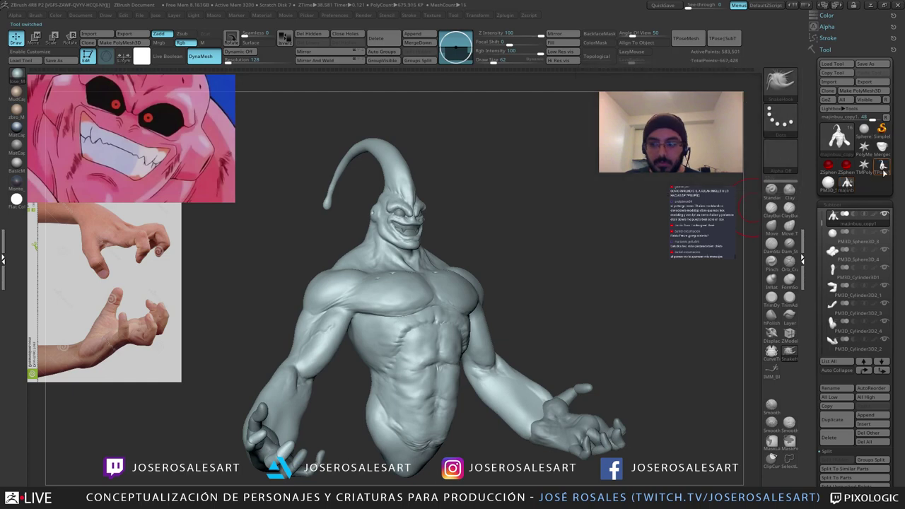
left_click(883, 169)
left_click(848, 186)
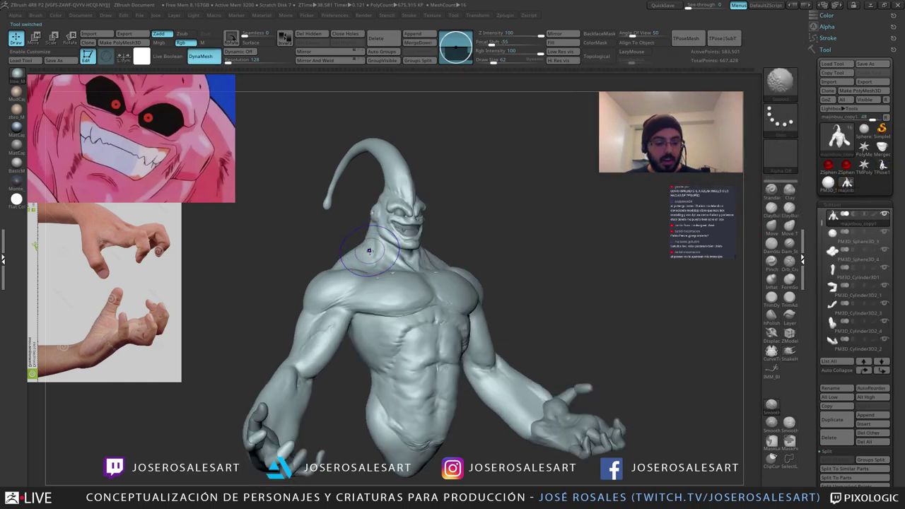
Step: Hide the reference images overlaid on the canvas and reframe the sculpt
key("shift+z")
right_click_drag(435, 310, 388, 271, "alt")
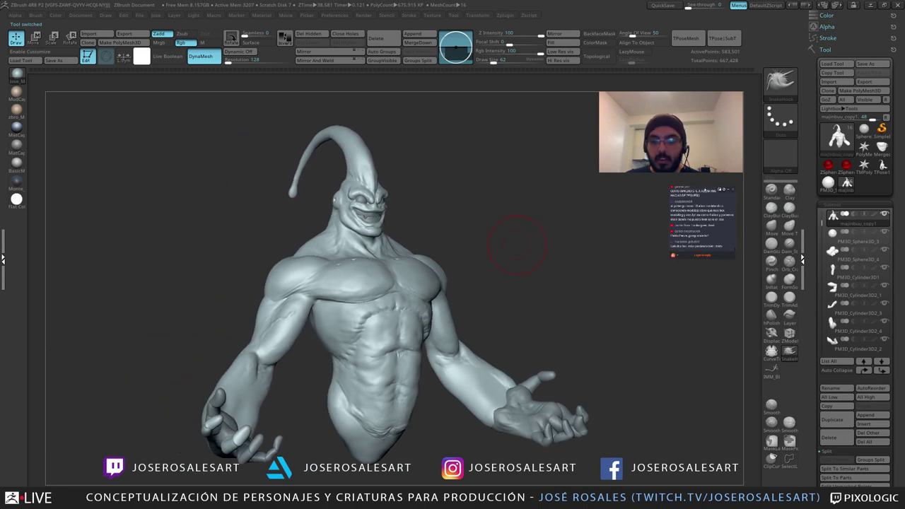
mouse_move(417, 277)
right_mouse_down()
mouse_move(515, 230)
mouse_move(520, 290)
mouse_move(531, 276)
mouse_move(637, 298)
right_mouse_up()
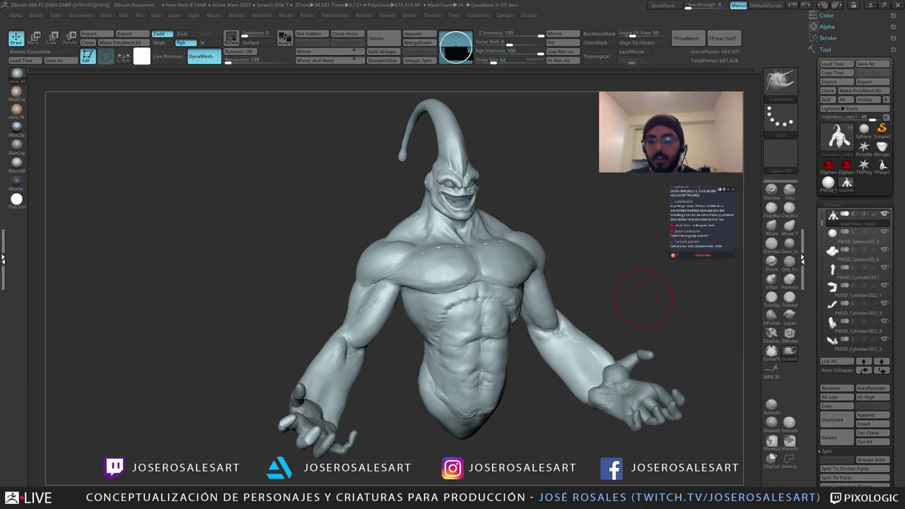
mouse_move(644, 299)
right_mouse_down()
mouse_move(509, 293)
mouse_move(622, 286)
right_mouse_up()
mouse_move(566, 272)
right_mouse_down("alt")
mouse_move(622, 272)
mouse_move(495, 244)
mouse_move(541, 267)
mouse_move(614, 279)
right_mouse_up("alt")
Step: Hide the interface, place a snapshot of the detailed sculpt on the canvas and load the TPose1 mesh beside it for comparison
key("Tab")
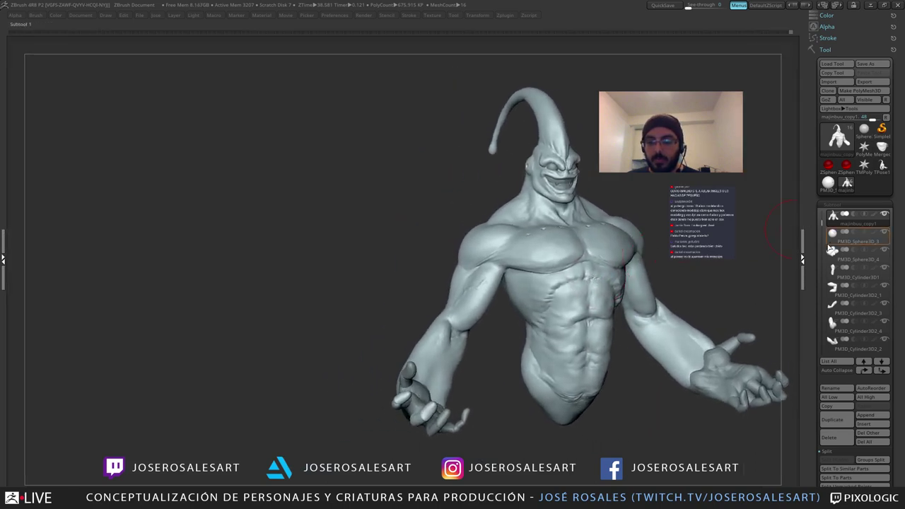
key("shift+s")
mouse_move(392, 277)
right_mouse_down("alt")
mouse_move(277, 283)
mouse_move(145, 273)
mouse_move(328, 259)
mouse_move(284, 263)
mouse_move(336, 235)
right_mouse_up("alt")
key("ctrl+n")
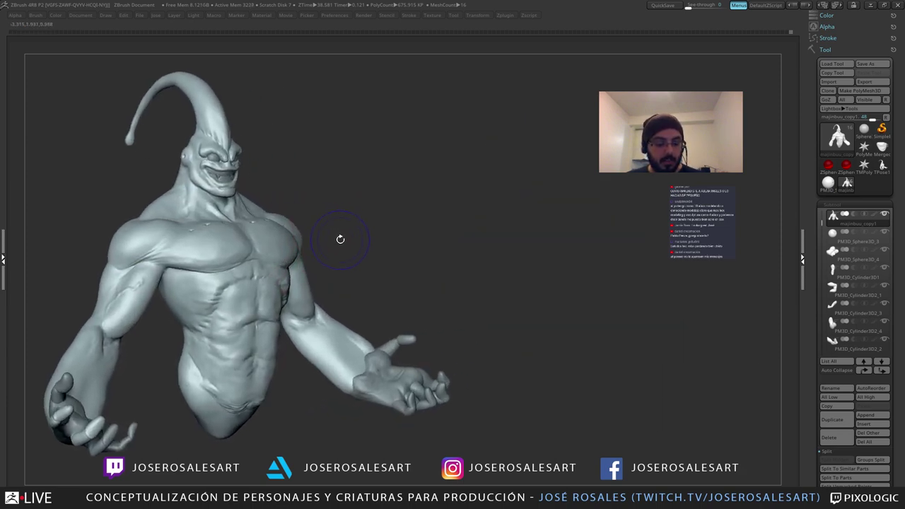
key("shift+s")
right_click_drag(381, 290, 688, 281, "alt")
left_click(883, 168)
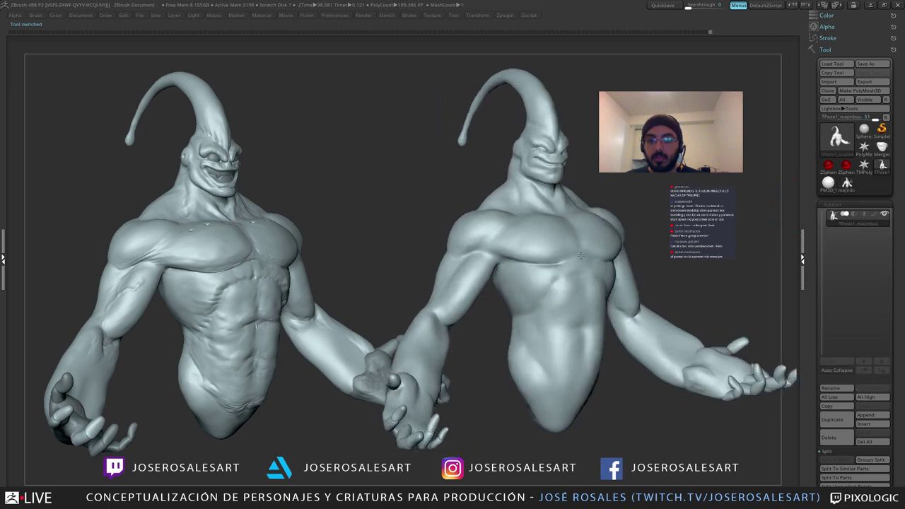
Step: Shrink the TPose1 mesh's display beside the snapshot and set the brush's draw size to 140
mouse_move(581, 256)
right_mouse_down("ctrl")
mouse_move(588, 197)
mouse_move(579, 199)
right_mouse_up("ctrl")
key("space")
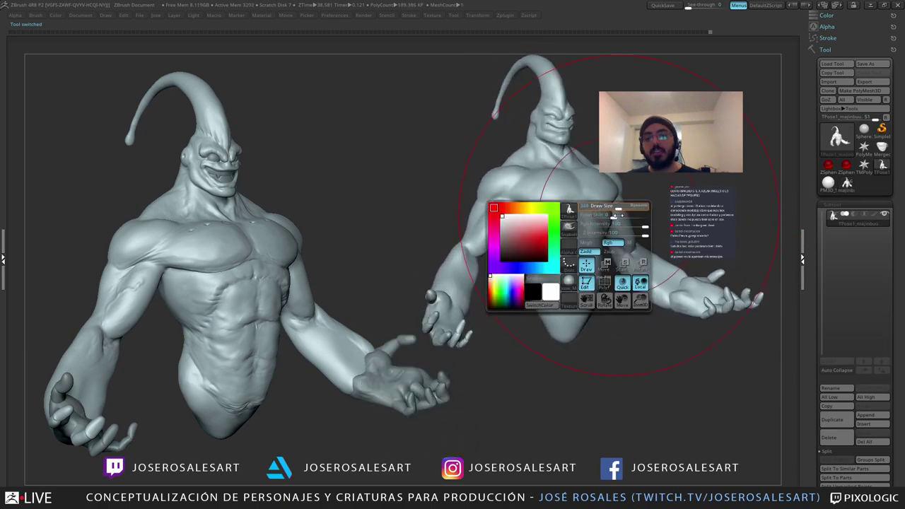
left_click_drag(620, 215, 608, 215)
key("s")
right_click_drag(610, 215, 622, 219, "alt")
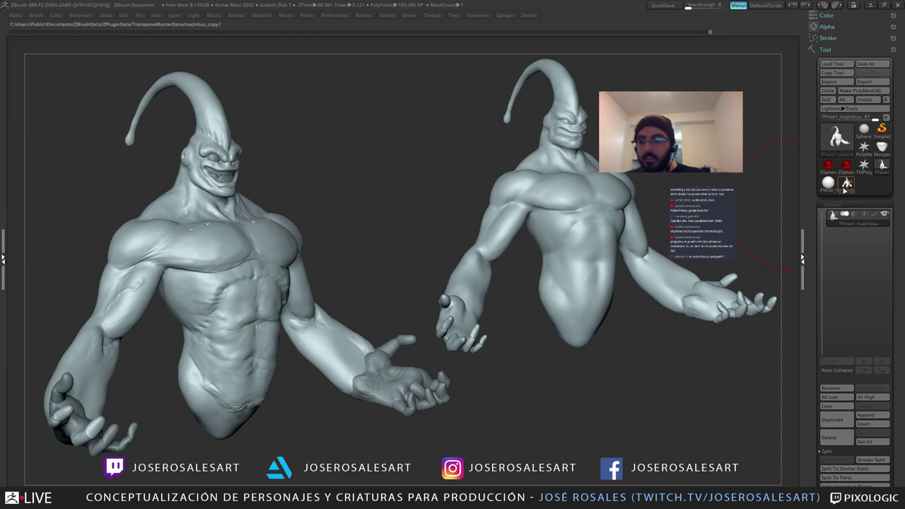
Step: Load the merged majinbuu tool, clear the snapshots from the canvas and restore the interface
left_click(882, 148)
right_click_drag(572, 241, 492, 258, "shift")
key("ctrl+n")
key("Tab")
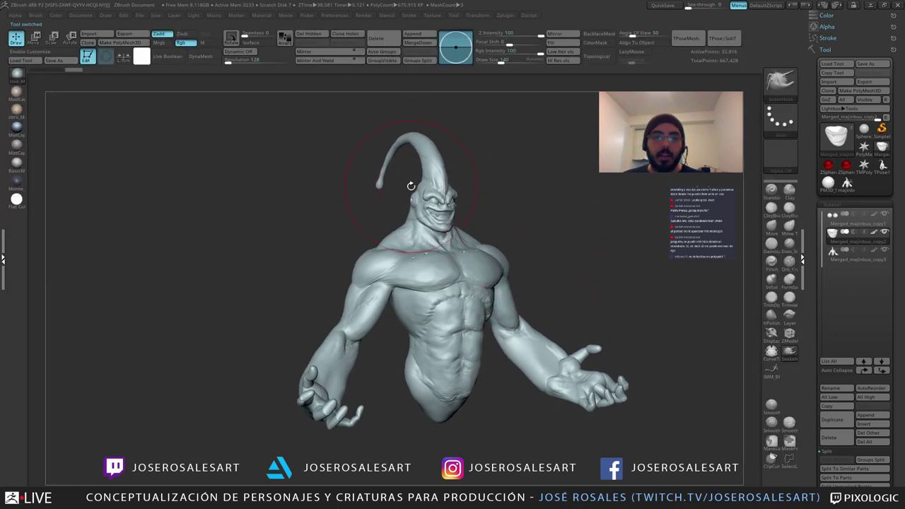
Step: Send the merged sculpt to KeyShot for external rendering and frame the whole figure there
mouse_move(363, 15)
left_click(400, 95)
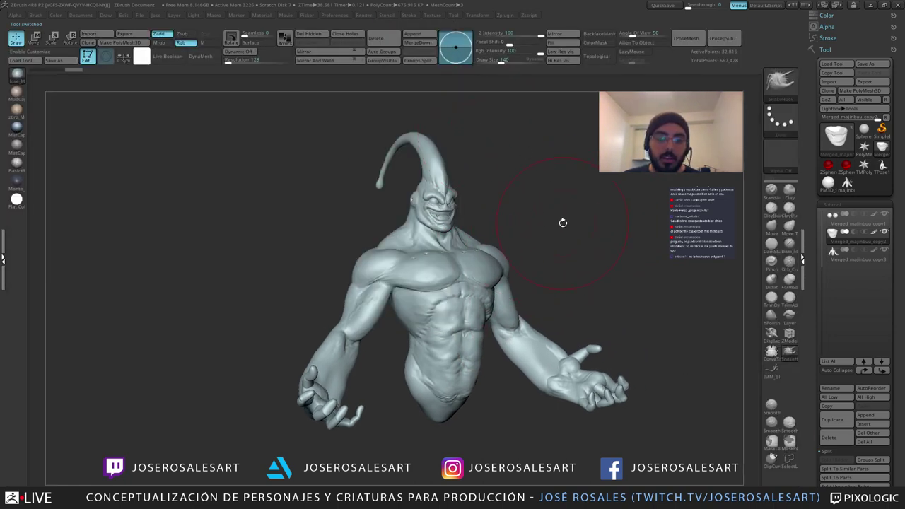
right_click_drag(562, 222, 528, 247, "alt")
key("shift+r")
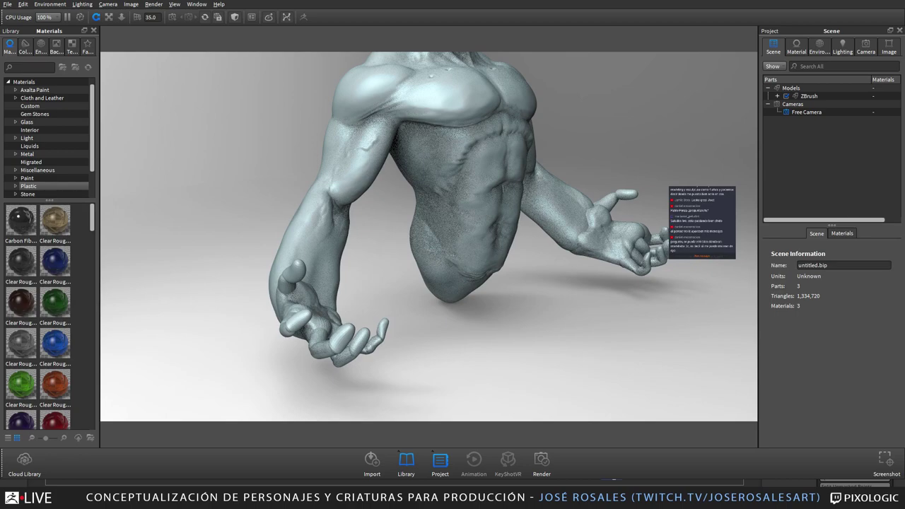
middle_click_drag(458, 134, 447, 244)
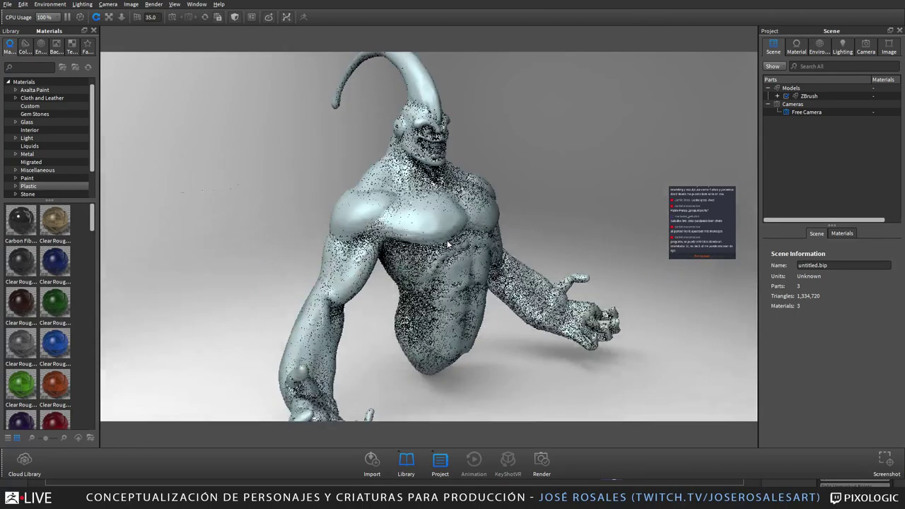
left_click_drag(447, 244, 460, 245)
Step: Expand the ZBrush model's parts, search the material library for plastic and apply Hard Shiny Plastic Black to the eyeballs
left_click(777, 96)
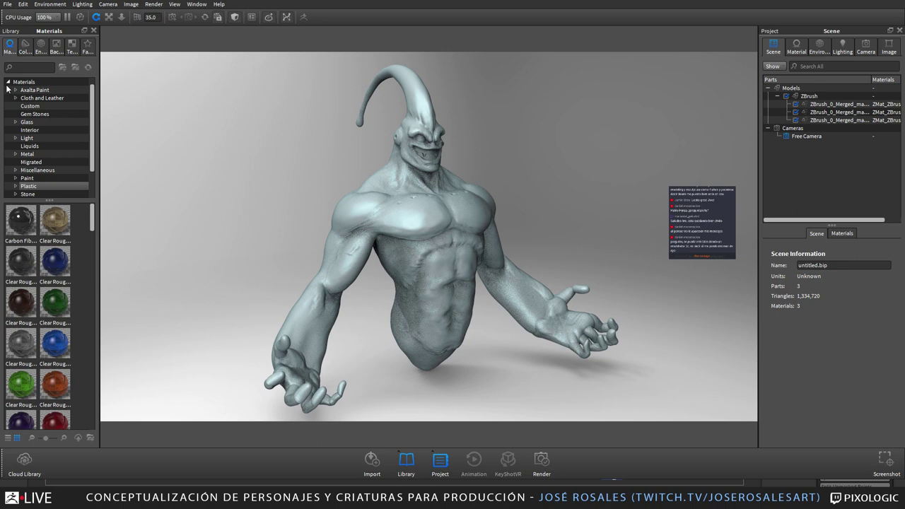
type("plastic")
left_click_drag(91, 234, 84, 351)
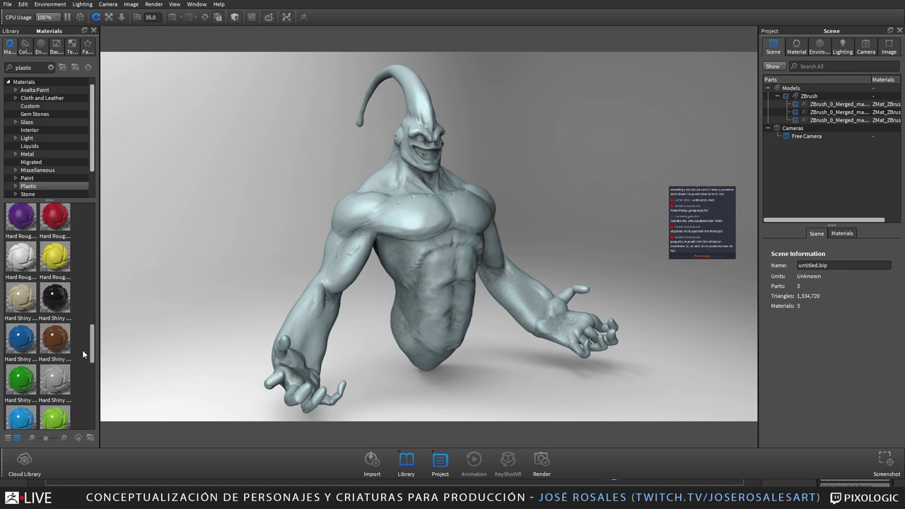
left_click_drag(64, 306, 369, 170)
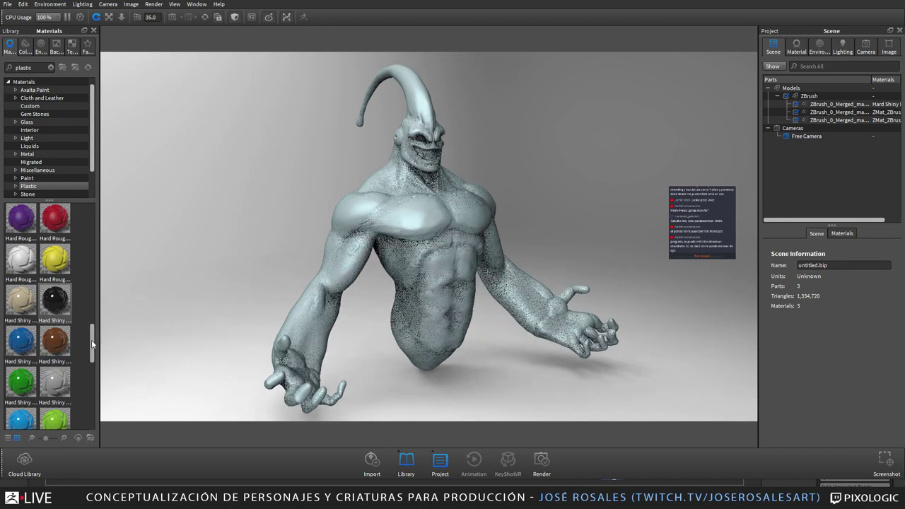
Step: Apply Hard Rough Plastic White to the teeth and change its diffuse colour to pale yellow
left_click_drag(91, 345, 92, 347)
left_click_drag(22, 241, 428, 157)
double_click(431, 156)
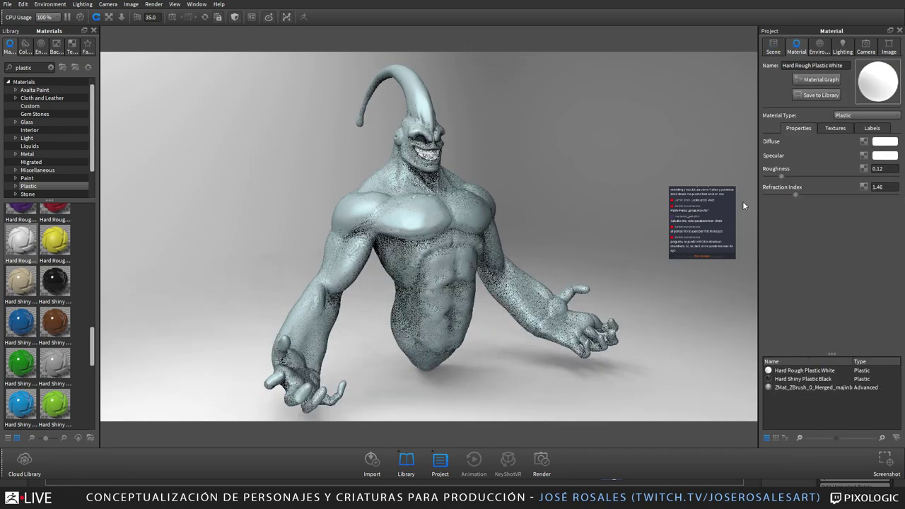
left_click(860, 79)
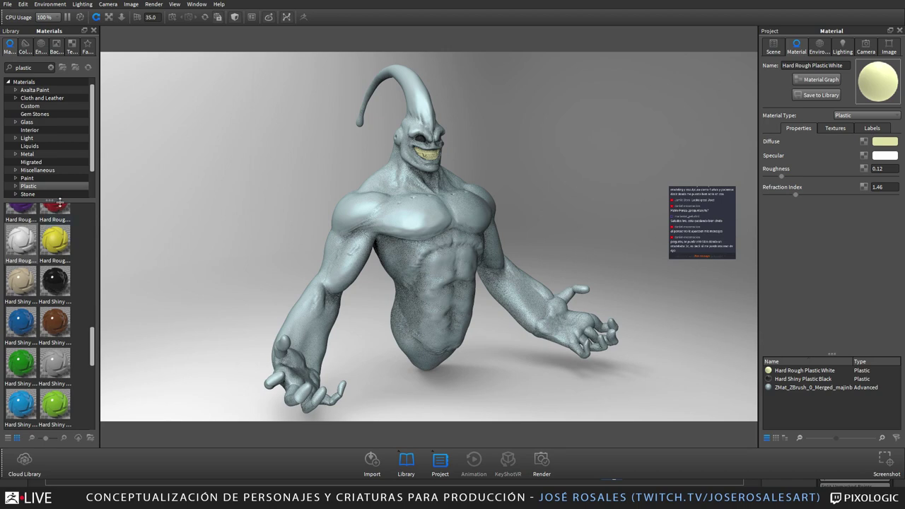
Step: Search the material library for skin, apply Human Skin 2 to the body and open that material's properties
left_click(49, 67)
type("skin")
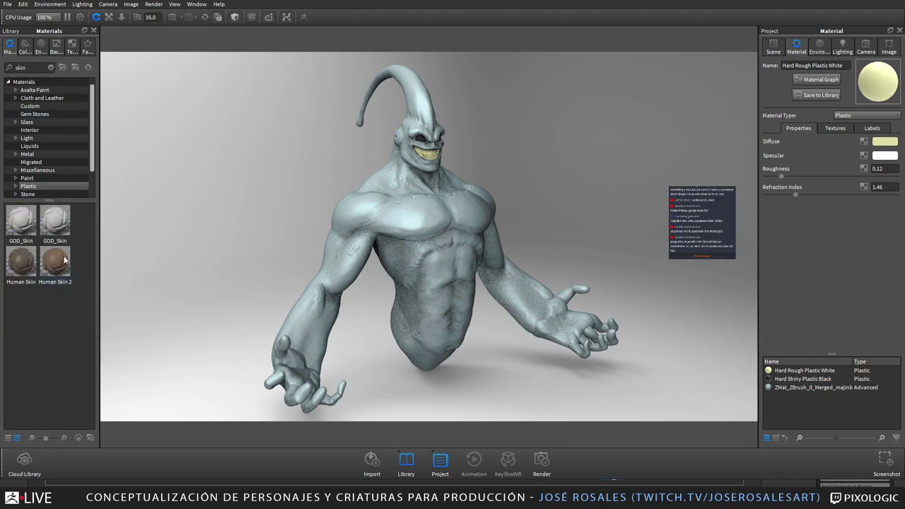
left_click_drag(55, 262, 429, 260)
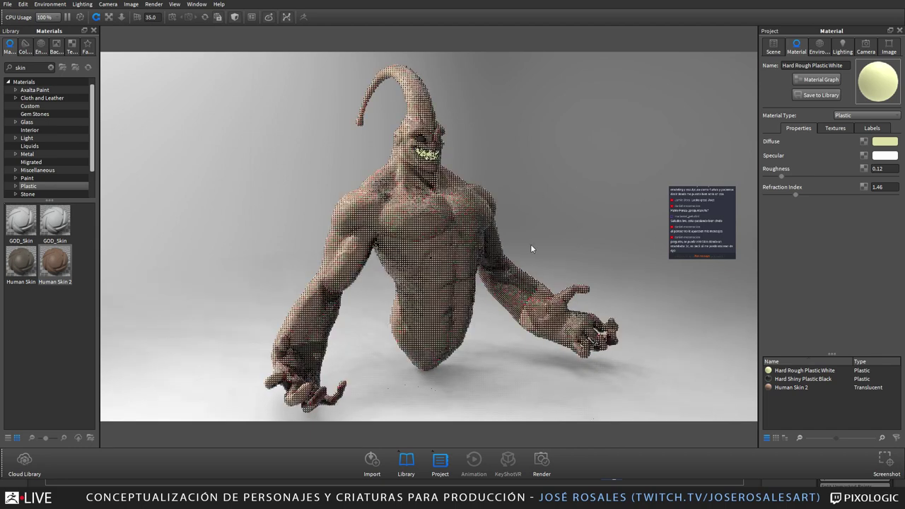
double_click(495, 231)
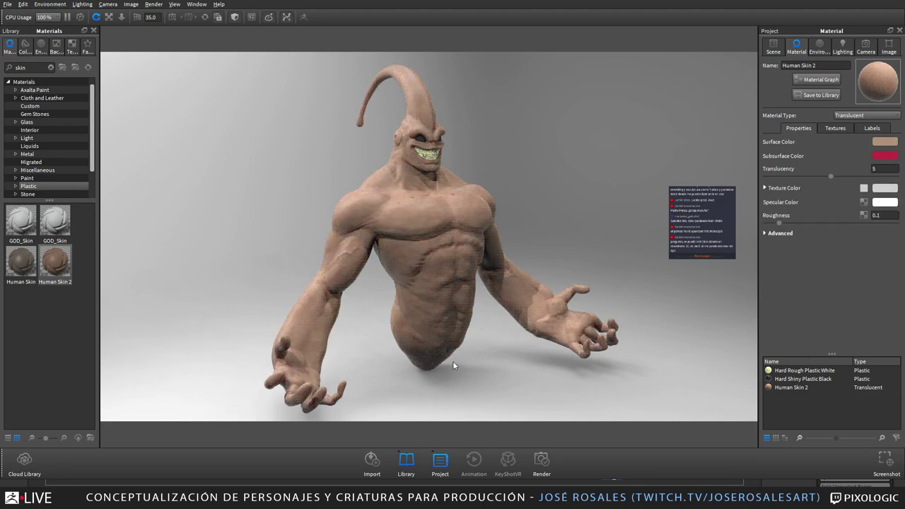
left_click_drag(453, 361, 474, 325)
scroll(474, 326, "up", 2)
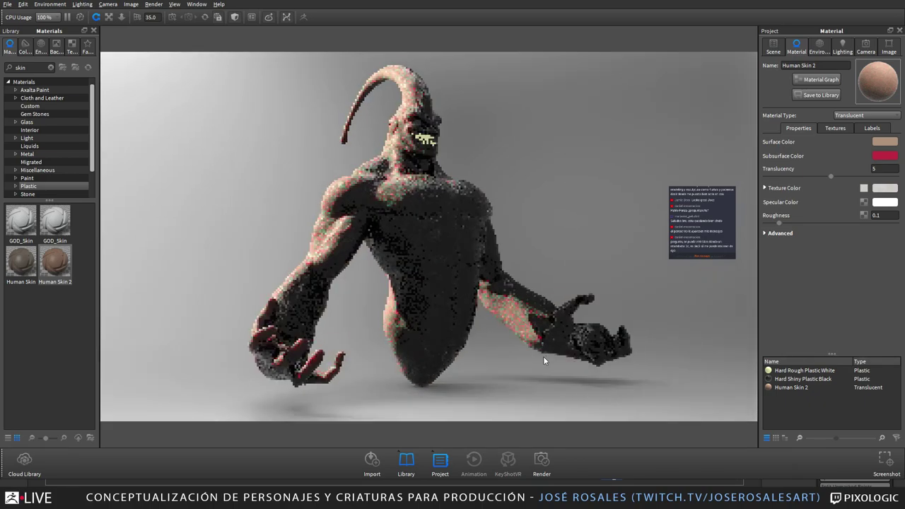
left_click_drag(543, 360, 433, 333)
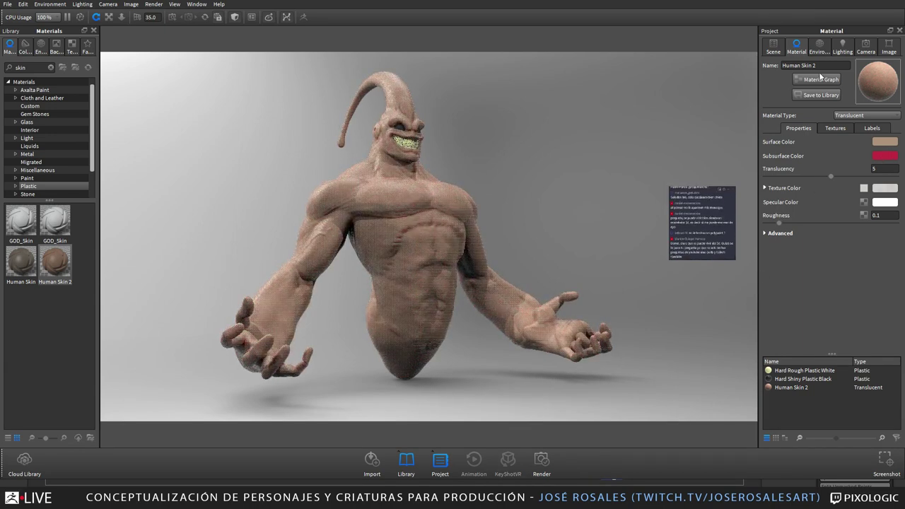
Step: Change the body skin material's surface colour to light purple-pink and its subsurface colour to a purer deep red
left_click(884, 55)
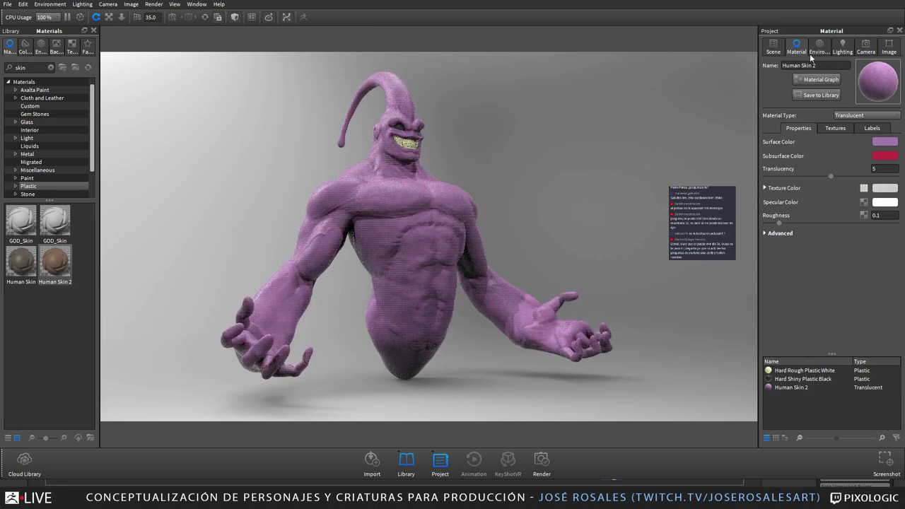
left_click_drag(816, 56, 818, 53)
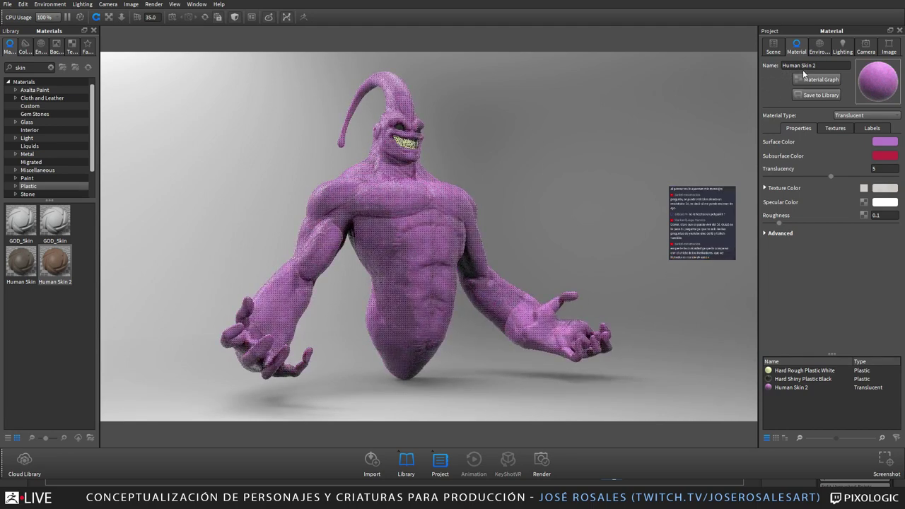
left_click(814, 54)
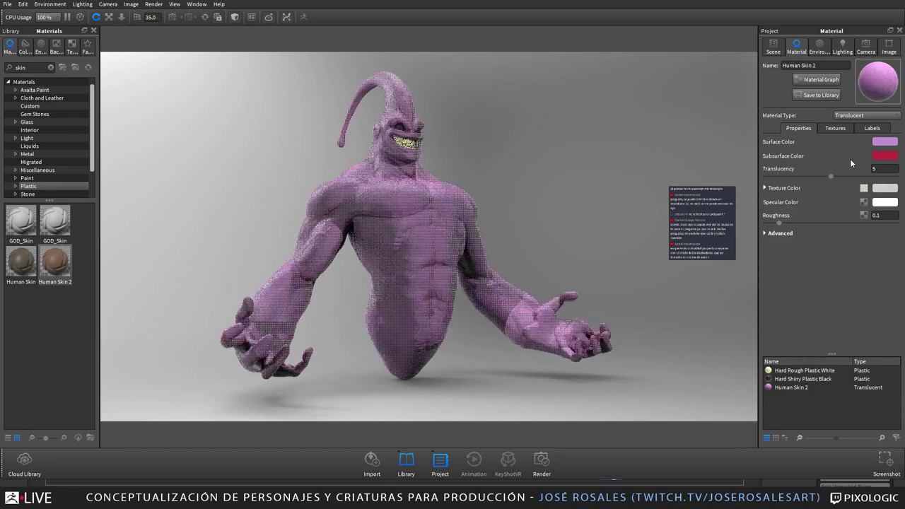
left_click(870, 73)
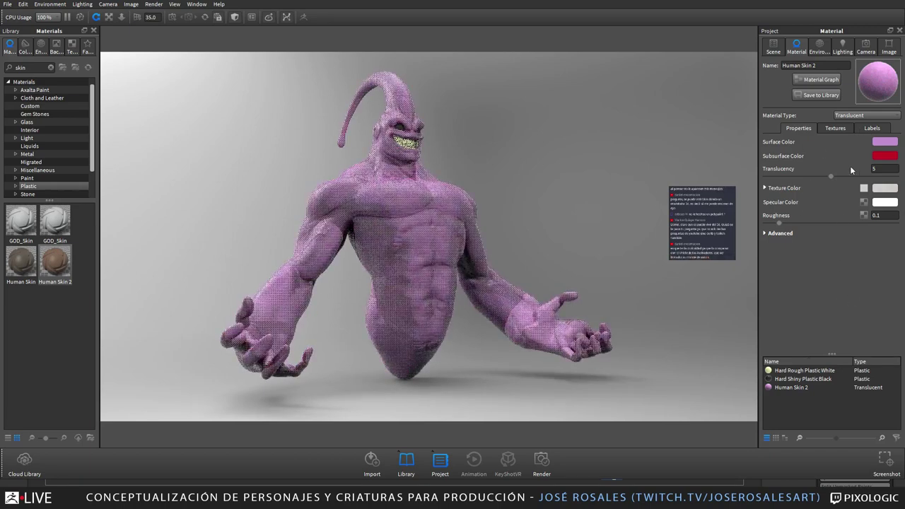
Step: Set the translucency of the body's Human Skin 2 material to 10
left_click_drag(875, 169, 731, 191)
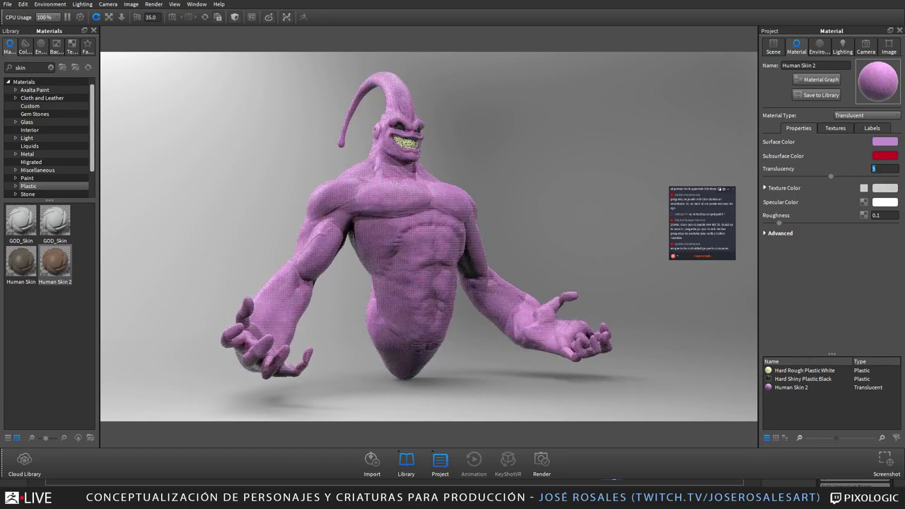
type("10")
key("Return")
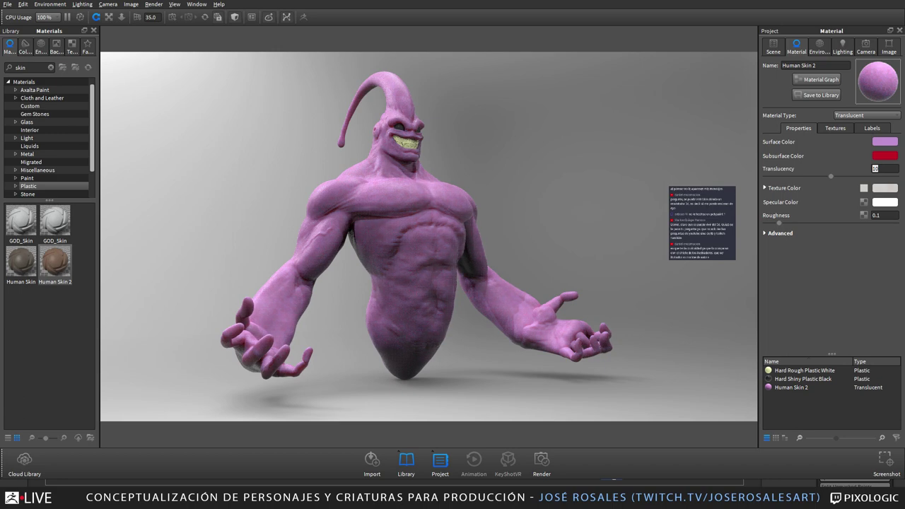
left_click(494, 358)
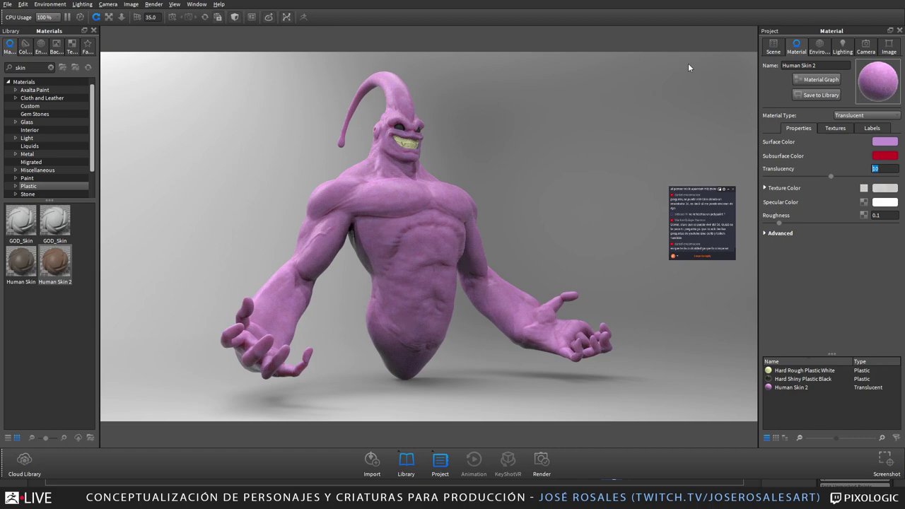
left_click(710, 192)
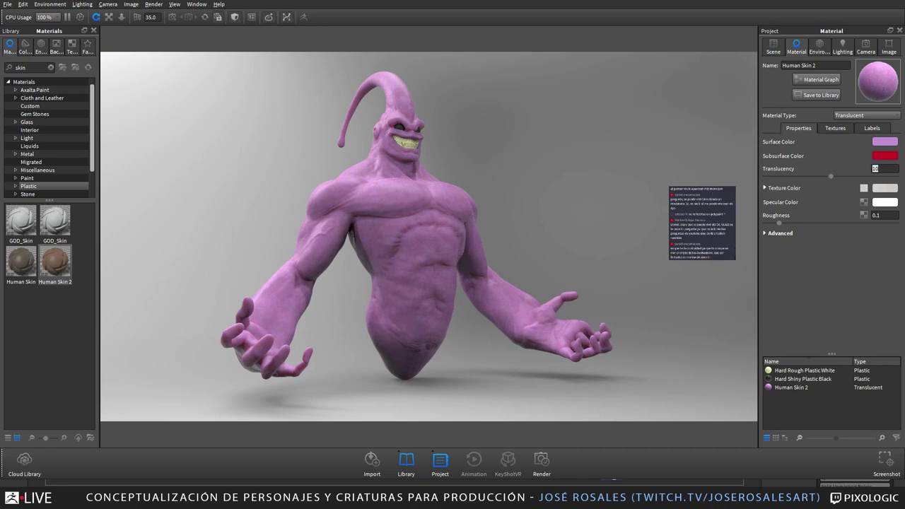
Step: Light the scene with the Dosch-Stairwell_2k interior environment from the library
left_click(38, 70)
mouse_move(431, 295)
left_mouse_down()
mouse_move(445, 331)
mouse_move(410, 314)
mouse_move(449, 289)
mouse_move(365, 297)
mouse_move(271, 324)
mouse_move(452, 307)
mouse_move(447, 302)
left_mouse_up()
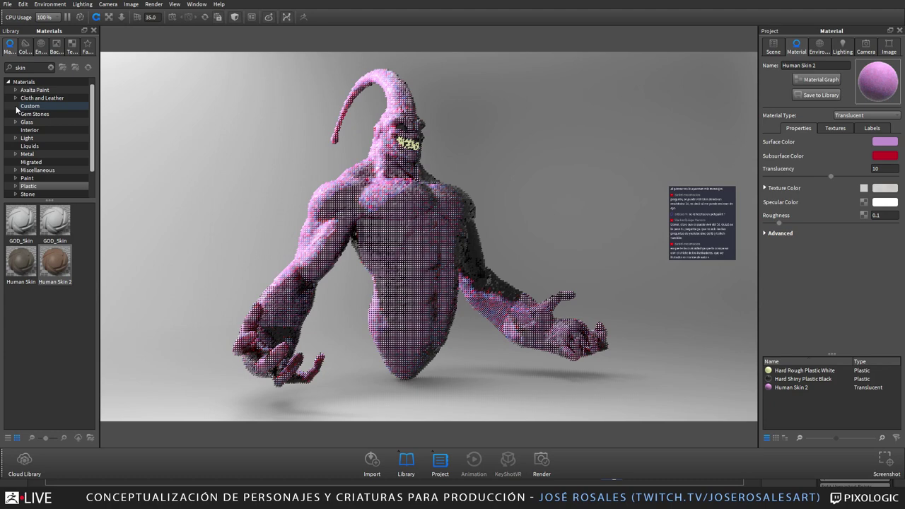
left_click(41, 47)
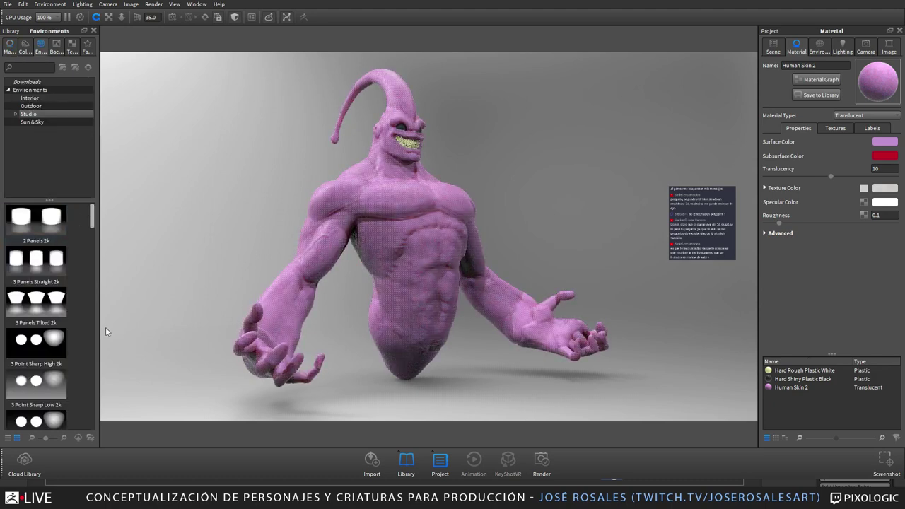
left_click(30, 99)
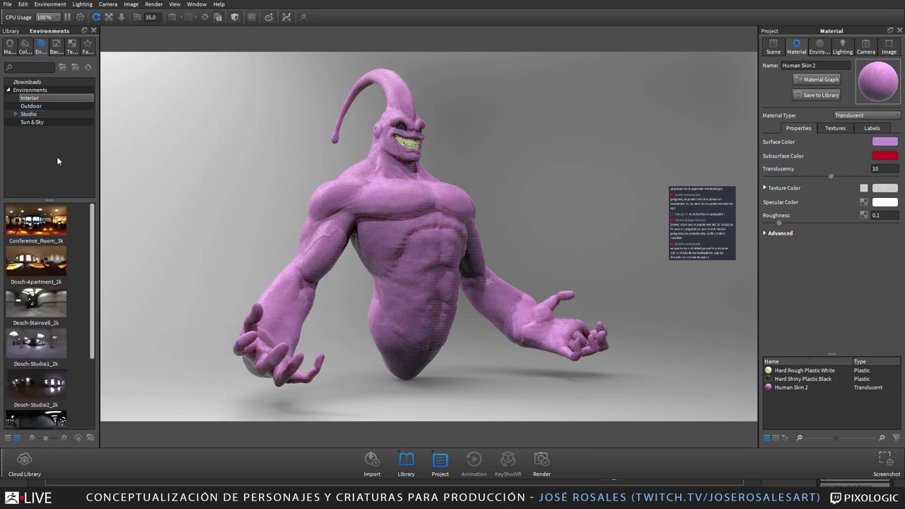
left_click_drag(36, 304, 188, 249)
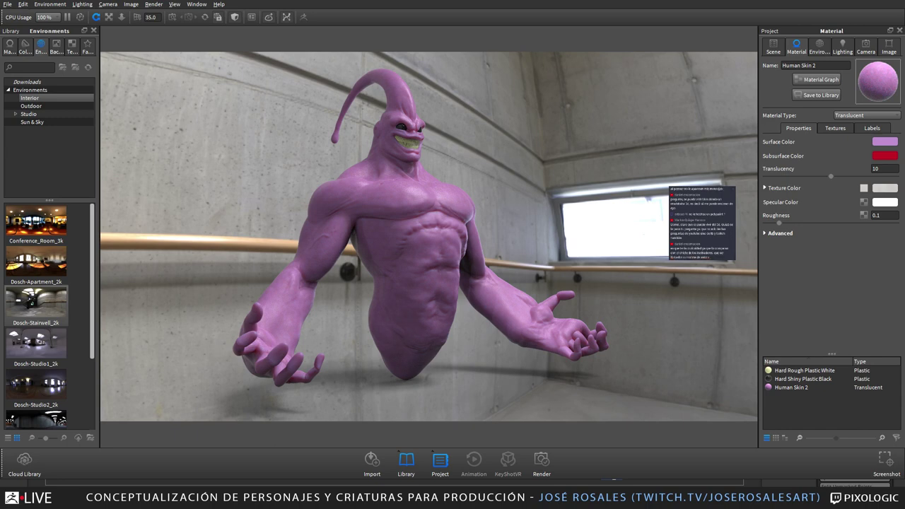
Step: Replace the visible lighting environment background with a solid near-black colour in the environment settings
left_click(835, 128)
left_click(798, 128)
left_click(819, 47)
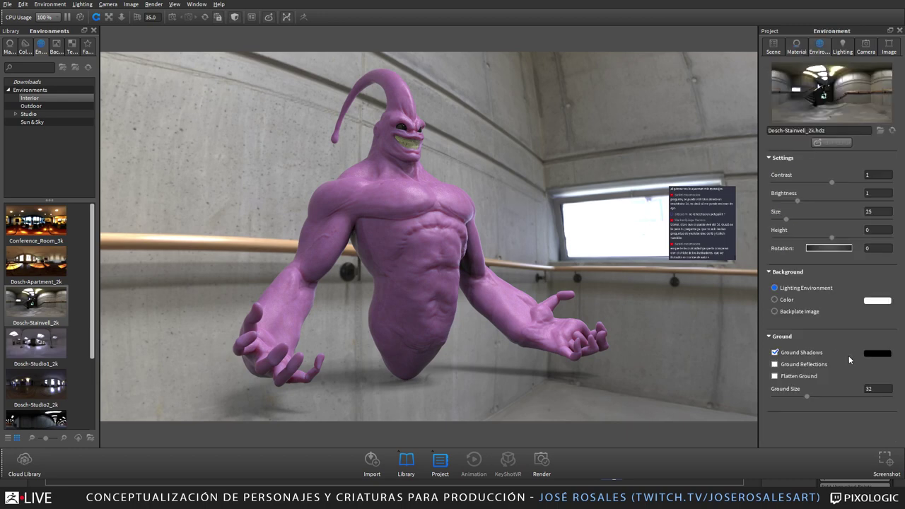
left_click(875, 302)
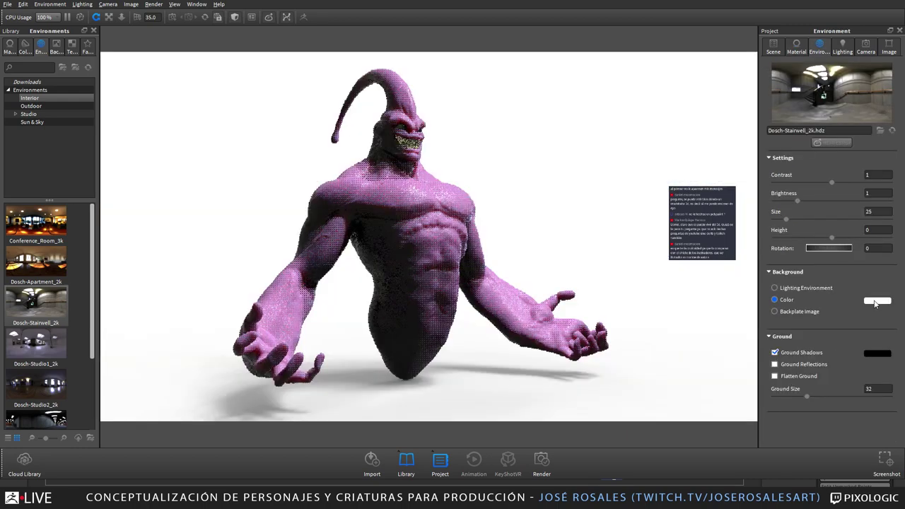
left_click(802, 338)
left_click_drag(802, 339, 792, 339)
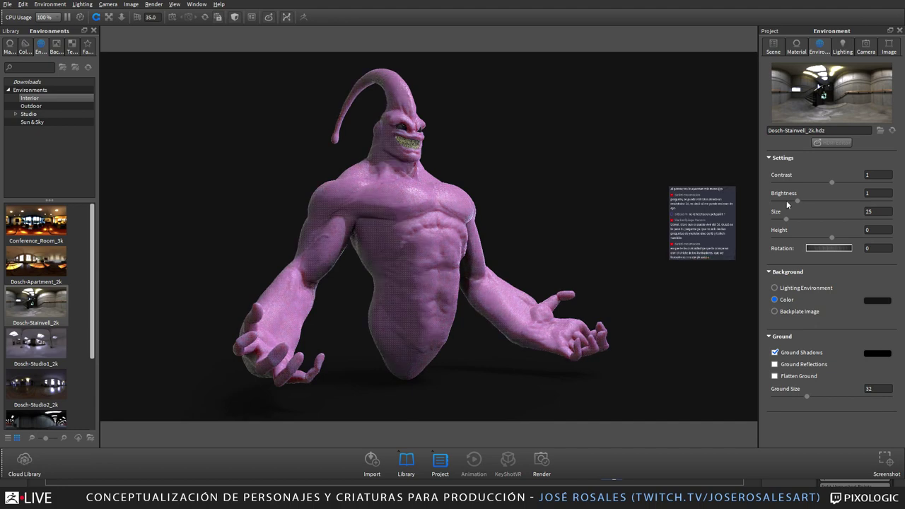
Step: Adjust the stairwell environment to contrast 1.172, brightness 0.76 and rotation 37
left_click_drag(835, 182, 847, 182)
left_click_drag(797, 201, 780, 200)
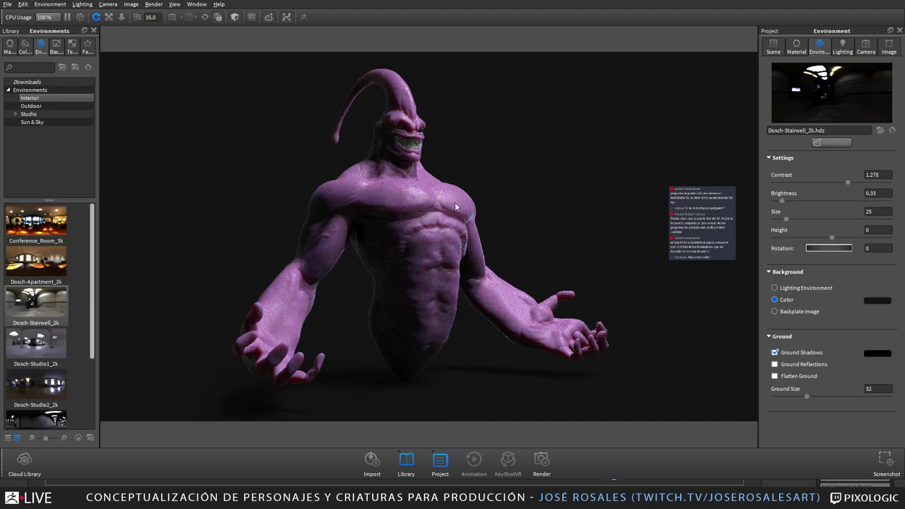
mouse_move(826, 248)
left_mouse_down()
mouse_move(846, 248)
mouse_move(808, 250)
mouse_move(843, 253)
mouse_move(823, 252)
left_mouse_up()
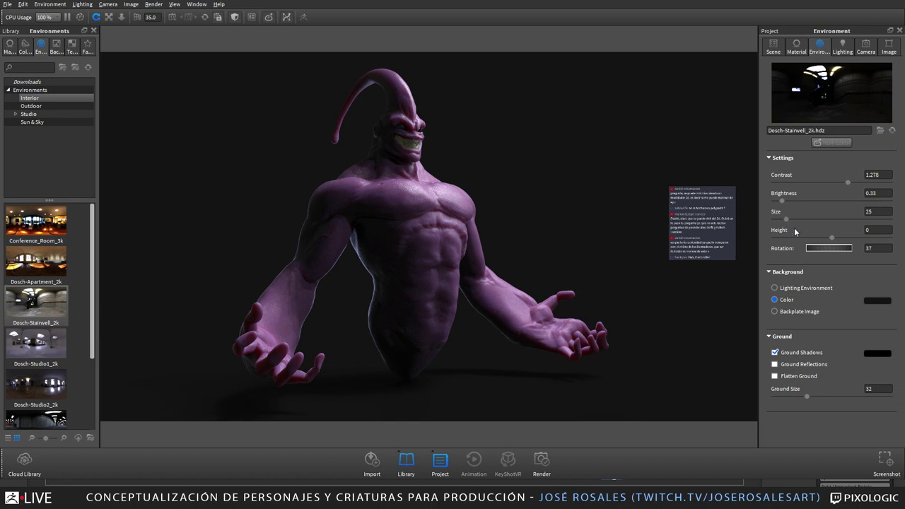
left_click_drag(781, 201, 791, 201)
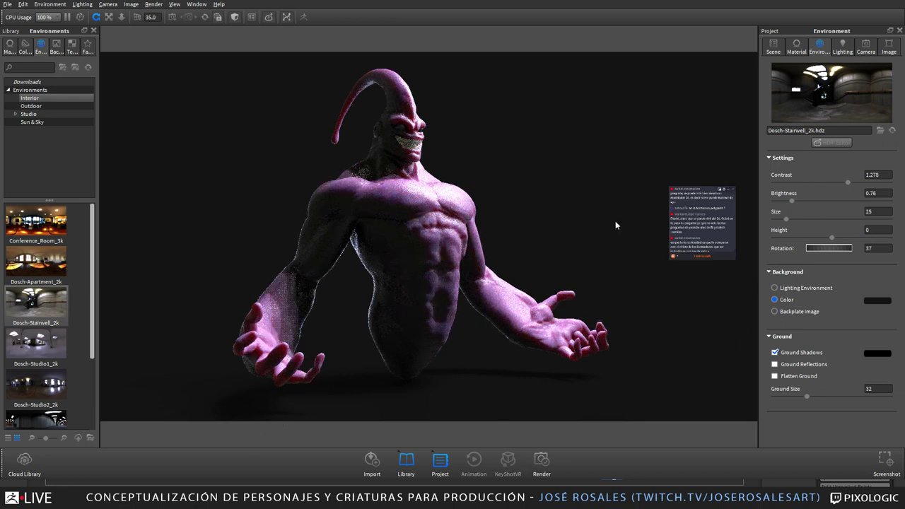
left_click_drag(847, 182, 840, 182)
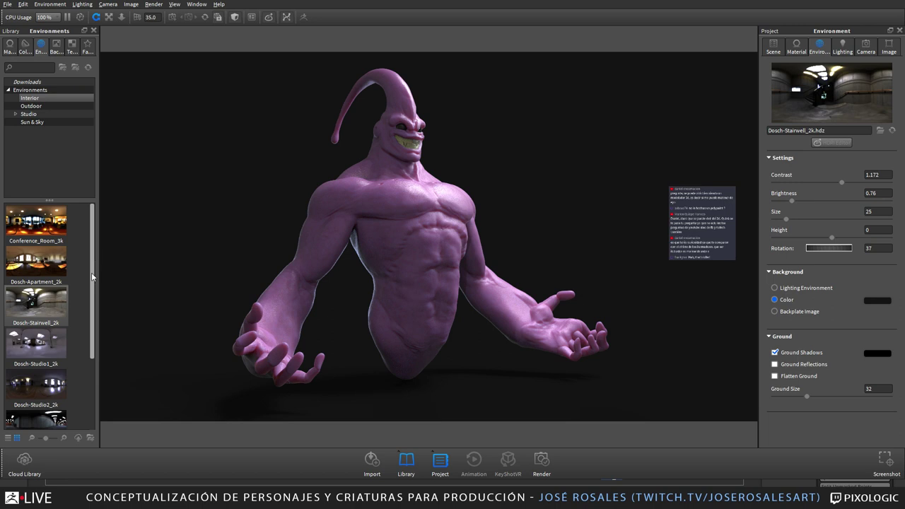
Step: Search the material library for "plast" and apply Hard Shiny Plastic Grey to the teeth
left_click(9, 46)
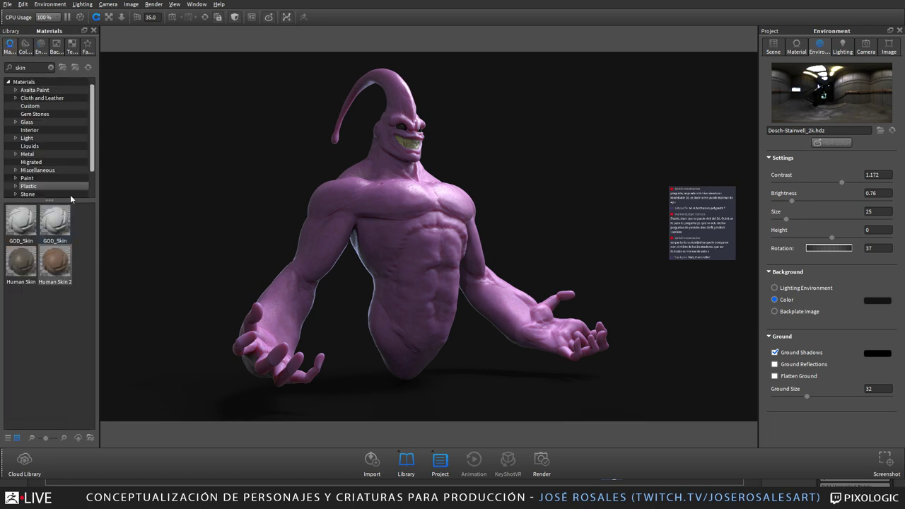
left_click(49, 67)
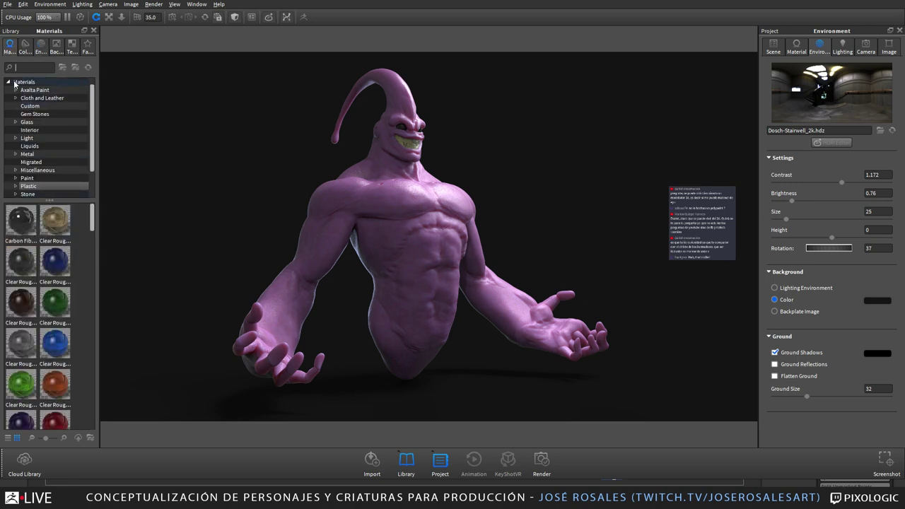
type("plast")
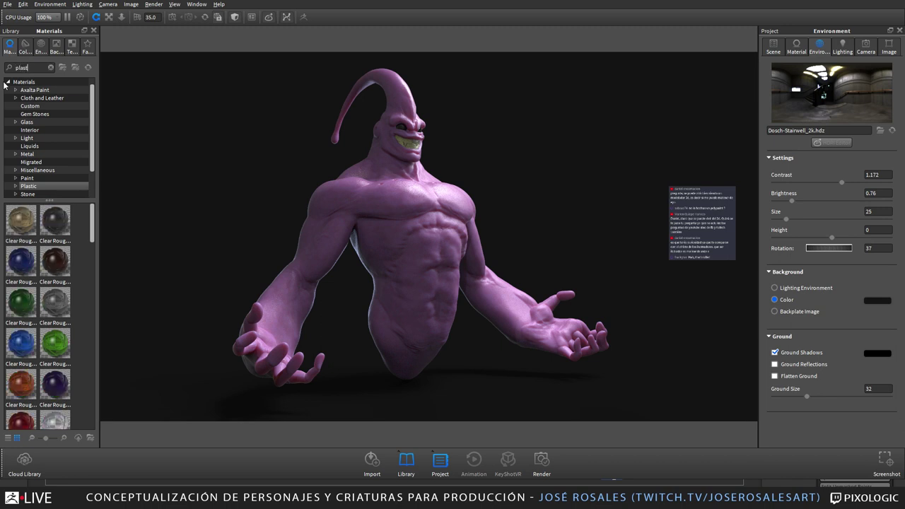
scroll(93, 228, "down", 1)
left_click_drag(92, 224, 78, 353)
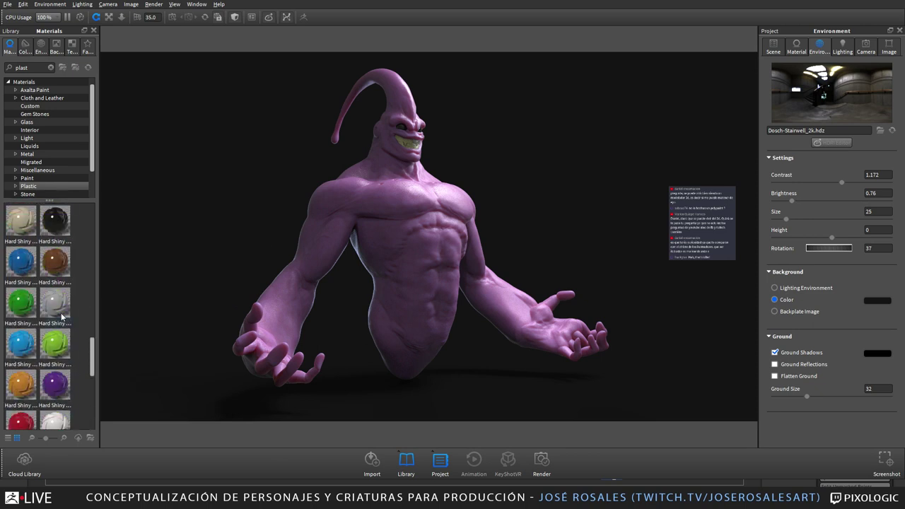
left_click_drag(60, 311, 412, 147)
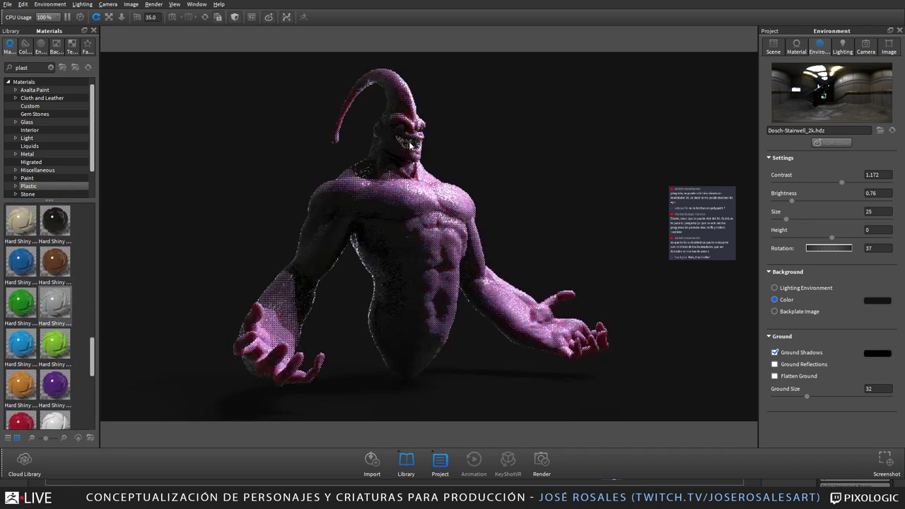
Step: Open the teeth's grey plastic material properties and raise its roughness to 0.174
left_click(801, 49)
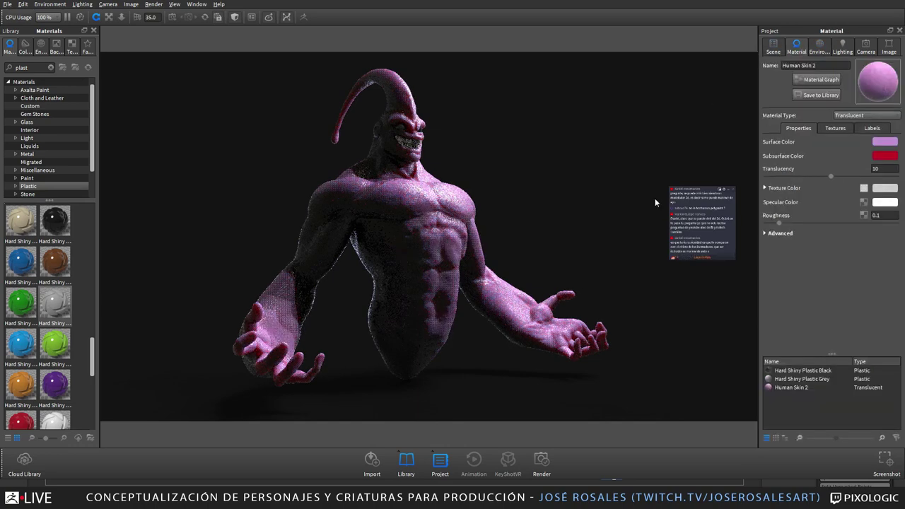
double_click(408, 146)
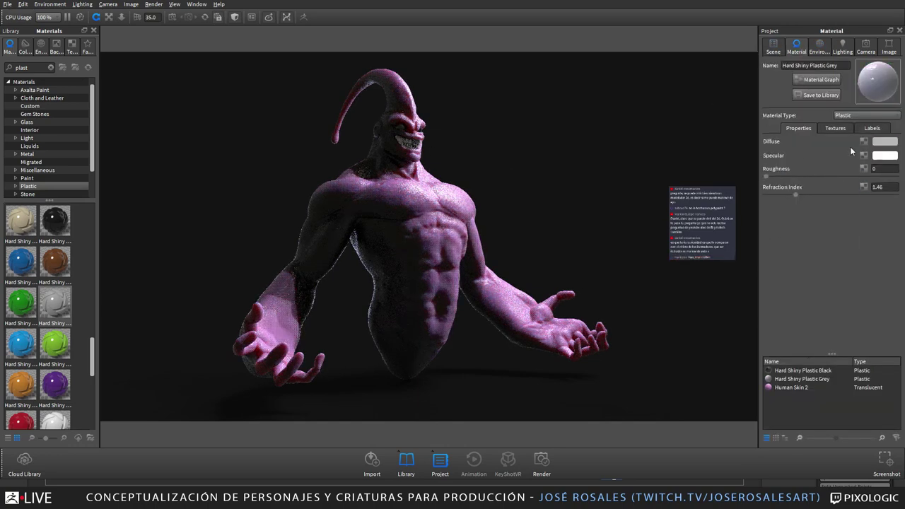
mouse_move(771, 178)
left_mouse_down()
mouse_move(818, 176)
mouse_move(789, 178)
left_mouse_up()
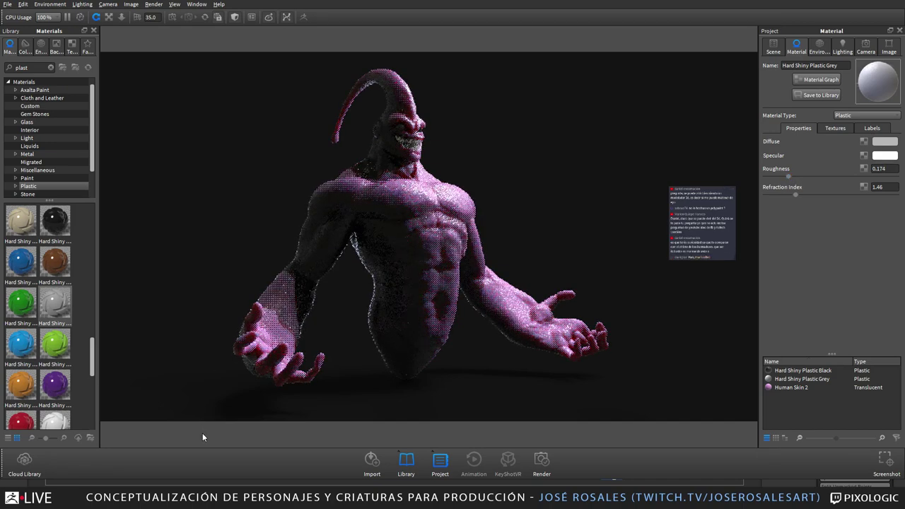